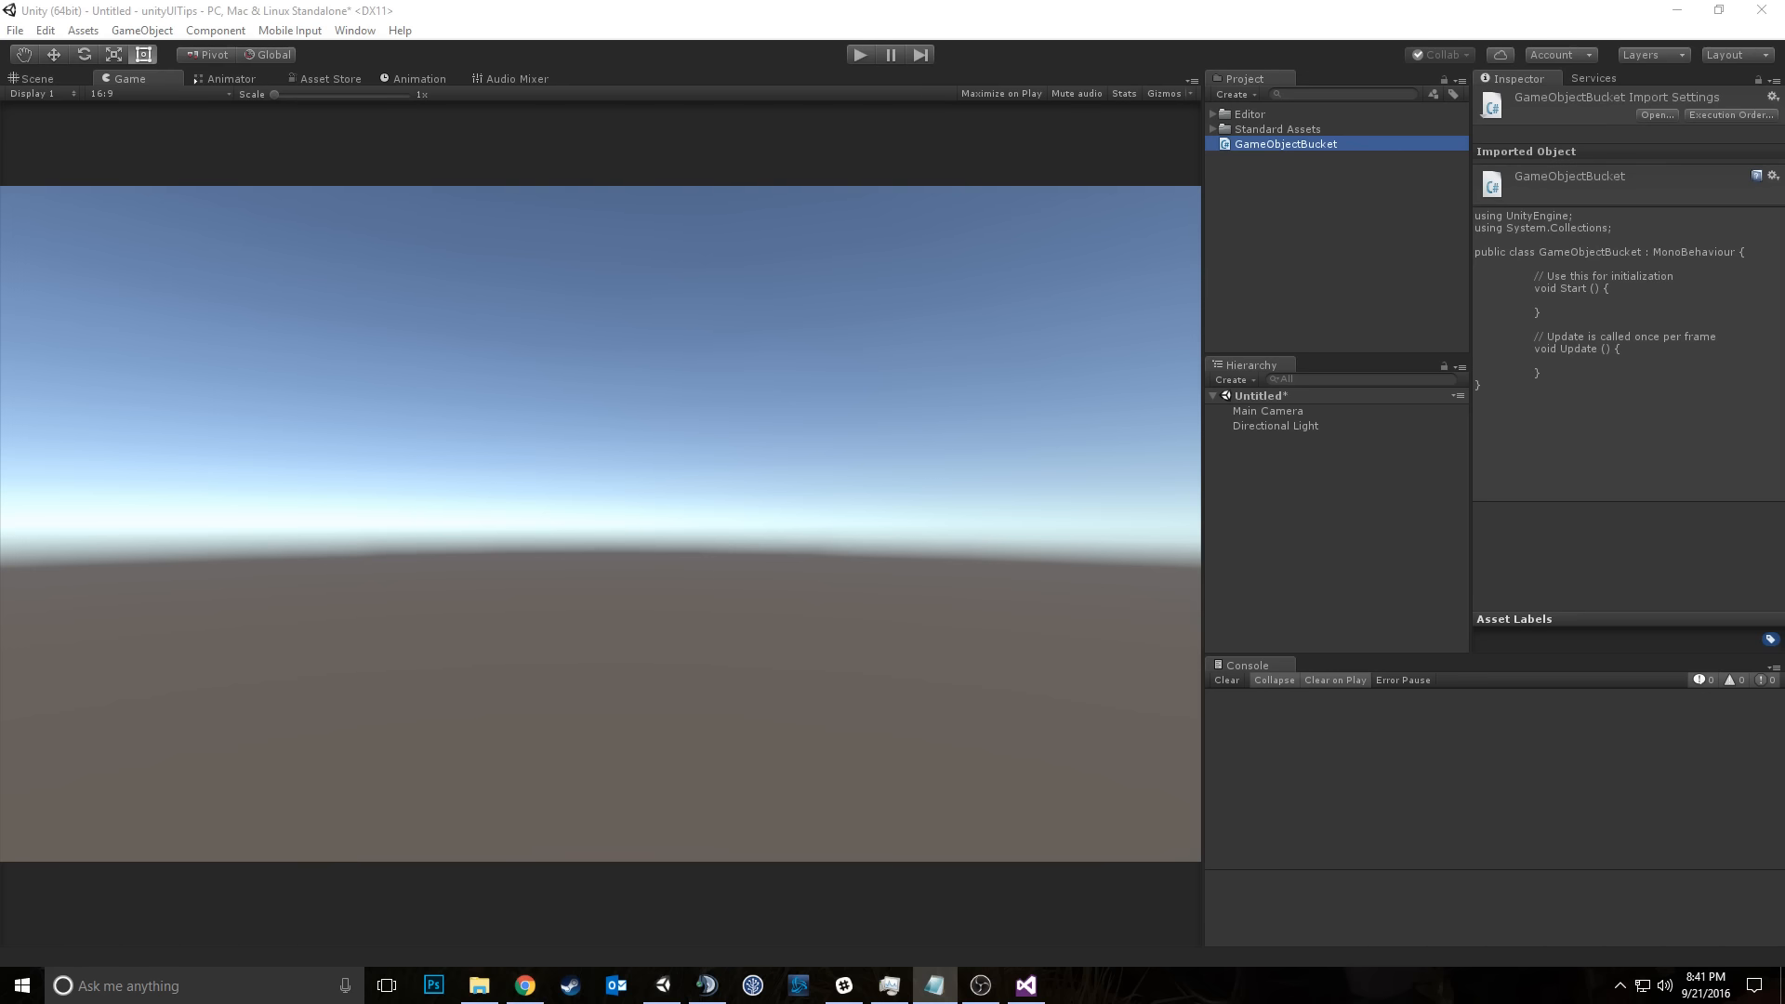
# Step: Switch to the Scene view, select the Main Camera and frame it
pyautogui.click(1153, 23)
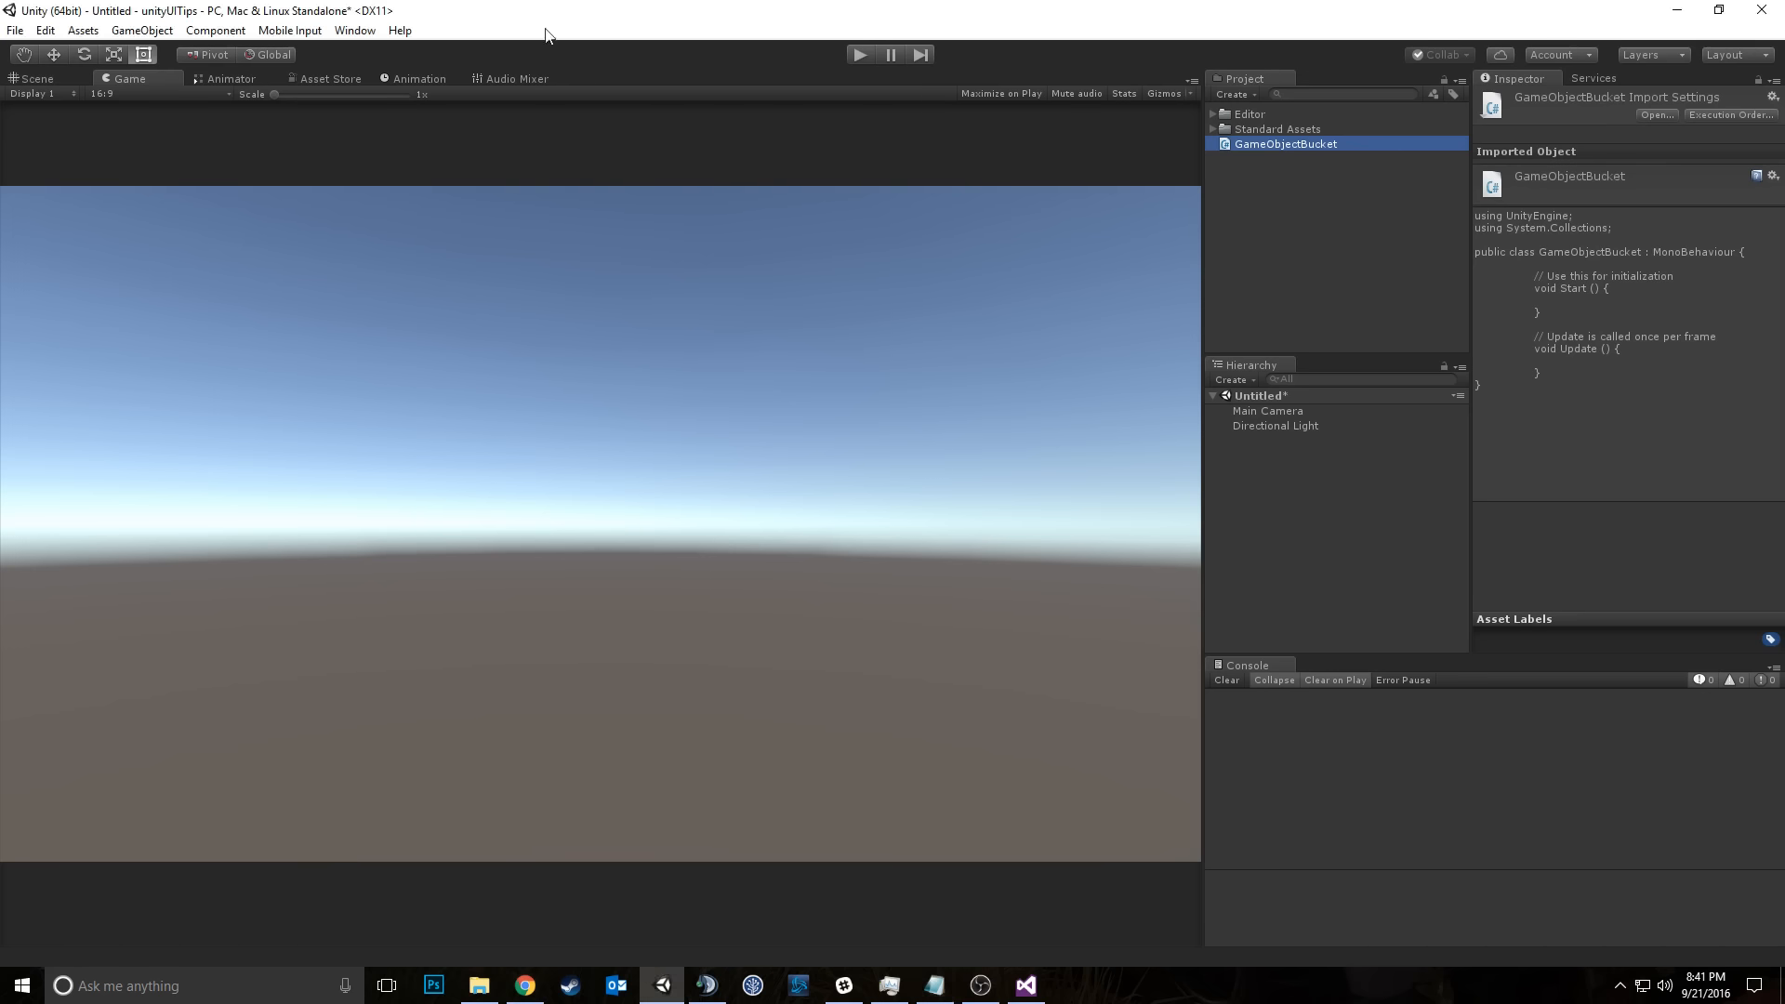
pyautogui.click(37, 79)
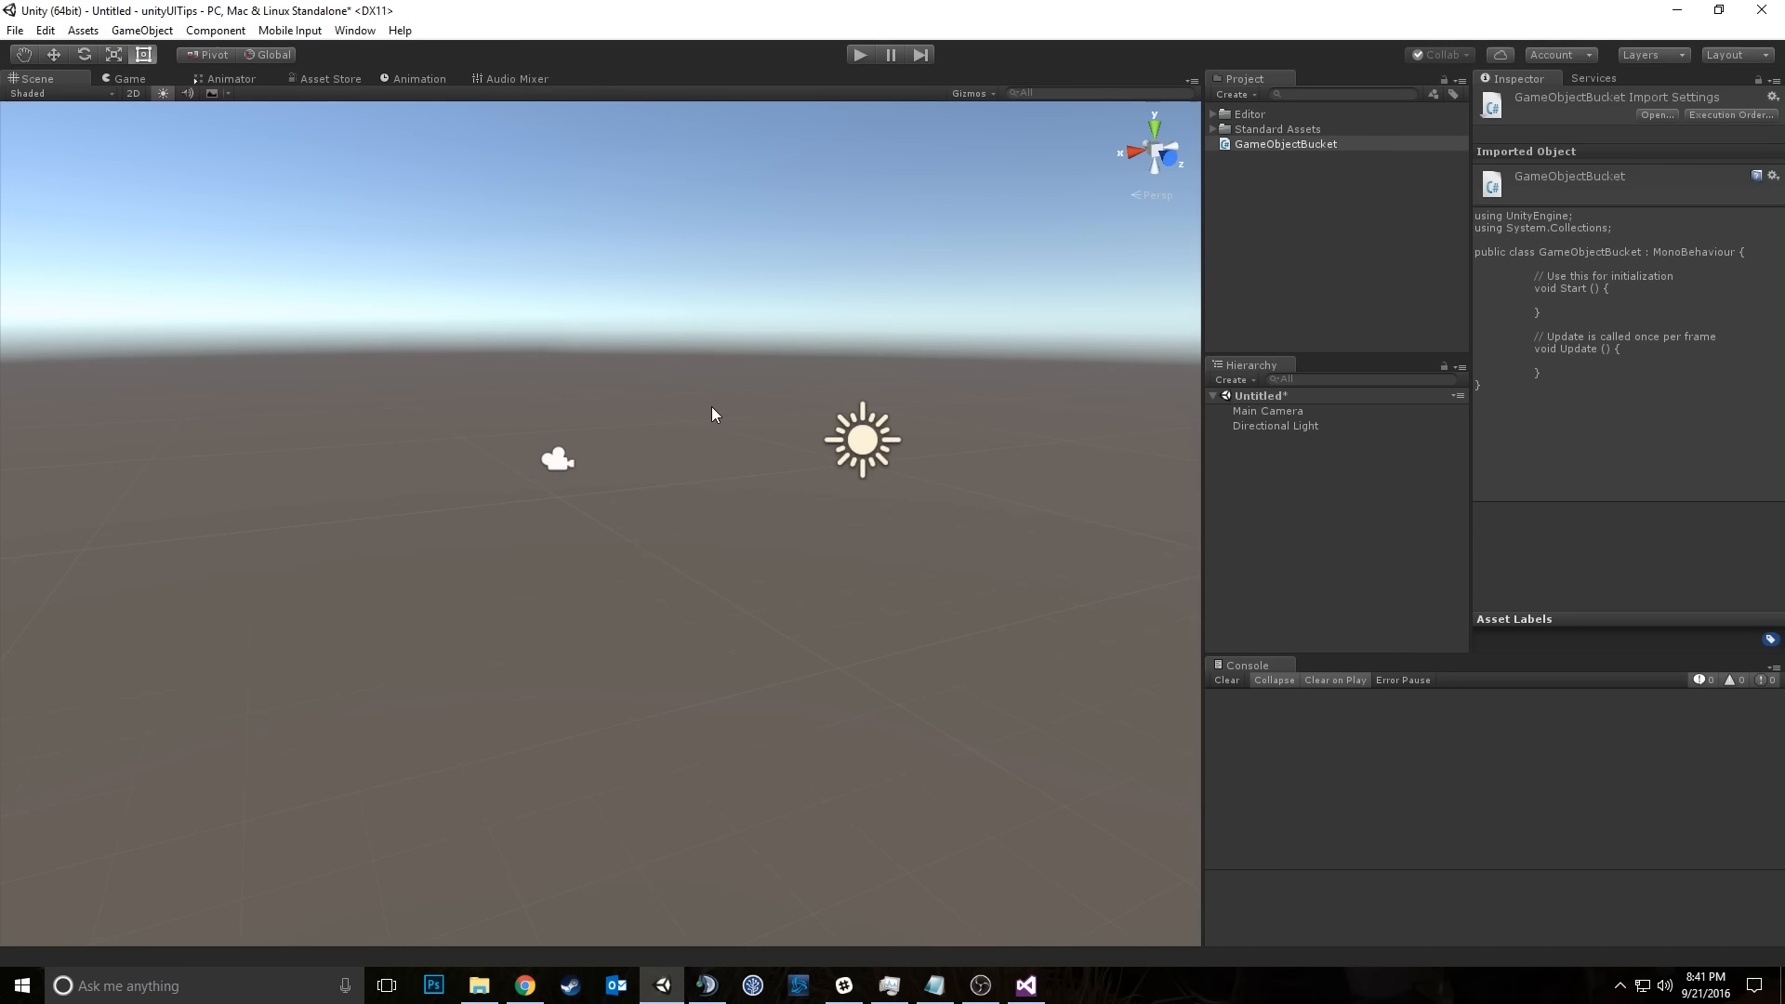
pyautogui.click(555, 461)
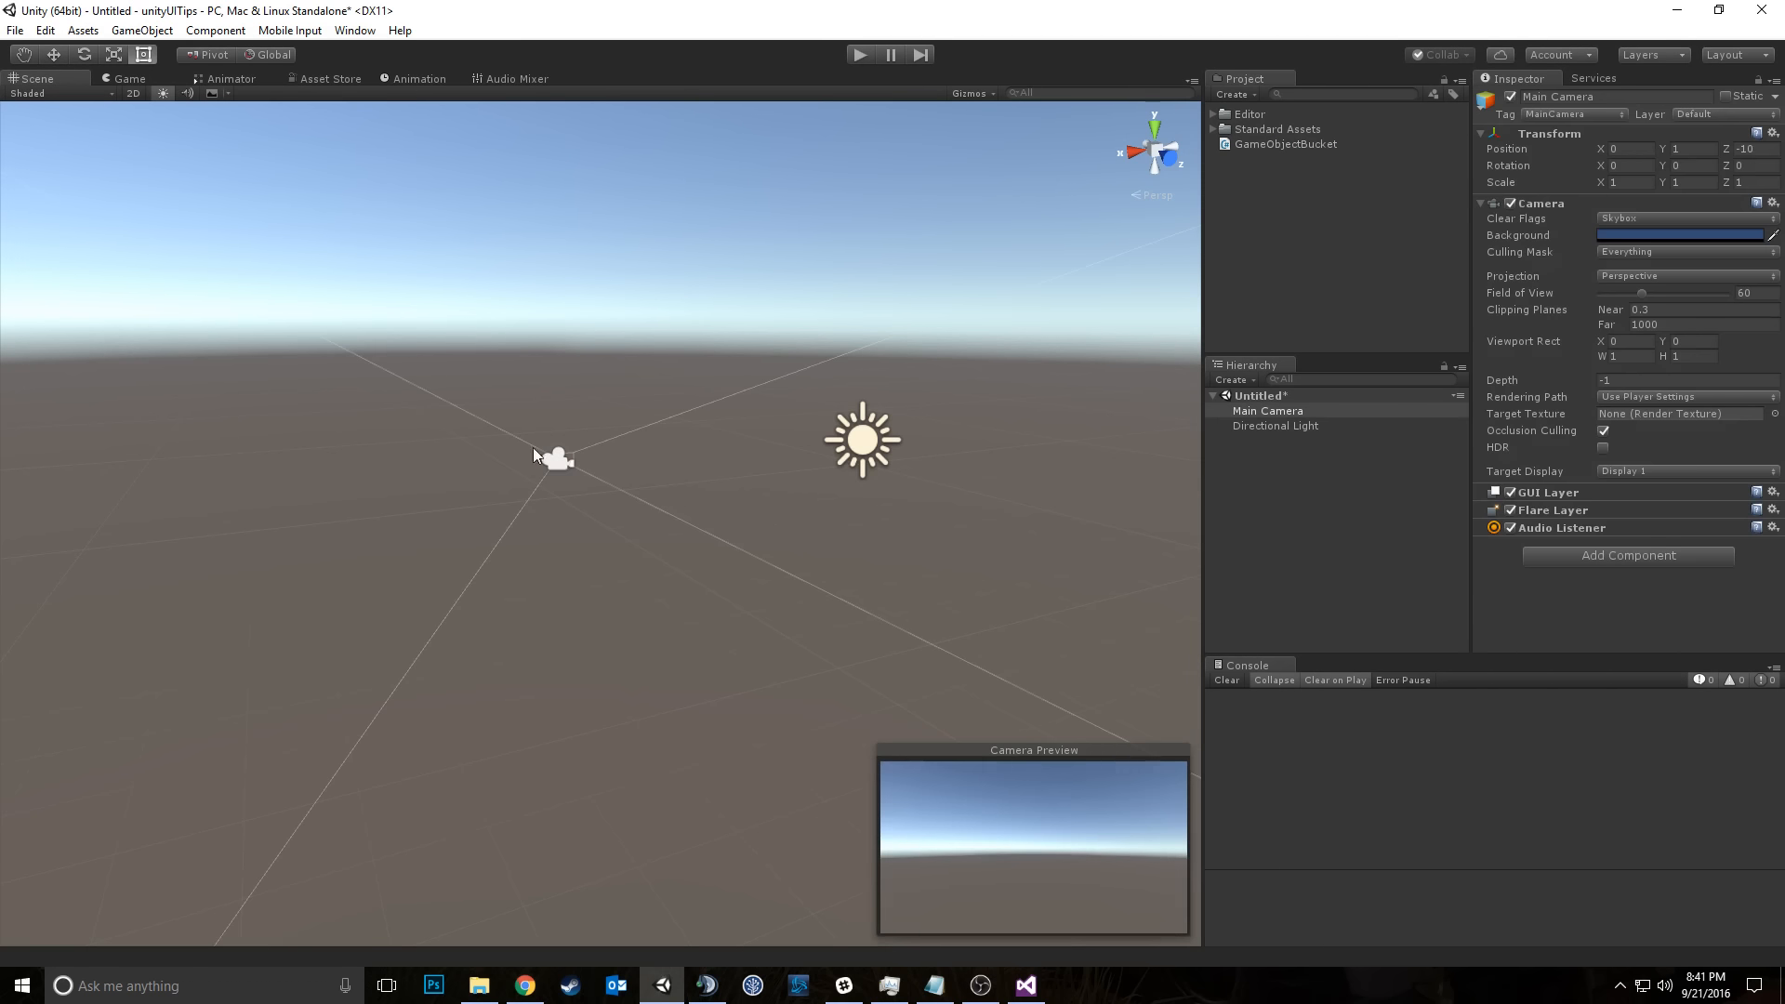
pyautogui.moveTo(436, 589); pyautogui.dragTo(836, 436, button='right')
pyautogui.moveTo(1752, 521); pyautogui.dragTo(1014, 522, button='right')
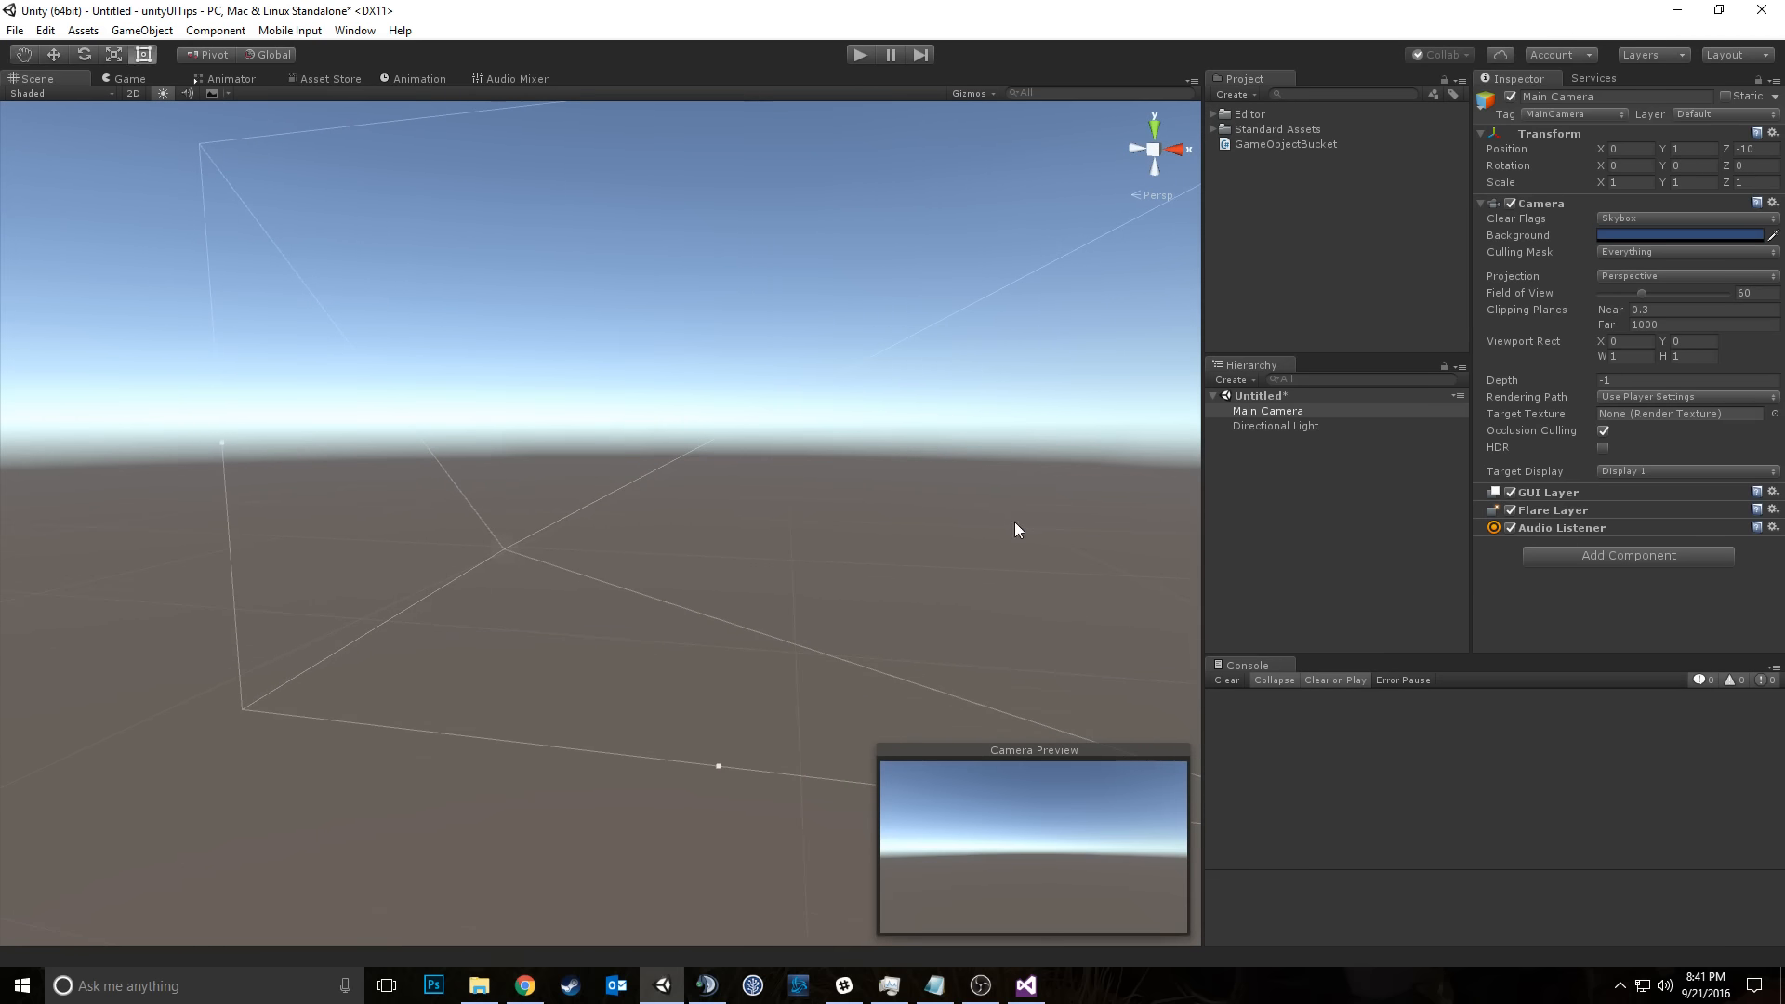
pyautogui.click(1262, 410)
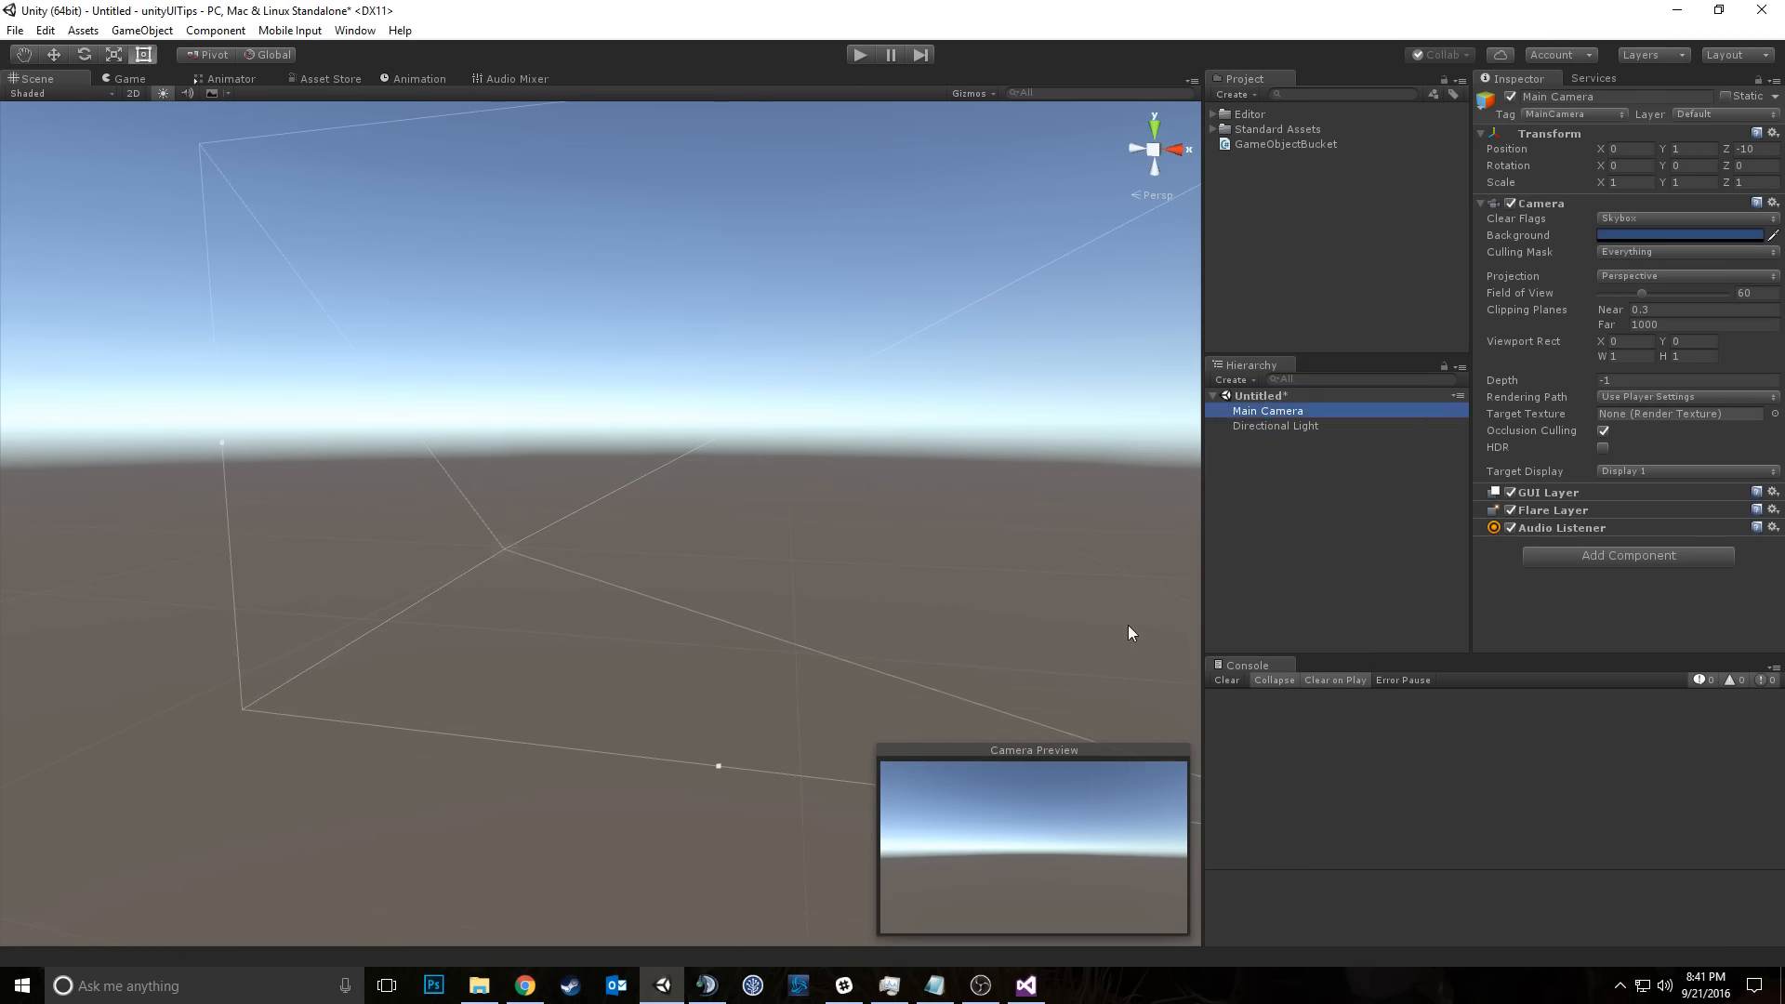
pyautogui.press('f')
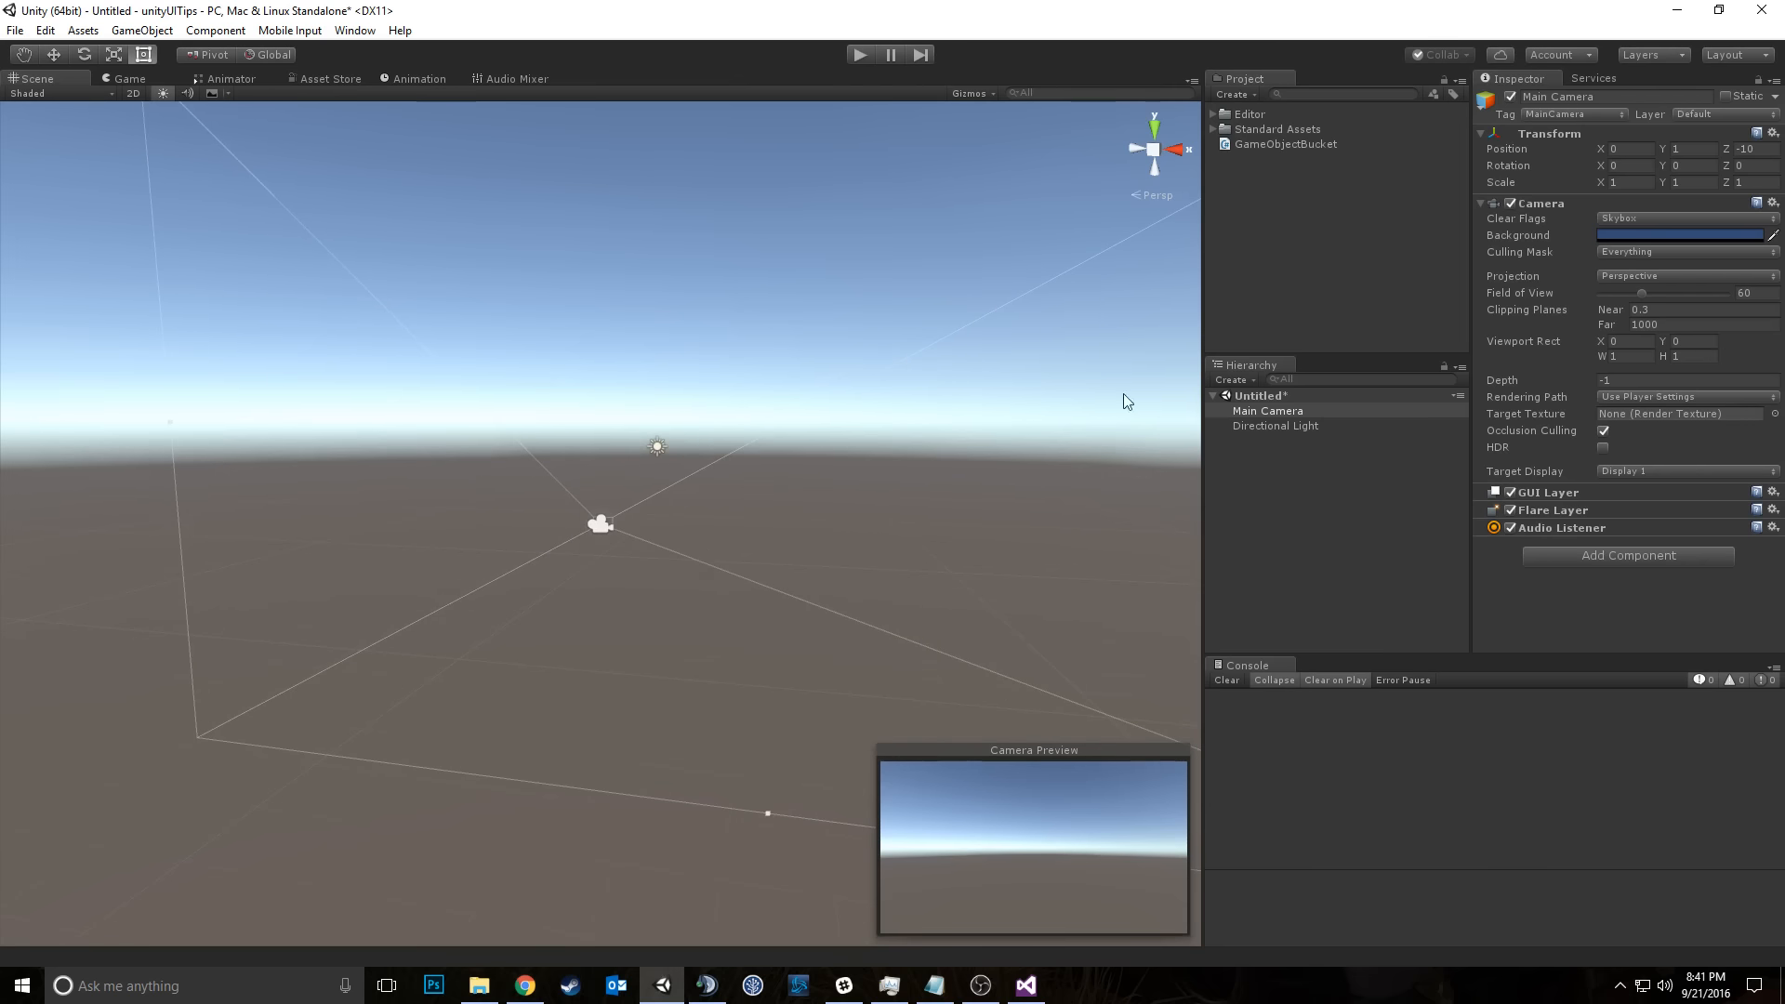
# Step: Add a 3D cube to the scene near the Main Camera
pyautogui.moveTo(817, 458); pyautogui.dragTo(944, 432, button='right')
pyautogui.click(141, 29)
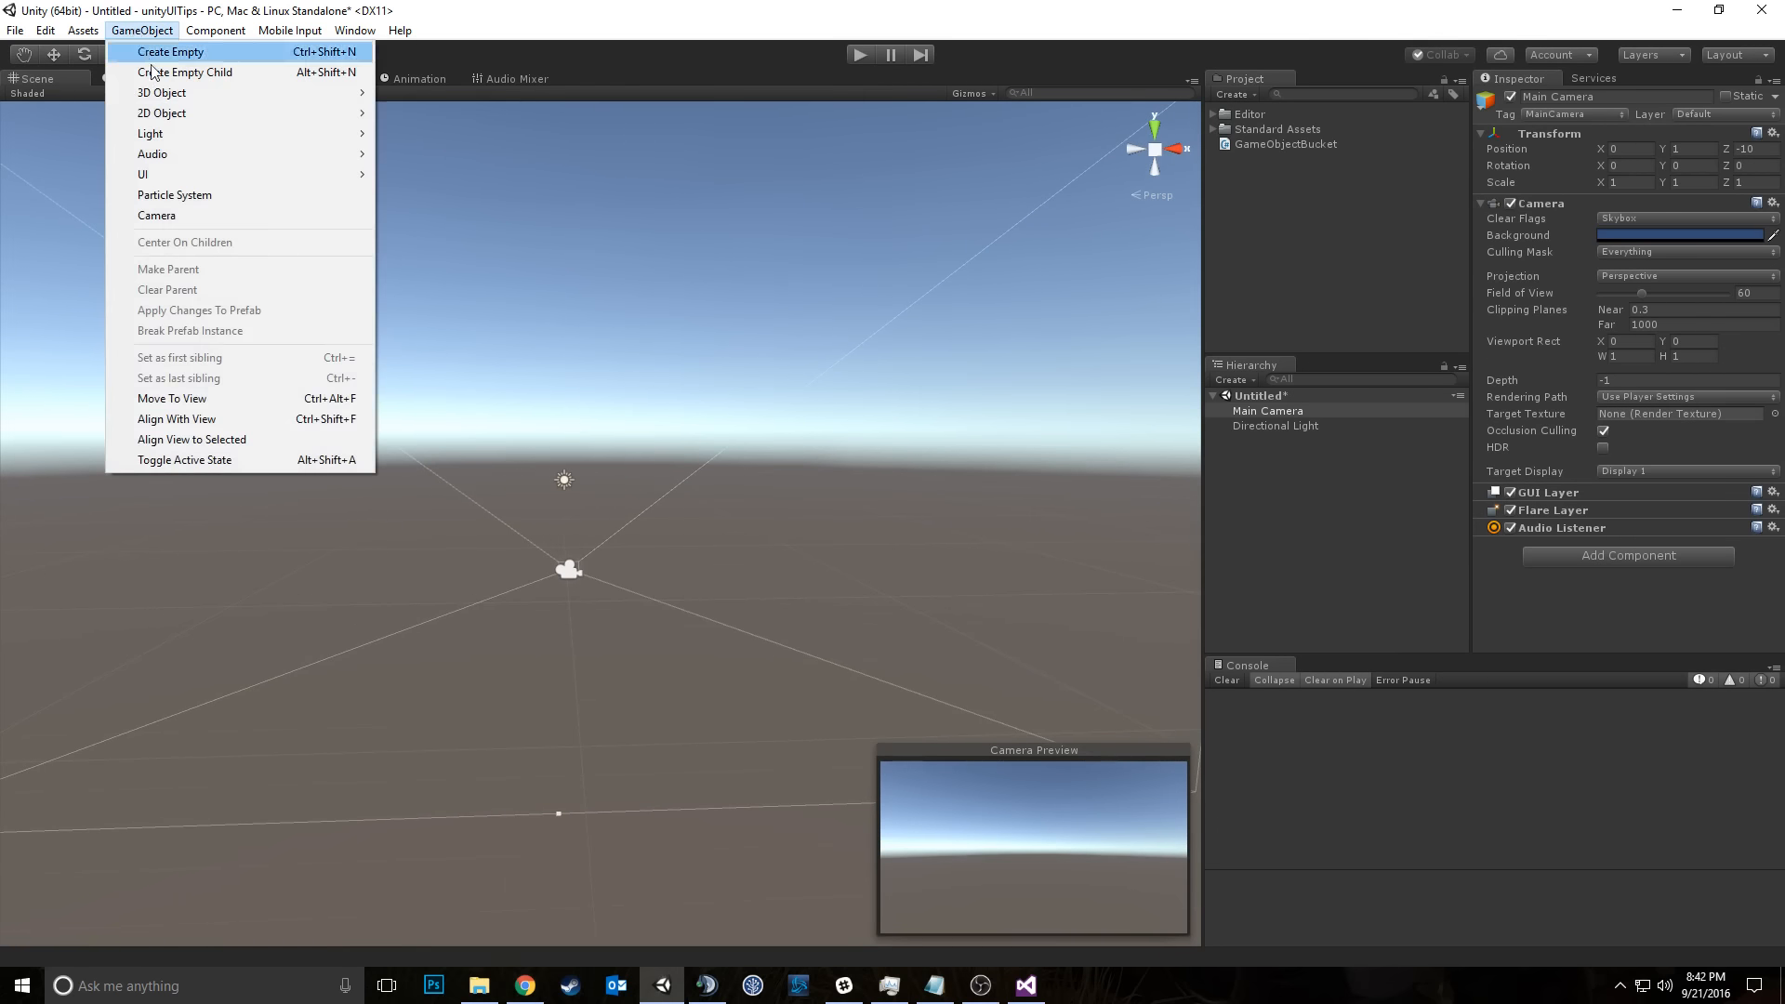
pyautogui.moveTo(151, 93)
pyautogui.click(409, 93)
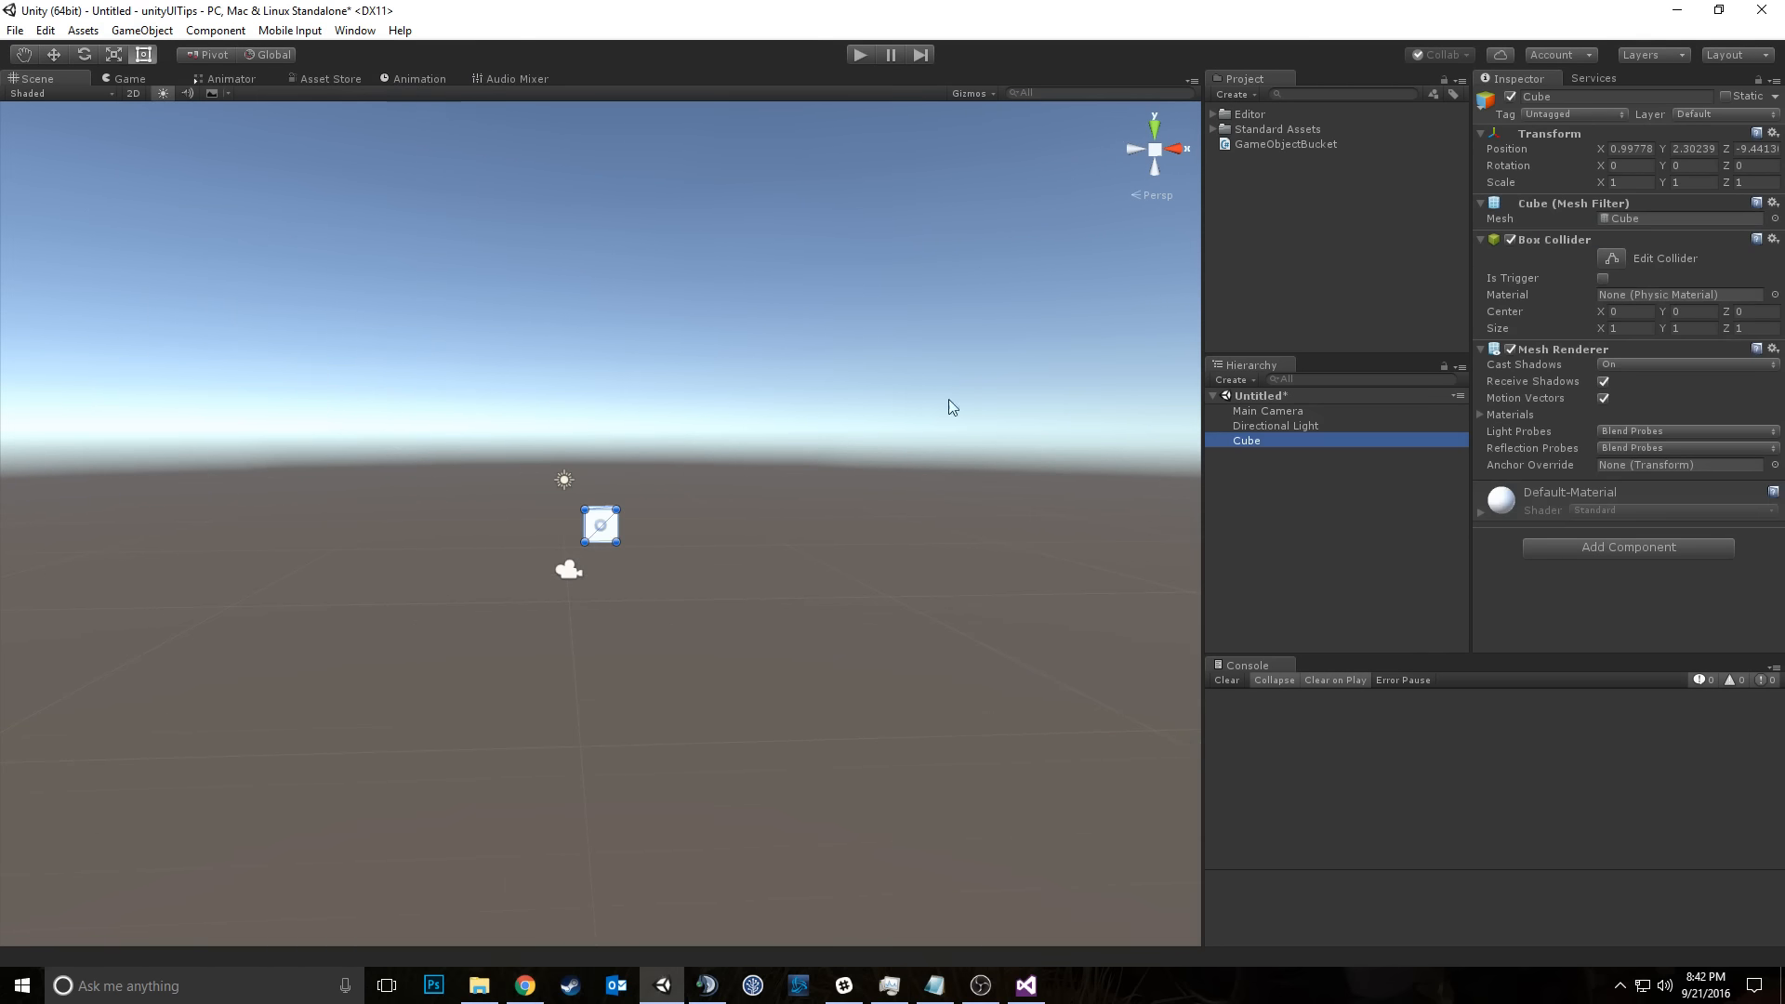
# Step: Frame the new cube and examine it and the nearby camera from several sides in the Scene view
pyautogui.press('f')
pyautogui.keyDown('alt'); pyautogui.moveTo(306, 511); pyautogui.dragTo(856, 414); pyautogui.keyUp('alt')
pyautogui.press('t')
pyautogui.press('w')
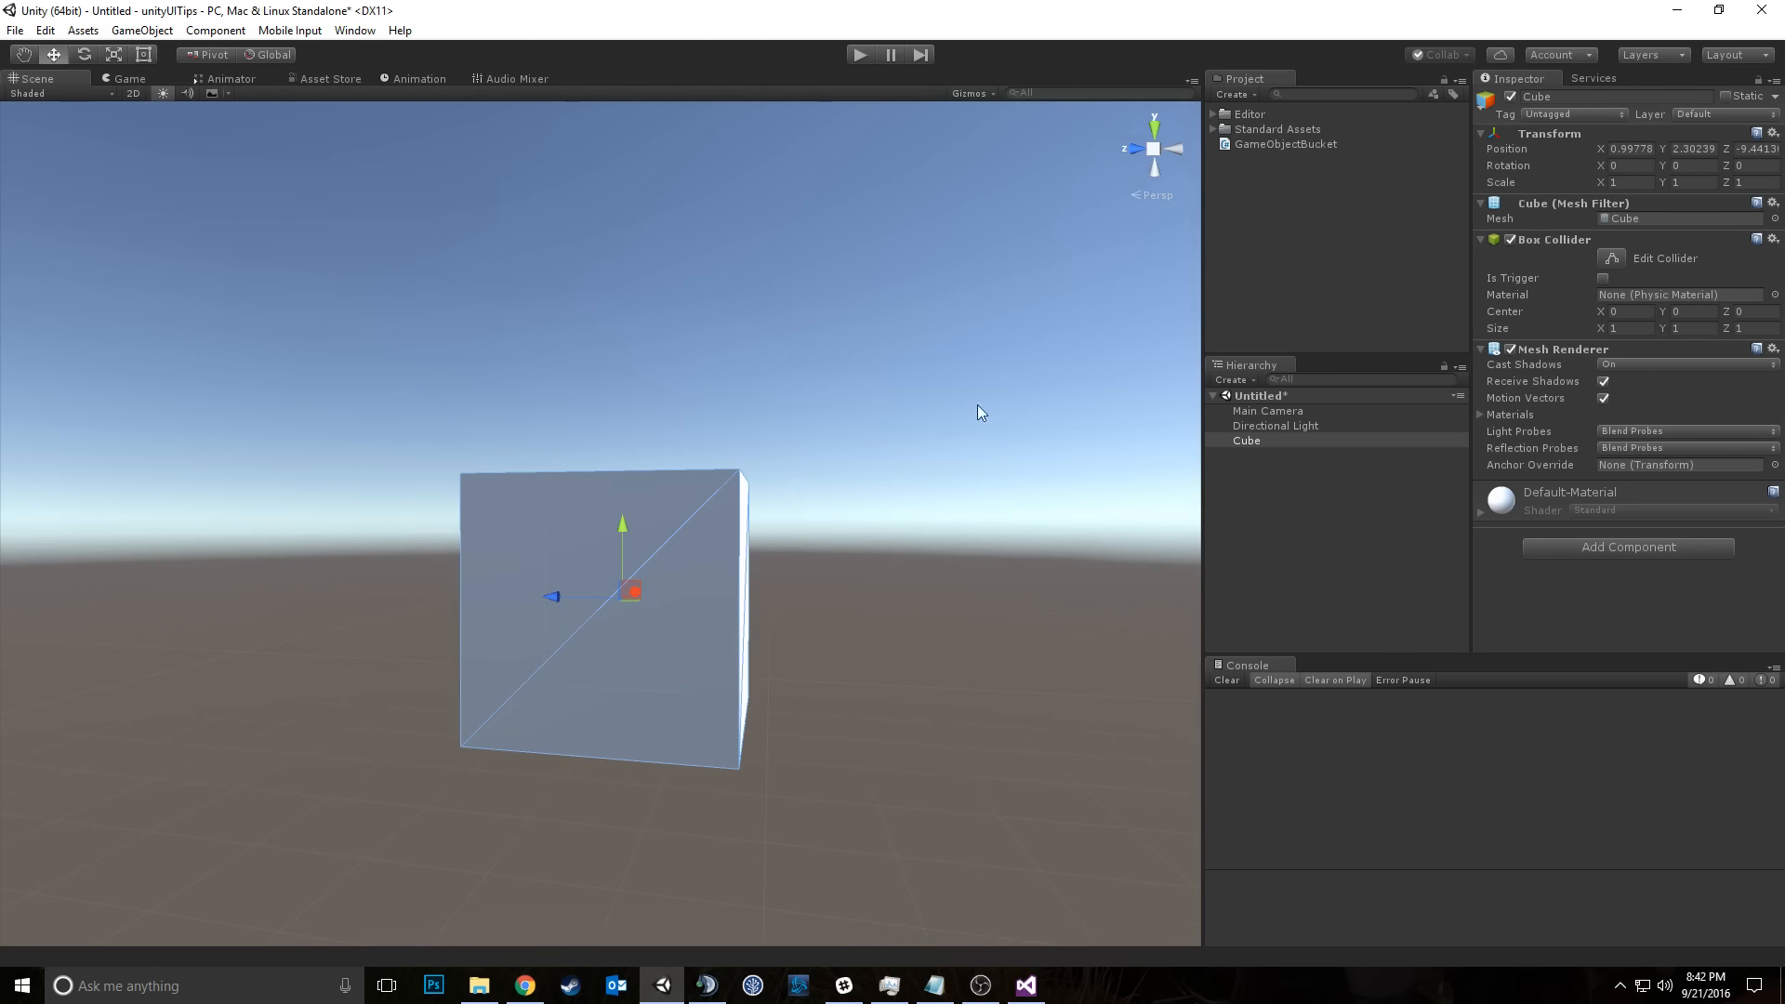
pyautogui.moveTo(839, 333); pyautogui.dragTo(74, 418, button='right')
pyautogui.press('d')
pyautogui.press('w')
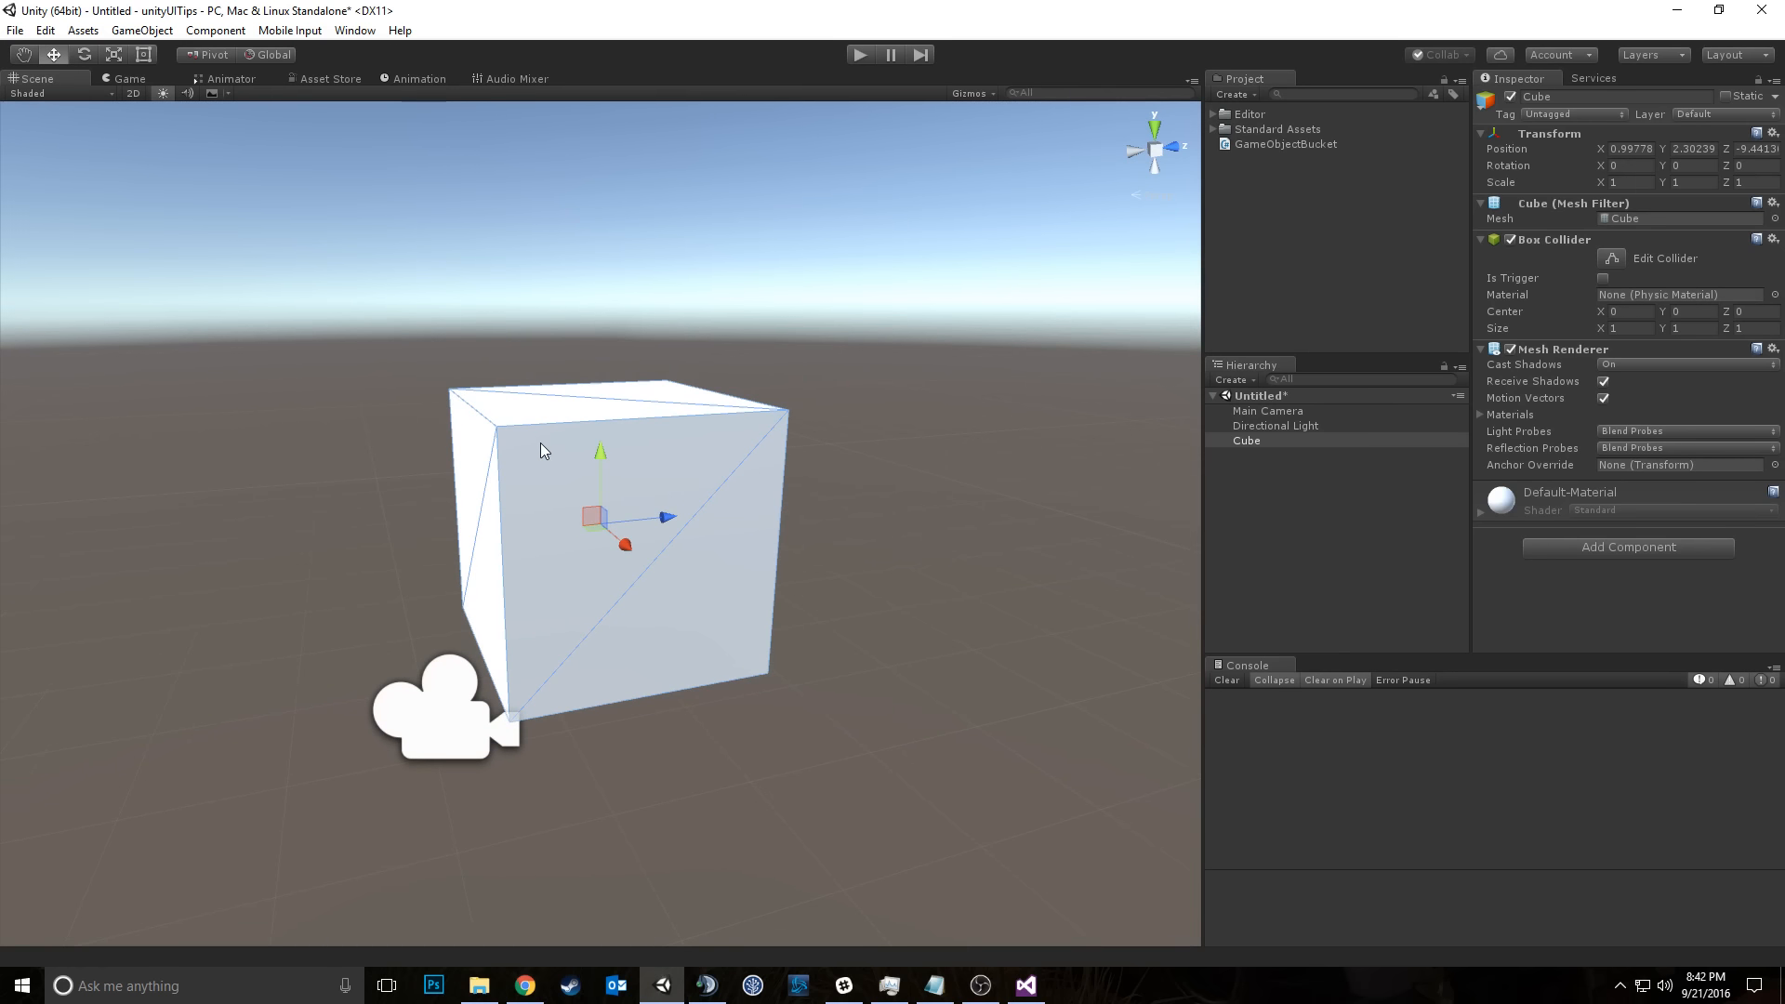
pyautogui.moveTo(792, 537); pyautogui.dragTo(820, 372, button='right')
pyautogui.press('s')
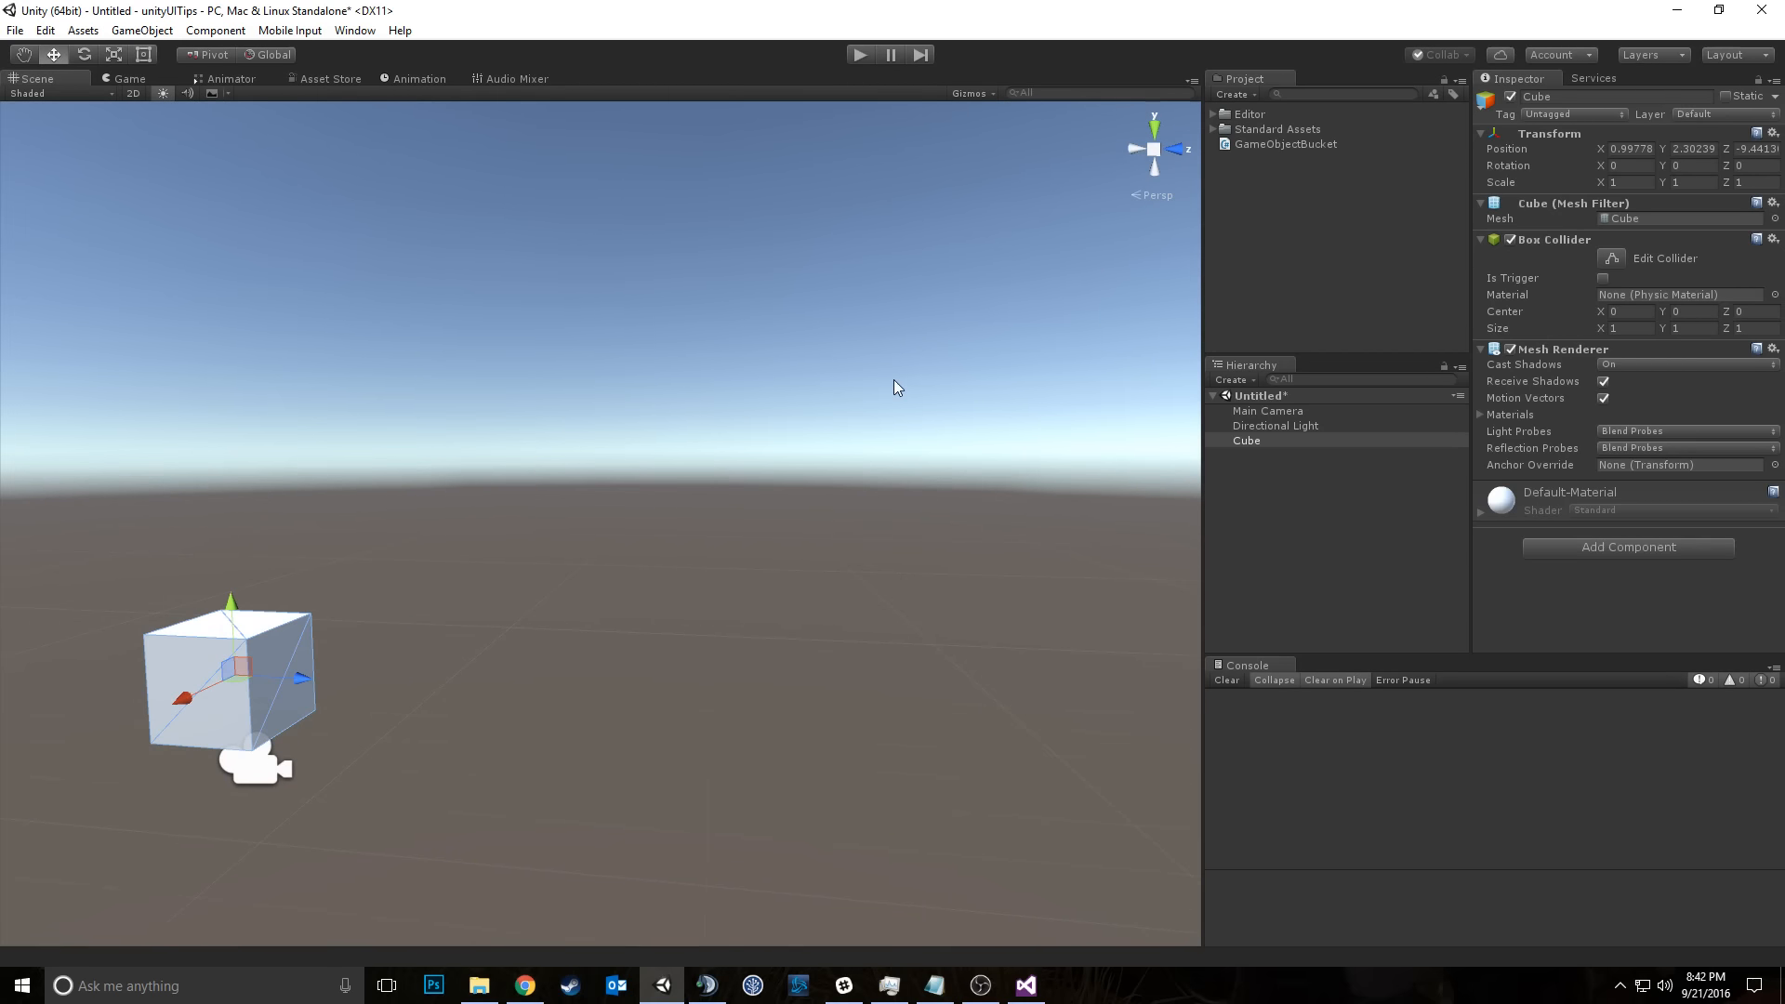
pyautogui.press('f')
pyautogui.moveTo(894, 380); pyautogui.dragTo(987, 359, button='right')
pyautogui.press('f')
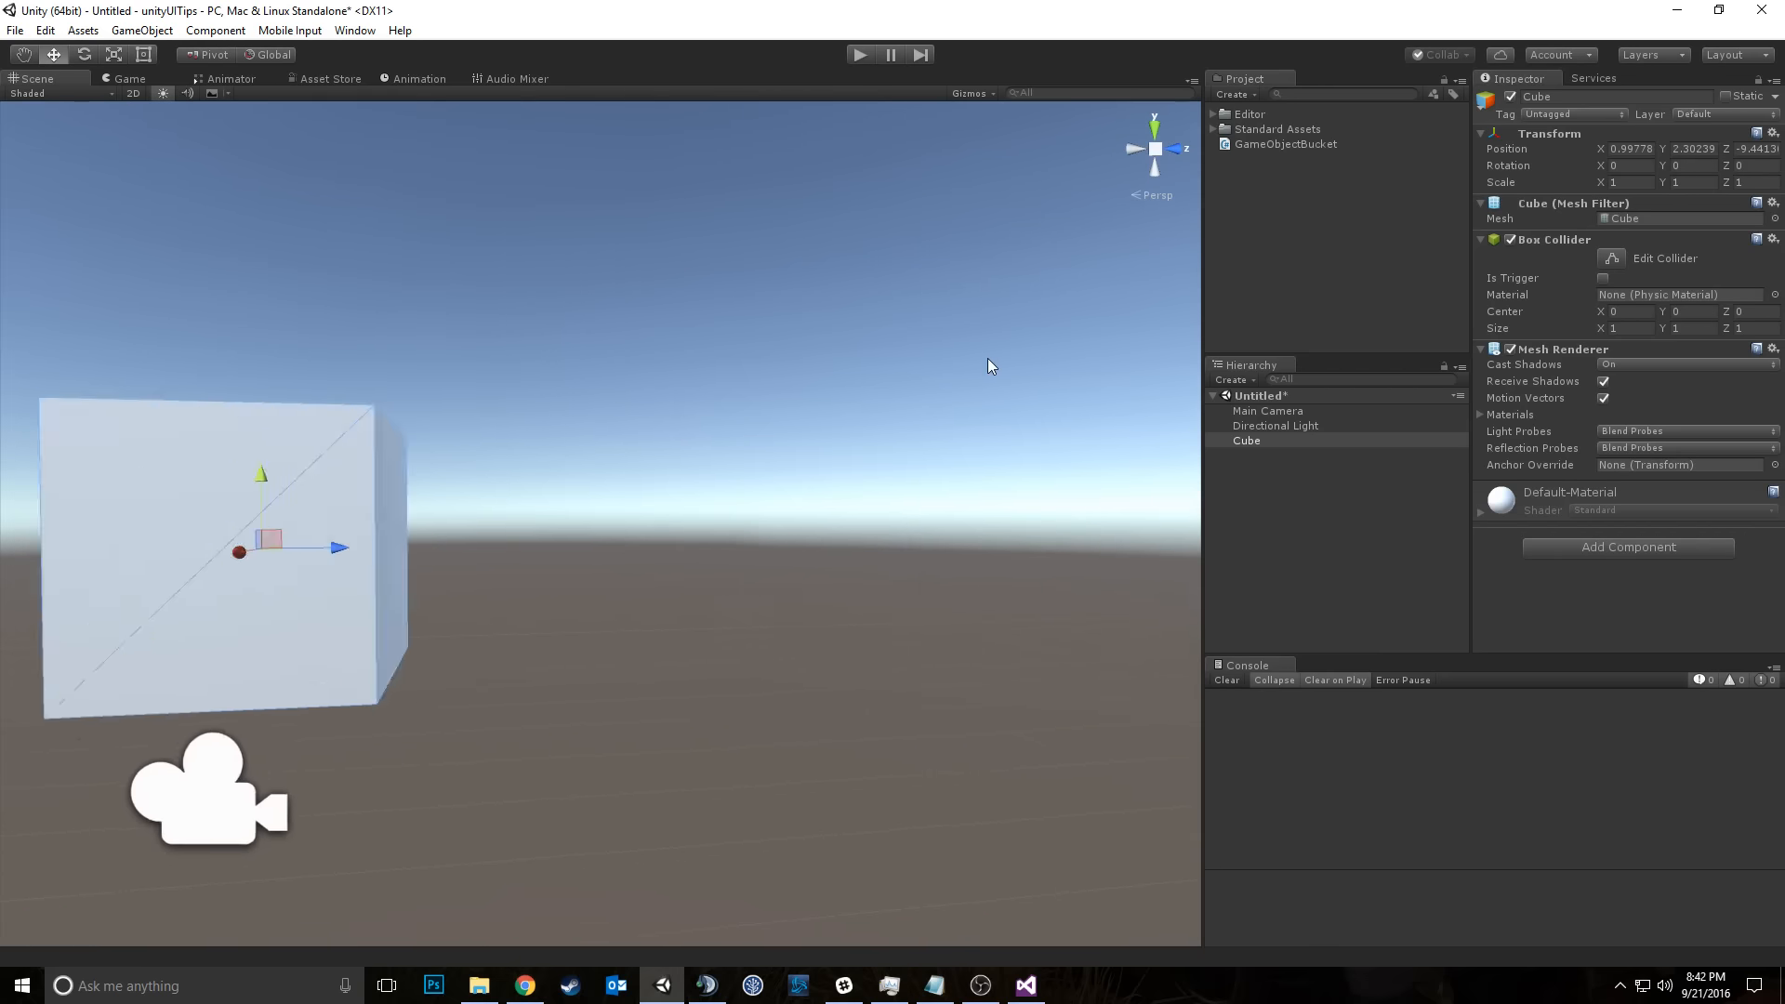
pyautogui.press('f')
# Step: Move the cube in front of the camera along all three axes, to about X 1.07, Y 1.48, Z -7.92
pyautogui.moveTo(820, 272); pyautogui.dragTo(671, 445, button='right')
pyautogui.press('d')
pyautogui.press('w')
pyautogui.press('s')
pyautogui.moveTo(582, 374); pyautogui.dragTo(758, 381)
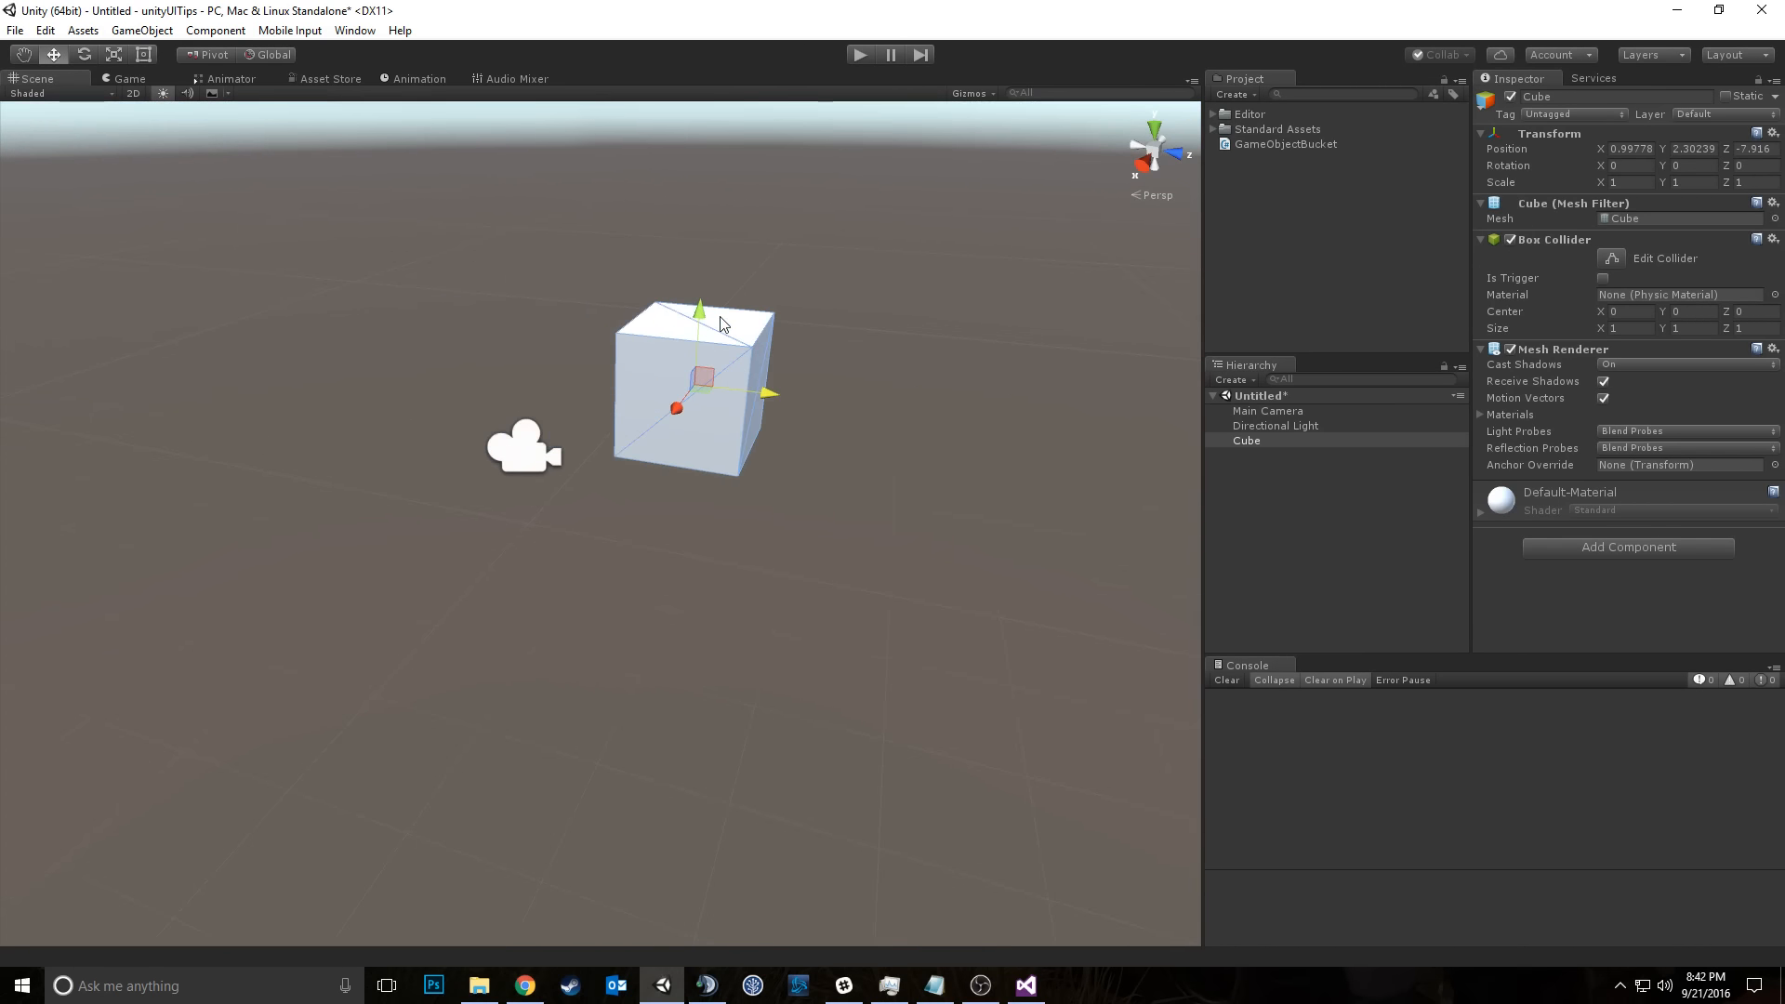
pyautogui.moveTo(705, 321); pyautogui.dragTo(691, 415)
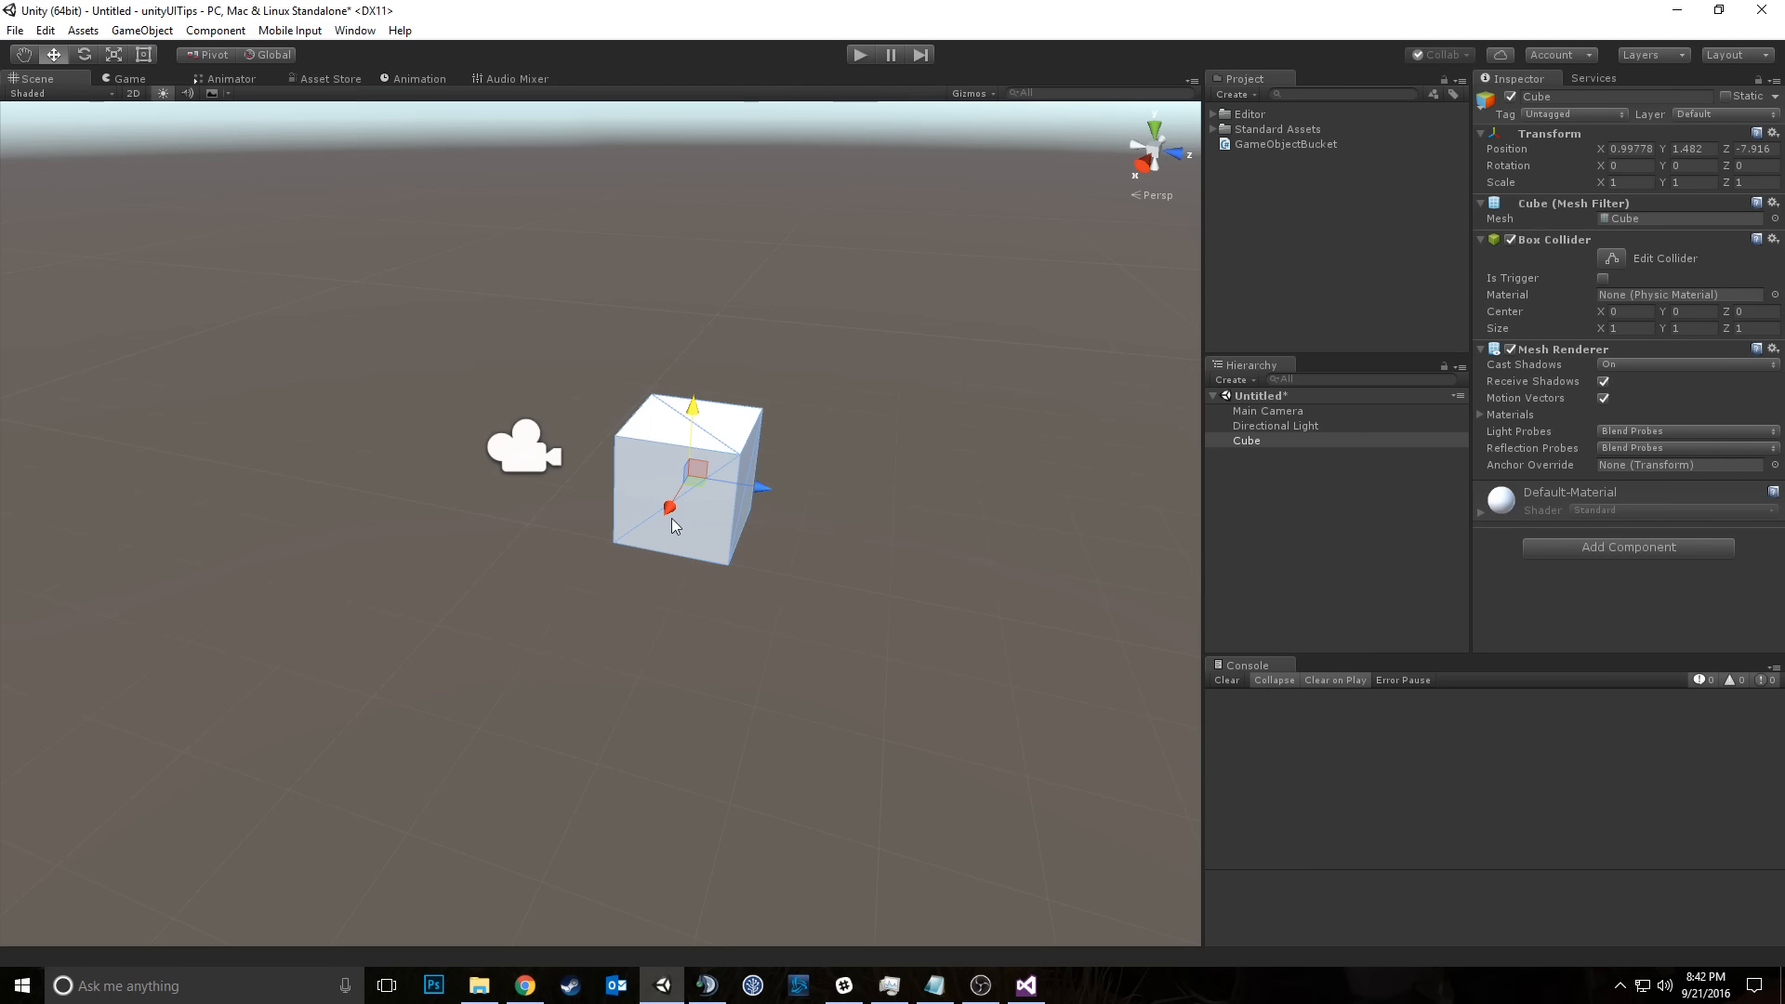
pyautogui.moveTo(671, 517); pyautogui.dragTo(830, 607)
# Step: Try rotating the cube with the Rotate tool, and undo the rotation
pyautogui.press('e')
pyautogui.moveTo(741, 436); pyautogui.dragTo(688, 448)
pyautogui.hotkey('ctrl', 'z')
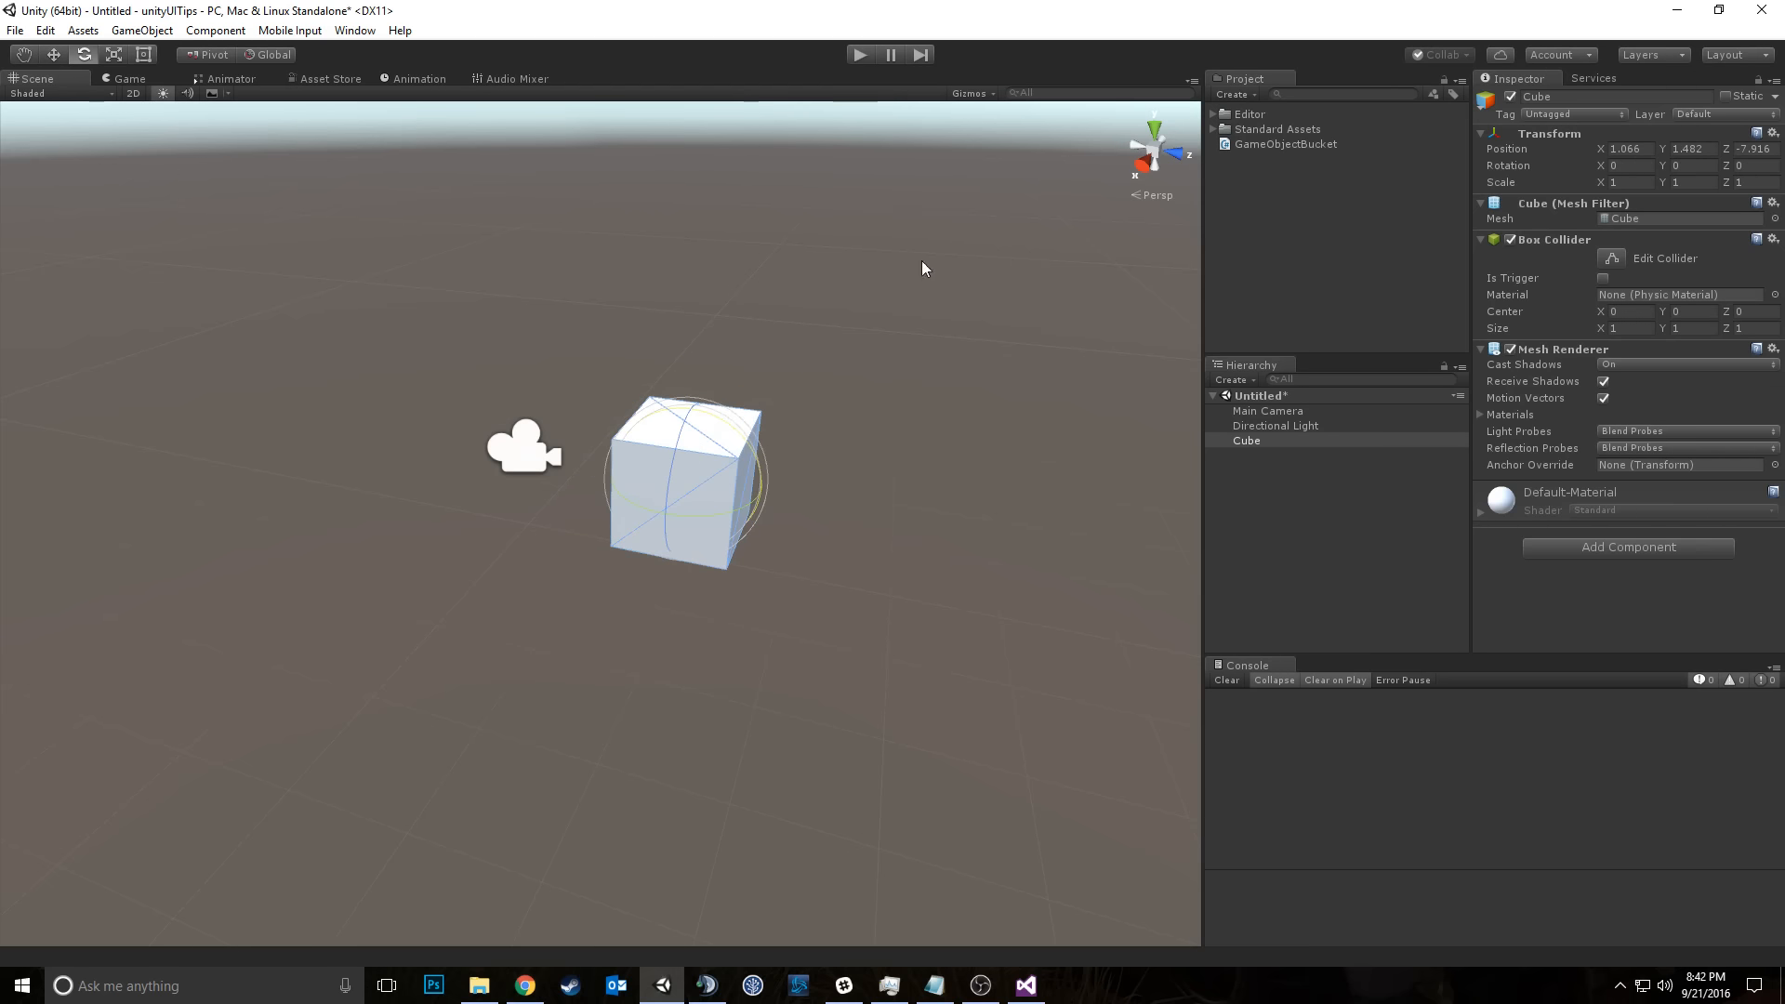
# Step: Select the Main Camera and check what it shows in the Game view, returning to the Scene view
pyautogui.keyDown('alt'); pyautogui.moveTo(924, 271); pyautogui.dragTo(633, 176); pyautogui.keyUp('alt')
pyautogui.click(709, 387)
pyautogui.press('s')
pyautogui.moveTo(633, 176); pyautogui.dragTo(907, 279, button='right')
pyautogui.press('w')
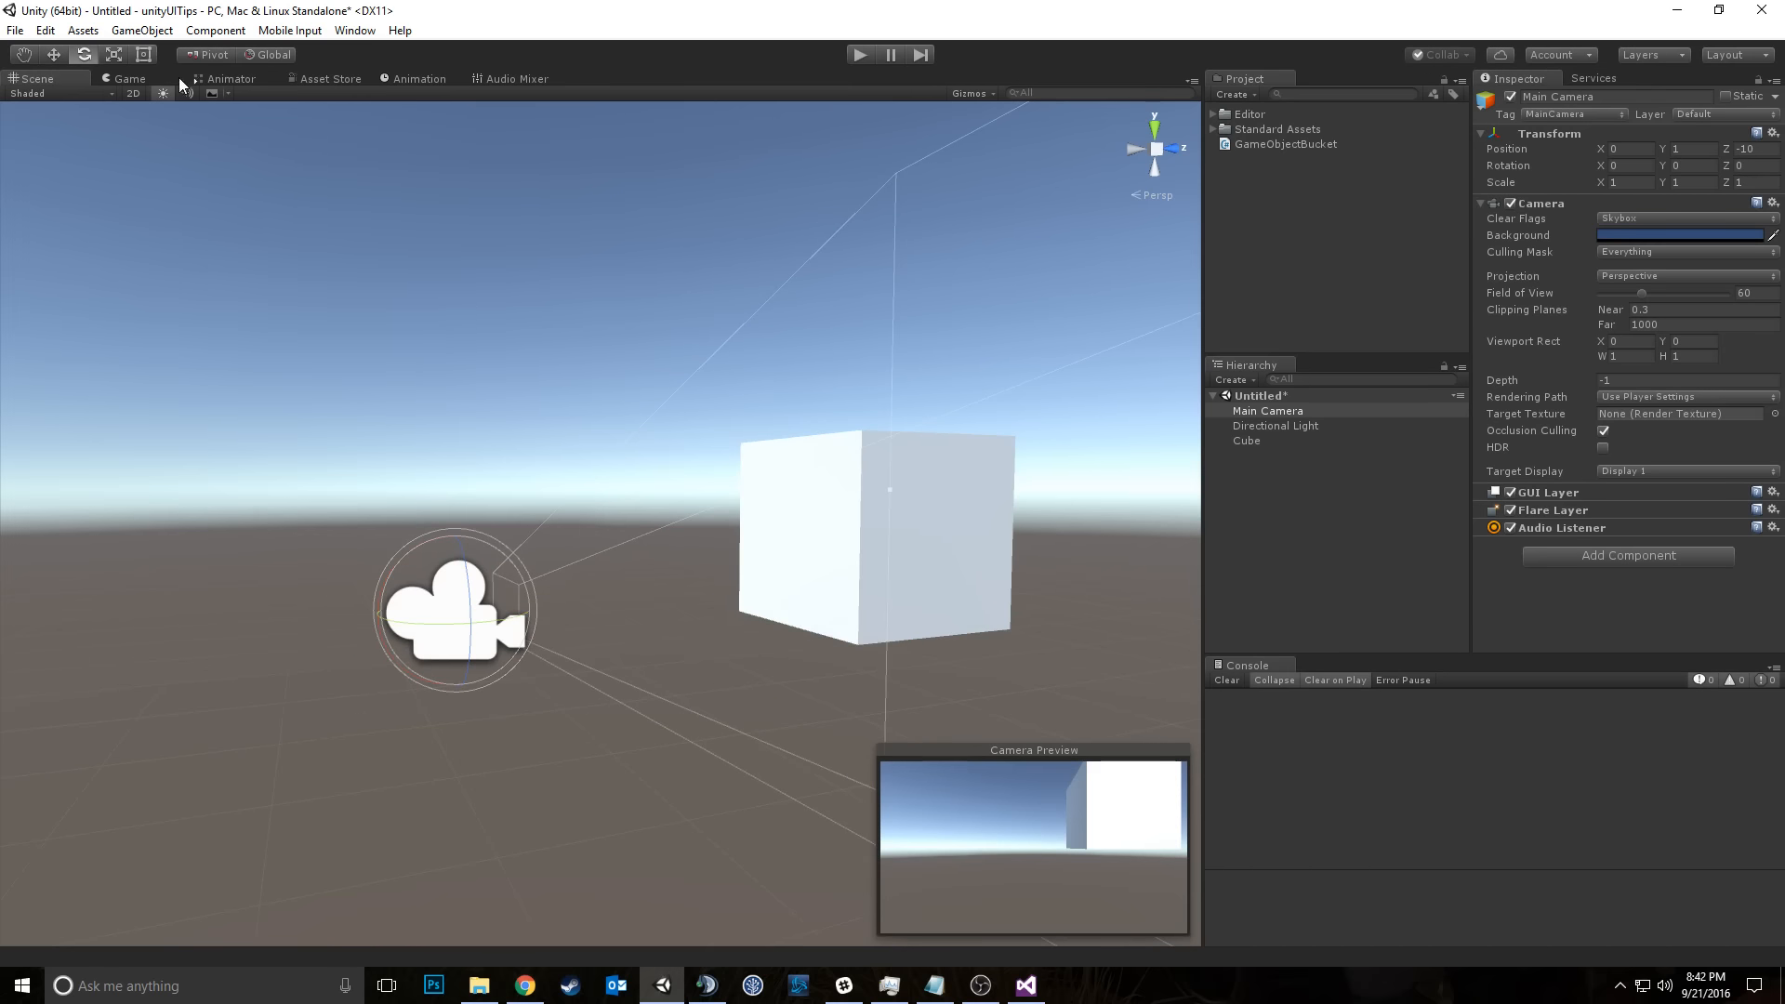
pyautogui.click(146, 81)
pyautogui.click(48, 78)
# Step: Look through the Scene view's list of component gizmos and the icon choices for the WaypointCircuit script
pyautogui.click(968, 93)
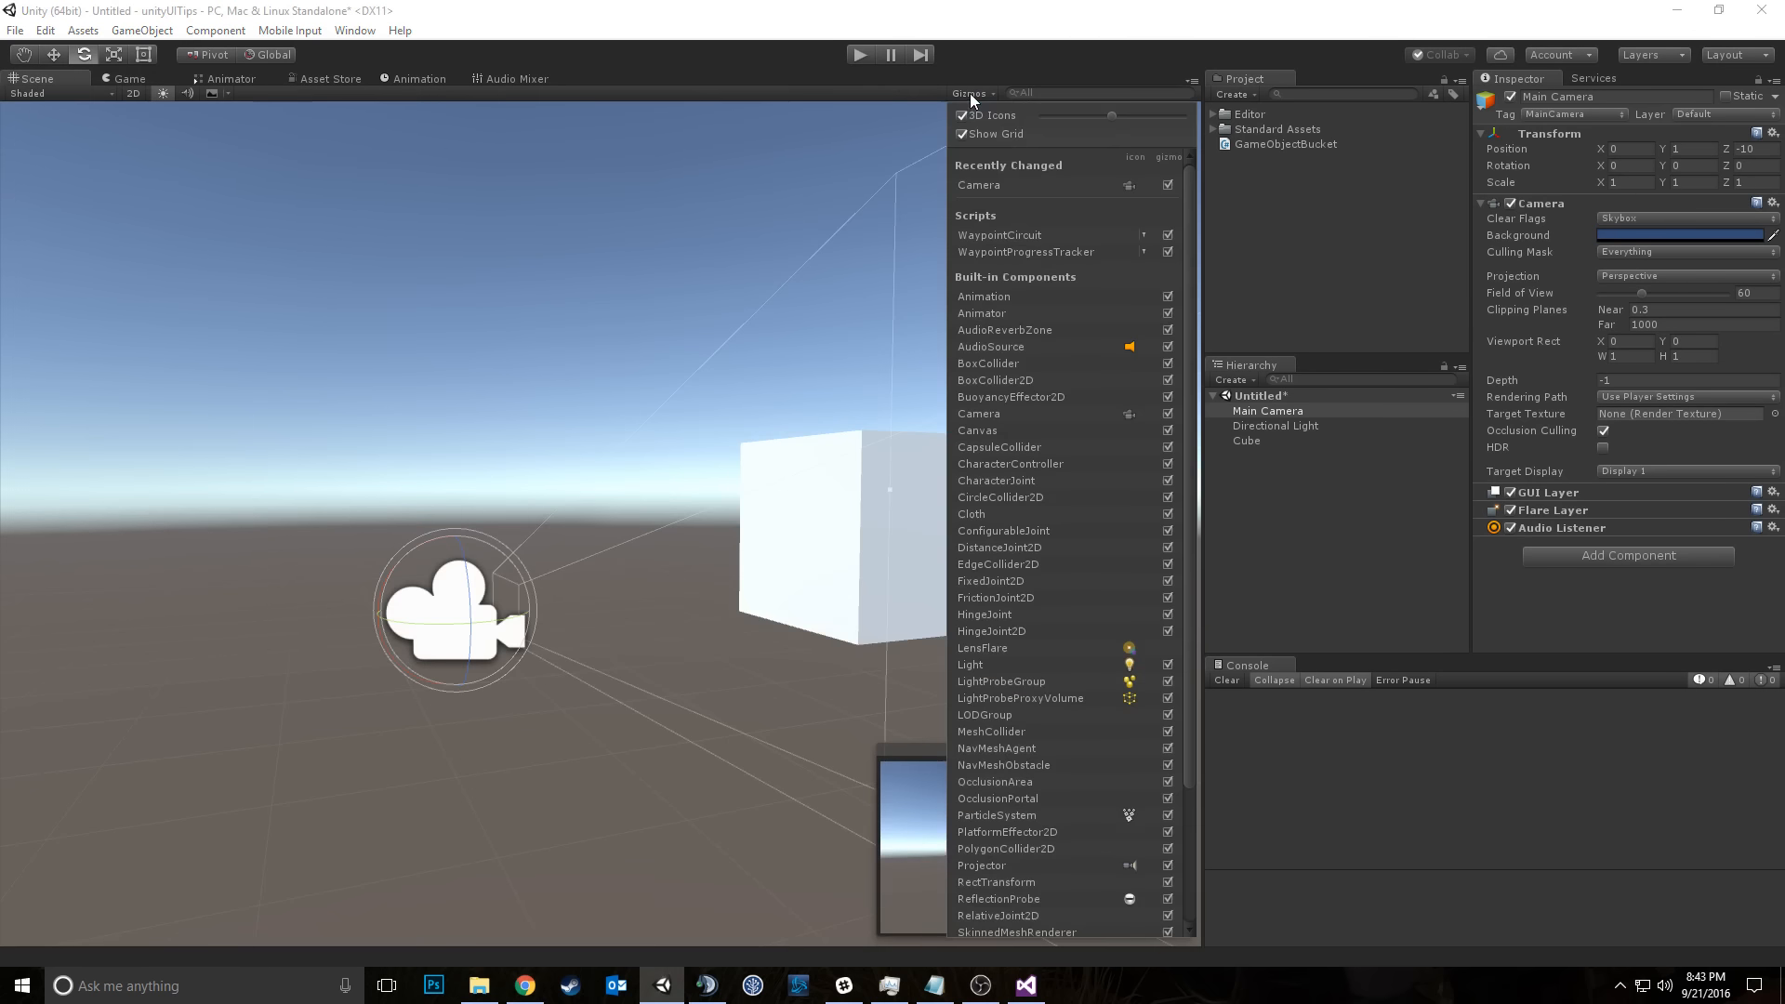
pyautogui.scroll(-3, 1107, 361)
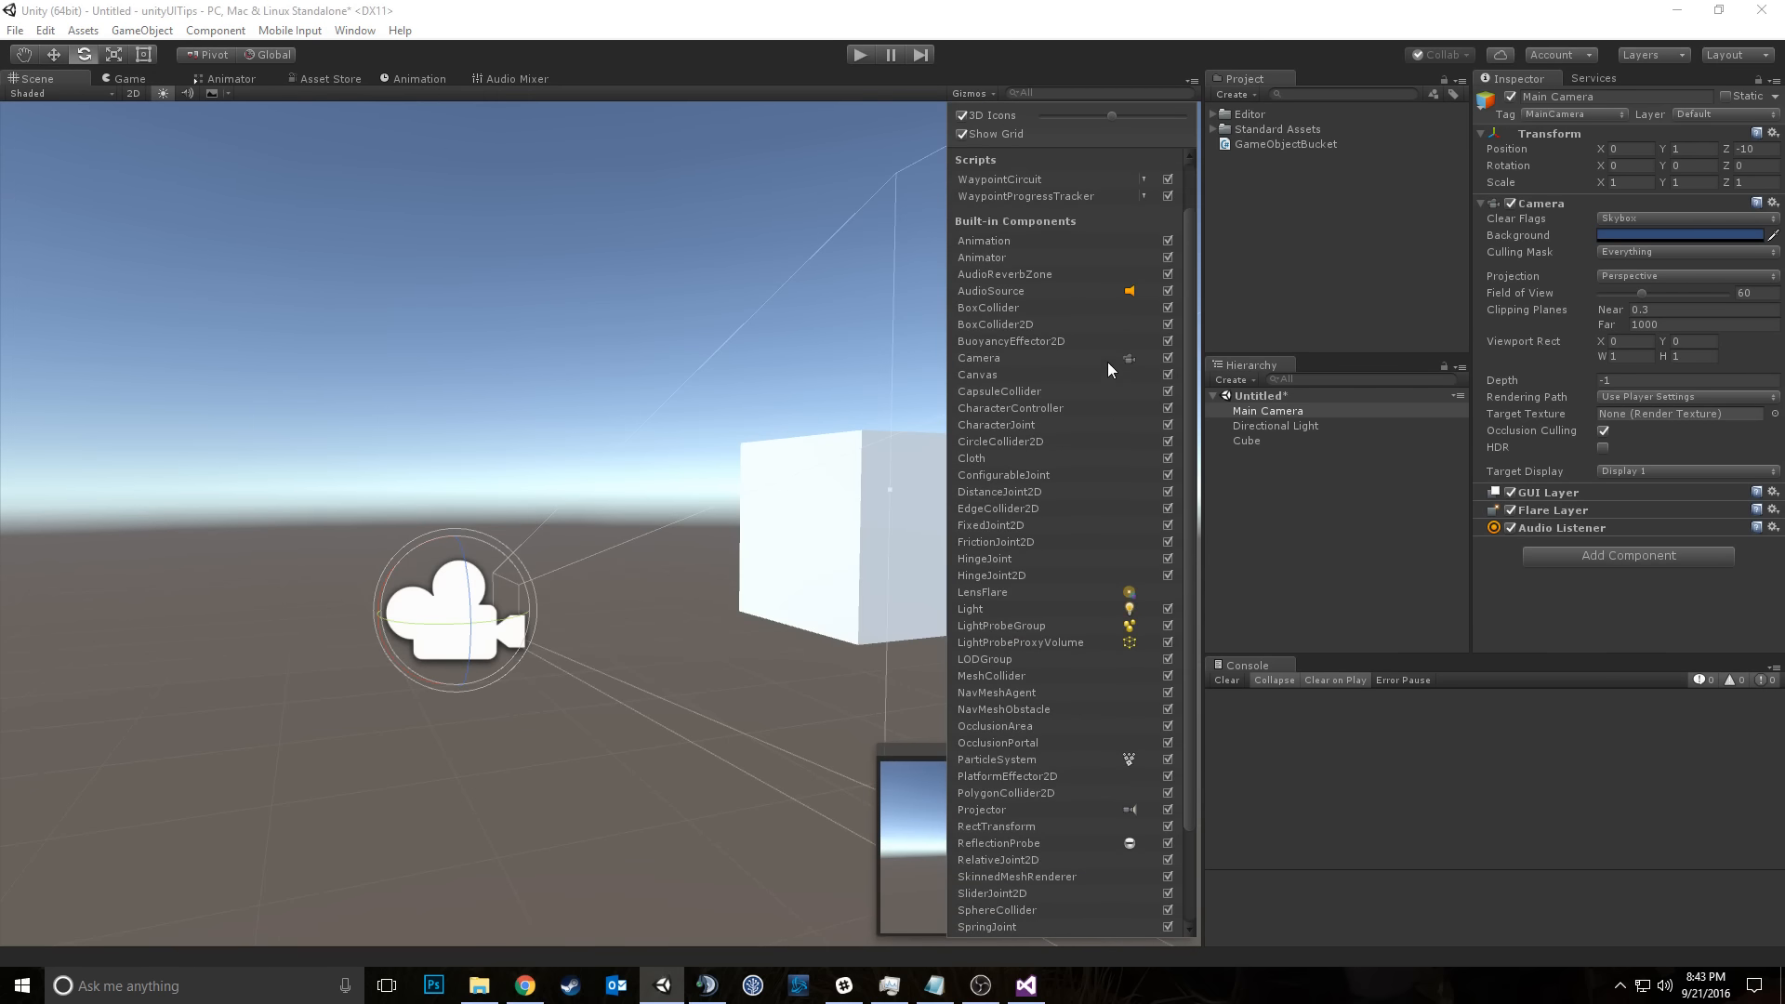
pyautogui.scroll(3, 1084, 407)
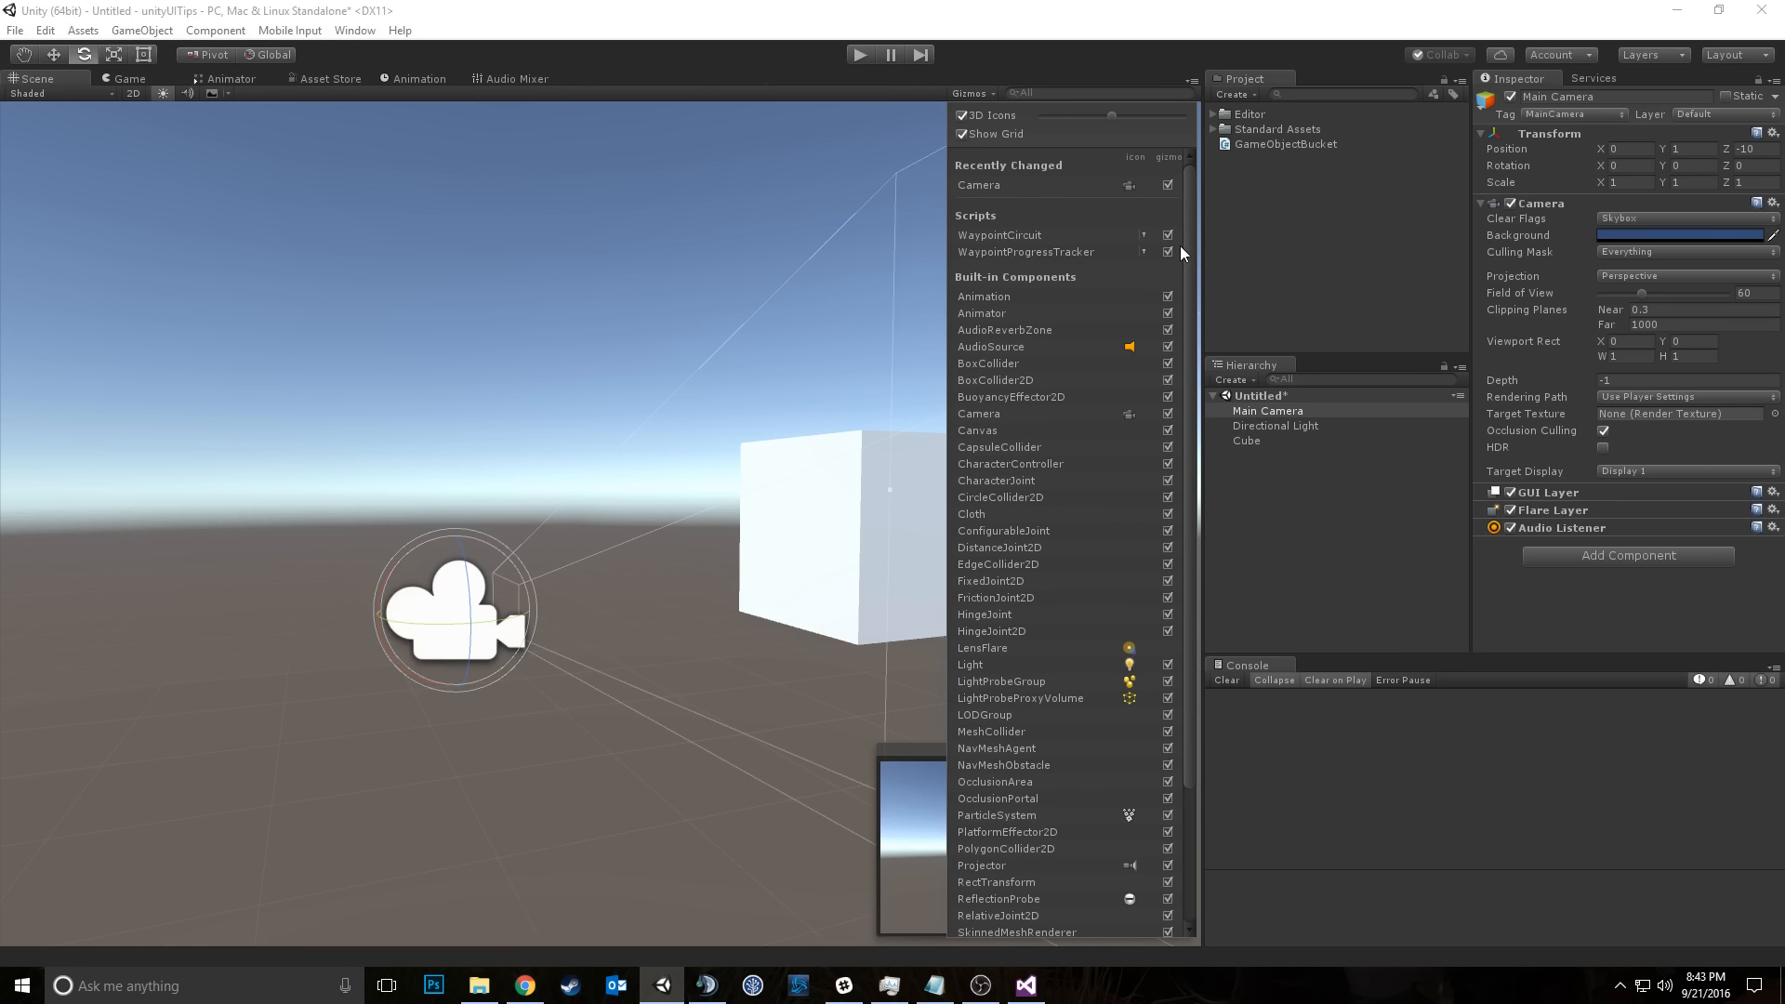
pyautogui.click(1142, 234)
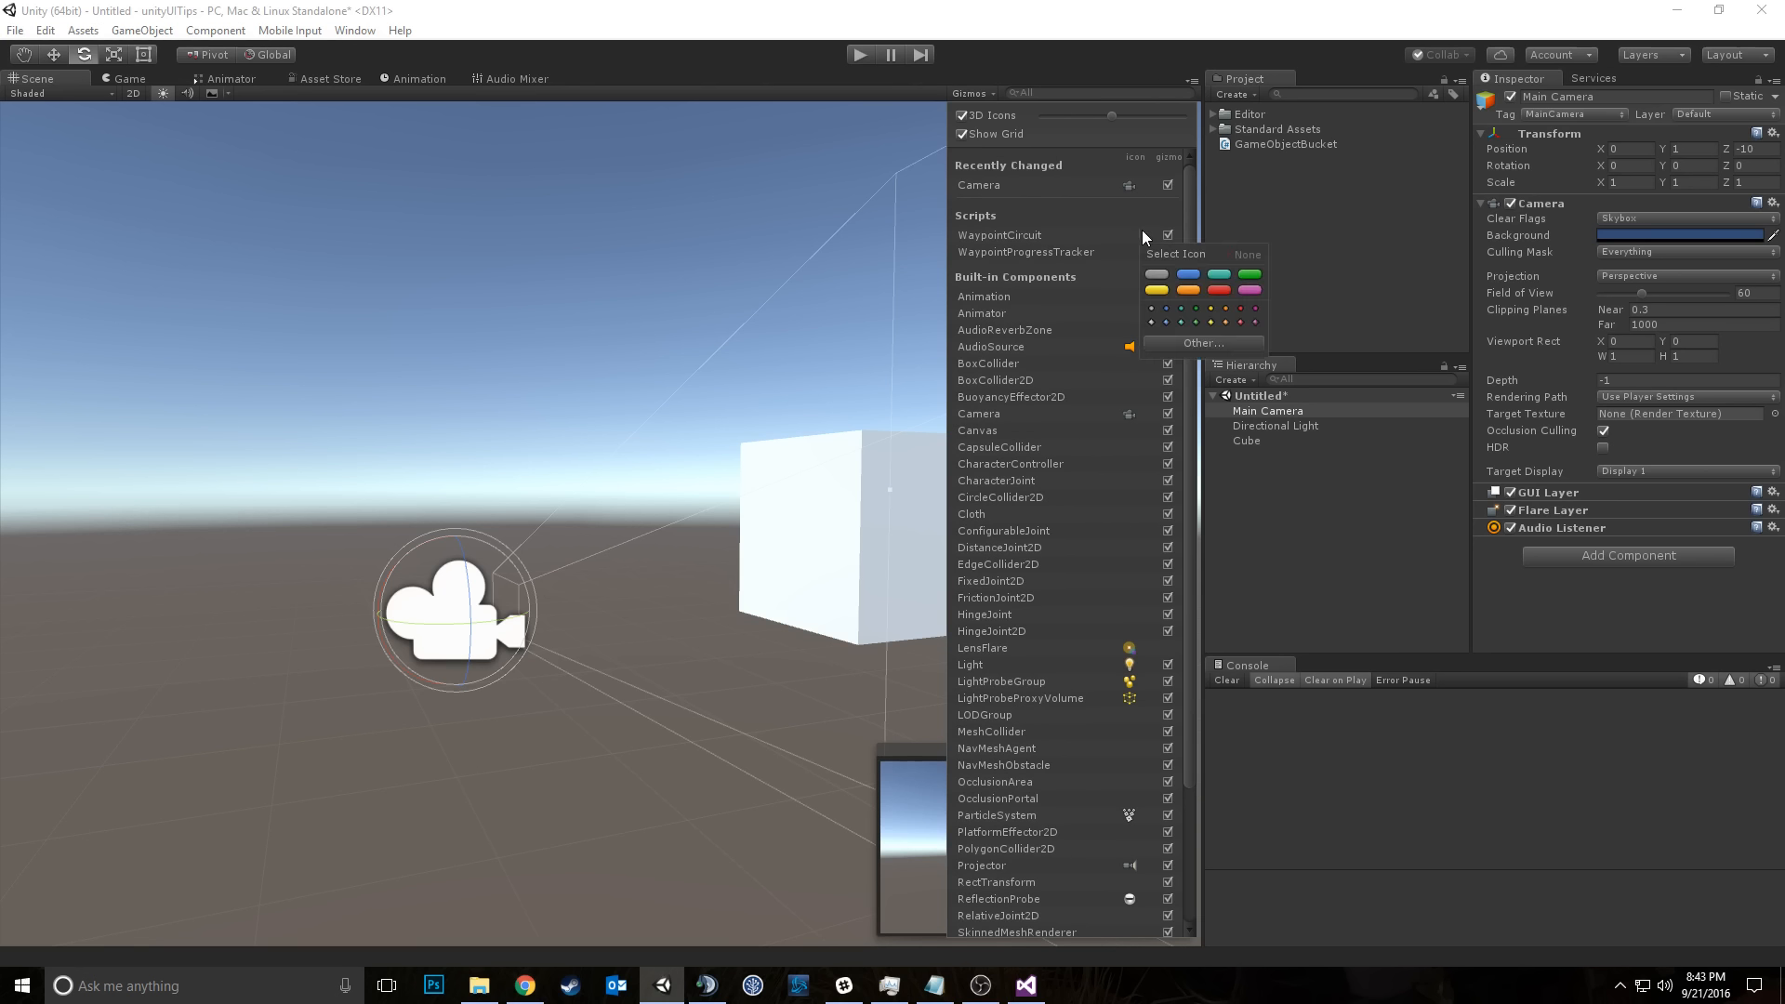
pyautogui.click(1142, 230)
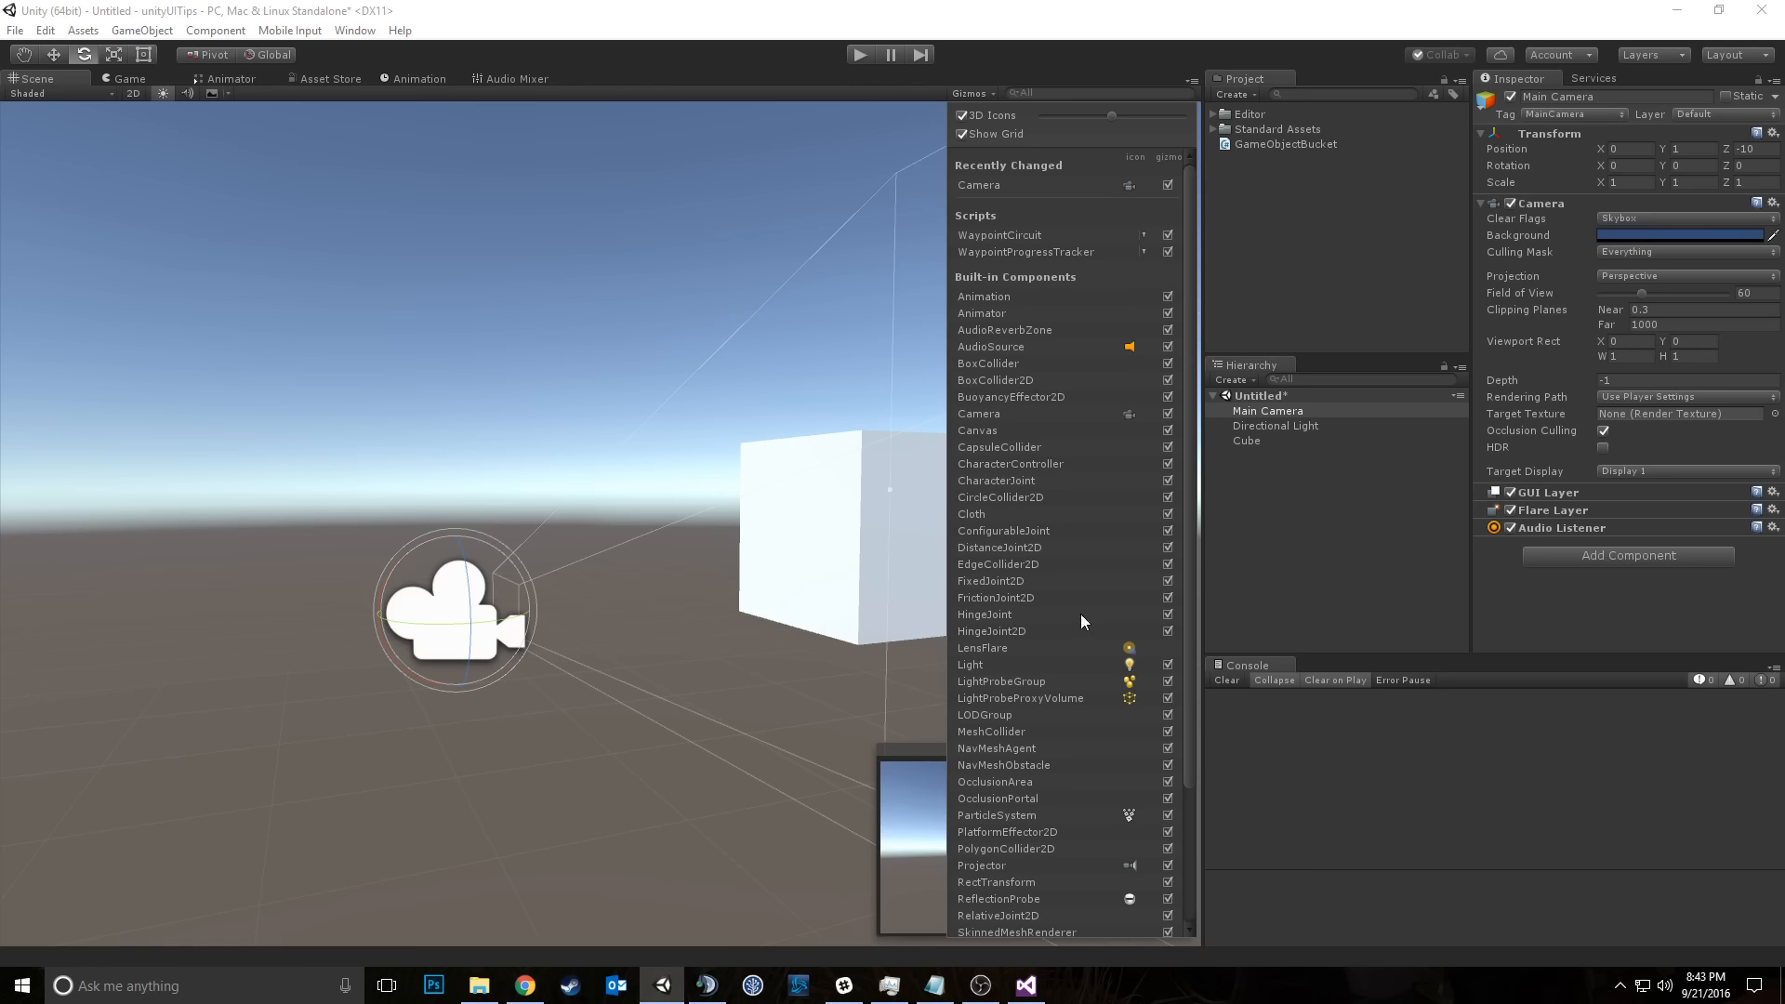
# Step: Toggle the Camera component's gizmo off and back on to compare the camera outlines in the scene
pyautogui.click(1168, 413)
pyautogui.click(1168, 414)
pyautogui.moveTo(689, 394); pyautogui.dragTo(801, 387, button='right')
pyautogui.press('s')
pyautogui.press('a')
pyautogui.press('d')
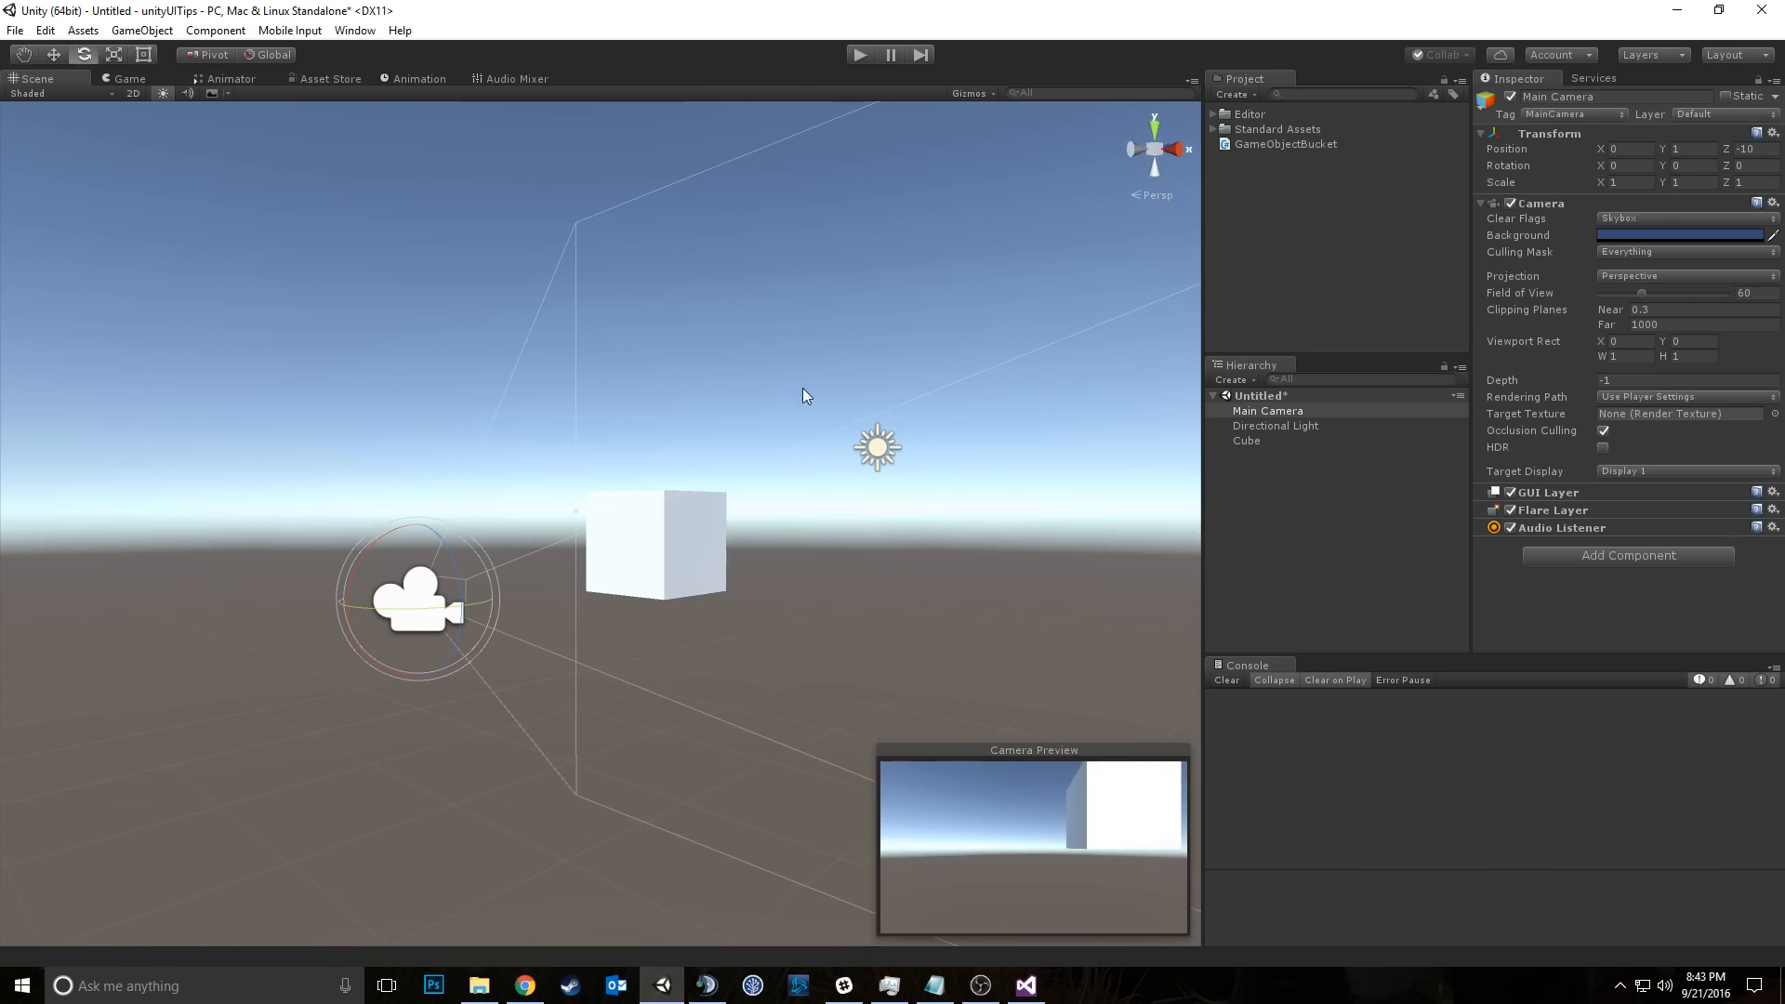
pyautogui.press('w')
pyautogui.click(971, 93)
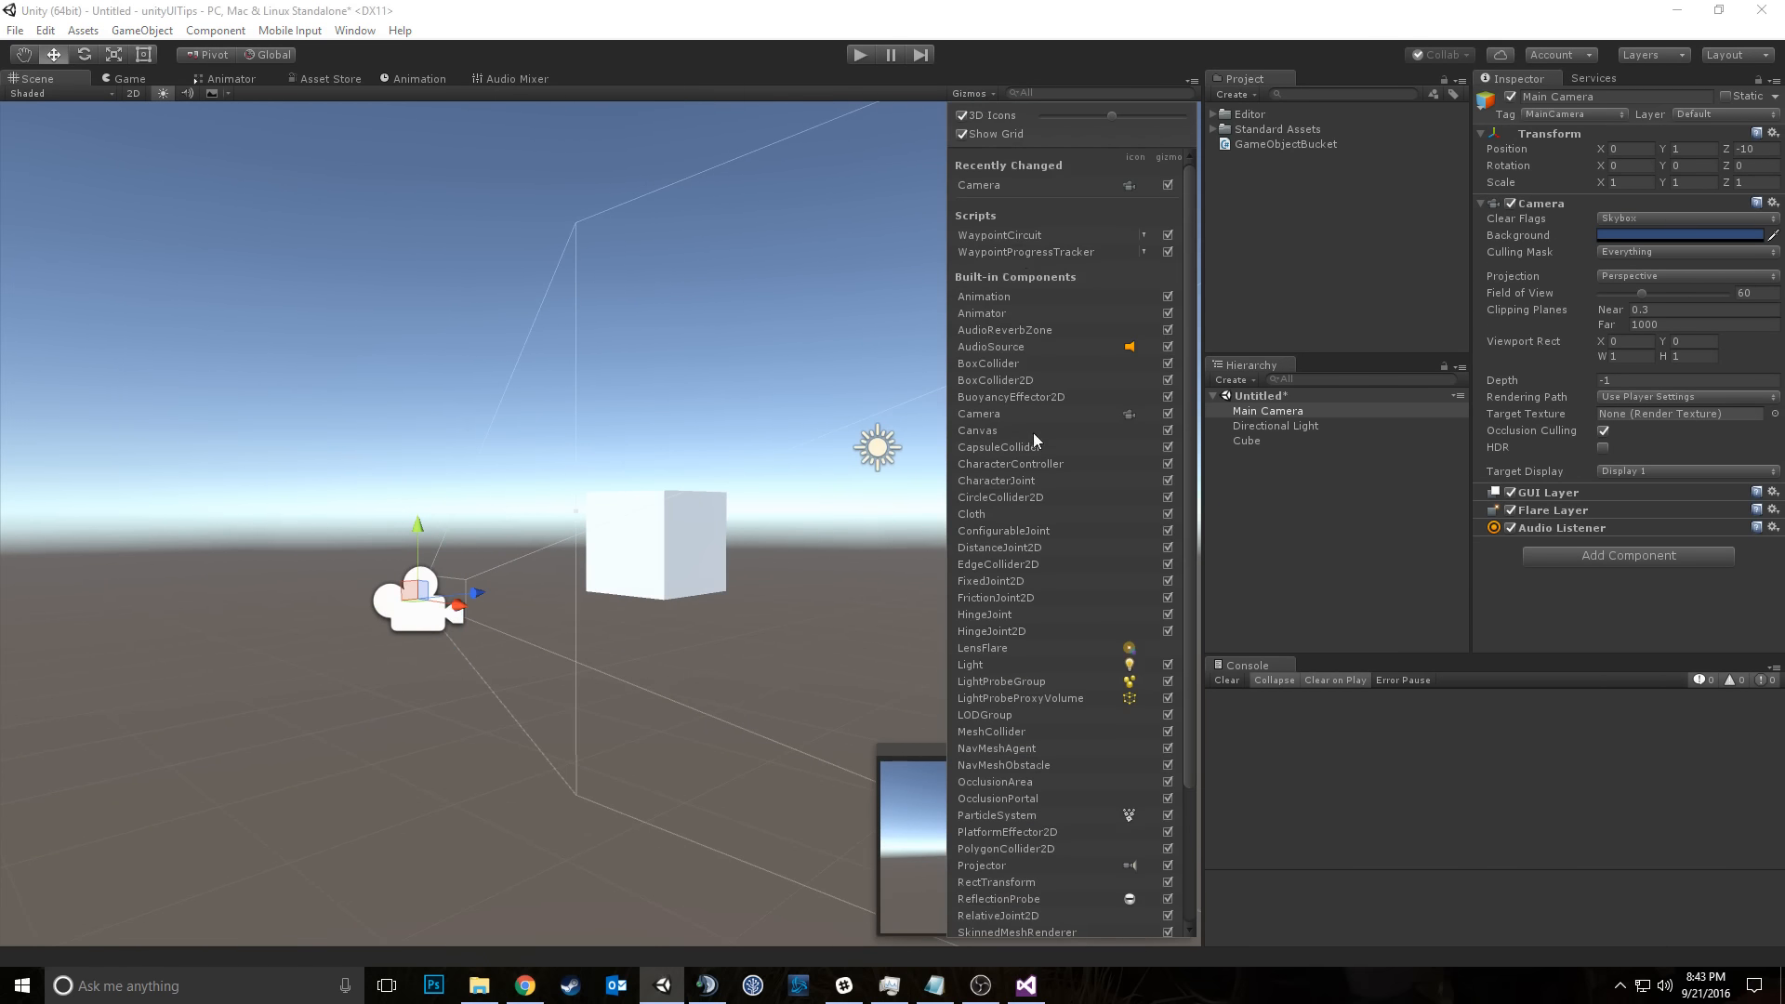
pyautogui.click(1169, 414)
pyautogui.click(1169, 413)
pyautogui.click(1168, 413)
pyautogui.click(1169, 414)
pyautogui.click(1169, 413)
pyautogui.click(1128, 414)
pyautogui.click(1128, 414)
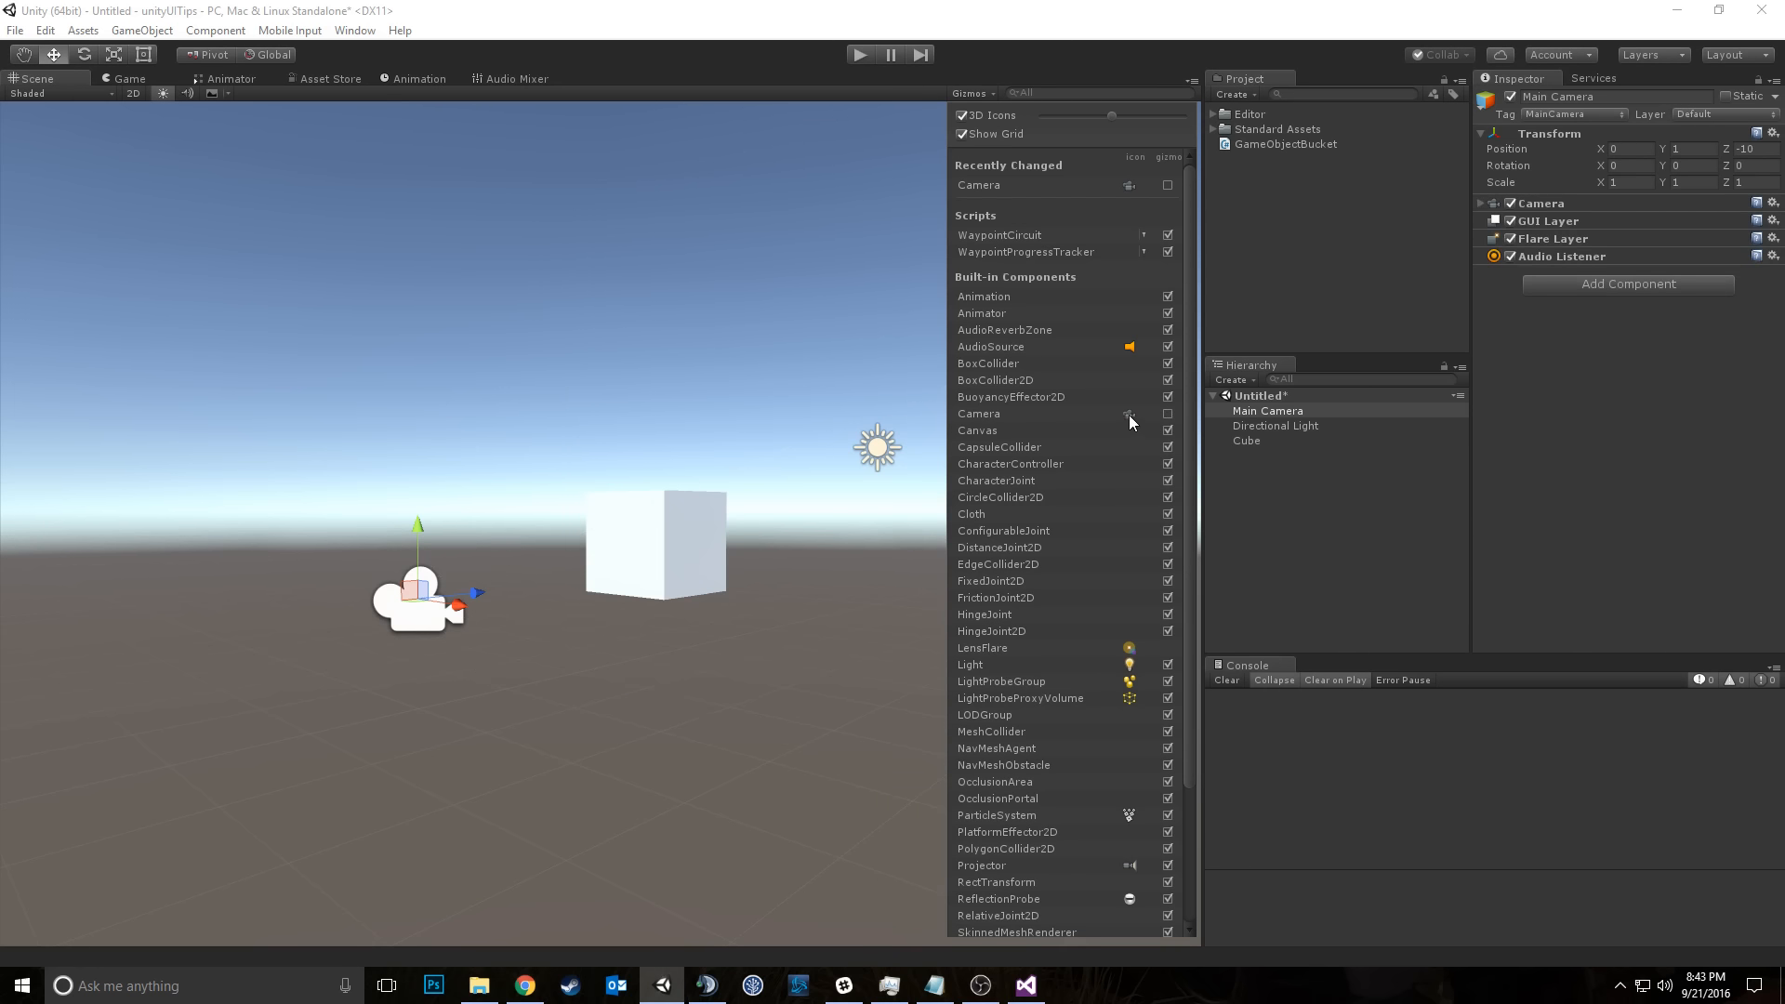
pyautogui.click(1168, 413)
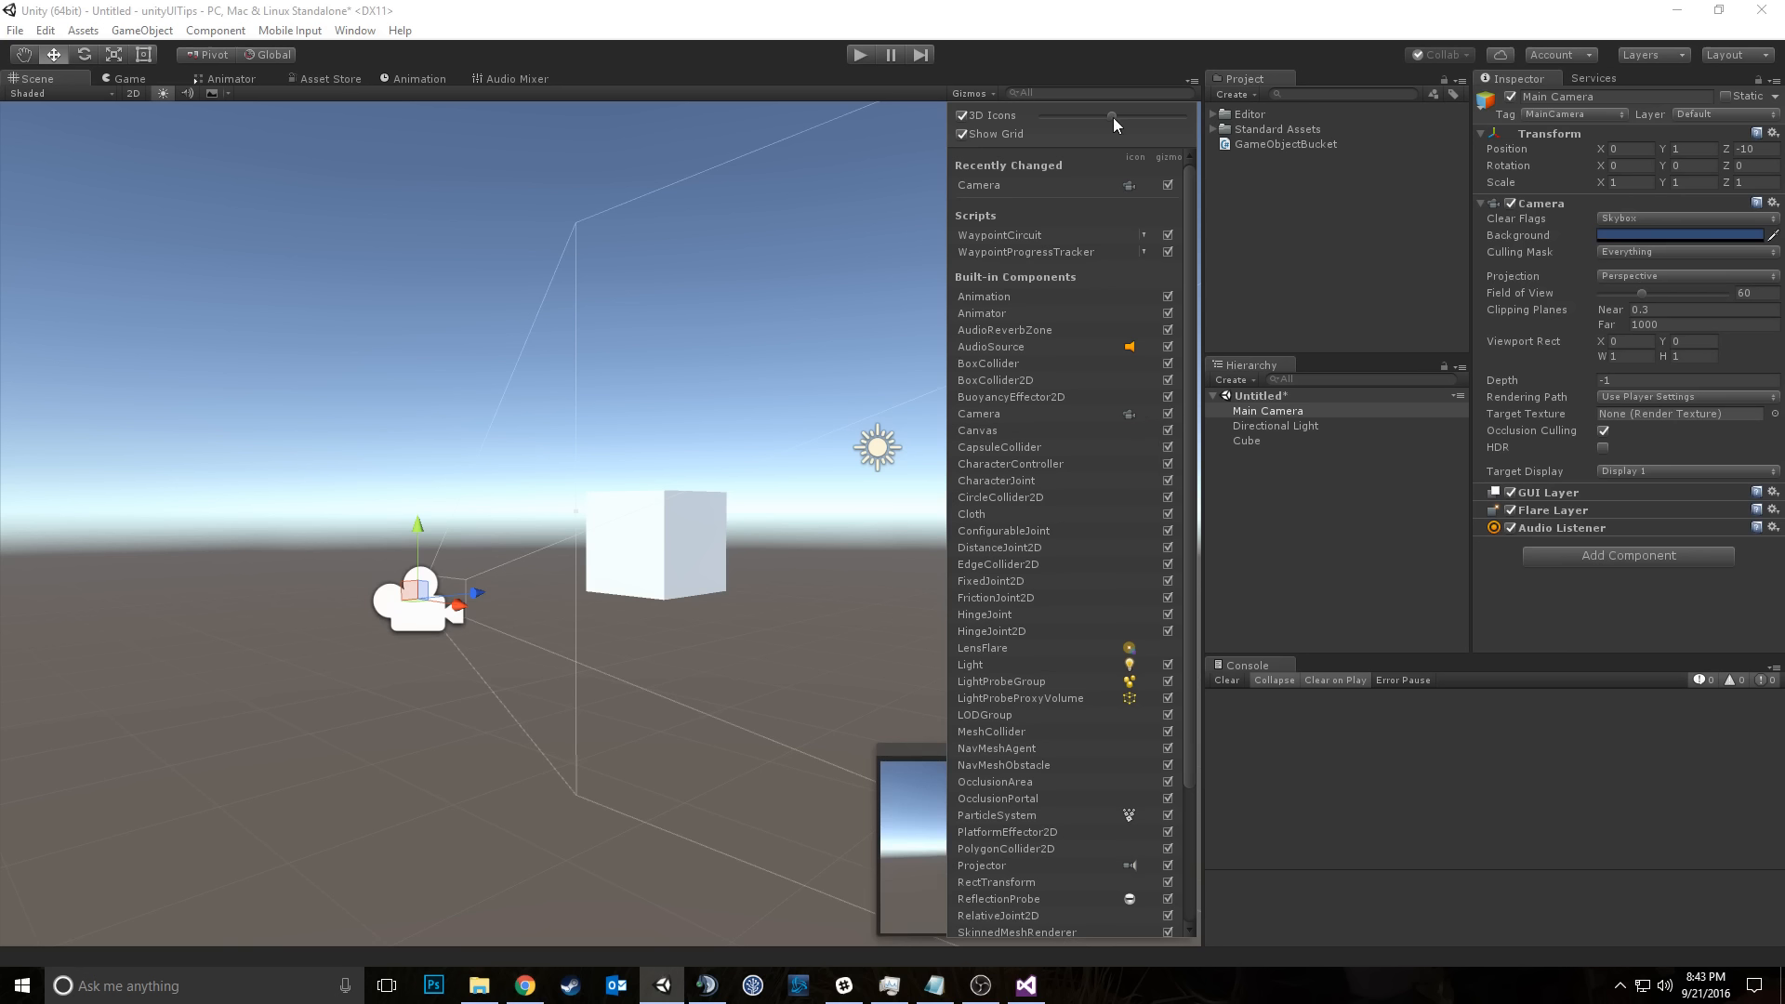
# Step: Reduce the size of the 3D gizmo icons in the Scene view and check the camera icon up close
pyautogui.moveTo(1113, 117)
pyautogui.mouseDown()
pyautogui.moveTo(1070, 124)
pyautogui.moveTo(1120, 118)
pyautogui.moveTo(1086, 119)
pyautogui.mouseUp()
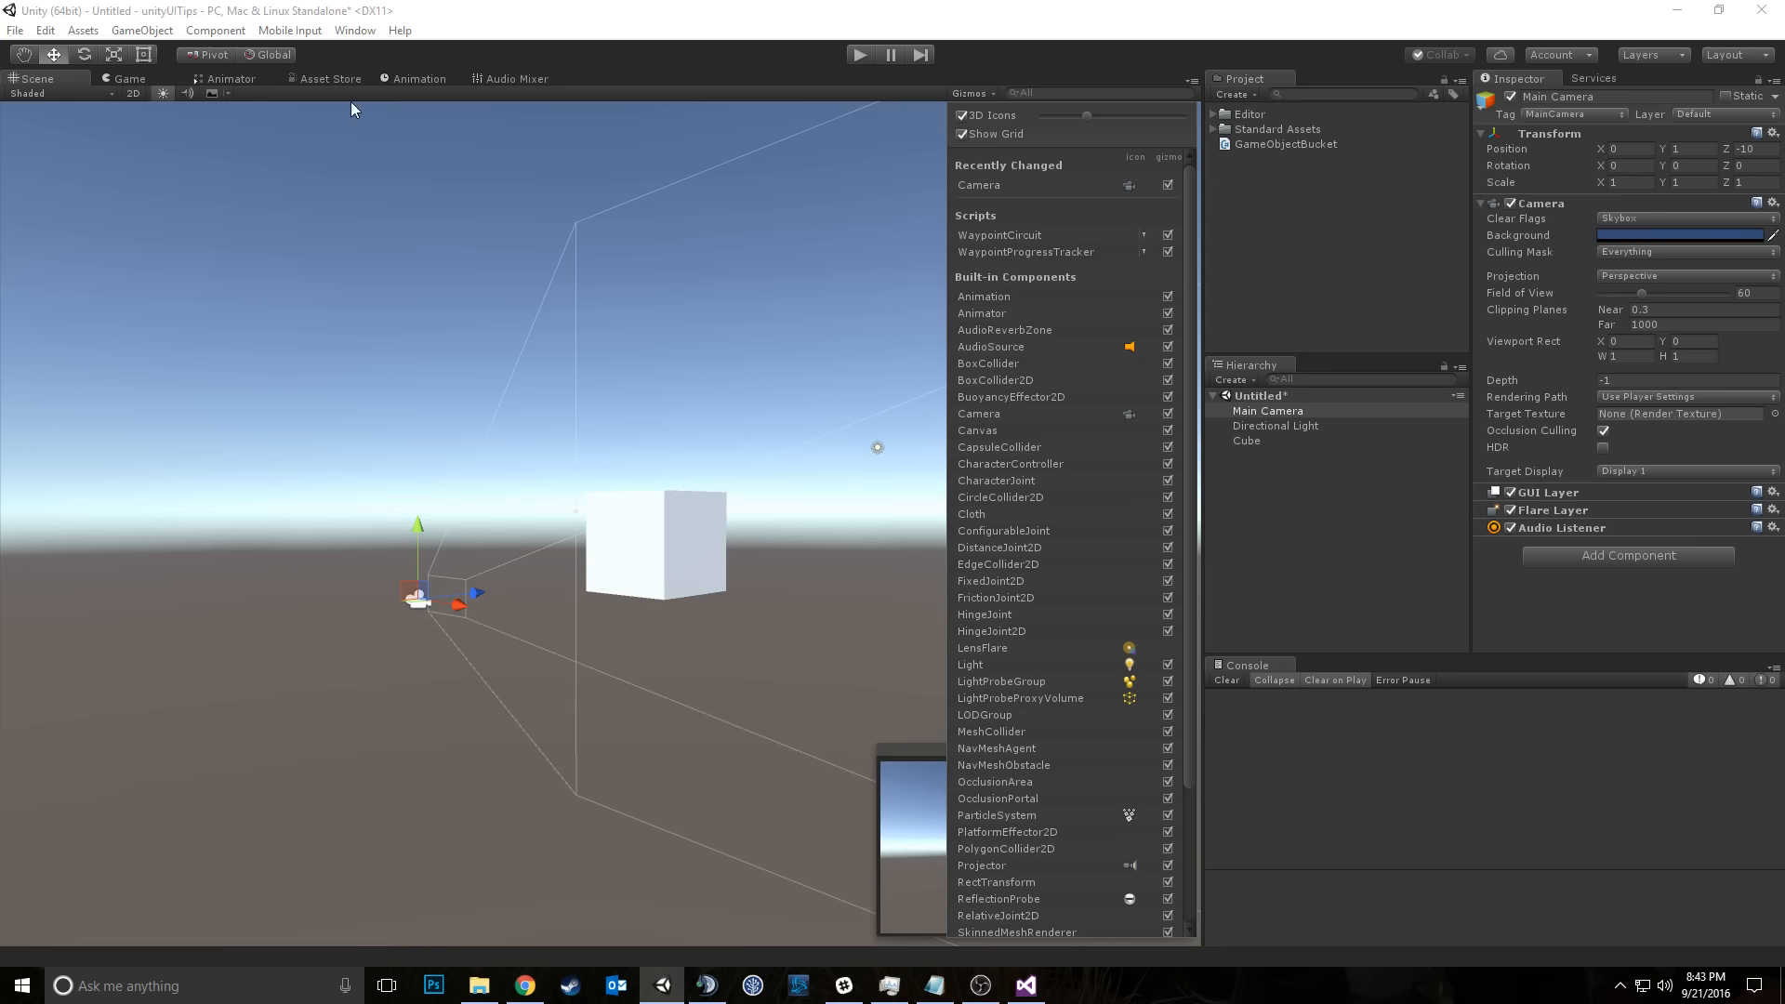
pyautogui.scroll(-3, 1051, 422)
pyautogui.click(955, 96)
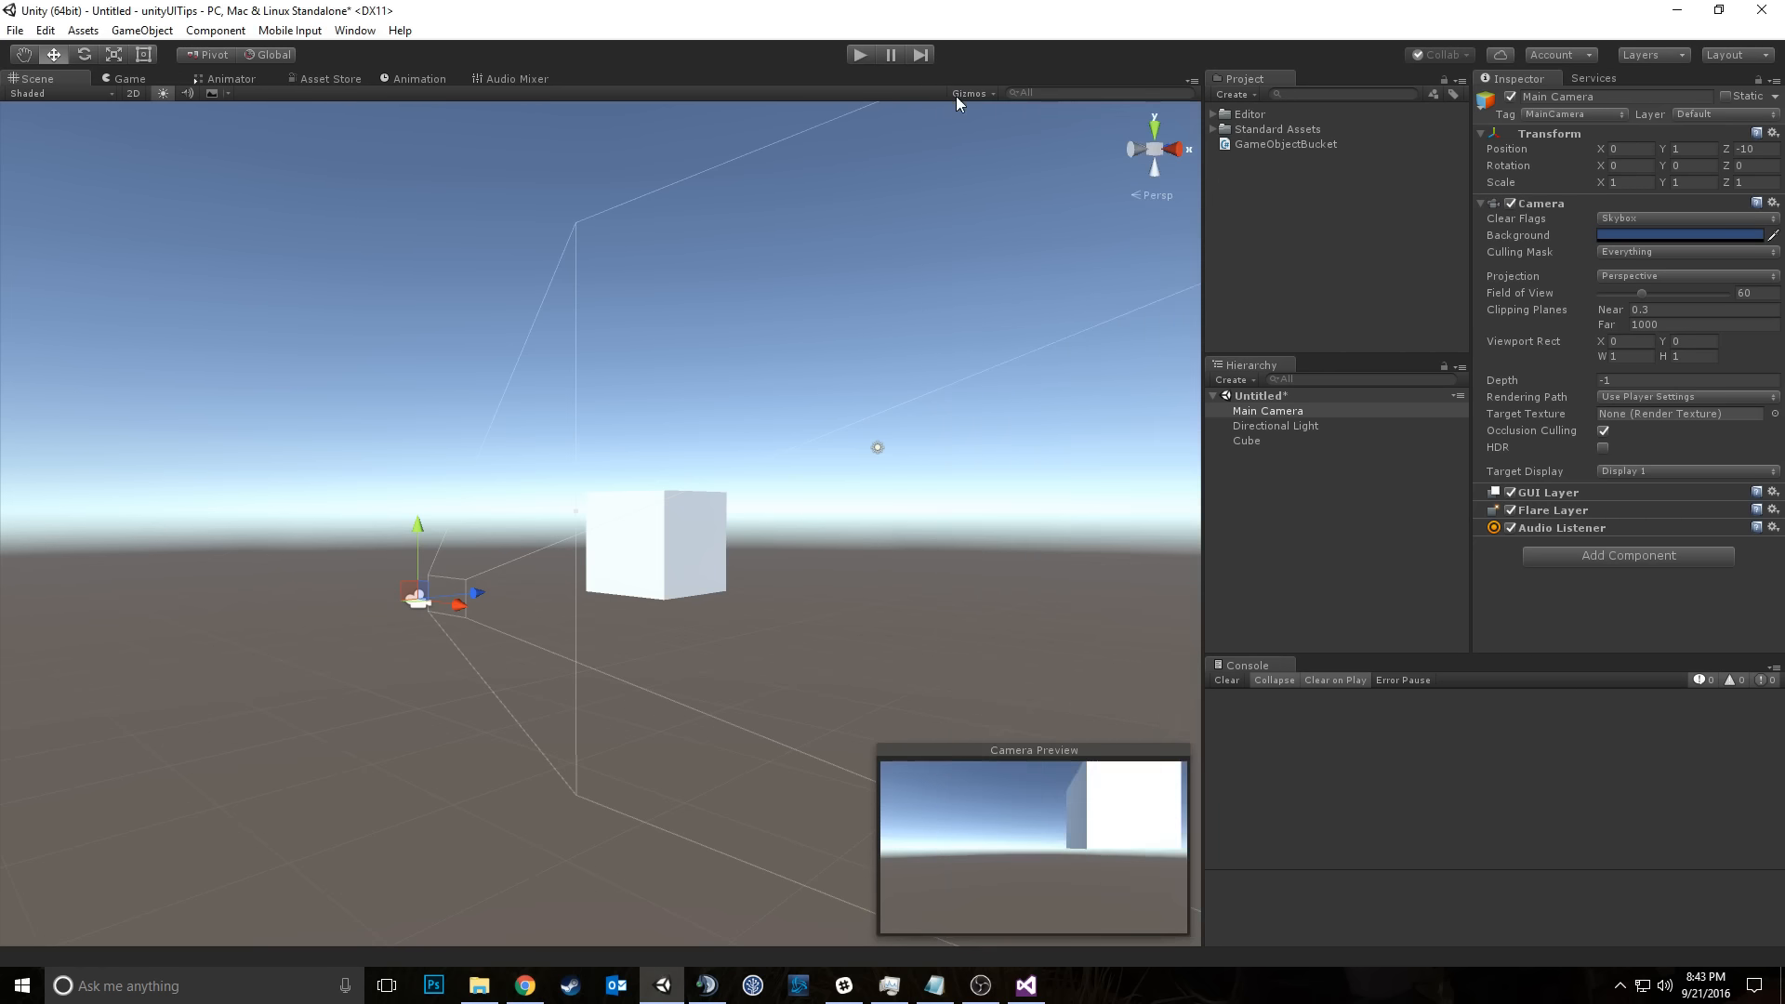
pyautogui.moveTo(612, 413)
pyautogui.mouseDown(button='right')
pyautogui.moveTo(534, 446)
pyautogui.moveTo(608, 436)
pyautogui.mouseUp(button='right')
pyautogui.press('w')
# Step: Select the cube and frame it in the Scene view together with the camera icon
pyautogui.click(1270, 415)
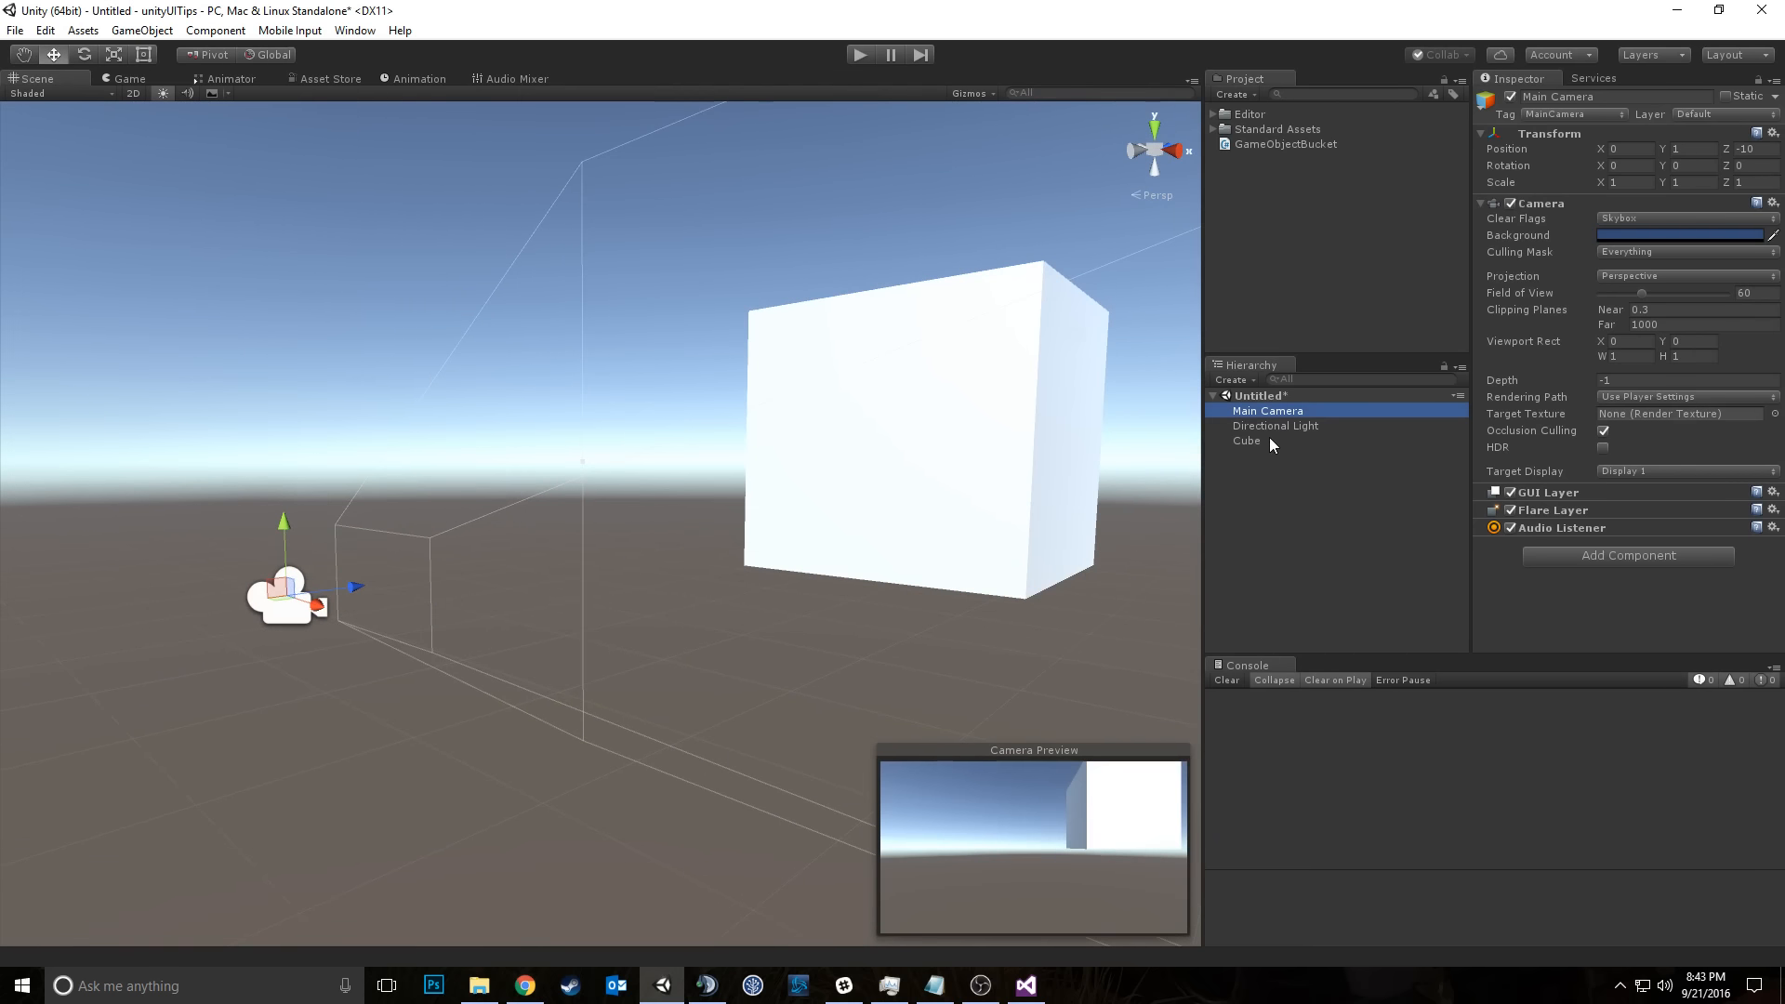
pyautogui.click(1268, 438)
pyautogui.press('f')
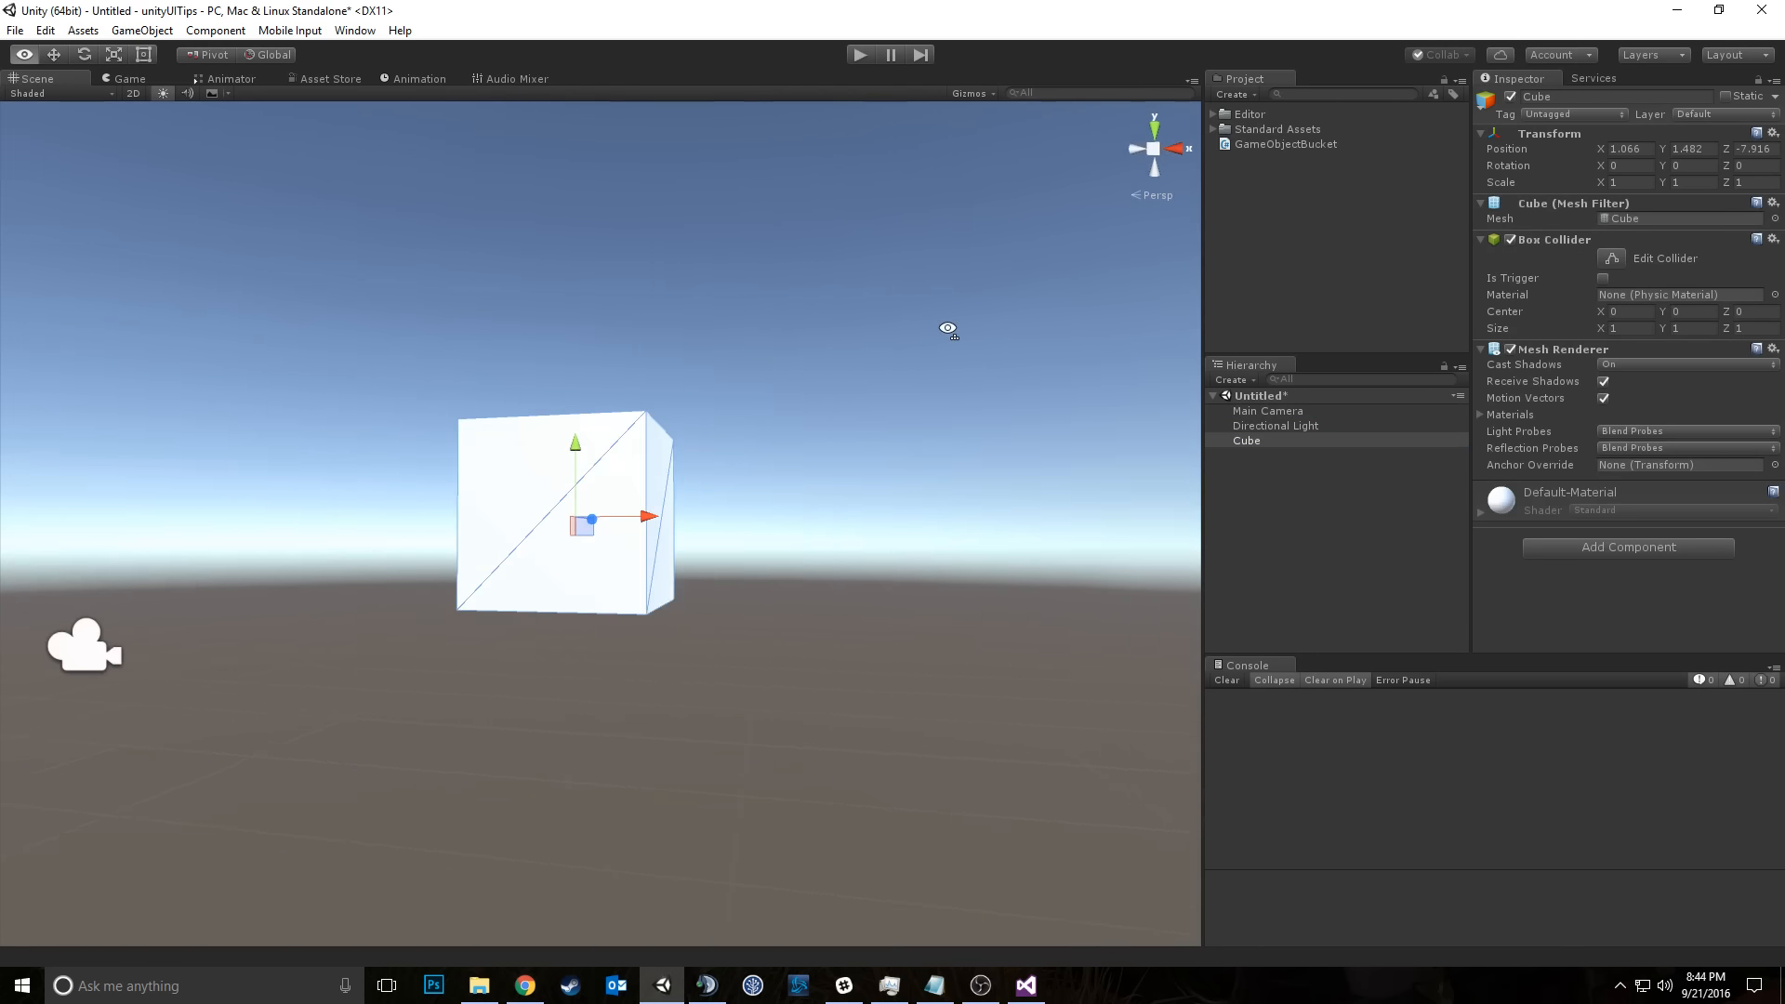
pyautogui.click(1246, 442)
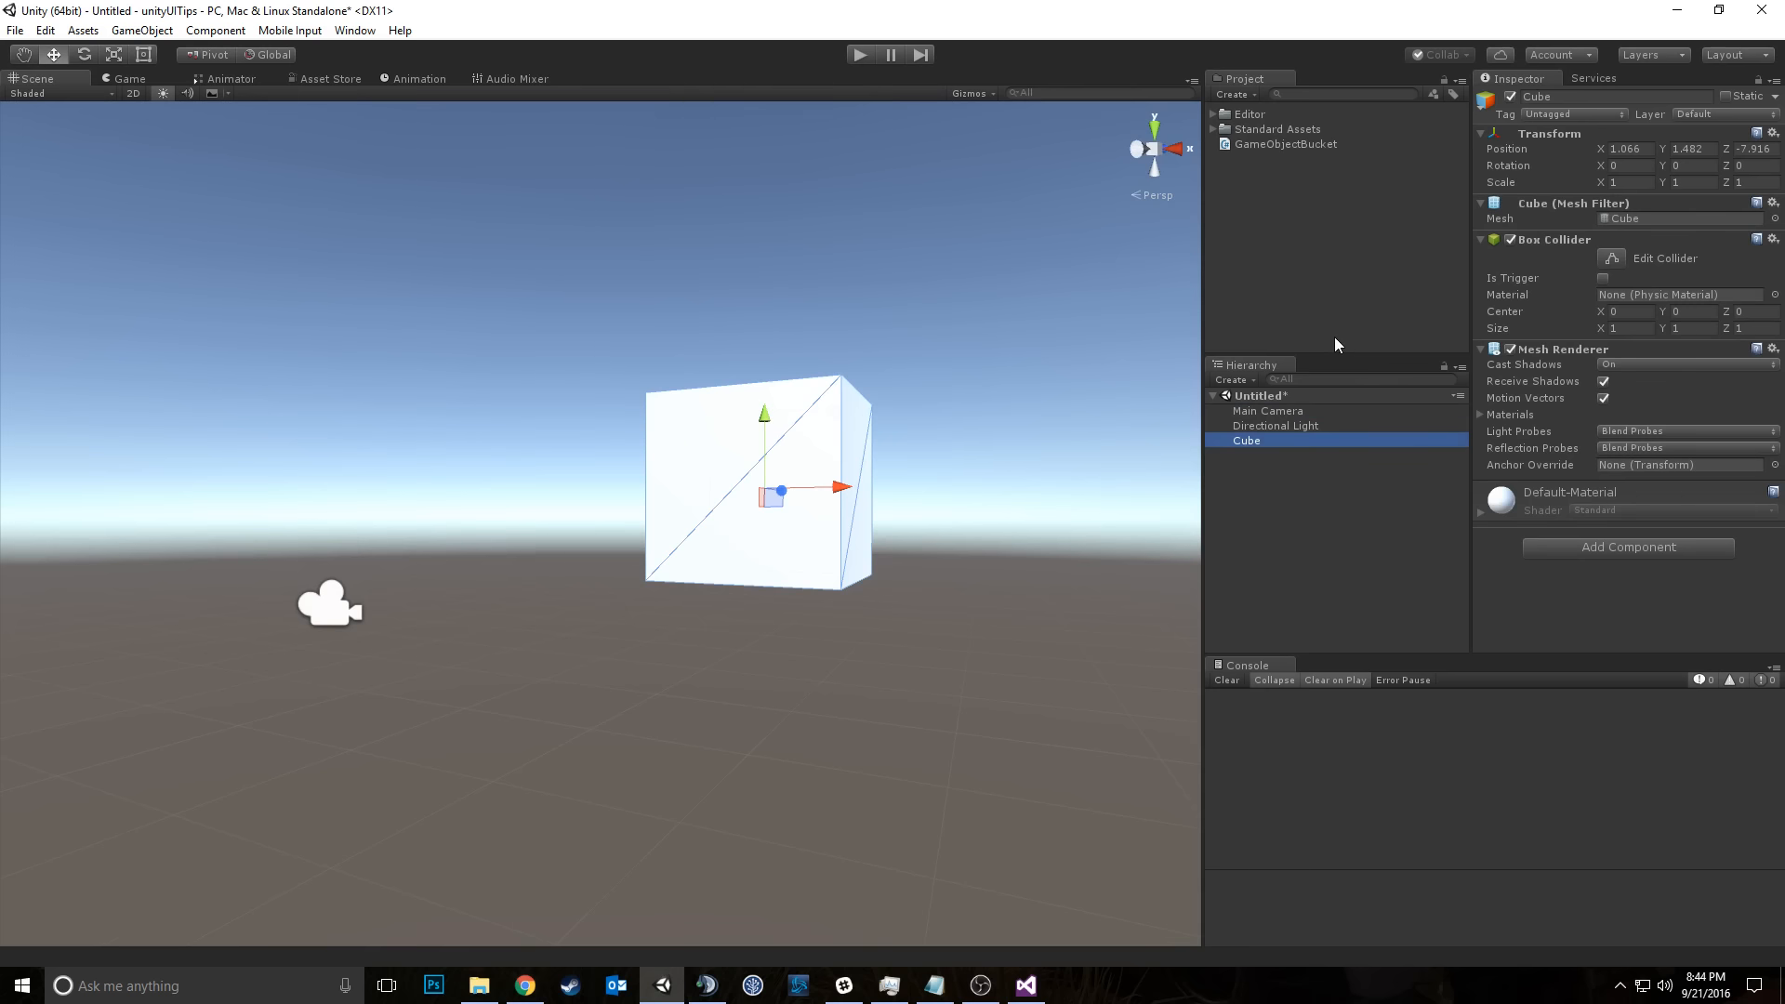
# Step: Try several coloured label and dot icons on the cube, finishing with the purple label icon
pyautogui.click(1485, 105)
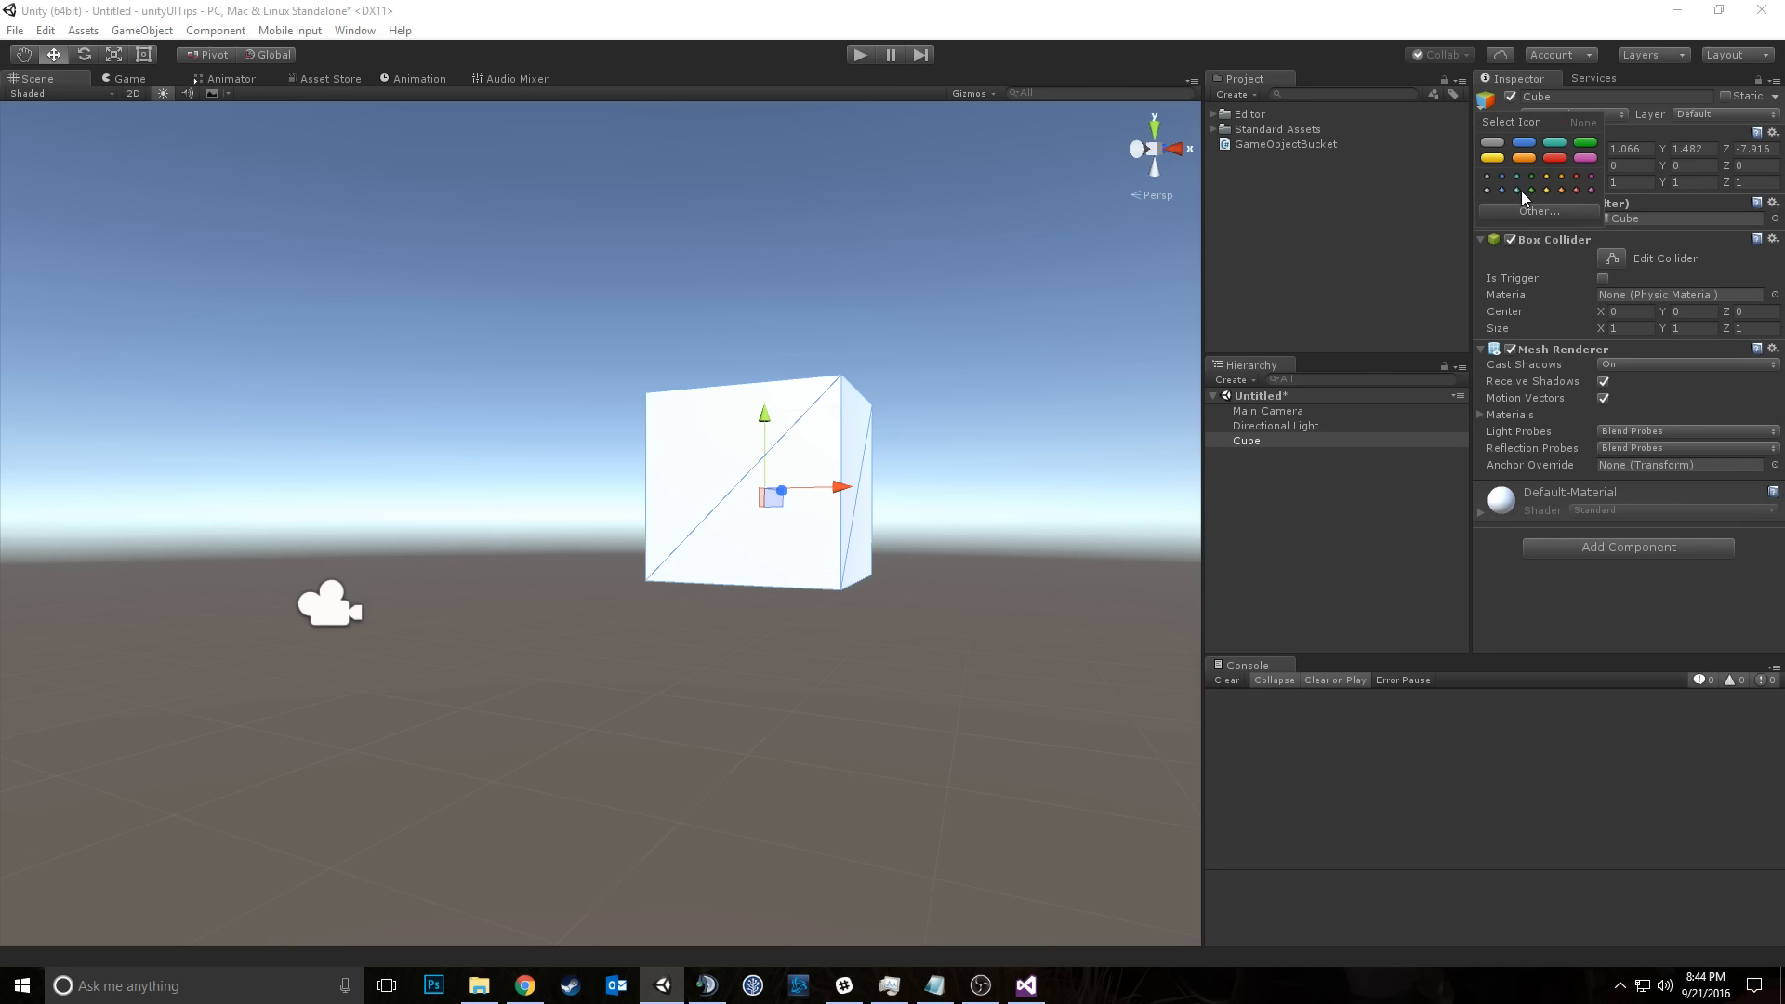
pyautogui.click(1524, 143)
pyautogui.click(1555, 142)
pyautogui.click(1585, 142)
pyautogui.click(1492, 158)
pyautogui.click(1525, 158)
pyautogui.click(1558, 156)
pyautogui.click(1591, 163)
pyautogui.click(1529, 190)
pyautogui.click(1590, 176)
pyautogui.click(1584, 158)
# Step: Browse the project's textures available as a custom icon for the cube, without choosing one
pyautogui.click(1544, 214)
pyautogui.scroll(-6, 1162, 275)
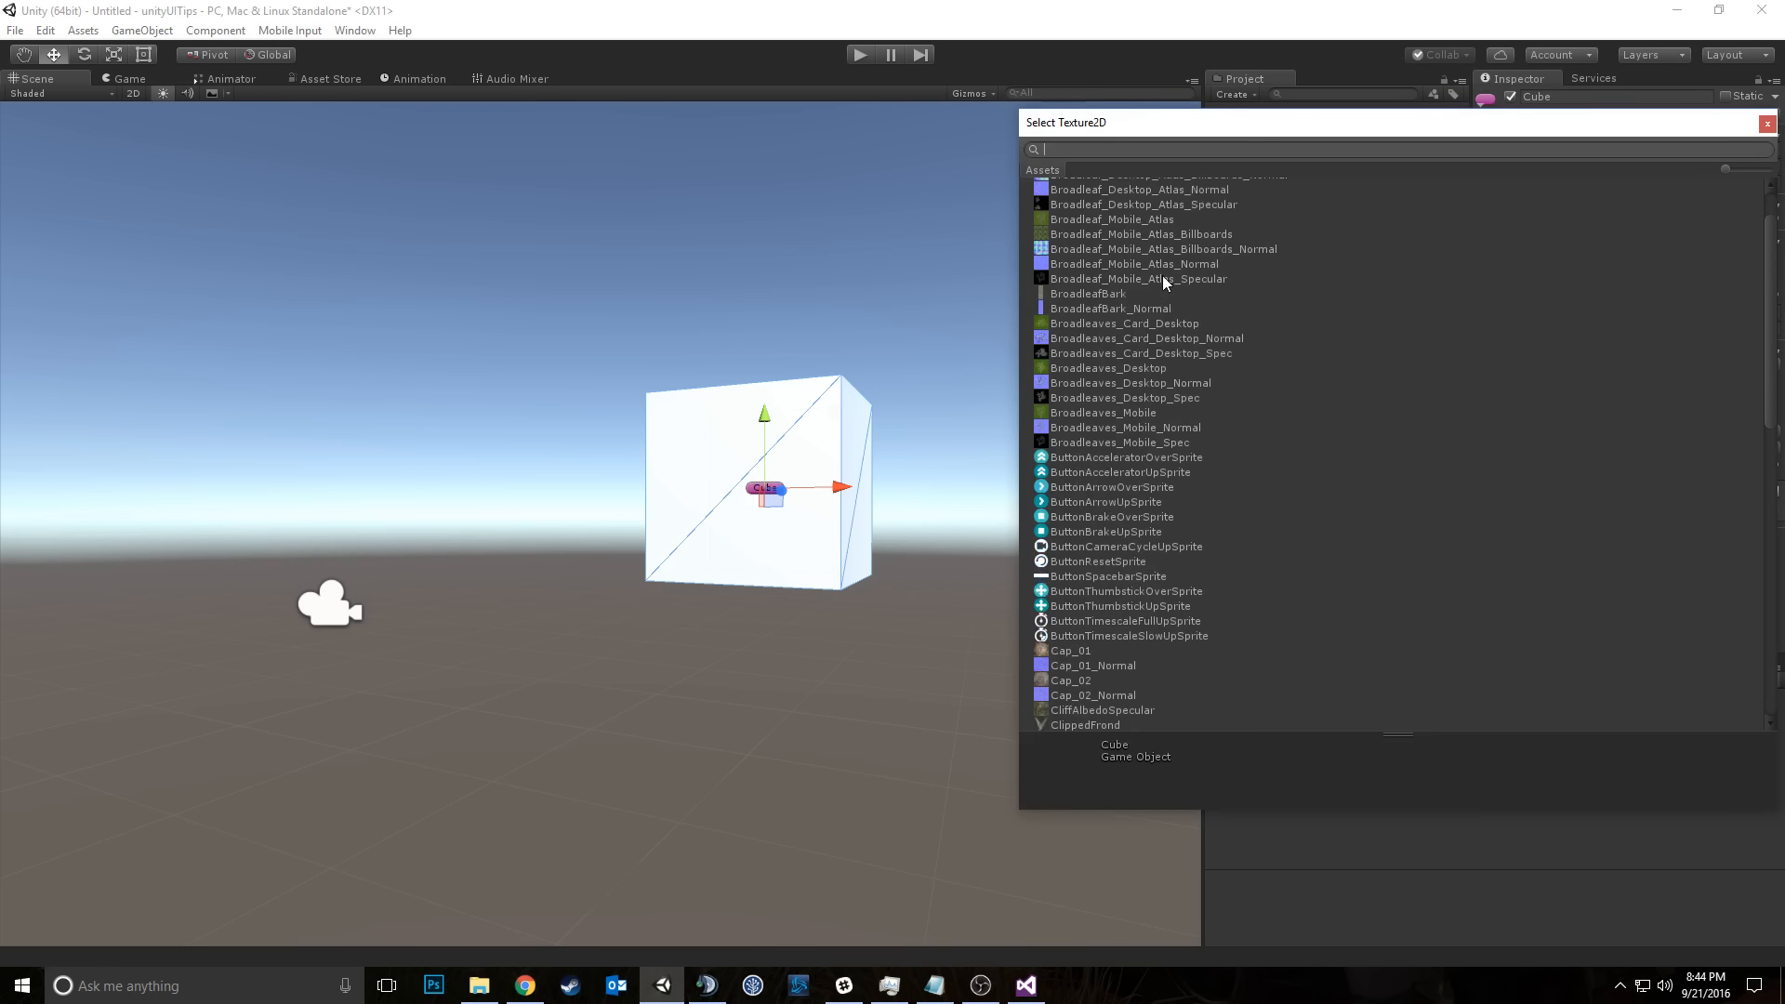
pyautogui.scroll(-10, 1152, 281)
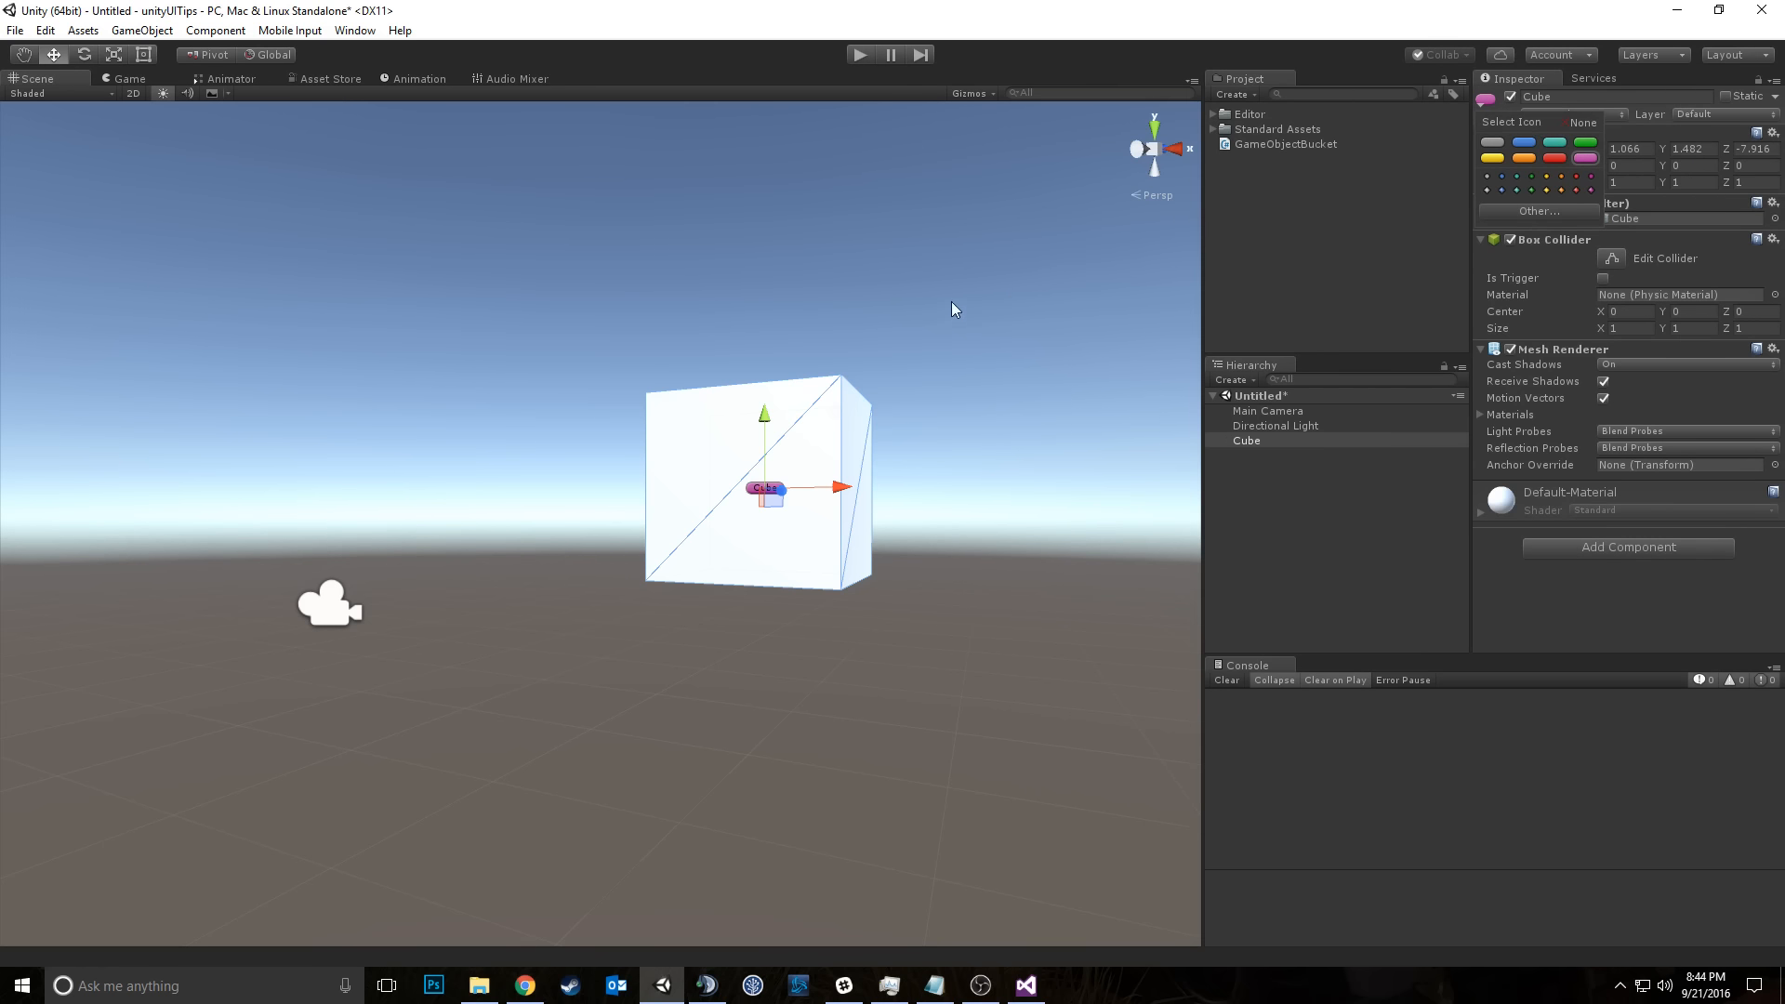
# Step: Disable the cube's Mesh Renderer, keeping its Box Collider enabled
pyautogui.click(1514, 237)
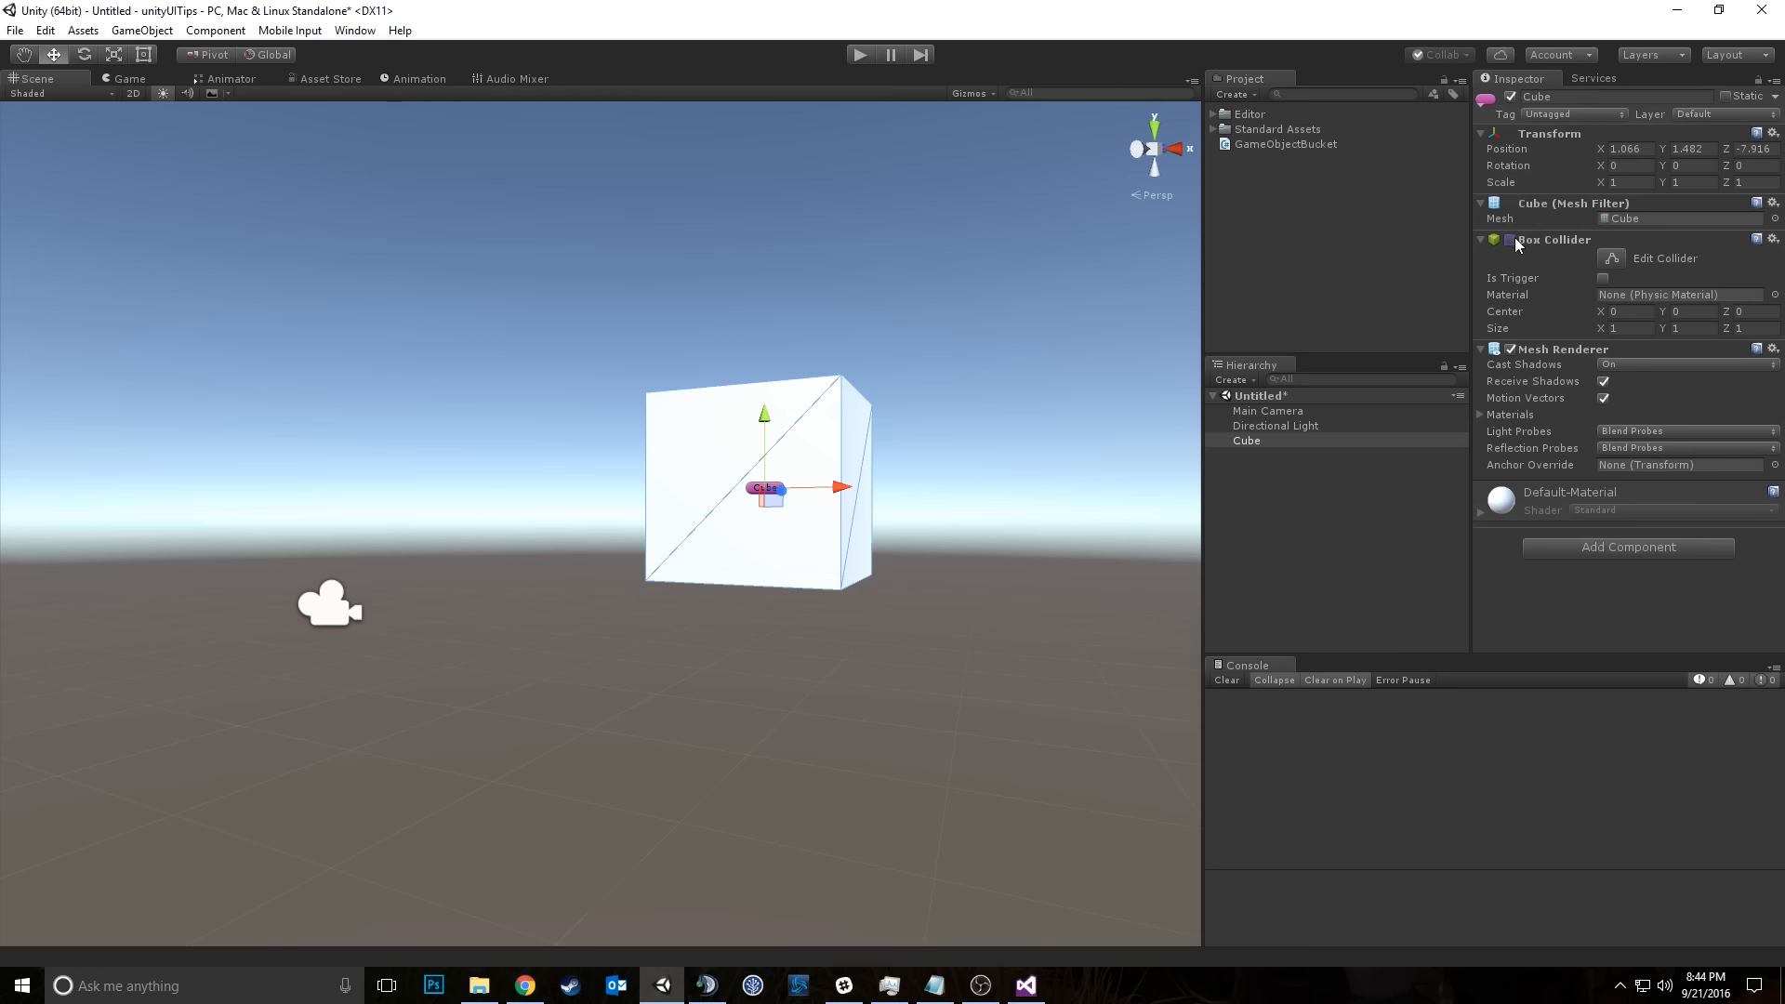
pyautogui.click(1510, 349)
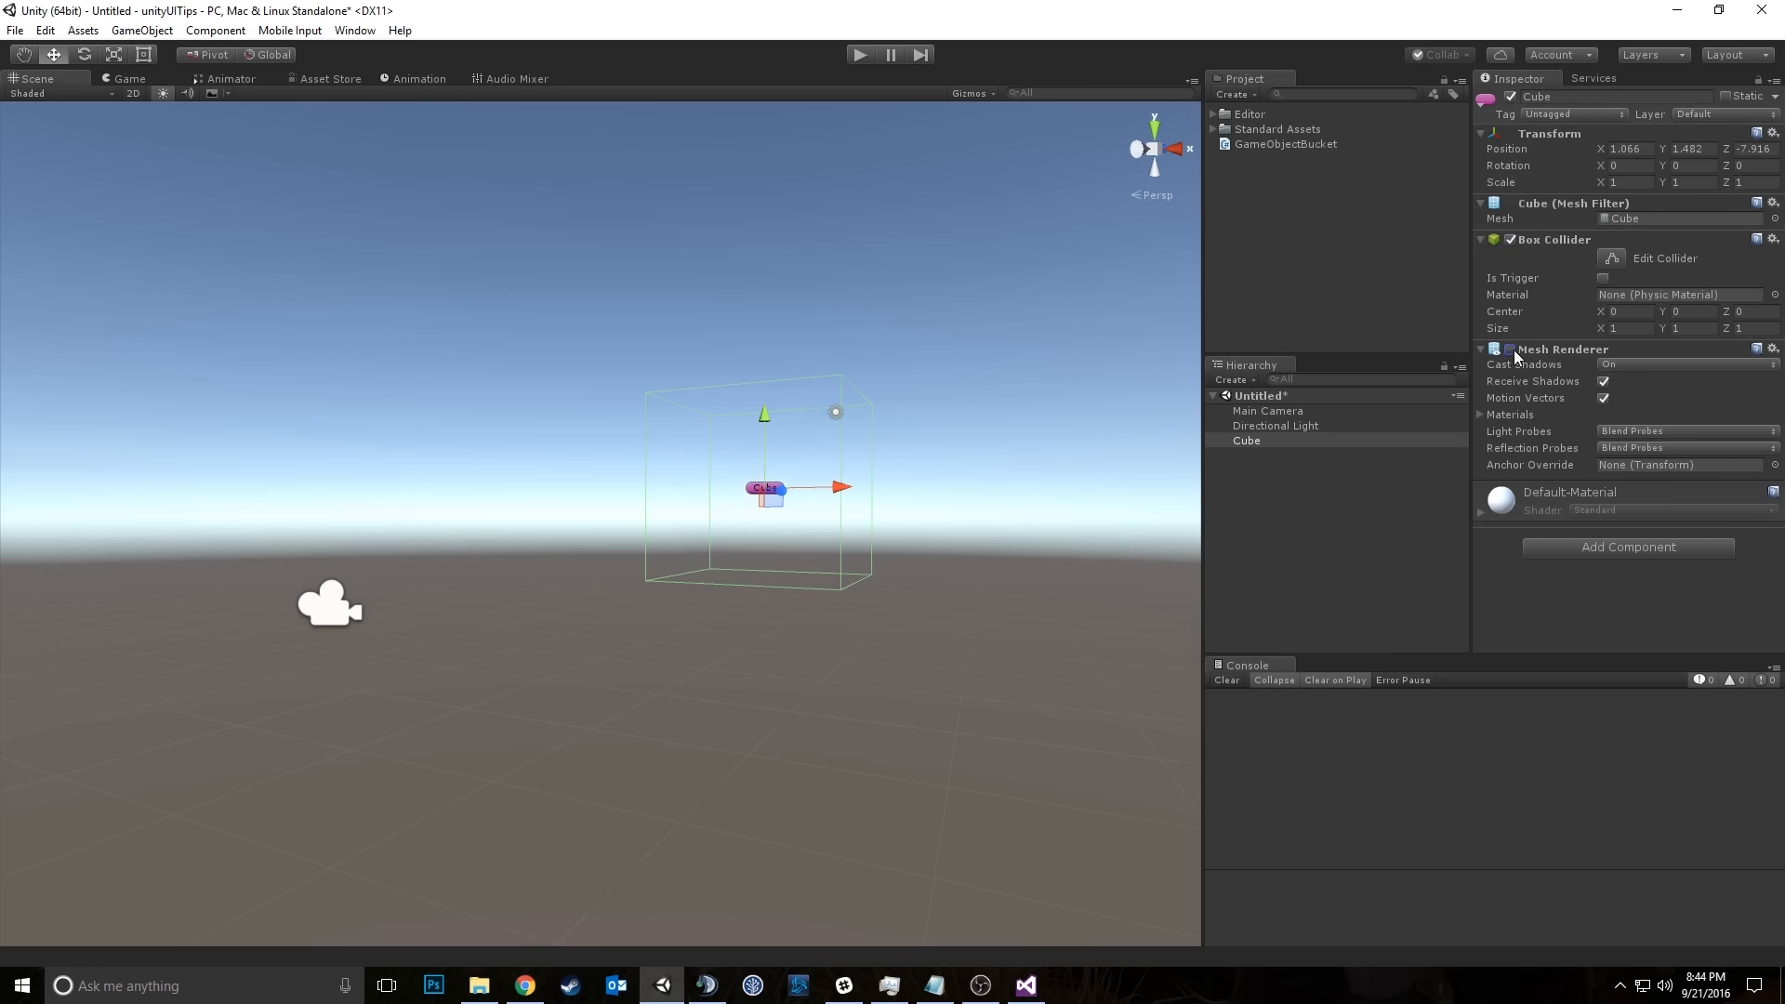
# Step: Deselect the cube to check its label icon alone, and reselect it to re-enable its Mesh Renderer
pyautogui.click(564, 296)
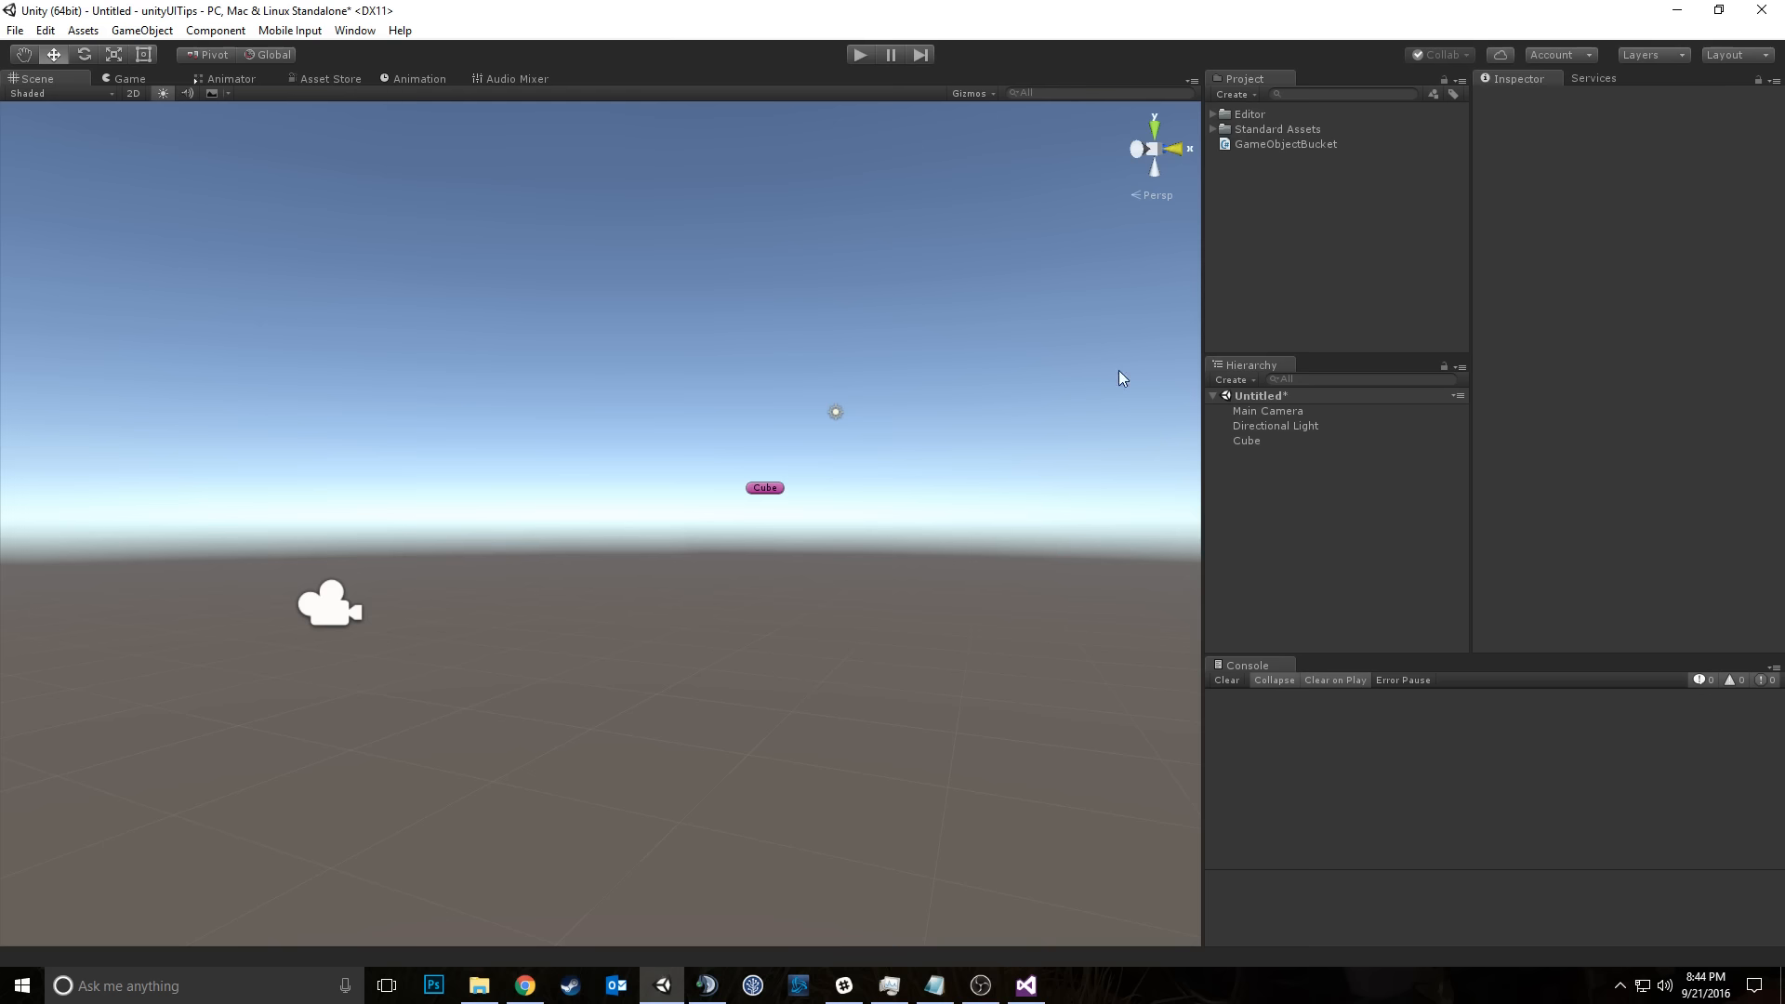
pyautogui.click(1251, 443)
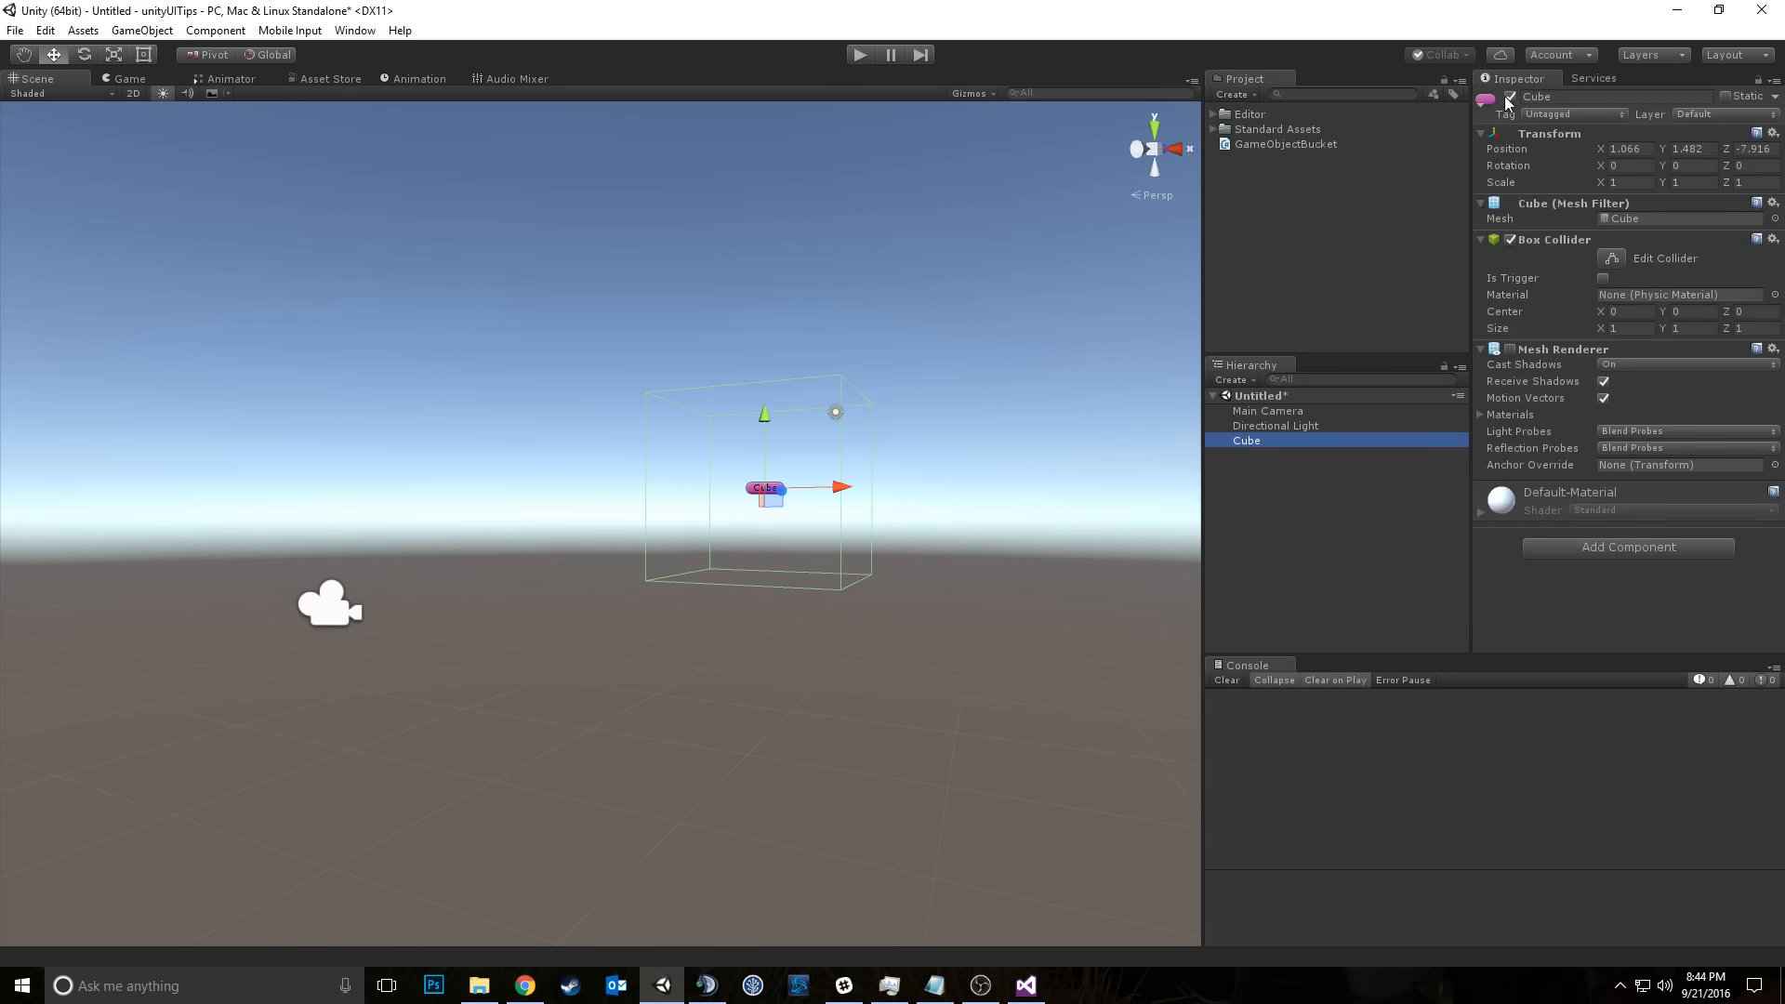
pyautogui.click(1510, 349)
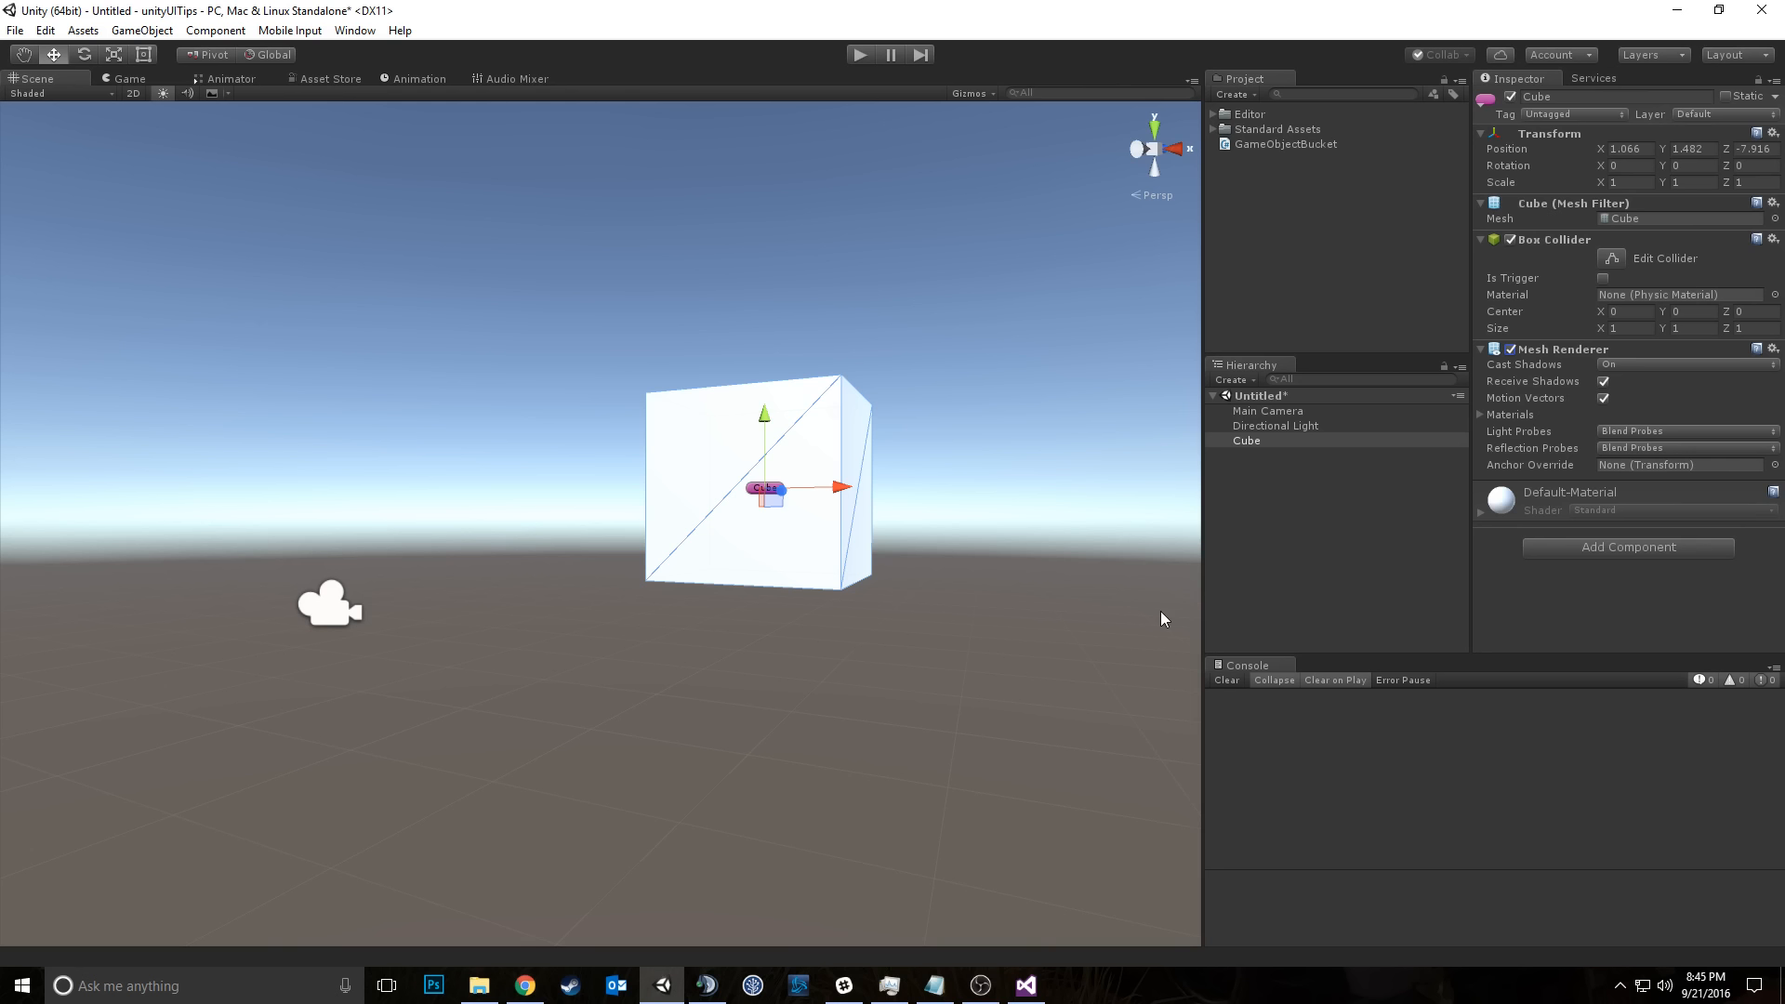
# Step: Switch the Scene view to 2D mode, frame the cube with the Move tool active, and return to the 3D view
pyautogui.click(136, 92)
pyautogui.click(137, 92)
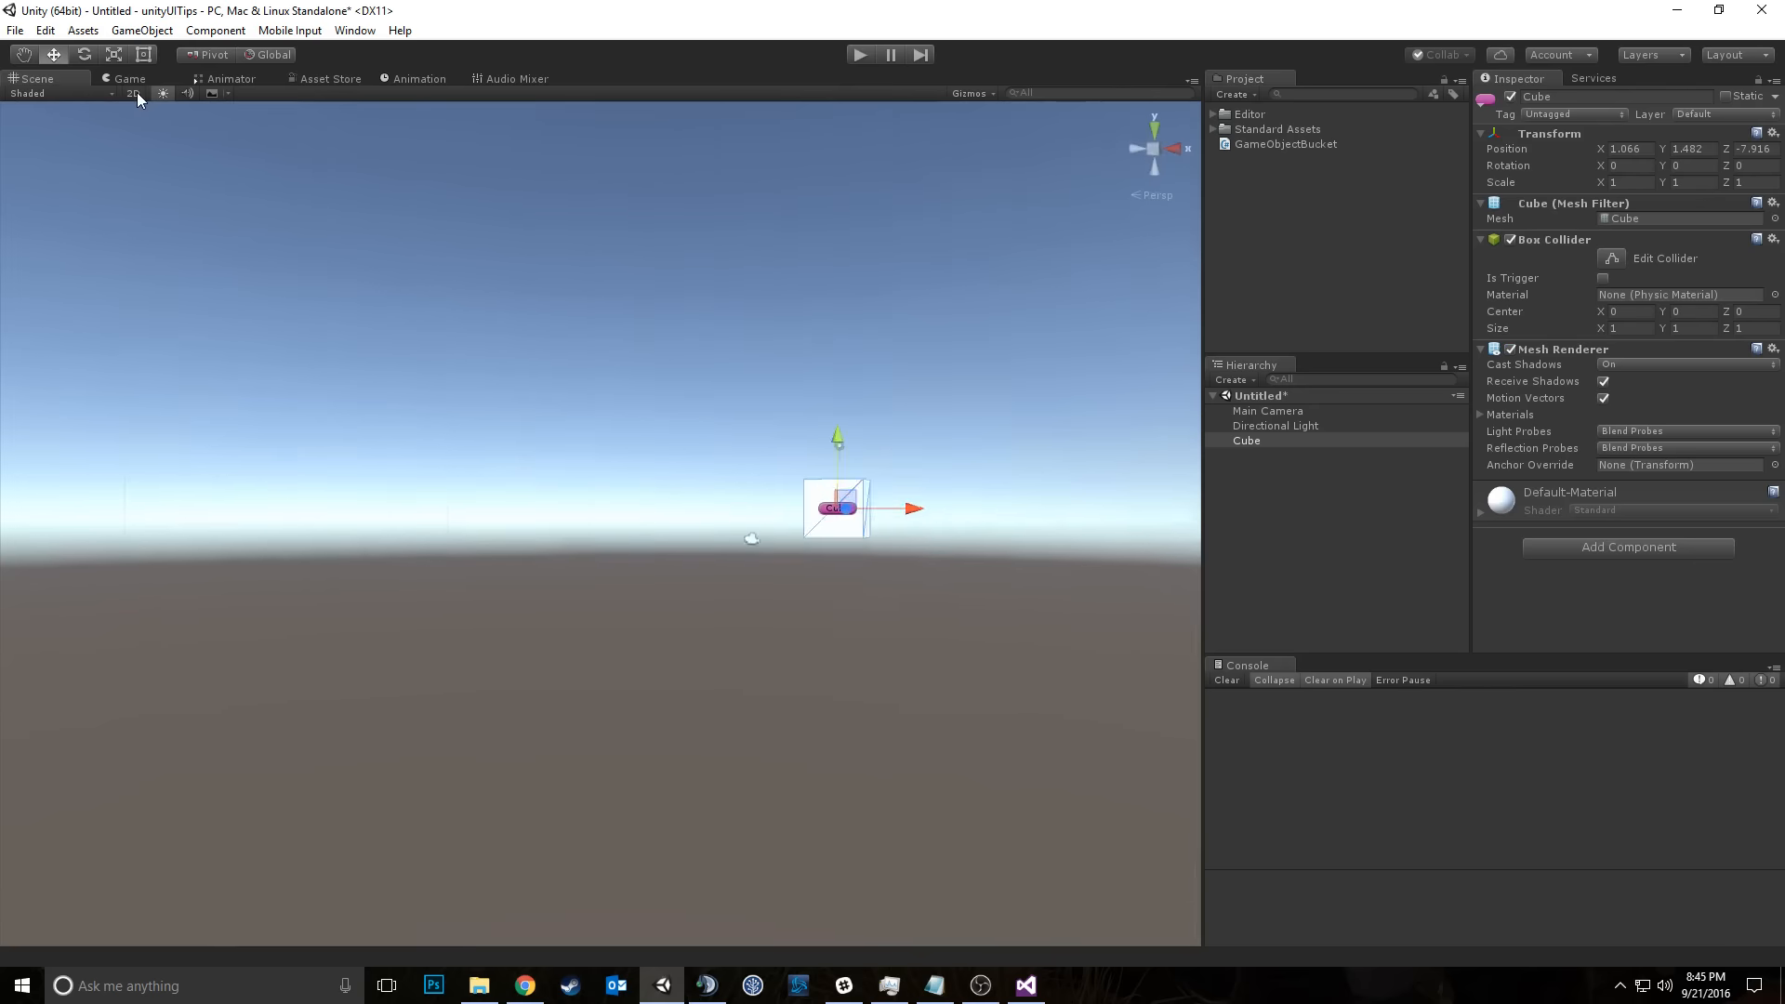
pyautogui.click(137, 92)
pyautogui.moveTo(526, 684); pyautogui.dragTo(532, 567, button='middle')
pyautogui.scroll(14, 621, 586)
pyautogui.scroll(-5, 630, 589)
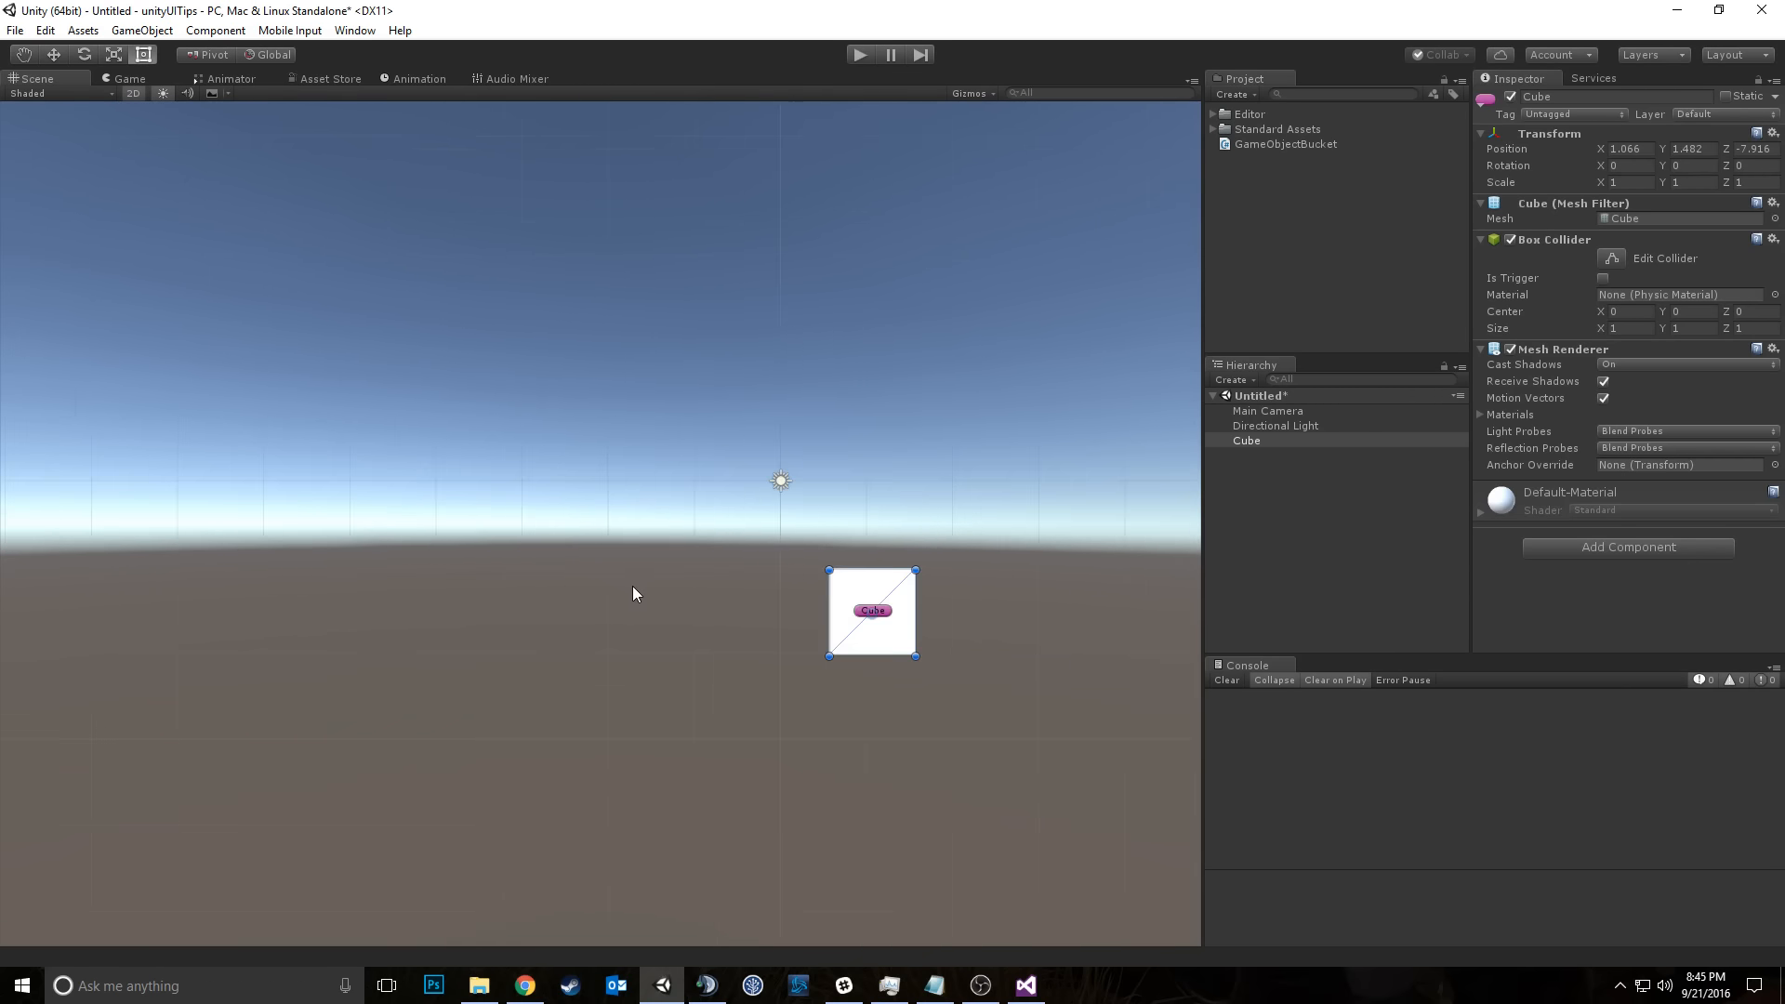
pyautogui.press('w')
pyautogui.press('f')
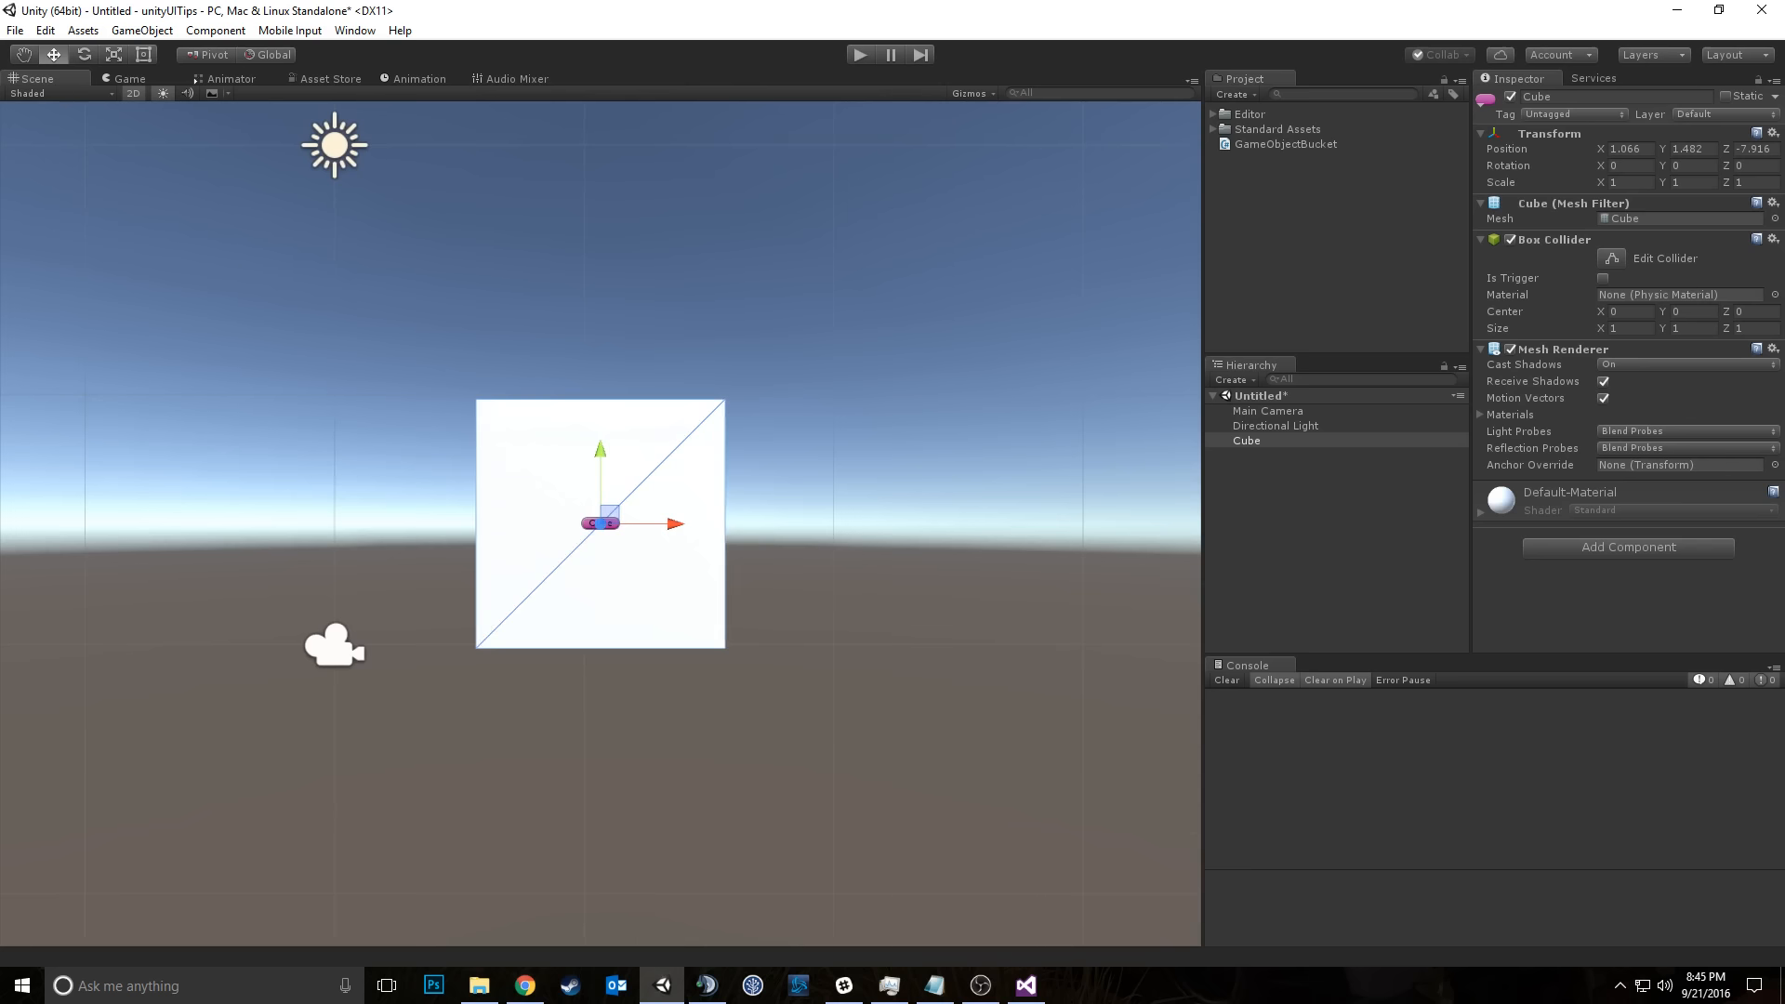
pyautogui.click(132, 85)
pyautogui.click(126, 97)
pyautogui.click(128, 95)
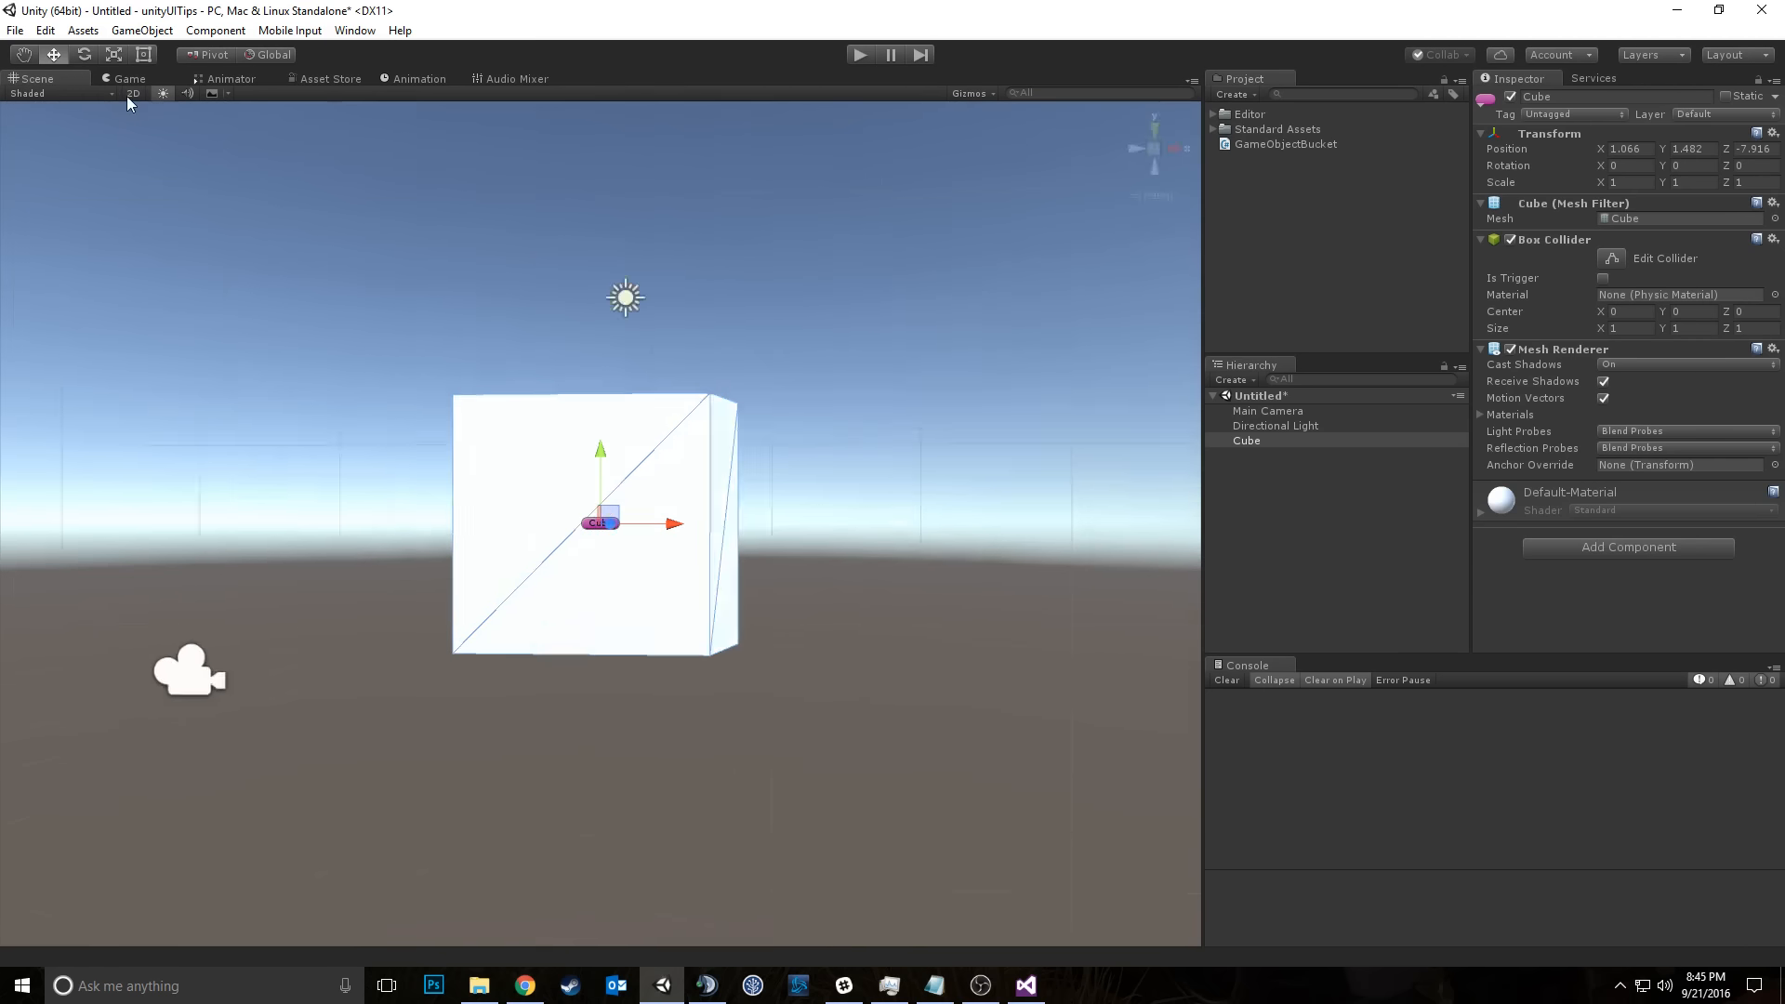
# Step: Toggle the Scene view lighting off and on, and examine the list of skybox, fog, flare and image effects without changing it
pyautogui.click(163, 93)
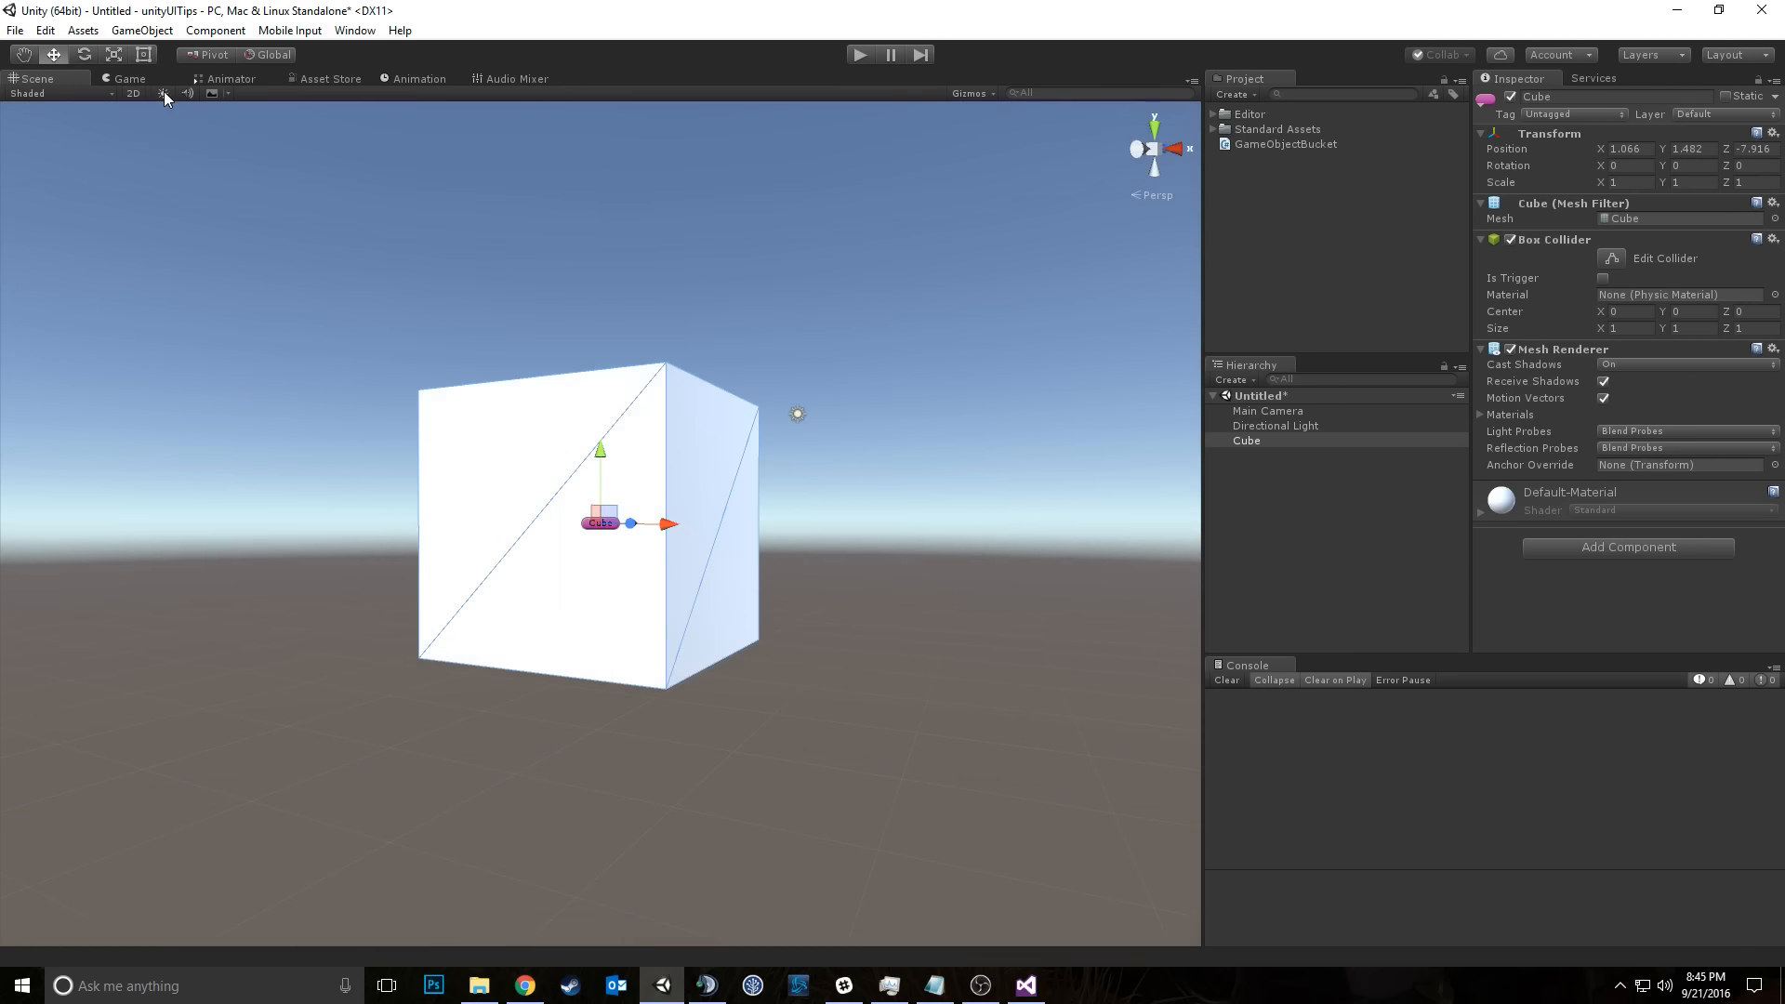
pyautogui.click(163, 92)
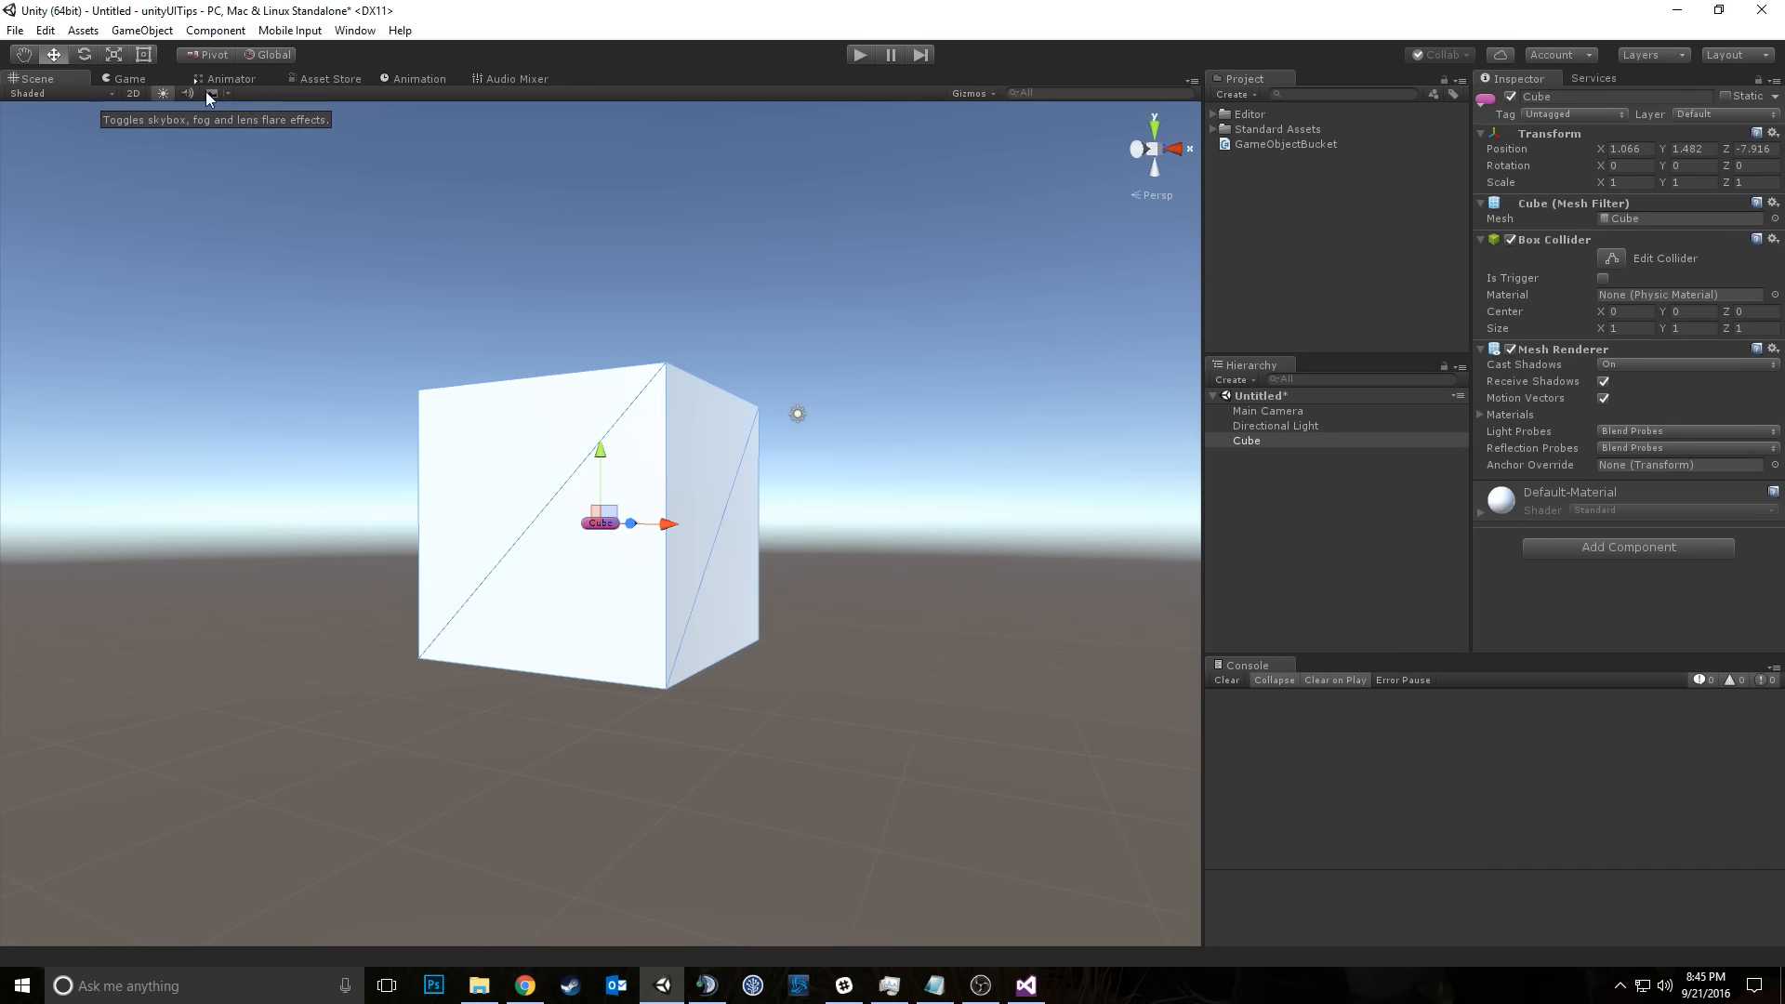
pyautogui.click(206, 93)
pyautogui.click(219, 93)
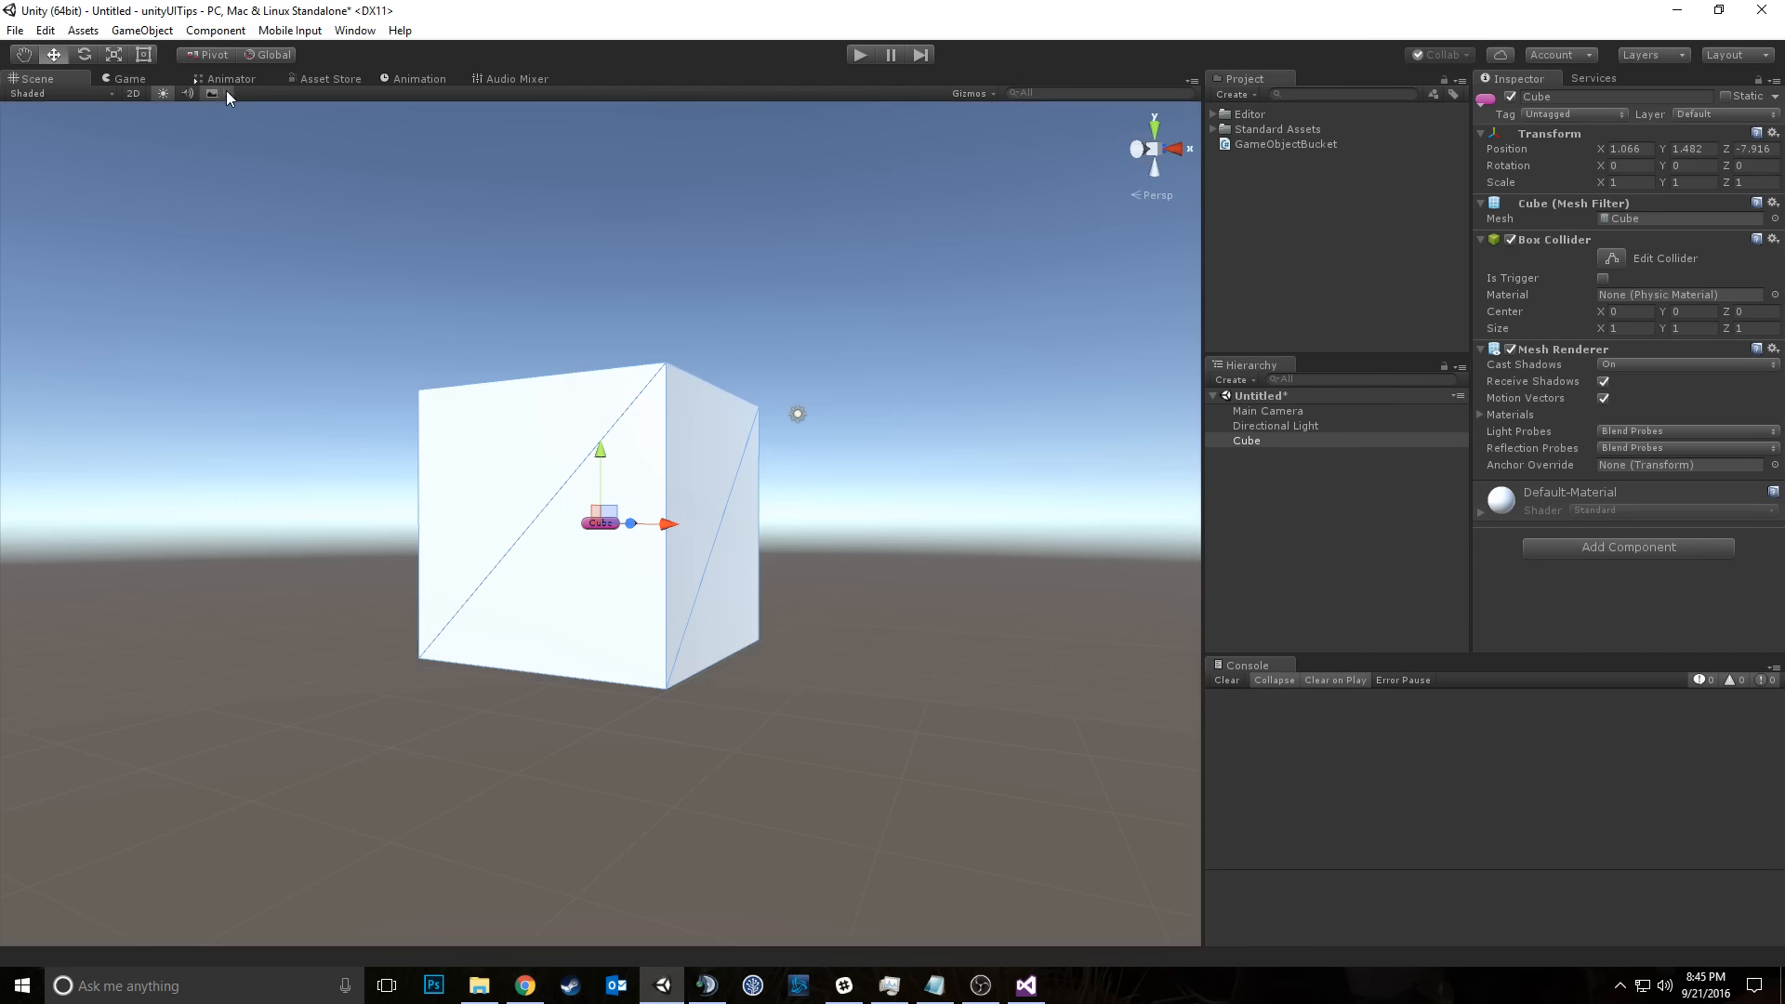
pyautogui.click(227, 93)
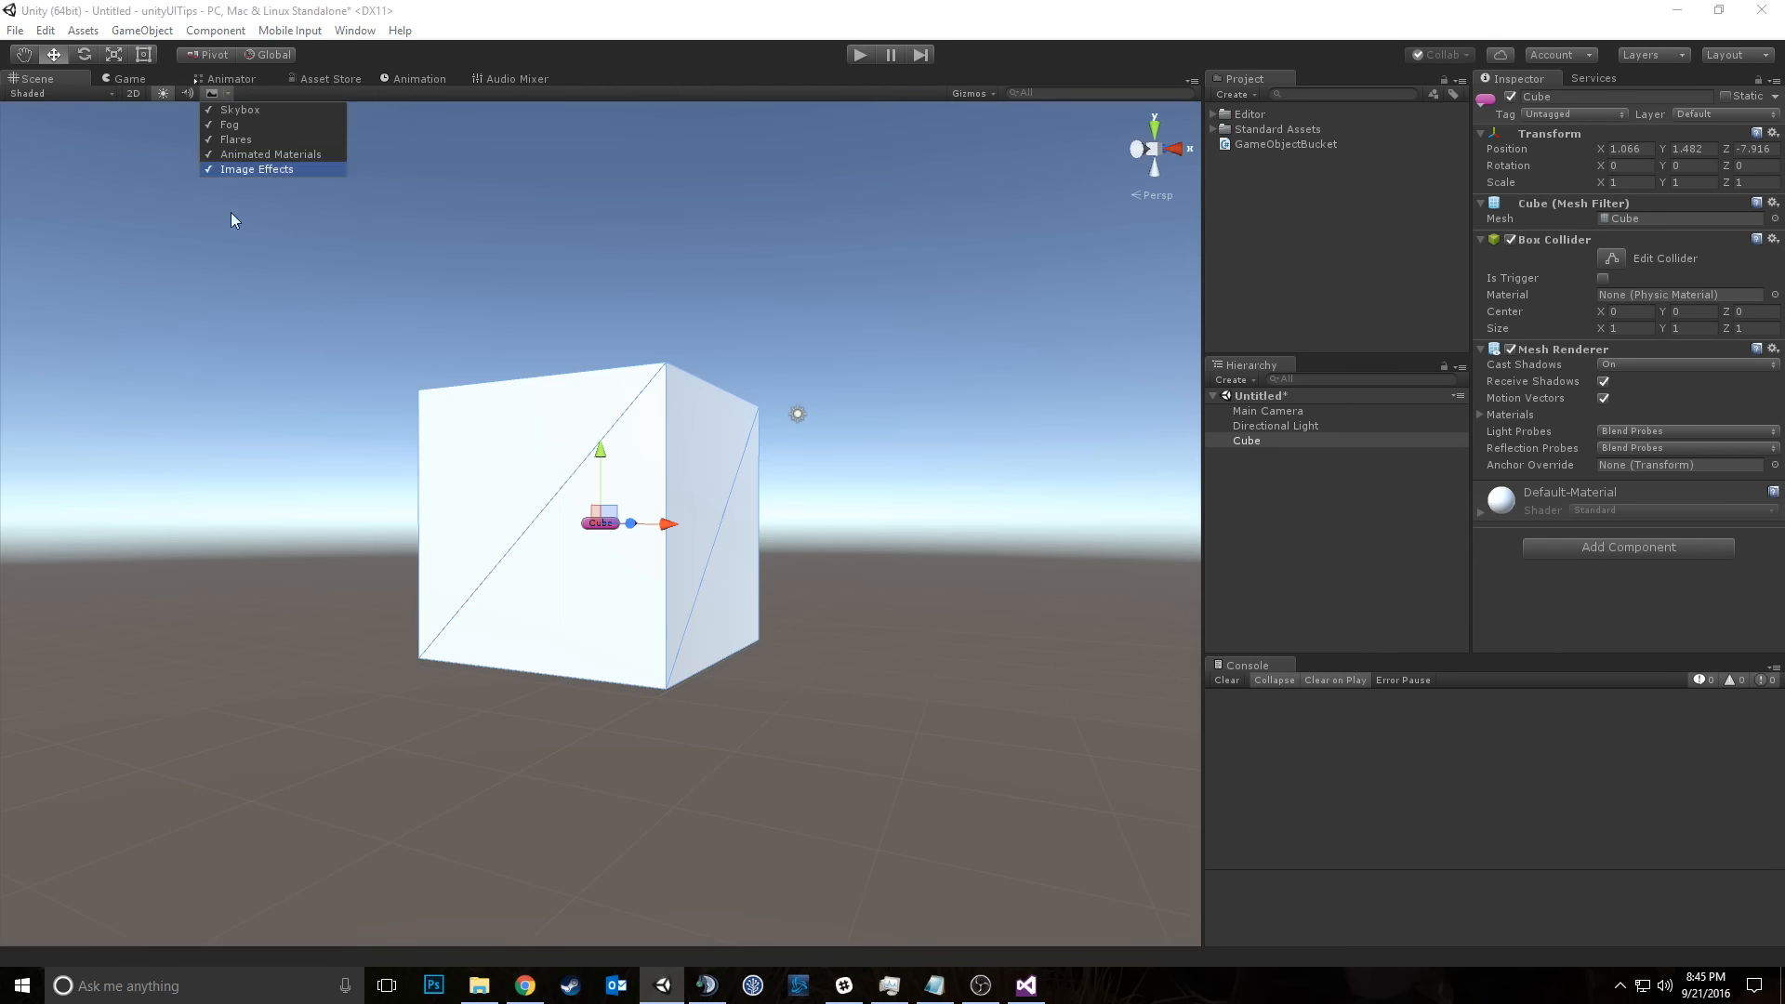
pyautogui.click(328, 6)
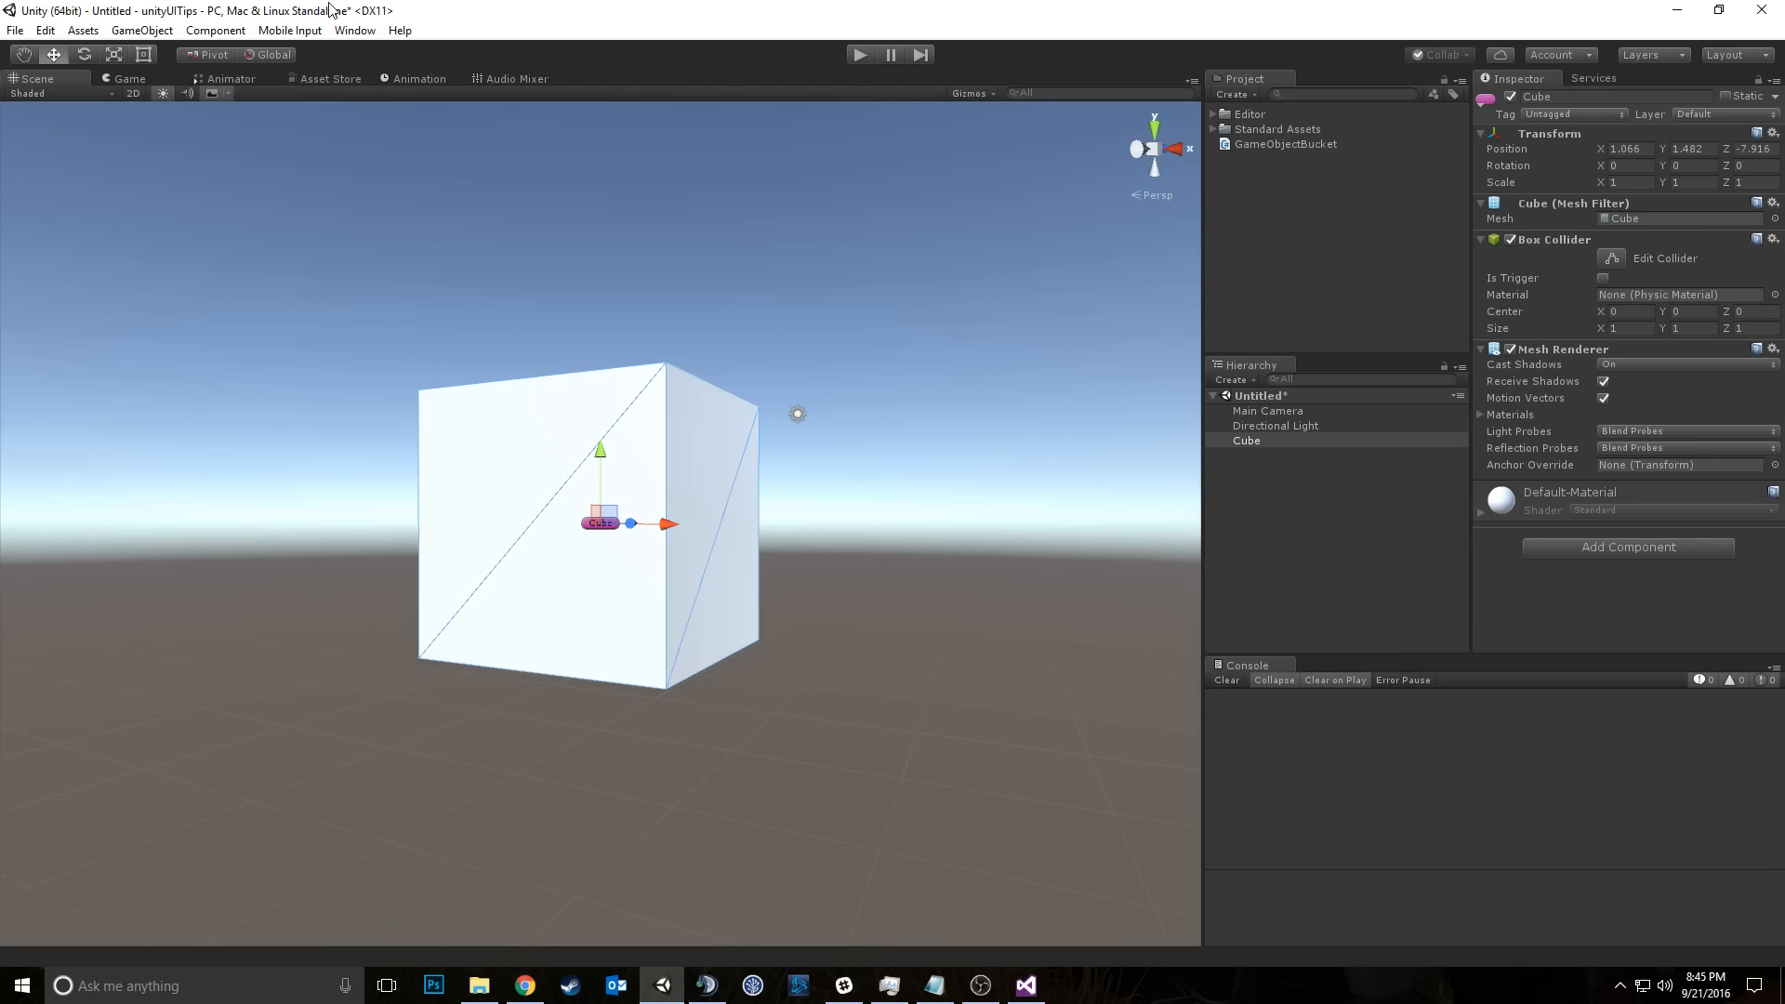
# Step: Preview the cube in the Wireframe, Shaded Wireframe and Alpha Channel draw modes, finishing with Shaded
pyautogui.click(106, 92)
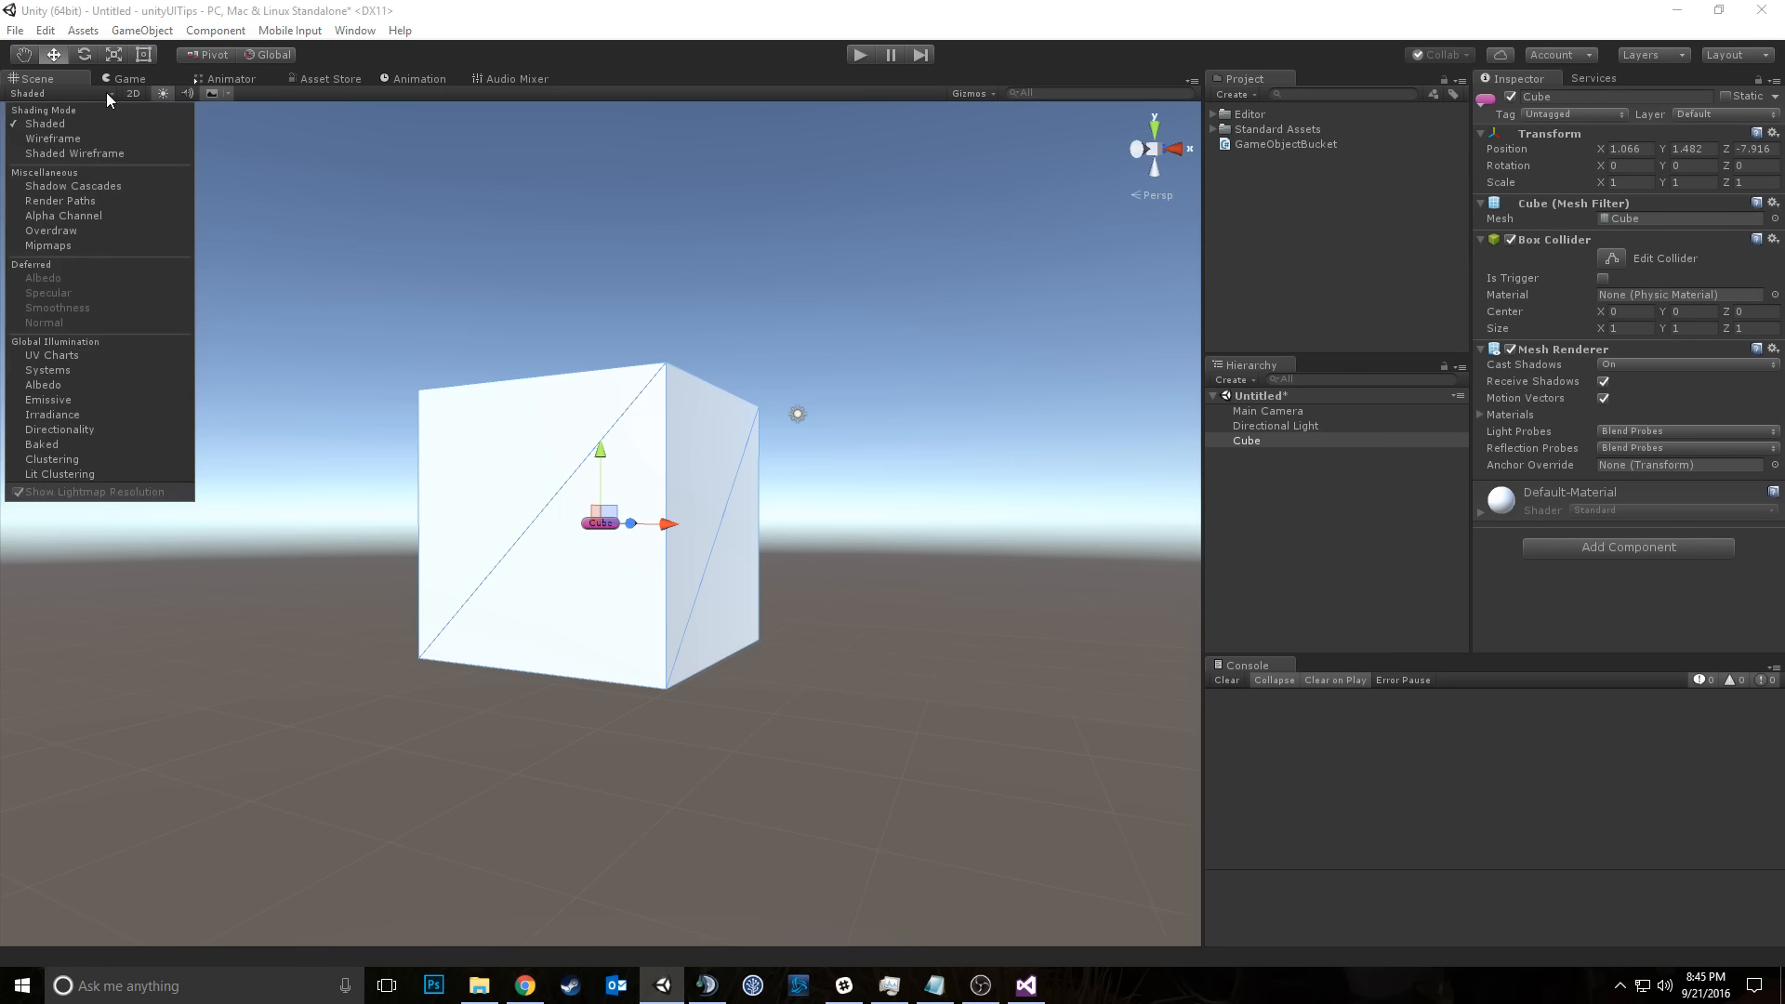
pyautogui.click(81, 138)
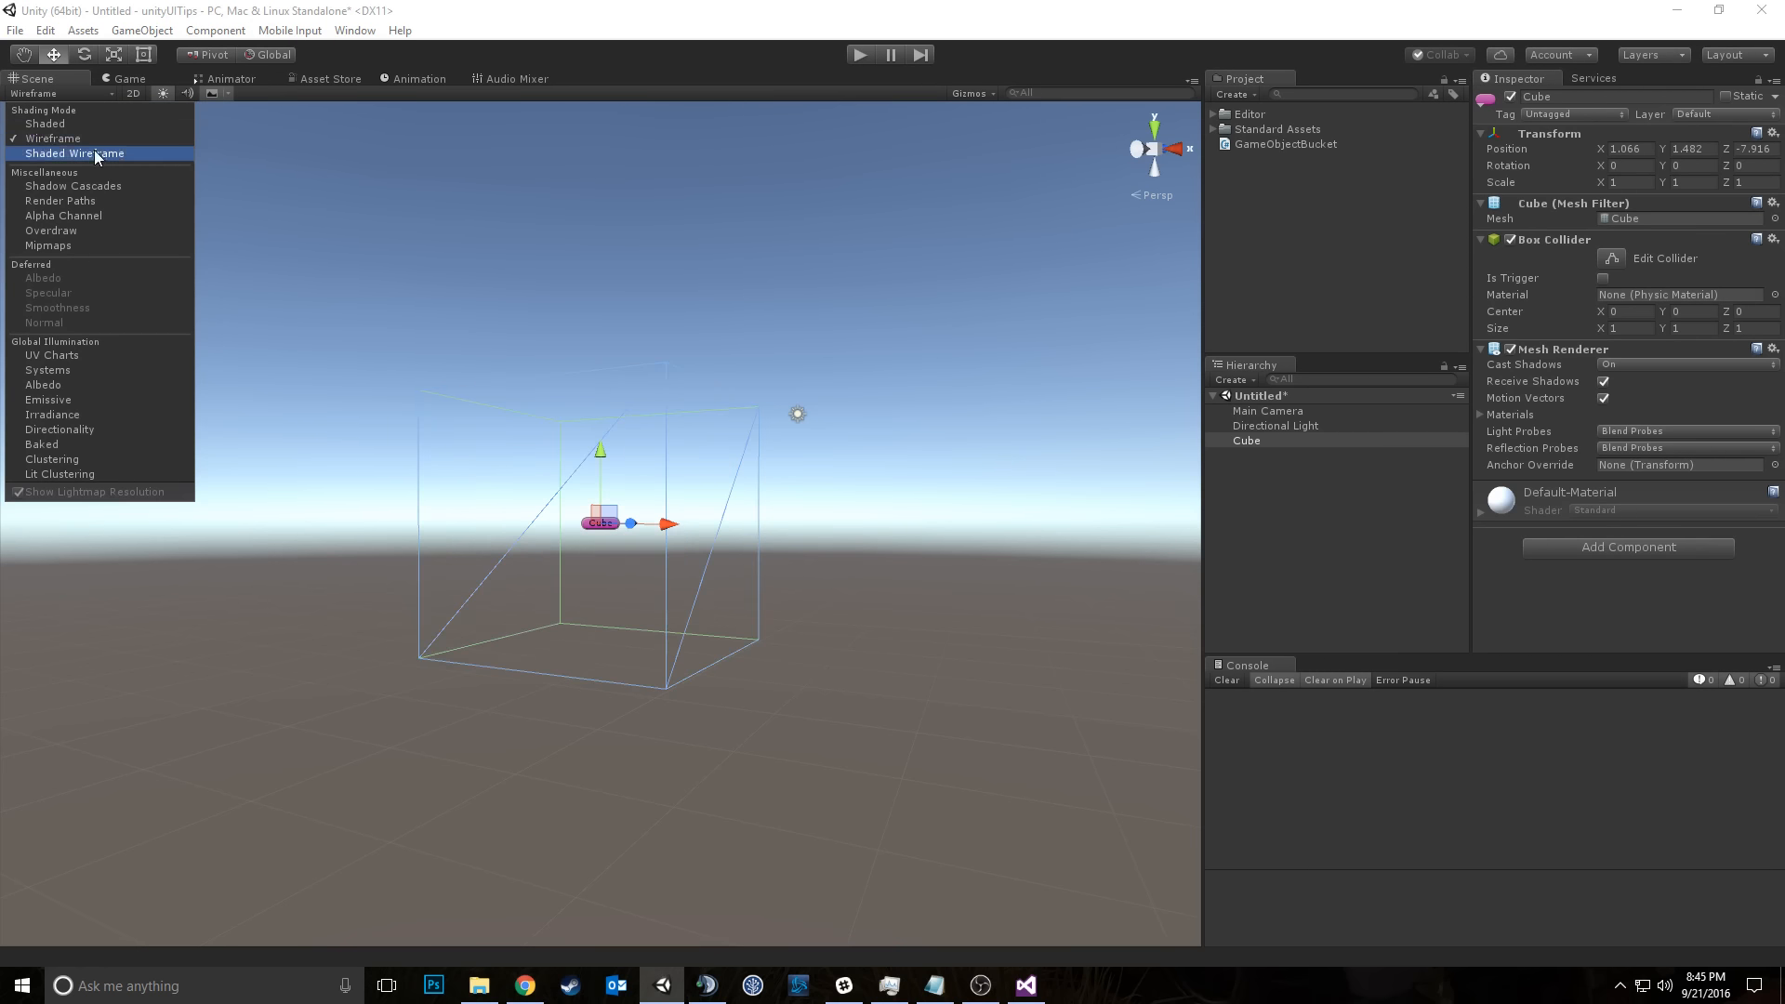
pyautogui.click(93, 150)
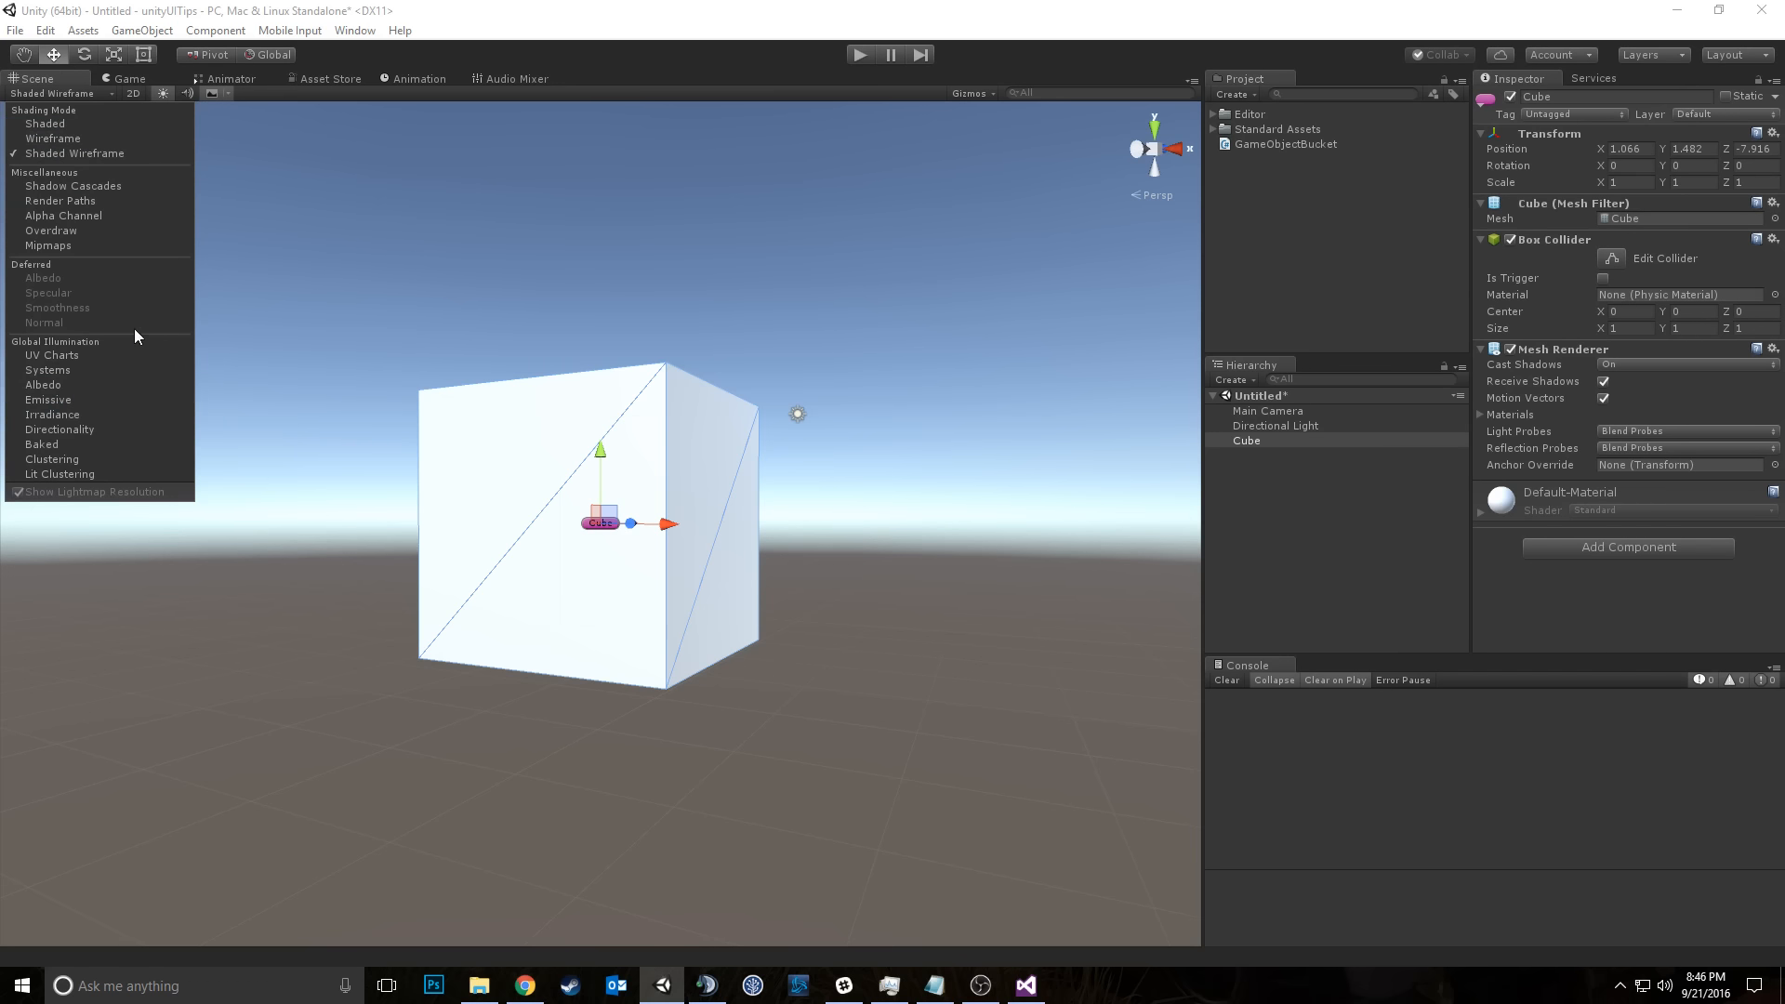
pyautogui.click(123, 217)
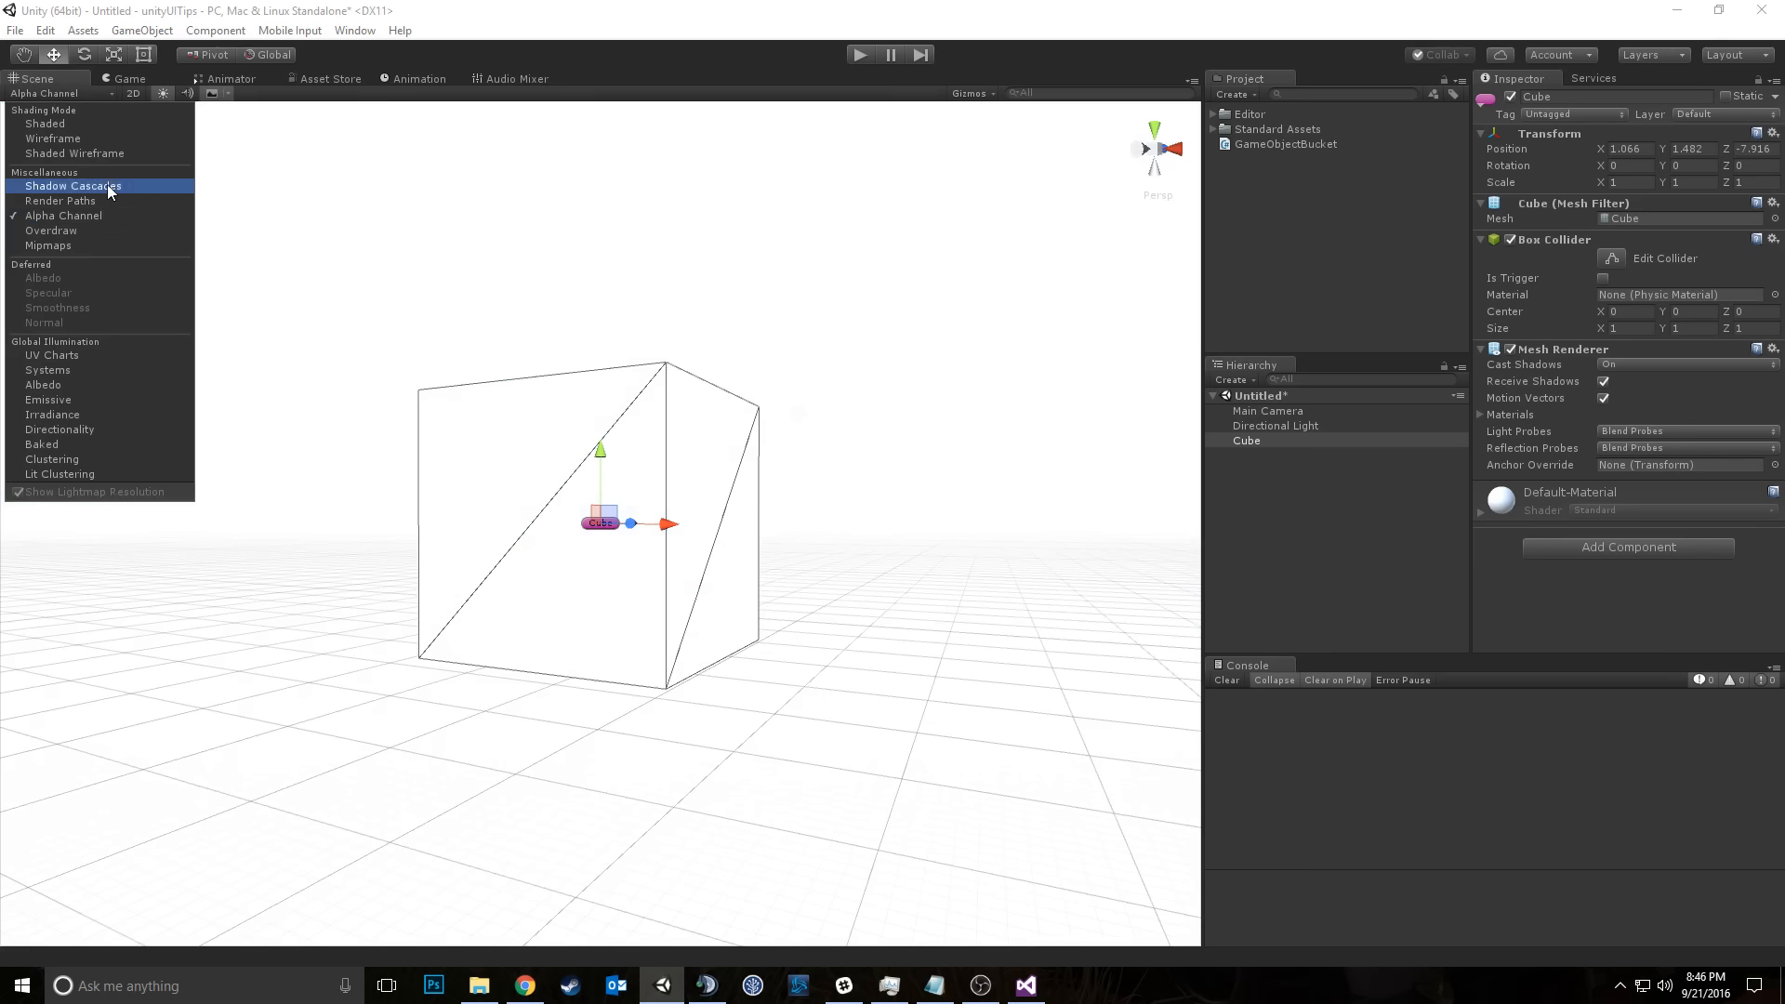
pyautogui.click(74, 125)
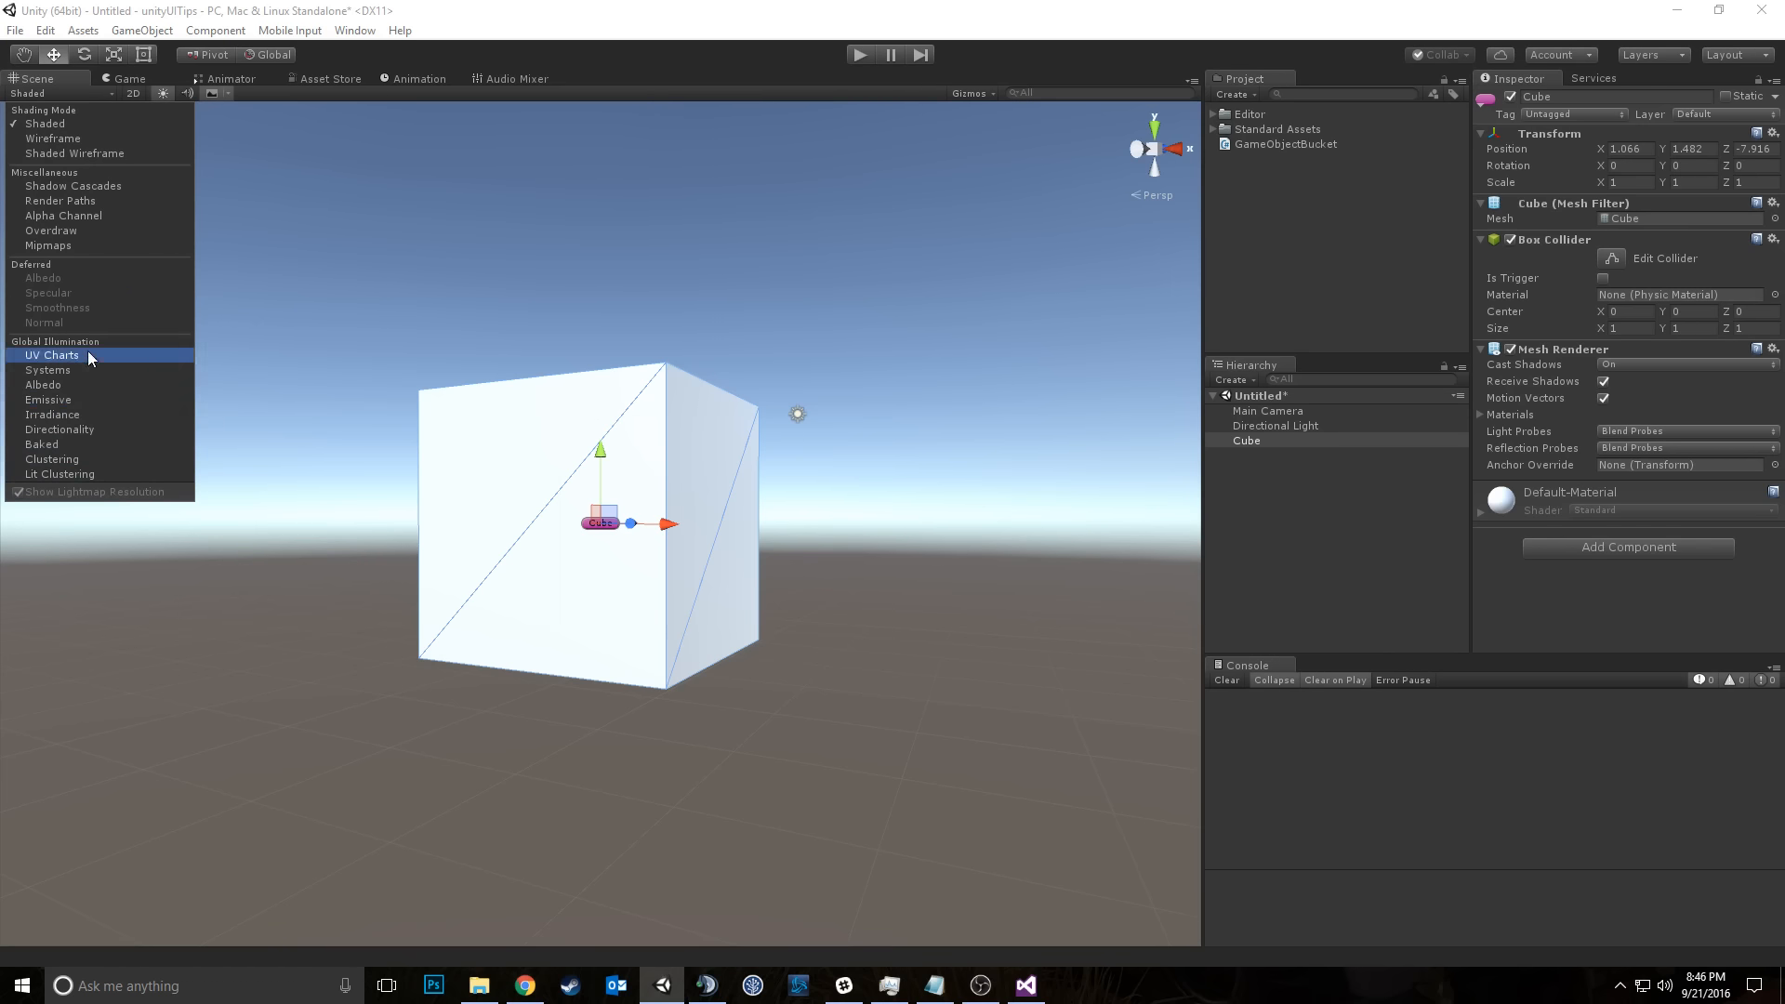
pyautogui.click(67, 94)
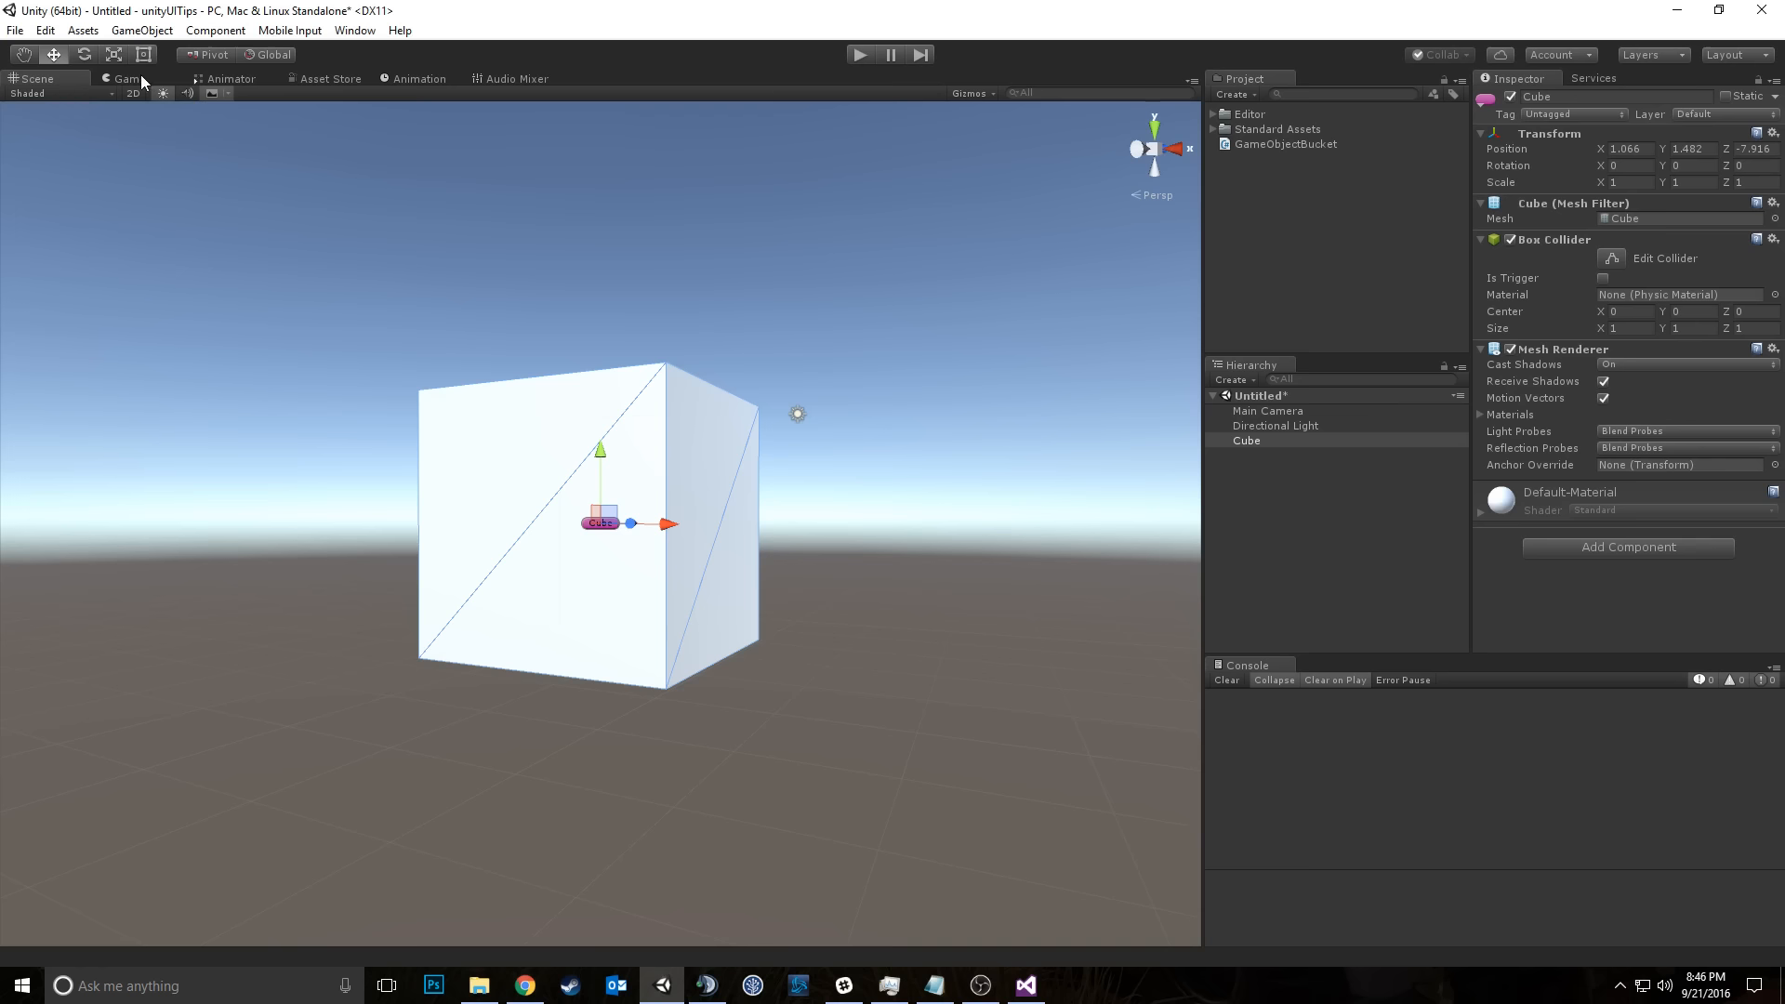
# Step: Start Play mode and try the Game view's display choices and scale slider, finishing at 1x scale
pyautogui.click(861, 61)
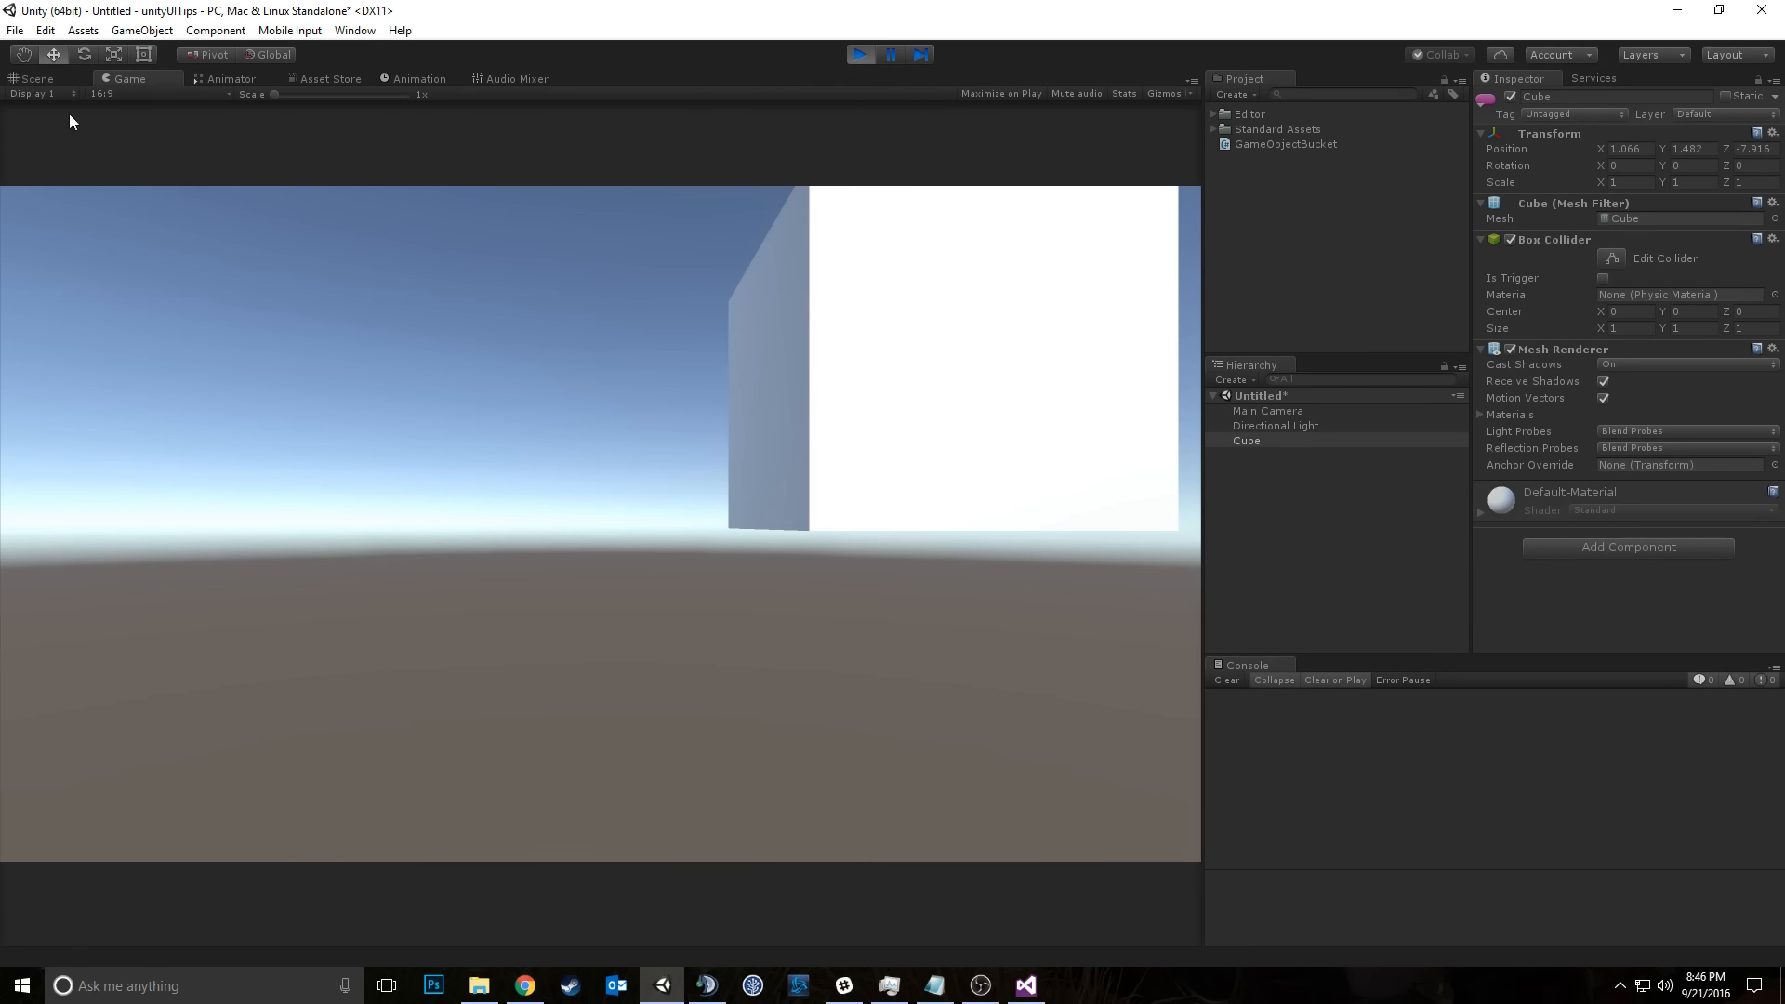
pyautogui.click(46, 95)
pyautogui.click(232, 139)
pyautogui.moveTo(282, 98); pyautogui.dragTo(559, 164)
pyautogui.moveTo(403, 161); pyautogui.dragTo(20, 111)
# Step: Preview the running game at the 4:3 and 3:2 aspect ratios
pyautogui.click(142, 94)
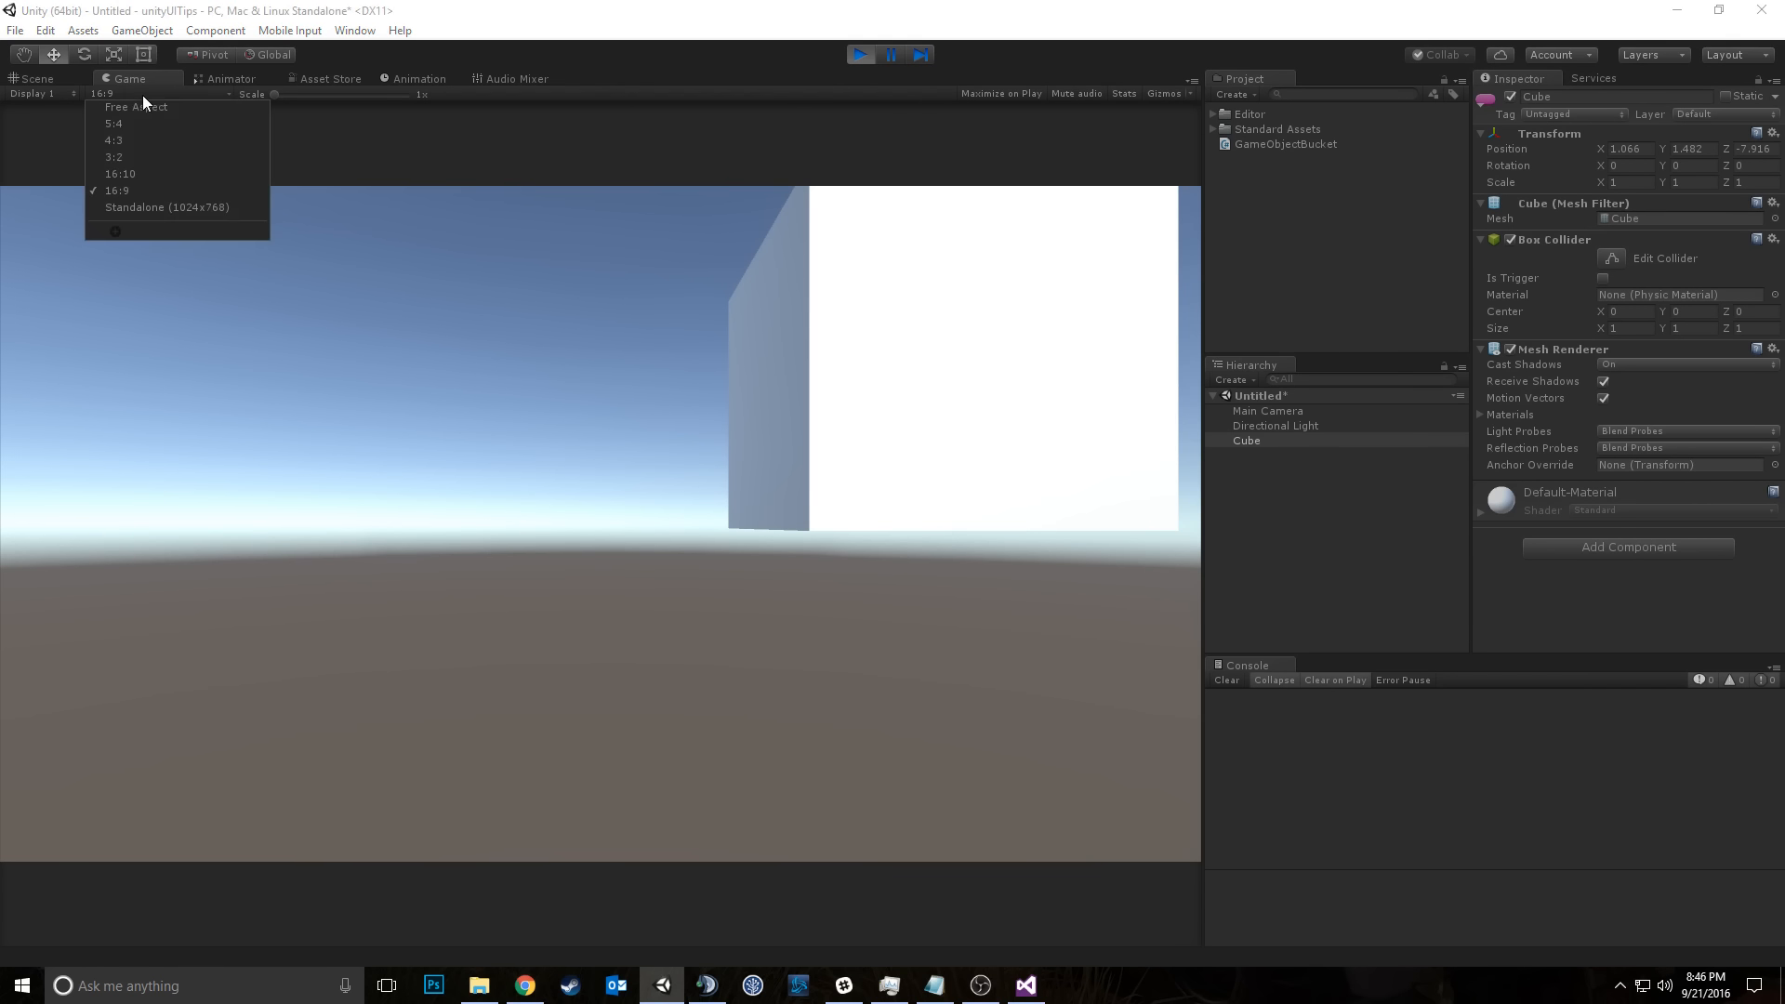
pyautogui.click(132, 143)
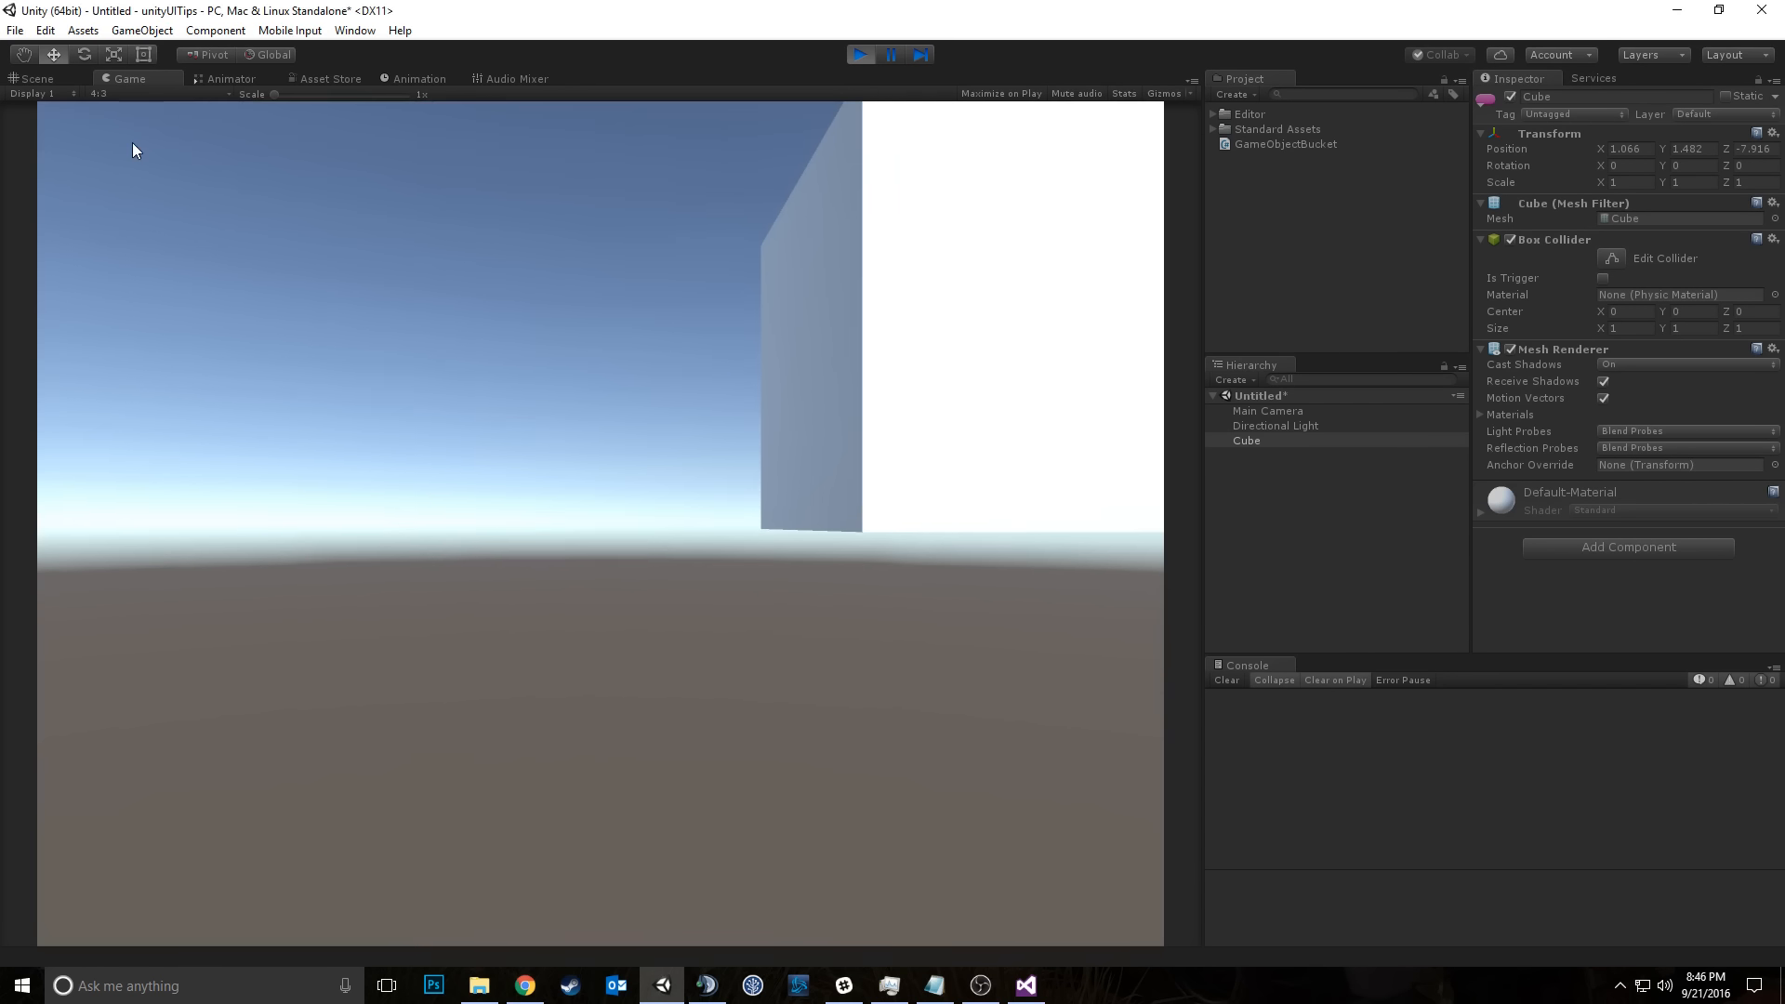
pyautogui.click(159, 95)
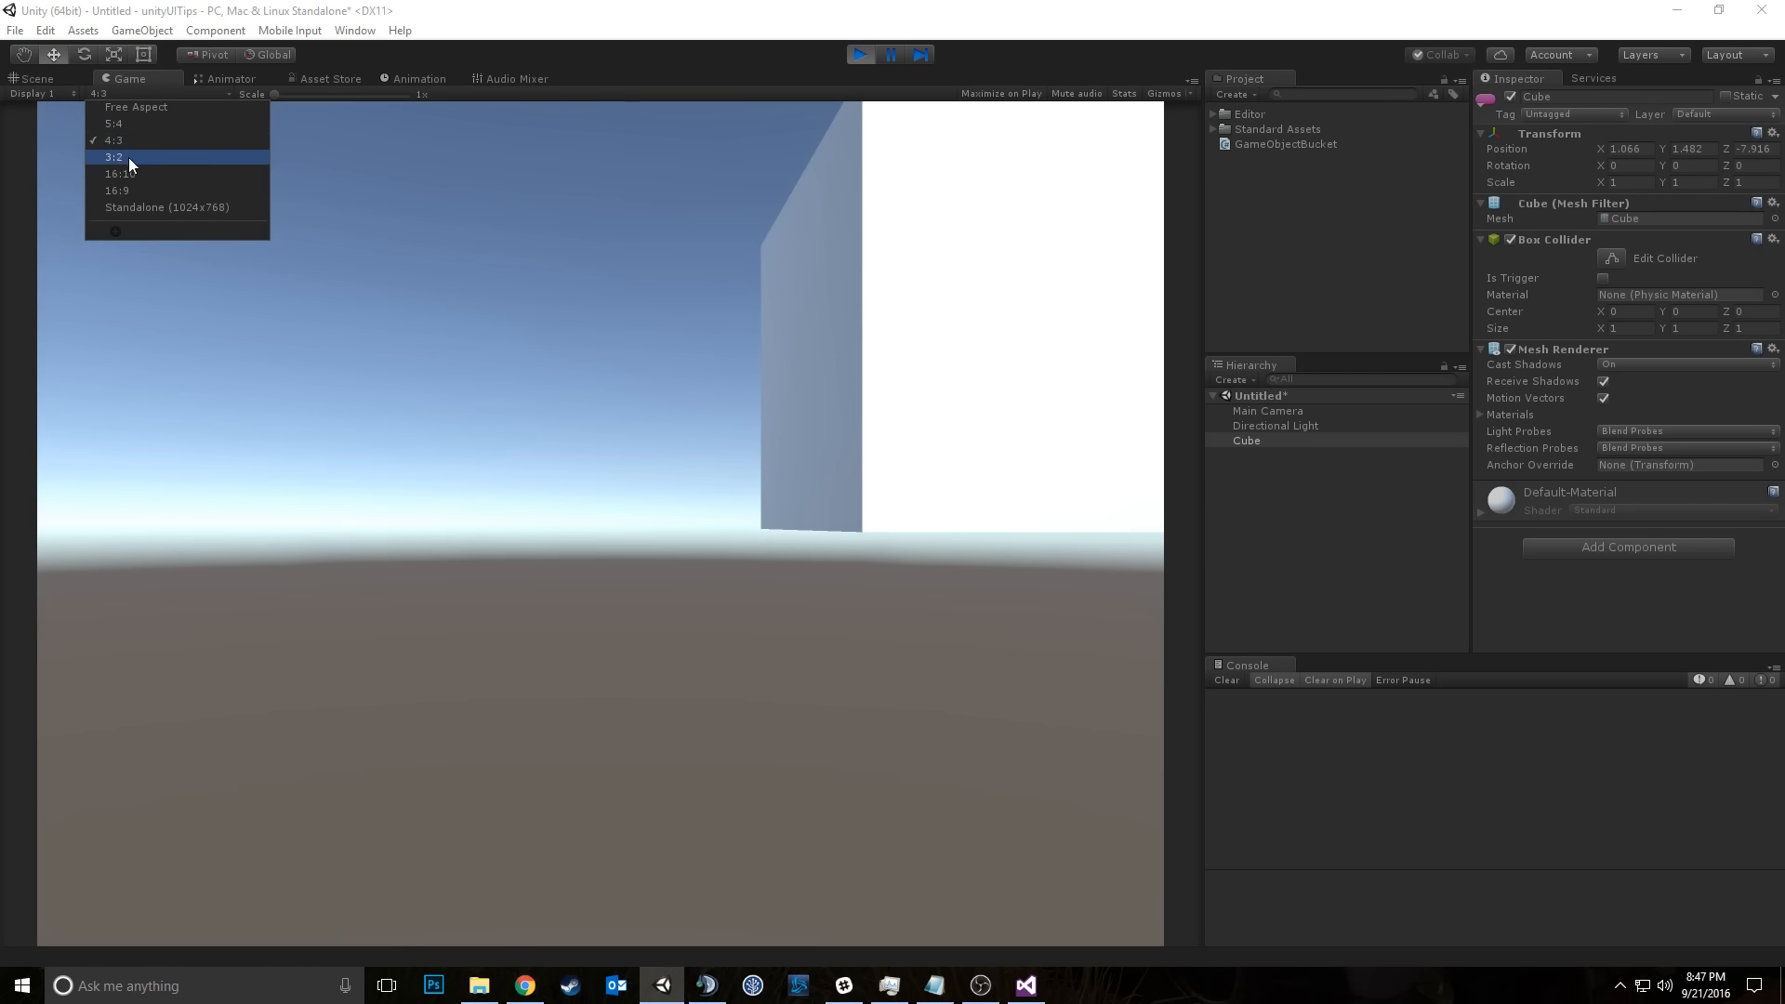
pyautogui.click(171, 13)
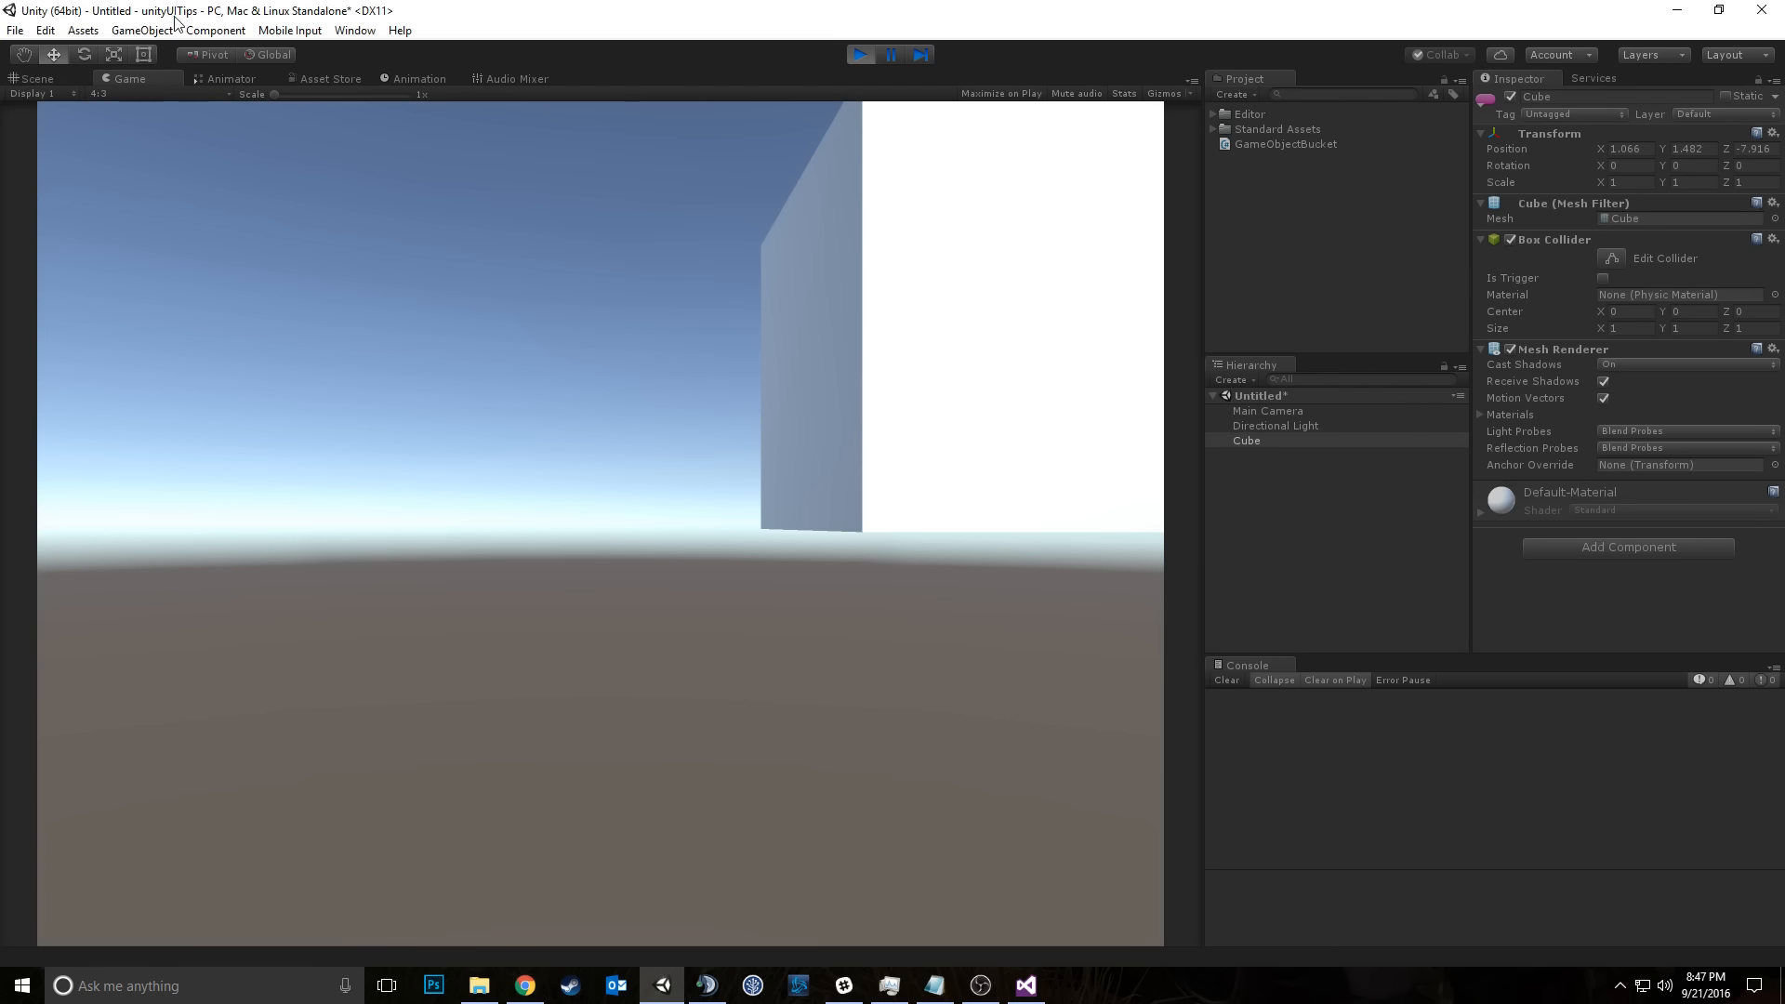
pyautogui.click(143, 95)
pyautogui.click(175, 160)
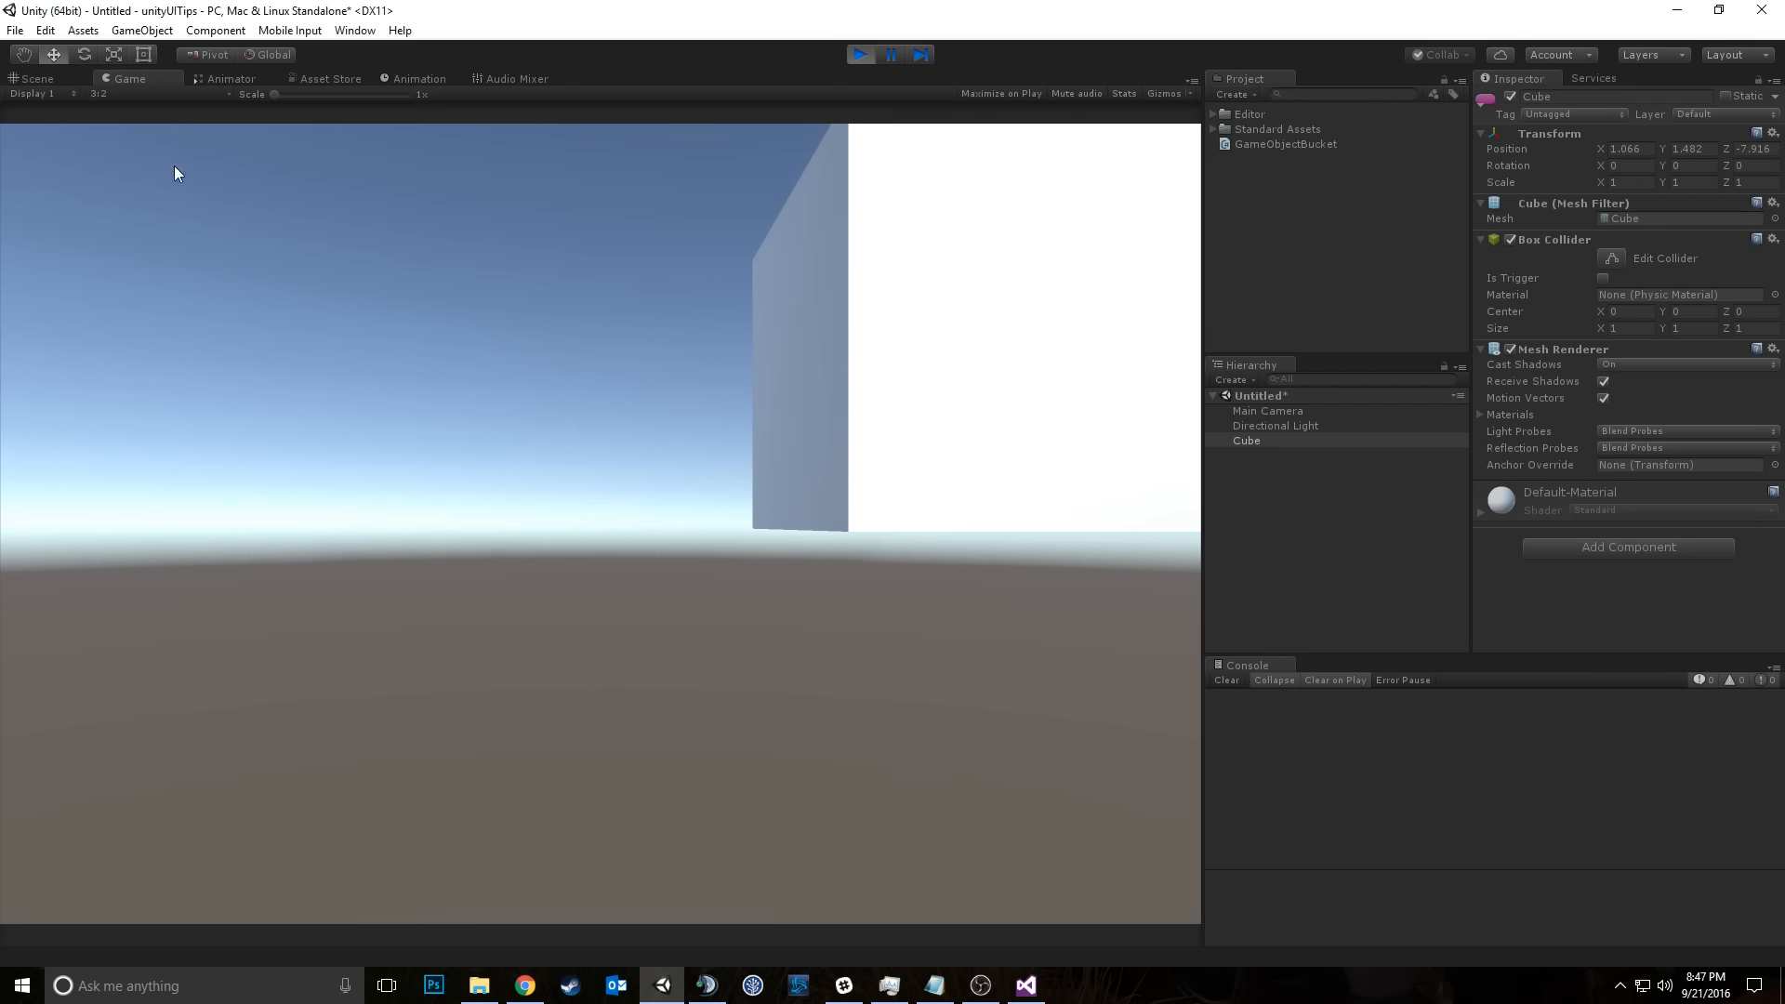
# Step: Set the Game view to Free Aspect and resize it by moving its border with the Project panel
pyautogui.click(176, 93)
pyautogui.click(208, 106)
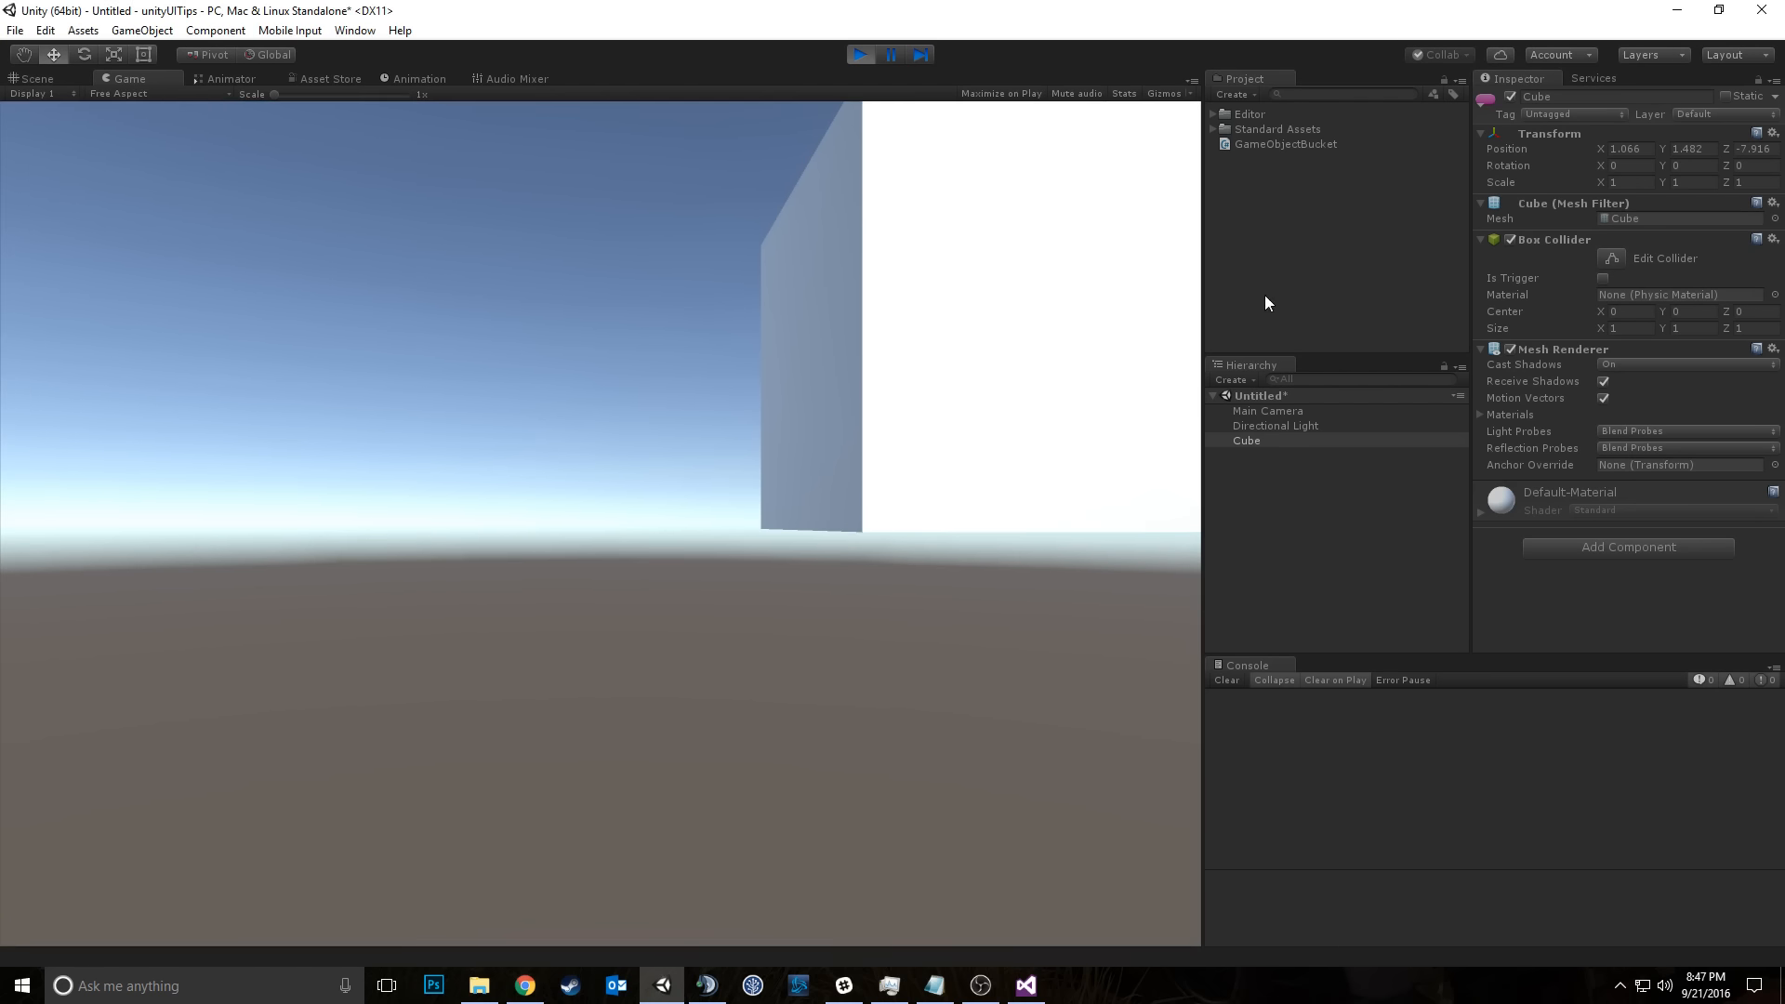
pyautogui.moveTo(1202, 230); pyautogui.dragTo(1207, 432)
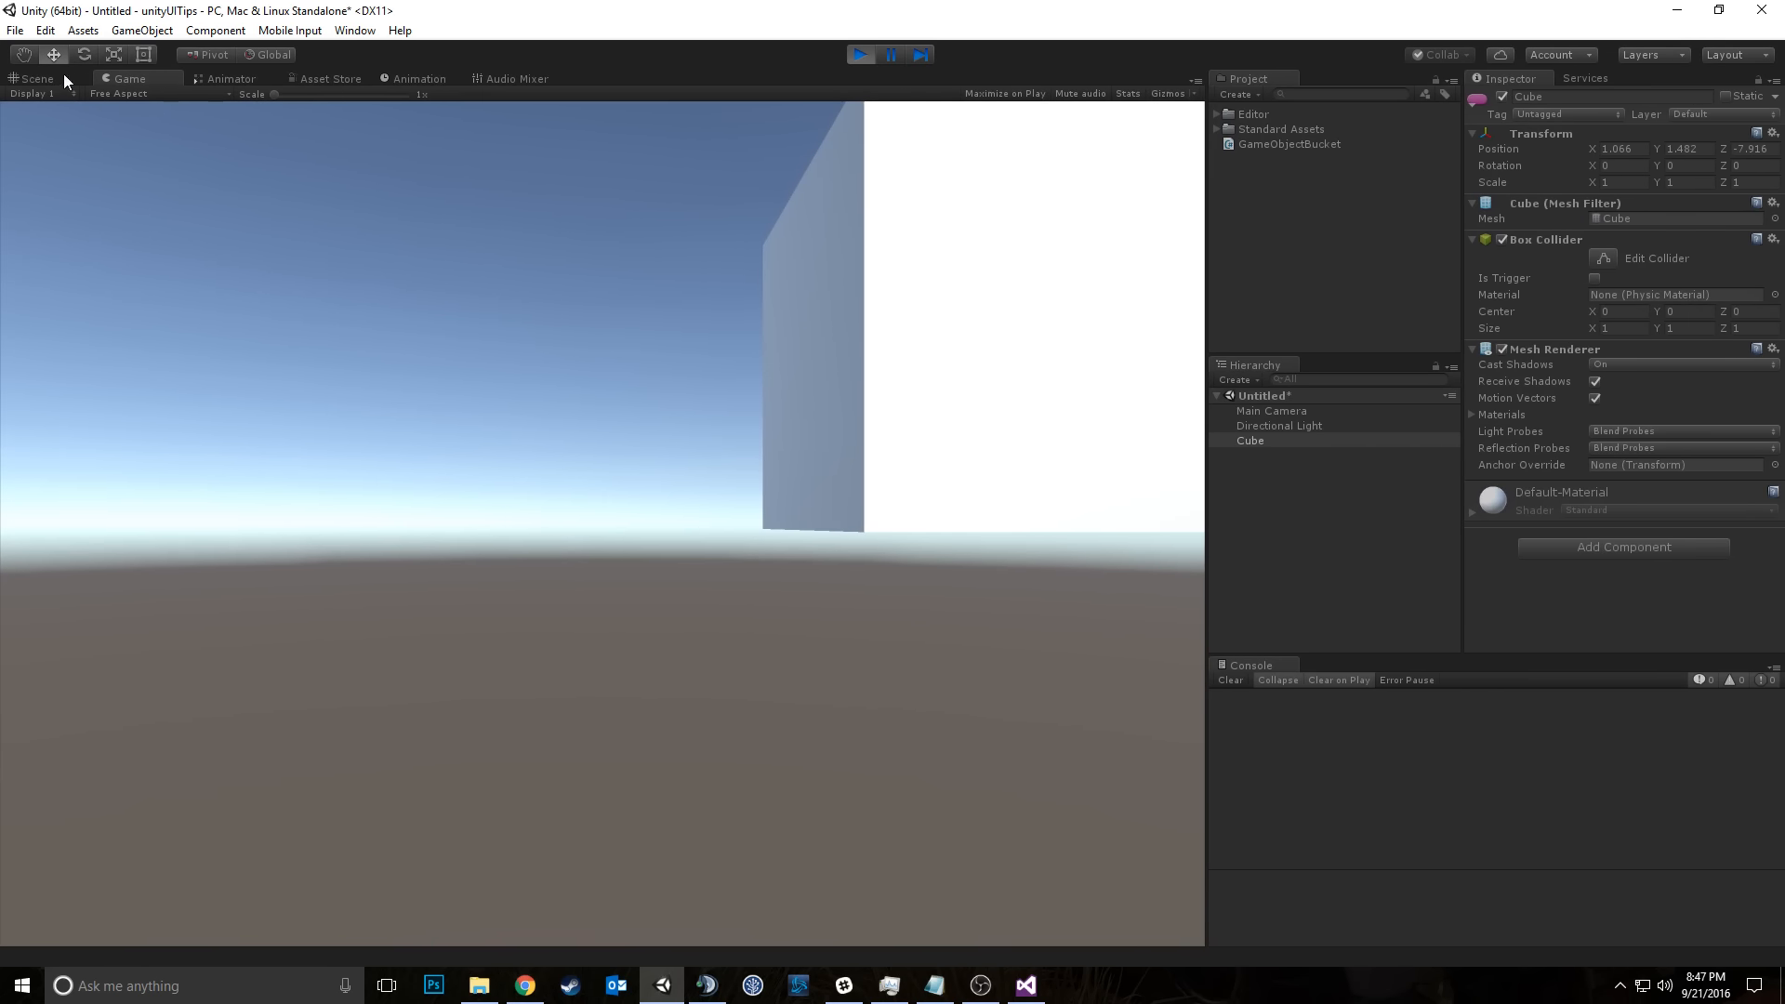
# Step: Compare the 3:2, 16:10 and 4:3 aspect ratios in the Game view, finishing with 4:3
pyautogui.click(166, 94)
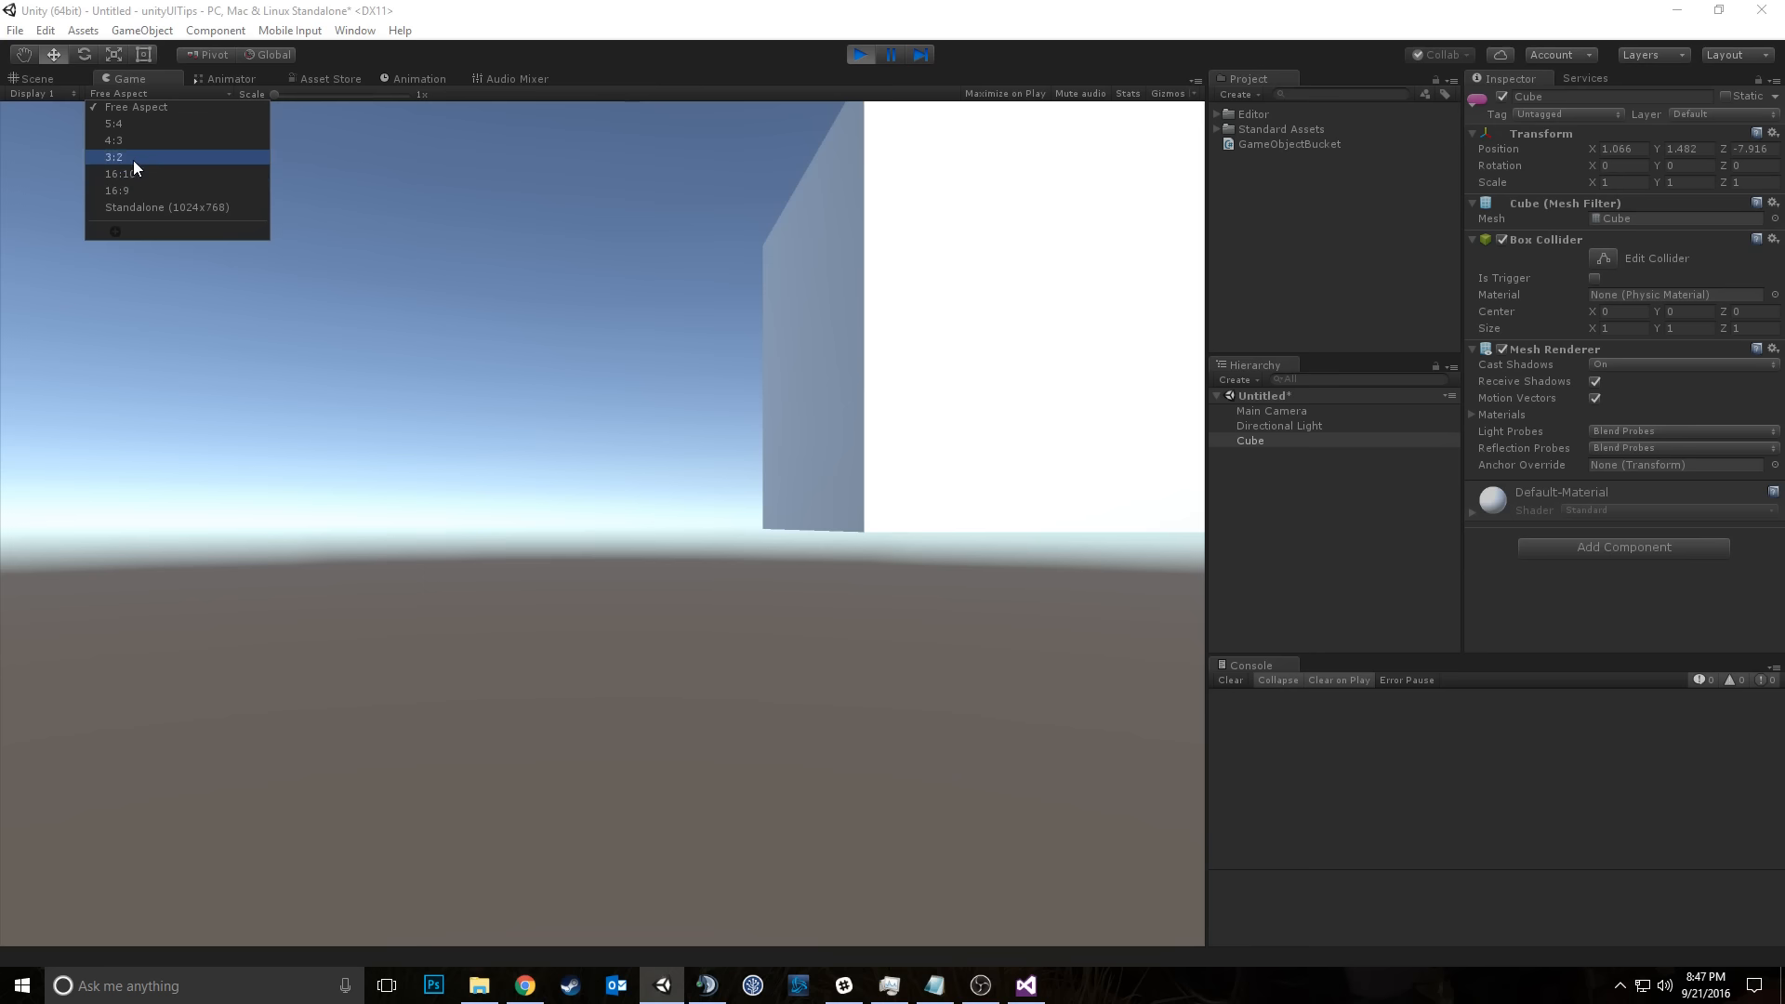
pyautogui.click(132, 160)
pyautogui.click(126, 93)
pyautogui.click(130, 173)
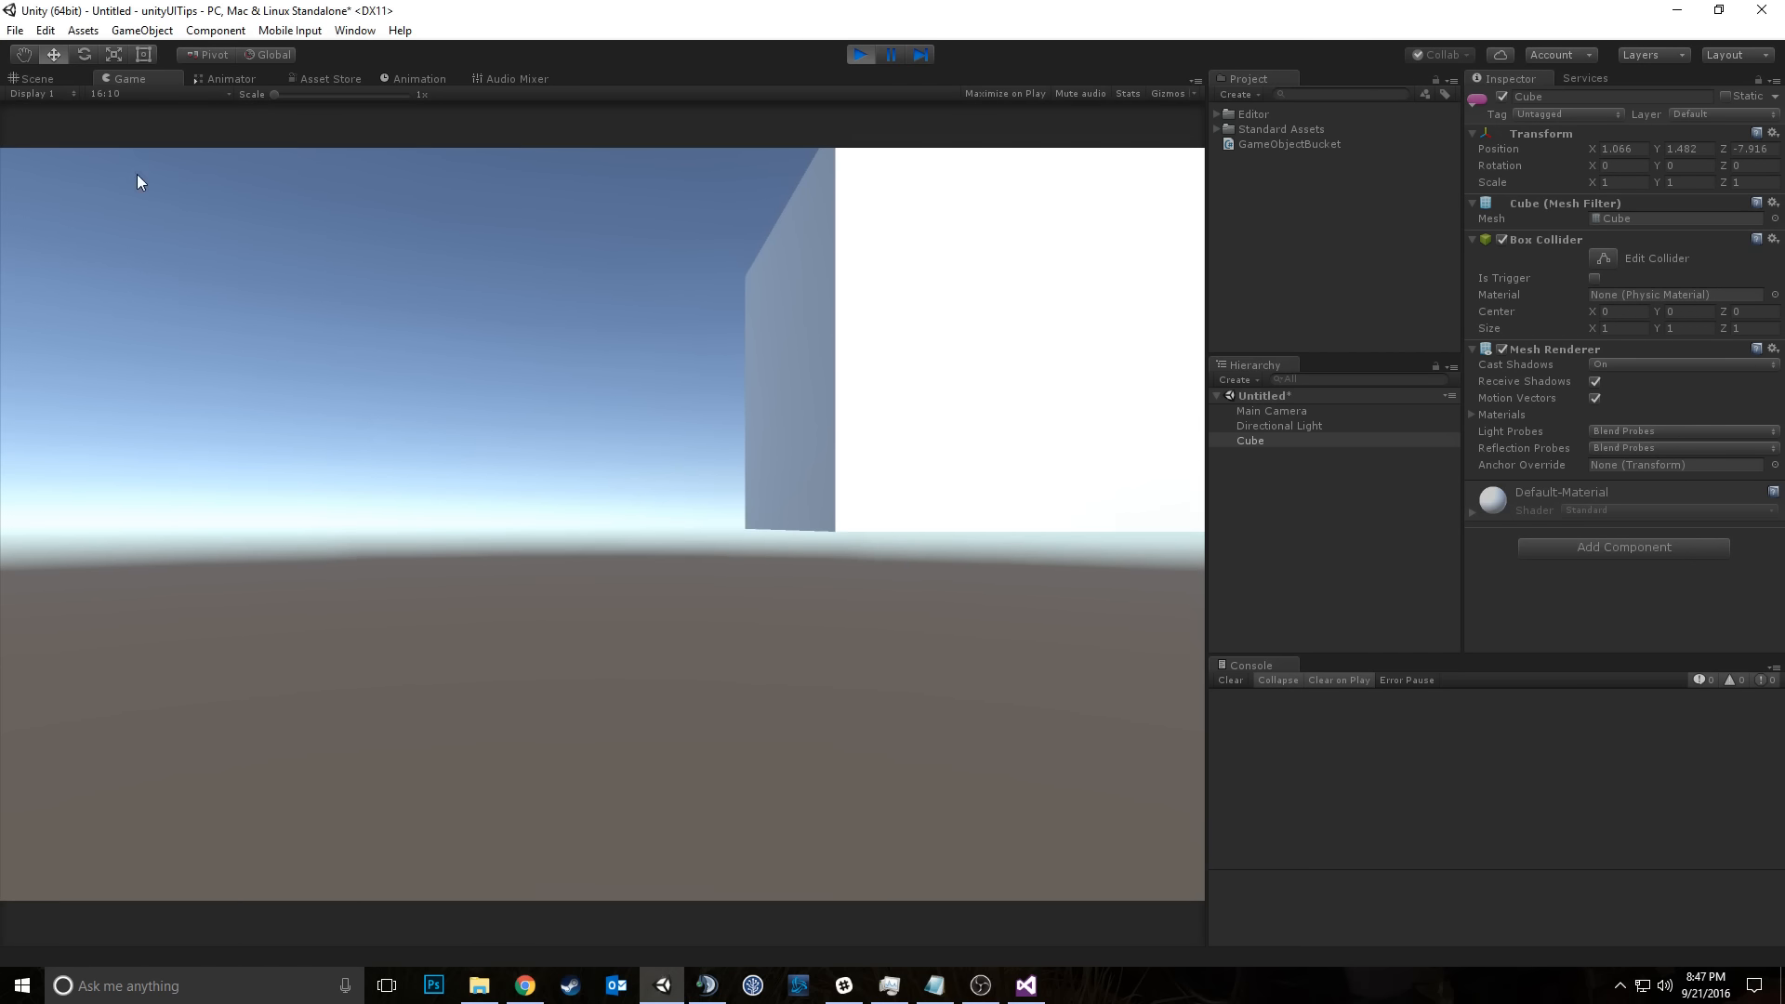
pyautogui.click(140, 93)
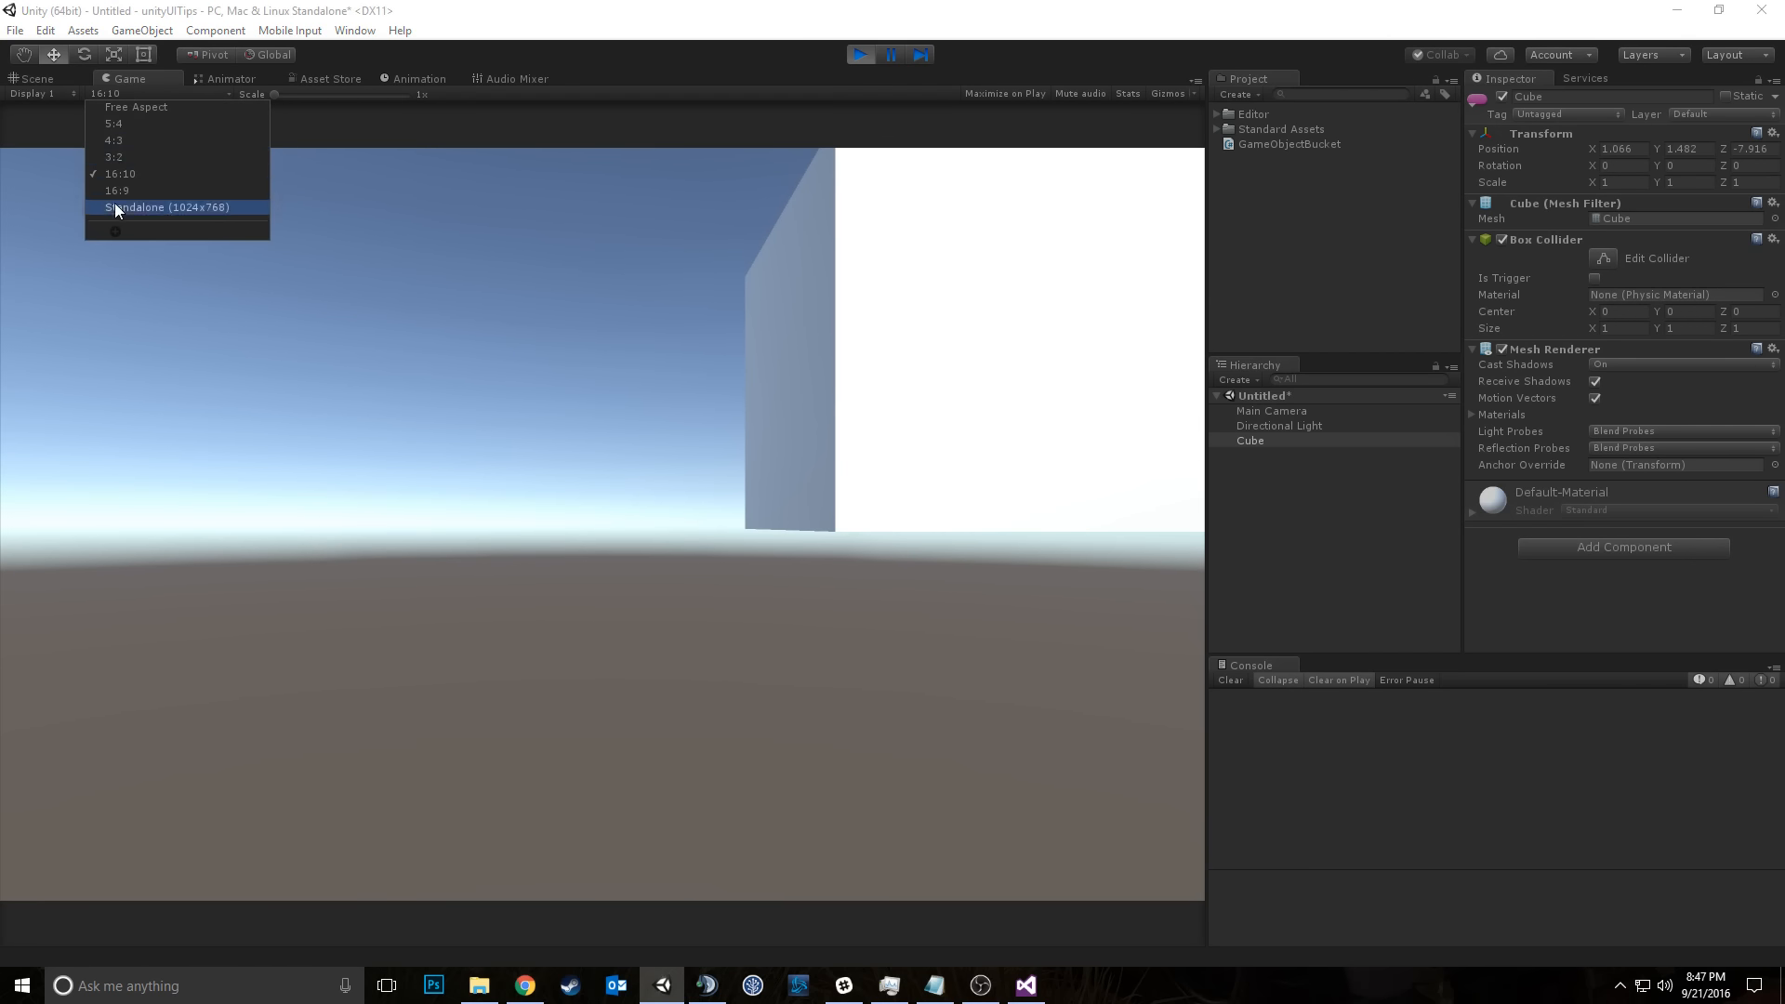
pyautogui.click(130, 142)
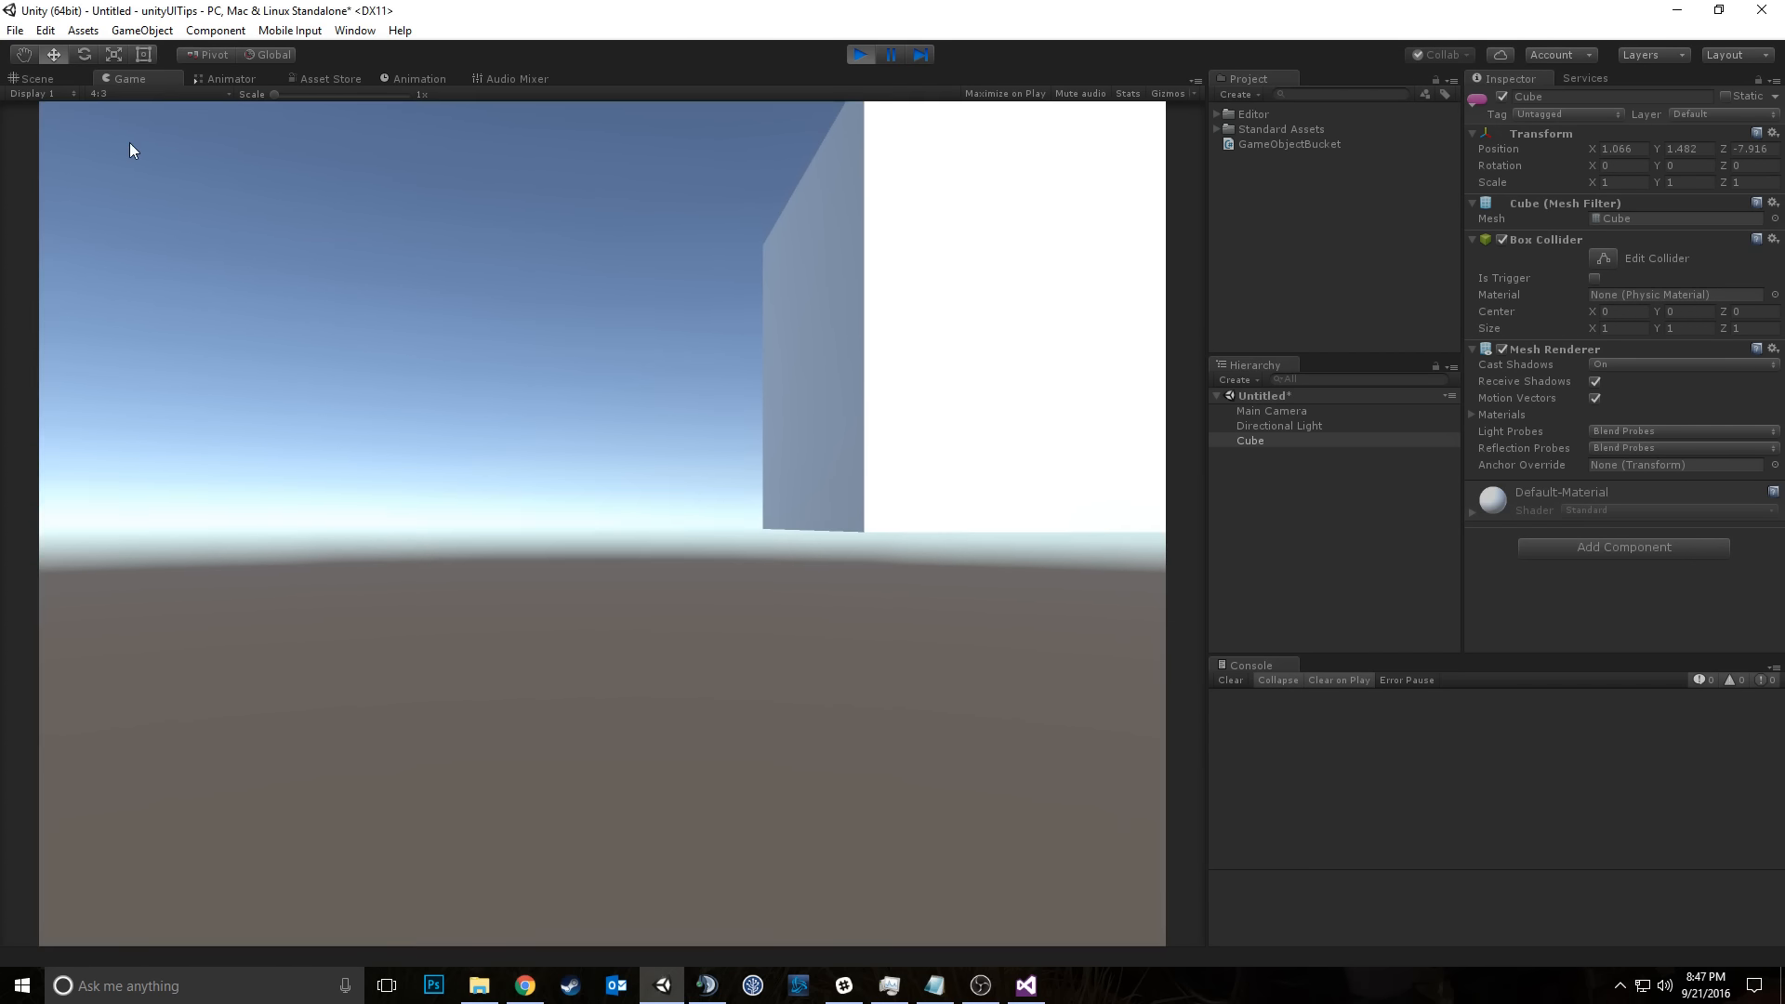
# Step: Return the Game view to Free Aspect and widen it into the space of the neighbouring panels
pyautogui.click(135, 95)
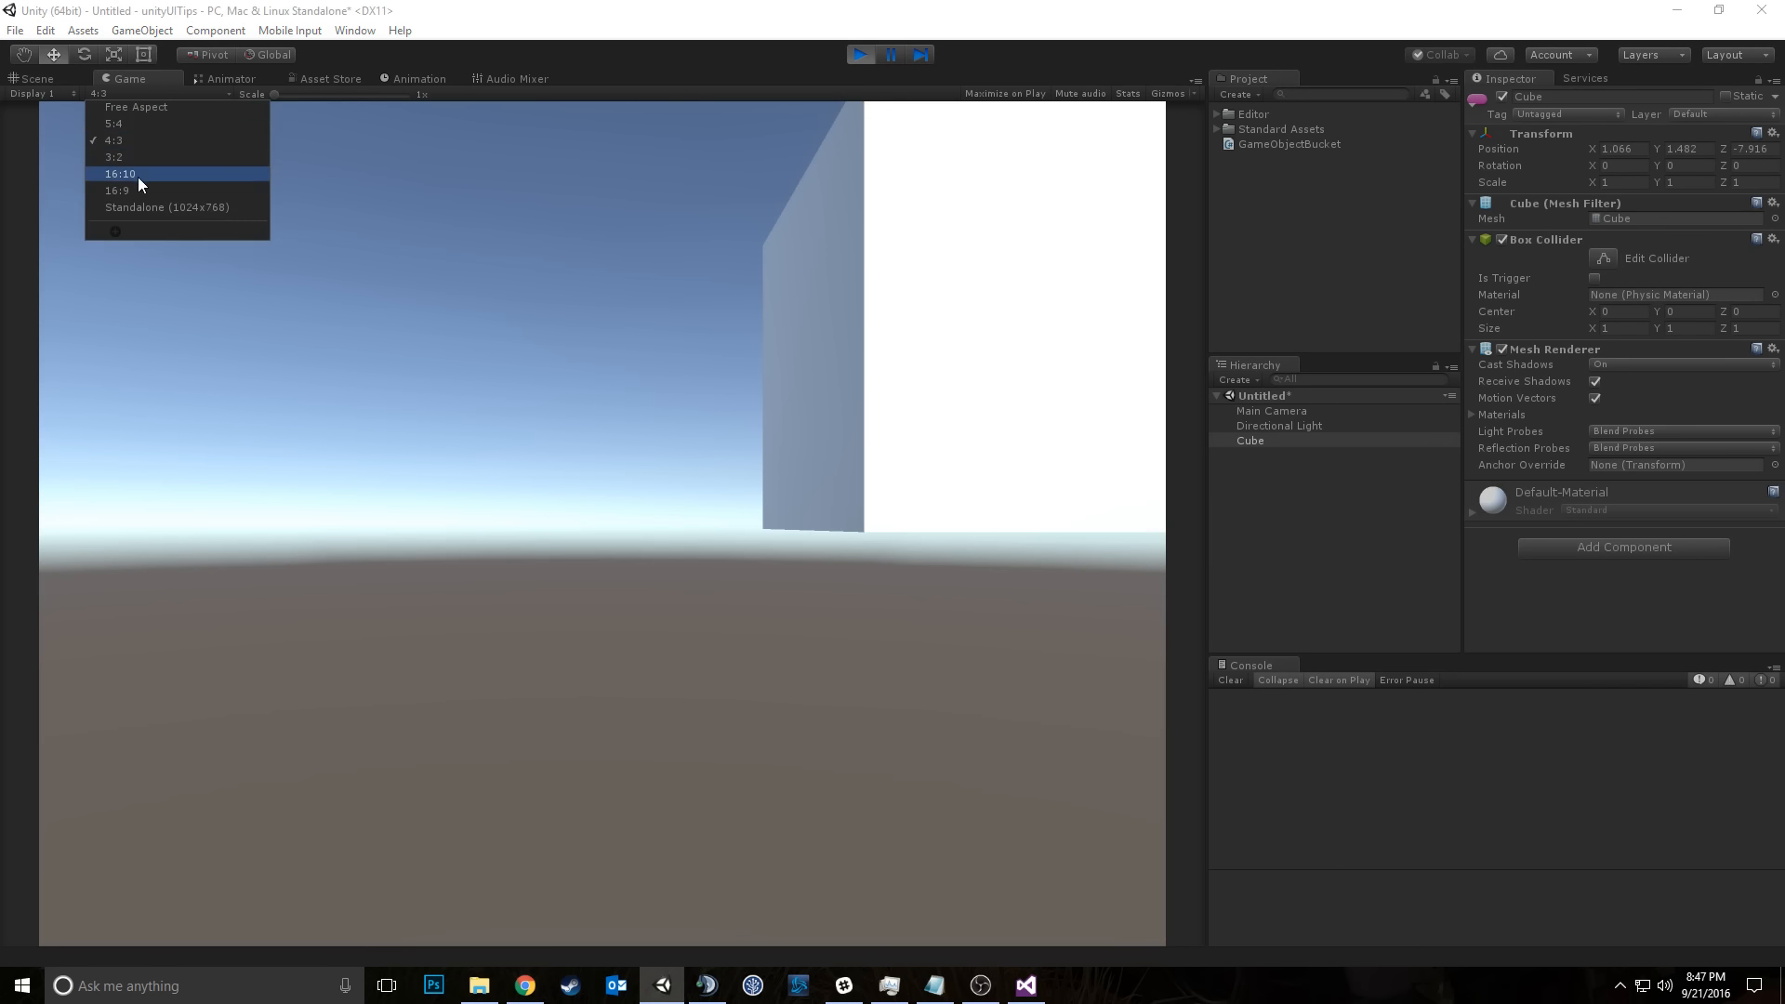
pyautogui.click(158, 109)
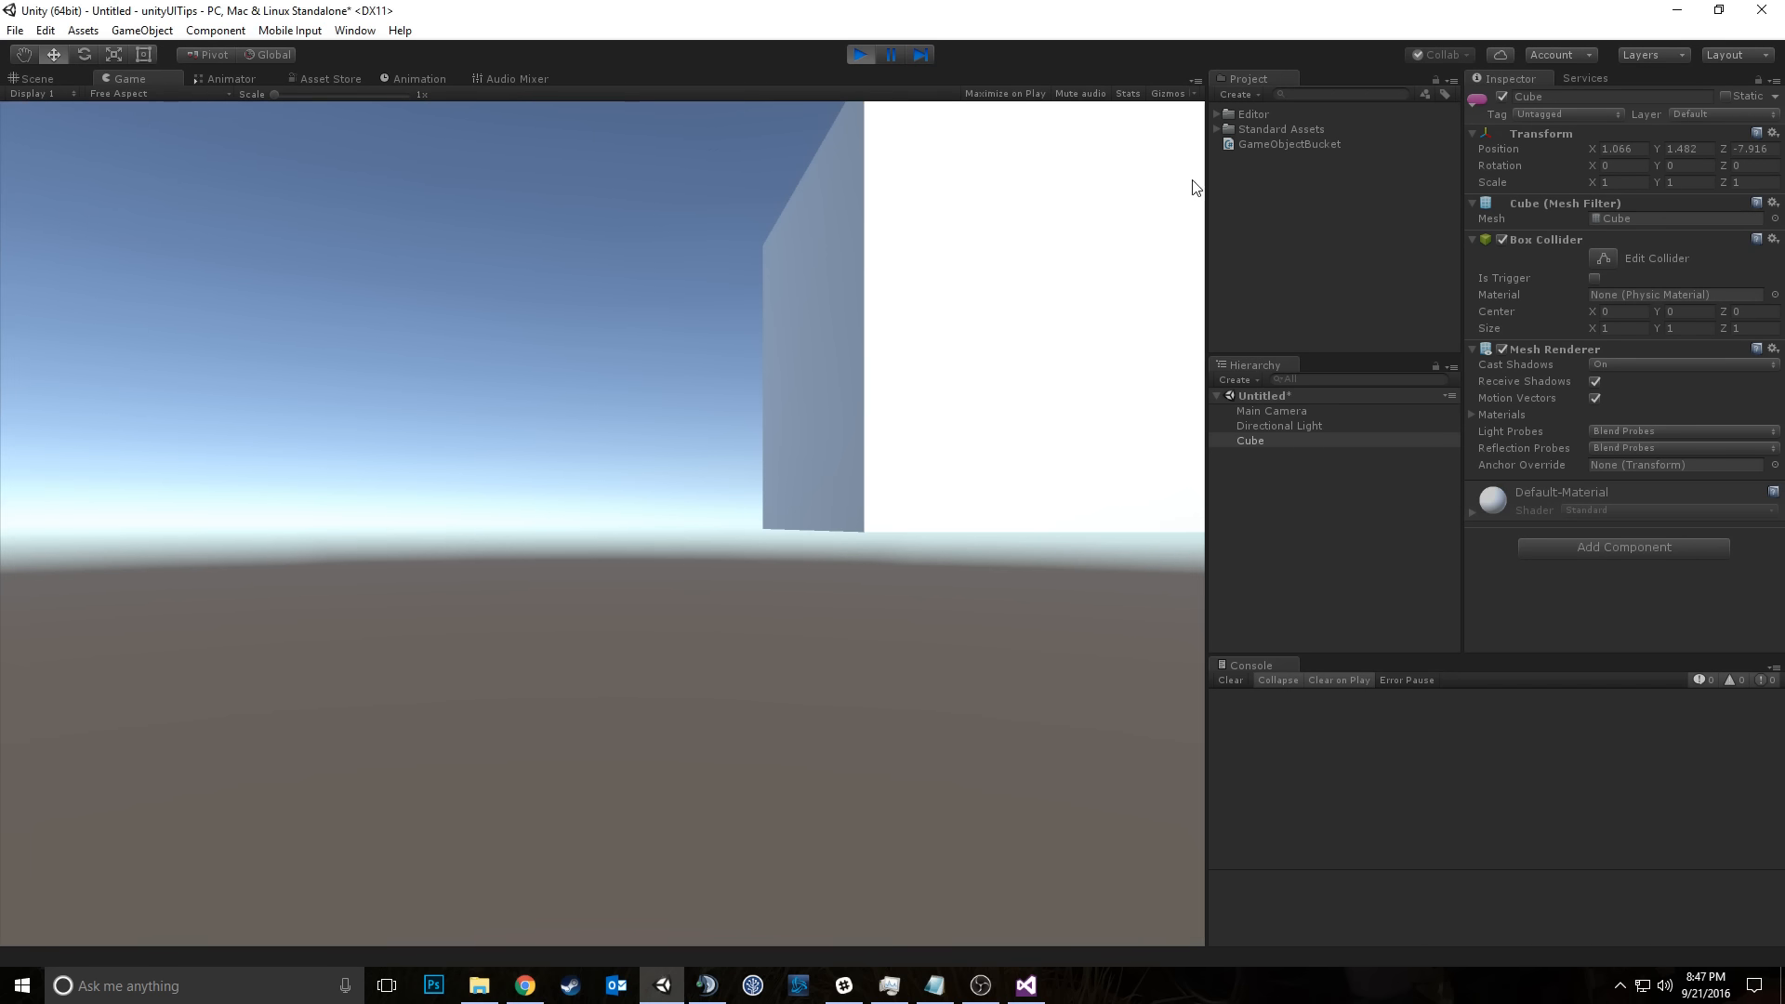
pyautogui.moveTo(1204, 185); pyautogui.dragTo(1391, 287)
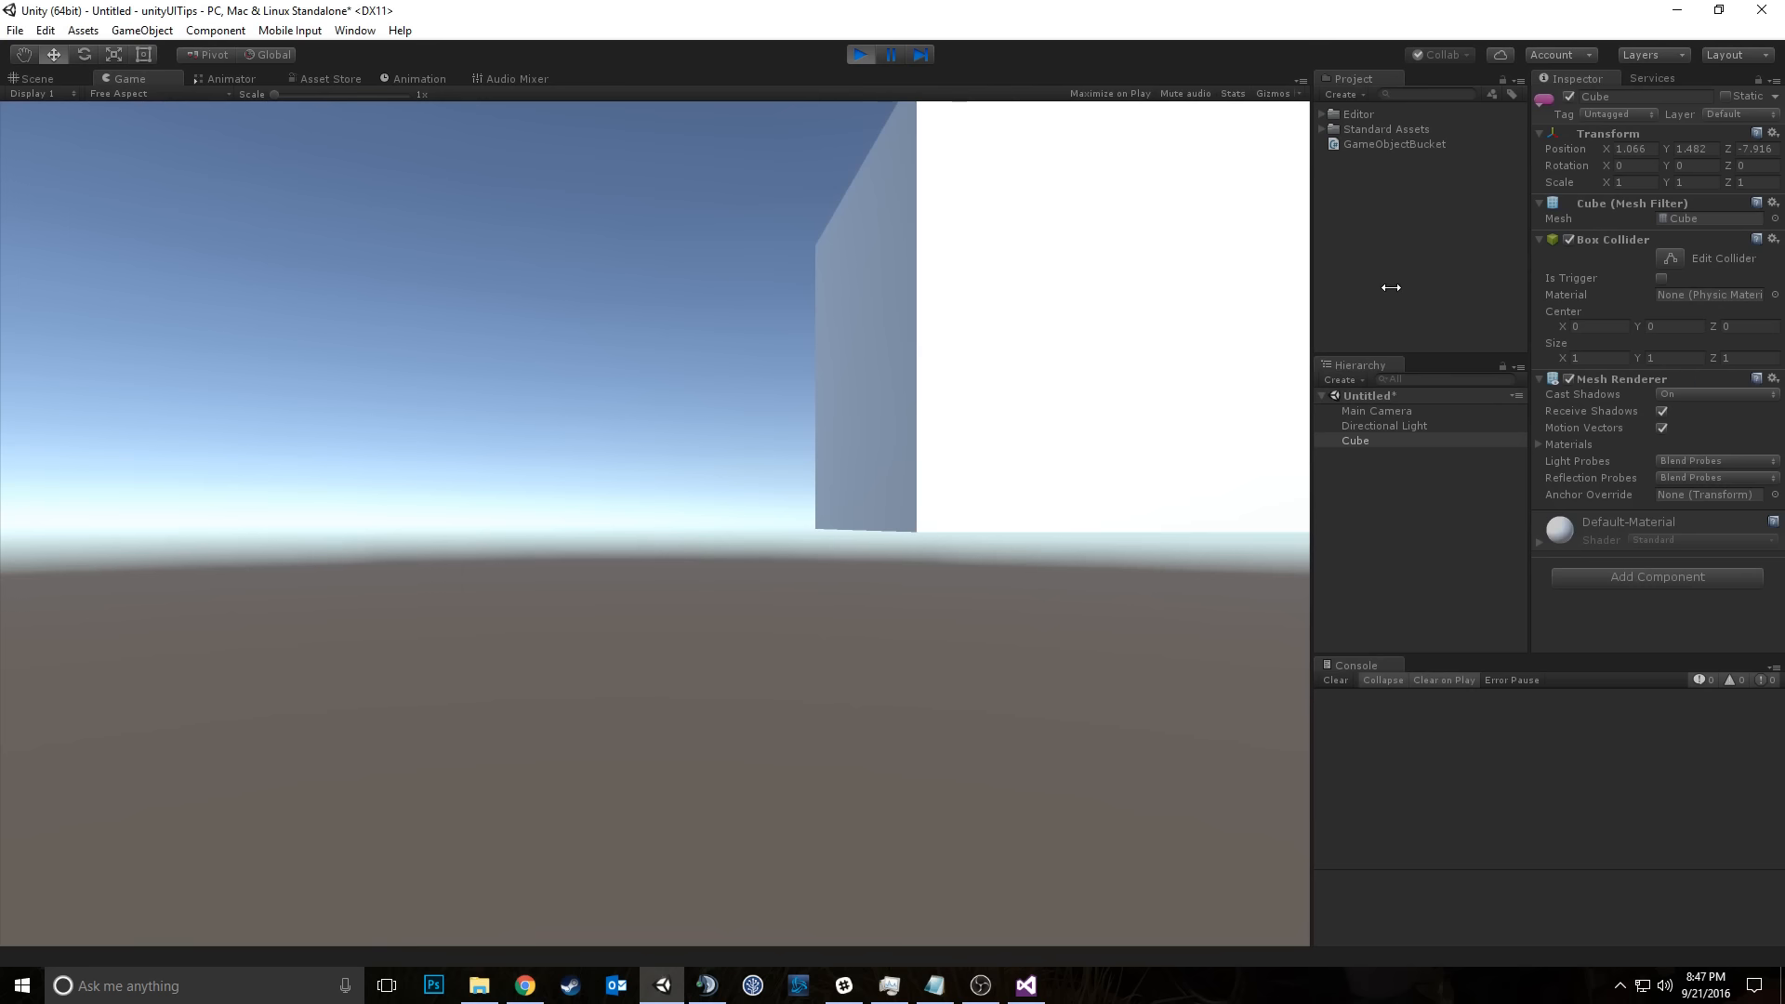
# Step: Preview the running game at the 16:9 aspect ratio and at the Standalone (1024x768) resolution
pyautogui.click(170, 95)
pyautogui.click(163, 192)
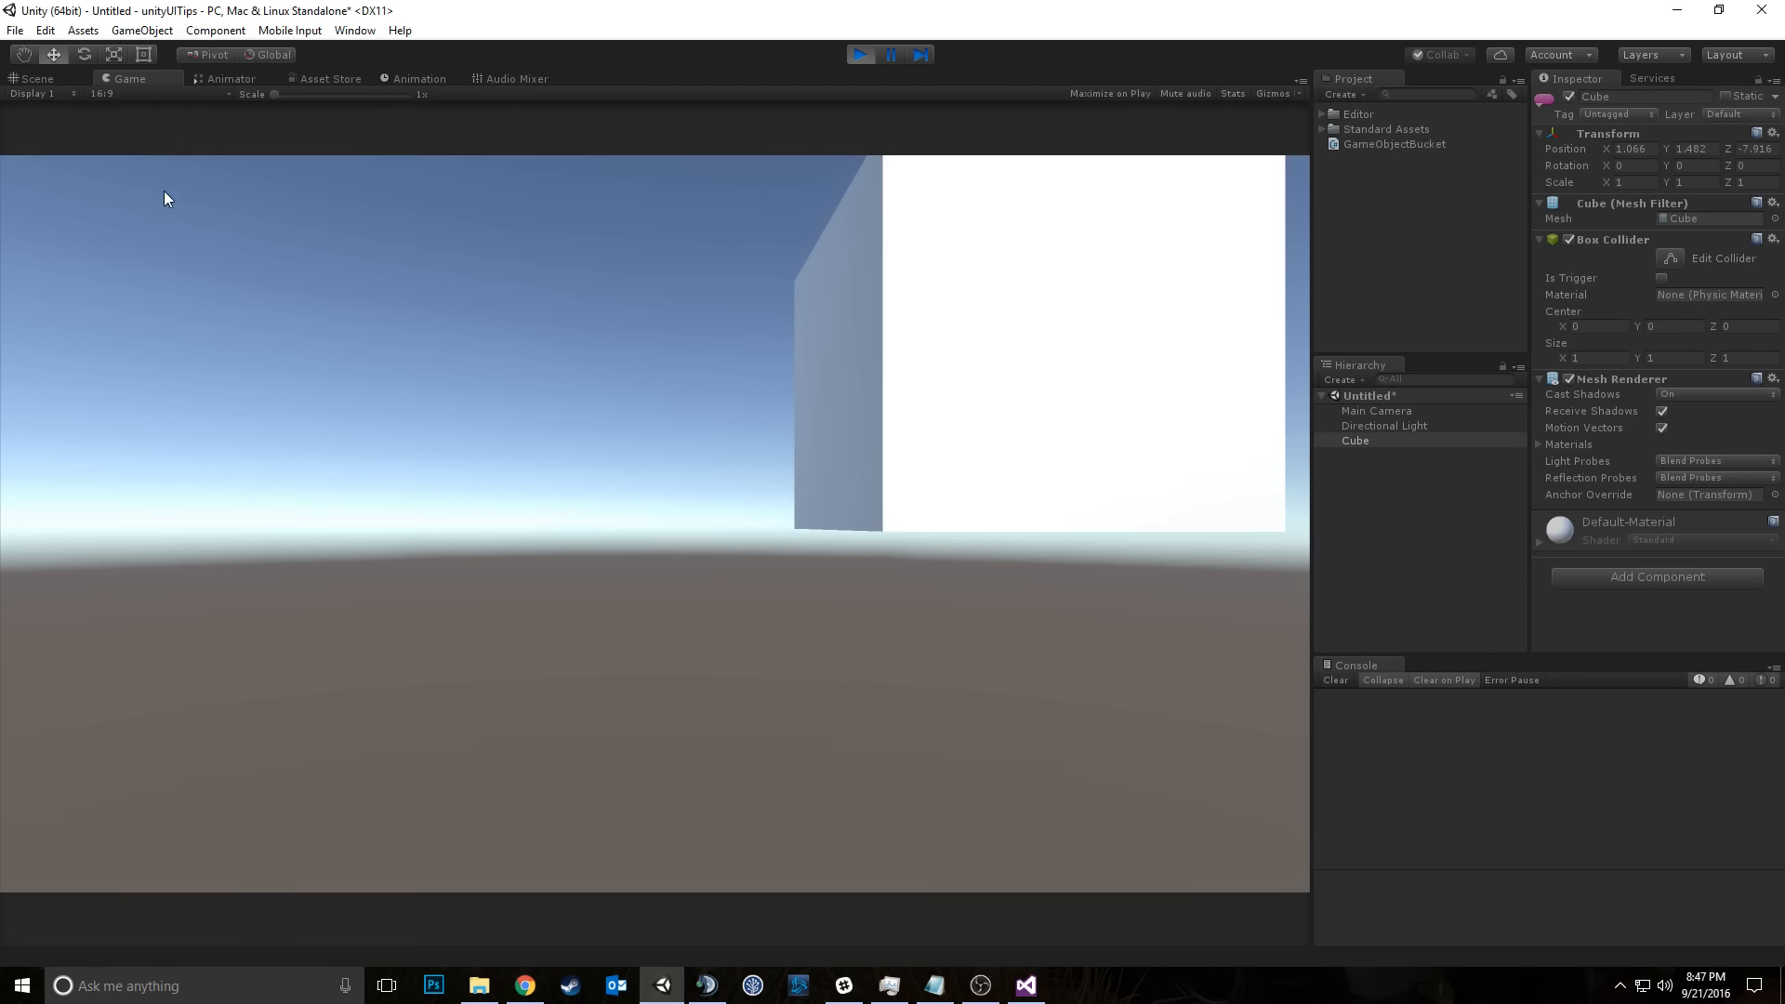
pyautogui.click(157, 94)
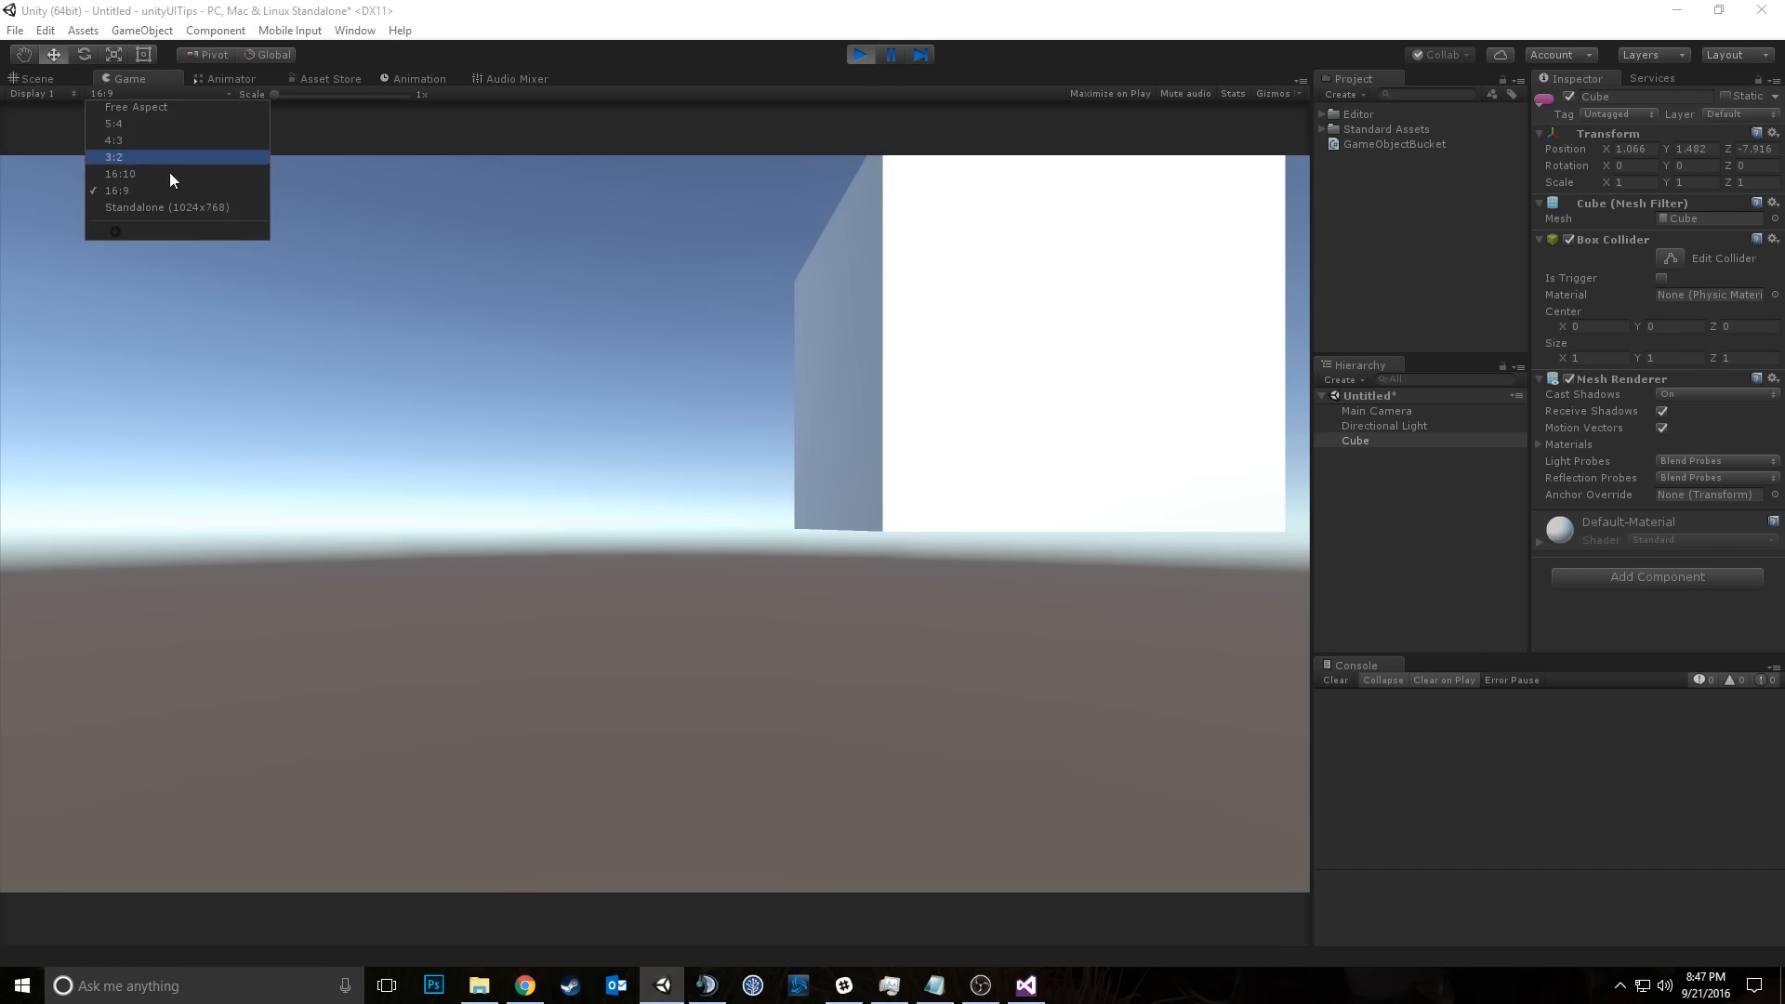
pyautogui.click(218, 209)
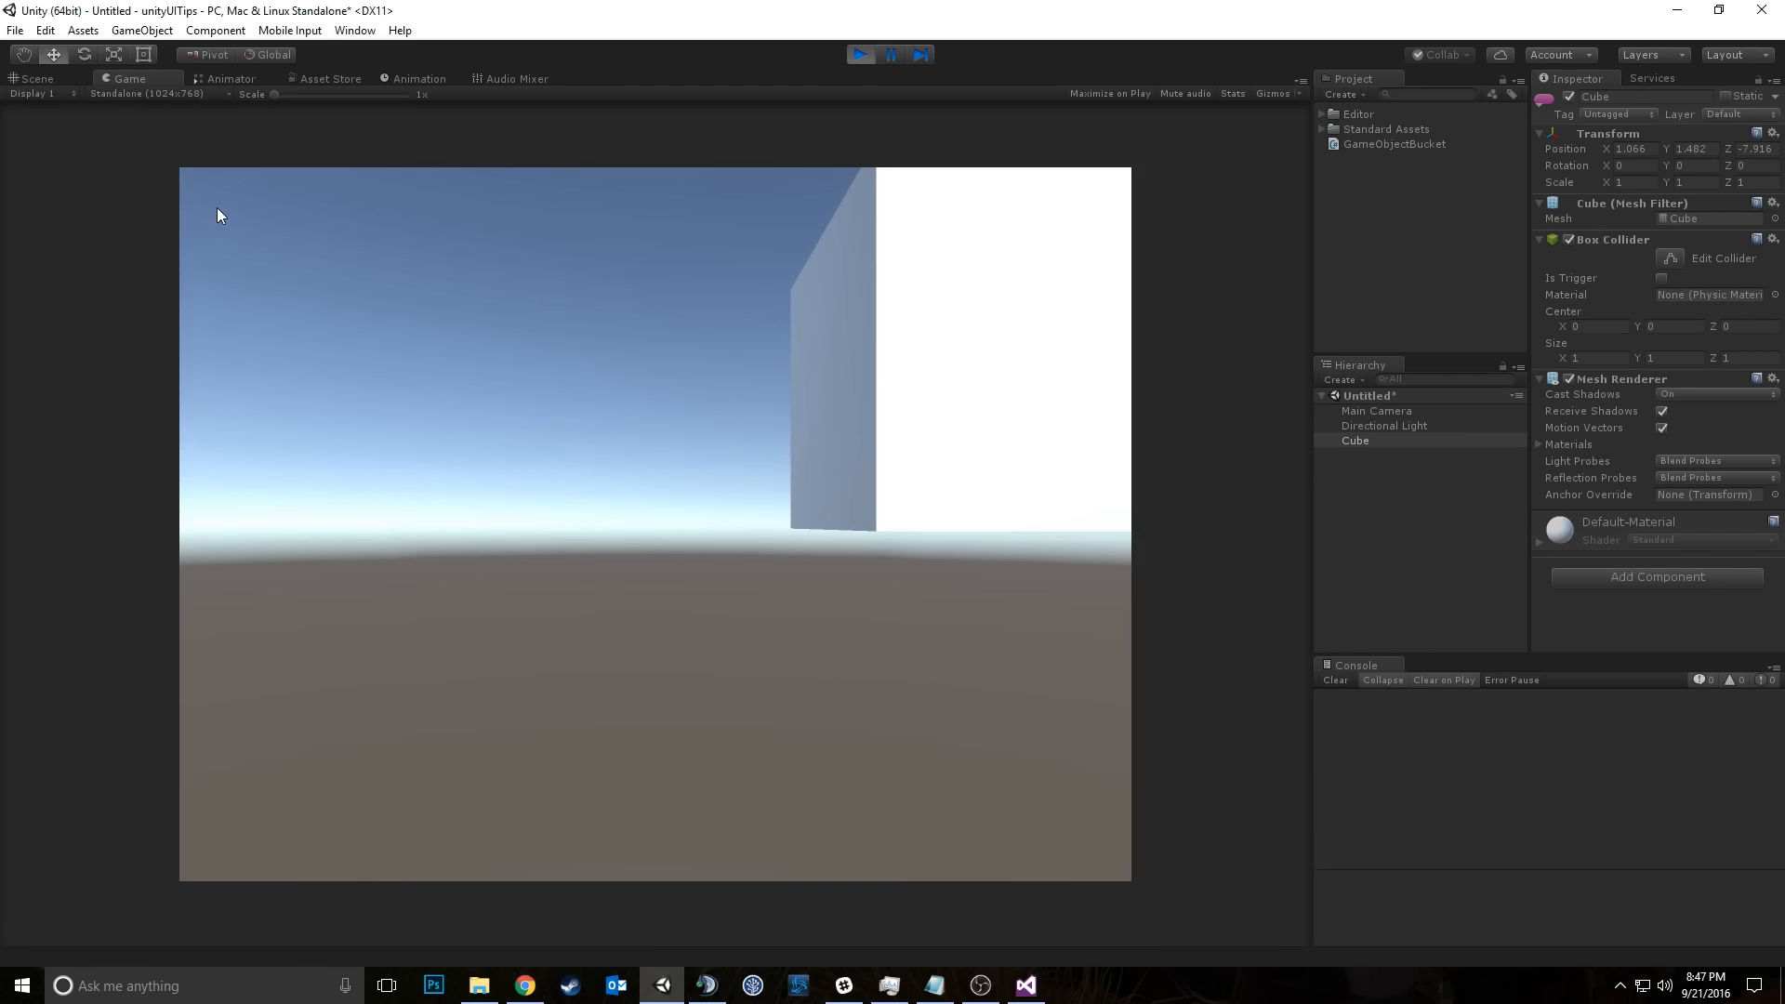
# Step: Add a custom Game view preset labelled Superwide, of type Aspect Ratio, with width 23 and height 9
pyautogui.click(115, 92)
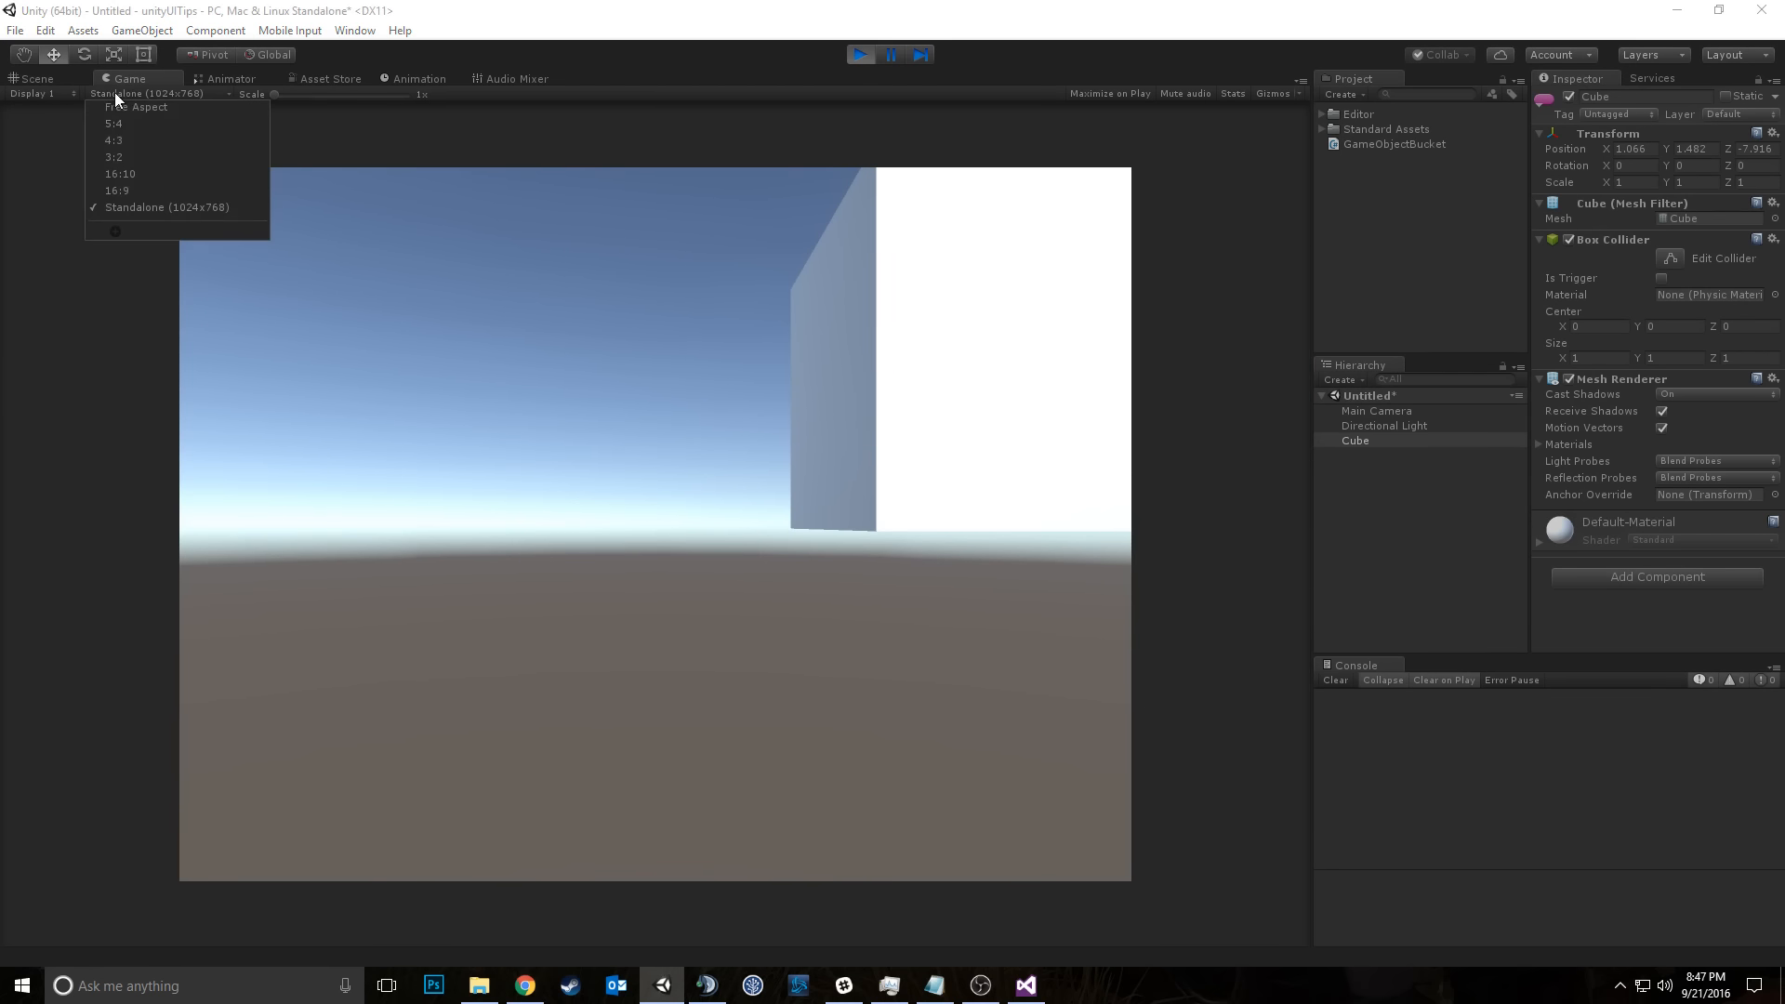
pyautogui.click(115, 233)
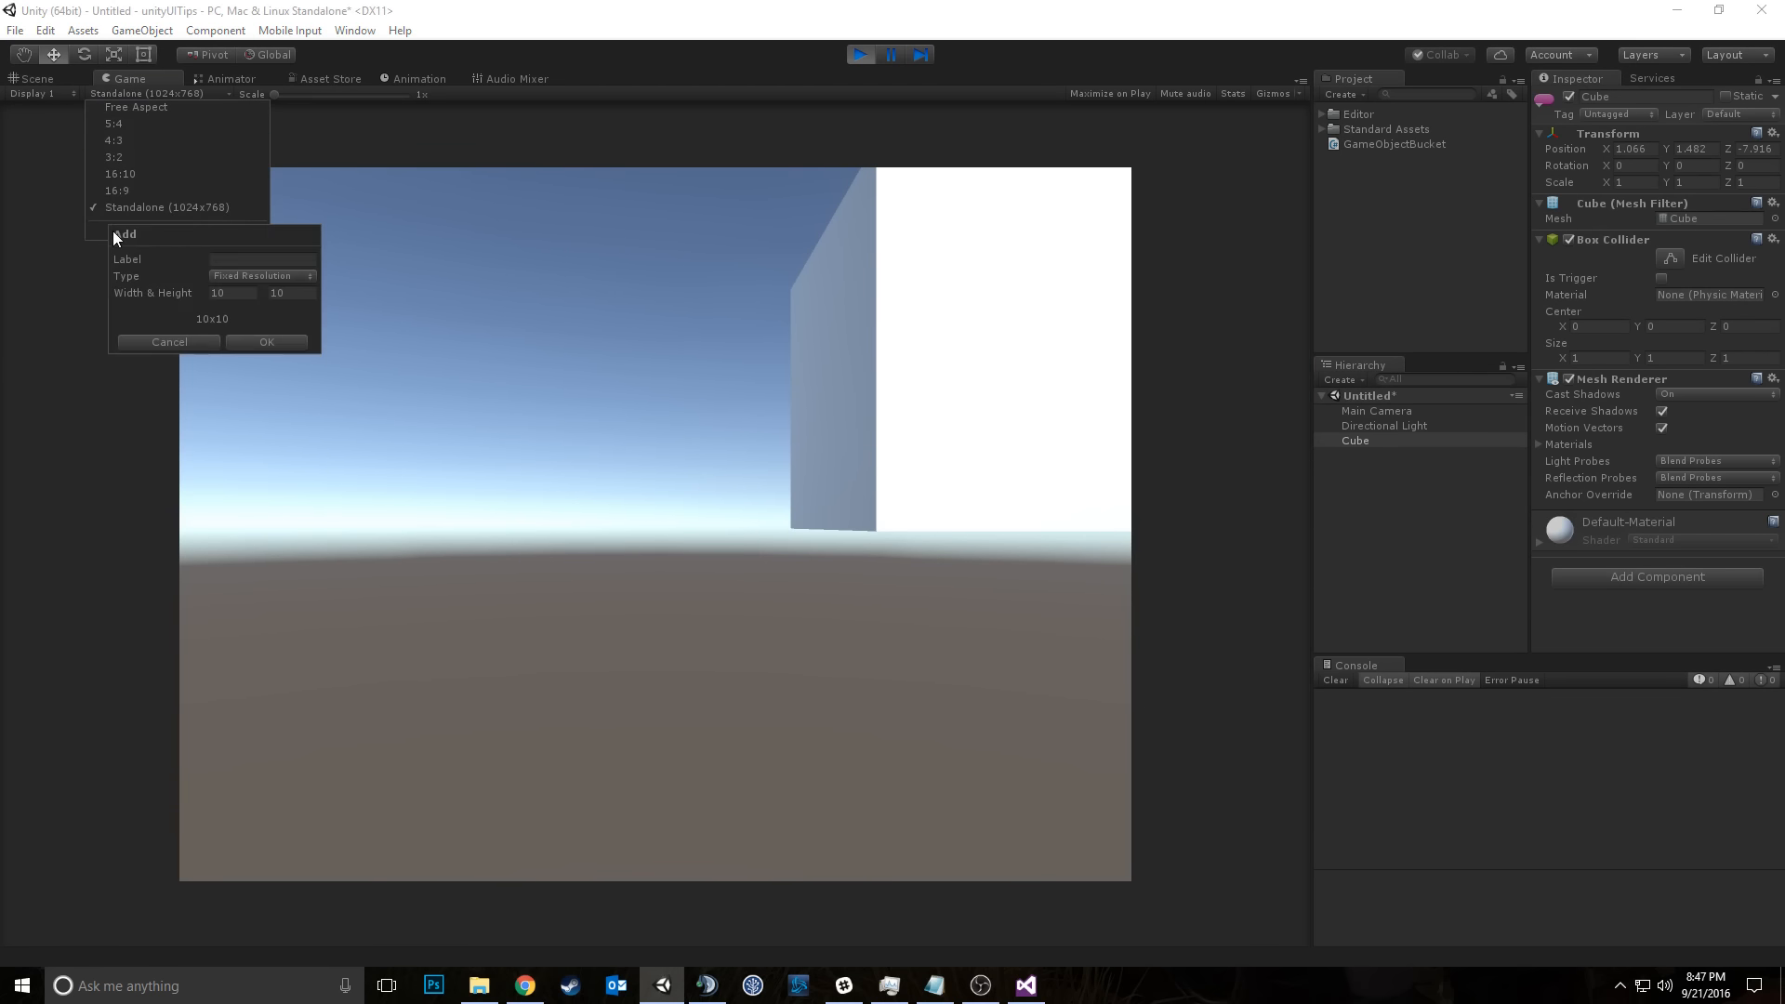
pyautogui.click(243, 279)
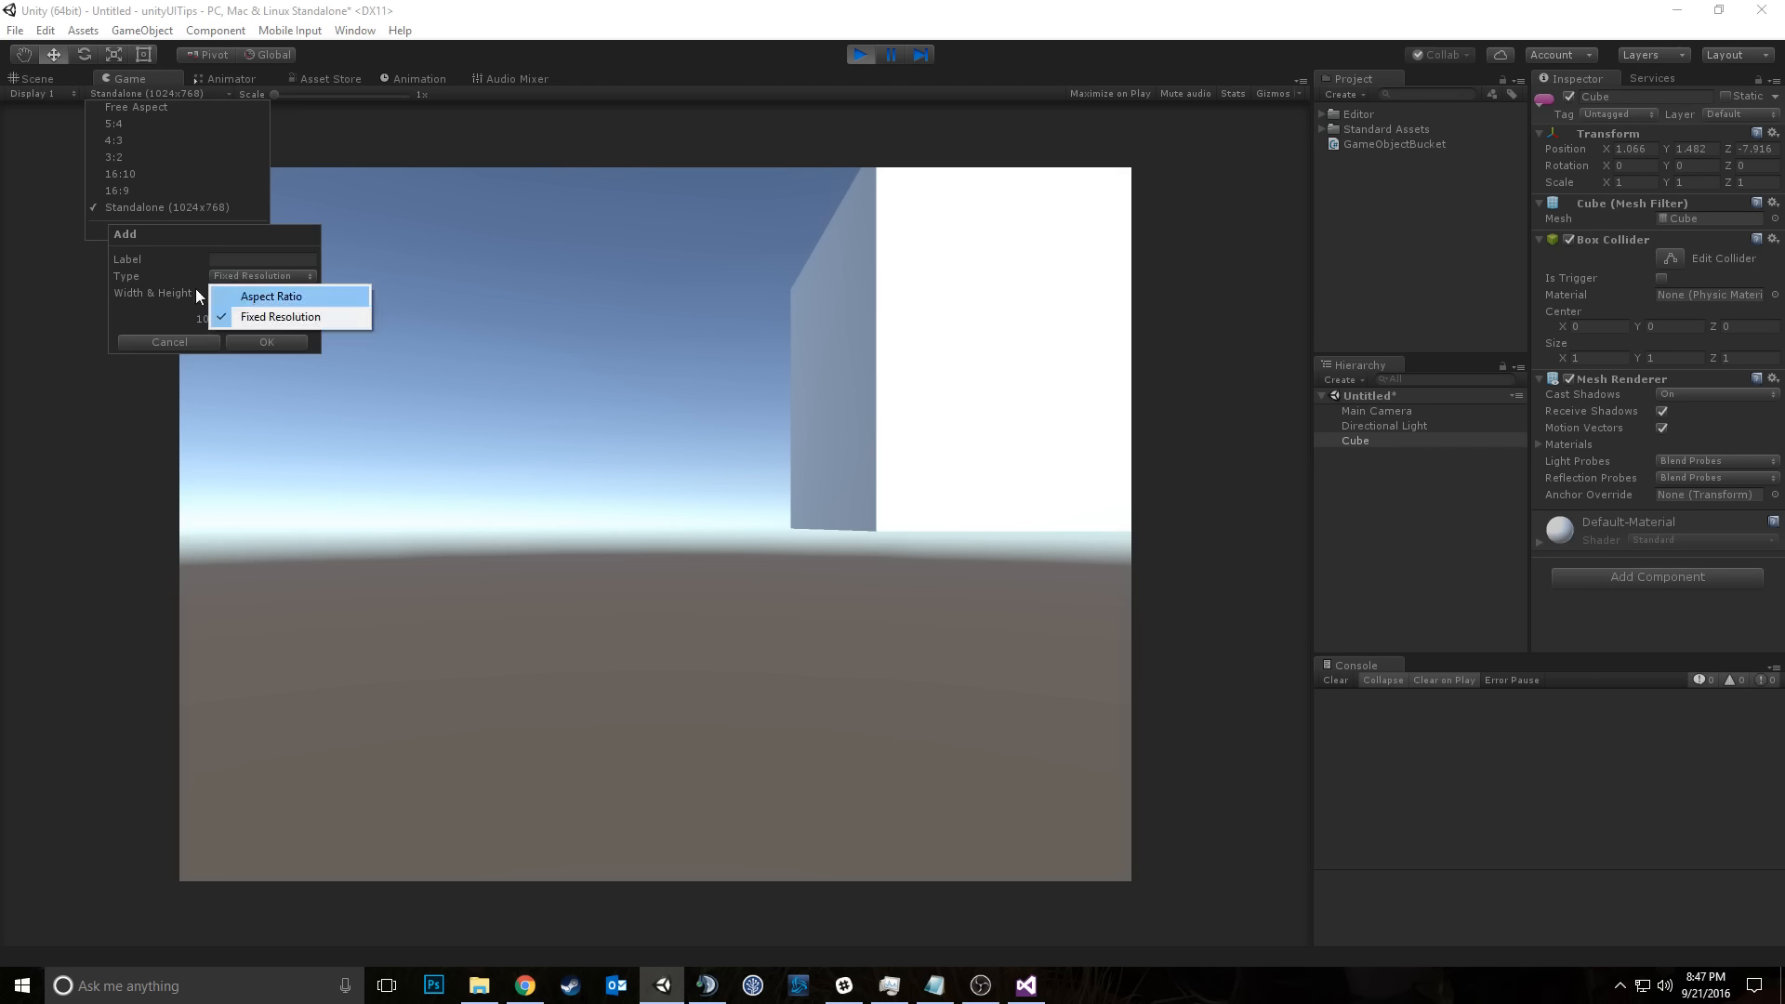
pyautogui.click(232, 295)
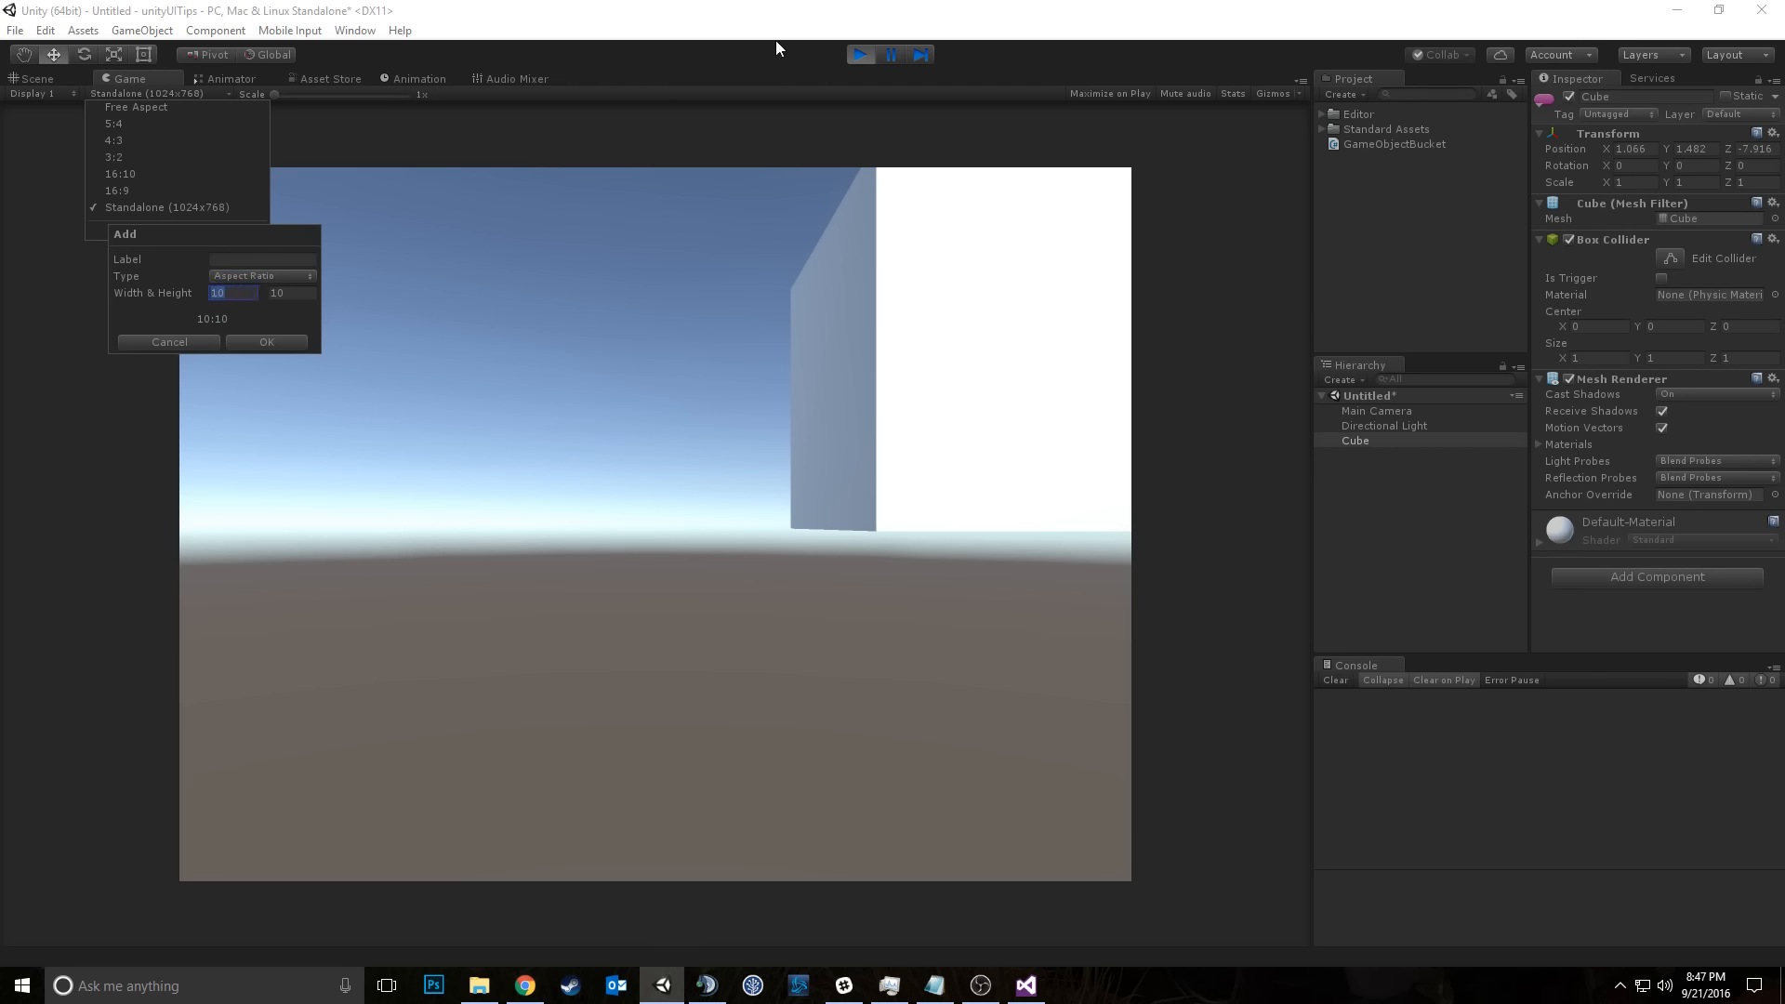
pyautogui.write('21')
pyautogui.press('BackSpace')
pyautogui.write('0')
pyautogui.press('BackSpace')
pyautogui.write('3')
pyautogui.press('Tab')
pyautogui.write('9')
pyautogui.click(244, 259)
pyautogui.write('Superwide')
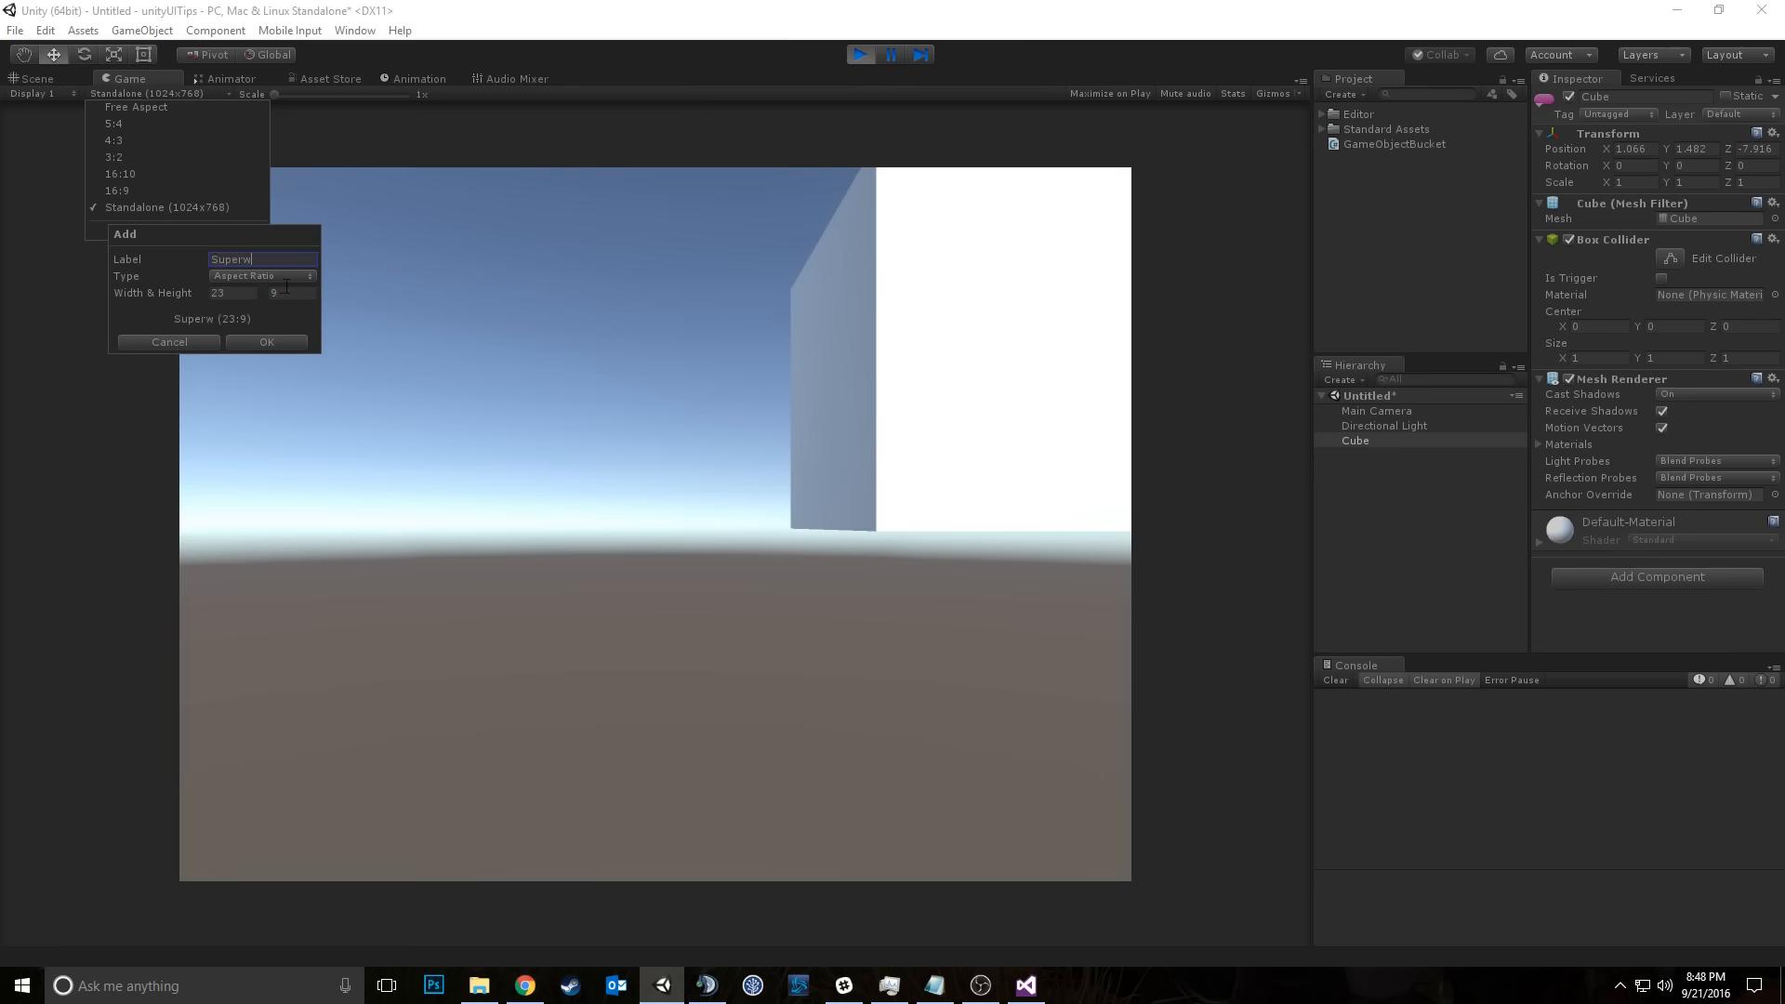
pyautogui.click(247, 343)
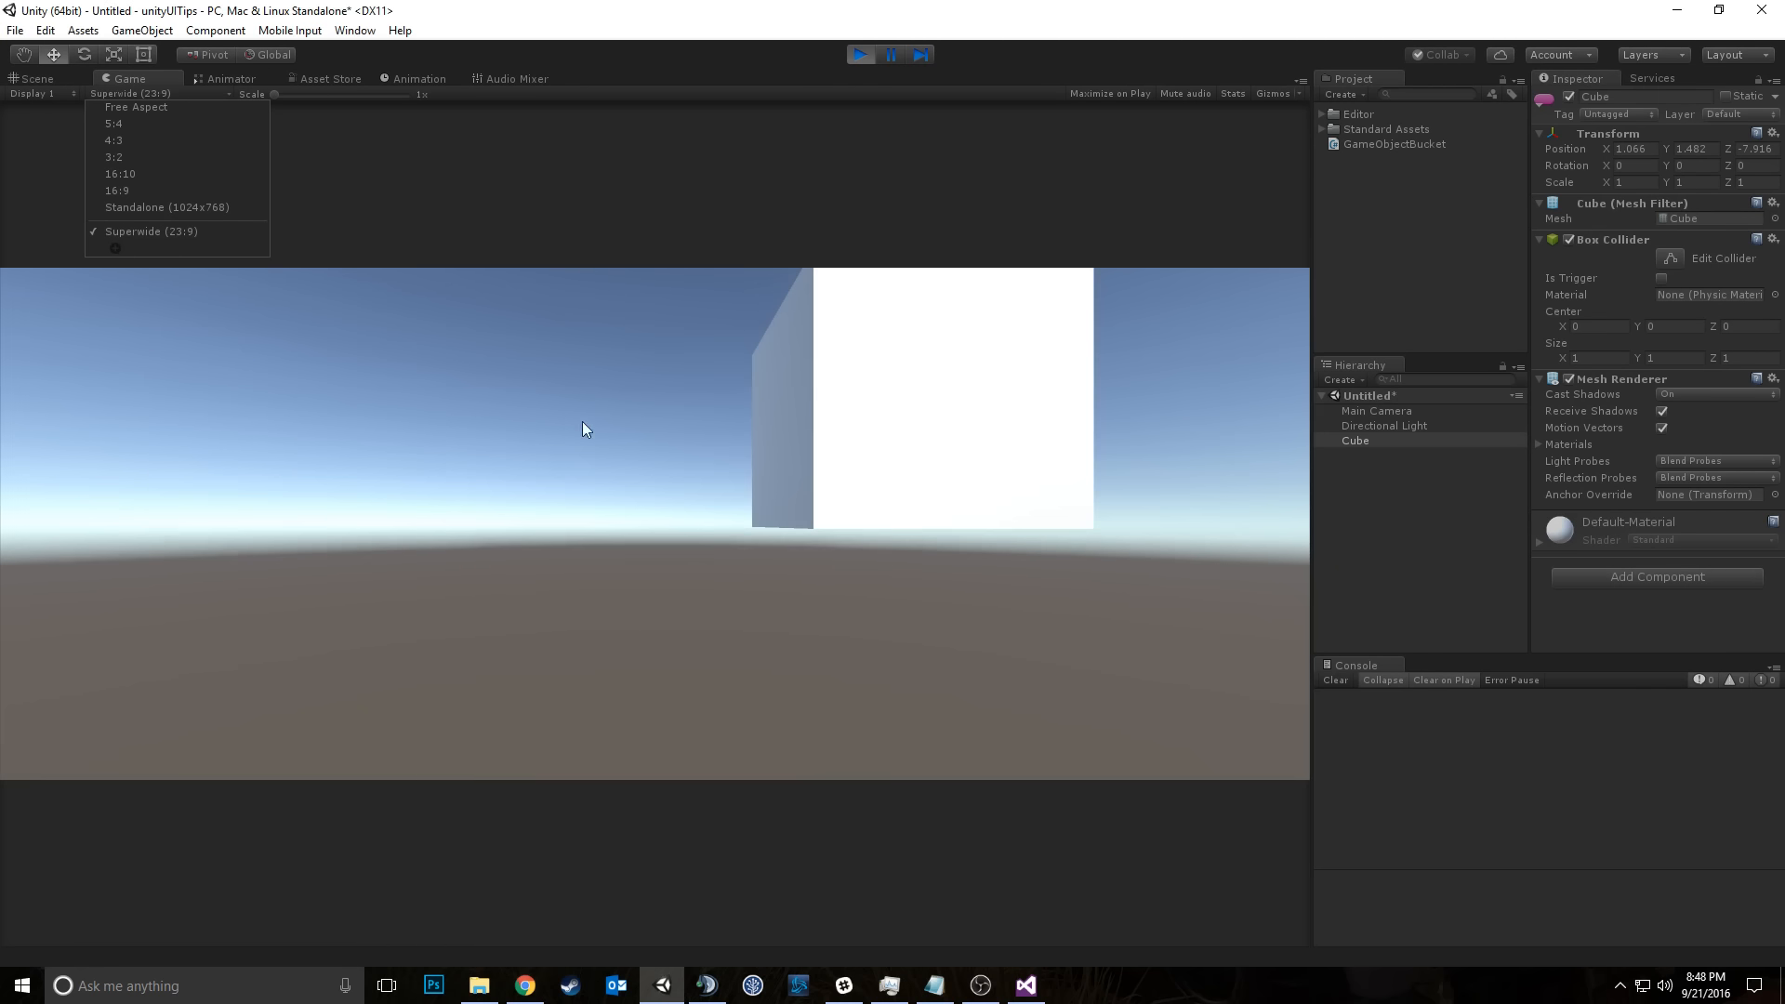
pyautogui.click(516, 152)
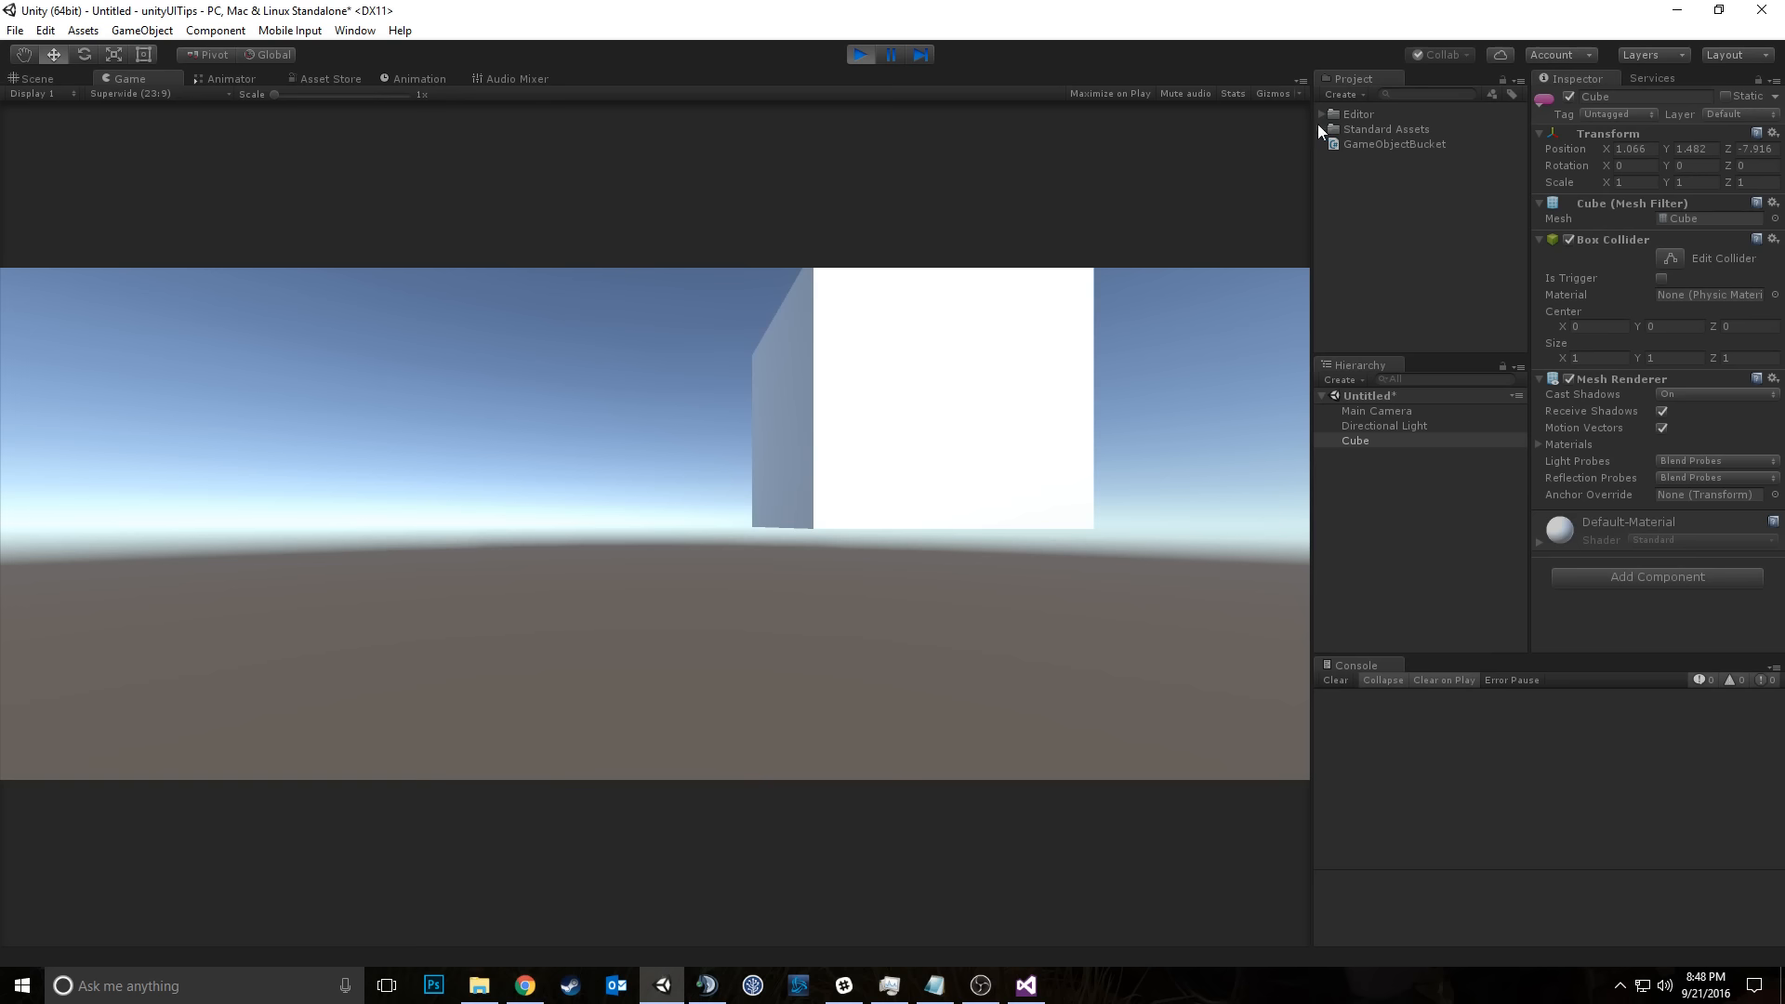
# Step: Set the Game view to the 16:9 aspect ratio and stop the running game
pyautogui.moveTo(1313, 122); pyautogui.dragTo(1313, 316)
pyautogui.click(154, 93)
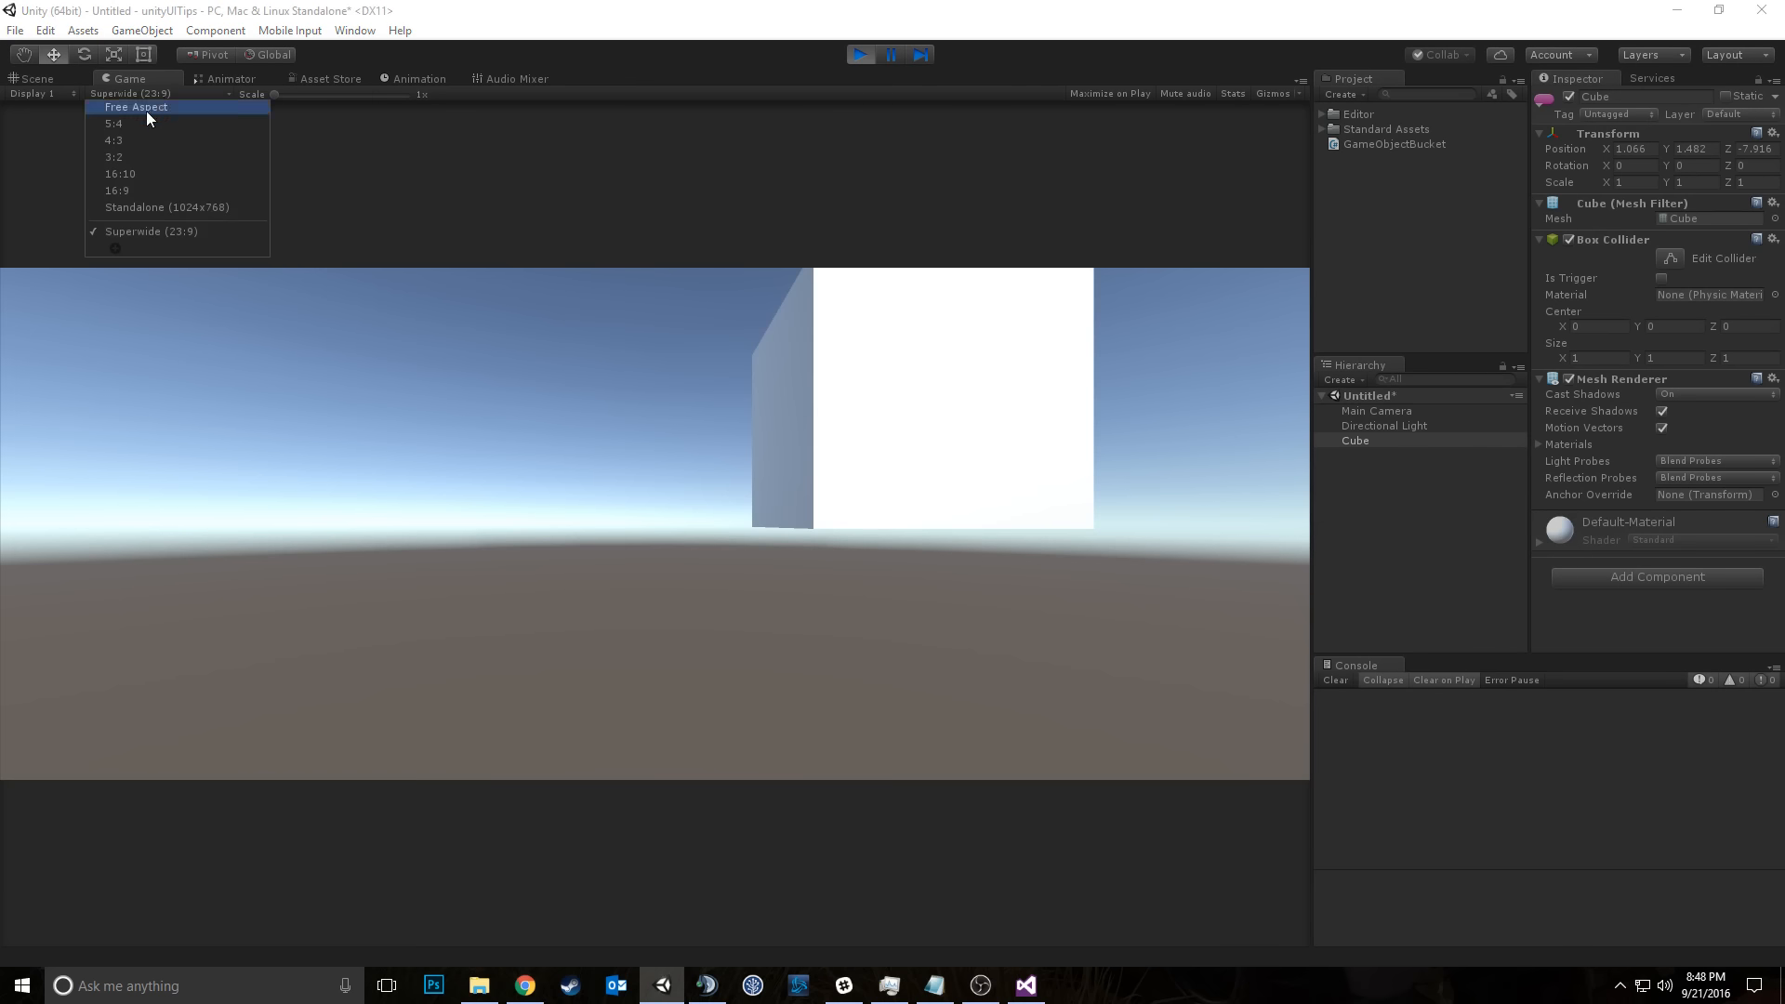
pyautogui.click(157, 191)
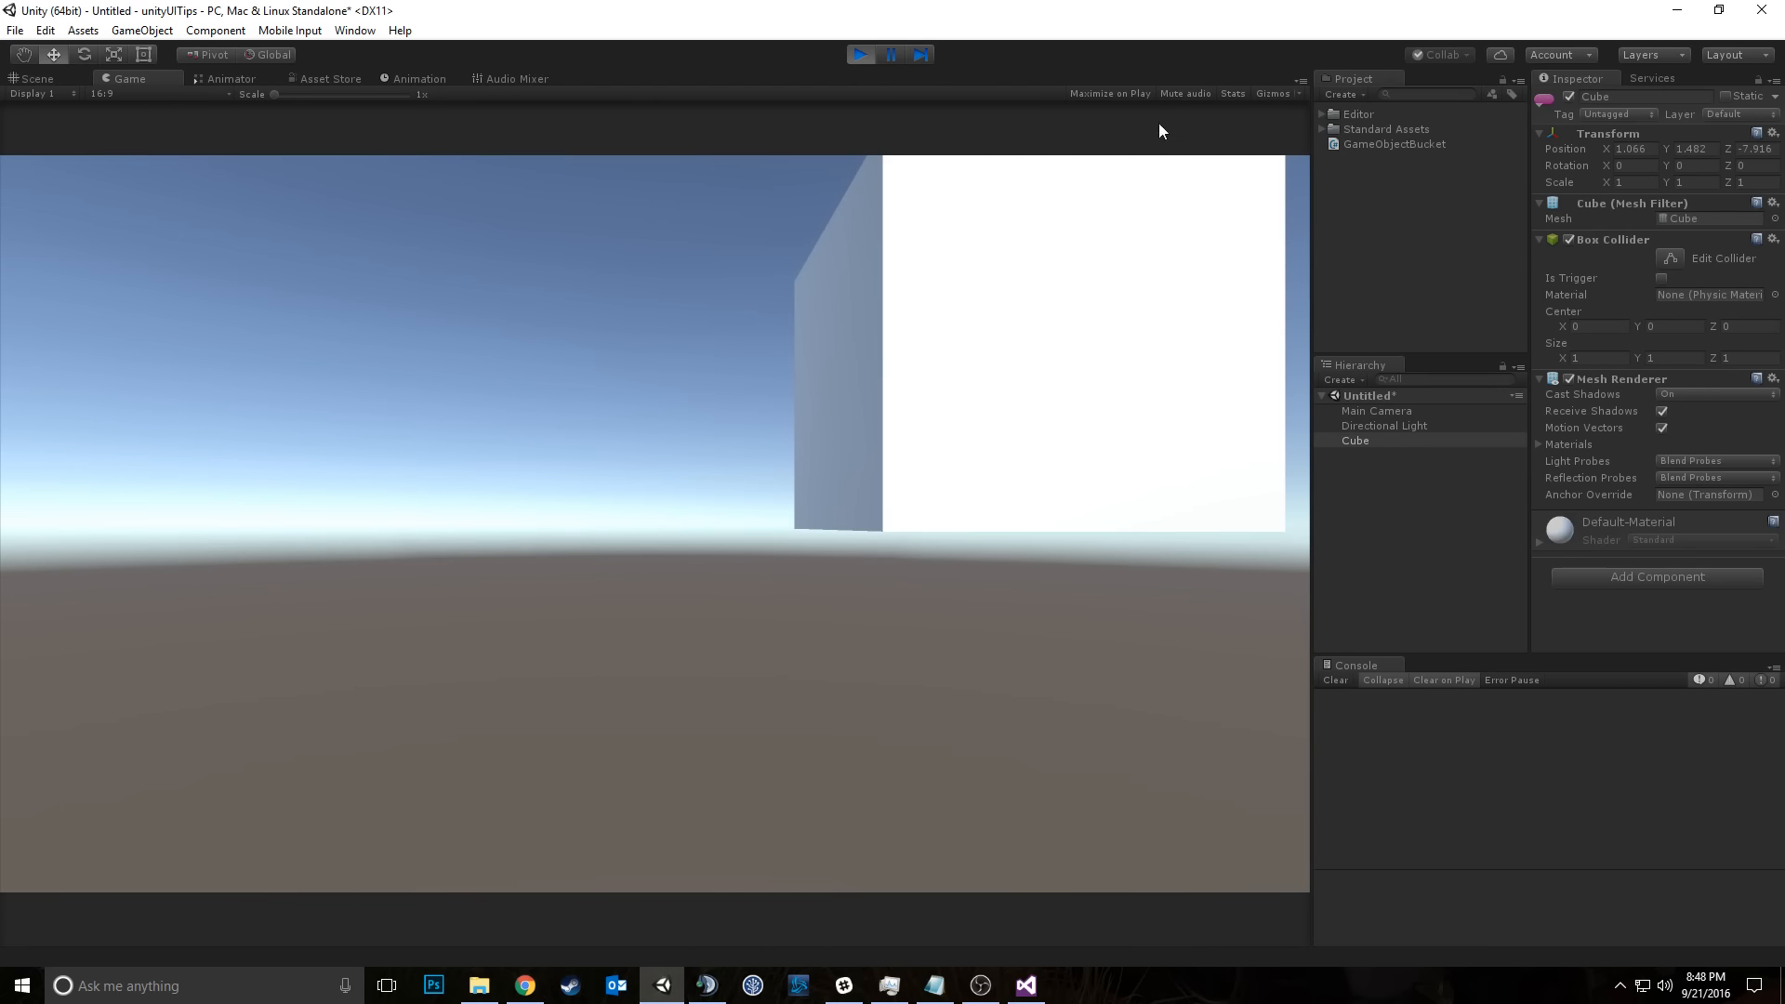
pyautogui.click(861, 56)
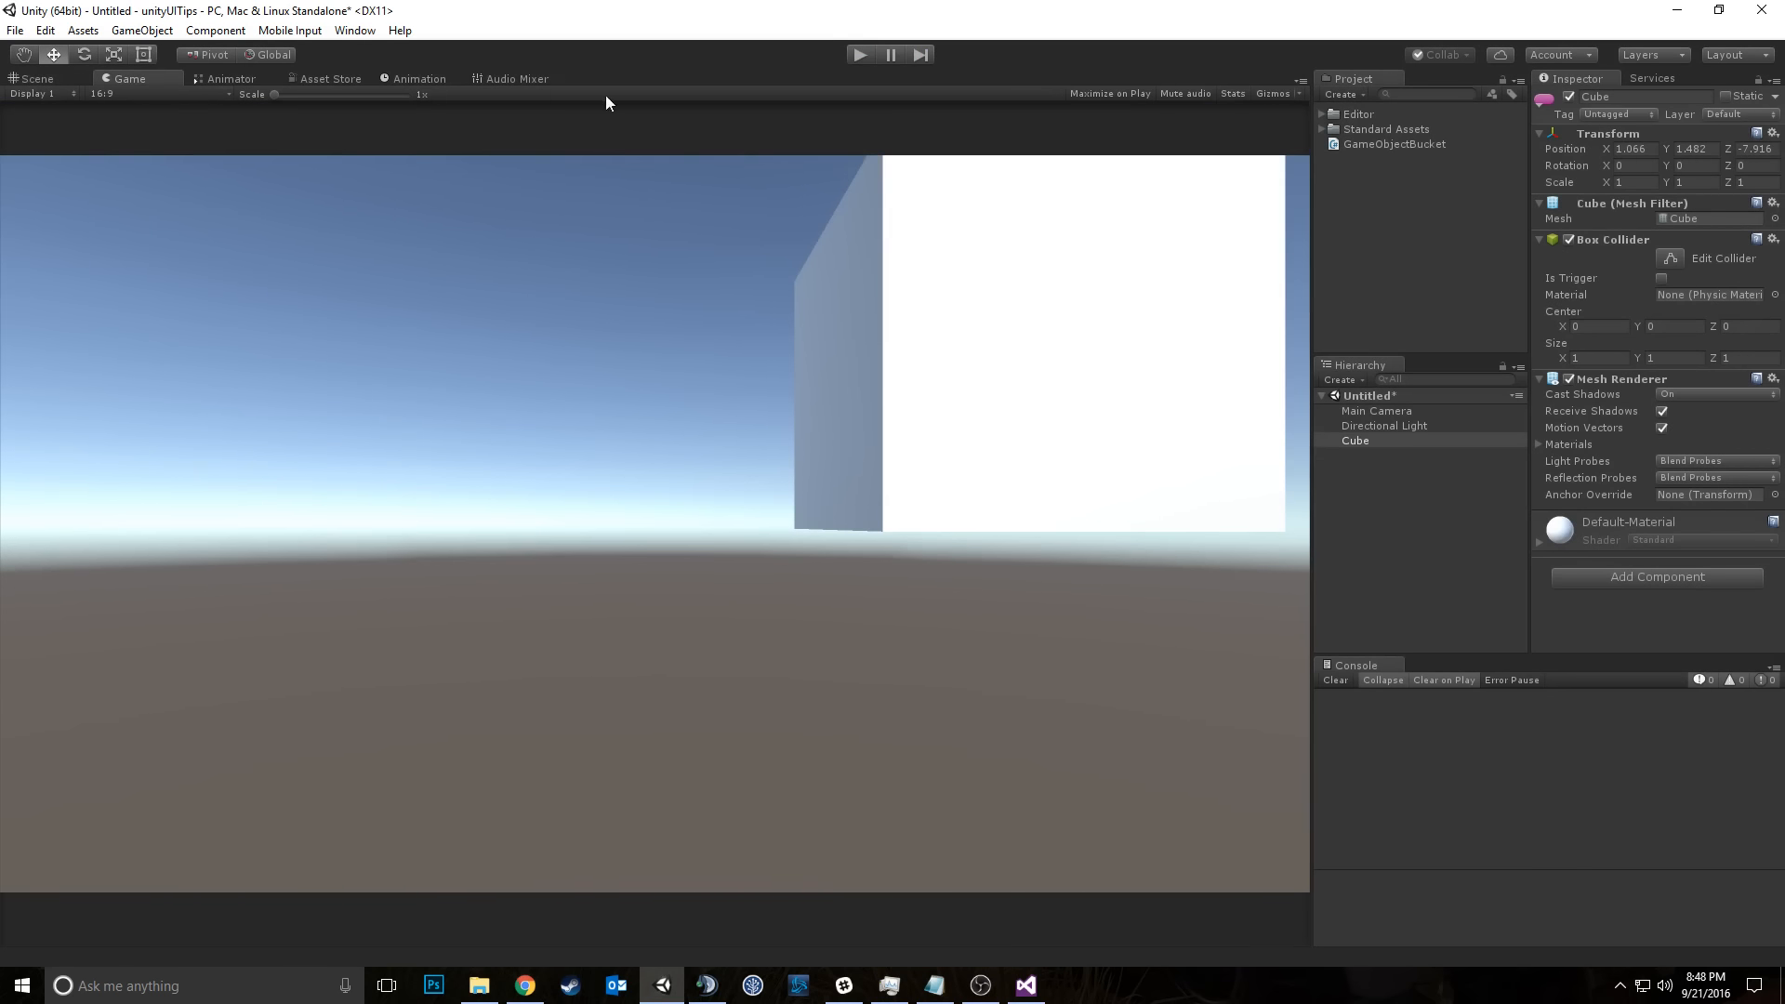
# Step: Enable Maximize on Play for the Game view, and run and stop the game to preview it maximized
pyautogui.click(1132, 95)
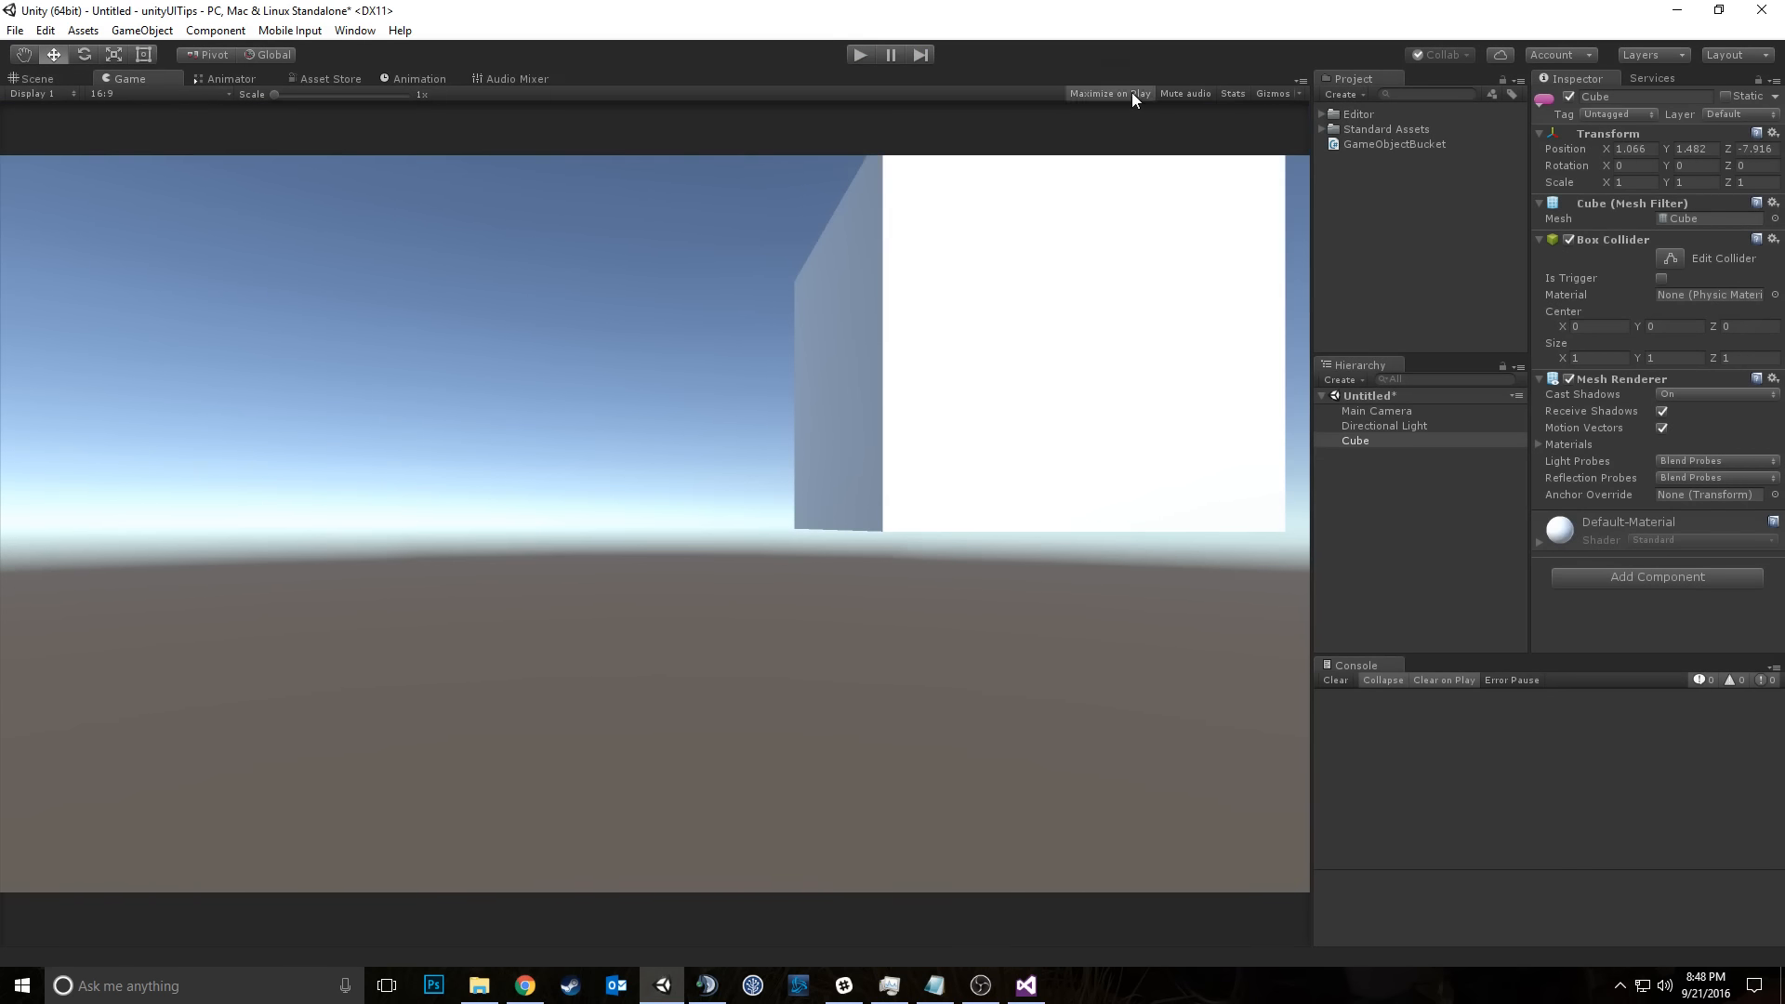
pyautogui.click(853, 55)
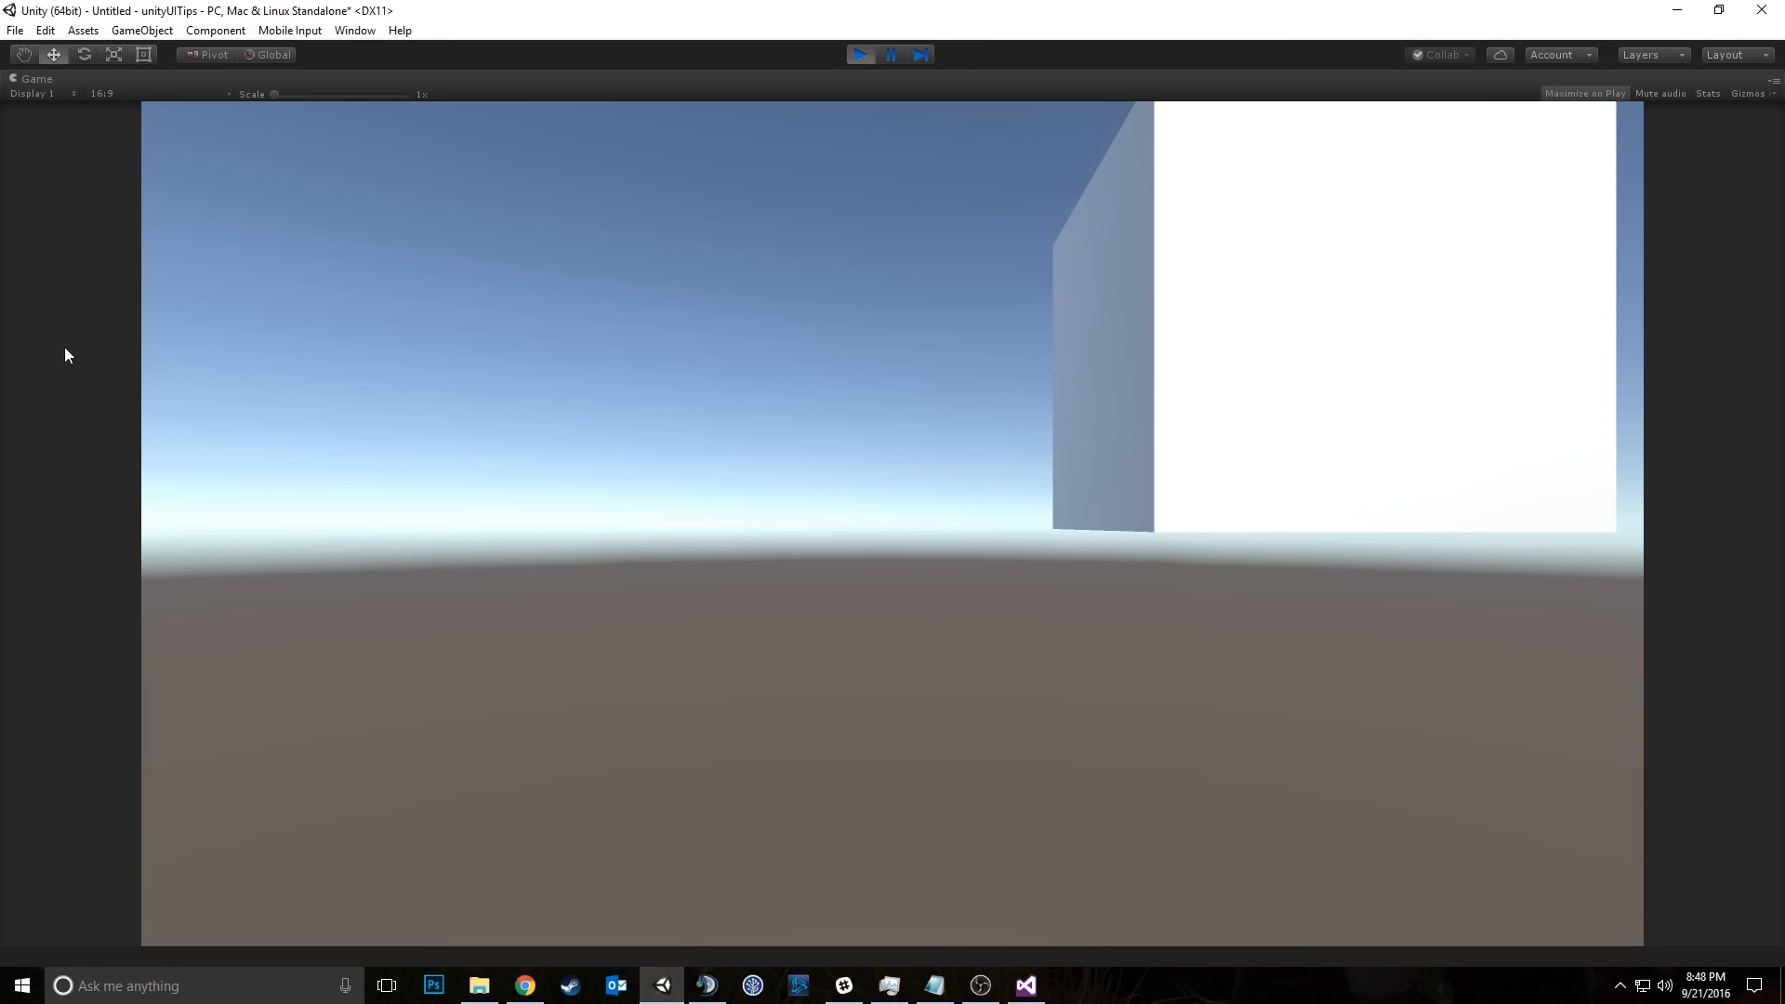
pyautogui.click(859, 56)
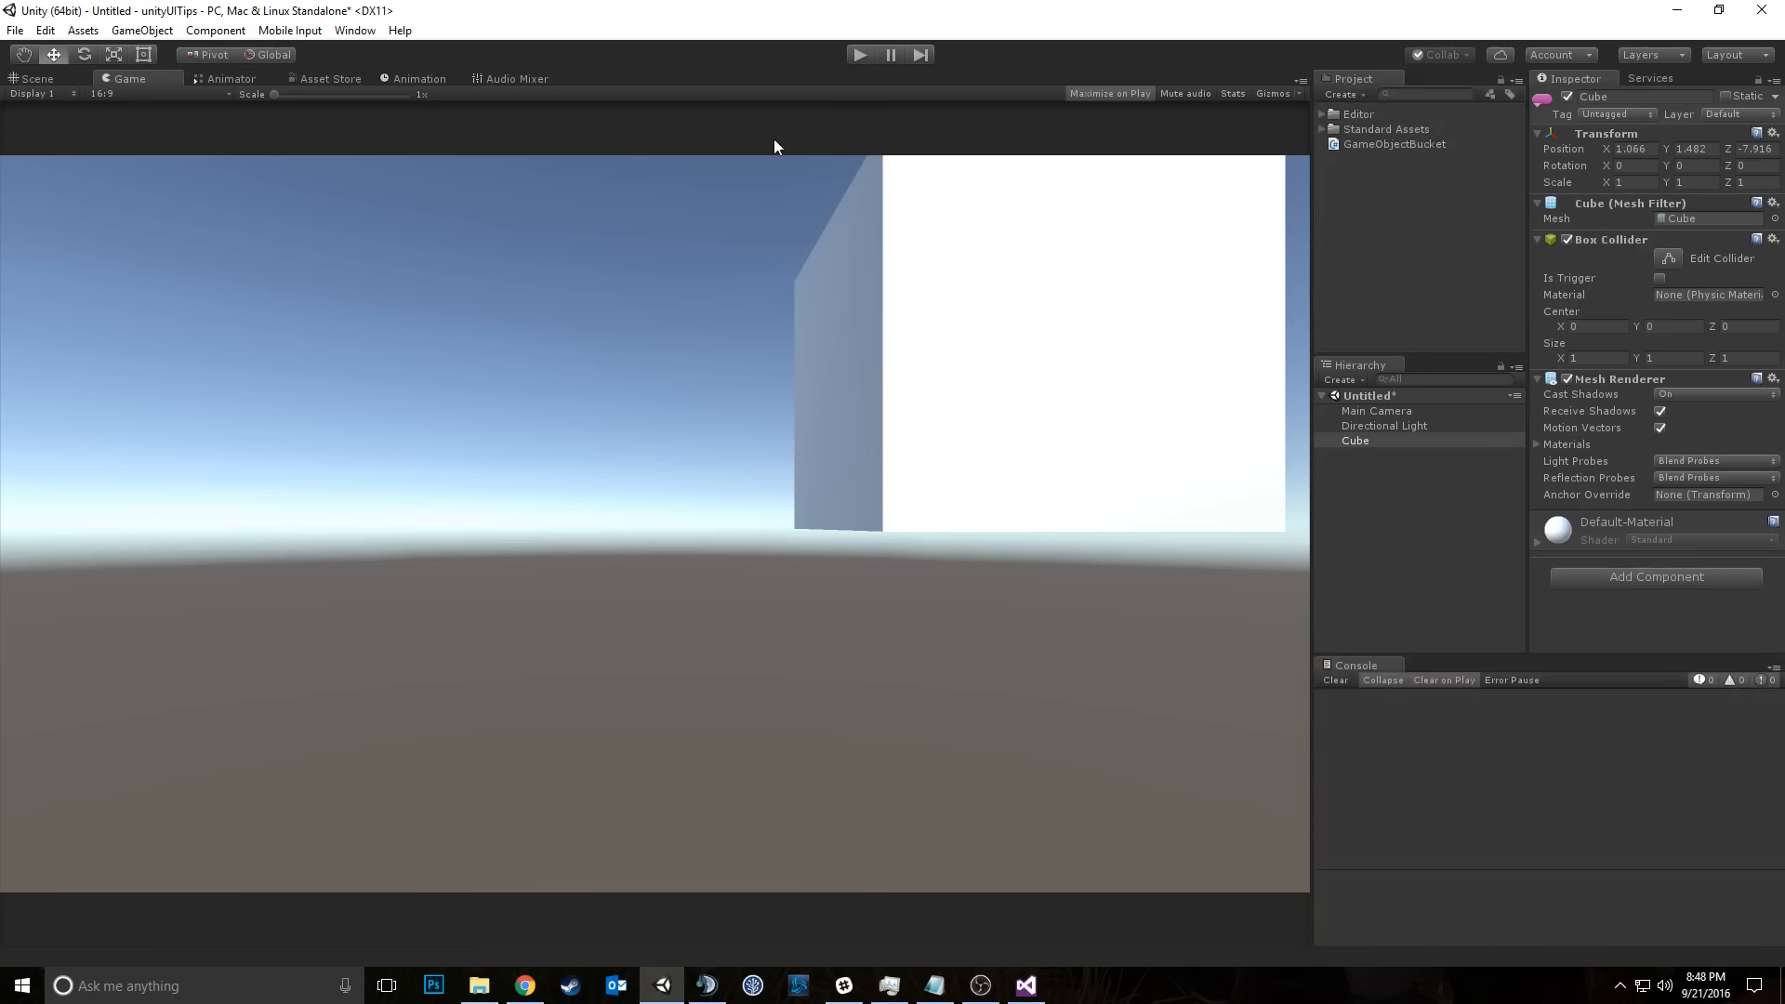
# Step: Maximize and restore several editor panels in turn, including the Project and Console panels
pyautogui.hotkey('shift', 'space')
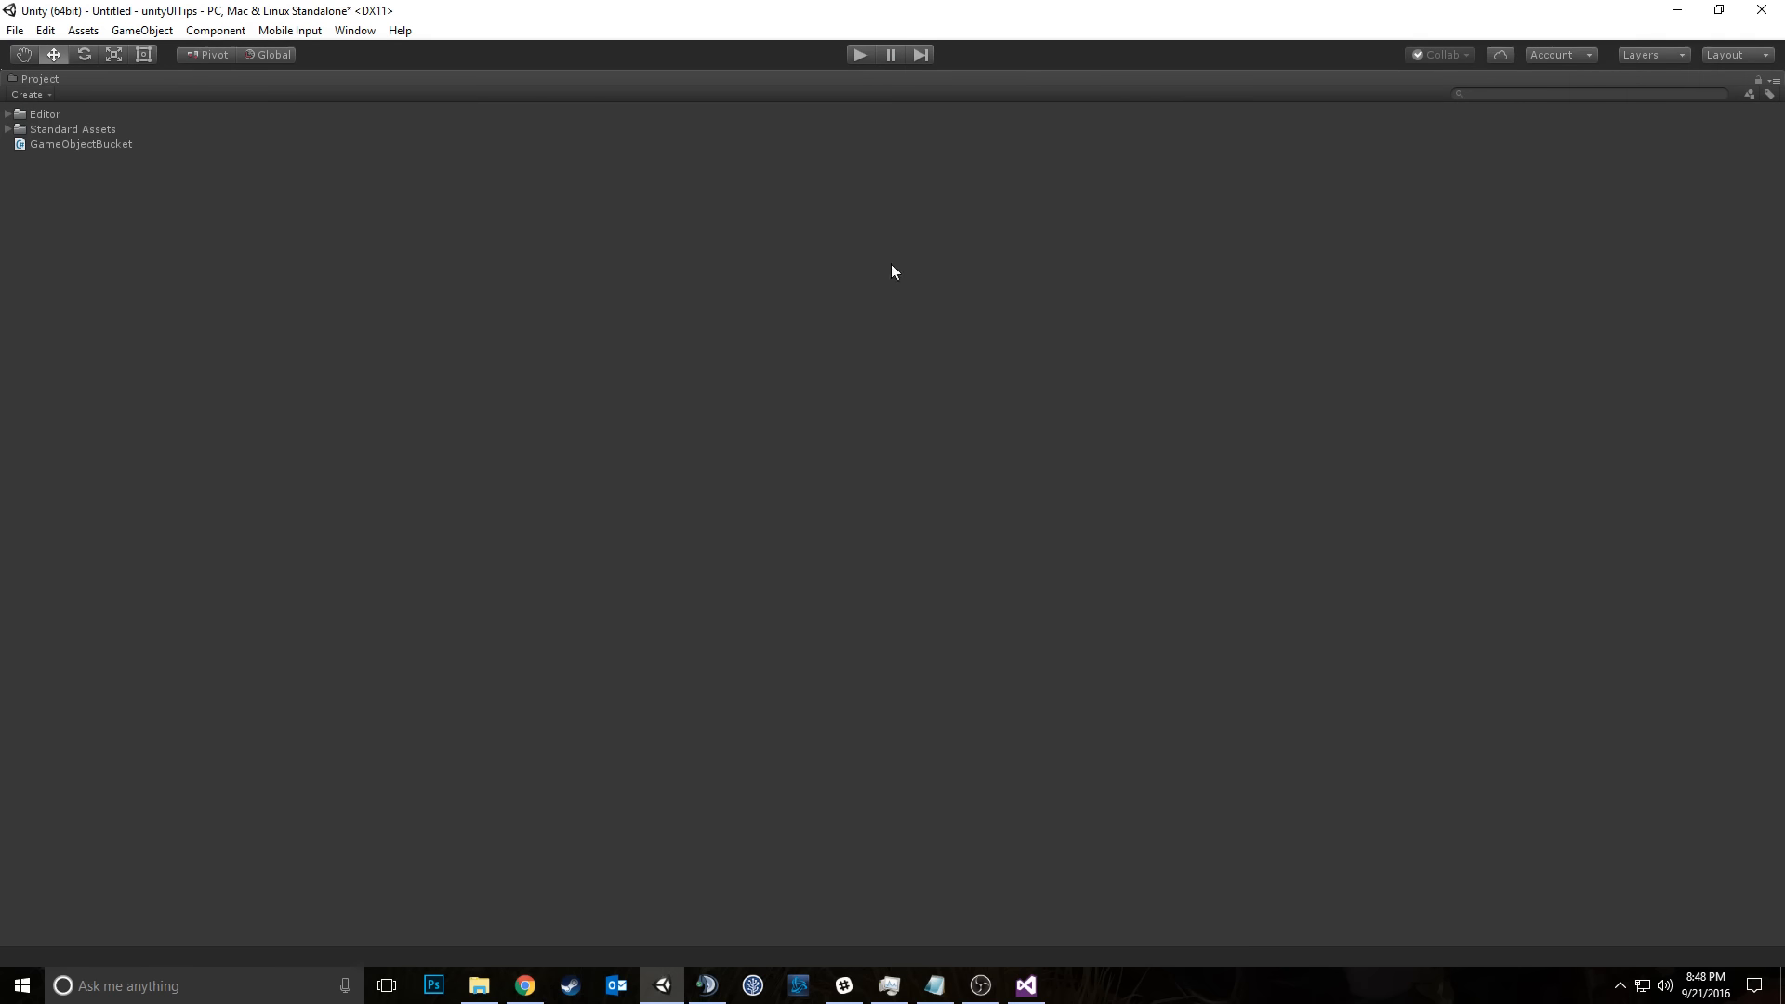
pyautogui.hotkey('shift', 'space')
pyautogui.hotkey('shift', 'space')
pyautogui.hotkey('shift', 'space')
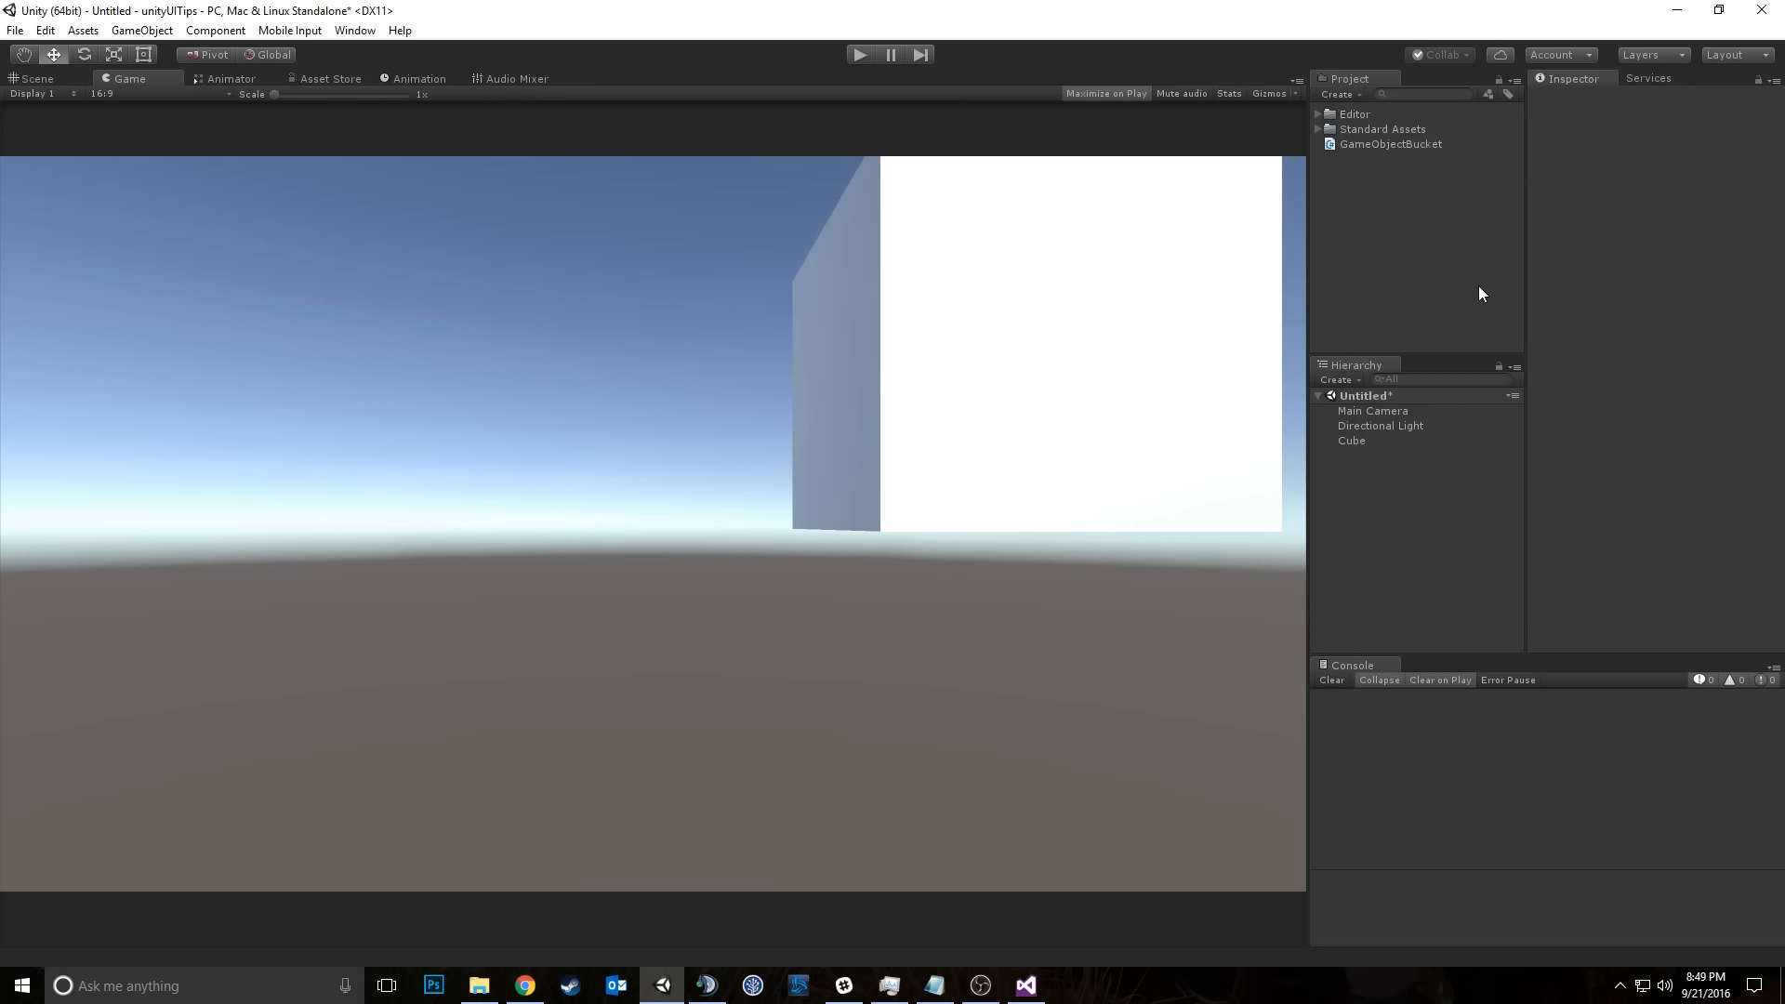
pyautogui.hotkey('shift', 'space')
pyautogui.hotkey('shift', 'space')
pyautogui.hotkey('shift', 'space')
pyautogui.hotkey('shift', 'space')
pyautogui.hotkey('shift', 'space')
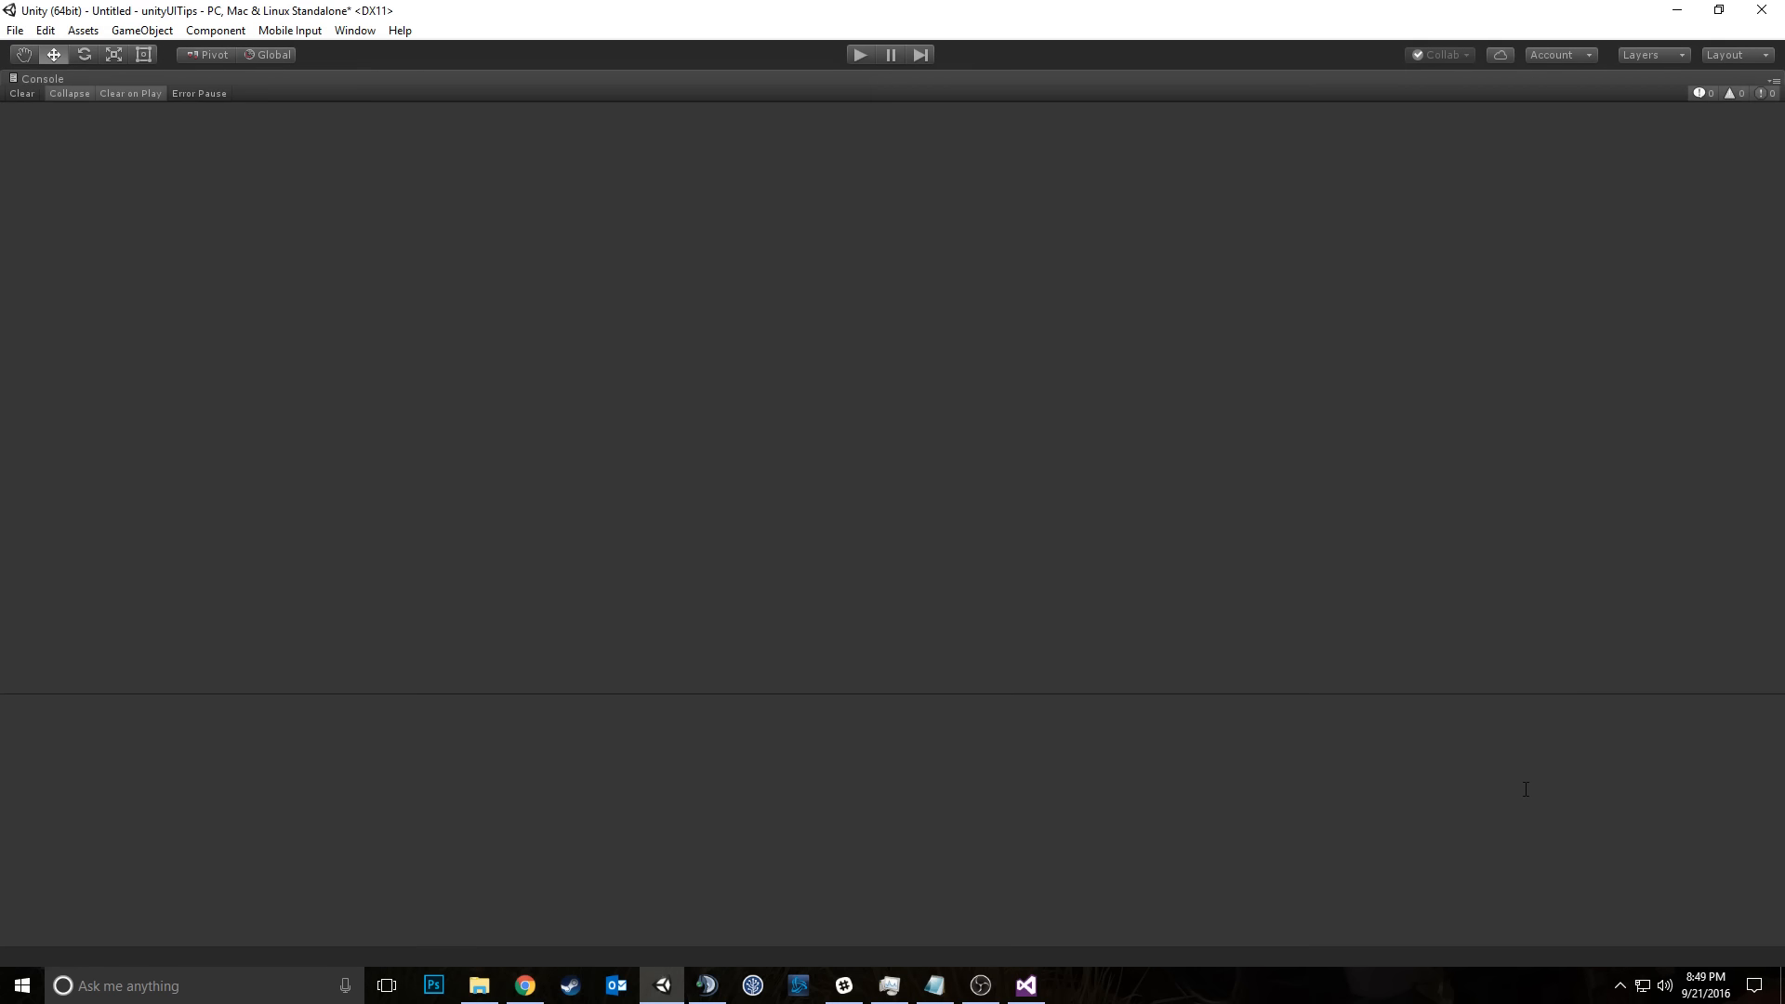
pyautogui.hotkey('shift', 'space')
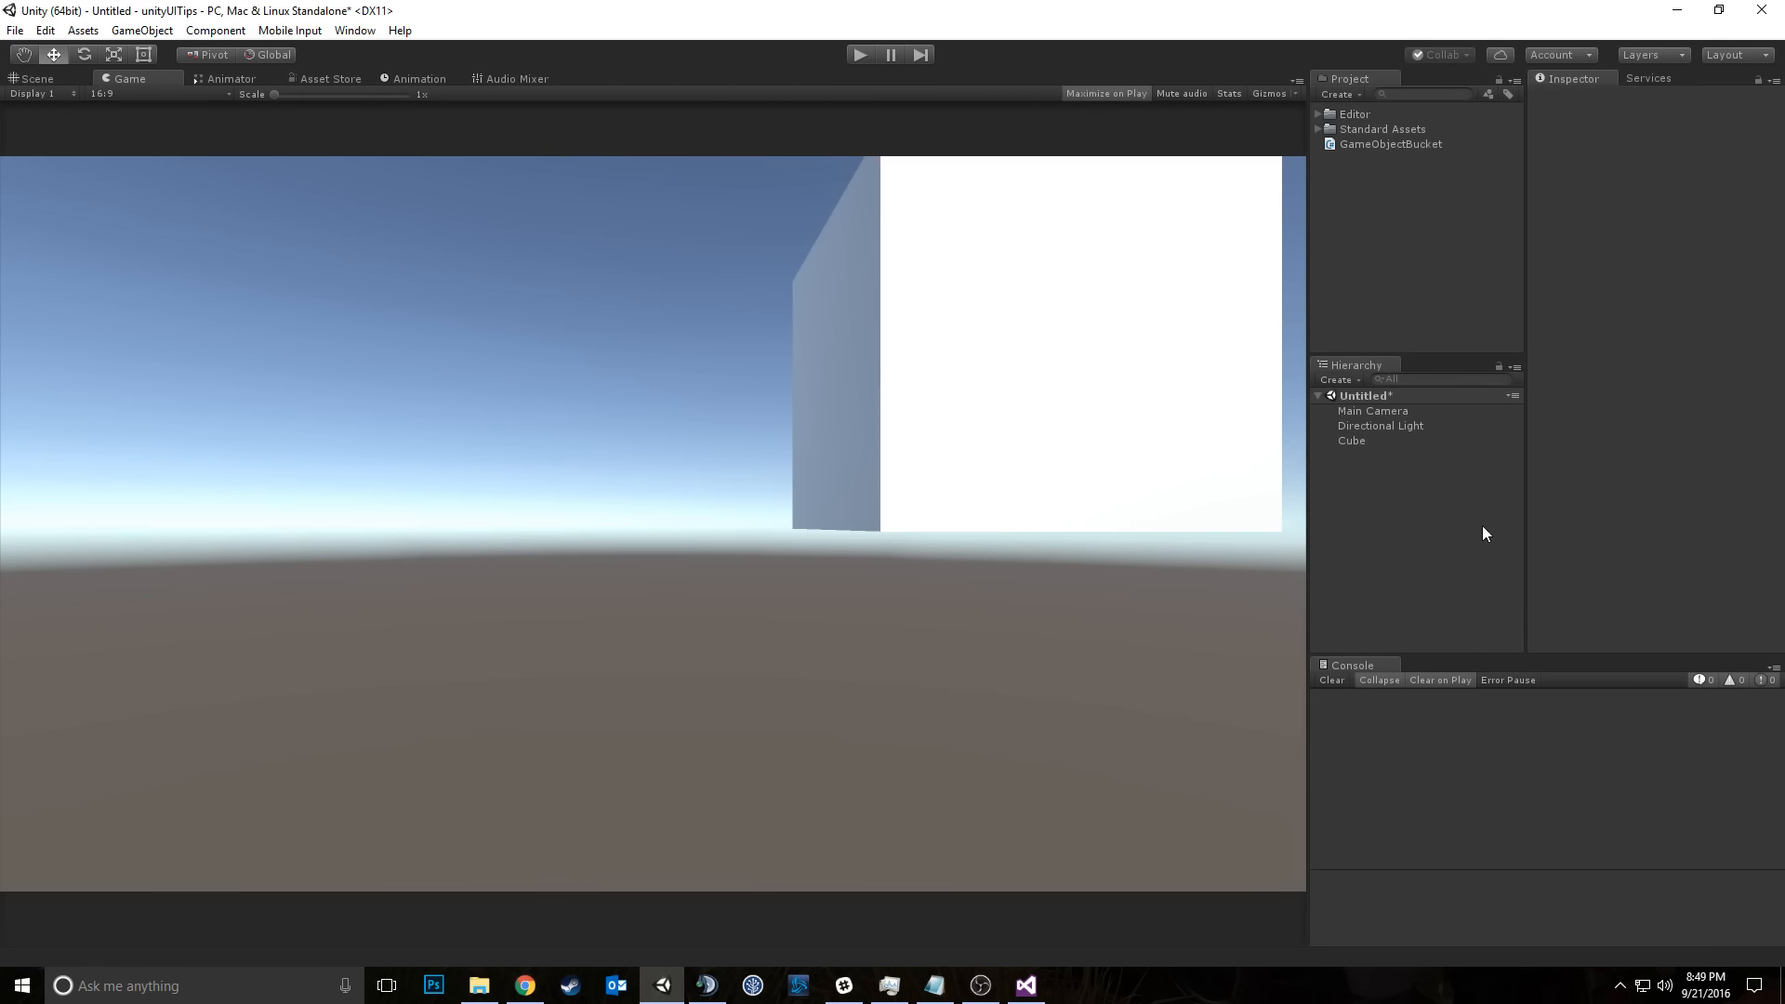
pyautogui.hotkey('shift', 'space')
pyautogui.hotkey('shift', 'space')
# Step: Maximize the Hierarchy panel through its options and toggle maximizing repeatedly, ending with the normal layout restored
pyautogui.click(1515, 368)
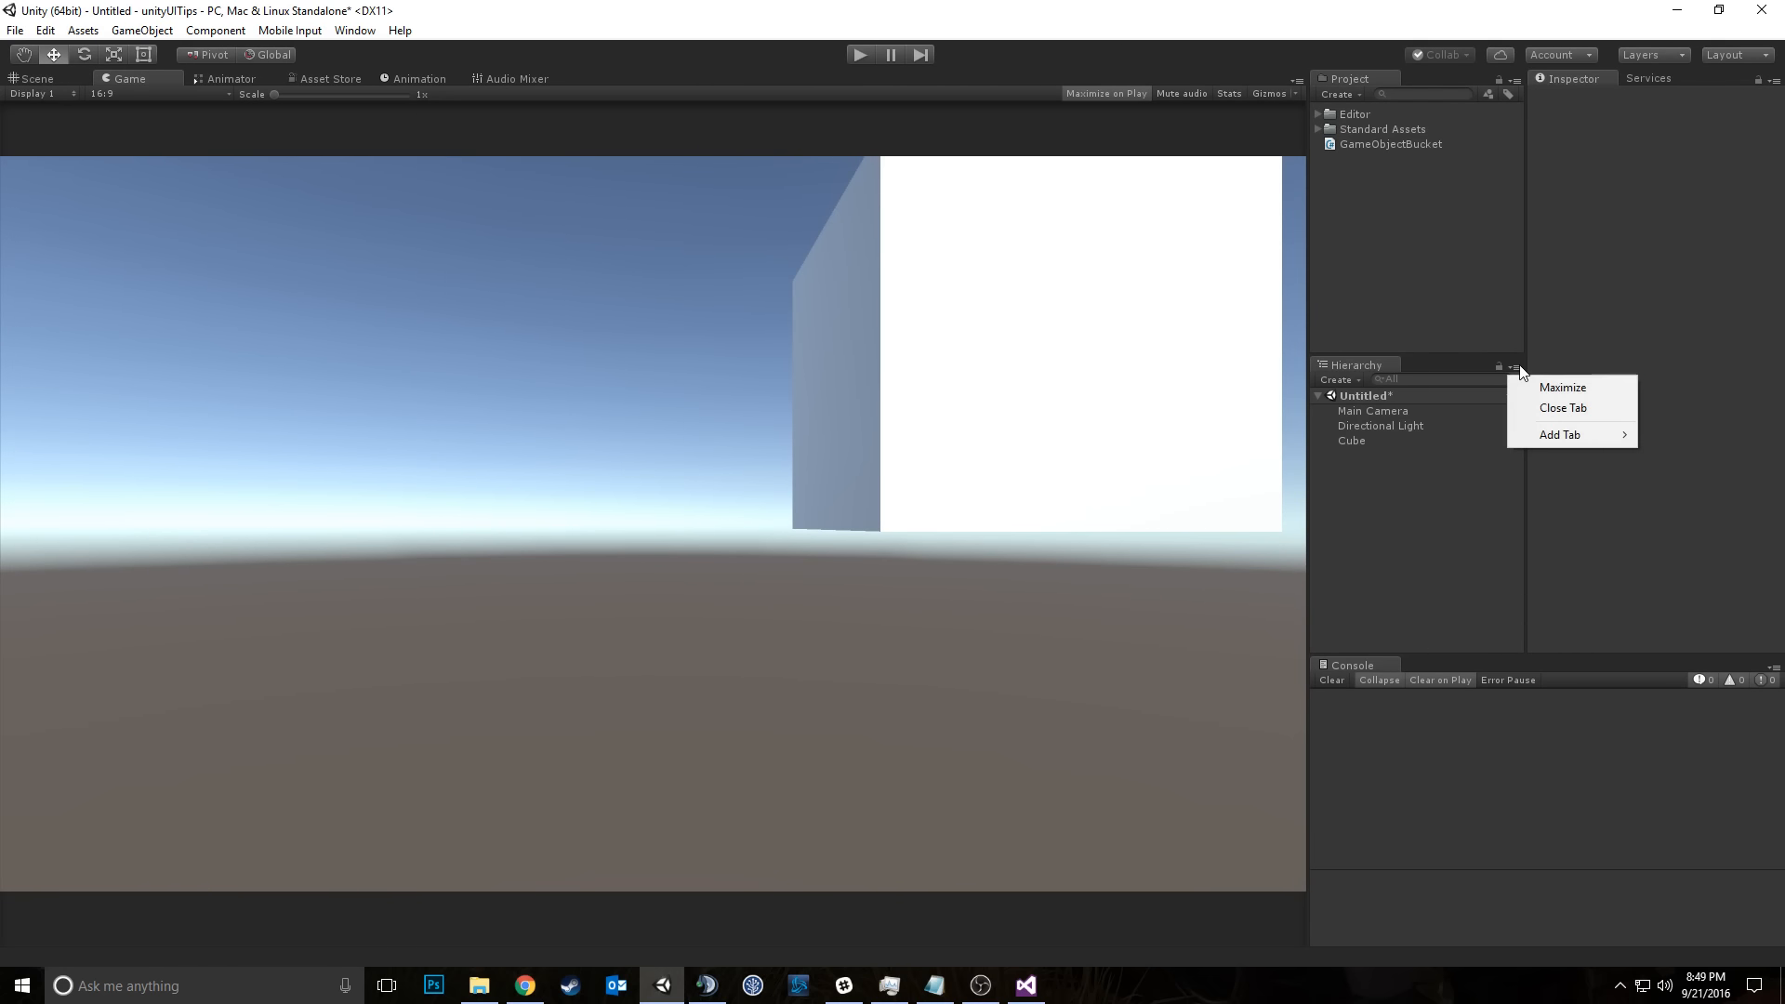
pyautogui.click(1603, 354)
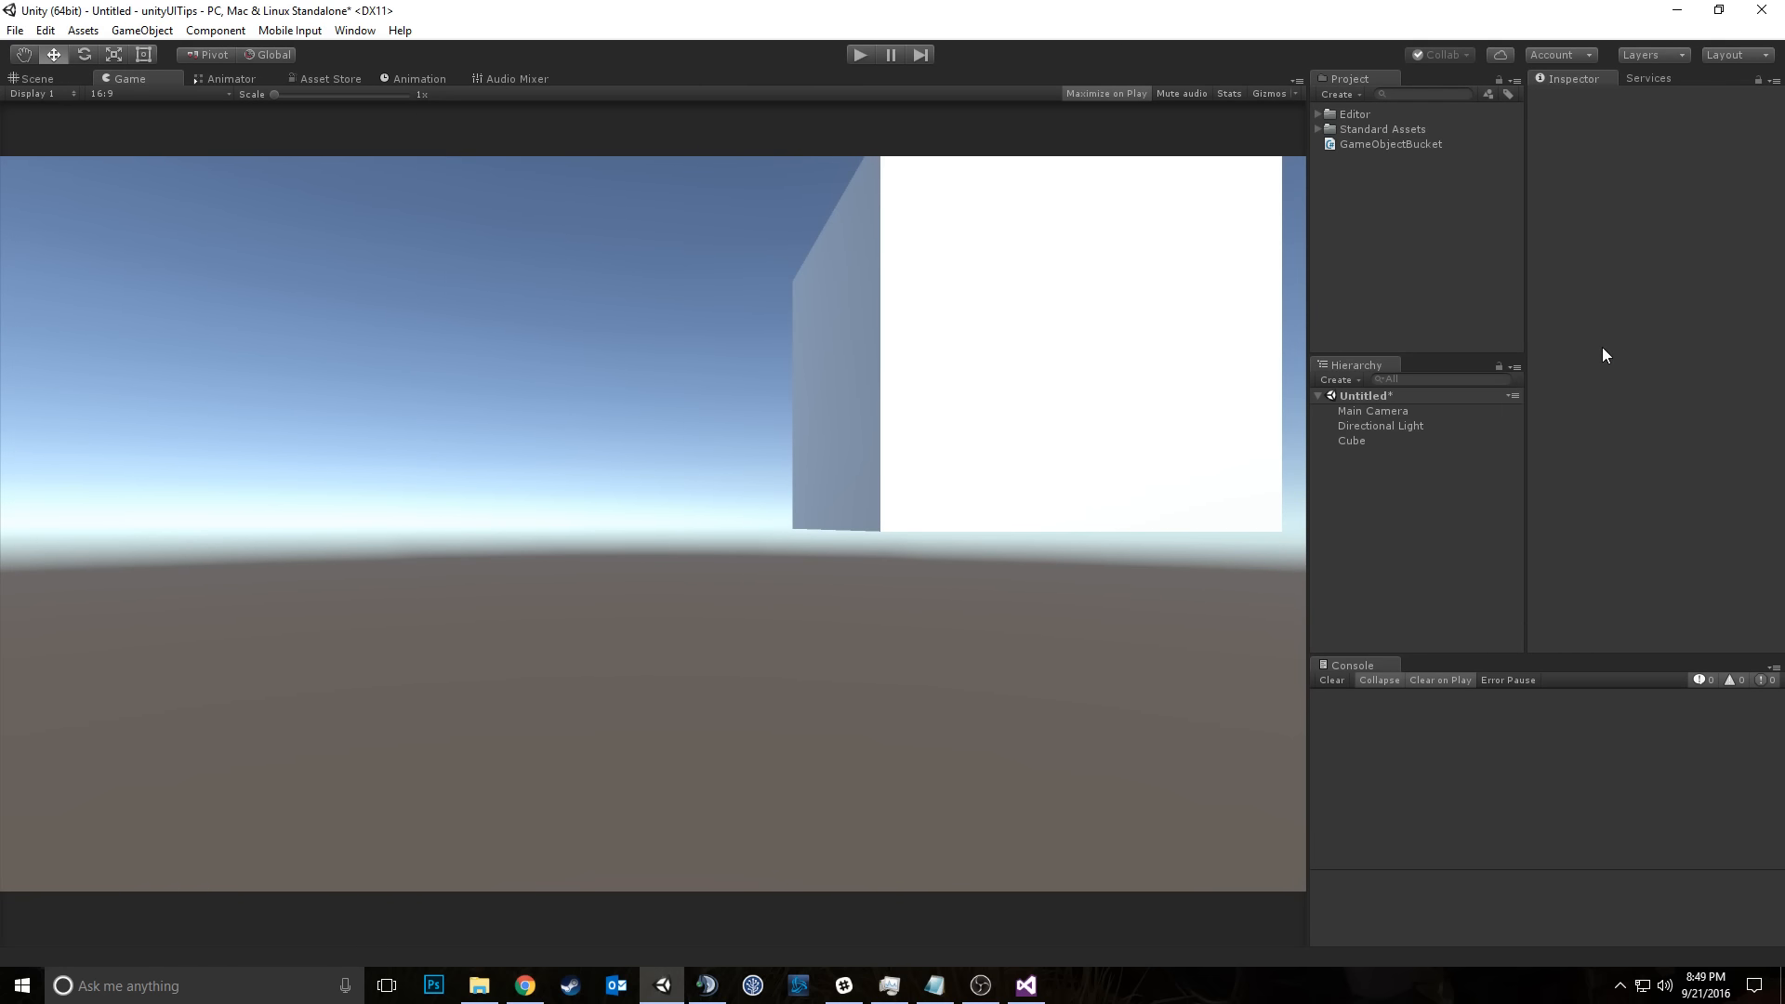
pyautogui.click(1517, 368)
pyautogui.click(1567, 388)
pyautogui.hotkey('shift', 'space')
pyautogui.hotkey('shift', 'space')
pyautogui.hotkey('shift', 'space')
pyautogui.hotkey('shift', 'space')
pyautogui.hotkey('shift', 'space')
pyautogui.hotkey('shift', 'space')
pyautogui.hotkey('shift', 'space')
pyautogui.hotkey('shift', 'space')
pyautogui.hotkey('shift', 'space')
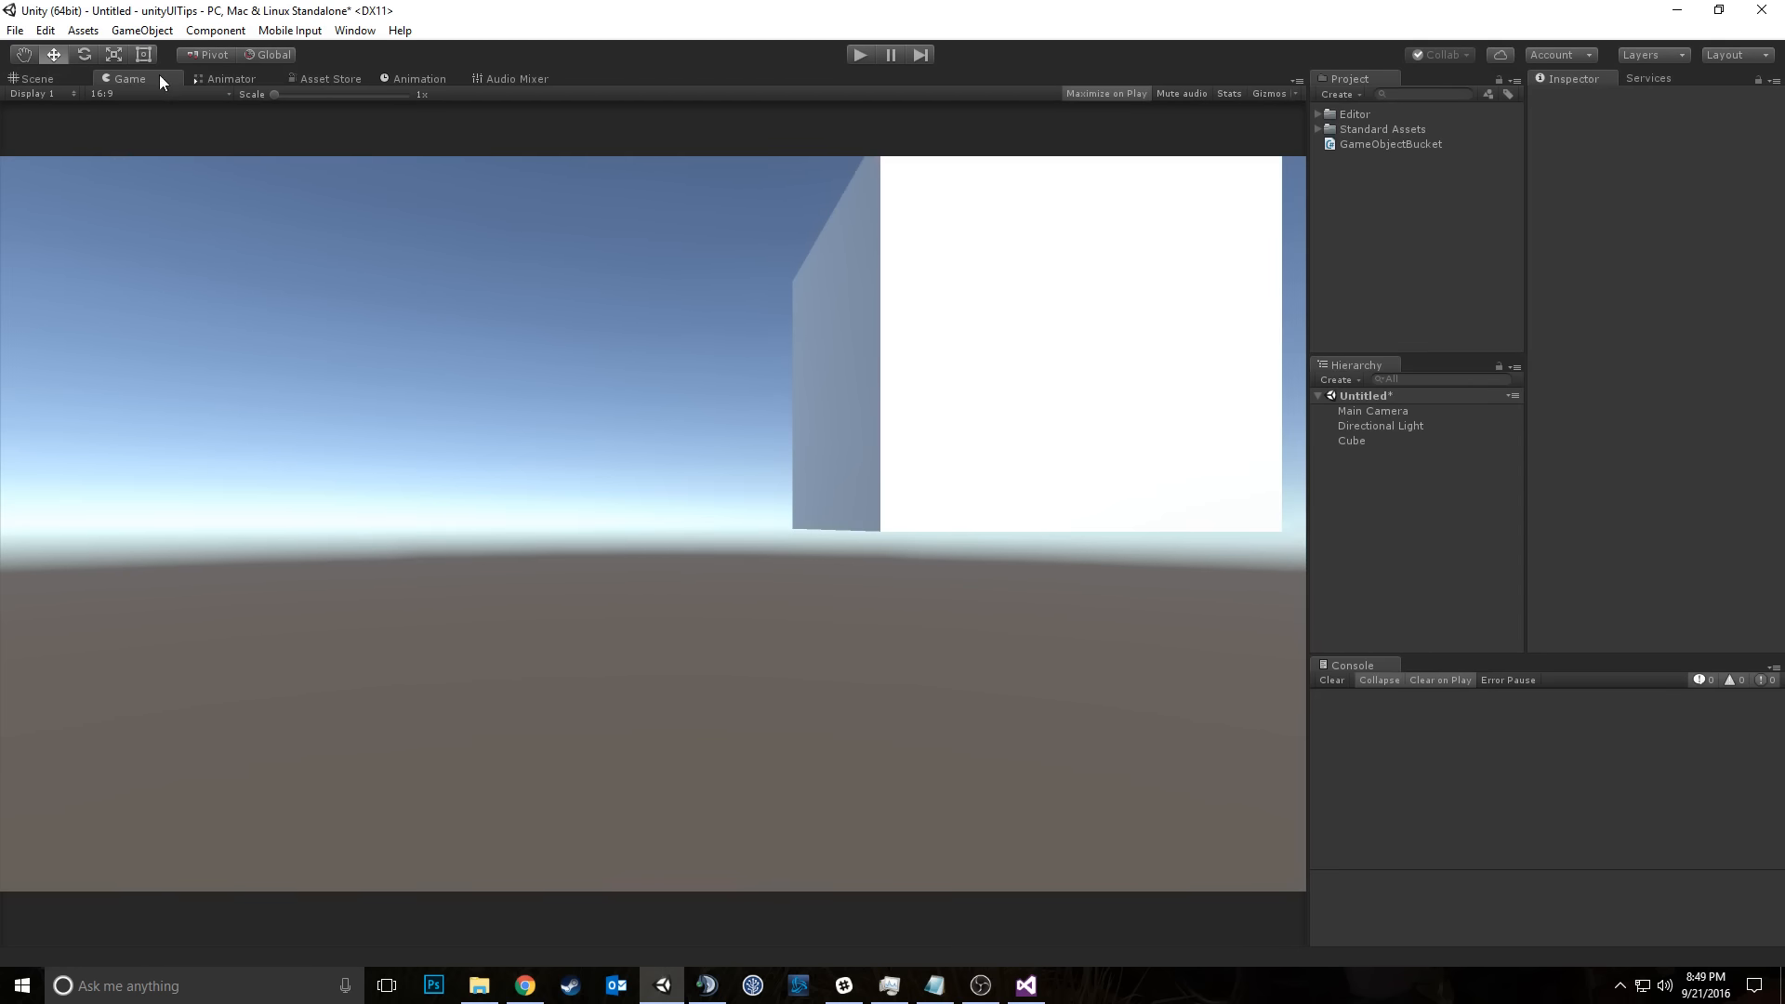
# Step: Undock the Game view into a floating window, move it around and dock it back beside the Scene view
pyautogui.moveTo(159, 74); pyautogui.dragTo(71, 14)
pyautogui.click(1291, 14)
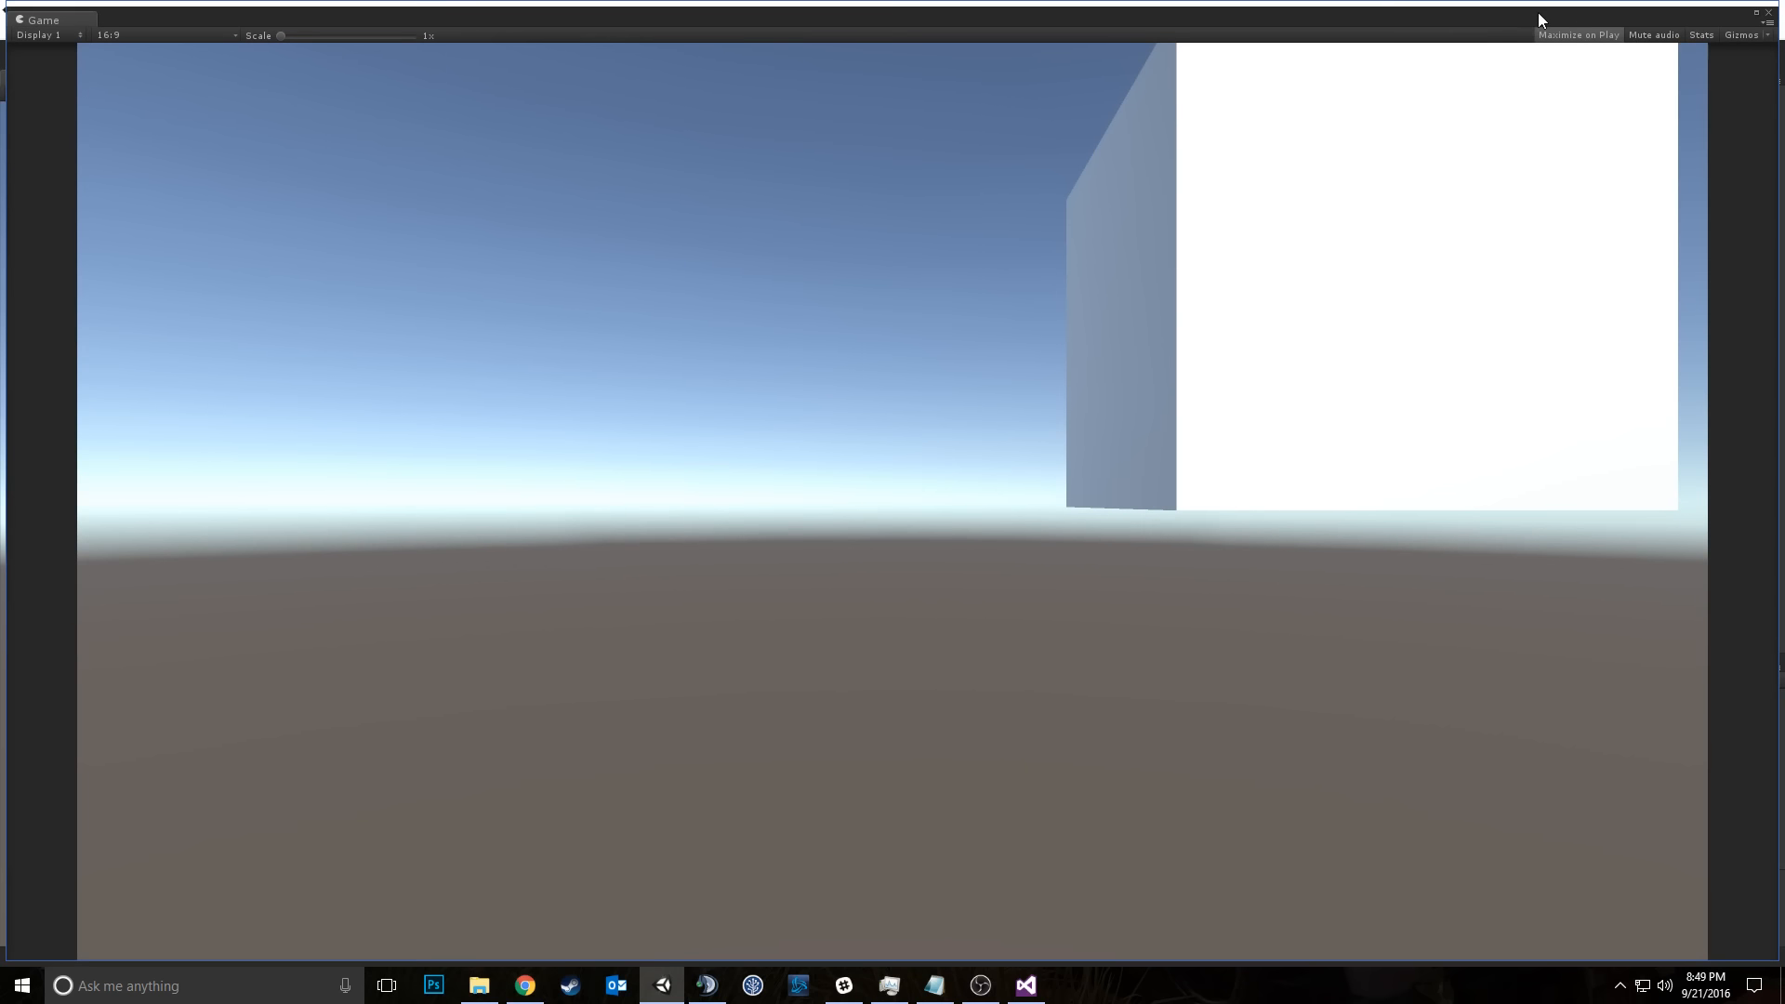
pyautogui.moveTo(1538, 13); pyautogui.dragTo(1126, 108)
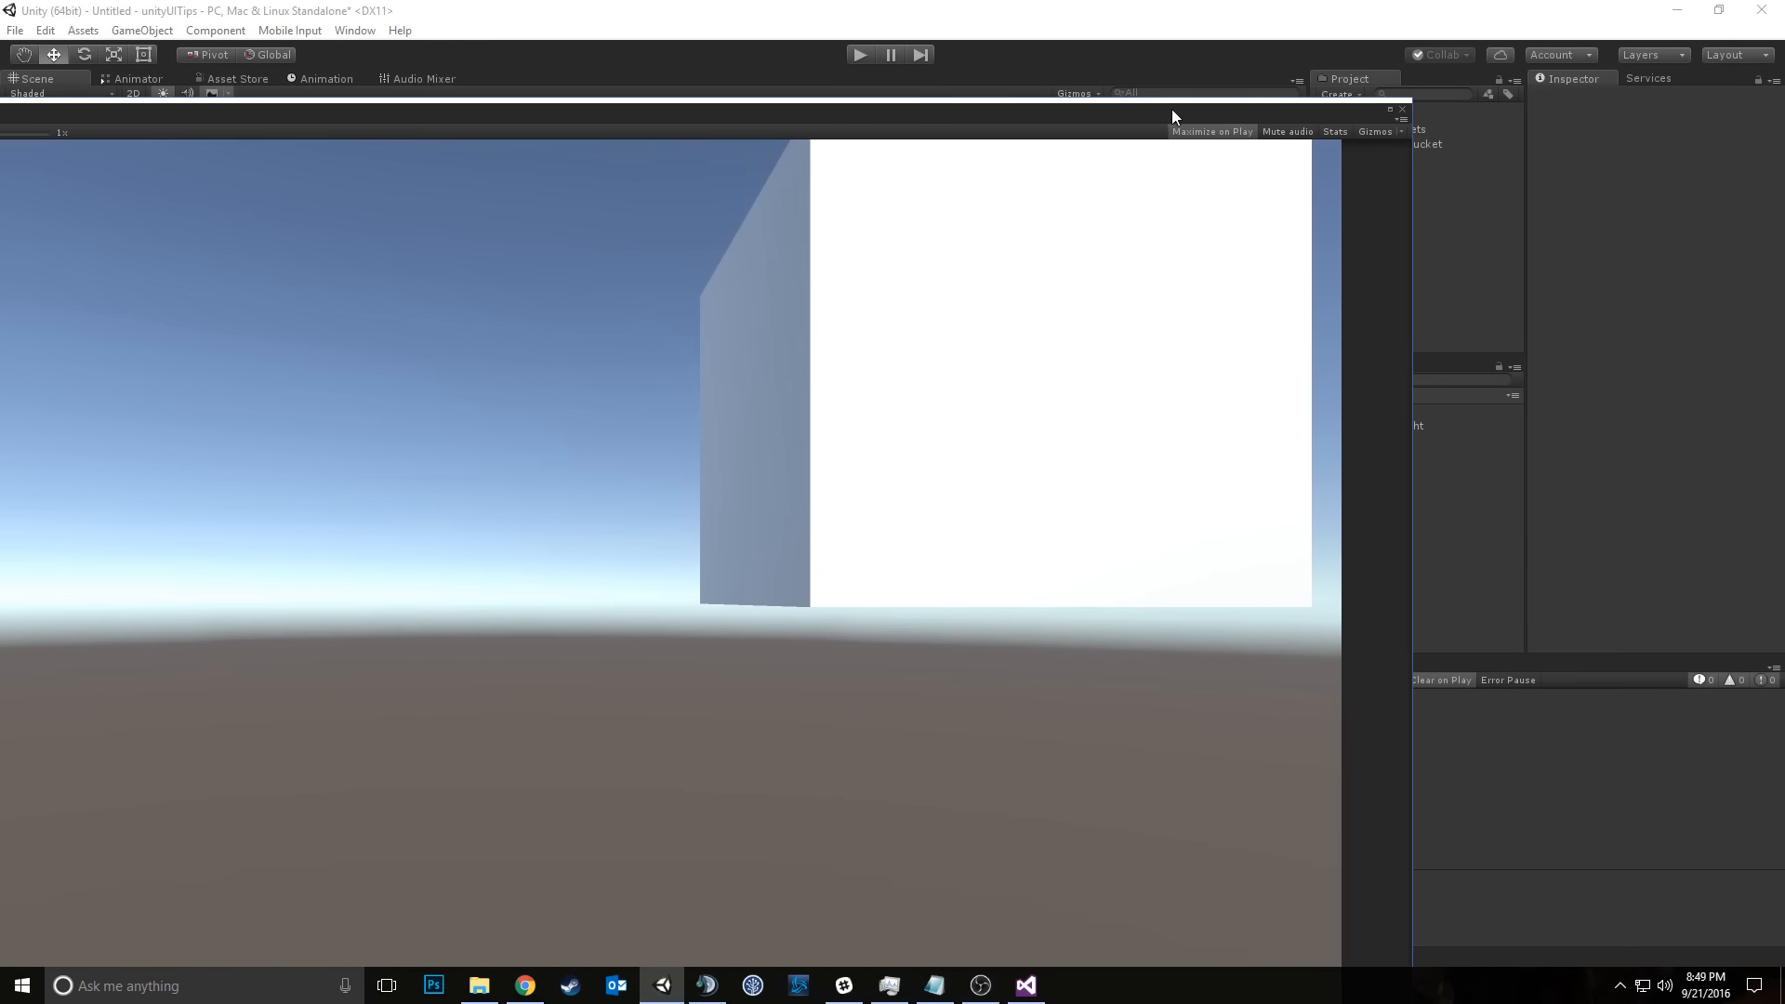
pyautogui.moveTo(51, 123); pyautogui.dragTo(124, 80)
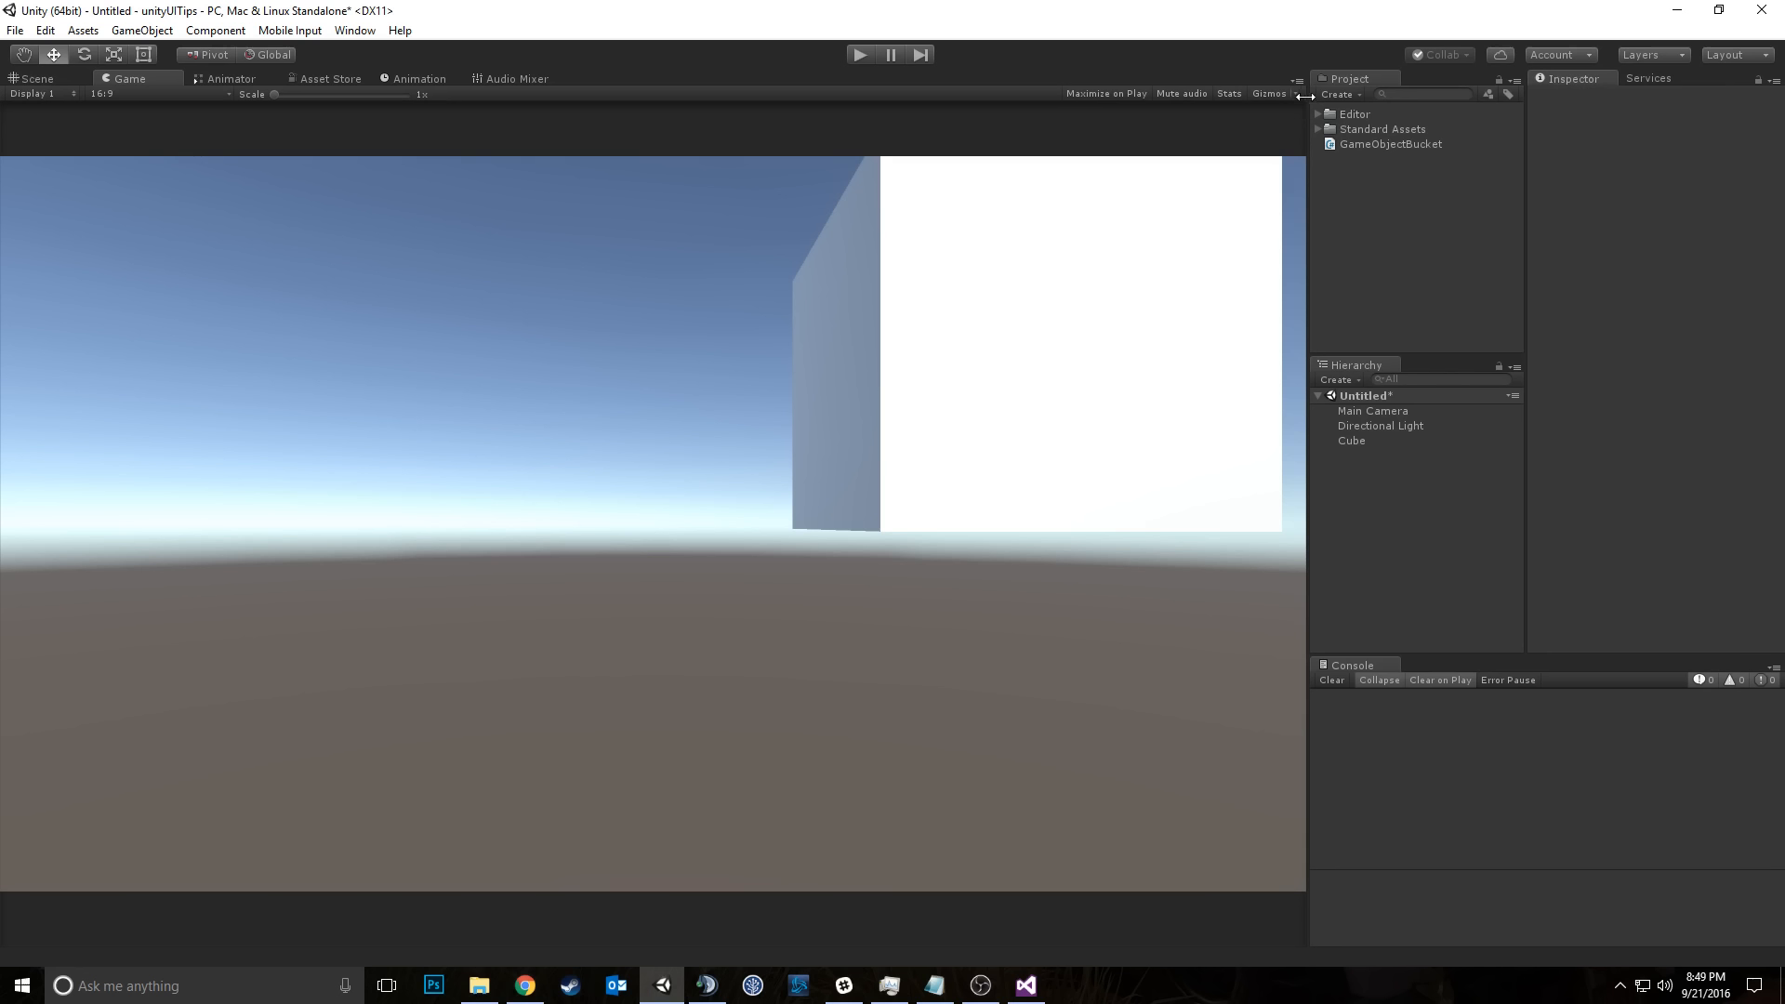
# Step: Toggle the Game view's Gizmos display on and off several times, leaving it off
pyautogui.click(1270, 94)
pyautogui.click(1283, 93)
pyautogui.click(1276, 93)
pyautogui.click(1276, 94)
pyautogui.click(1276, 94)
pyautogui.click(1277, 94)
pyautogui.click(1276, 93)
pyautogui.click(1269, 92)
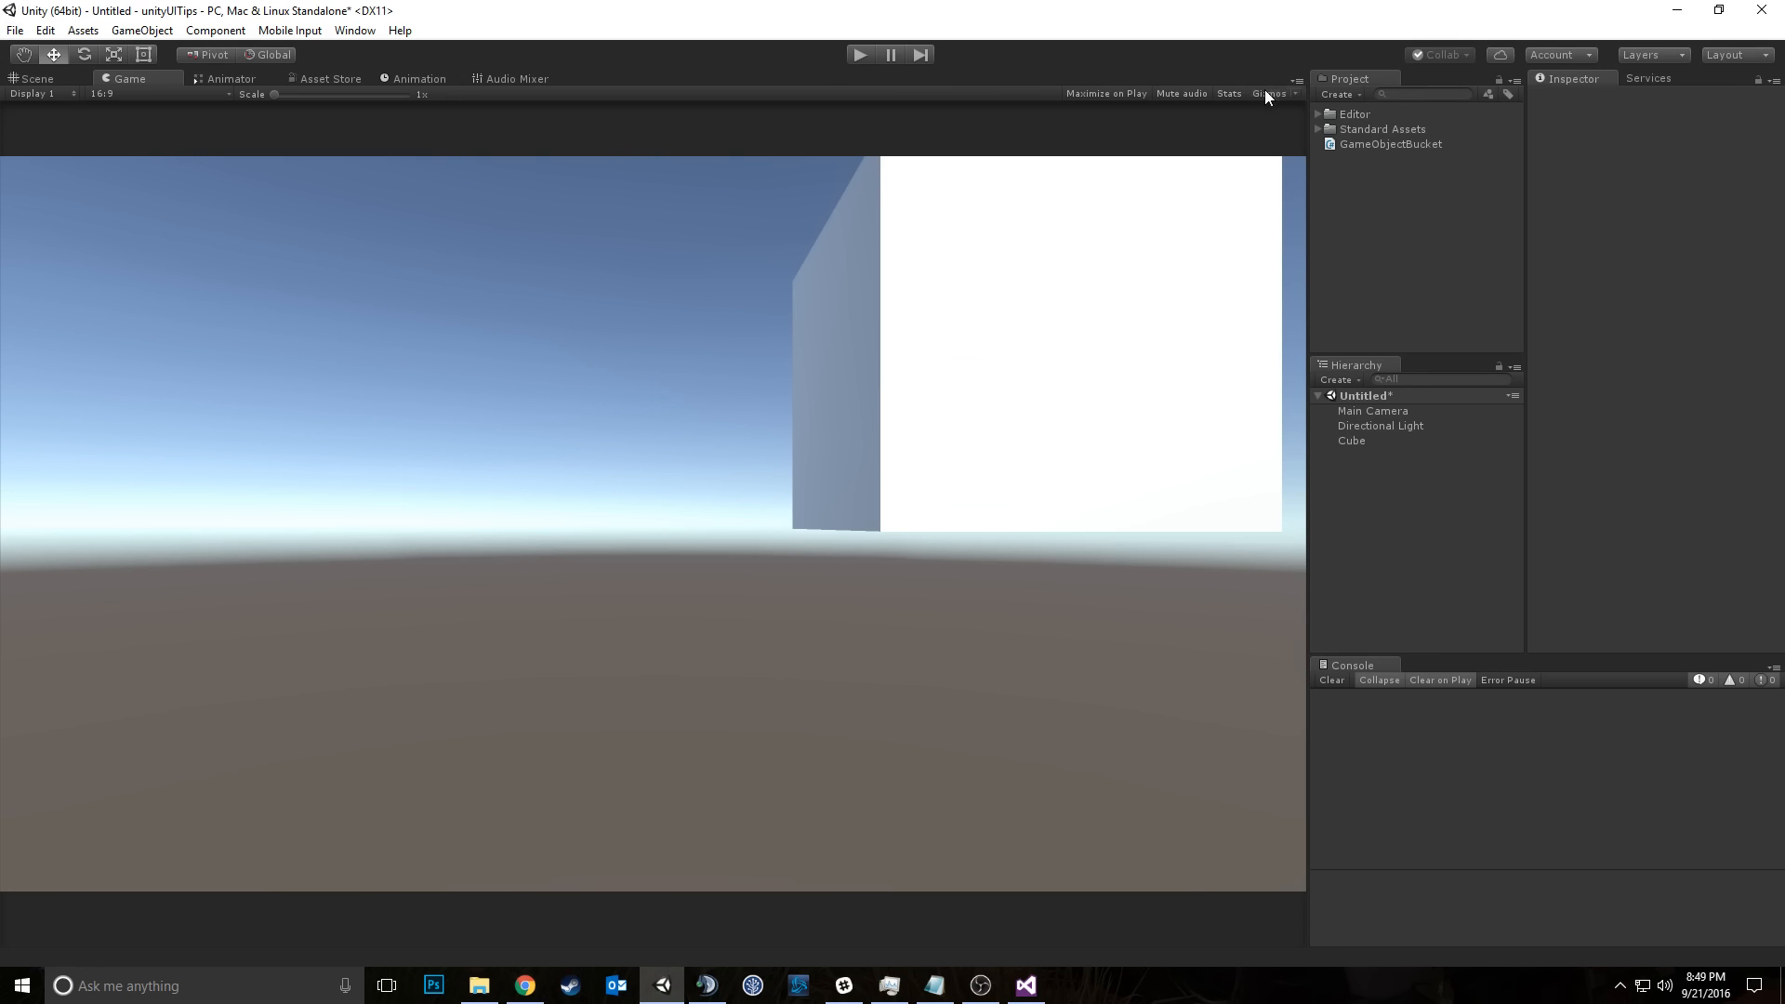
# Step: Look around the scene in the Scene view and return to the Game view
pyautogui.click(37, 78)
pyautogui.moveTo(721, 248); pyautogui.dragTo(486, 82, button='right')
pyautogui.click(130, 79)
# Step: Open the GameObjectBucket script in Visual Studio, declare "public GameObject[] gameObjs;" at the top of the class and save it
pyautogui.click(1346, 146)
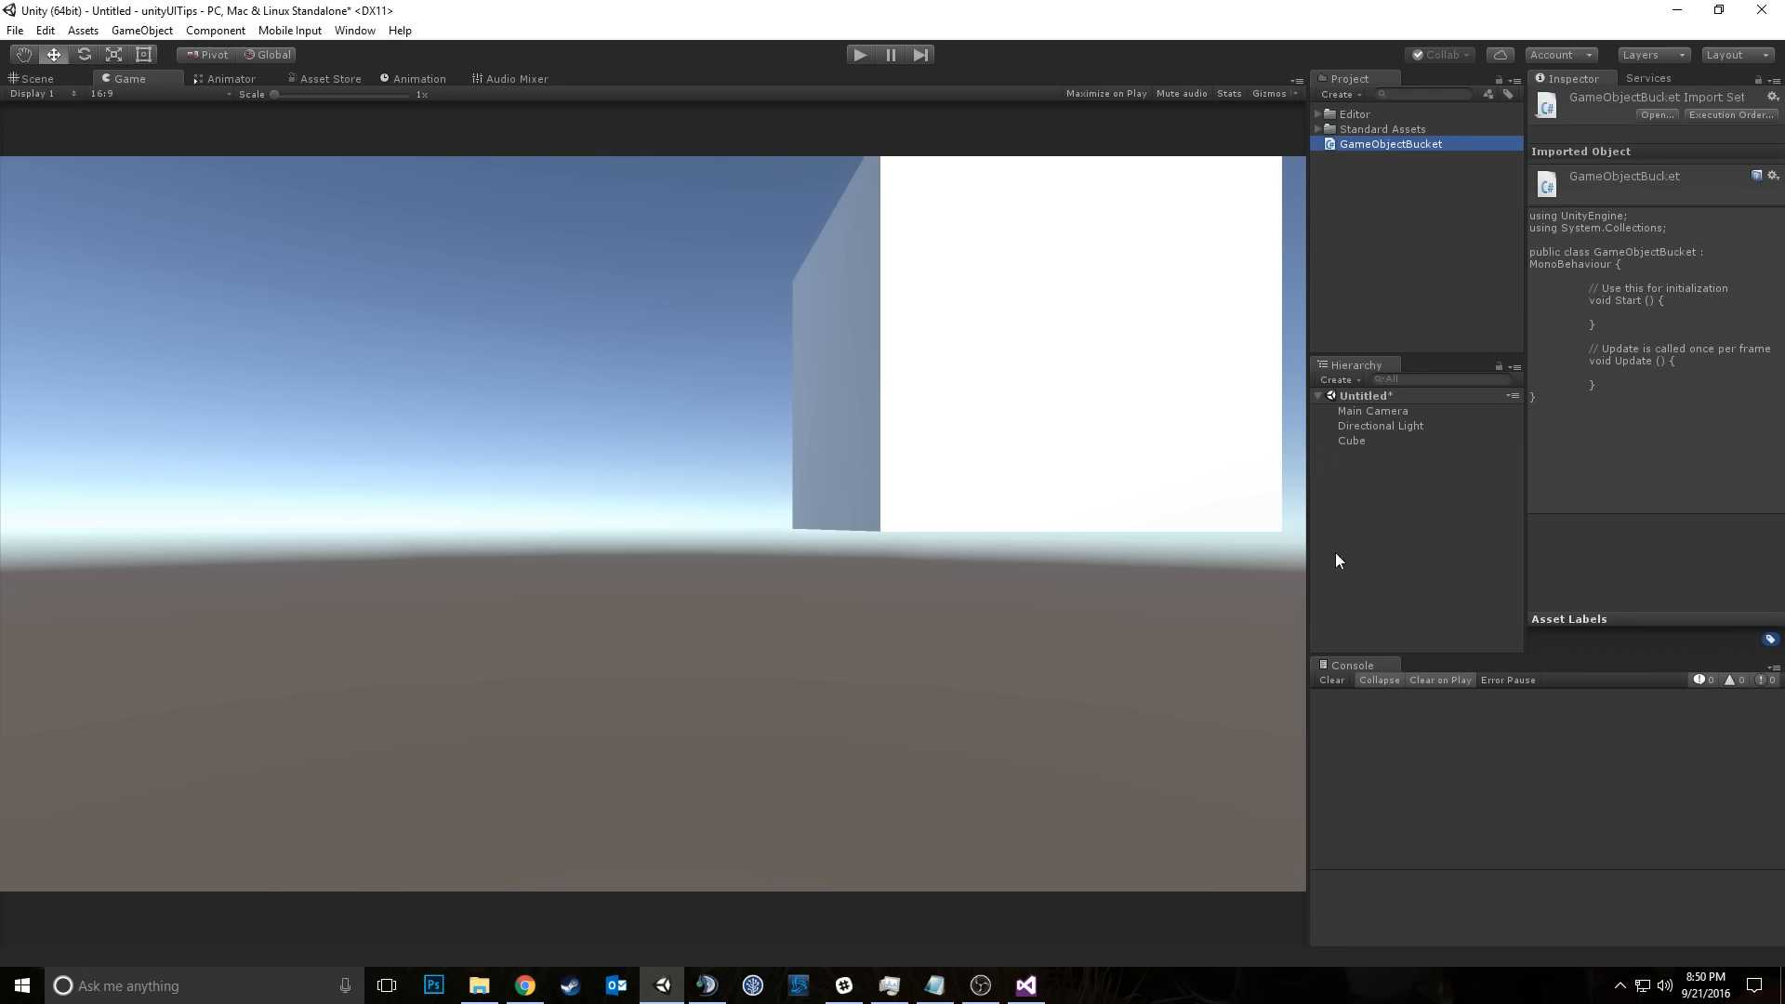
pyautogui.doubleClick(1385, 146)
pyautogui.click(272, 259)
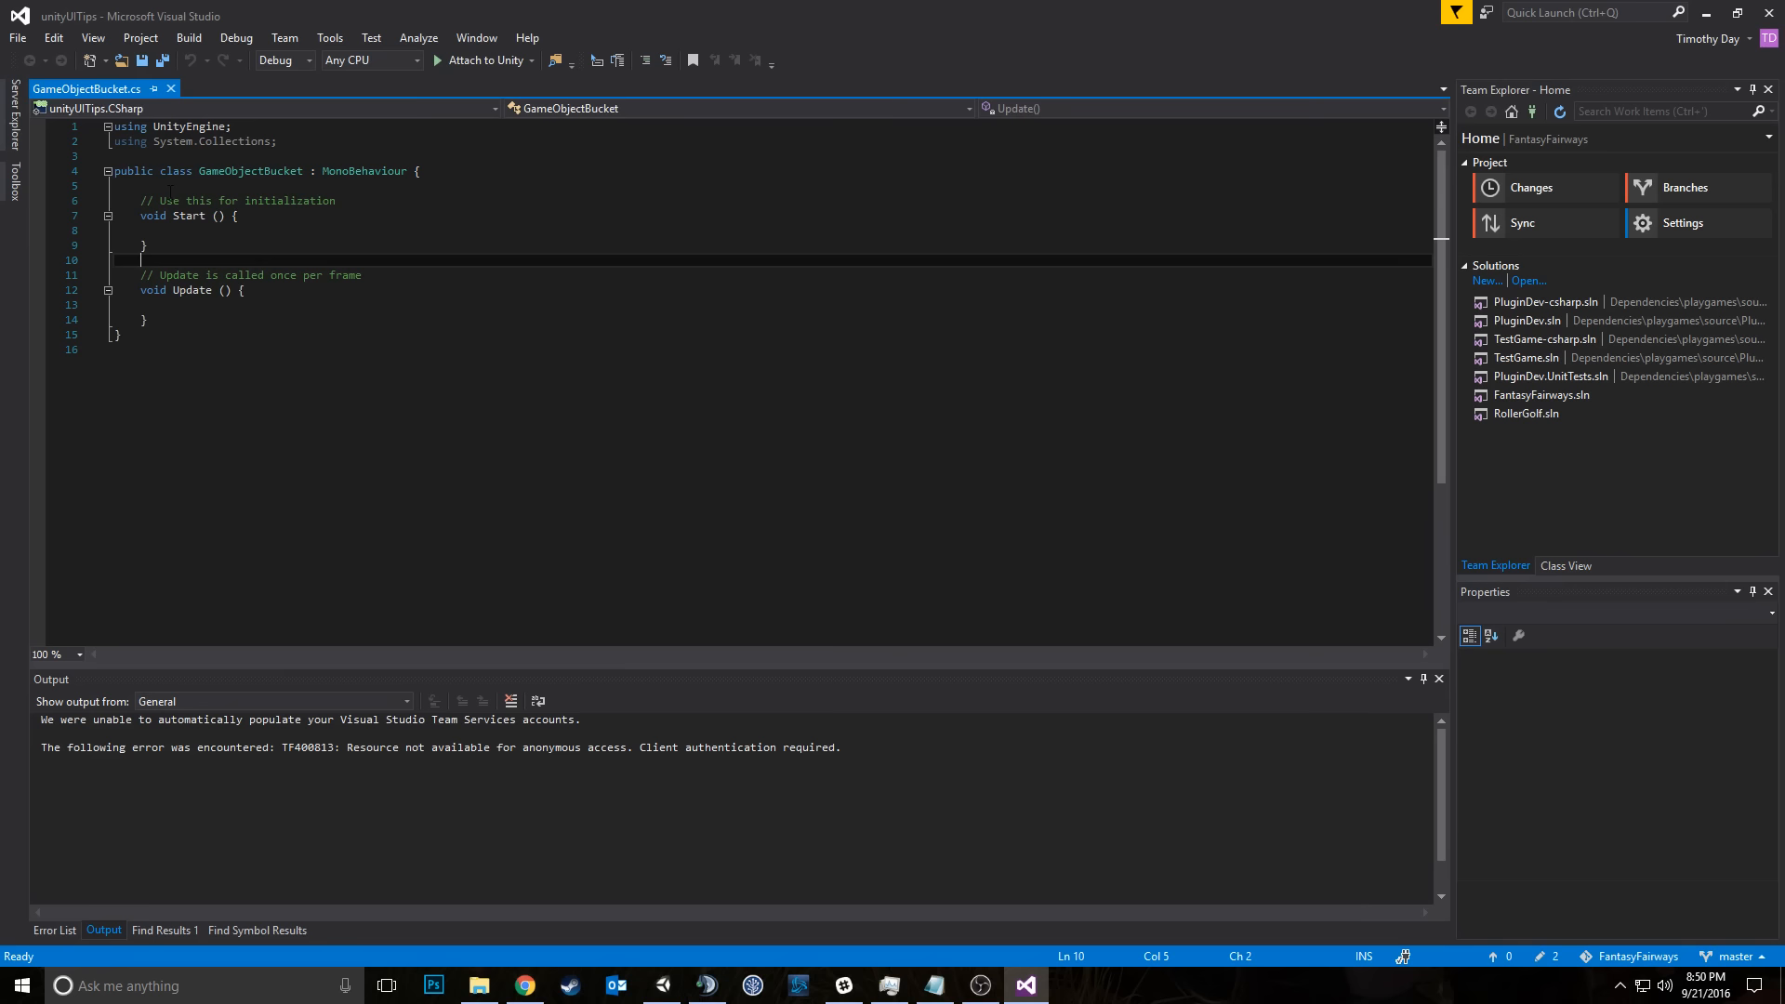
pyautogui.press('Up')
pyautogui.press('Up')
pyautogui.press('Up')
pyautogui.press('Up')
pyautogui.press('Up')
pyautogui.write('public G')
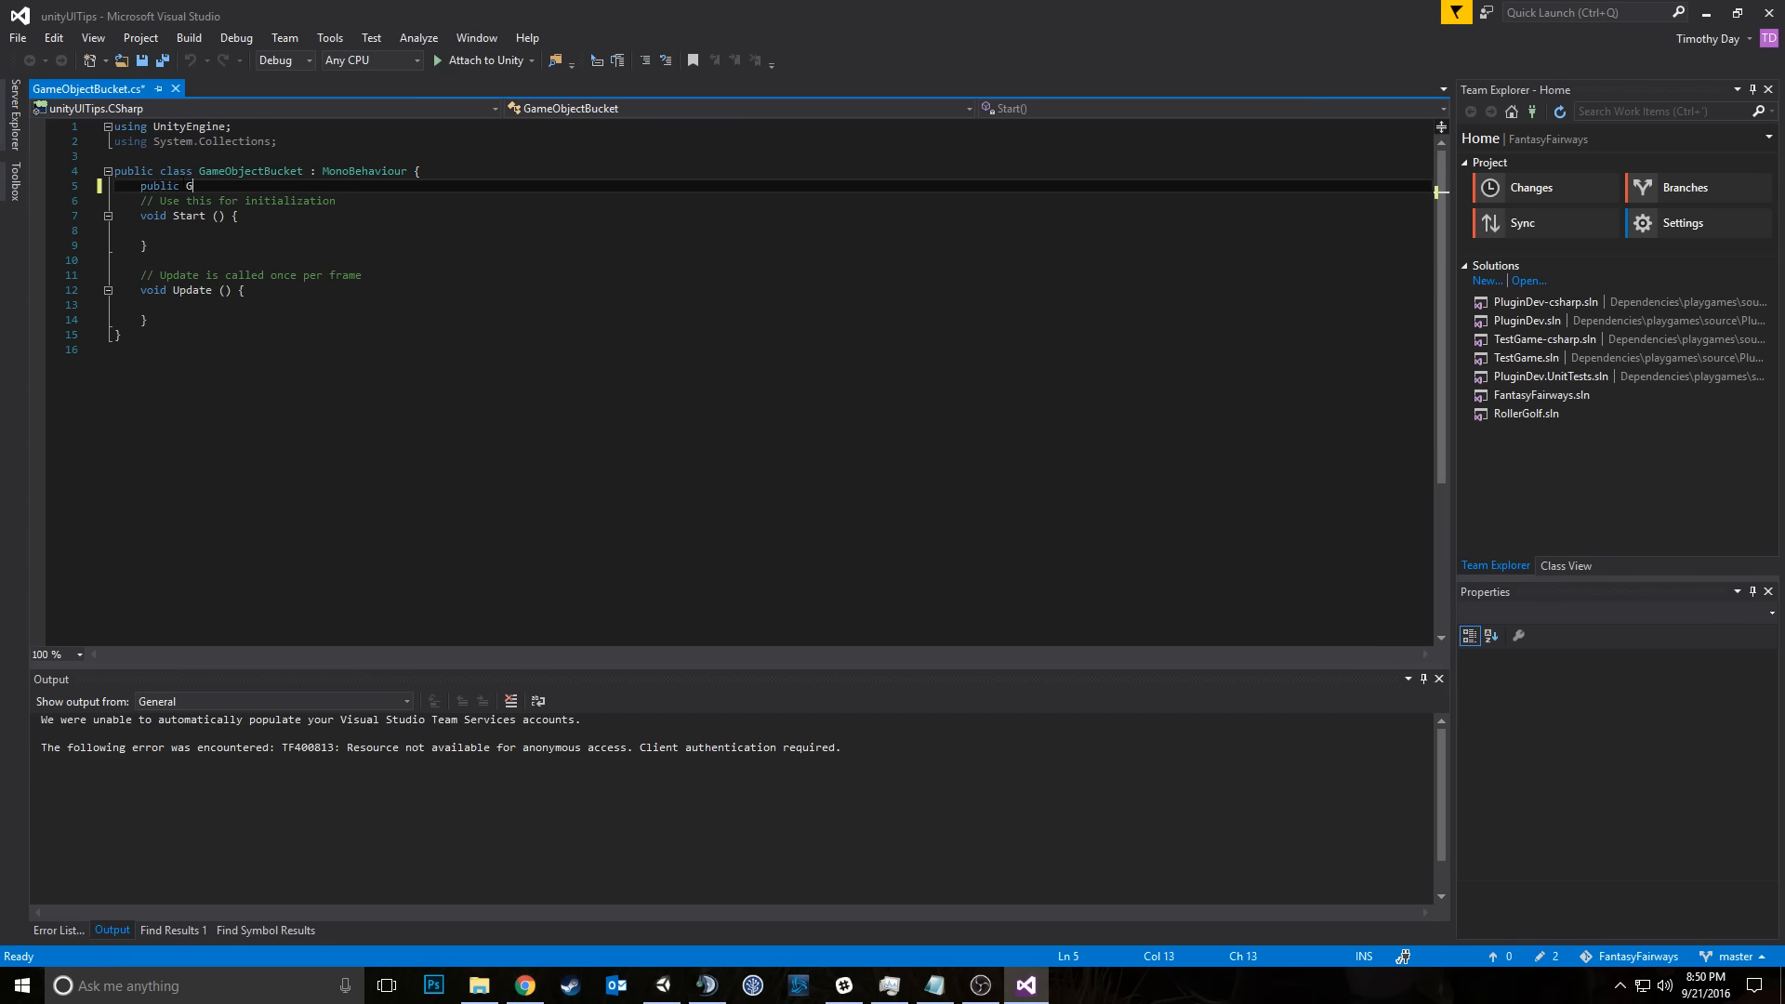
pyautogui.write('ameObject[] gameObjs;')
pyautogui.hotkey('ctrl', 's')
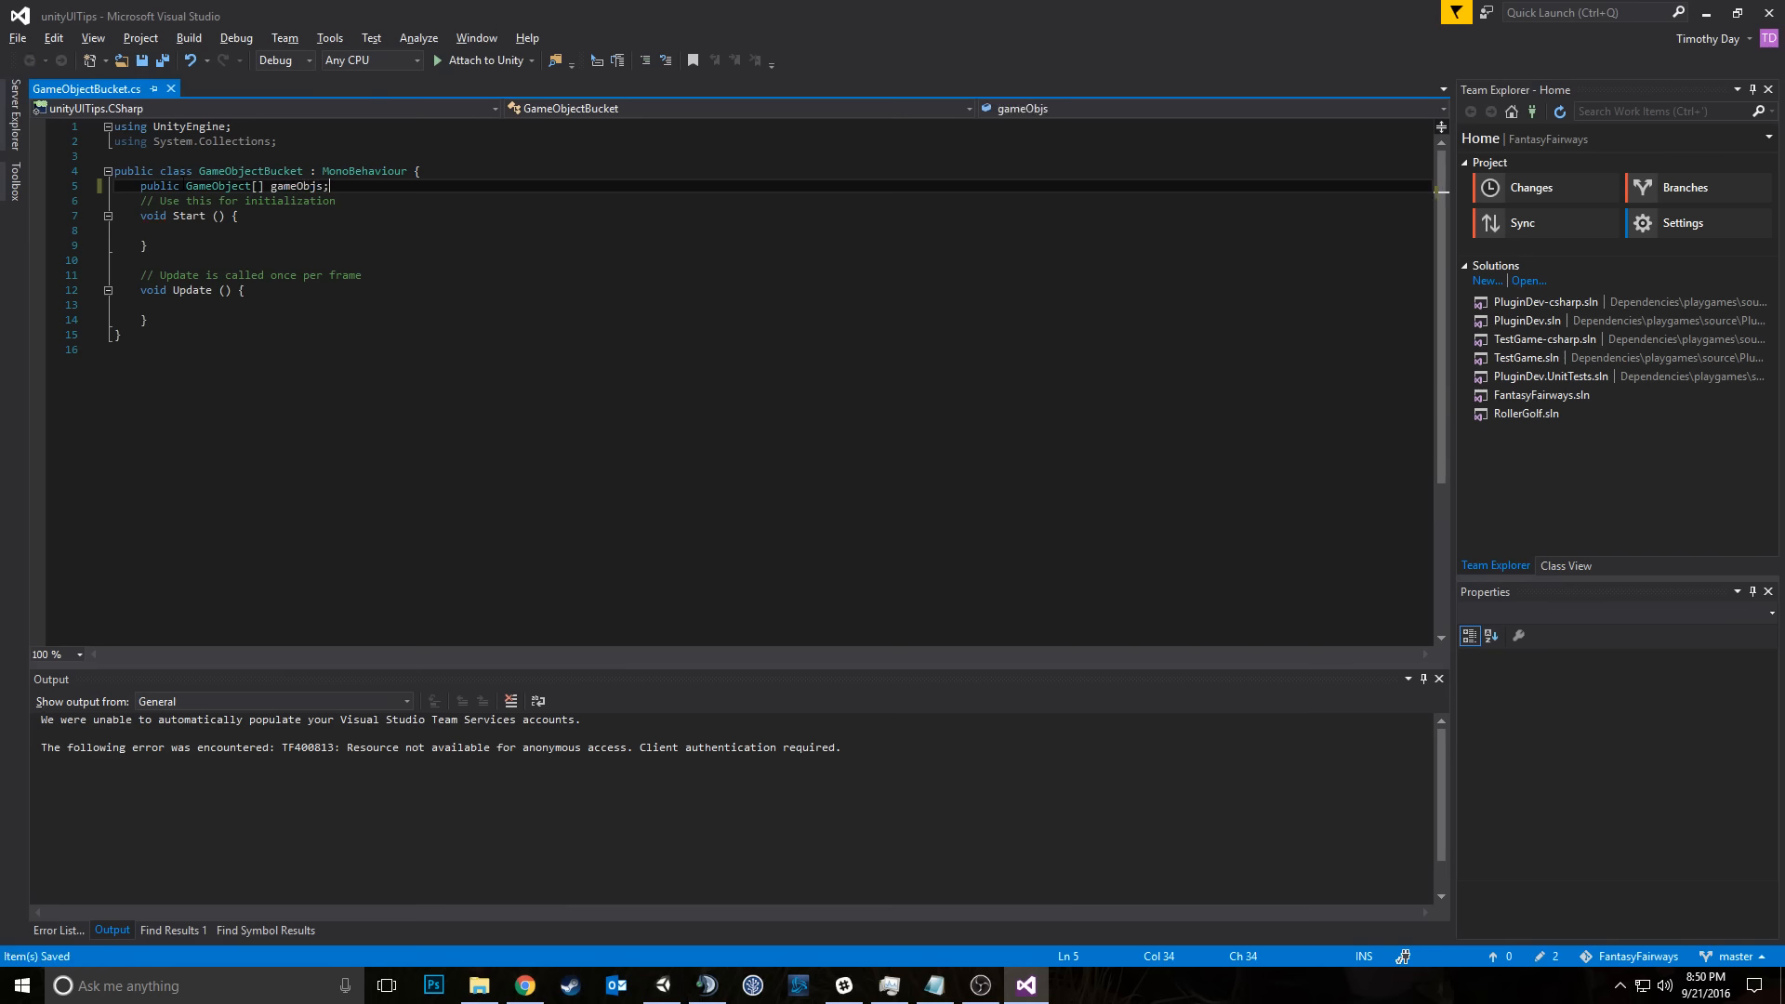
# Step: Switch to Unity to select the Cube, and return to Visual Studio to highlight the GameObject[] type in the declaration
pyautogui.hotkey('alt', 'Tab')
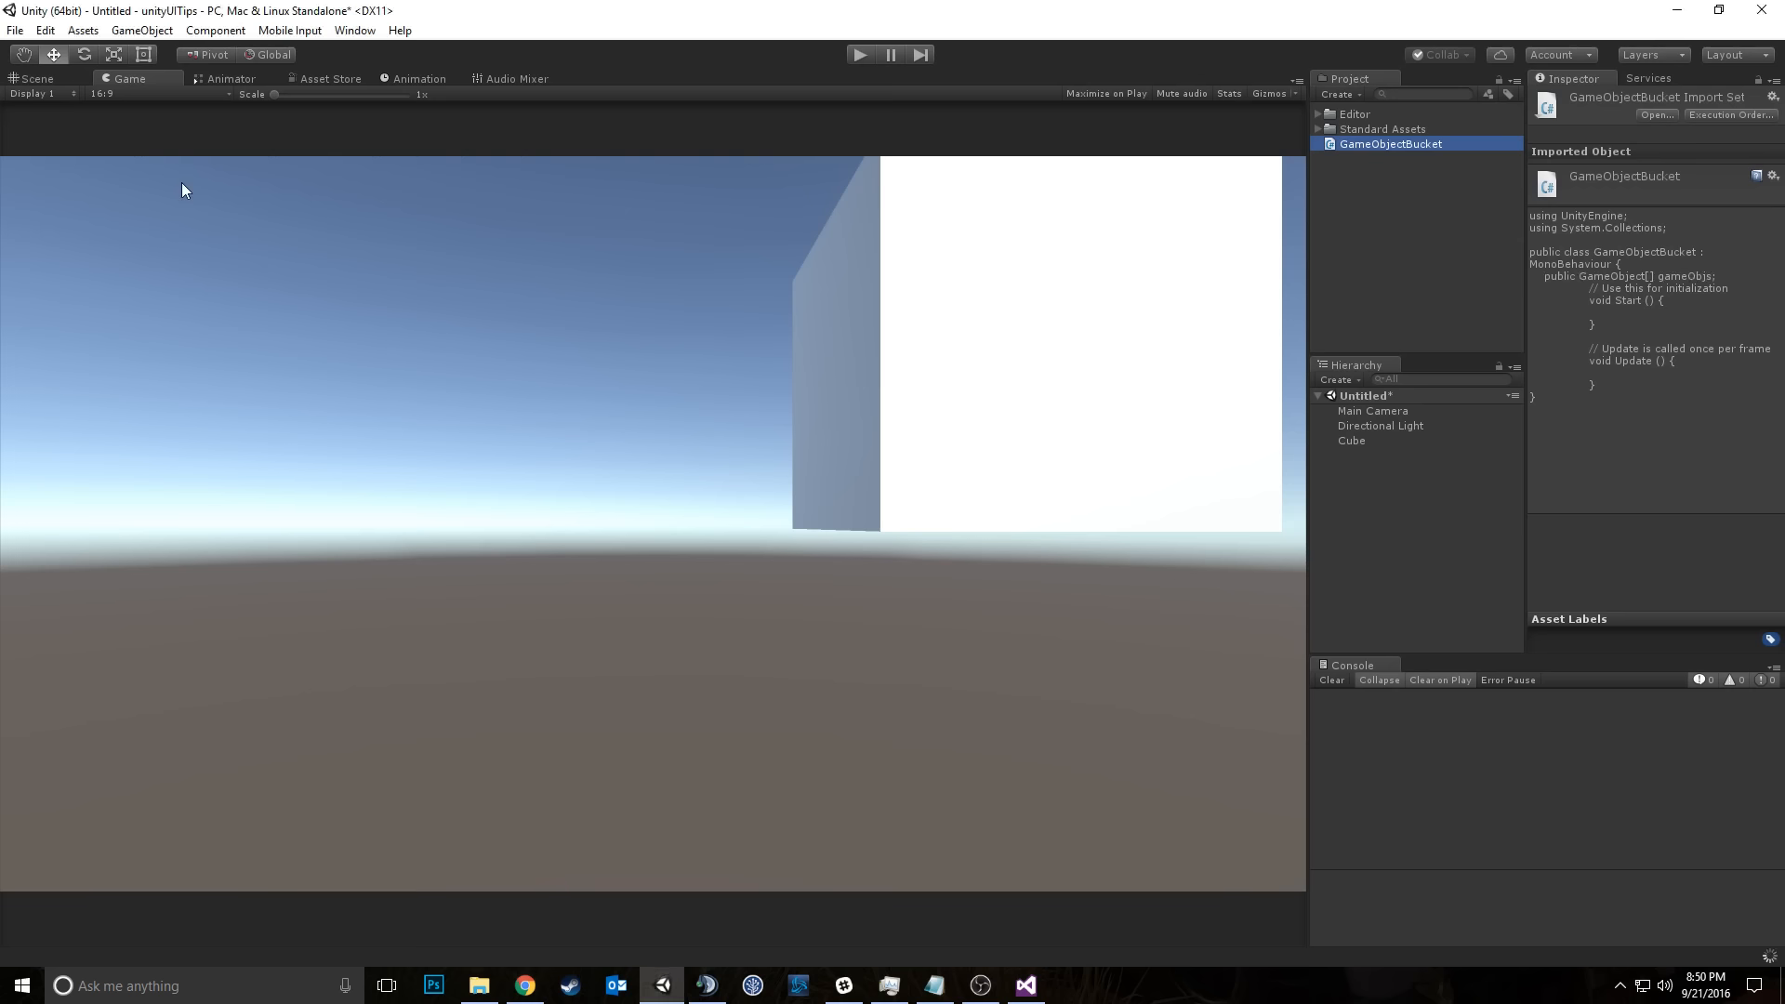
pyautogui.click(1374, 437)
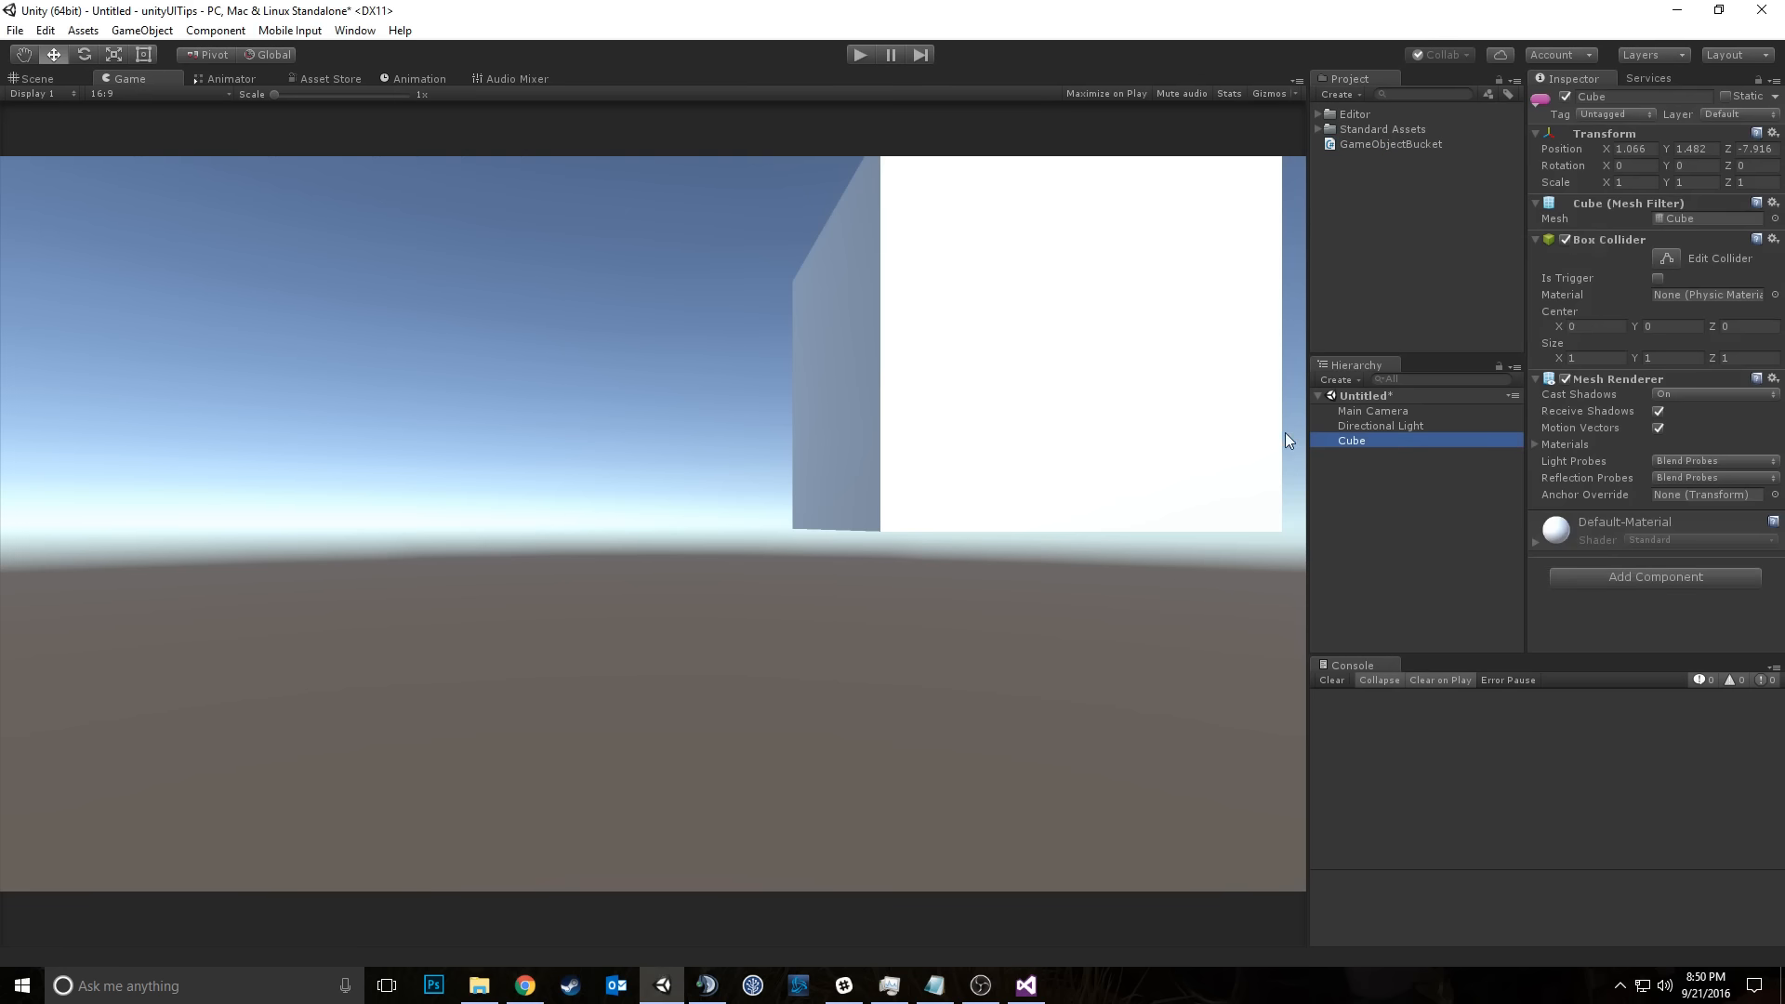
pyautogui.hotkey('alt', 'Tab')
pyautogui.moveTo(188, 186); pyautogui.dragTo(263, 187)
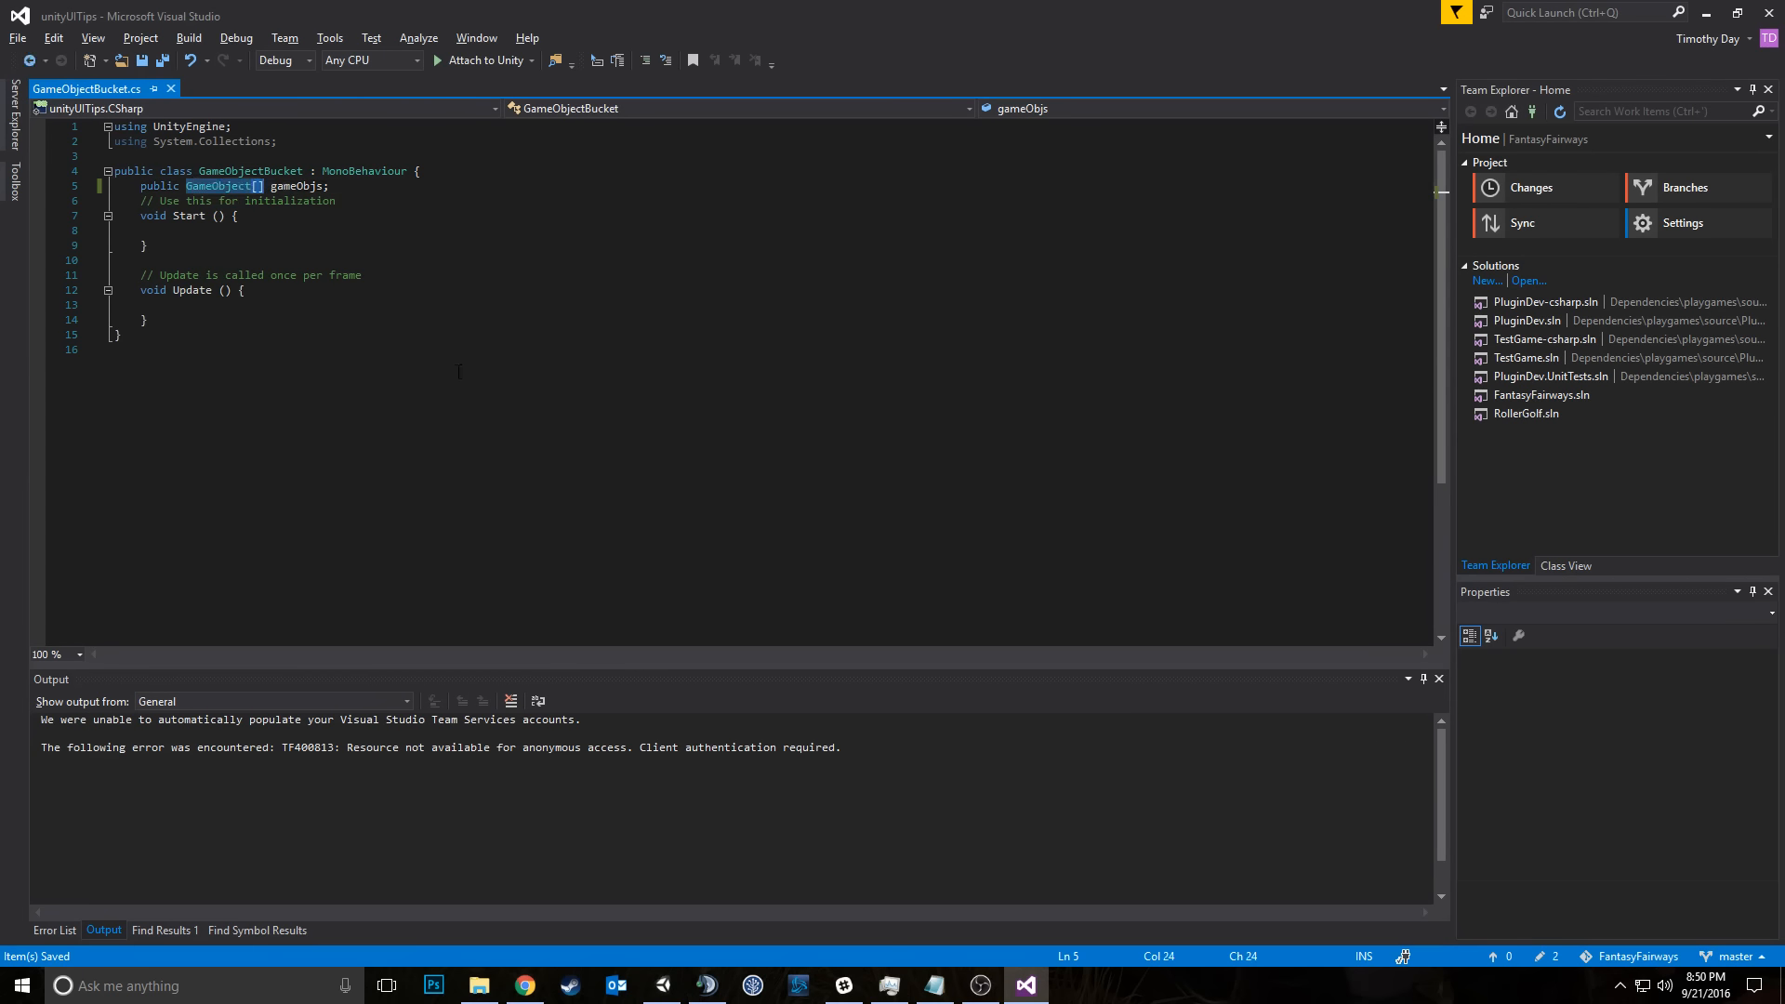
# Step: Switch to Unity, attach the GameObjectBucket script to the Cube and expand its Game Objs array
pyautogui.hotkey('alt', 'Tab')
pyautogui.click(1407, 147)
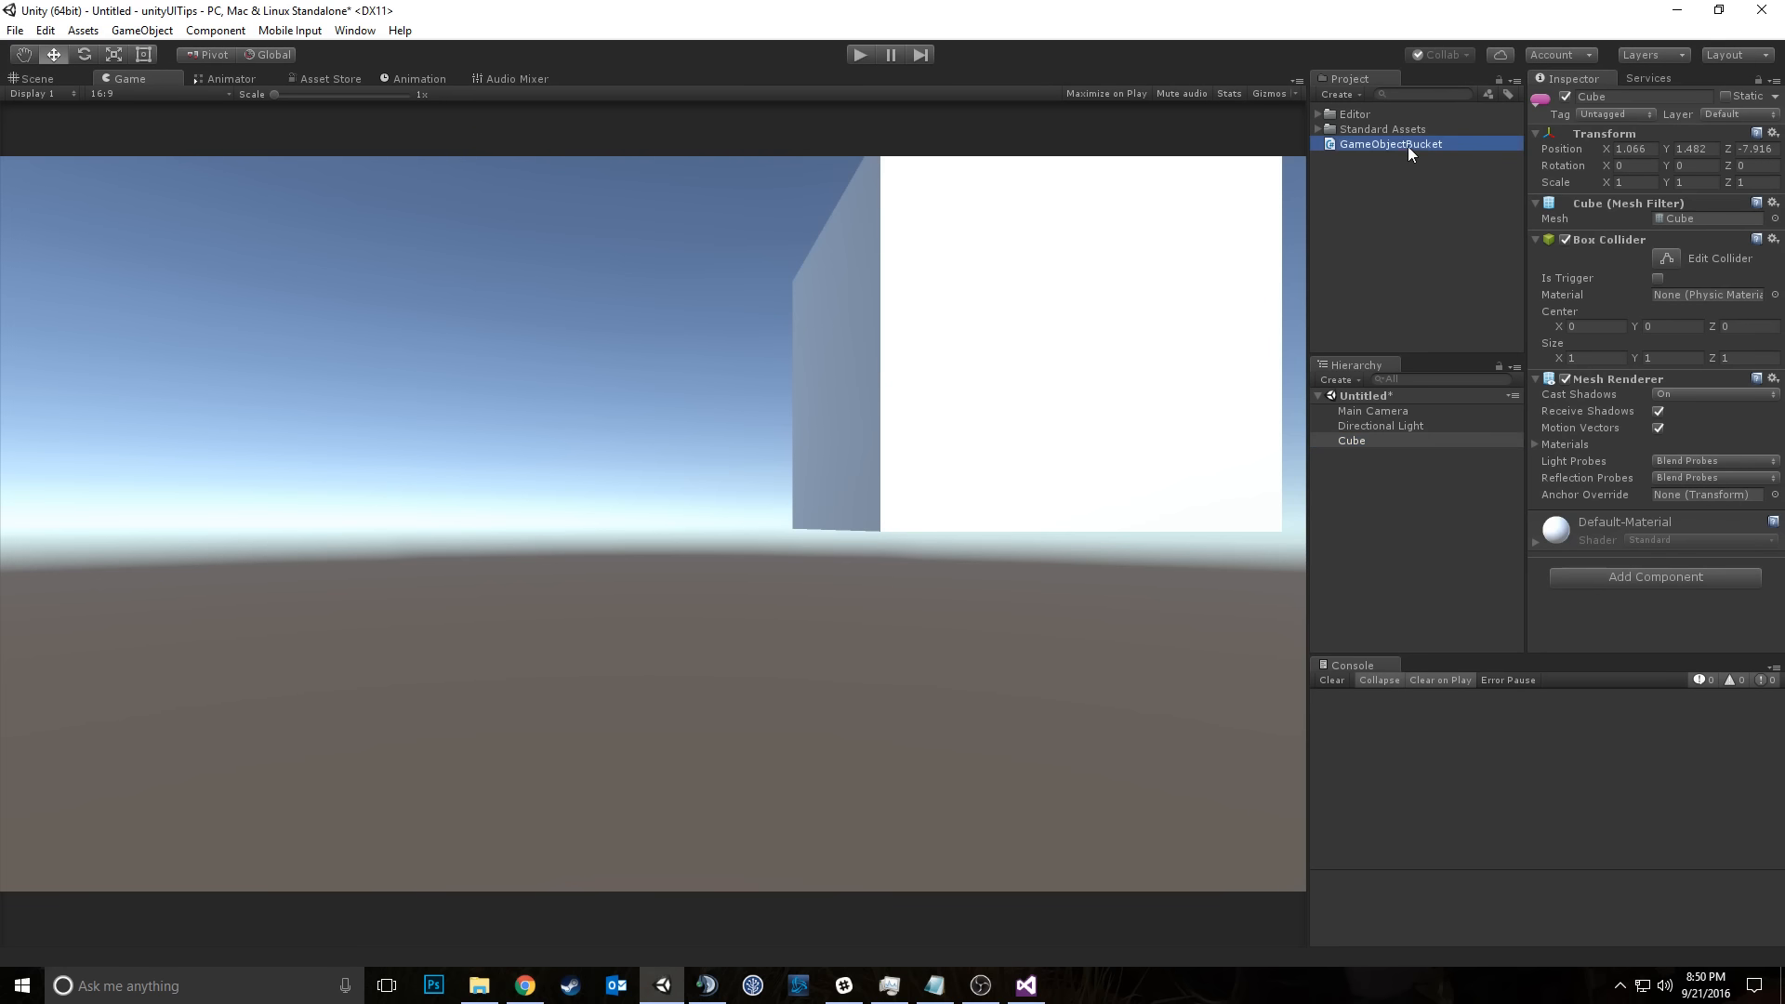
pyautogui.moveTo(1408, 147); pyautogui.dragTo(1625, 572)
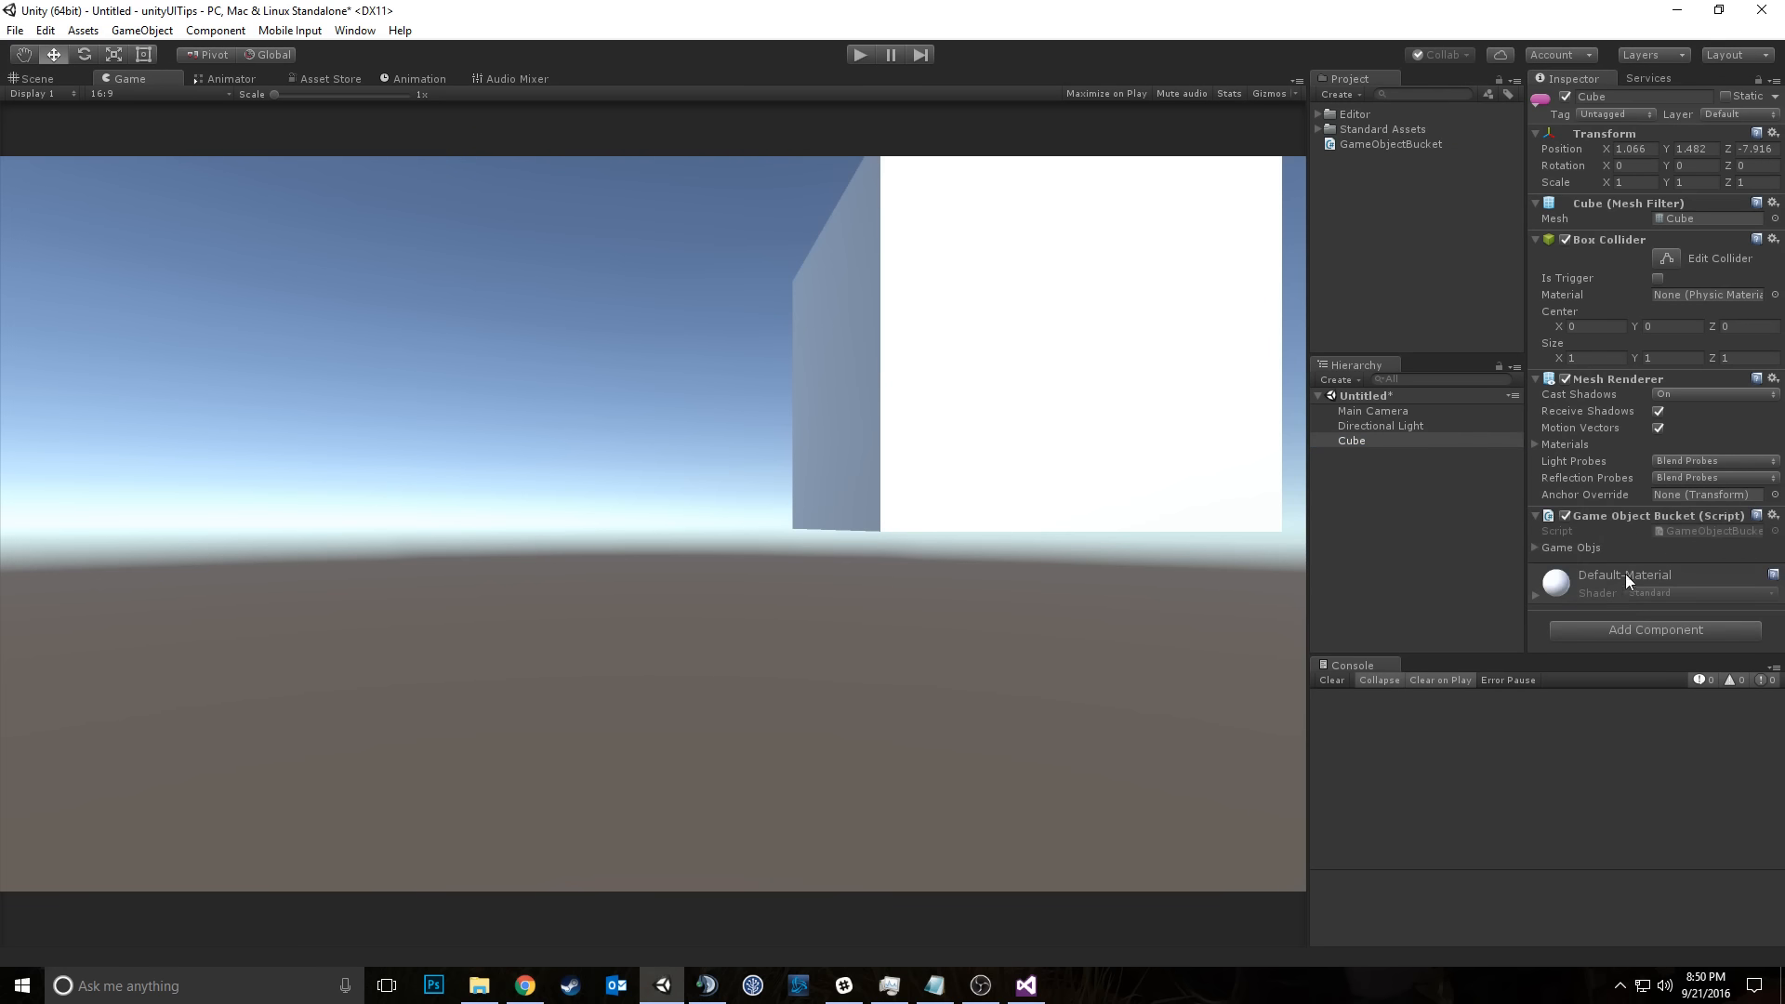
pyautogui.click(1536, 547)
pyautogui.scroll(-1, 1597, 461)
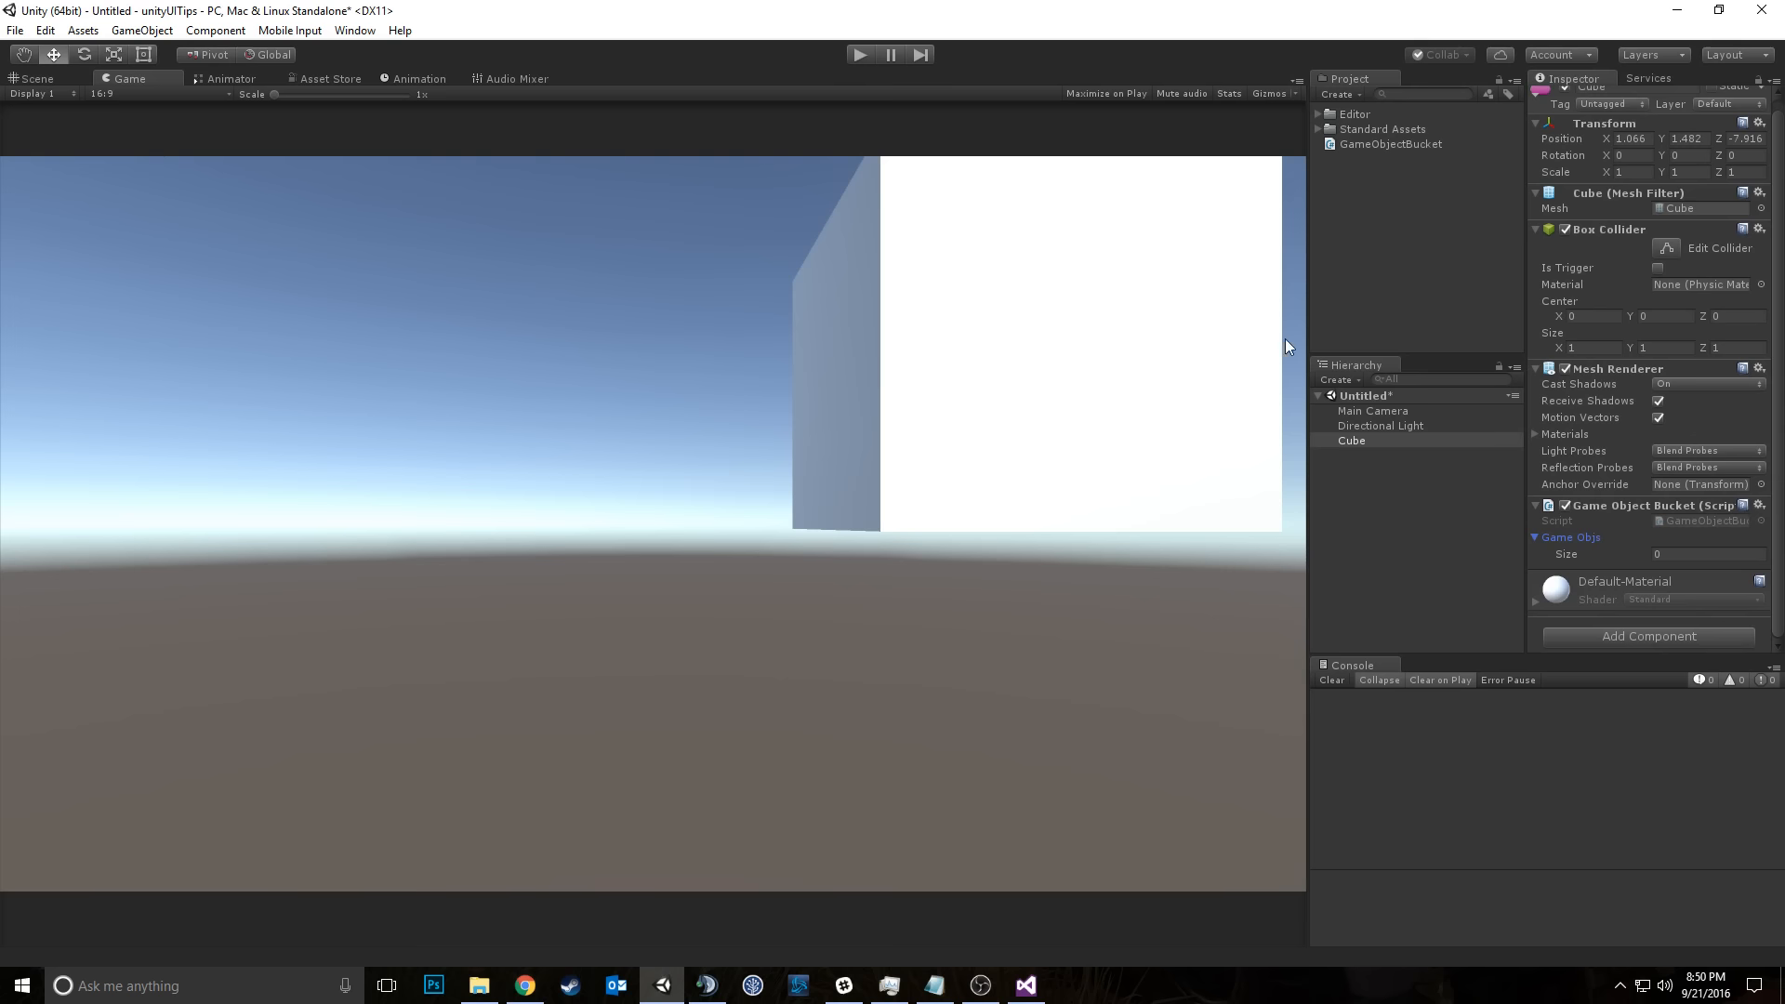
# Step: Widen the Inspector area and set the Game Objs array size to 5
pyautogui.moveTo(1306, 340); pyautogui.dragTo(1060, 338)
pyautogui.moveTo(1386, 299); pyautogui.dragTo(1280, 302)
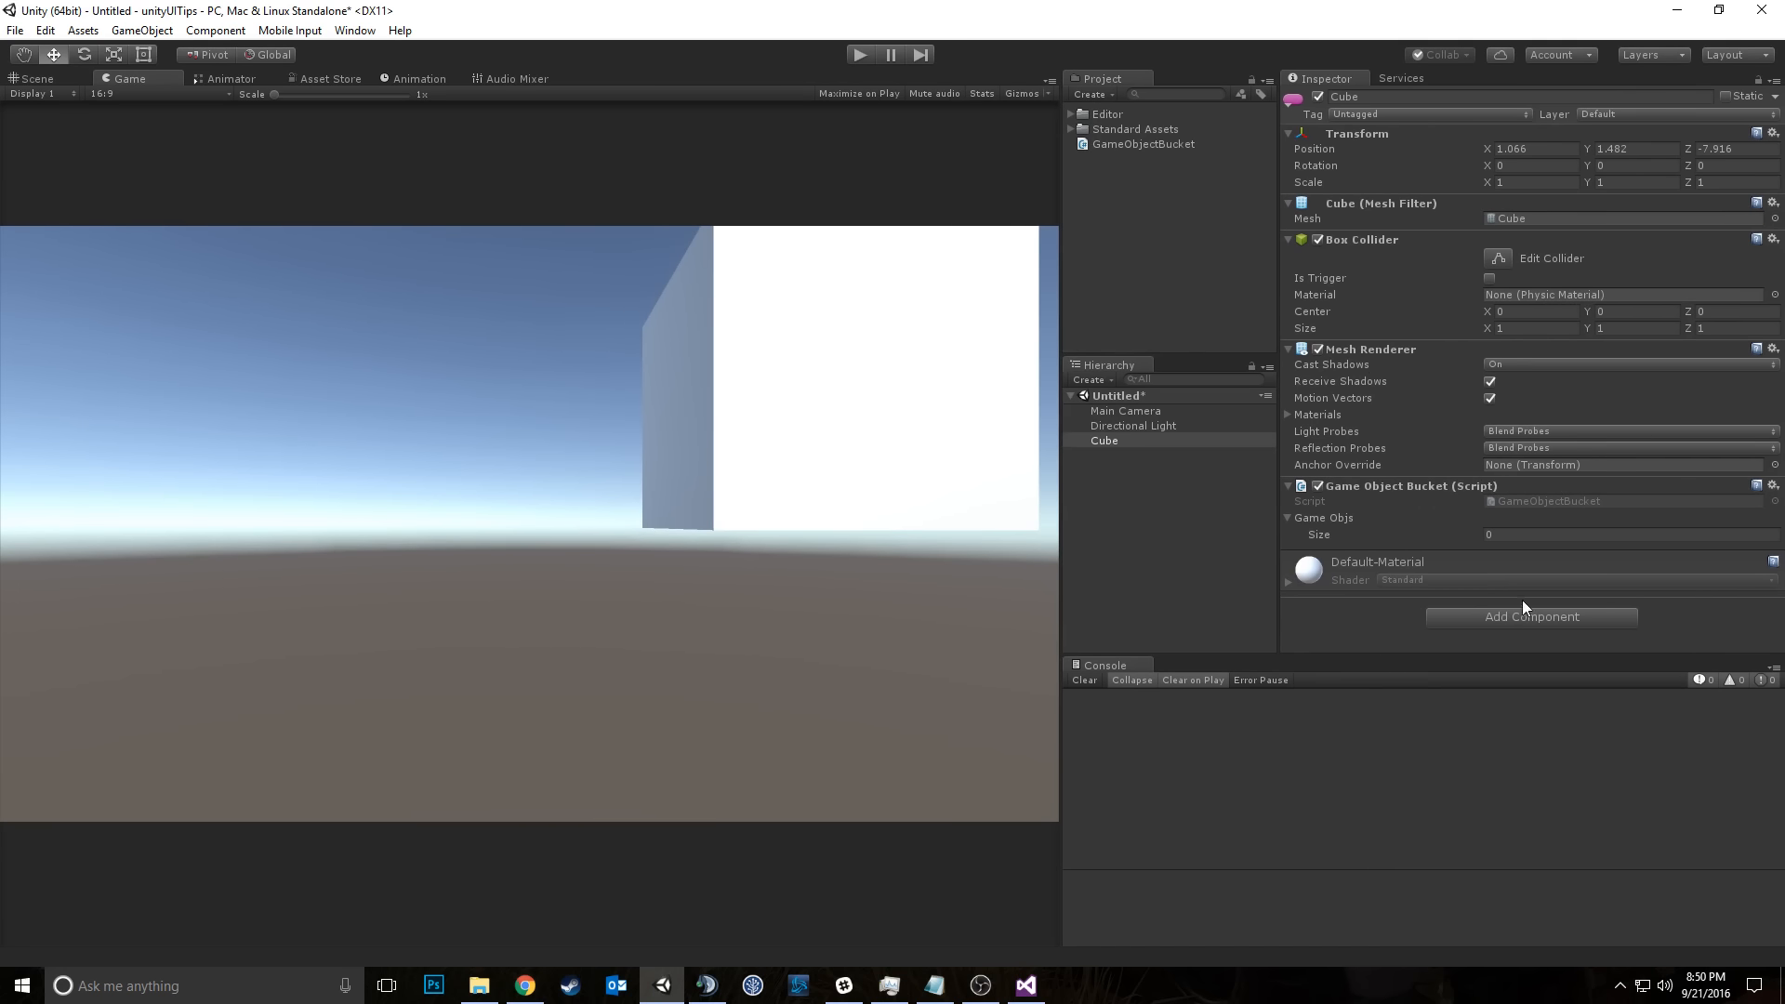
pyautogui.click(1506, 536)
pyautogui.write('5')
pyautogui.press('Return')
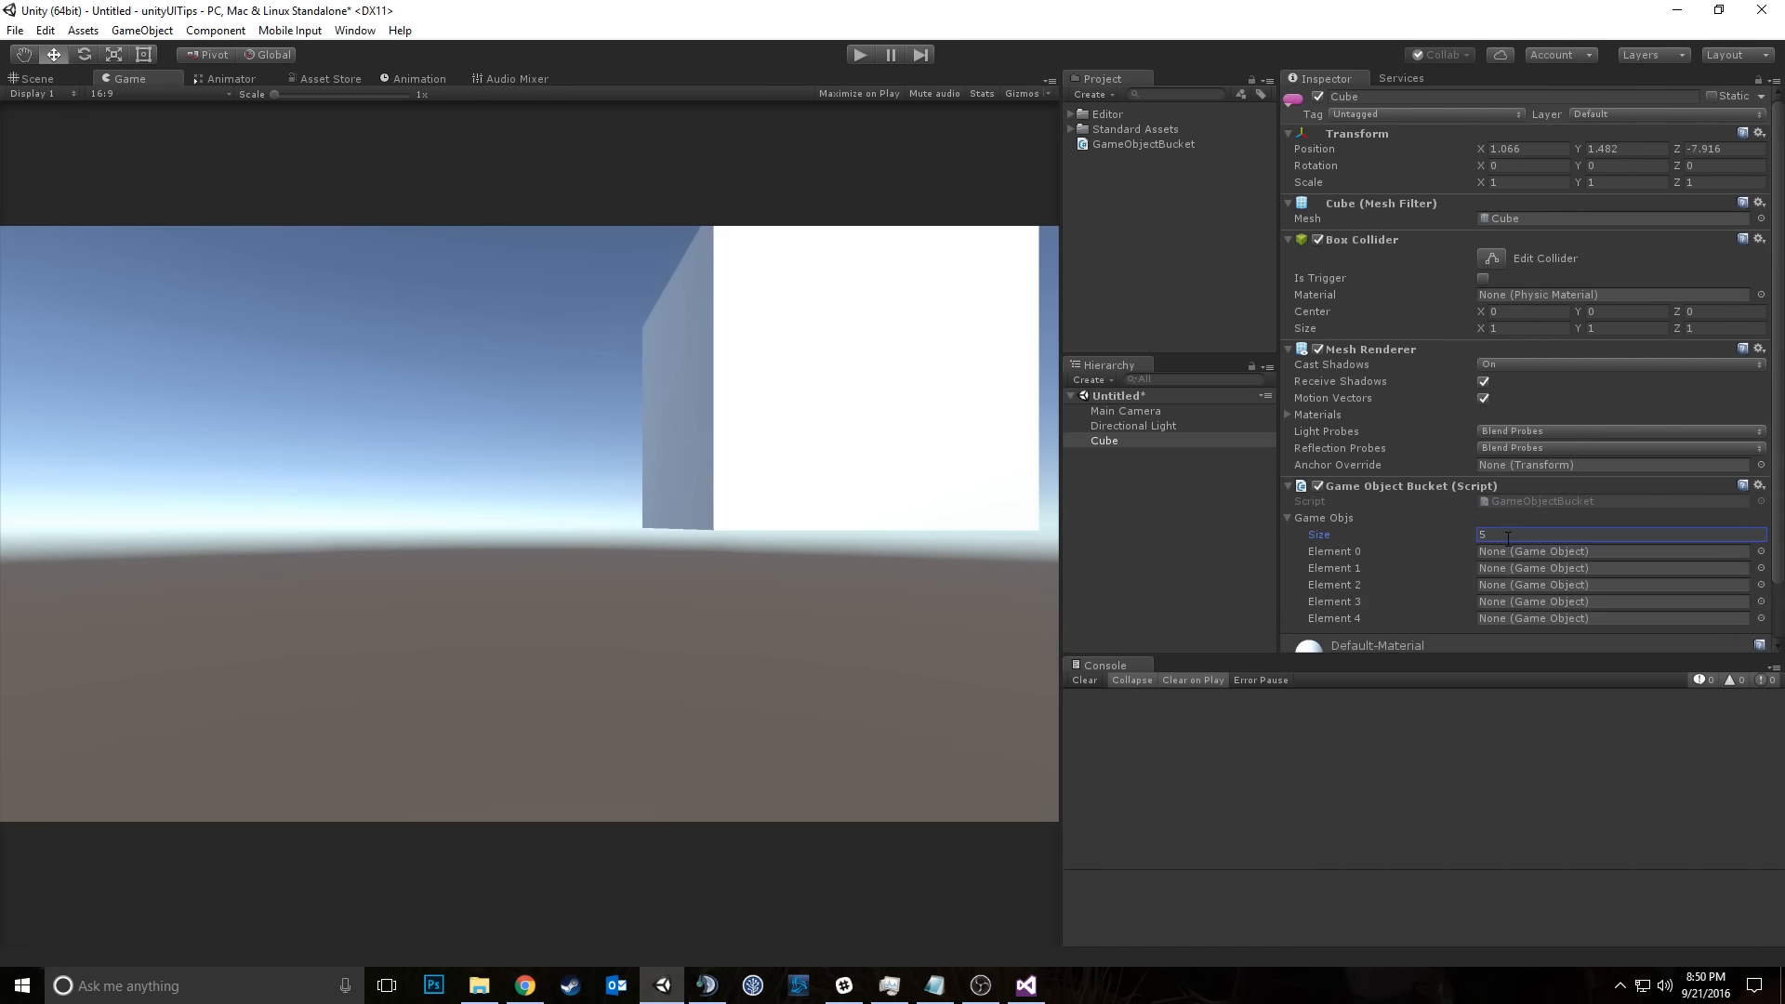
# Step: Fill Game Objs elements 0 to 4 with the Directional Light, Cube, Main Camera, Cube and Cube
pyautogui.scroll(-2, 1525, 604)
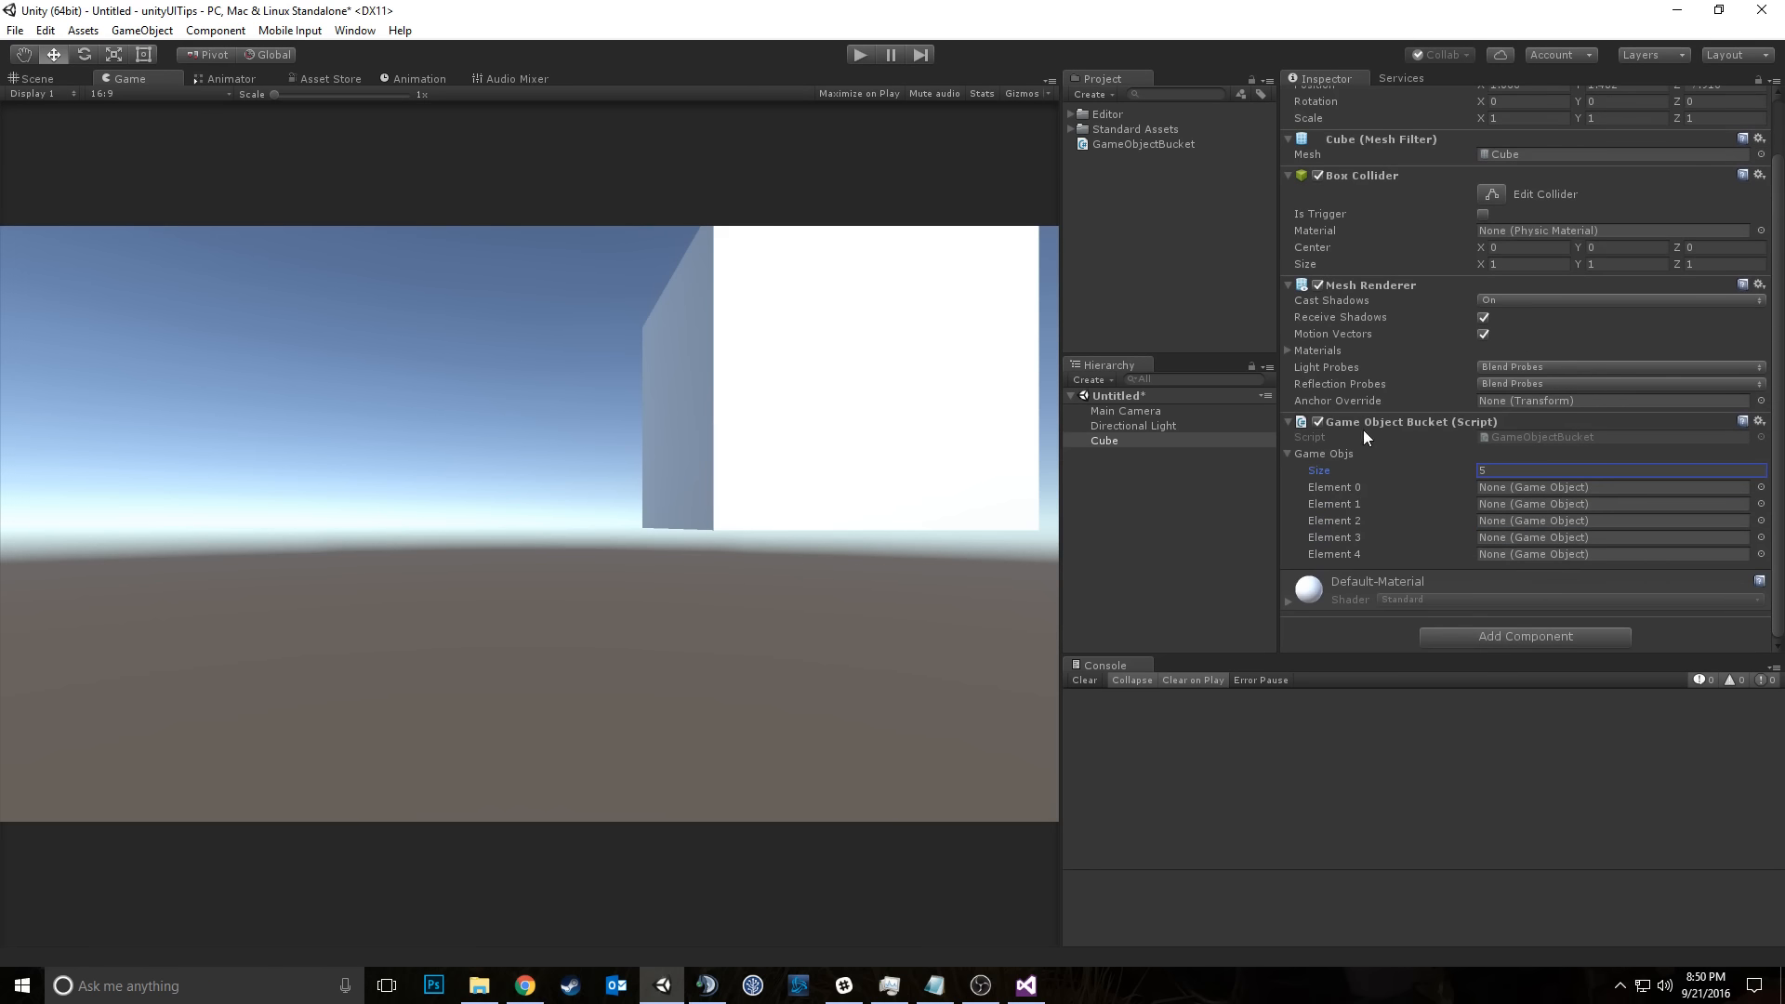
pyautogui.moveTo(1106, 426); pyautogui.dragTo(1544, 521)
pyautogui.moveTo(1128, 438); pyautogui.dragTo(1543, 504)
pyautogui.moveTo(1245, 440); pyautogui.dragTo(1606, 555)
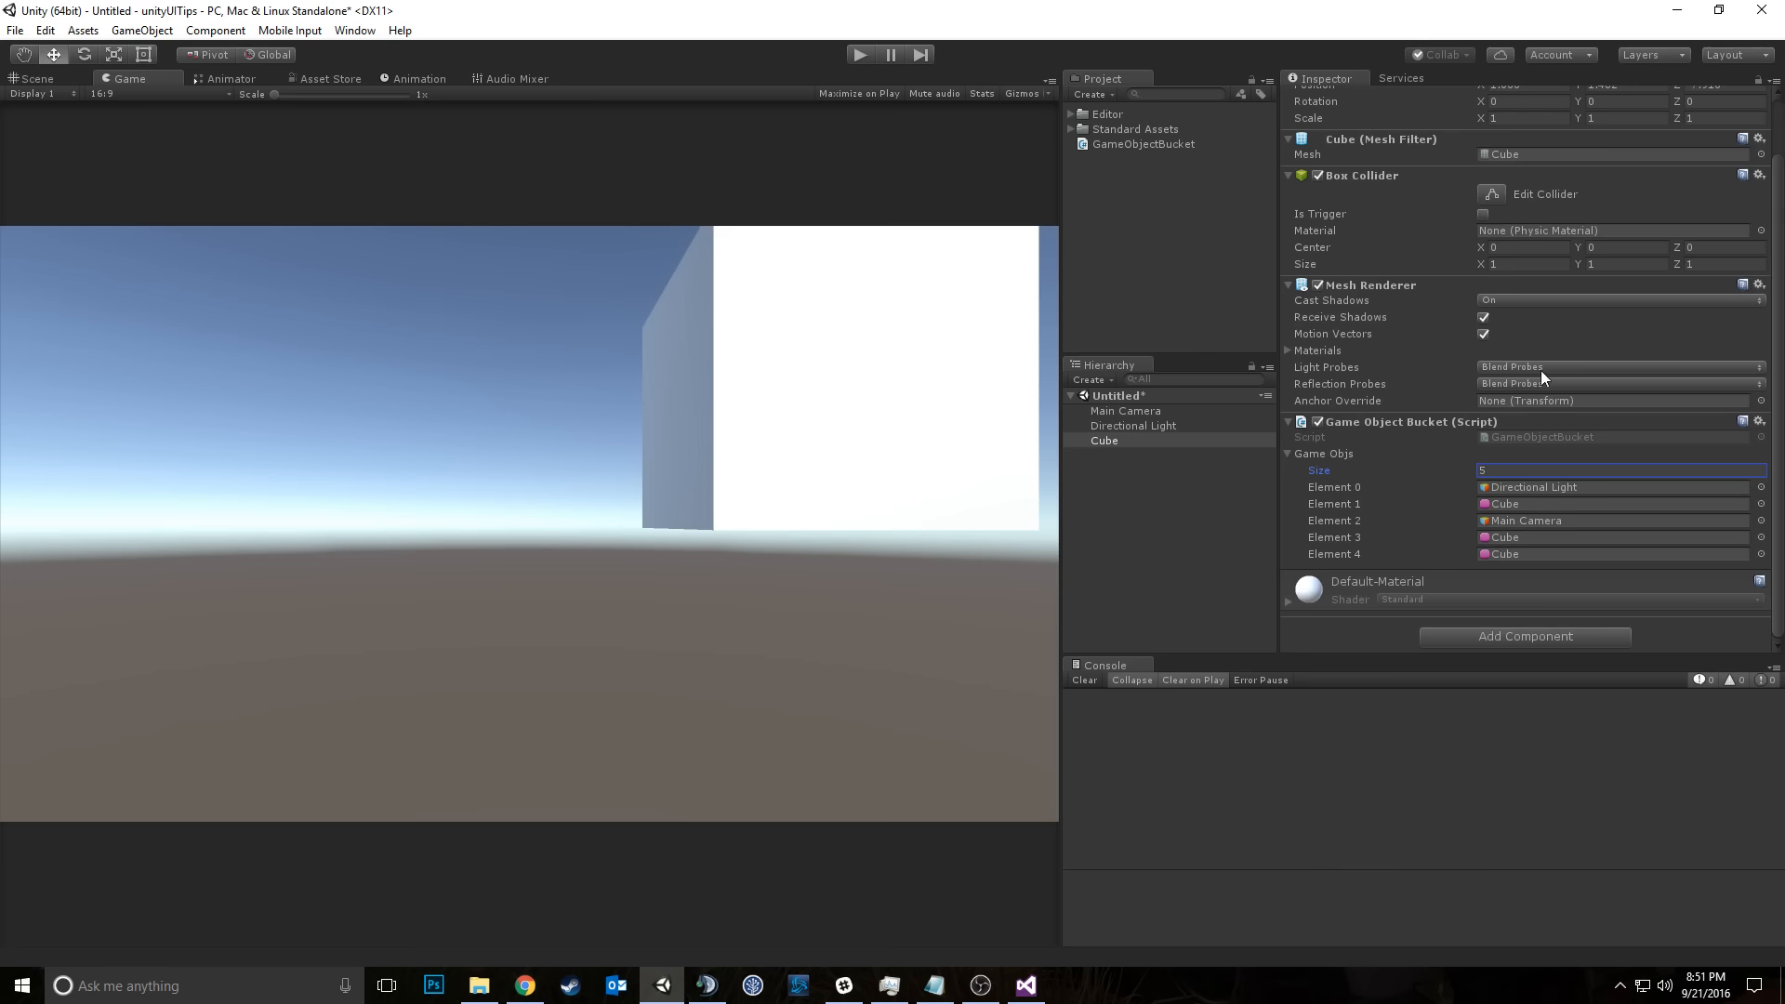
# Step: Examine the icon colour choices for the Cube and return to its Game Objs array
pyautogui.scroll(2, 1541, 370)
pyautogui.click(1292, 101)
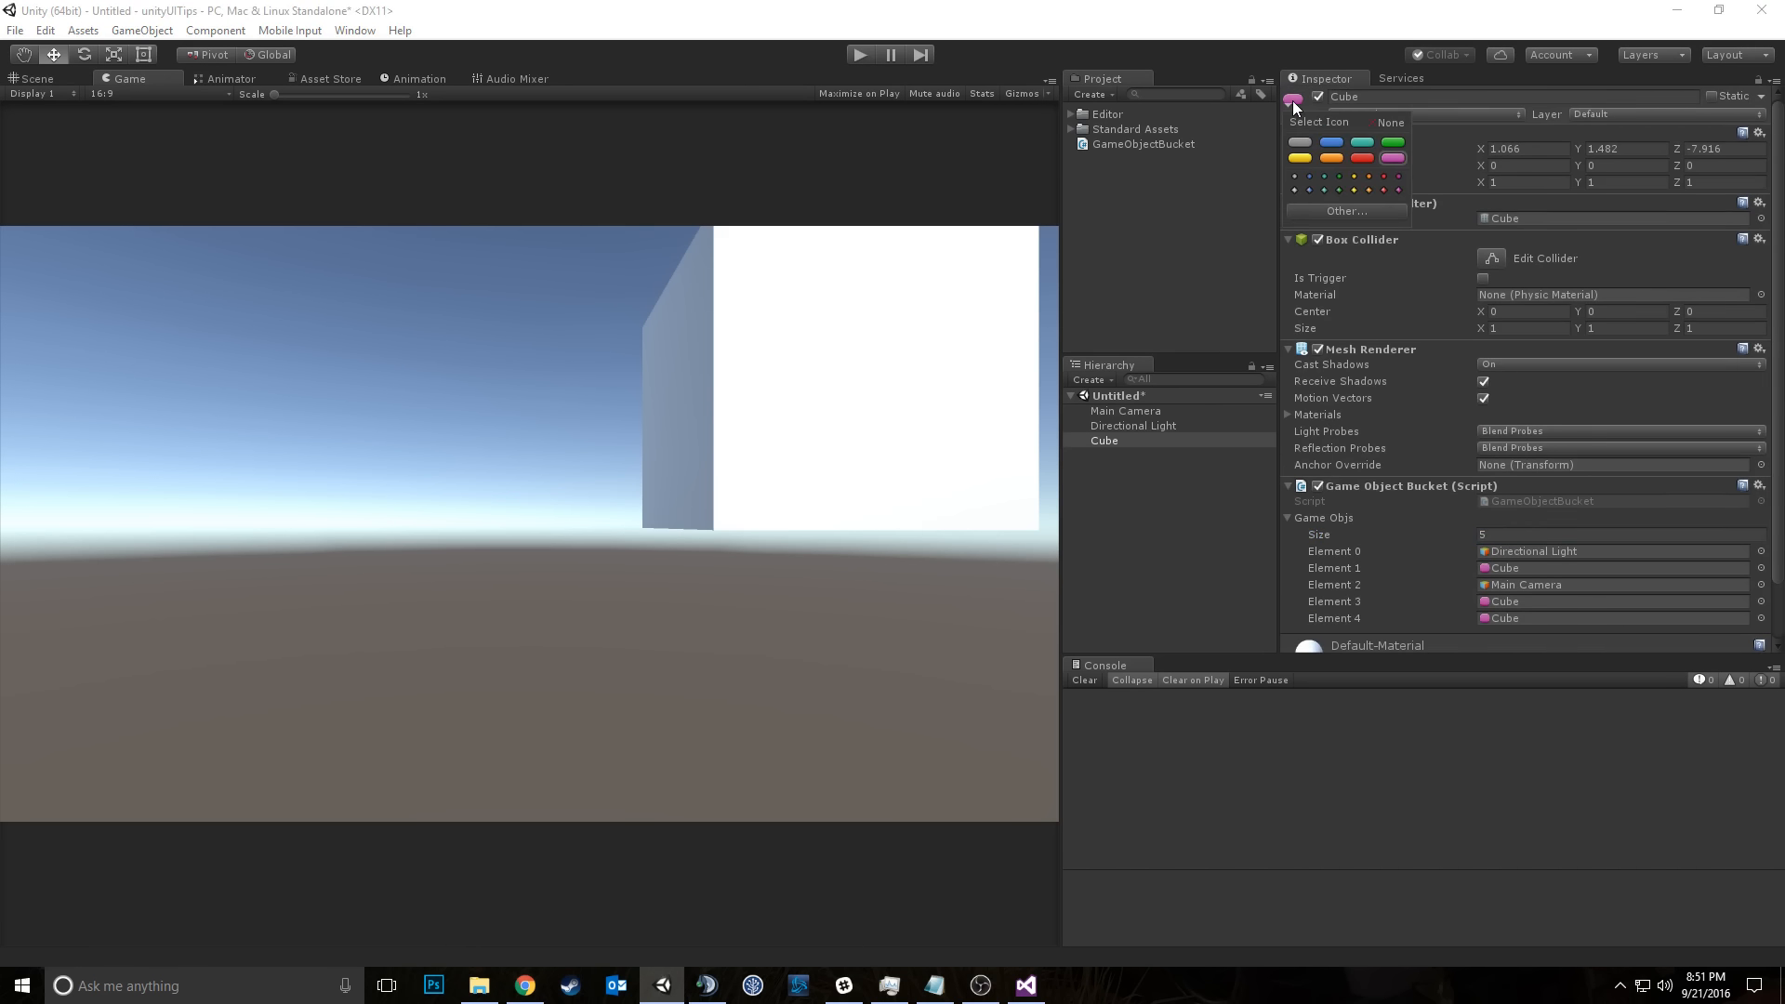
pyautogui.click(1330, 143)
pyautogui.click(1369, 145)
pyautogui.click(1394, 144)
pyautogui.click(1296, 97)
pyautogui.scroll(-2, 1526, 570)
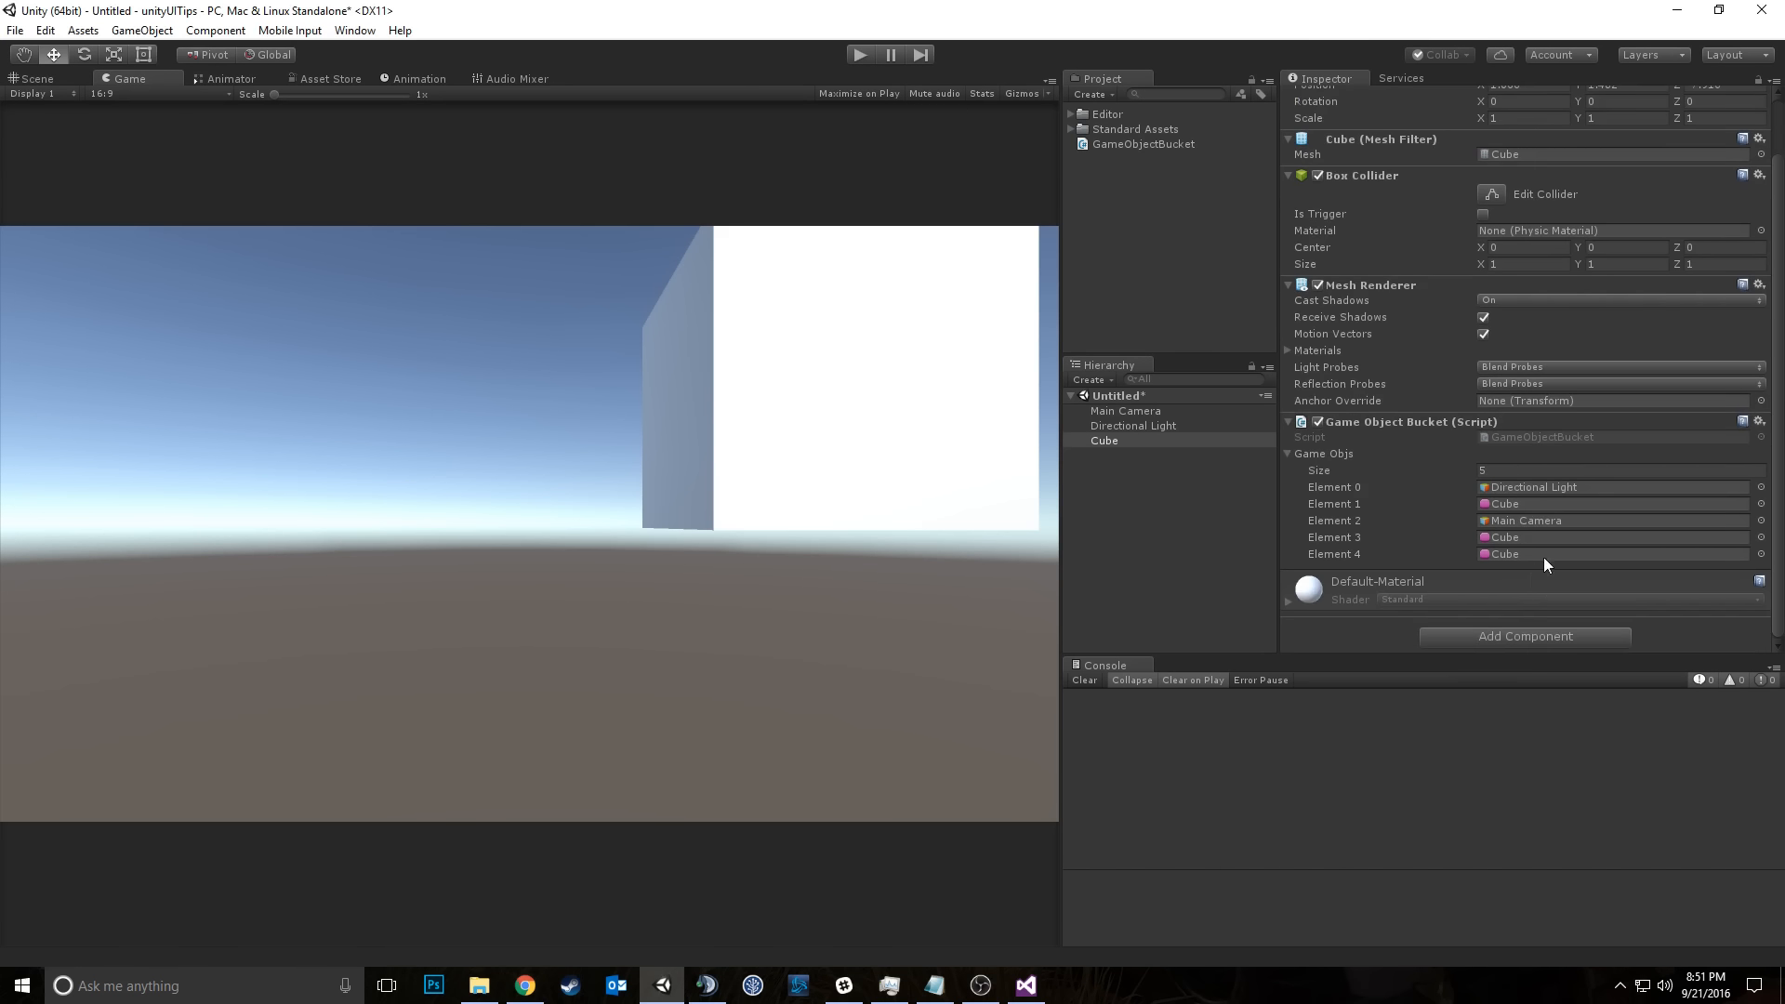
# Step: Set the Game Objs array size to 0, then collapse and re-expand the array
pyautogui.click(1517, 469)
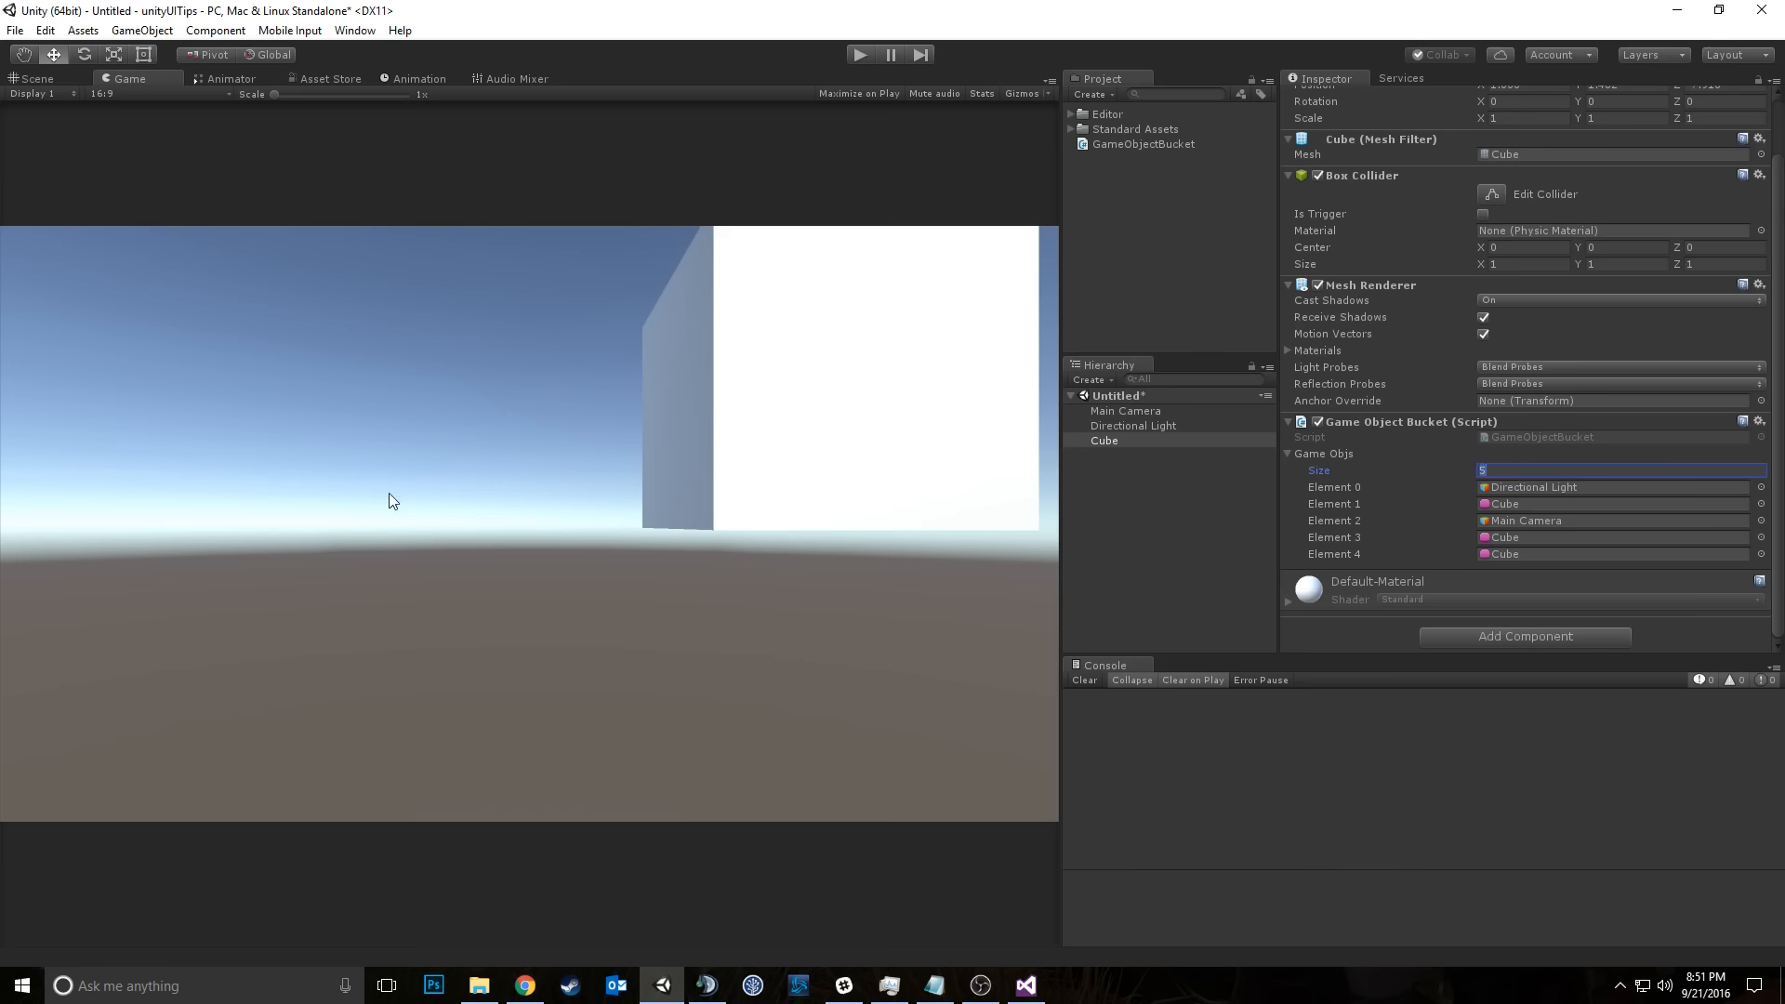
pyautogui.write('0')
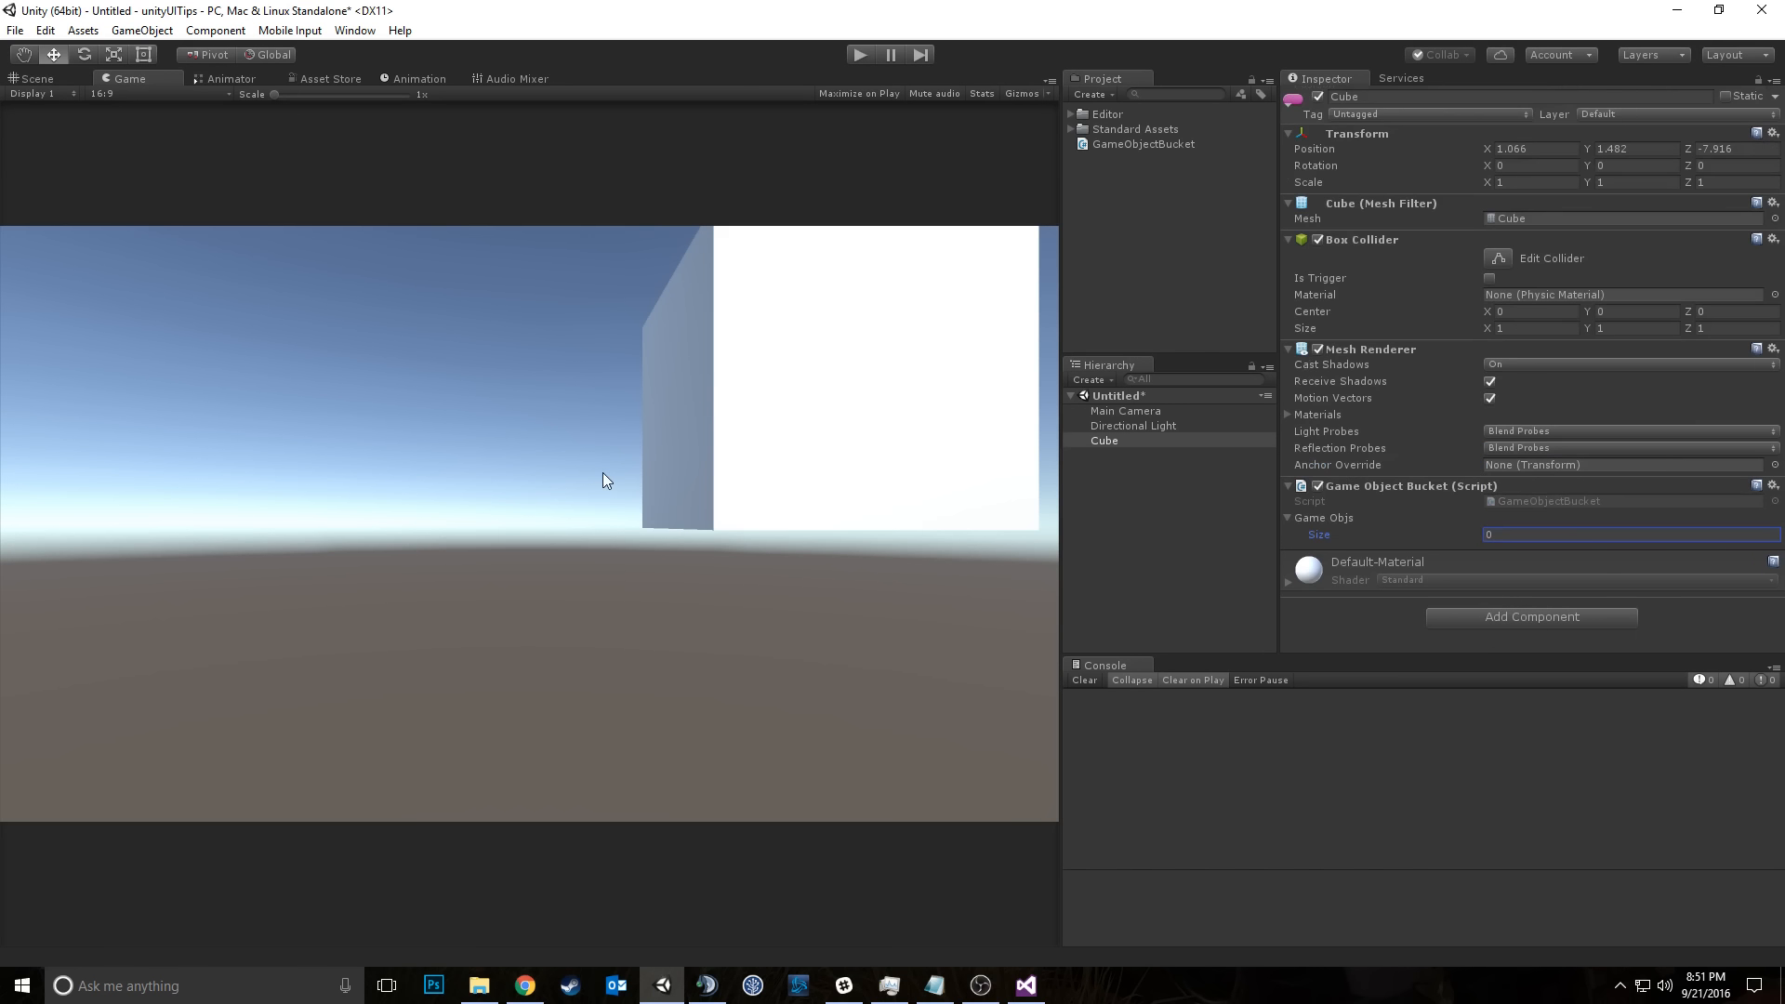
pyautogui.click(1358, 523)
pyautogui.click(1328, 542)
pyautogui.click(1331, 523)
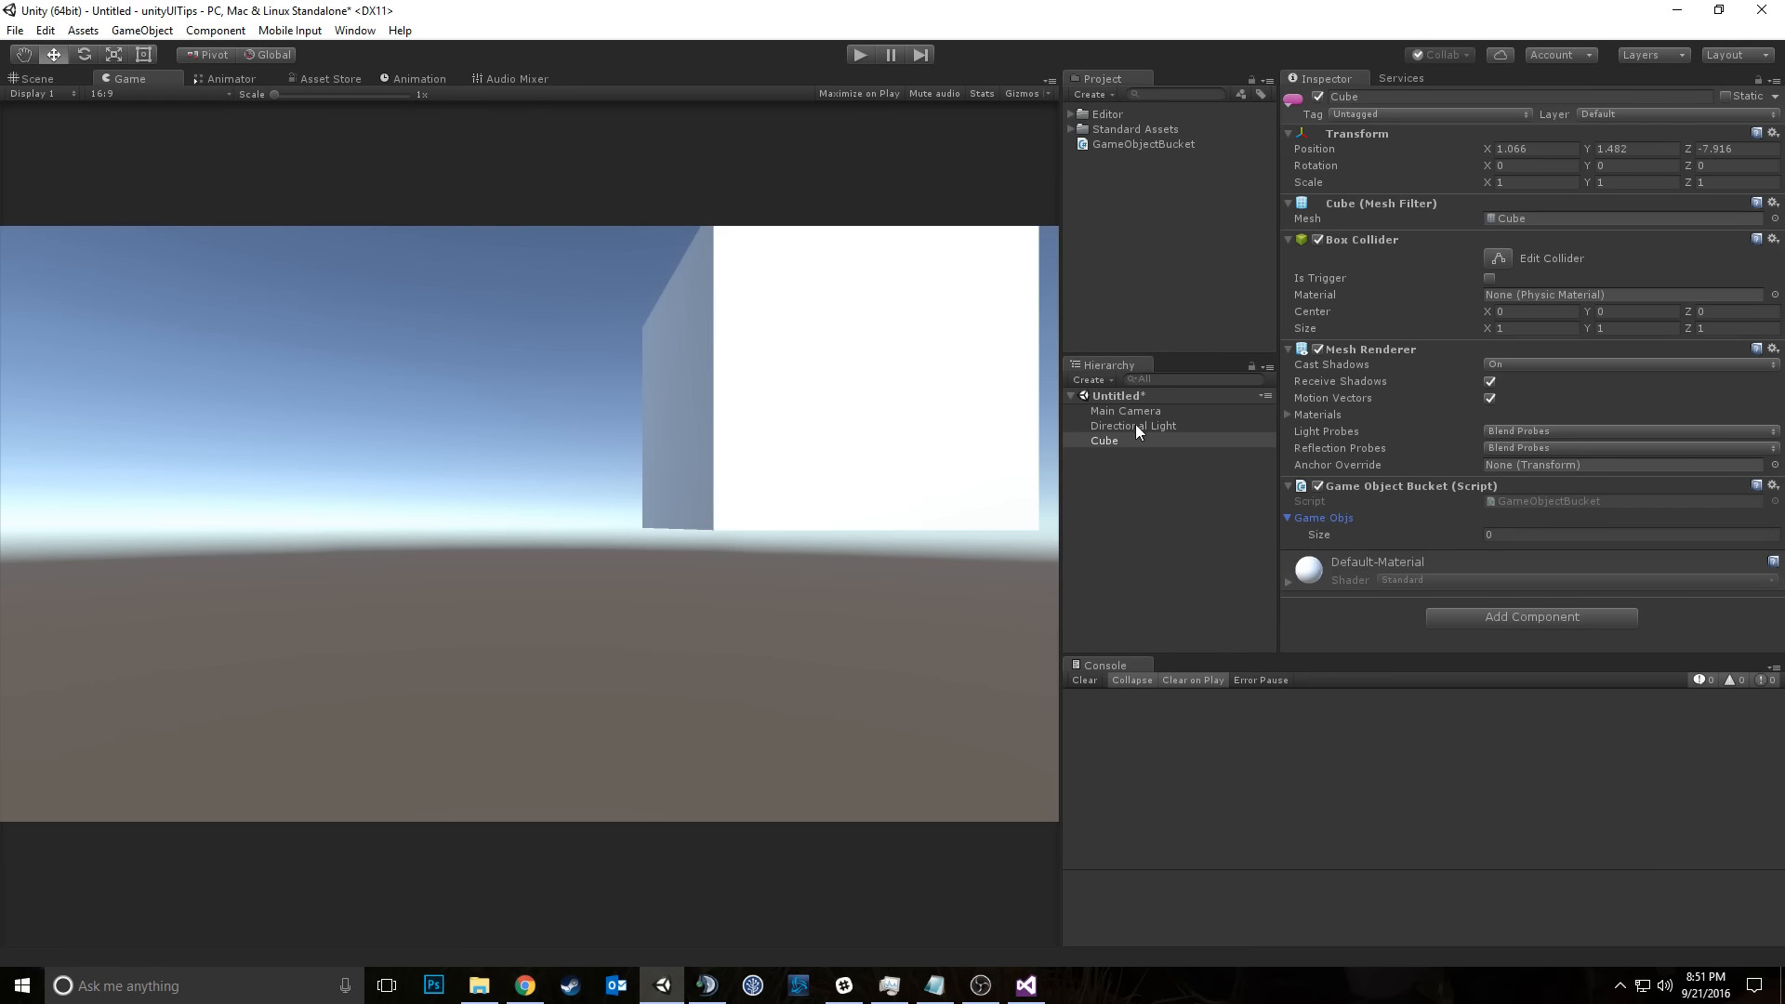
# Step: Add the Directional Light directly to the Game Objs array and duplicate its array element twice
pyautogui.moveTo(1111, 440); pyautogui.dragTo(1341, 518)
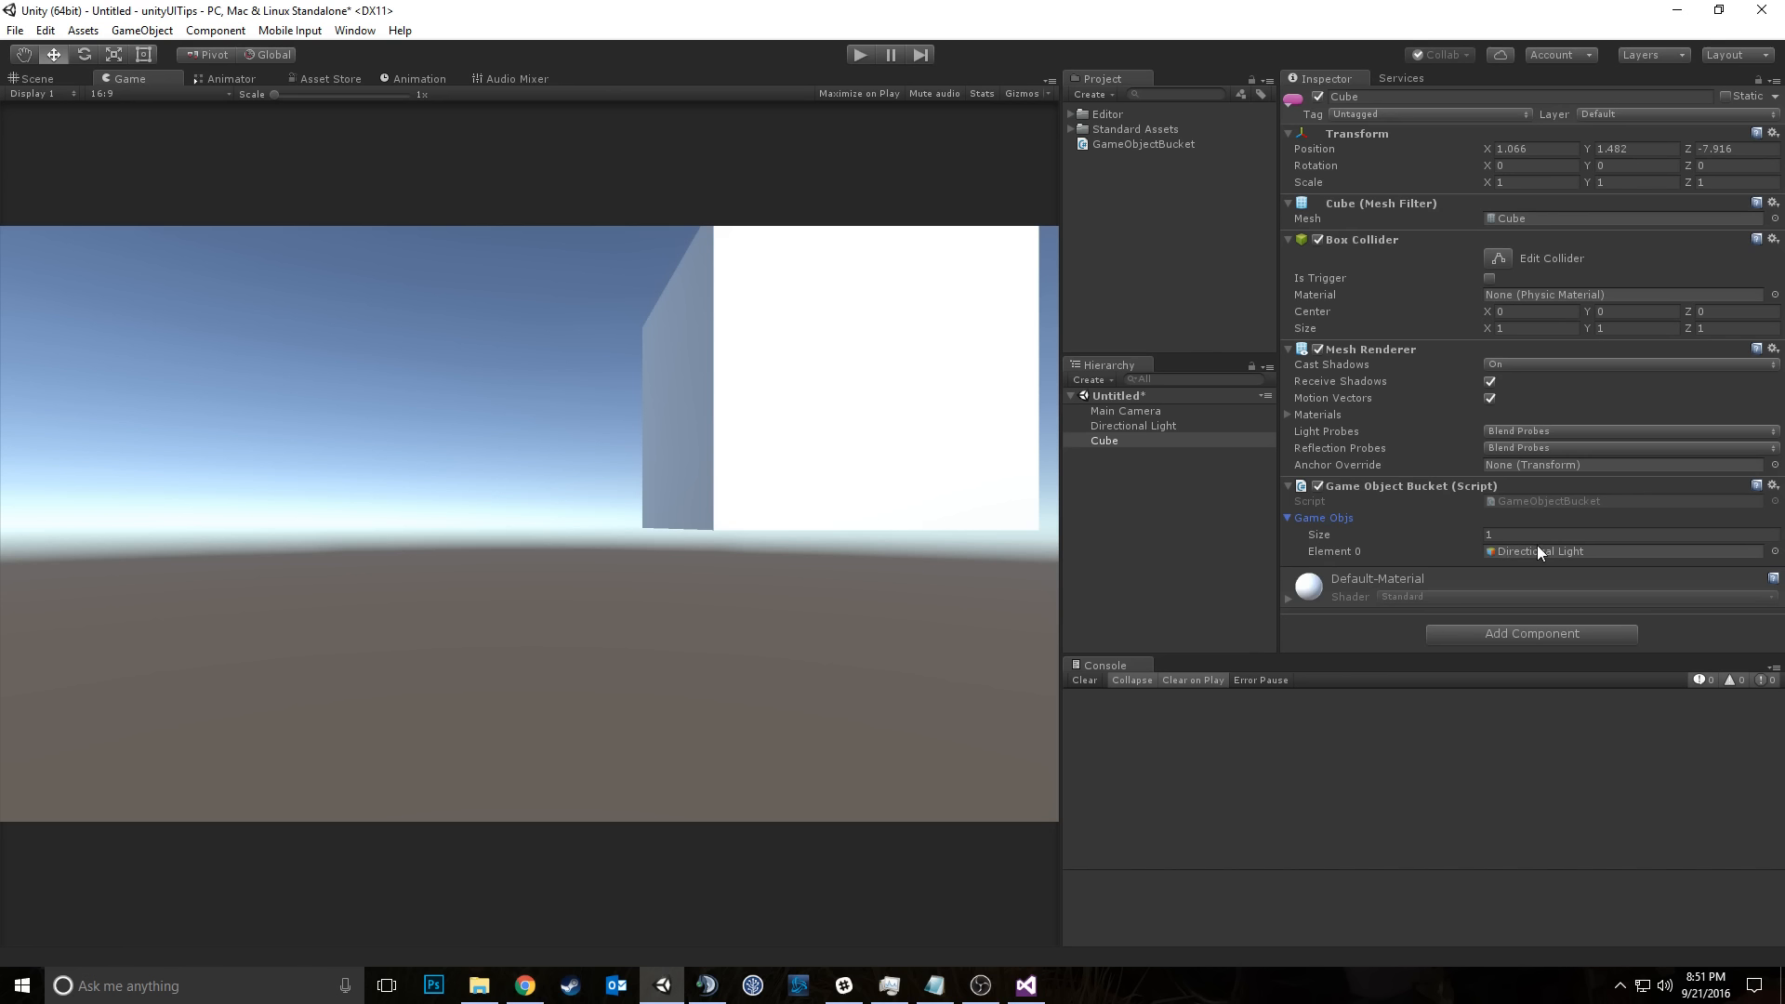
pyautogui.rightClick(1452, 556)
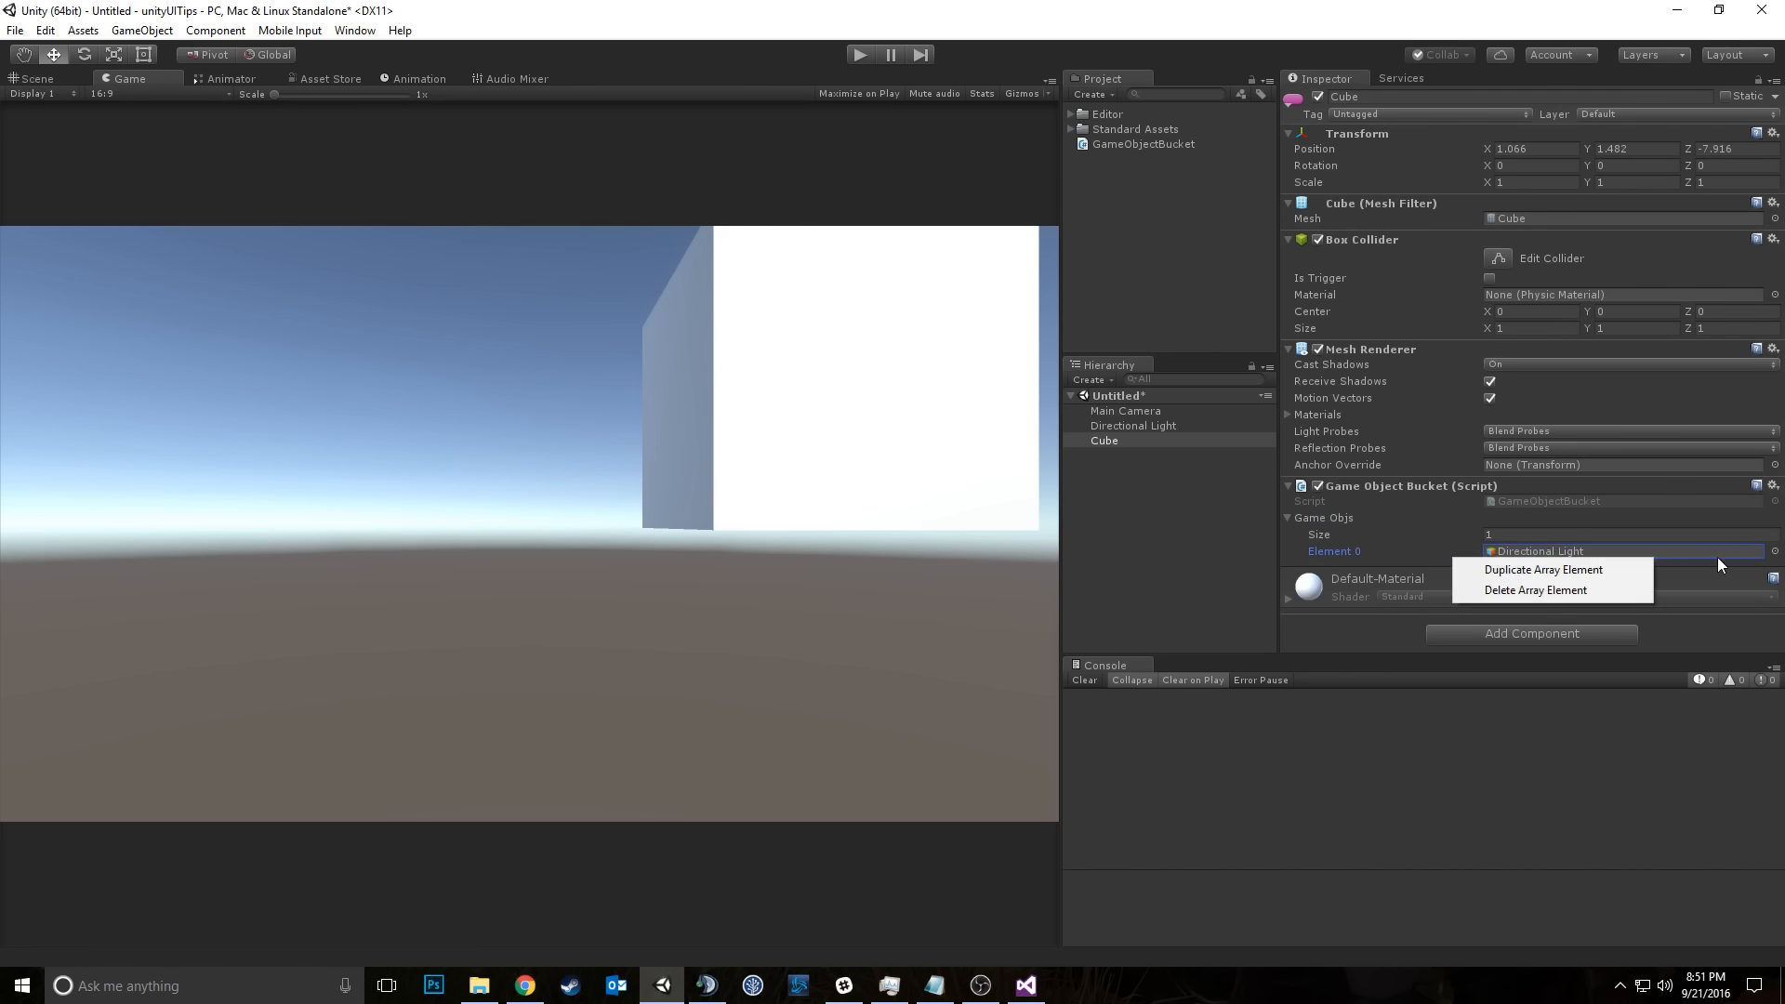
pyautogui.click(1571, 571)
pyautogui.rightClick(1545, 569)
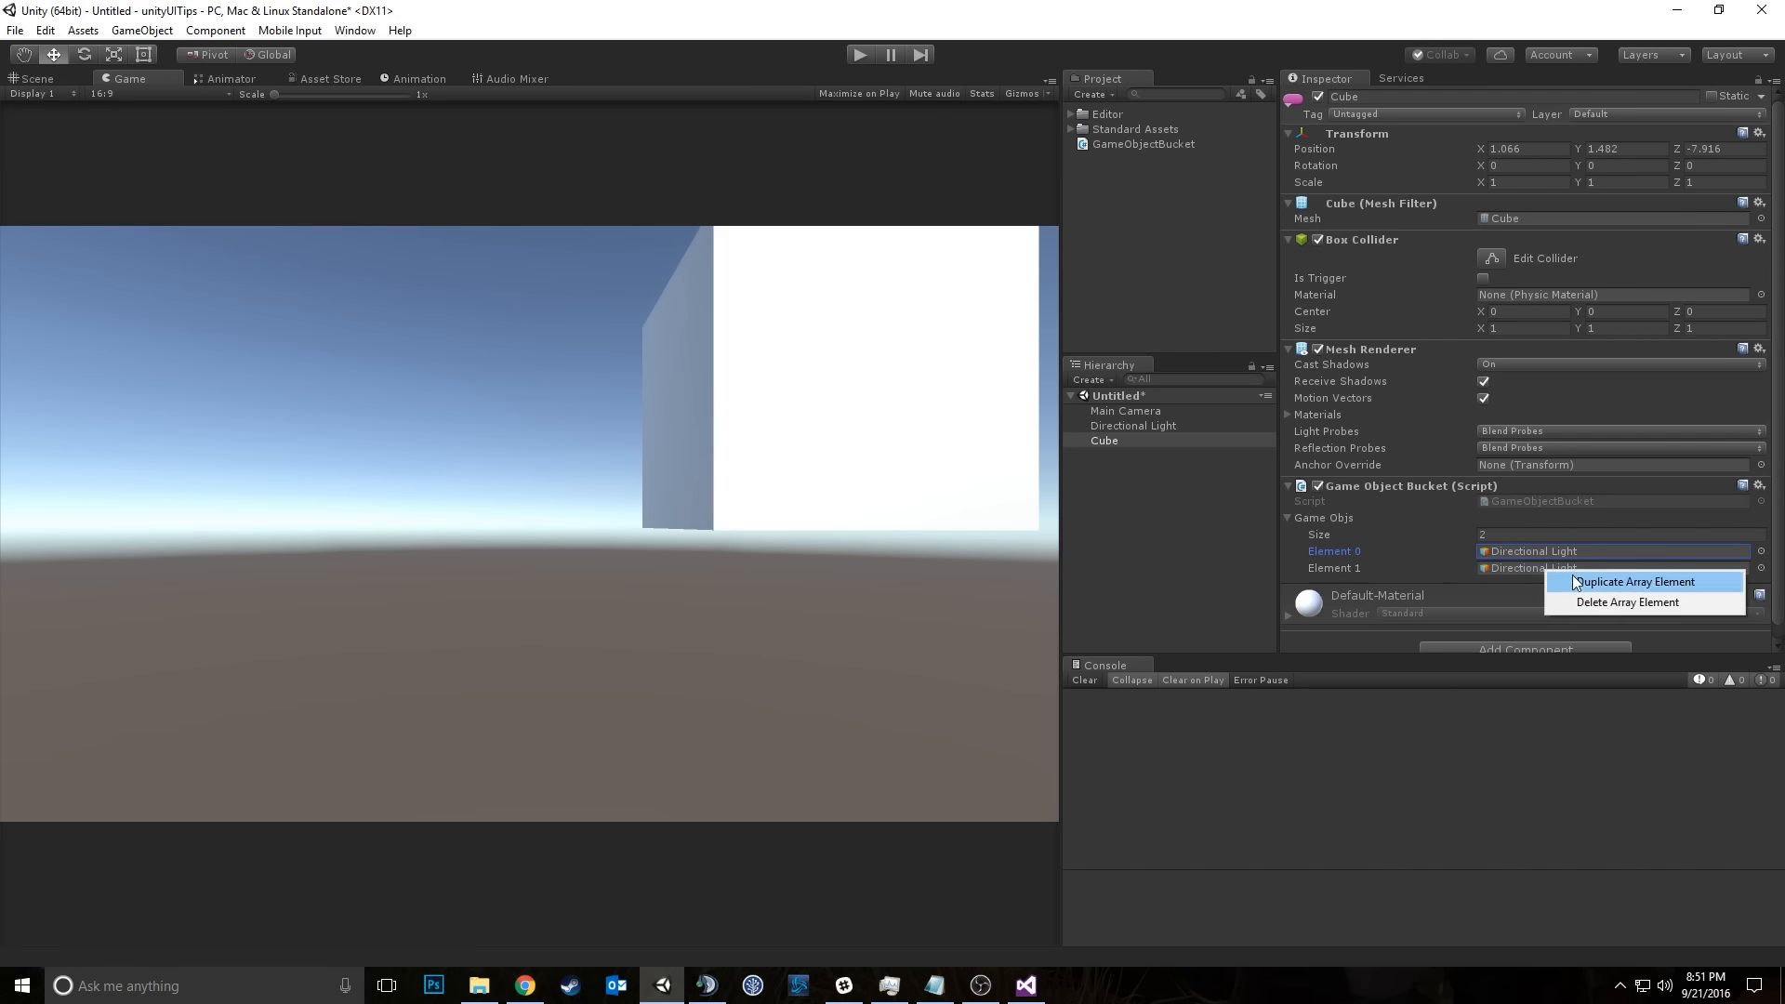
pyautogui.click(1574, 582)
# Step: Clear the duplicated Directional Light references from Element 1 and Element 2 of Game Objs
pyautogui.click(1520, 569)
pyautogui.rightClick(1526, 564)
pyautogui.click(1564, 600)
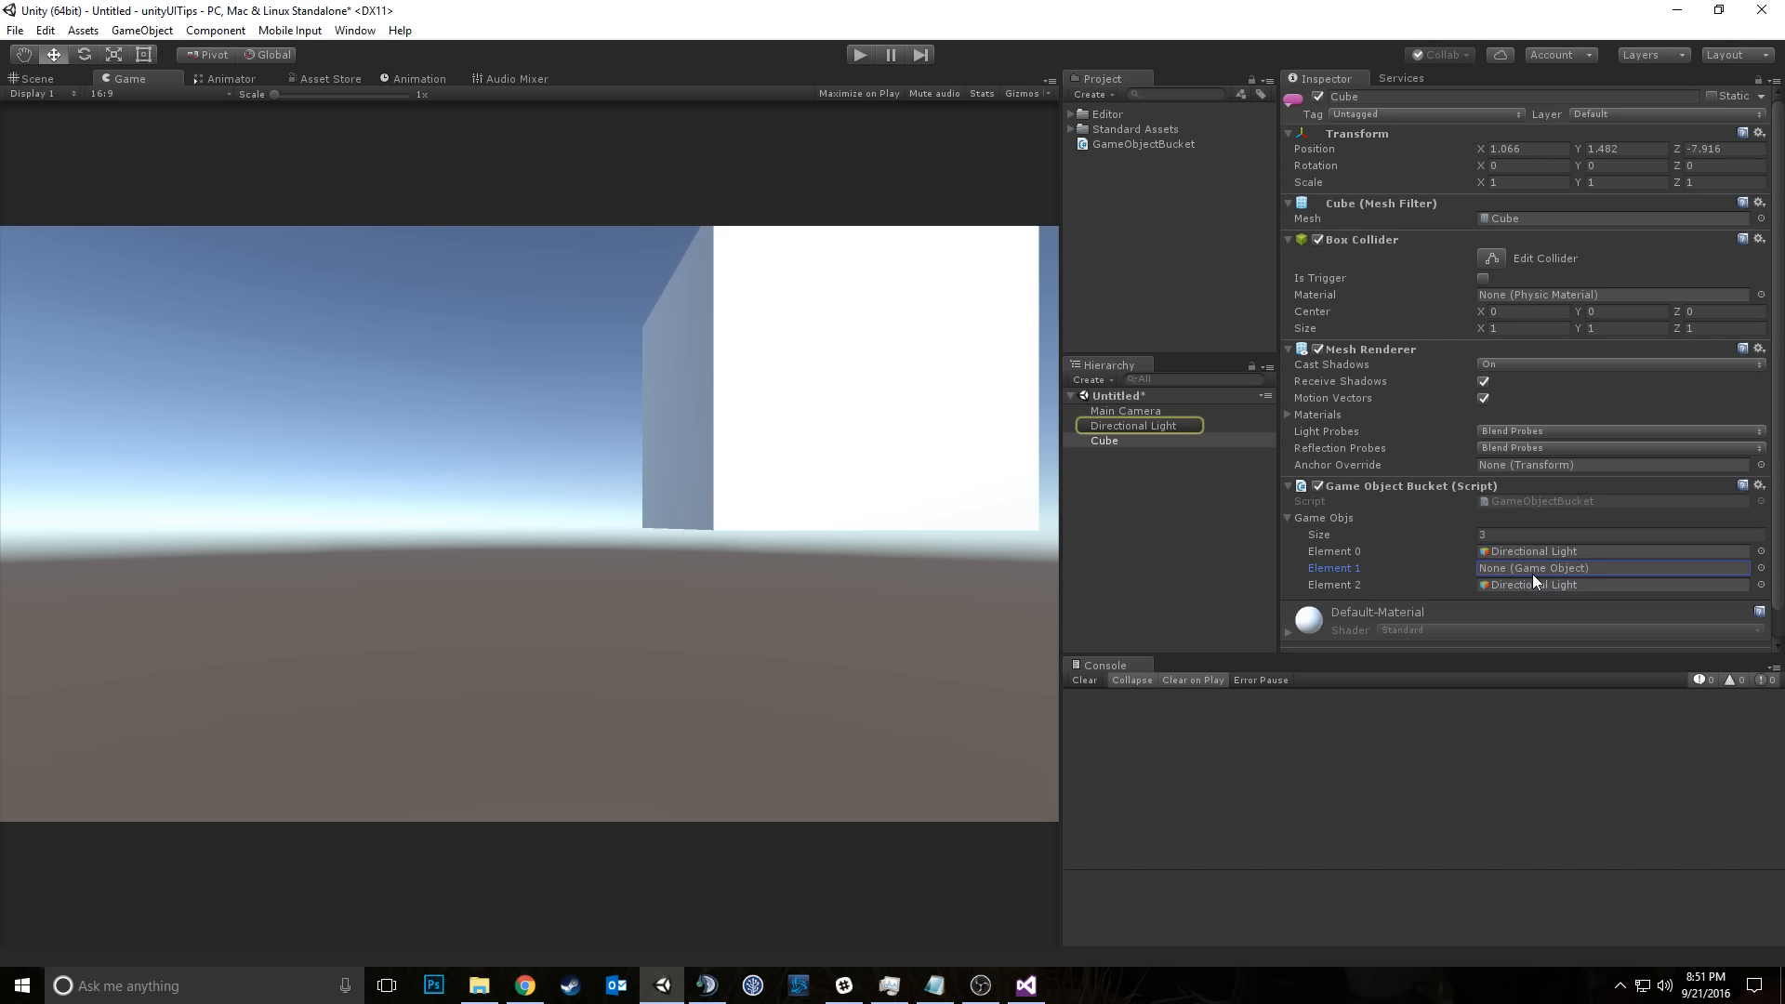
pyautogui.click(1514, 589)
pyautogui.rightClick(1388, 587)
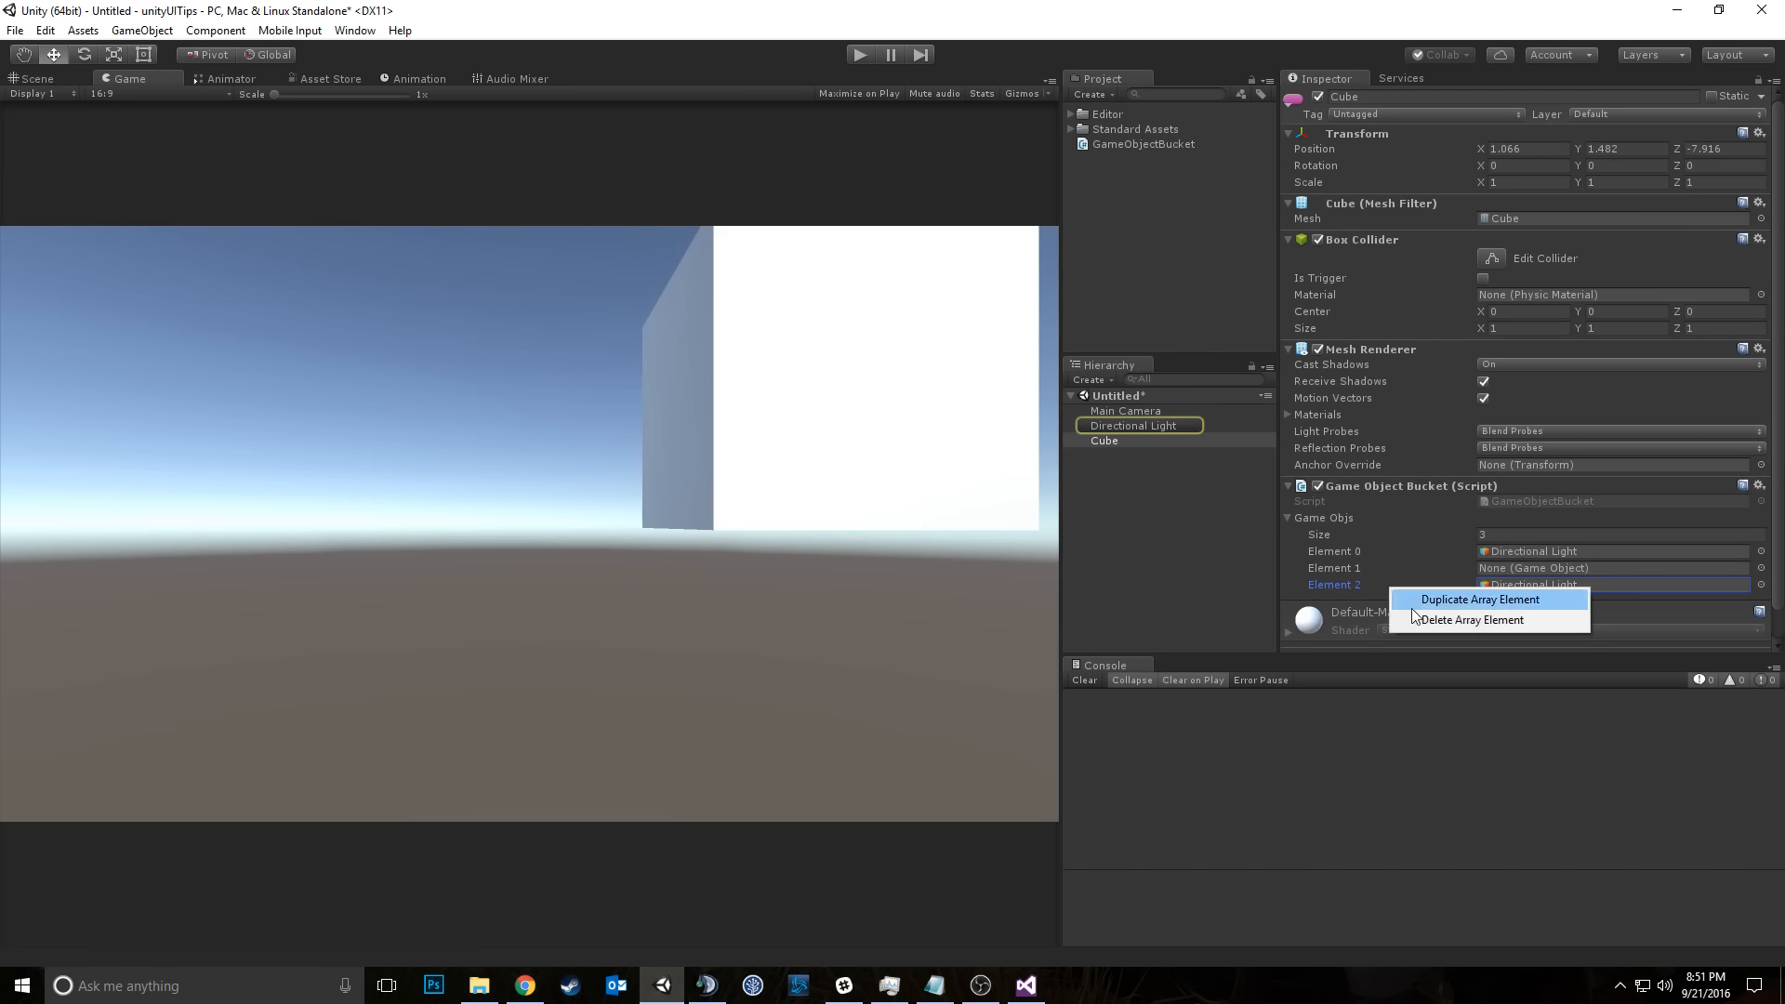
pyautogui.click(1450, 619)
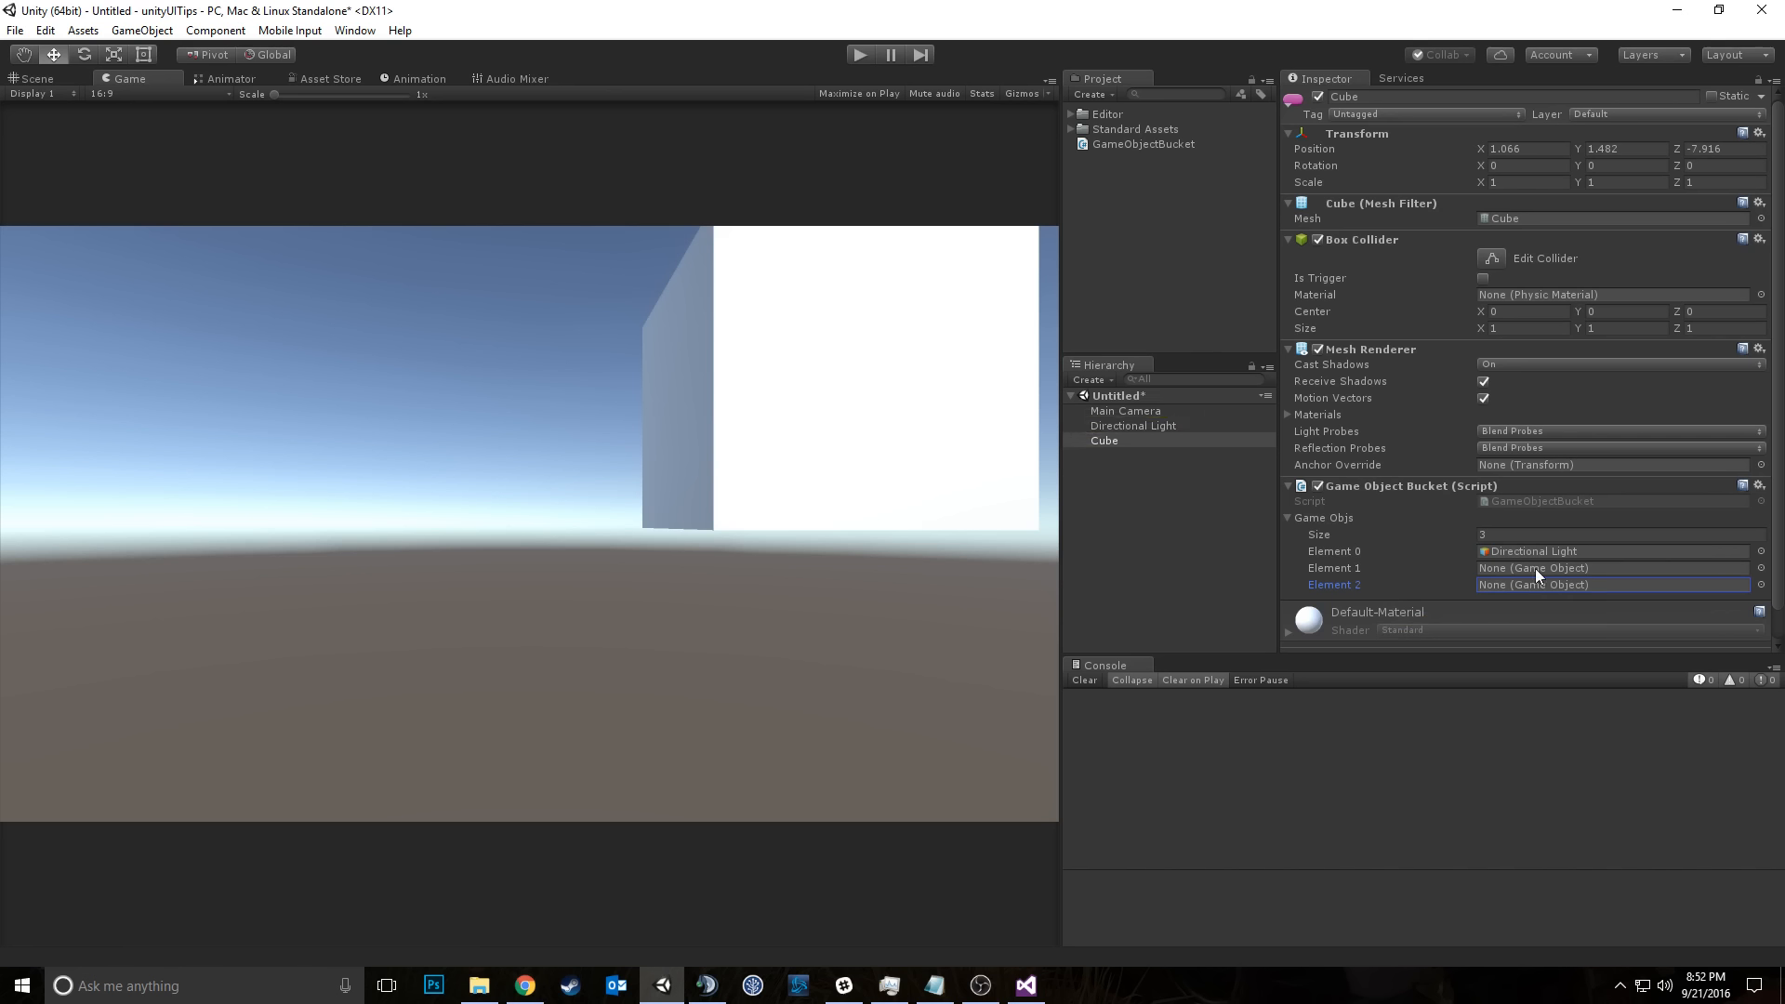
# Step: Delete the two empty elements from Game Objs and append the Main Camera to the array
pyautogui.click(1388, 571)
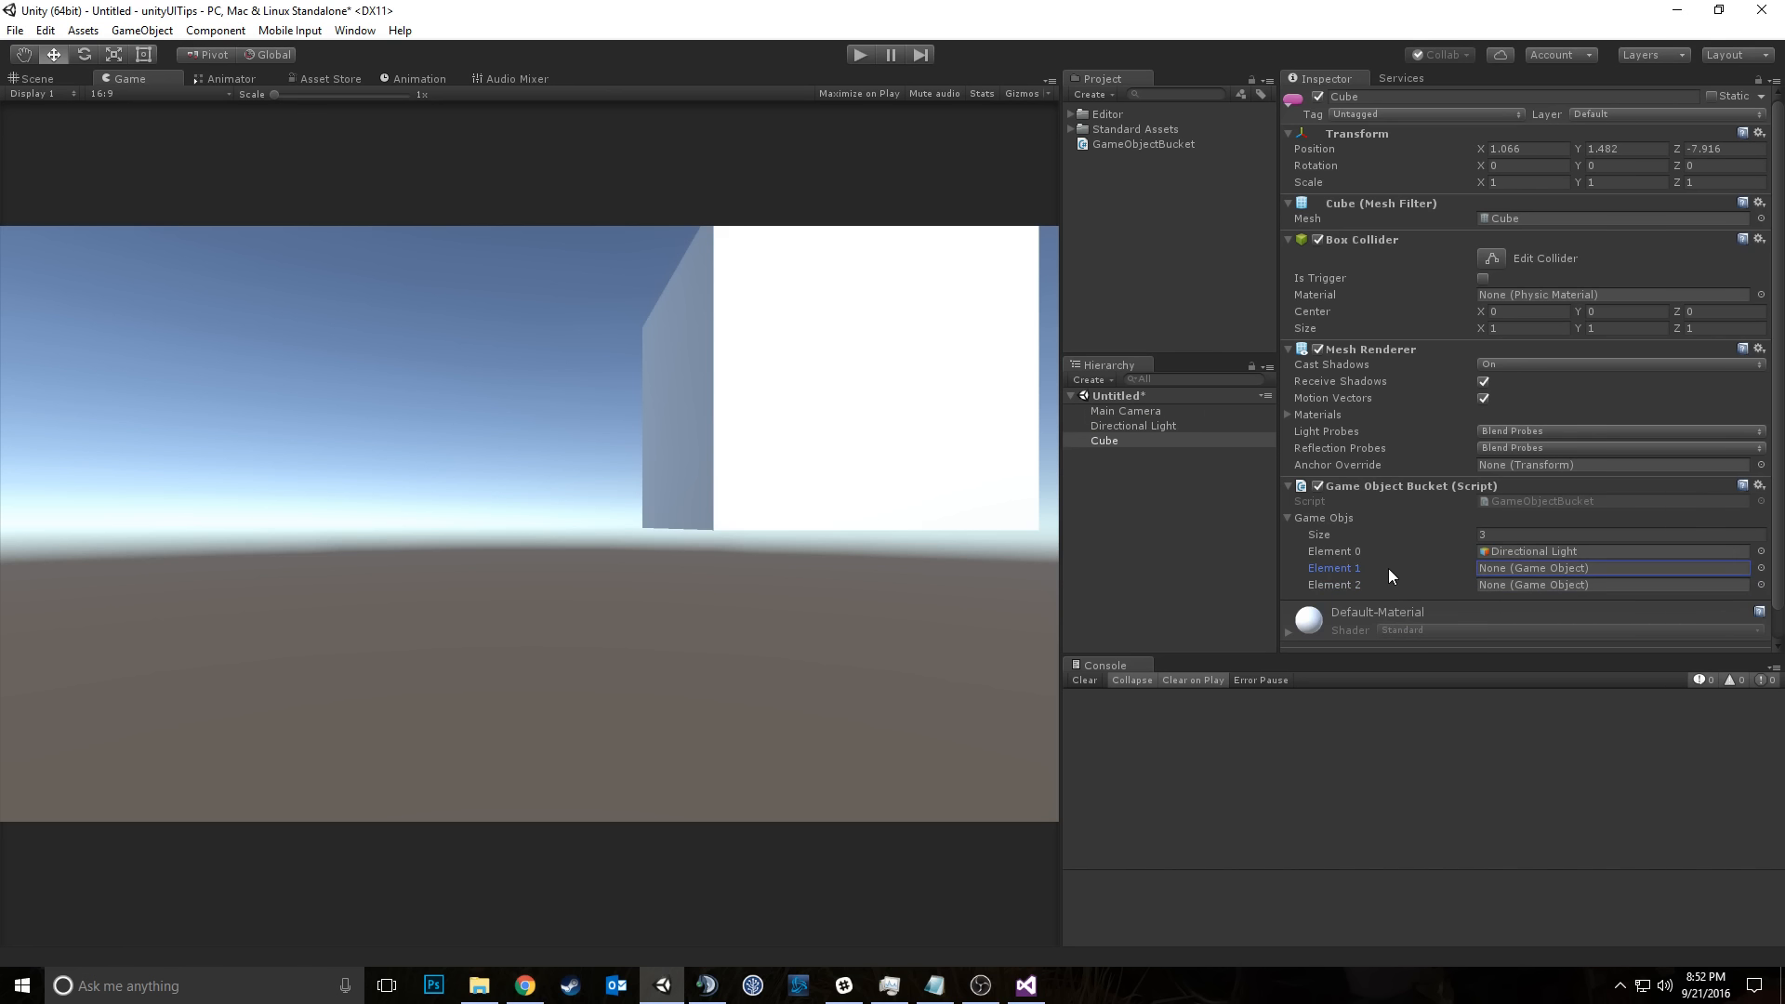
pyautogui.rightClick(1387, 567)
pyautogui.click(1379, 571)
pyautogui.rightClick(1342, 568)
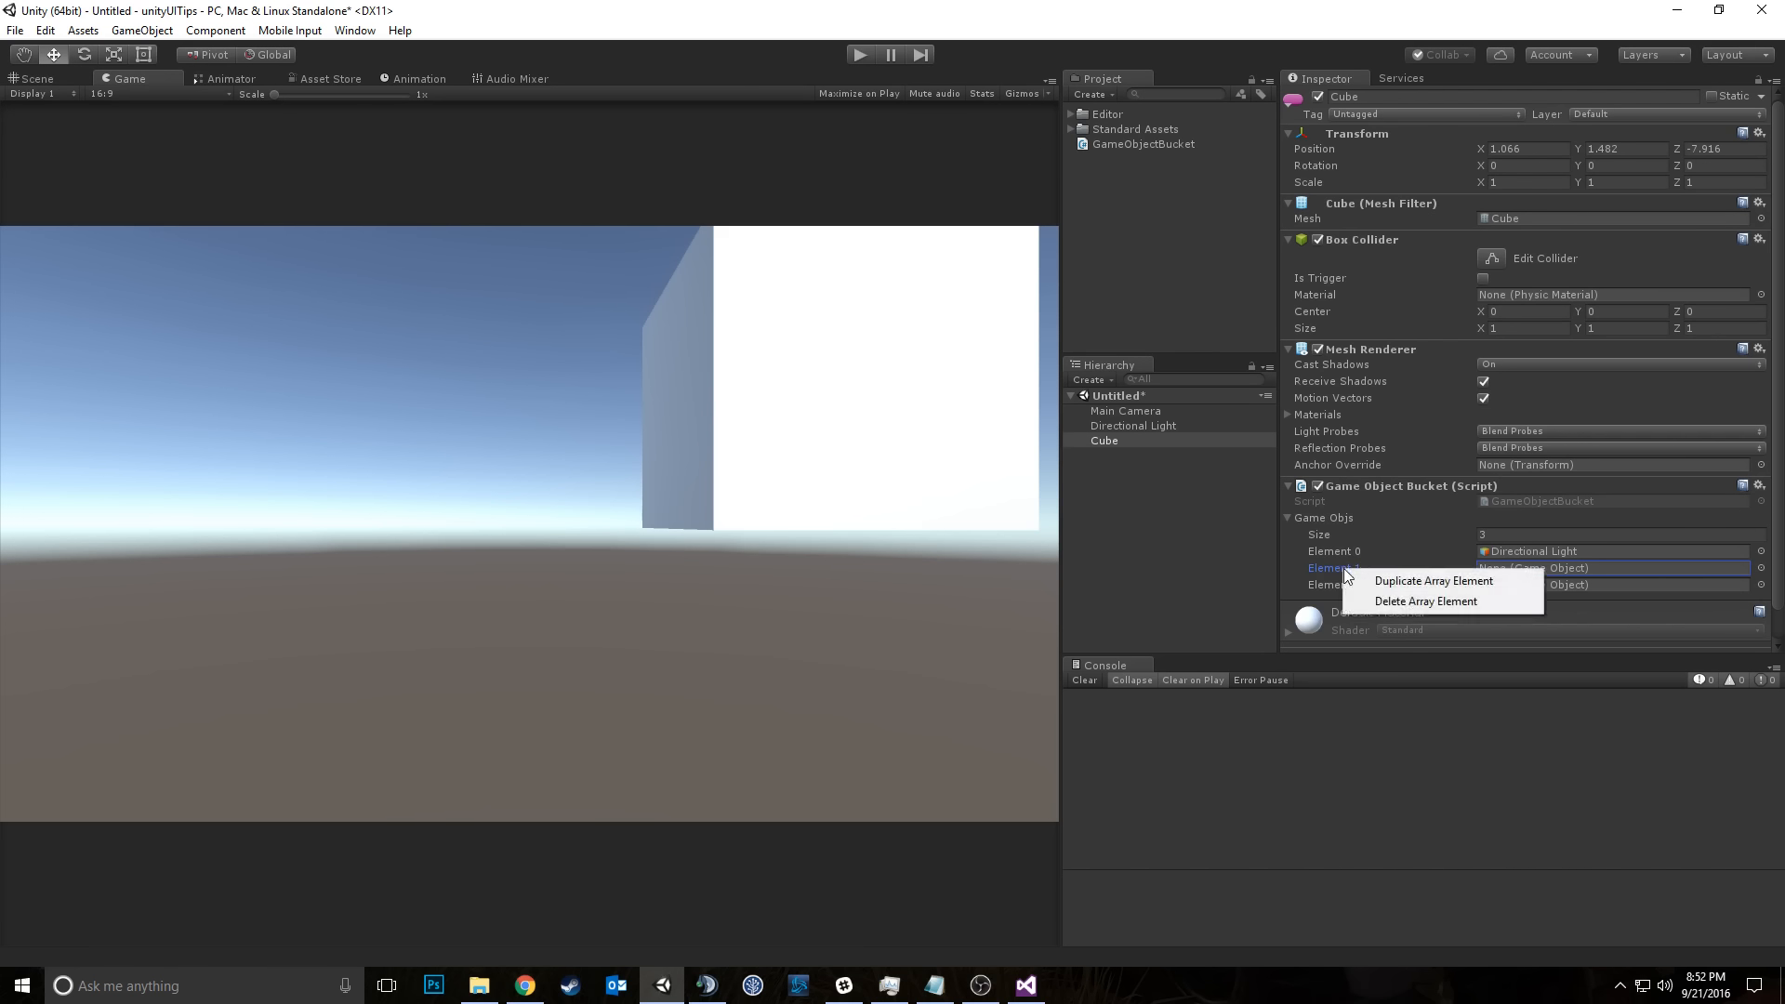
pyautogui.click(1394, 600)
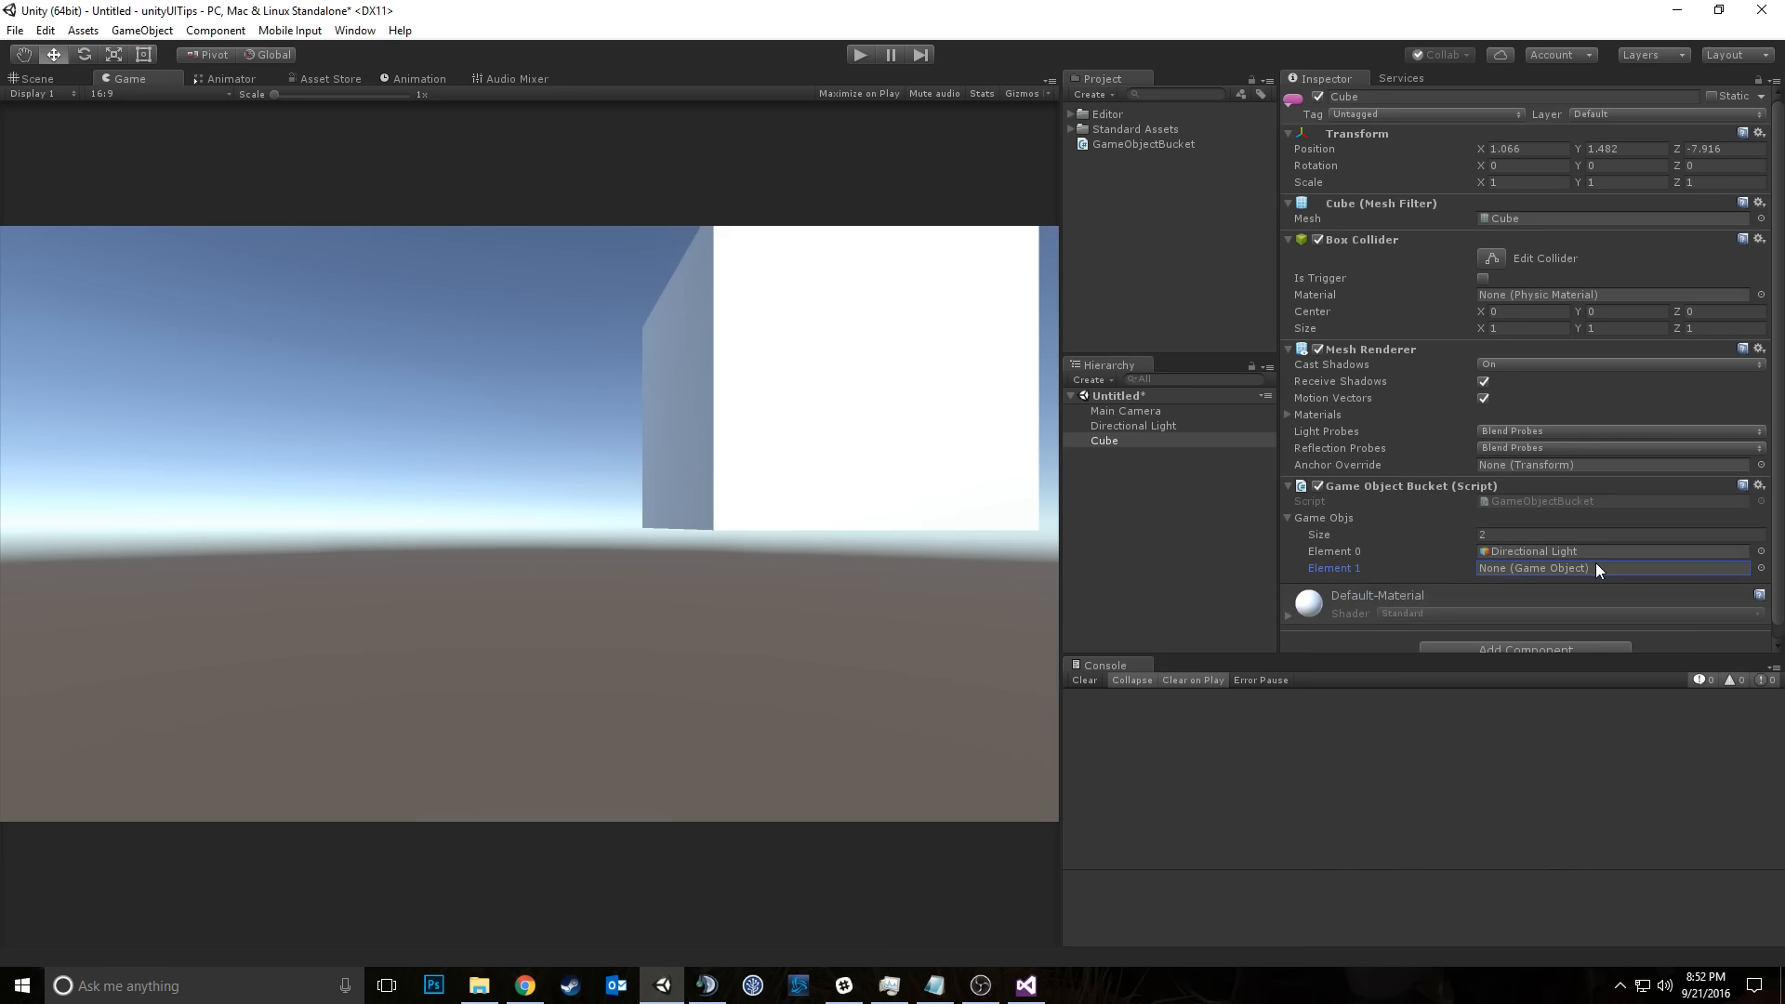
pyautogui.rightClick(1342, 569)
pyautogui.click(1386, 606)
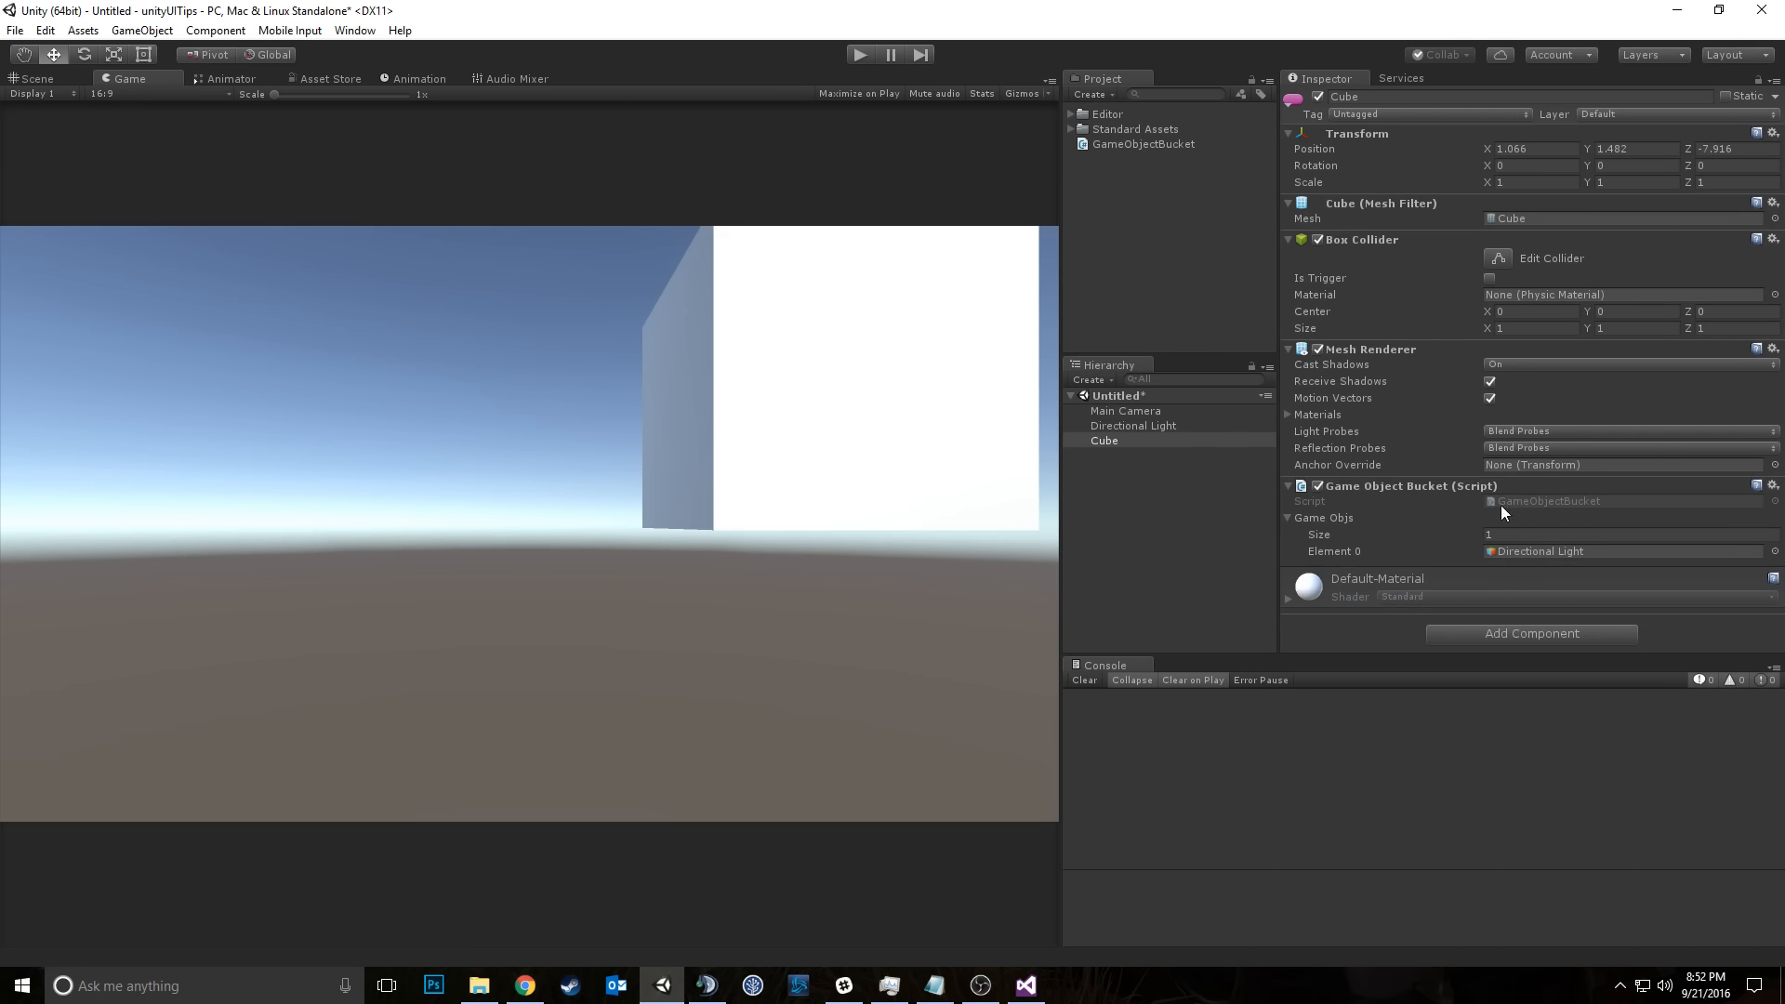
pyautogui.click(1506, 535)
pyautogui.moveTo(1158, 412); pyautogui.dragTo(1331, 514)
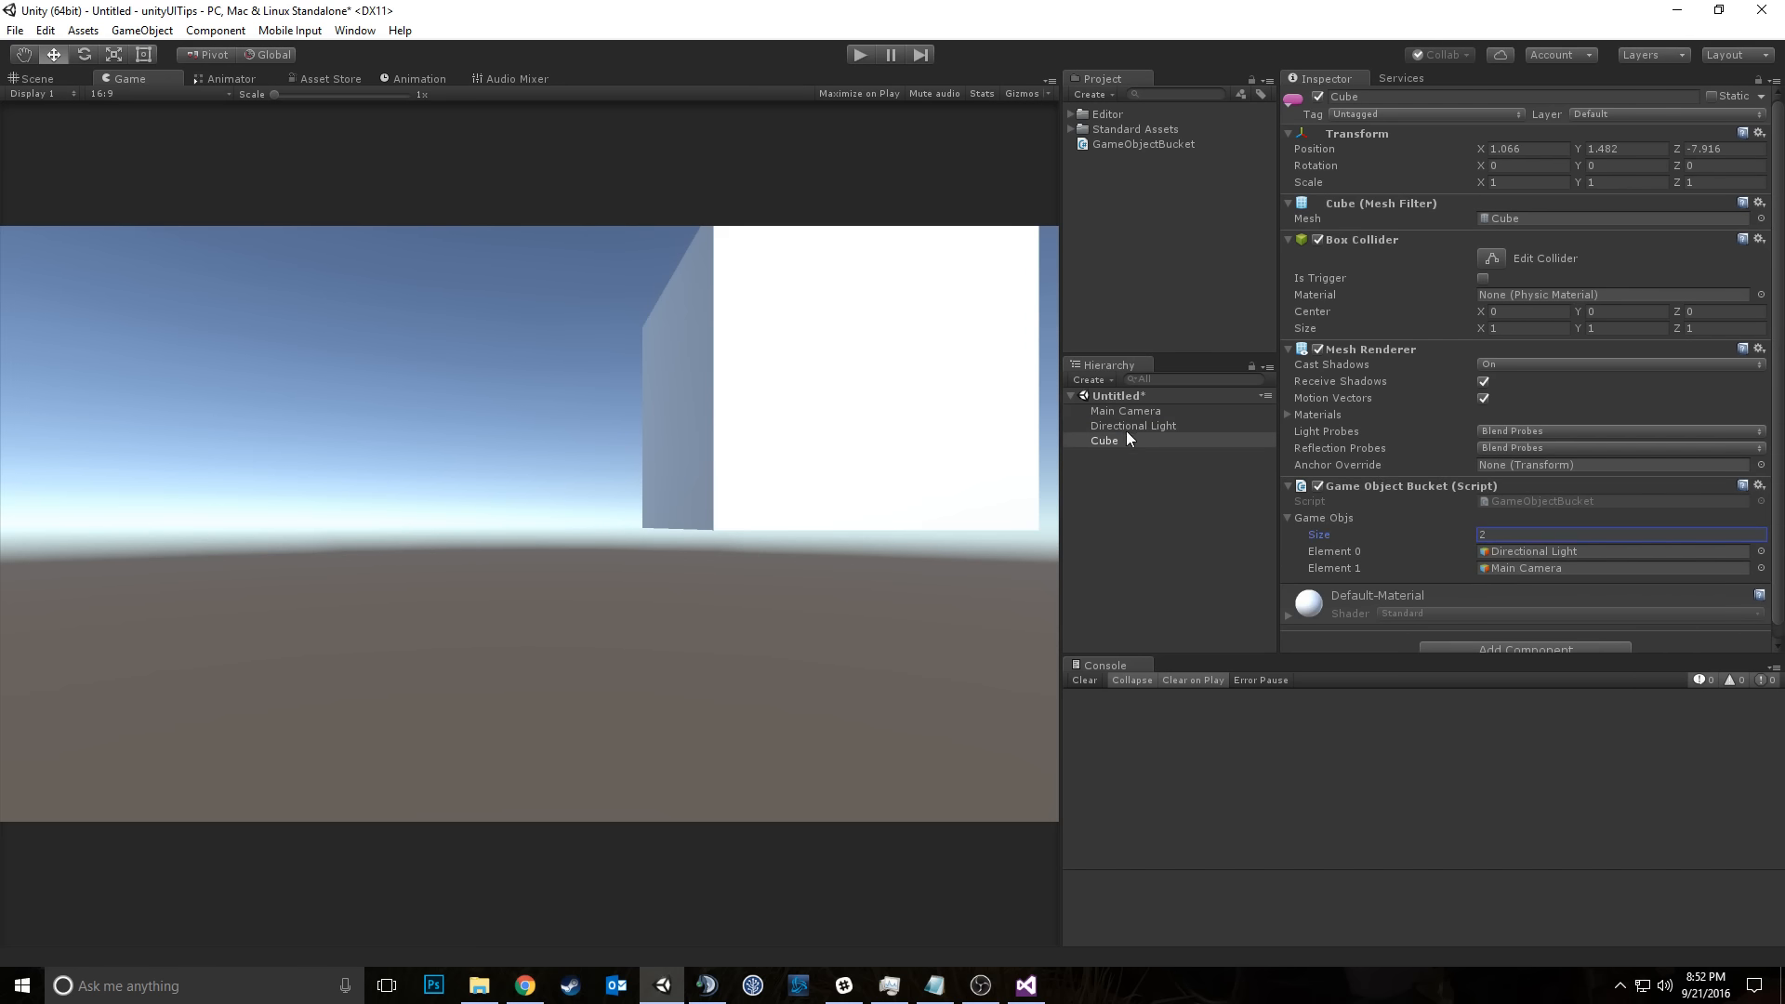
# Step: Compare single and multiple selections of the Main Camera, Directional Light and Cube in the Hierarchy, ending with all three selected
pyautogui.click(1152, 425)
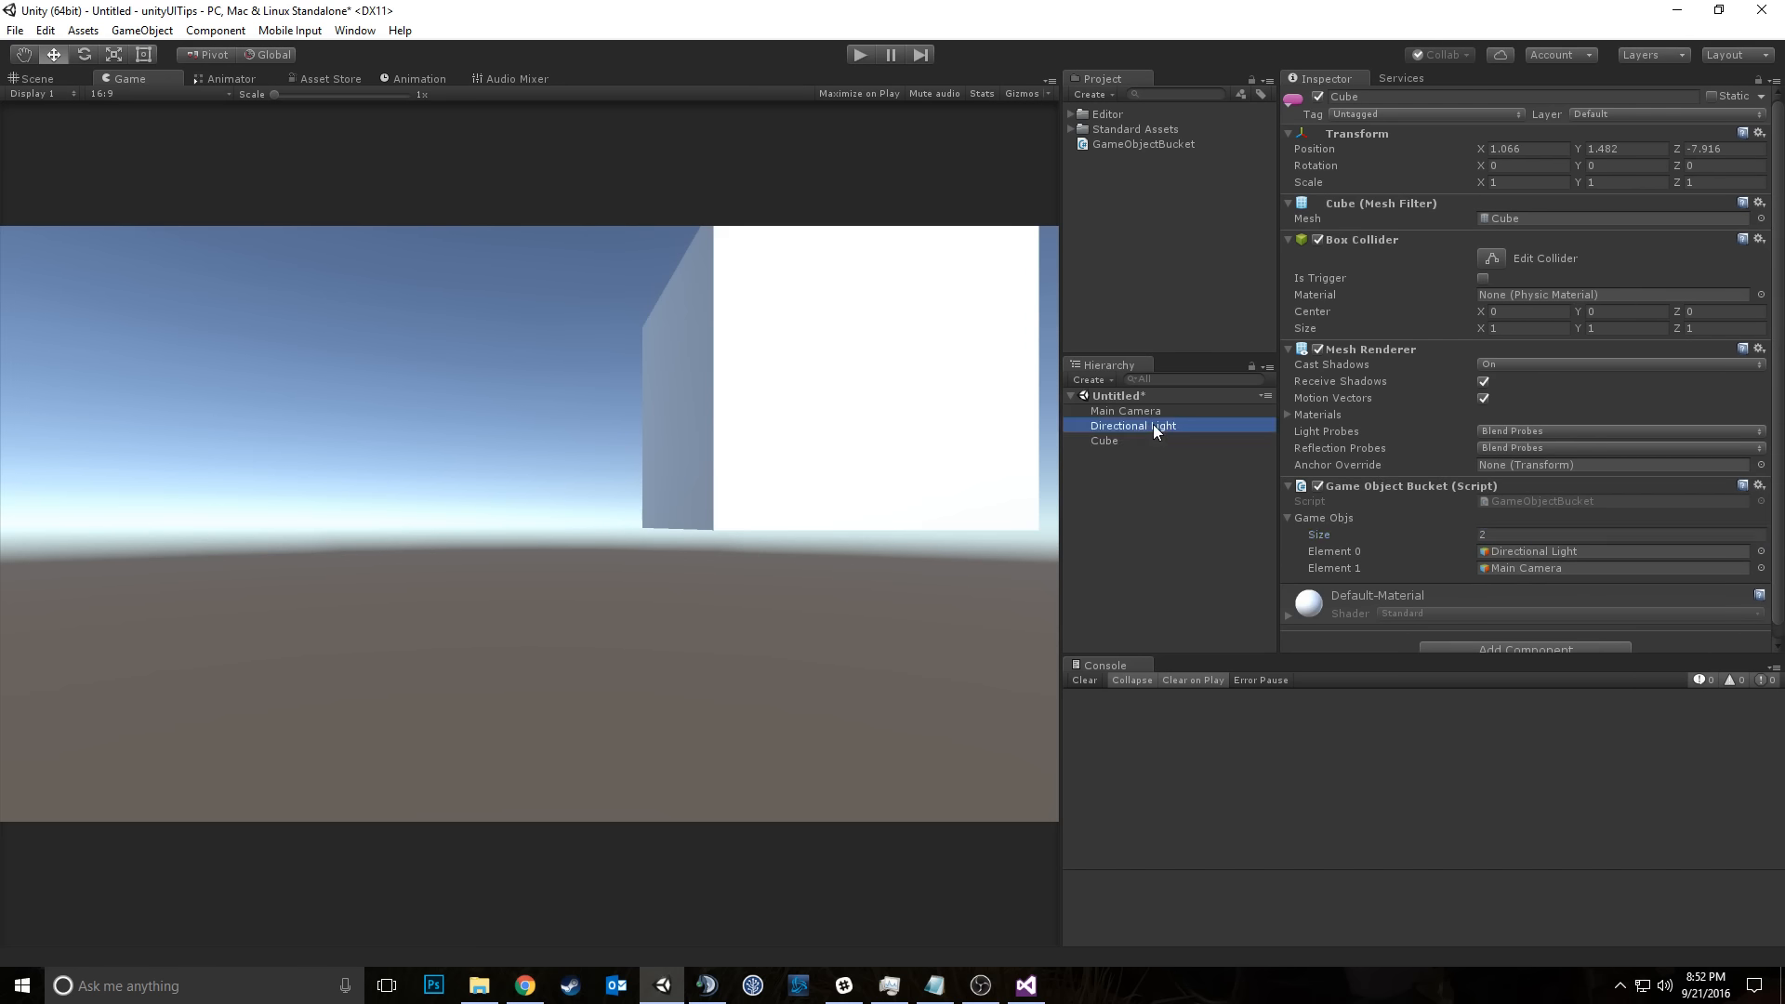
pyautogui.click(1127, 441)
pyautogui.click(1134, 427)
pyautogui.click(1124, 436)
pyautogui.click(1123, 413)
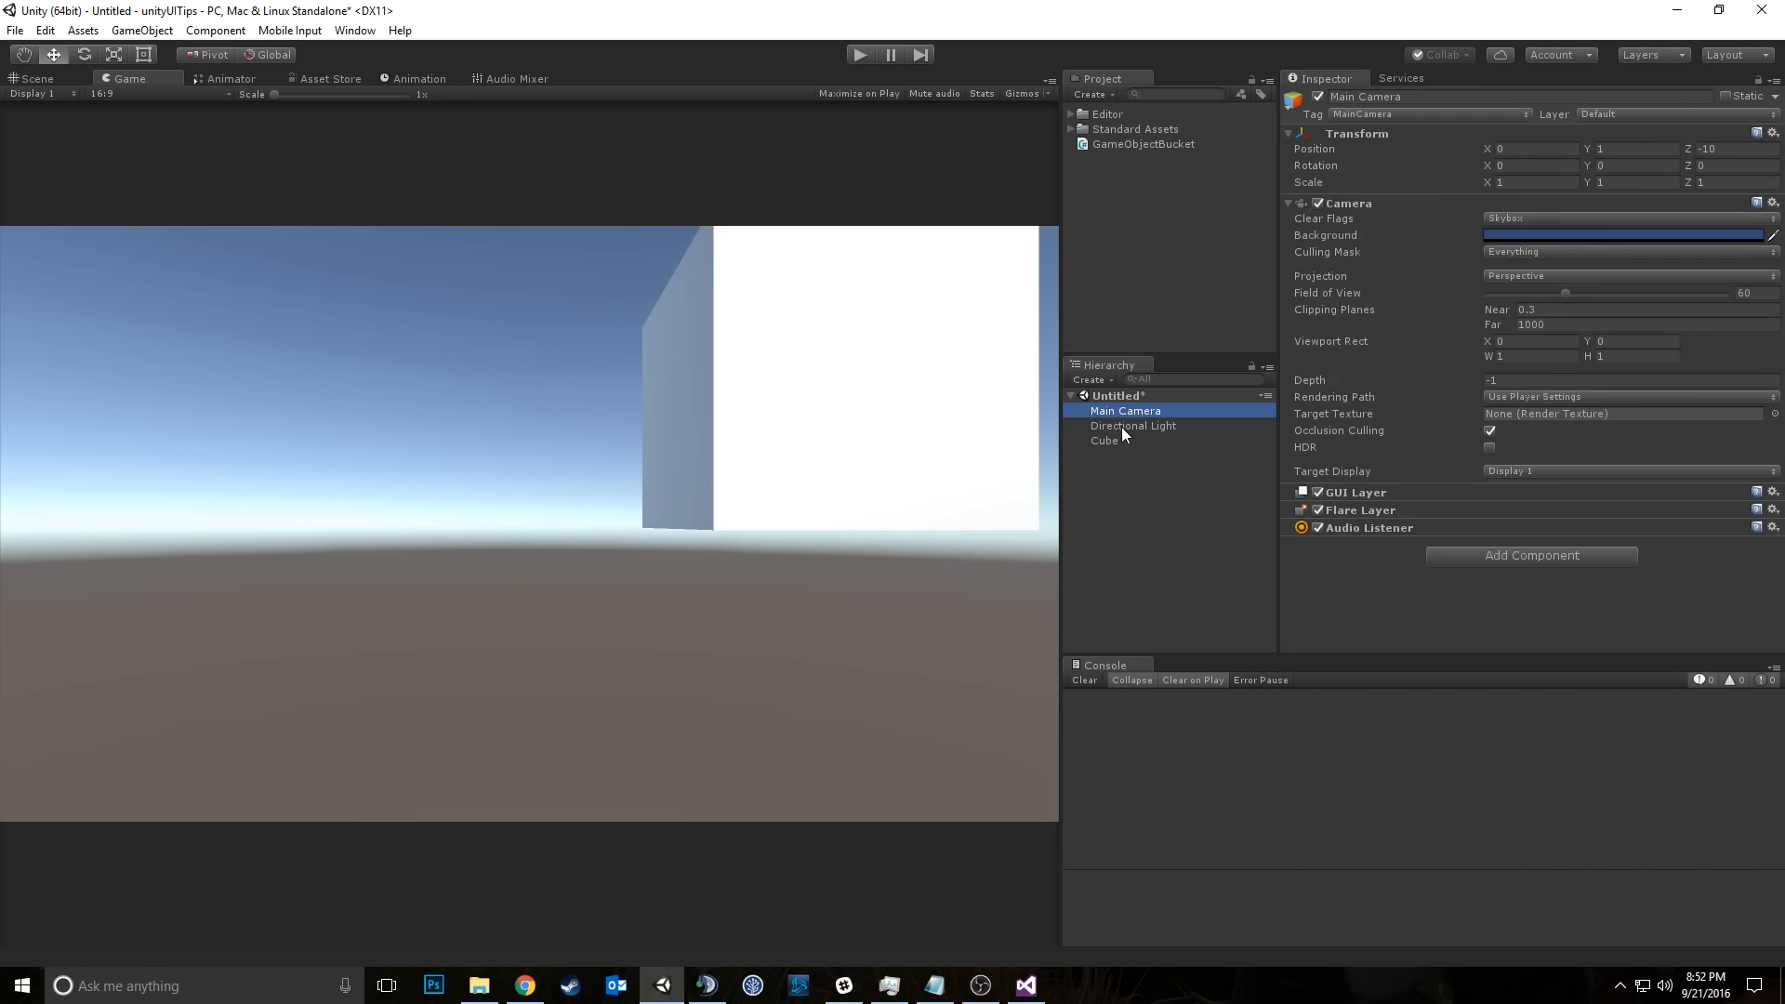
pyautogui.keyDown('shift'); pyautogui.click(1123, 436); pyautogui.keyUp('shift')
pyautogui.click(1123, 439)
pyautogui.keyDown('shift'); pyautogui.click(1123, 425); pyautogui.keyUp('shift')
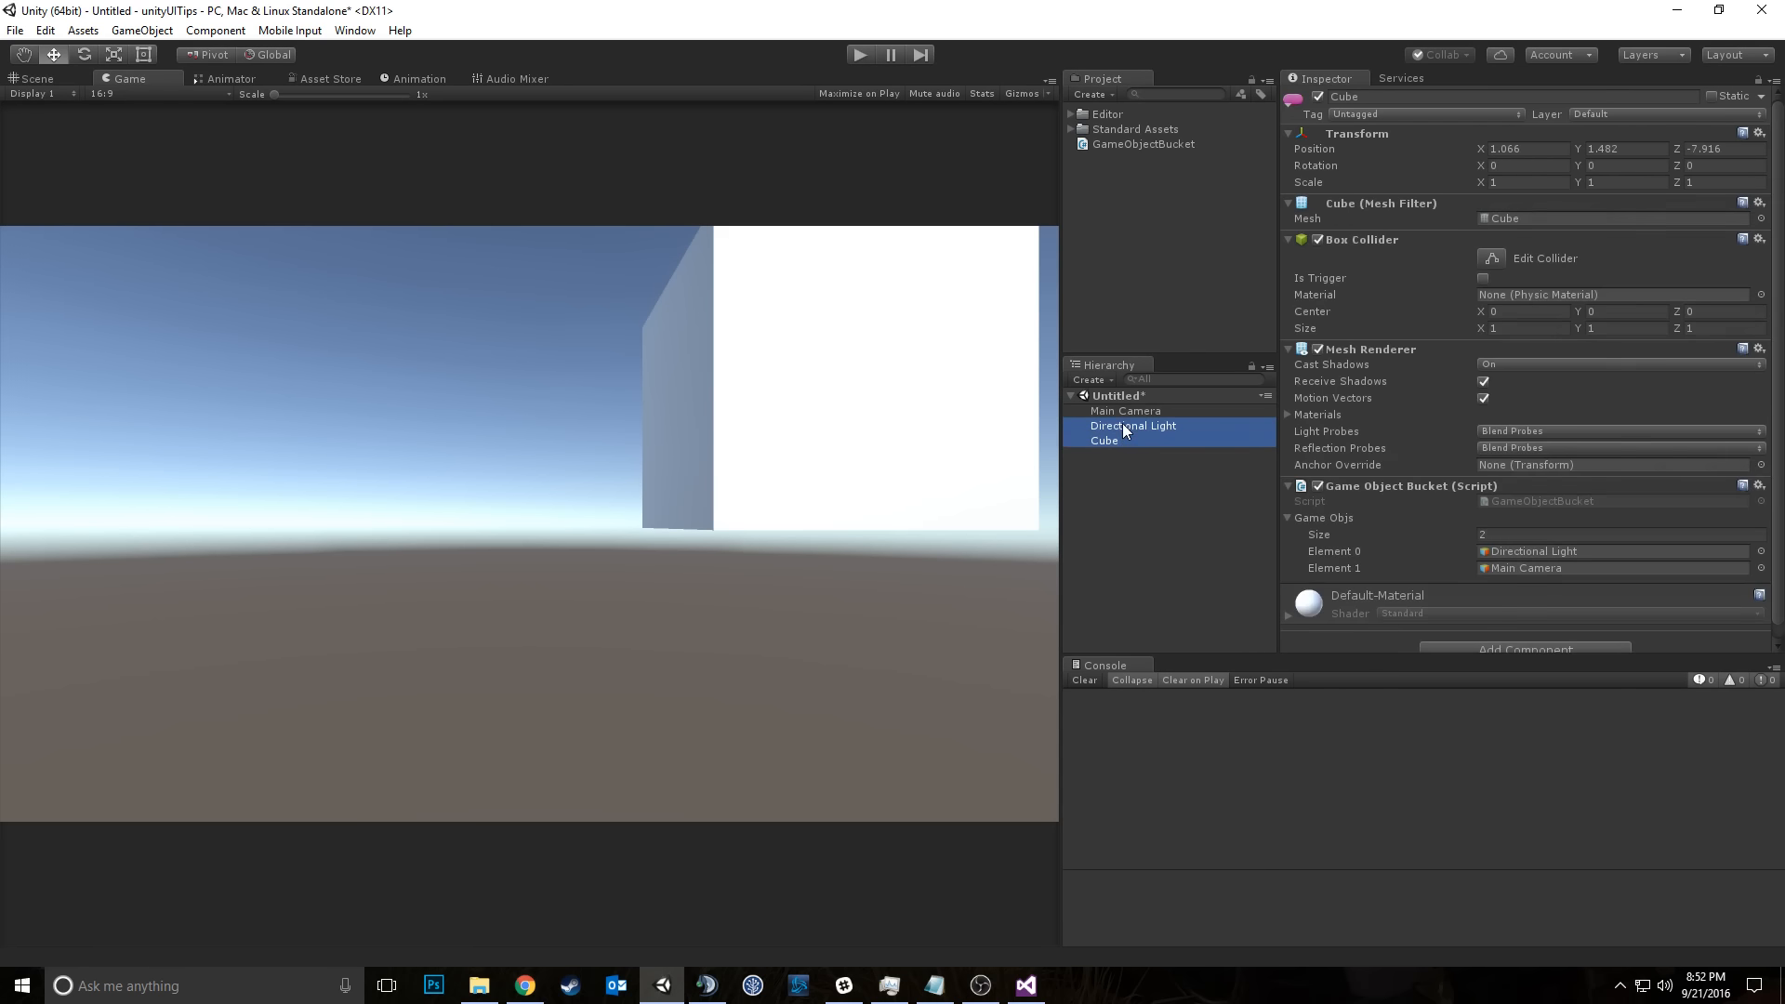
pyautogui.click(1122, 437)
pyautogui.click(1133, 409)
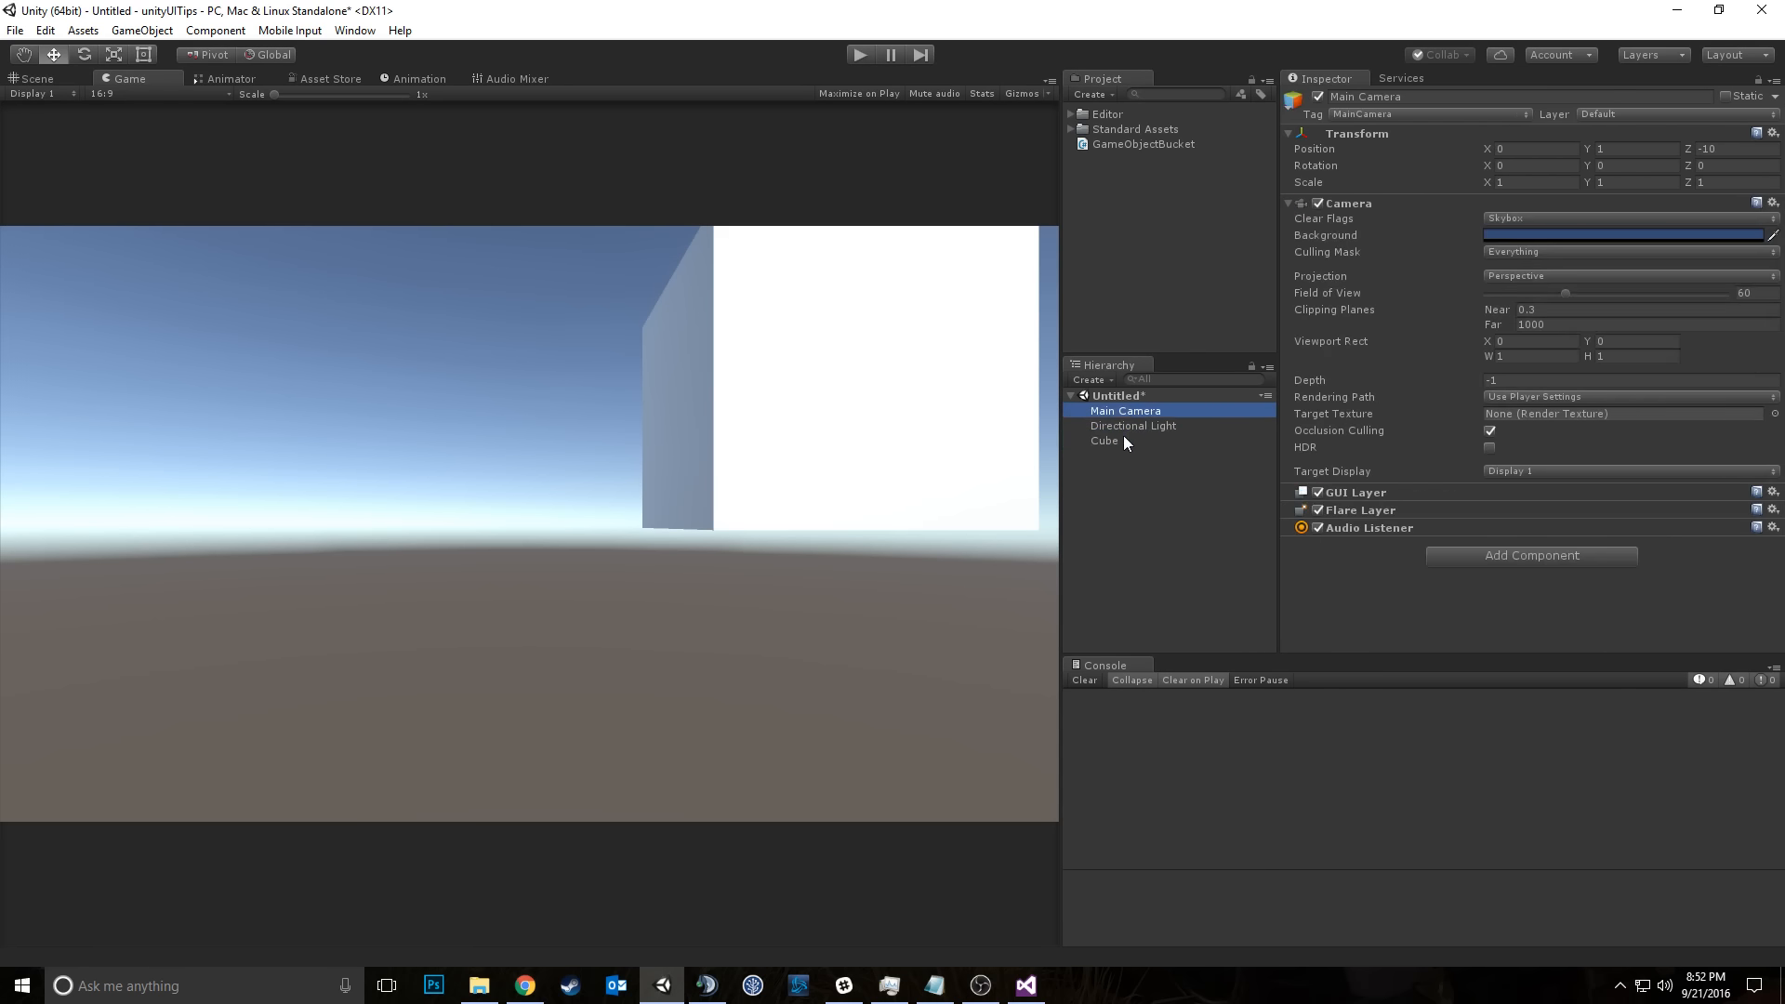
pyautogui.keyDown('shift'); pyautogui.click(1116, 440); pyautogui.keyUp('shift')
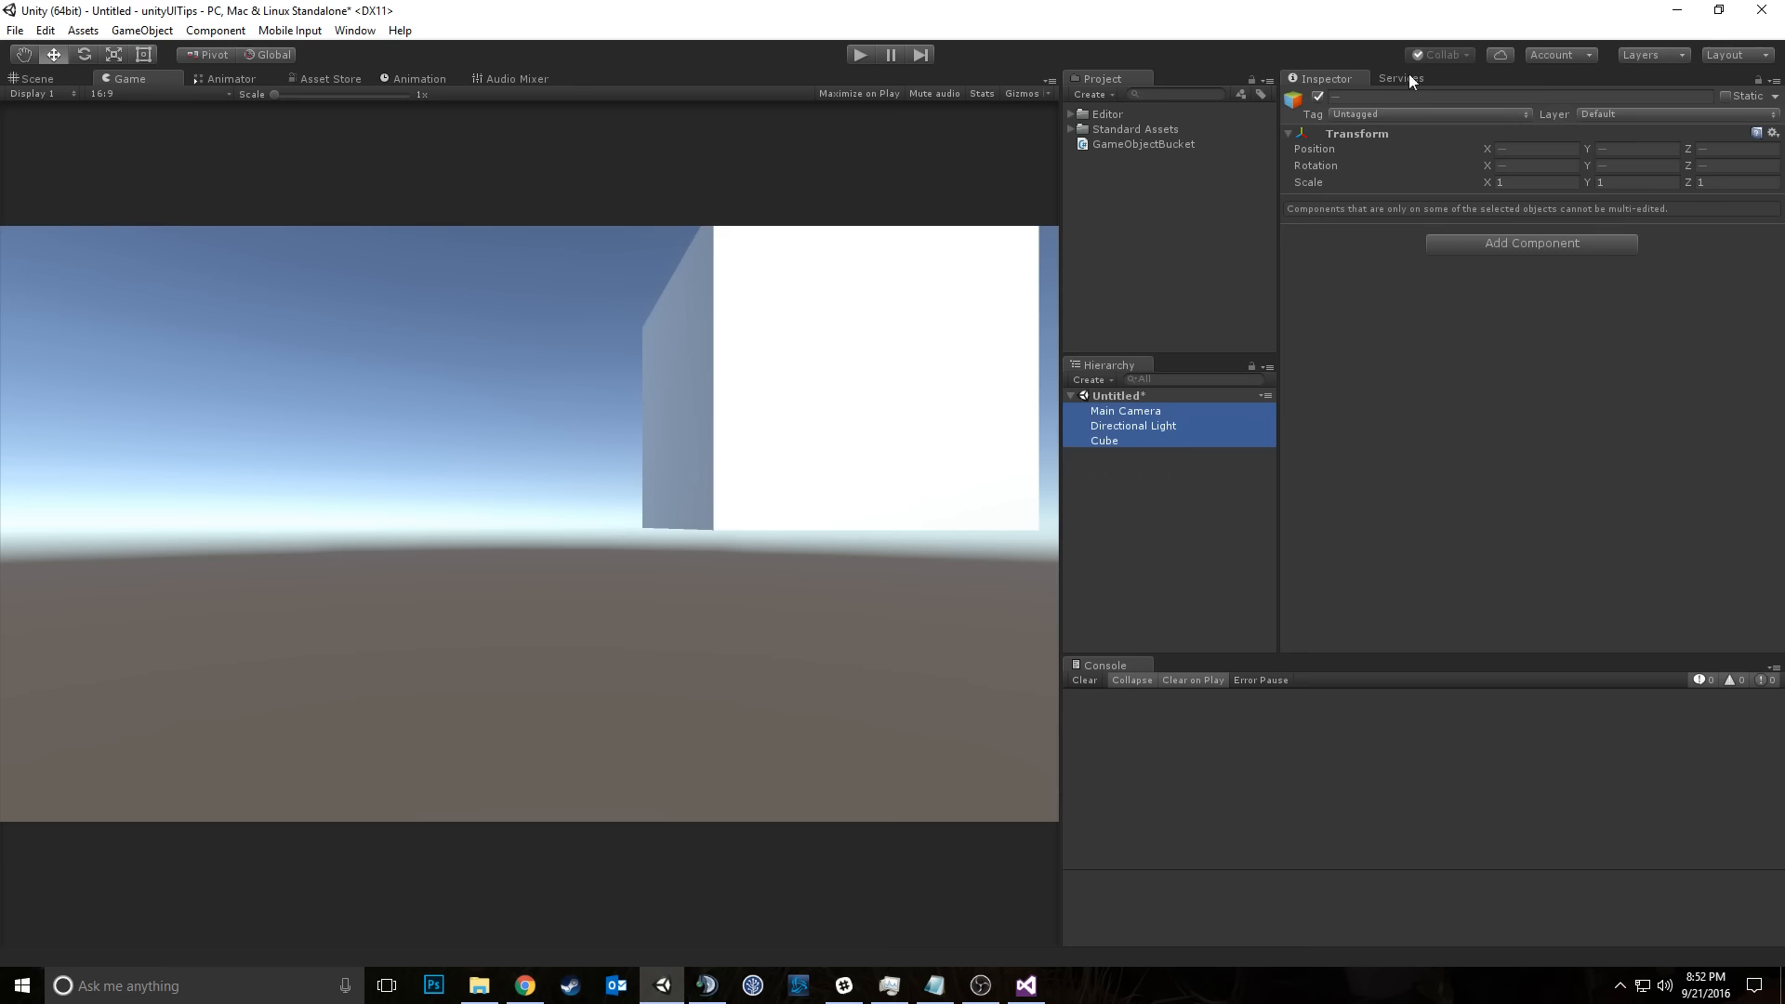
# Step: Select only the Cube and set its Game Objs array size to 0
pyautogui.click(1145, 438)
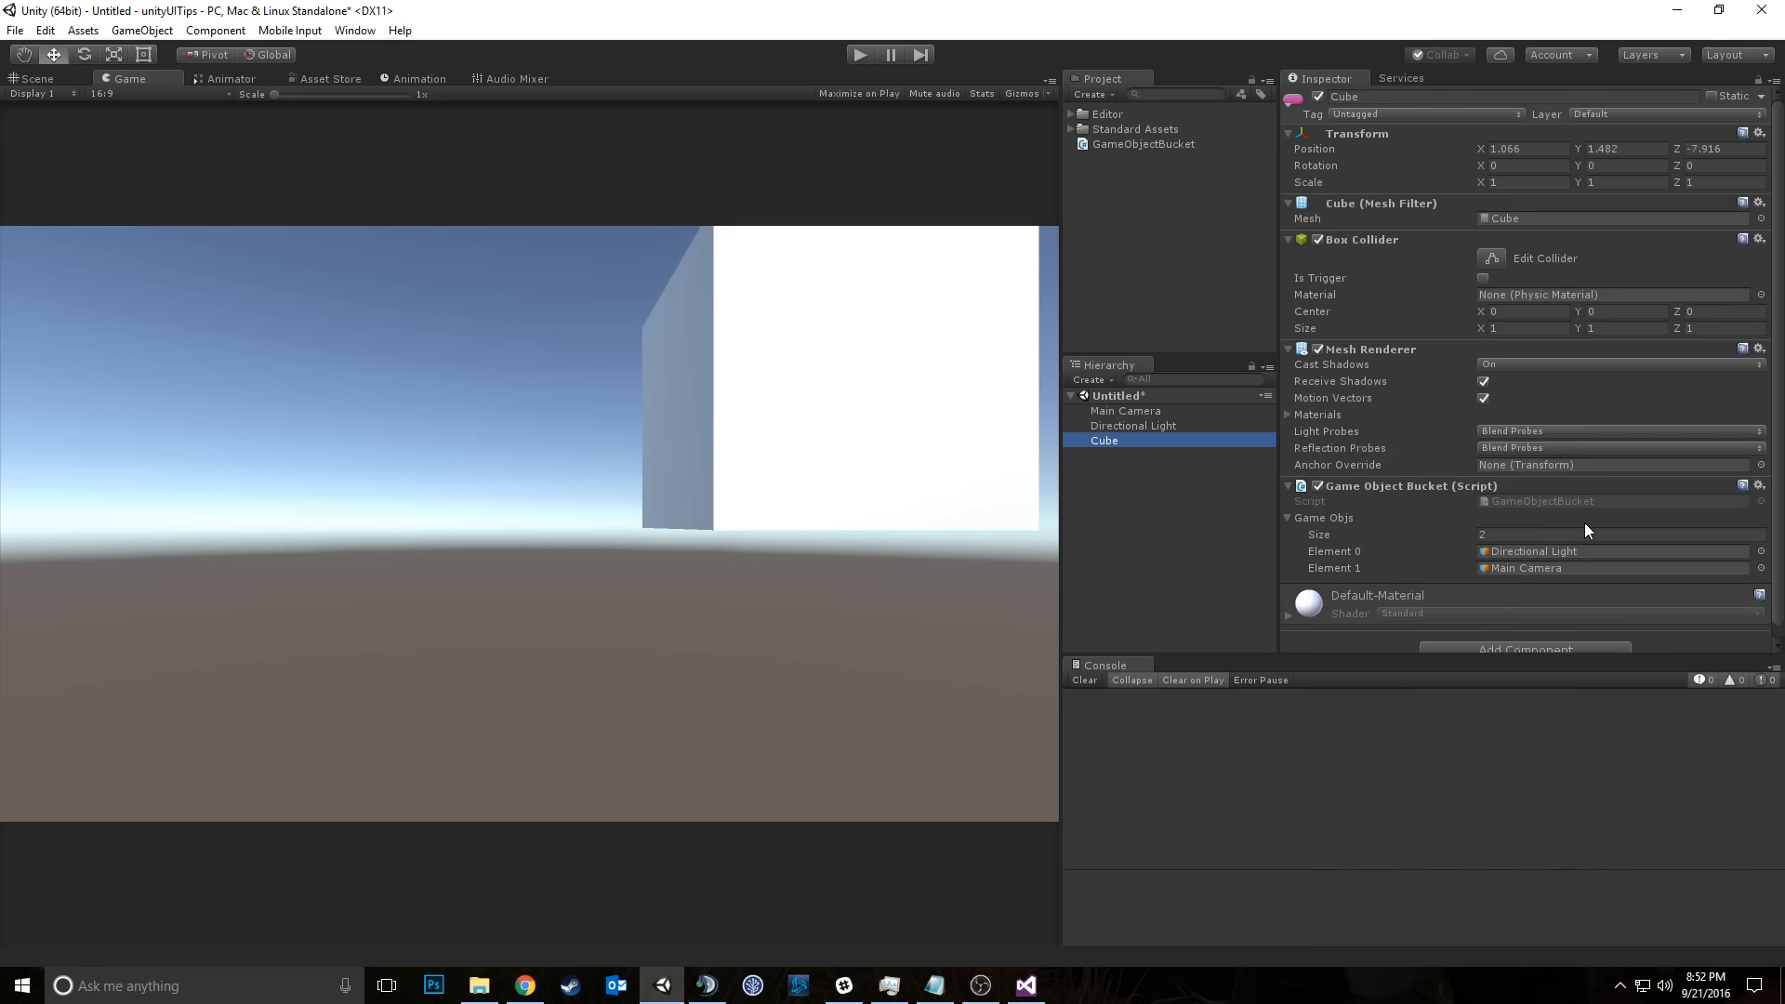
pyautogui.click(1579, 534)
pyautogui.write('0')
pyautogui.press('Return')
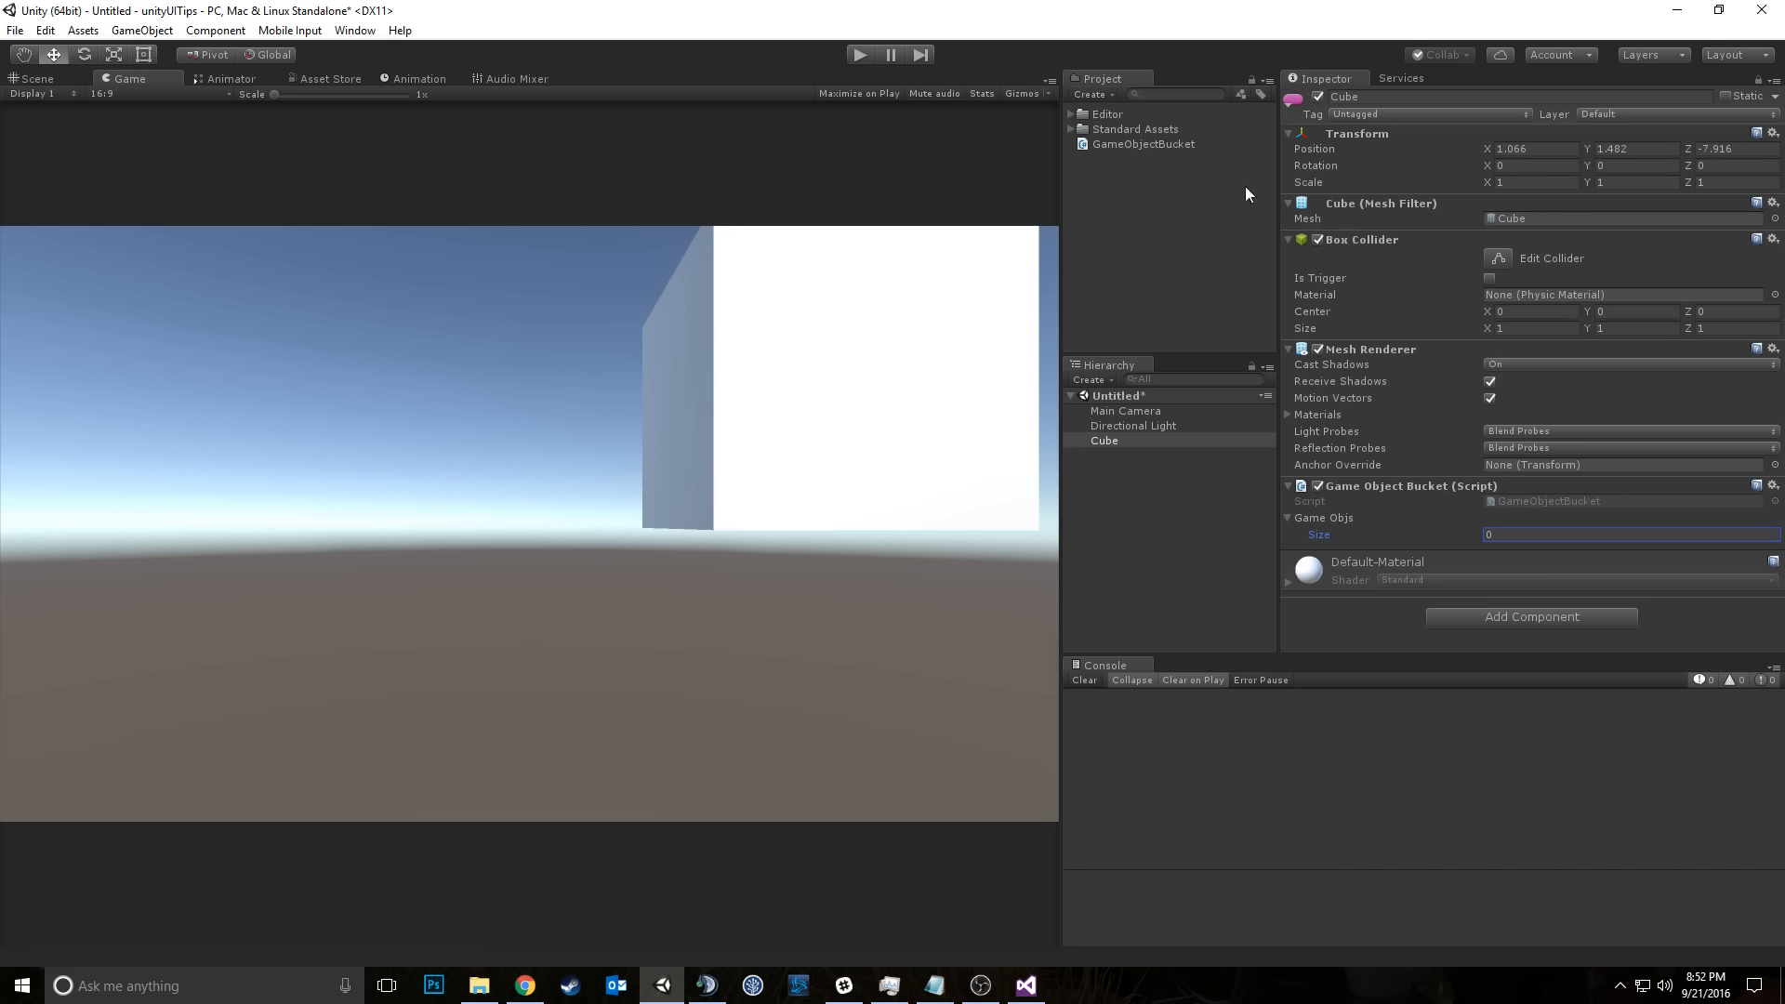
# Step: Switch the selection repeatedly among the Main Camera, Directional Light and Cube, ending on the Cube
pyautogui.click(1123, 427)
pyautogui.click(1137, 410)
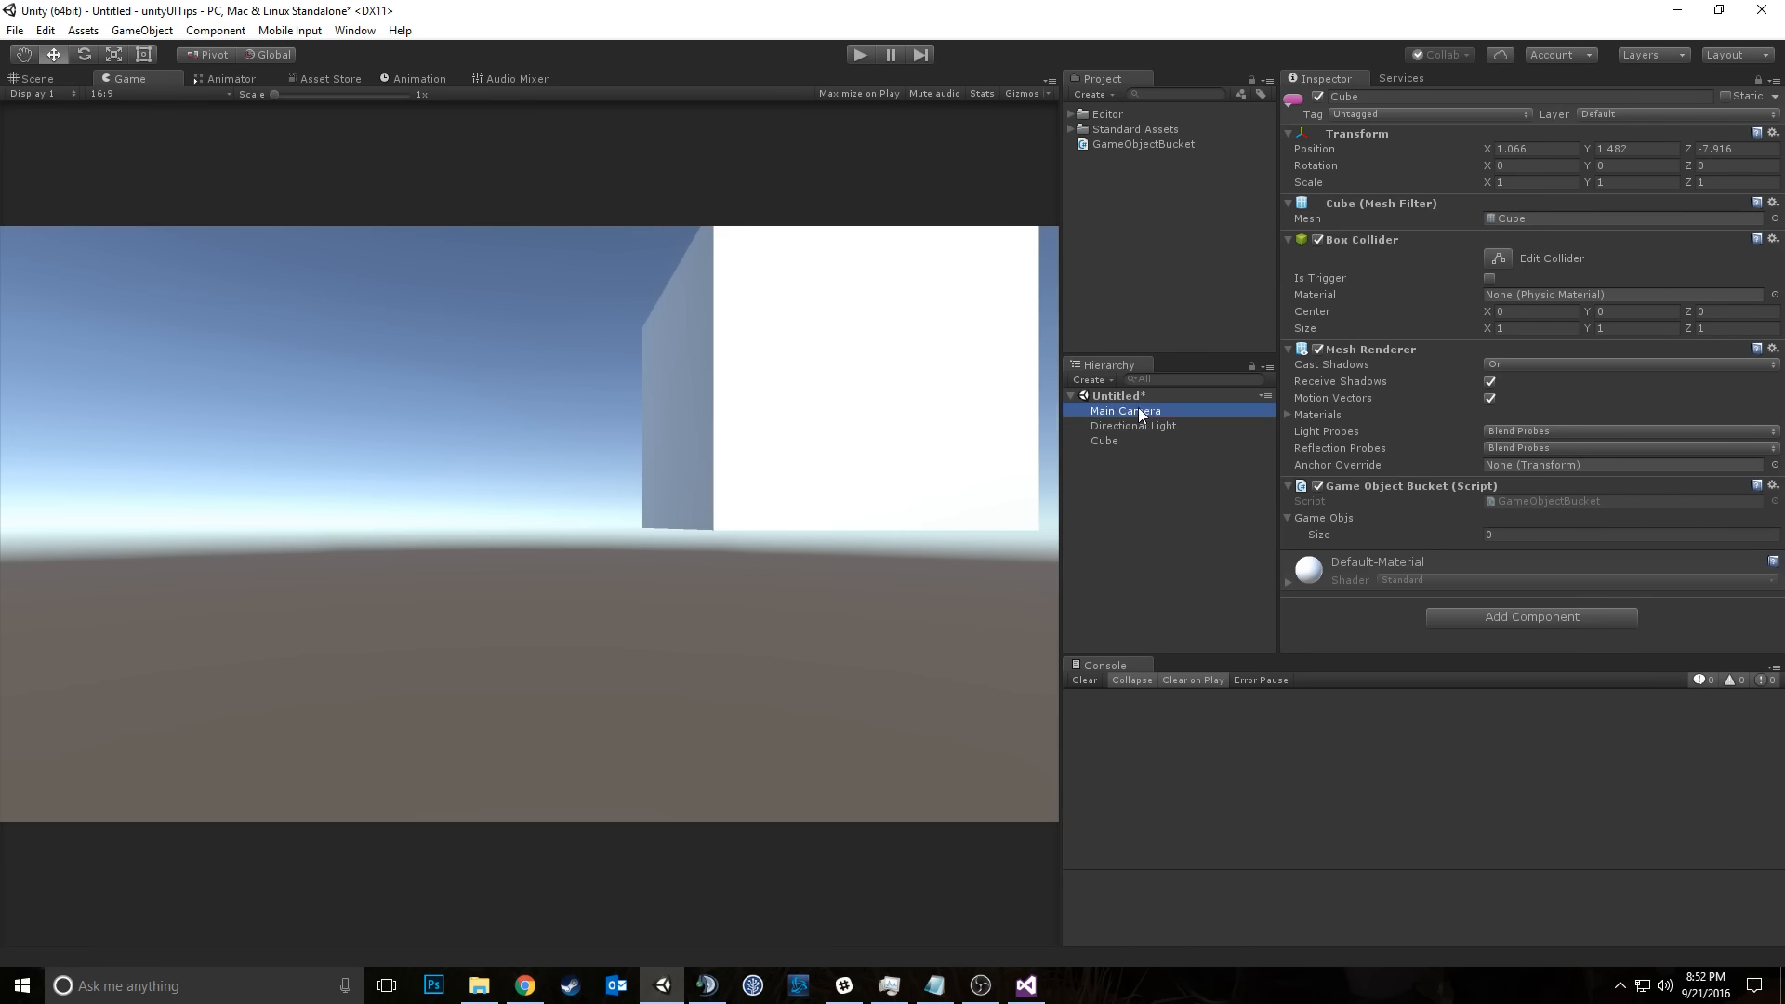
pyautogui.click(1108, 443)
pyautogui.click(1122, 427)
pyautogui.click(1141, 409)
pyautogui.click(1123, 438)
pyautogui.click(1130, 426)
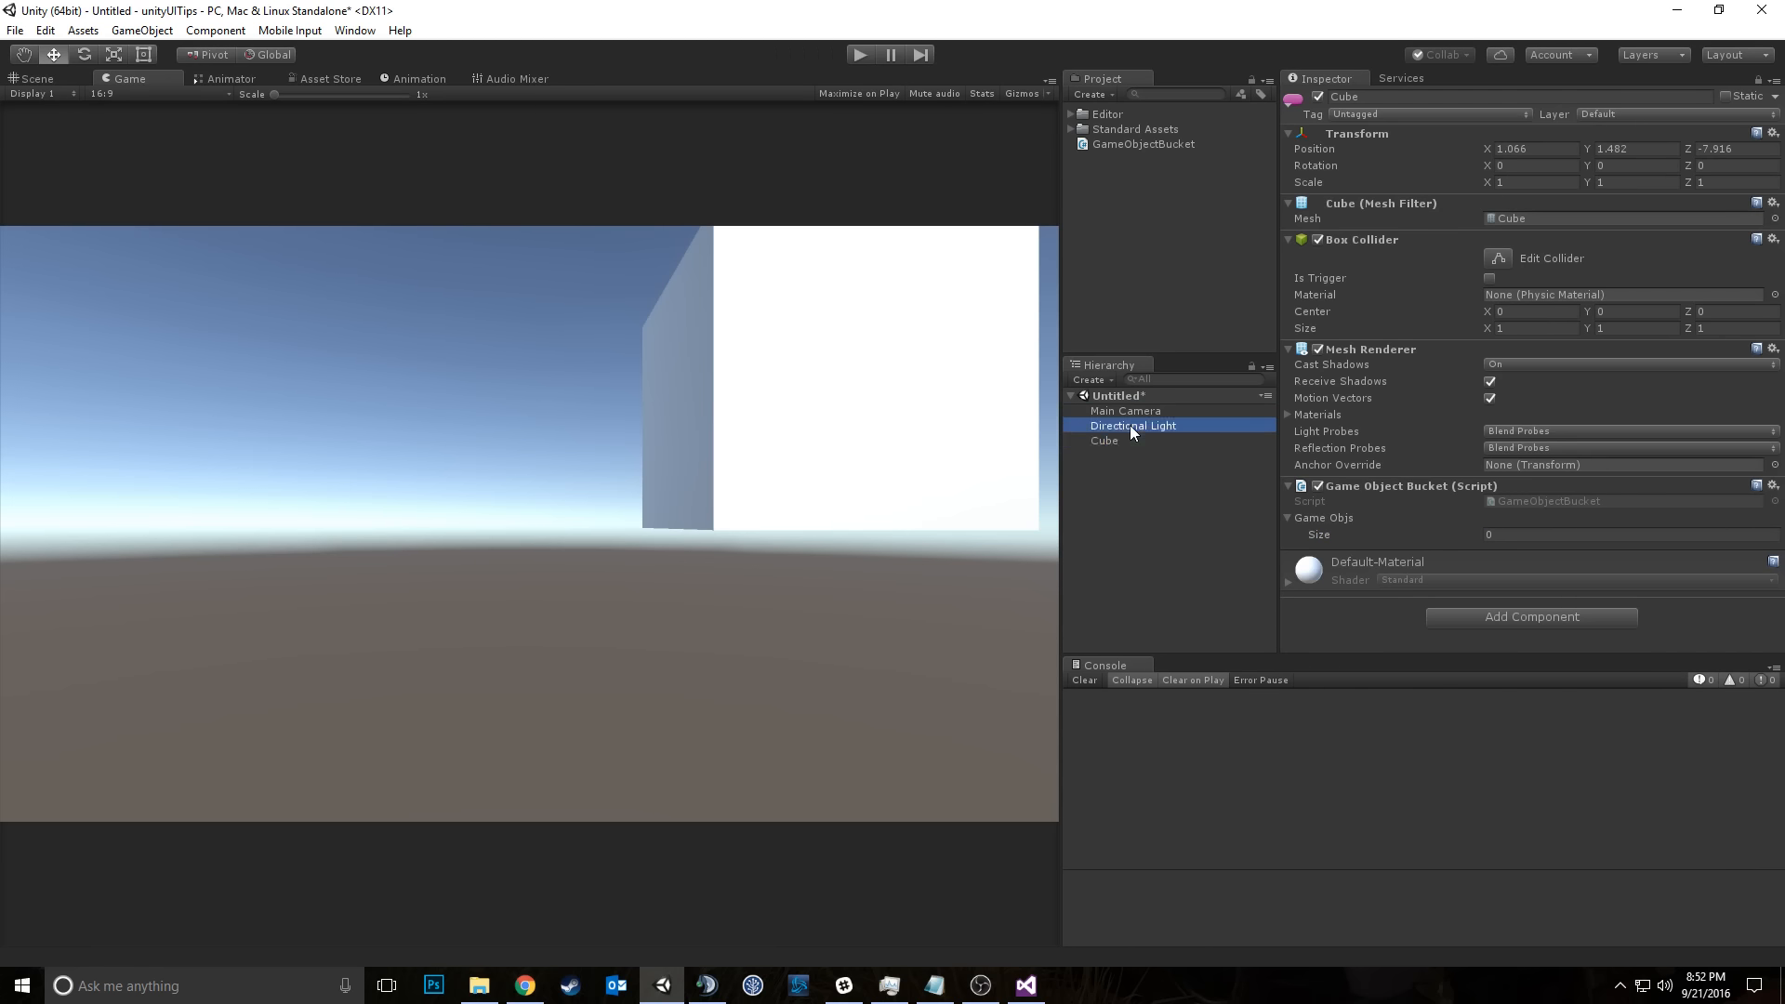
pyautogui.click(1136, 413)
pyautogui.click(1118, 440)
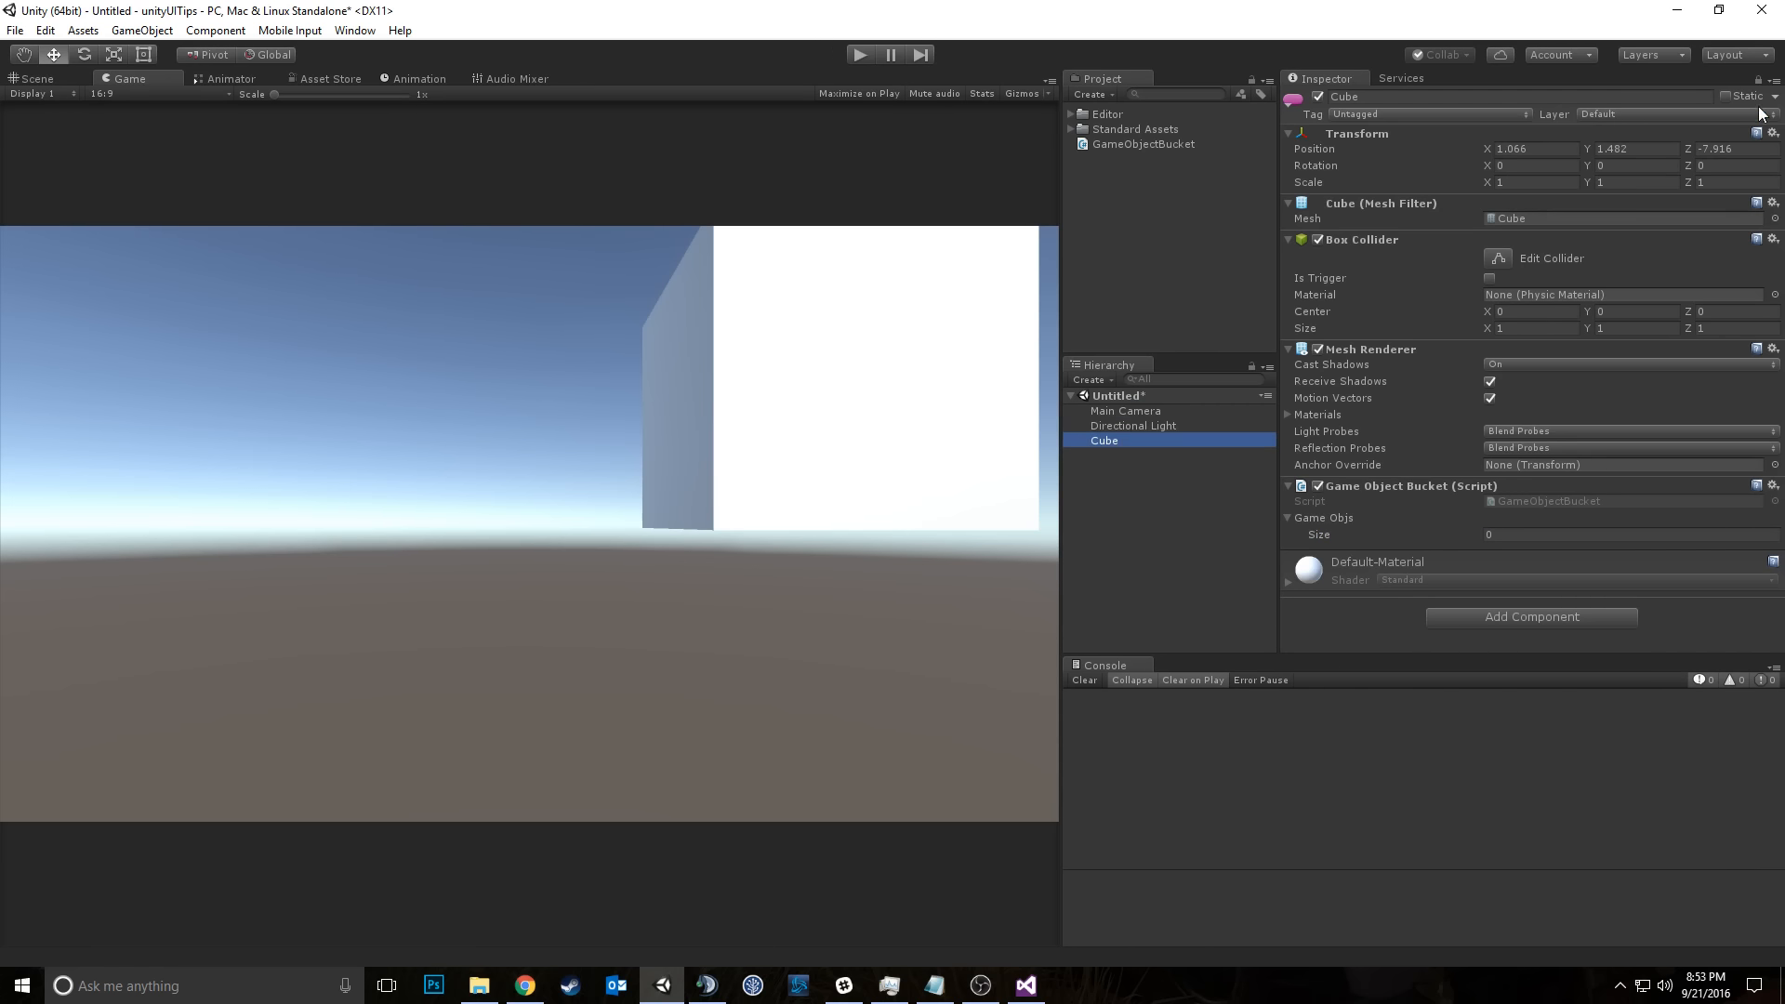
# Step: Try the Inspector's lock while selecting the Main Camera and Directional Light, and reselect the Cube
pyautogui.click(1758, 78)
pyautogui.click(1116, 416)
pyautogui.click(1111, 430)
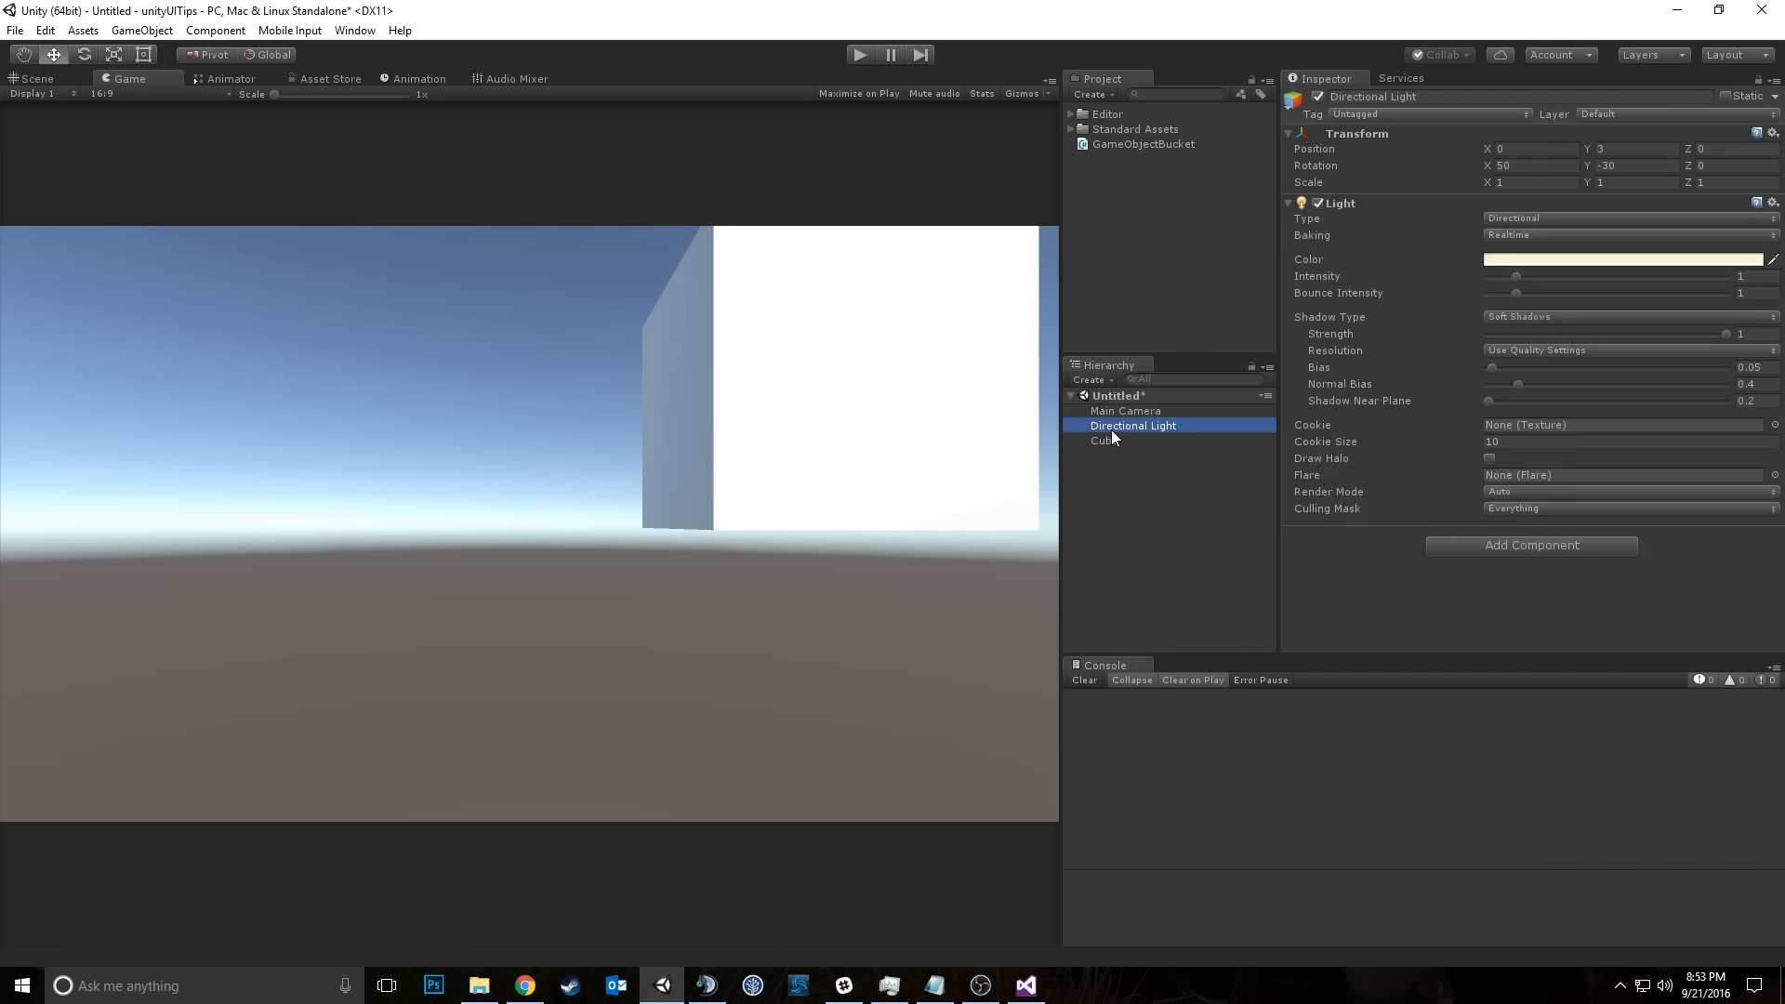
pyautogui.click(1127, 476)
pyautogui.click(1116, 442)
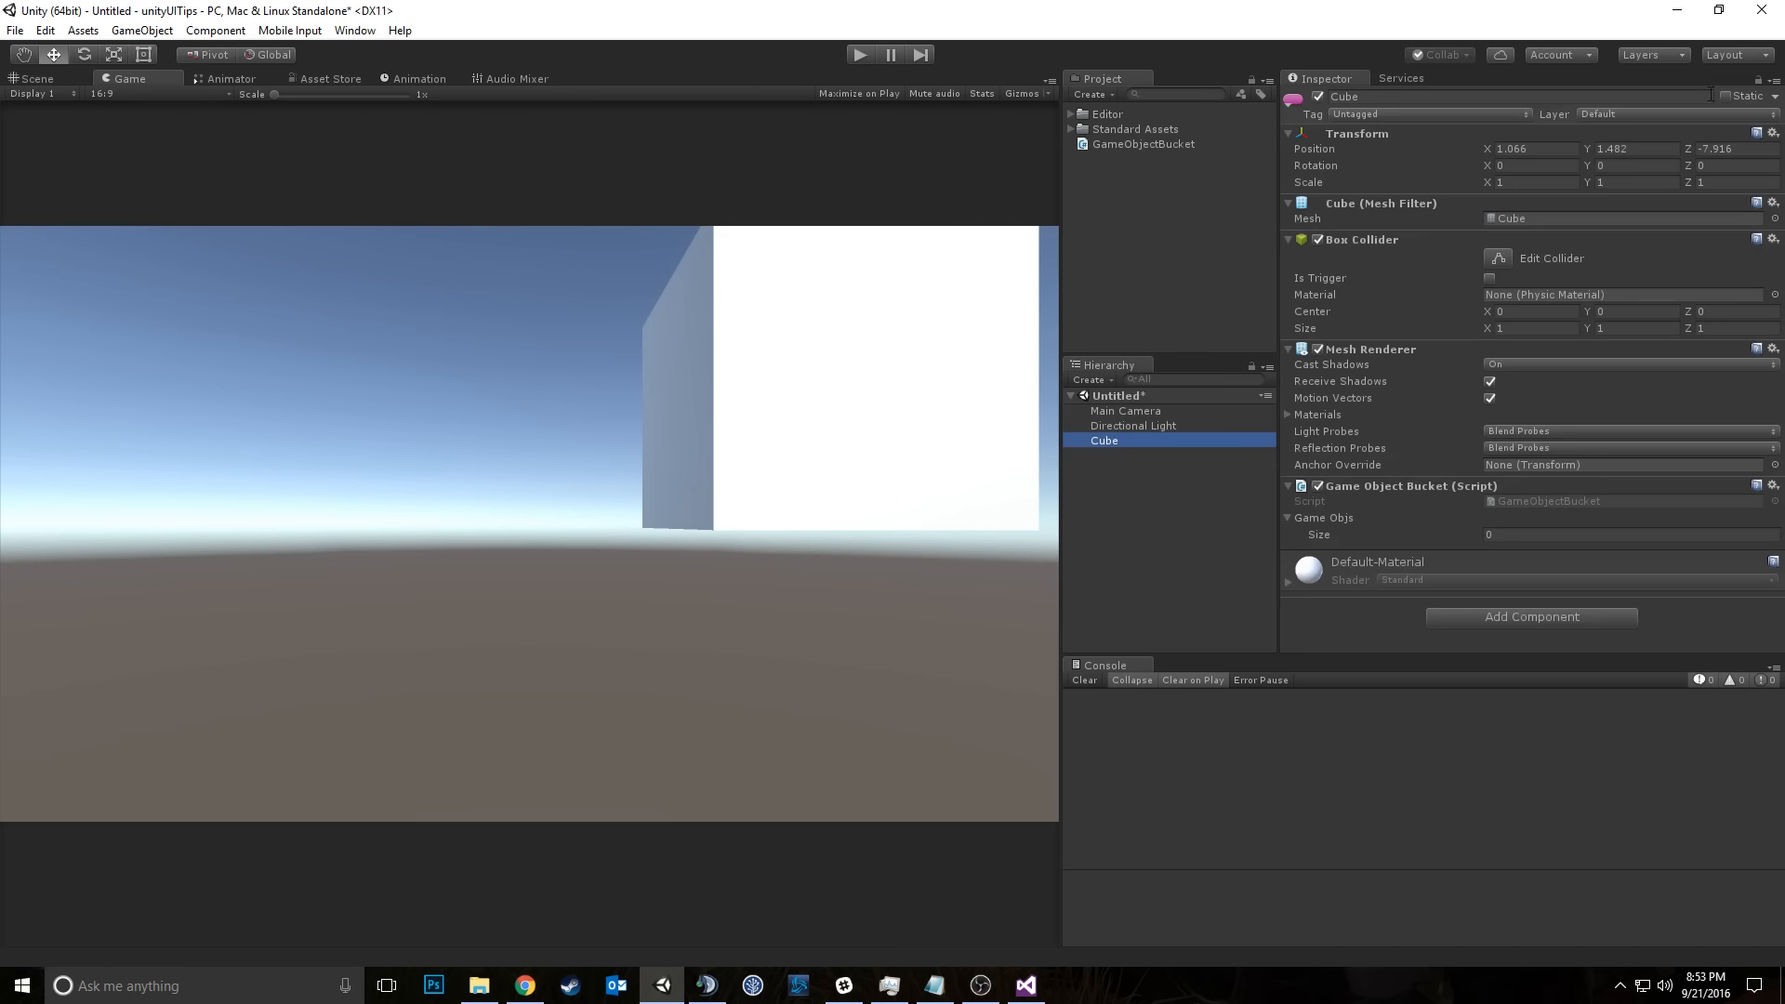
# Step: Lock the Inspector on the Cube and add the Main Camera and Directional Light to its Game Objs array together
pyautogui.click(1756, 80)
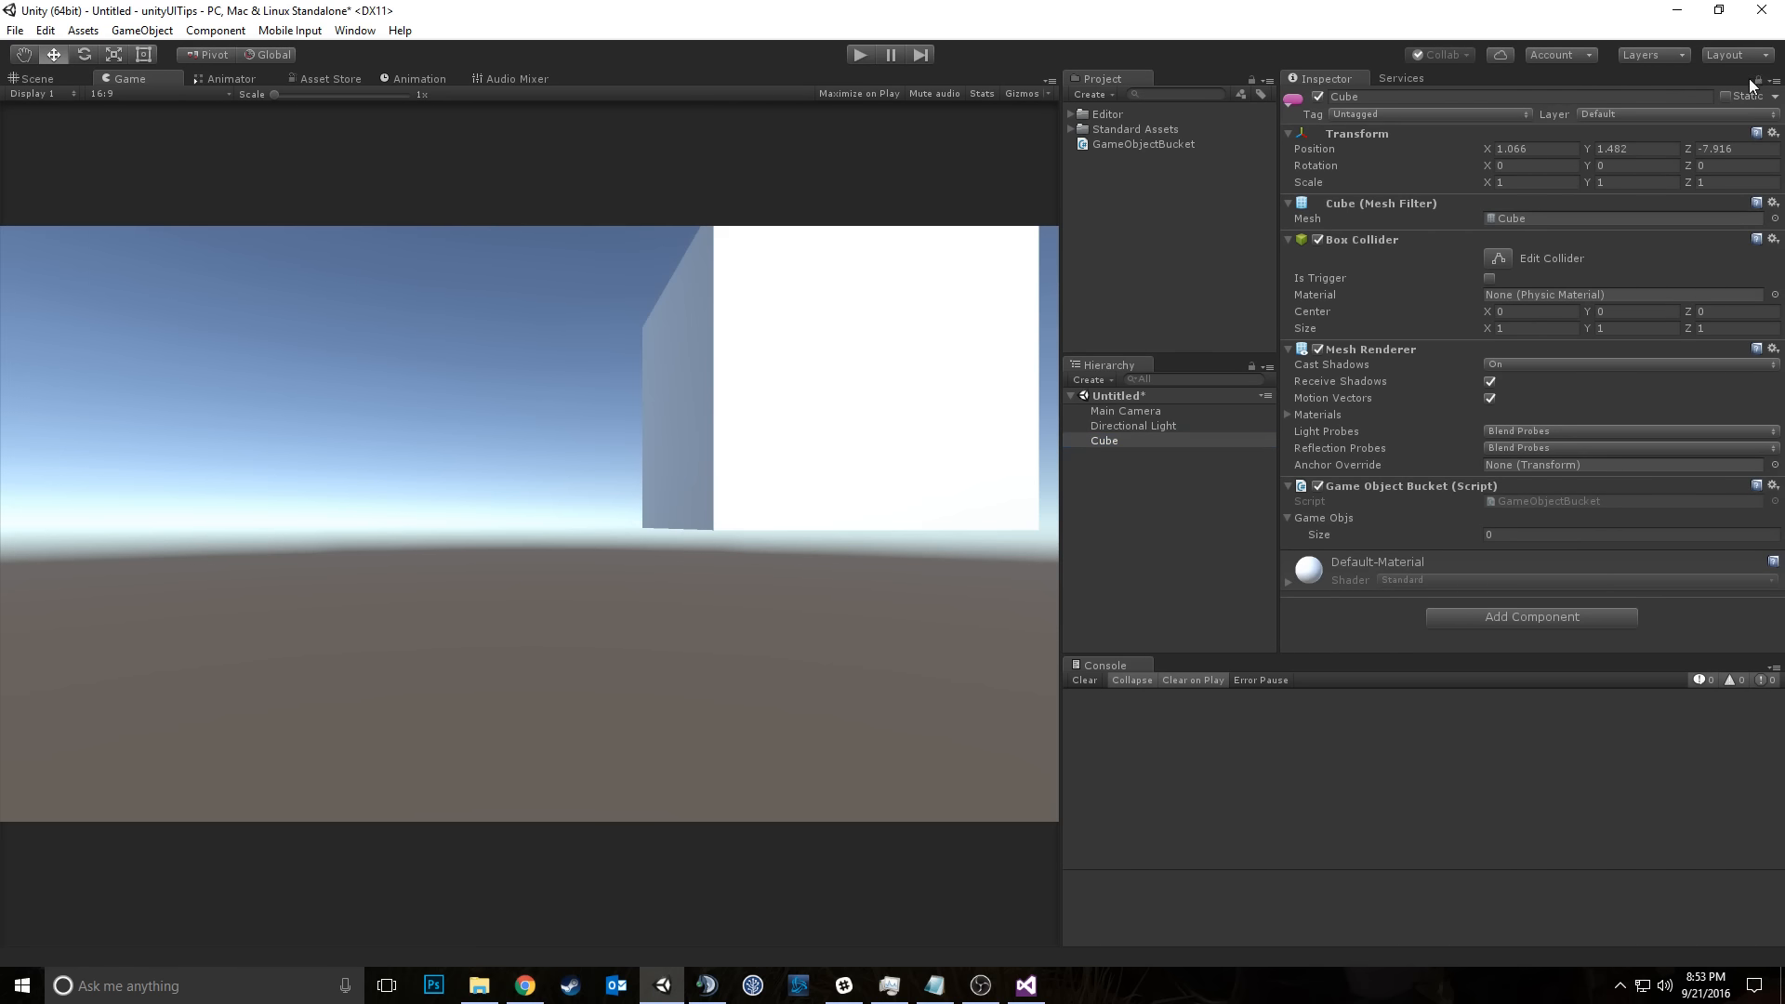
pyautogui.click(1149, 412)
pyautogui.keyDown('ctrl'); pyautogui.click(1138, 425); pyautogui.keyUp('ctrl')
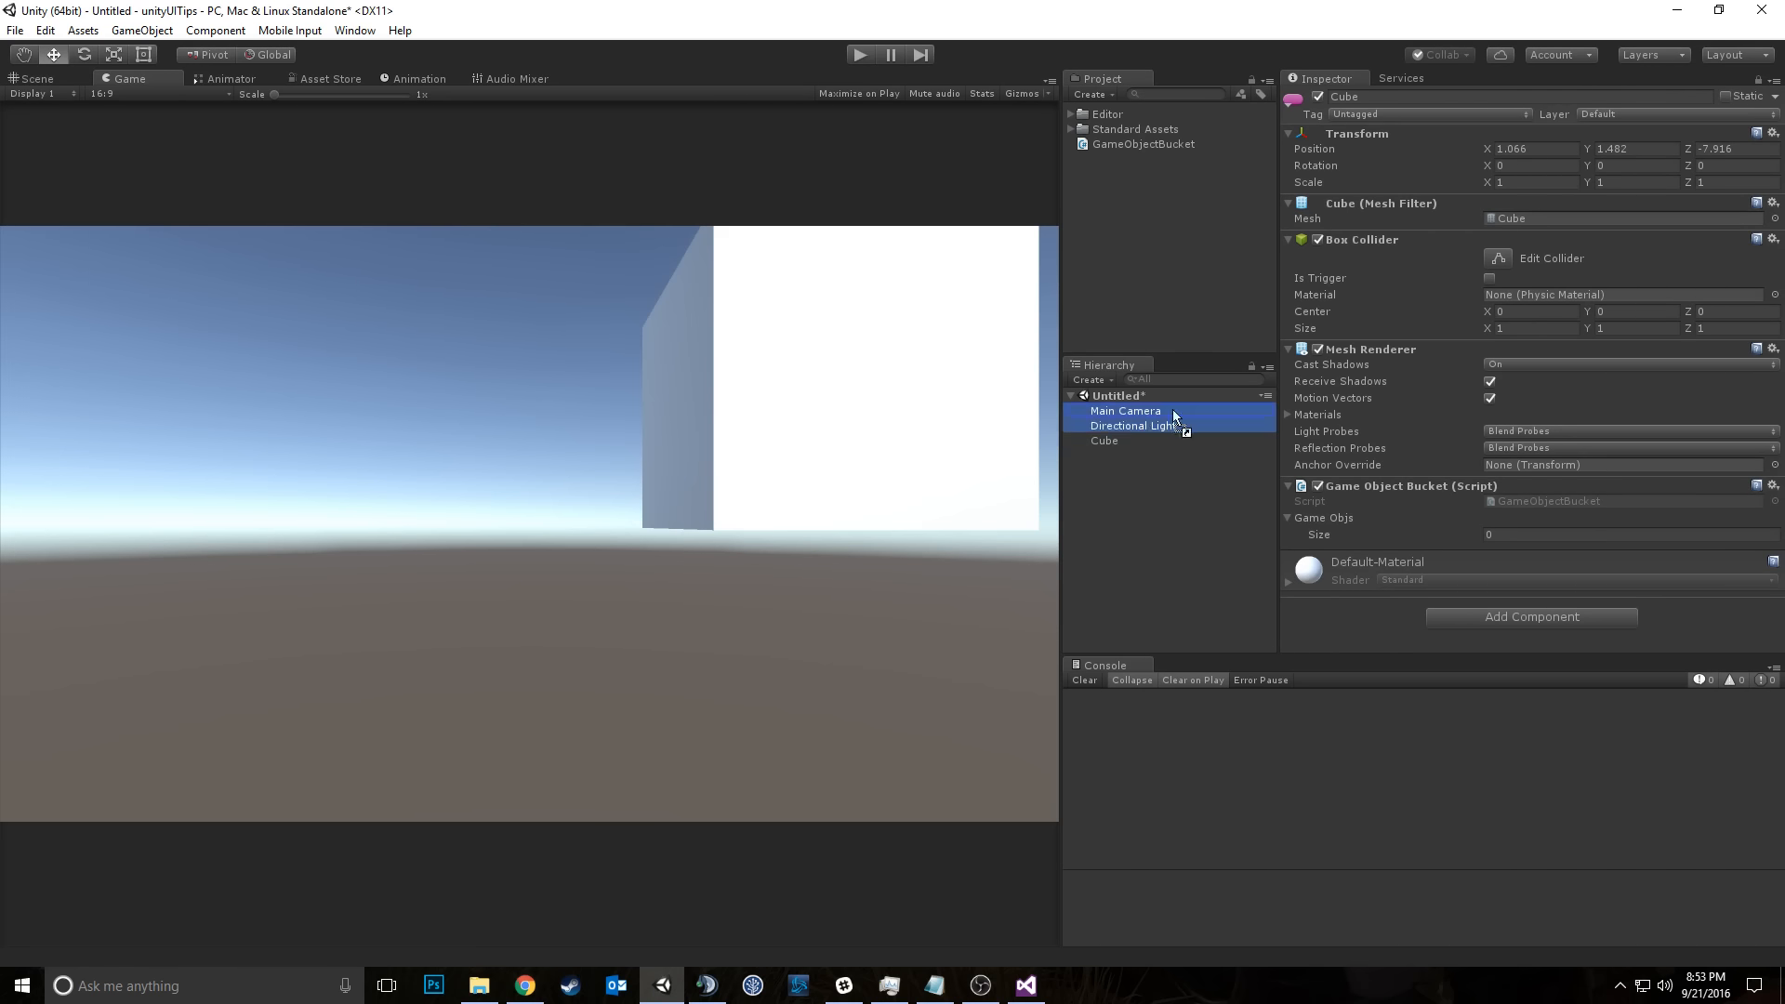
pyautogui.moveTo(1173, 409); pyautogui.dragTo(1339, 519)
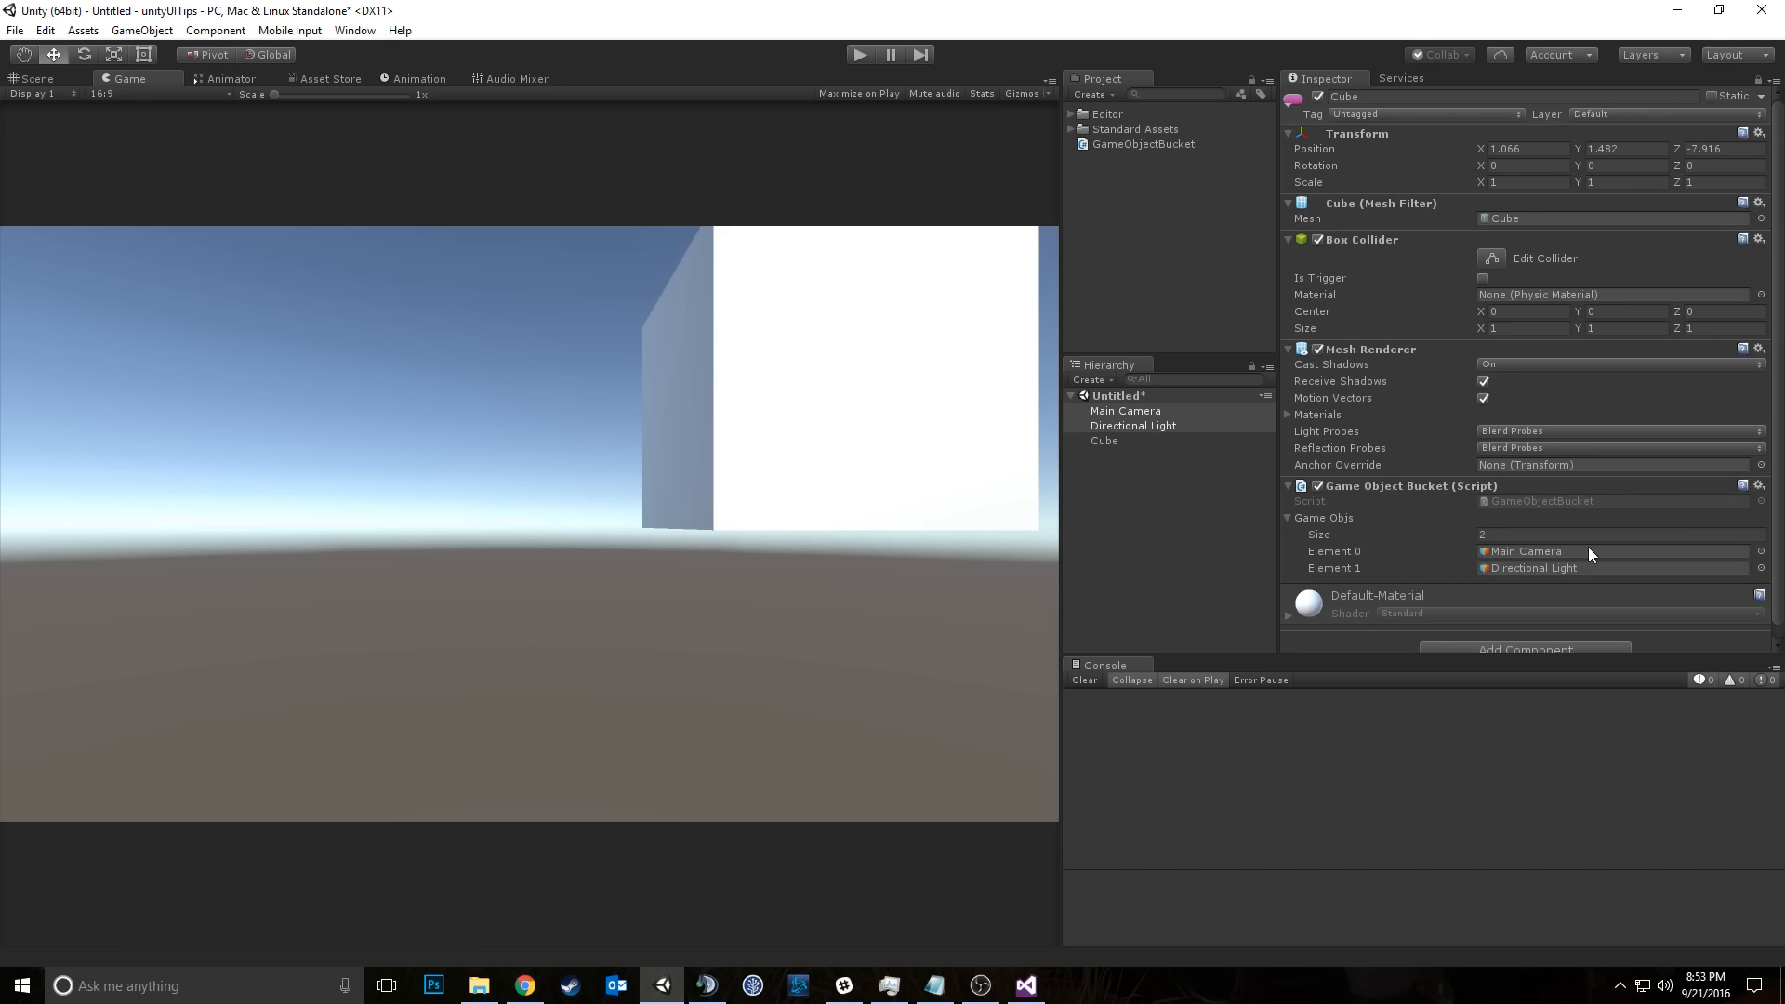
# Step: Unlock the Inspector and reselect the Cube, keeping its Game Objs array expanded
pyautogui.click(1760, 82)
pyautogui.click(1137, 440)
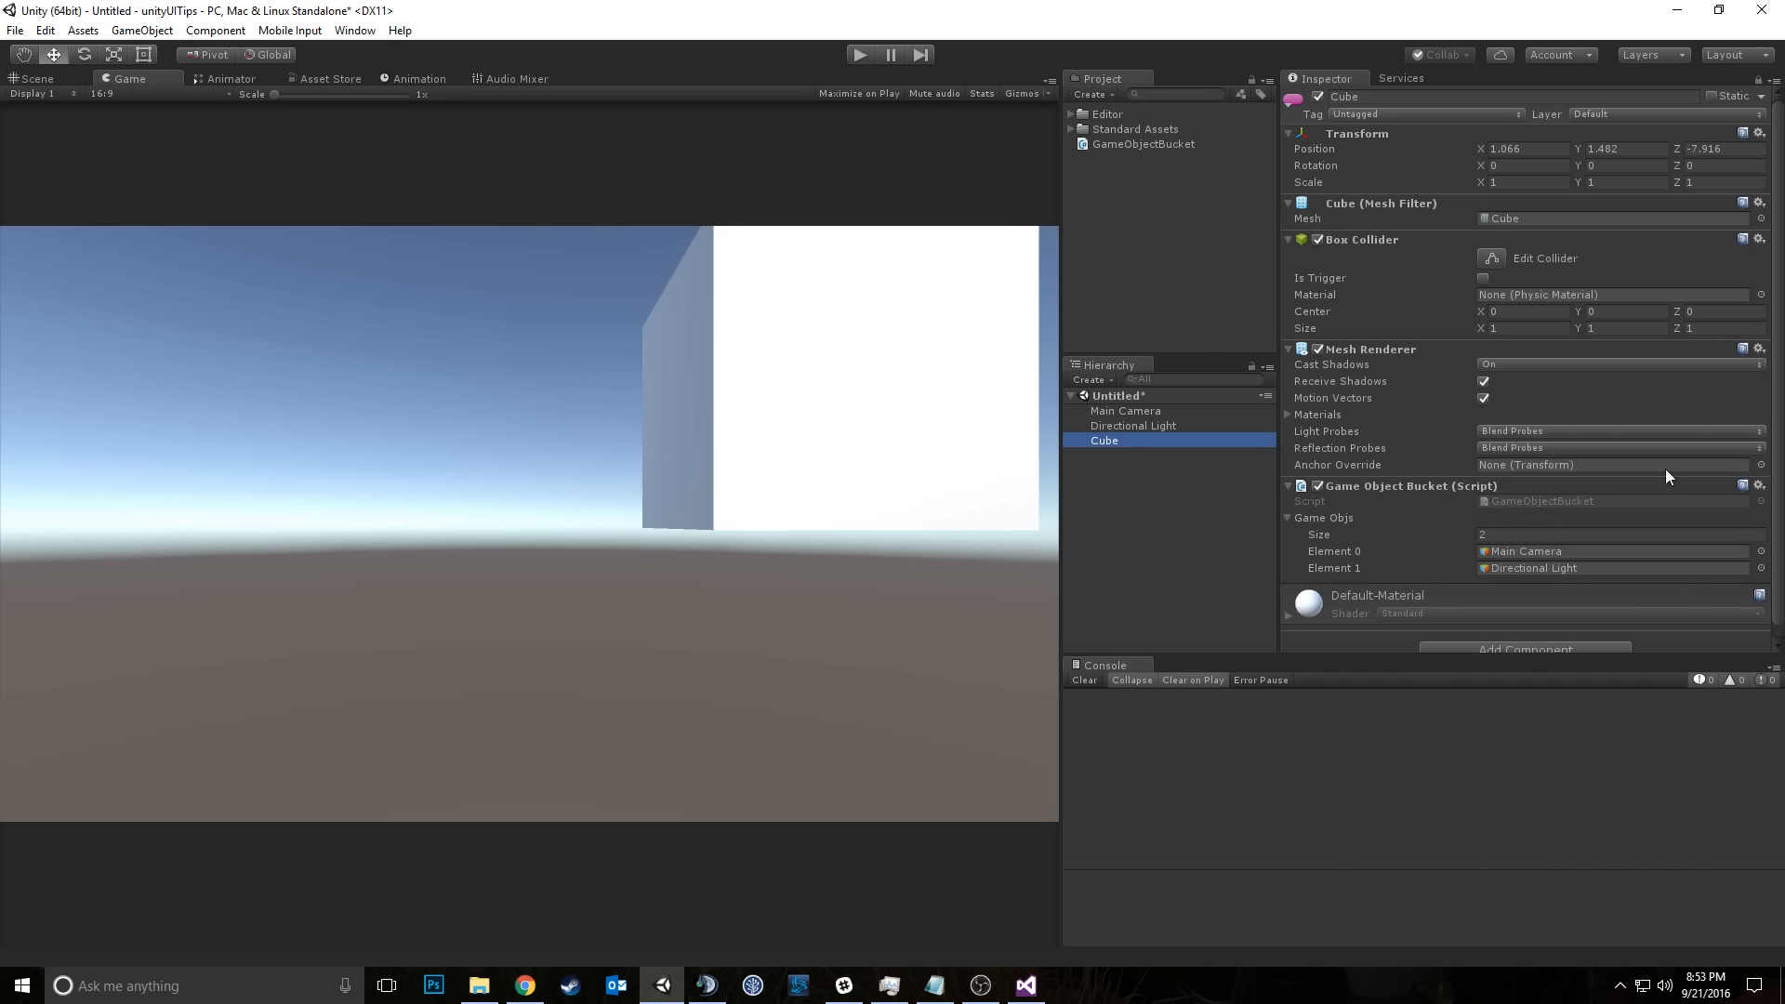
pyautogui.click(1757, 81)
pyautogui.click(1147, 447)
pyautogui.click(1285, 517)
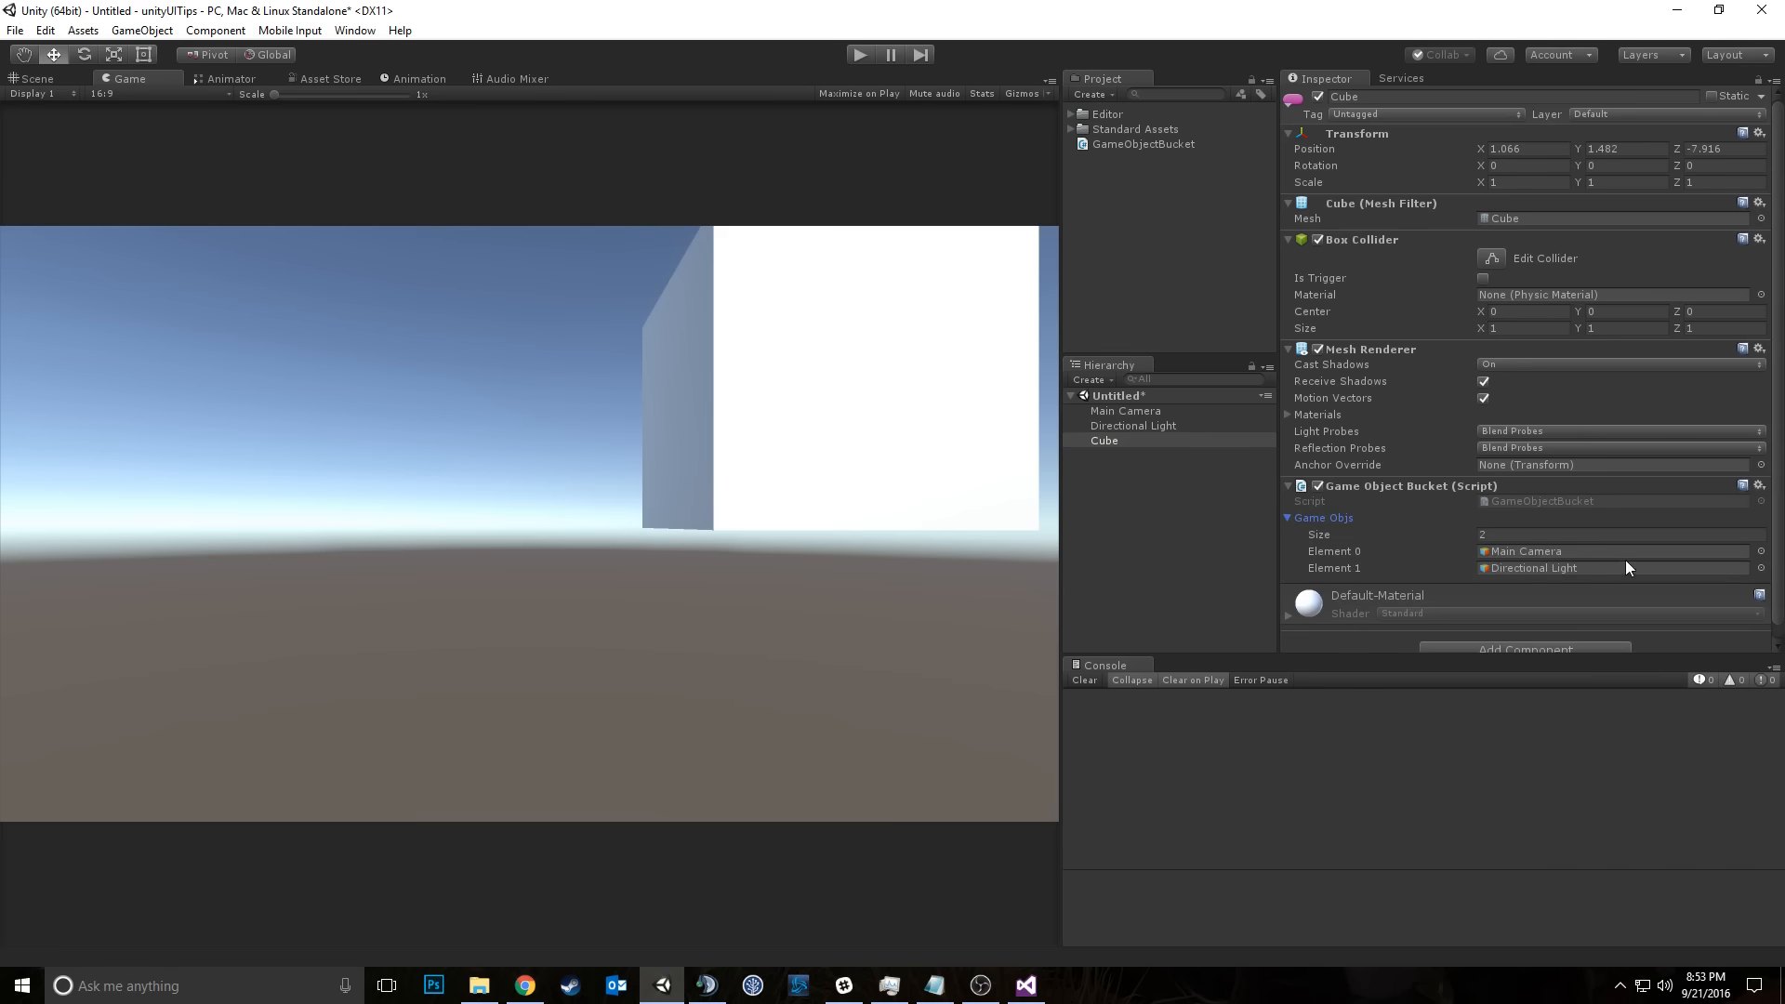
# Step: Attach the GameObjectBucket script to the Directional Light and compare it with the Cube's Game Object Bucket component
pyautogui.click(1164, 427)
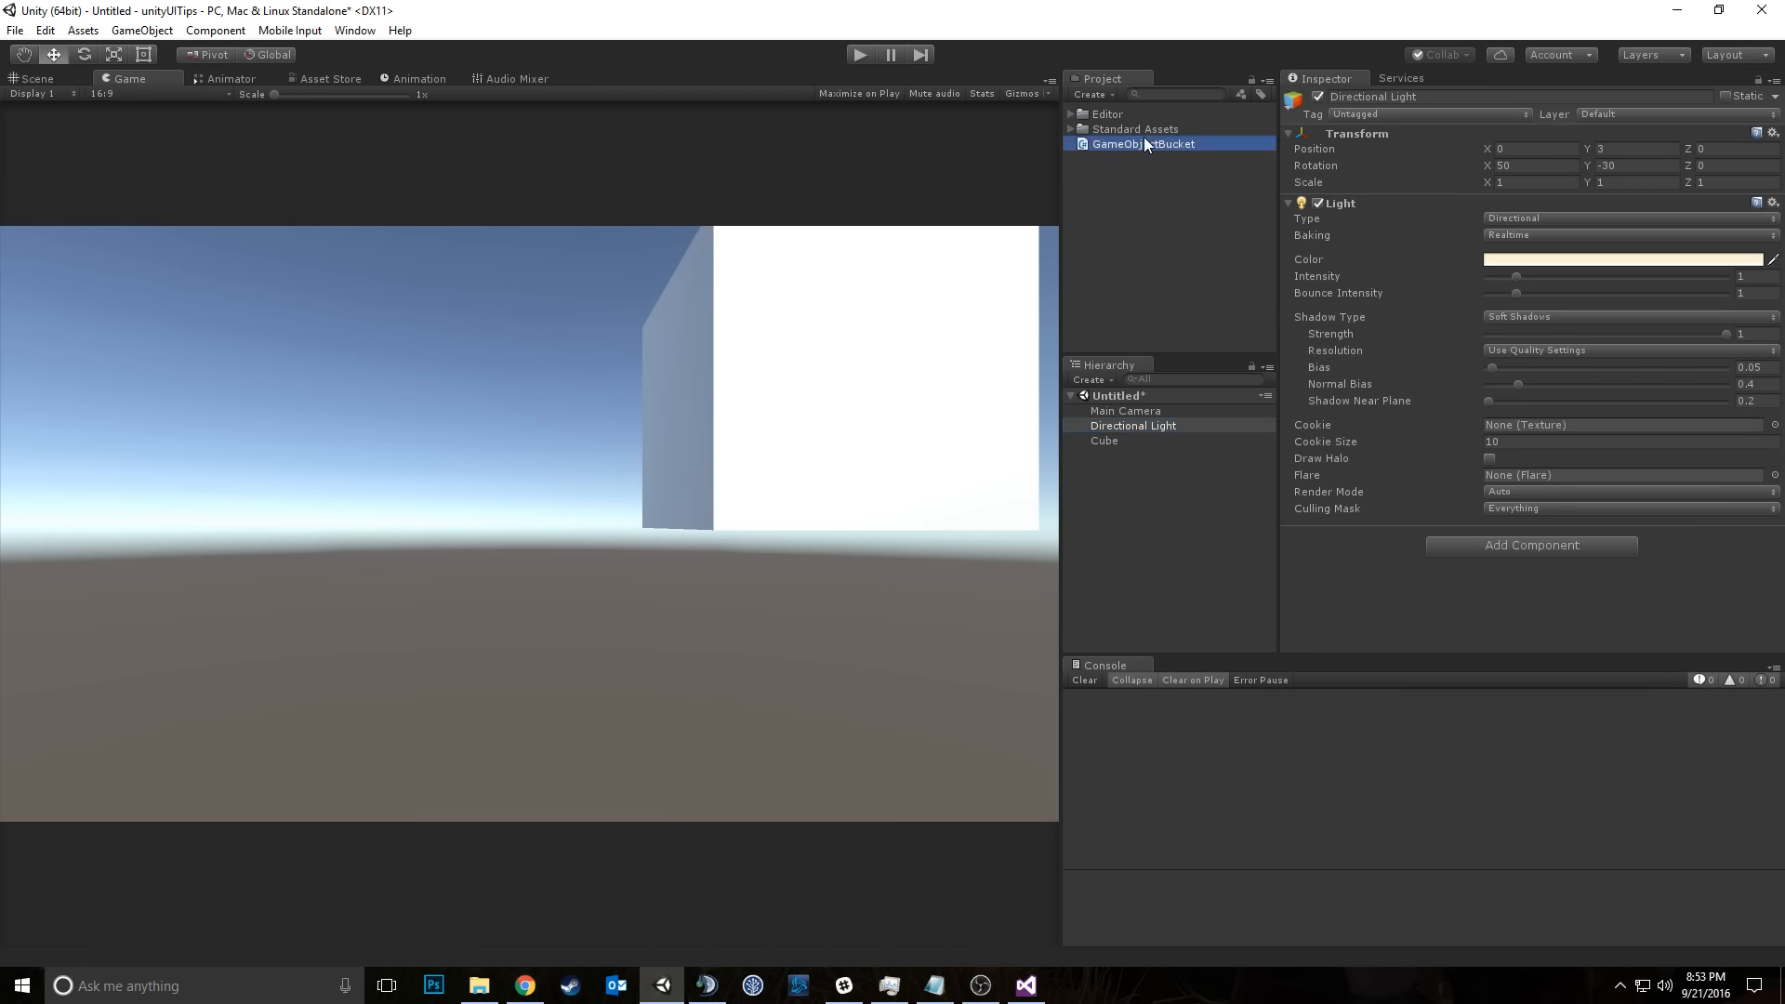
pyautogui.click(1148, 444)
pyautogui.click(1158, 427)
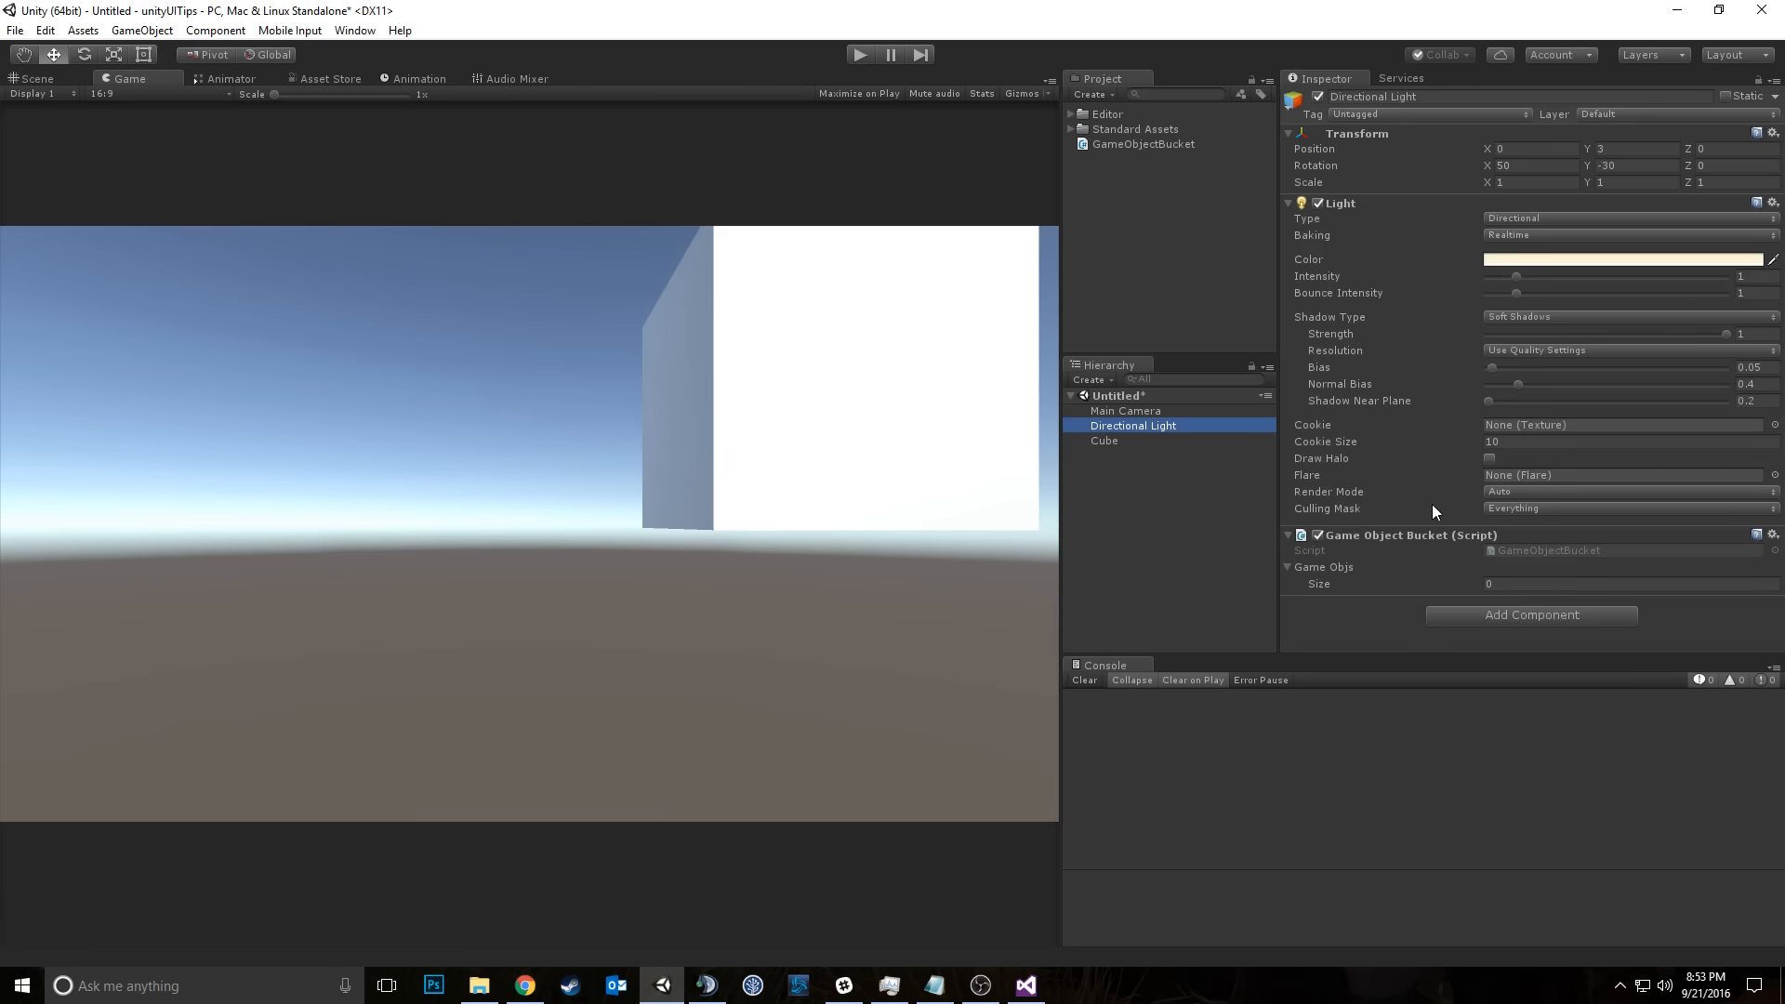
pyautogui.click(1100, 442)
pyautogui.click(1128, 428)
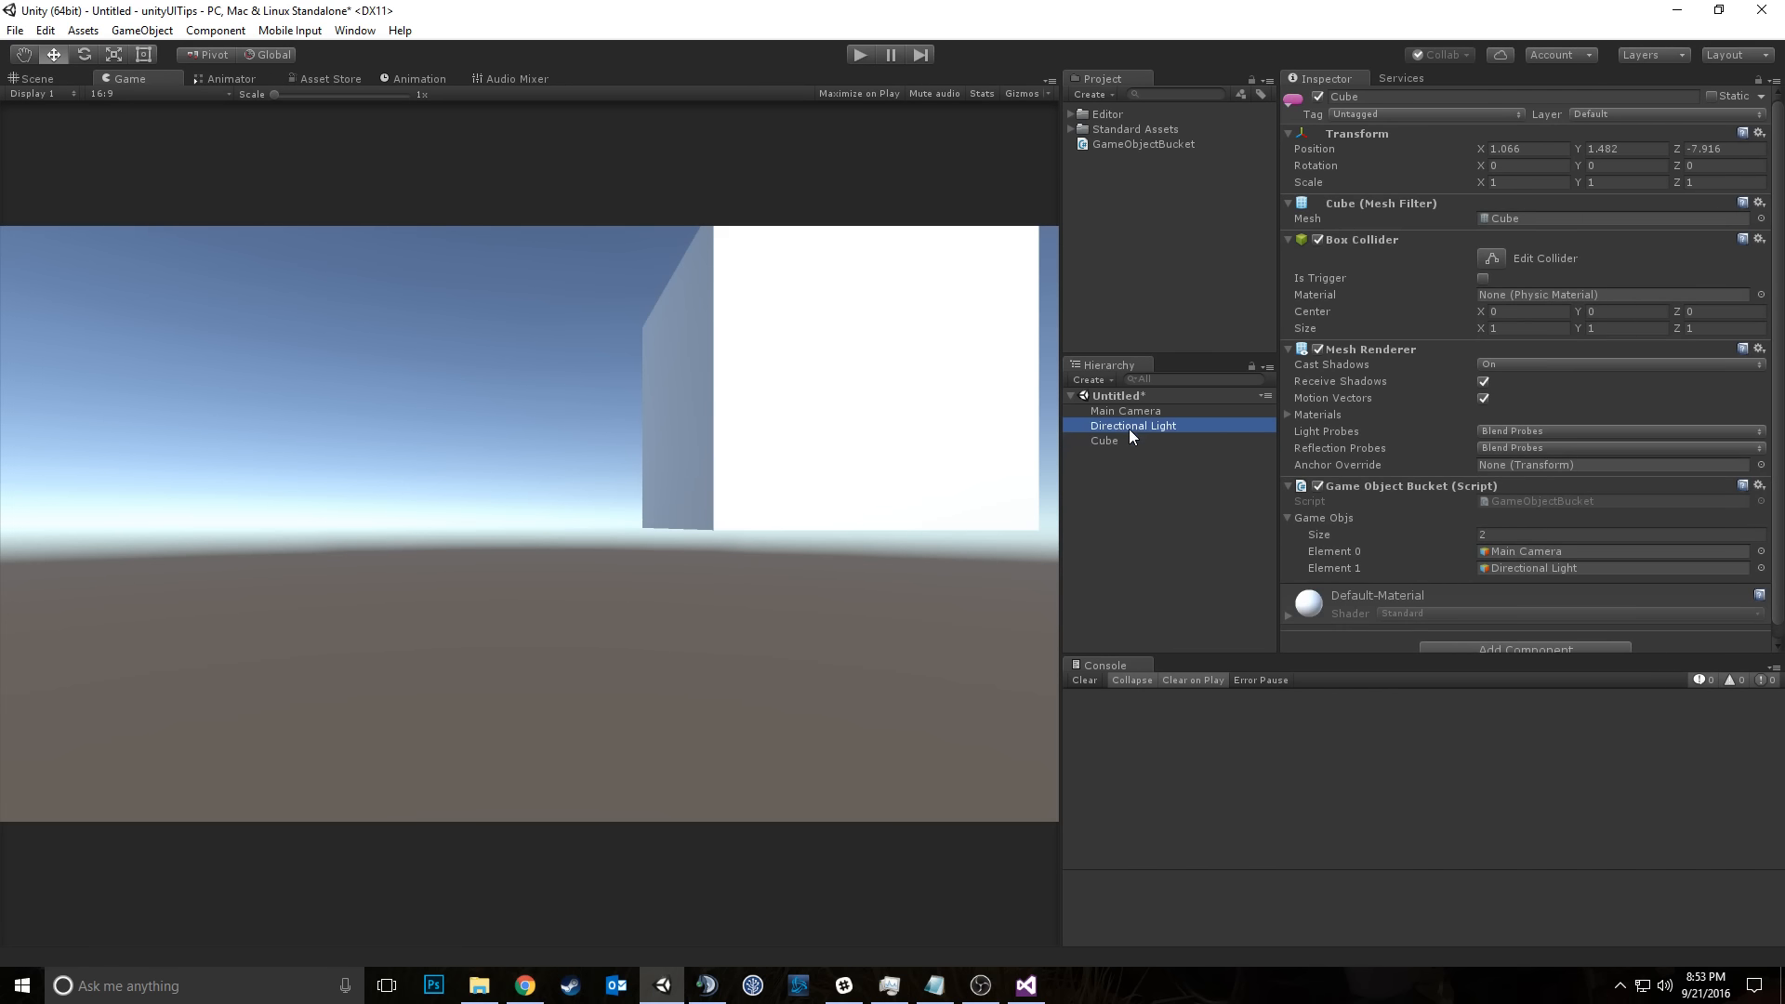
# Step: Select the Cube and copy its Game Object Bucket component
pyautogui.click(1108, 440)
pyautogui.scroll(-1, 1391, 514)
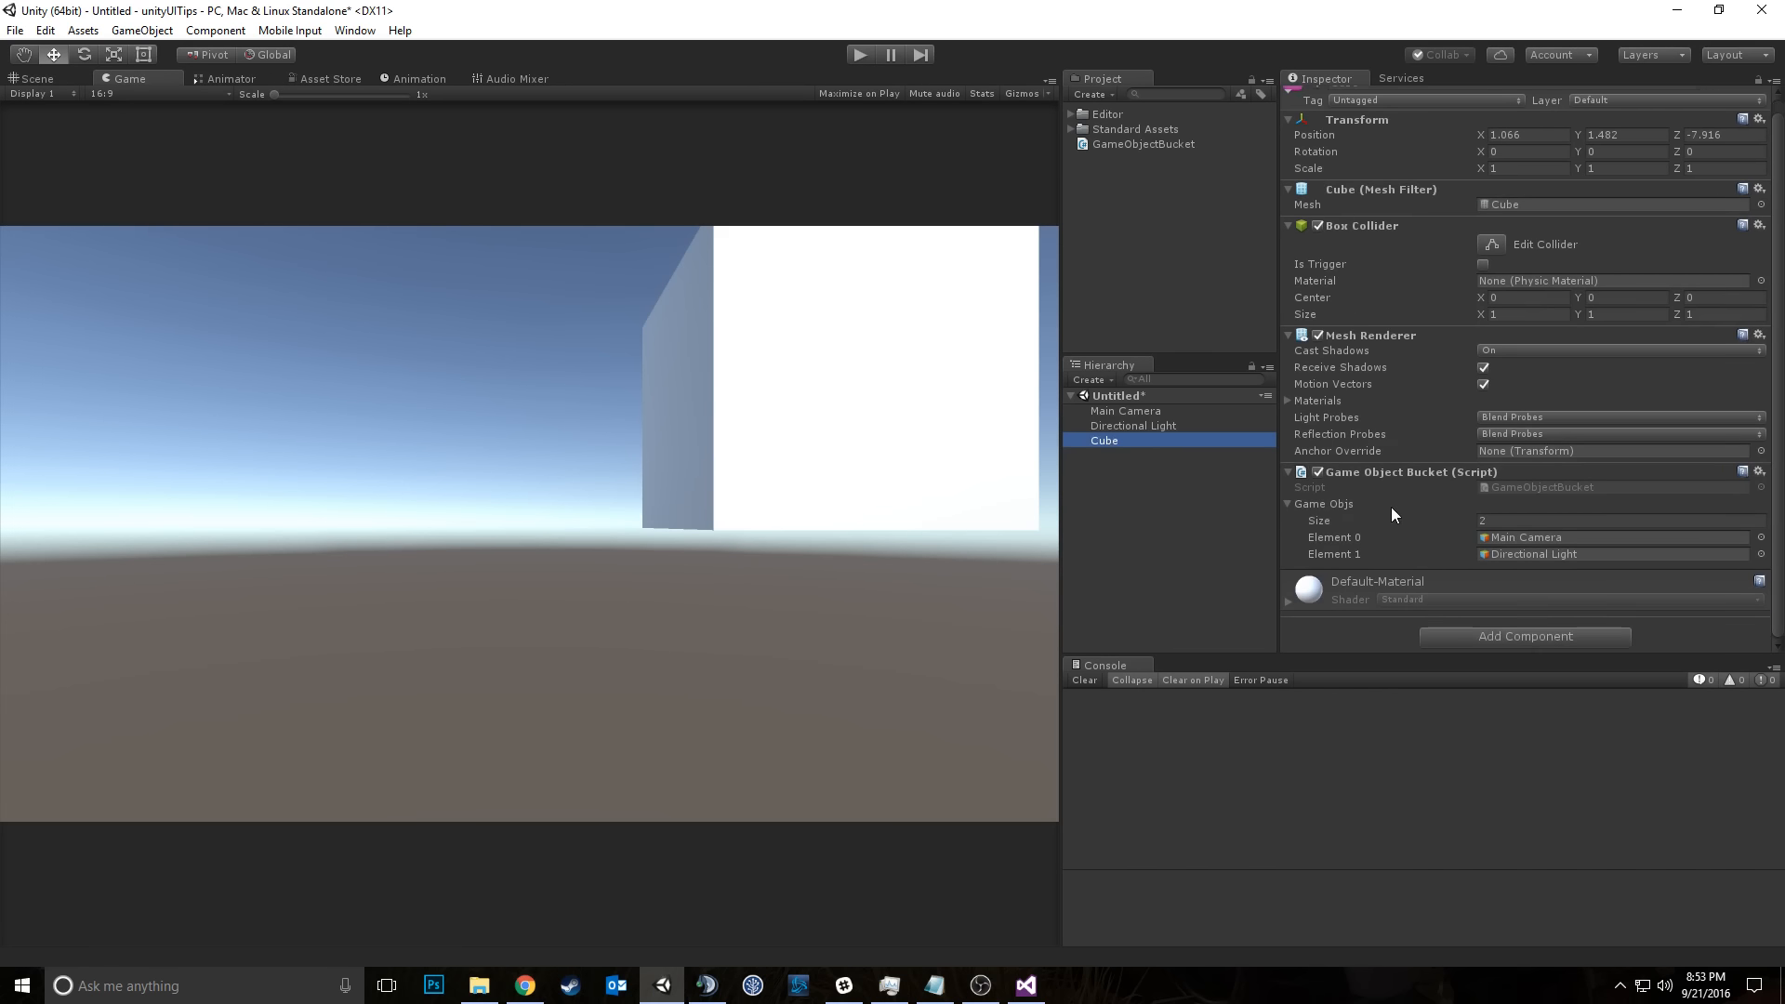
pyautogui.rightClick(1407, 477)
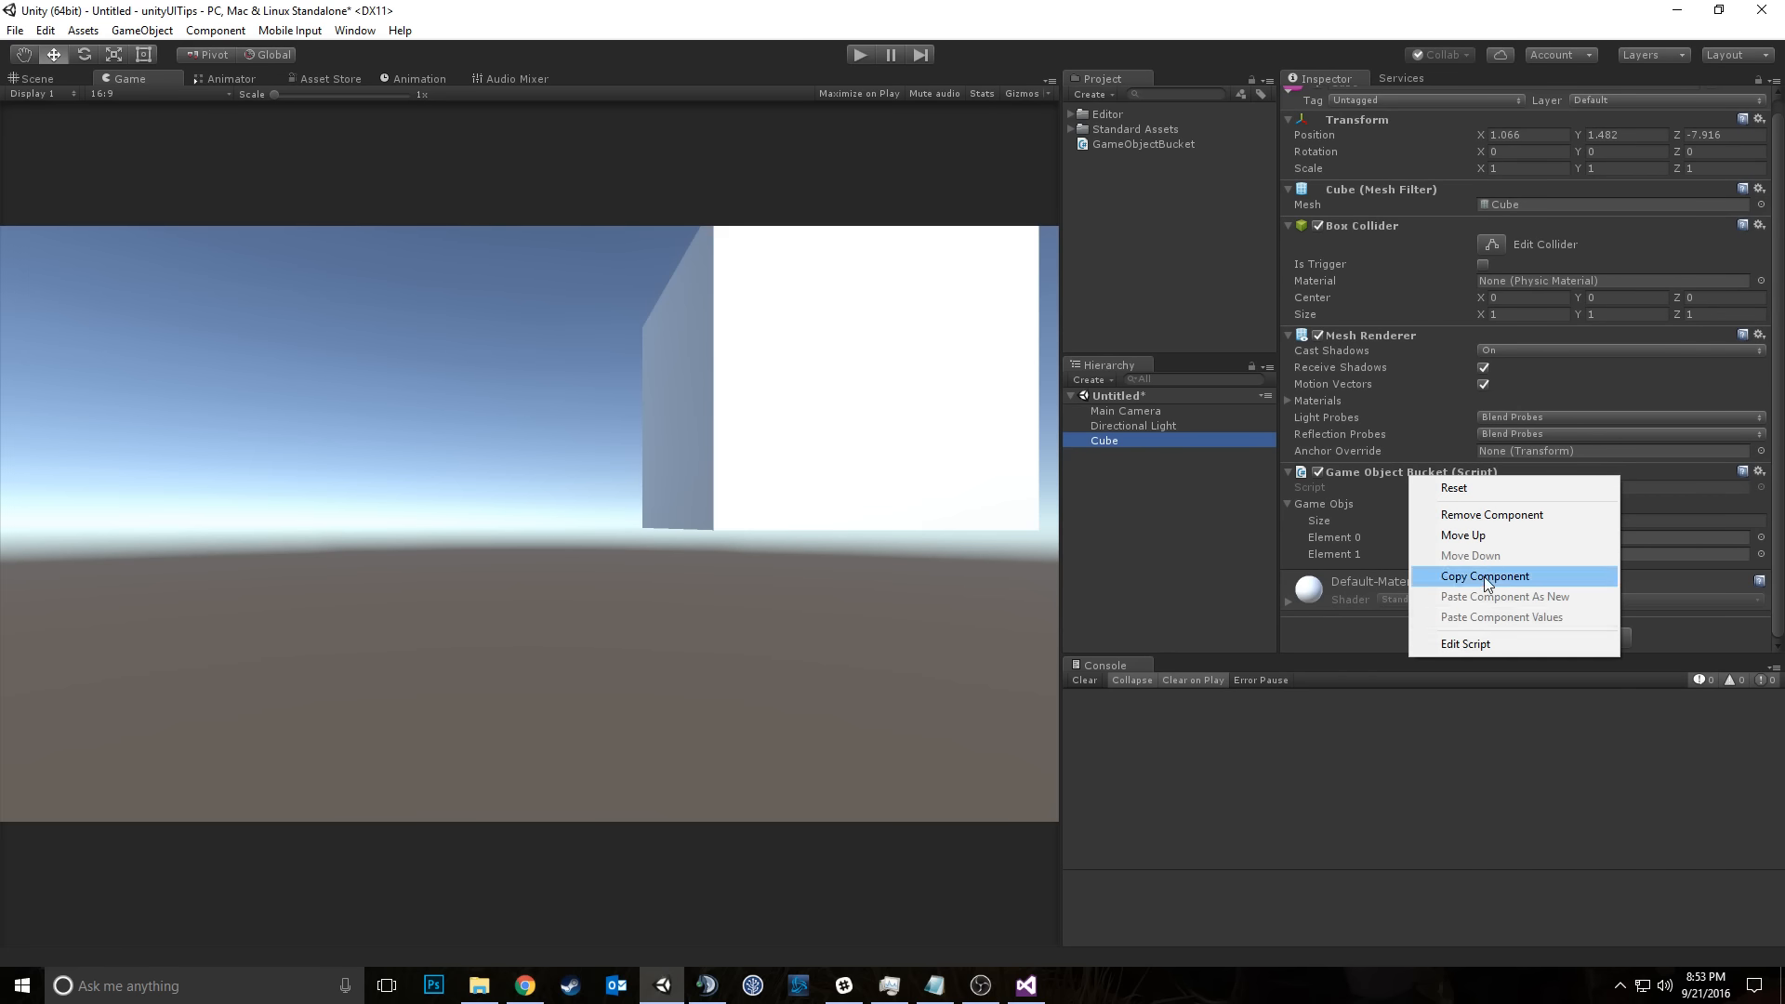
pyautogui.click(1484, 578)
# Step: Move the Cube's Game Object Bucket component above the Mesh Renderer, and move it back down
pyautogui.rightClick(1374, 472)
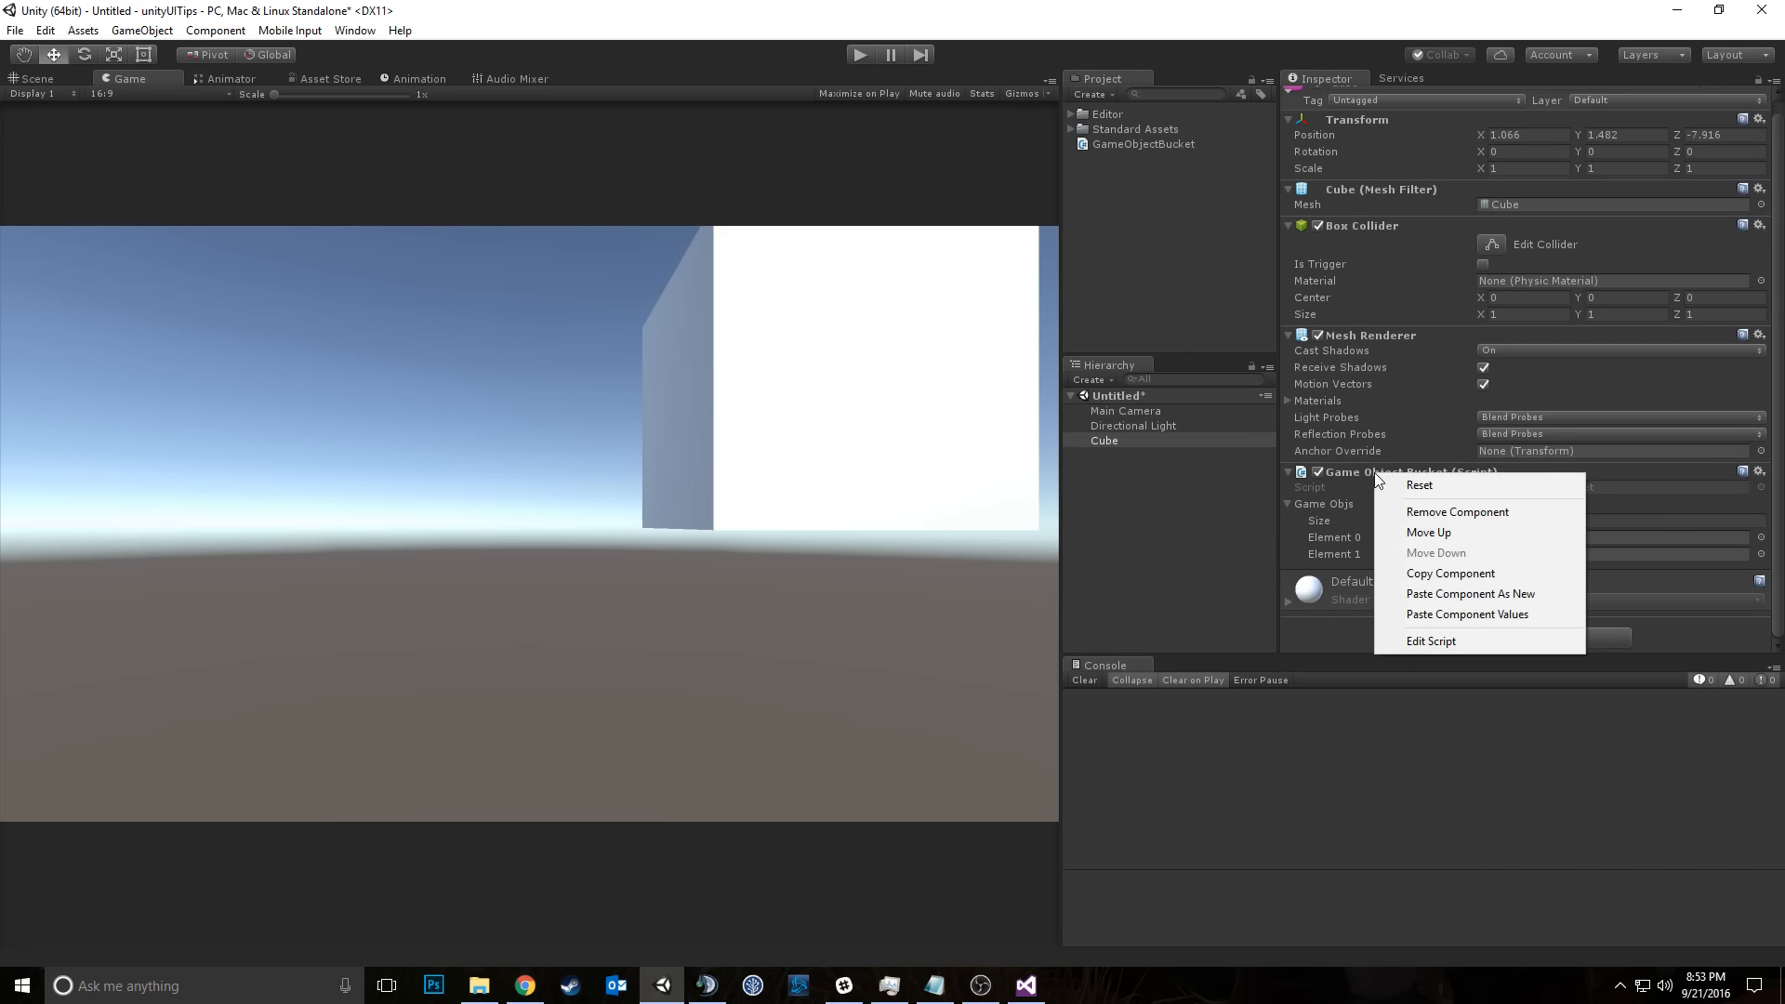
pyautogui.click(1430, 533)
pyautogui.rightClick(1387, 337)
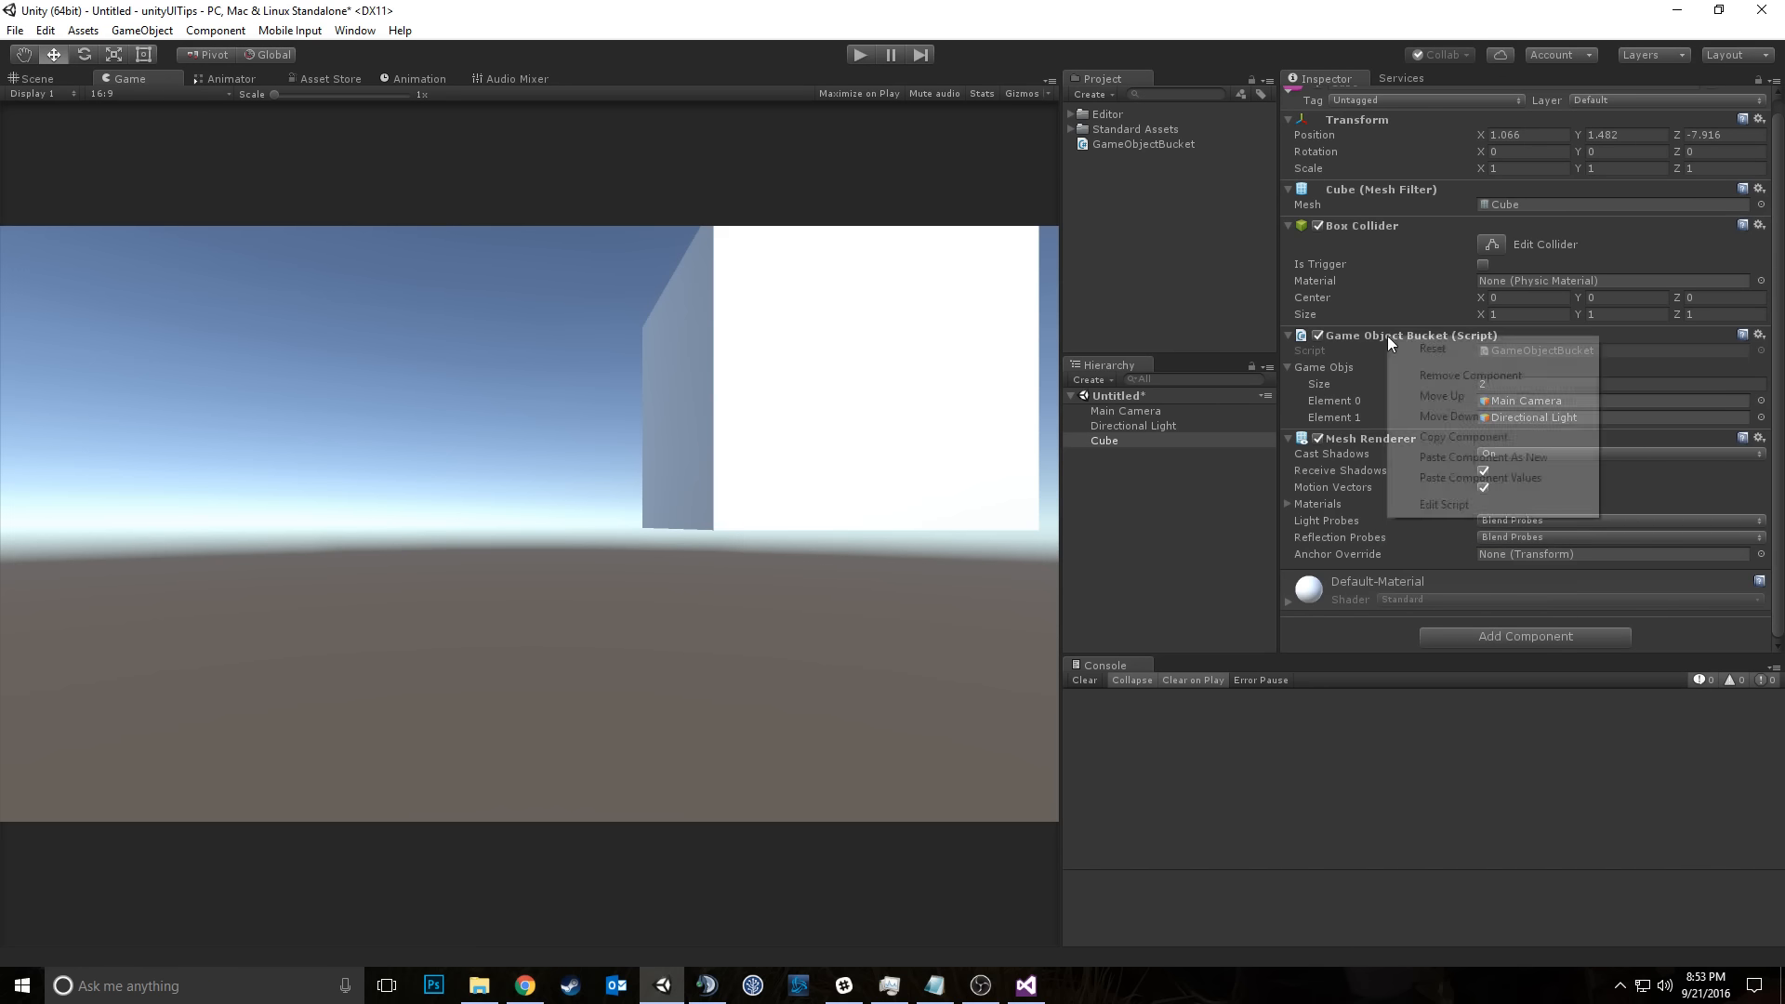
pyautogui.click(1427, 421)
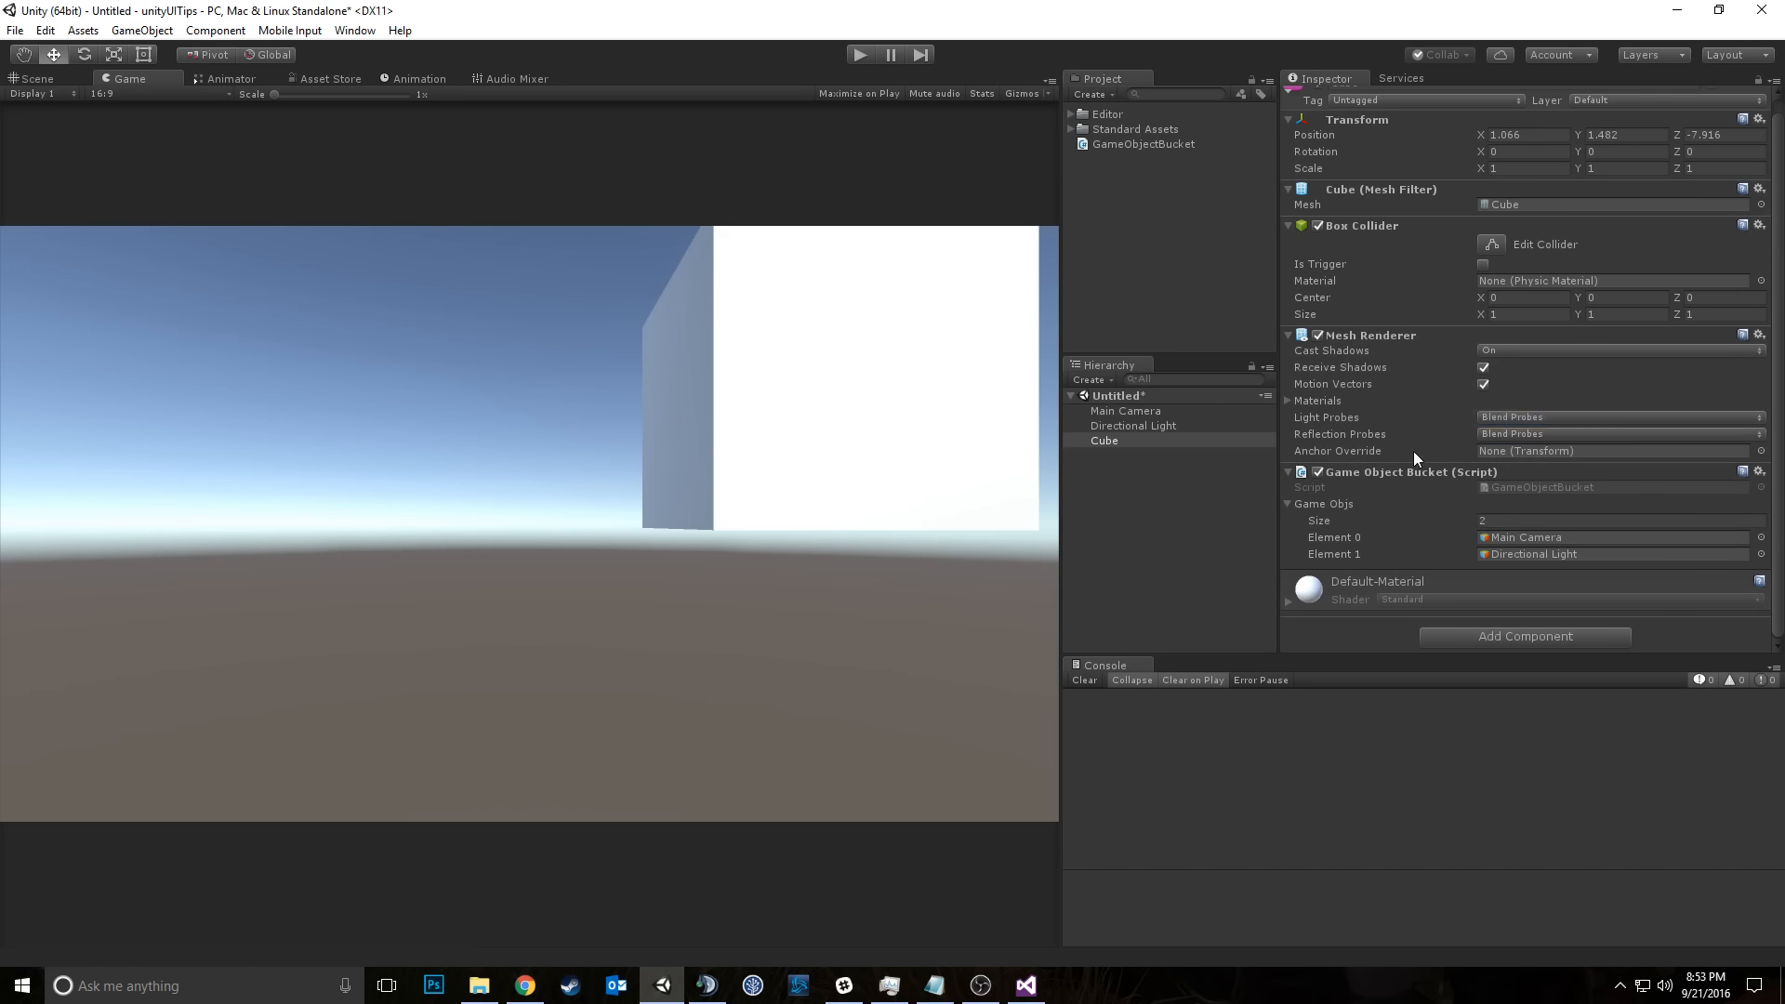
# Step: Copy the Cube's Game Object Bucket component again and select the Directional Light
pyautogui.rightClick(1385, 472)
pyautogui.click(1464, 578)
pyautogui.click(1147, 425)
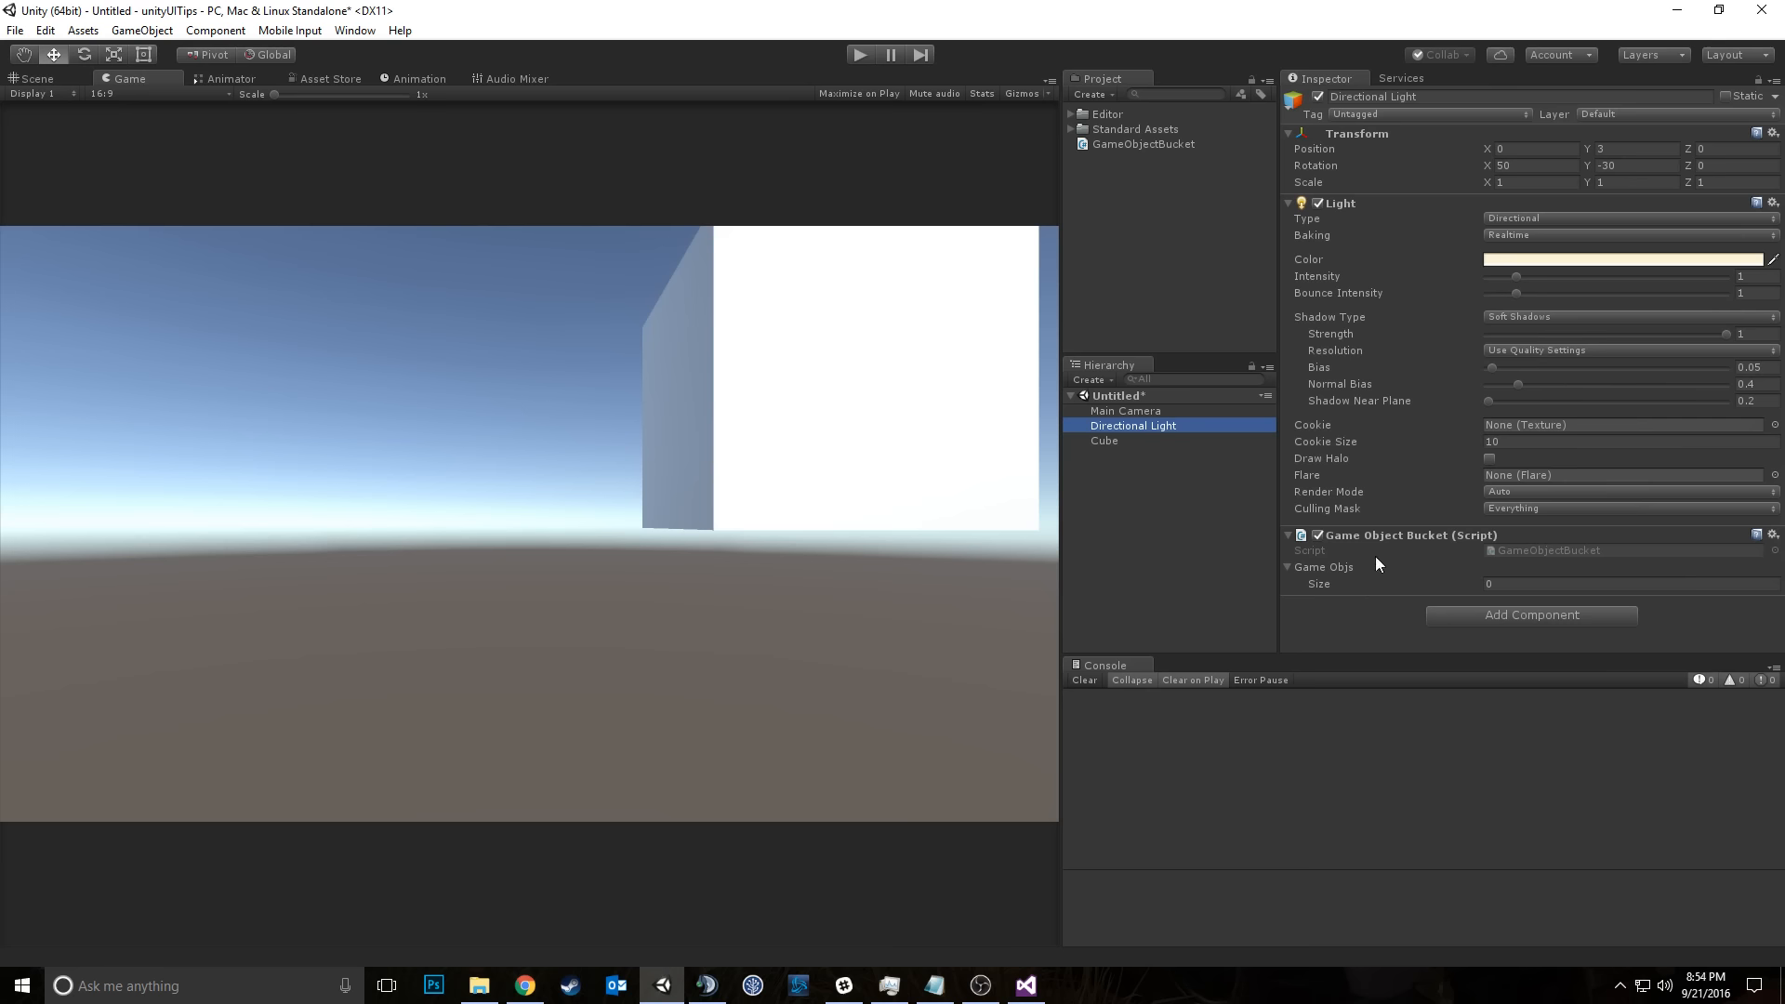
# Step: Examine which copy and paste options the Directional Light's Game Object Bucket, Light and Transform components offer
pyautogui.rightClick(1391, 534)
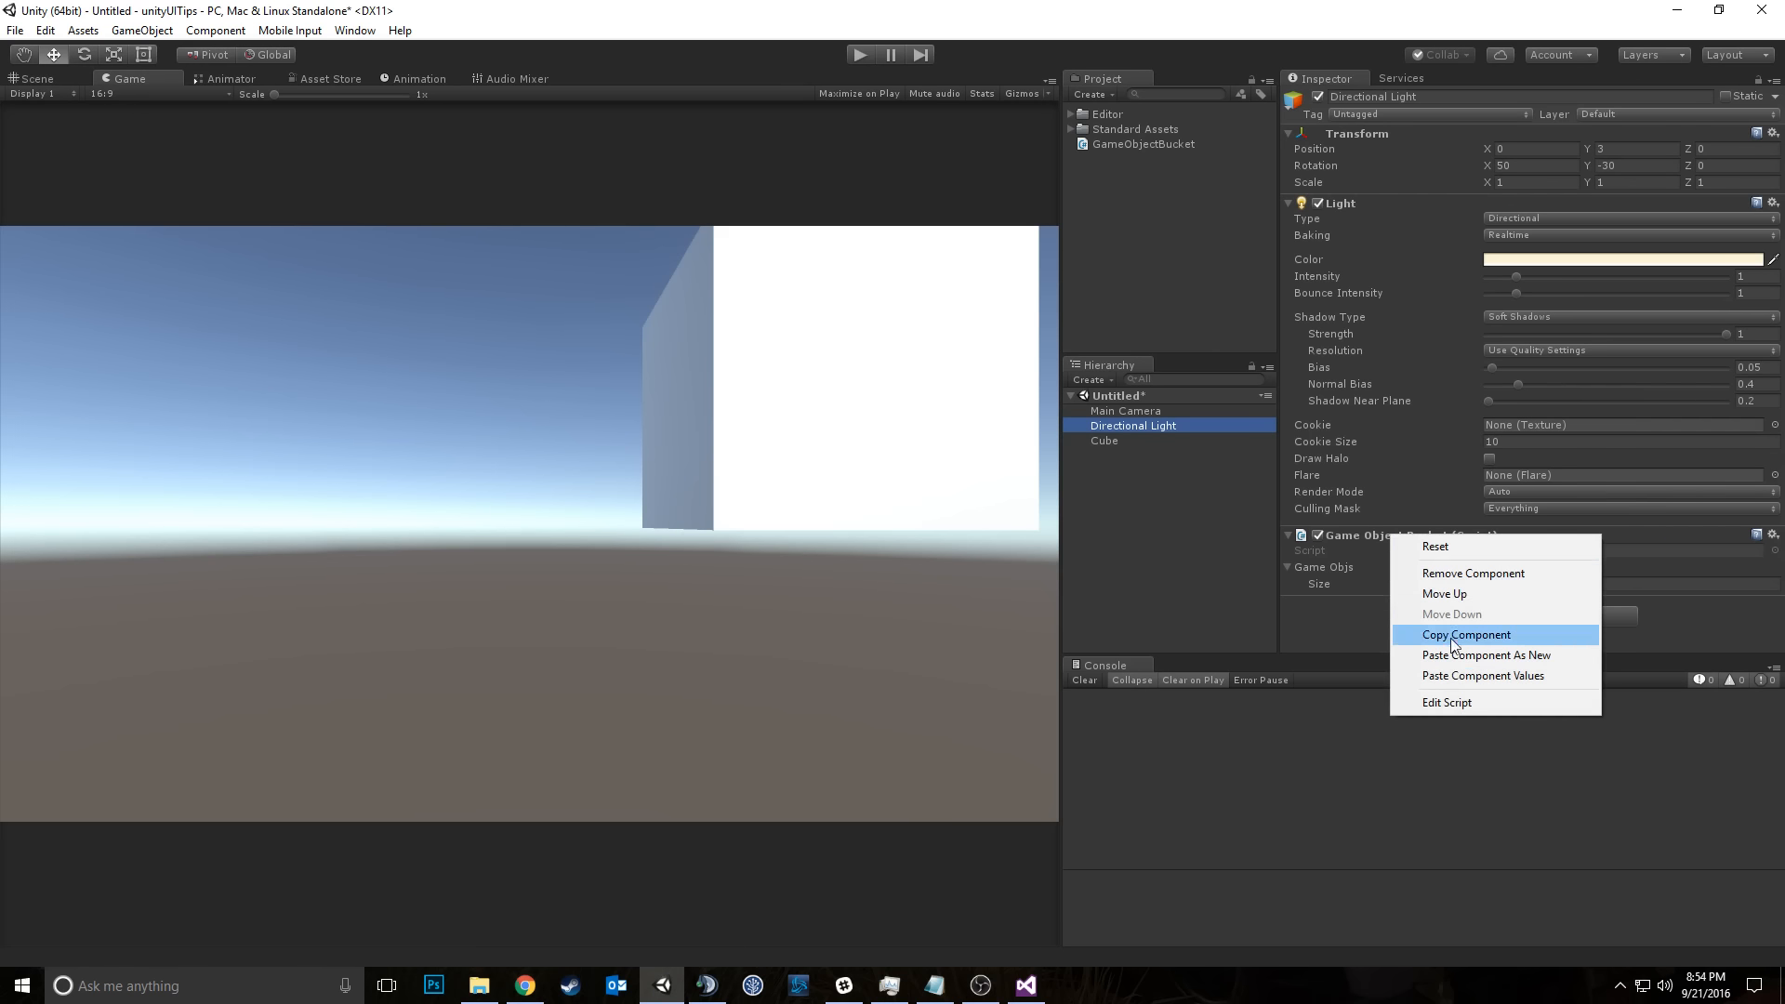
pyautogui.click(1346, 215)
pyautogui.rightClick(1346, 199)
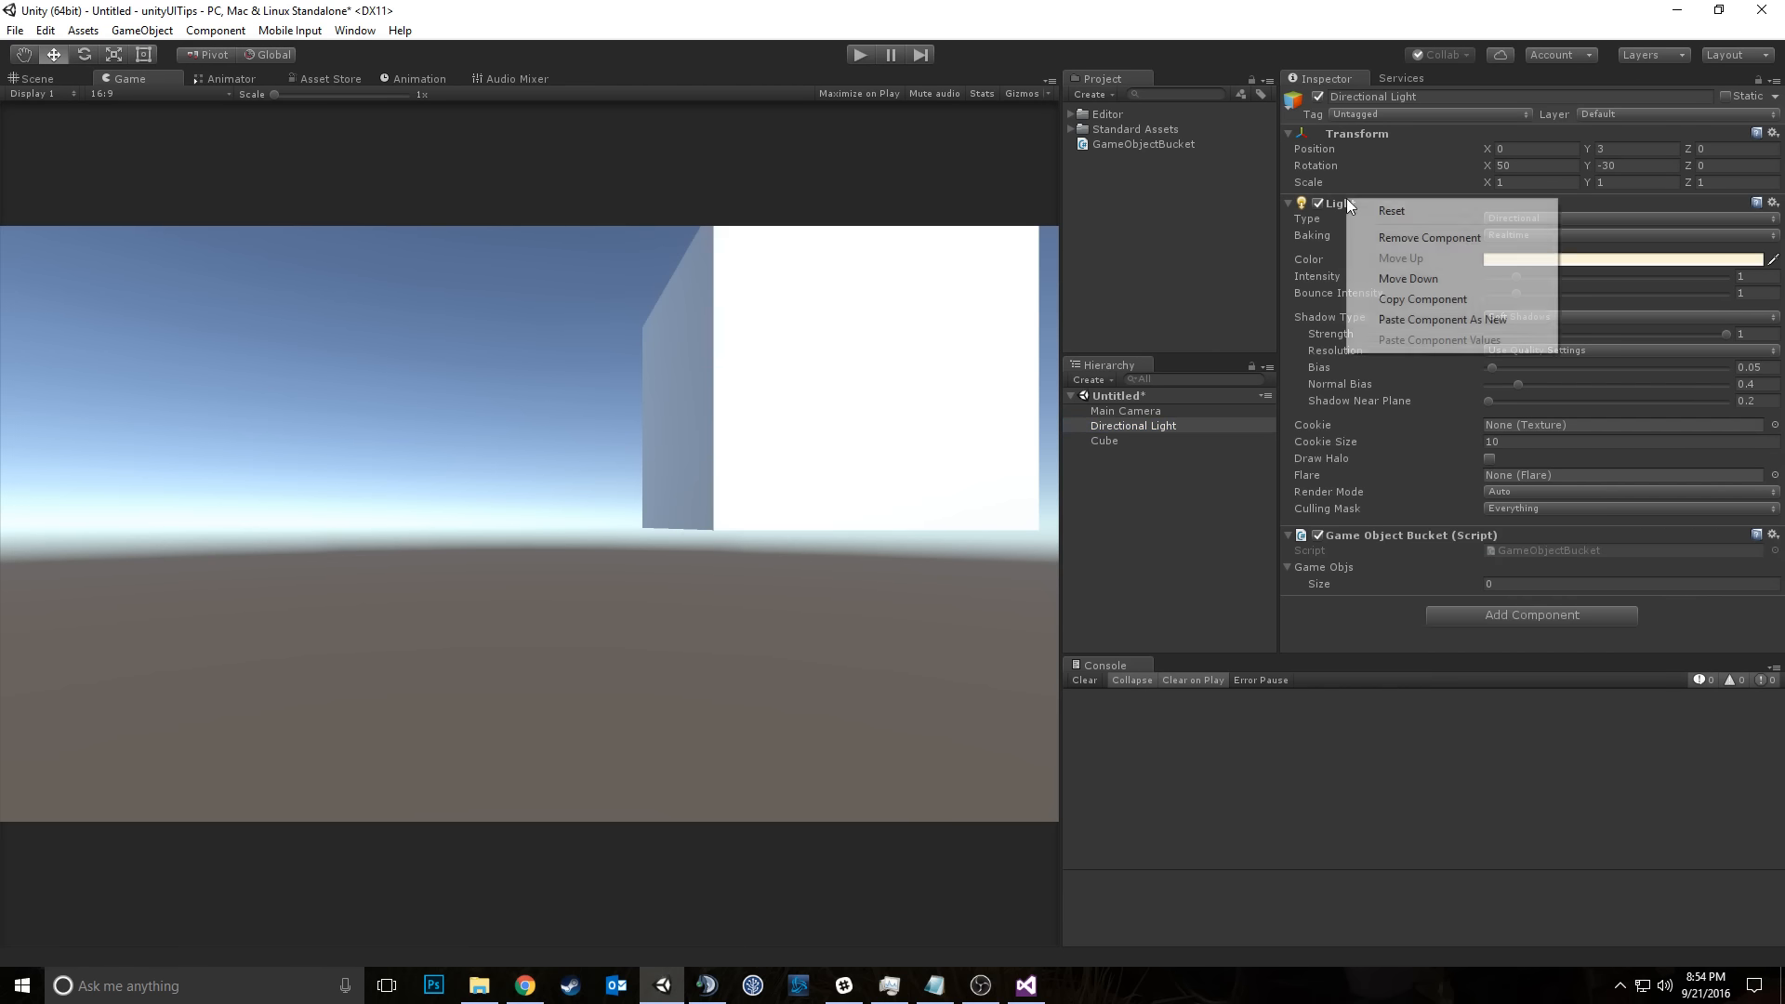
pyautogui.rightClick(1359, 135)
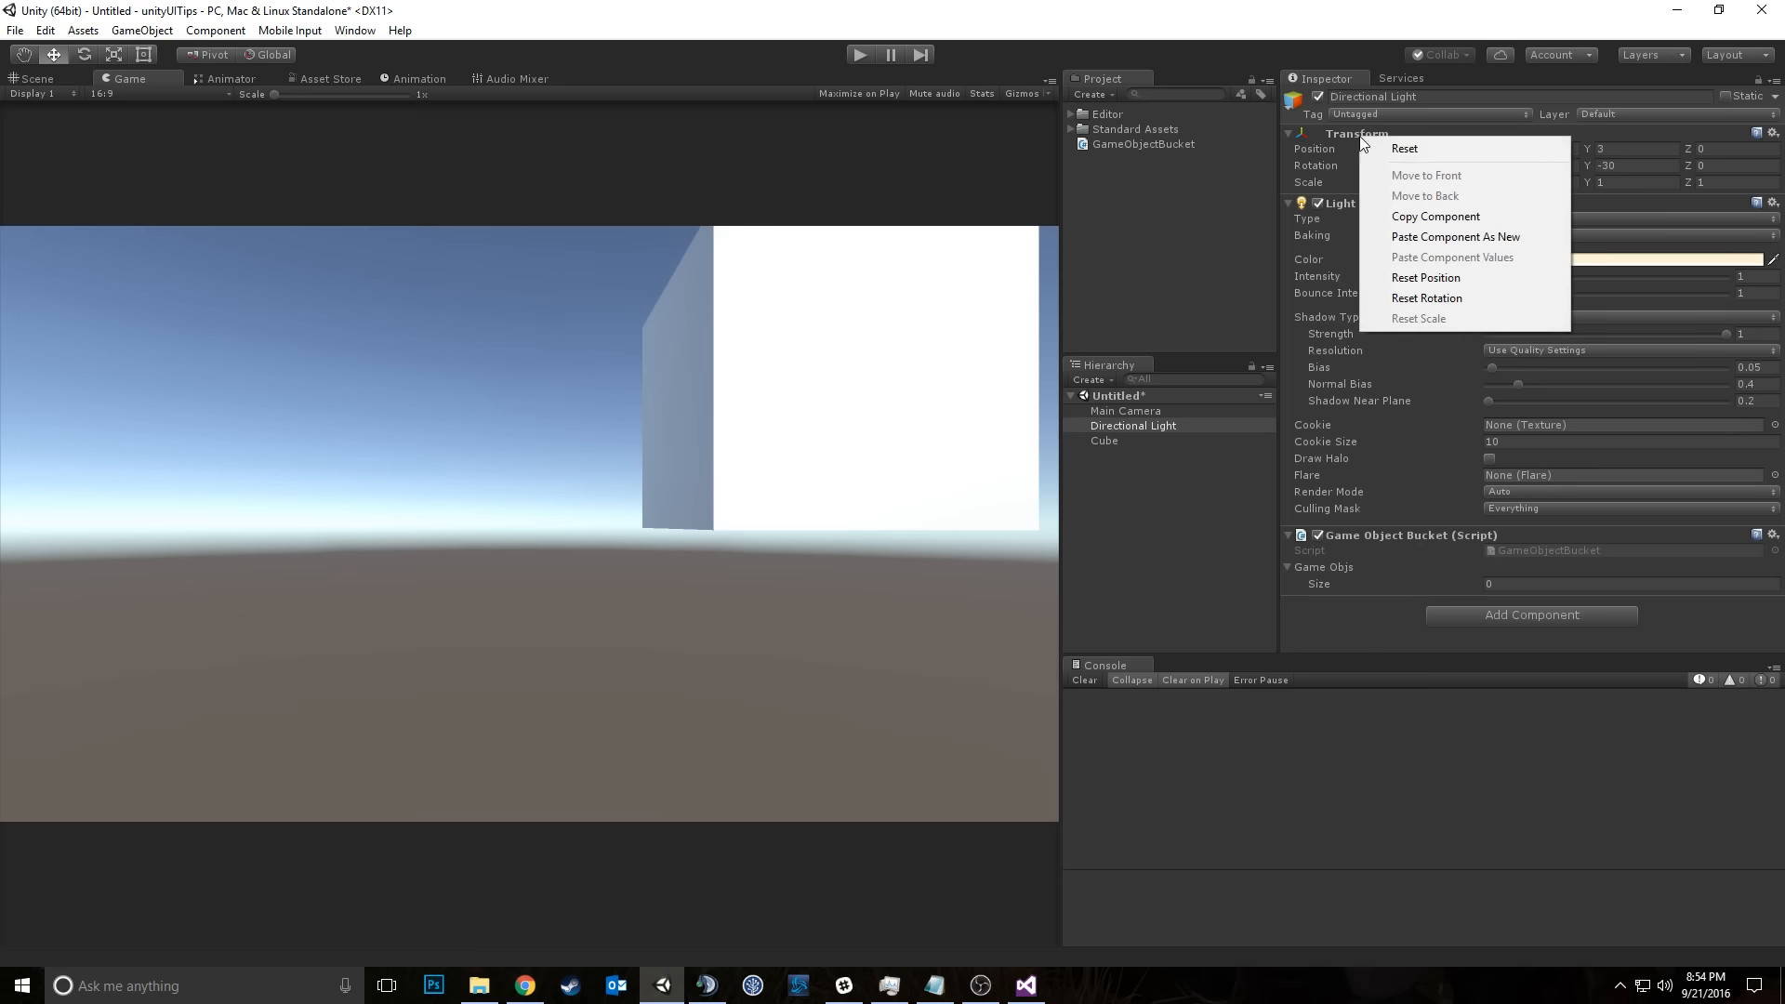
pyautogui.click(1307, 142)
pyautogui.rightClick(1329, 130)
pyautogui.click(1316, 115)
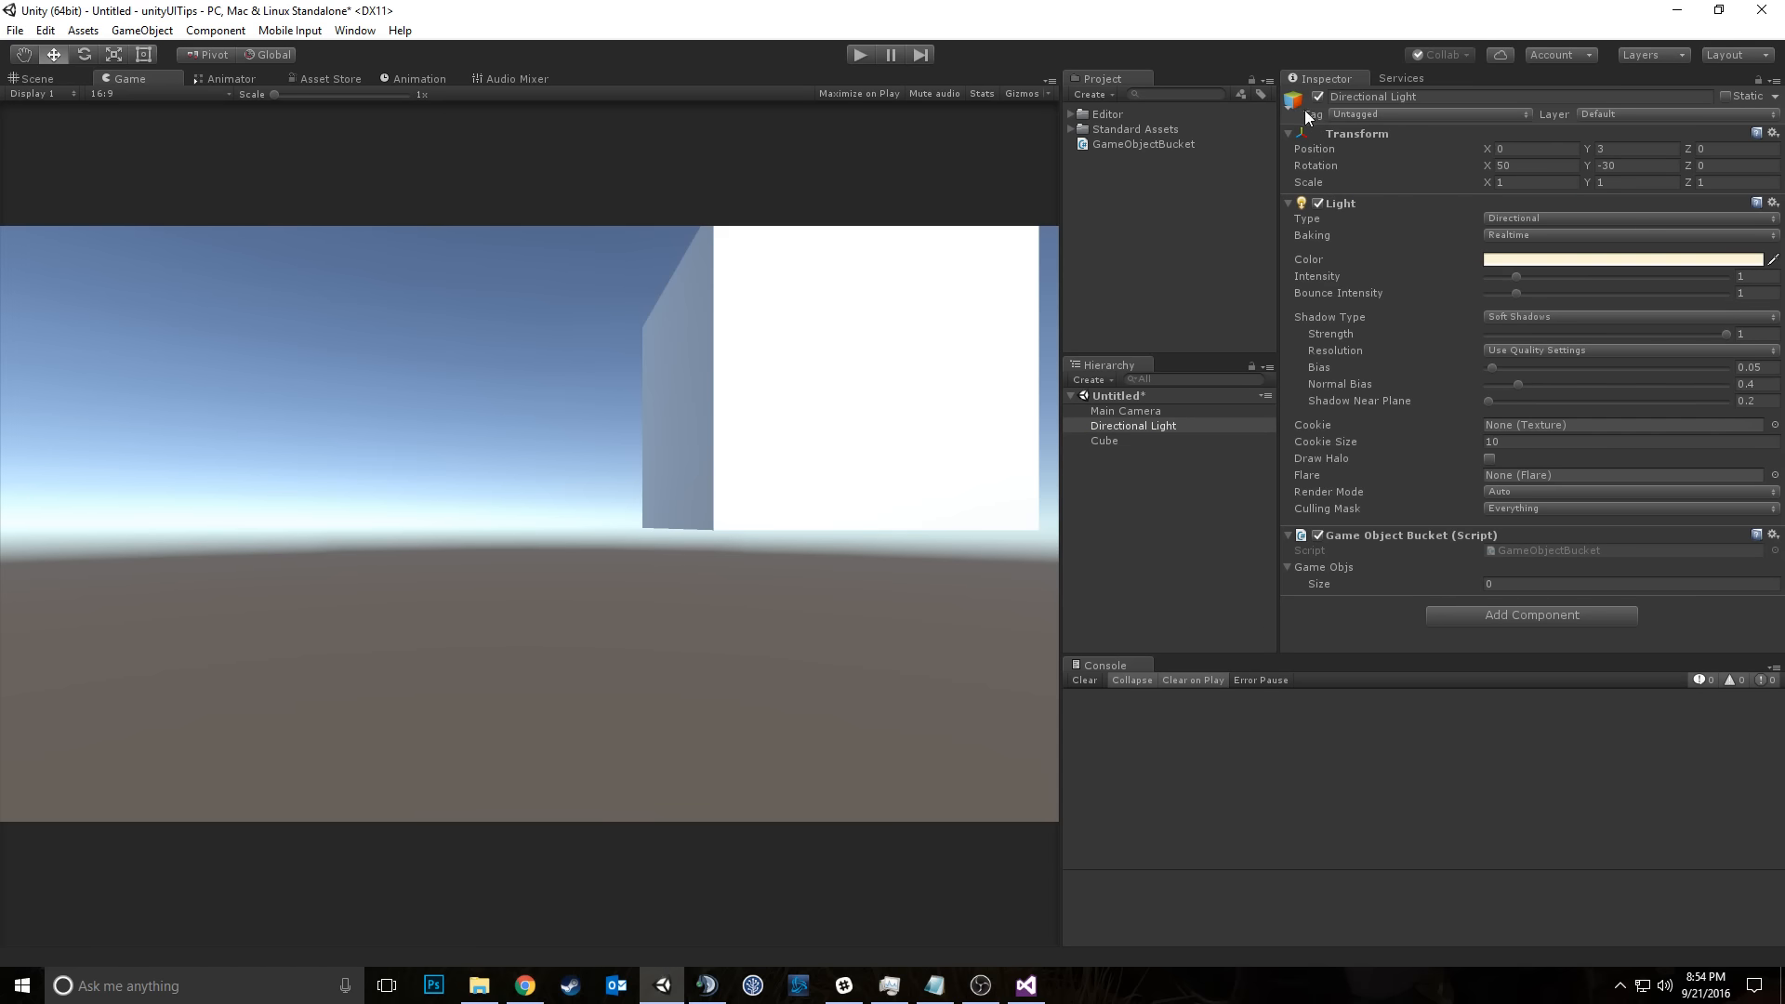
pyautogui.rightClick(1332, 138)
pyautogui.click(1305, 176)
pyautogui.rightClick(1333, 199)
pyautogui.click(1307, 363)
# Step: Paste the copied Game Object Bucket onto the Directional Light as a new component, and paste its values into the existing empty one
pyautogui.rightClick(1347, 203)
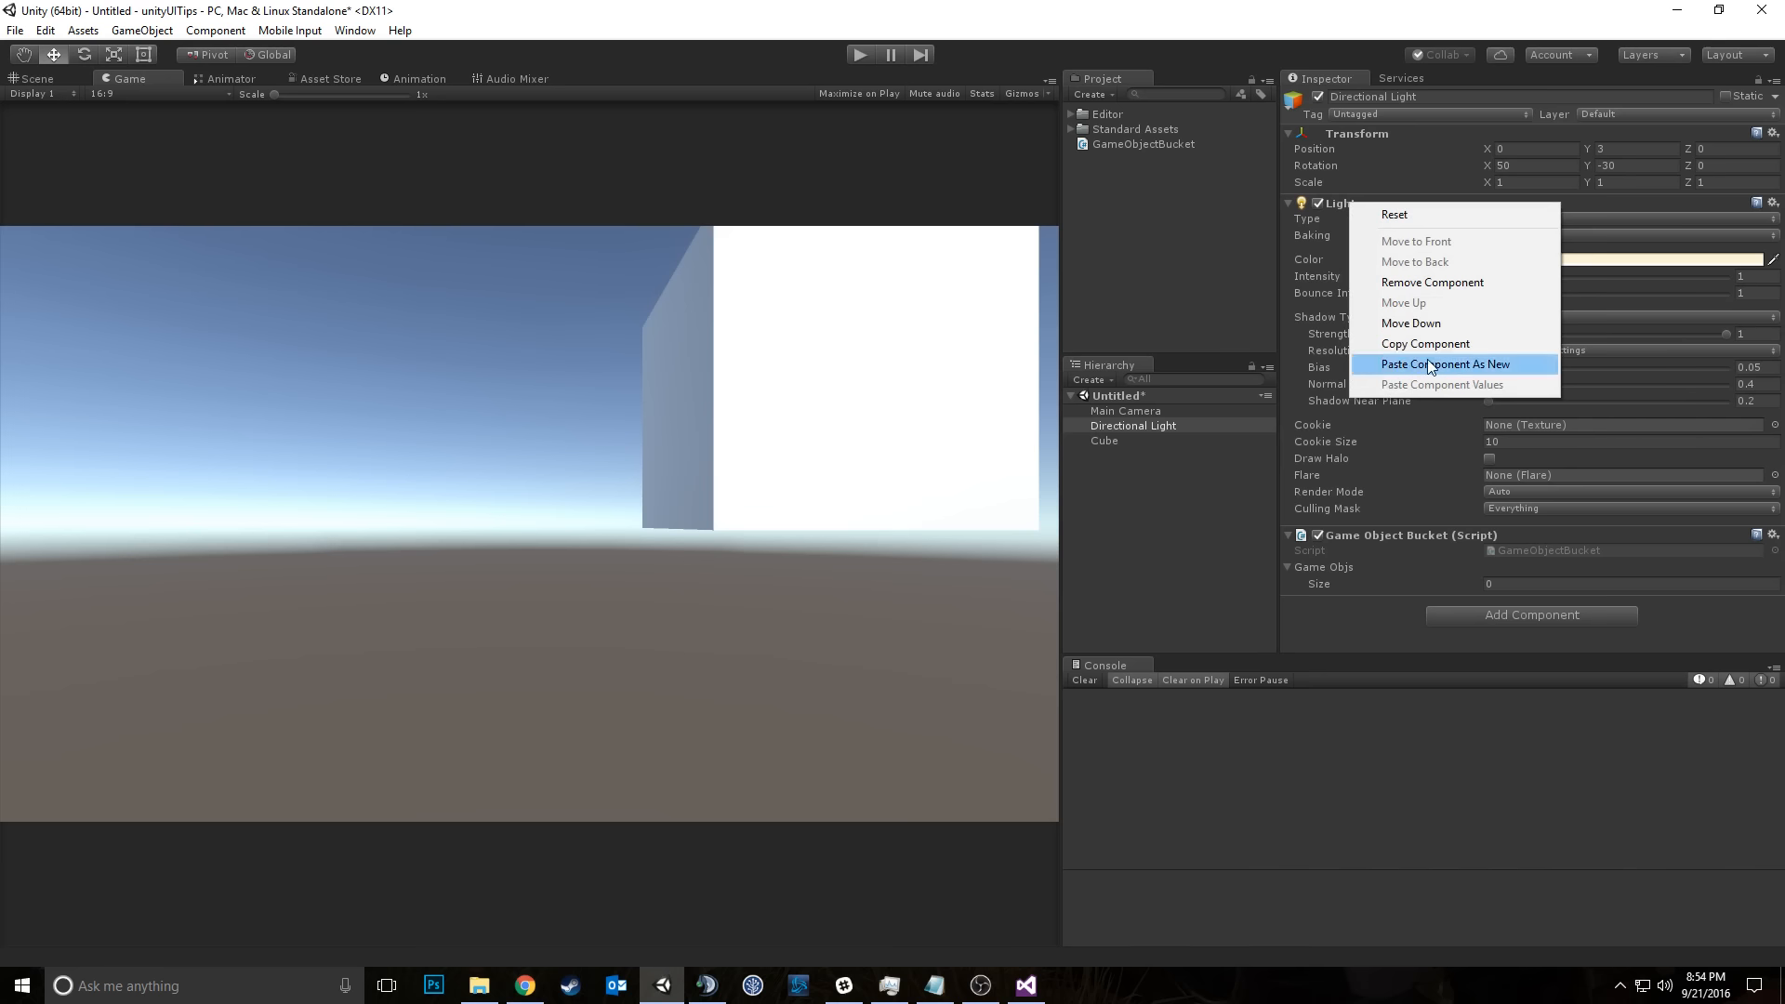
pyautogui.click(1469, 368)
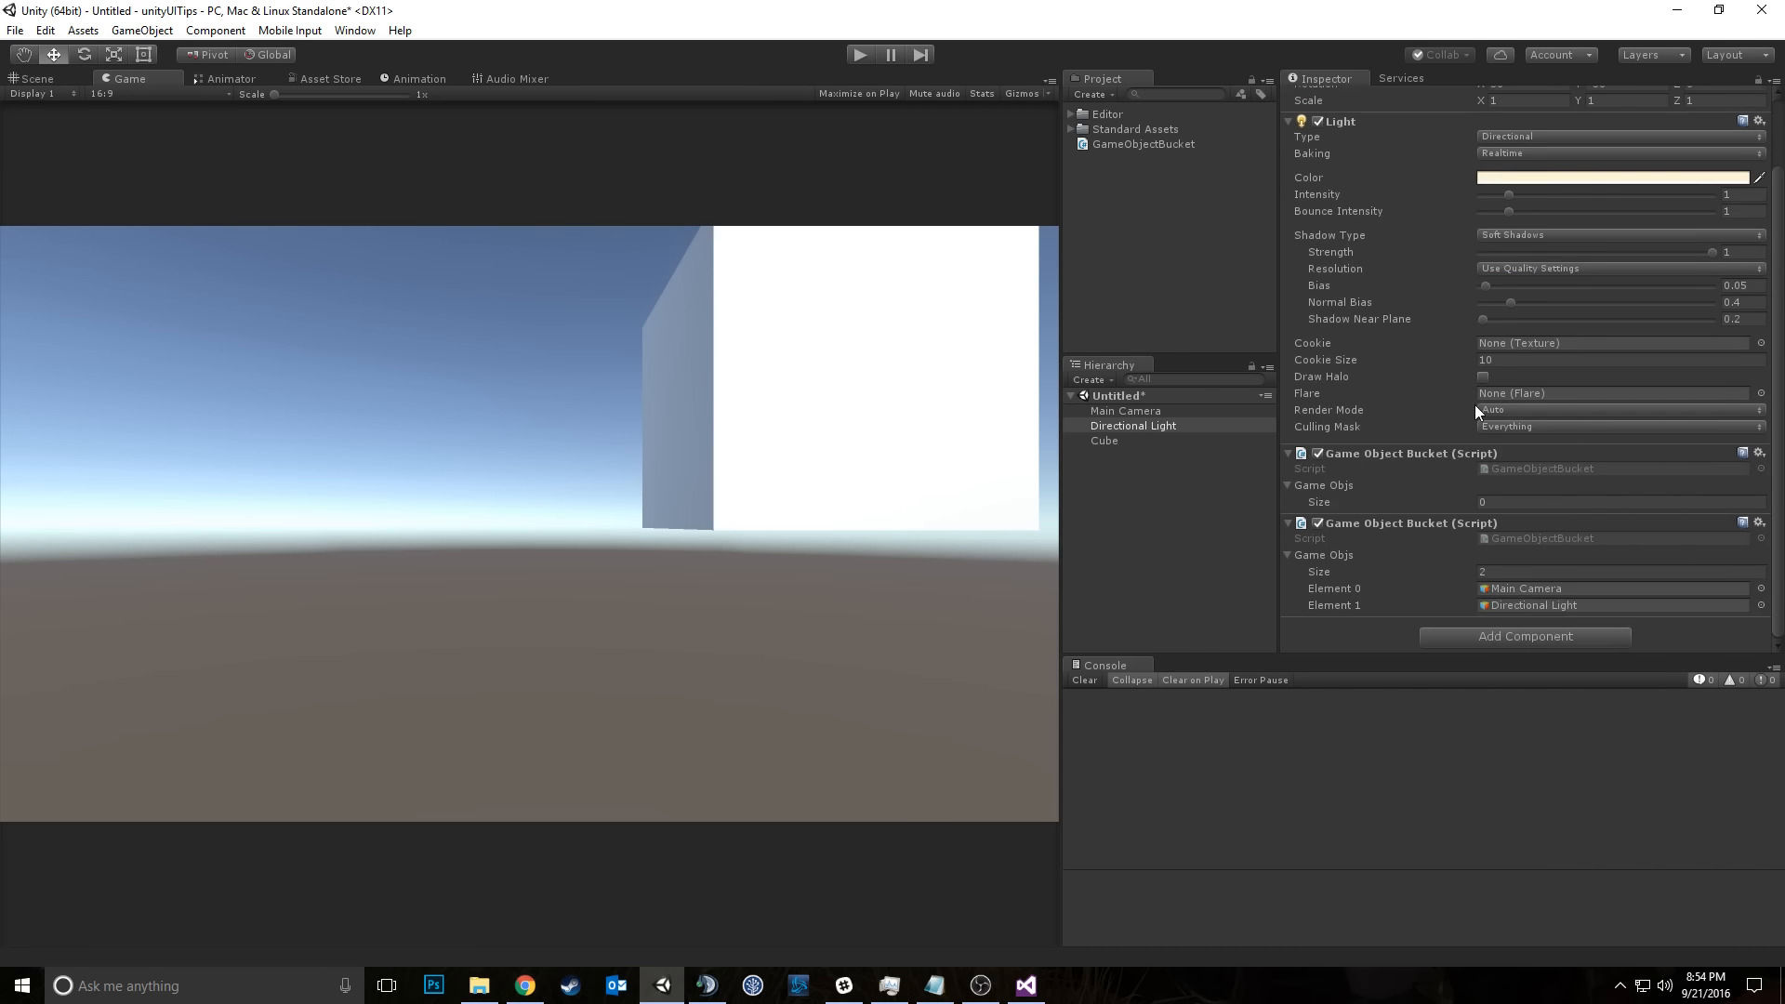
pyautogui.rightClick(1384, 454)
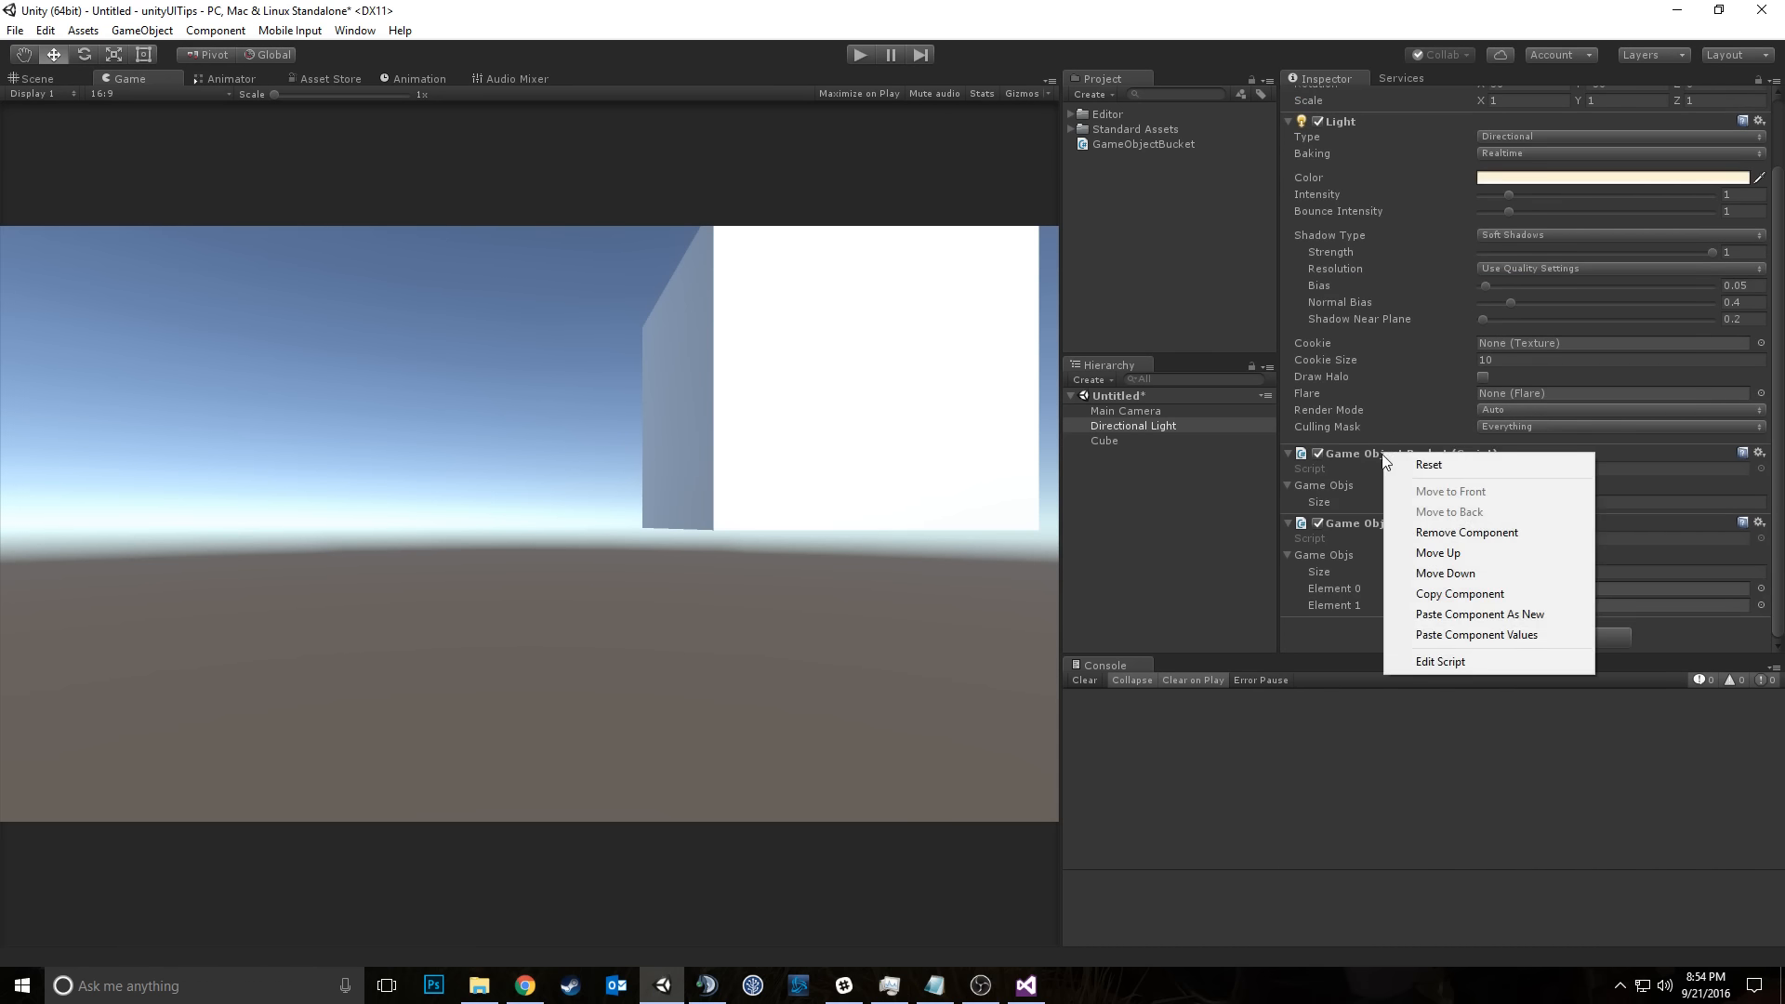
pyautogui.click(1476, 634)
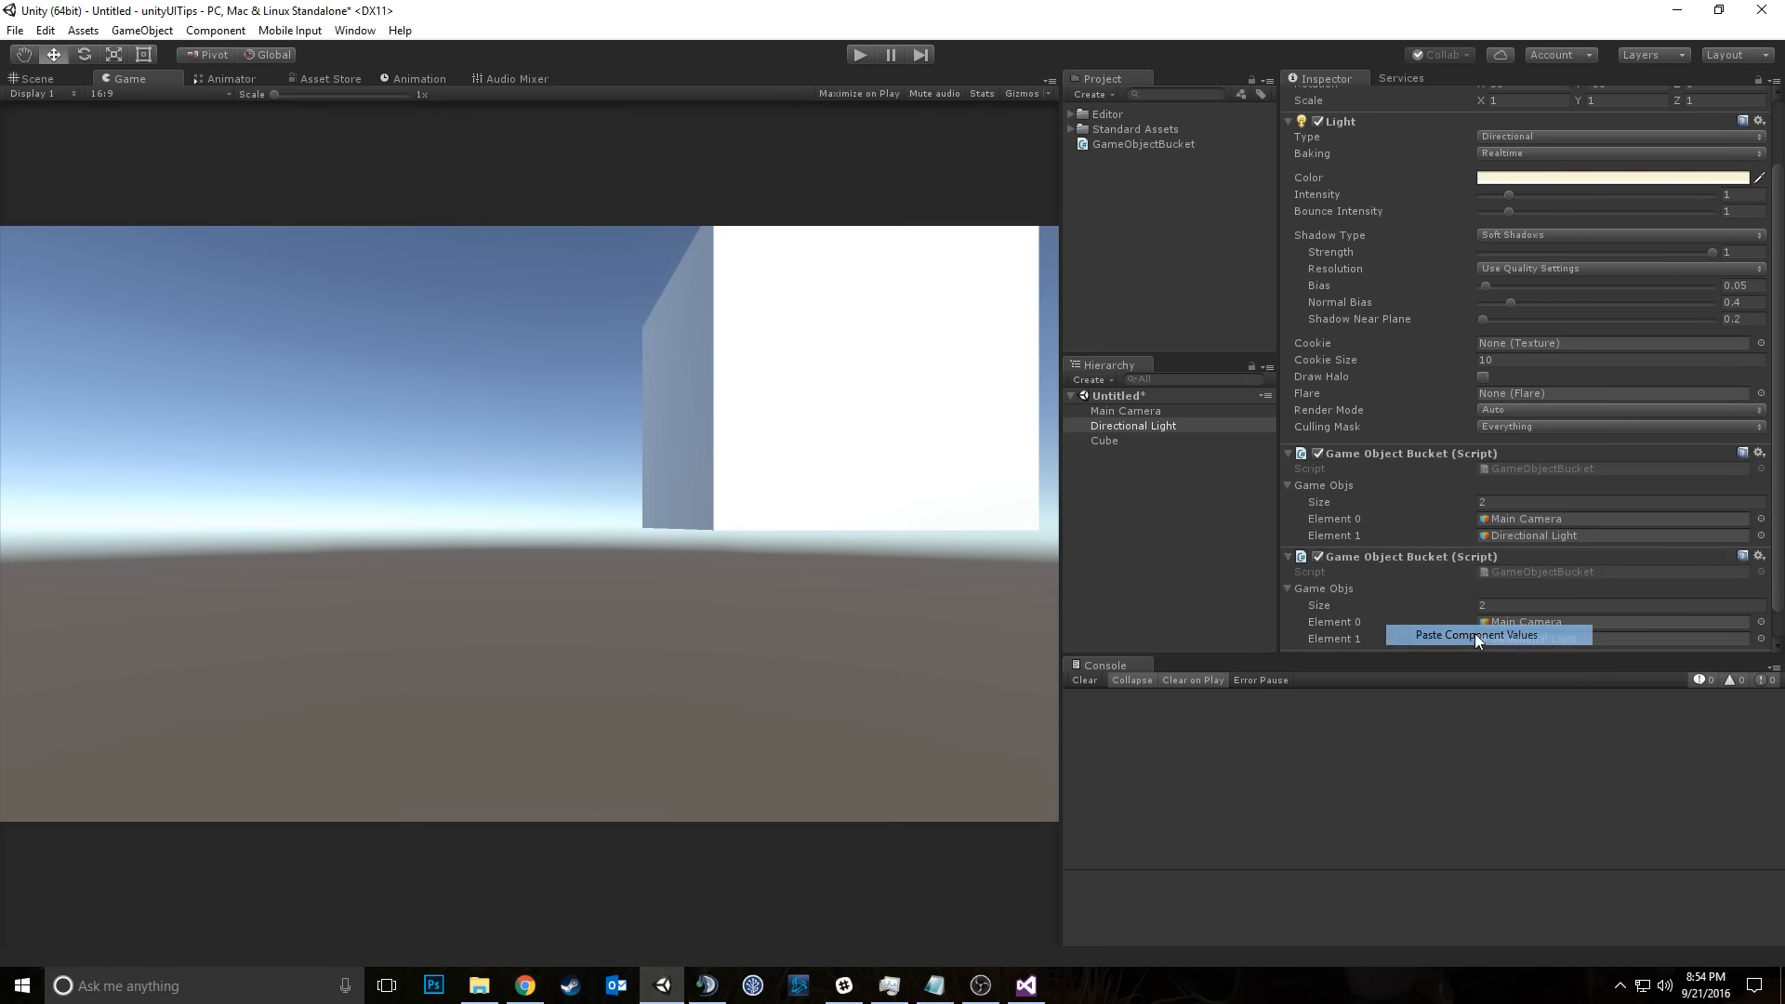
pyautogui.scroll(-1, 1481, 617)
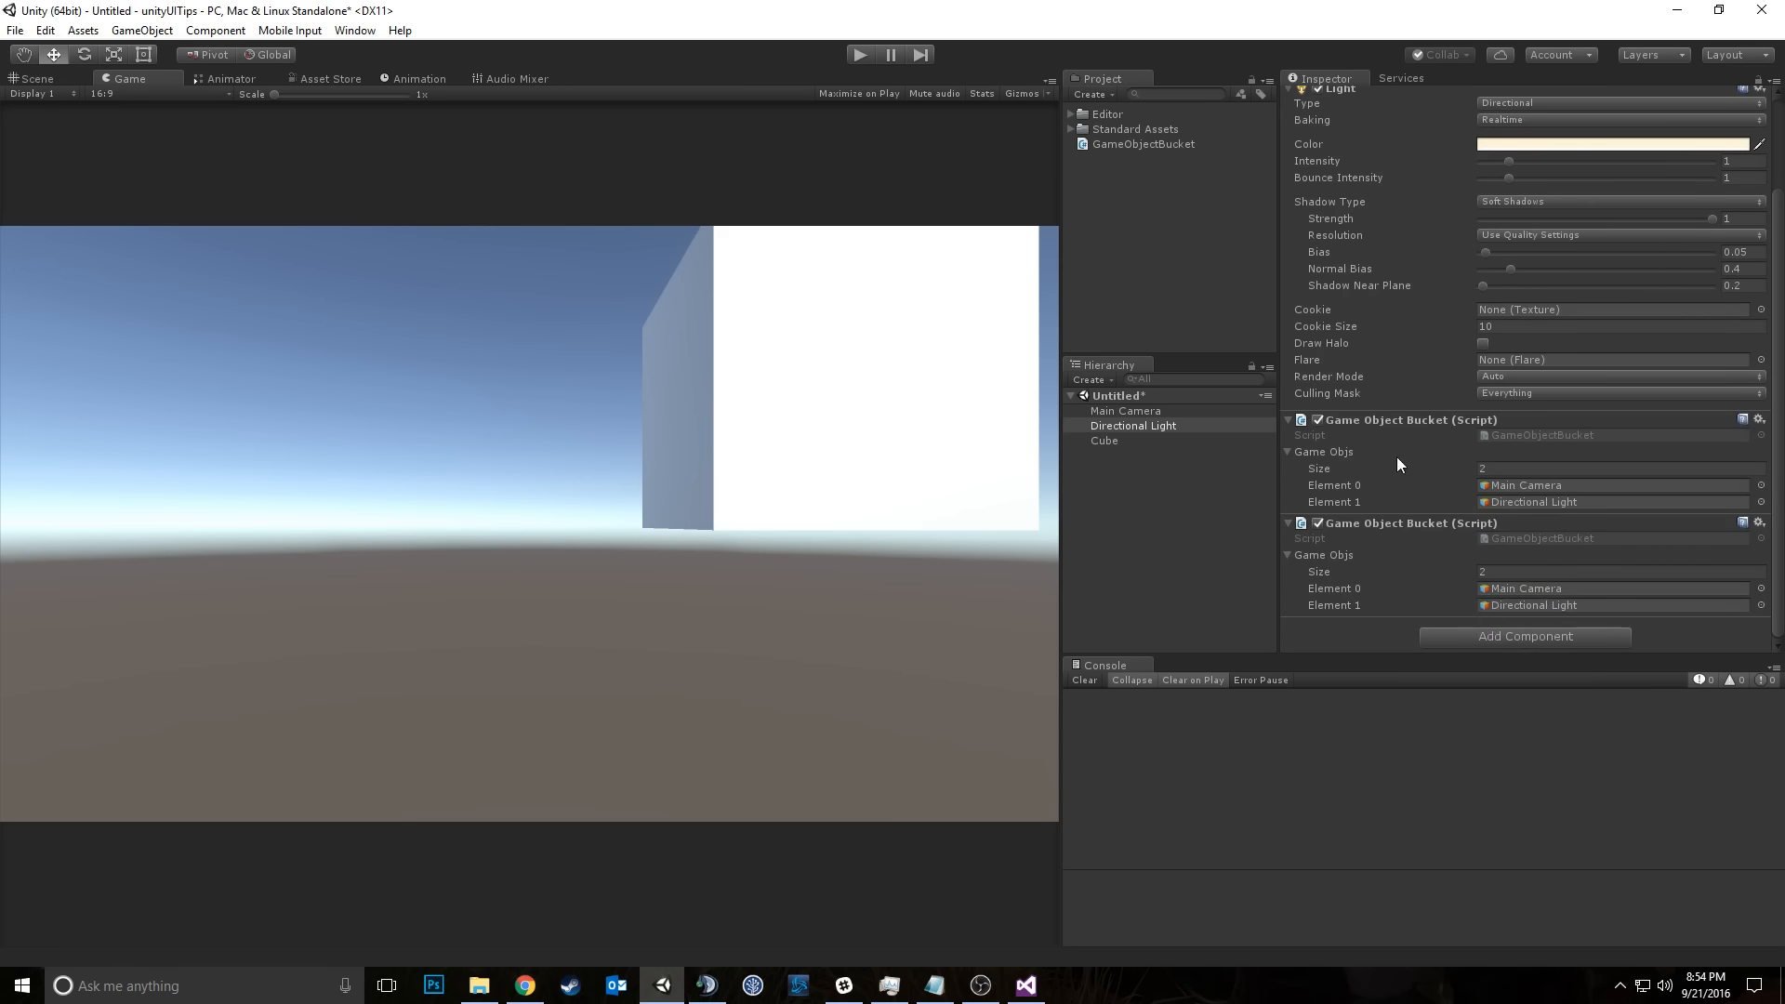
# Step: Remove both Game Object Bucket components from the Directional Light
pyautogui.rightClick(1404, 418)
pyautogui.click(1412, 495)
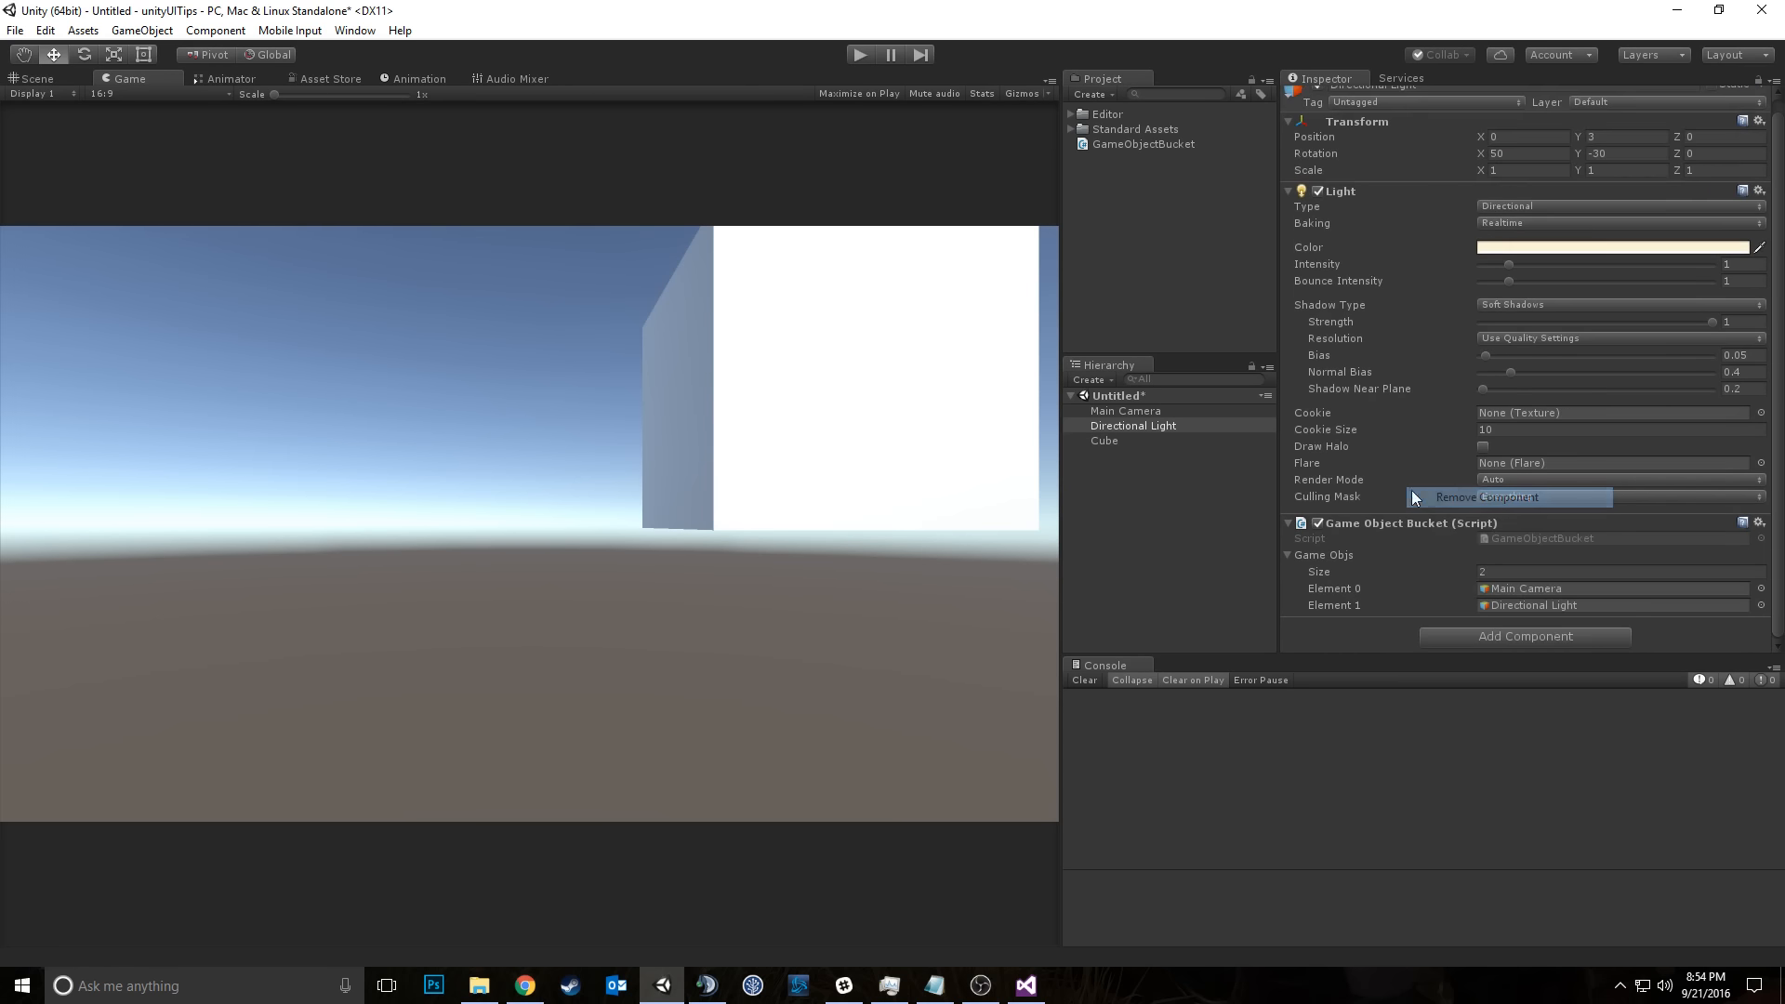
pyautogui.rightClick(1347, 522)
pyautogui.click(1394, 602)
# Step: Copy the Directional Light's Light component and paste it onto the Cube as a new component
pyautogui.rightClick(1351, 207)
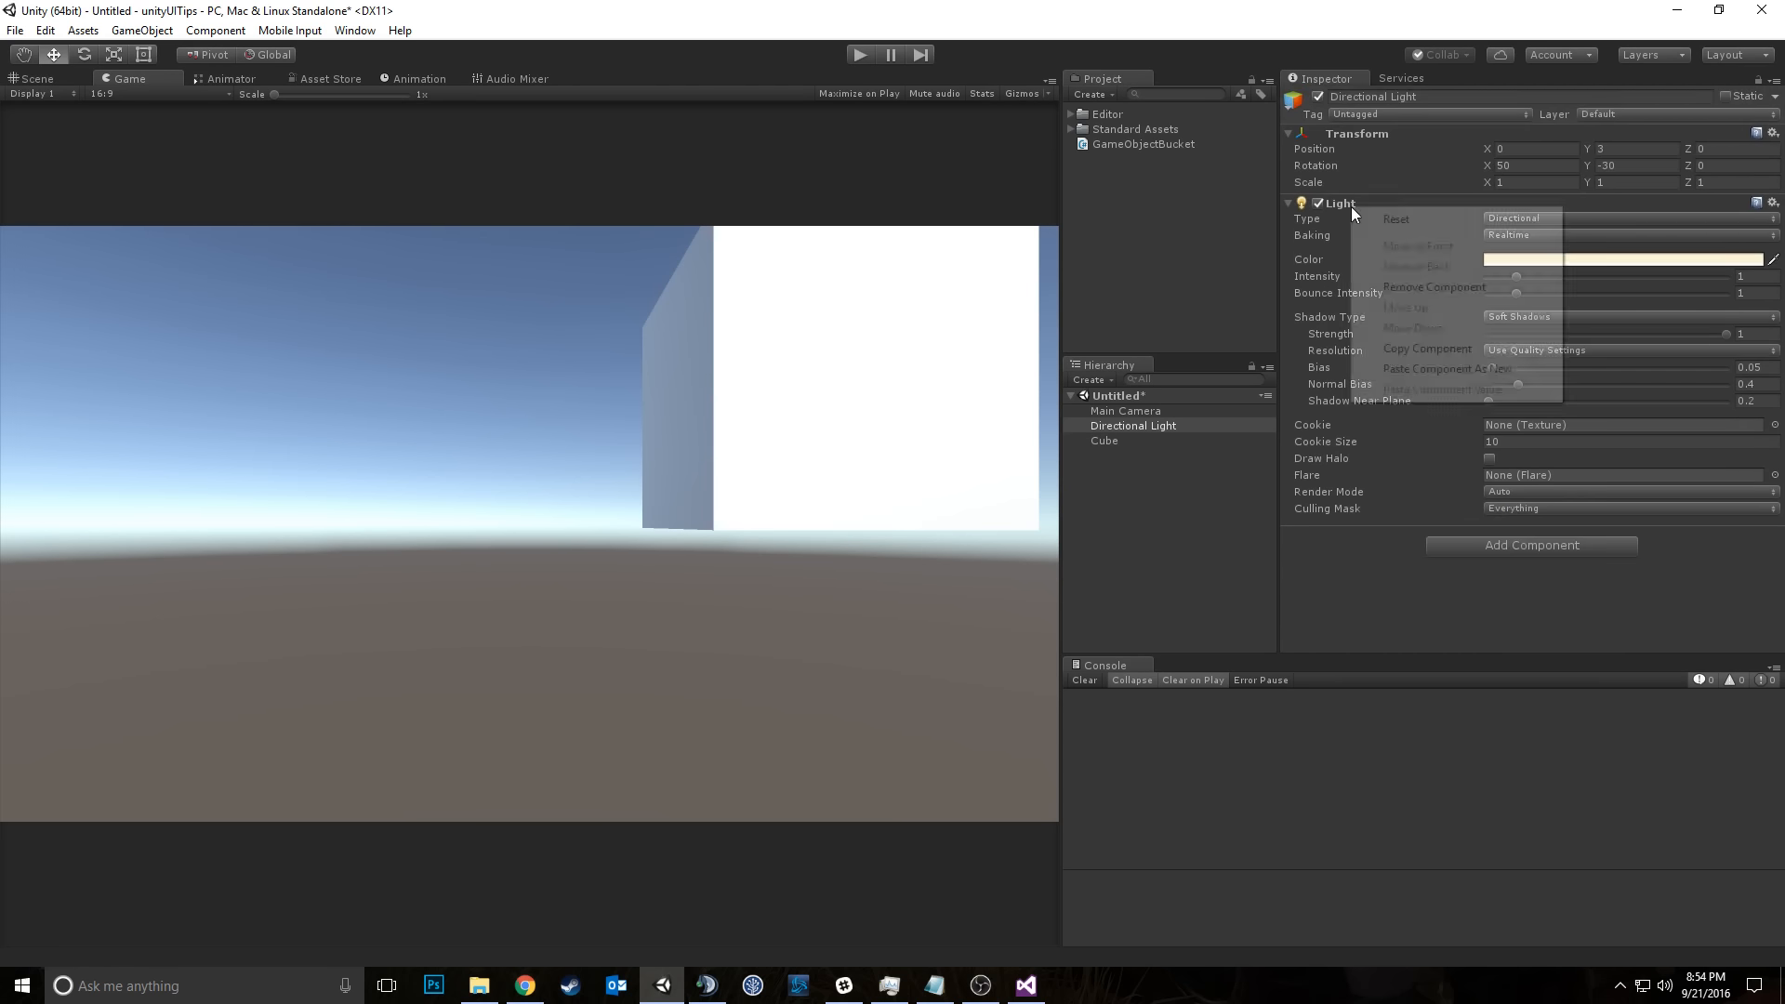
pyautogui.click(1420, 349)
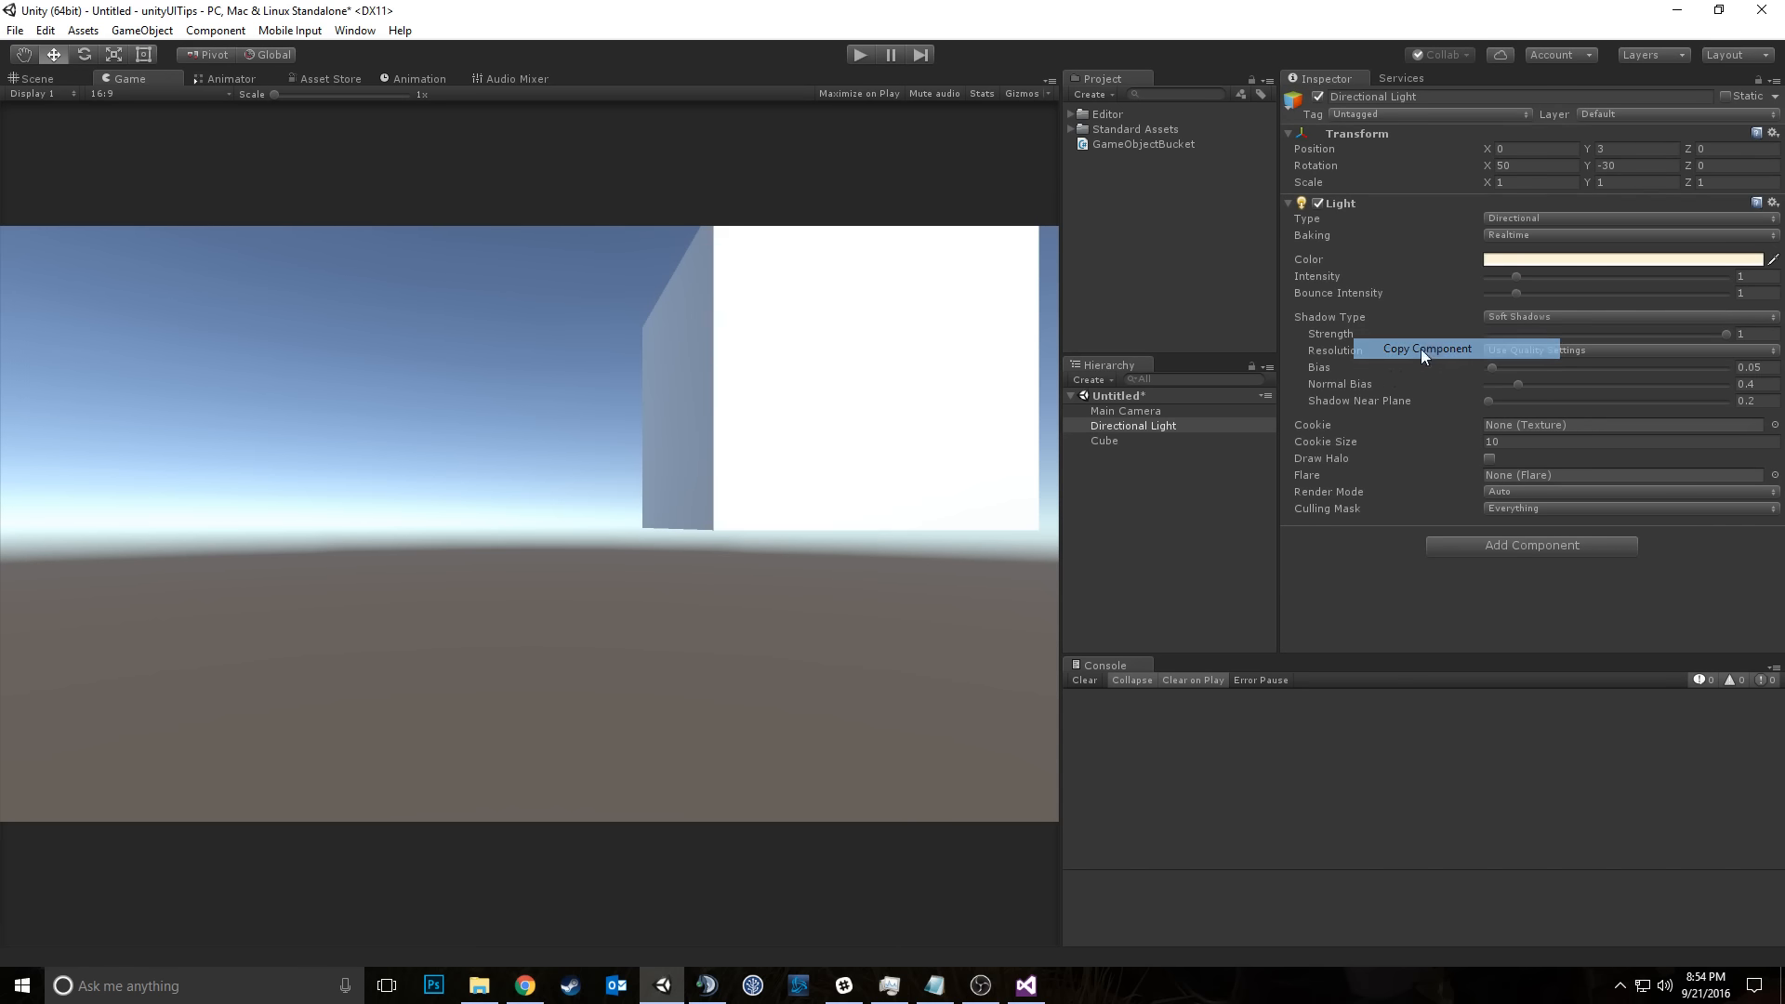
pyautogui.click(1141, 443)
pyautogui.rightClick(1363, 247)
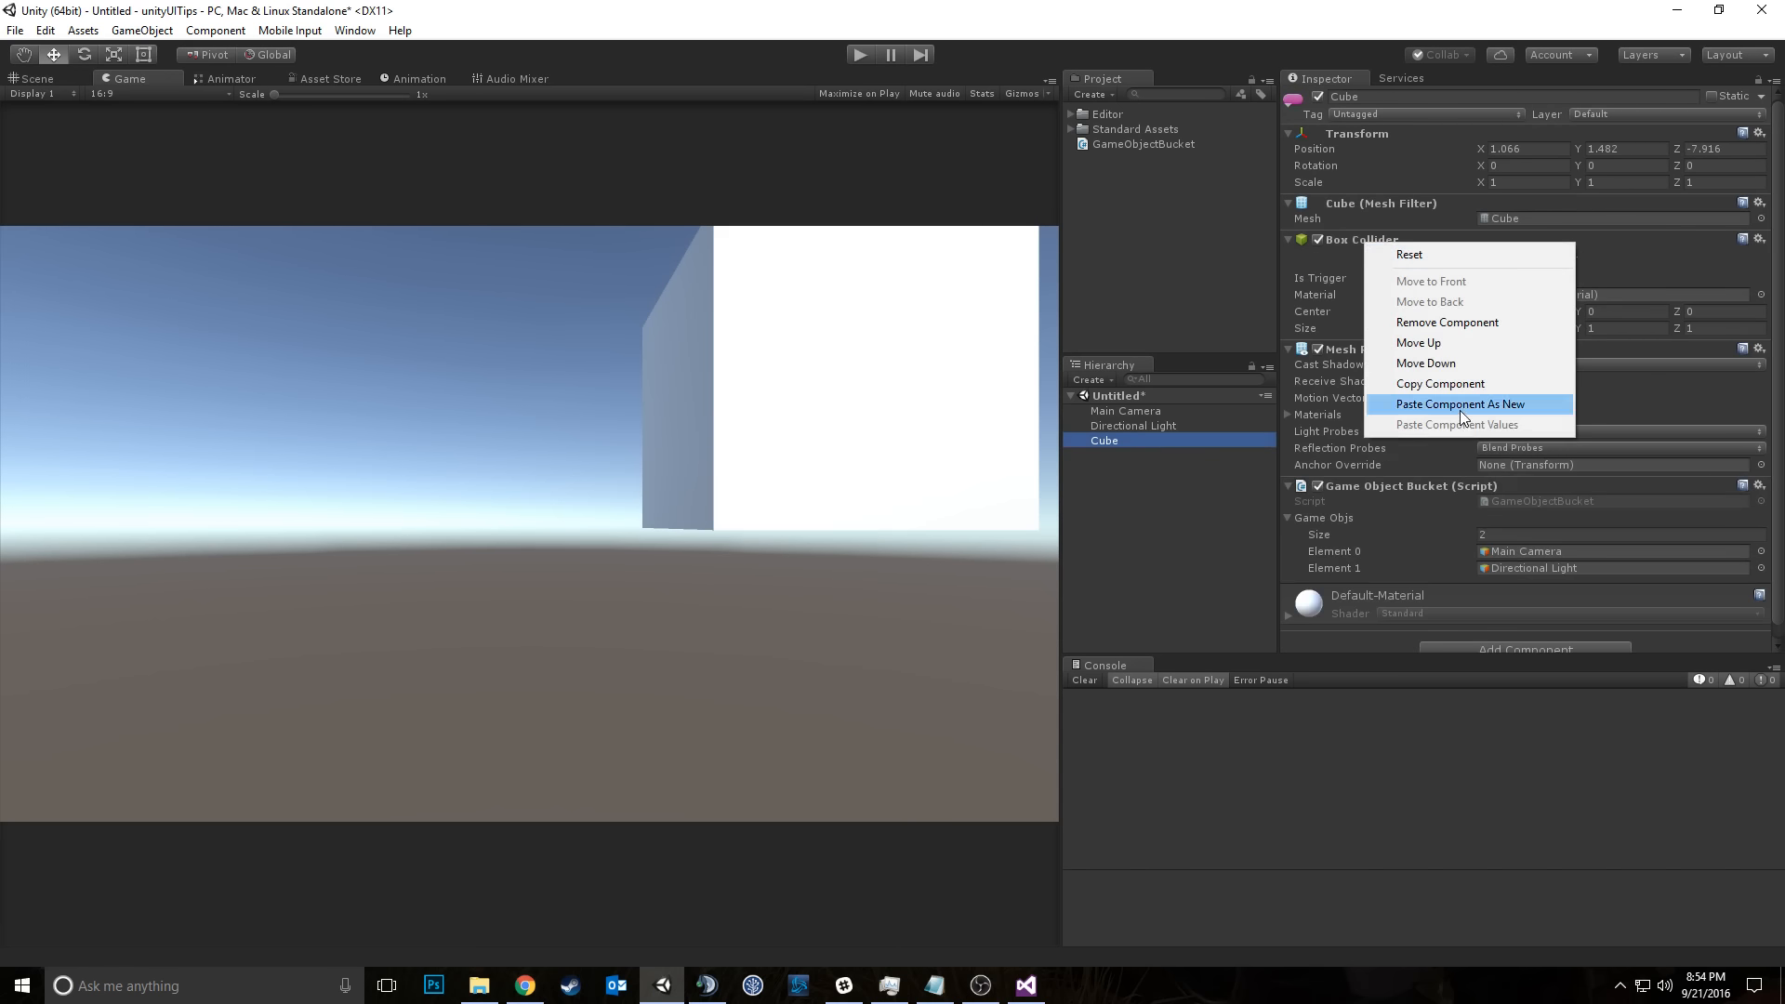
pyautogui.click(1460, 405)
pyautogui.scroll(-4, 1463, 465)
# Step: Check the options of the Cube's pasted Light component and remove that component
pyautogui.rightClick(1341, 245)
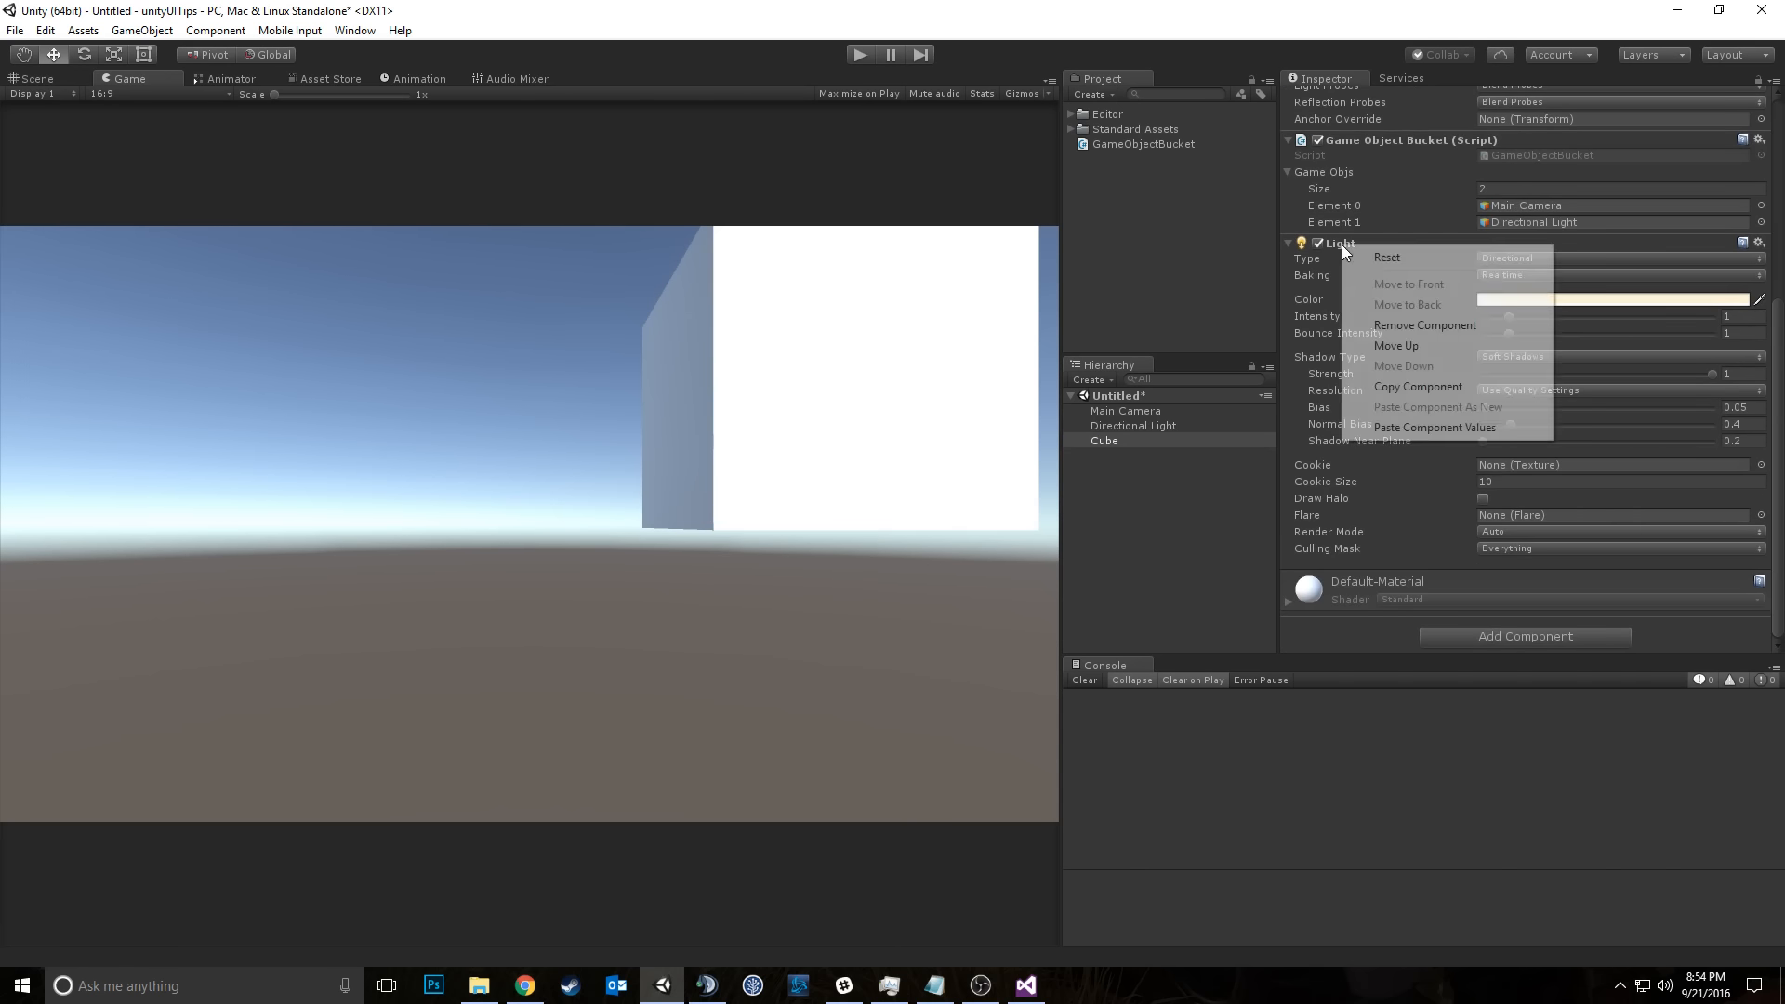
pyautogui.click(1397, 437)
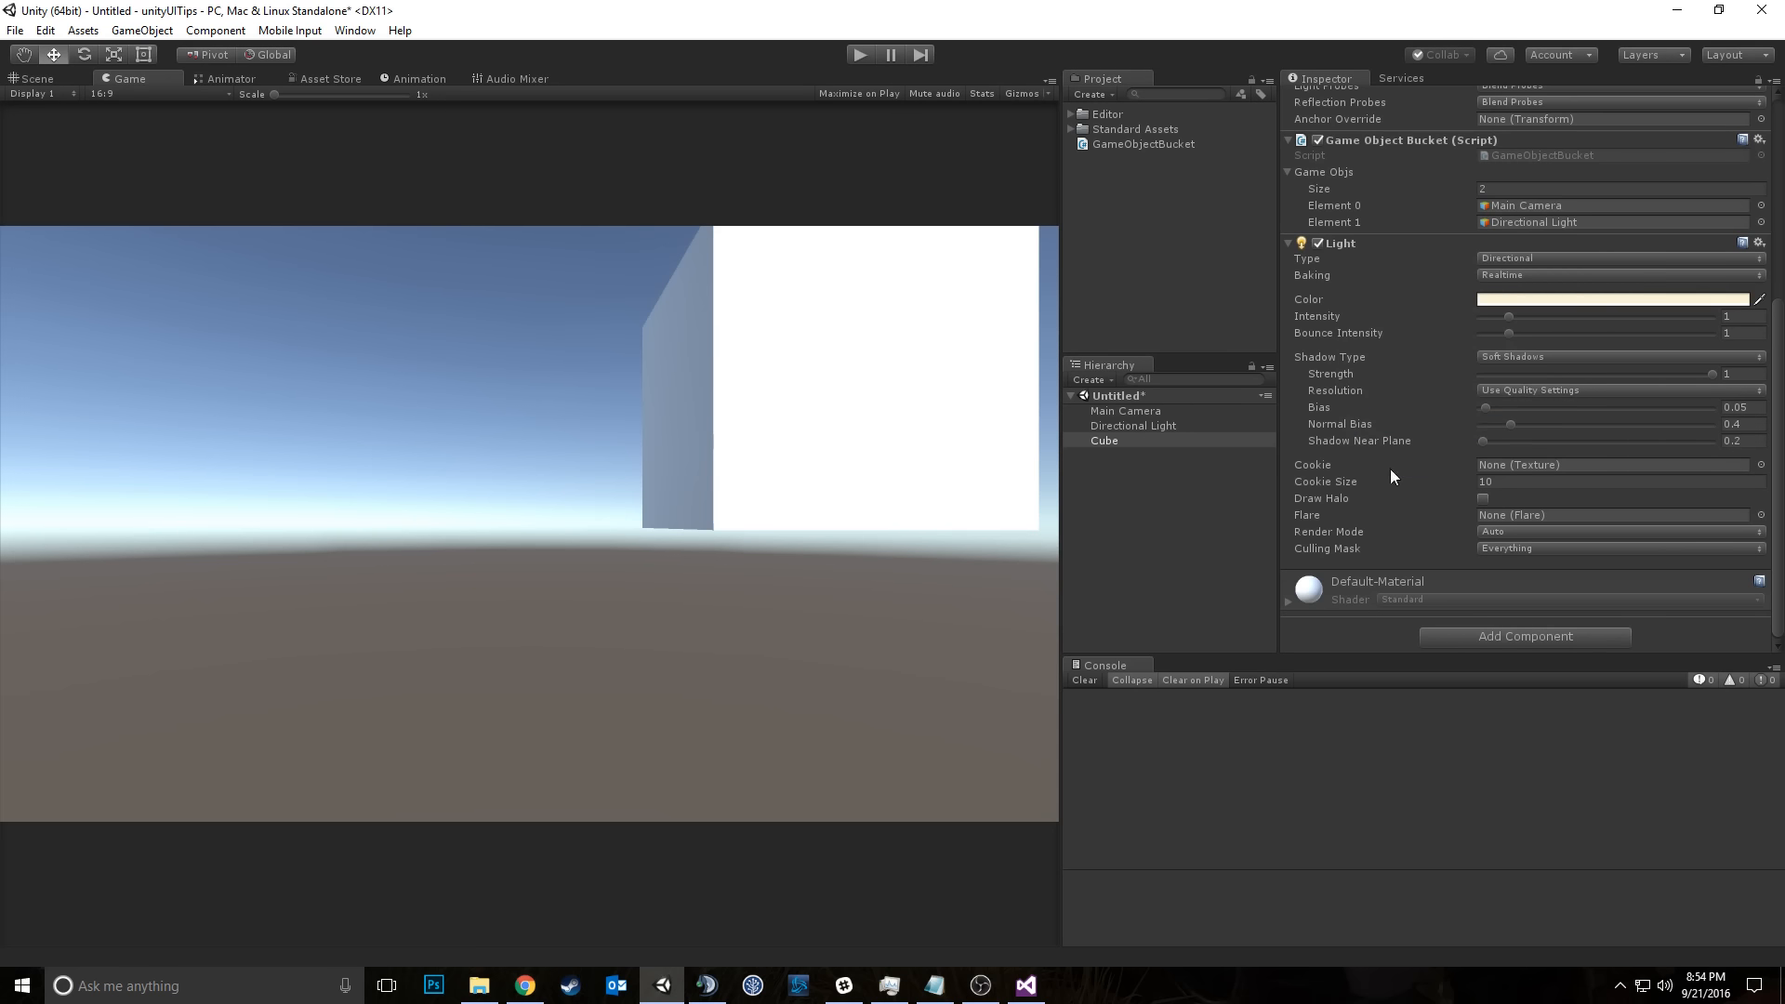
pyautogui.rightClick(1348, 241)
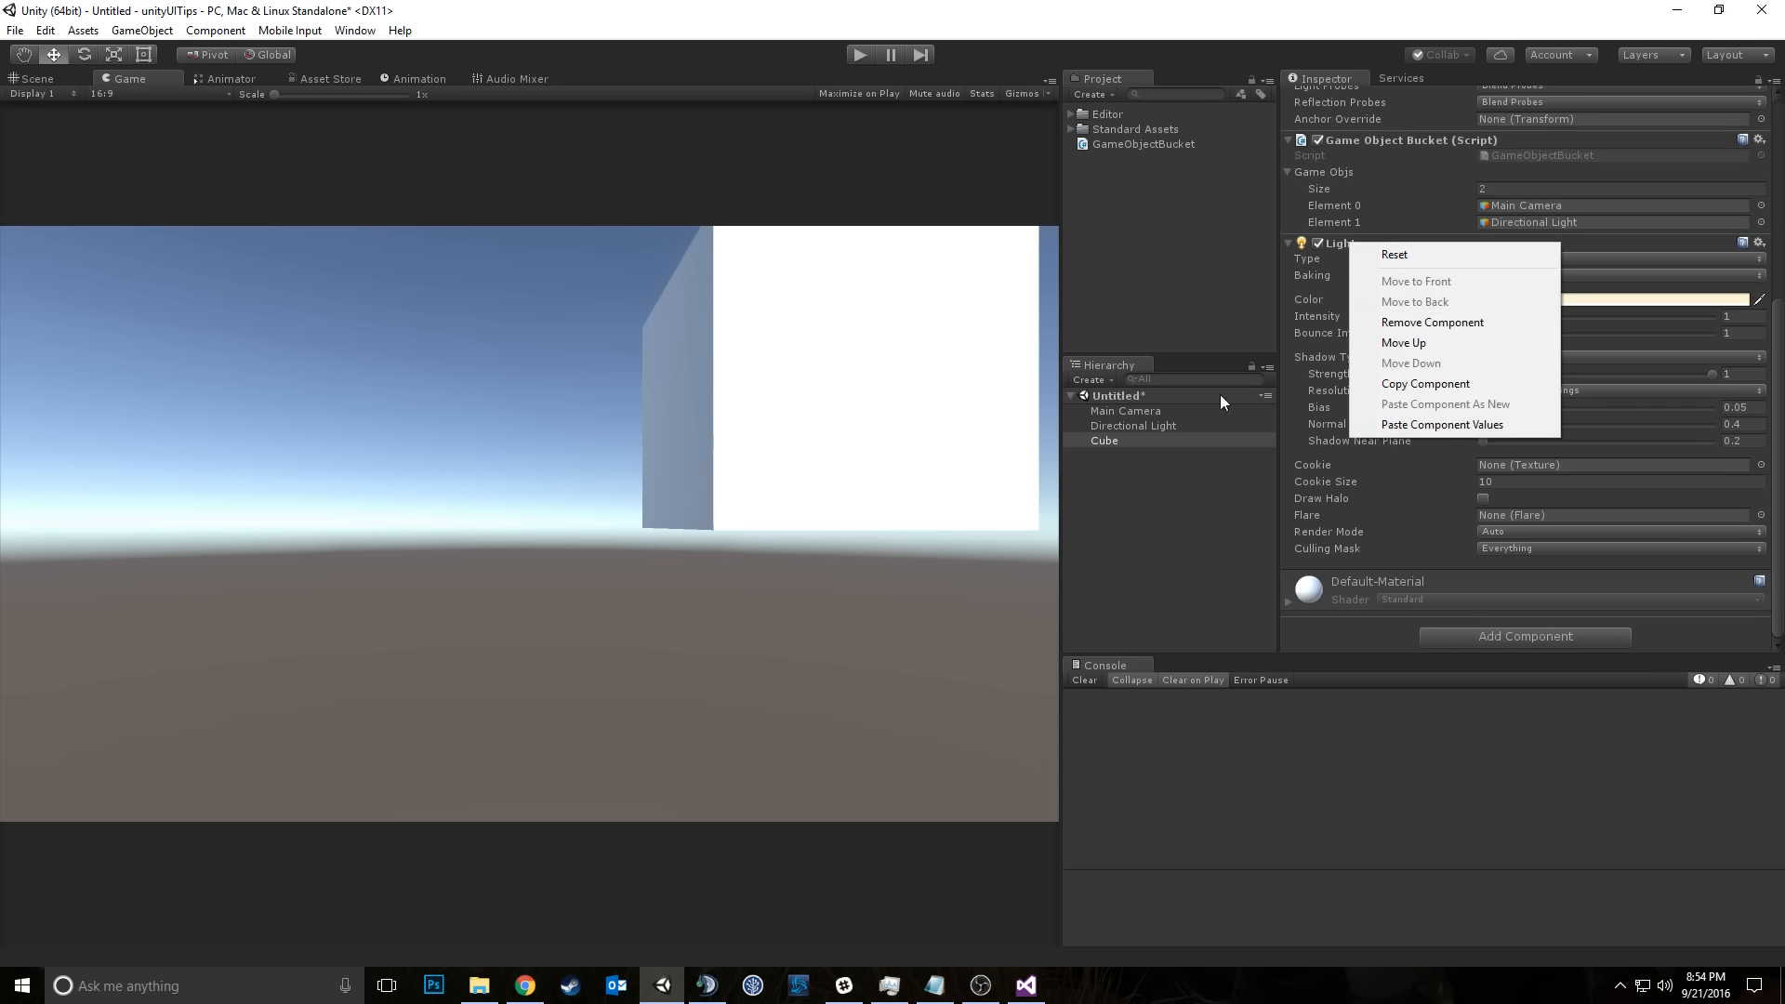
pyautogui.click(1432, 322)
# Step: Review the components of the Directional Light, and those of the Cube
pyautogui.click(1143, 425)
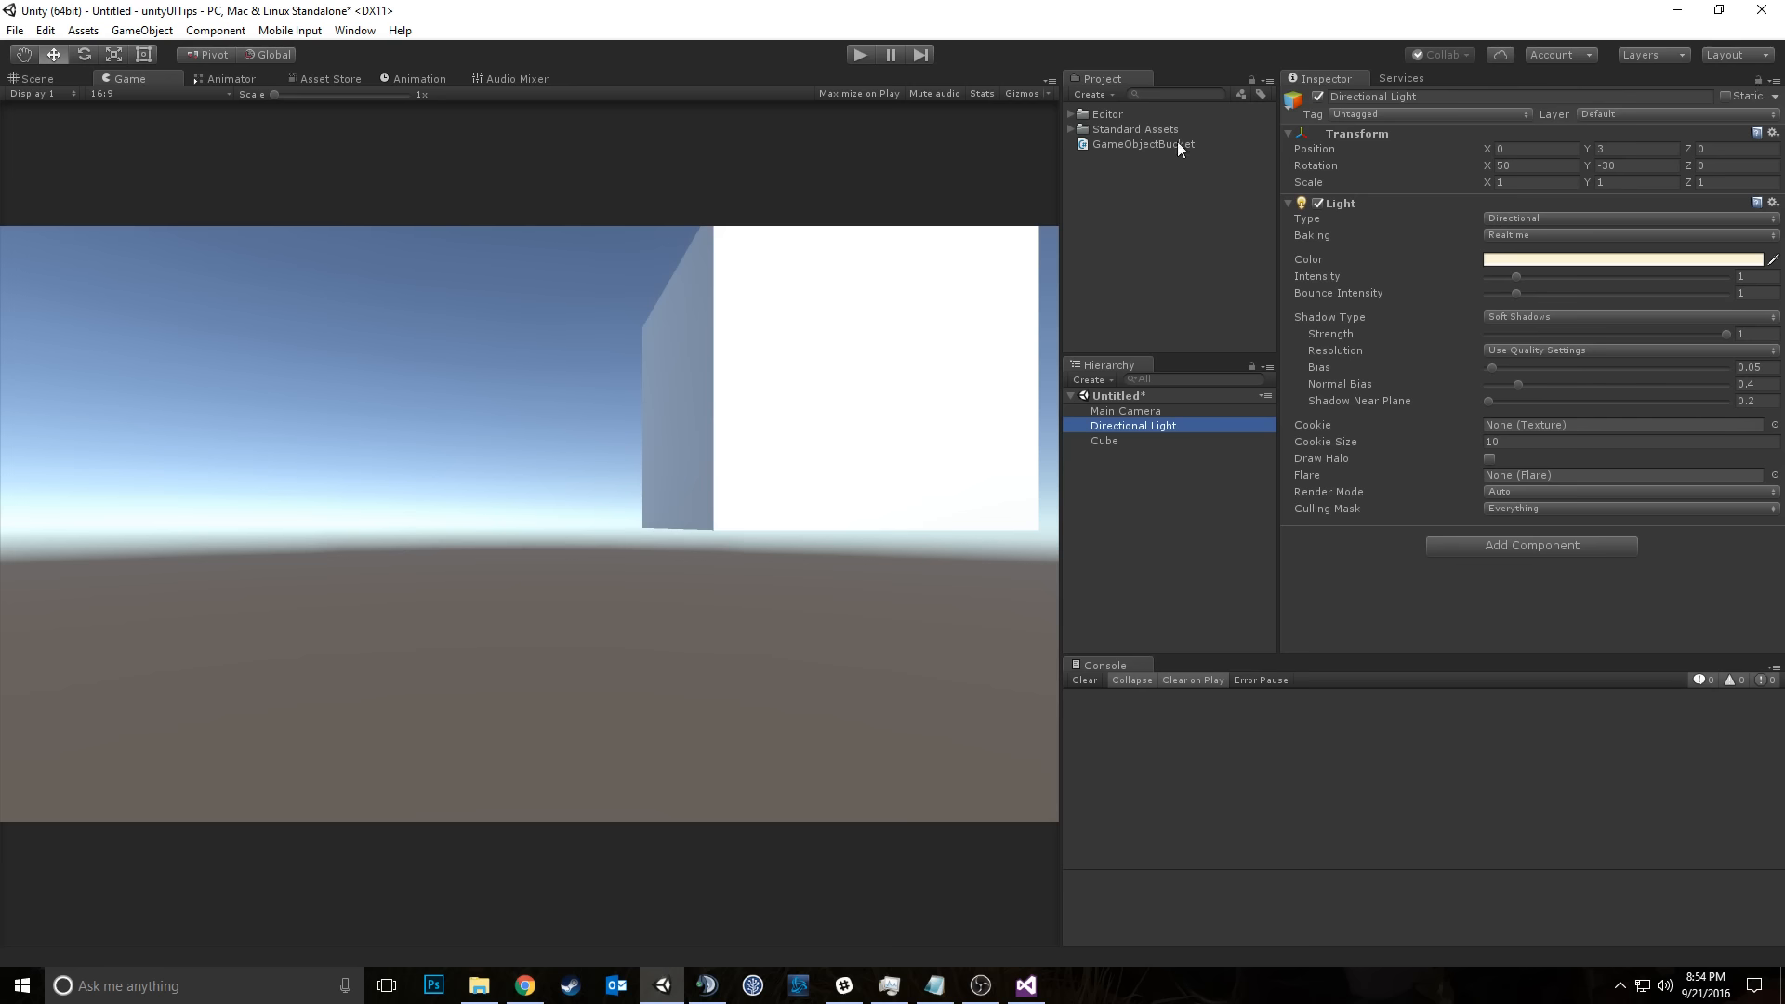
pyautogui.click(1103, 442)
pyautogui.scroll(-1, 1679, 293)
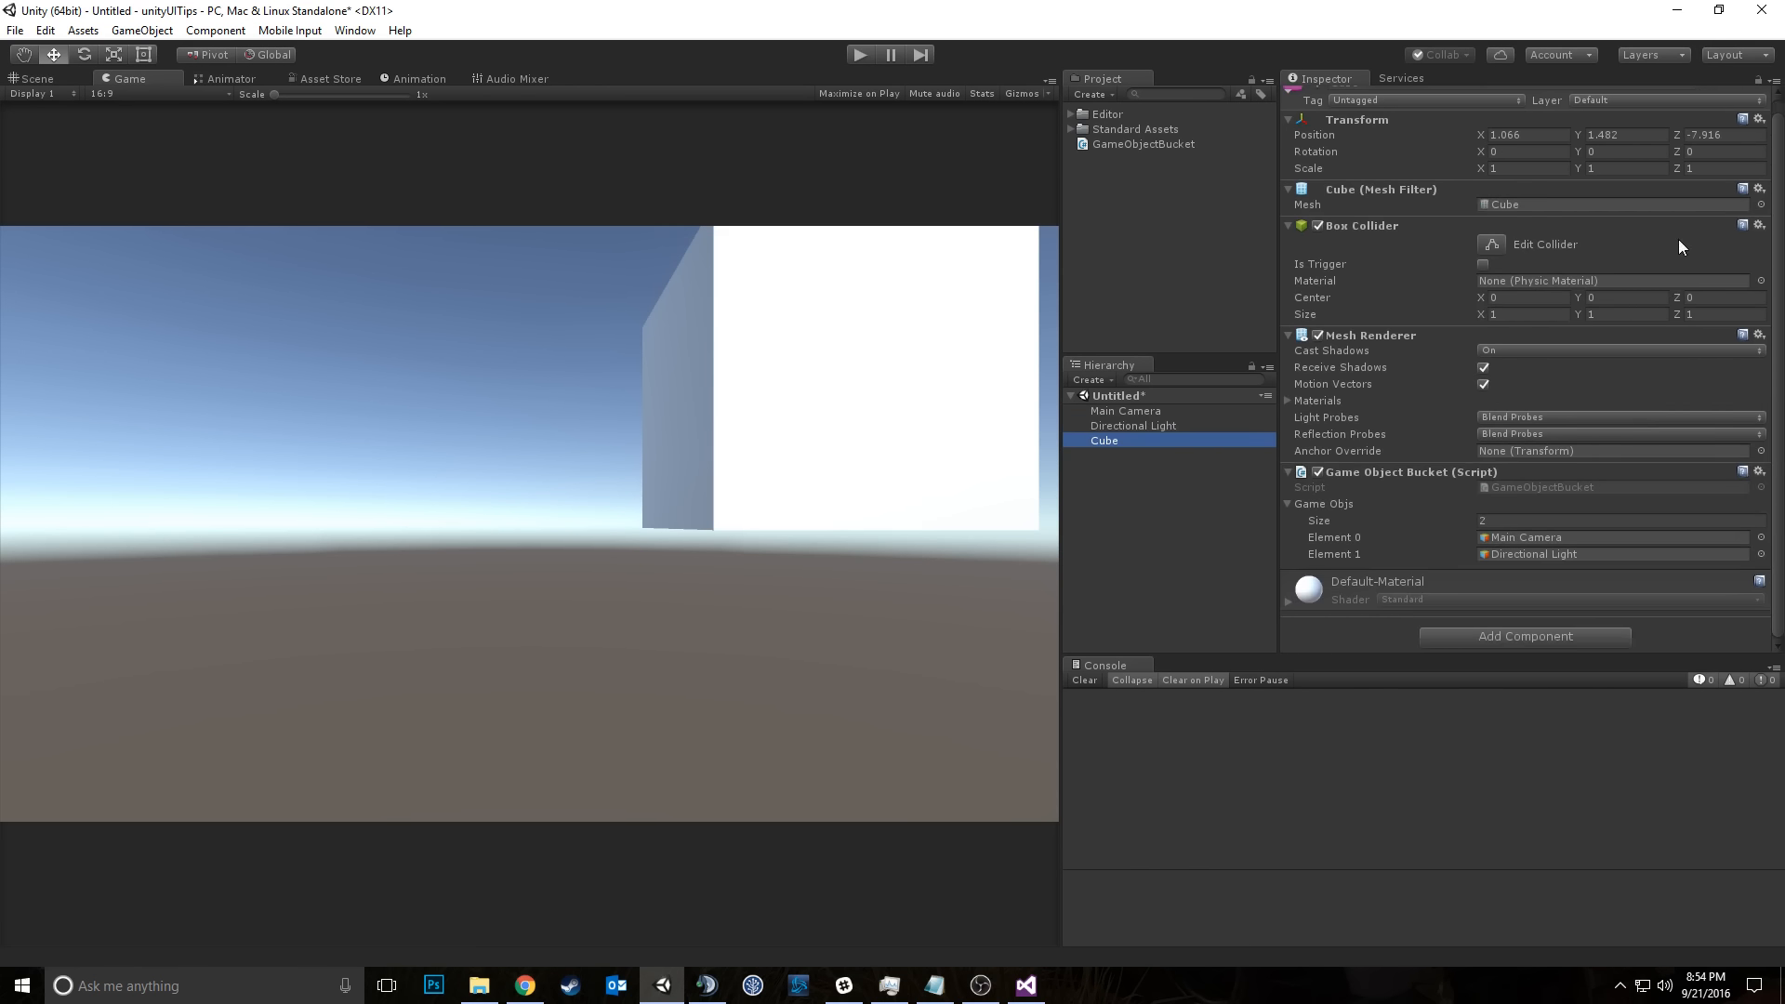
pyautogui.scroll(1, 1678, 245)
# Step: Add a second Inspector tab and dock it as a separate panel beside the existing Inspector
pyautogui.click(1774, 82)
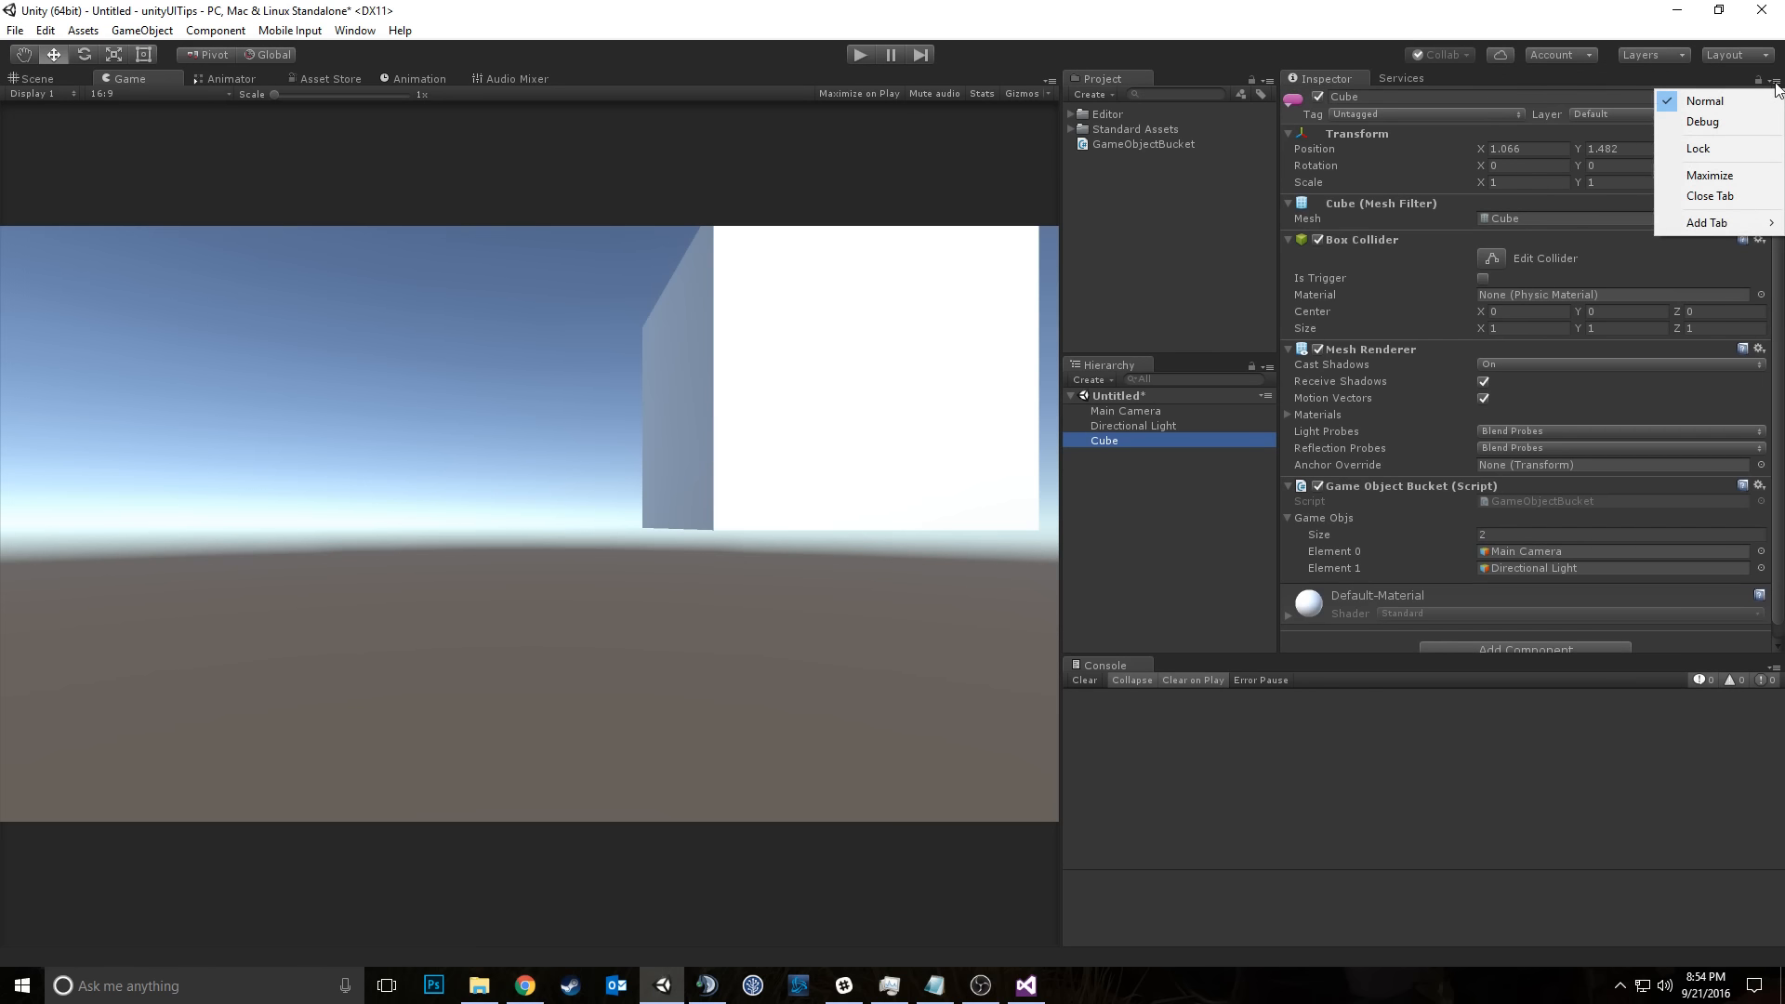
pyautogui.moveTo(1699, 229)
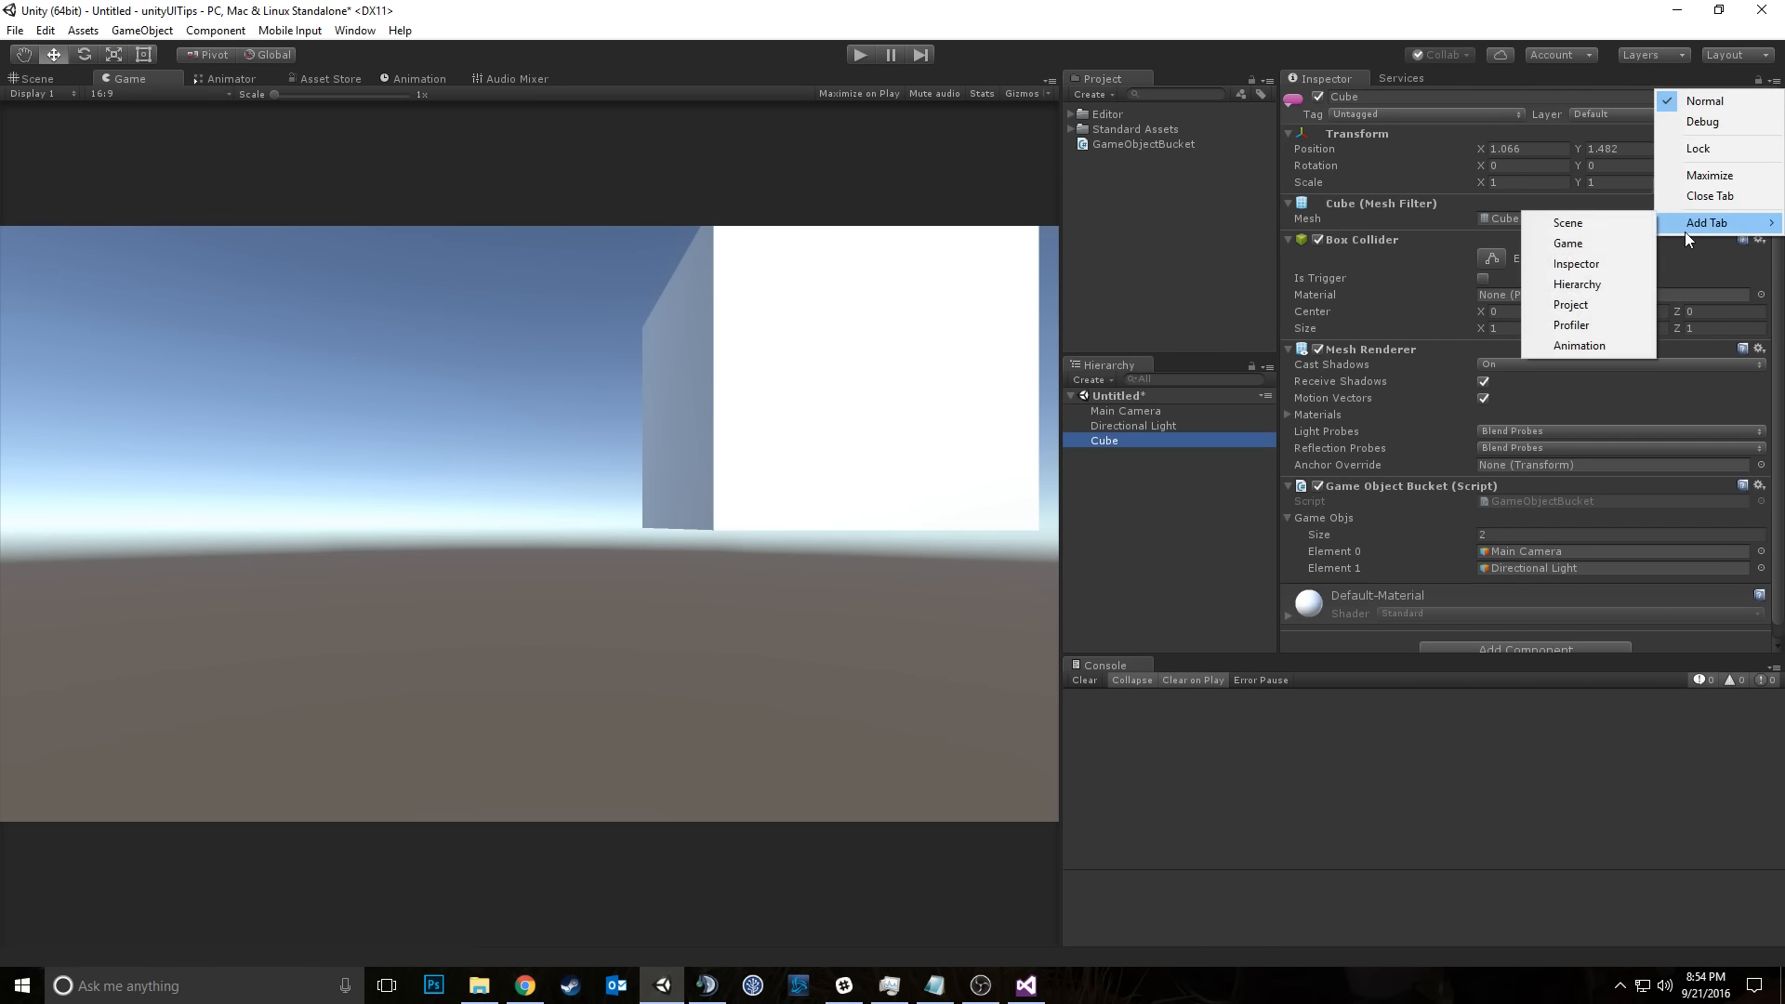
pyautogui.click(1610, 265)
pyautogui.moveTo(1508, 80); pyautogui.dragTo(1319, 431)
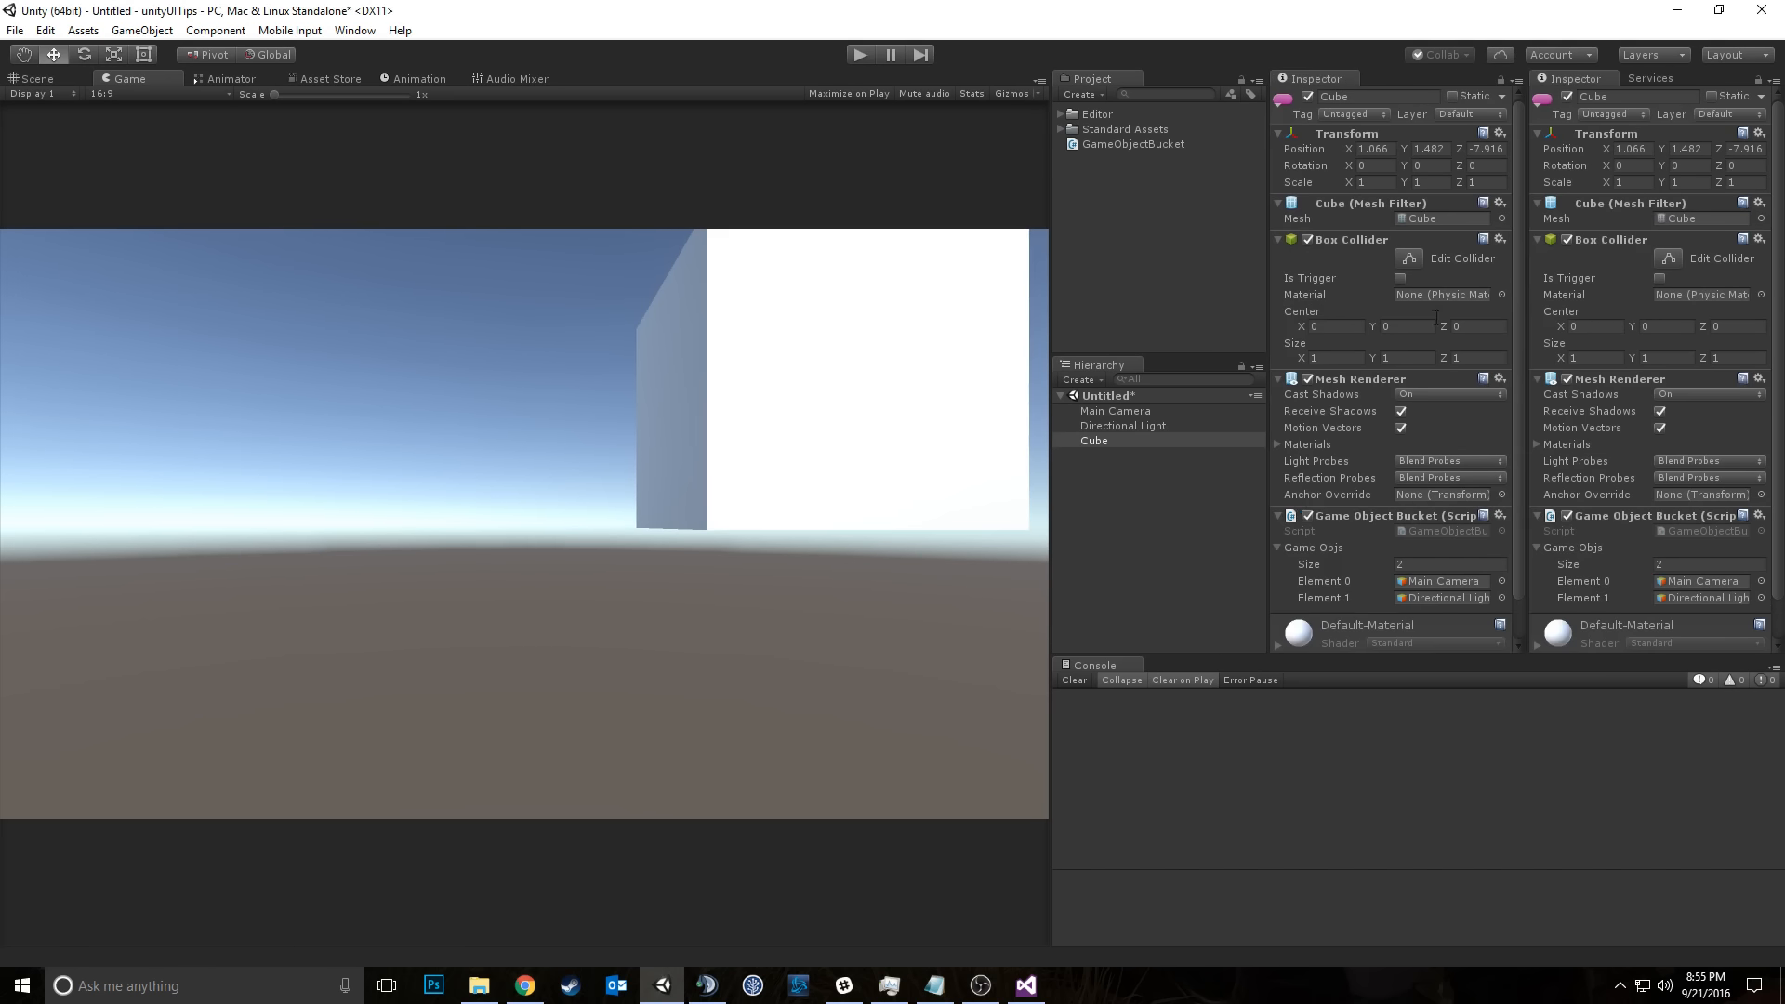
# Step: Lock the second Inspector on the Cube and view the Directional Light, Cube and Main Camera in the unlocked one
pyautogui.click(1757, 81)
pyautogui.click(1149, 411)
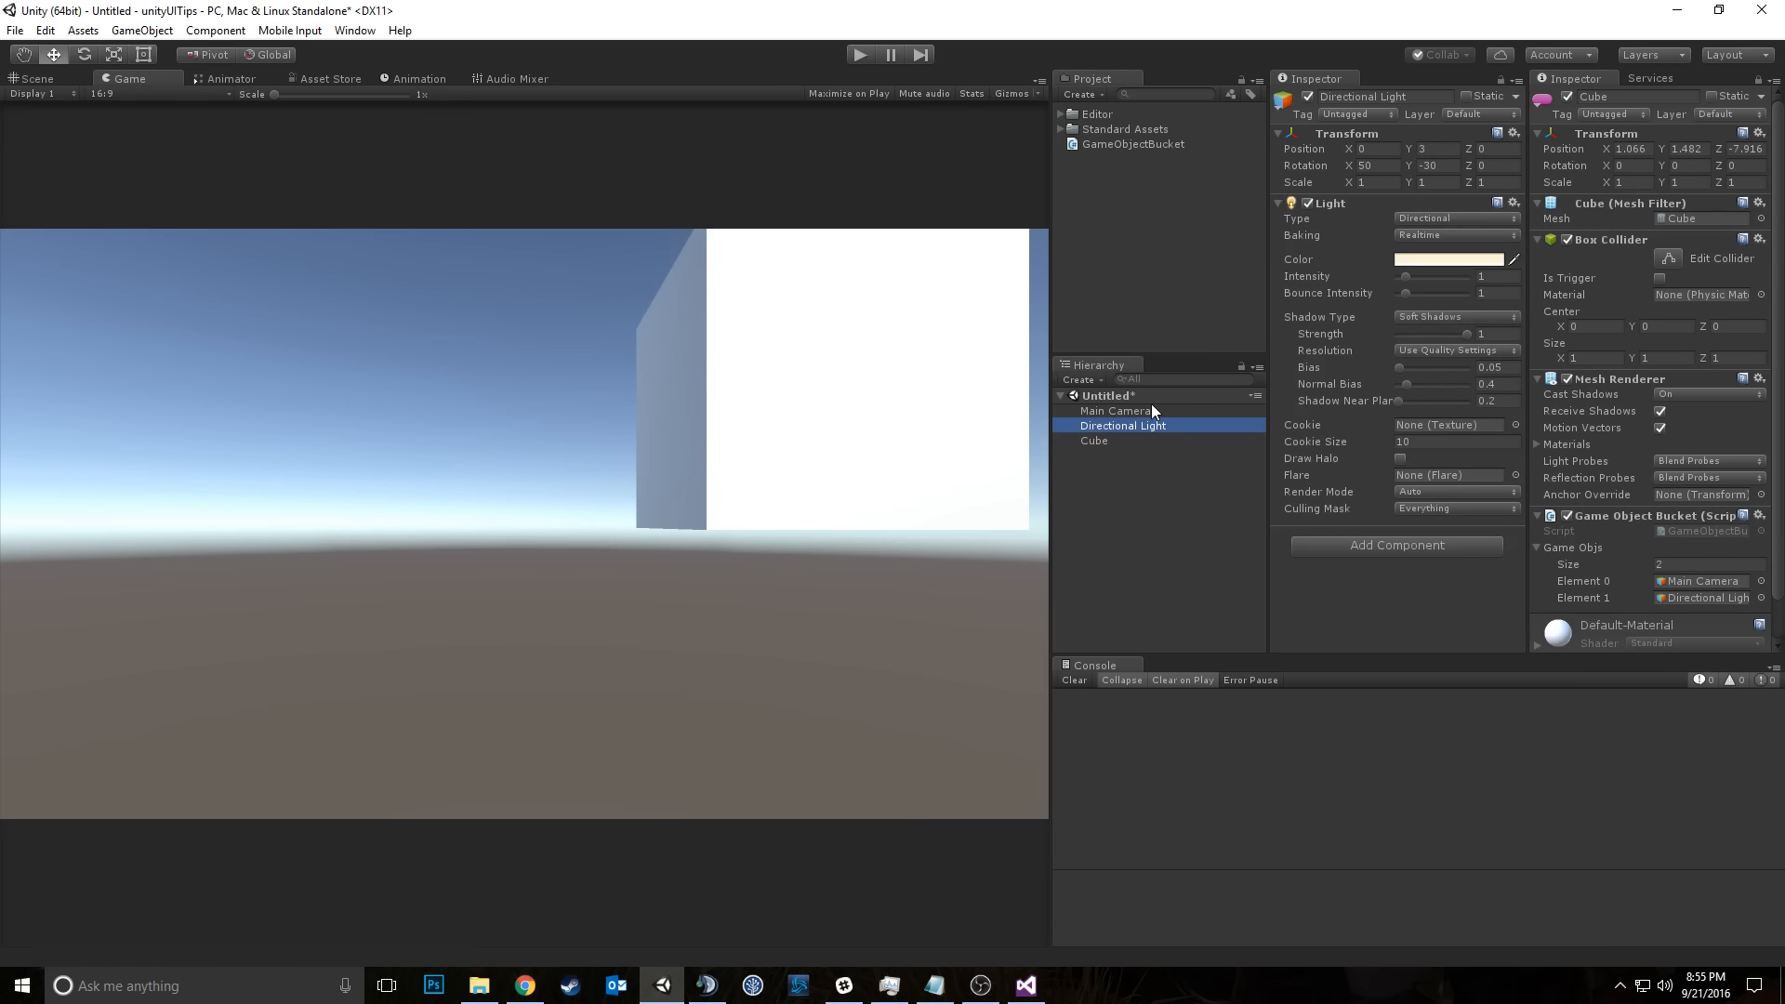
pyautogui.click(1134, 426)
pyautogui.click(1139, 441)
pyautogui.scroll(-2, 1636, 513)
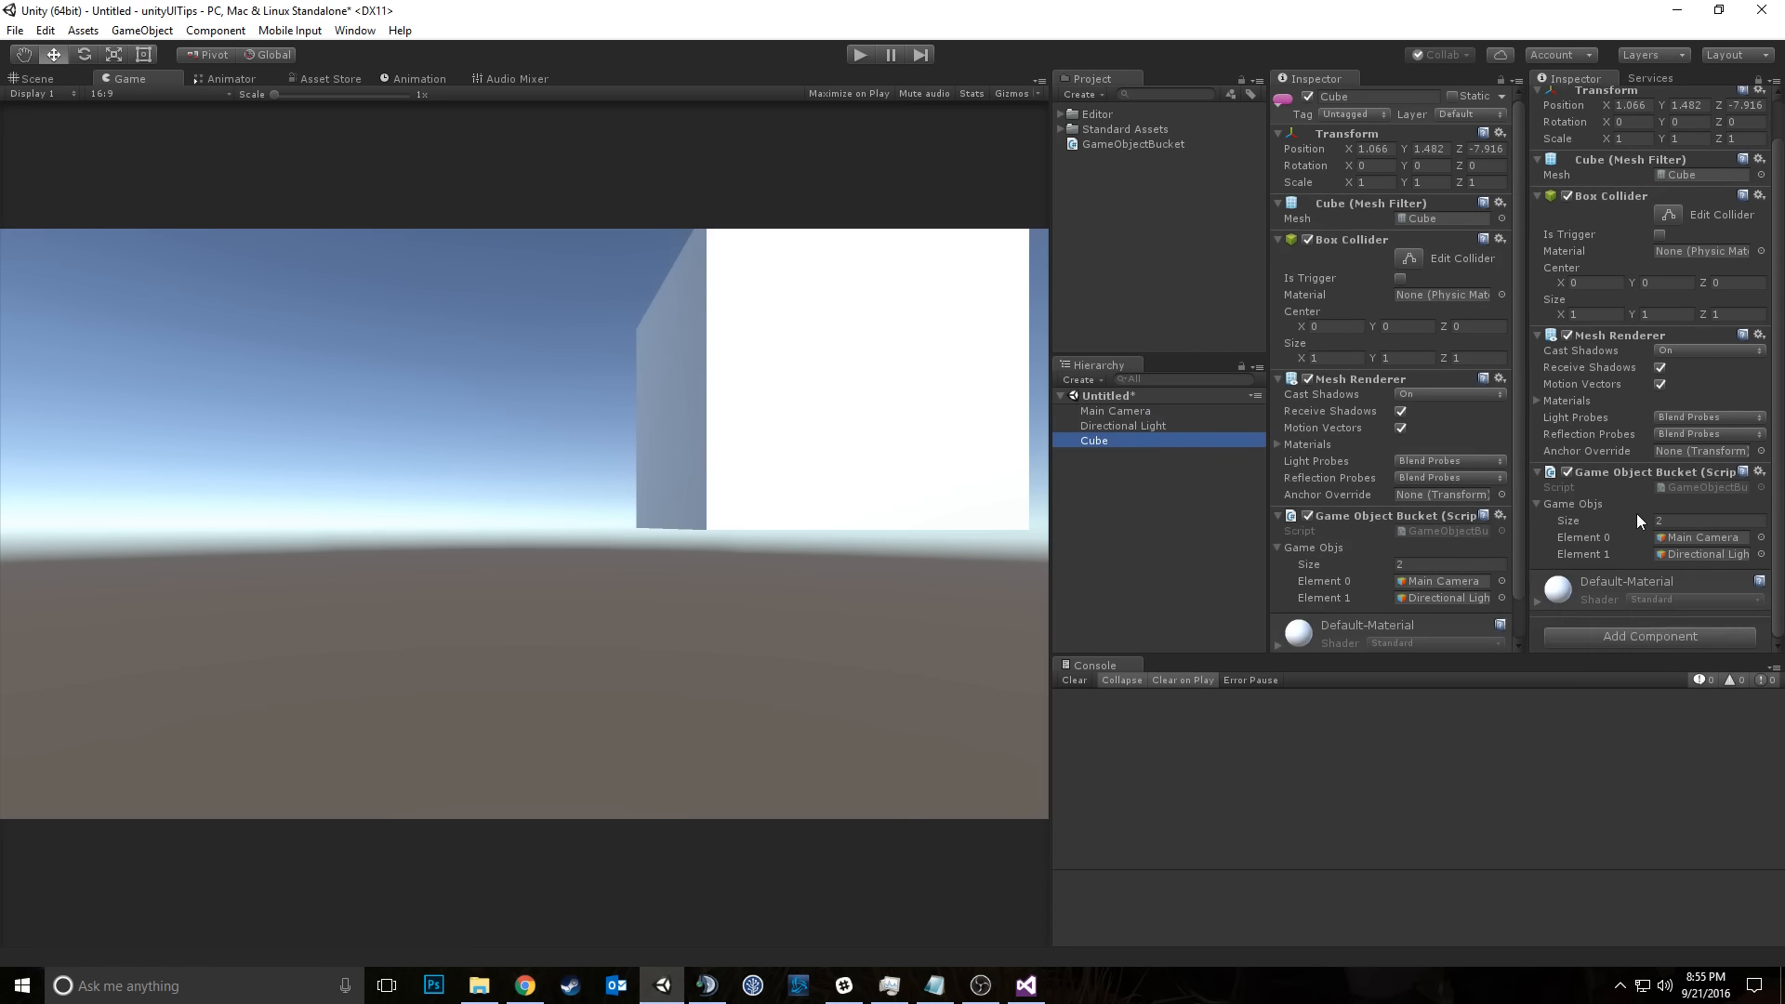
pyautogui.click(1160, 426)
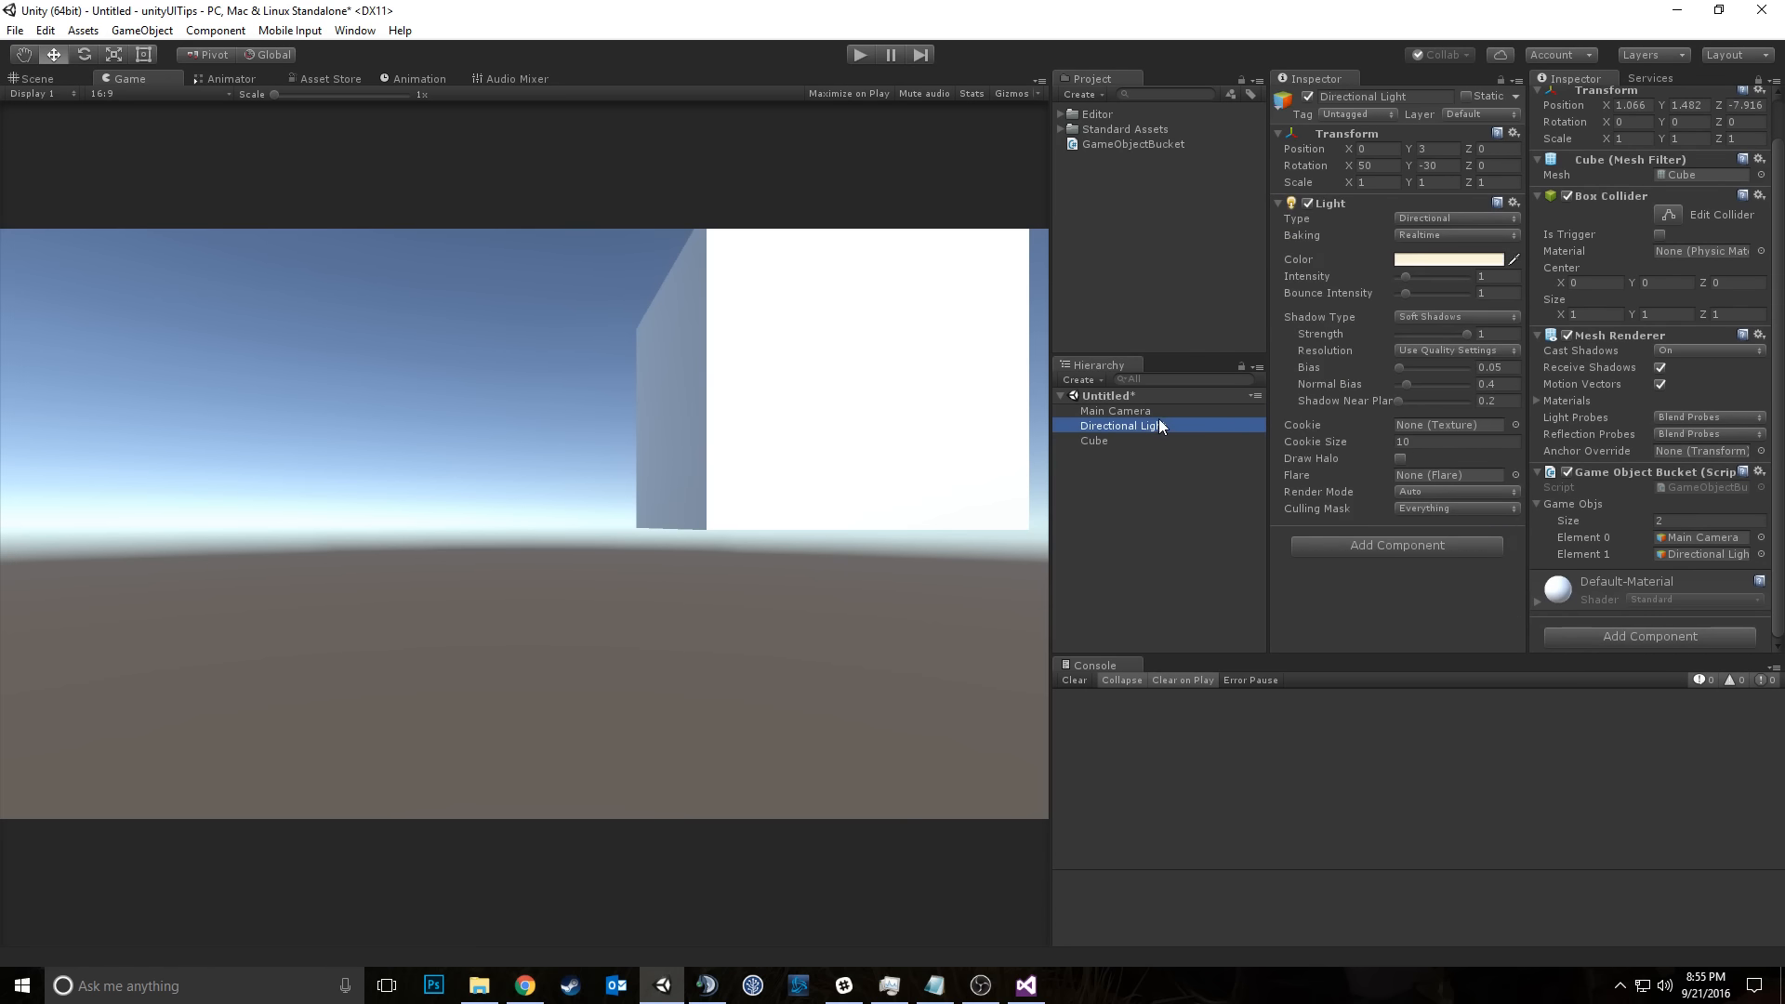
pyautogui.click(1159, 414)
pyautogui.click(1026, 985)
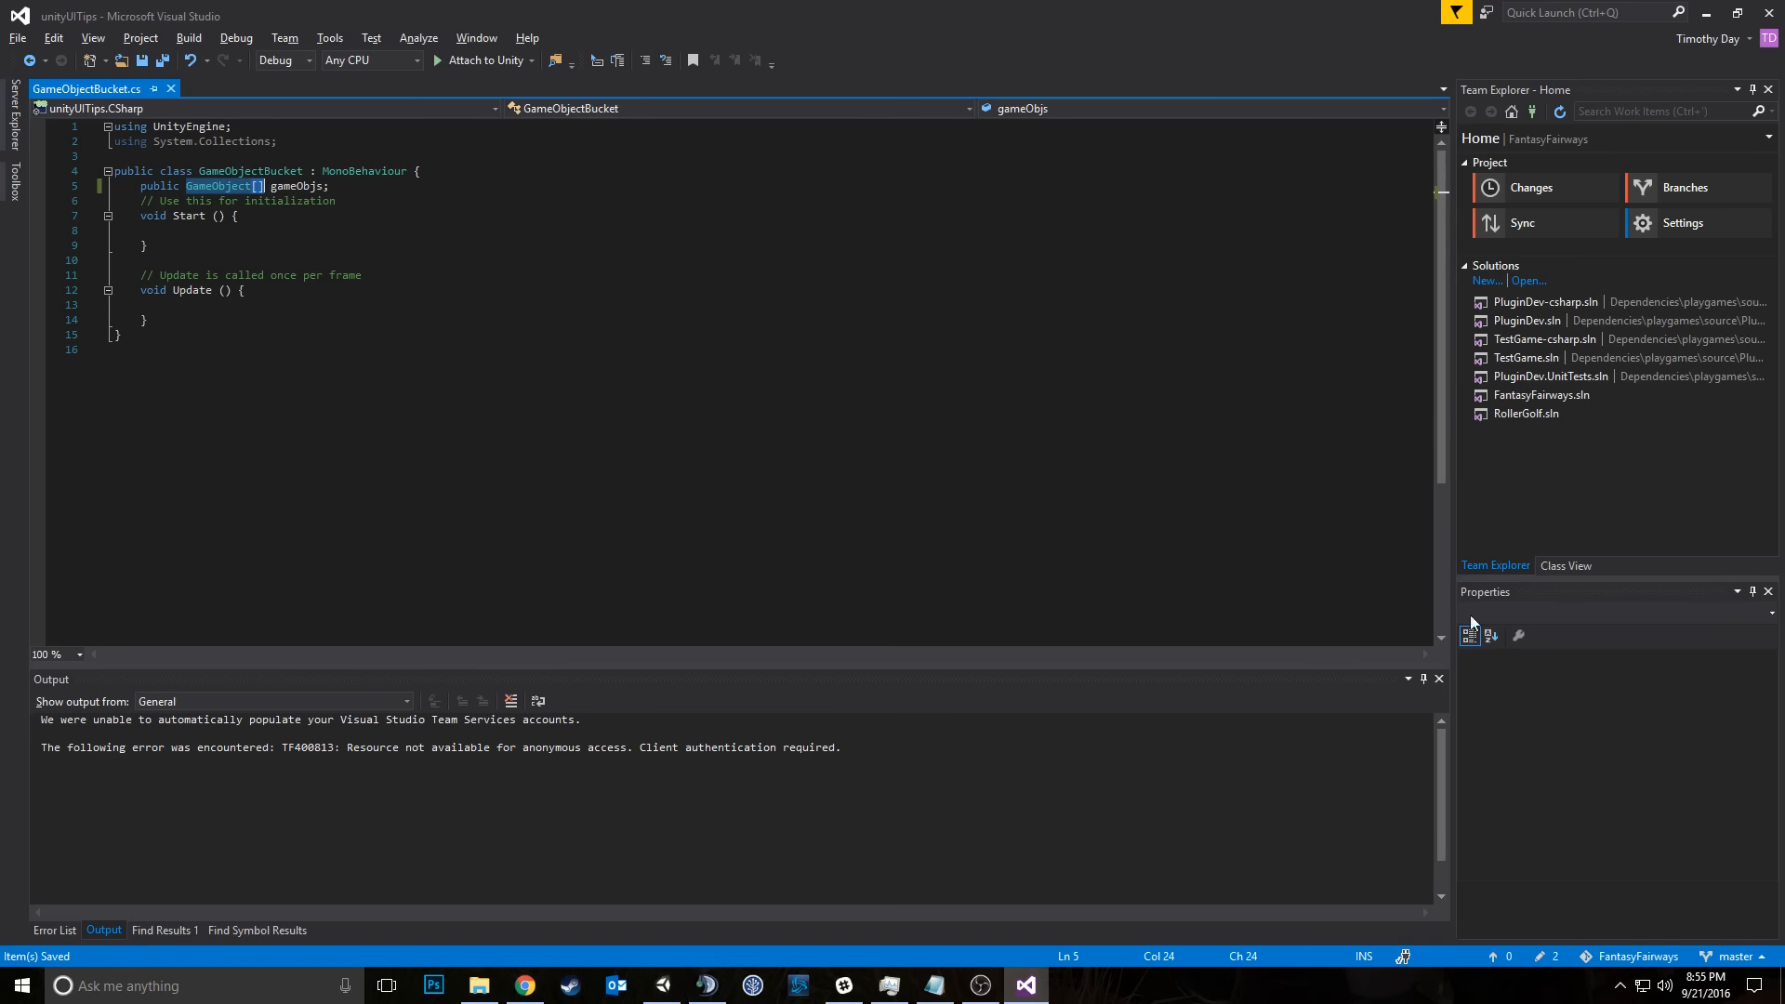
pyautogui.click(400, 201)
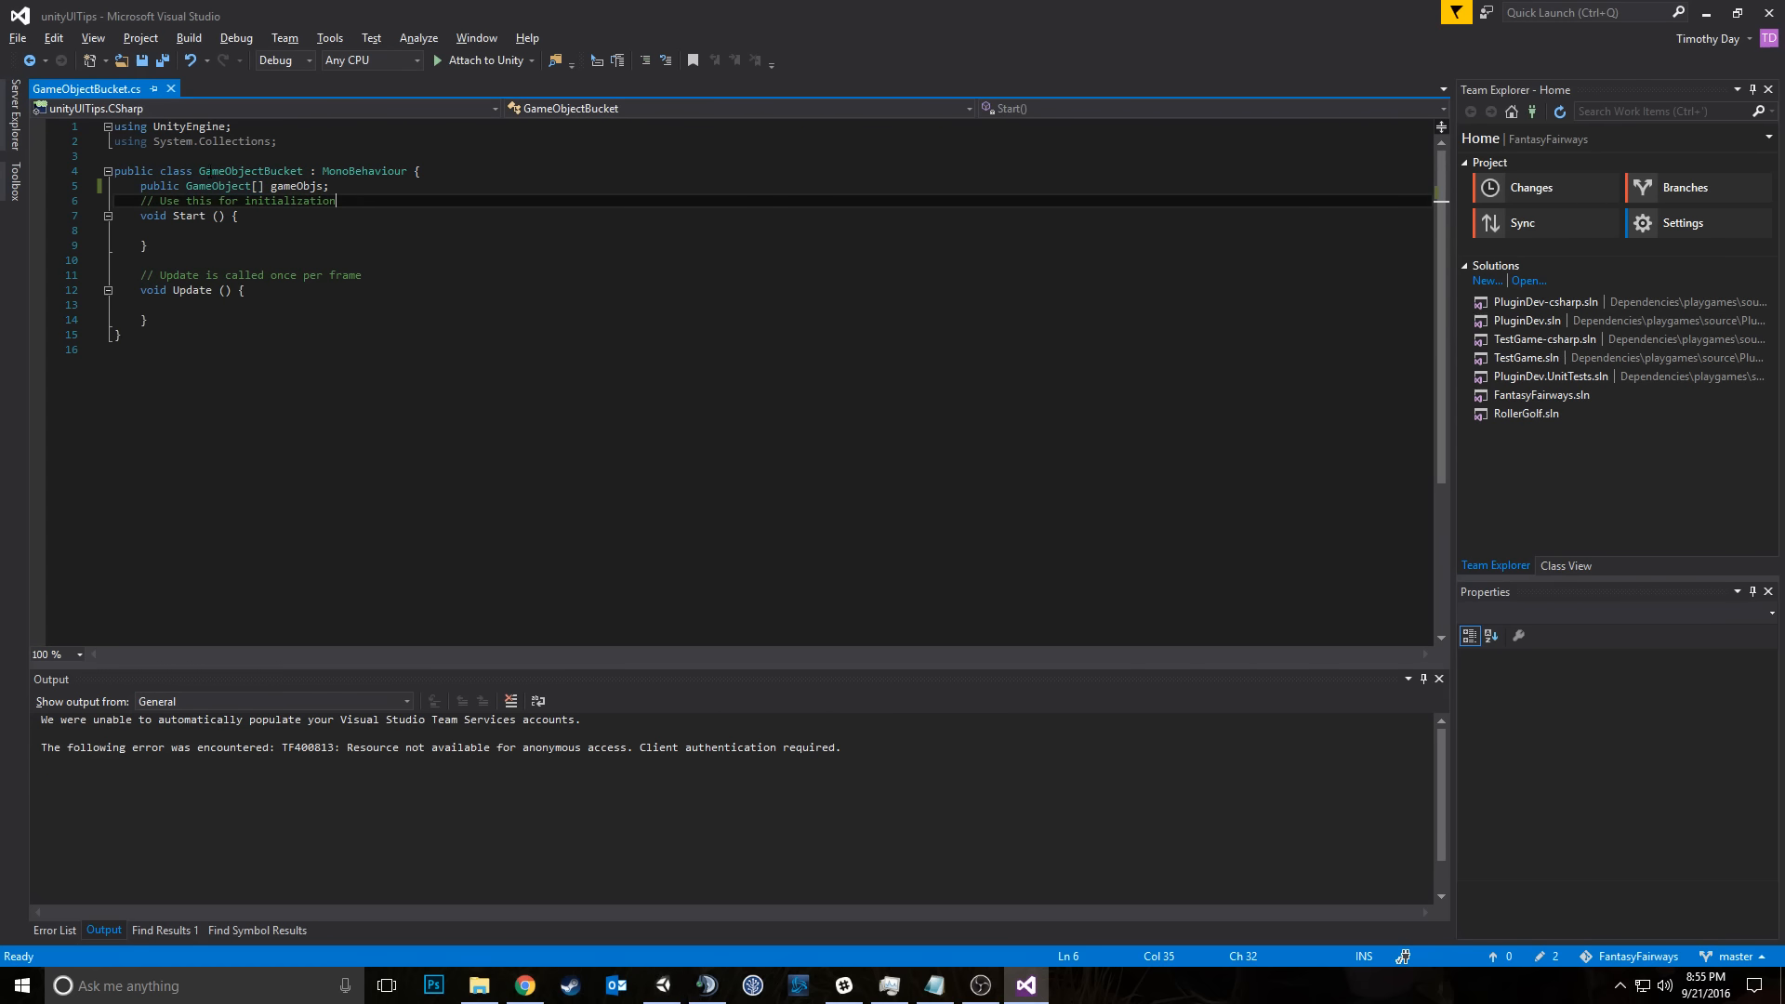
pyautogui.hotkey('alt', 'Tab')
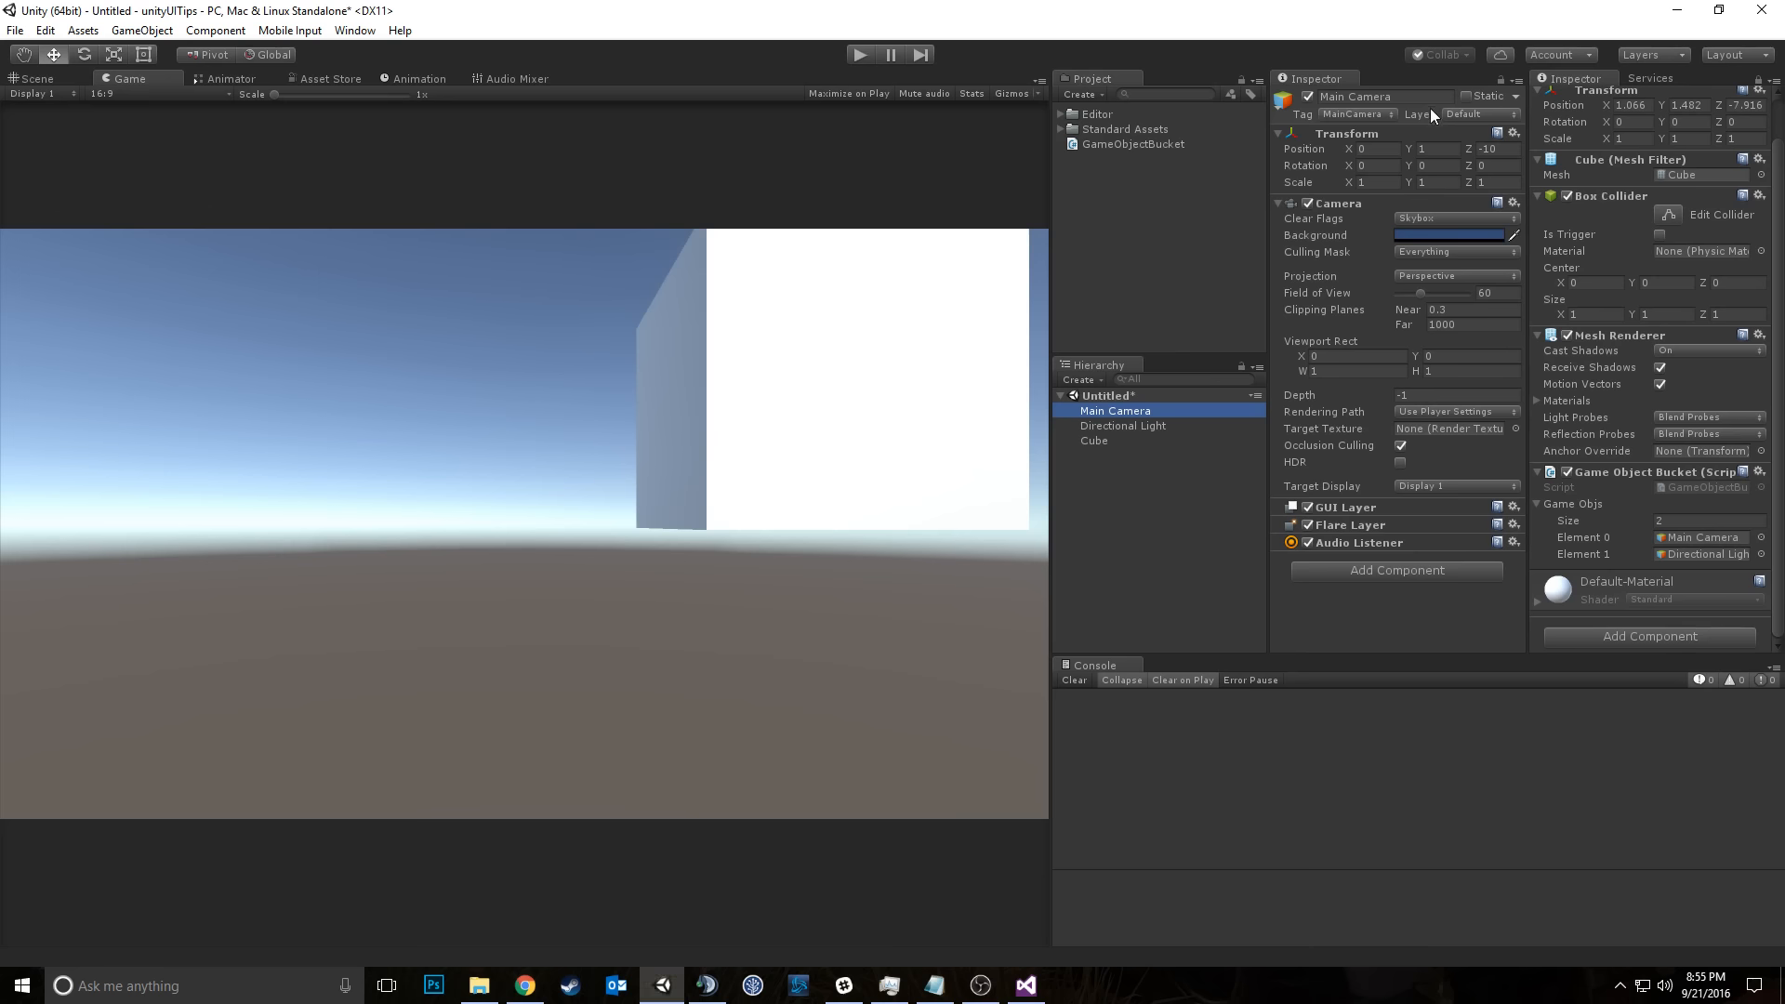
# Step: Close the unlocked Inspector and collapse the Cube's Box Collider, Mesh Renderer and Mesh Filter components in the remaining one
pyautogui.rightClick(1312, 79)
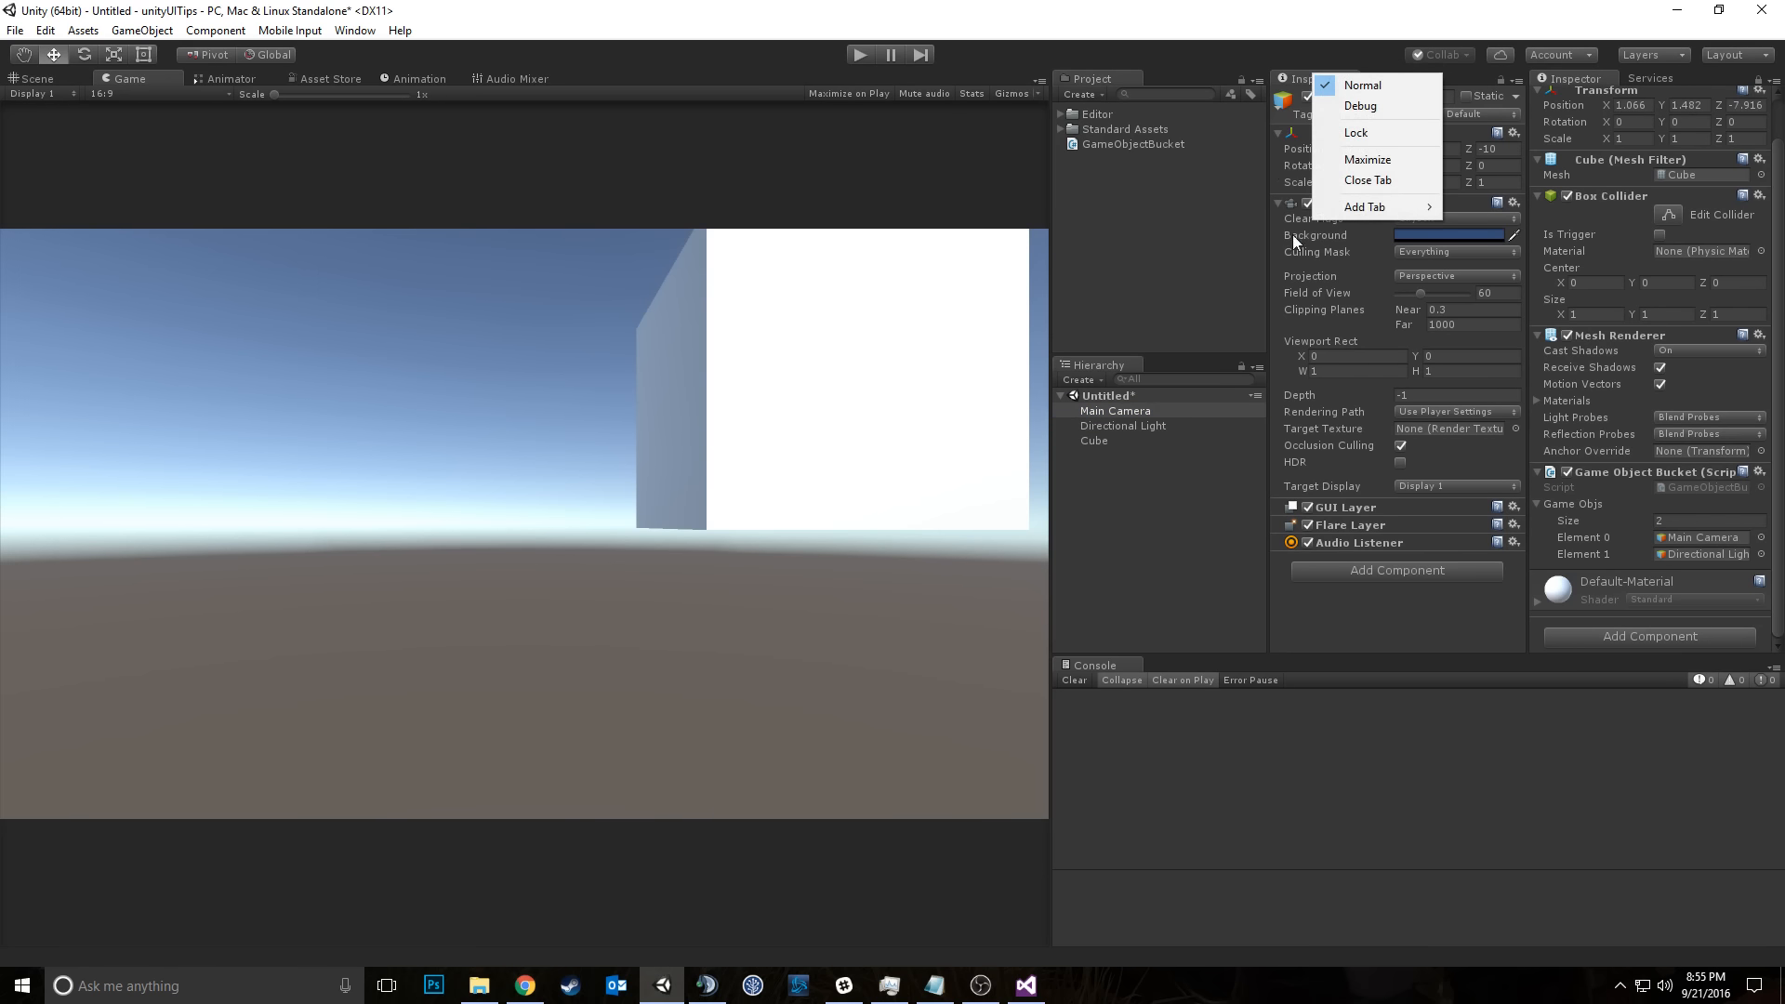
pyautogui.click(1376, 183)
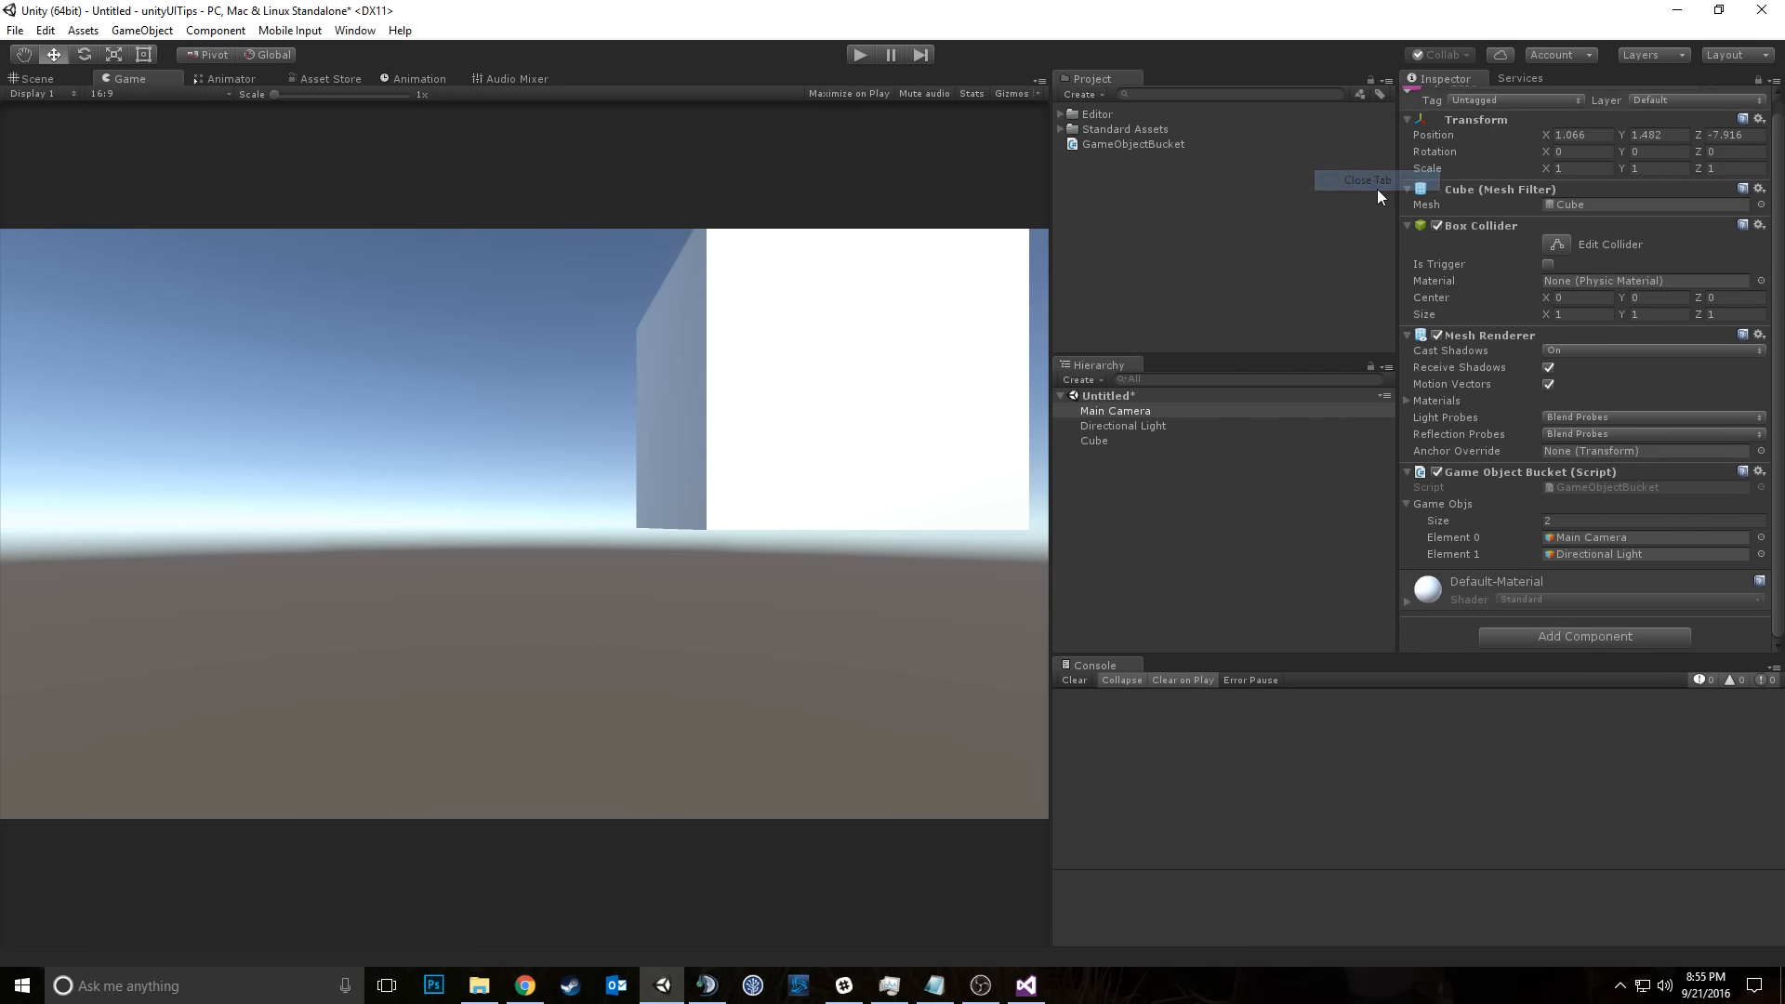
pyautogui.scroll(1, 1469, 205)
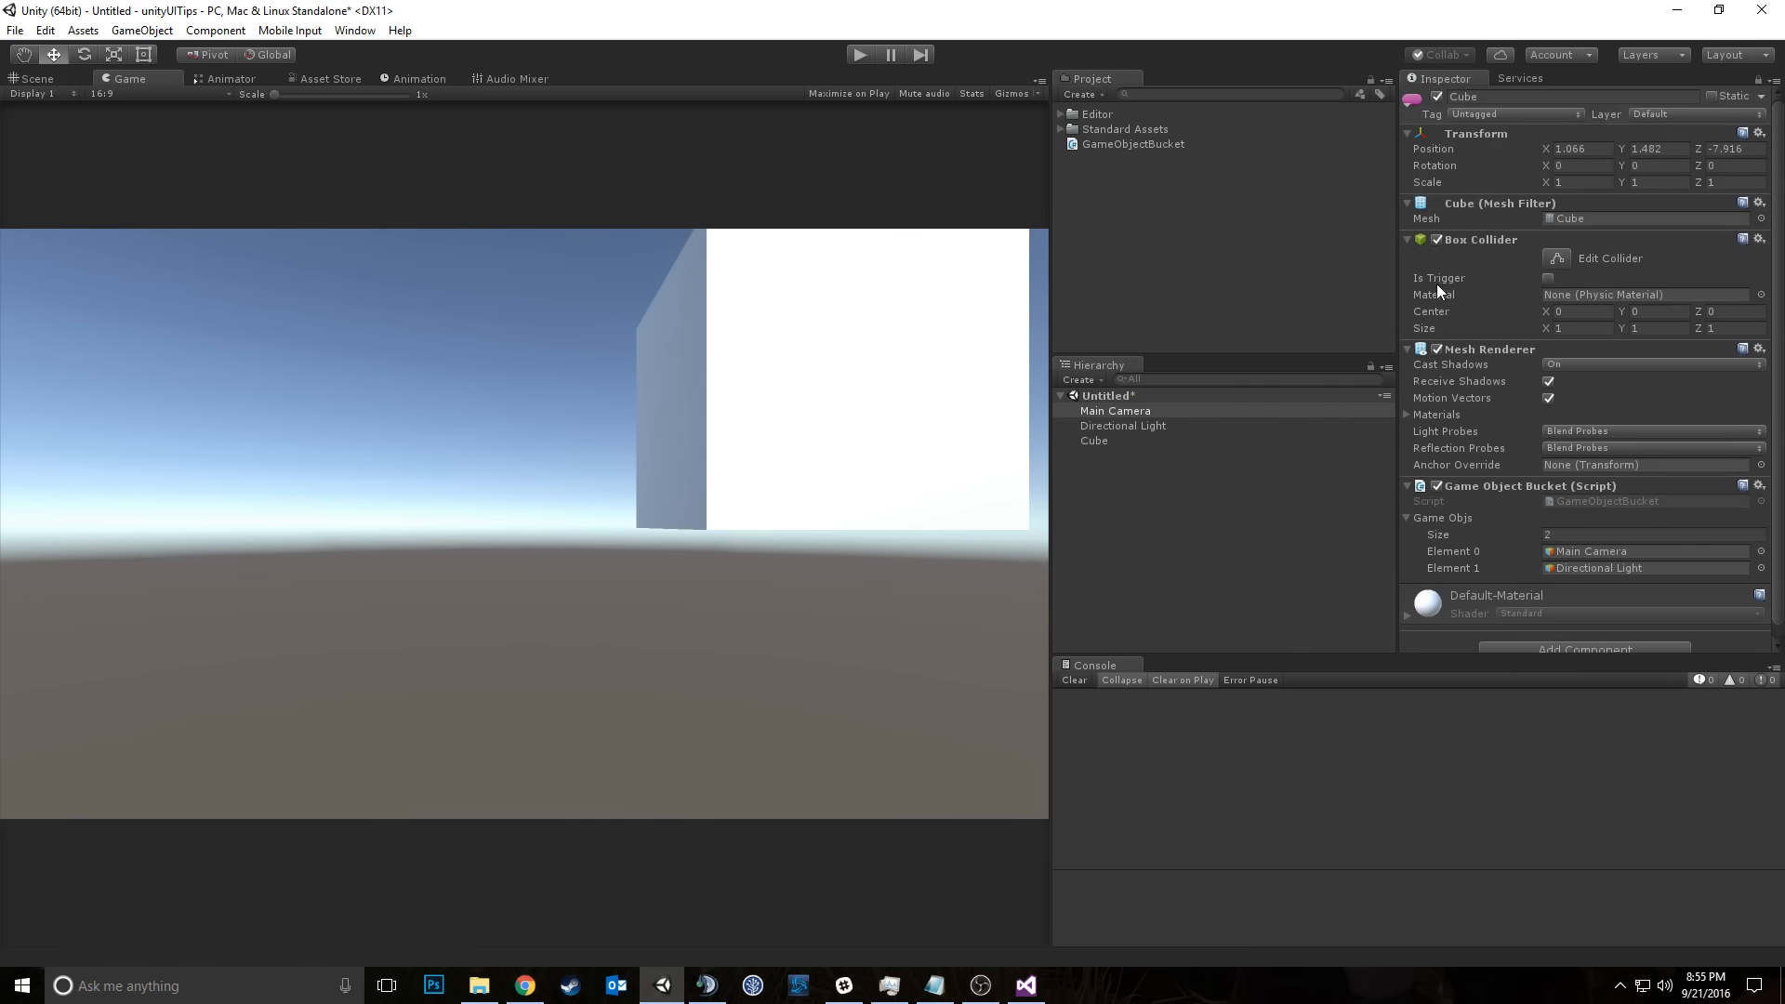
pyautogui.click(1455, 241)
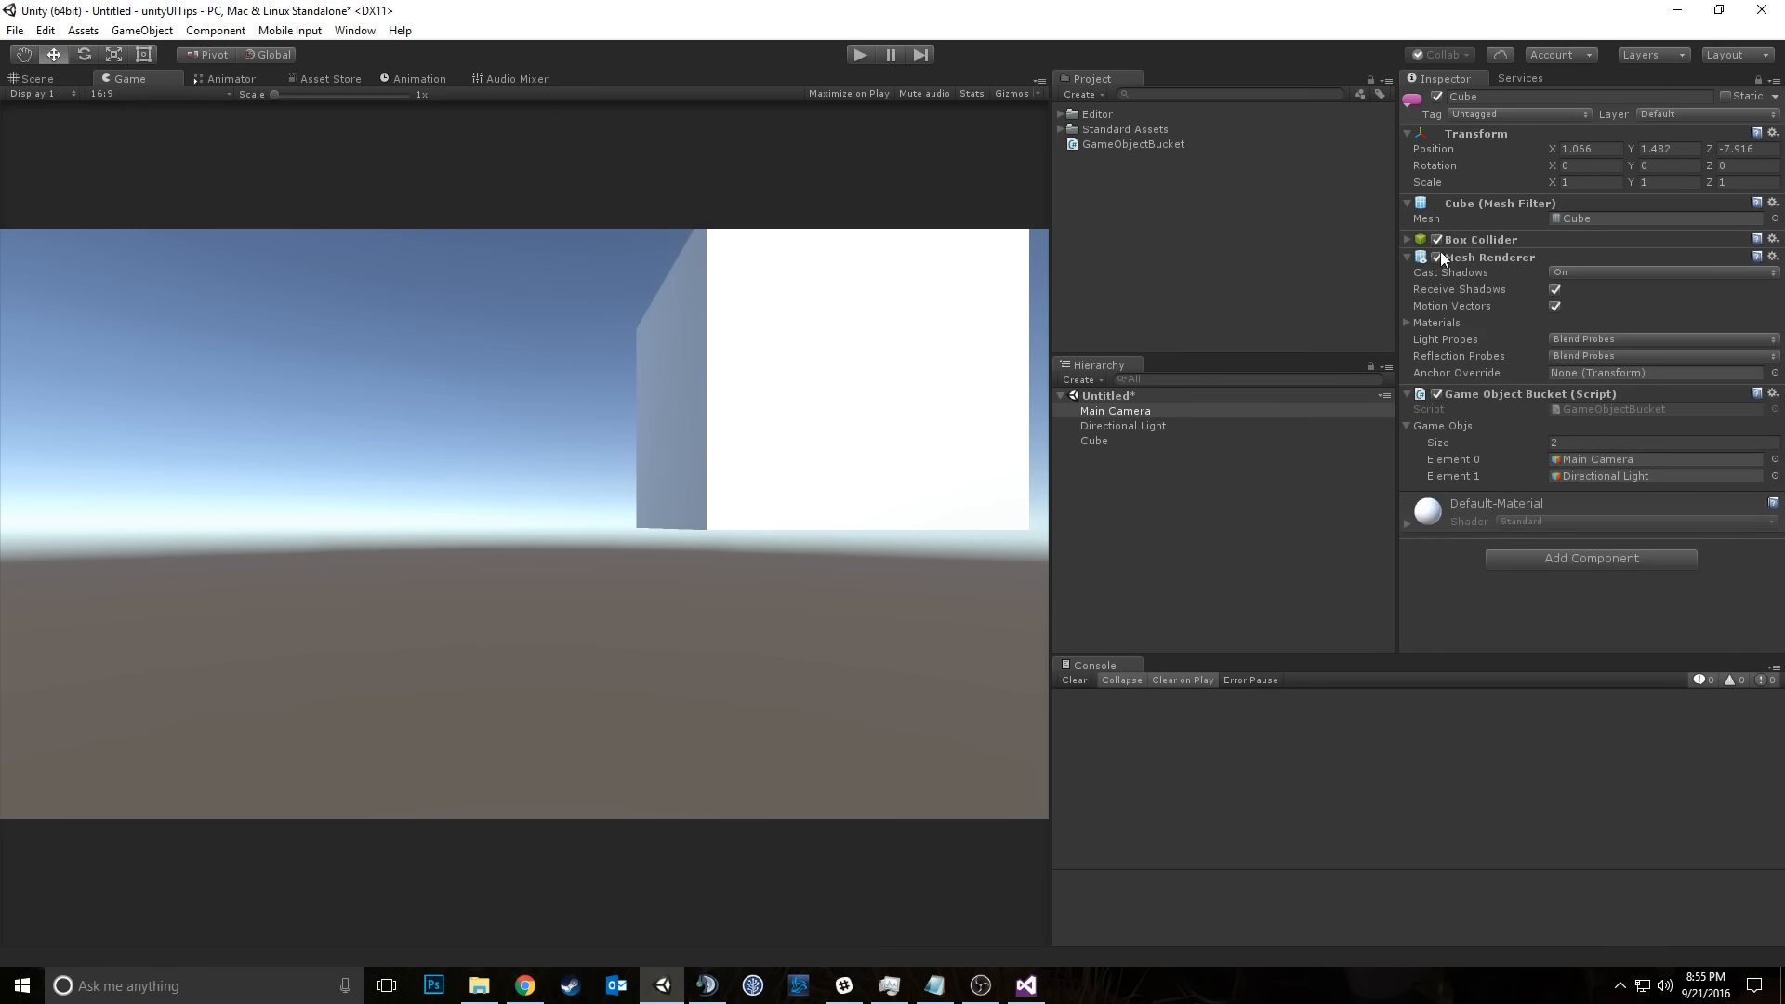
pyautogui.click(1452, 257)
pyautogui.click(1561, 203)
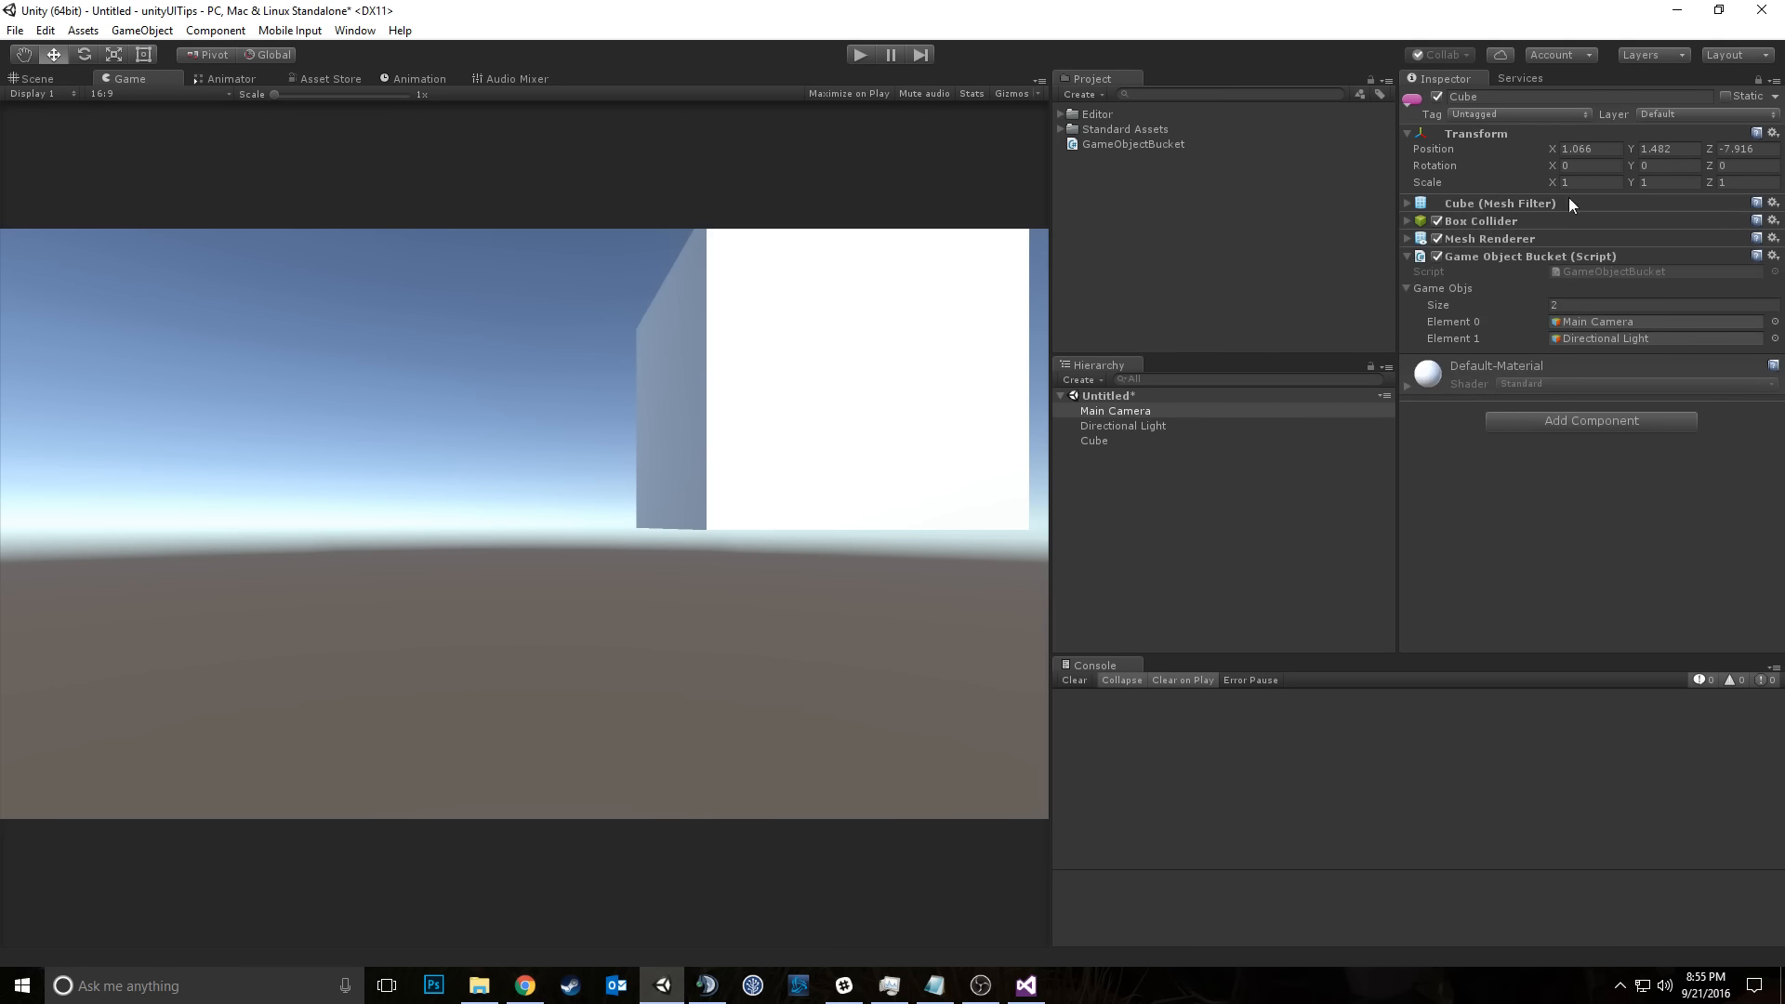
# Step: Unlock the remaining Inspector and select the Directional Light, followed by the Cube, to check that it follows the selection
pyautogui.click(1773, 80)
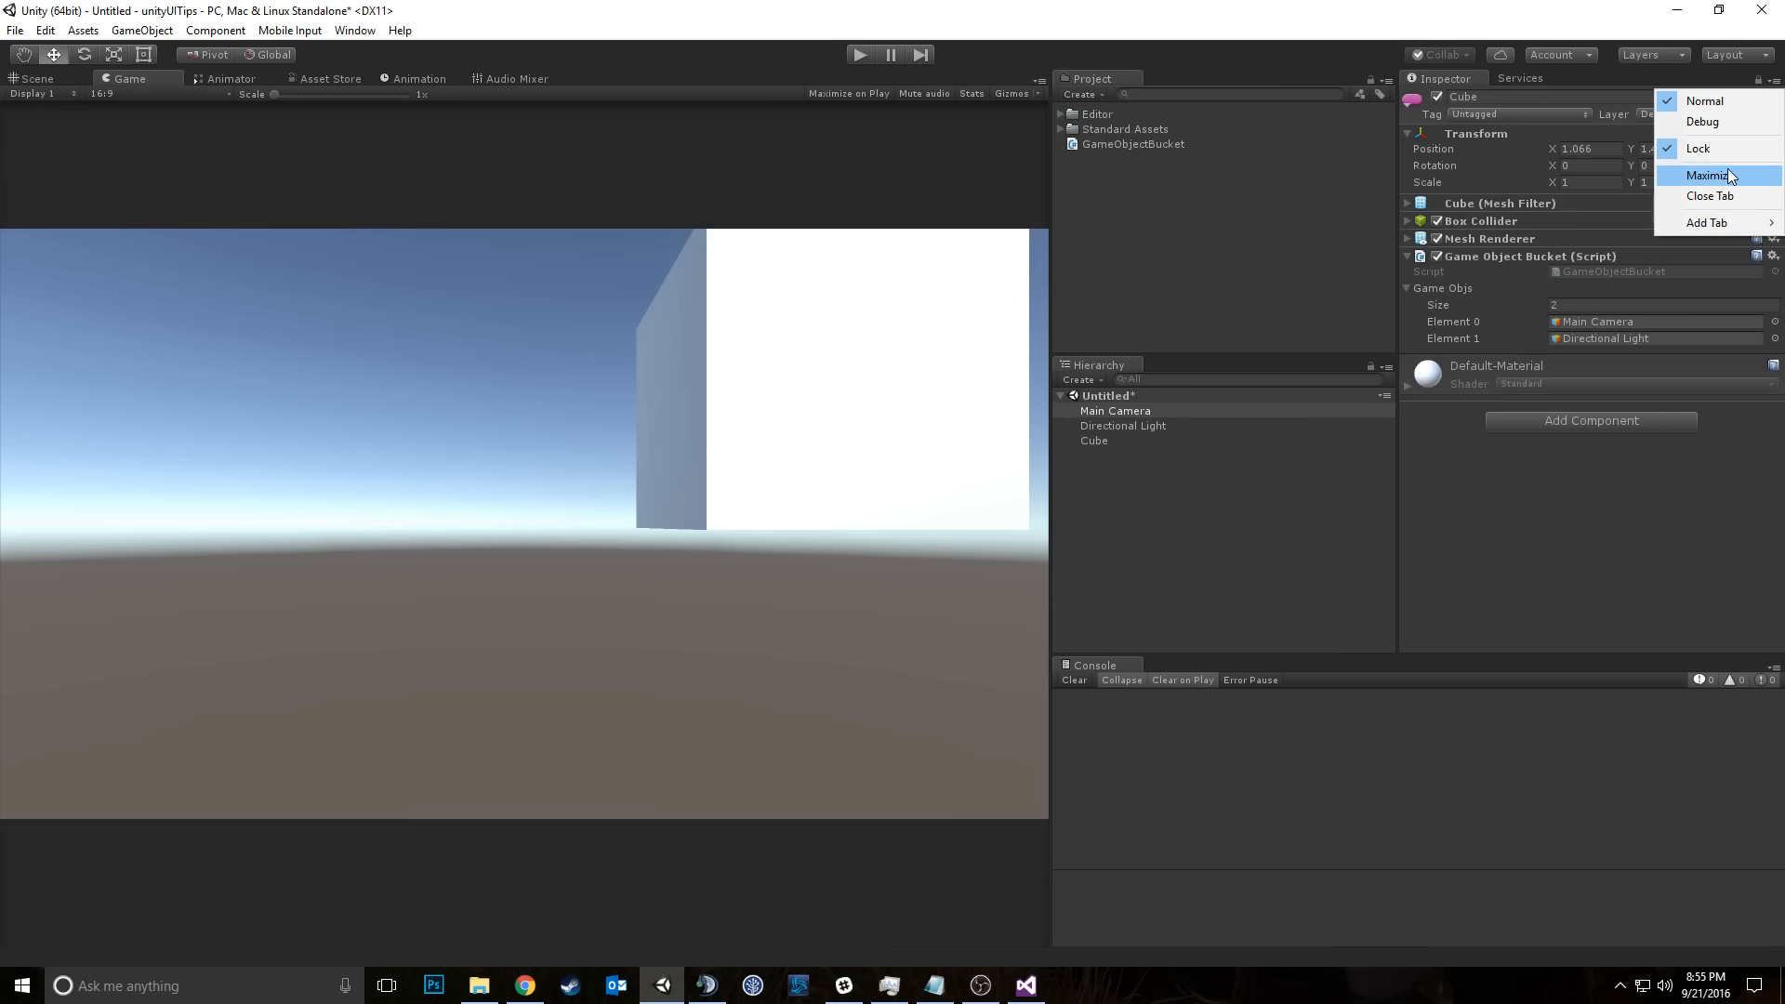
pyautogui.click(1716, 148)
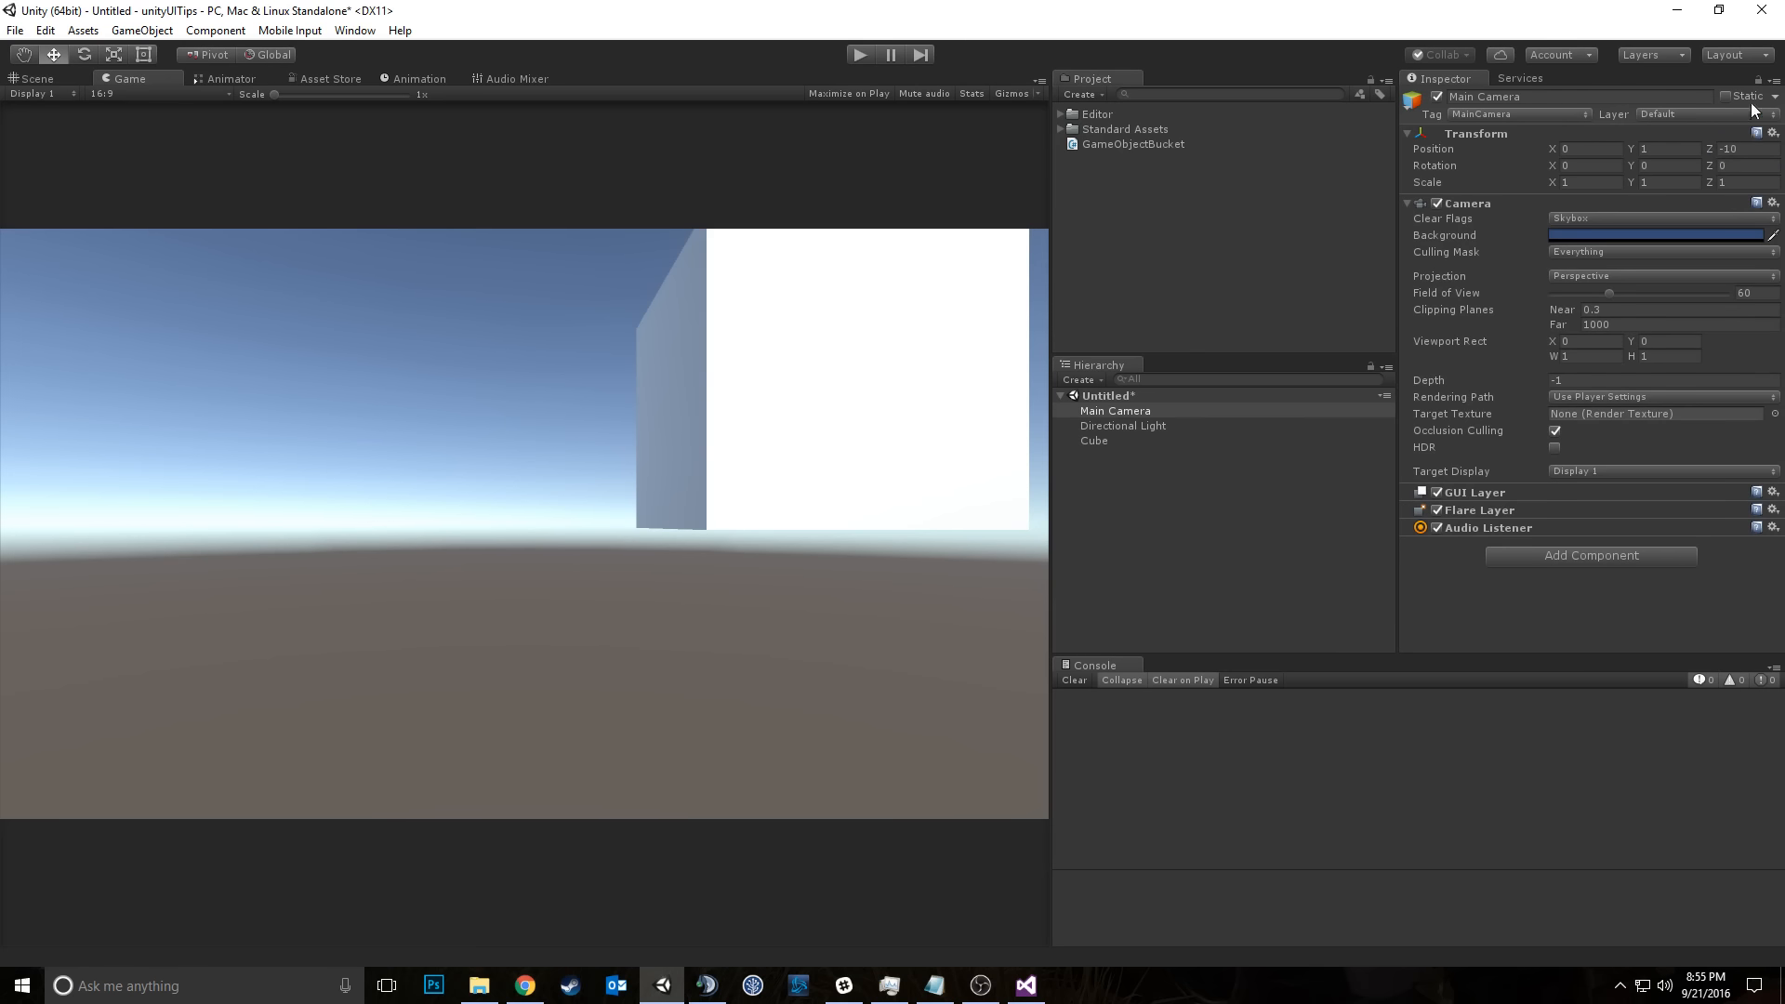
pyautogui.click(1128, 426)
pyautogui.click(1123, 440)
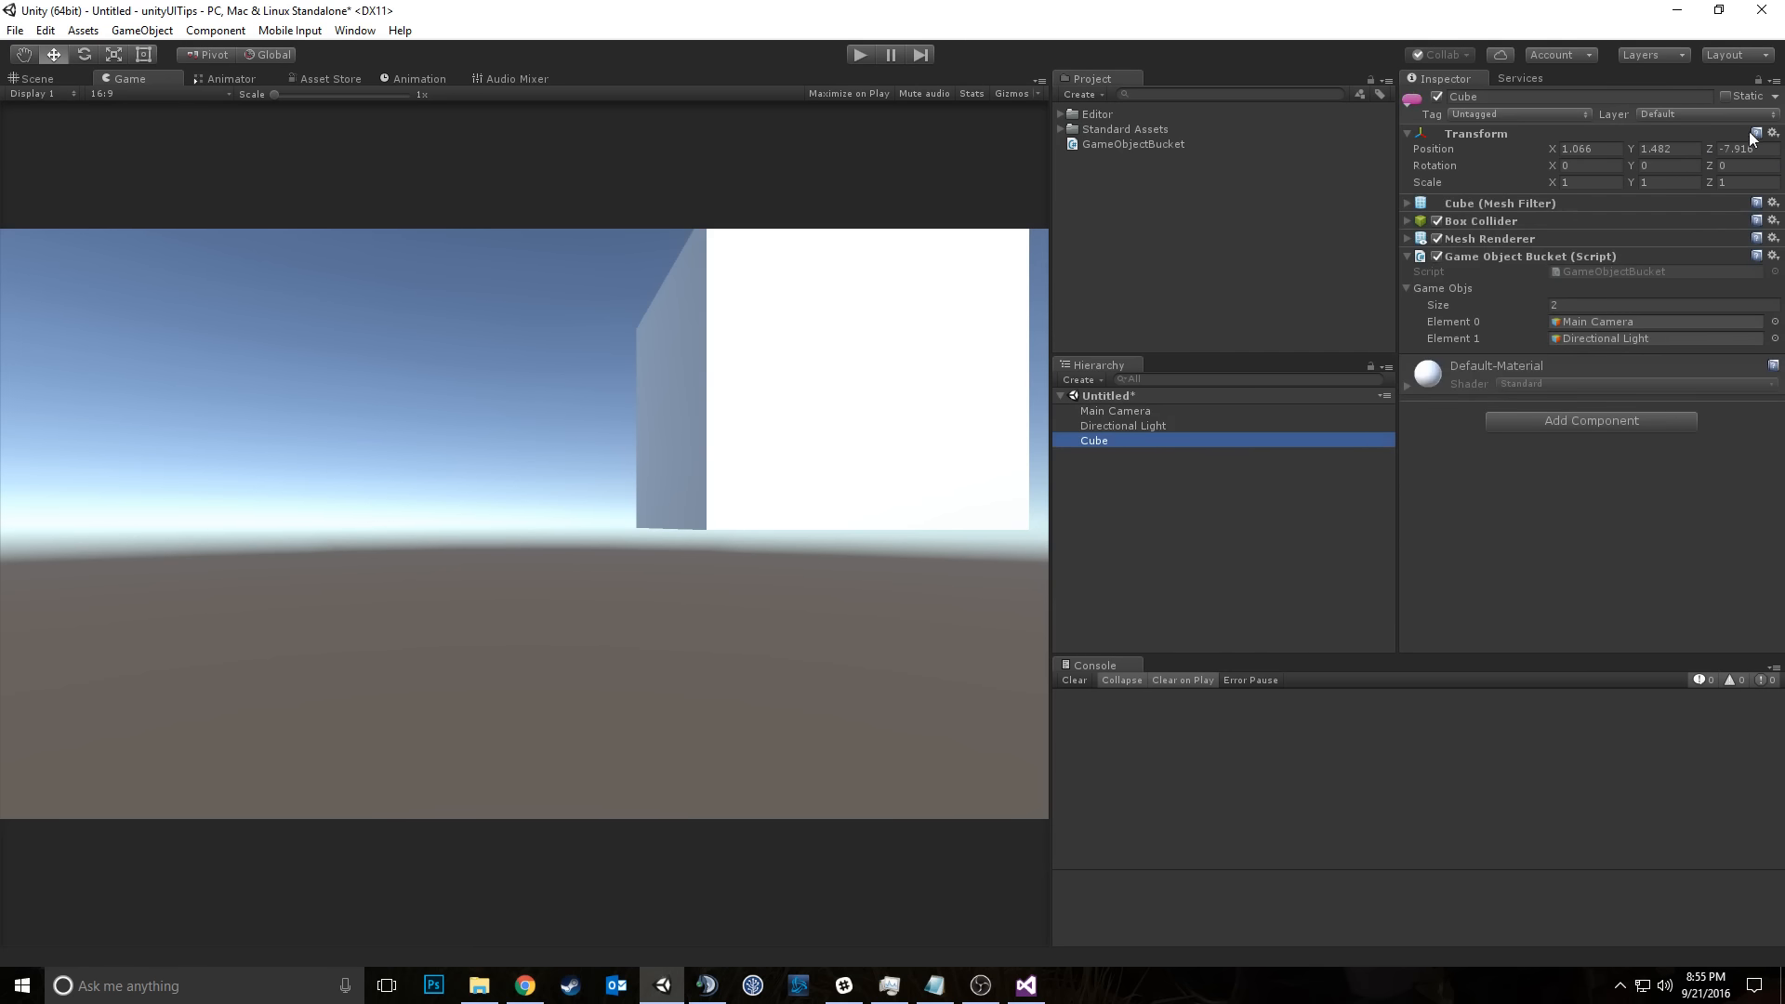
pyautogui.click(1774, 81)
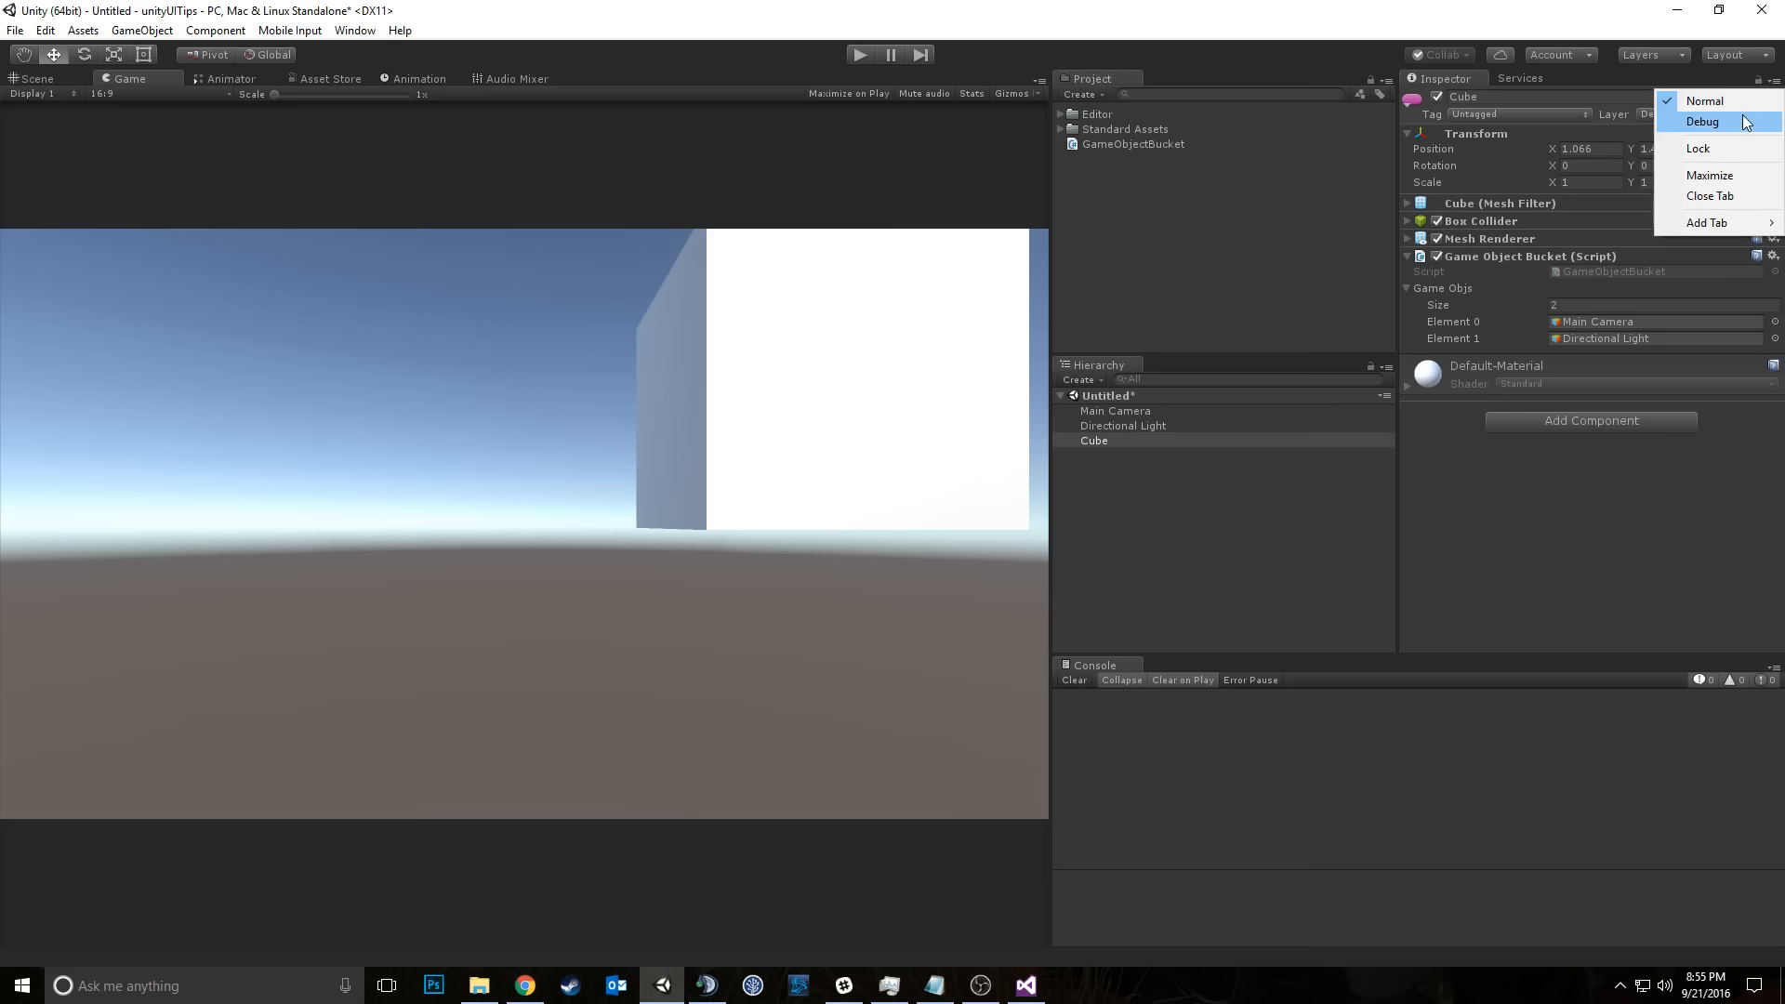
pyautogui.click(1190, 410)
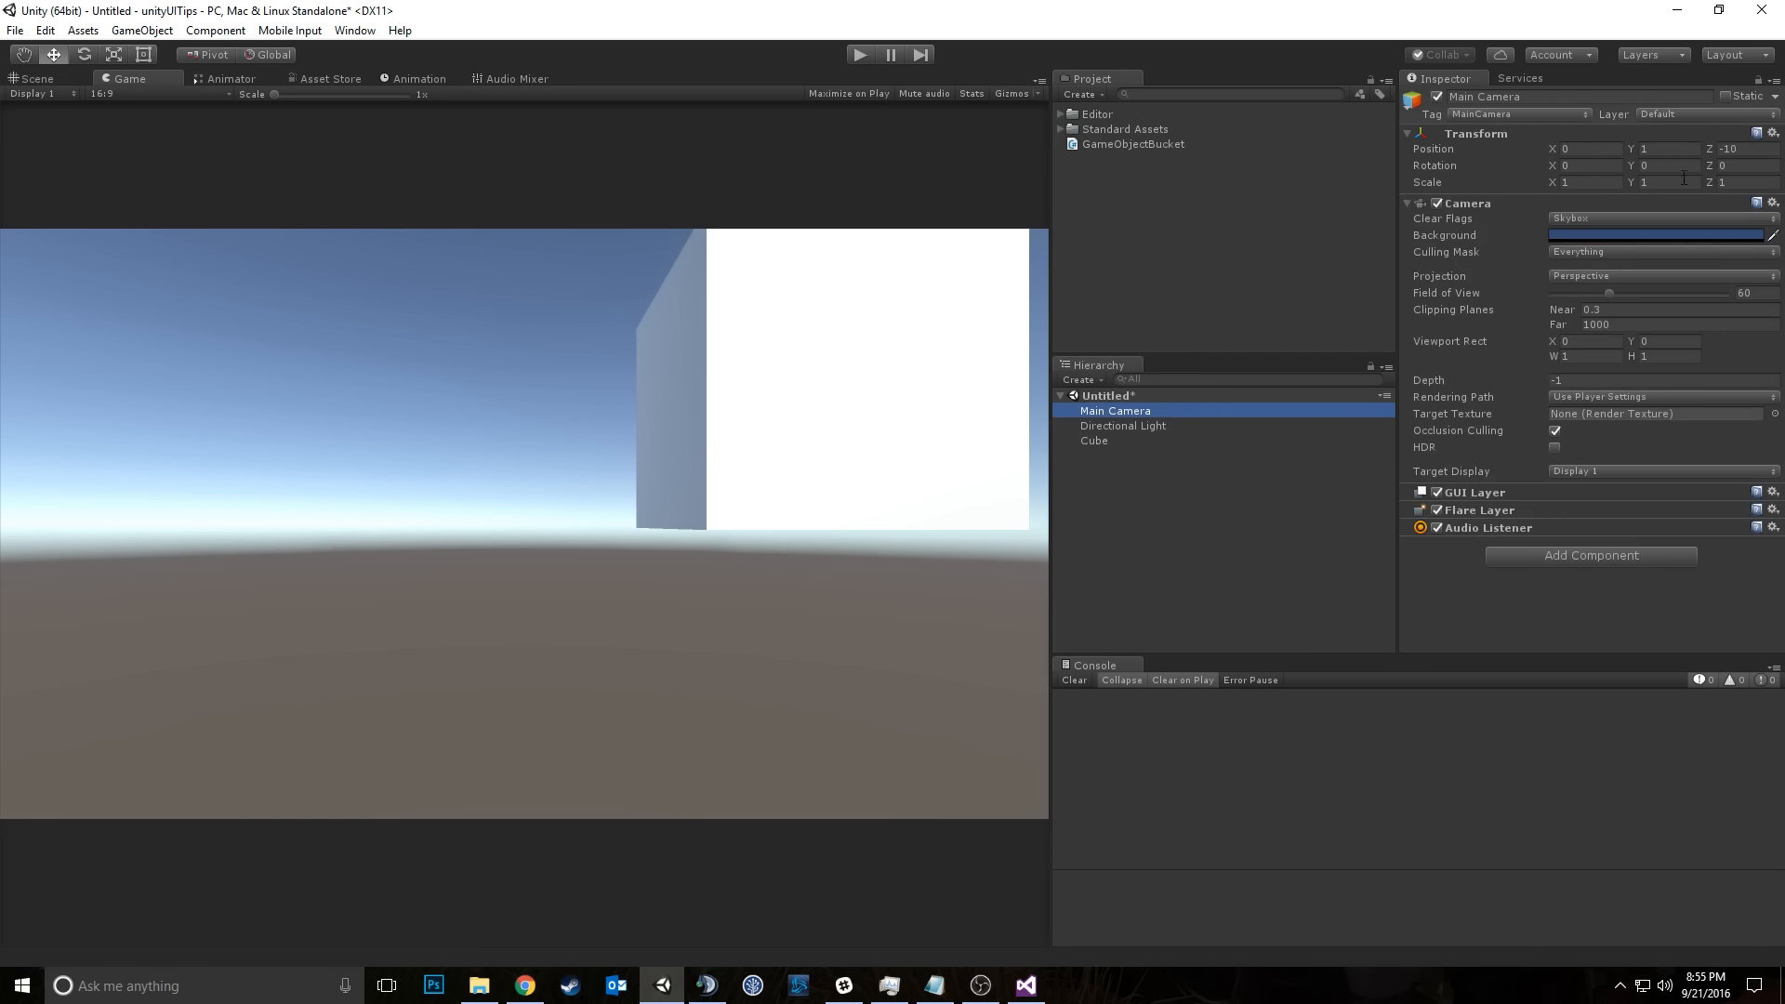
pyautogui.click(1774, 81)
# Step: Switch to Visual Studio, declare "public float Hello = 2f;" below the gameObjs array in GameObjectBucket.cs, and save
pyautogui.click(1026, 987)
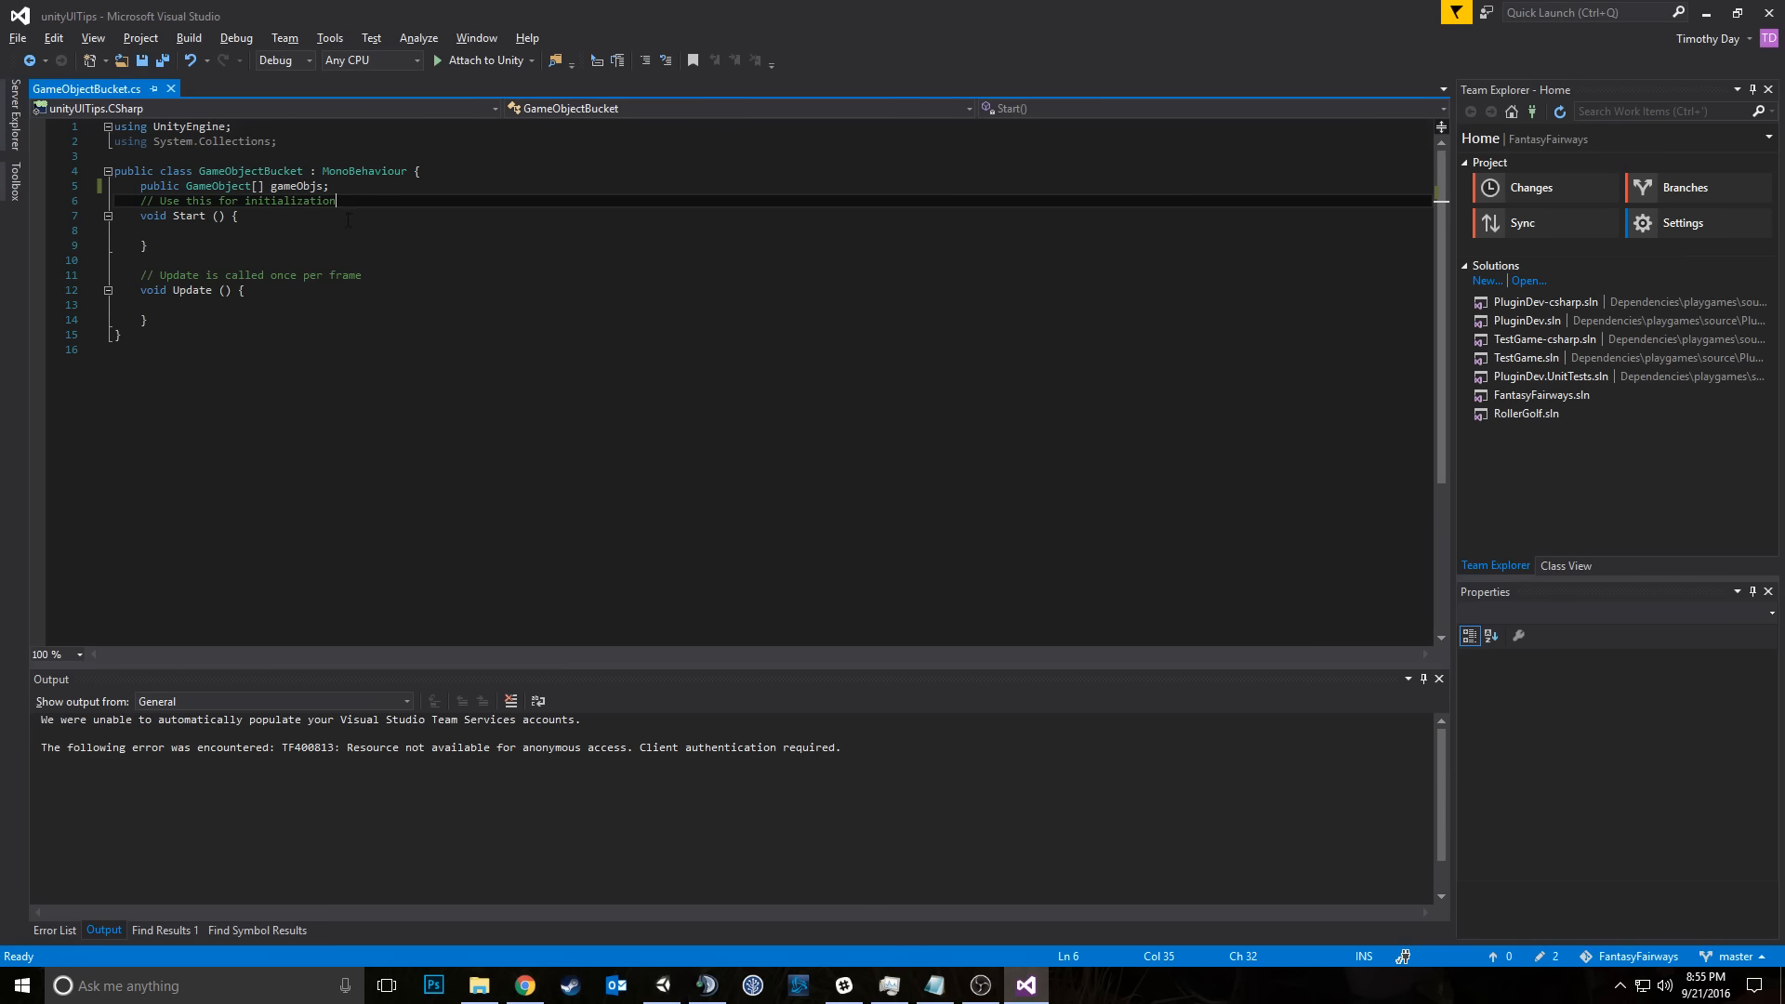
pyautogui.click(429, 188)
pyautogui.press('Return')
pyautogui.press('Return')
pyautogui.write('pu')
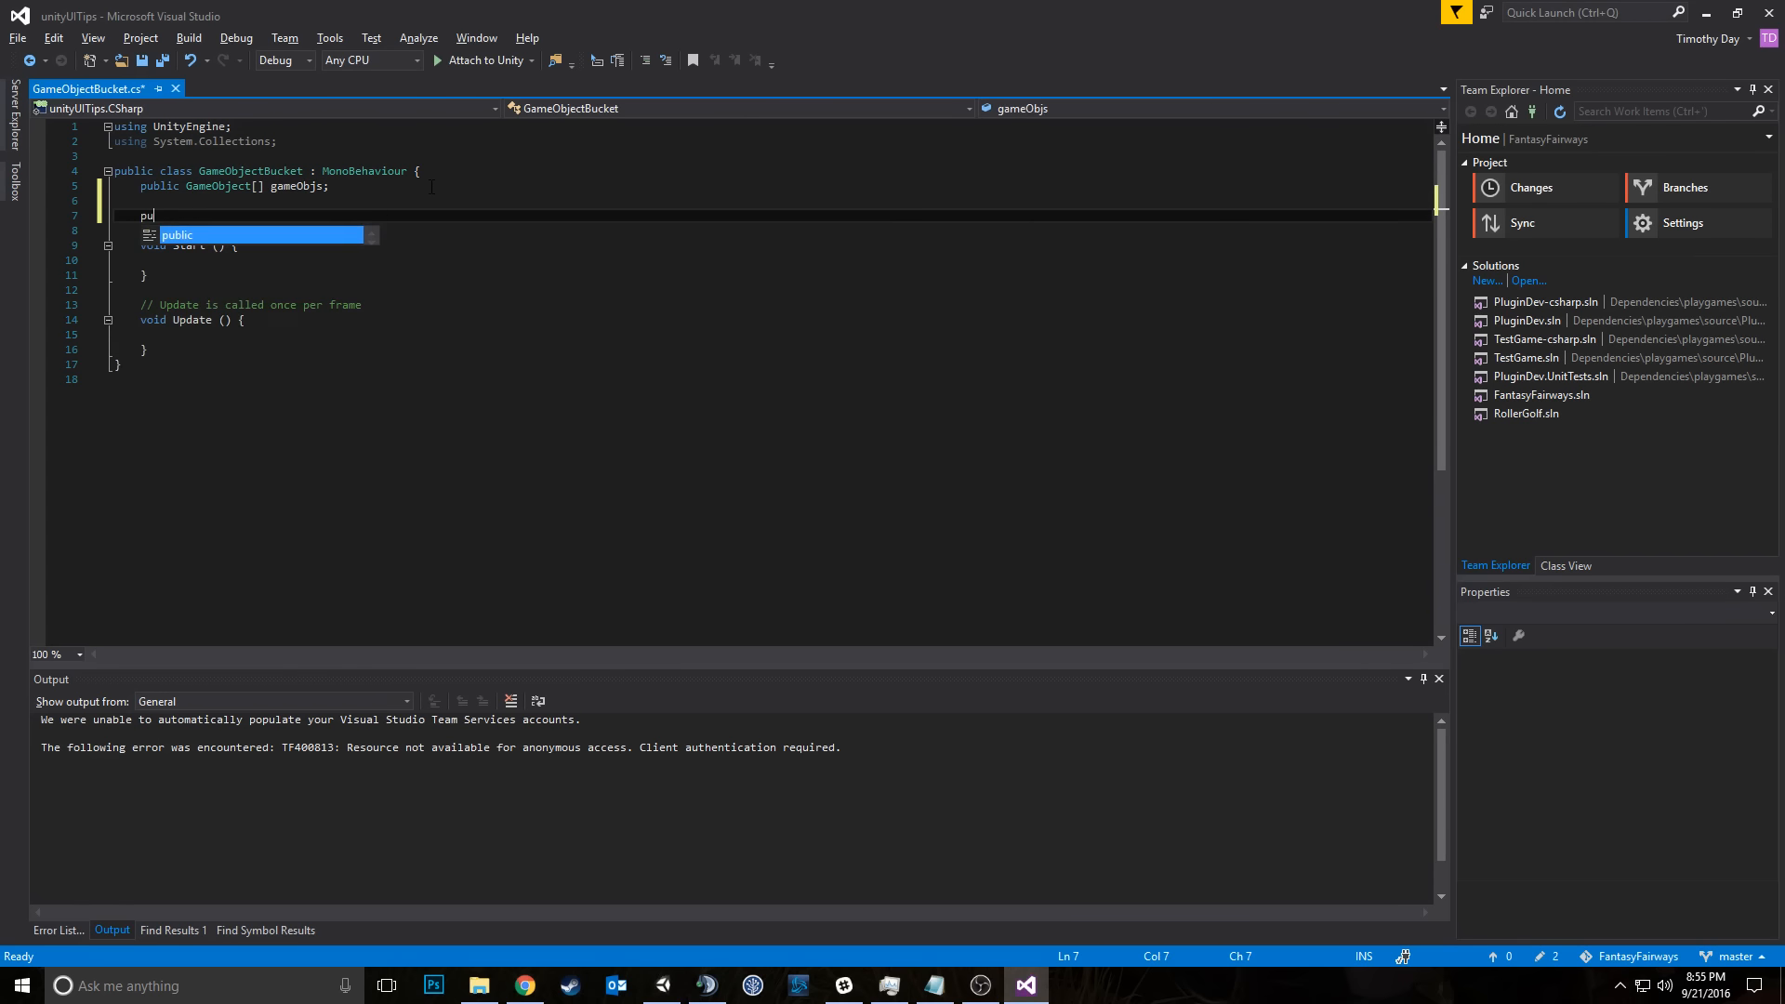
pyautogui.write('blic float H')
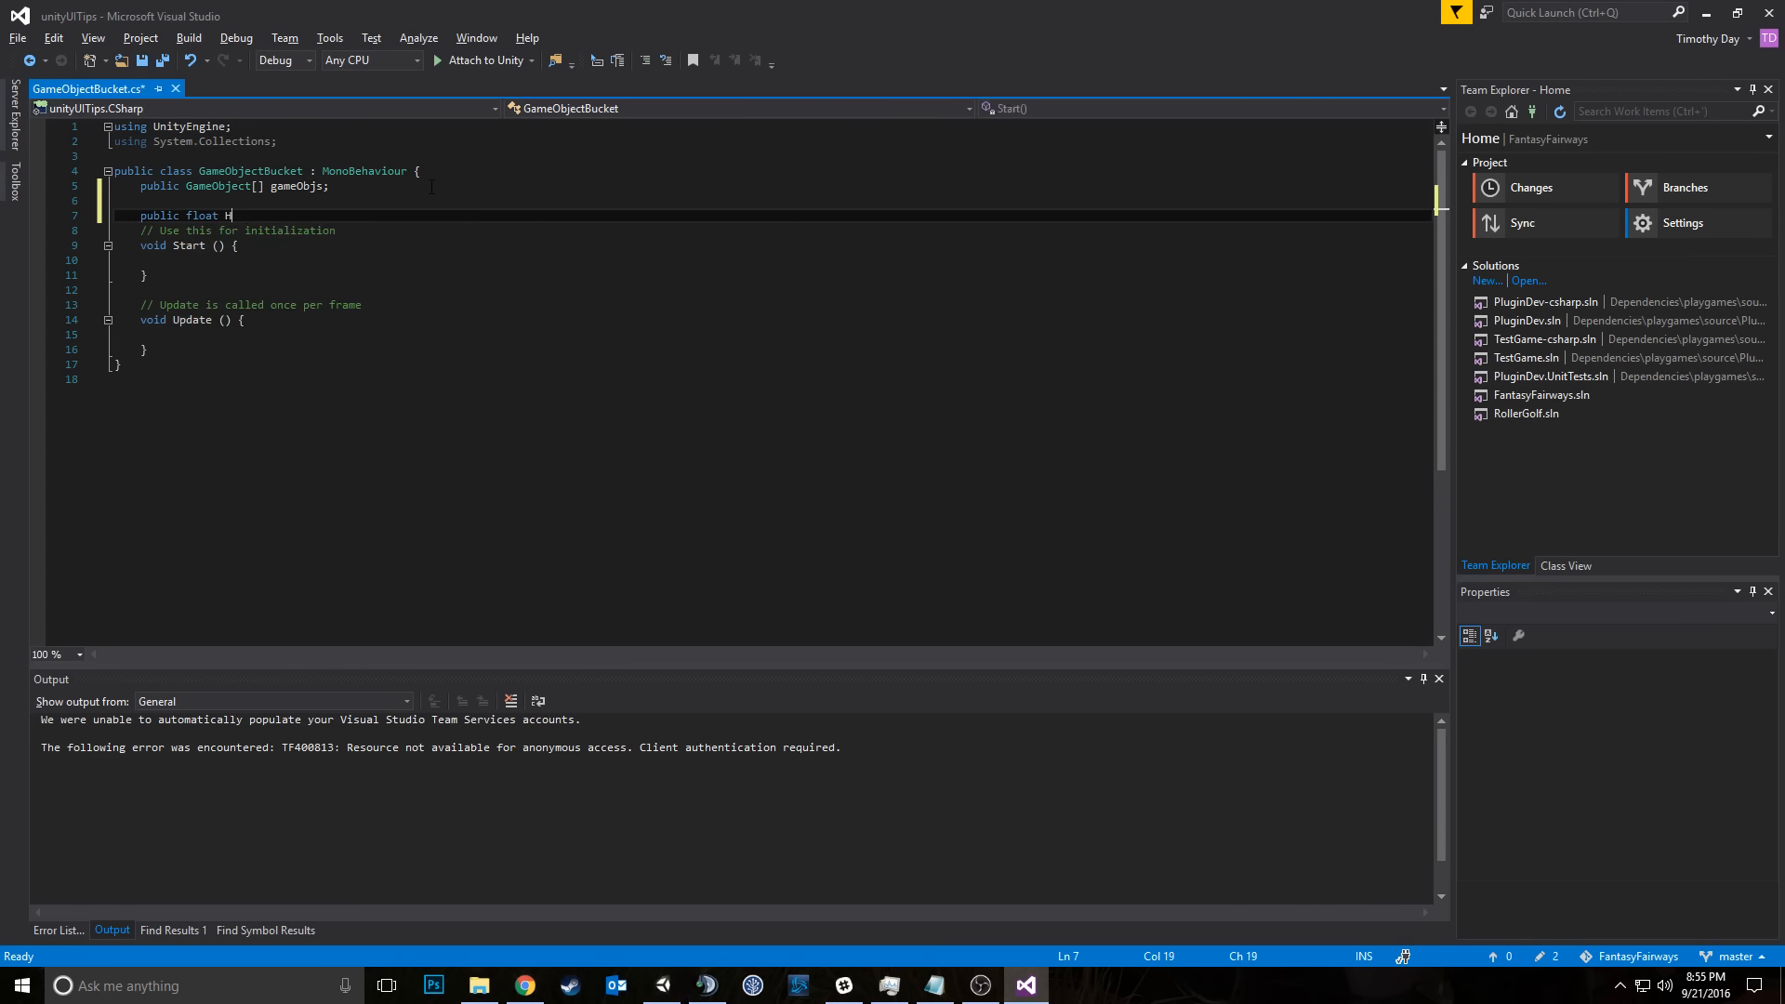
pyautogui.write('ello = 2f;')
pyautogui.hotkey('ctrl', 's')
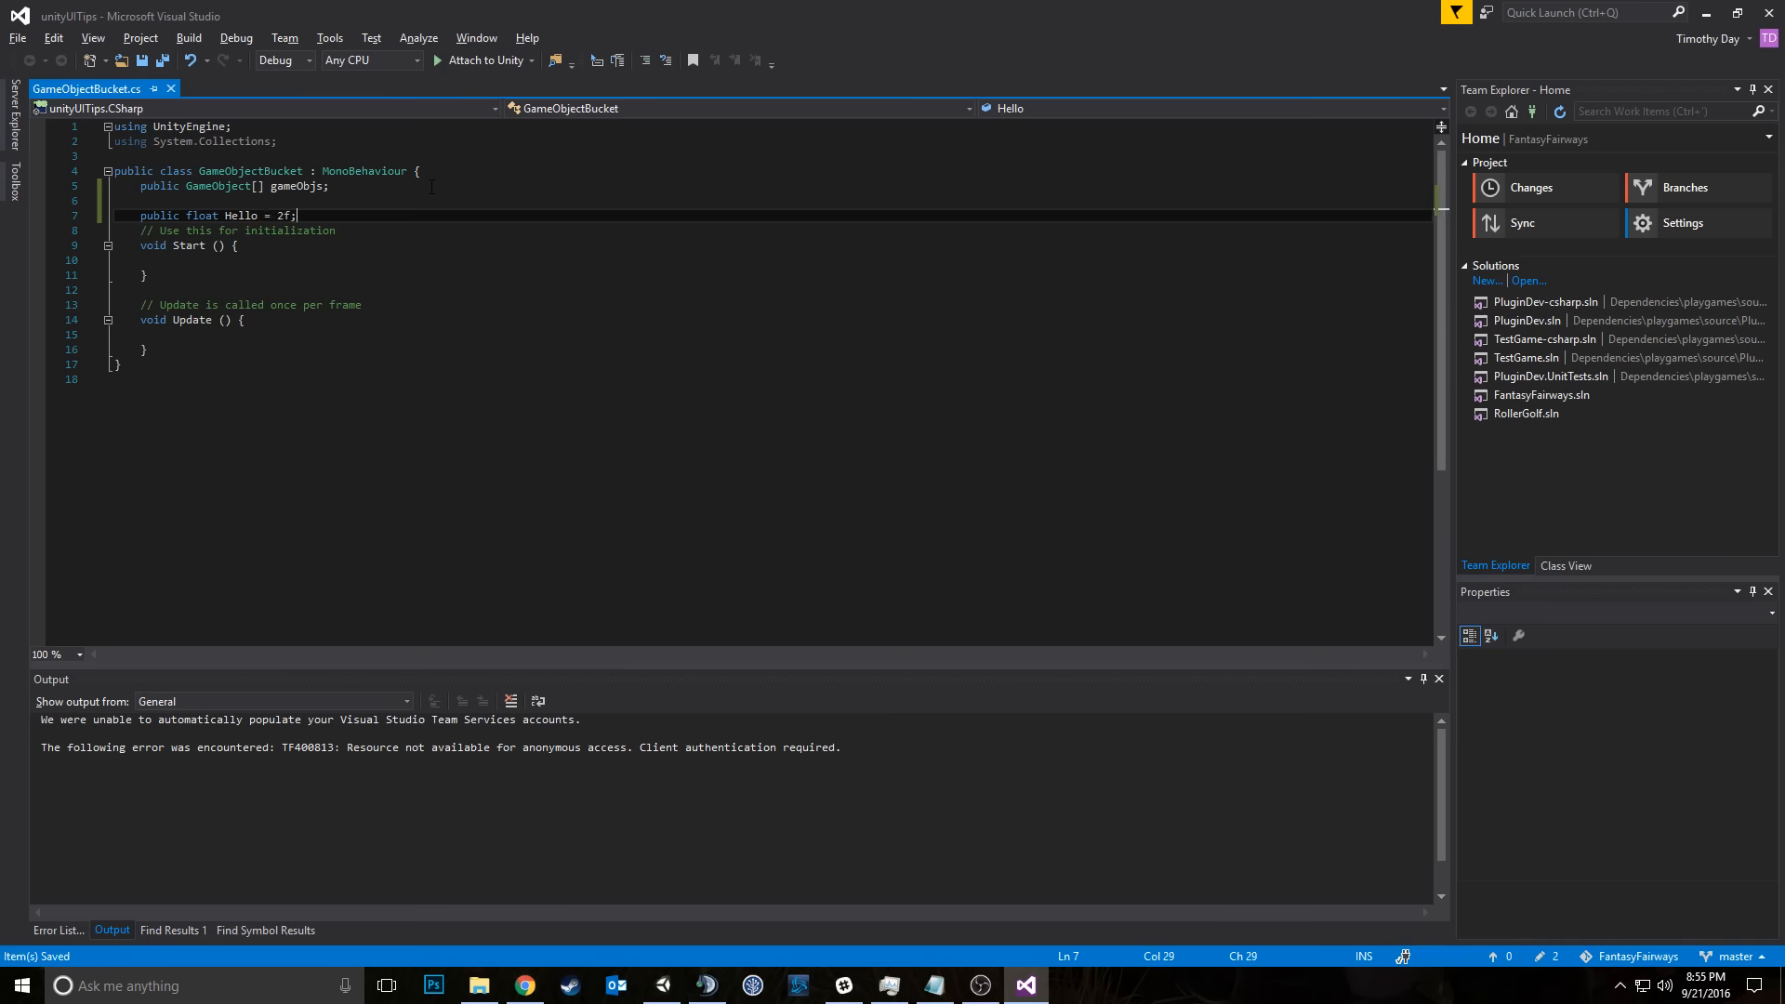
# Step: Declare "private float Goodbye = 3f;" below the Hello variable and save the script
pyautogui.press('Return')
pyautogui.press('Return')
pyautogui.write('private float ')
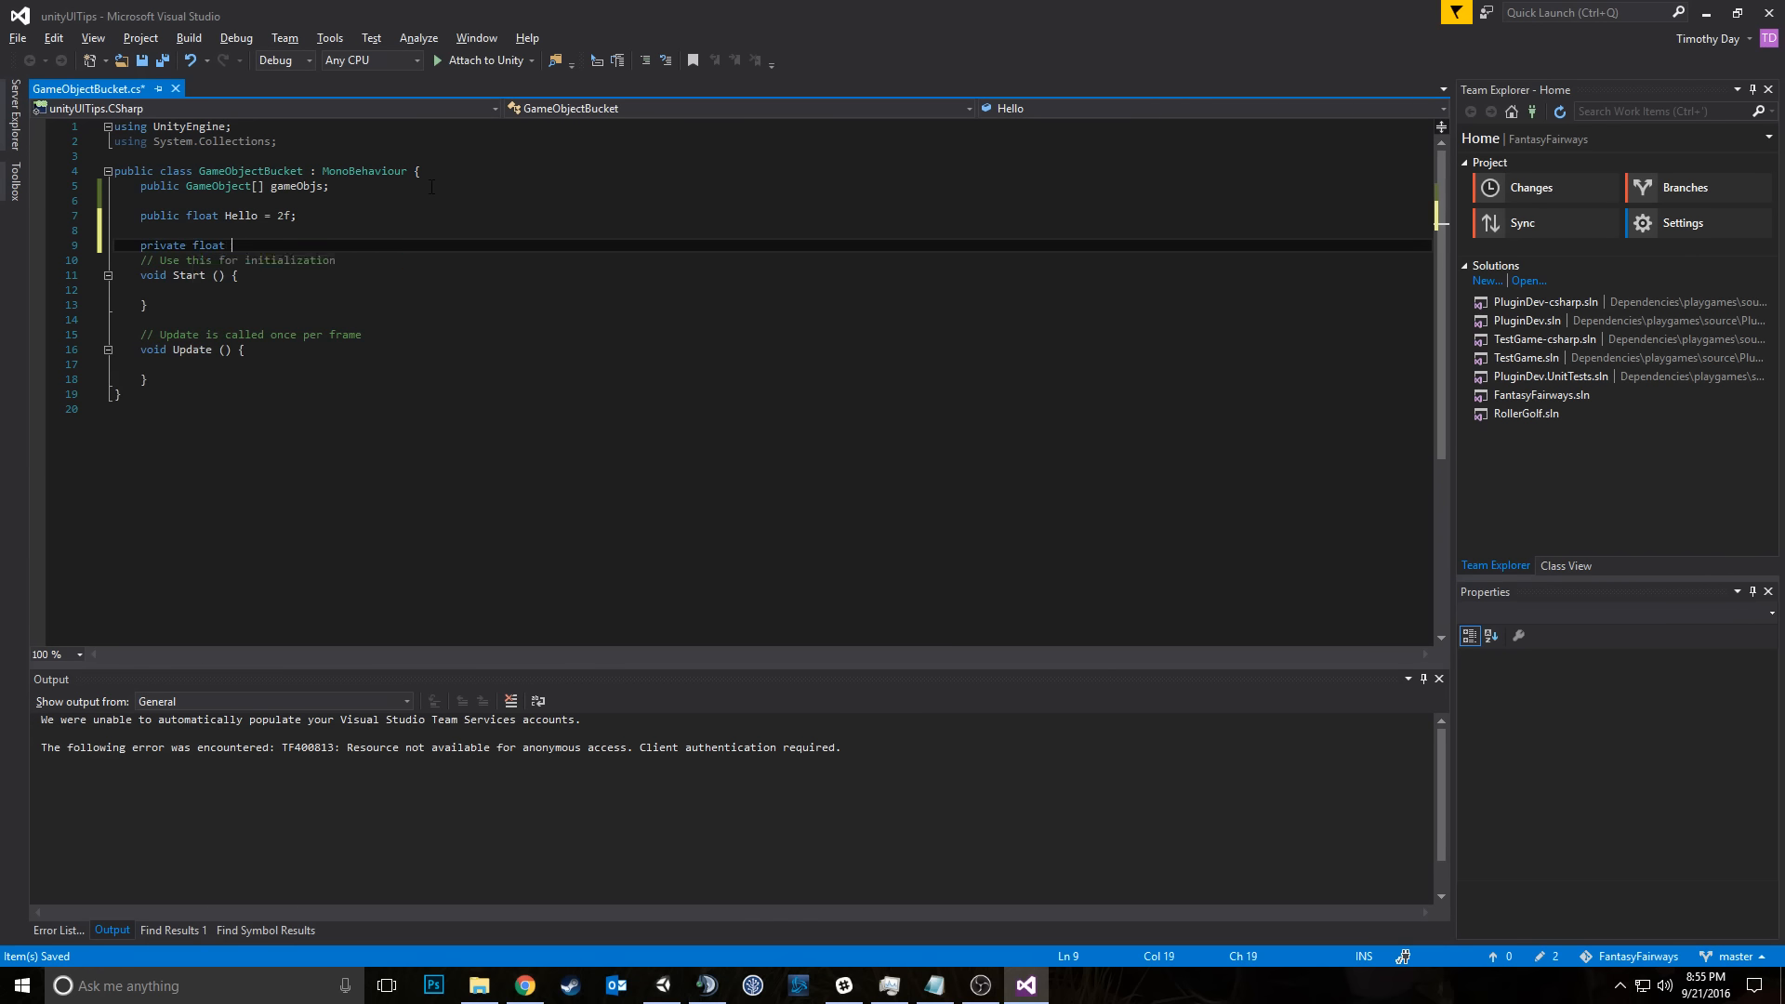
pyautogui.write('Goodbye = 3f;')
pyautogui.hotkey('ctrl', 's')
# Step: Return to Unity, select the Cube and collapse the Game Objs array in its Game Object Bucket script component
pyautogui.hotkey('alt', 'Tab')
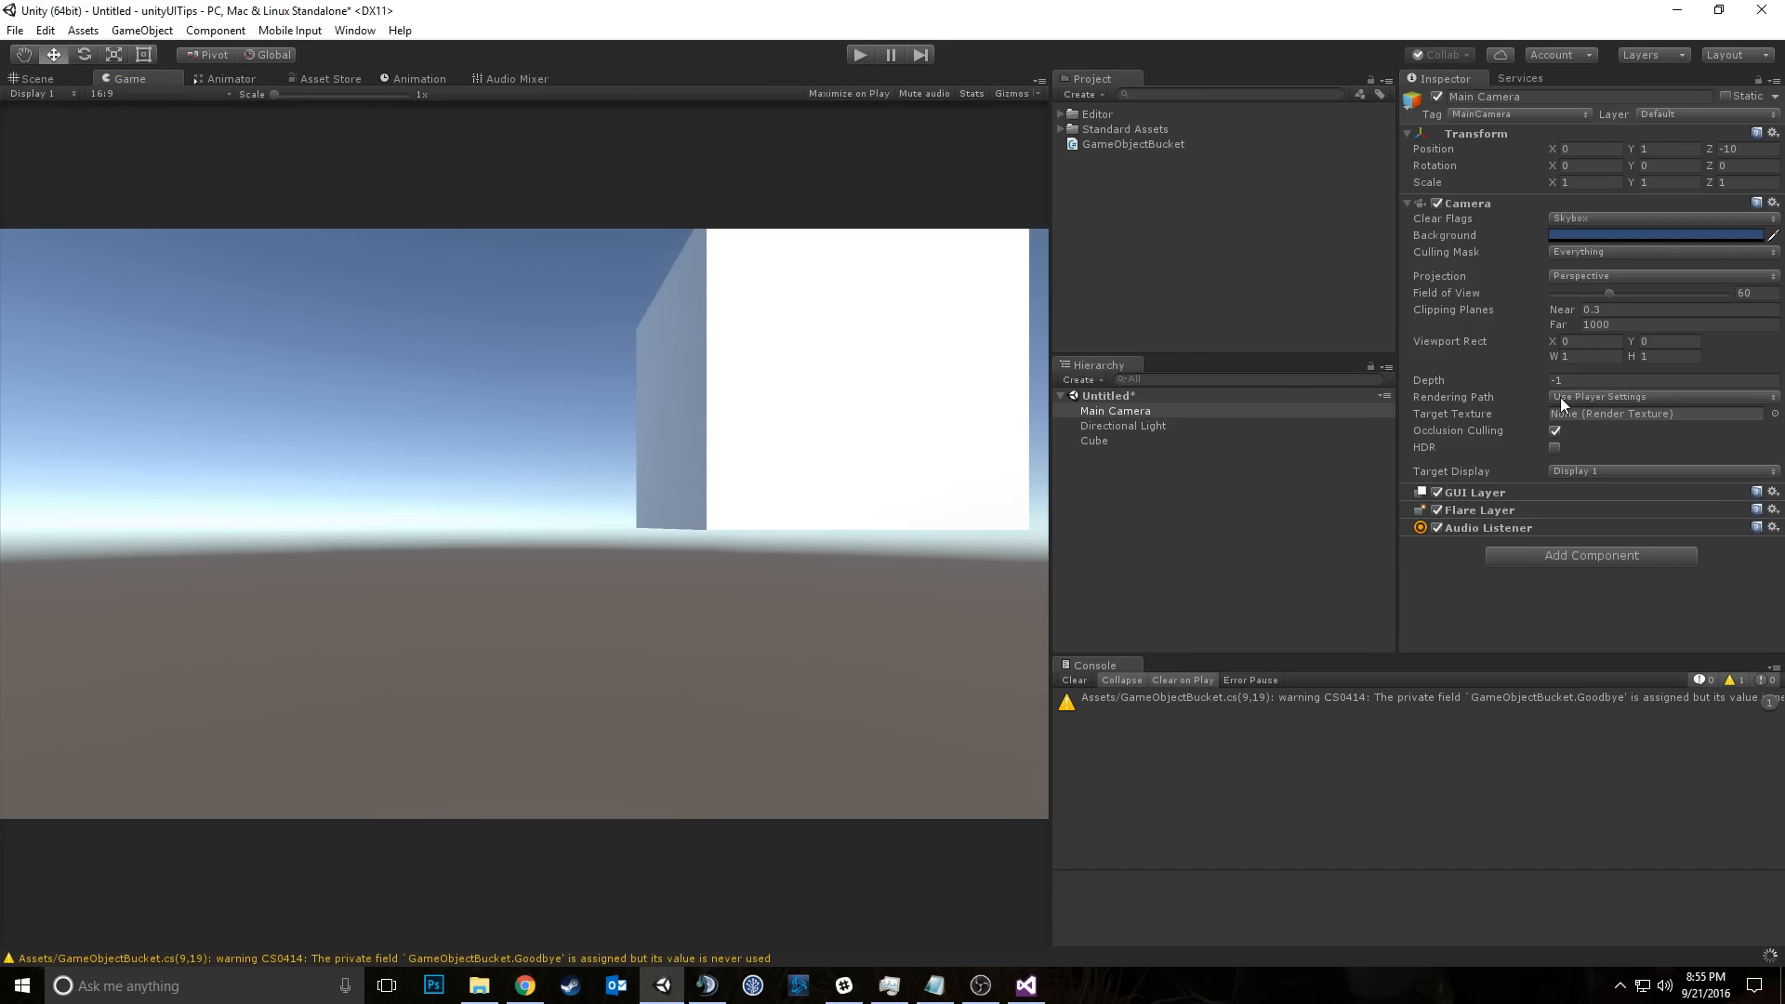
pyautogui.click(1153, 448)
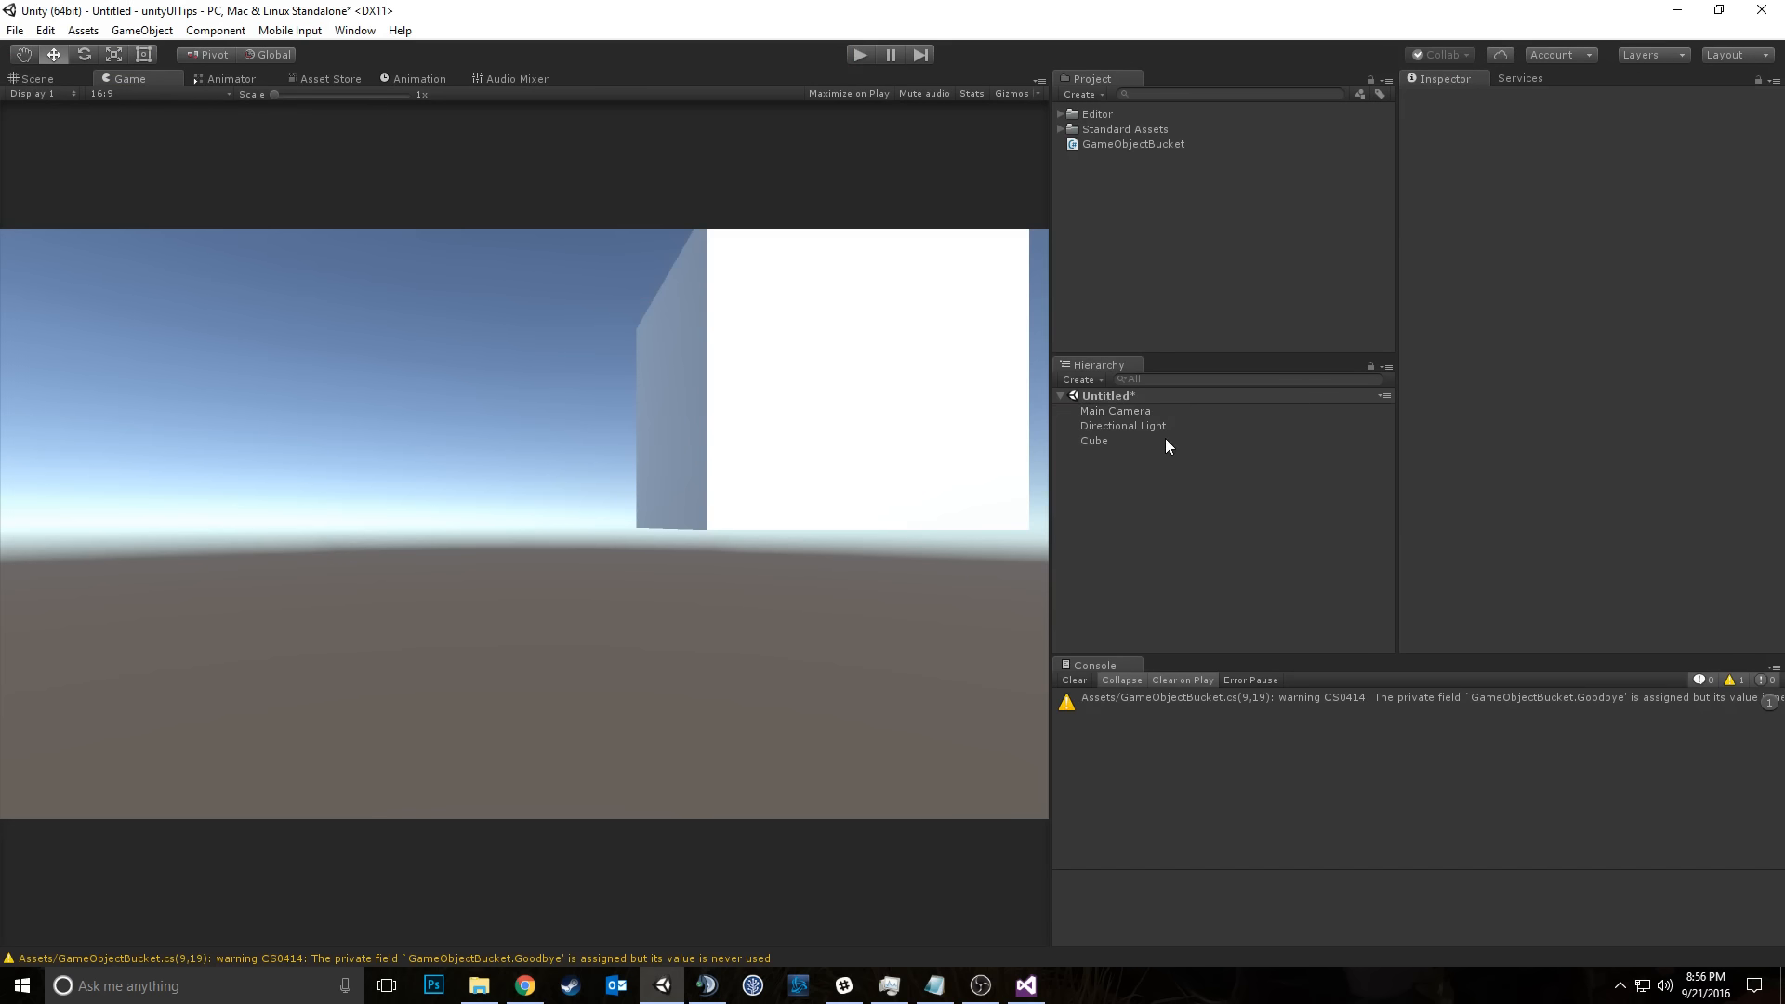
pyautogui.click(1168, 442)
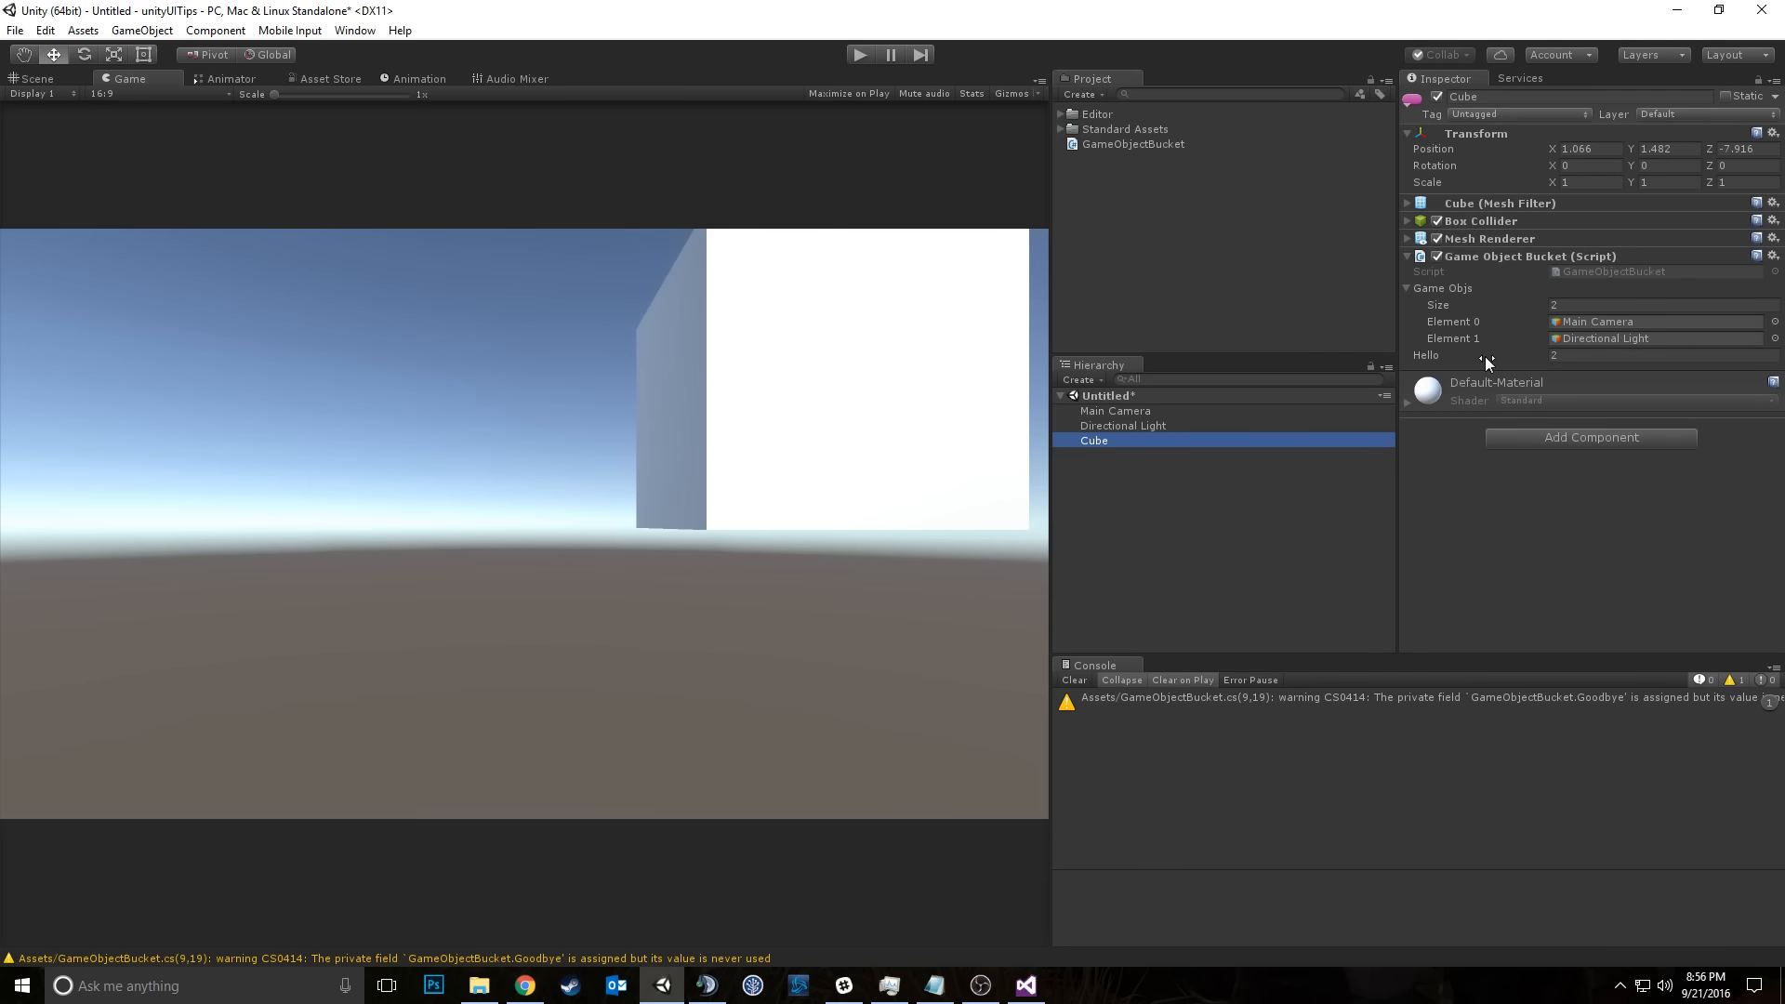
pyautogui.click(1422, 290)
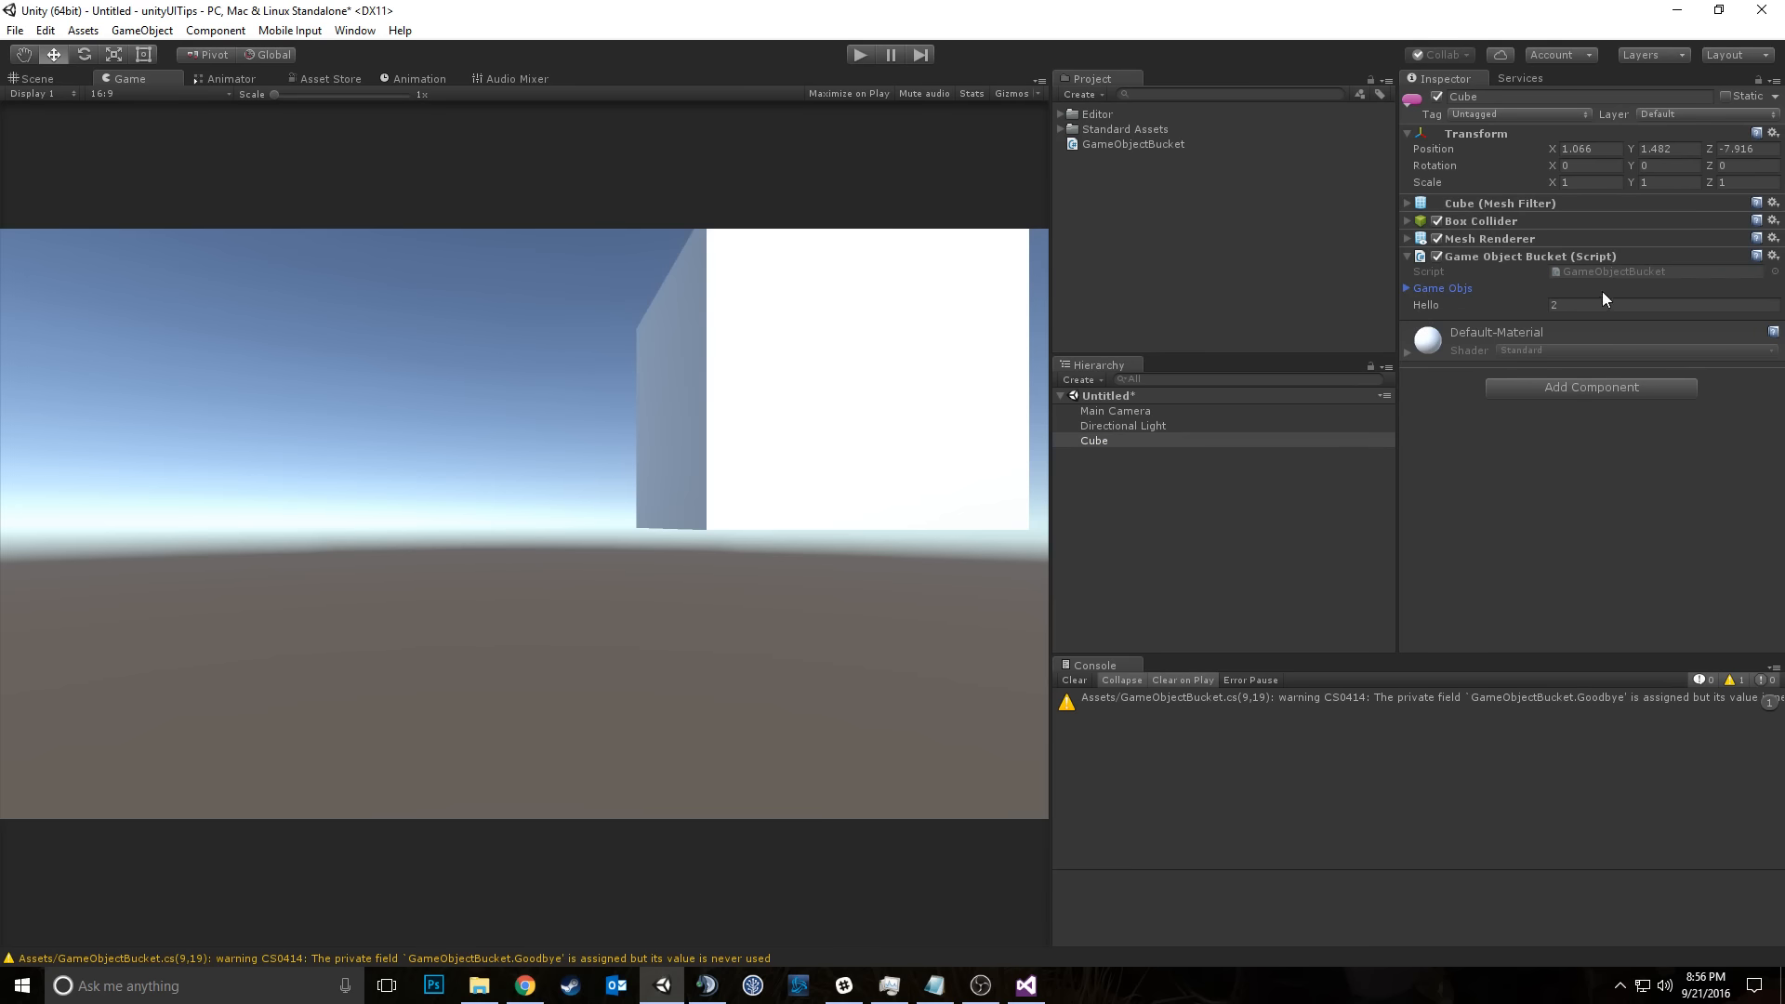
# Step: Switch the Cube's Inspector to Debug mode and check the script's private Goodbye variable
pyautogui.click(1128, 443)
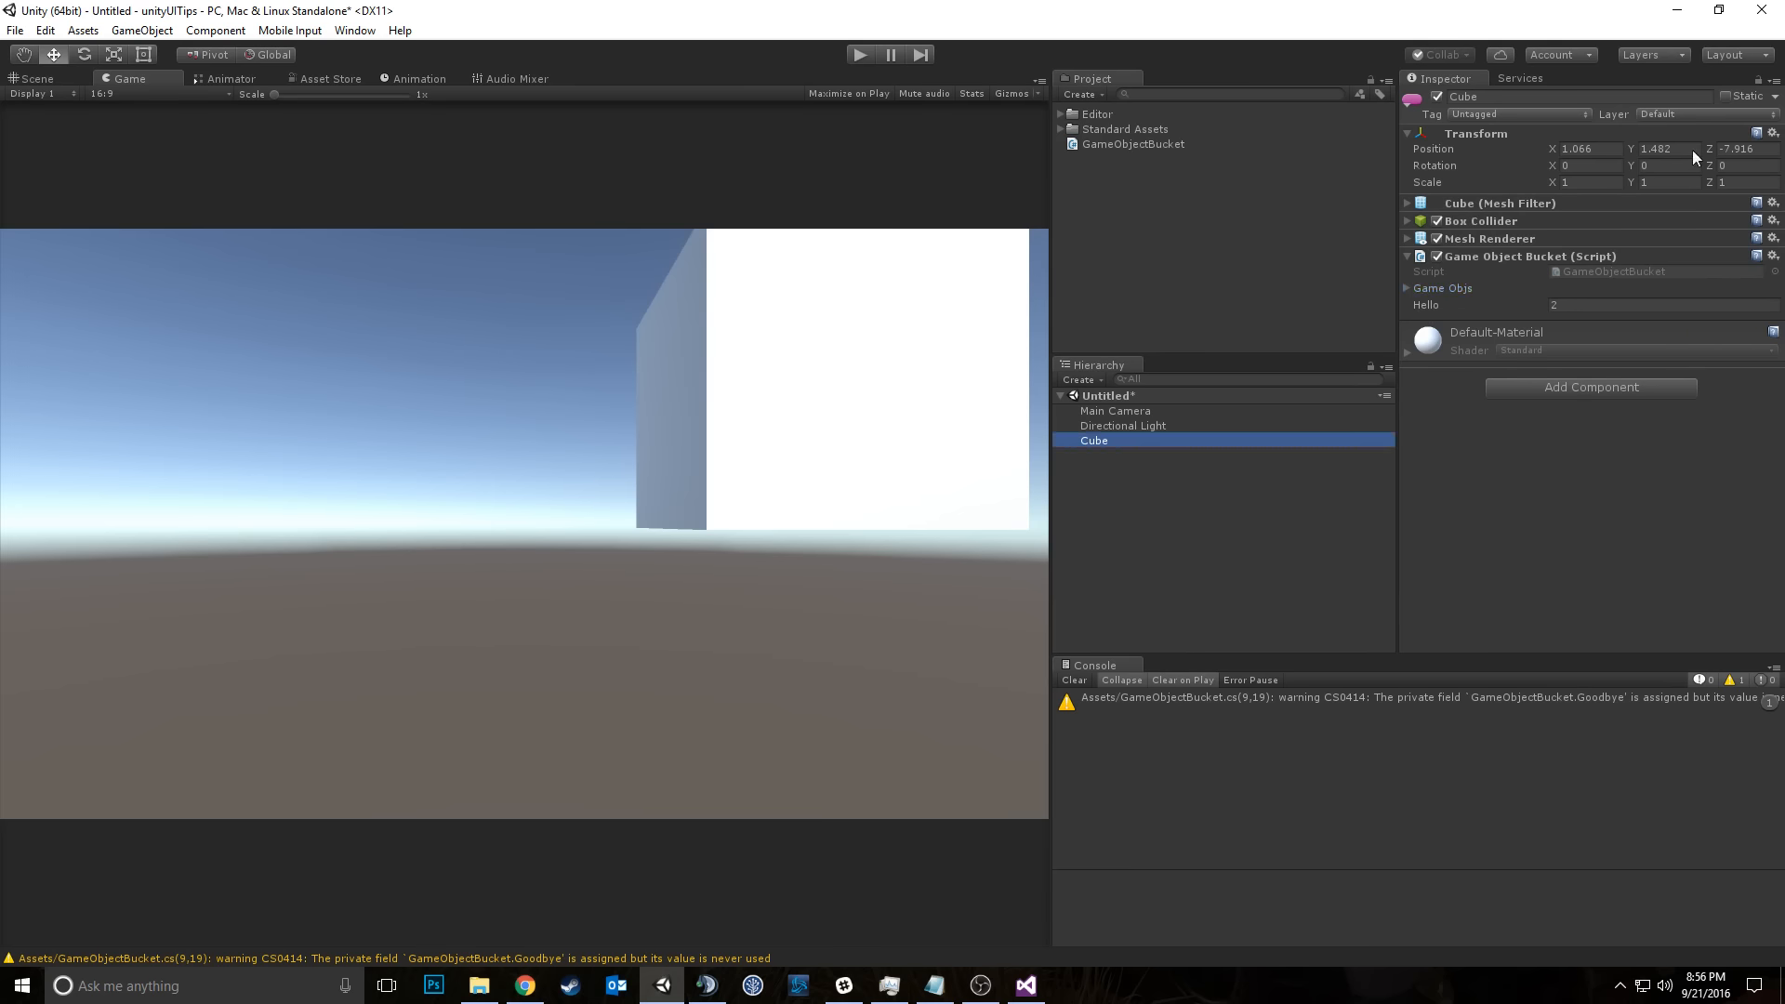
pyautogui.click(1774, 80)
pyautogui.click(1745, 122)
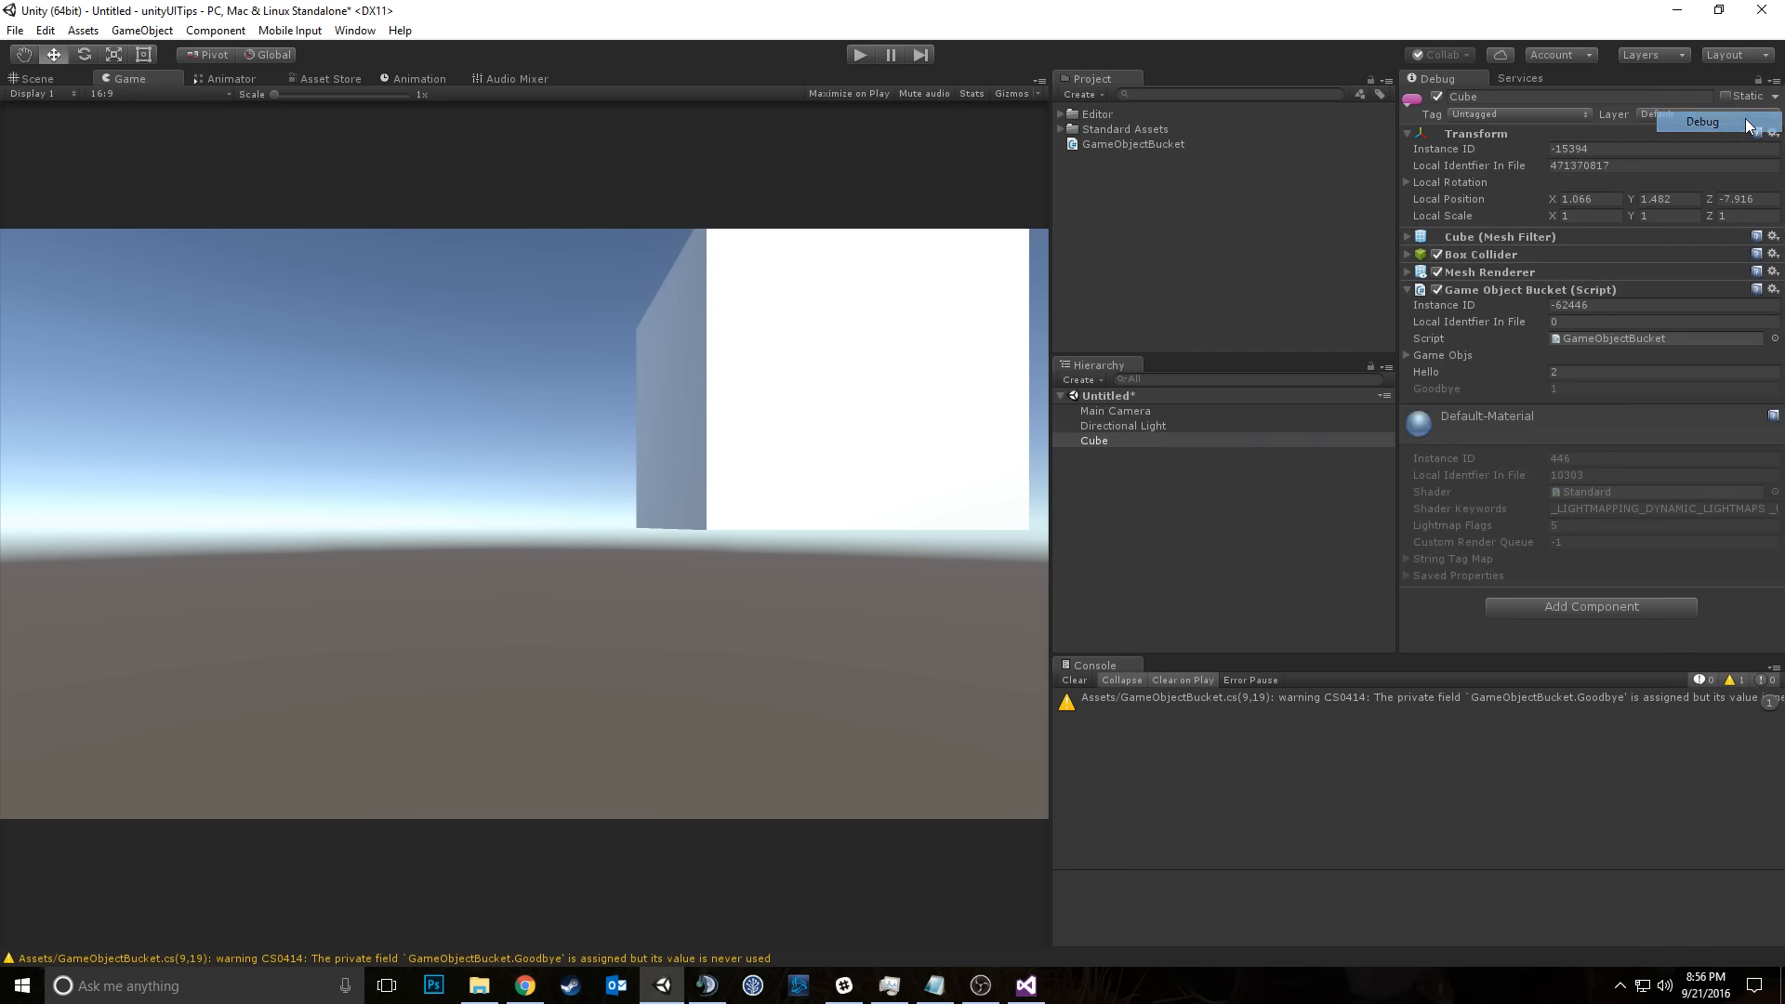
pyautogui.click(1774, 81)
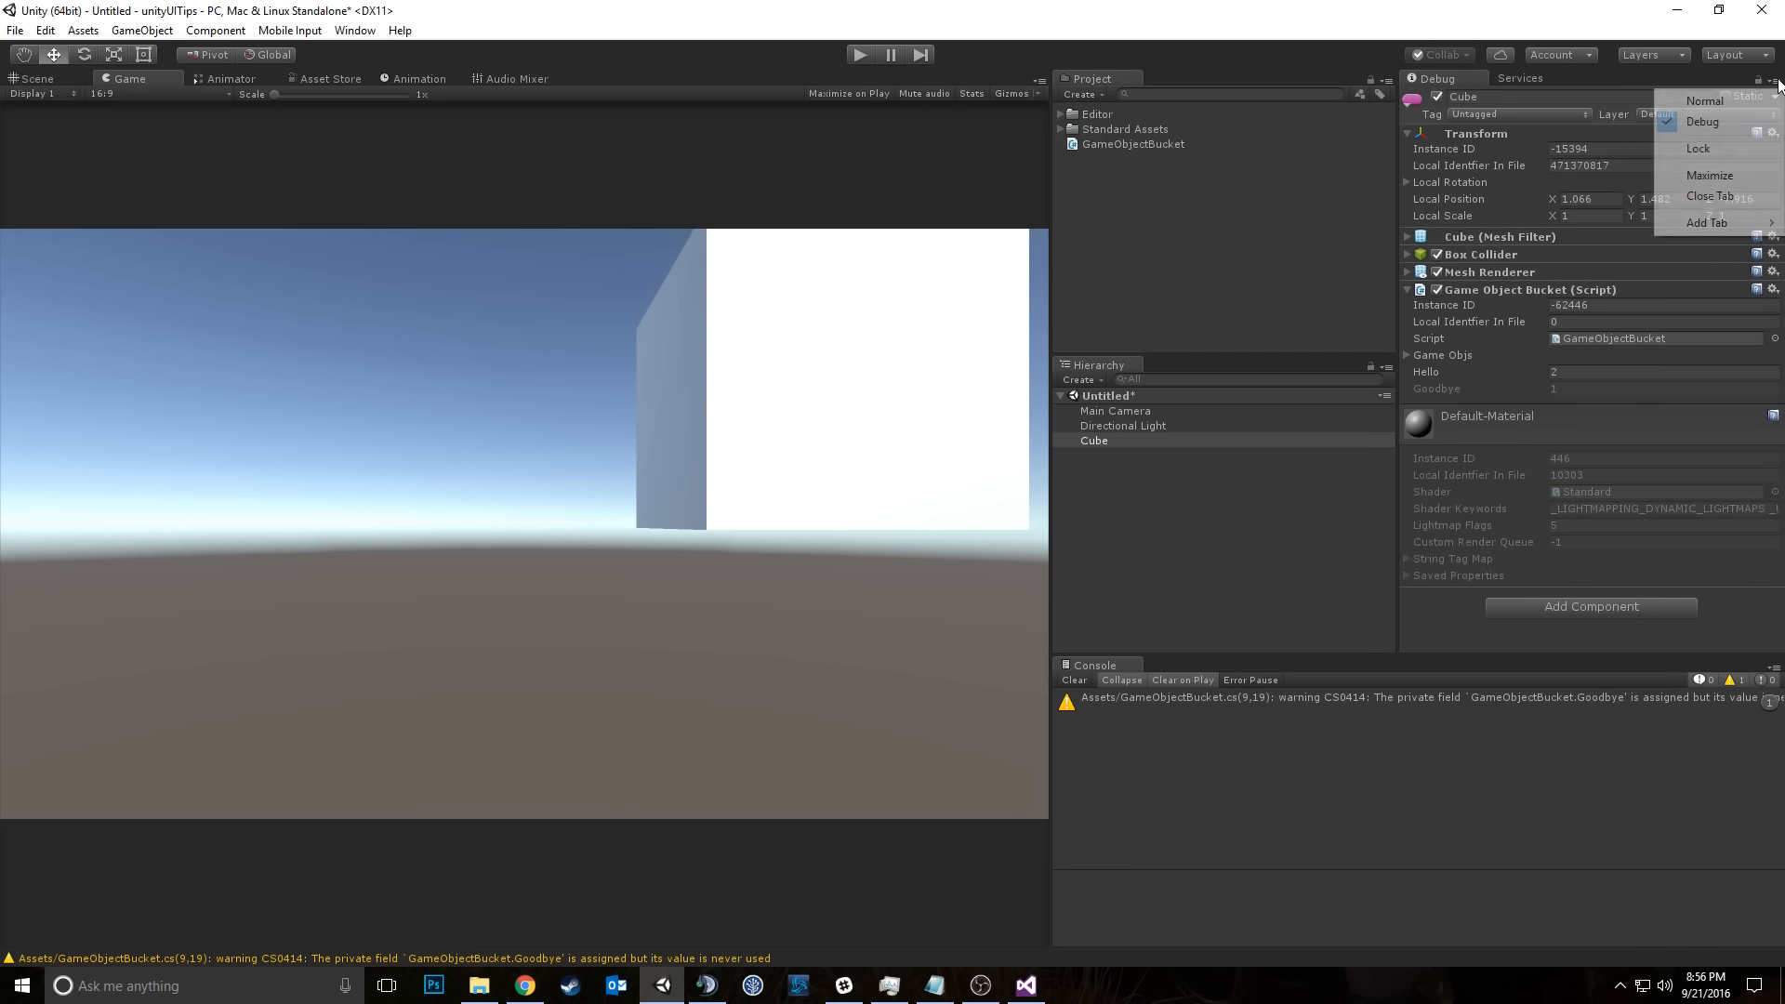
pyautogui.click(1553, 389)
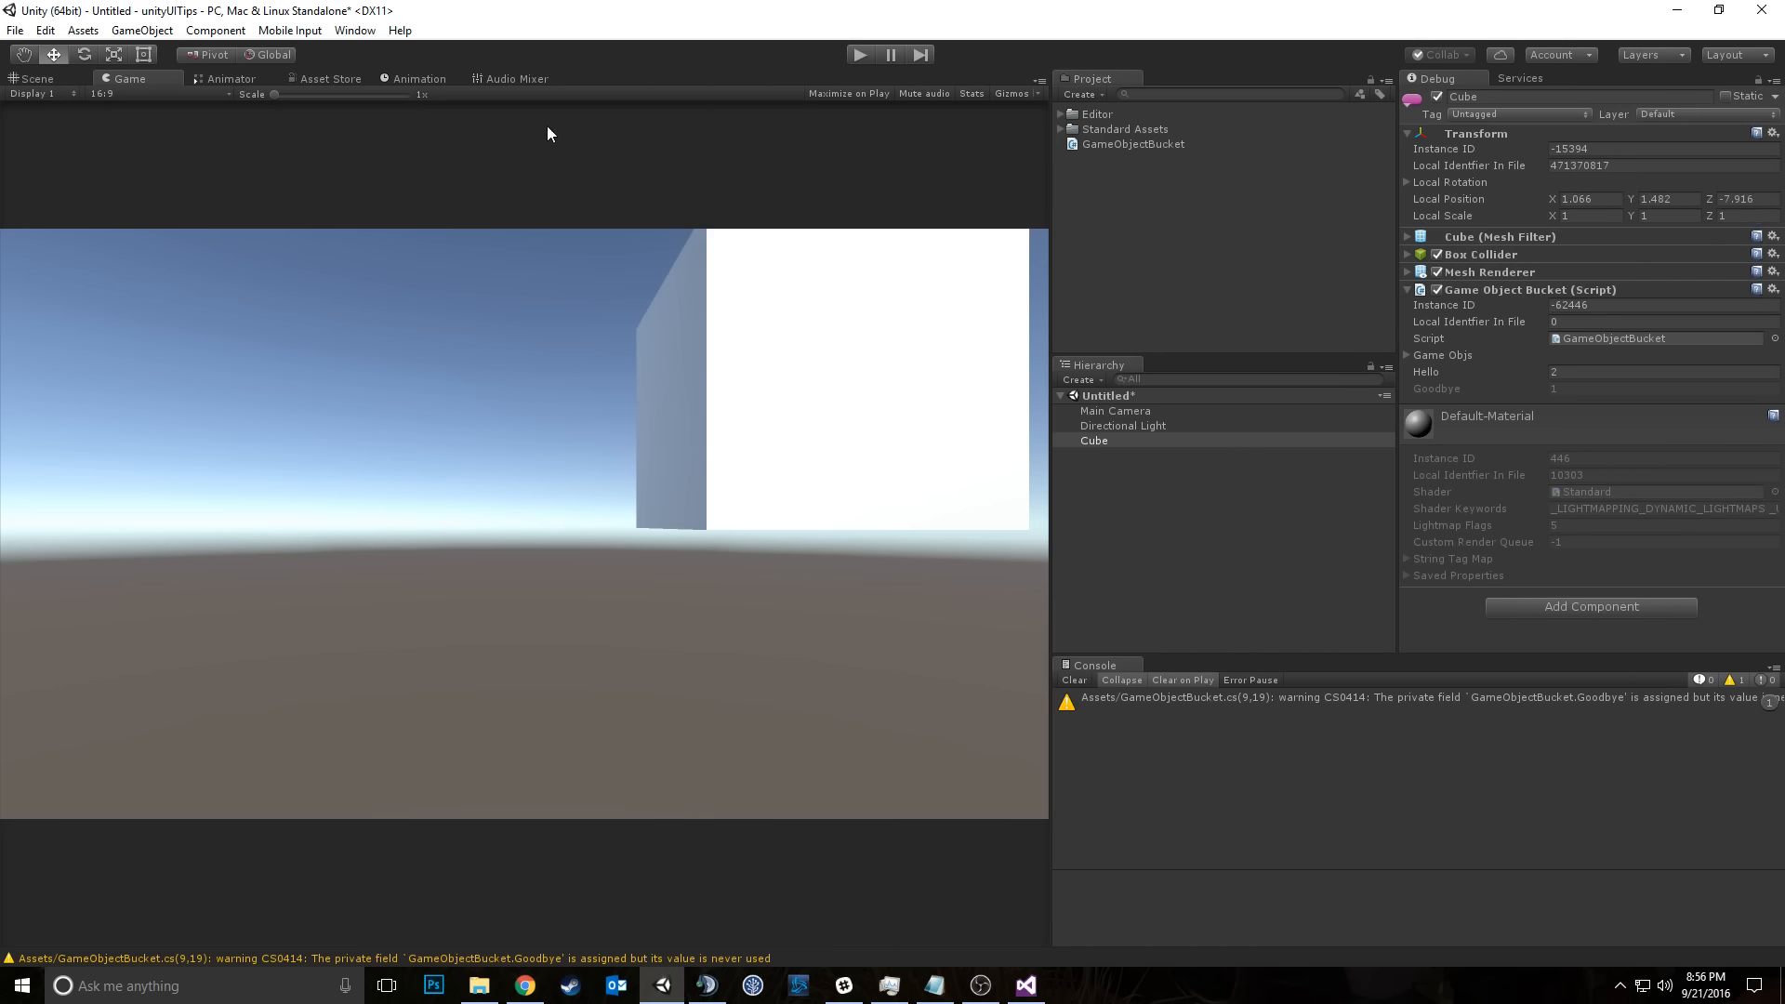
# Step: Start Play mode, look into the Cube's Mesh Renderer, and collapse its Transform component
pyautogui.click(854, 54)
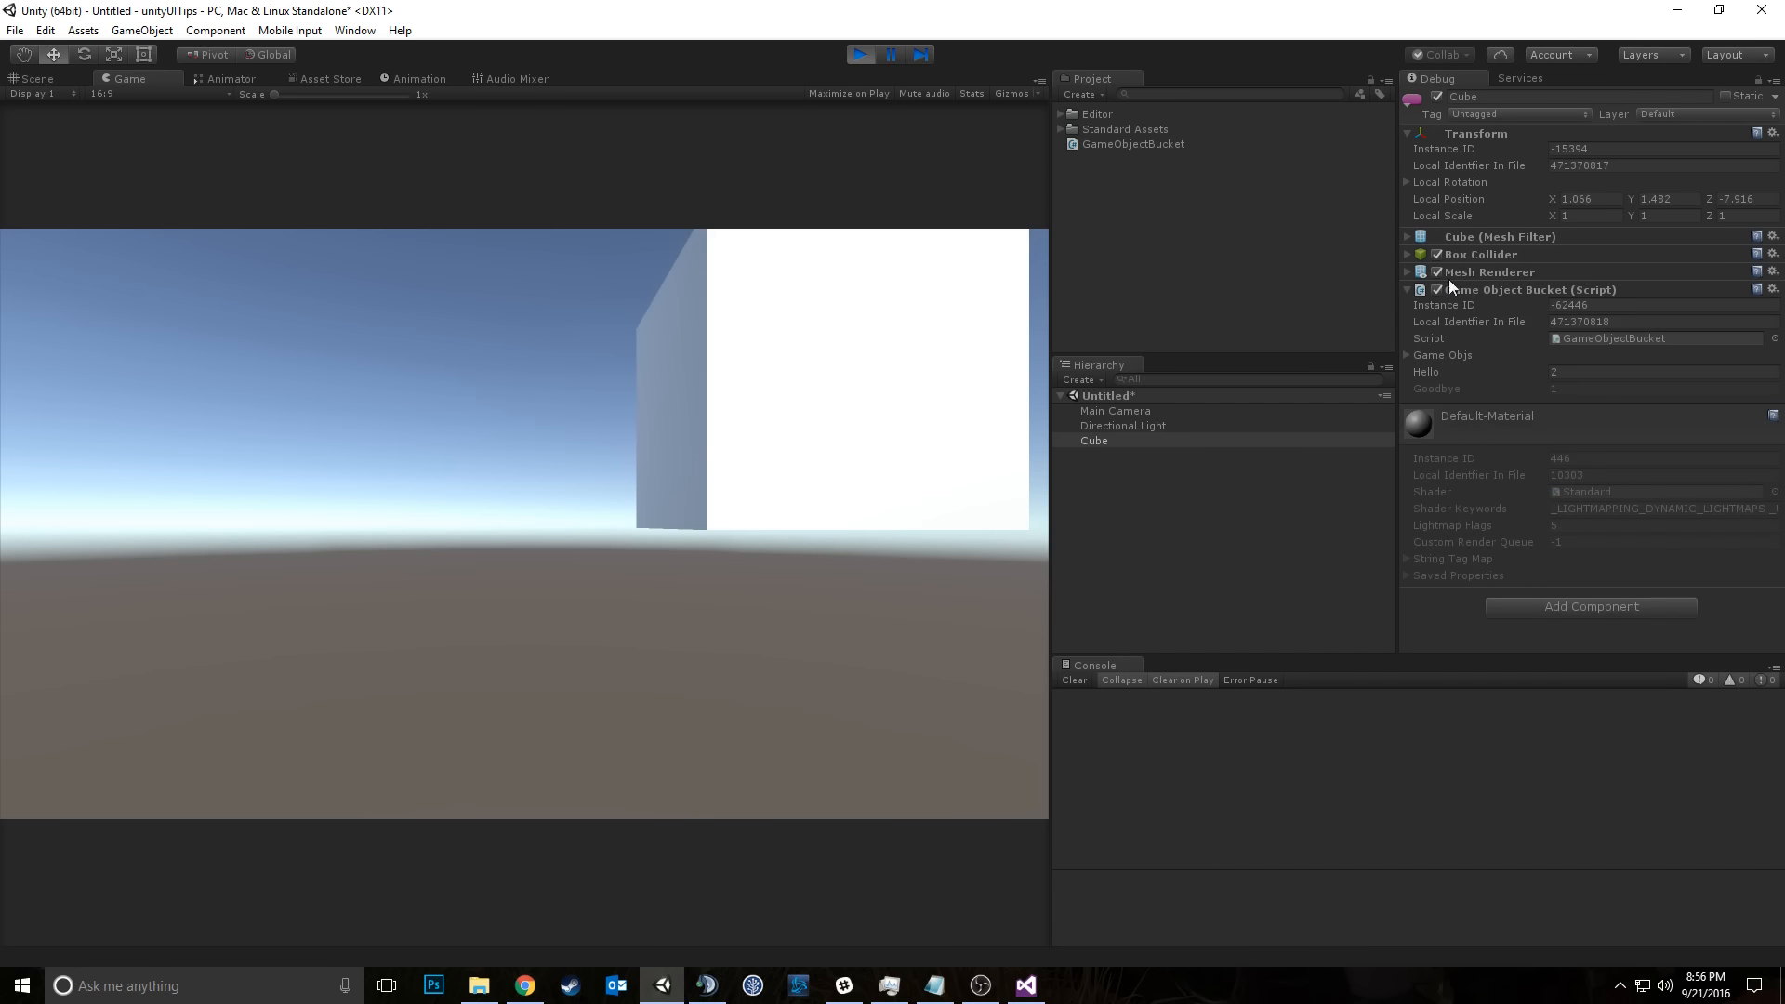
pyautogui.click(1477, 272)
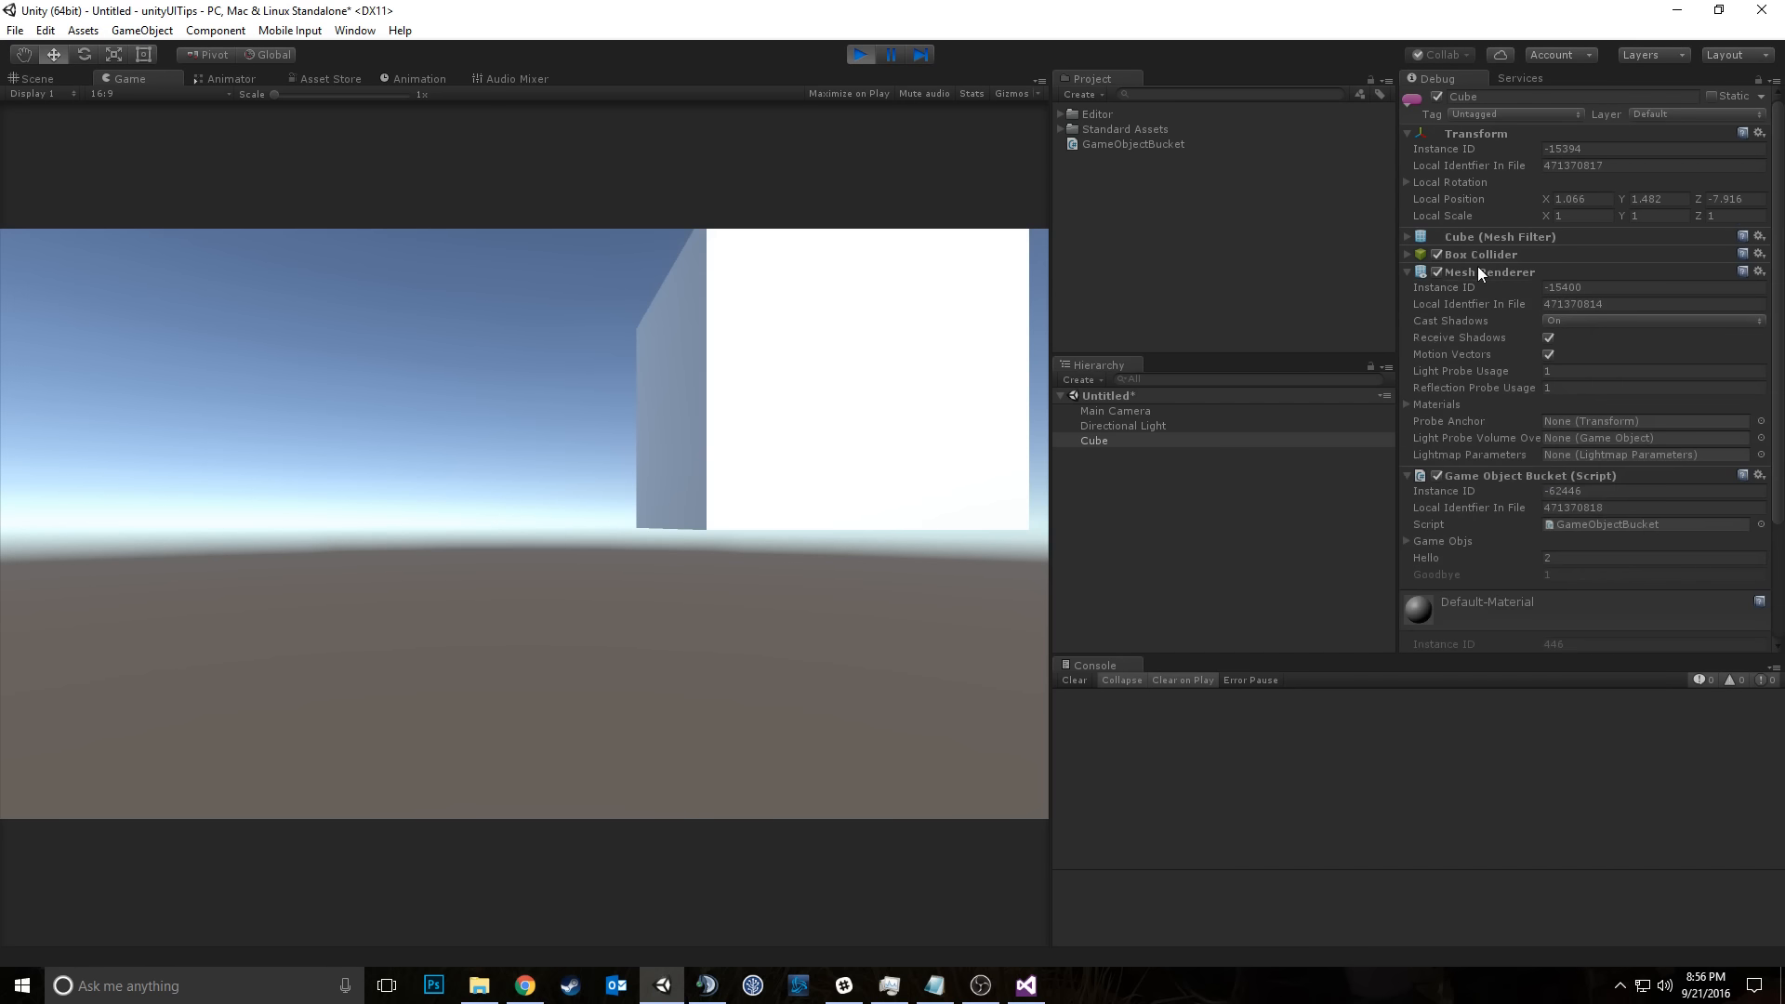
pyautogui.click(1478, 272)
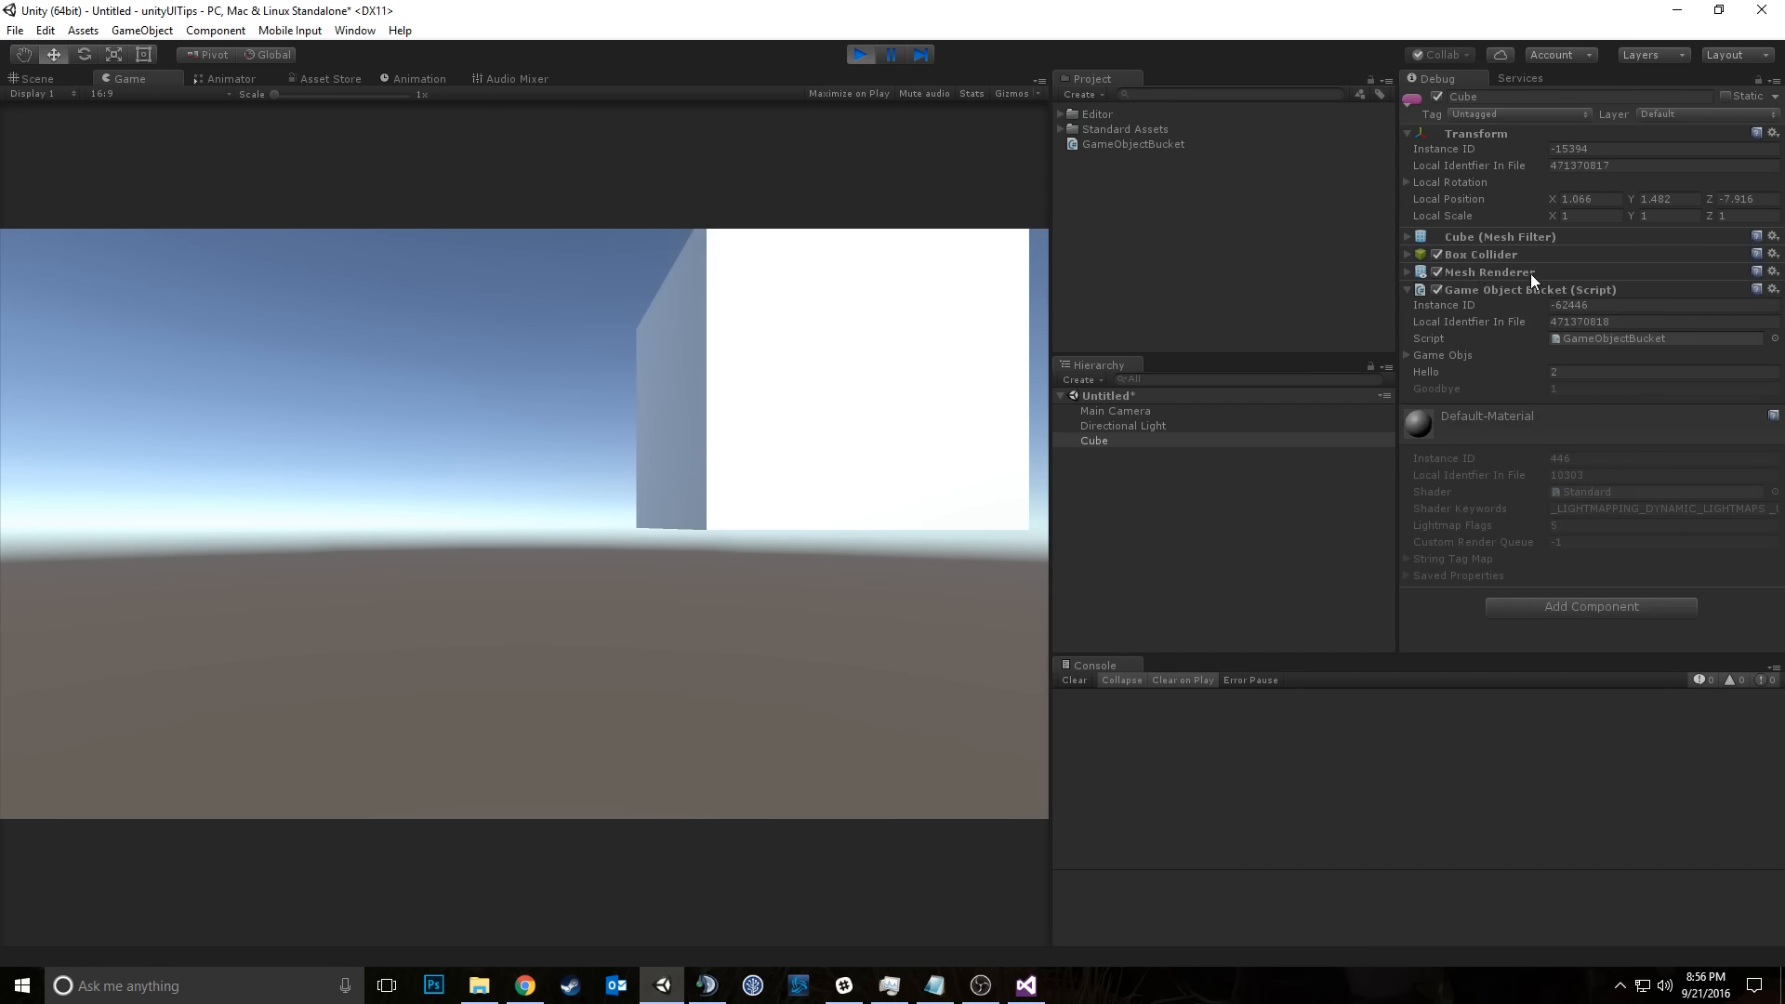
pyautogui.click(1481, 135)
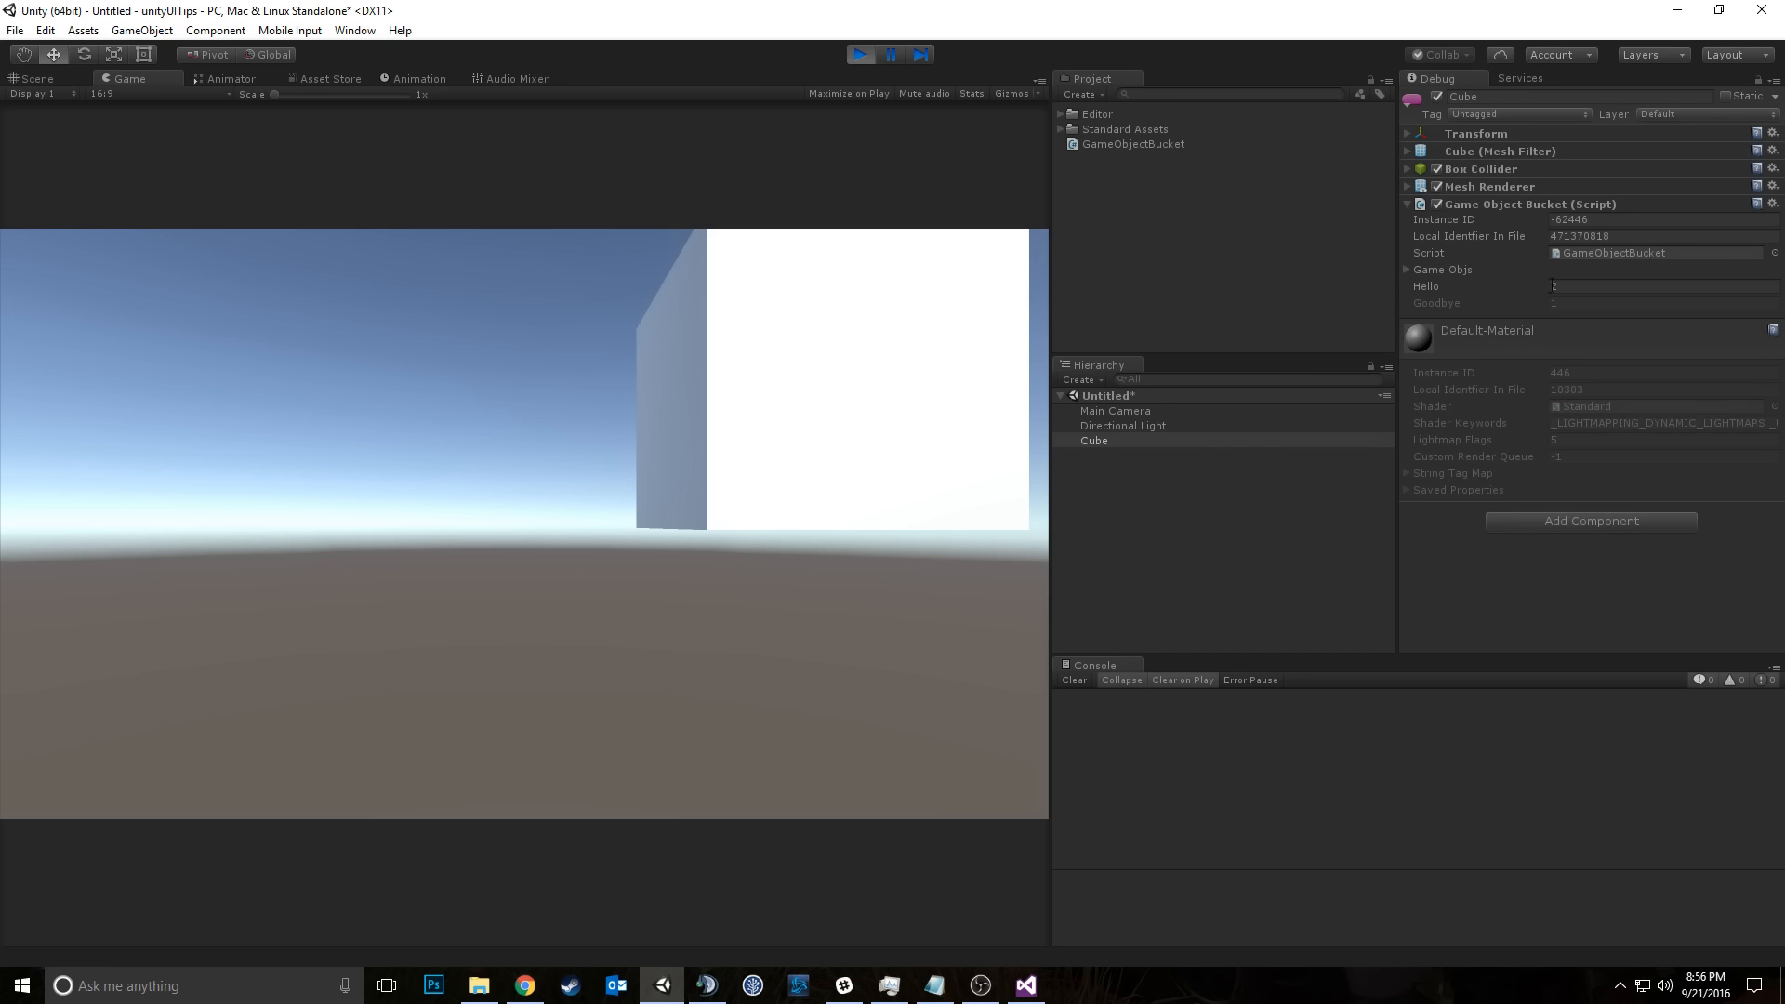
# Step: Set the script's Hello variable to 34 during Play mode, then stop the game and recheck the variable
pyautogui.click(1619, 286)
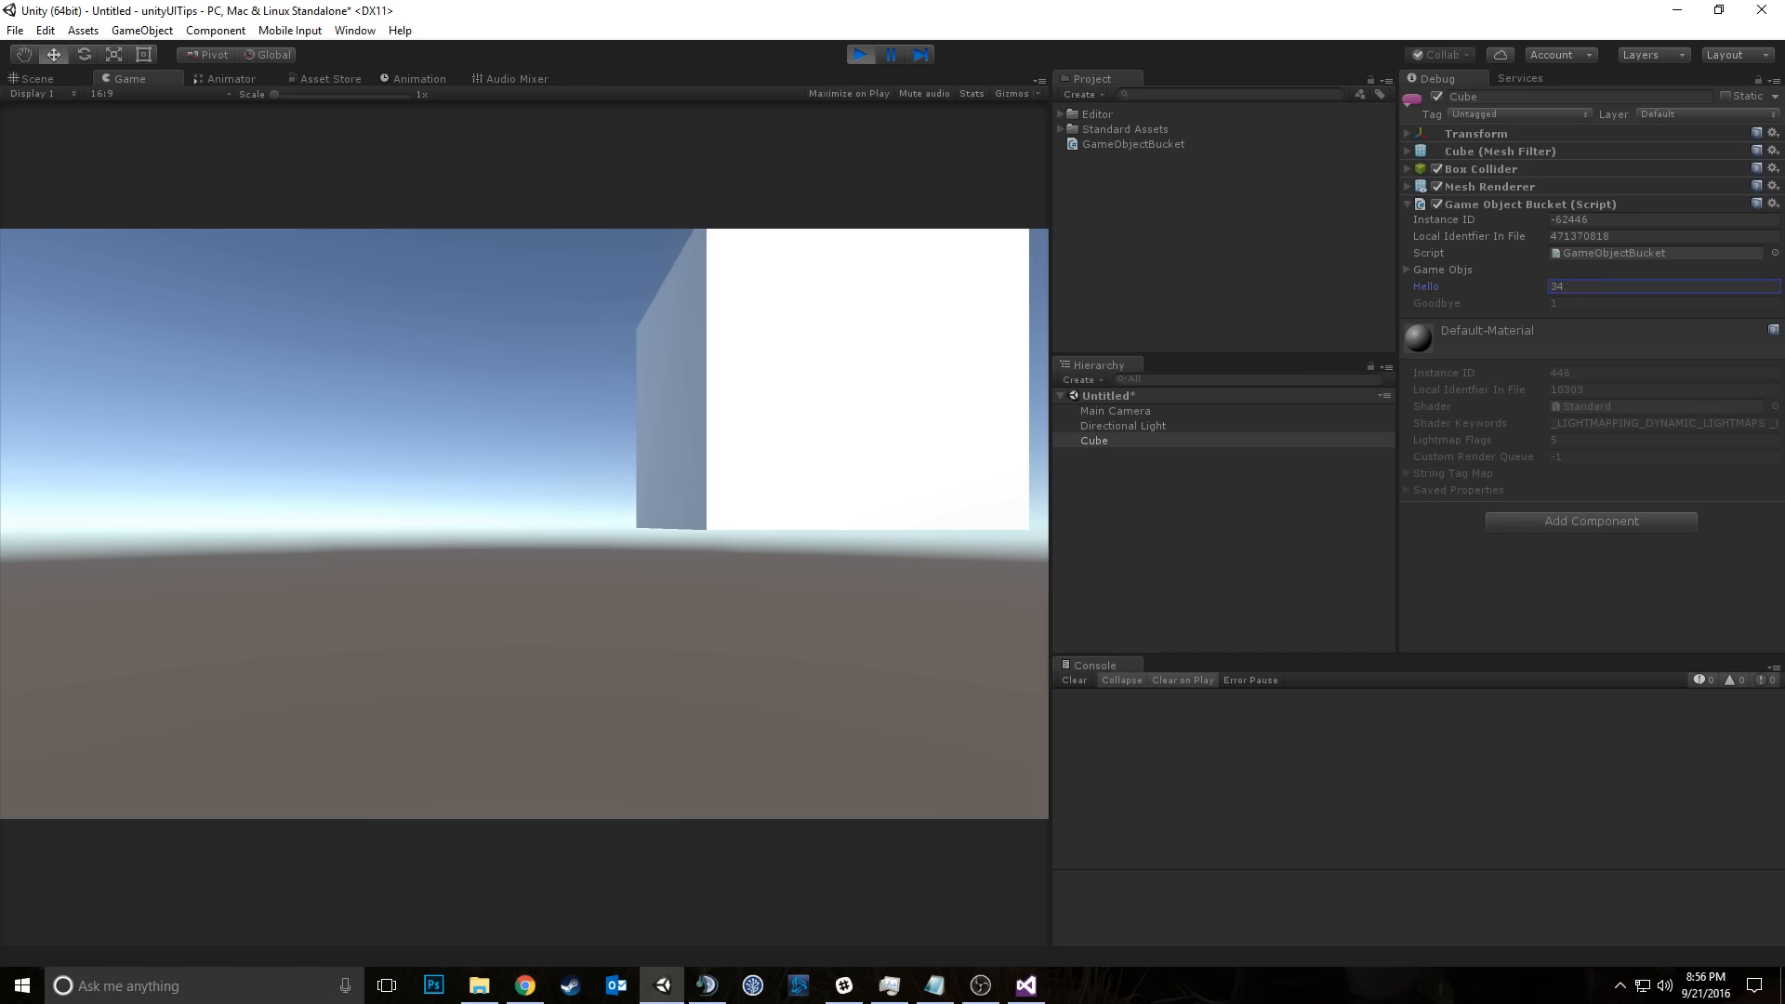
pyautogui.press('Return')
pyautogui.click(863, 54)
pyautogui.click(1605, 288)
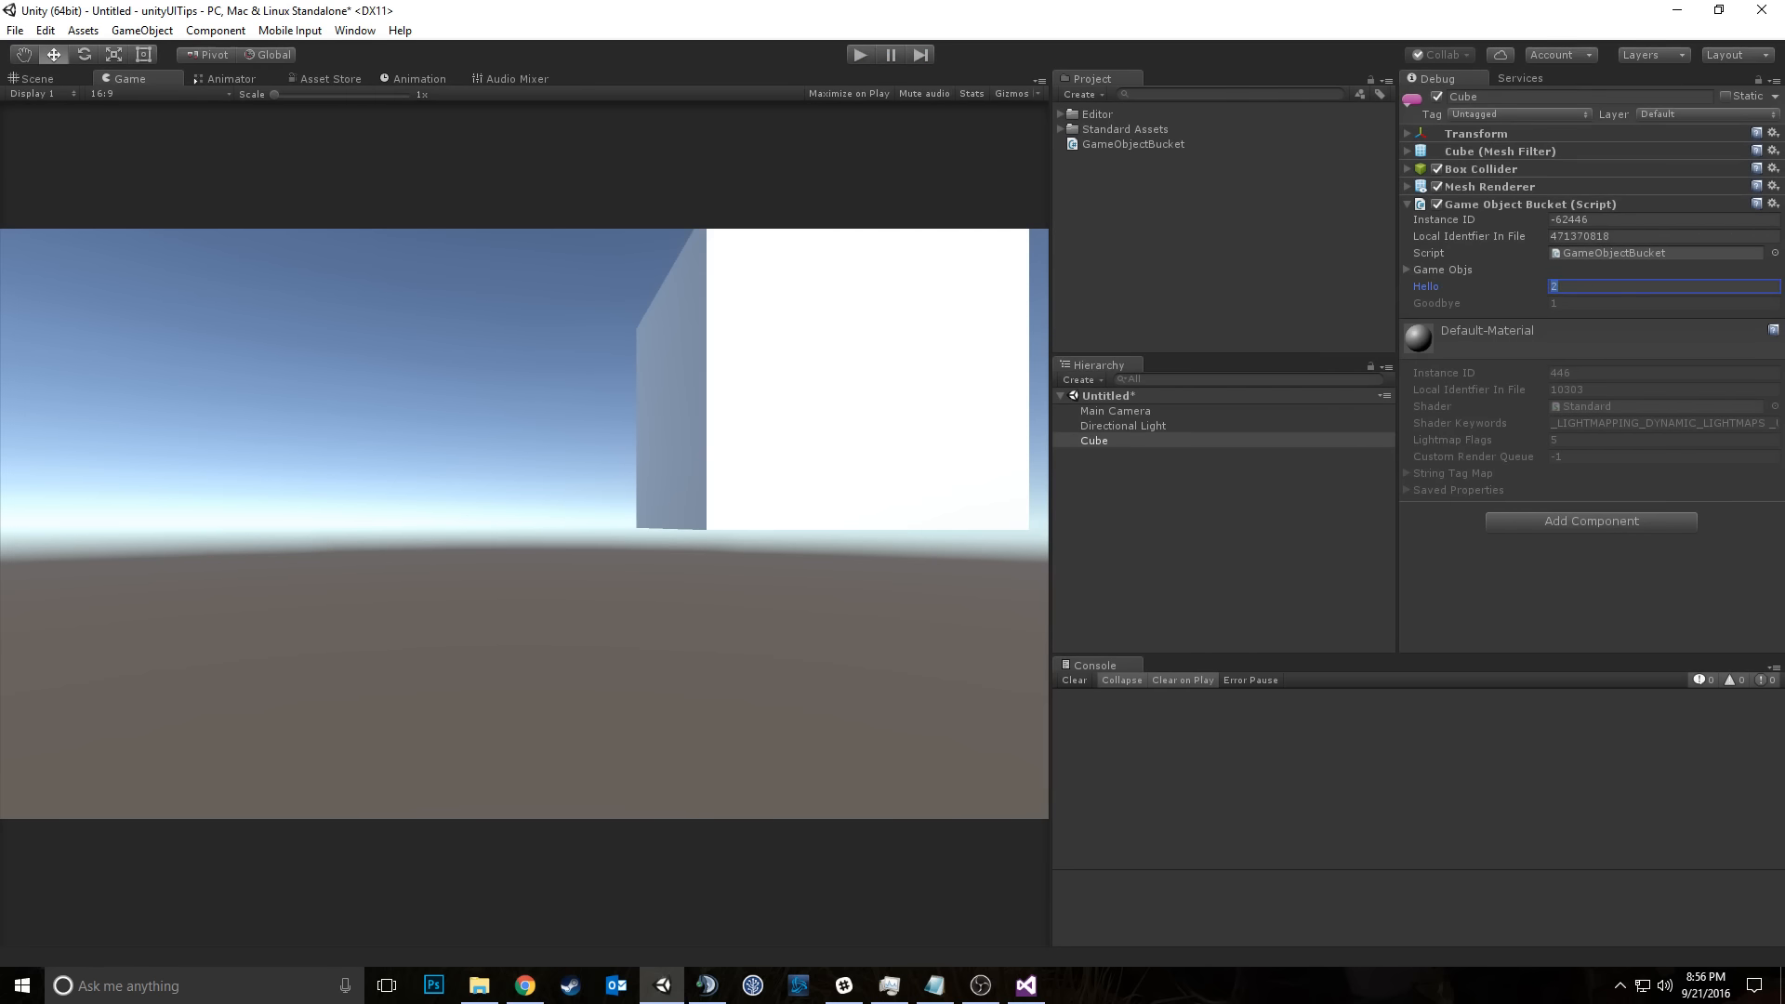
pyautogui.click(1774, 83)
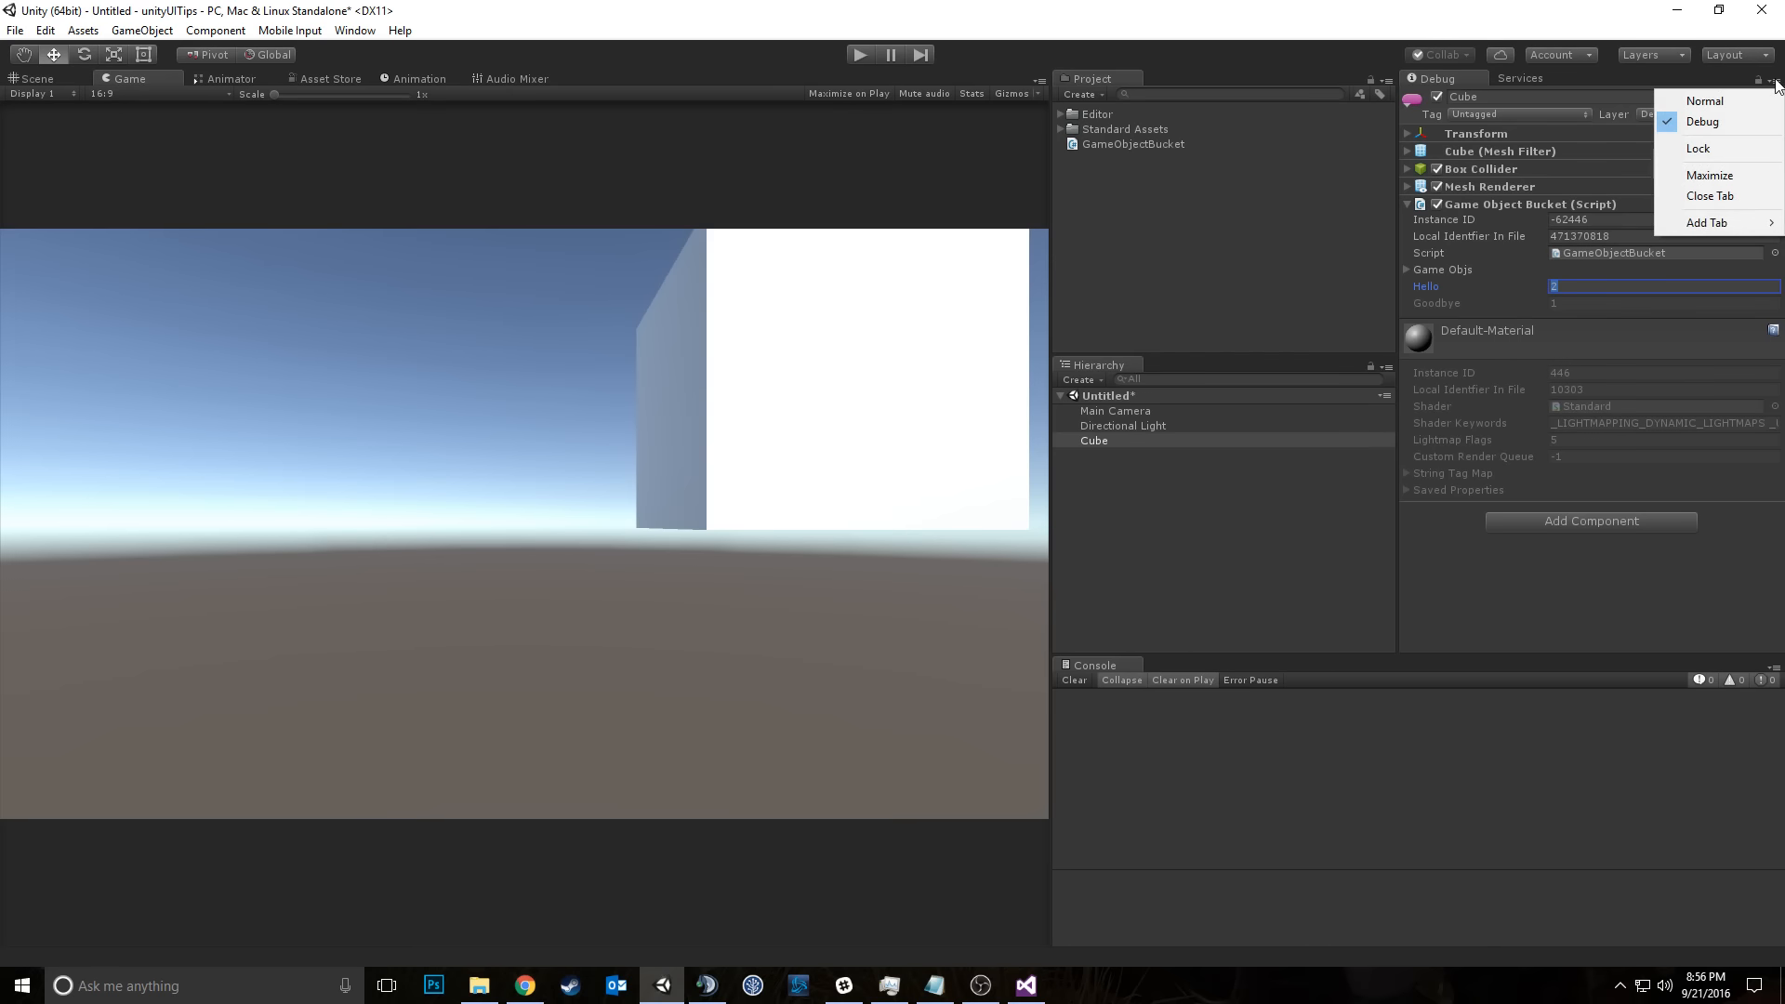
pyautogui.click(1776, 81)
pyautogui.click(1463, 287)
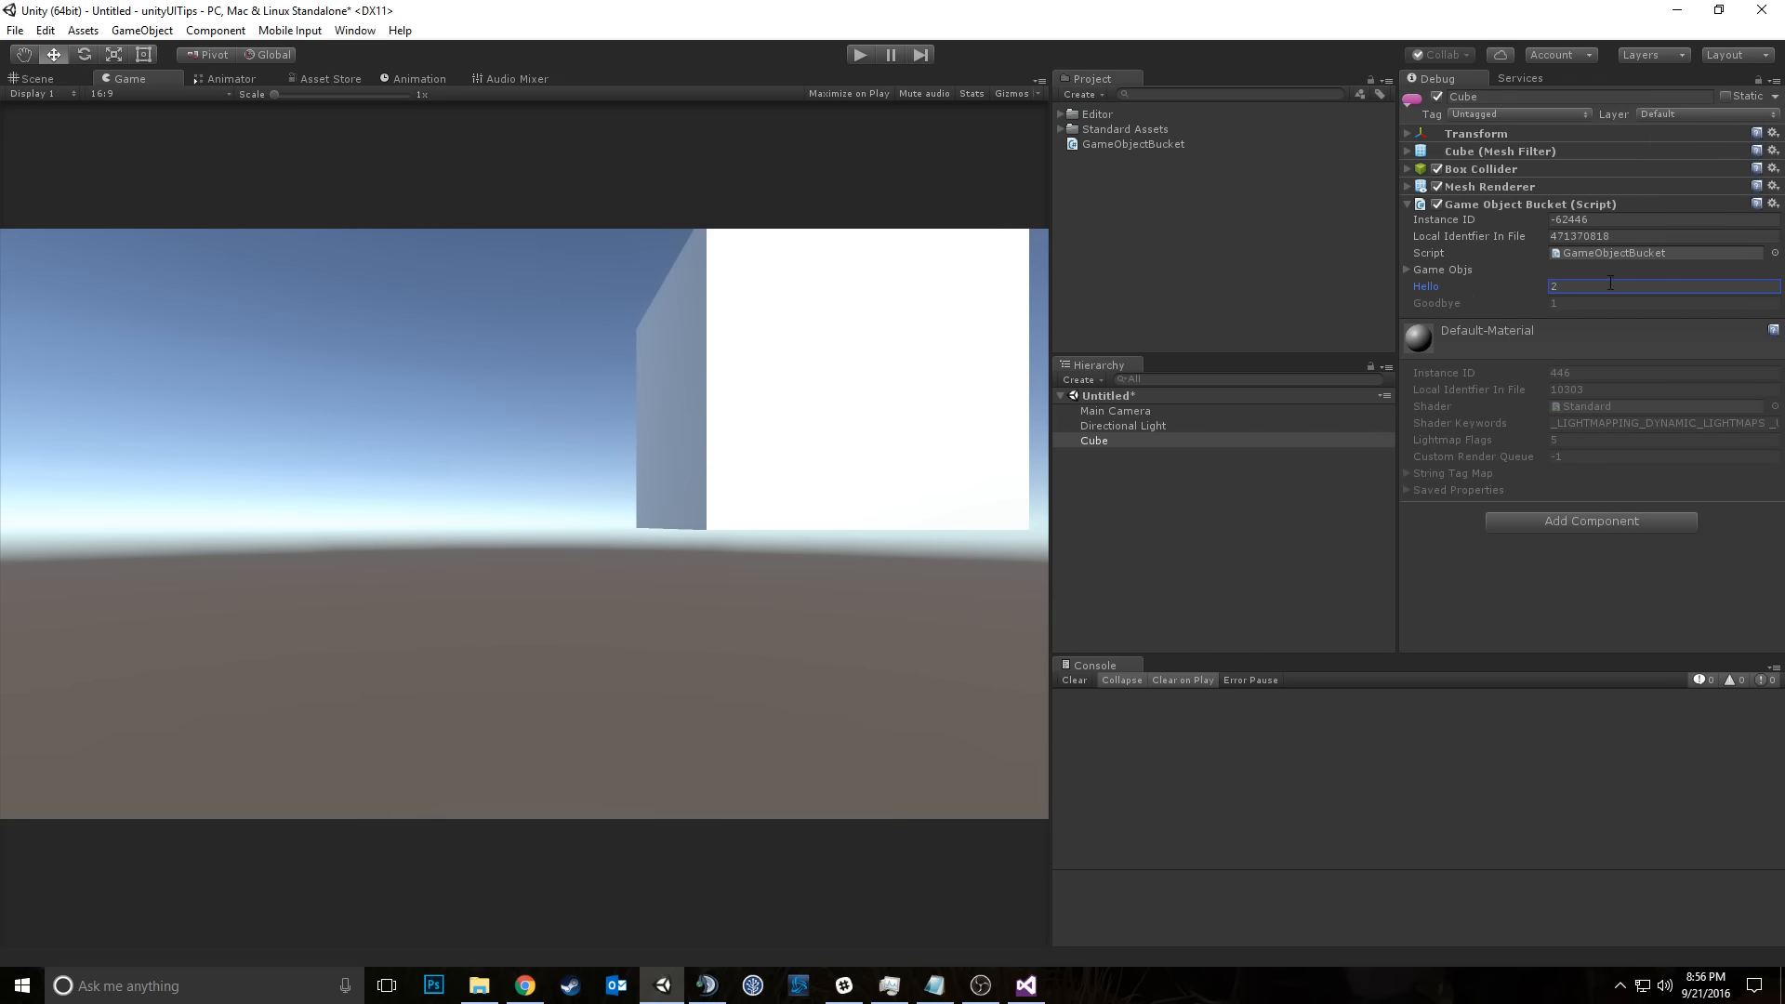
# Step: In play mode, switch the Inspector from Debug to Normal and set the script's Hello value to 8.815151e+08
pyautogui.click(860, 53)
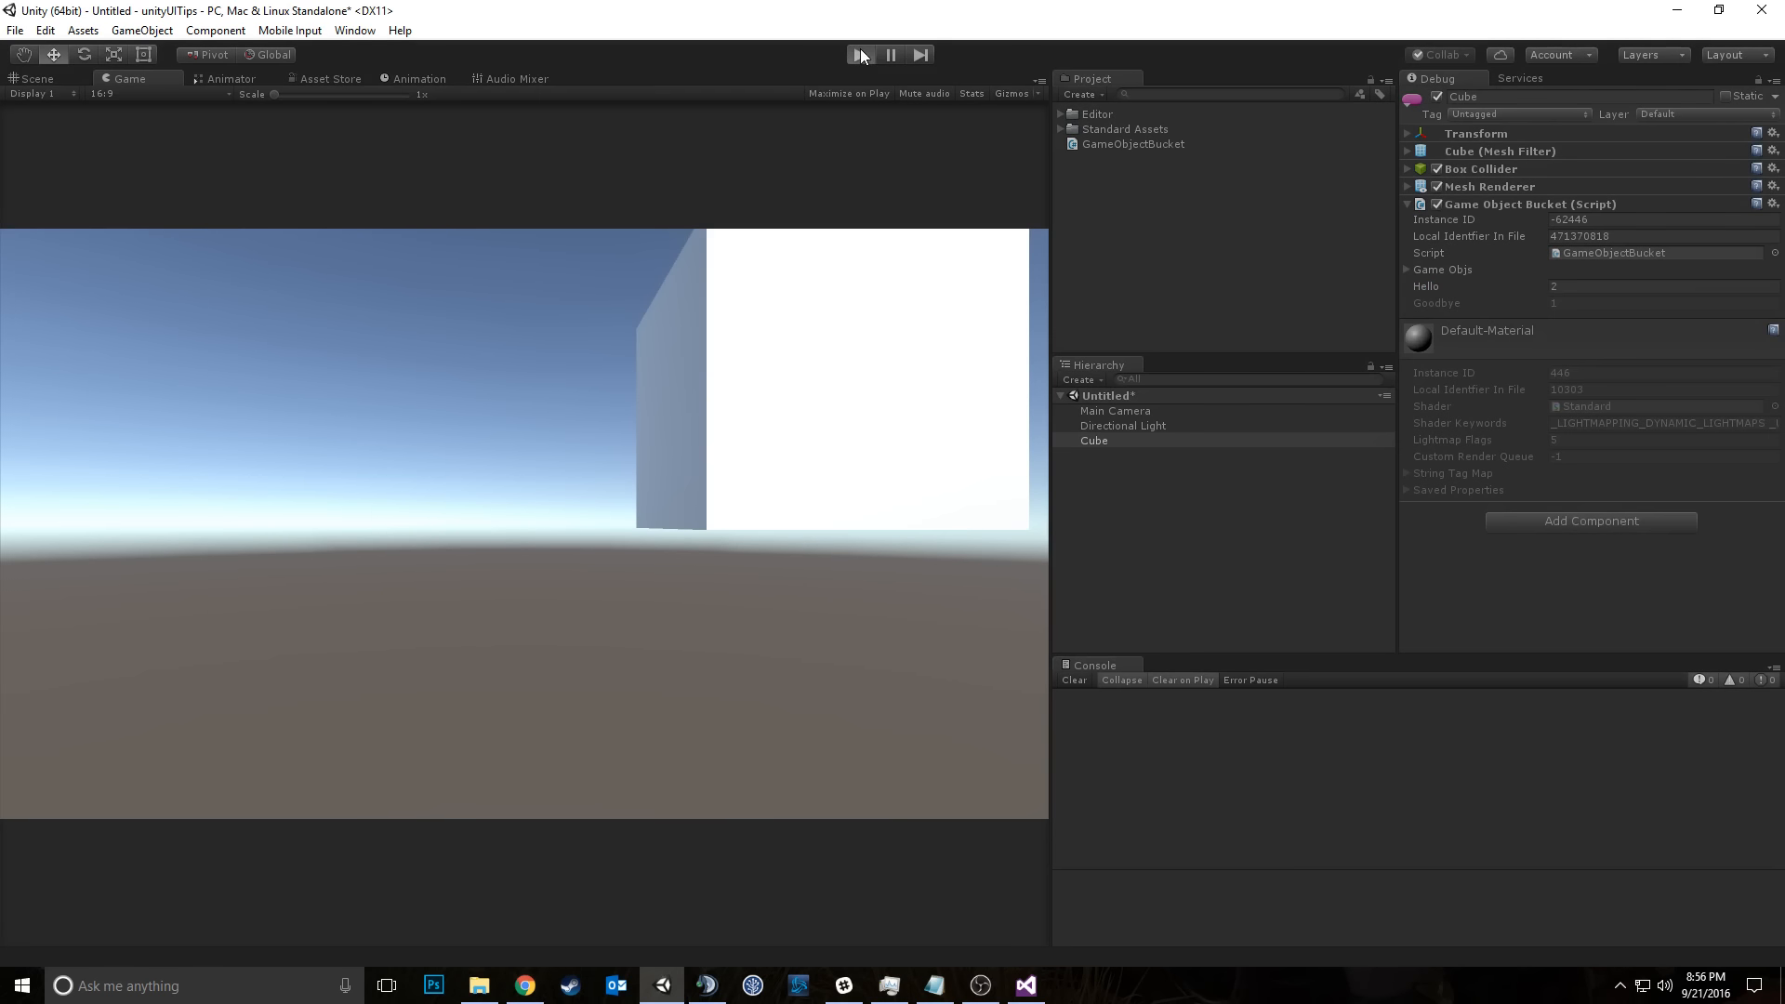
pyautogui.click(1774, 81)
pyautogui.click(1720, 104)
pyautogui.click(1566, 255)
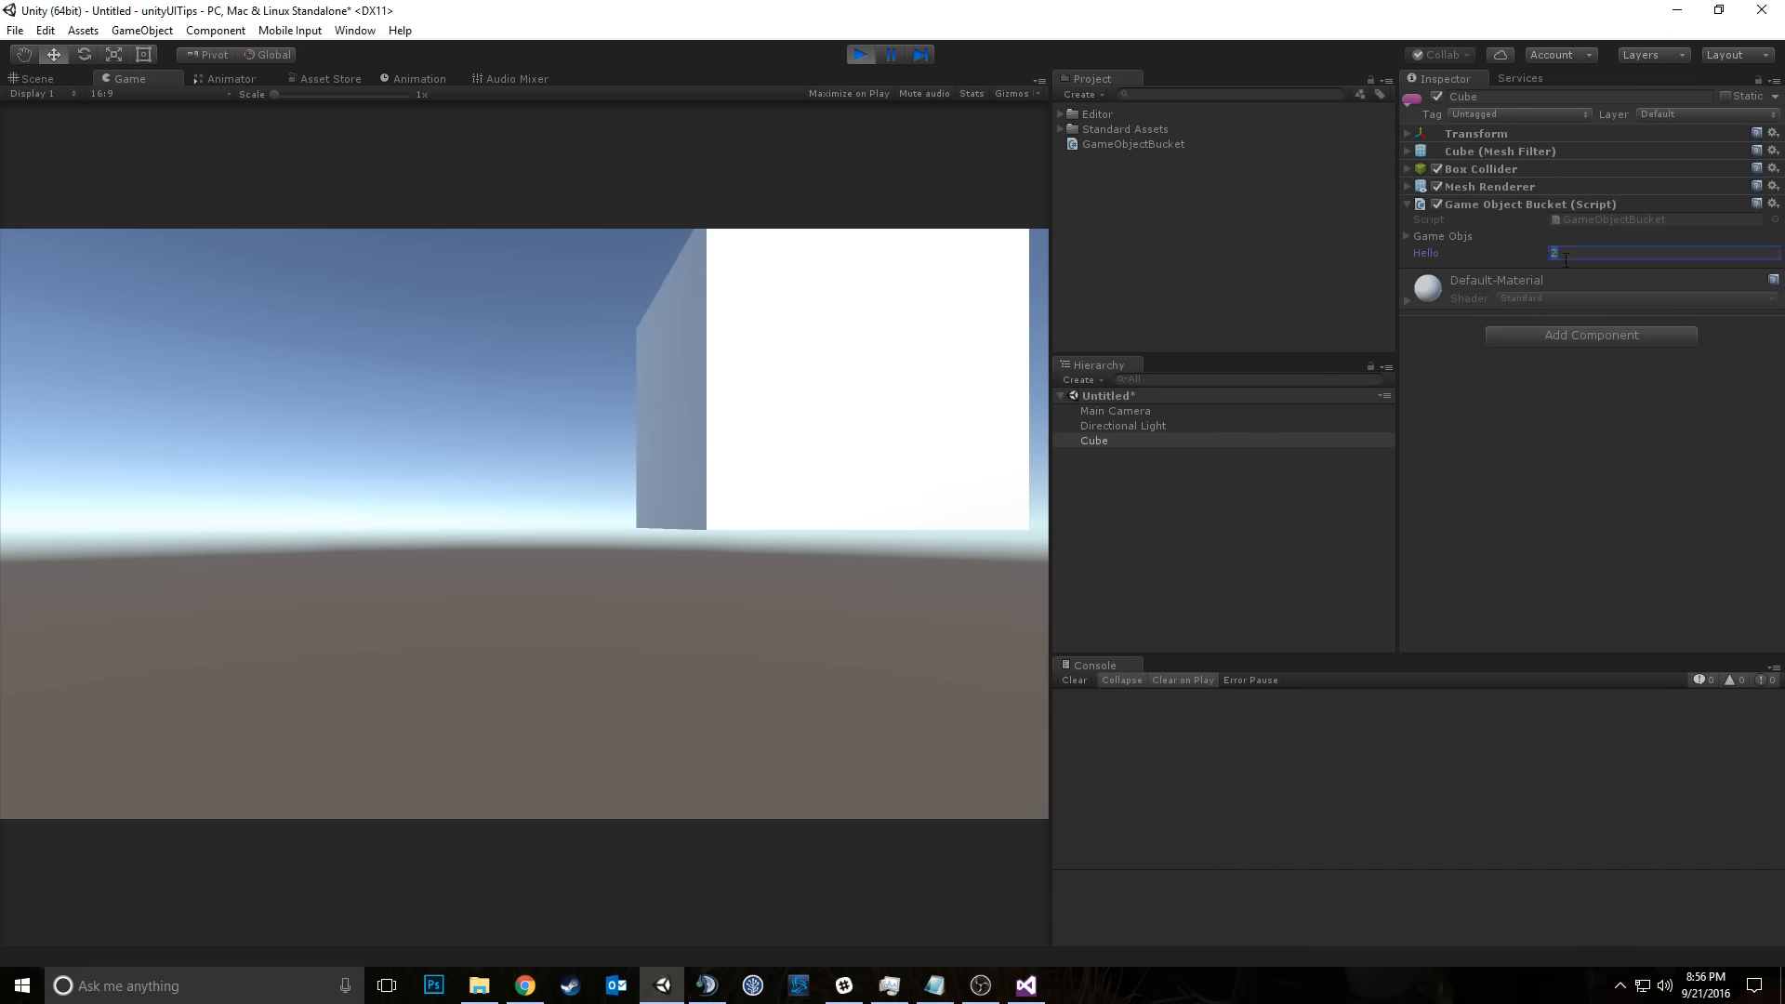
pyautogui.write('8.815151e+08')
# Step: Copy the running Game Object Bucket component, stop play mode, and paste its values back onto the Cube's component
pyautogui.rightClick(1482, 198)
pyautogui.rightClick(1466, 212)
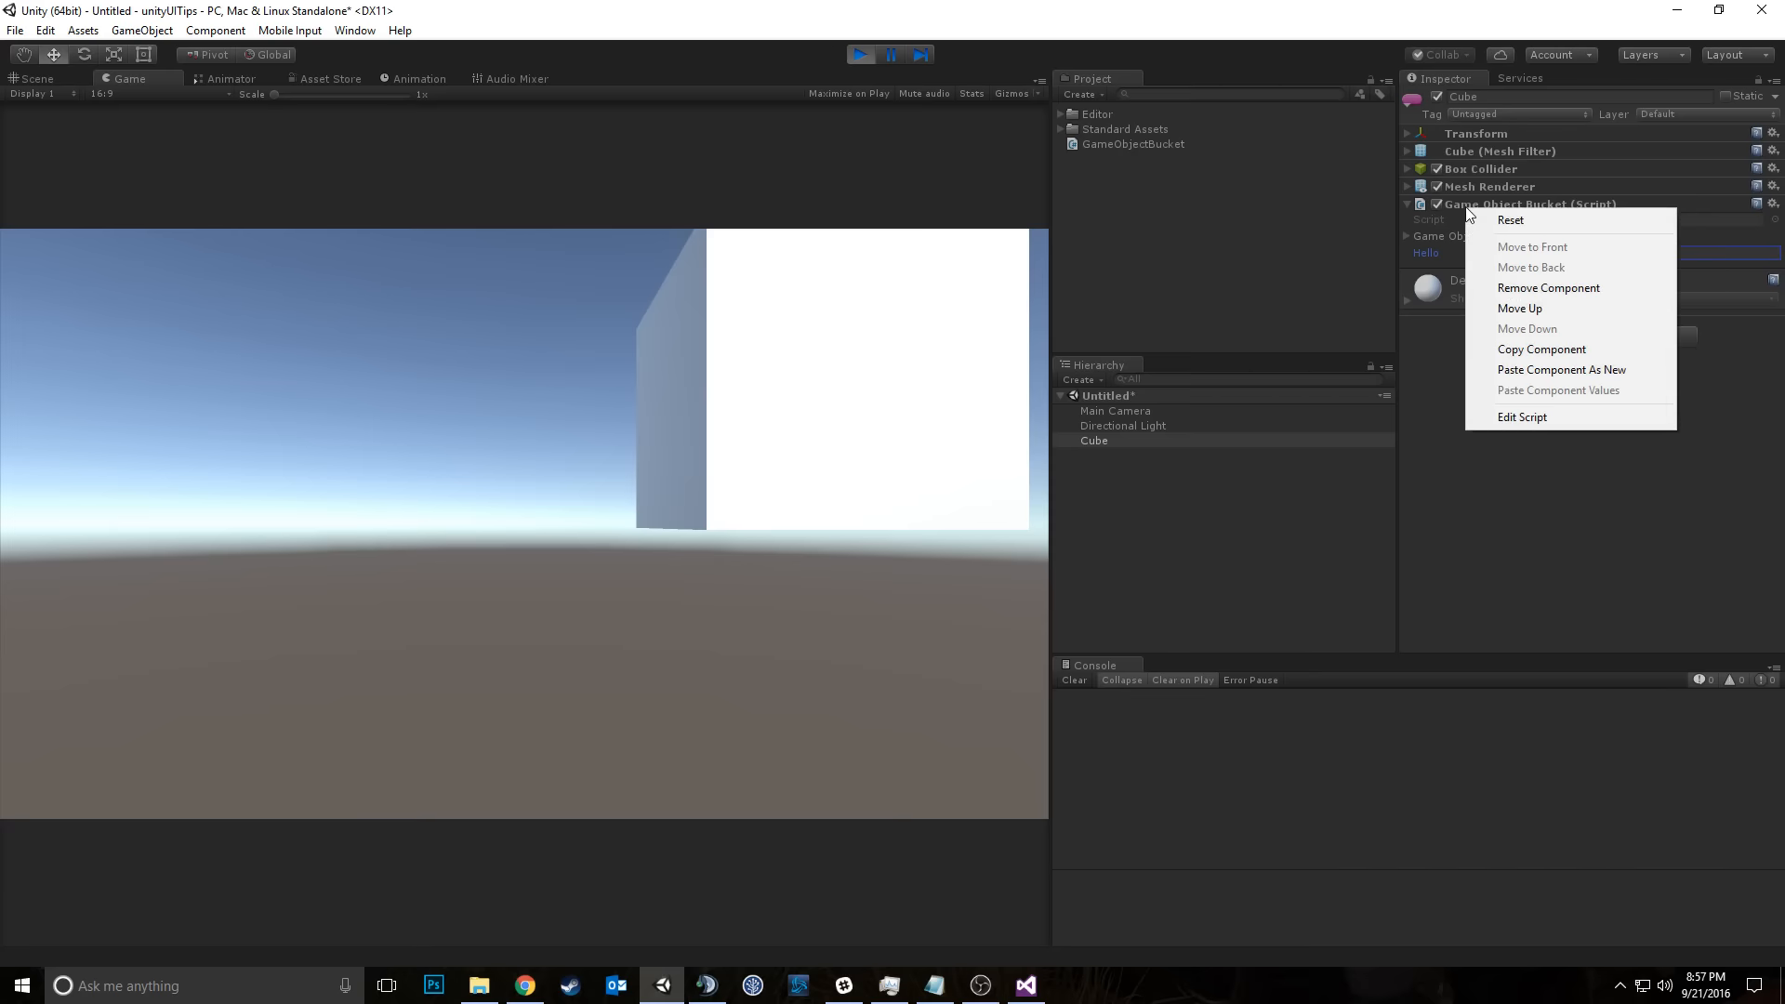
pyautogui.click(1525, 349)
pyautogui.click(863, 56)
pyautogui.rightClick(1547, 217)
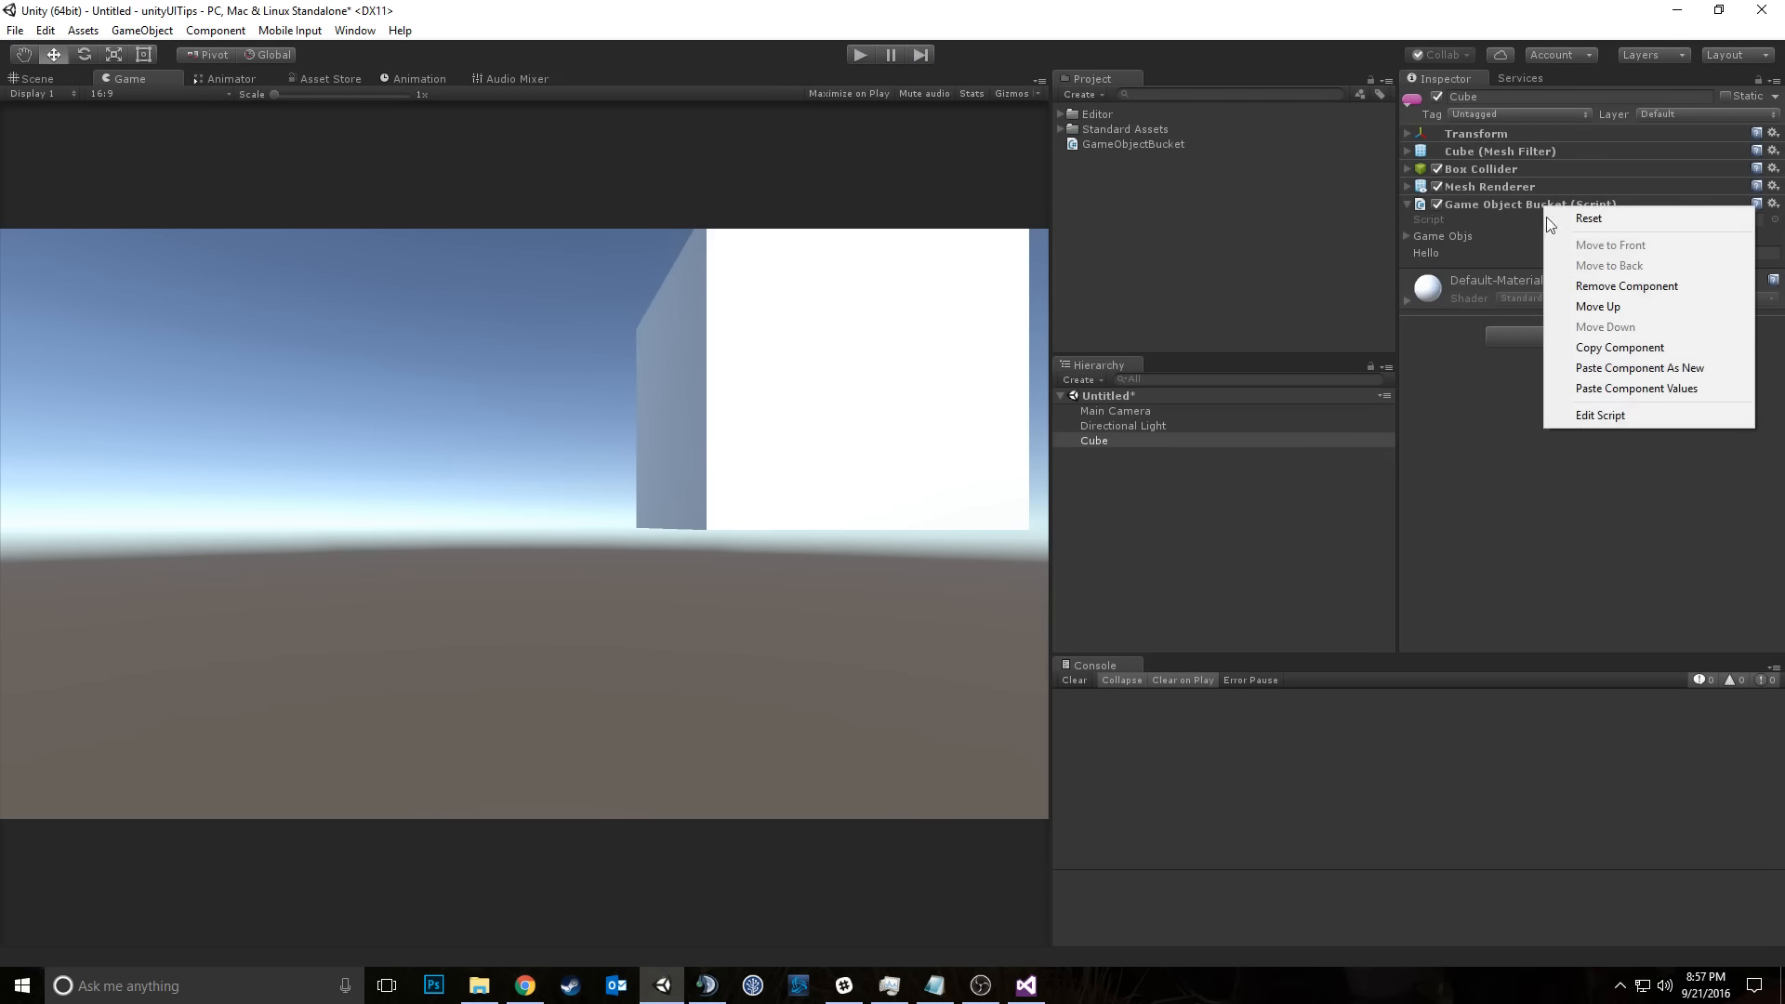
pyautogui.click(1629, 388)
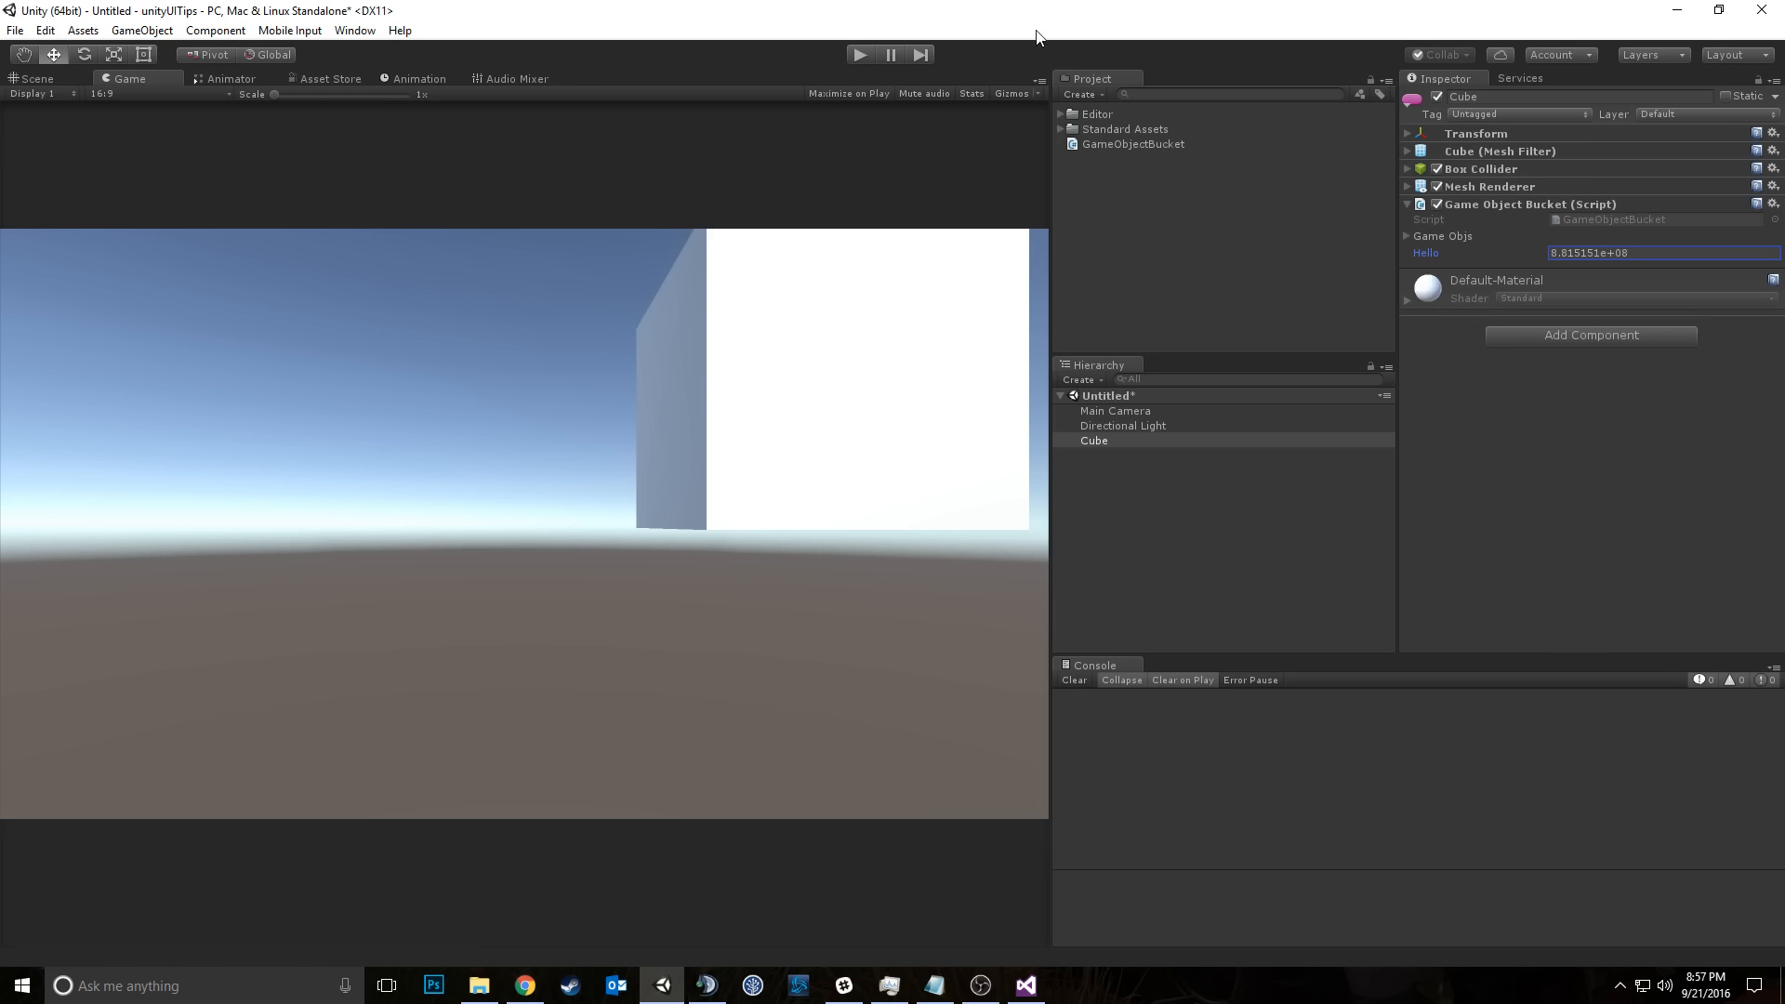
# Step: Search the Hierarchy by name for "dir" to find the Directional Light, and clear the search
pyautogui.click(1318, 504)
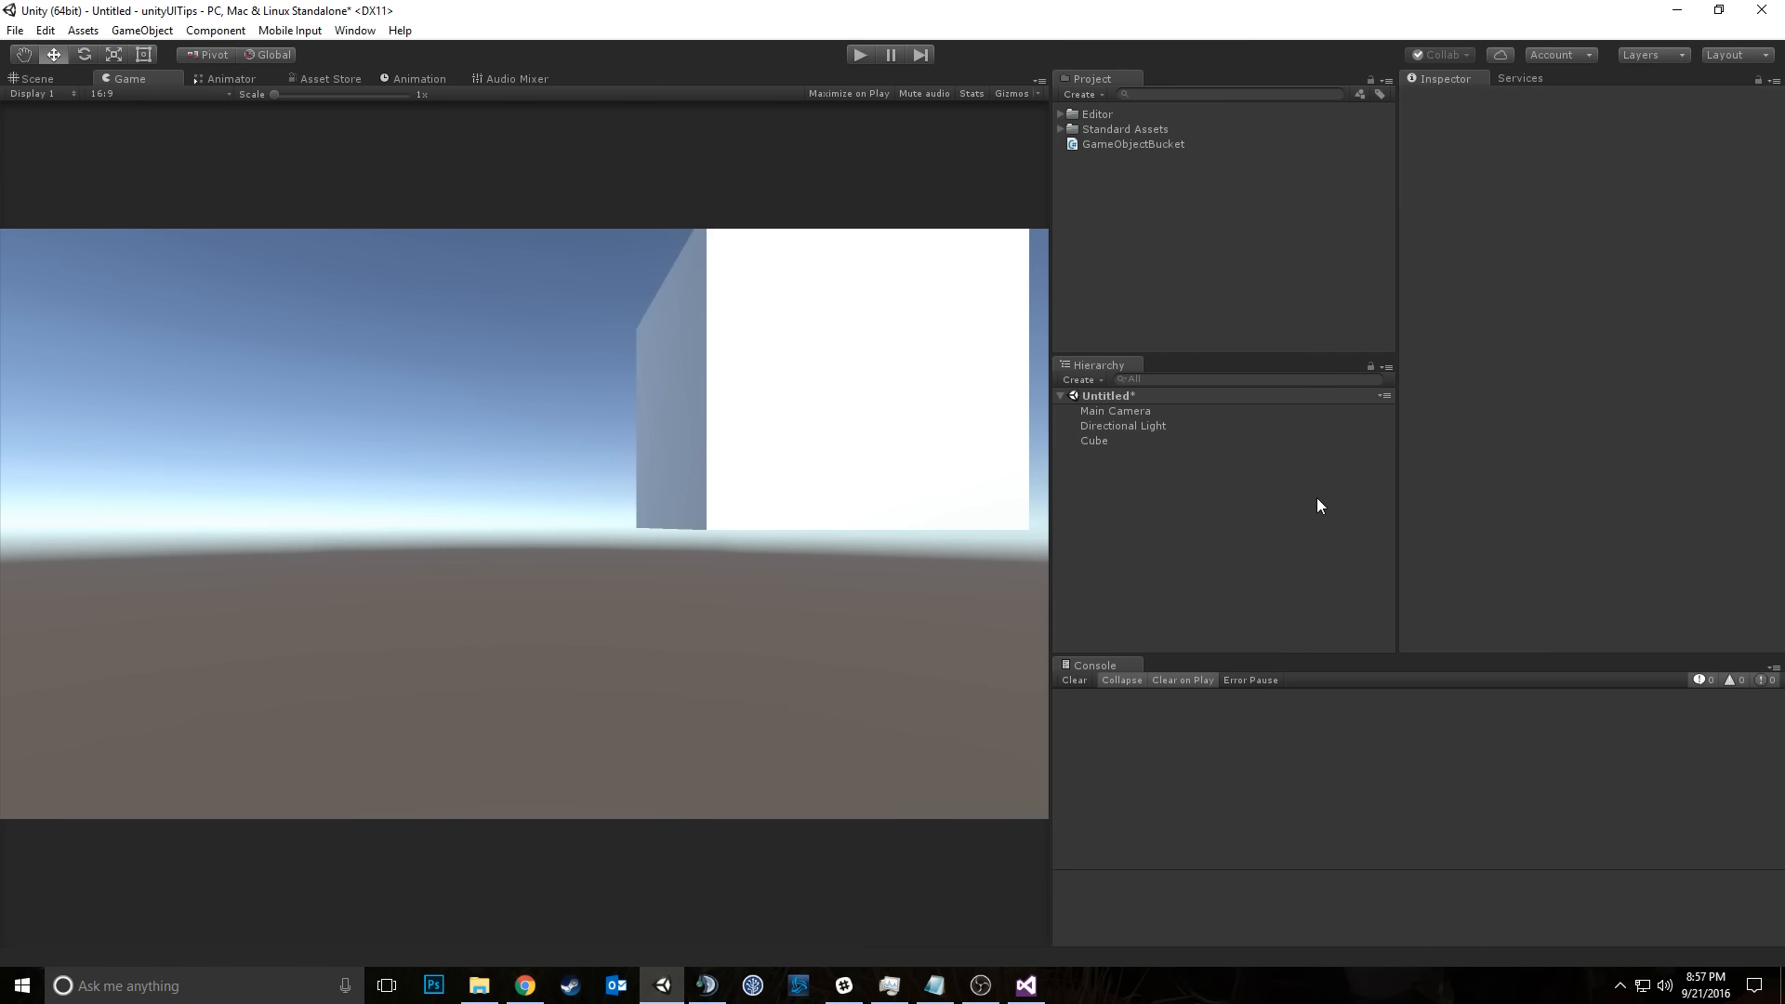
pyautogui.click(1197, 427)
pyautogui.click(1166, 203)
pyautogui.click(1143, 426)
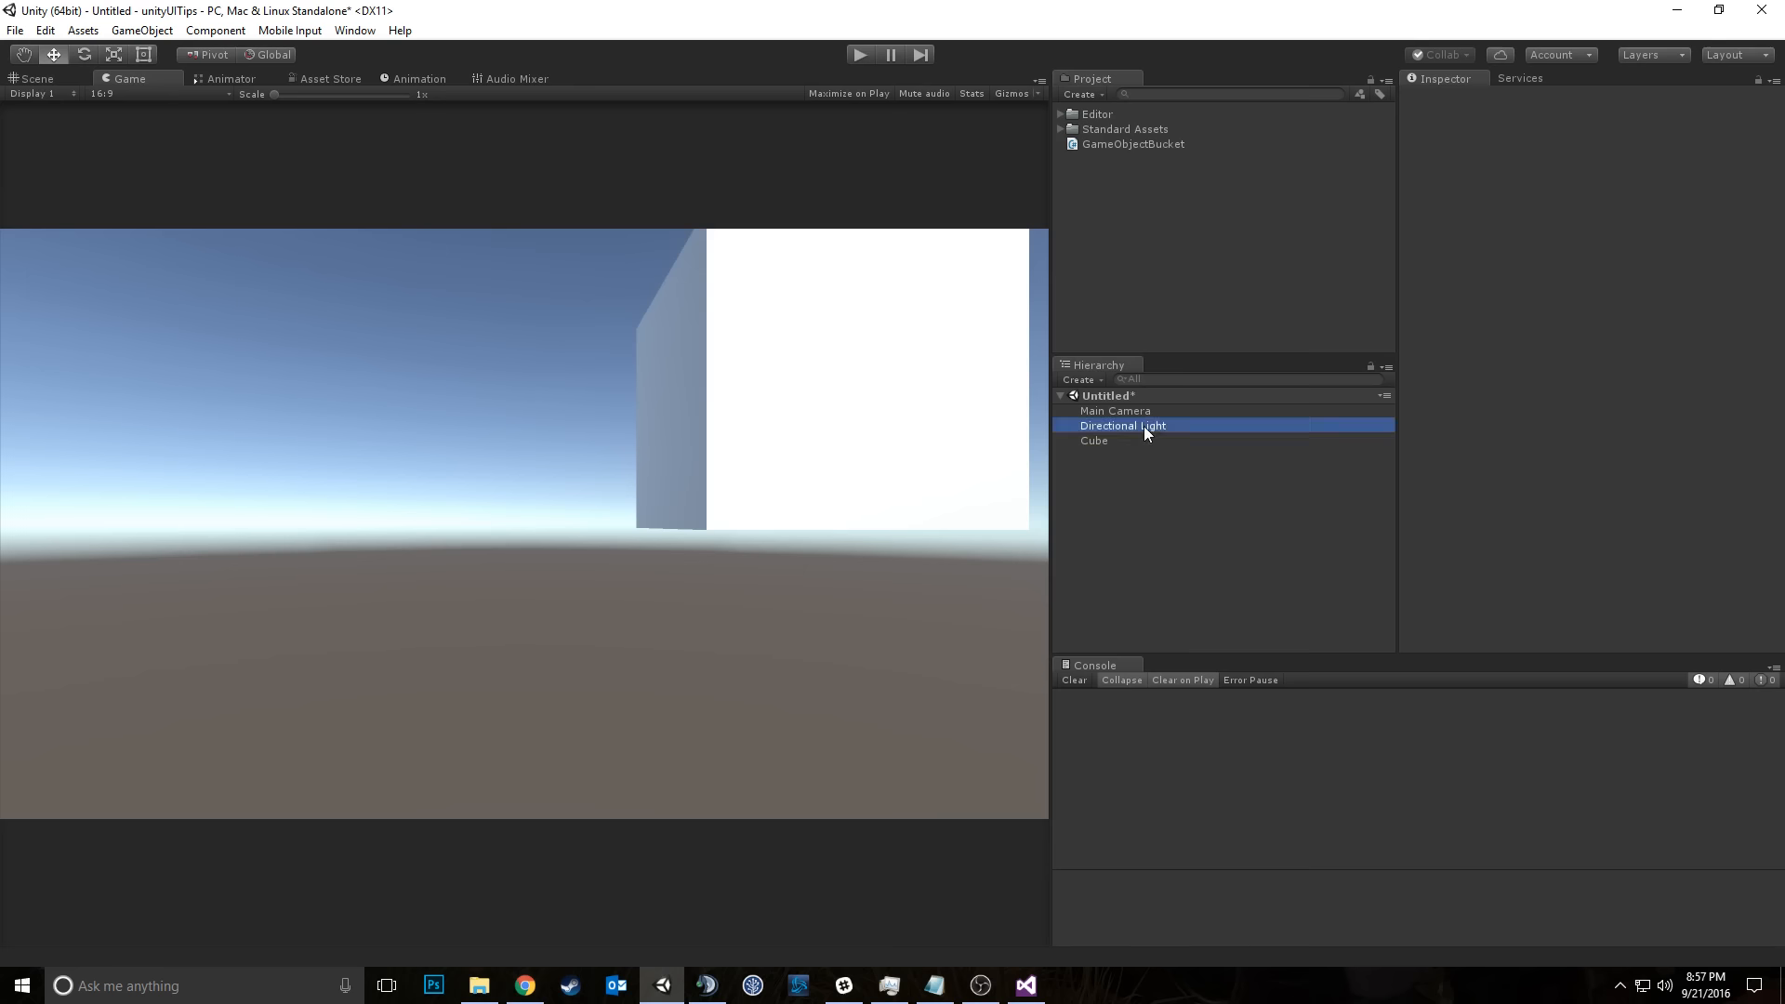
pyautogui.click(1216, 380)
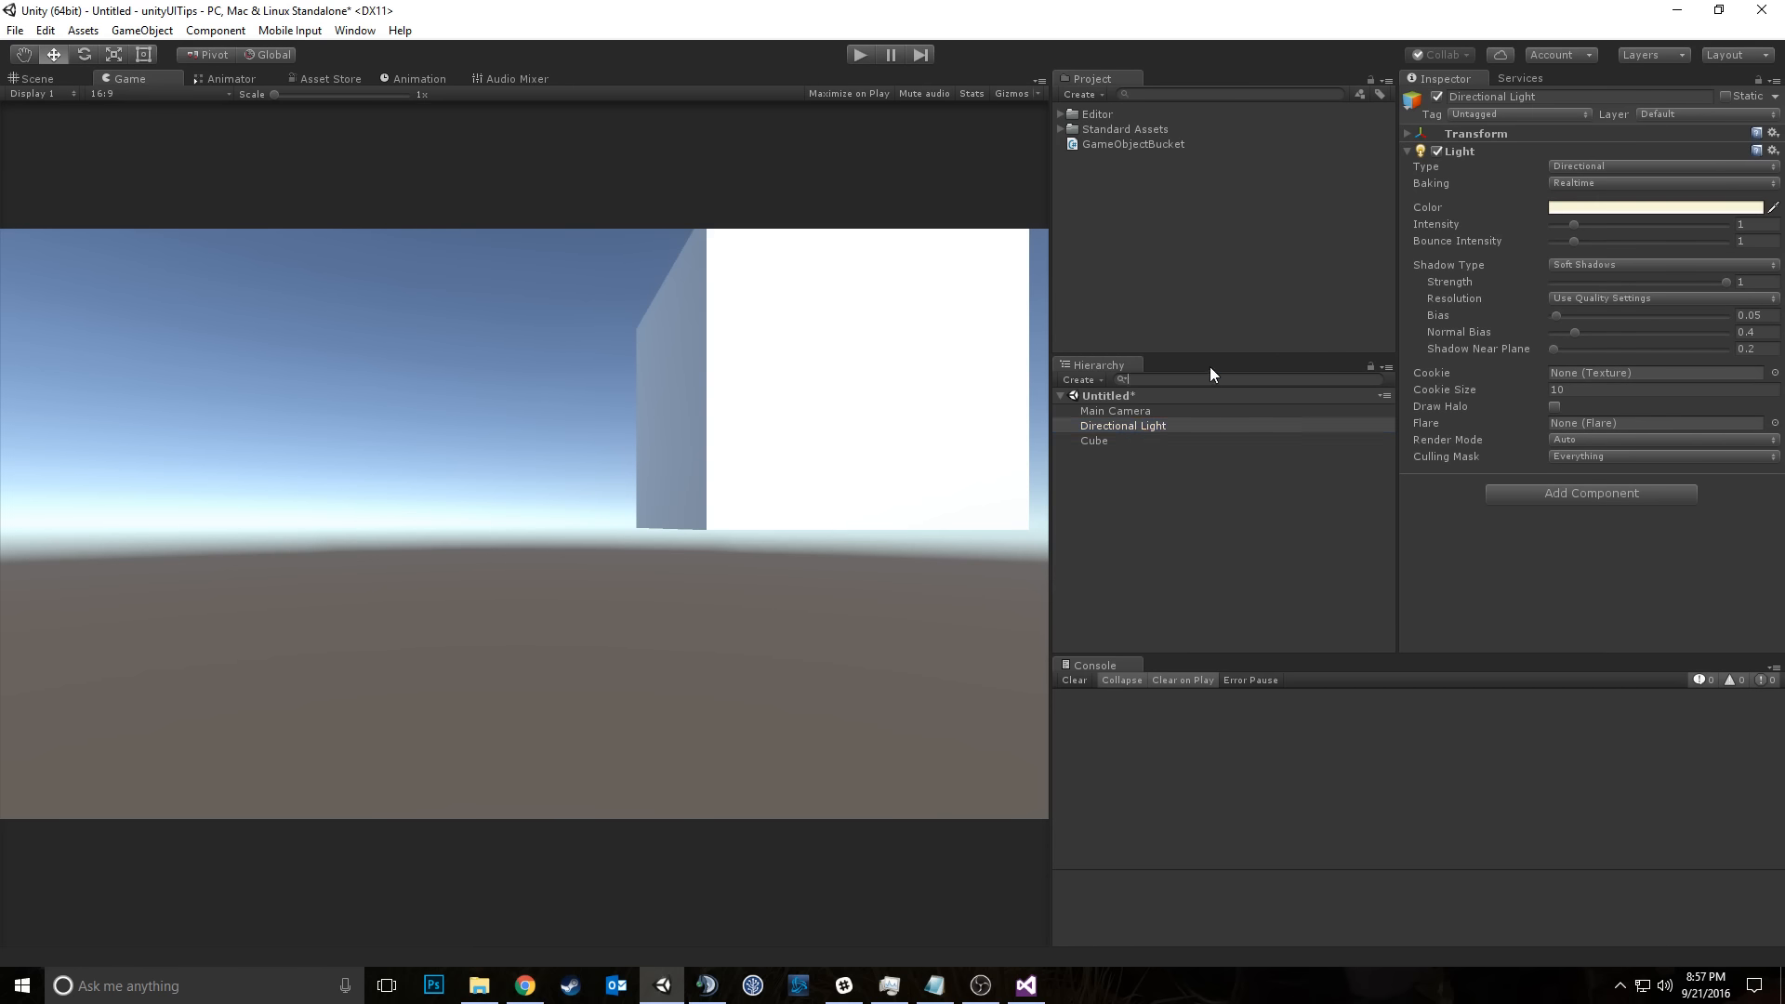
pyautogui.write('dir')
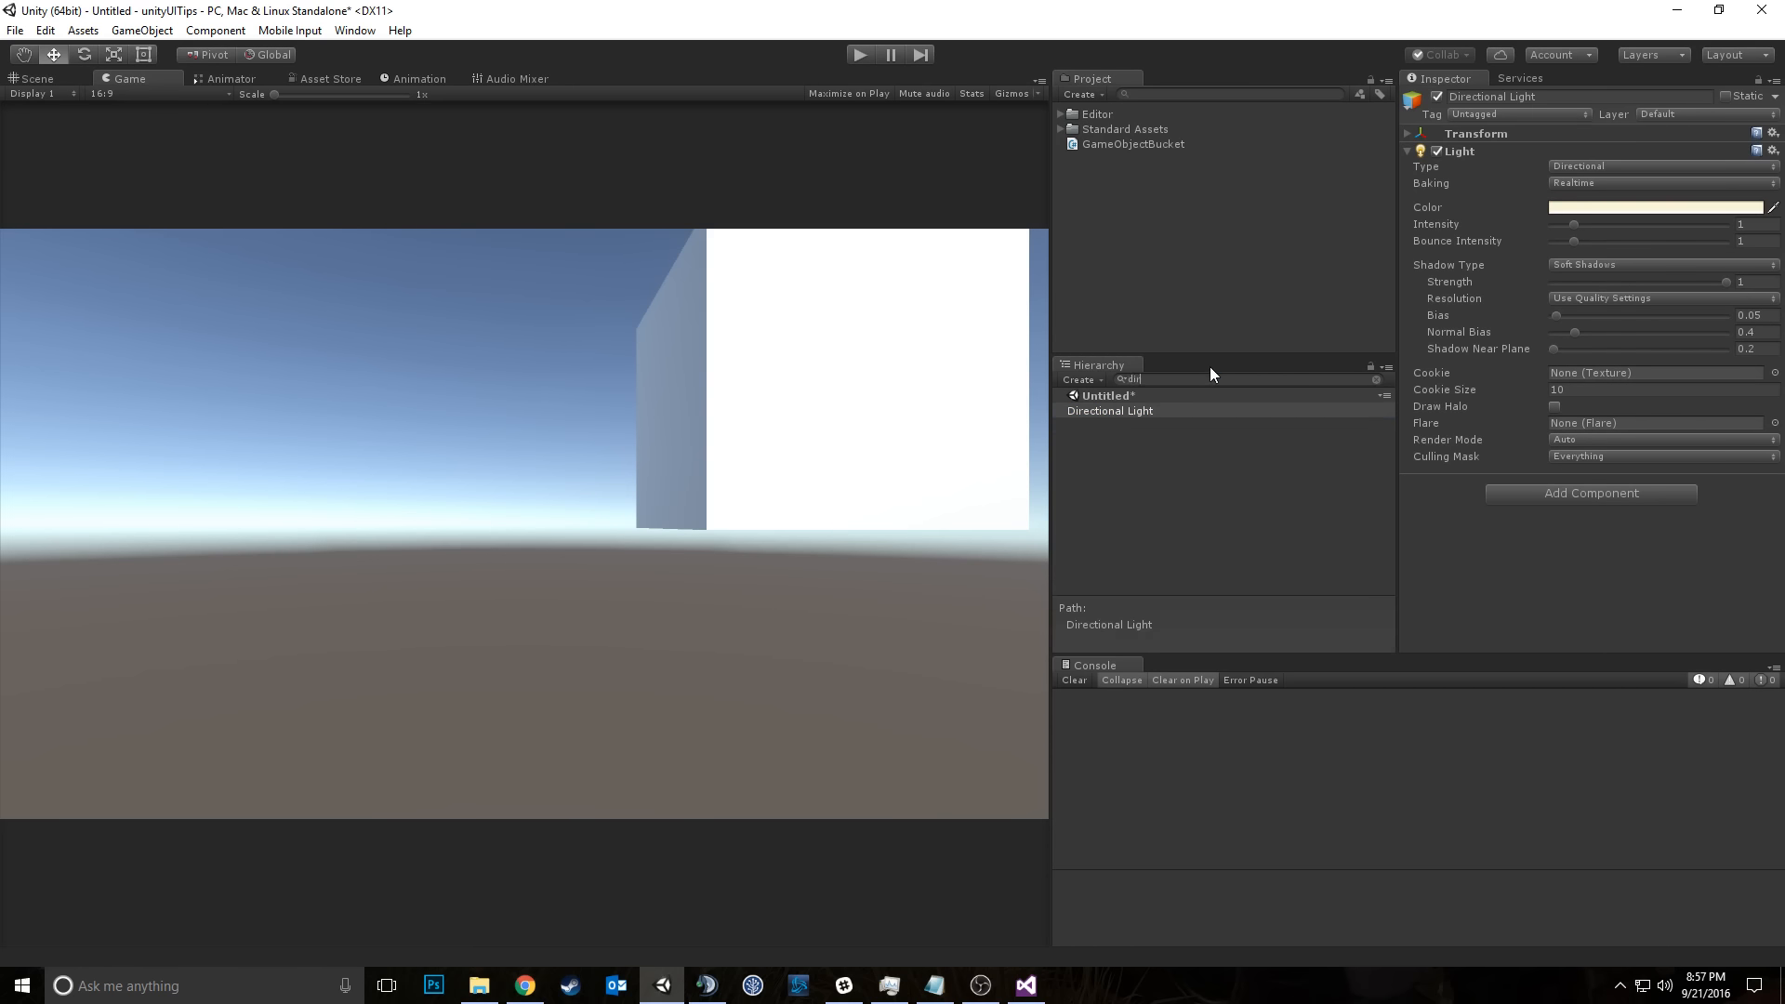
pyautogui.press('BackSpace')
pyautogui.press('BackSpace')
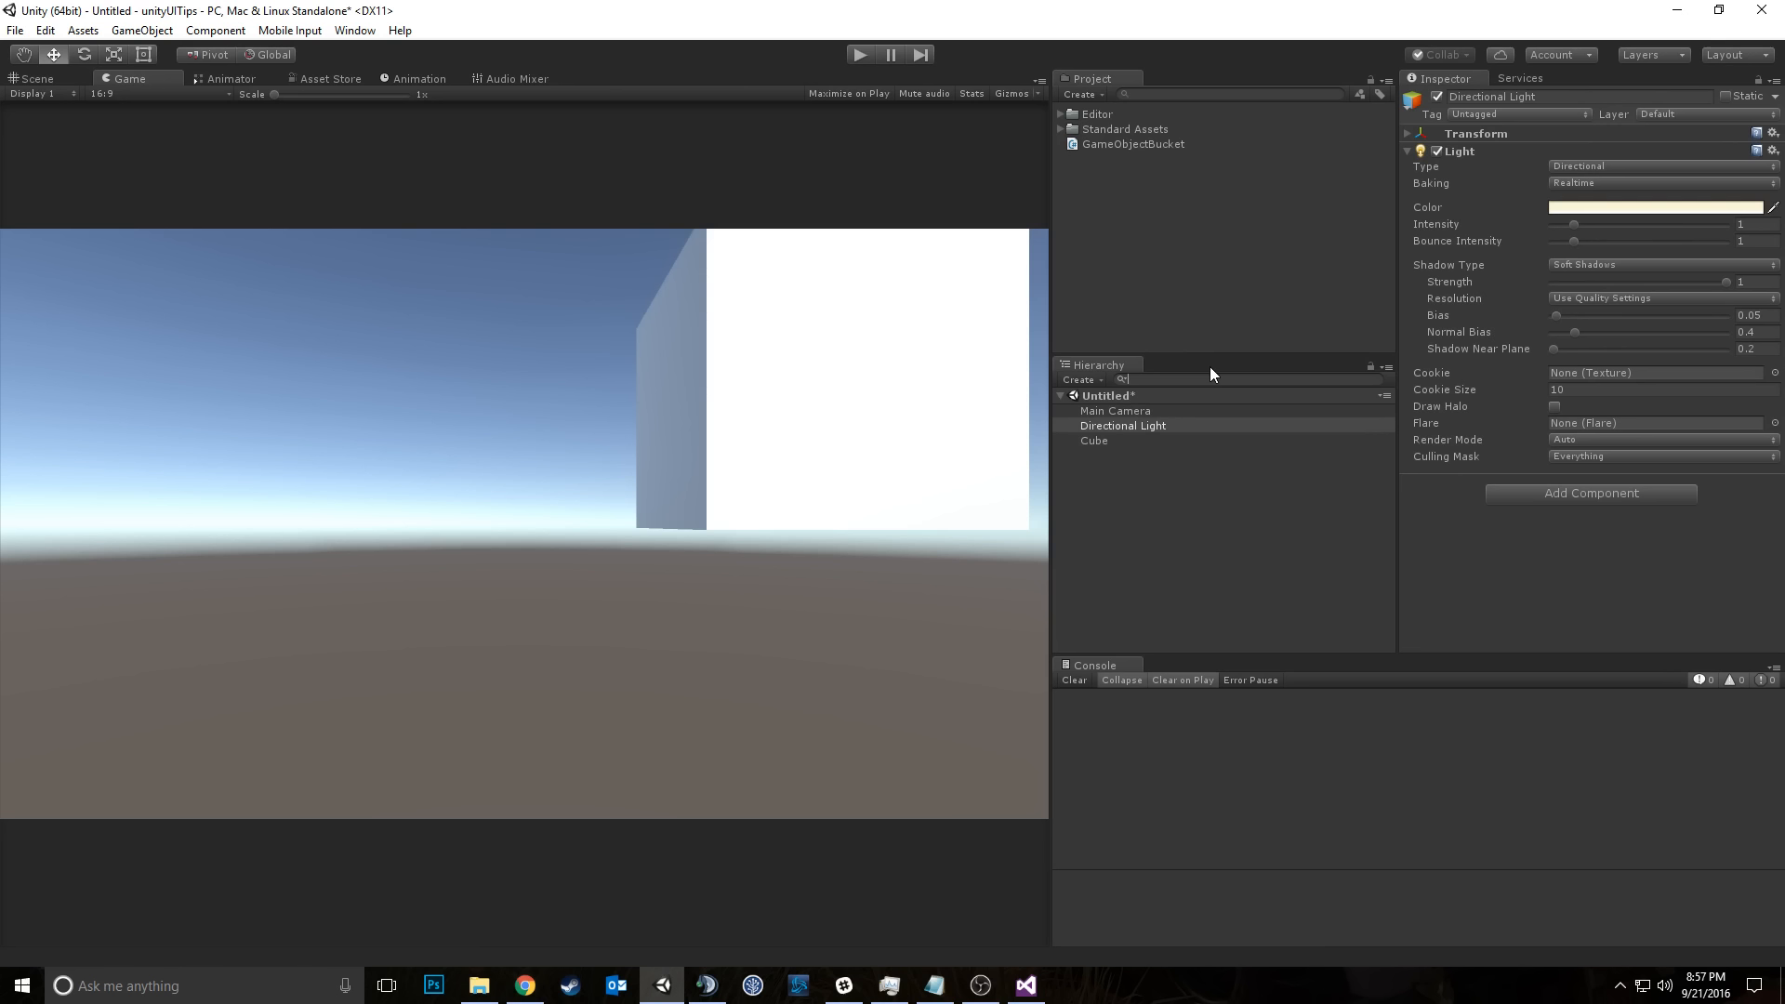
# Step: Rename the Directional Light object to "what's up"
pyautogui.click(1184, 423)
pyautogui.click(1580, 97)
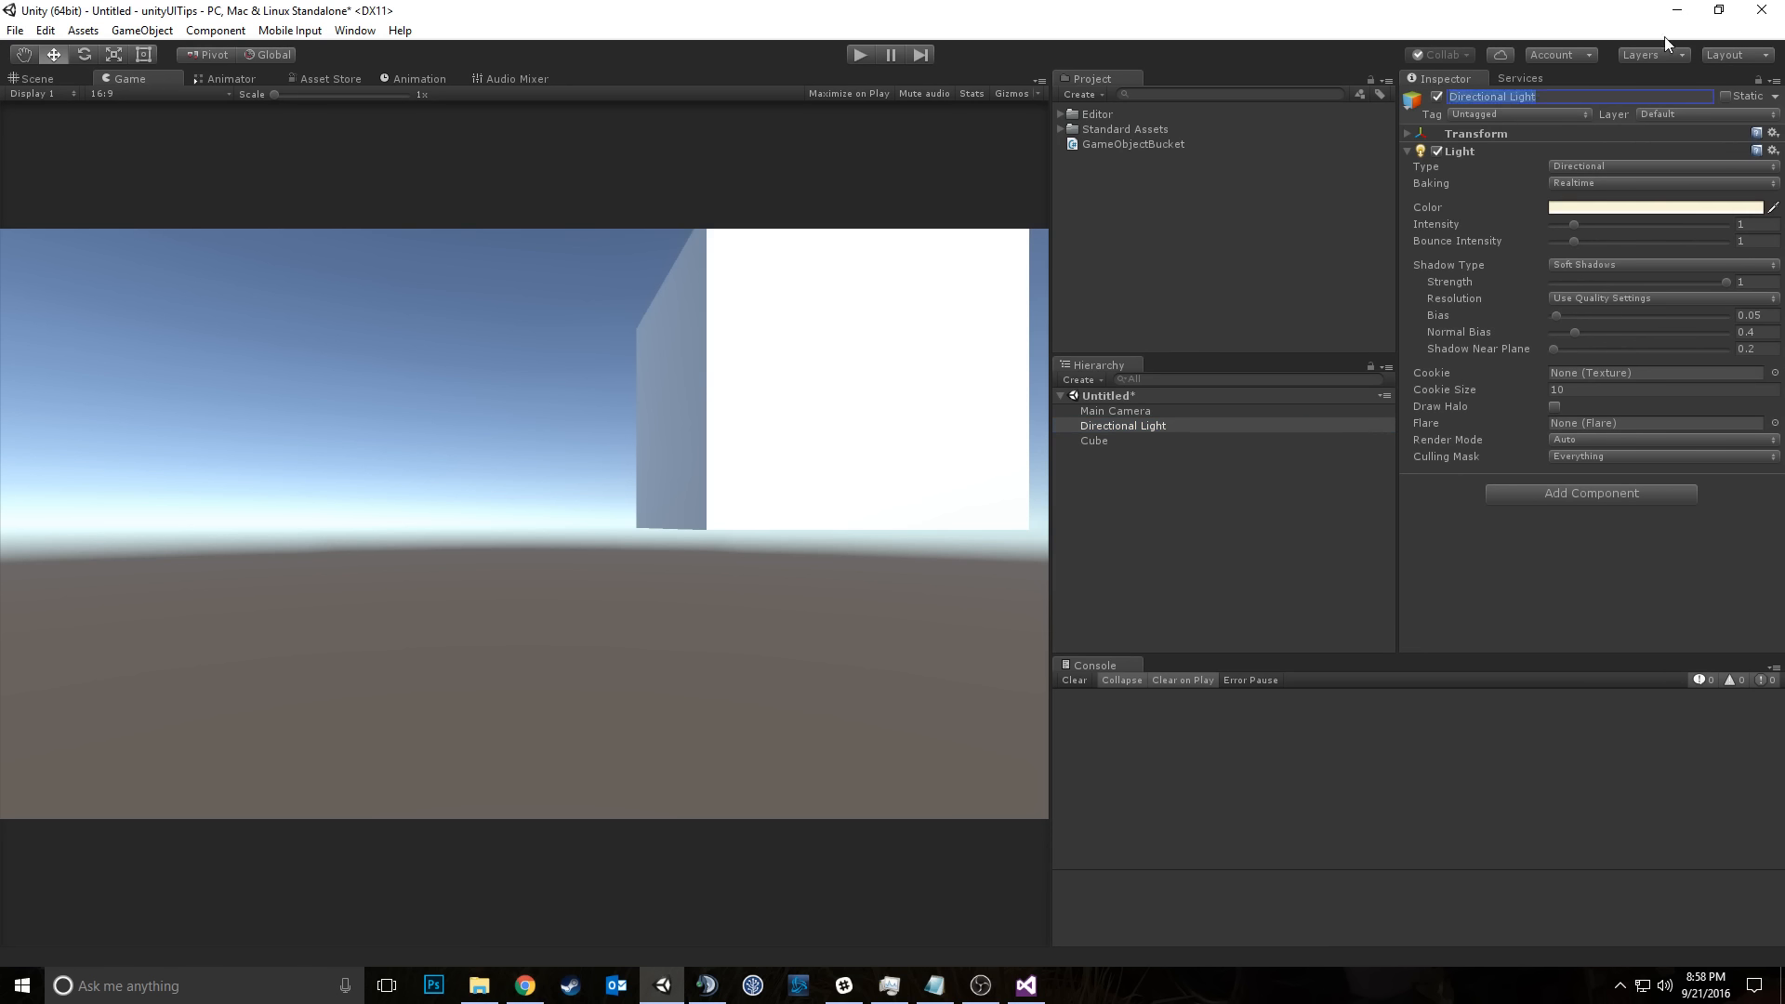
pyautogui.write("what's up")
pyautogui.press('Return')
# Step: Search the Hierarchy for "di" with the light renamed, and clear the search
pyautogui.click(1212, 380)
pyautogui.write('di')
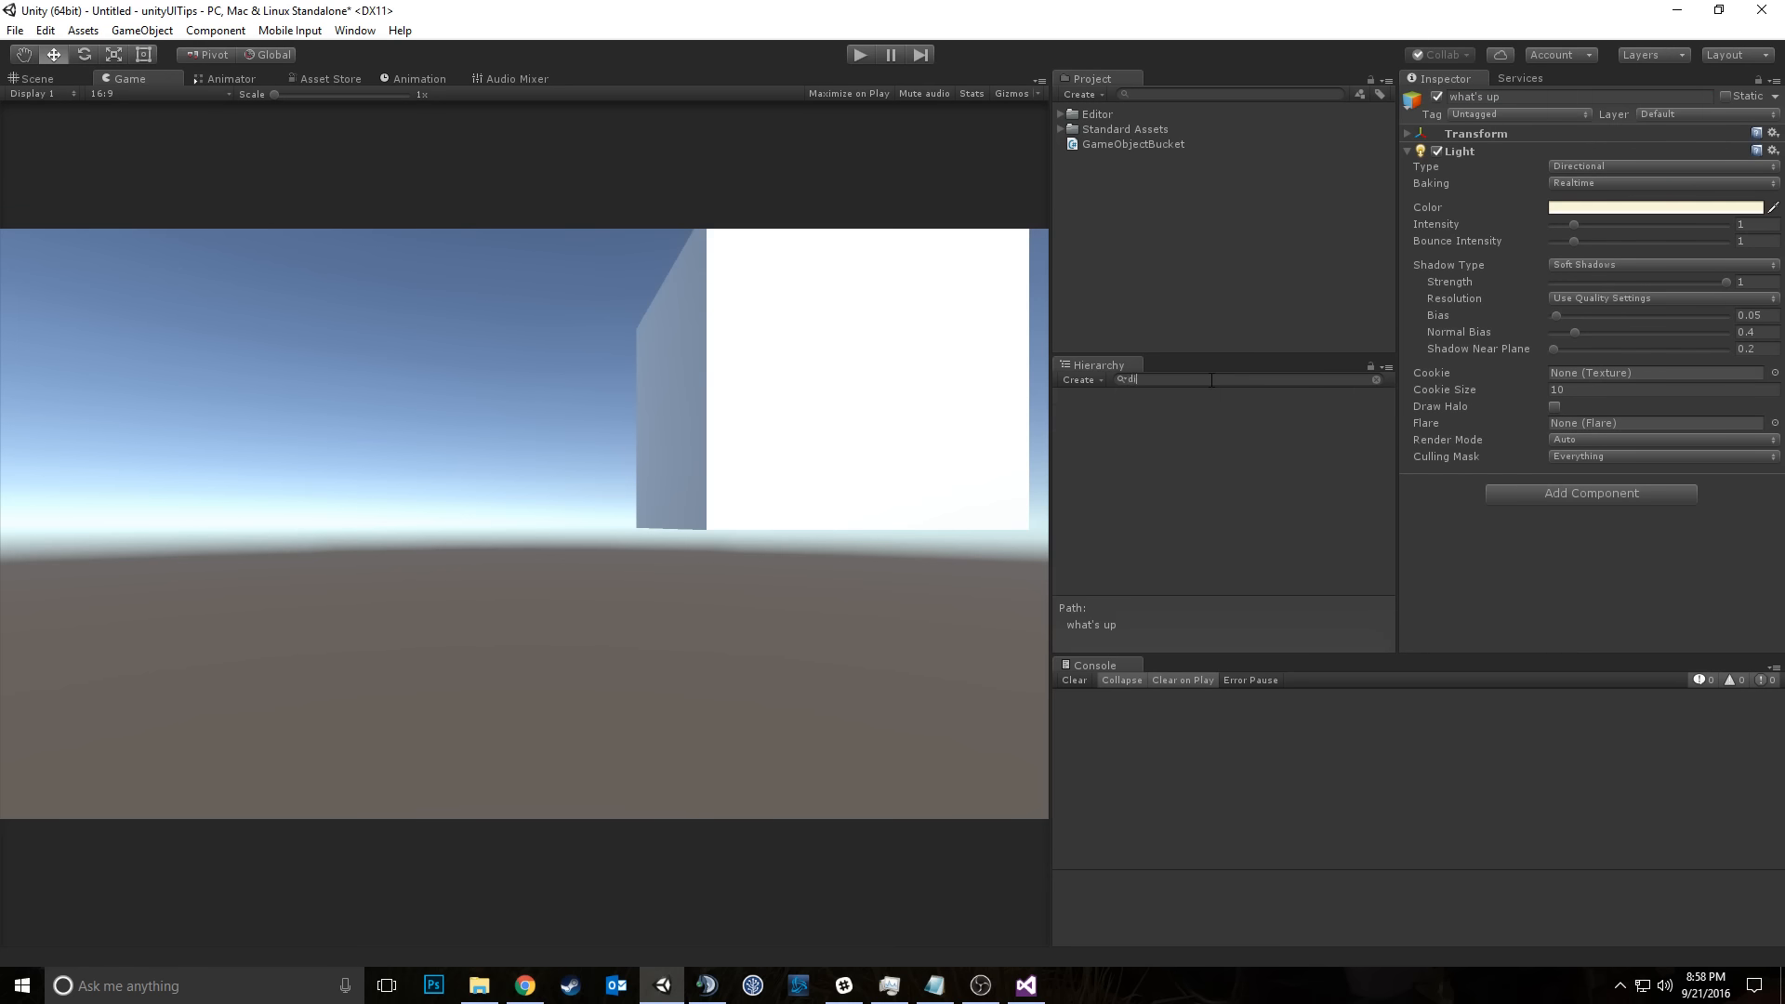
pyautogui.press('BackSpace')
pyautogui.press('BackSpace')
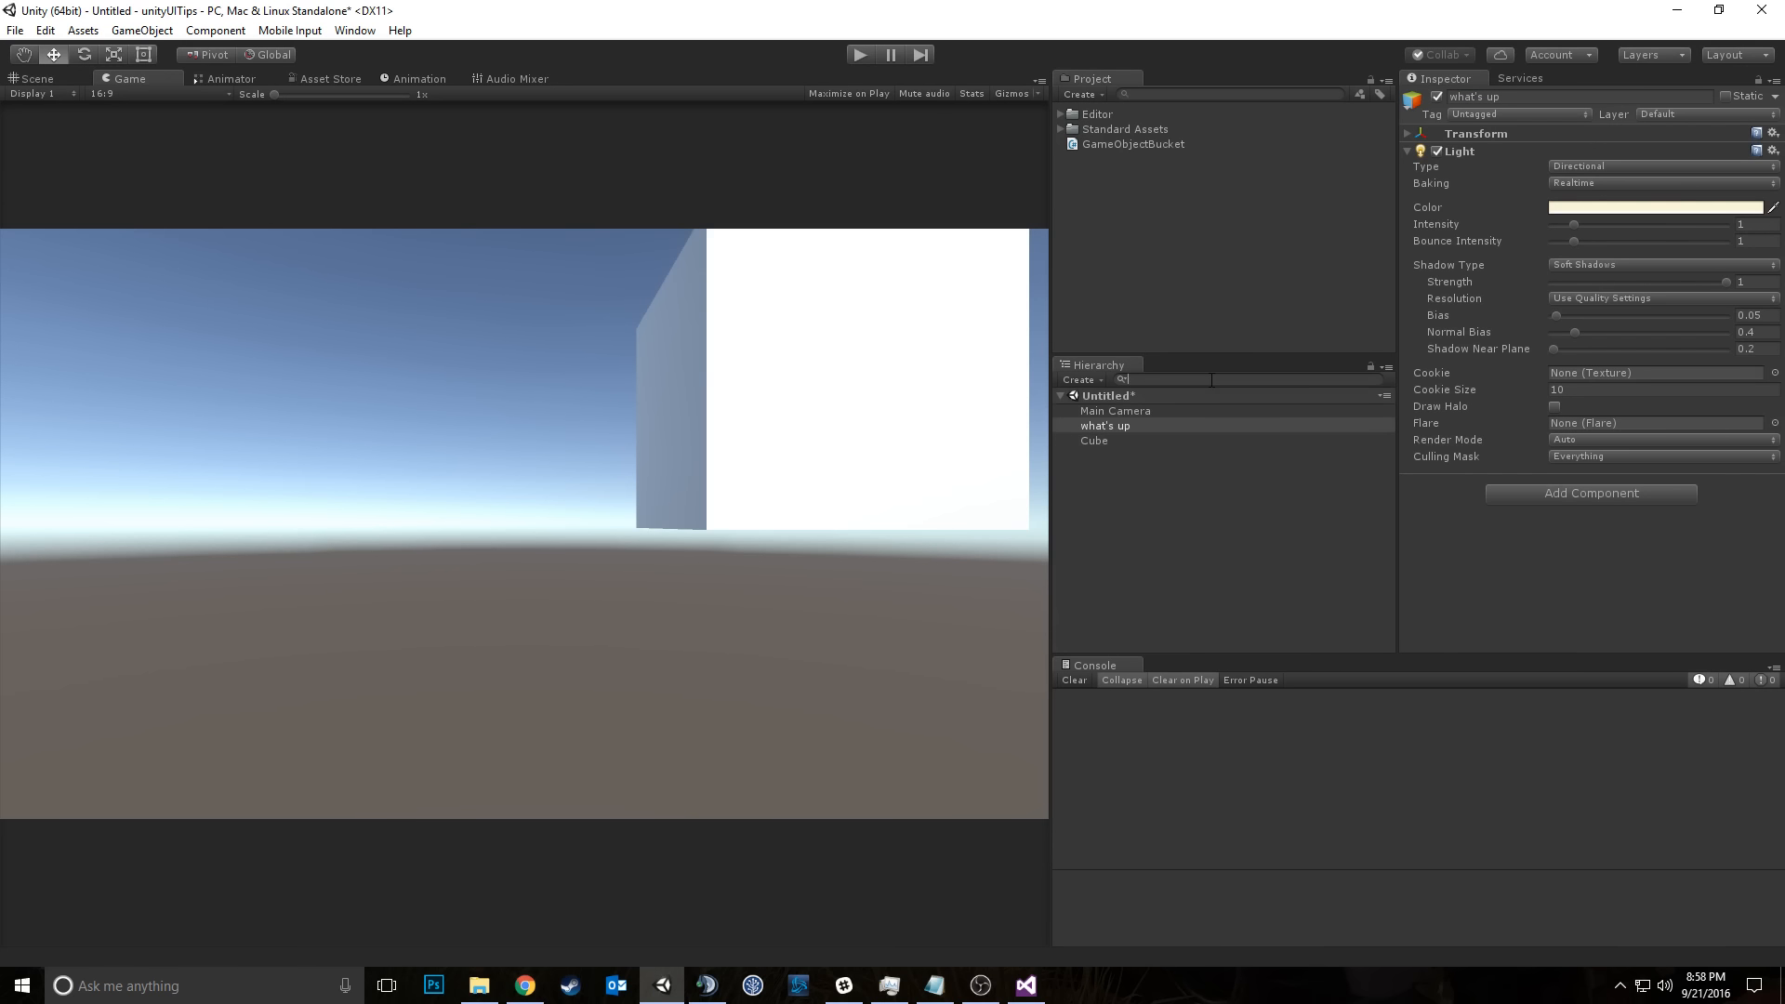
# Step: Filter the Hierarchy by the component type Light, and clear the filter
pyautogui.write('Light')
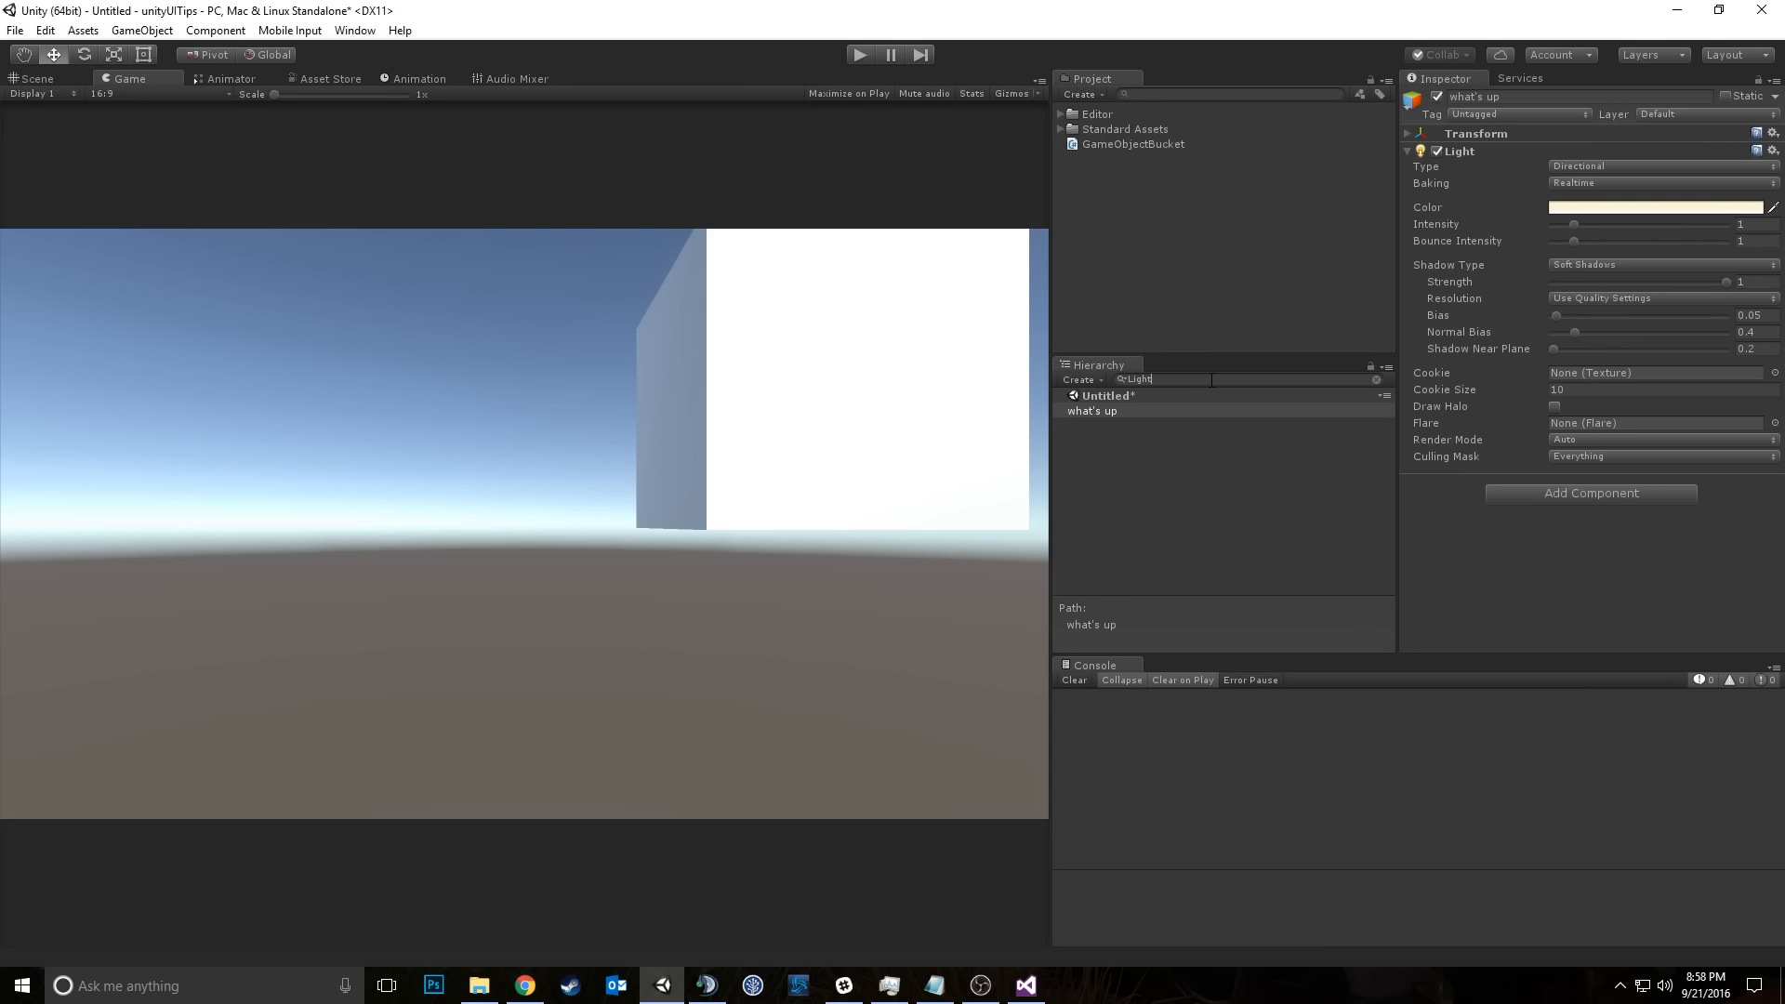
pyautogui.press('BackSpace')
pyautogui.press('BackSpace')
pyautogui.press('BackSpace')
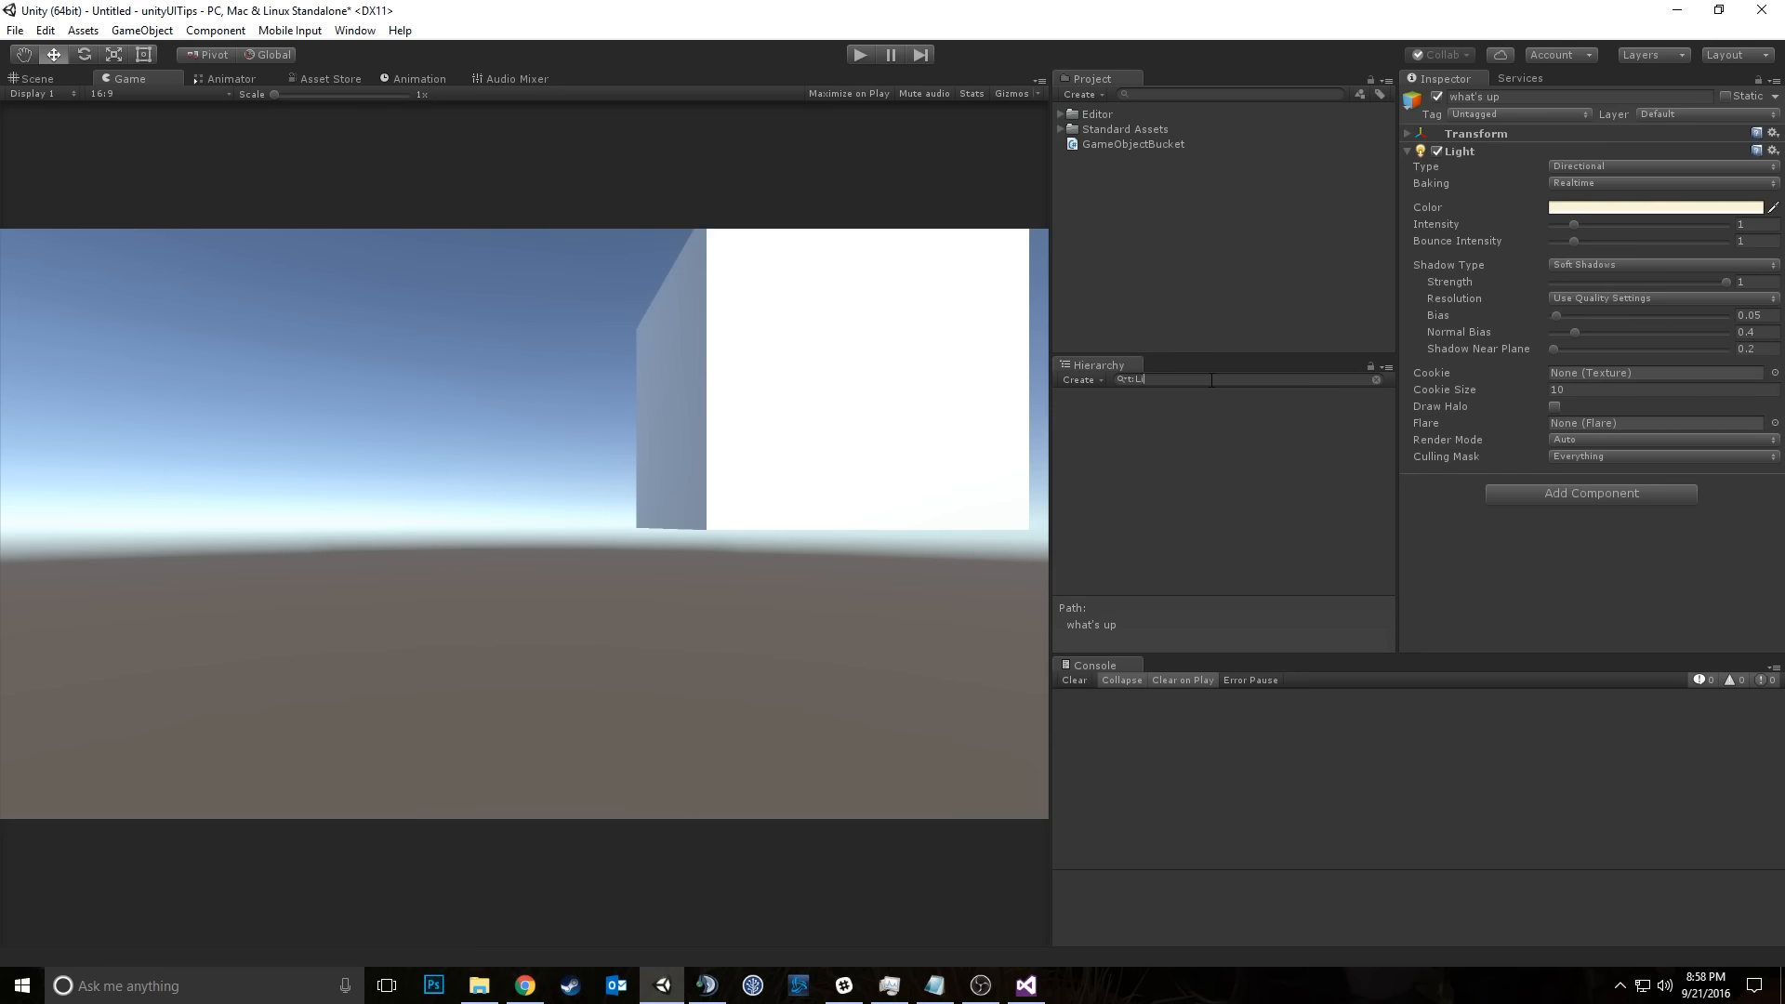
pyautogui.write('ght')
pyautogui.hotkey('ctrl', 'a')
pyautogui.press('BackSpace')
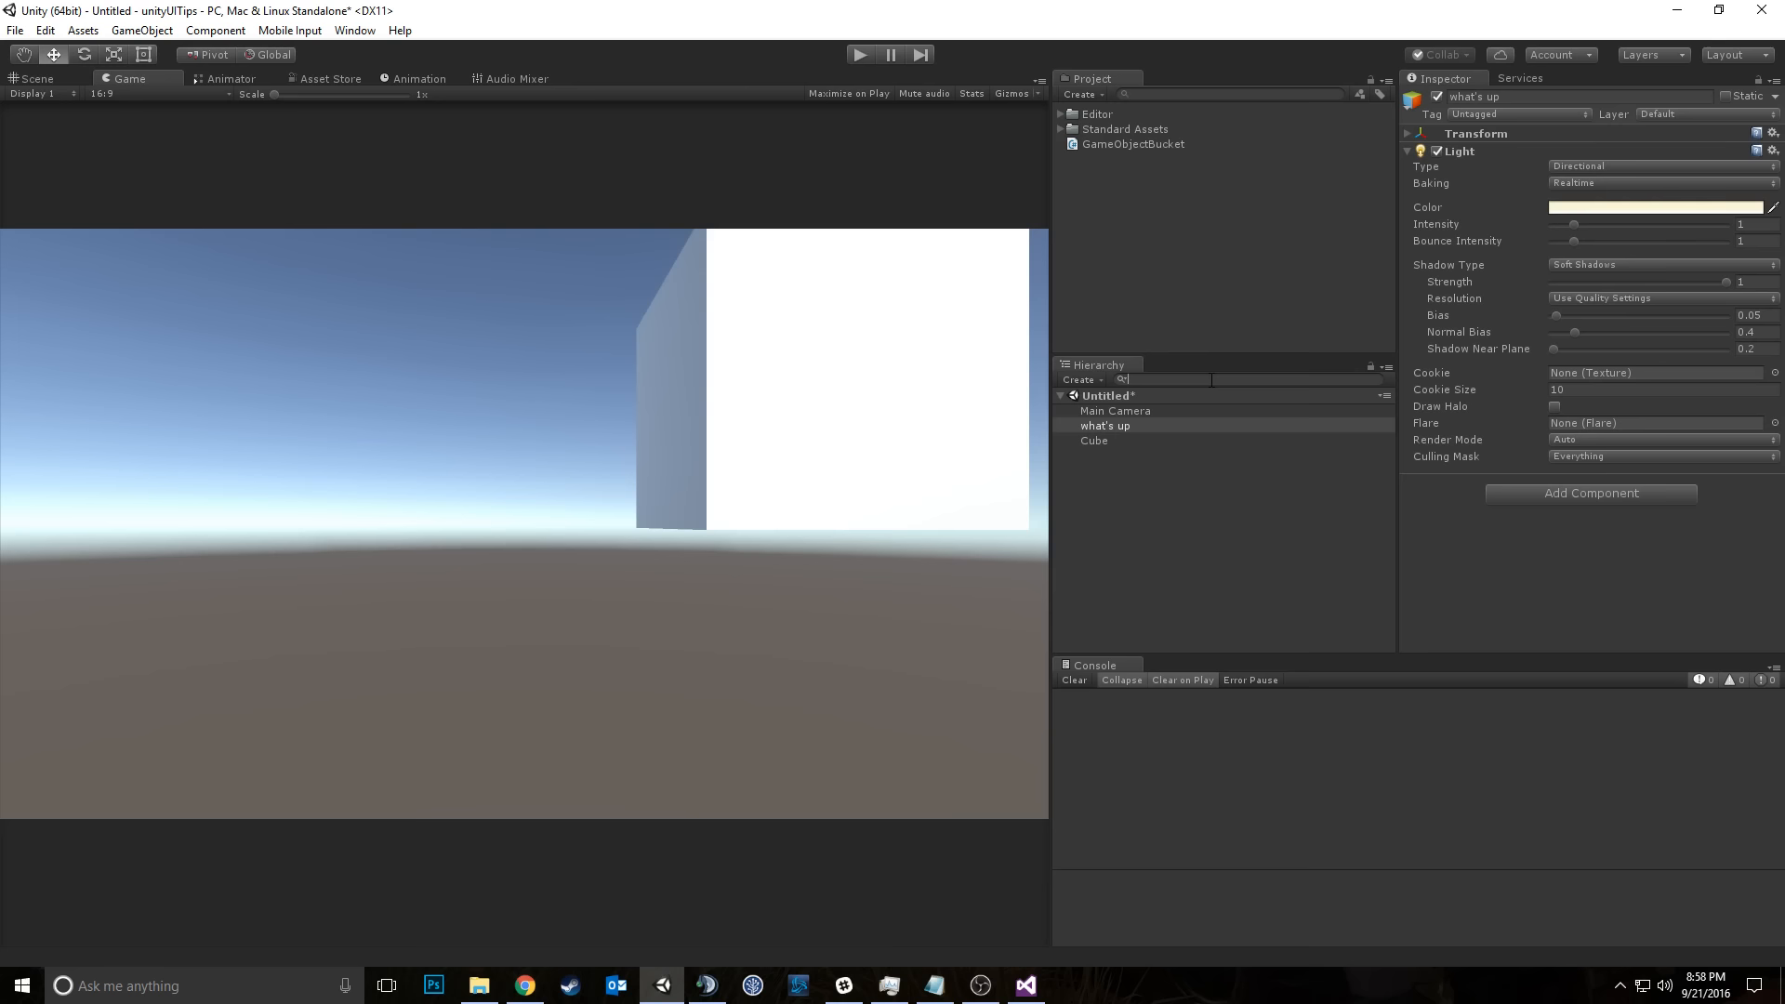
# Step: Save the untitled scene in the Assets folder as sceneA
pyautogui.click(1132, 424)
pyautogui.click(1136, 410)
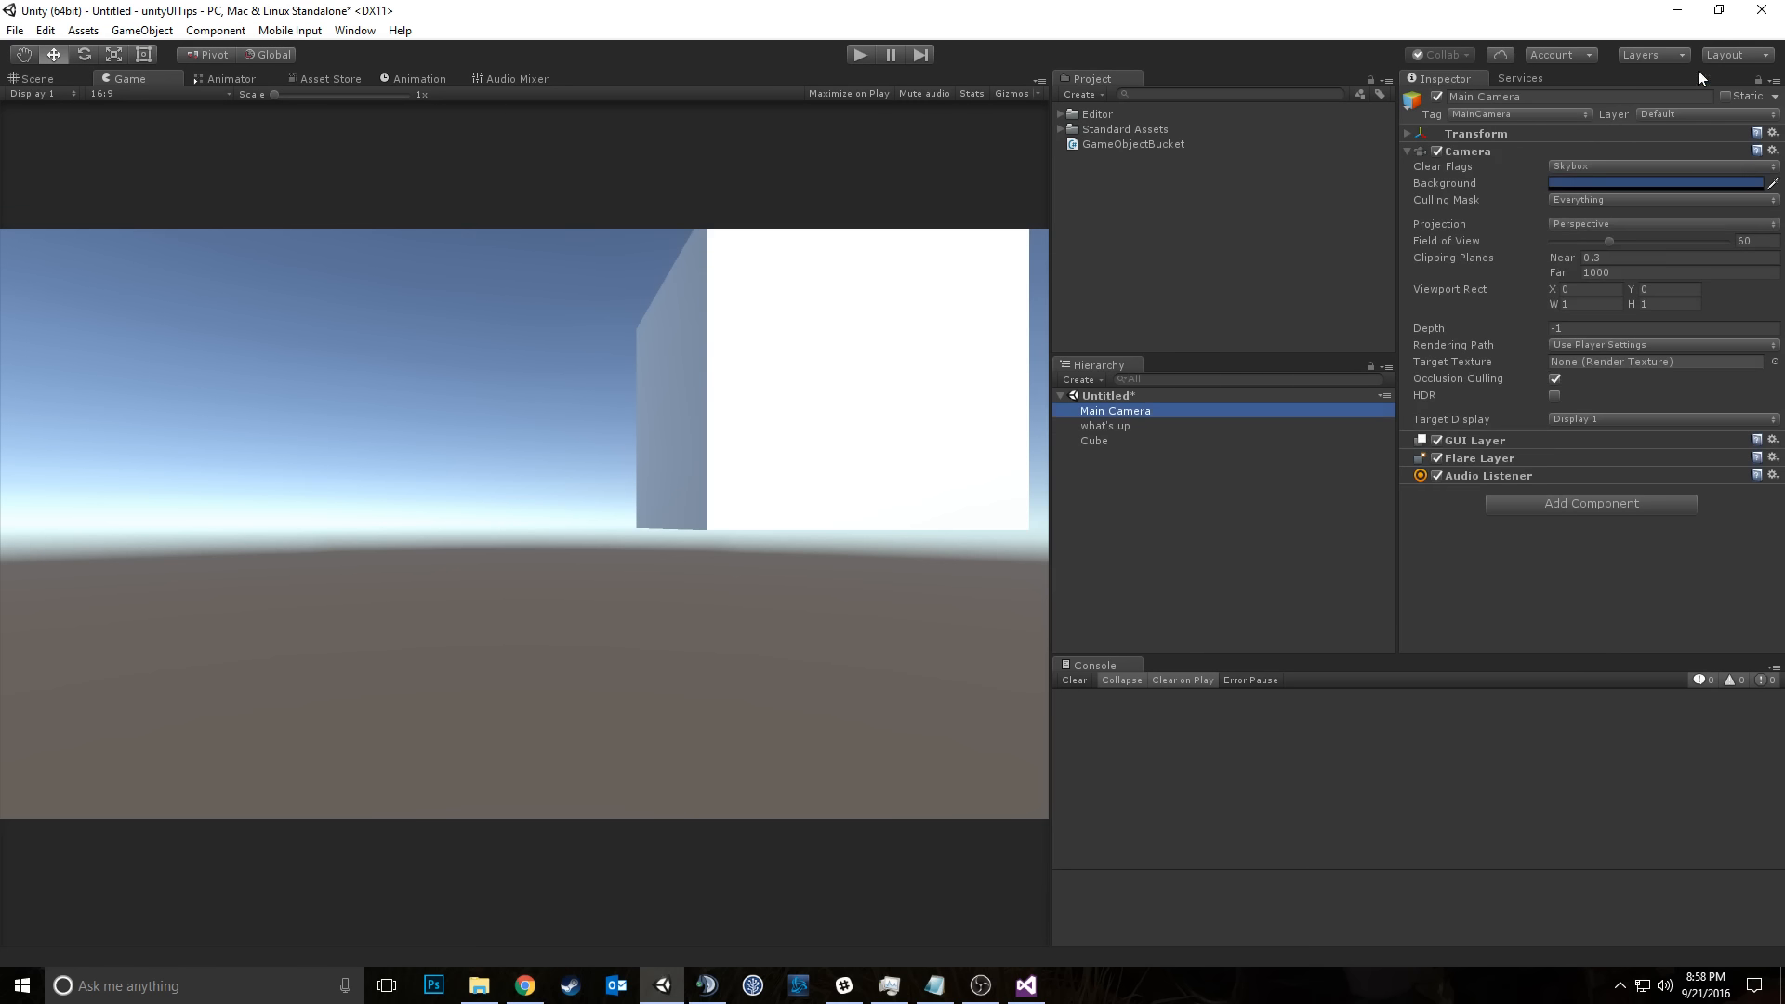
pyautogui.hotkey('ctrl', 's')
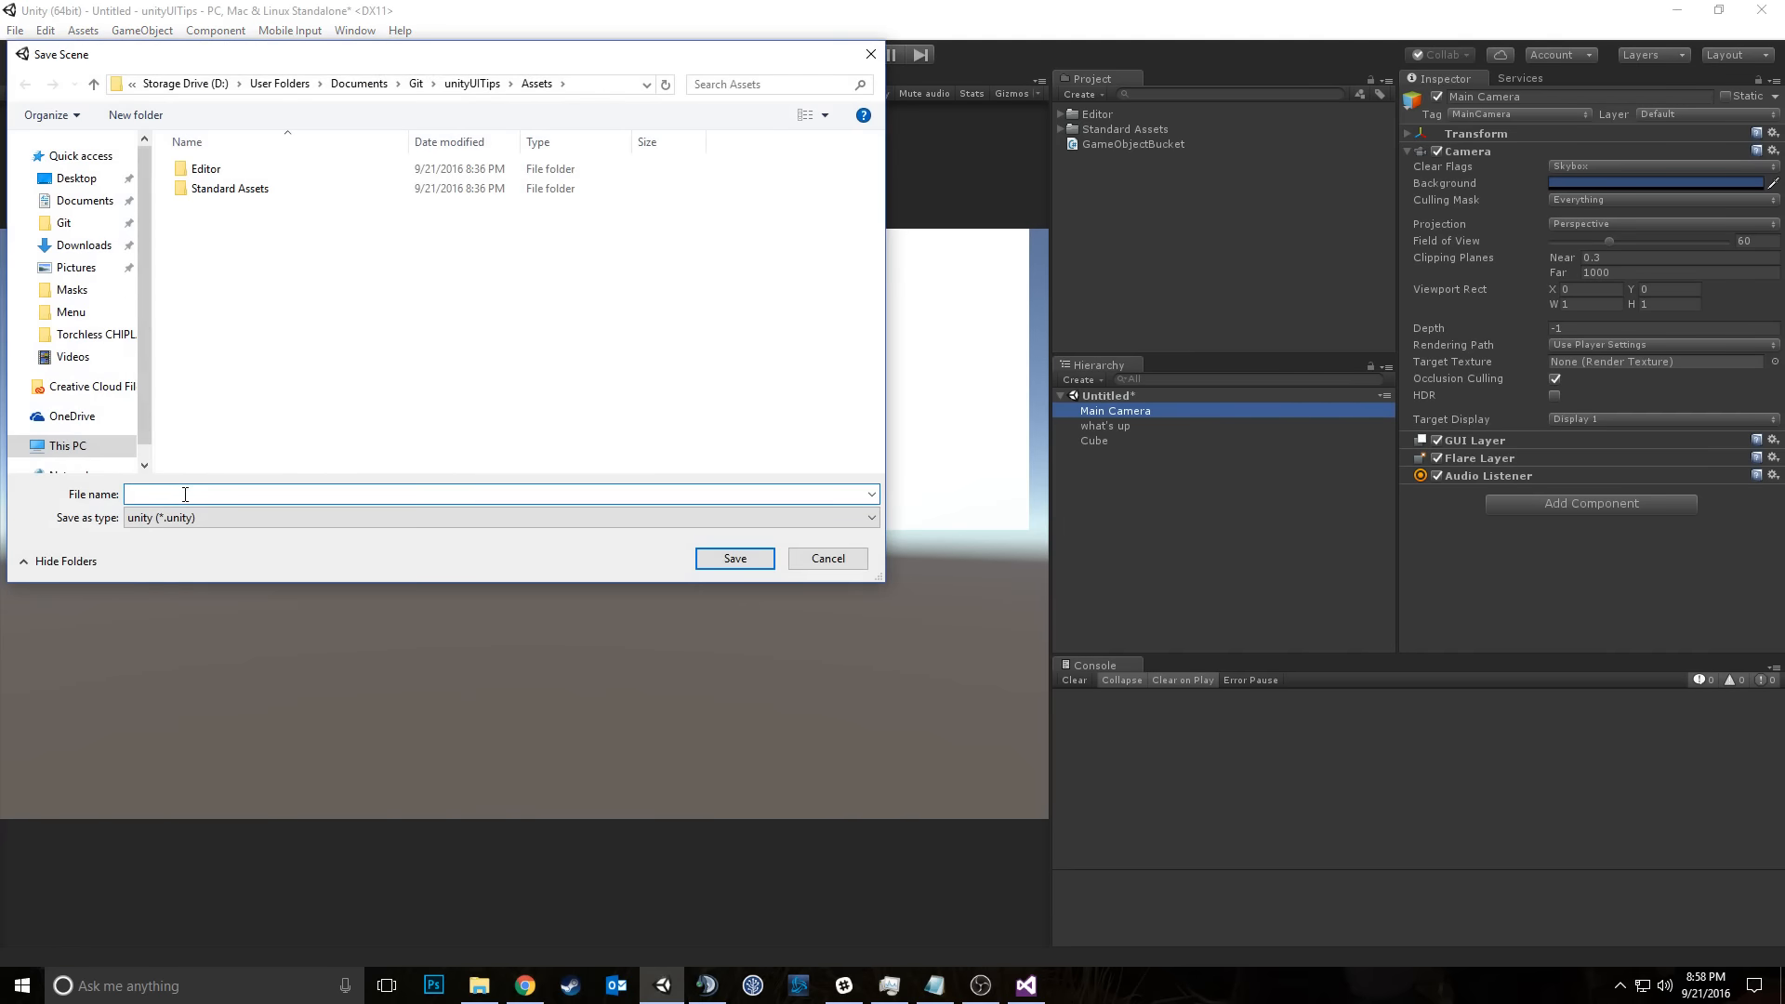
pyautogui.write('sceneA')
pyautogui.press('Return')
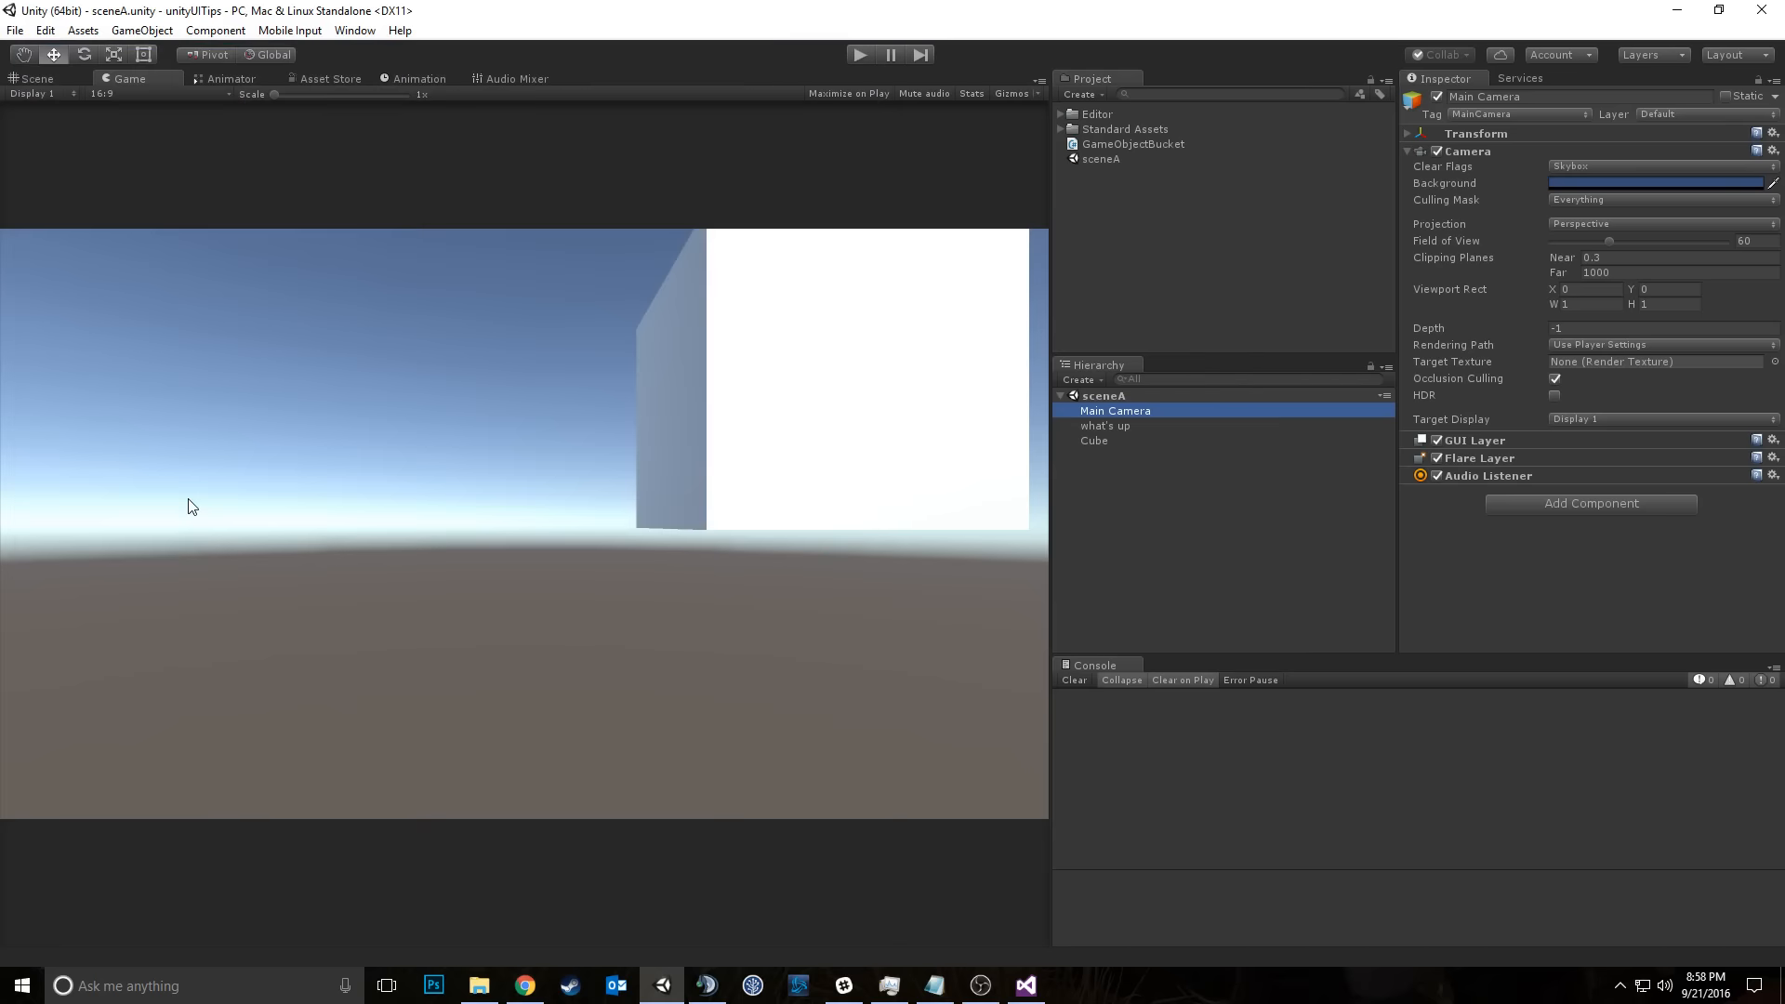
# Step: Select the Cube and bring it into sight in the Scene view
pyautogui.click(1106, 442)
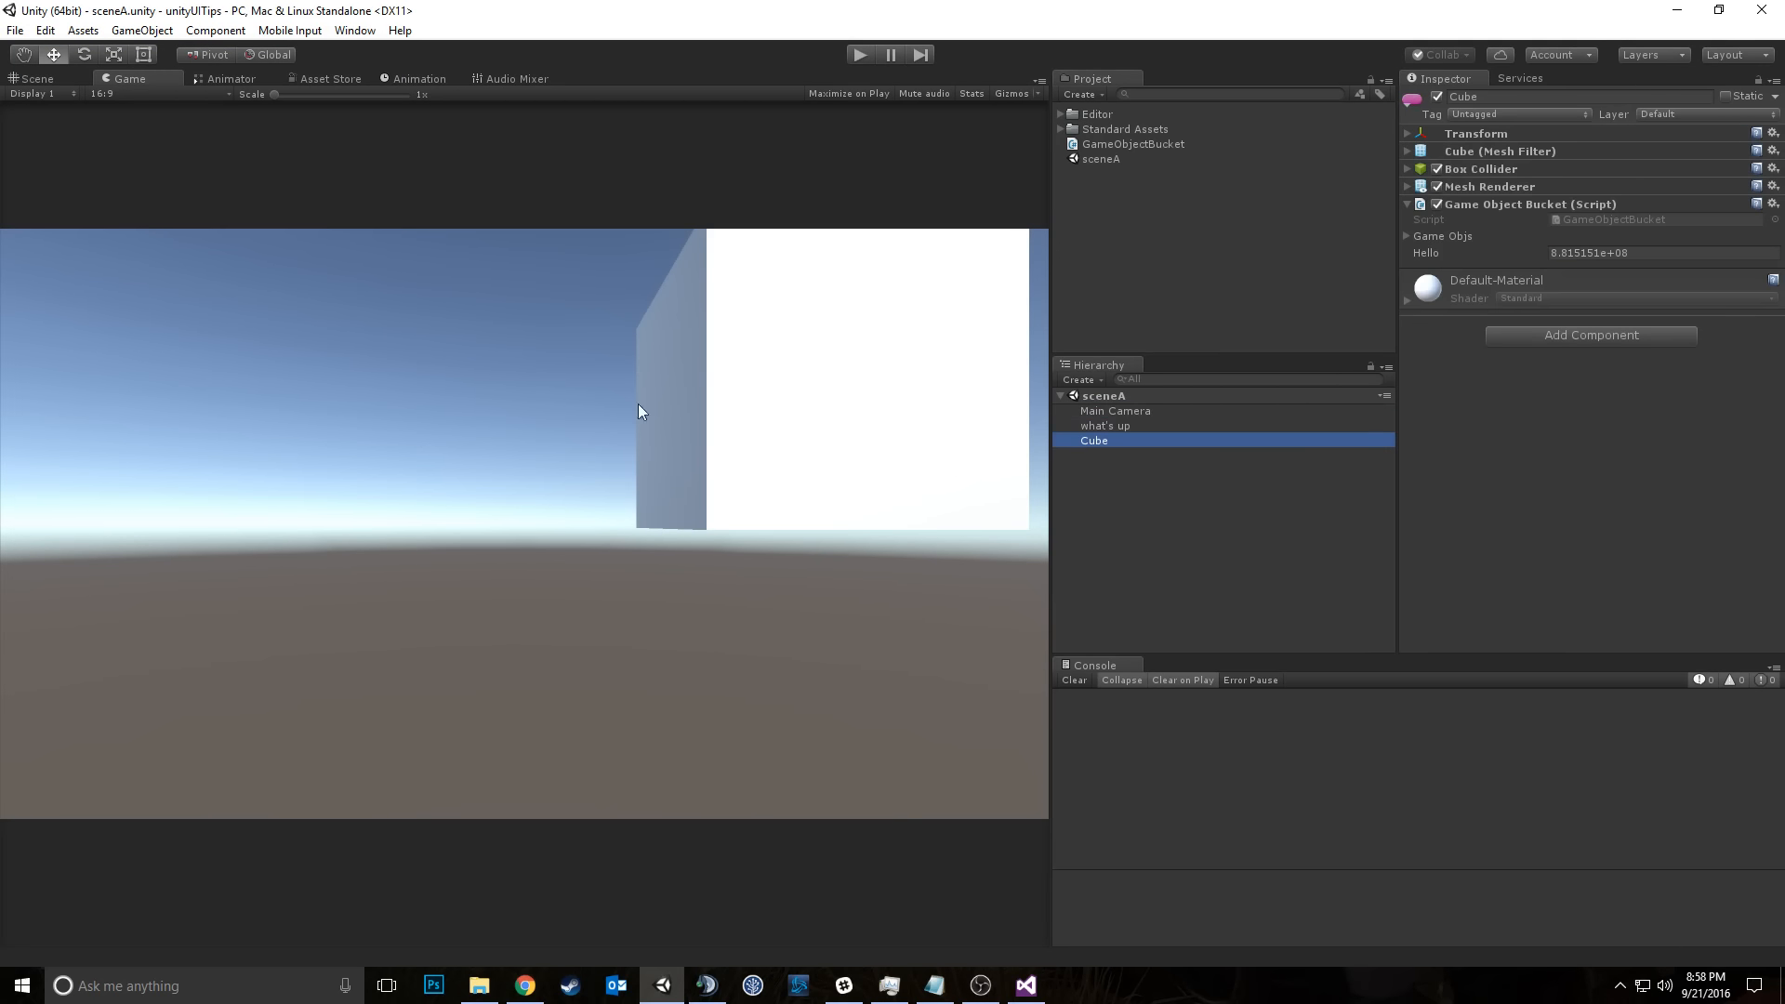
pyautogui.click(31, 86)
pyautogui.keyDown('alt'); pyautogui.moveTo(288, 390); pyautogui.dragTo(451, 539); pyautogui.keyUp('alt')
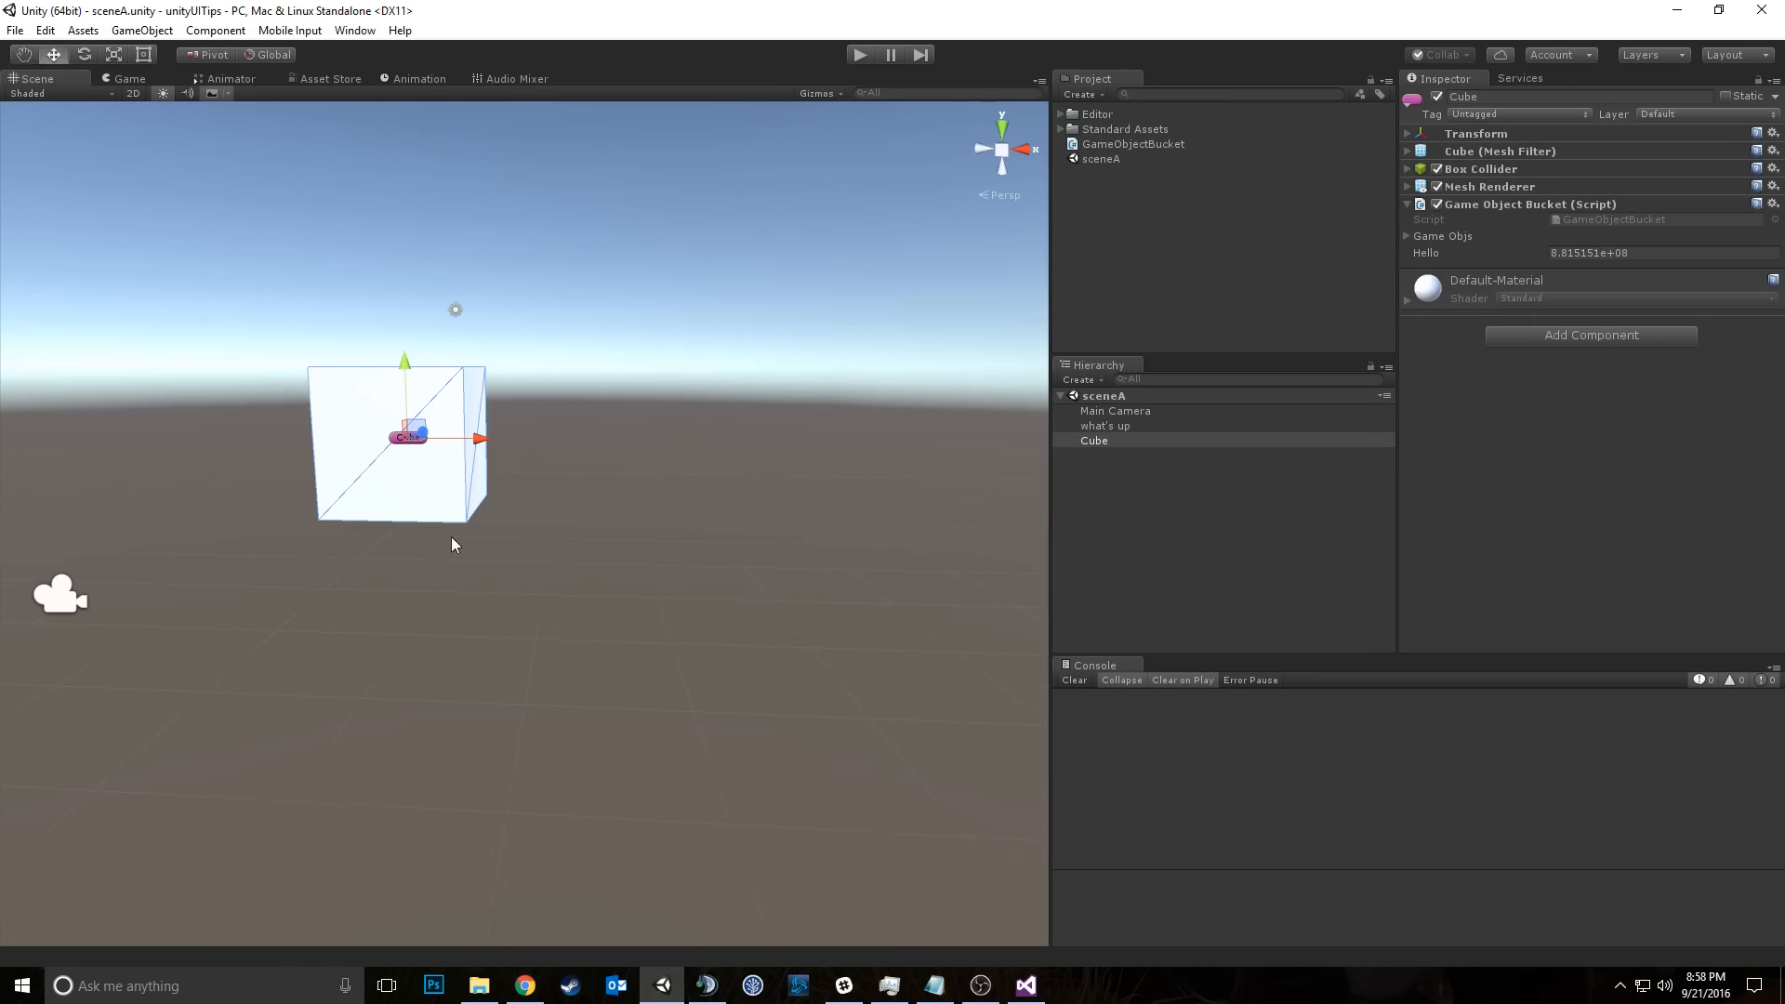
pyautogui.hotkey('ctrl', 'd')
pyautogui.hotkey('ctrl', 'd')
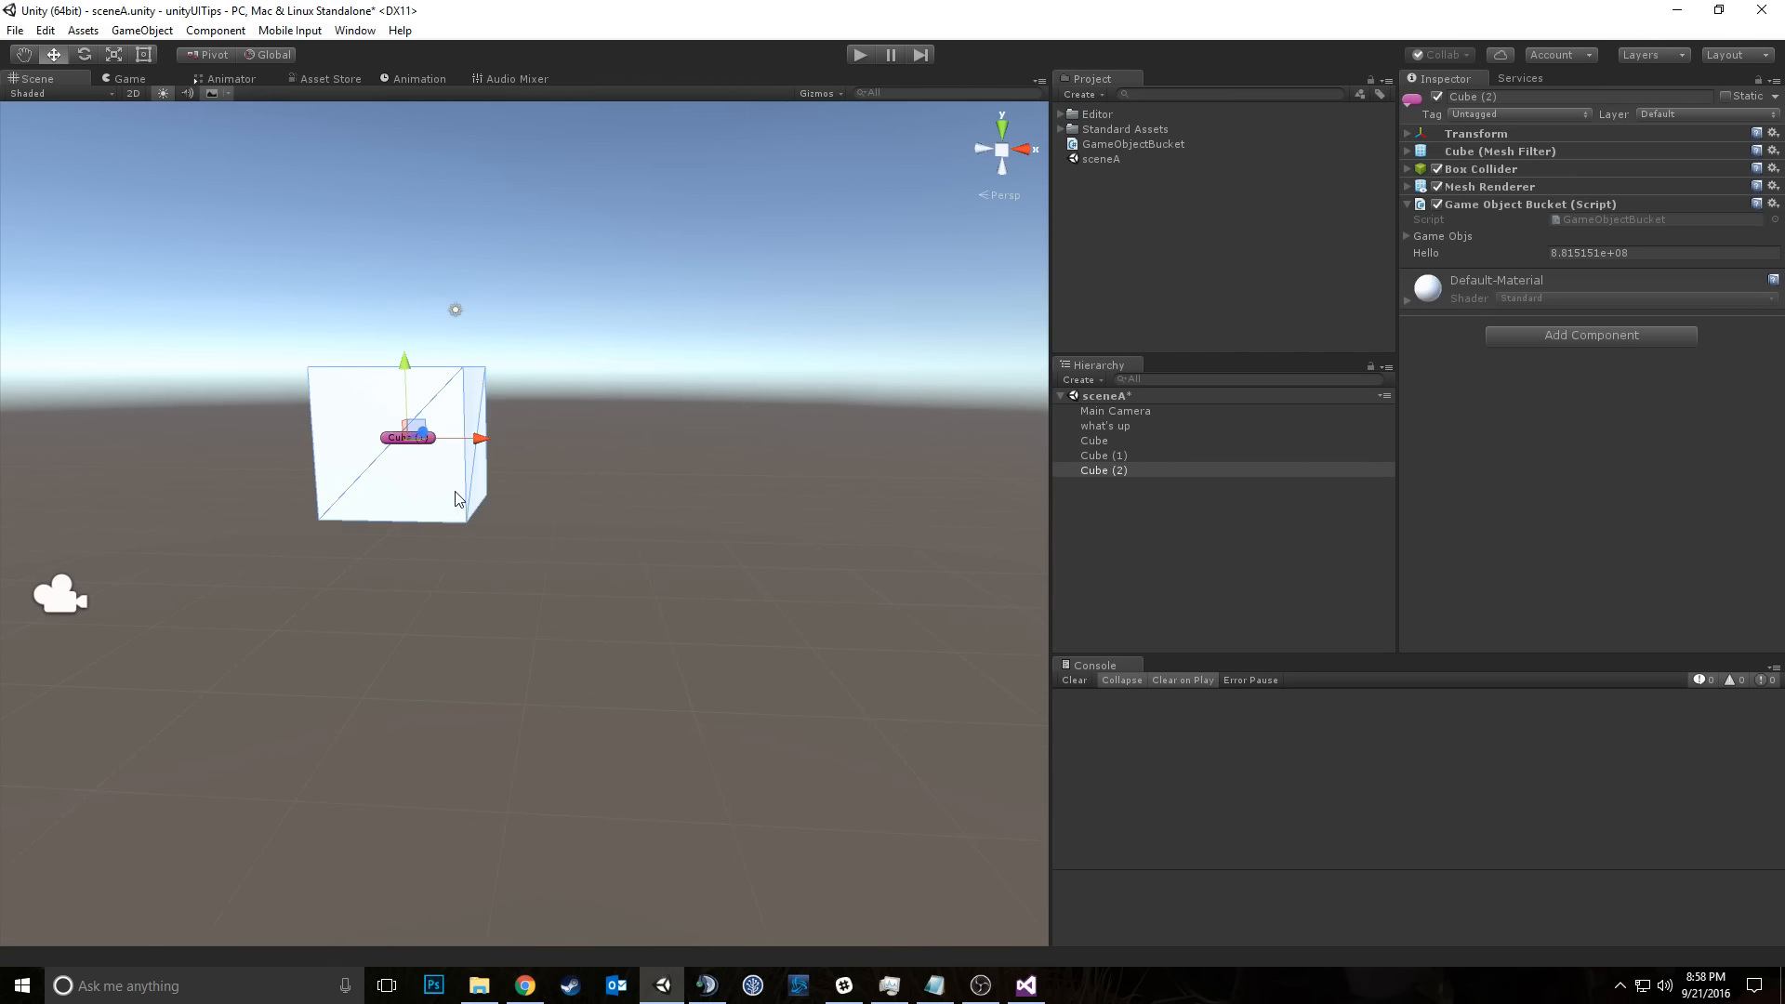
pyautogui.hotkey('ctrl', 'z')
pyautogui.hotkey('ctrl', 'z')
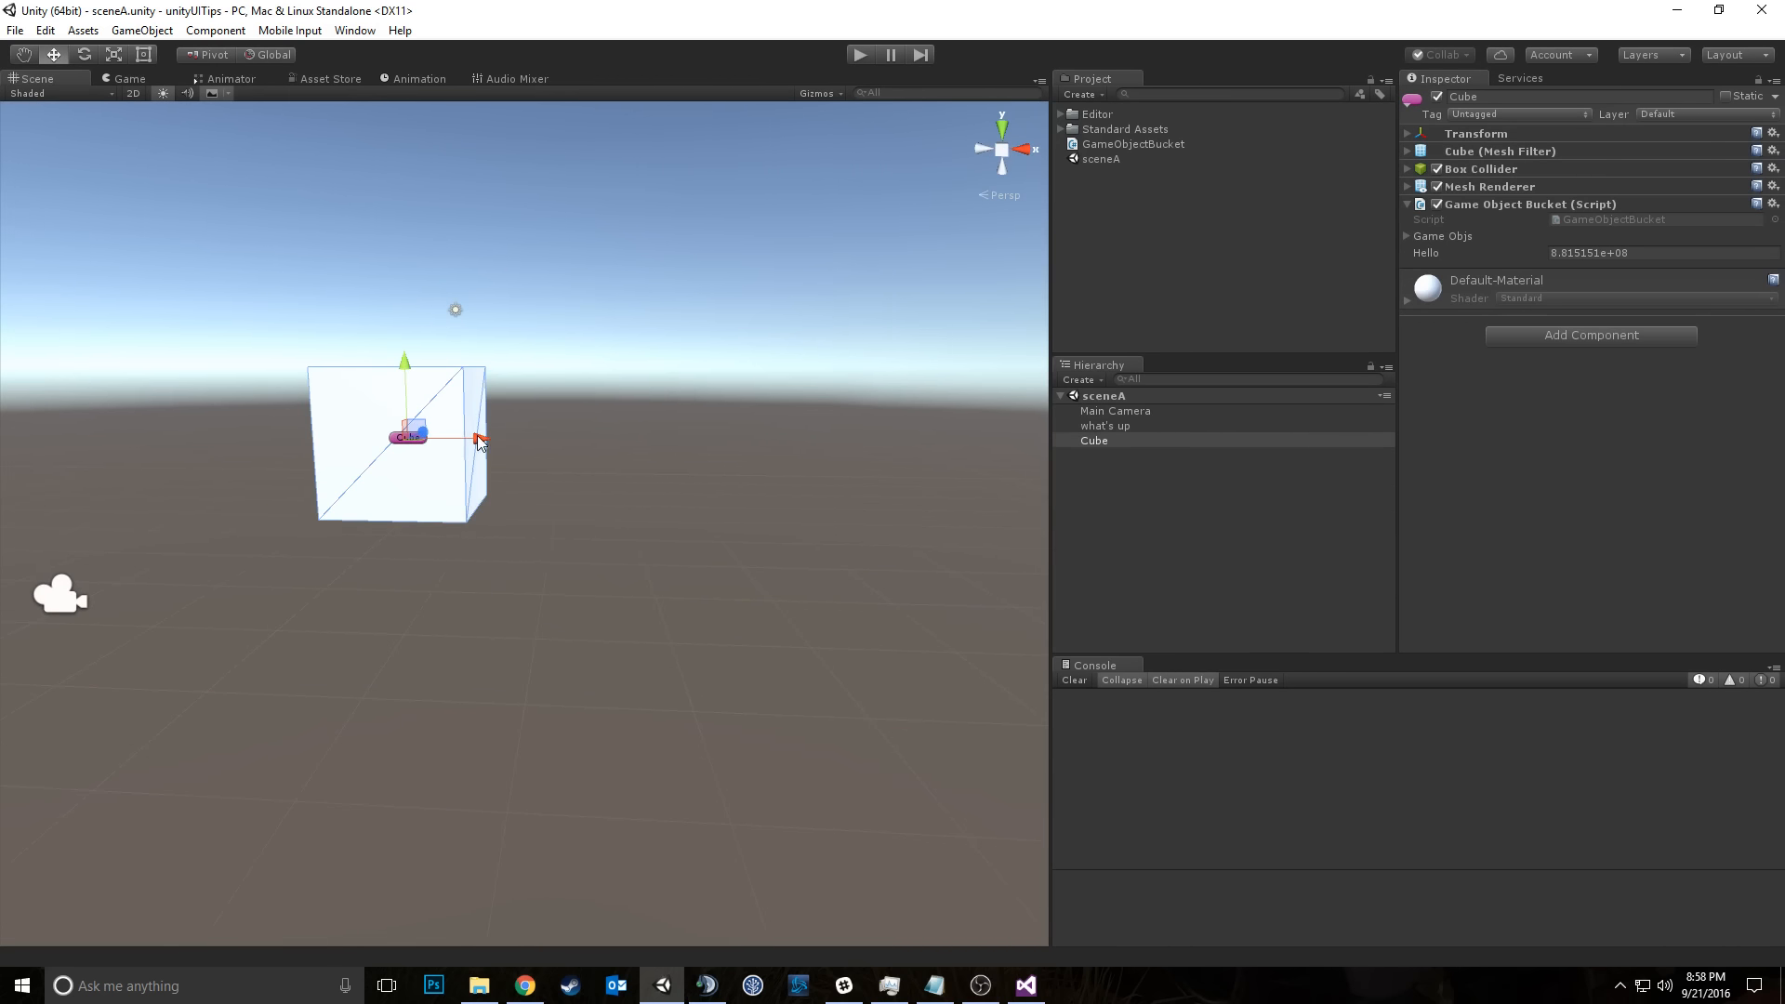
# Step: Duplicate the Cube four times and spread the copies into a row along the X axis
pyautogui.hotkey('ctrl', 'd')
pyautogui.moveTo(479, 441); pyautogui.dragTo(829, 440)
pyautogui.hotkey('ctrl', 'd')
pyautogui.hotkey('ctrl', 'd')
pyautogui.moveTo(857, 400); pyautogui.dragTo(651, 405, button='right')
pyautogui.hotkey('ctrl', 'd')
pyautogui.moveTo(653, 409); pyautogui.dragTo(793, 411)
pyautogui.moveTo(793, 409); pyautogui.dragTo(807, 410, button='middle')
# Step: Duplicate Cube (1) through Cube (4), move the new copies along the Z axis into a second row, and save the scene
pyautogui.keyDown('shift'); pyautogui.click(1090, 453); pyautogui.keyUp('shift')
pyautogui.hotkey('ctrl', 'd')
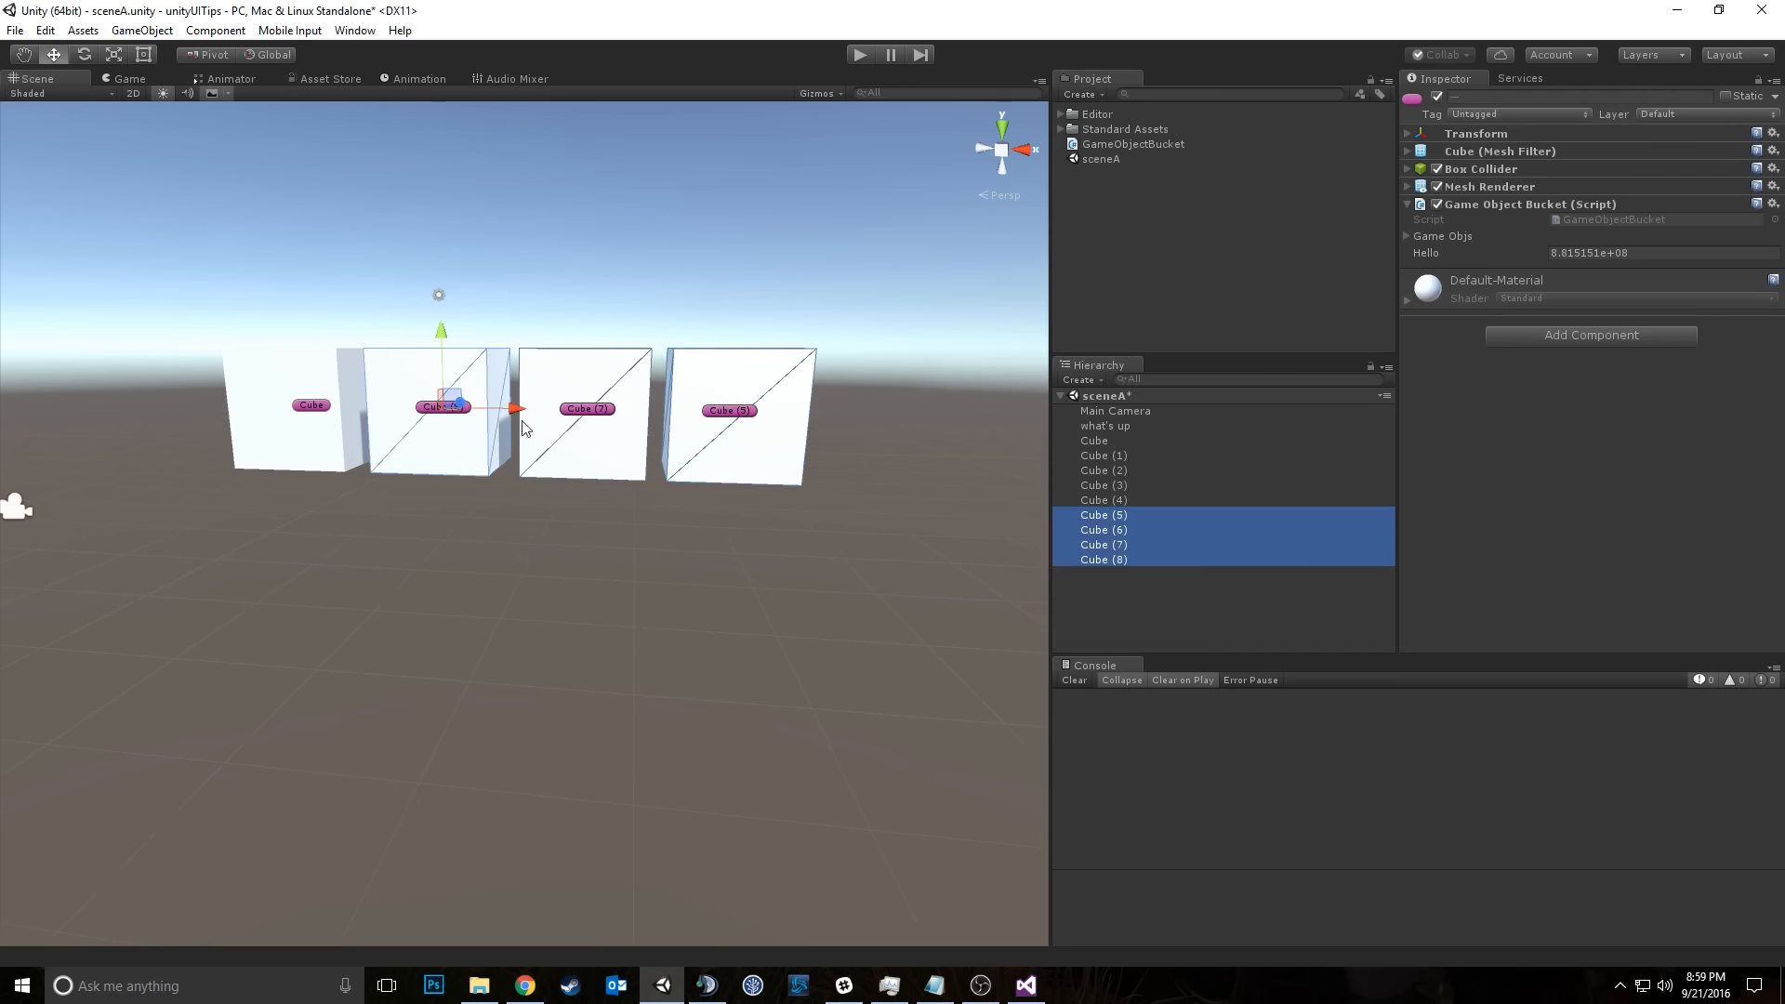
pyautogui.moveTo(509, 411); pyautogui.dragTo(305, 411, button='right')
pyautogui.press('s')
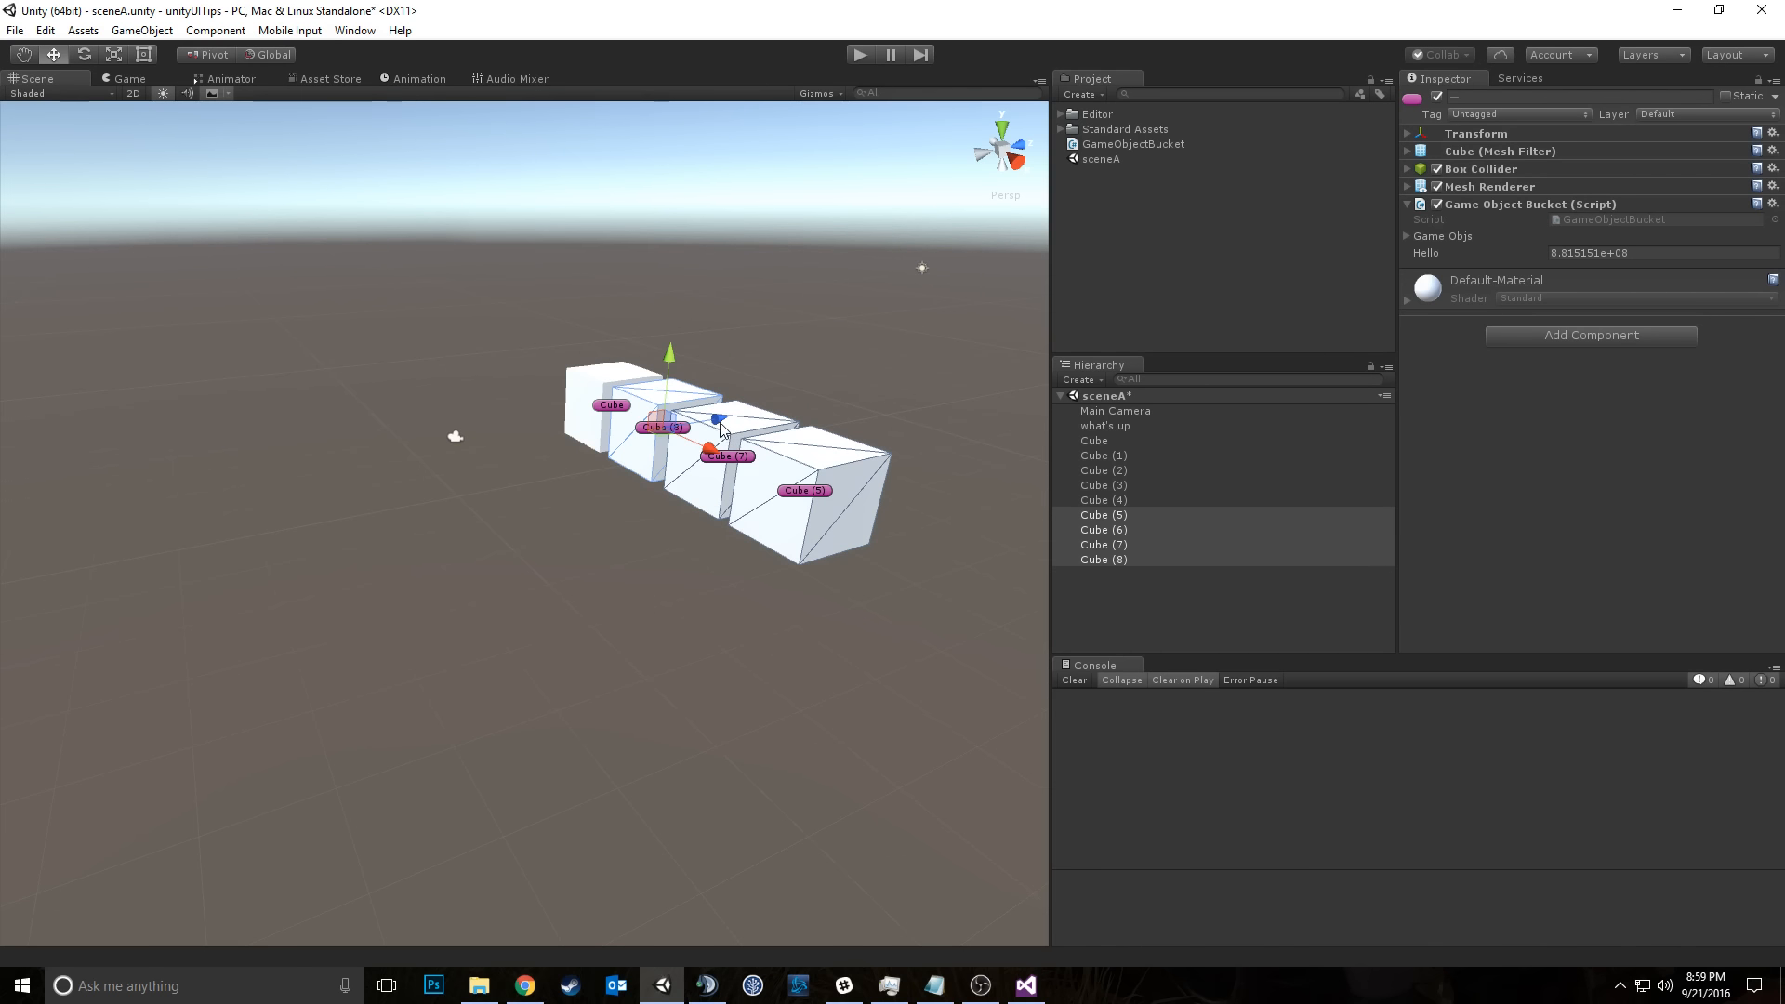
pyautogui.moveTo(711, 420); pyautogui.dragTo(821, 393)
pyautogui.press('d')
pyautogui.press('w')
pyautogui.moveTo(819, 389); pyautogui.dragTo(782, 342, button='right')
pyautogui.hotkey('ctrl', 's')
pyautogui.moveTo(630, 435); pyautogui.dragTo(801, 461, button='right')
pyautogui.press('s')
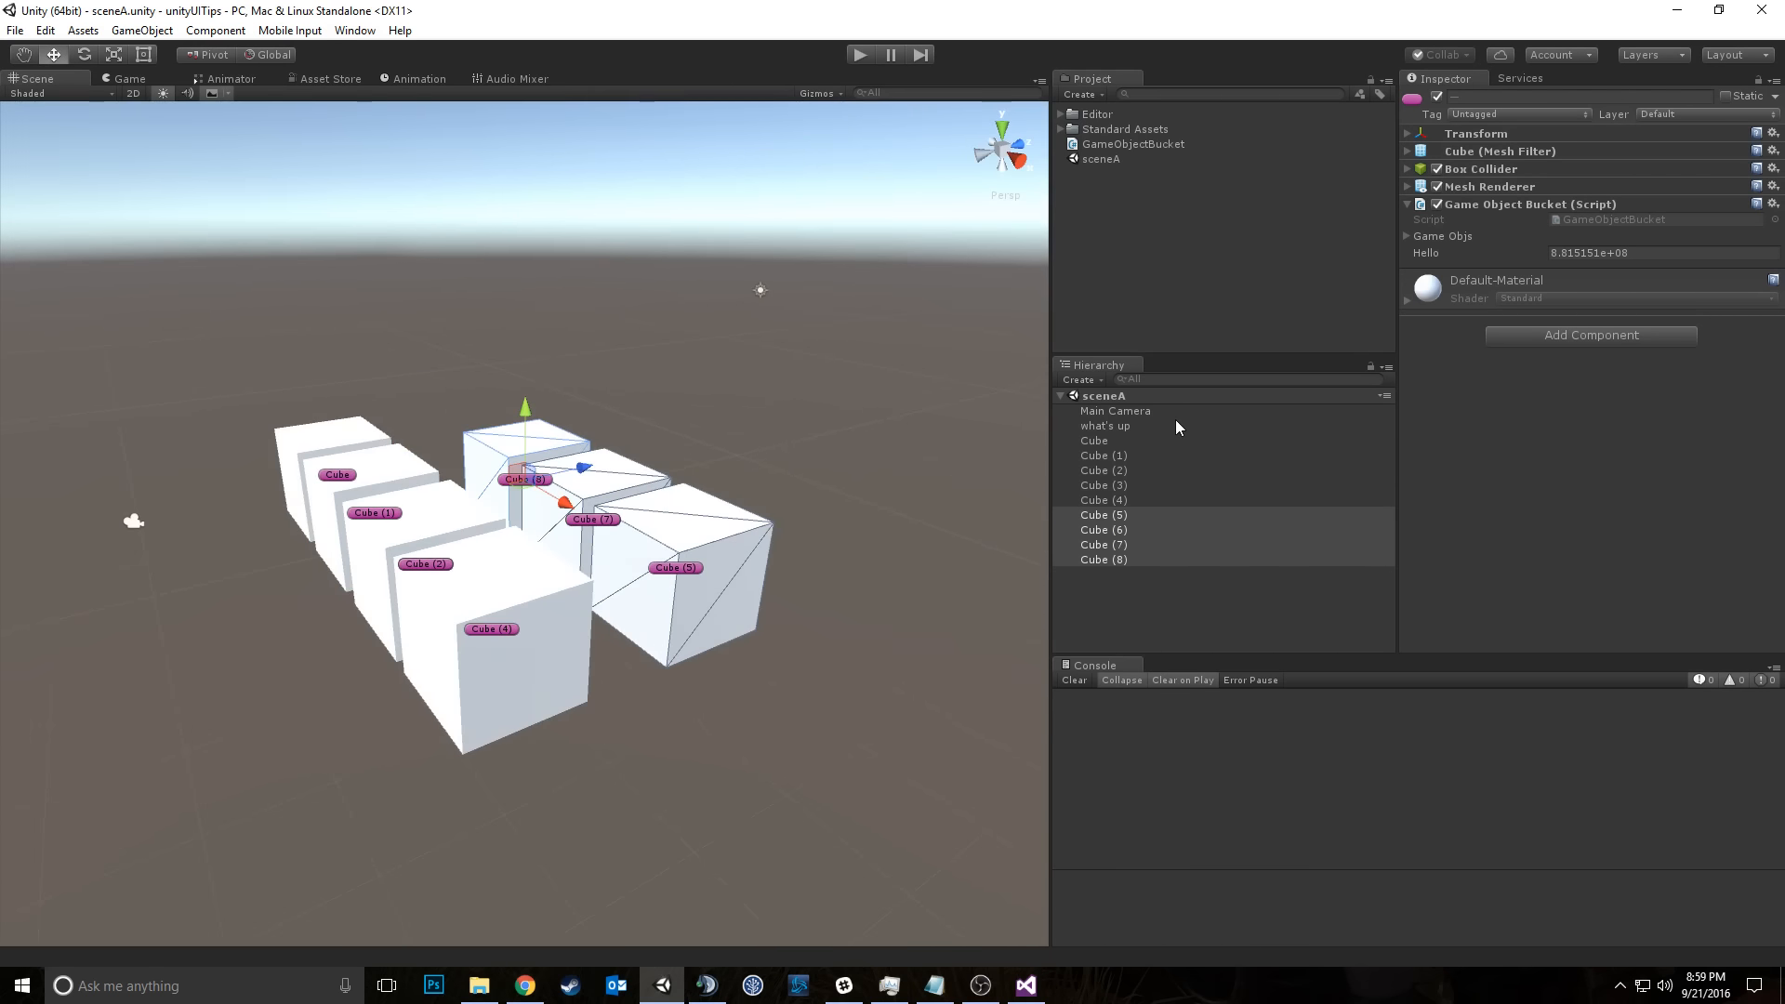
# Step: Delete Cube (4), Cube (5) and Cube (6) from the scene
pyautogui.click(1170, 415)
pyautogui.click(1143, 498)
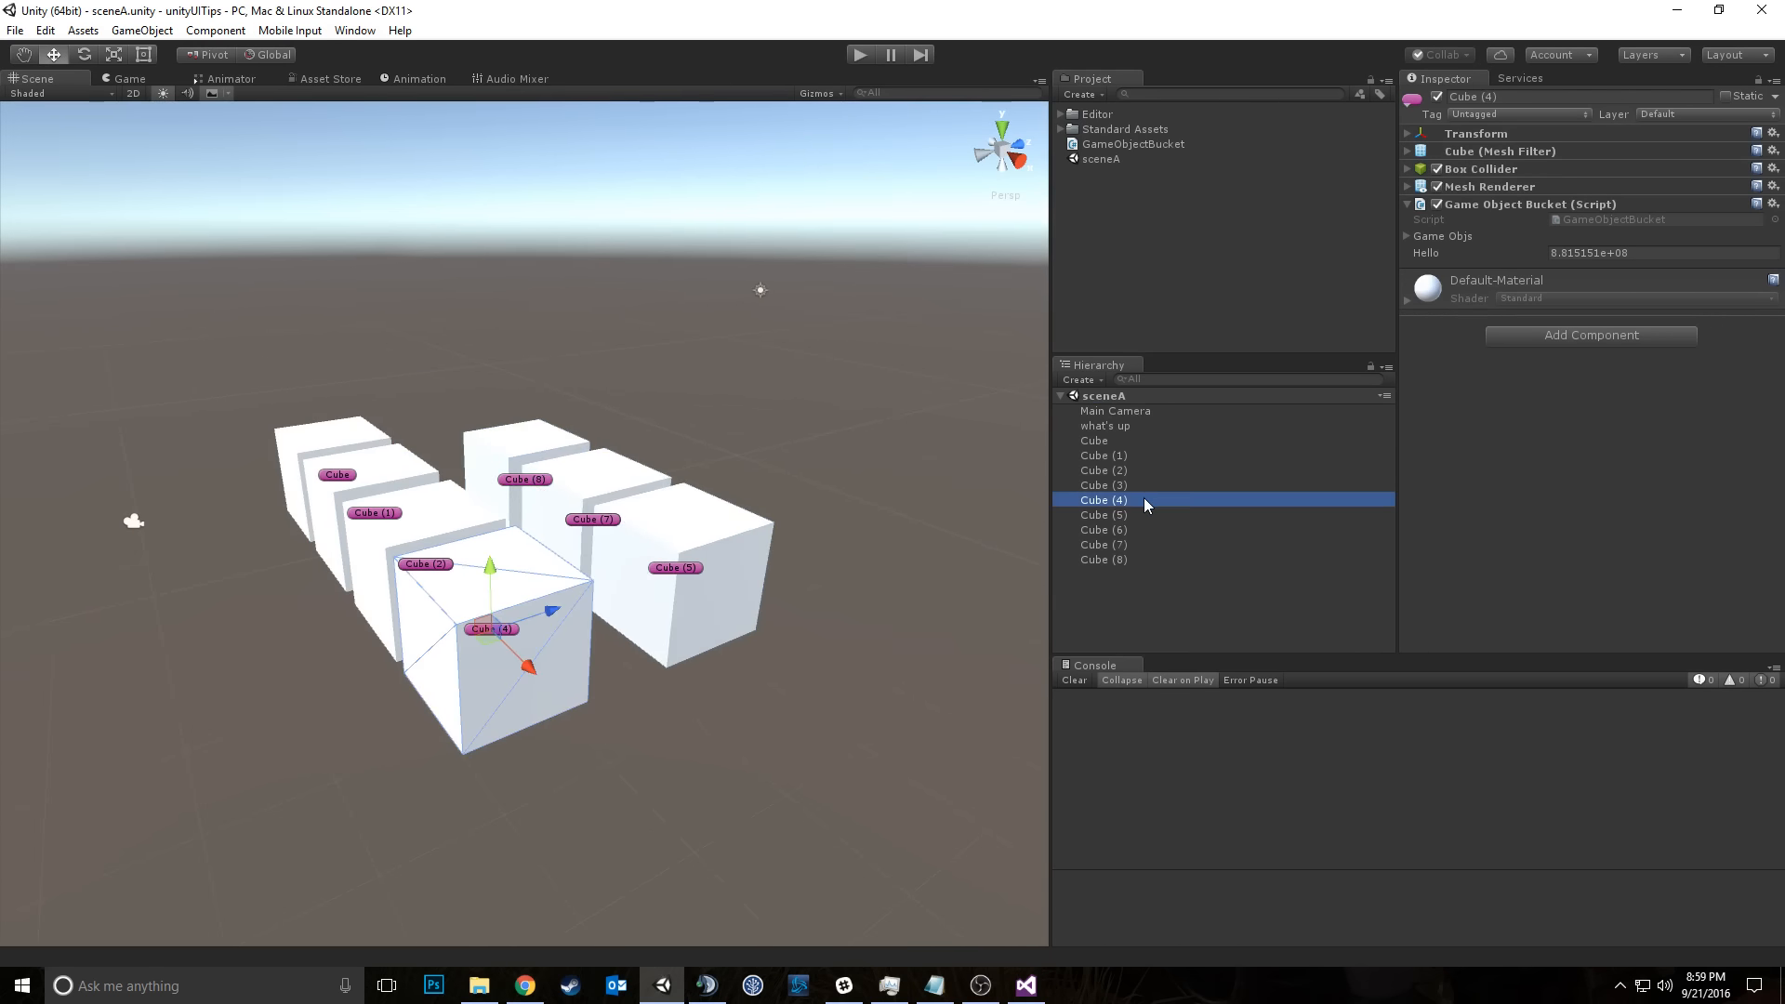
pyautogui.keyDown('shift'); pyautogui.click(1147, 528); pyautogui.keyUp('shift')
pyautogui.press('Delete')
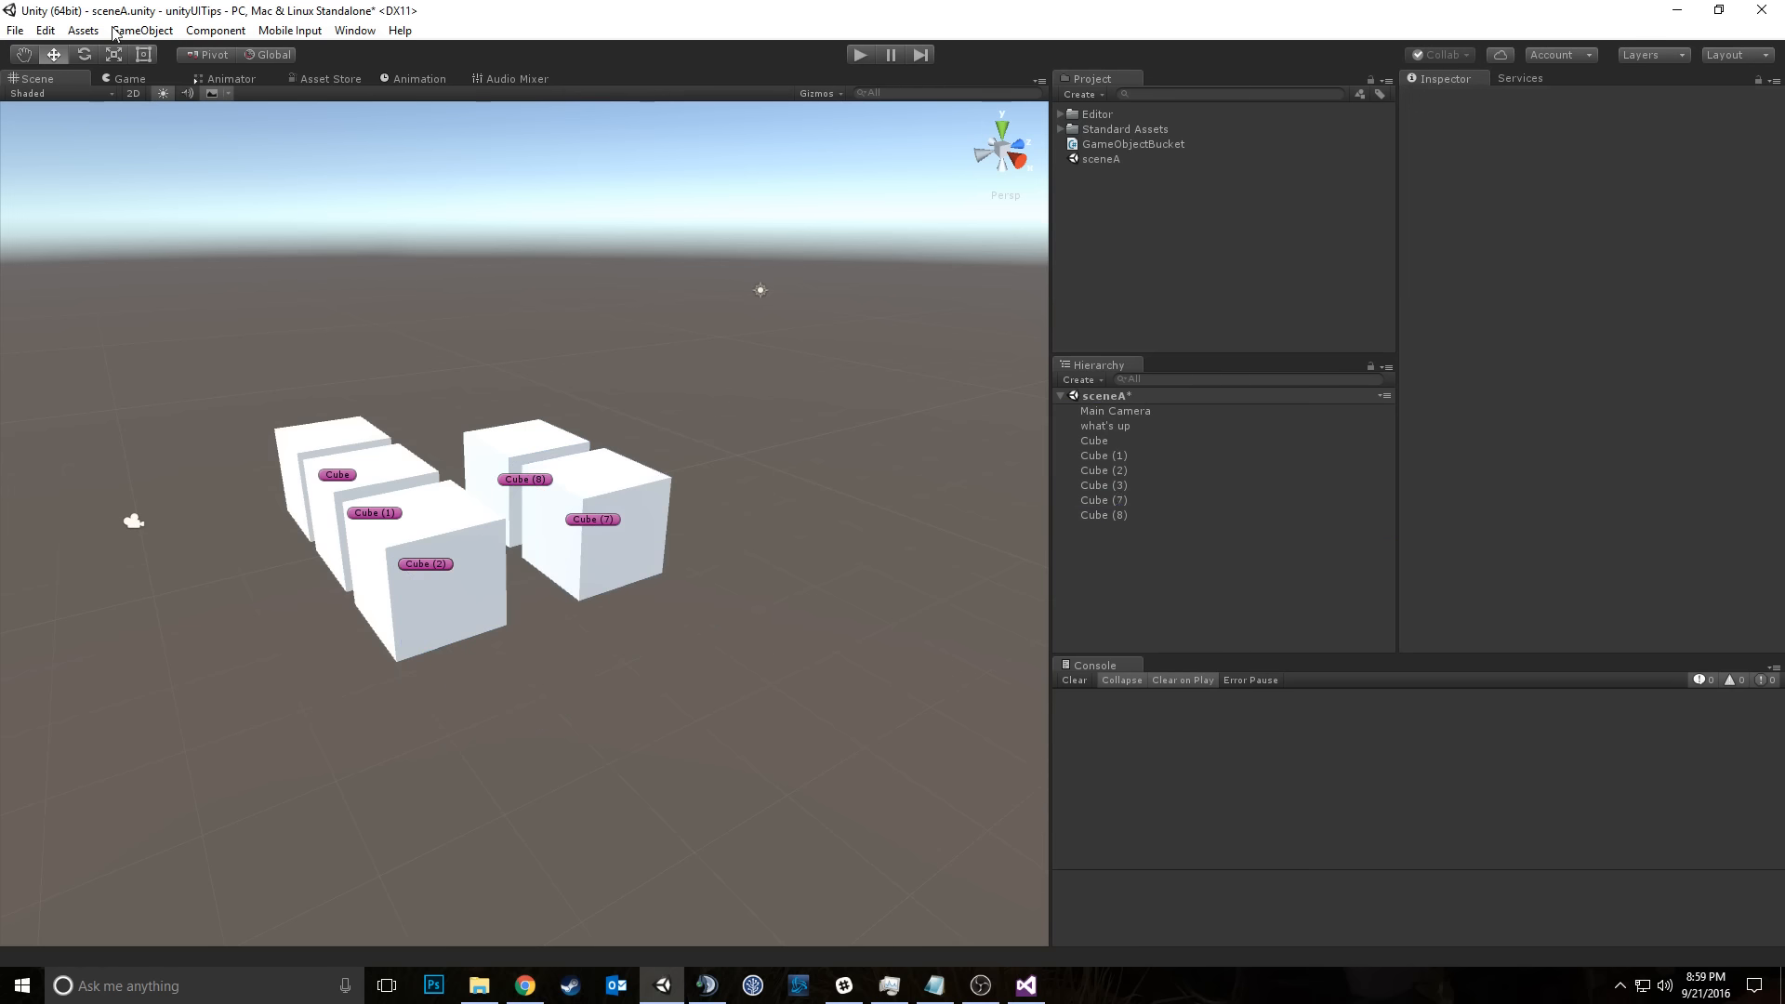
# Step: Save the modified scene as a new scene file named sceneB
pyautogui.click(16, 30)
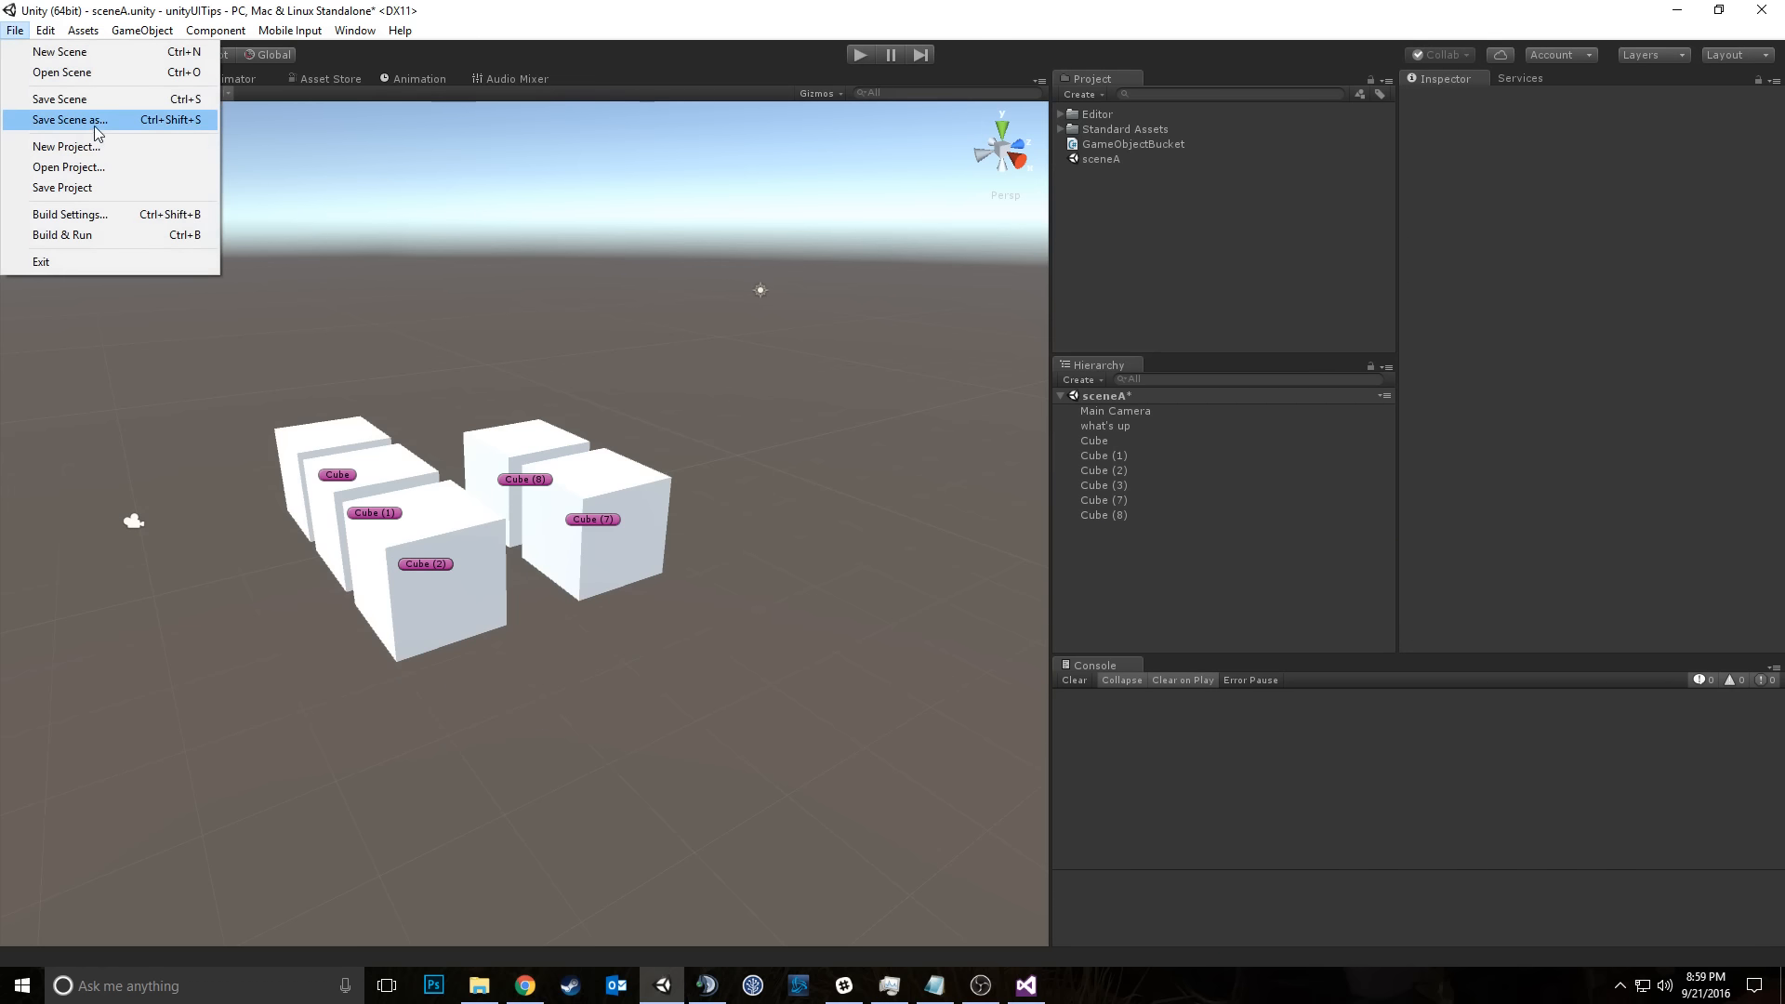
pyautogui.click(93, 121)
pyautogui.write('sceneB')
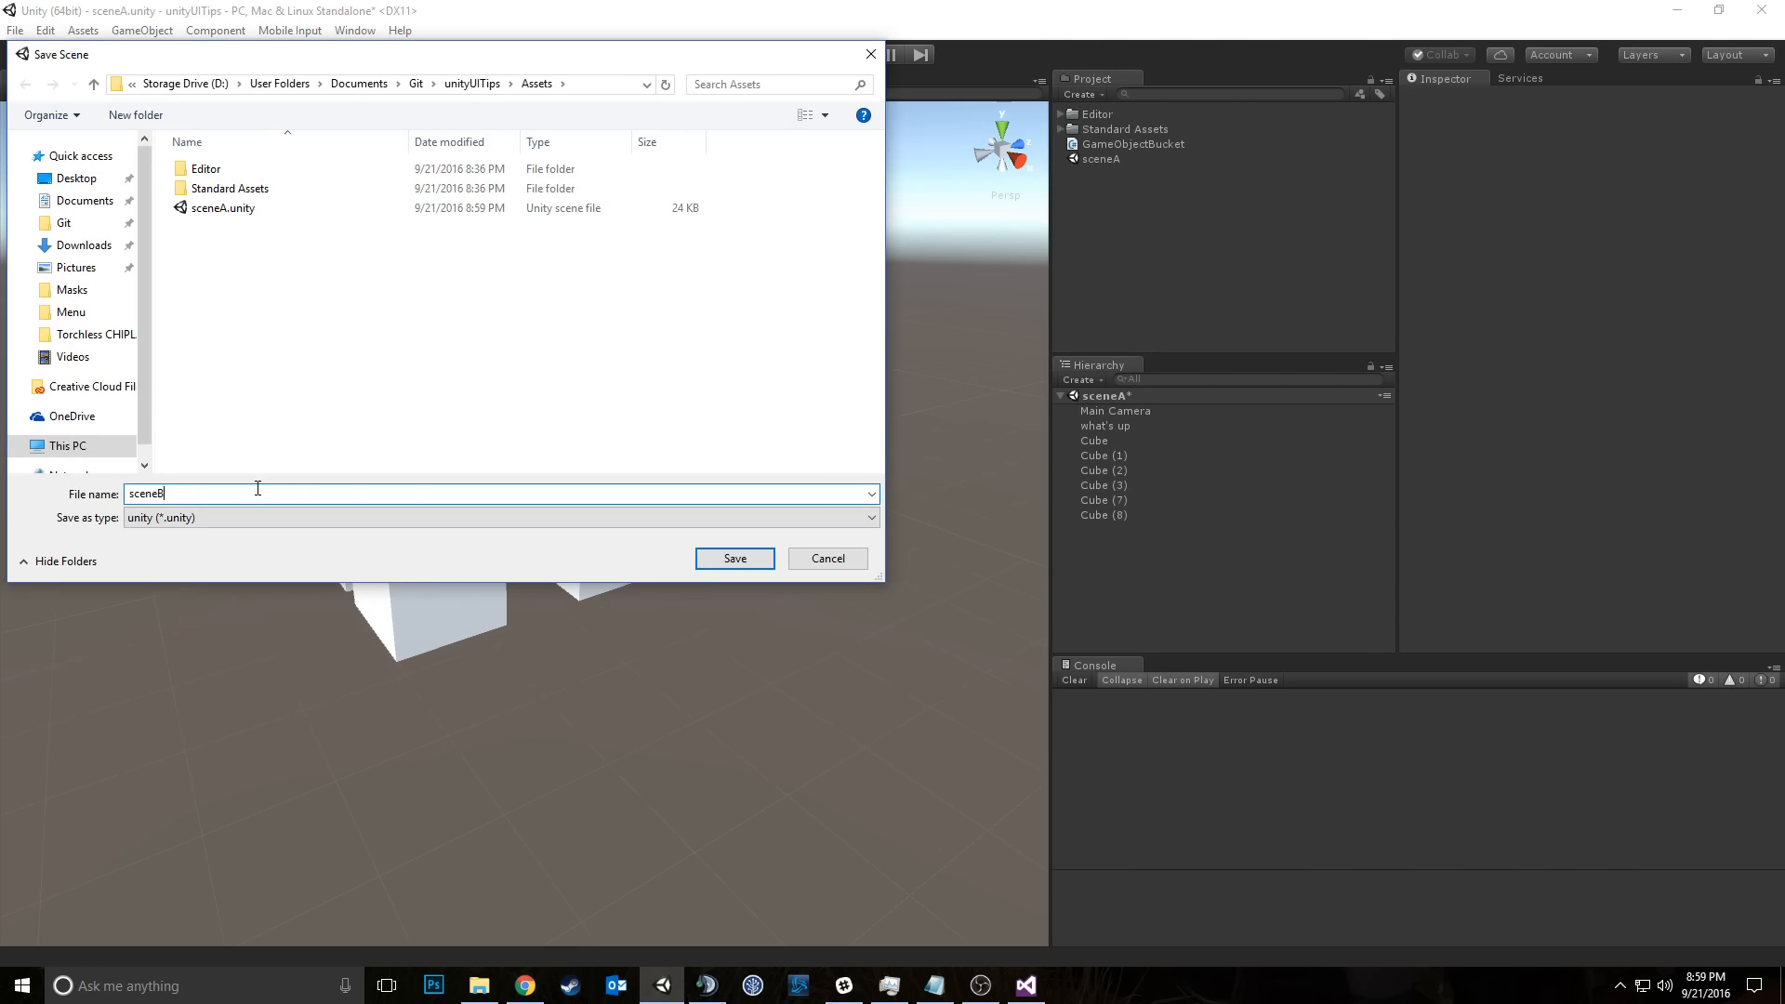
pyautogui.press('Return')
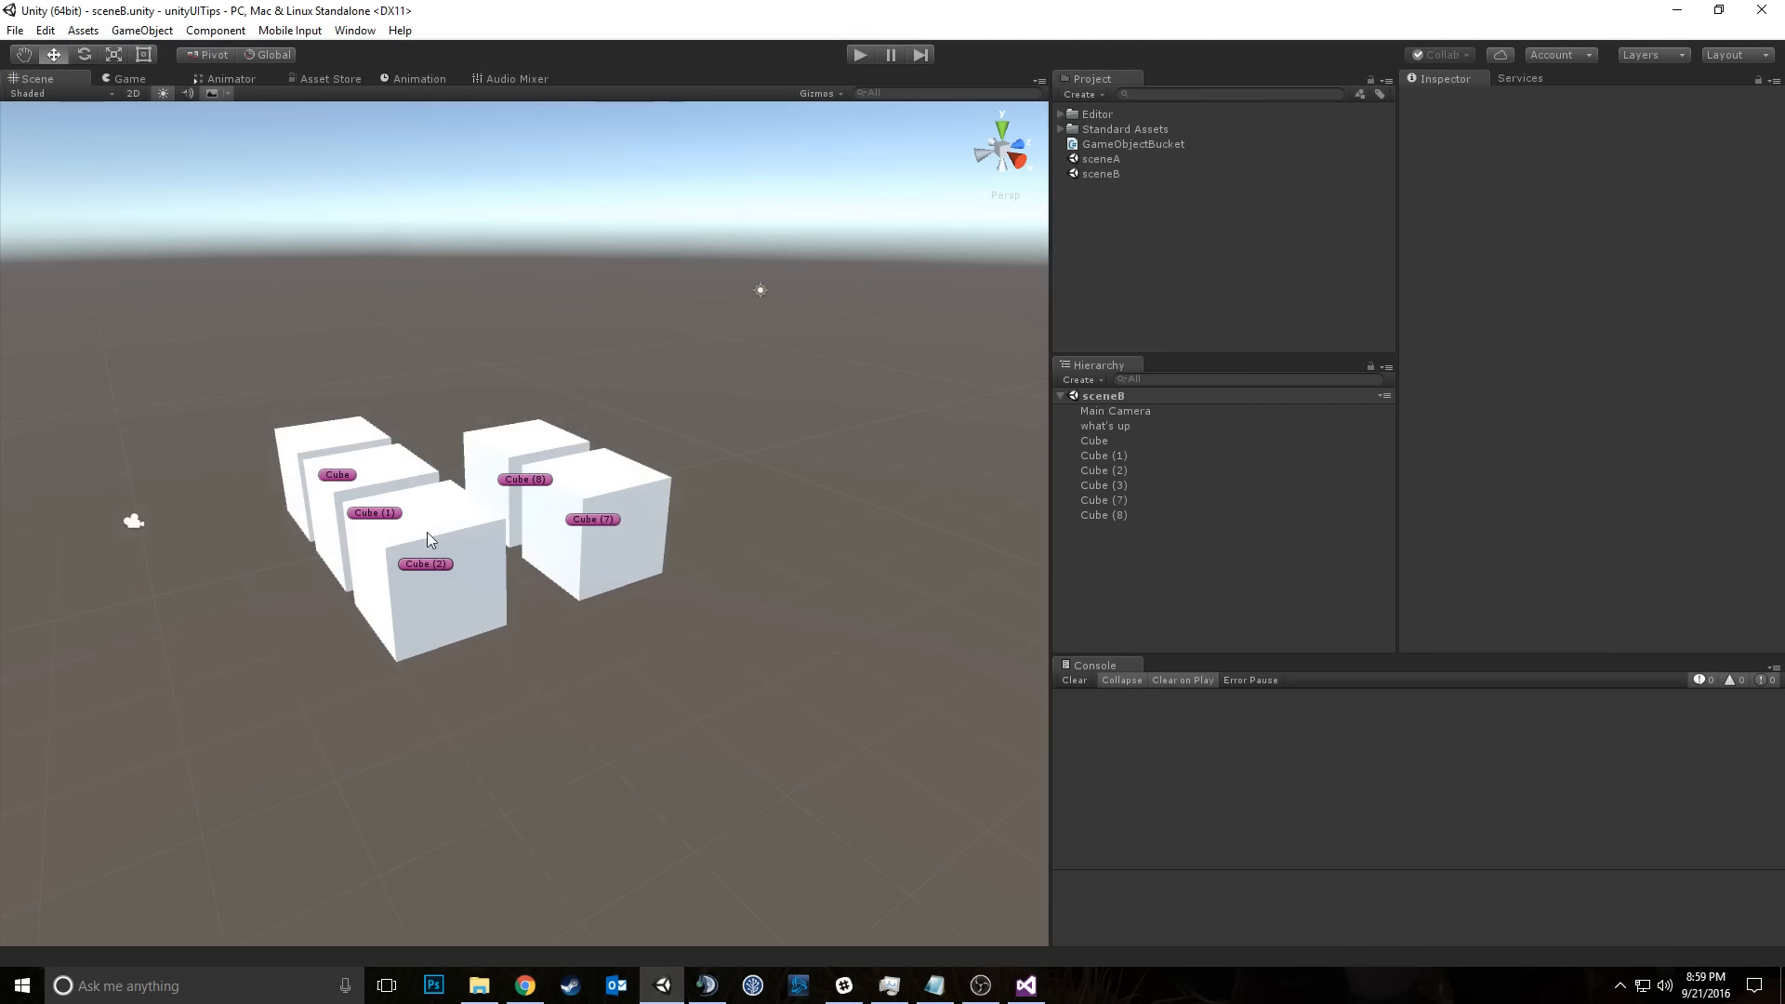
# Step: Load sceneA into the Hierarchy alongside sceneB, collapse both scenes' object lists, and select sceneB
pyautogui.click(1061, 397)
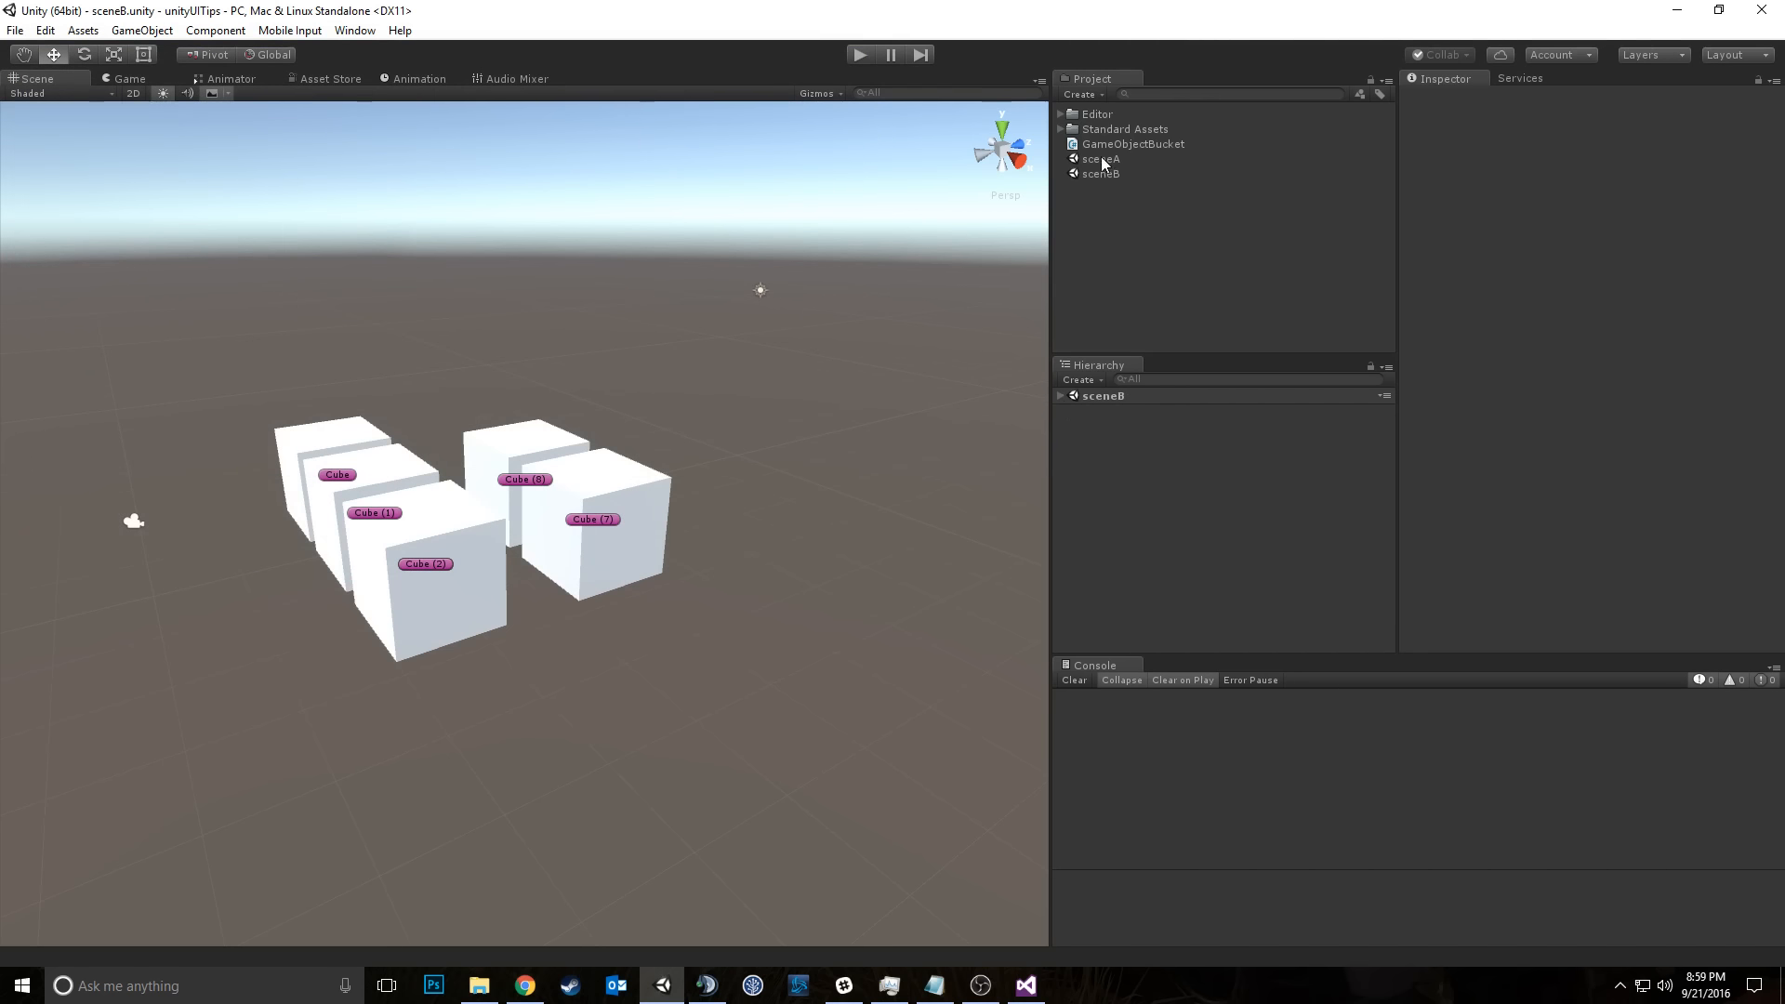
pyautogui.moveTo(1101, 158); pyautogui.dragTo(1113, 476)
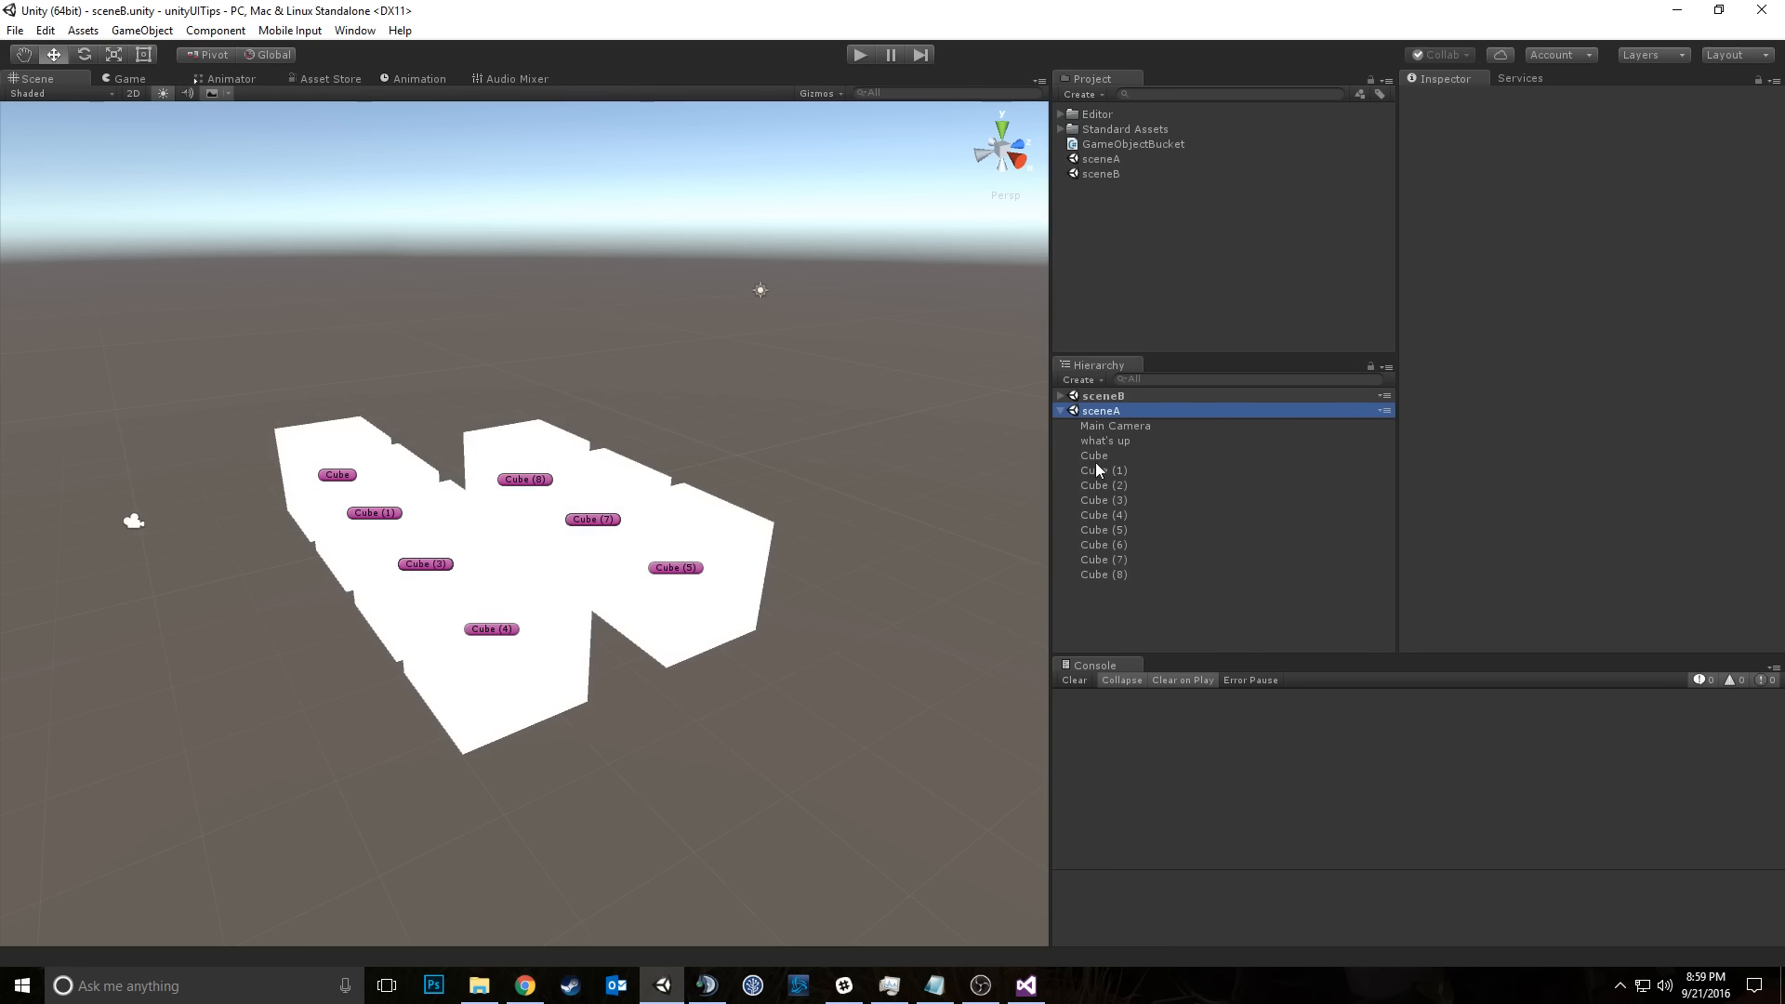
pyautogui.click(1061, 411)
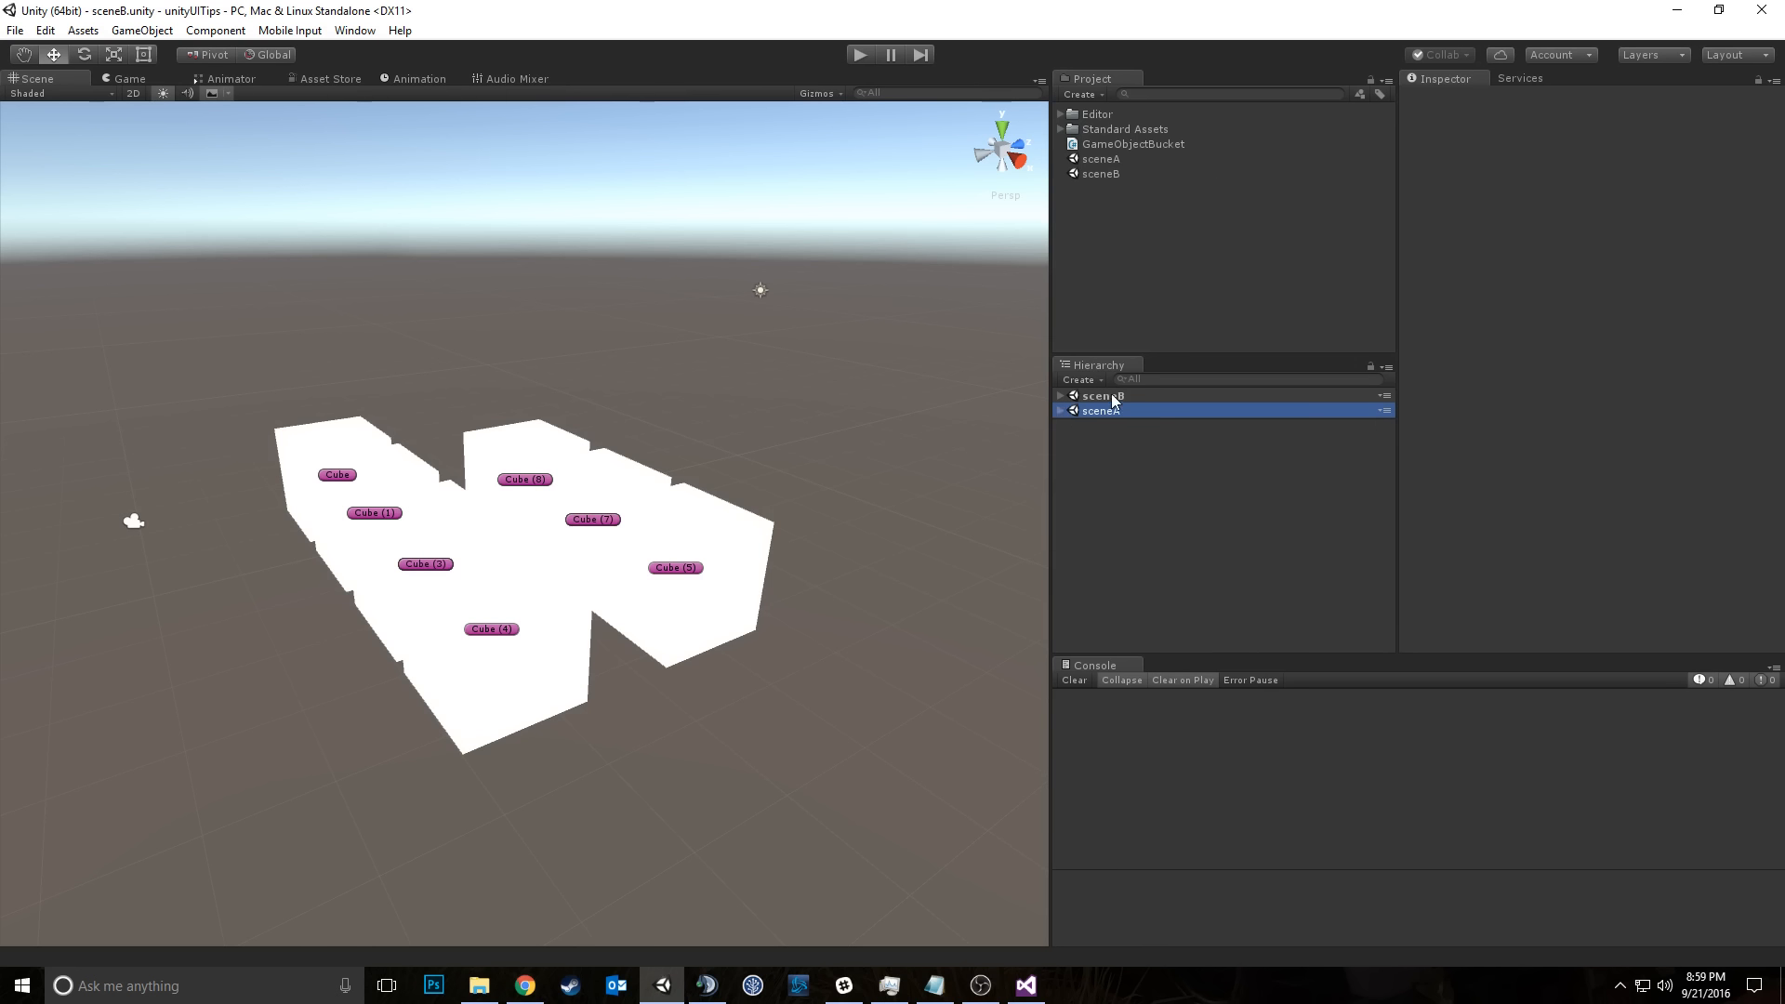
pyautogui.click(1115, 396)
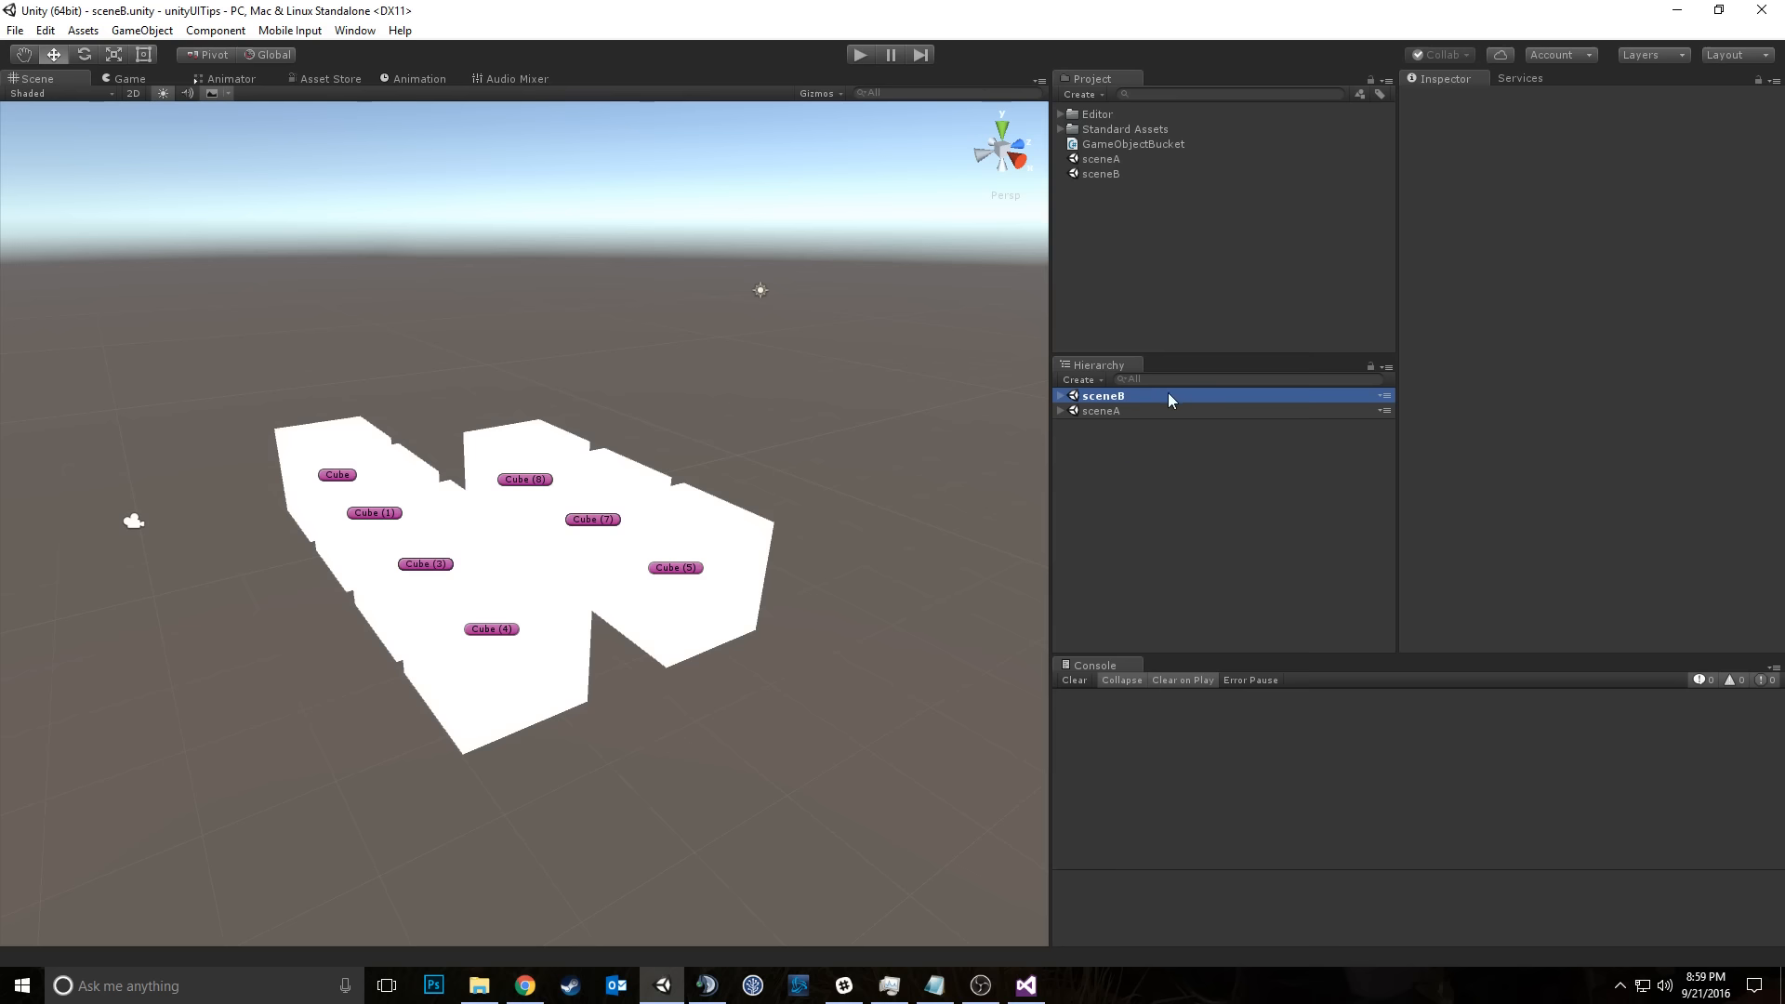
# Step: Expand the object lists of sceneB and sceneA in the Hierarchy and look over the overlapping cubes in the Scene view
pyautogui.click(1146, 410)
pyautogui.click(1062, 397)
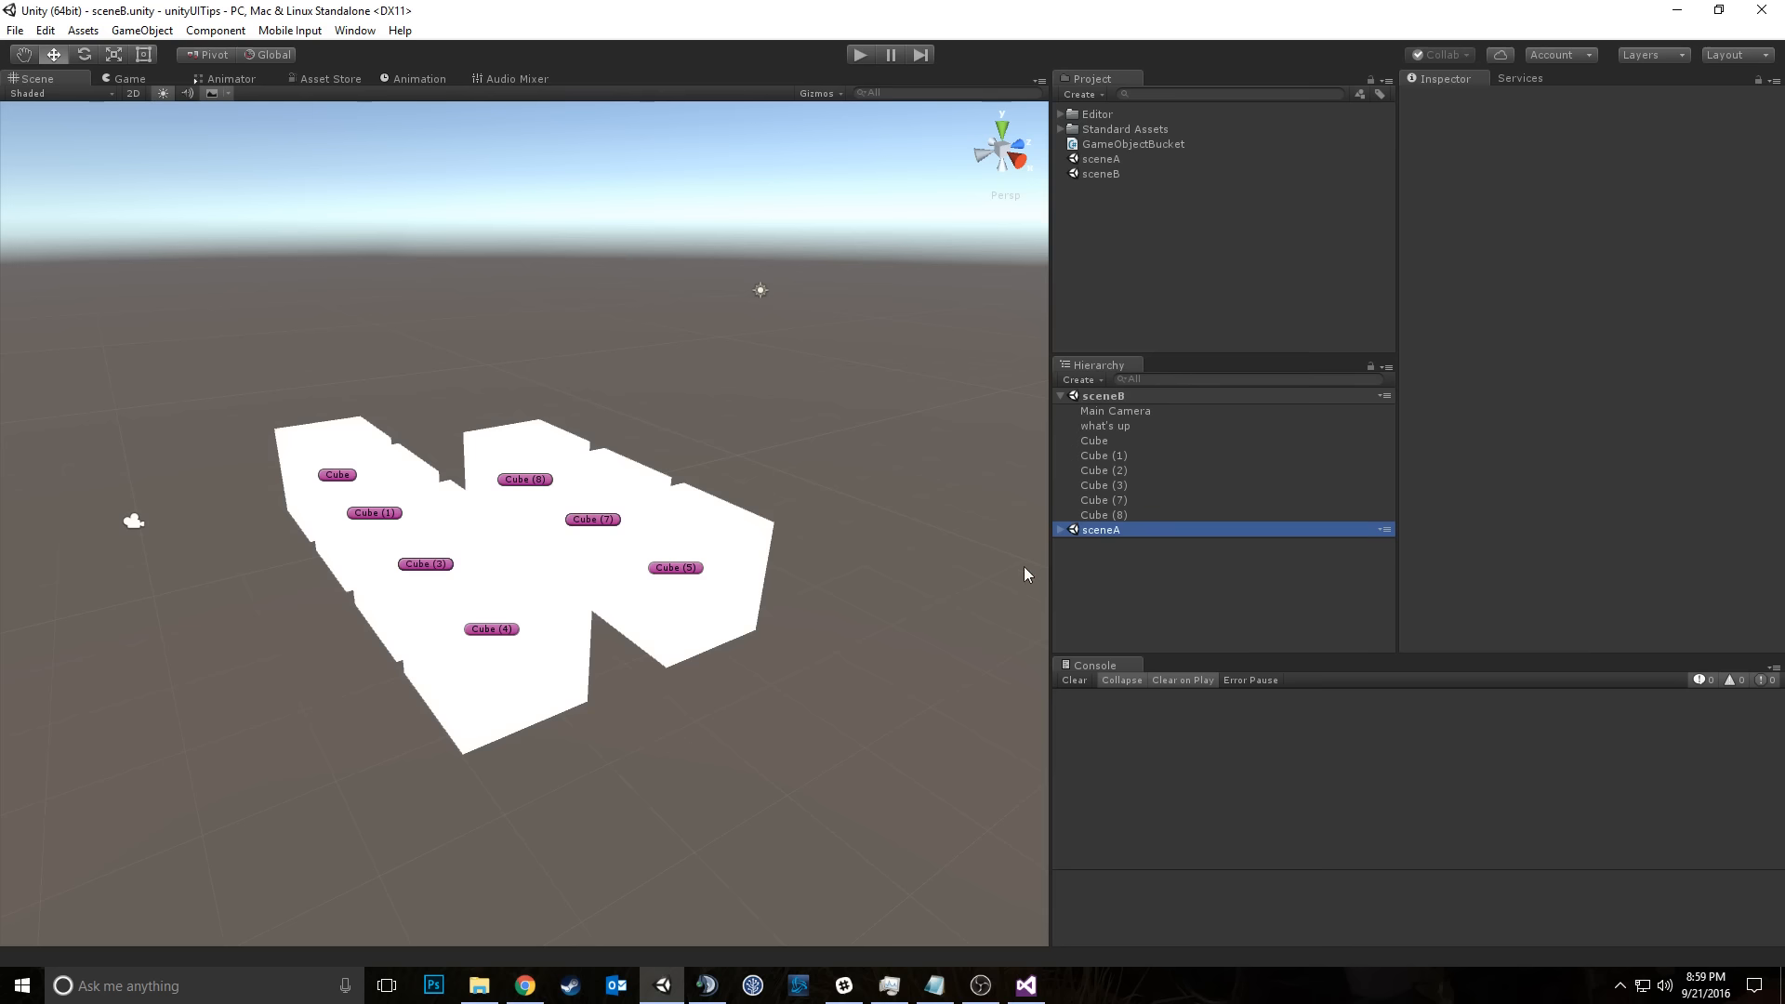
pyautogui.click(1061, 530)
pyautogui.scroll(-2, 1139, 461)
pyautogui.scroll(2, 1139, 461)
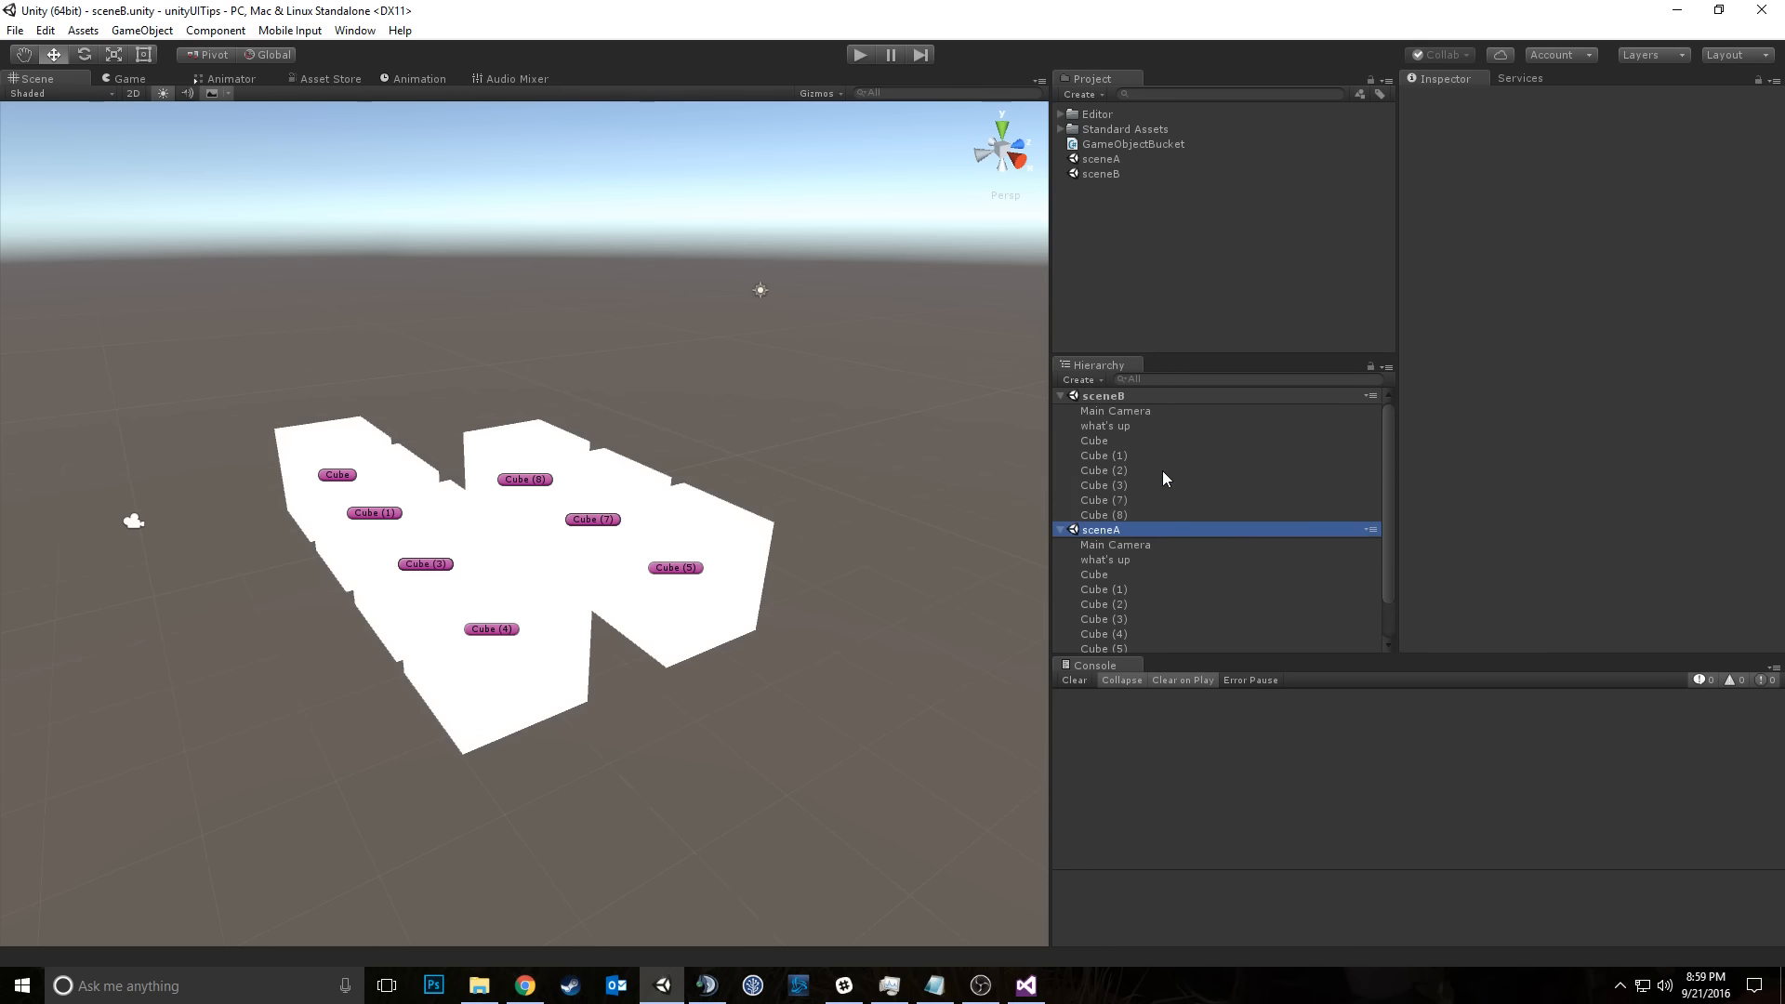
pyautogui.keyDown('alt'); pyautogui.moveTo(727, 448); pyautogui.dragTo(767, 665); pyautogui.keyUp('alt')
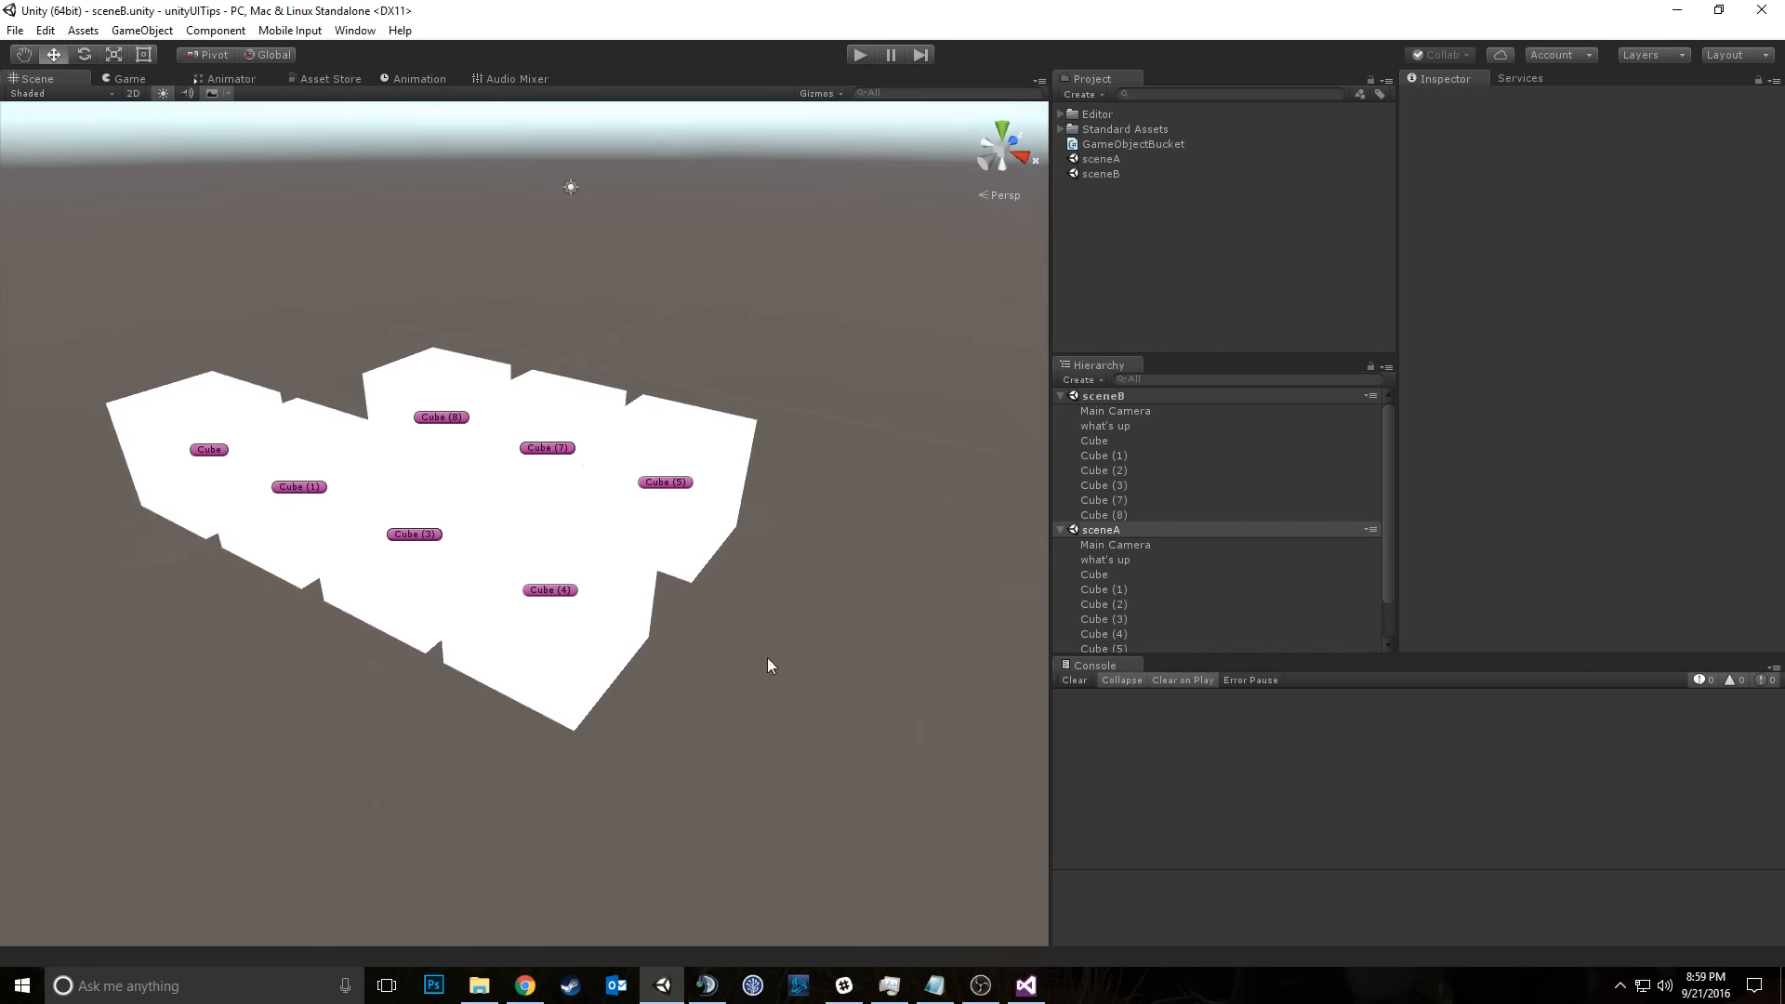
# Step: Collapse both scenes' object lists in the Hierarchy and unload sceneB without removing it
pyautogui.rightClick(1119, 530)
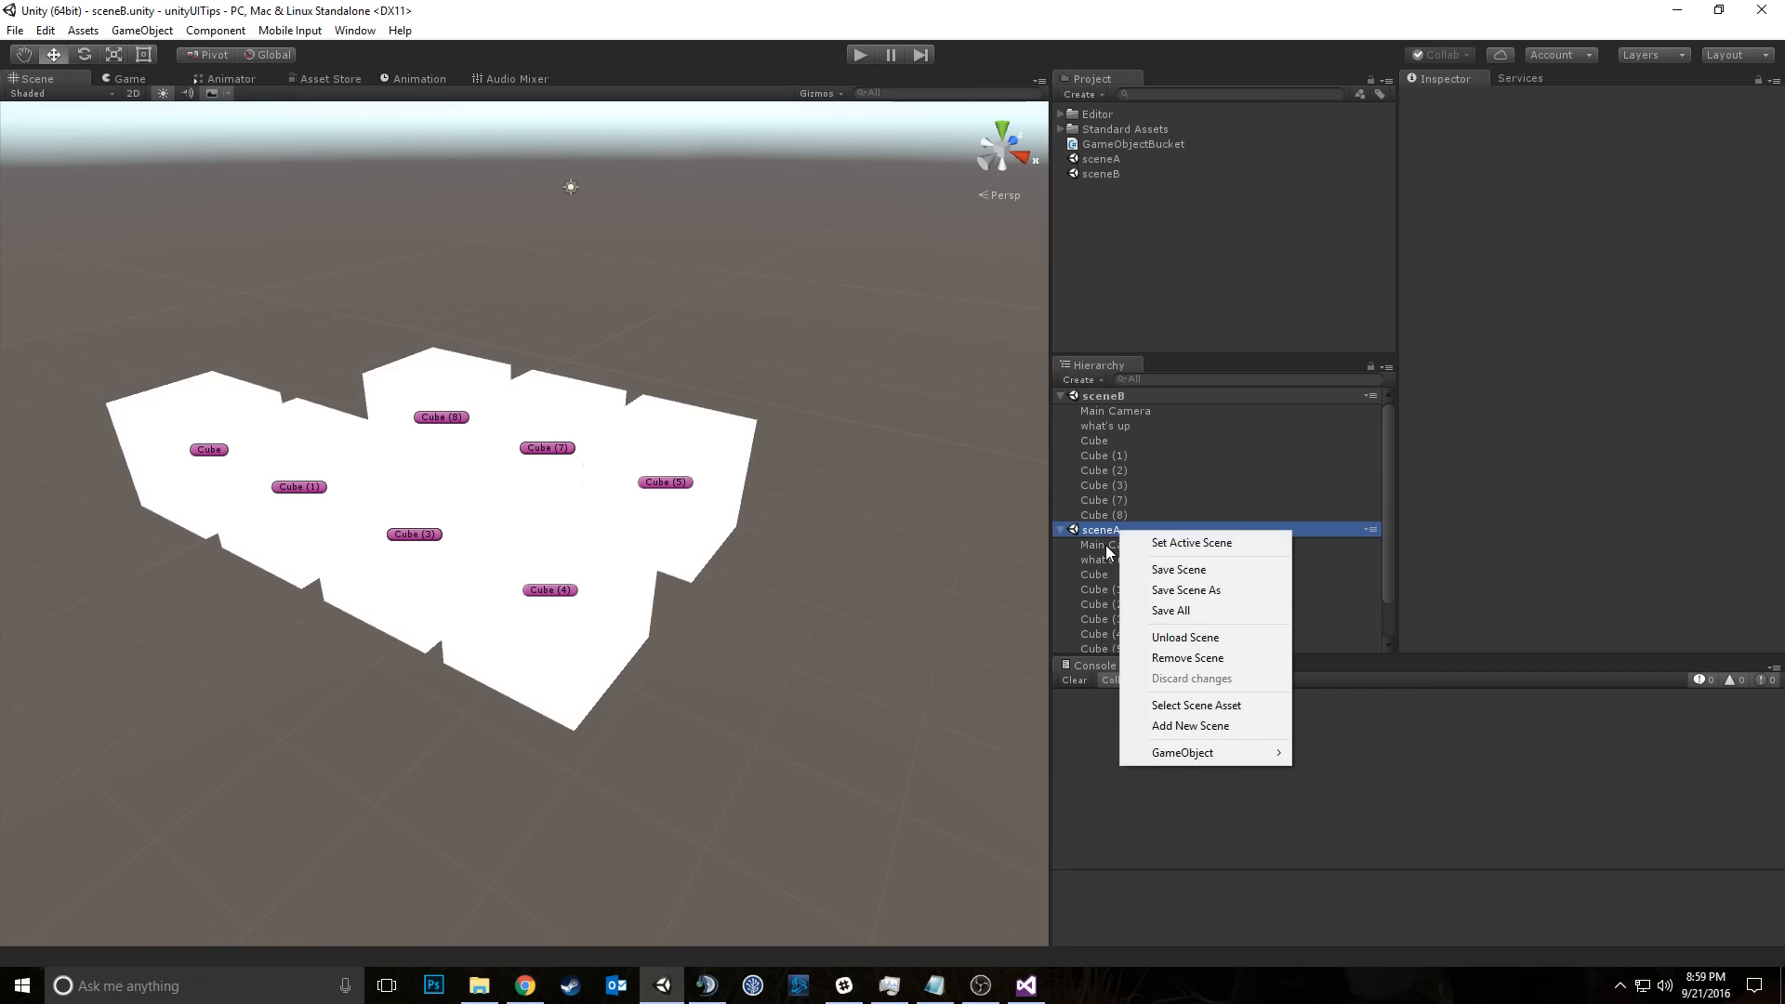
pyautogui.click(1060, 396)
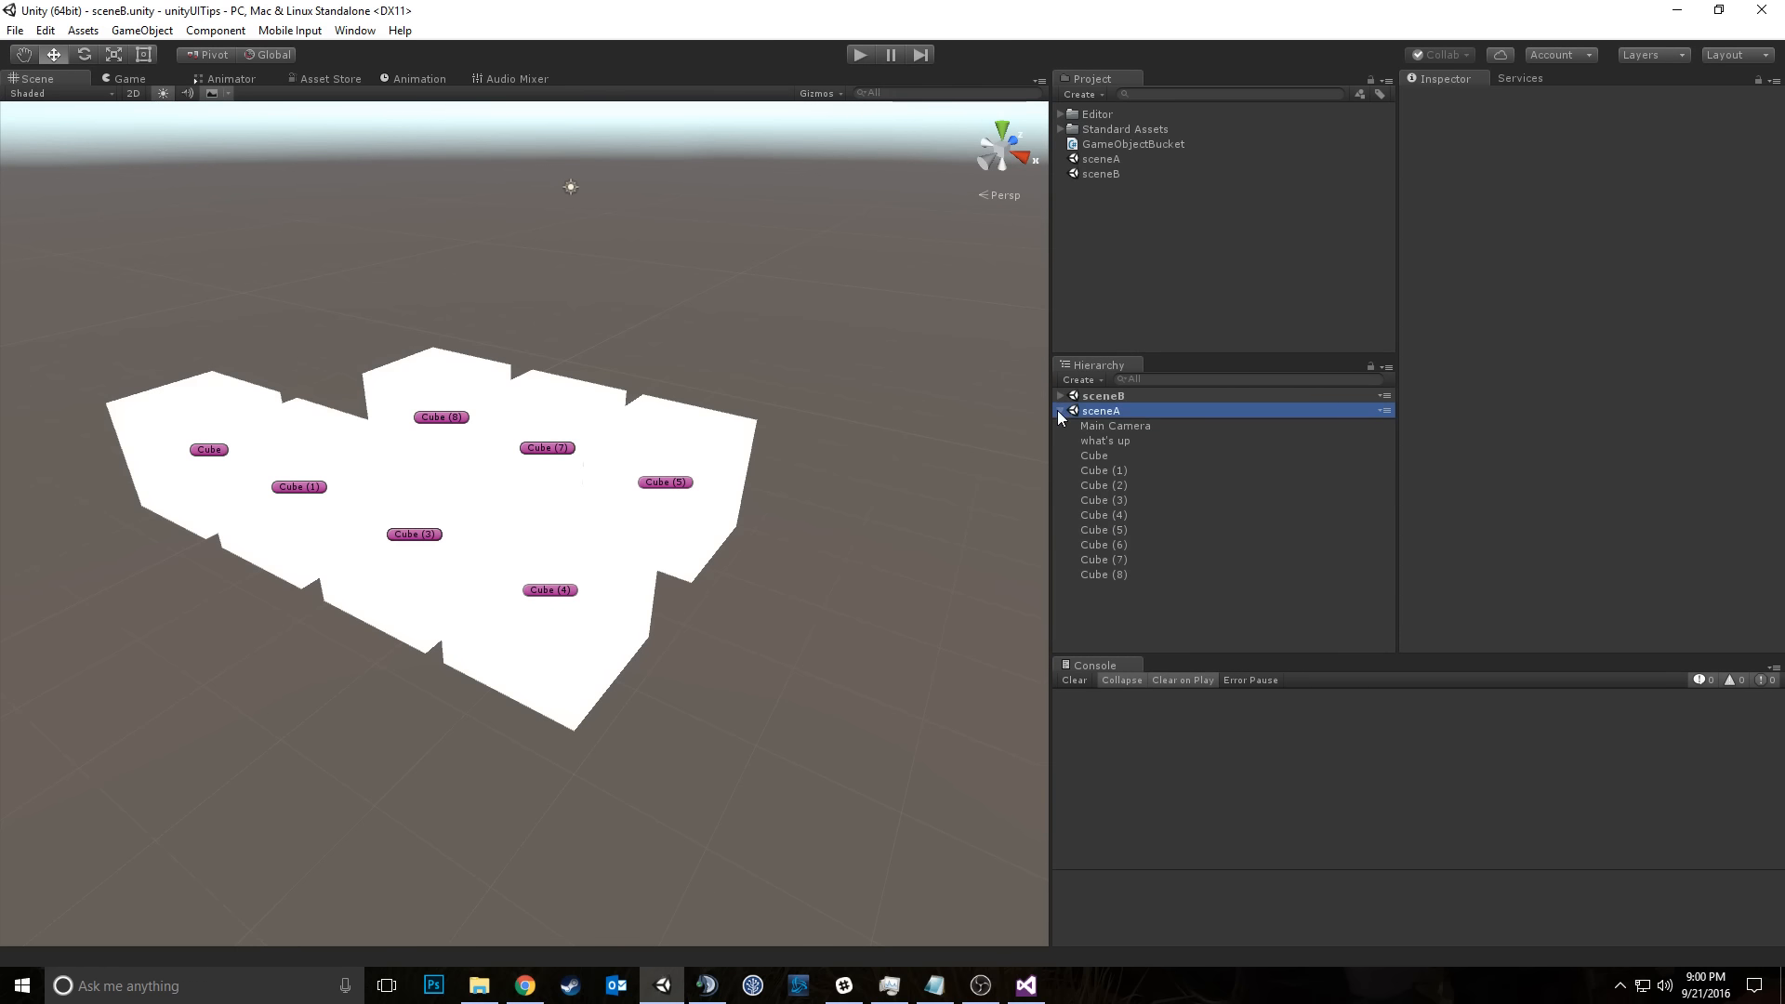
pyautogui.click(1059, 410)
pyautogui.rightClick(1090, 403)
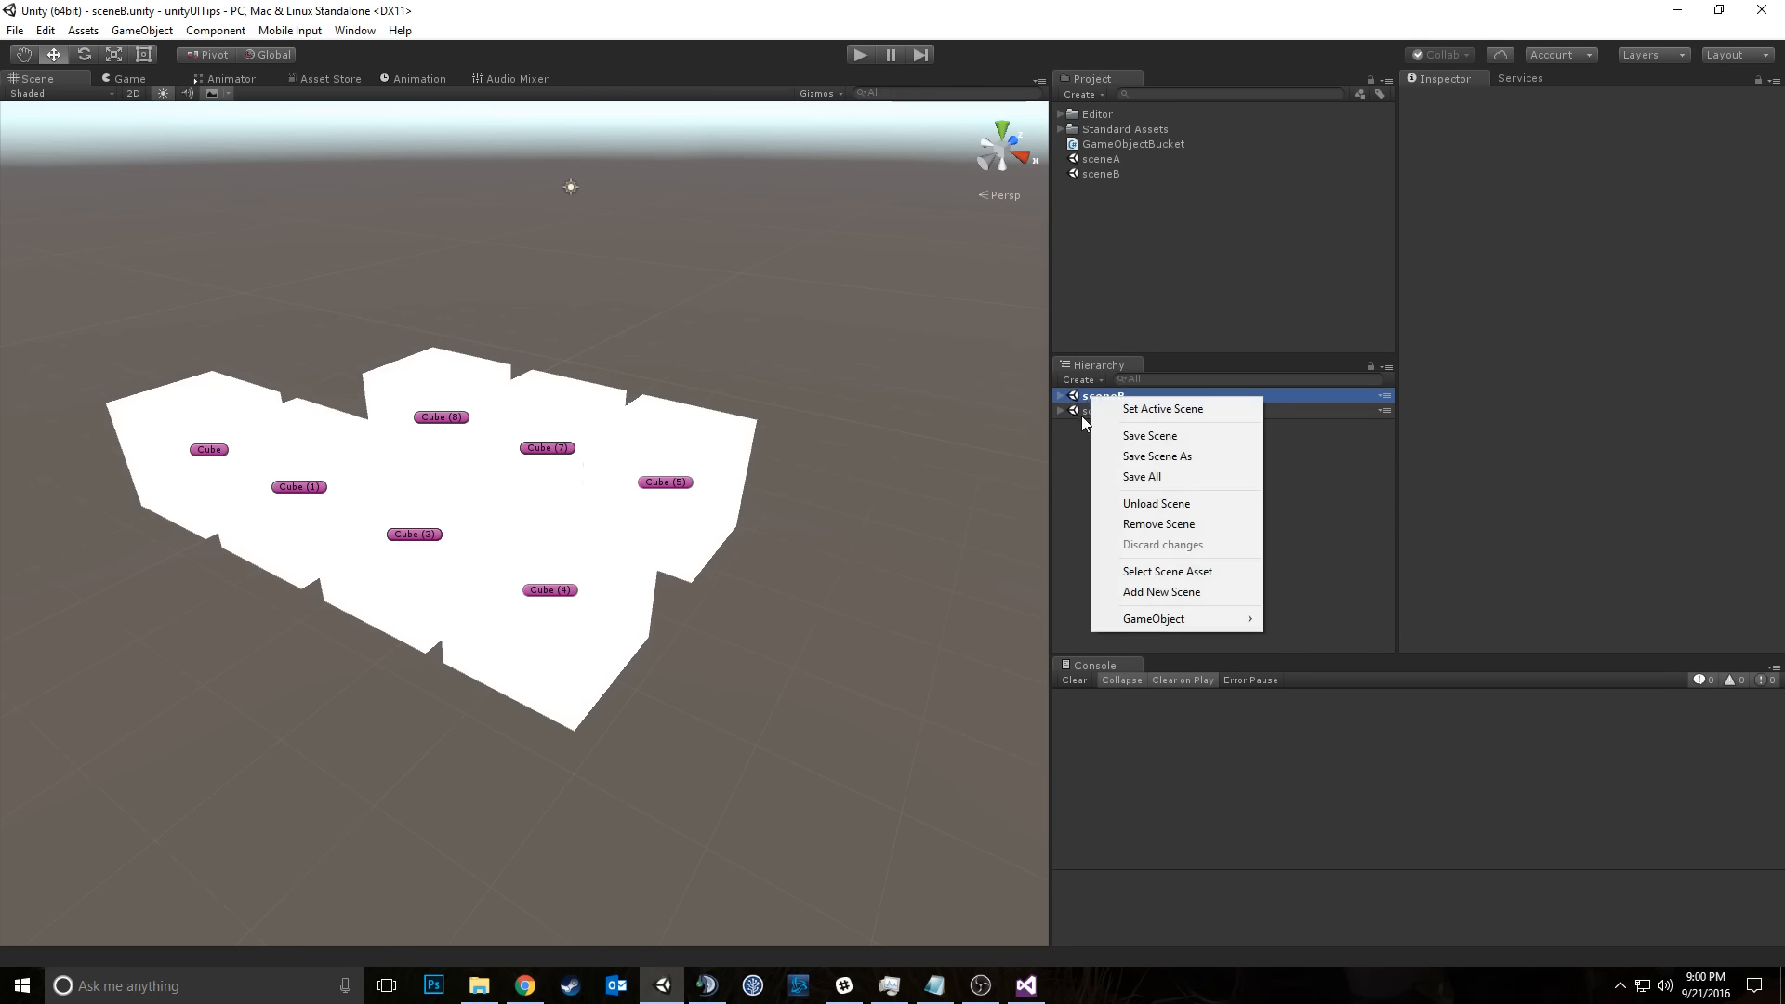
pyautogui.click(1190, 504)
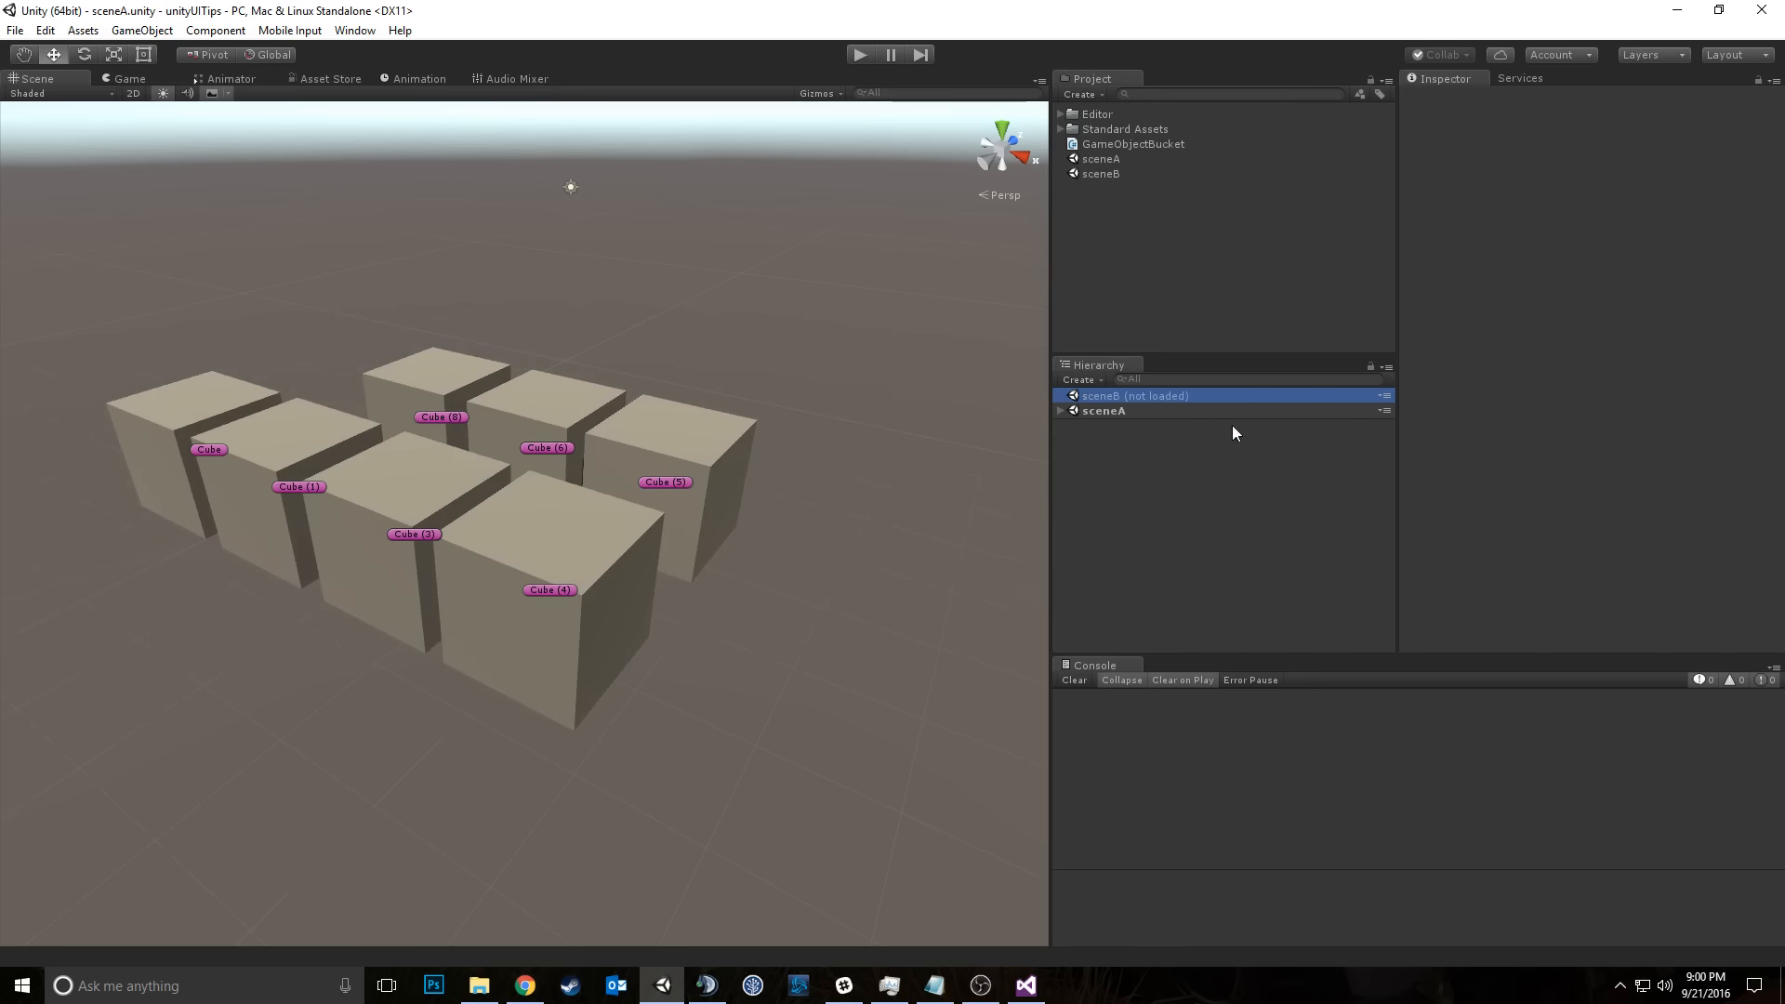
# Step: Check the scene options of sceneA and load the unloaded sceneB back in
pyautogui.moveTo(998, 455); pyautogui.dragTo(785, 358, button='right')
pyautogui.click(1142, 420)
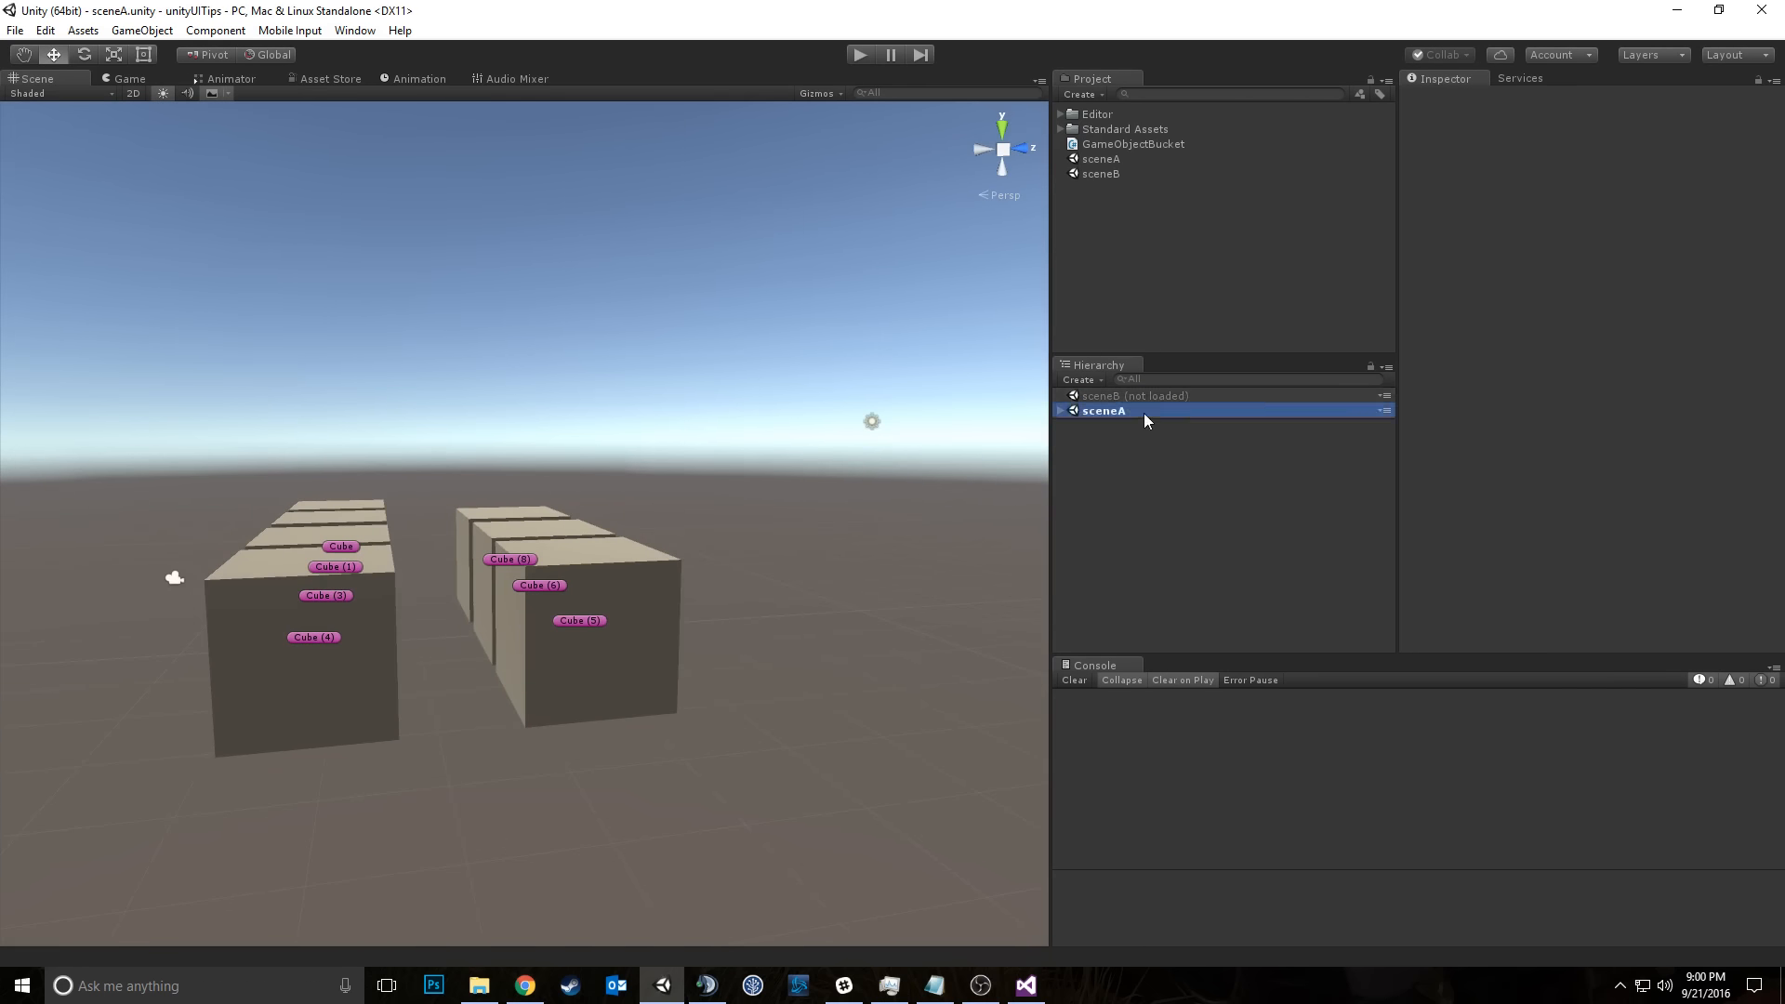
pyautogui.rightClick(1143, 413)
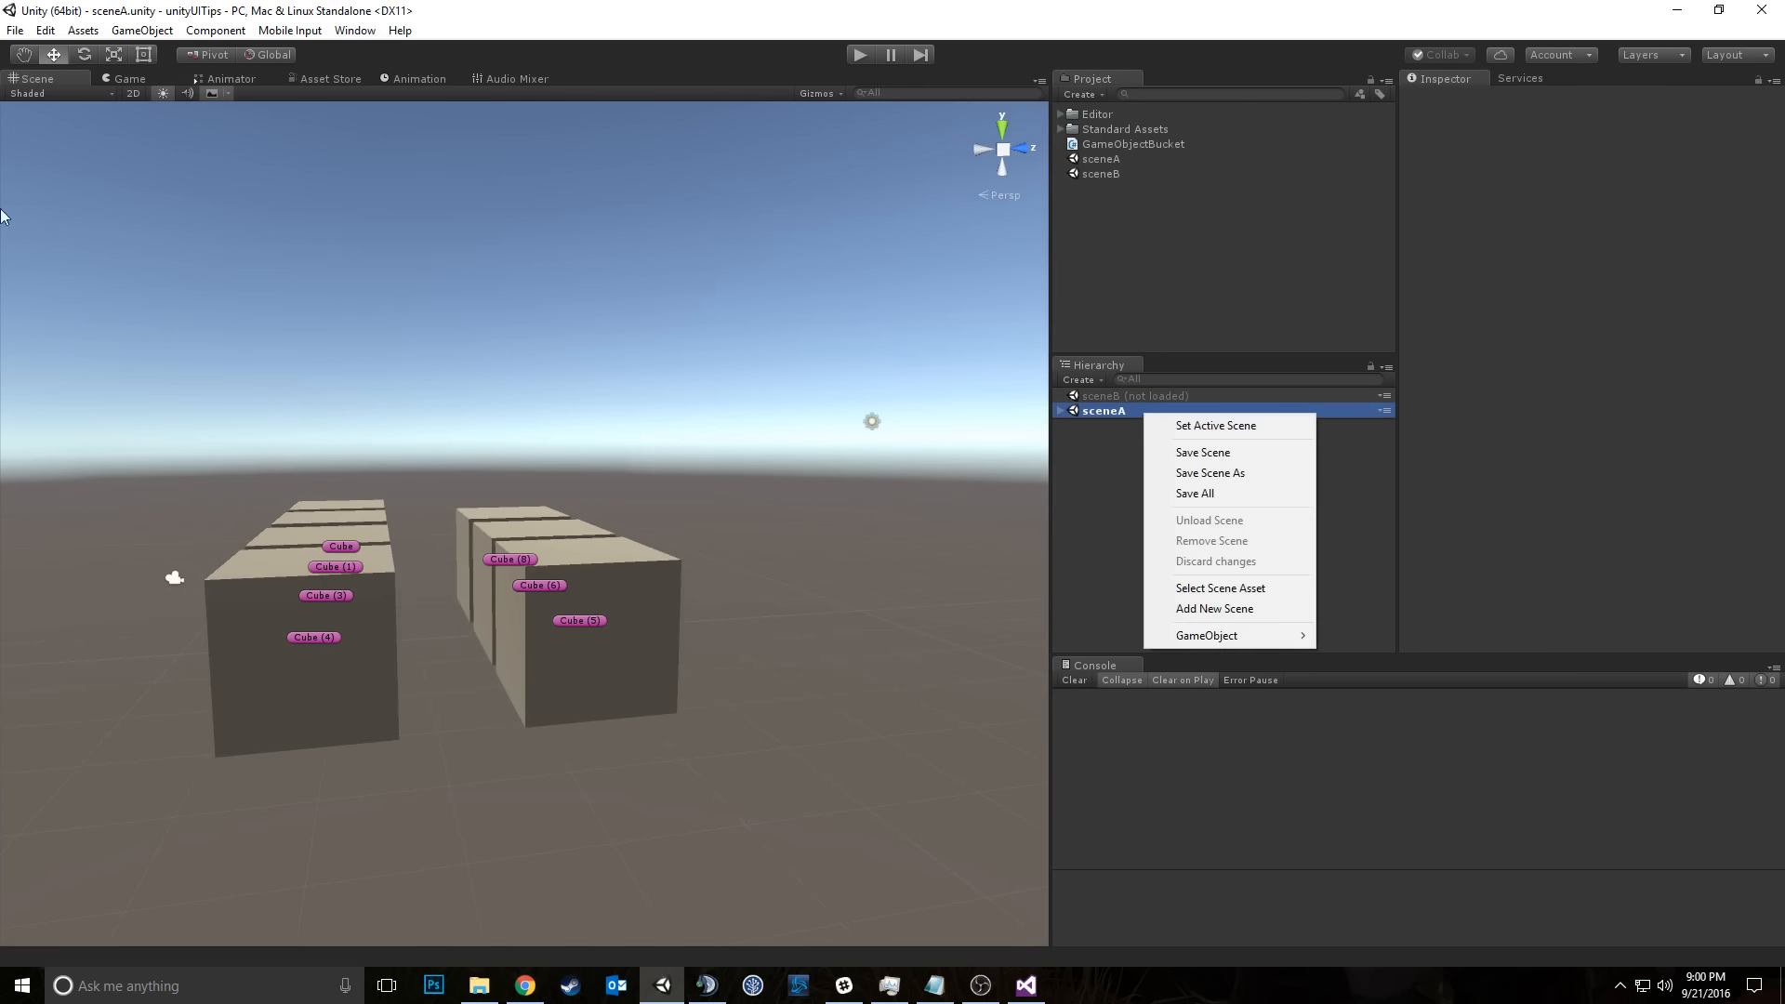
pyautogui.rightClick(1138, 400)
pyautogui.click(1197, 410)
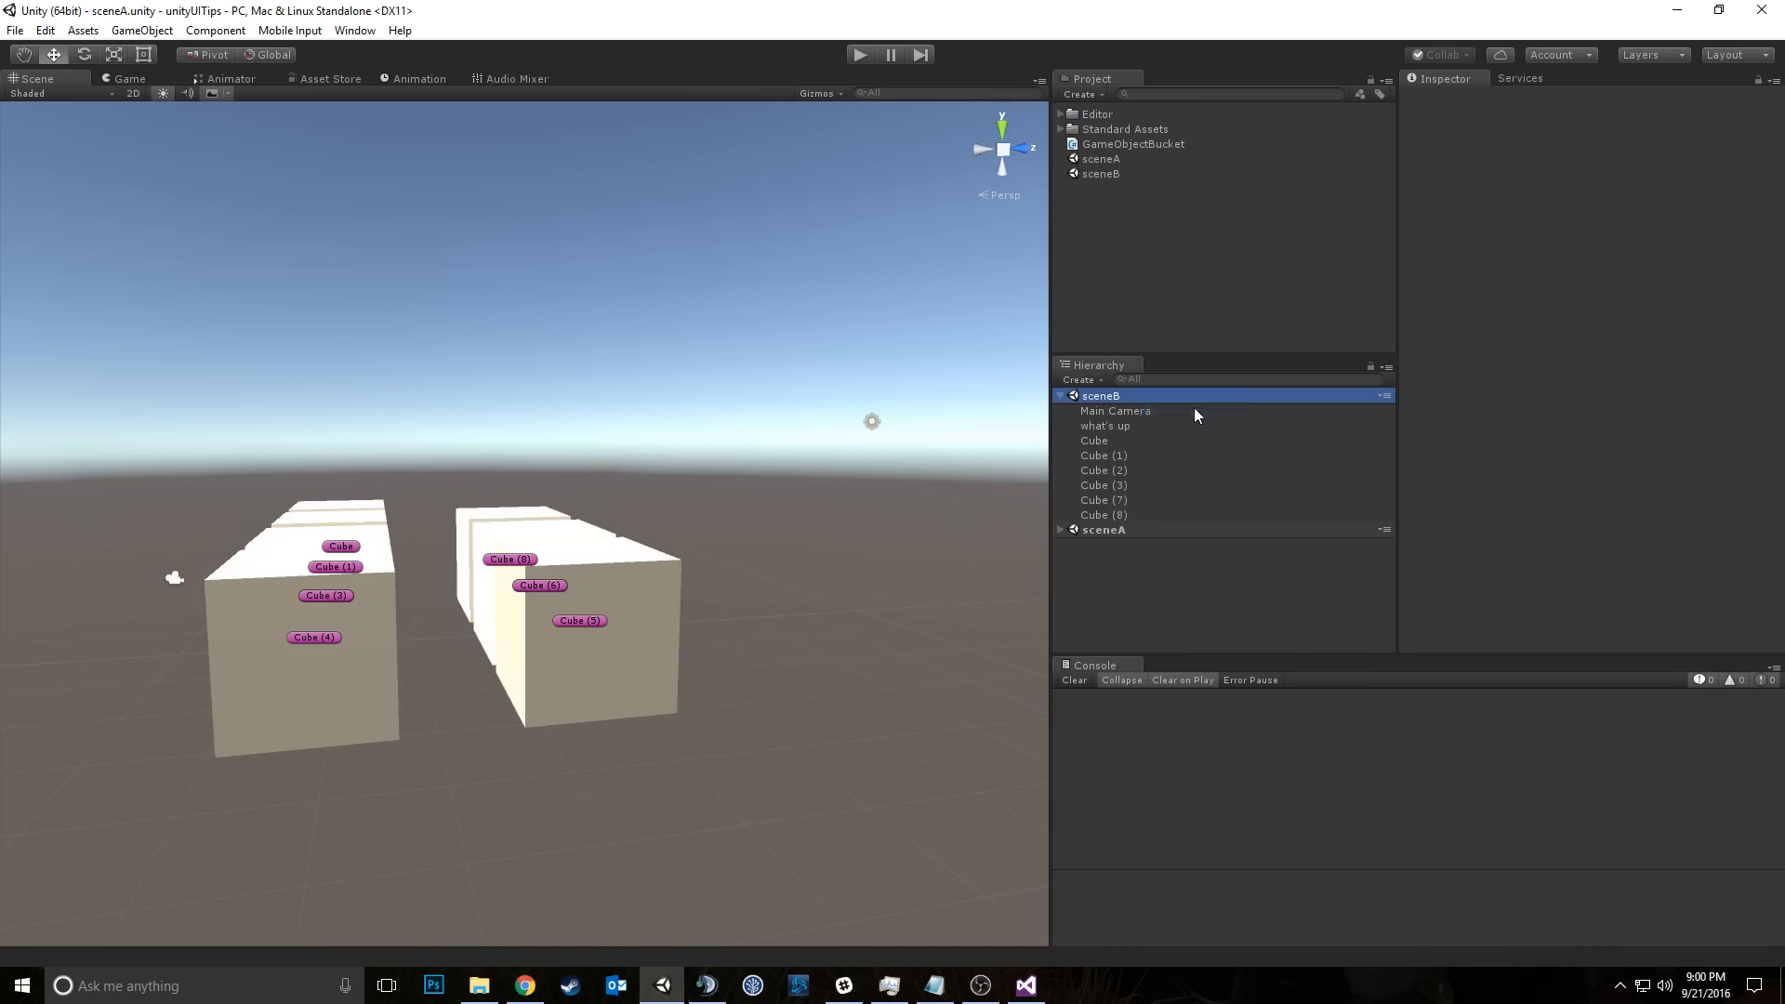
# Step: Review the scene options of sceneB and sceneA, including the GameObject creation choices, and expand sceneA's object list
pyautogui.rightClick(1201, 402)
pyautogui.rightClick(1108, 566)
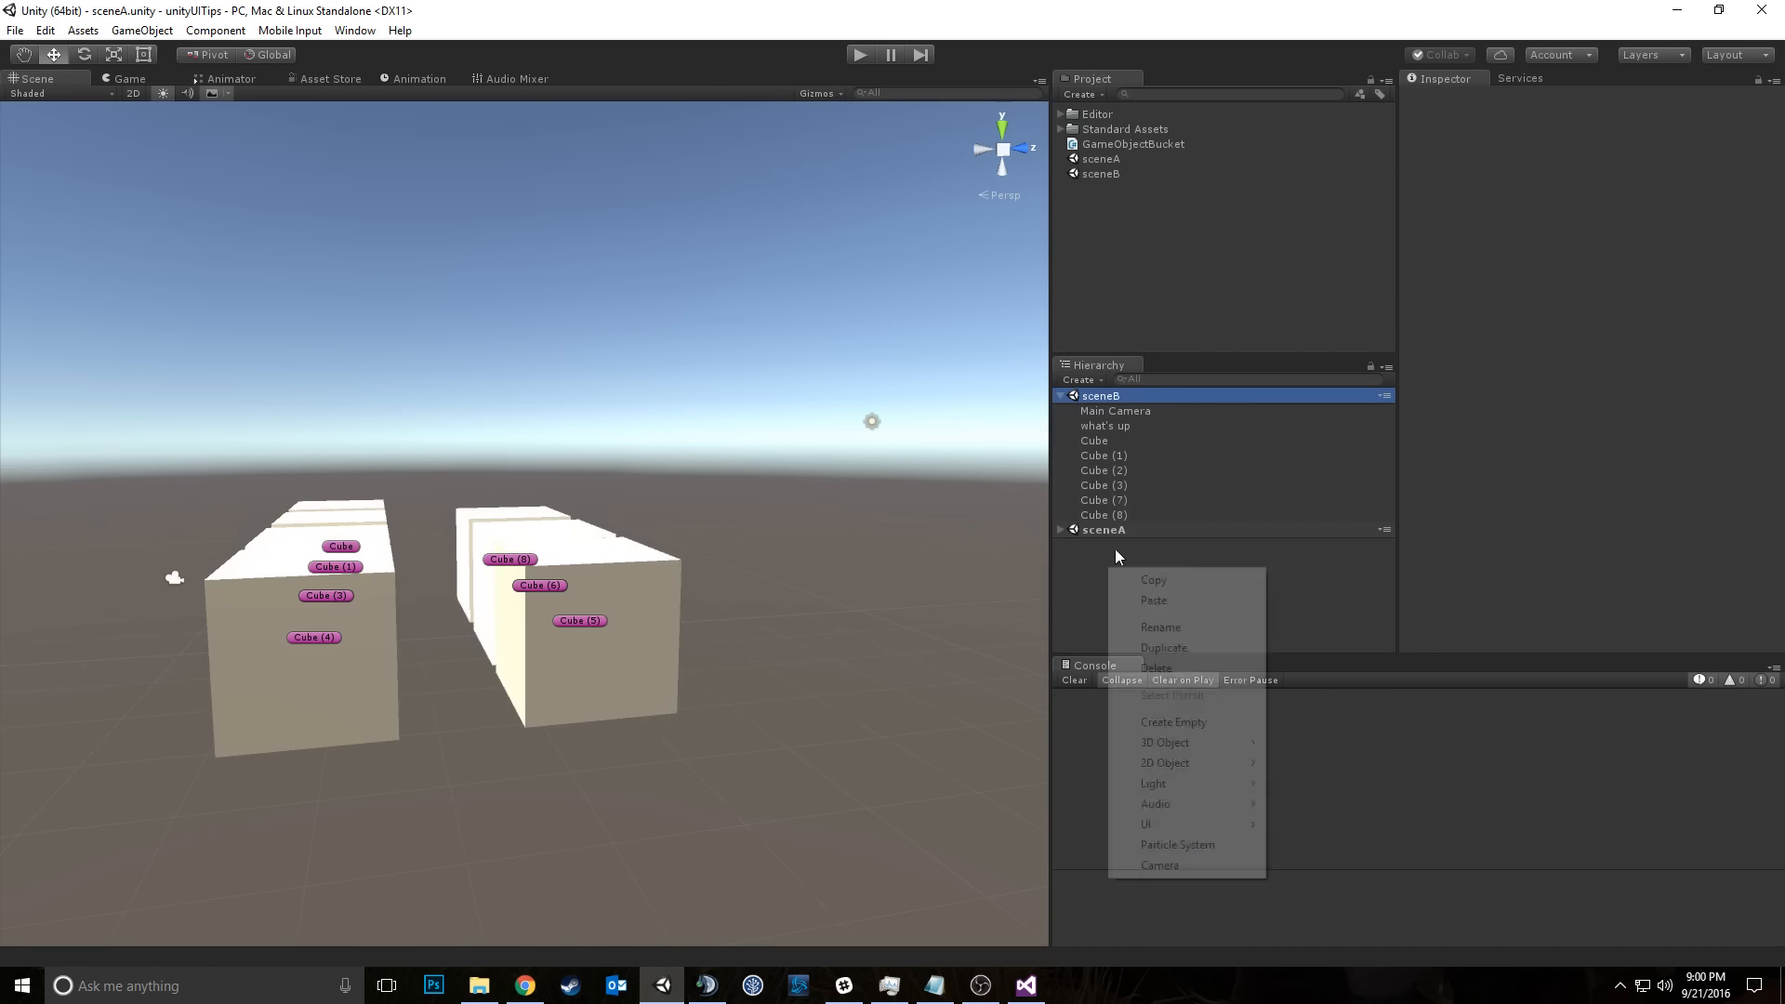
pyautogui.rightClick(1121, 525)
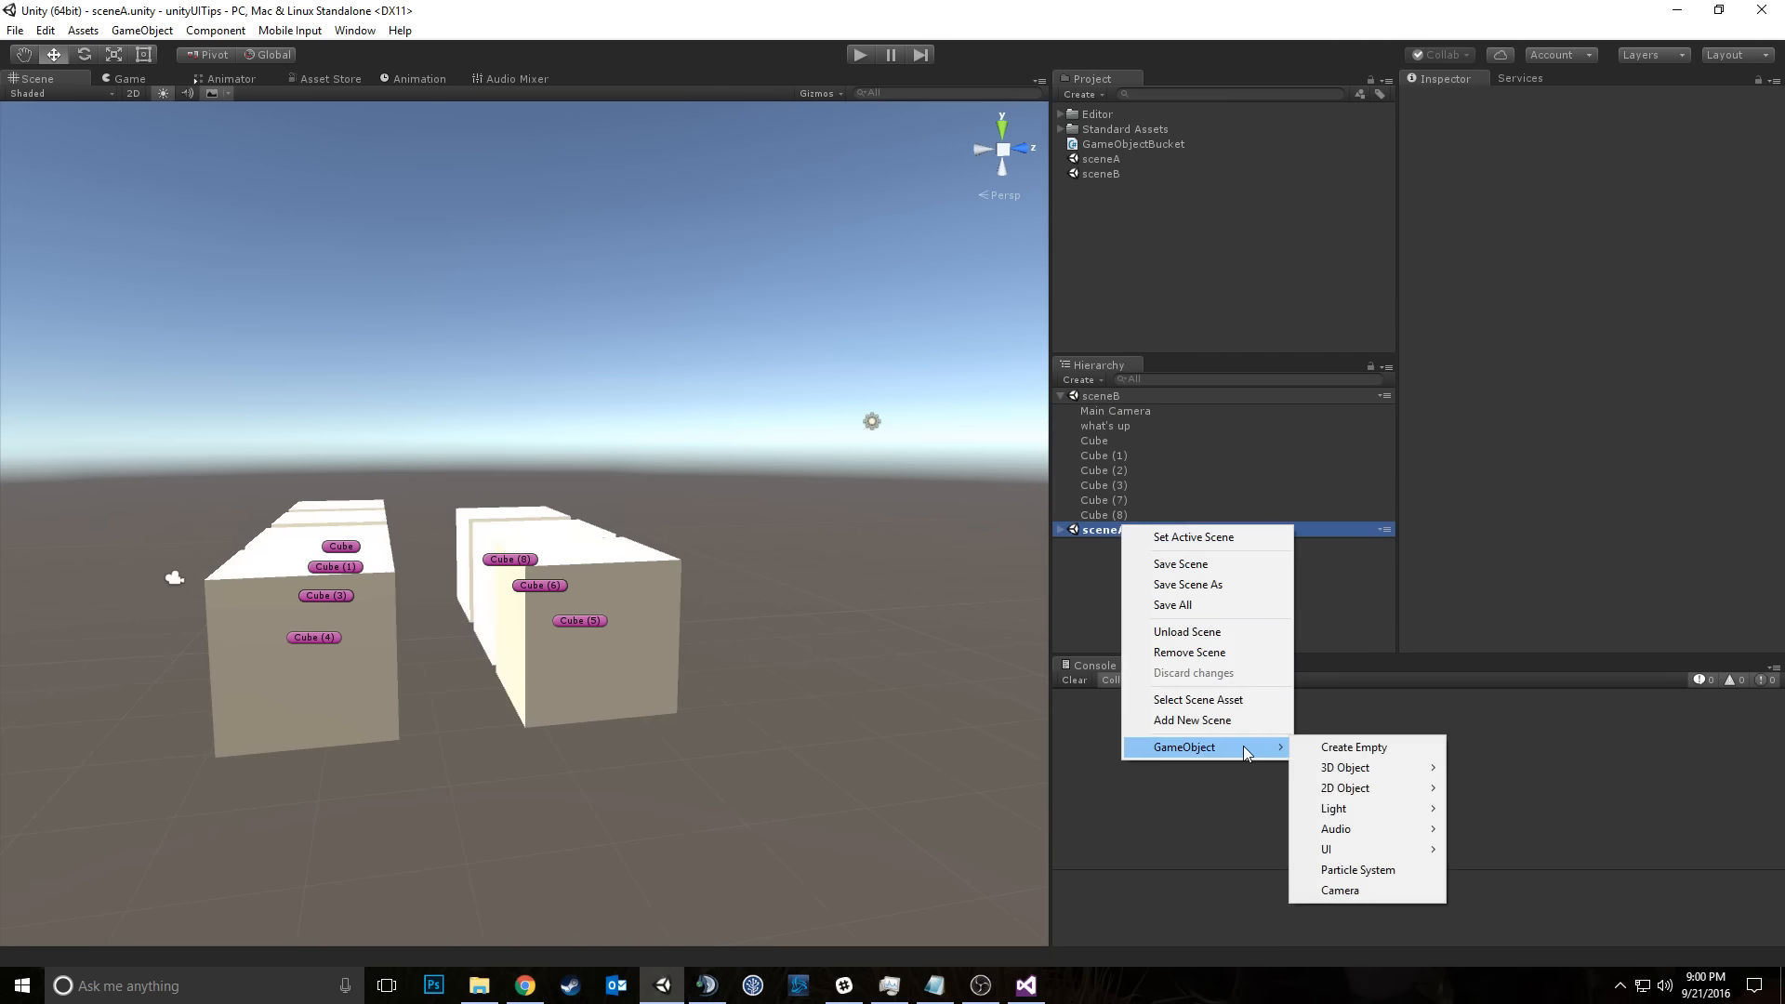
pyautogui.click(1061, 529)
pyautogui.click(1061, 529)
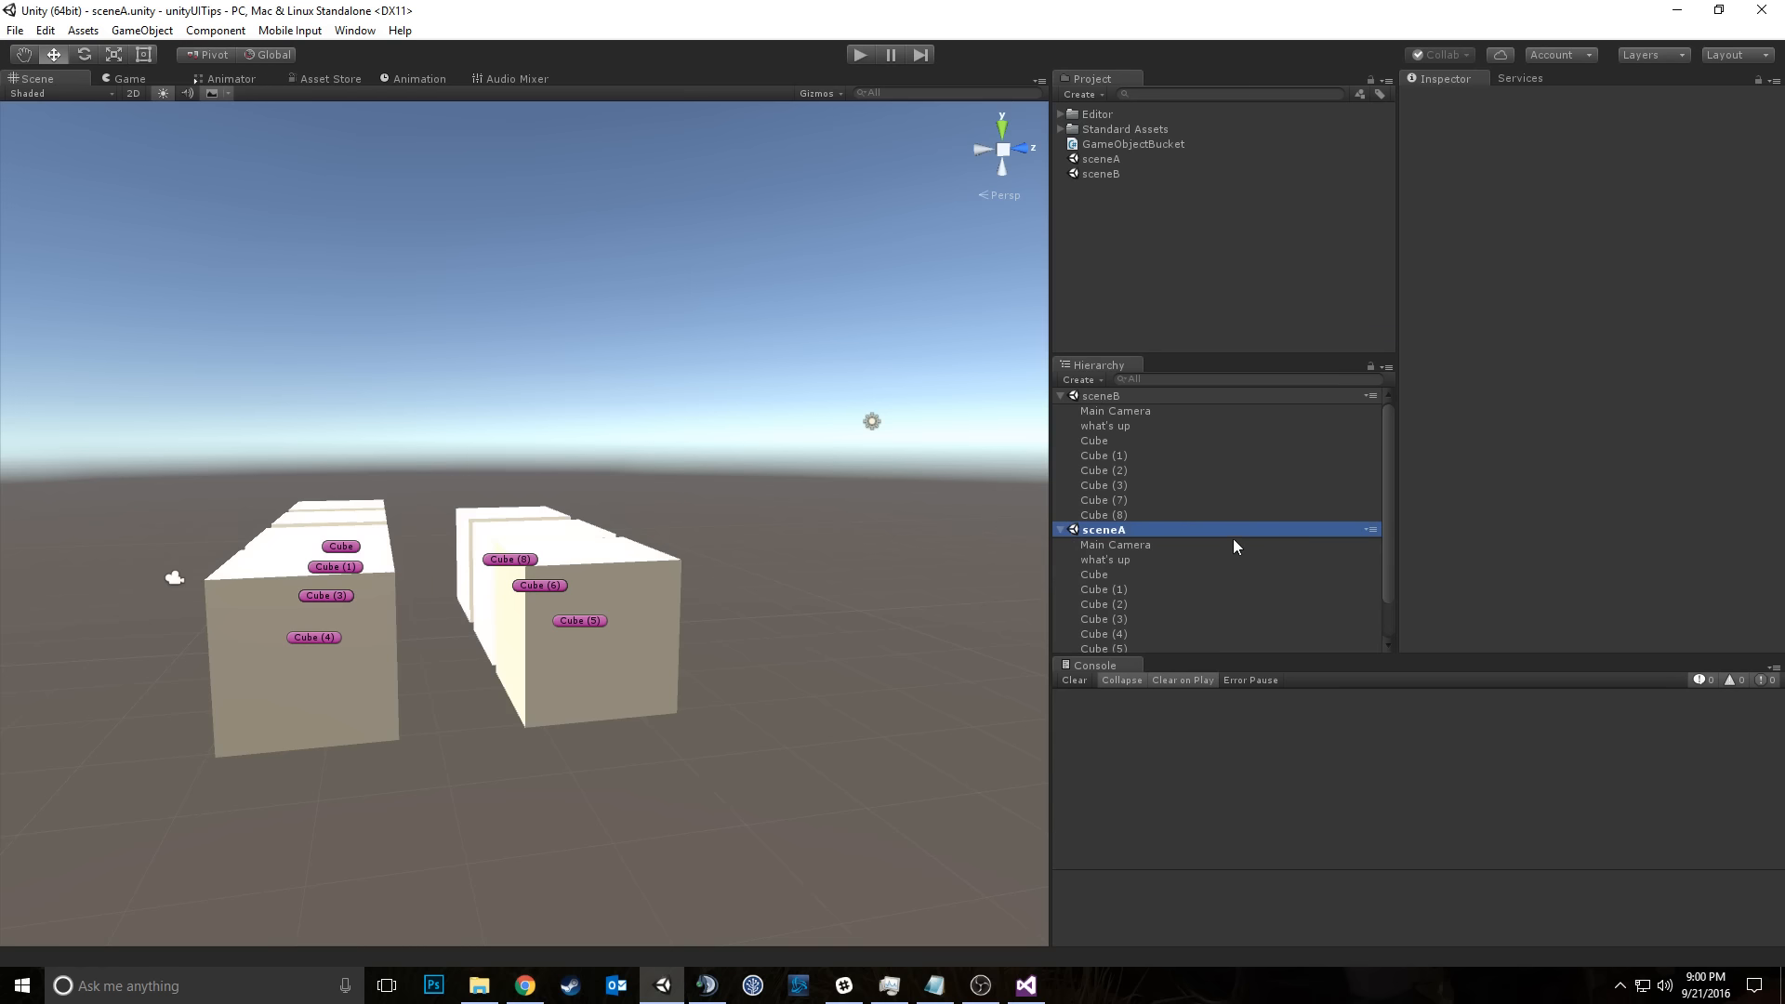
# Step: Remove sceneB from the Hierarchy so that only sceneA is open
pyautogui.click(1120, 400)
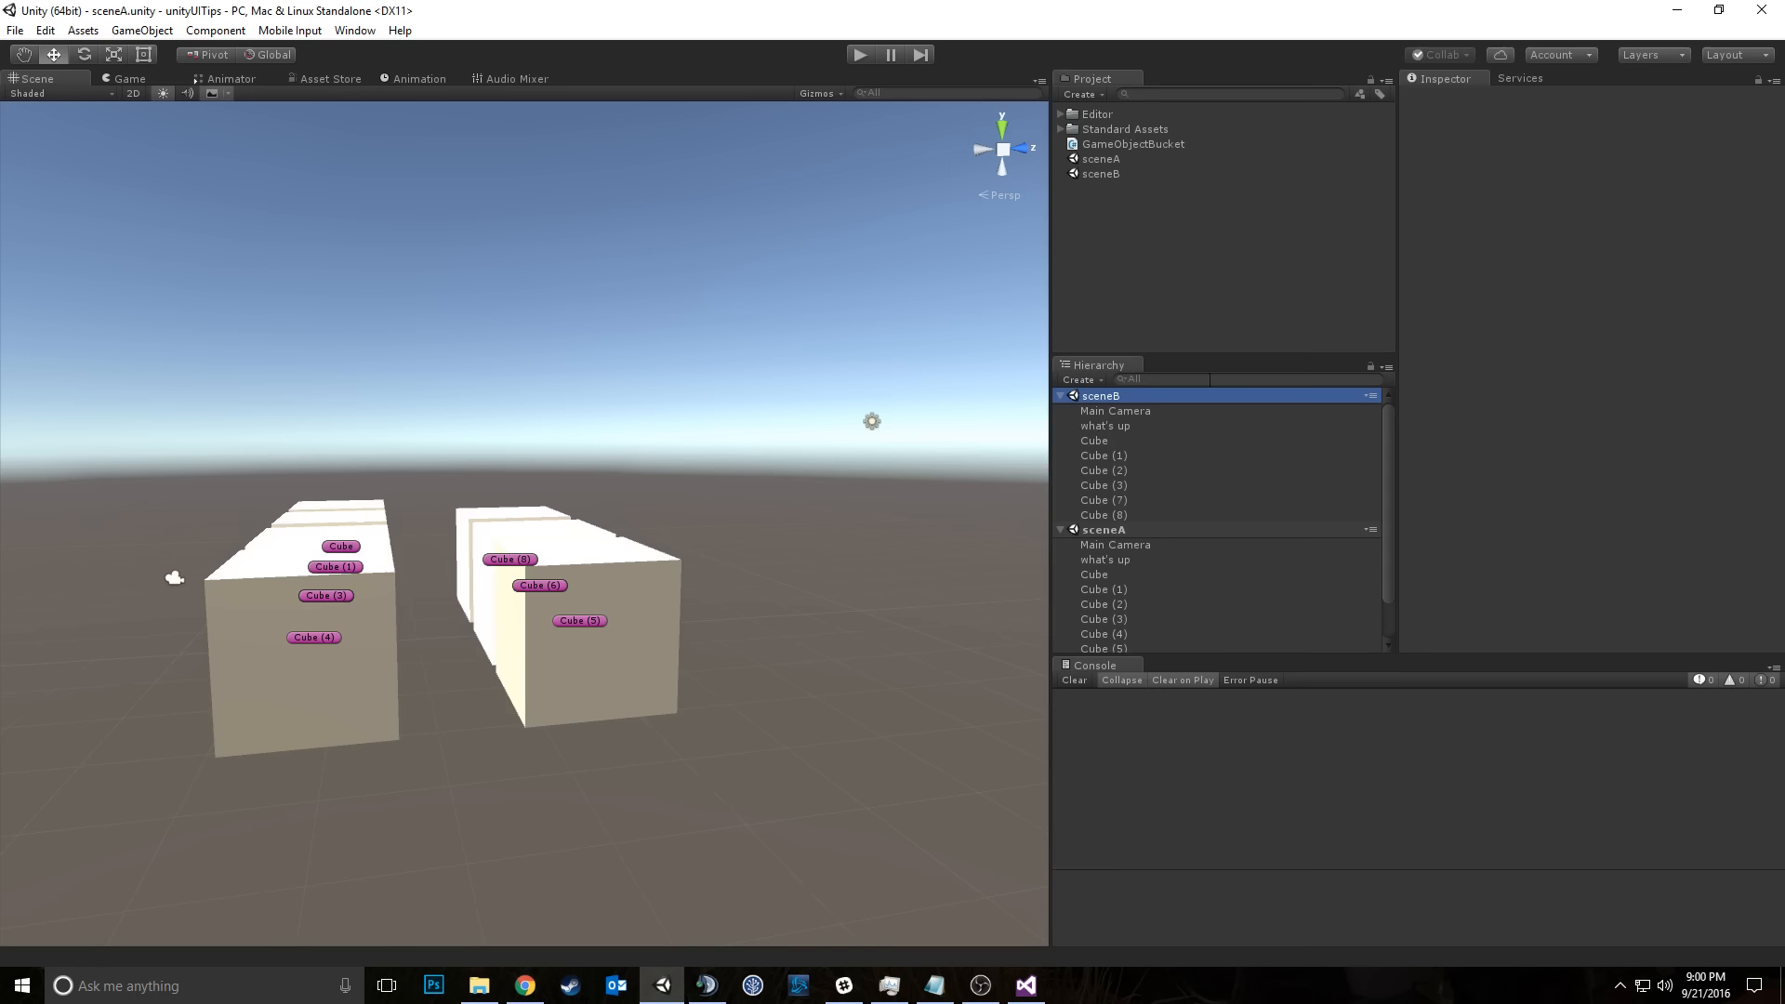
pyautogui.rightClick(1126, 398)
pyautogui.click(1198, 527)
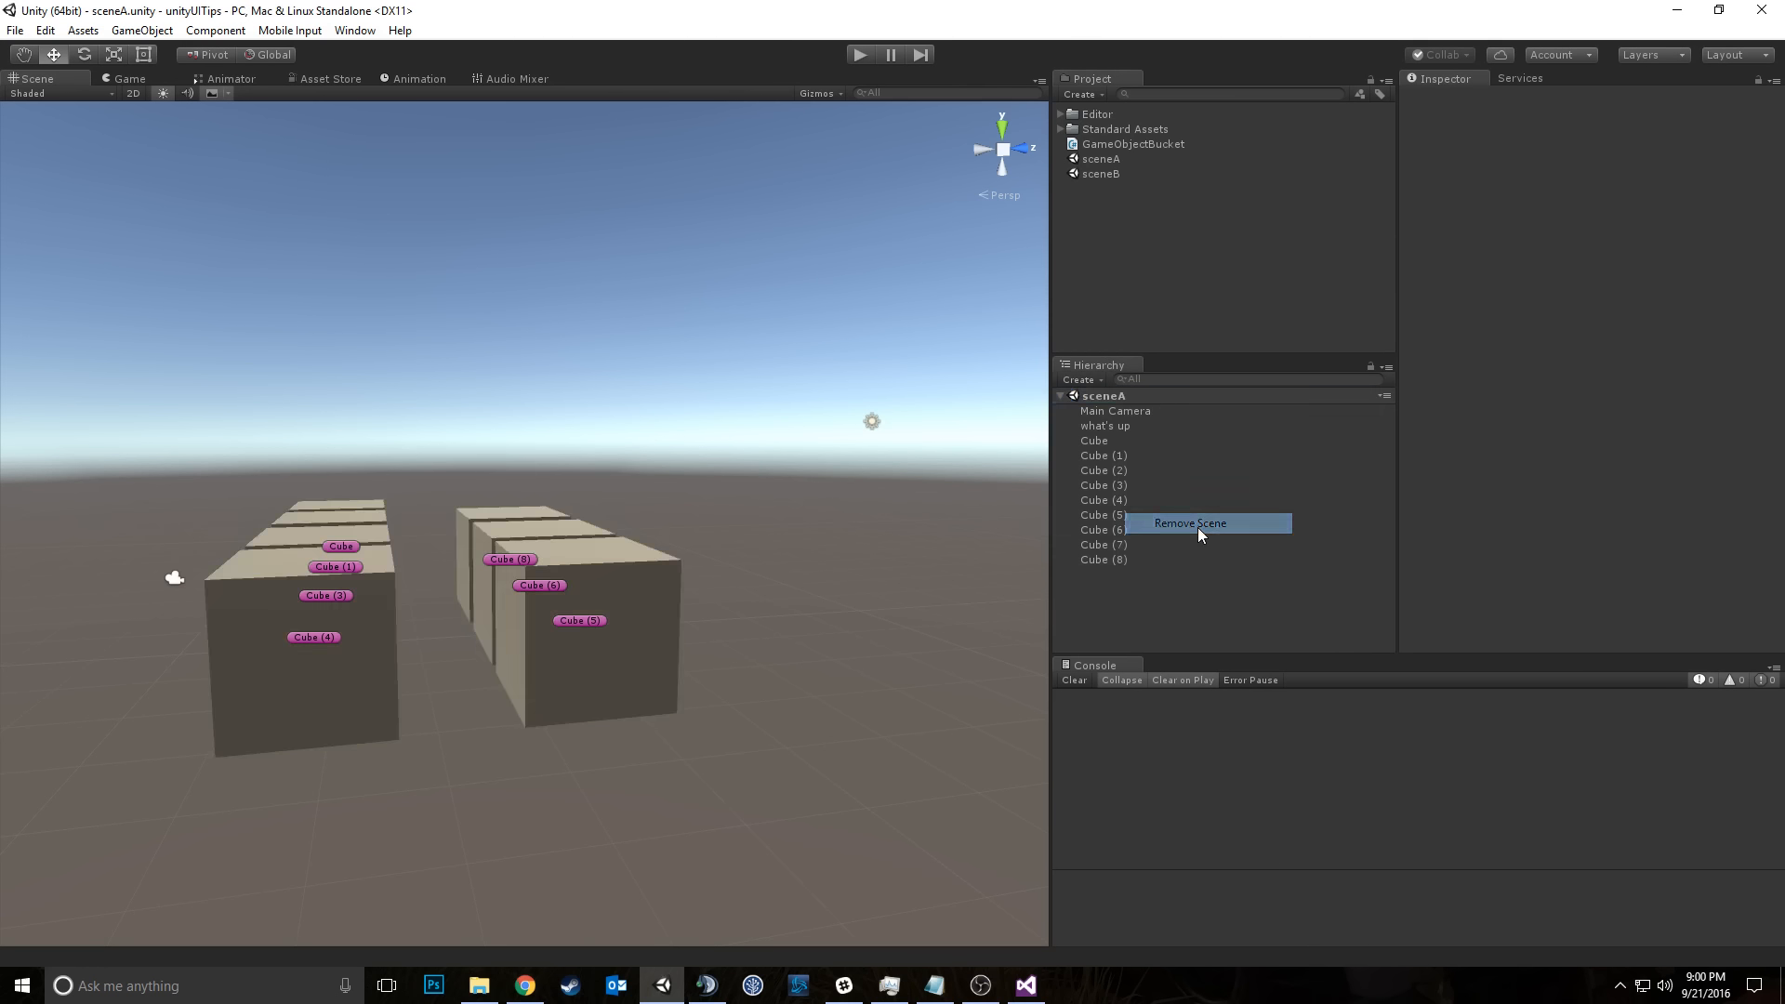
# Step: Expand the Default-Material properties of Cube (5), keep the Inspector in Normal mode, and select Cube (6)
pyautogui.click(1210, 559)
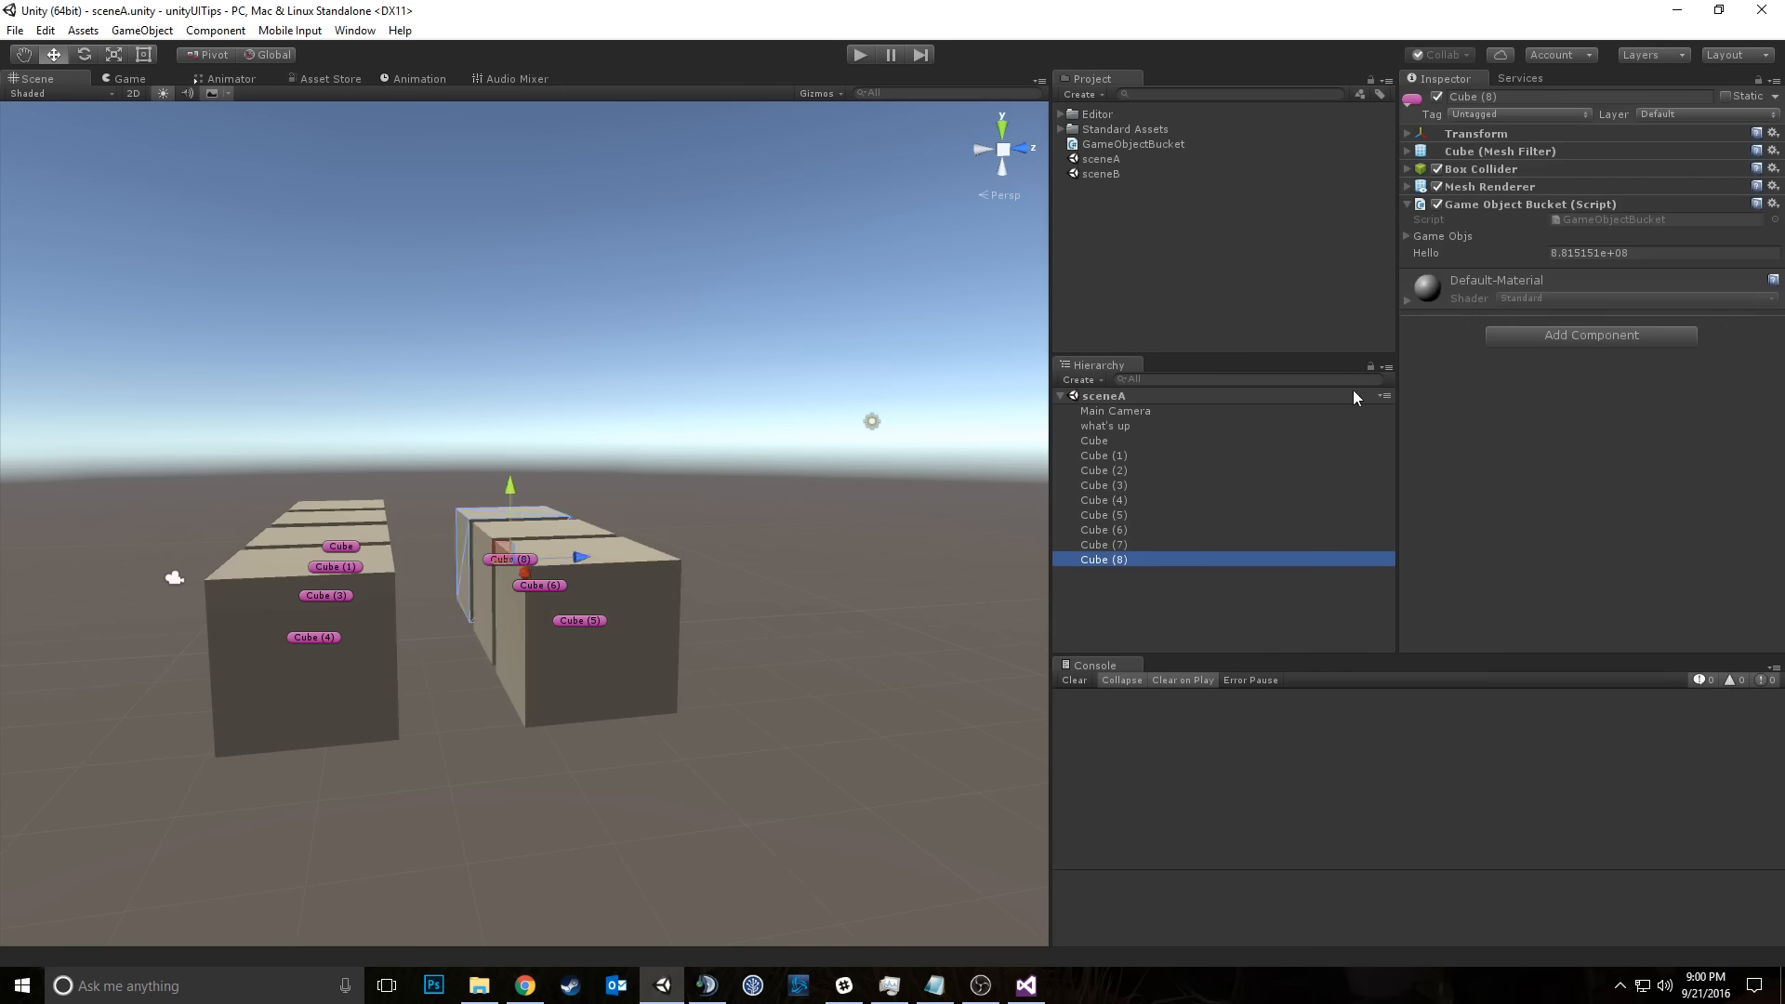
pyautogui.click(677, 496)
pyautogui.click(610, 599)
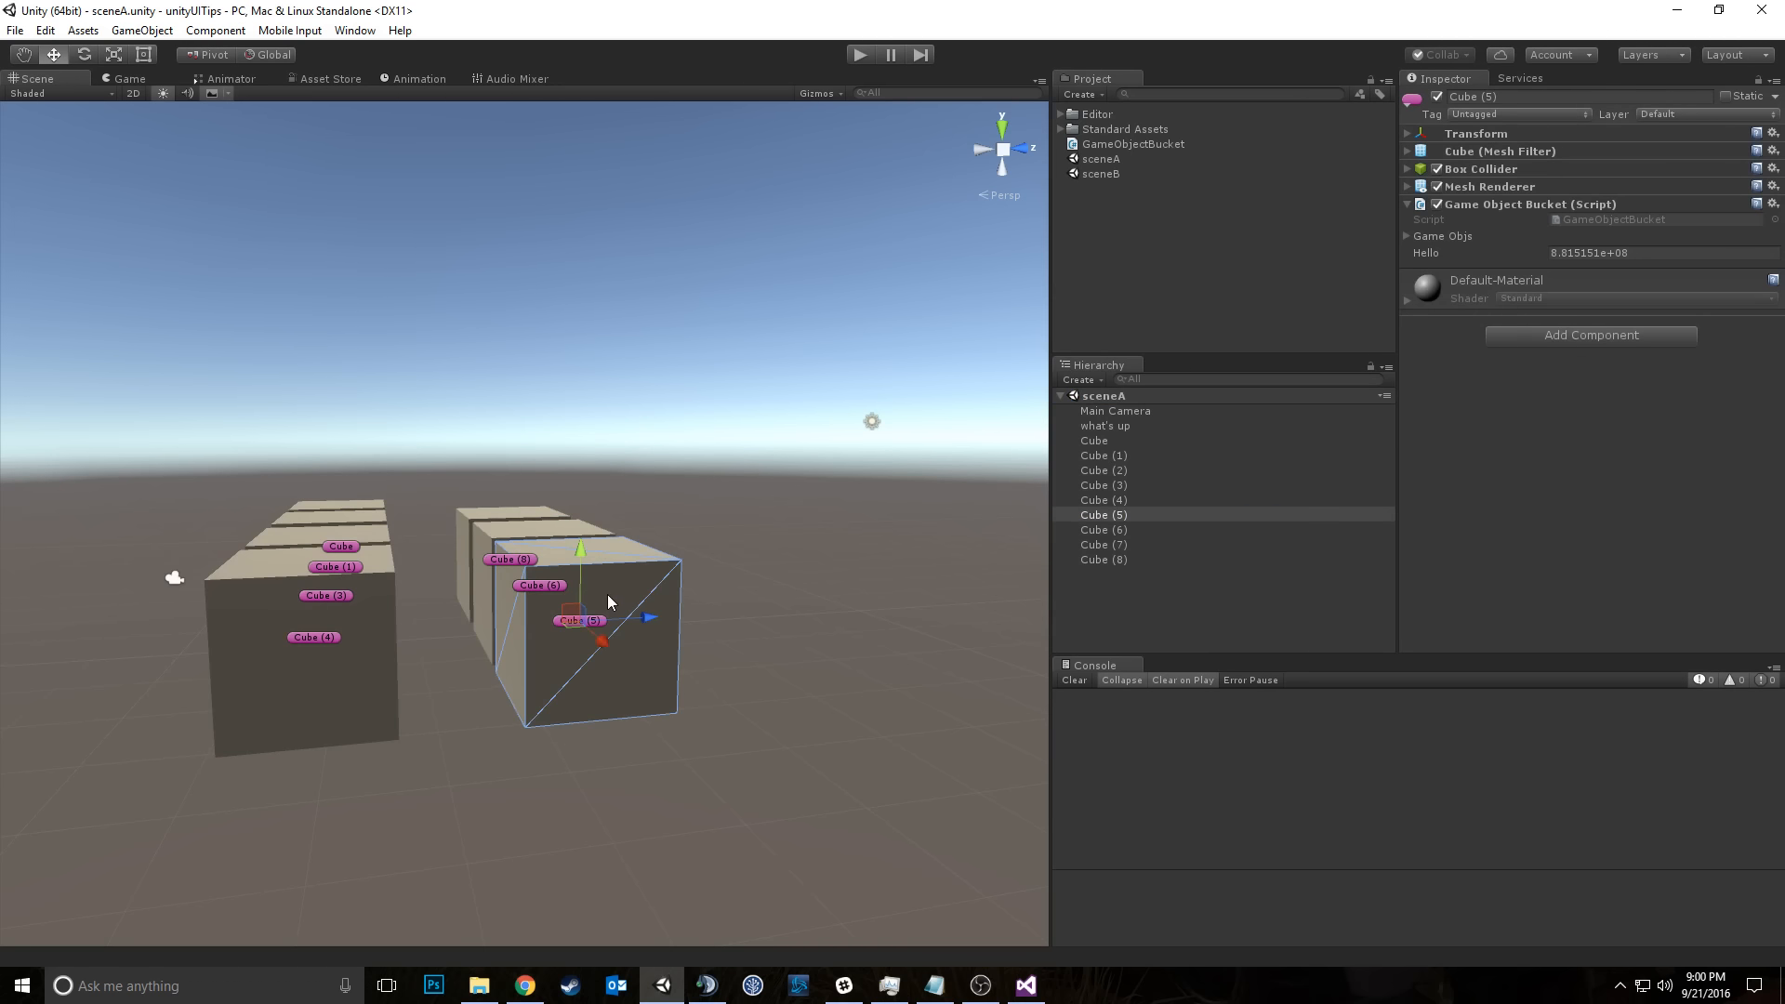
pyautogui.click(1411, 298)
pyautogui.click(1772, 81)
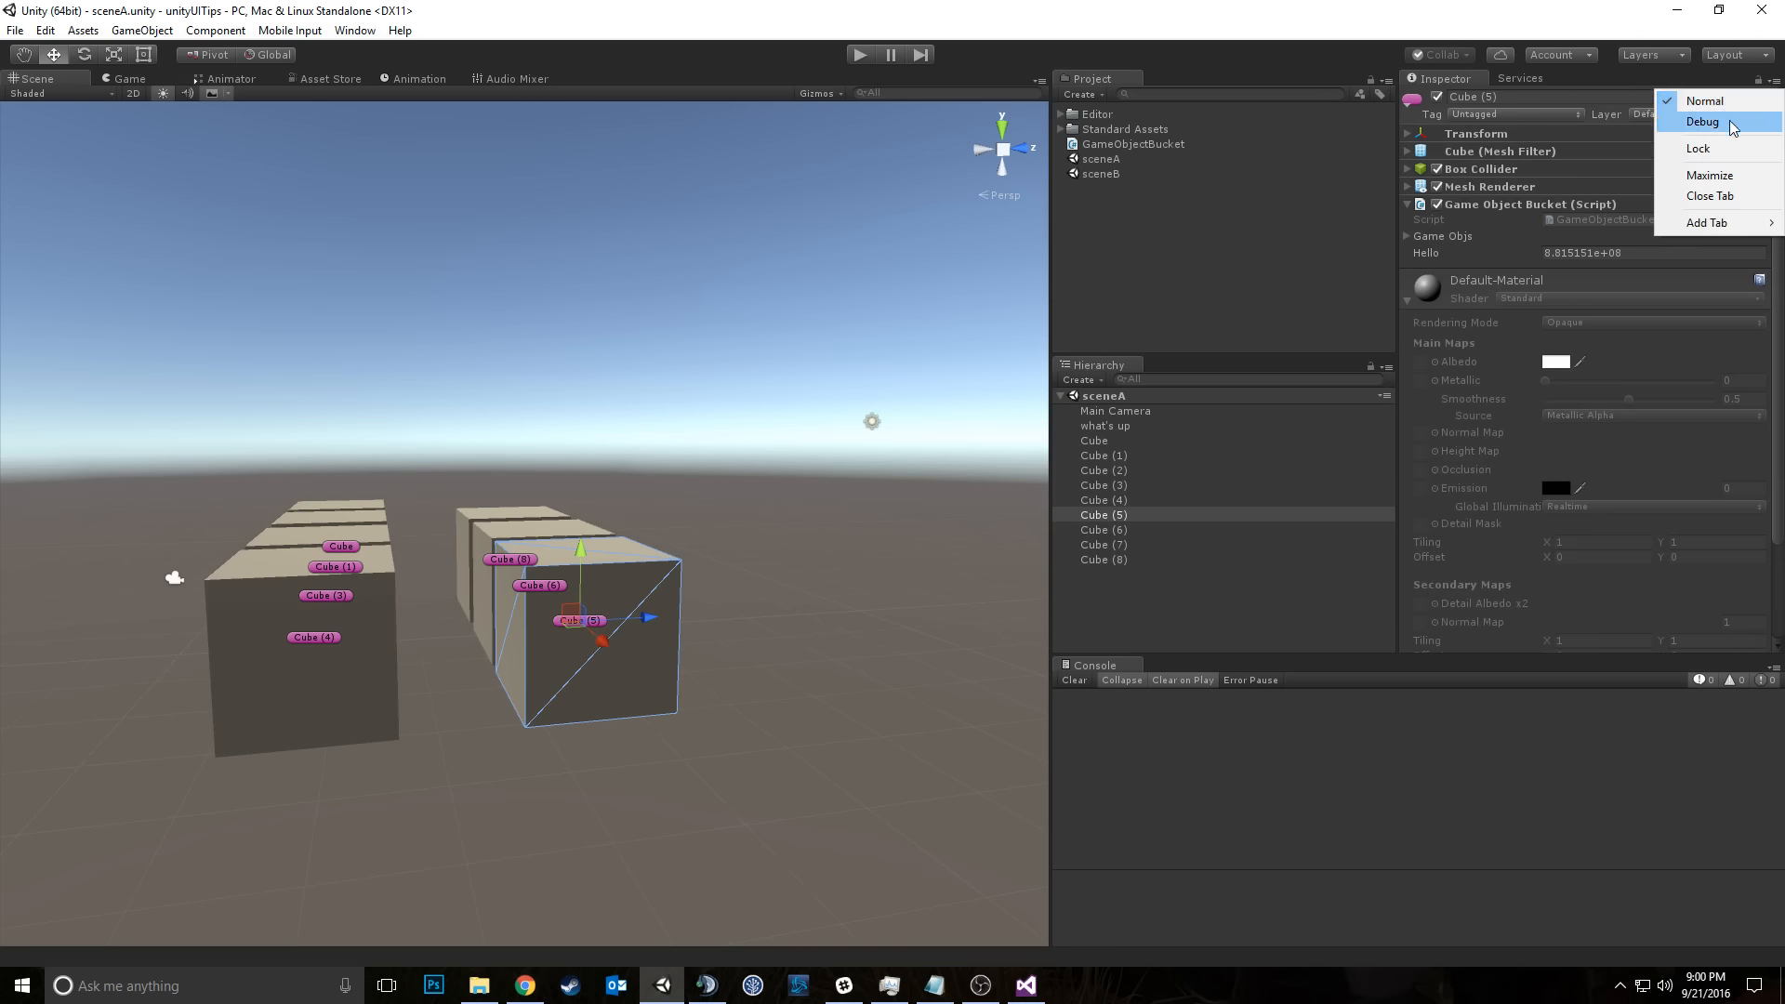
pyautogui.click(1705, 100)
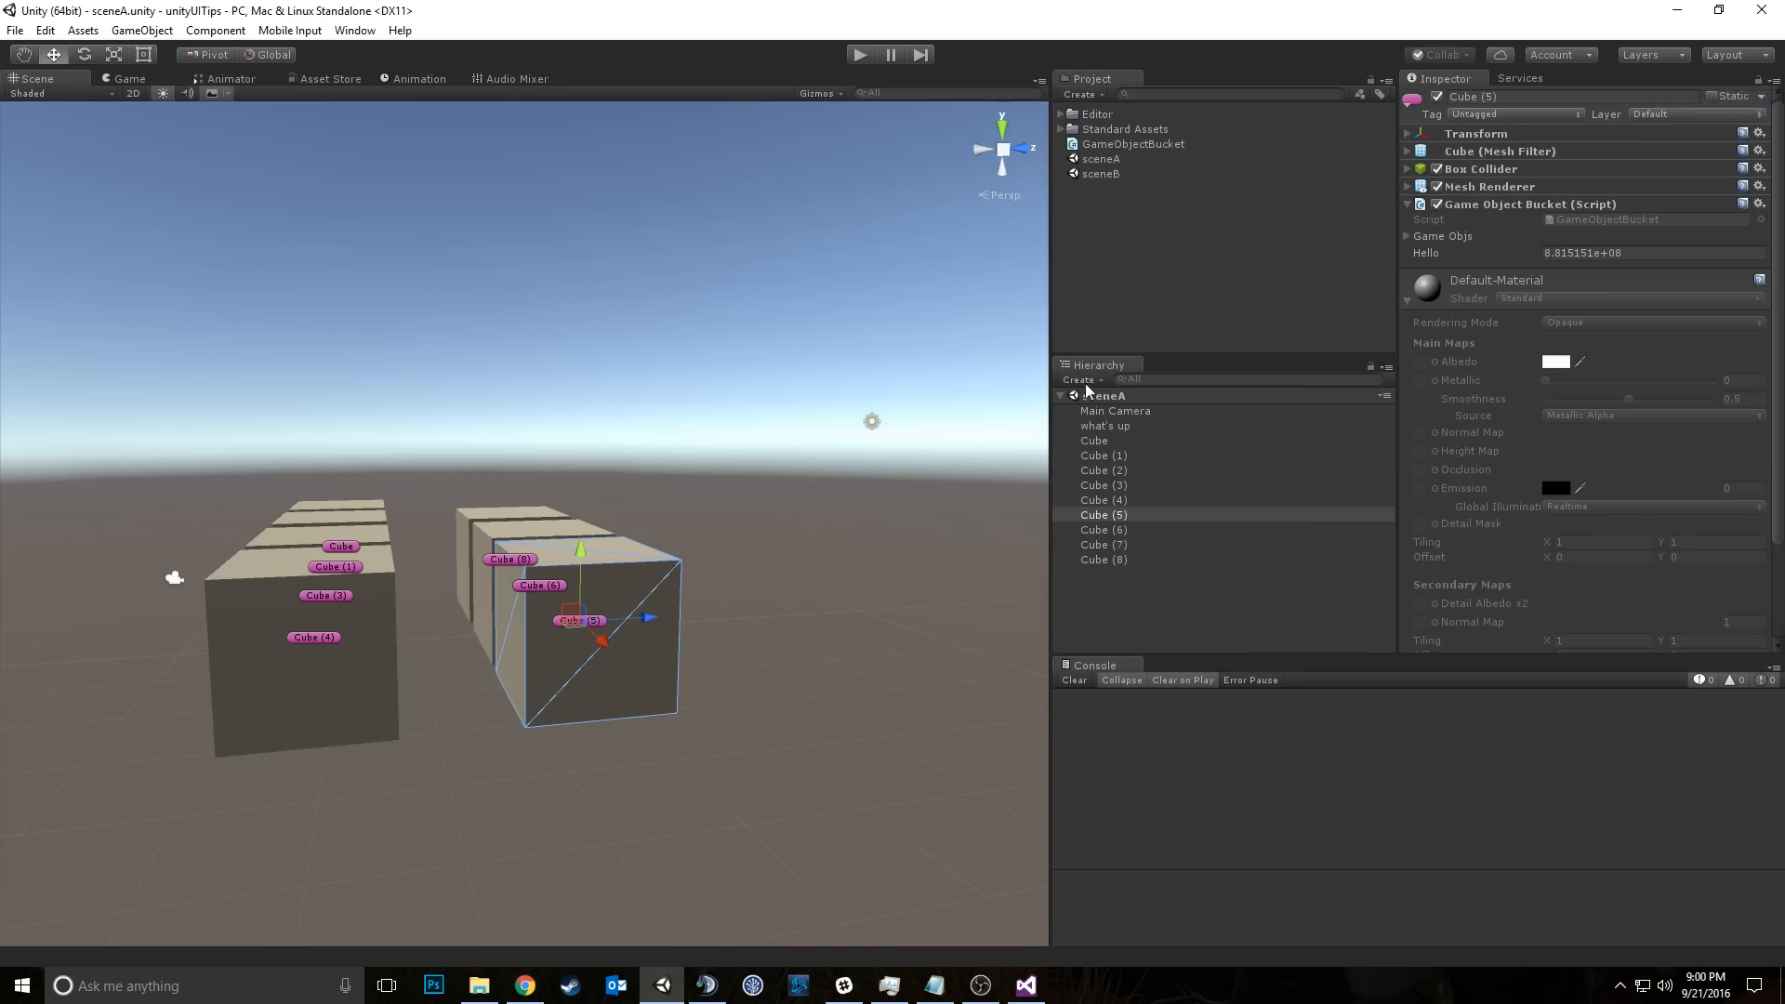
pyautogui.click(1128, 532)
# Step: Deselect all objects and briefly run sceneA in play mode with the Game view shown, stopping it again
pyautogui.moveTo(528, 449); pyautogui.dragTo(482, 335, button='right')
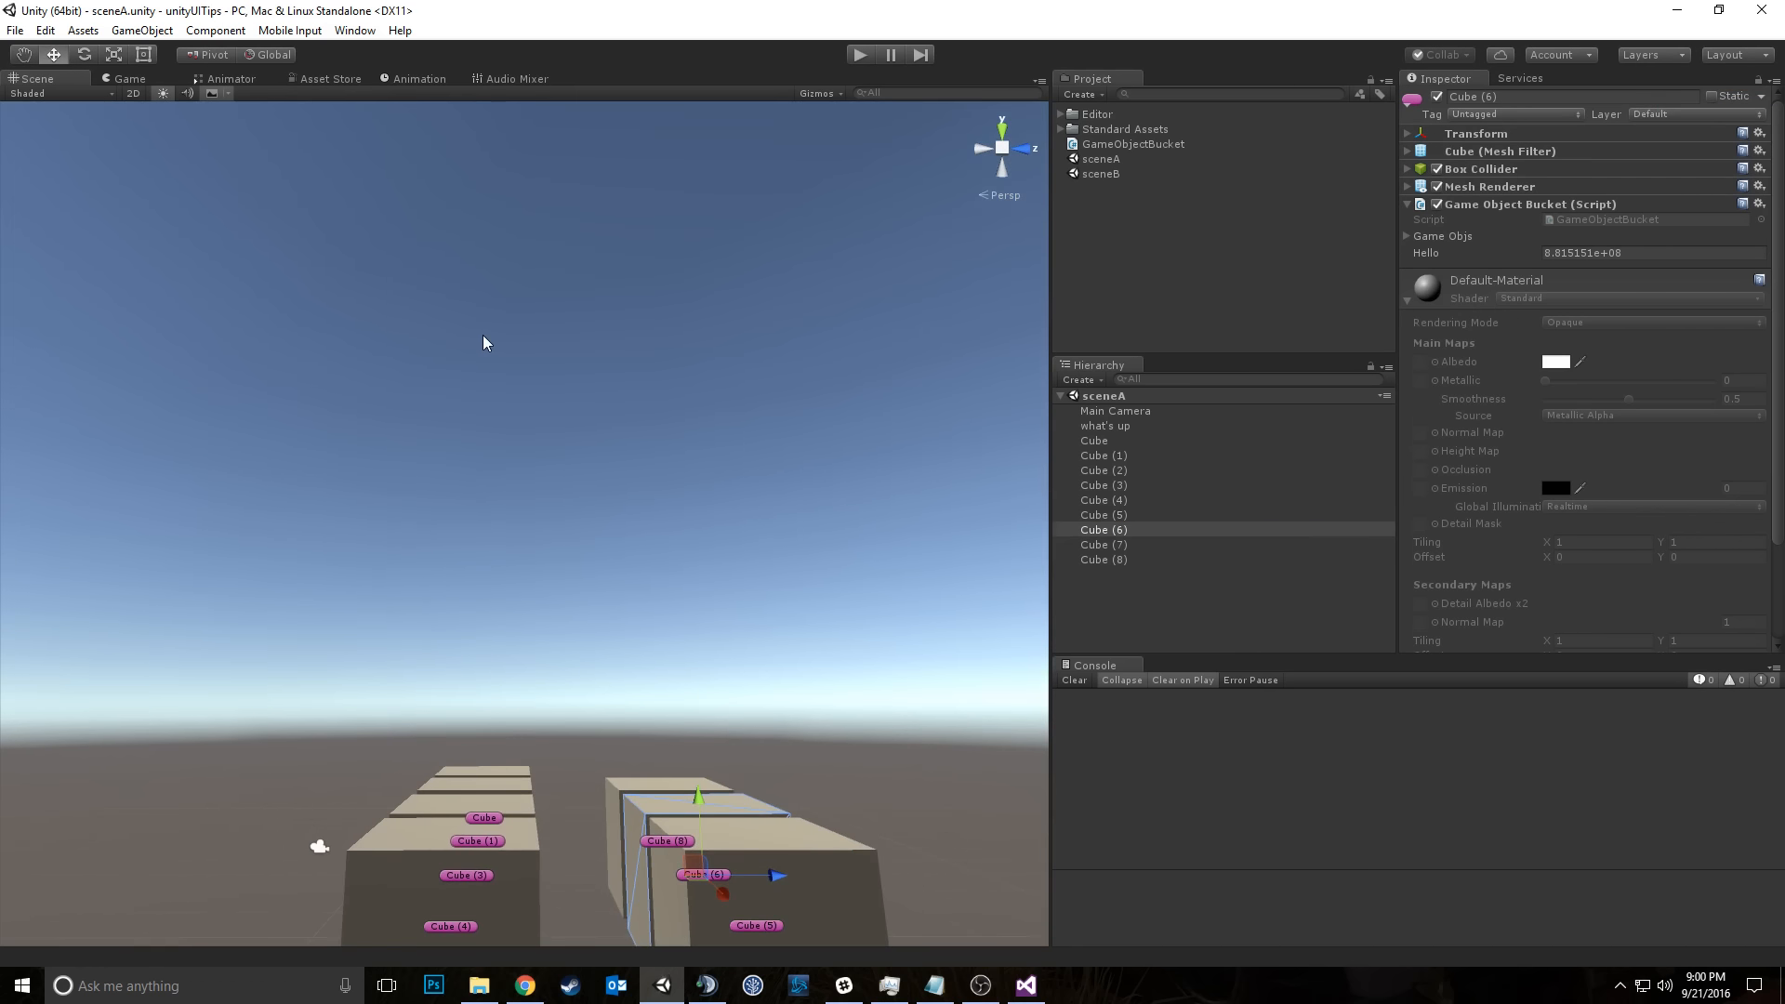
pyautogui.click(485, 338)
pyautogui.moveTo(604, 391); pyautogui.dragTo(642, 651, button='right')
pyautogui.press('w')
pyautogui.moveTo(656, 362); pyautogui.dragTo(950, 400, button='right')
pyautogui.press('s')
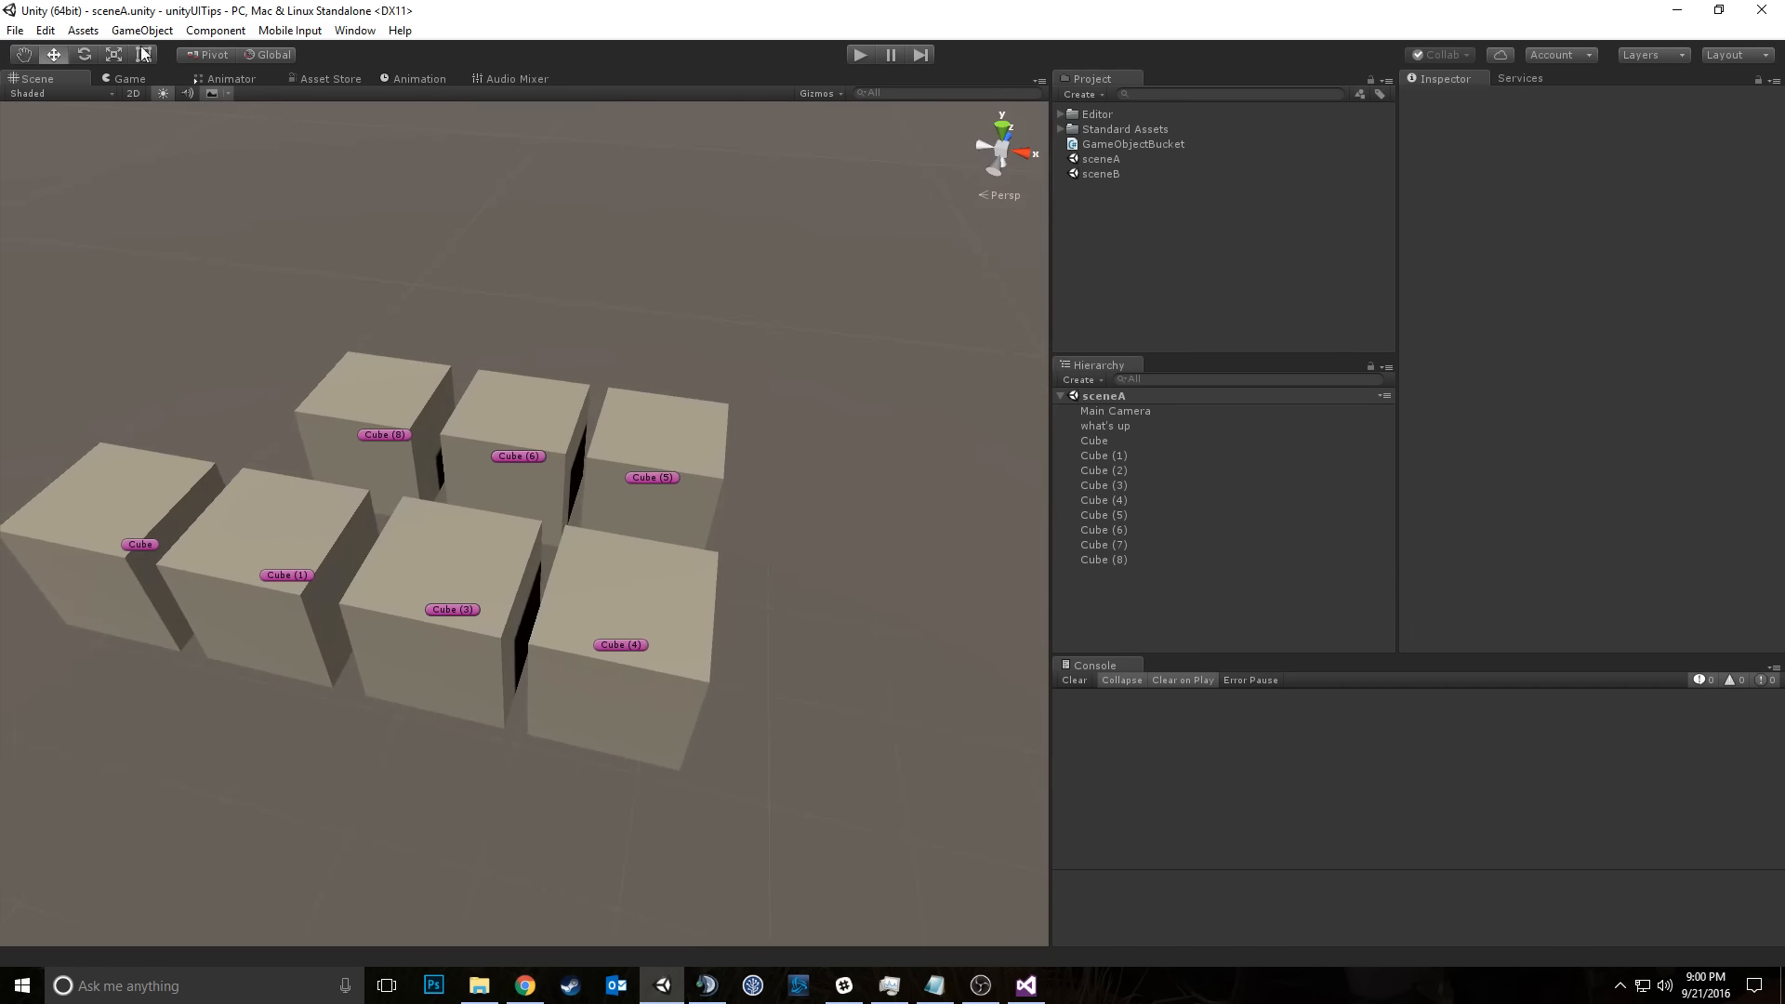
pyautogui.click(123, 80)
pyautogui.click(872, 54)
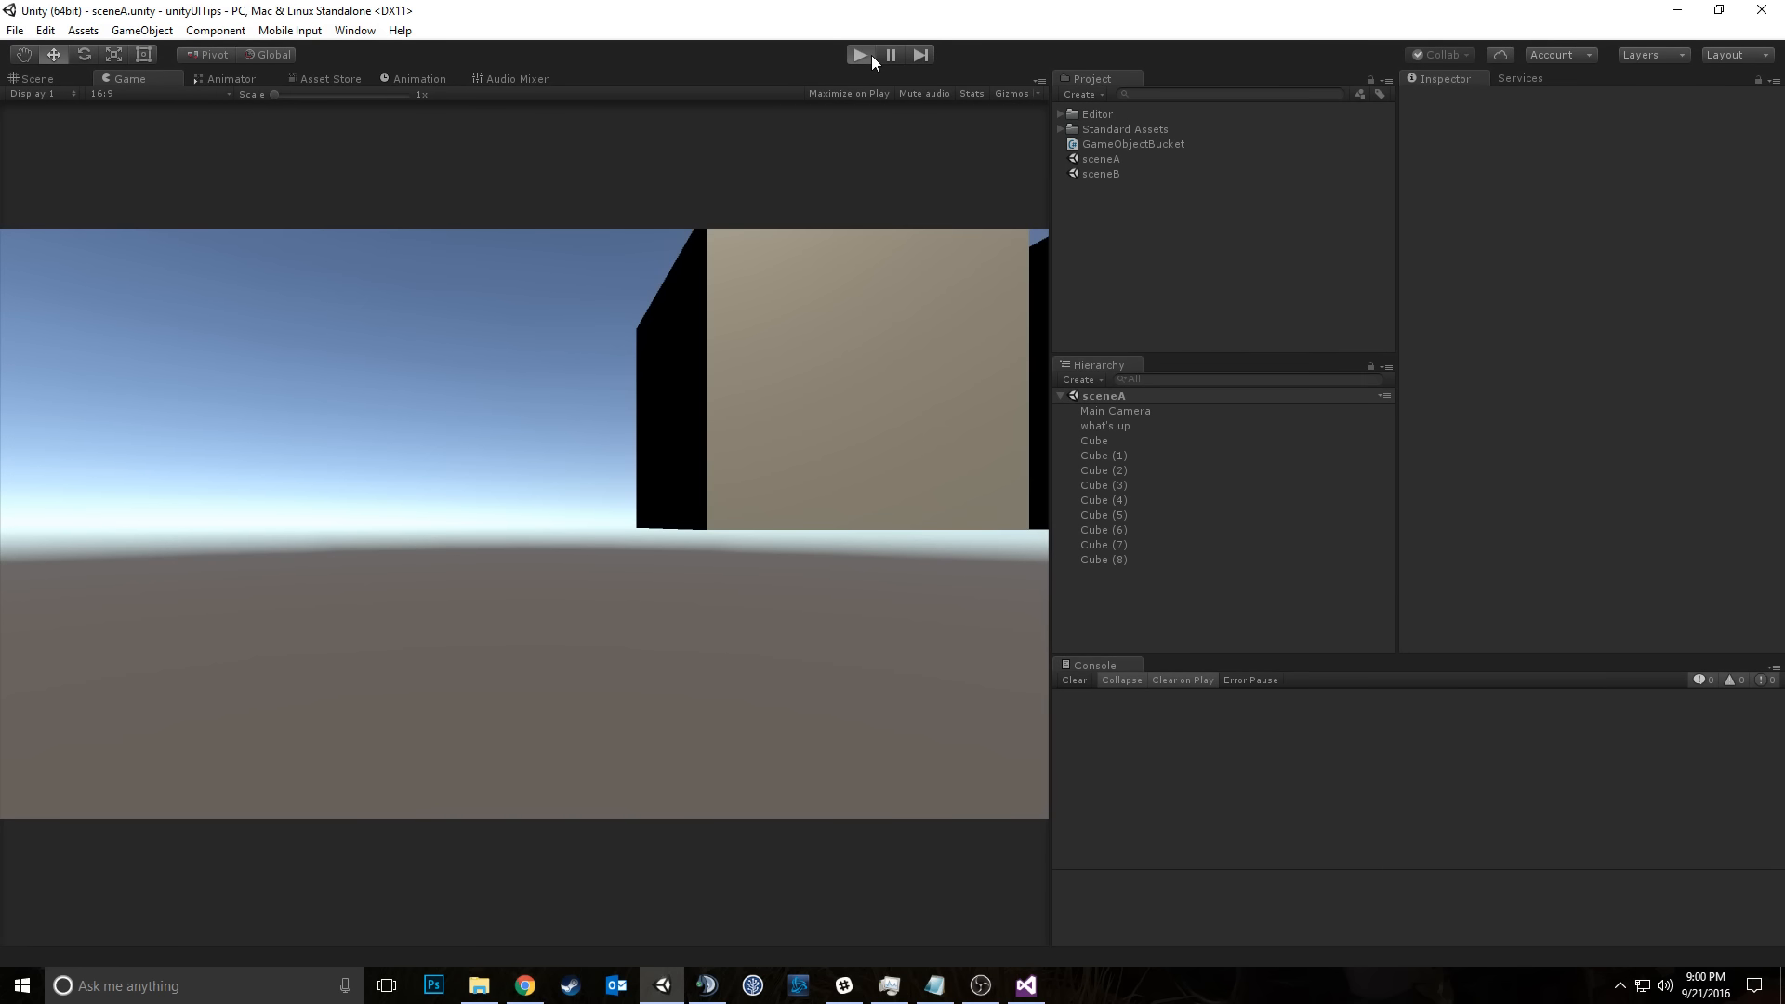
pyautogui.click(862, 56)
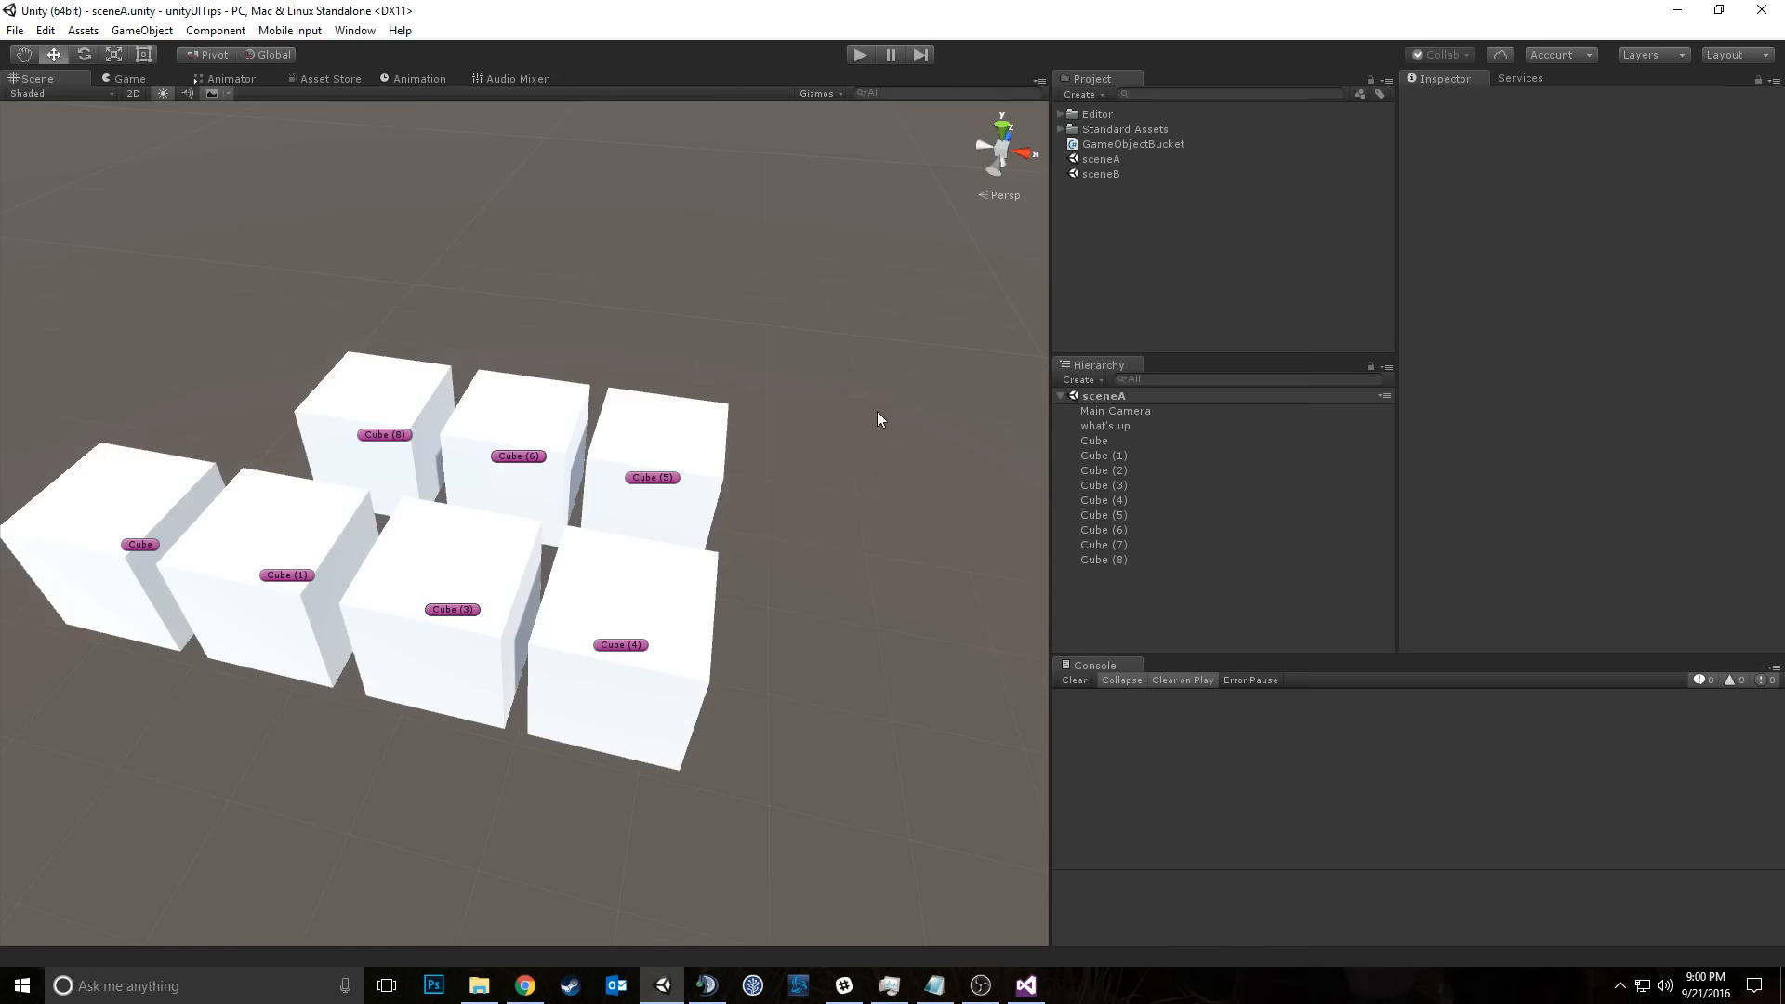
# Step: Select several cubes one after another, including Cube (5), to match the Hierarchy entries with the labelled cubes in the Scene view
pyautogui.moveTo(879, 419); pyautogui.dragTo(789, 387, button='right')
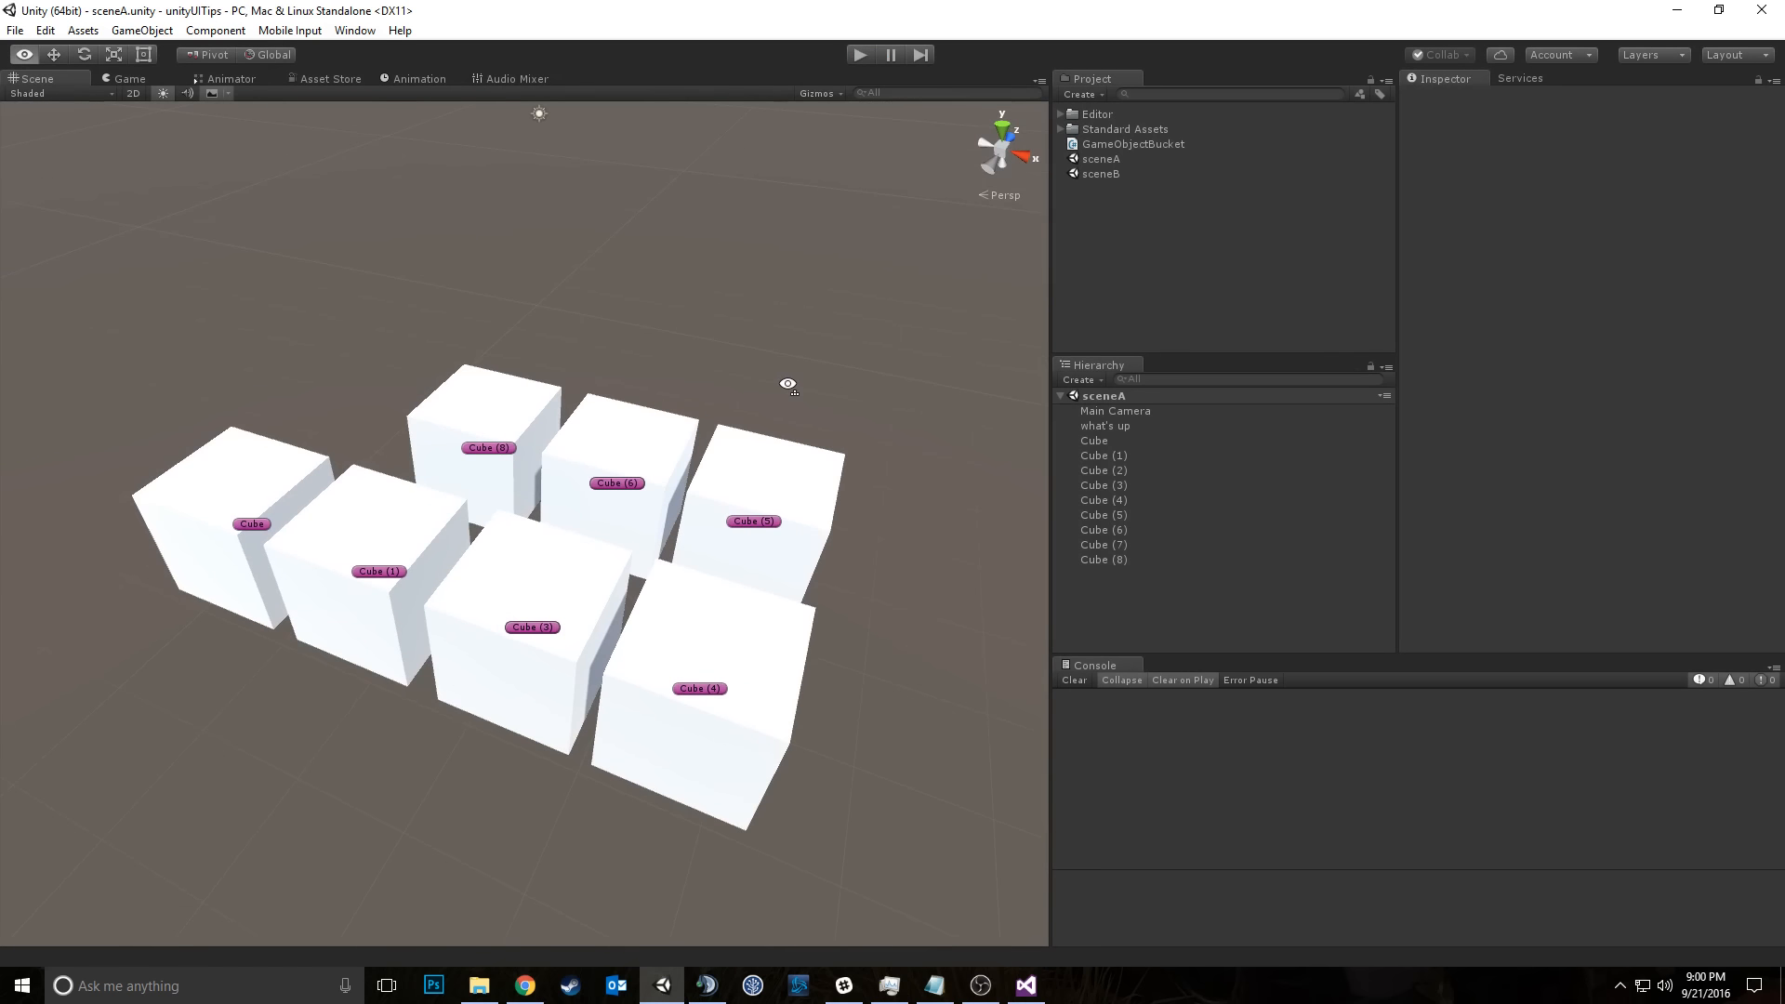
pyautogui.click(734, 506)
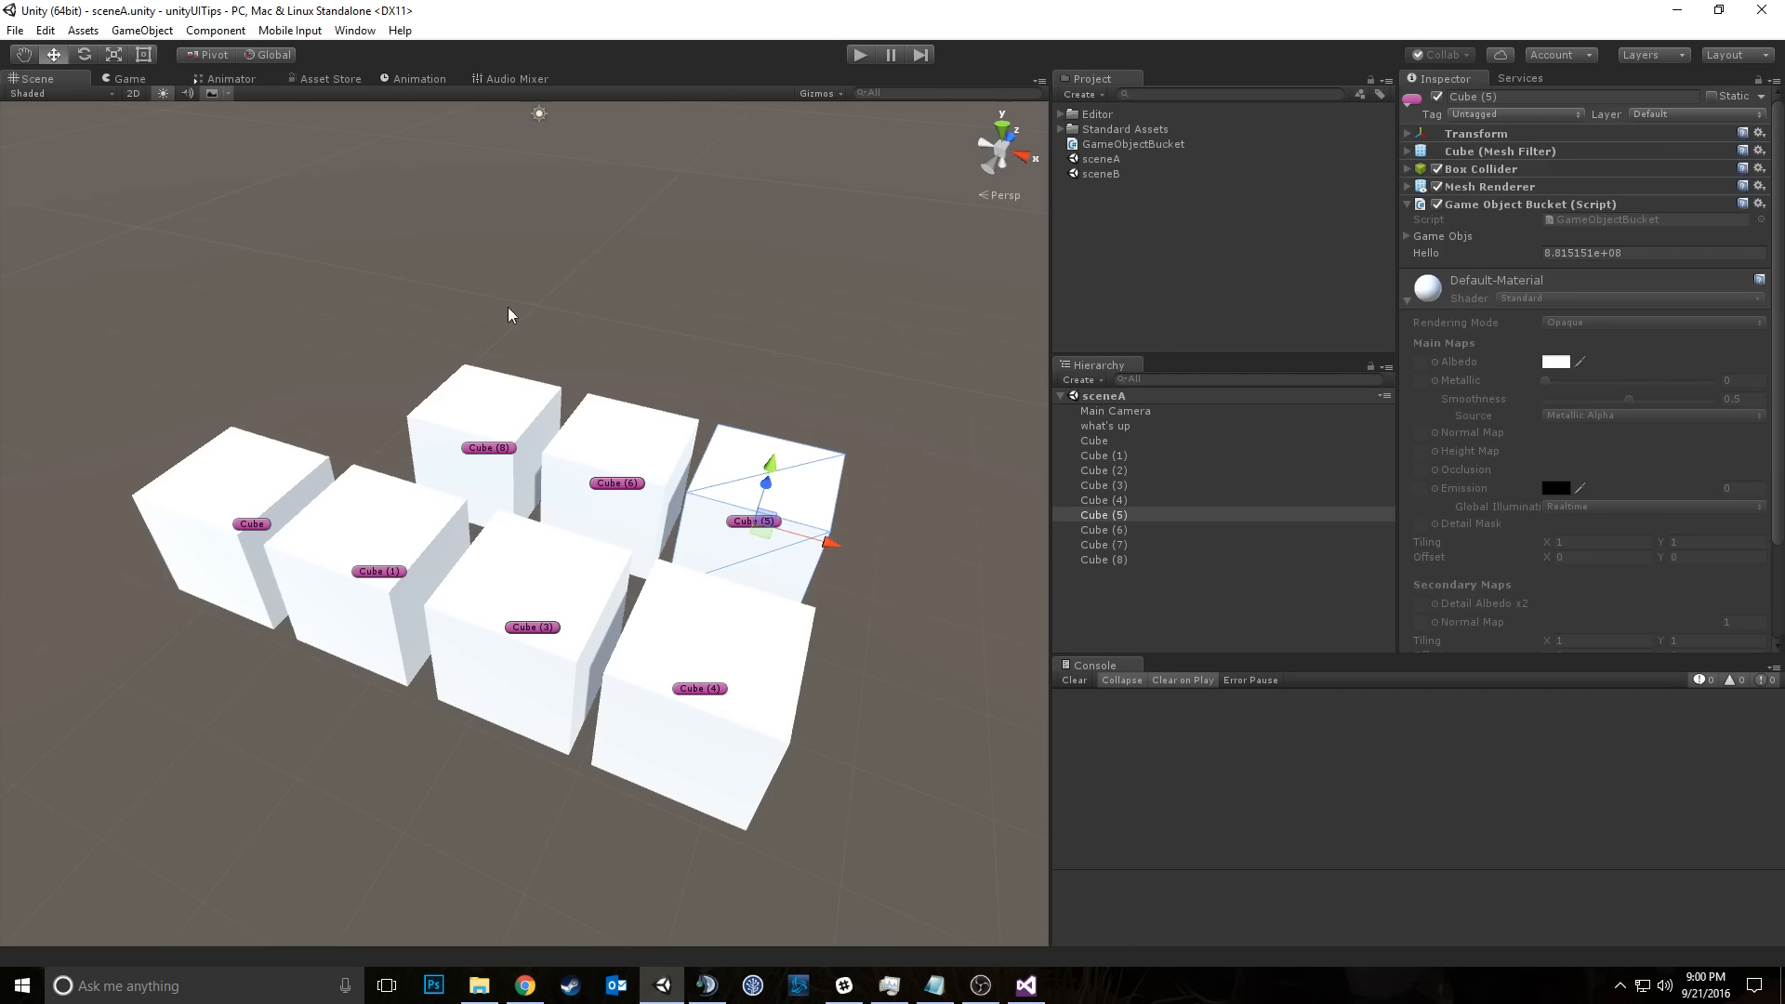
pyautogui.press('w')
pyautogui.moveTo(508, 308); pyautogui.dragTo(453, 263, button='right')
pyautogui.press('s')
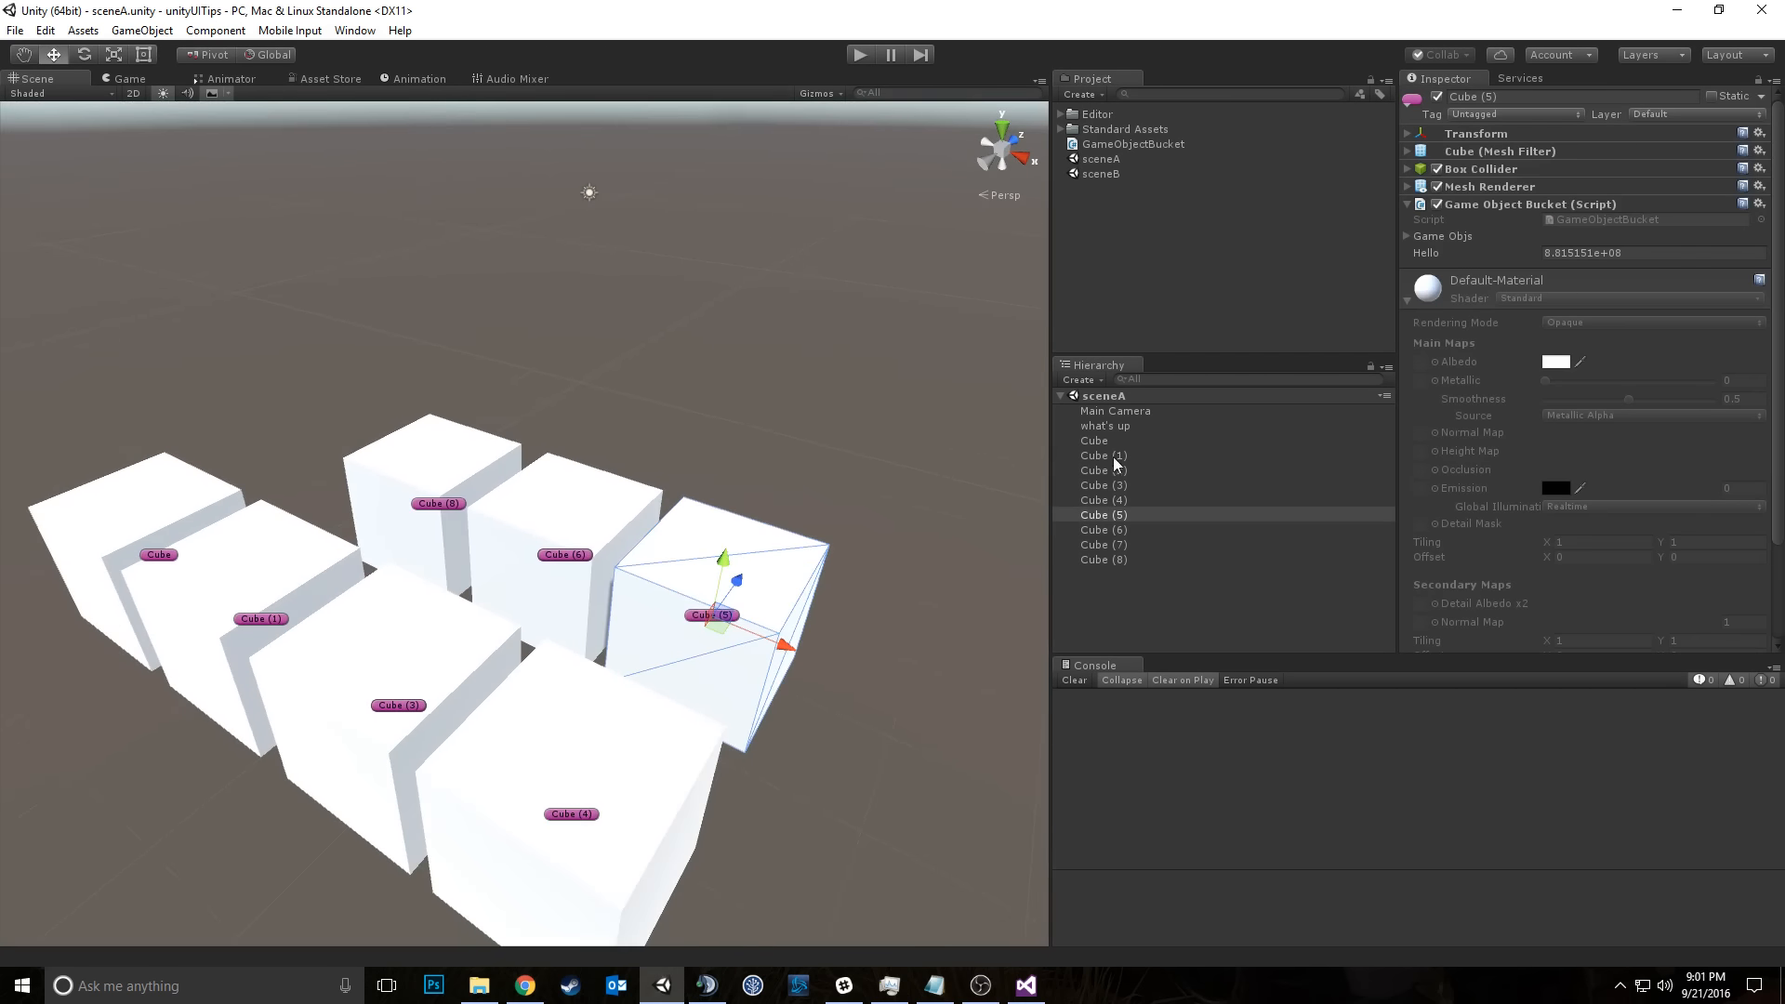
pyautogui.click(1095, 440)
pyautogui.click(1103, 515)
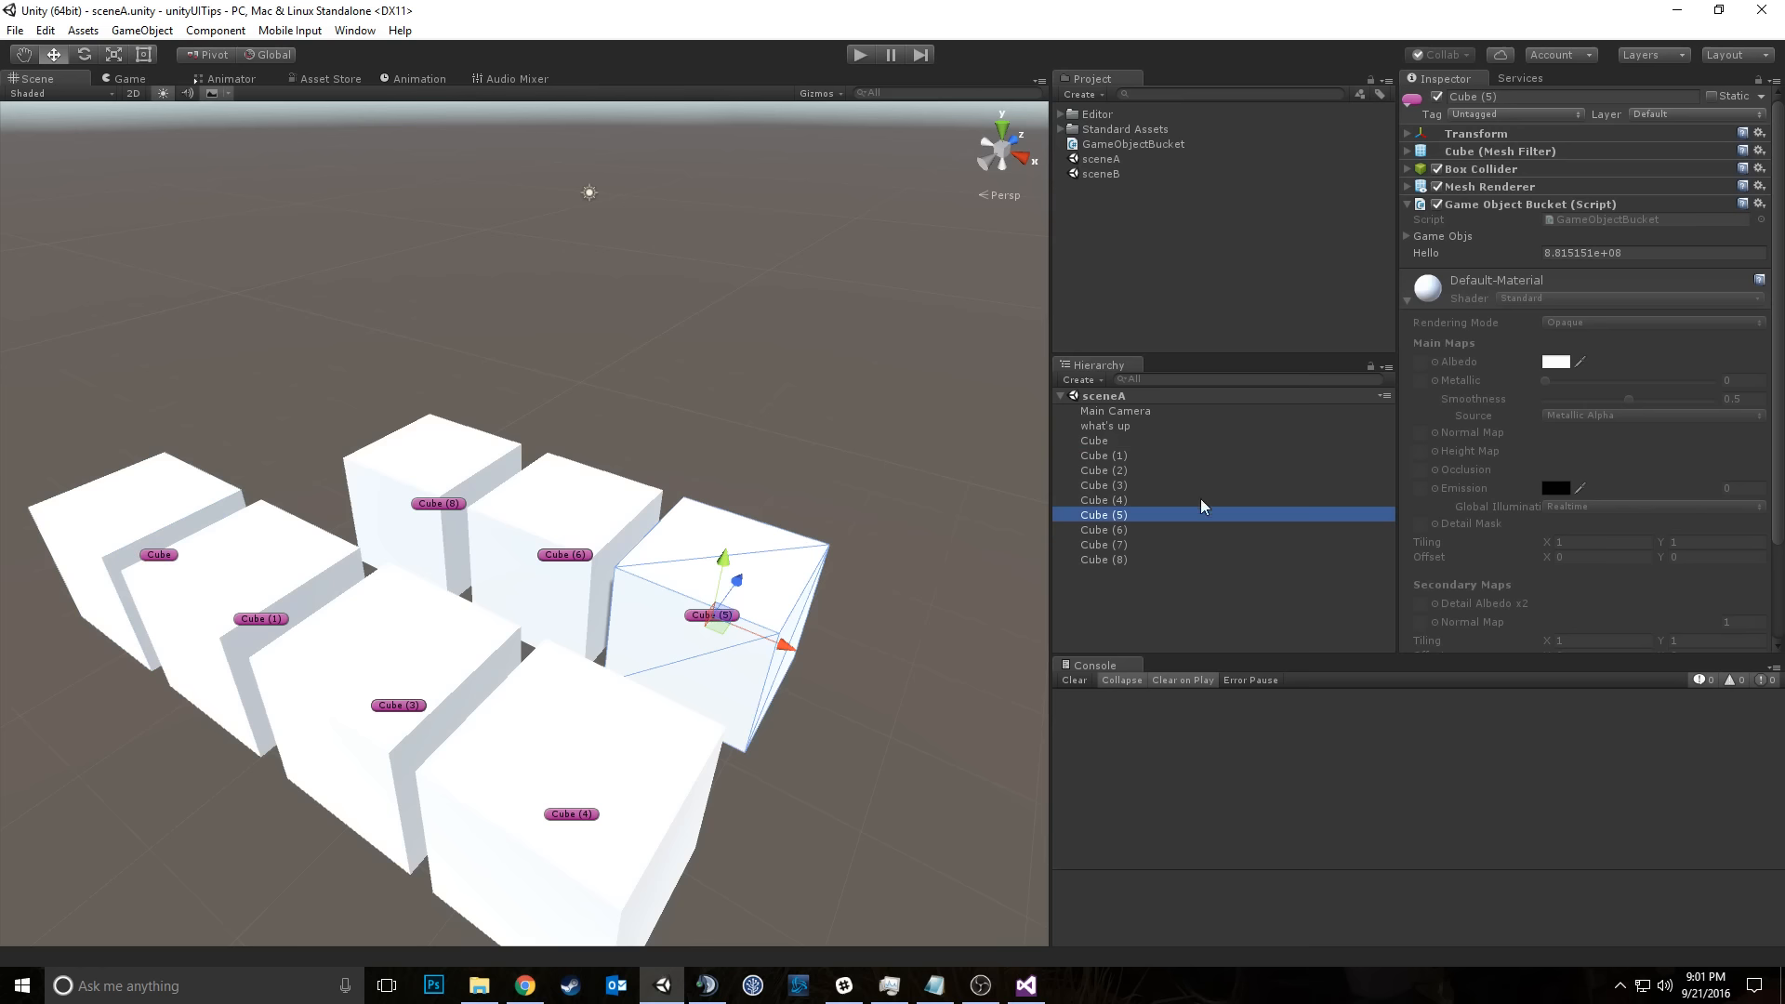
pyautogui.click(1095, 456)
pyautogui.click(1134, 500)
# Step: Change the icon of Cube (3) to the gray label
pyautogui.click(1141, 485)
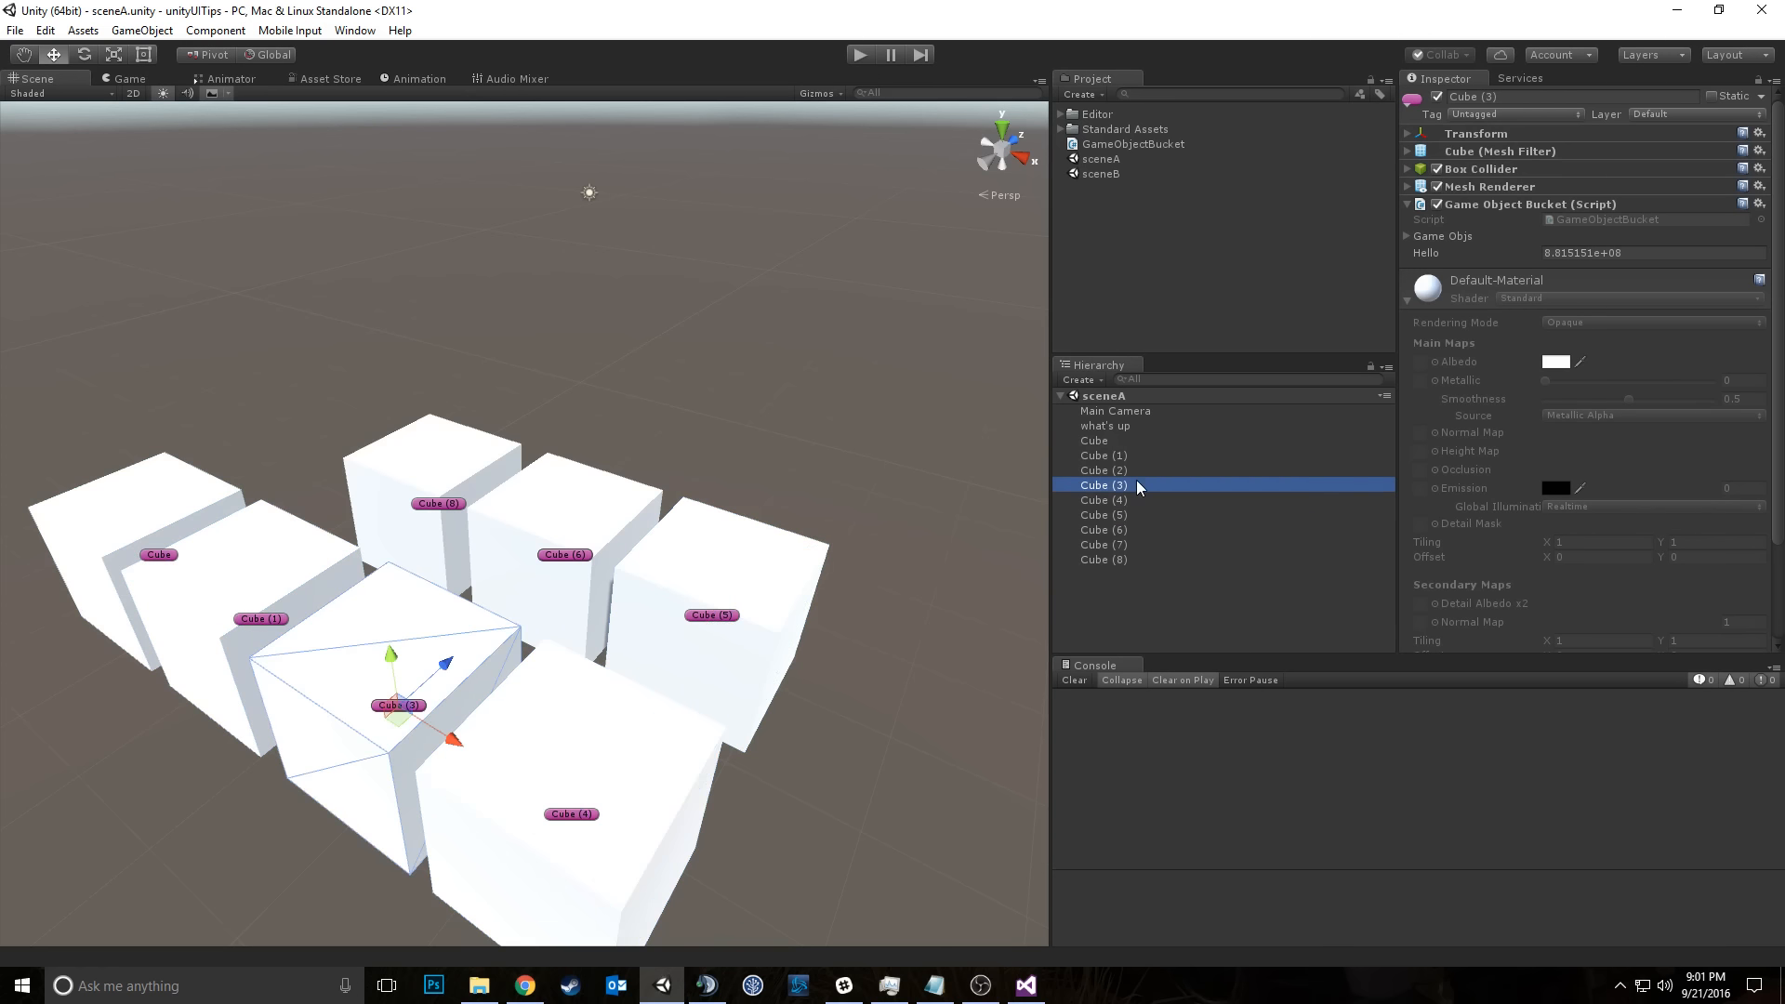
pyautogui.click(1144, 470)
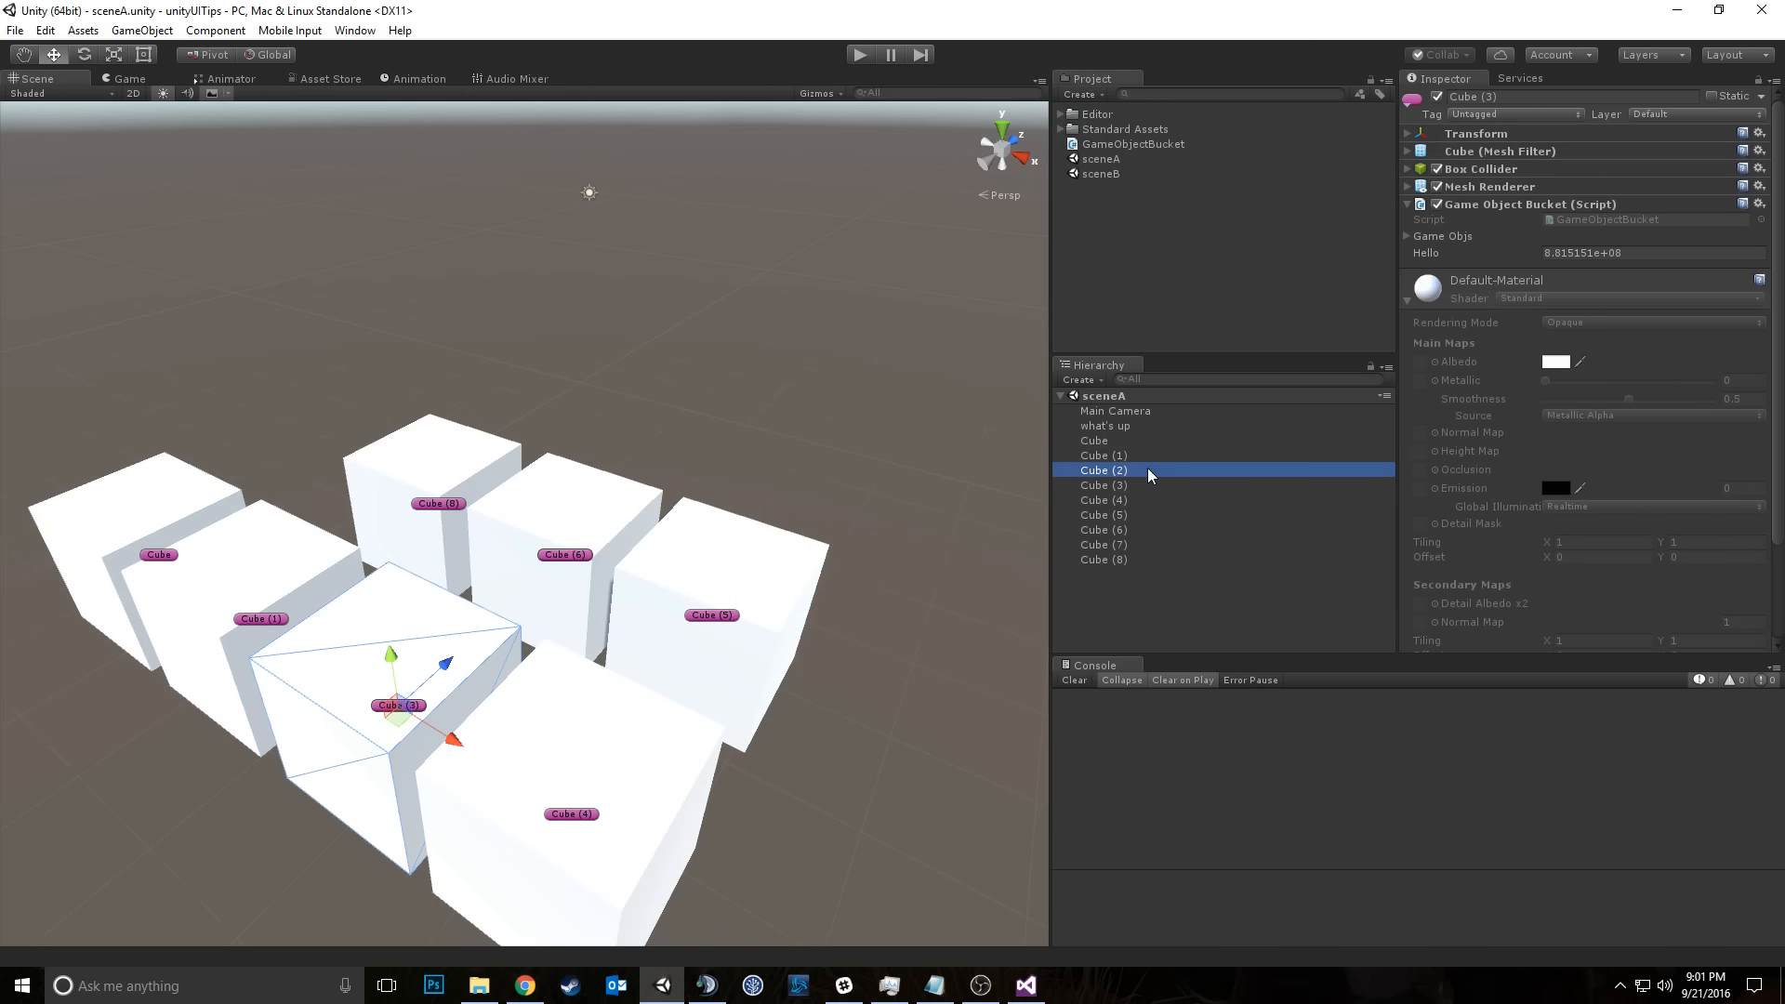
pyautogui.click(1412, 99)
pyautogui.click(1450, 158)
pyautogui.click(1192, 487)
pyautogui.click(1199, 483)
pyautogui.click(1412, 99)
pyautogui.click(1412, 141)
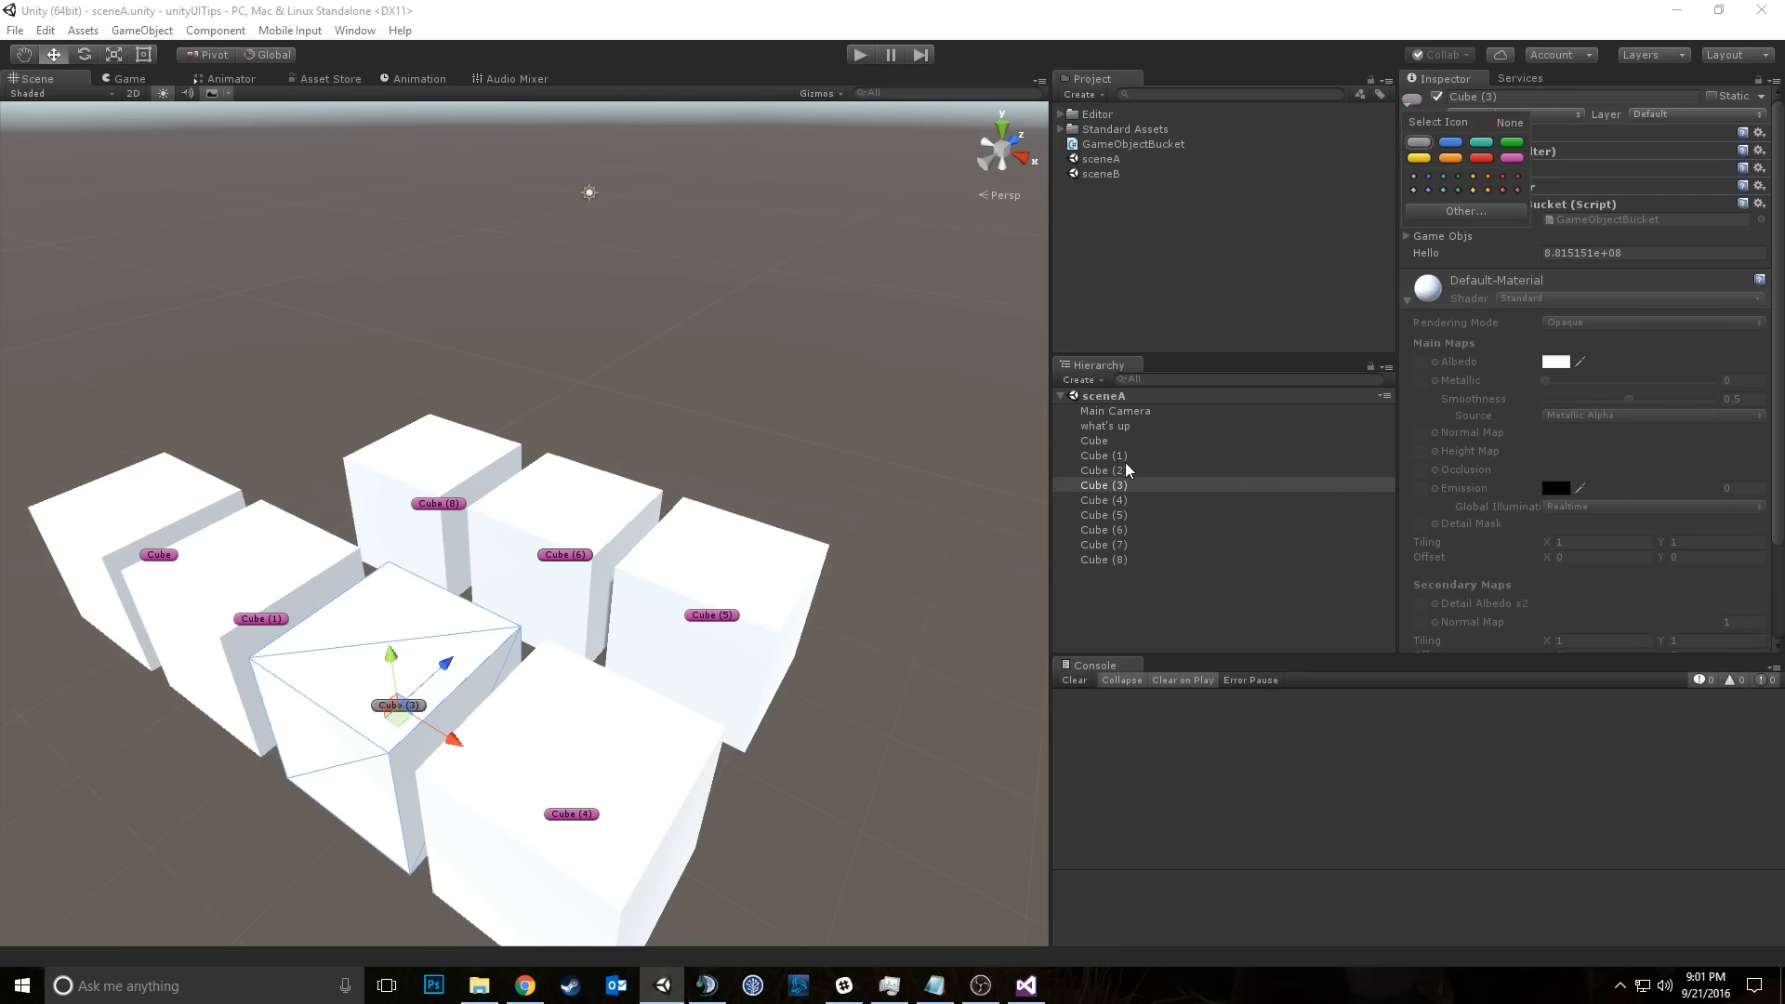
# Step: Change the icon of Cube (4) to the orange label
pyautogui.click(1122, 485)
pyautogui.click(1129, 502)
pyautogui.click(1412, 99)
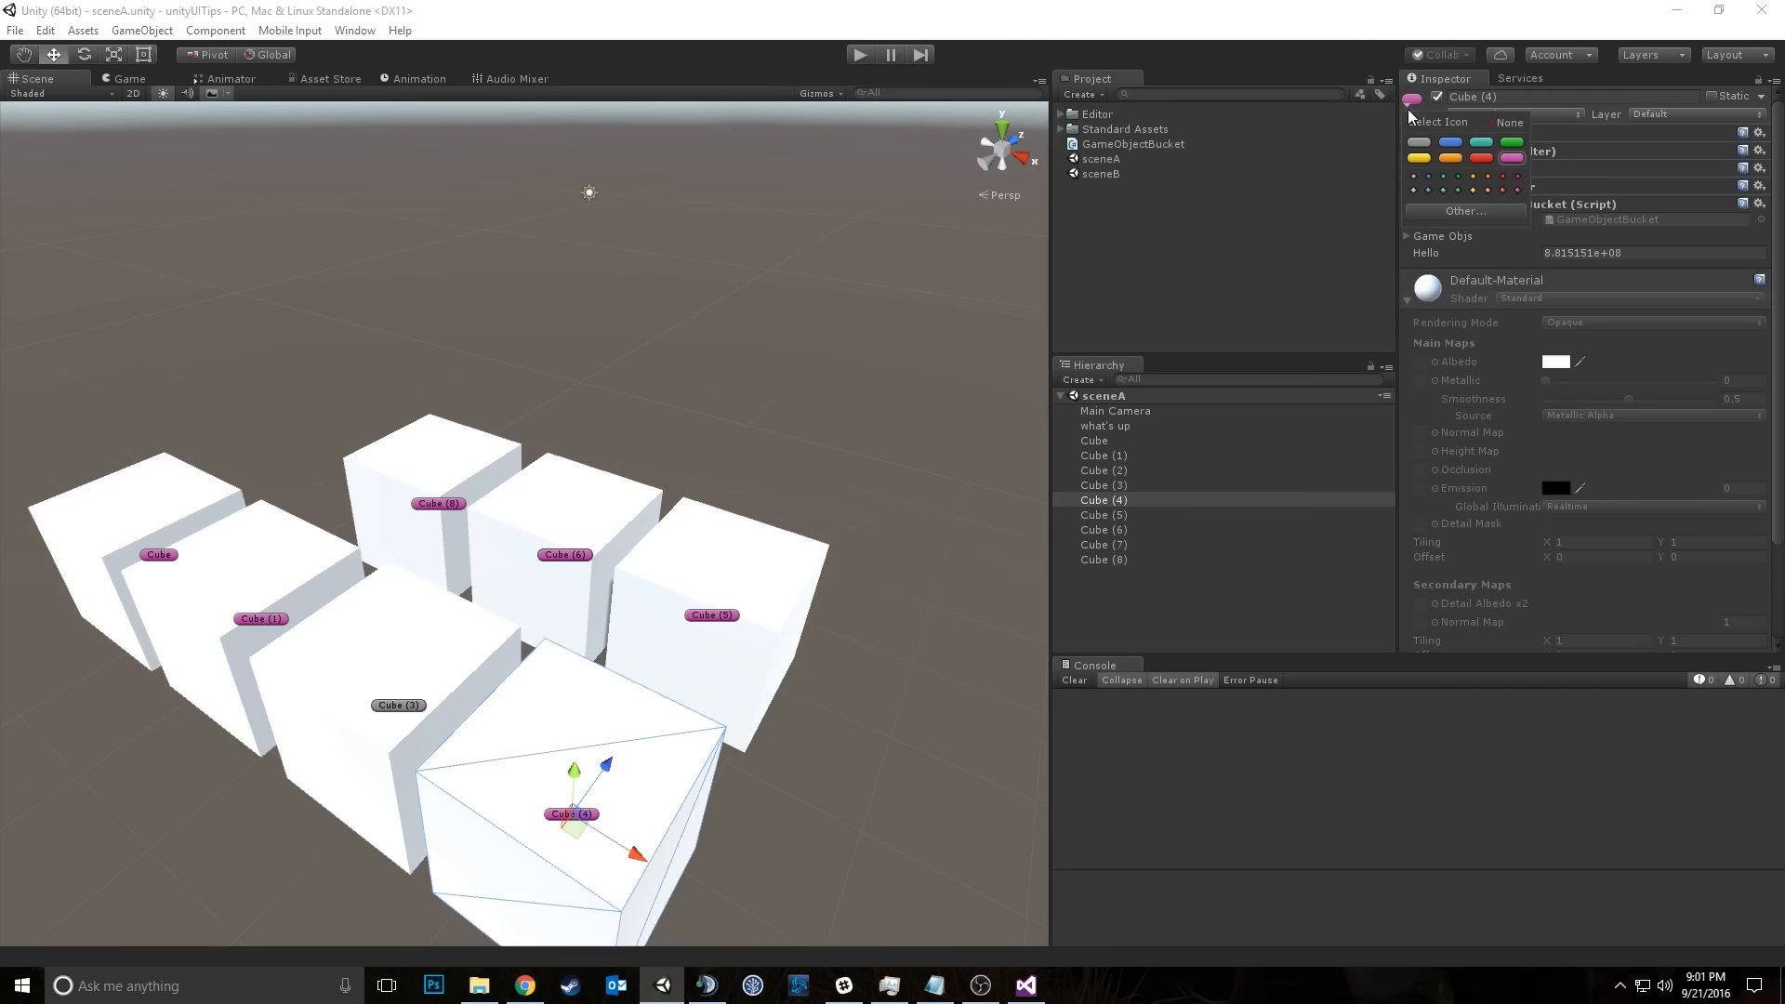
pyautogui.click(1451, 158)
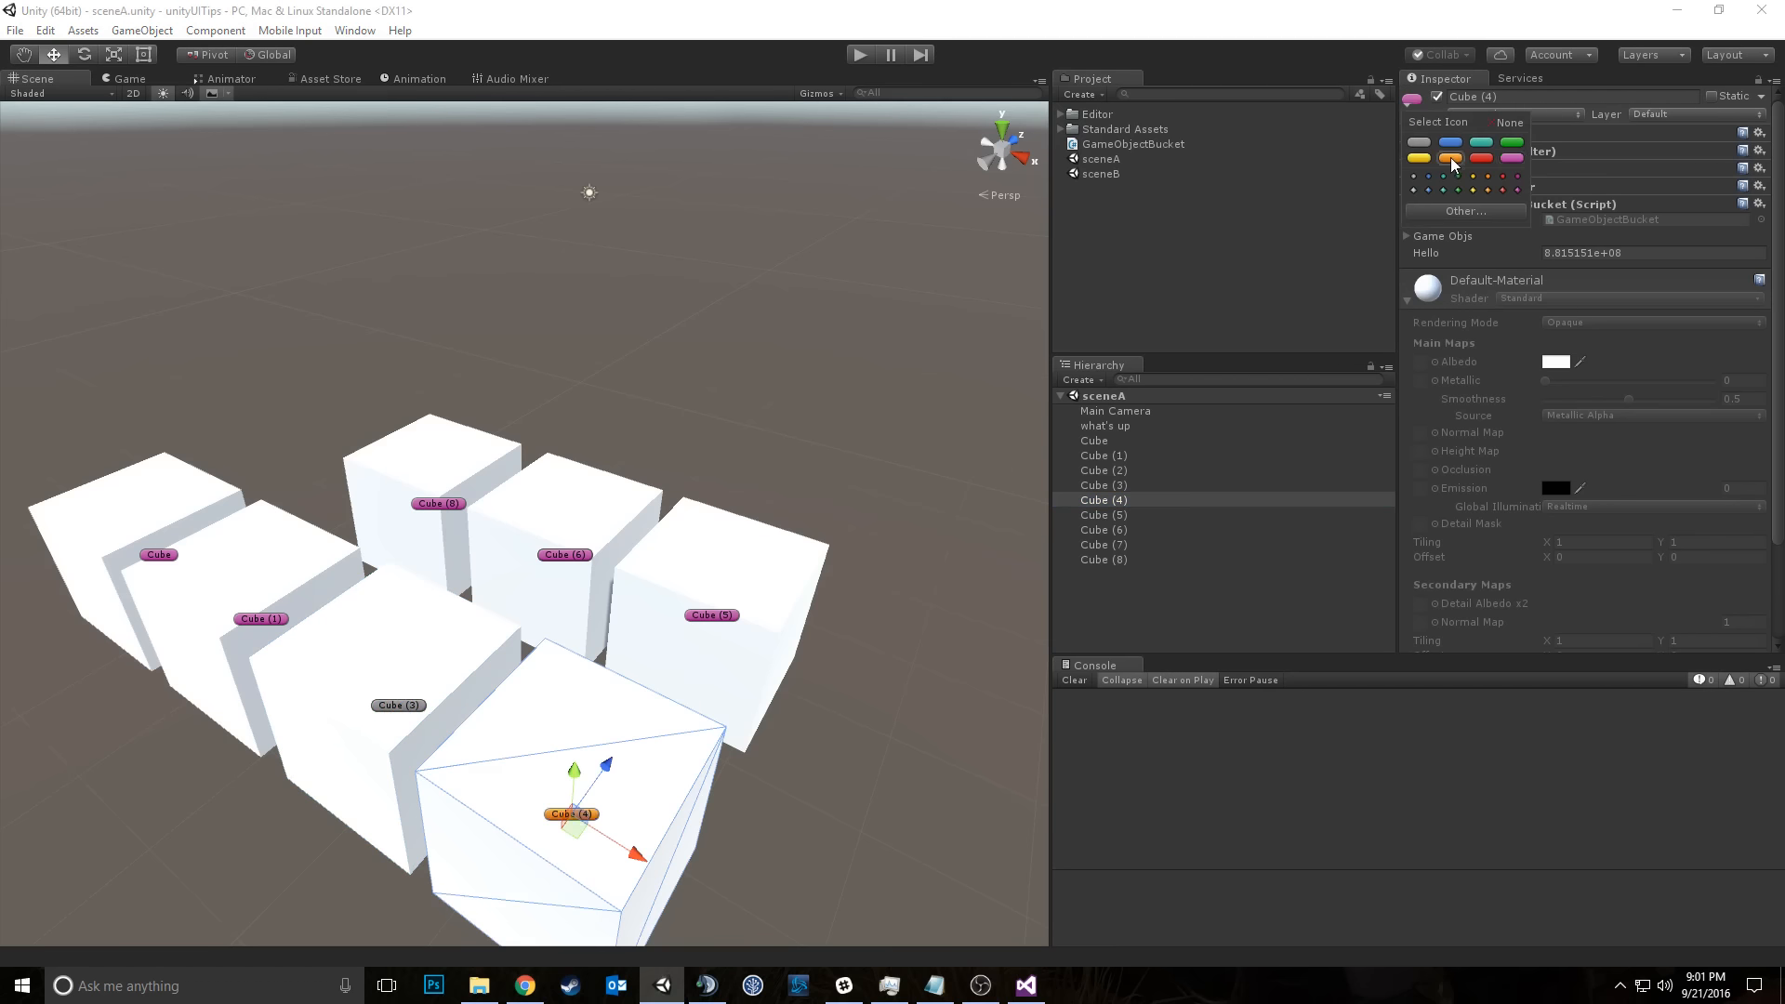
# Step: Give Cube (5) the red label icon, replace it with the orange diamond icon, and frame the cube in the Scene view
pyautogui.click(1139, 500)
pyautogui.click(1128, 515)
pyautogui.click(1412, 98)
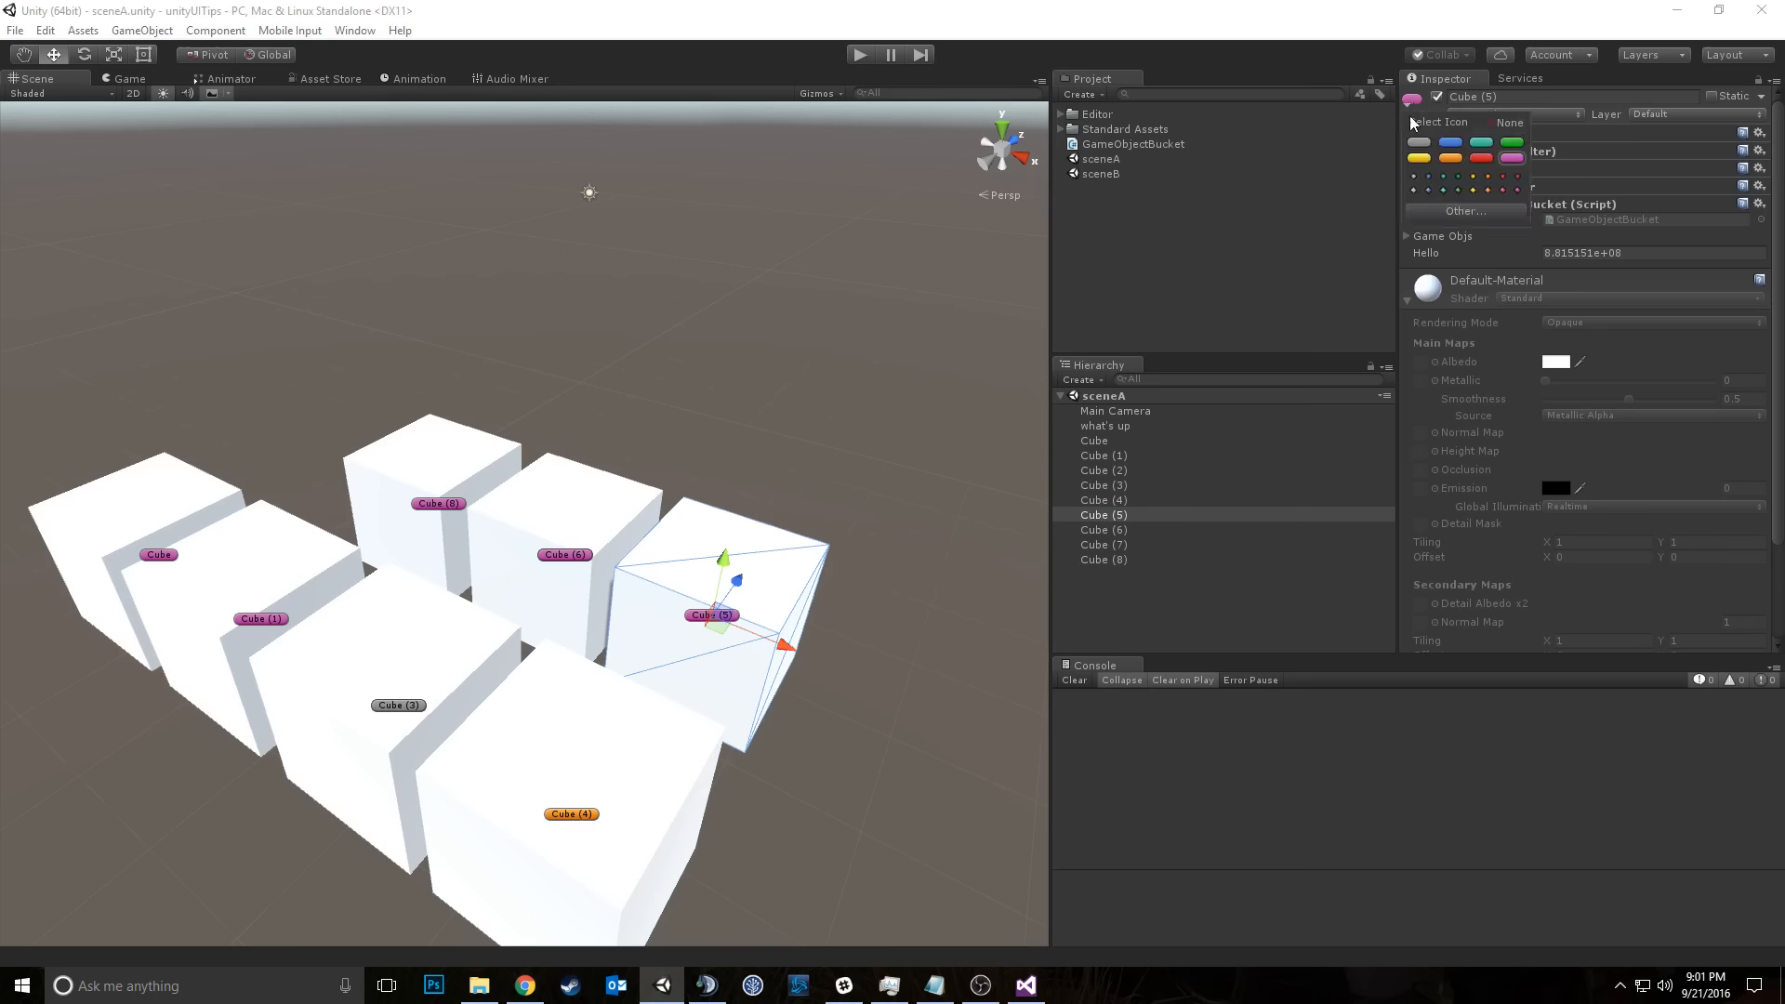
pyautogui.click(1481, 159)
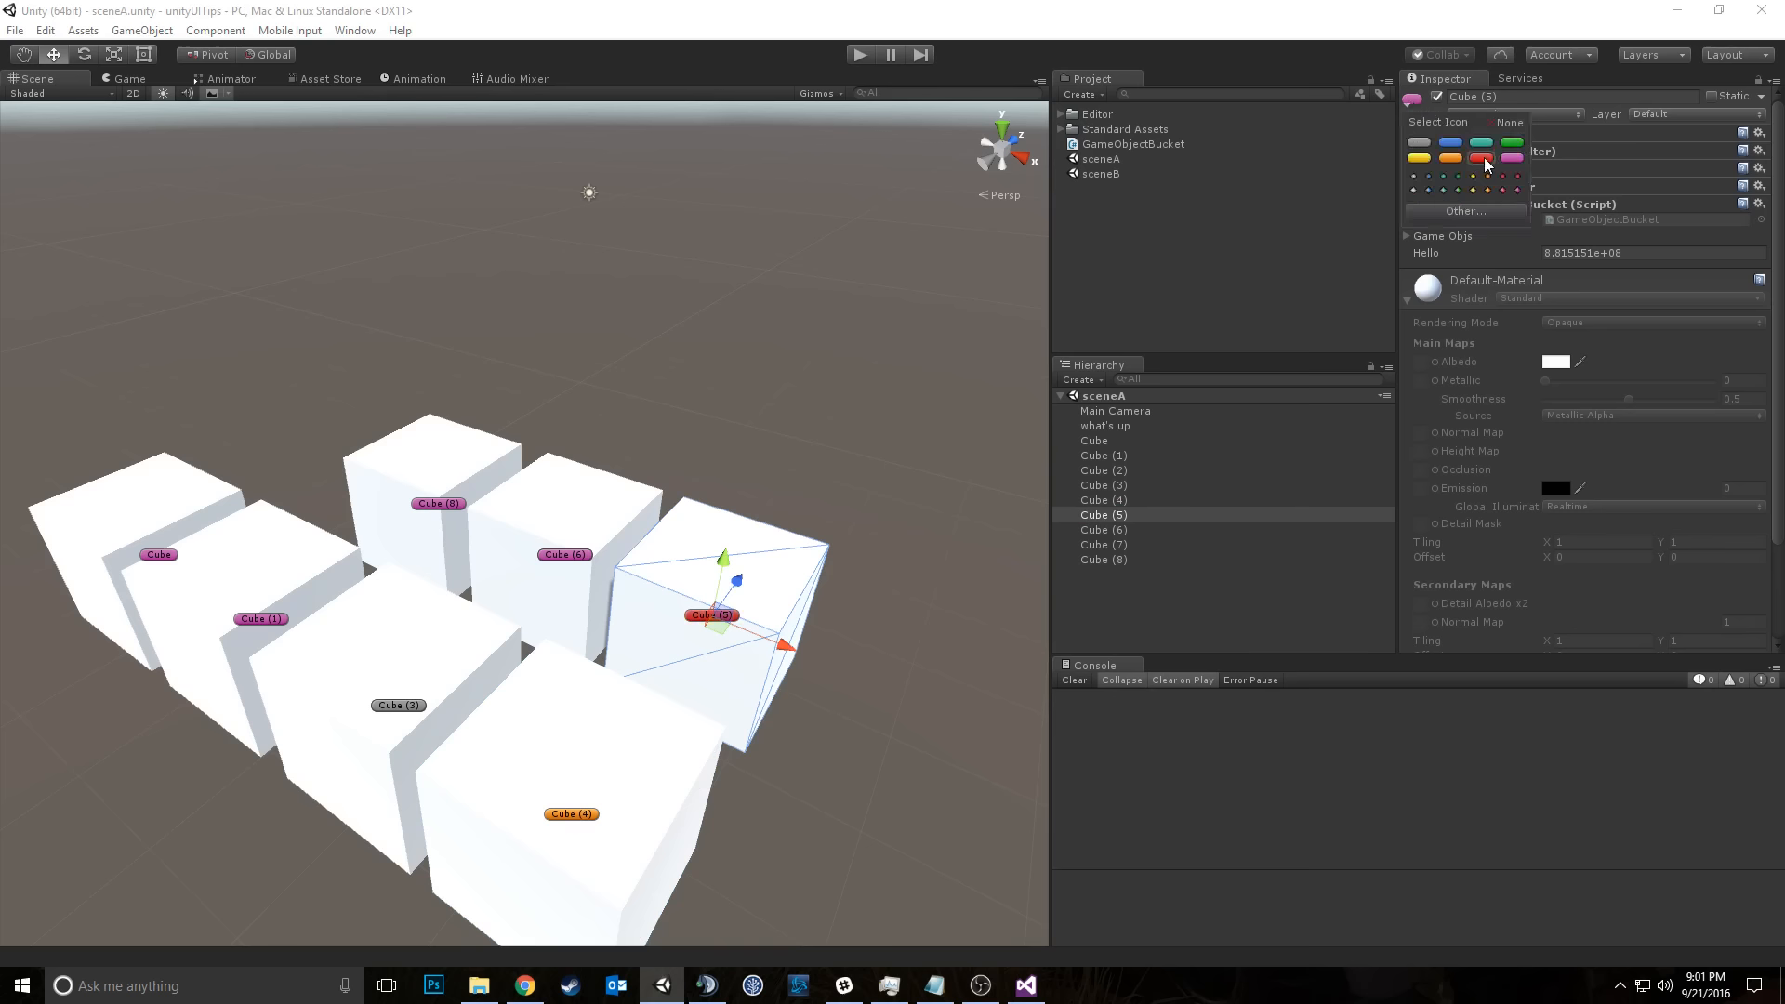
pyautogui.click(1129, 515)
pyautogui.click(1487, 190)
pyautogui.doubleClick(1115, 517)
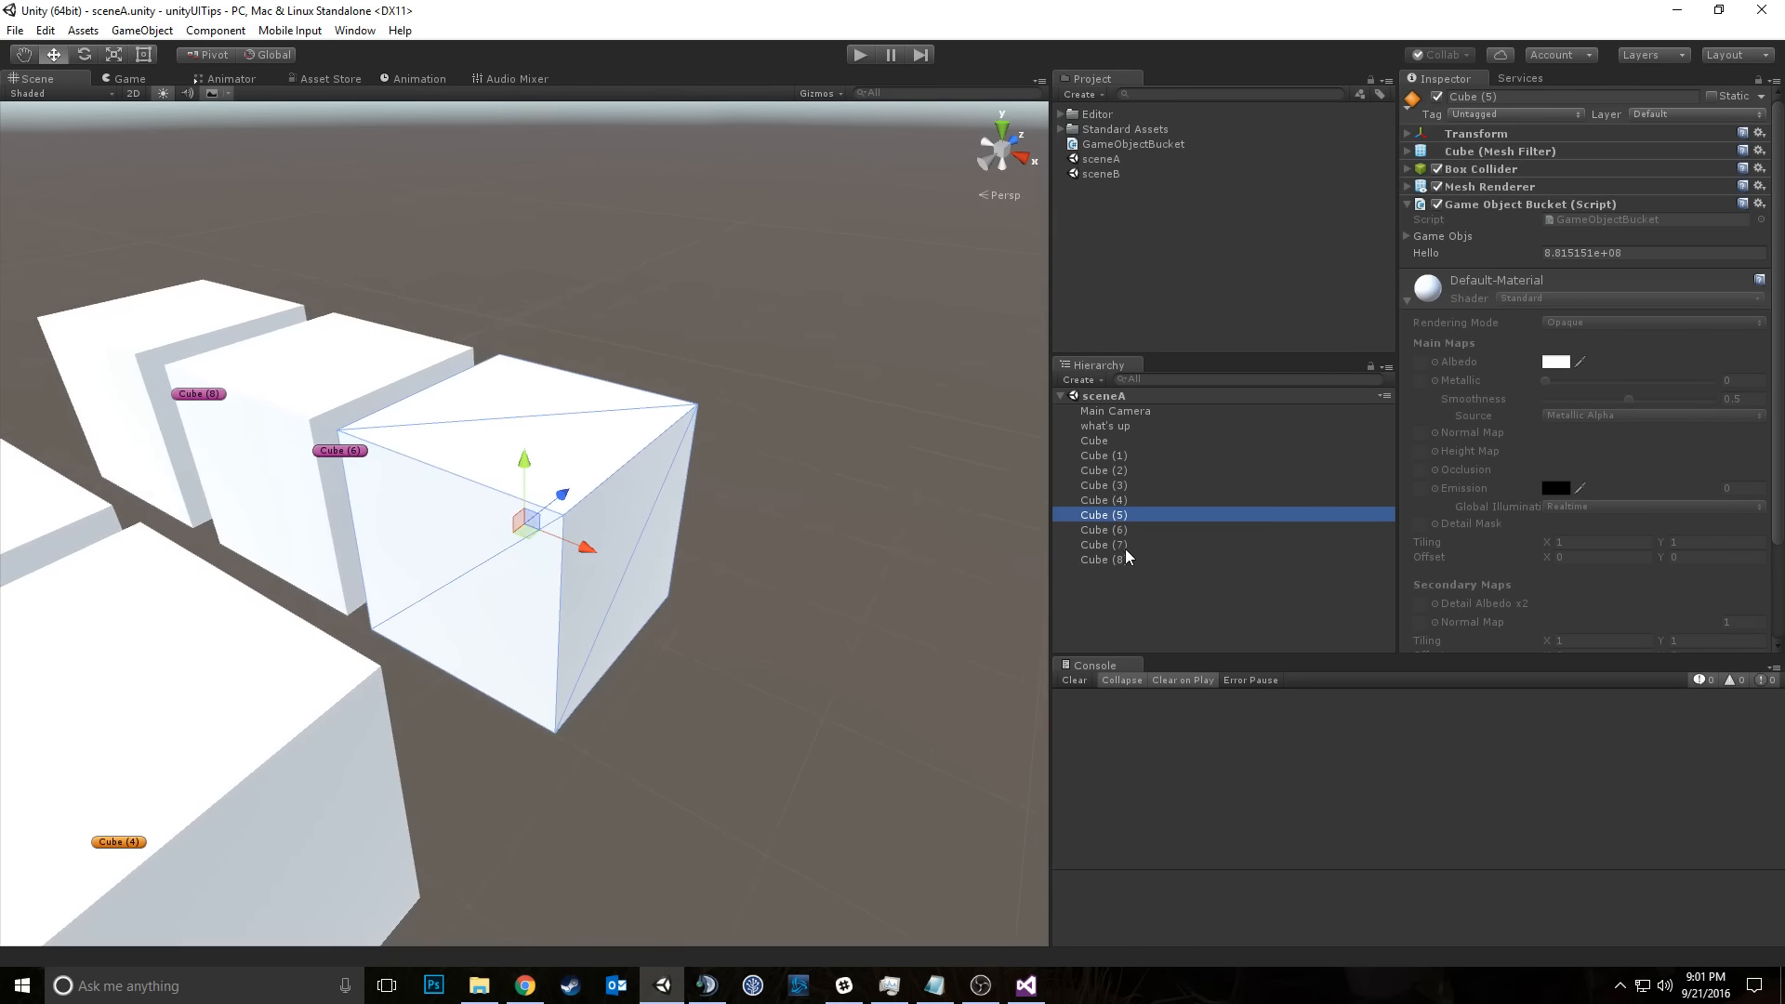
# Step: Change the icon of Cube (5) to the green label and view all the cubes together
pyautogui.click(1406, 99)
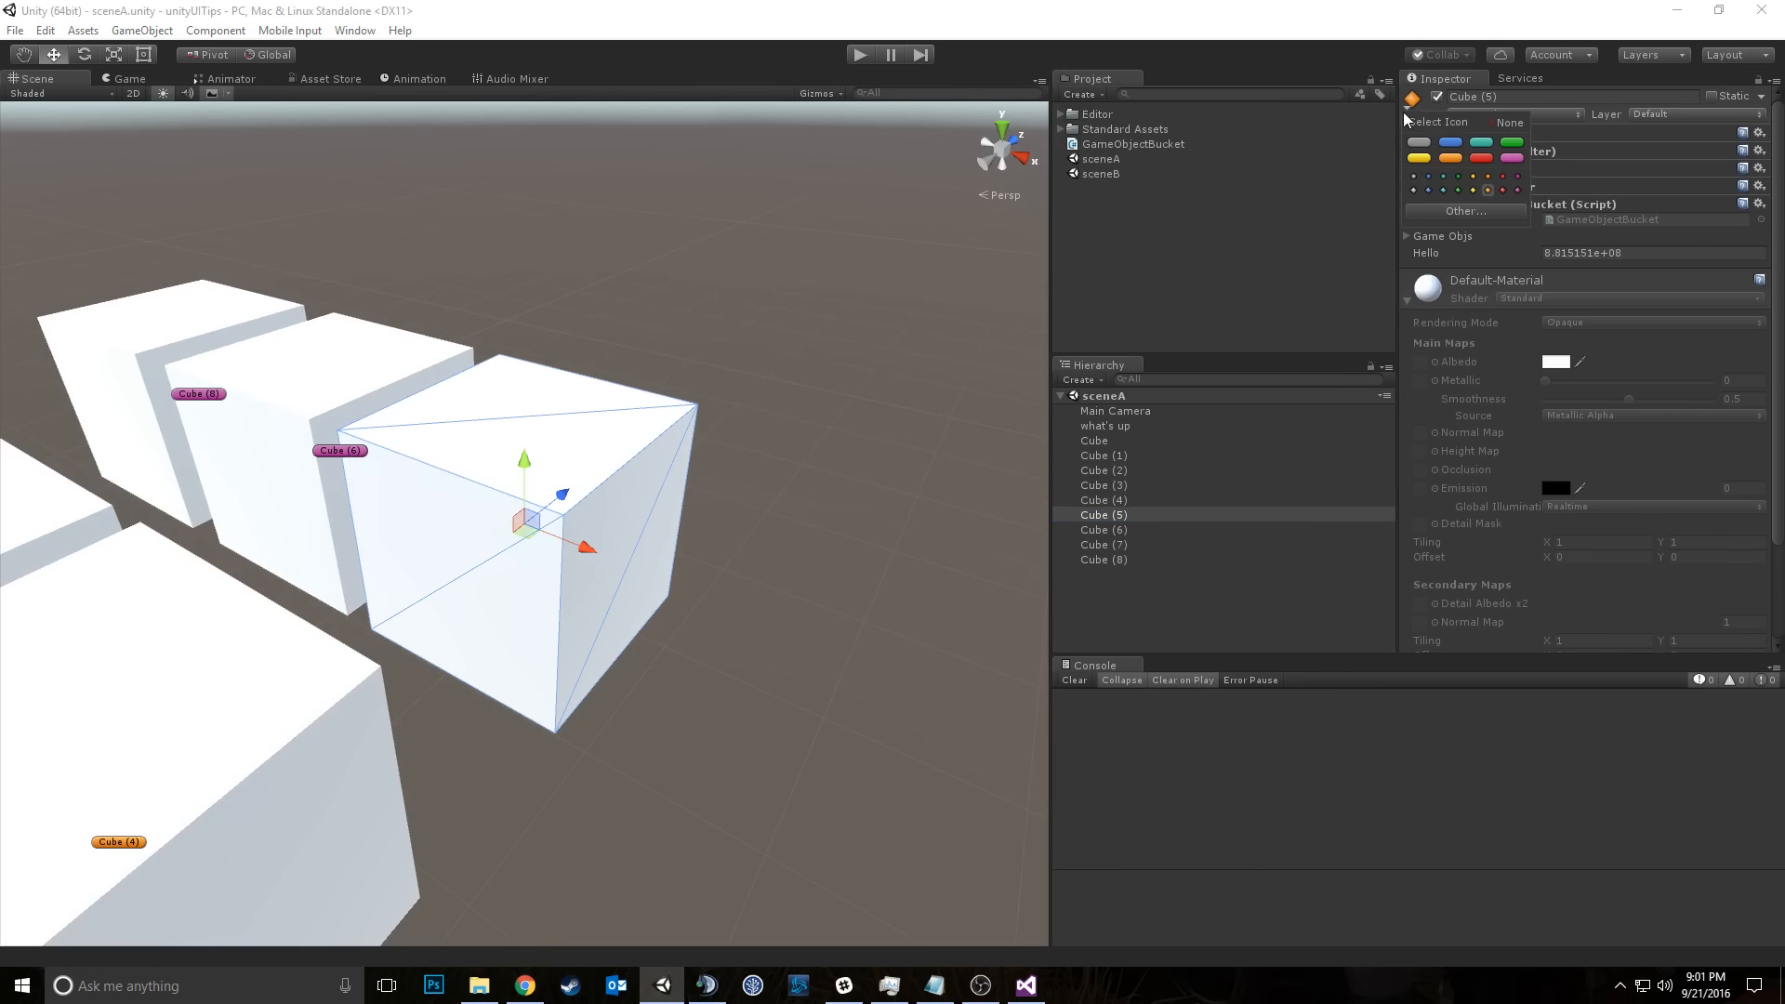
pyautogui.click(1512, 143)
pyautogui.keyDown('alt'); pyautogui.moveTo(418, 317); pyautogui.dragTo(595, 326); pyautogui.keyUp('alt')
# Step: Change the icon of Cube (7) to the yellow label and move the cube along Z so it sits behind Cube (6)
pyautogui.click(1105, 528)
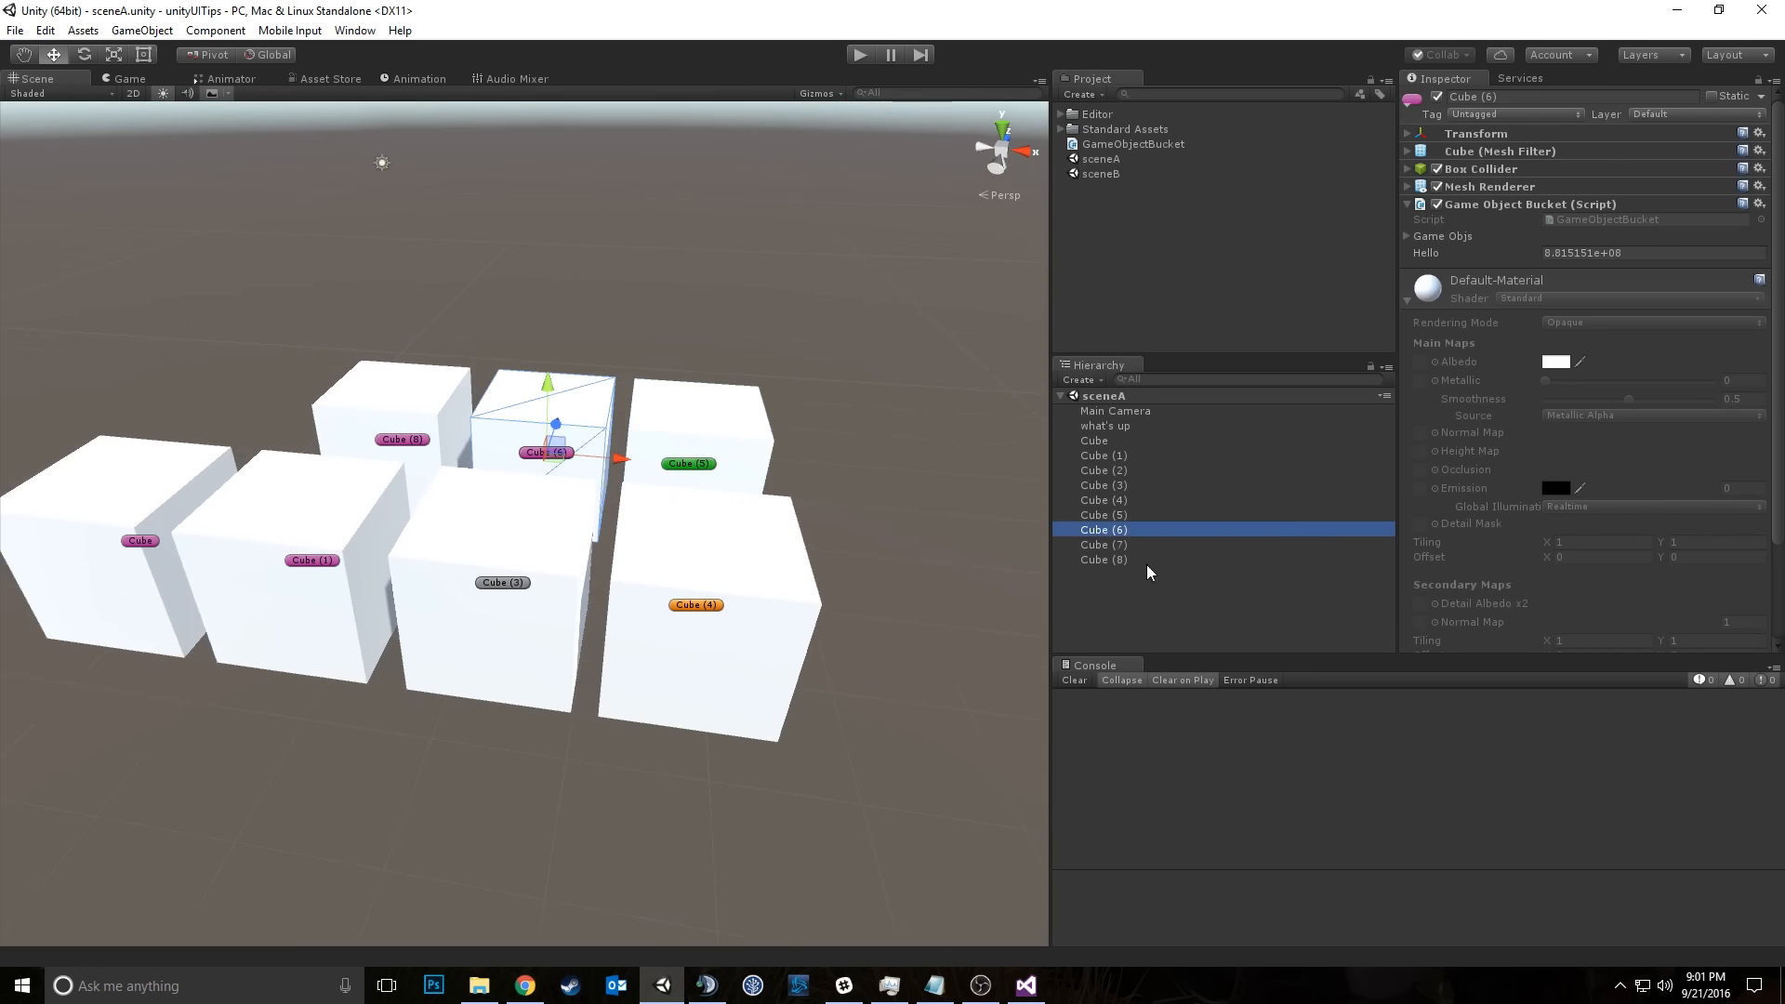
pyautogui.click(1093, 544)
pyautogui.click(1414, 98)
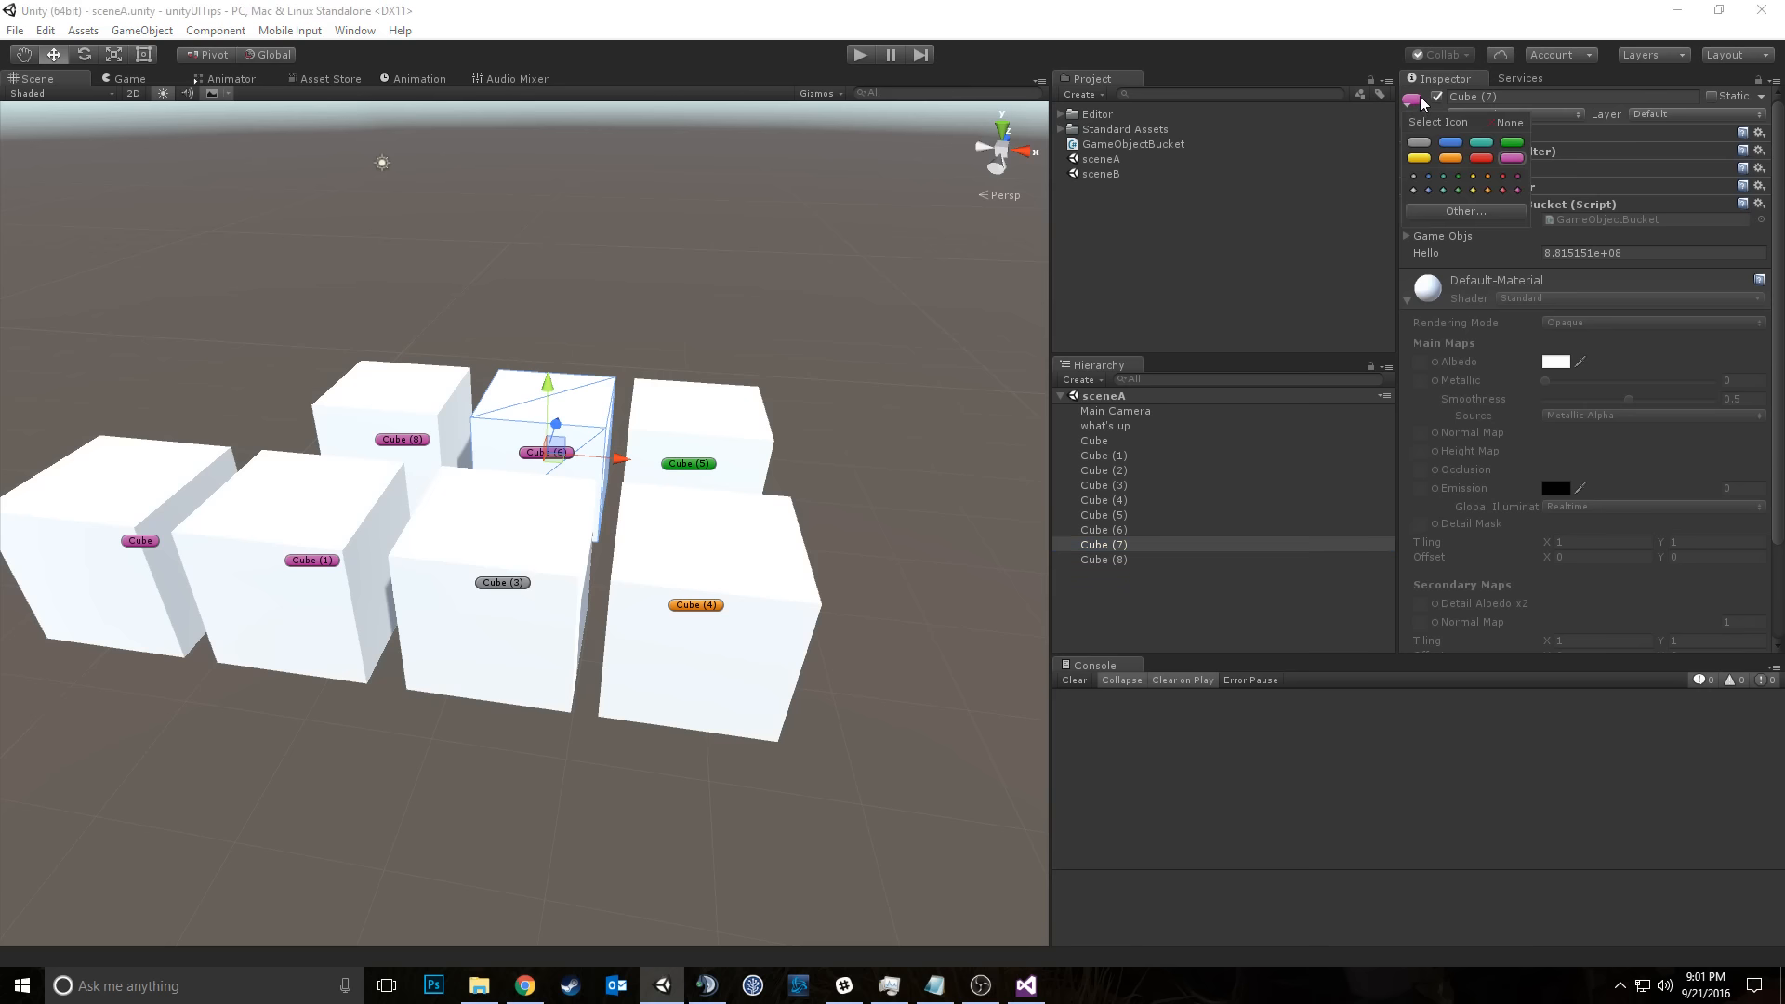
pyautogui.click(1419, 158)
pyautogui.click(1145, 556)
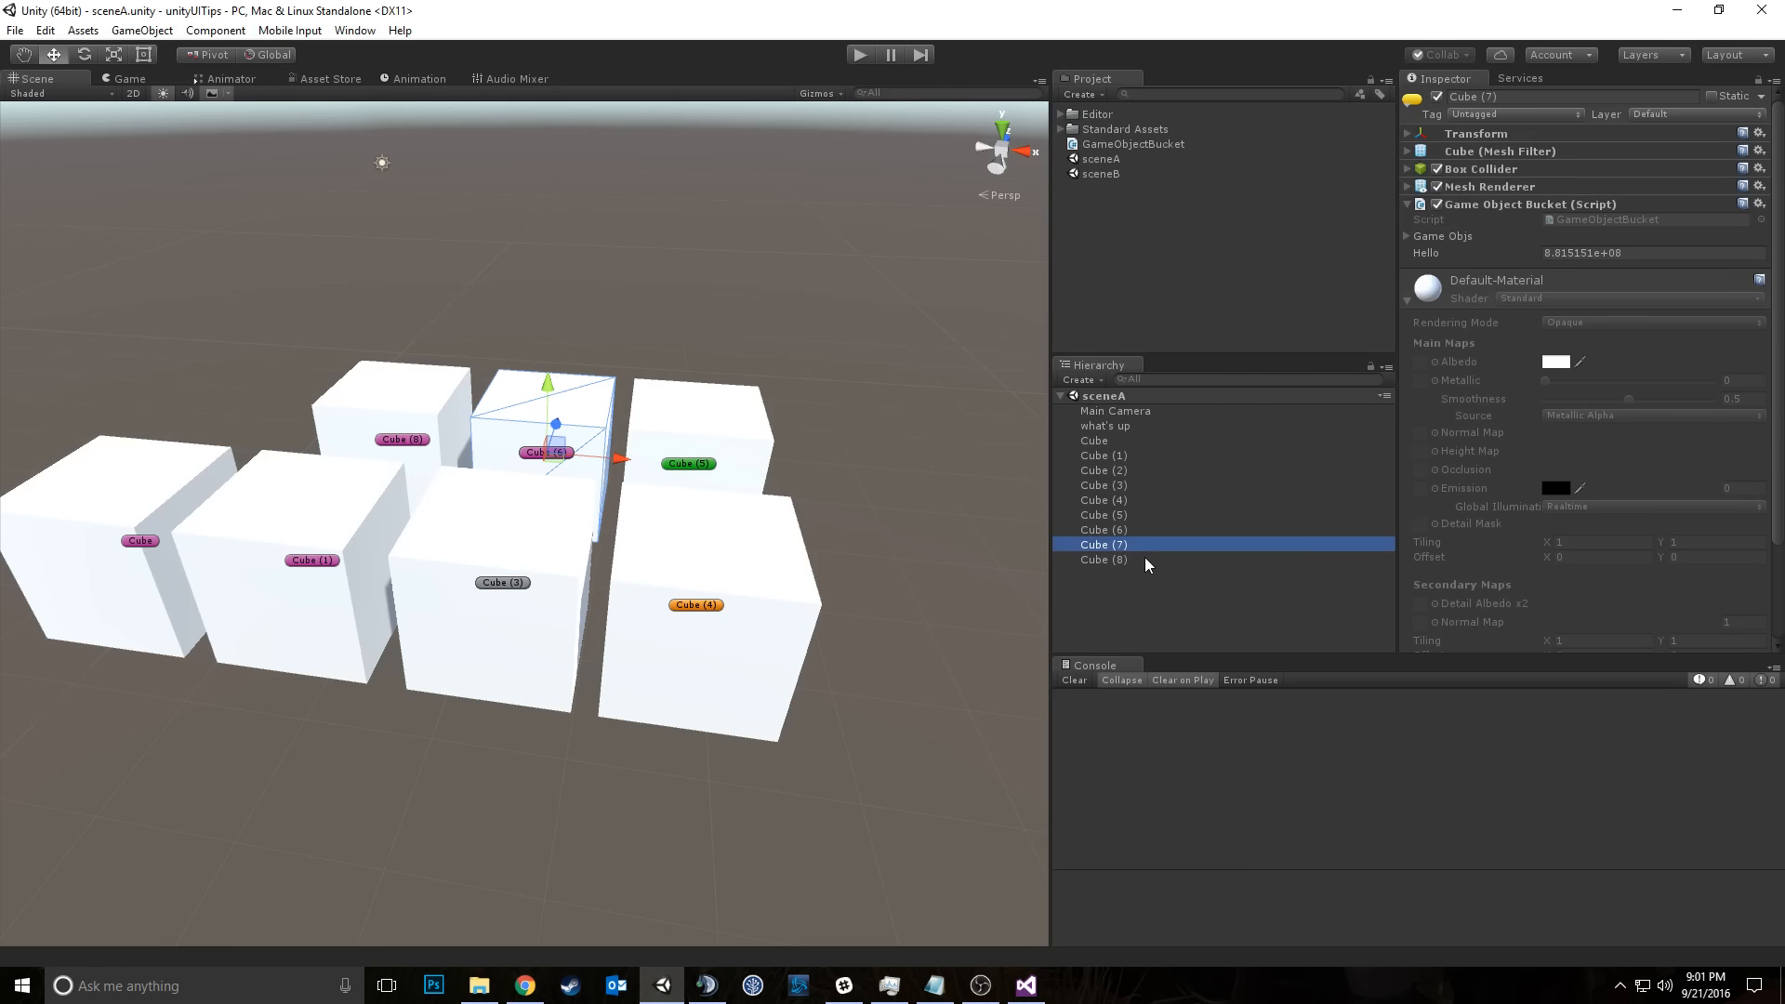
pyautogui.click(1147, 549)
pyautogui.moveTo(555, 412); pyautogui.dragTo(587, 321)
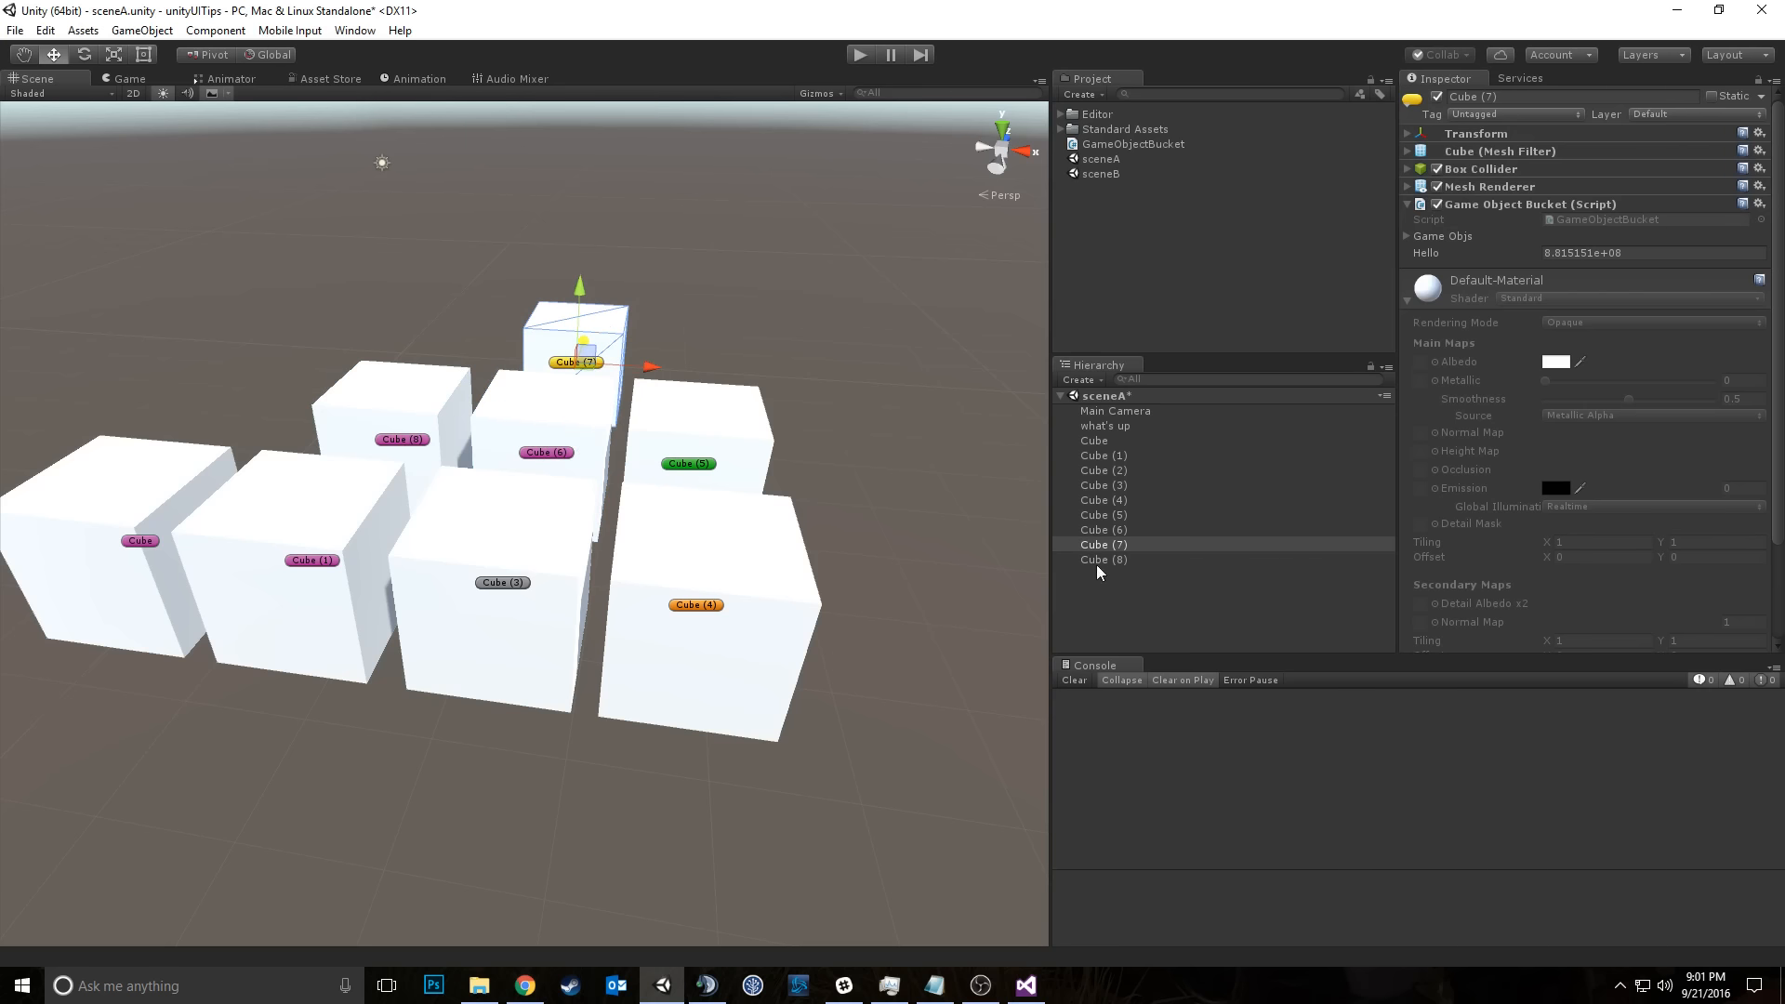
# Step: Delete Cube (6) and save sceneA
pyautogui.click(1120, 551)
pyautogui.click(1121, 530)
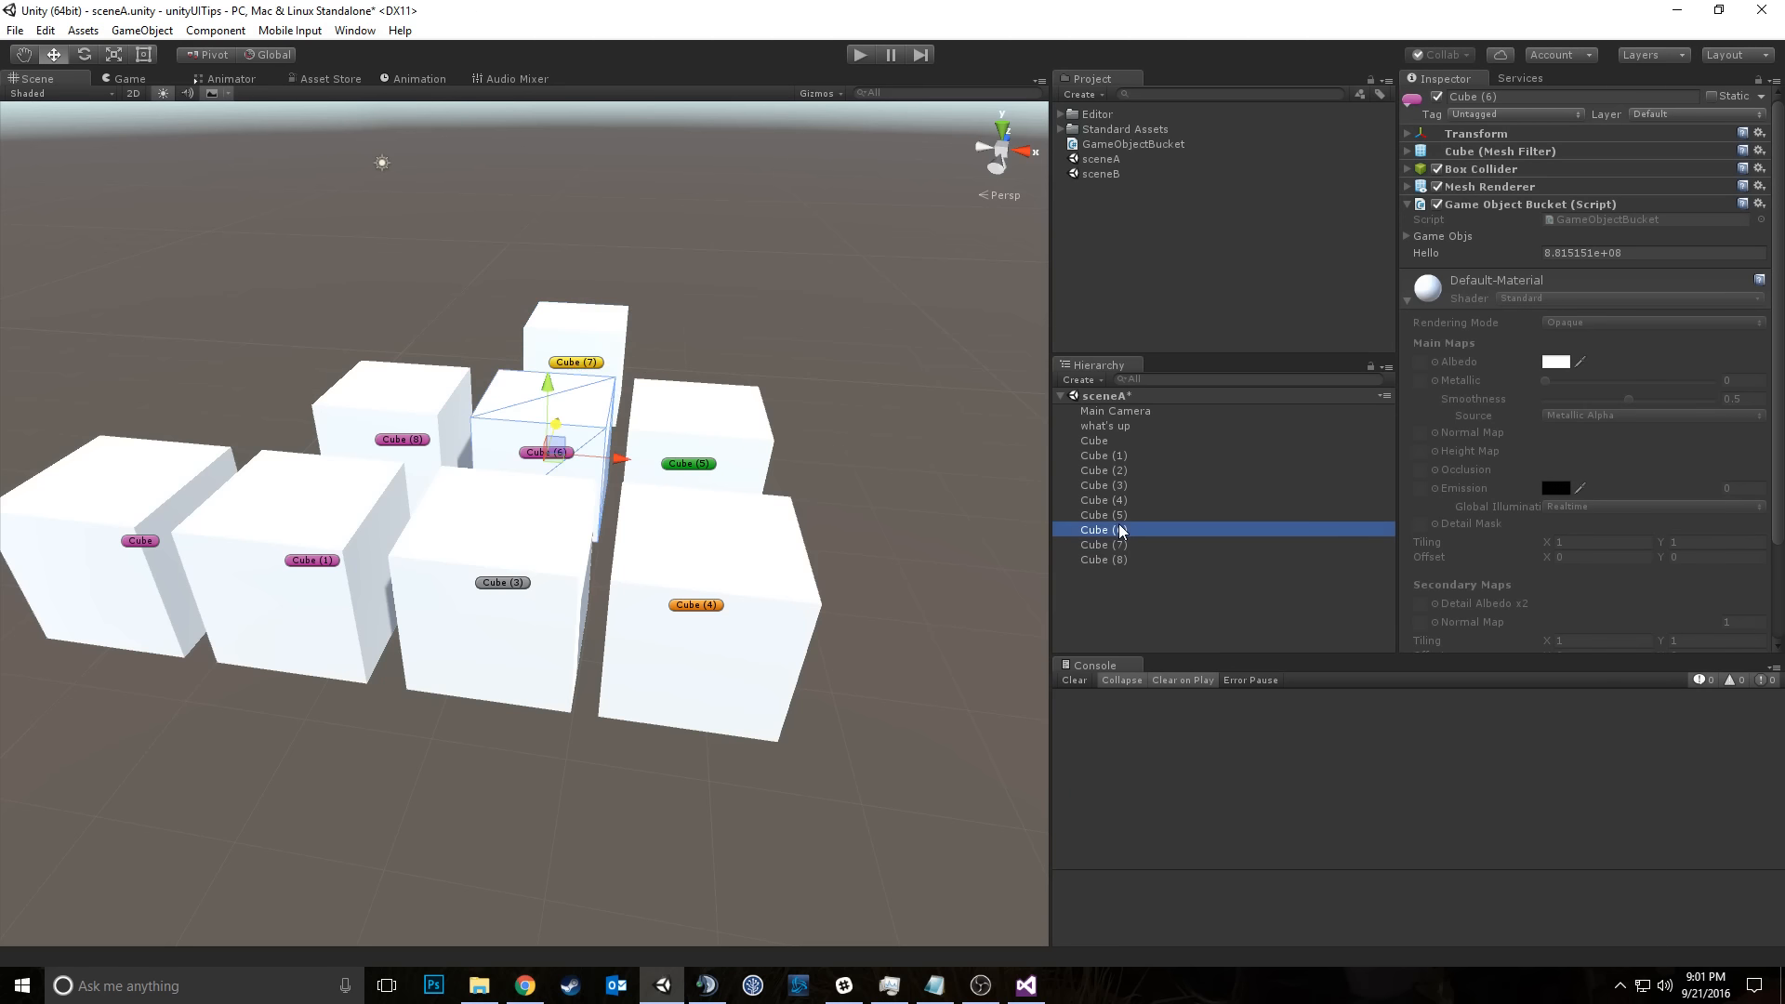
pyautogui.press('Delete')
pyautogui.moveTo(728, 400); pyautogui.dragTo(645, 395, button='right')
pyautogui.hotkey('ctrl', 's')
pyautogui.press('s')
pyautogui.press('w')
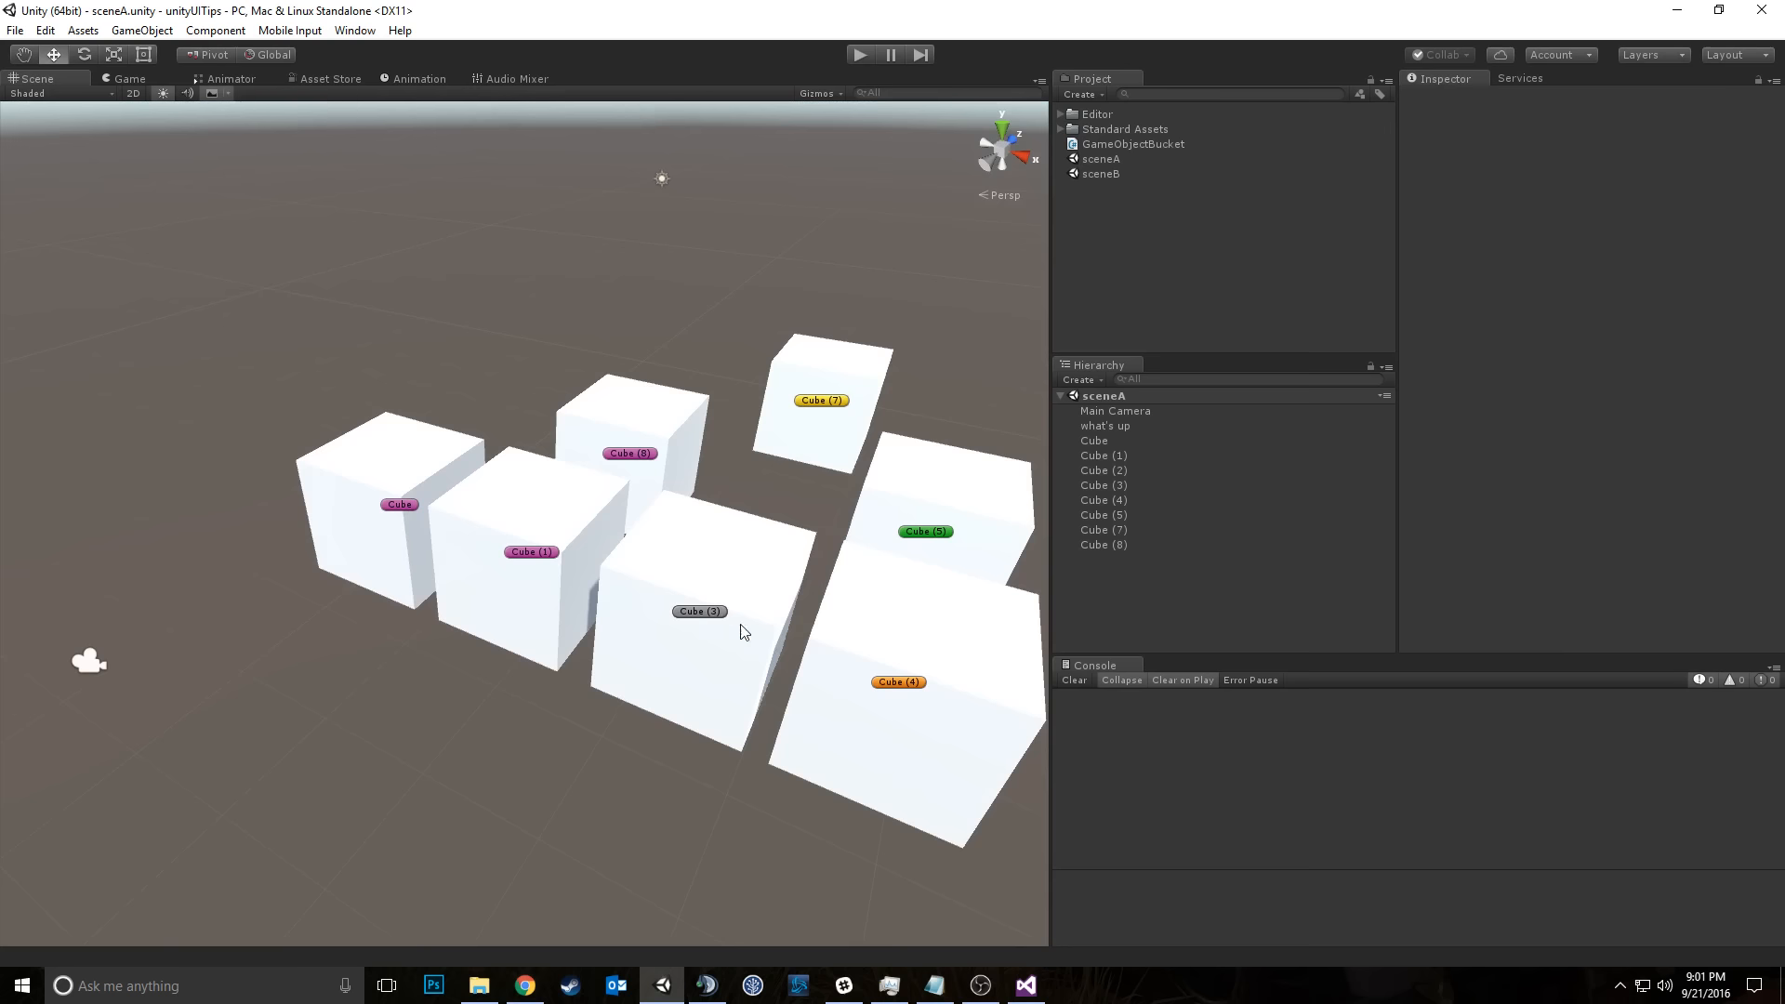
# Step: Delete Cube (1) and the unnumbered Cube from the front row, and save the scene
pyautogui.click(738, 599)
pyautogui.keyDown('shift'); pyautogui.click(667, 403); pyautogui.keyUp('shift')
pyautogui.click(464, 521)
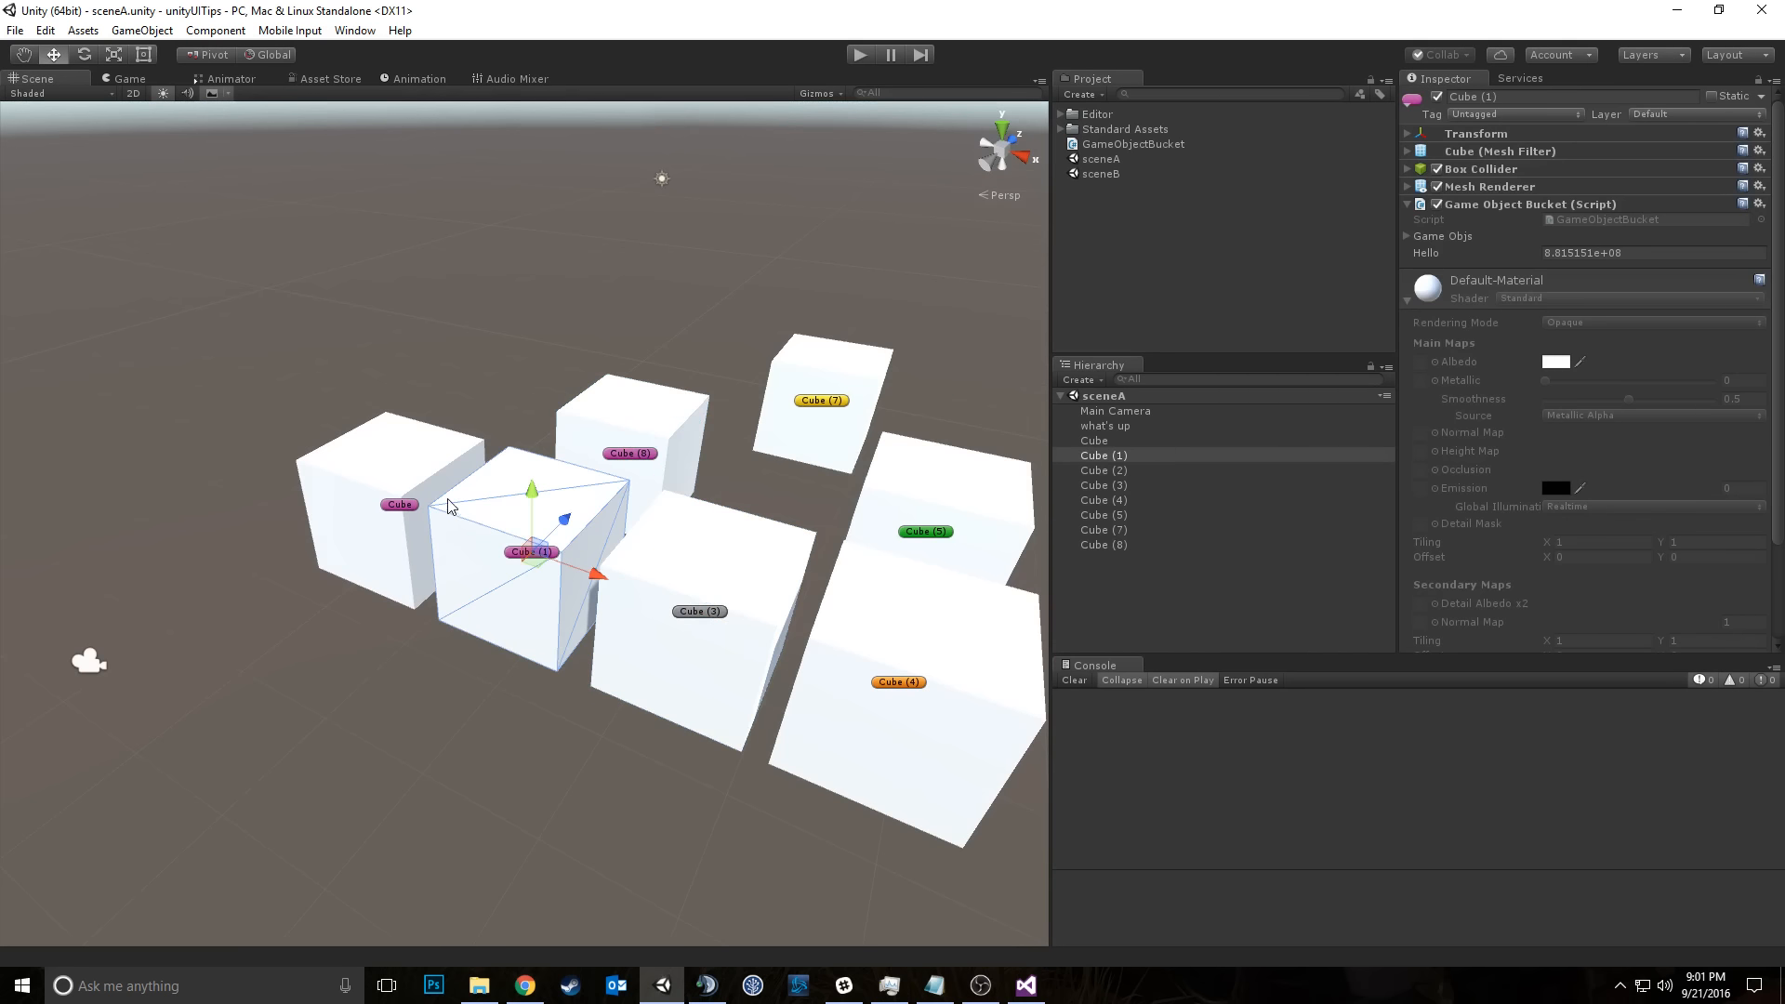
pyautogui.press('Delete')
pyautogui.click(410, 482)
pyautogui.press('Delete')
pyautogui.click(712, 541)
pyautogui.press('s')
pyautogui.moveTo(712, 541); pyautogui.dragTo(757, 509, button='right')
pyautogui.press('w')
pyautogui.hotkey('ctrl', 's')
pyautogui.press('w')
pyautogui.moveTo(686, 567); pyautogui.dragTo(639, 549, button='right')
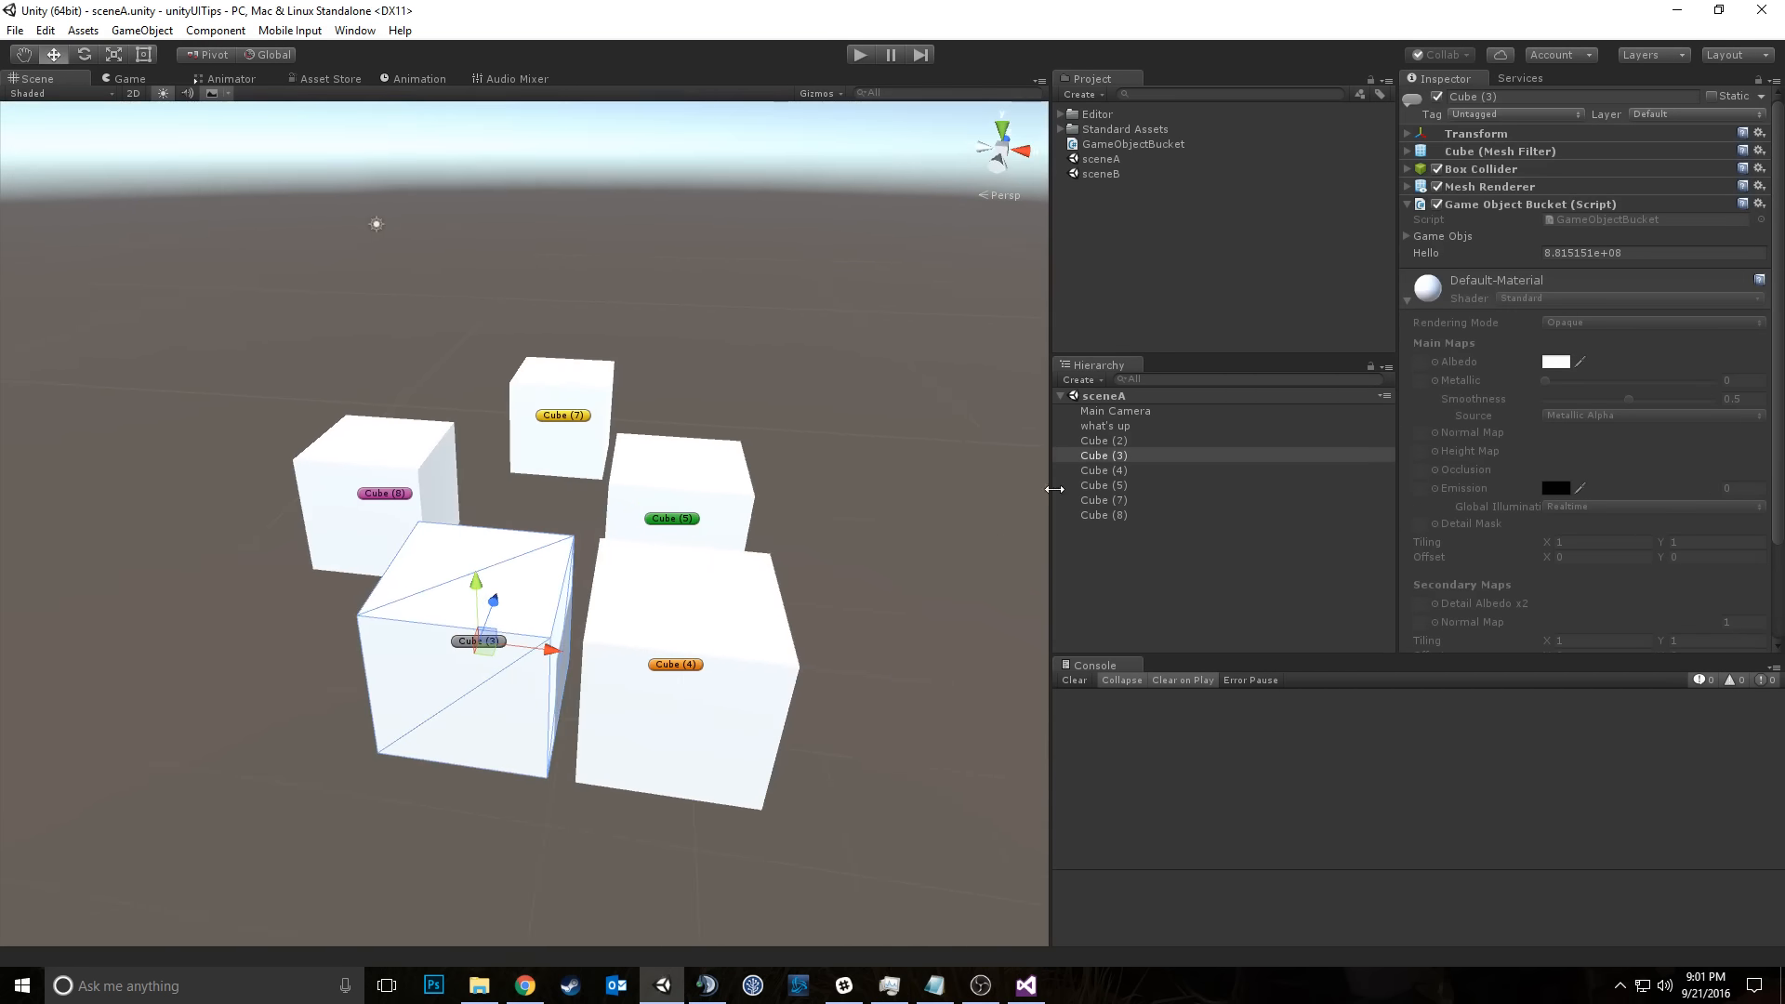
# Step: Move Cube (3) along negative X so it no longer overlaps Cube (2)
pyautogui.moveTo(550, 650); pyautogui.dragTo(356, 642)
pyautogui.moveTo(593, 584); pyautogui.dragTo(610, 583, button='right')
pyautogui.press('a')
pyautogui.press('s')
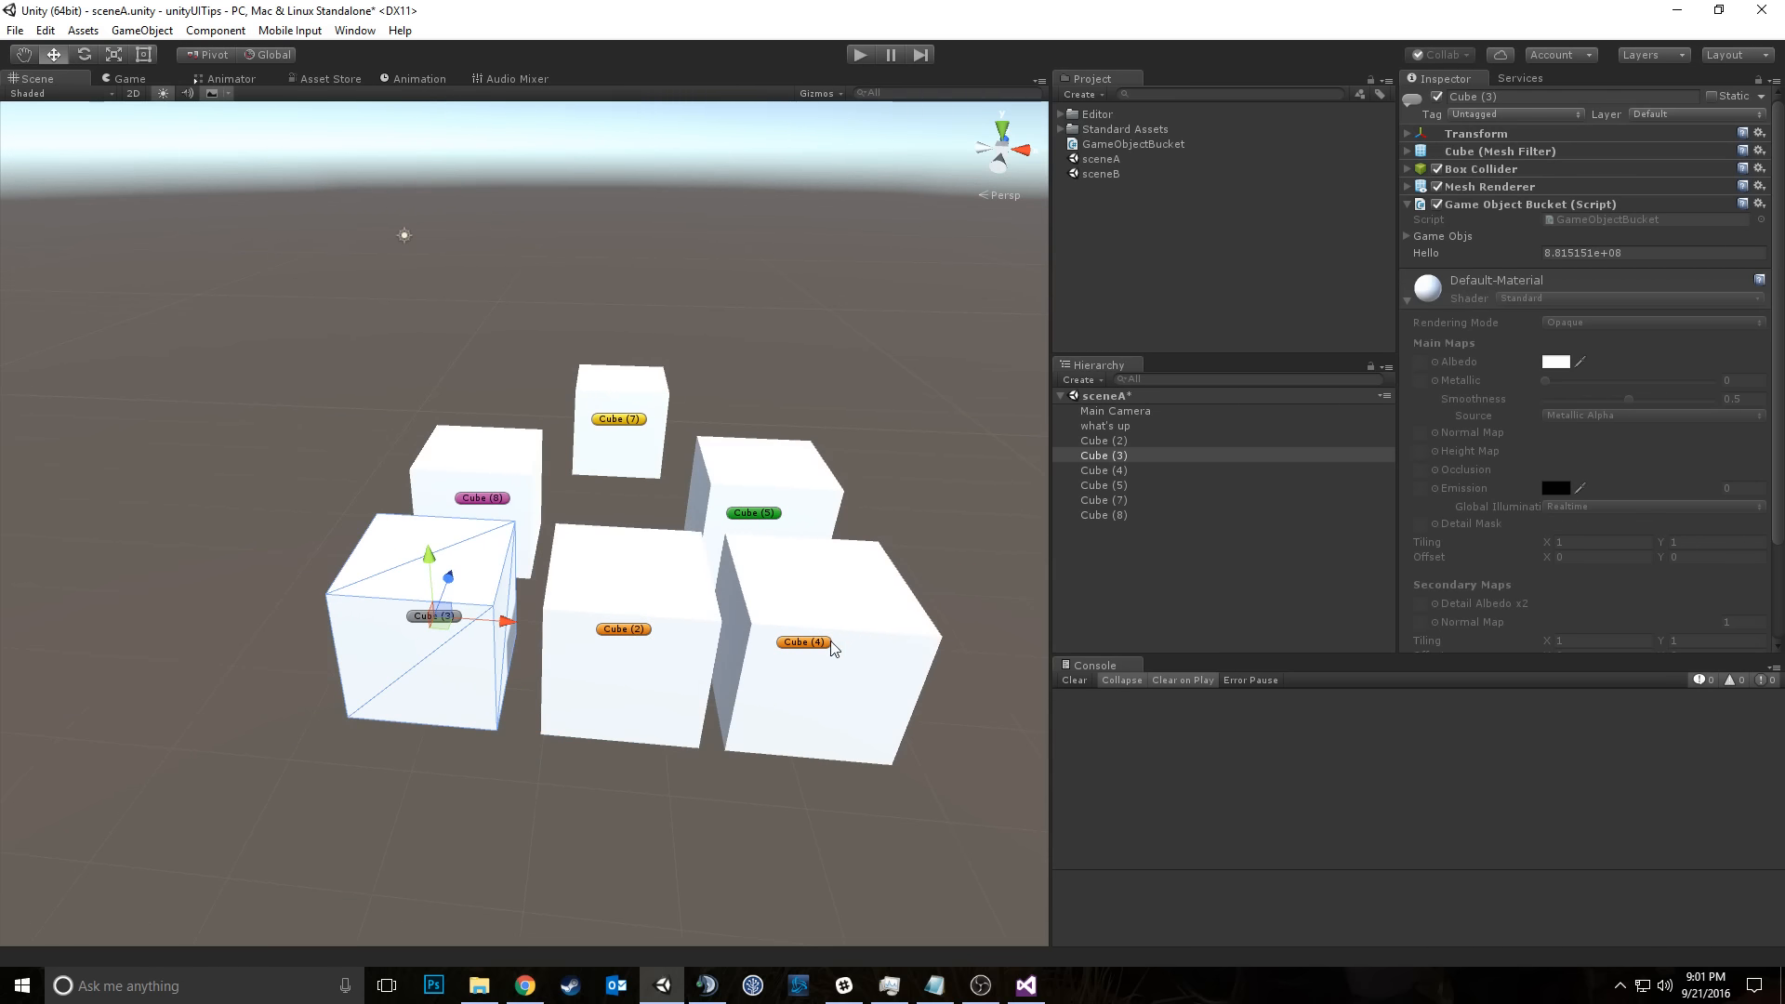
# Step: Move Cube (4) along X away from Cube (2), and bring Cube (2) forward
pyautogui.click(721, 649)
pyautogui.moveTo(881, 648); pyautogui.dragTo(935, 650)
pyautogui.click(651, 638)
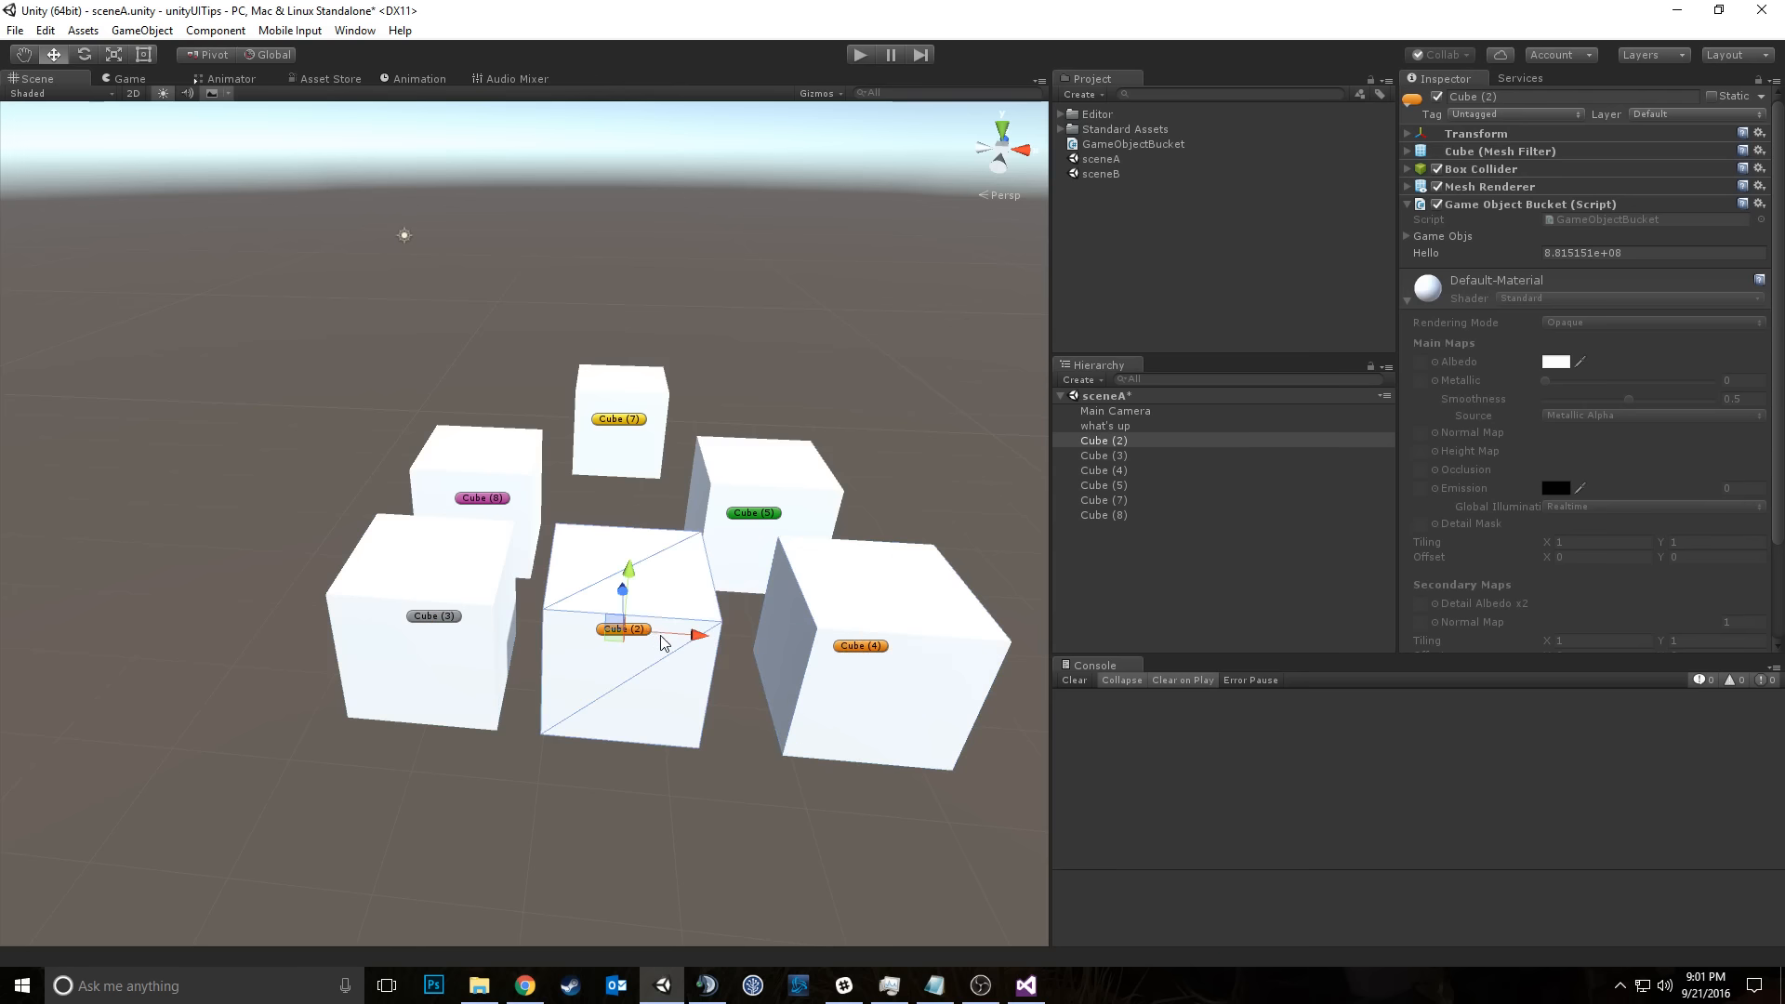
pyautogui.moveTo(621, 636); pyautogui.dragTo(638, 704)
# Step: Shift Cube (5) toward the middle of the group, move Cube (8) outward, and save the scene
pyautogui.click(755, 514)
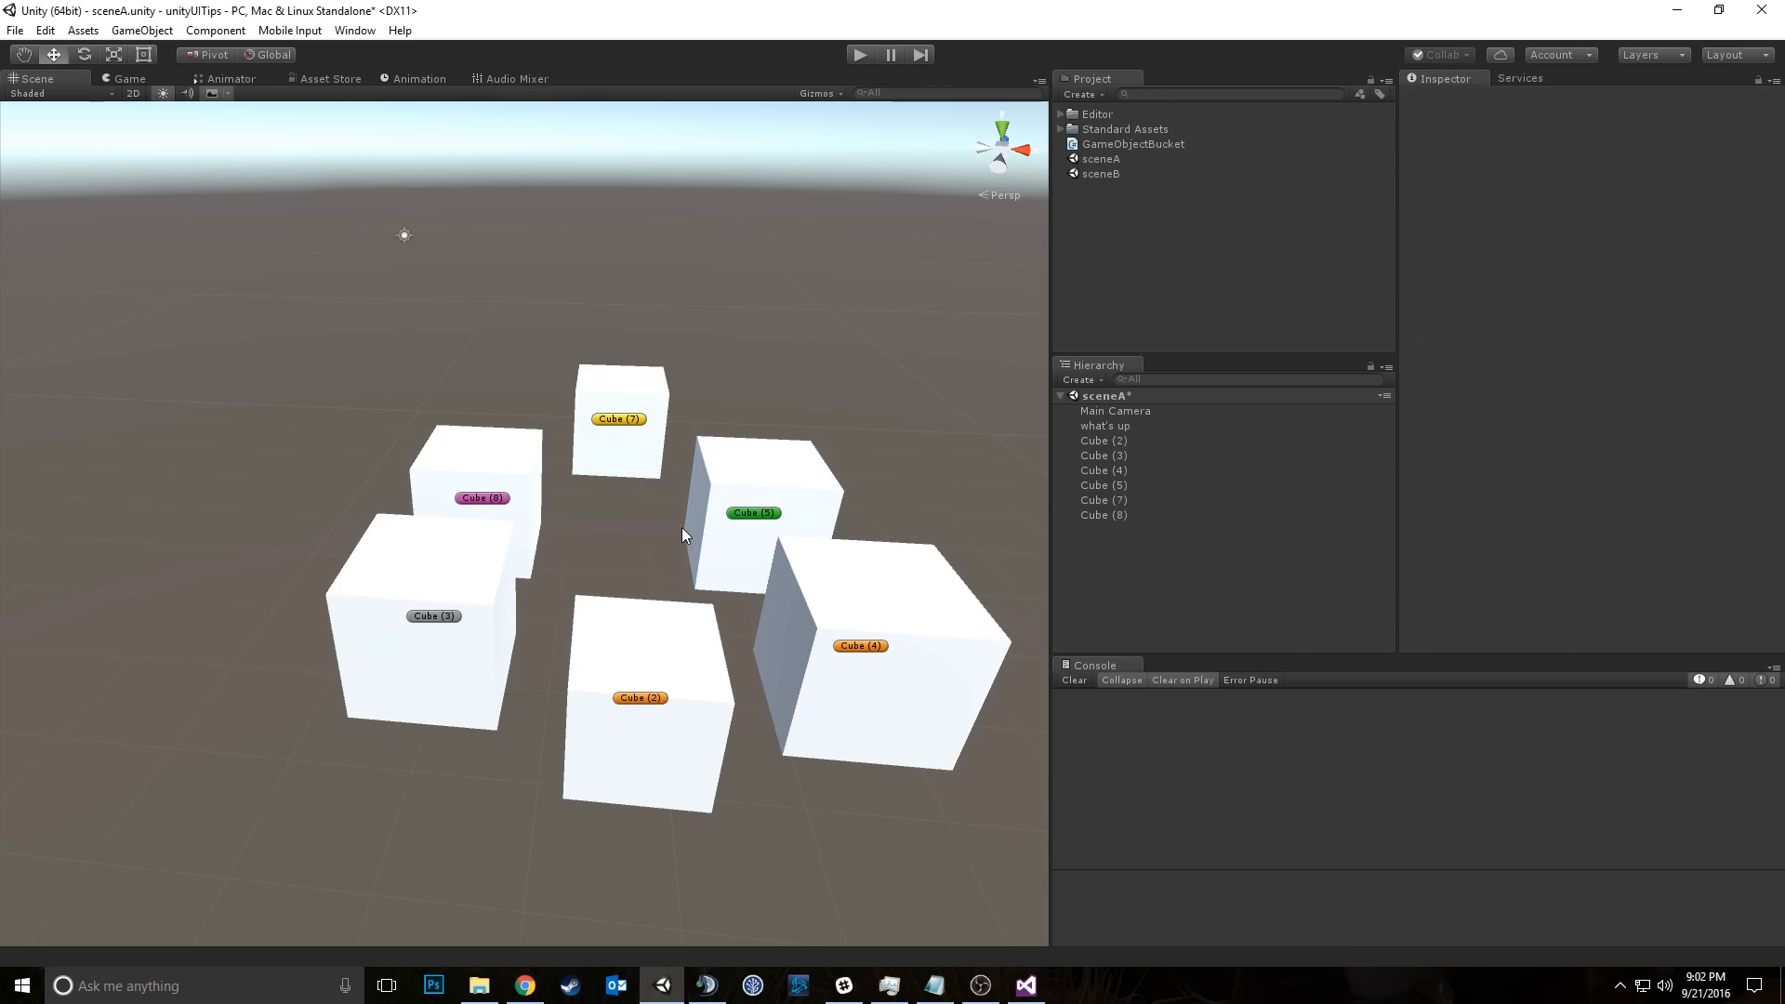
pyautogui.moveTo(755, 514); pyautogui.dragTo(706, 540)
pyautogui.click(482, 498)
pyautogui.moveTo(483, 498)
pyautogui.mouseDown()
pyautogui.moveTo(507, 500)
pyautogui.moveTo(470, 484)
pyautogui.mouseUp()
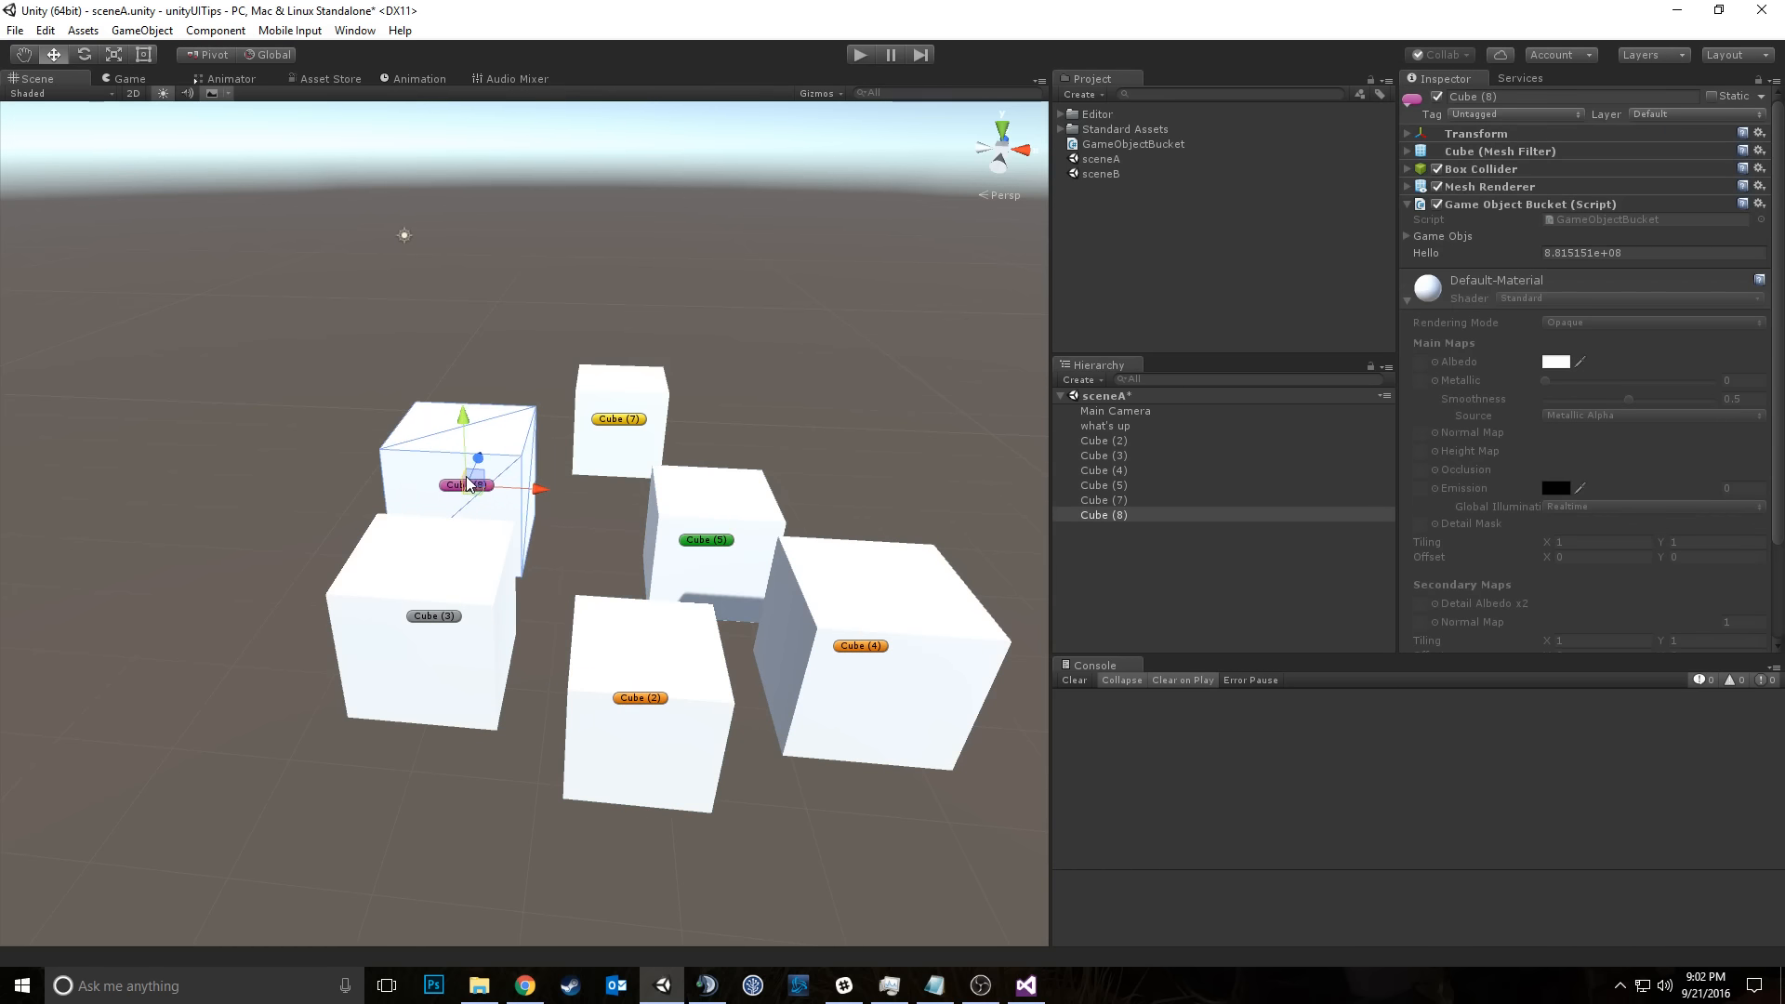
pyautogui.click(773, 343)
pyautogui.moveTo(858, 436); pyautogui.dragTo(738, 497, button='right')
pyautogui.press('d')
pyautogui.hotkey('ctrl', 's')
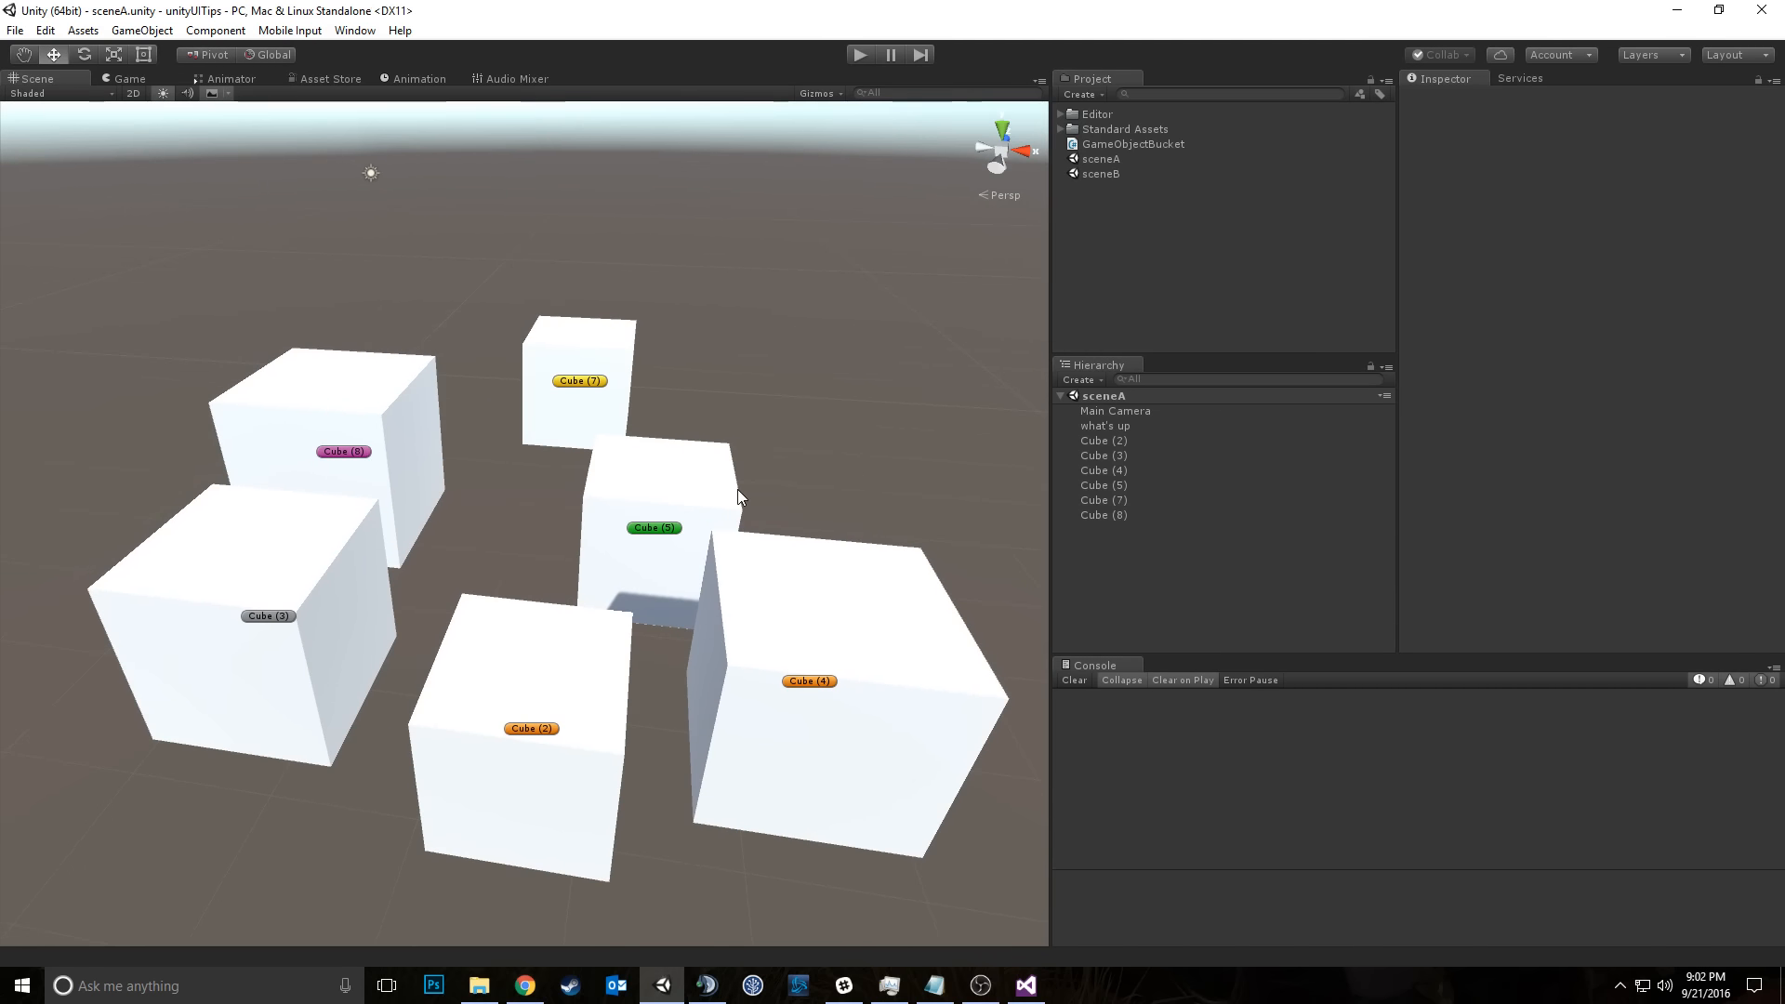
# Step: Select Cube (3), Cube (5) and Cube (8) together, then the whole range from Cube (2) to Cube (7)
pyautogui.click(1151, 455)
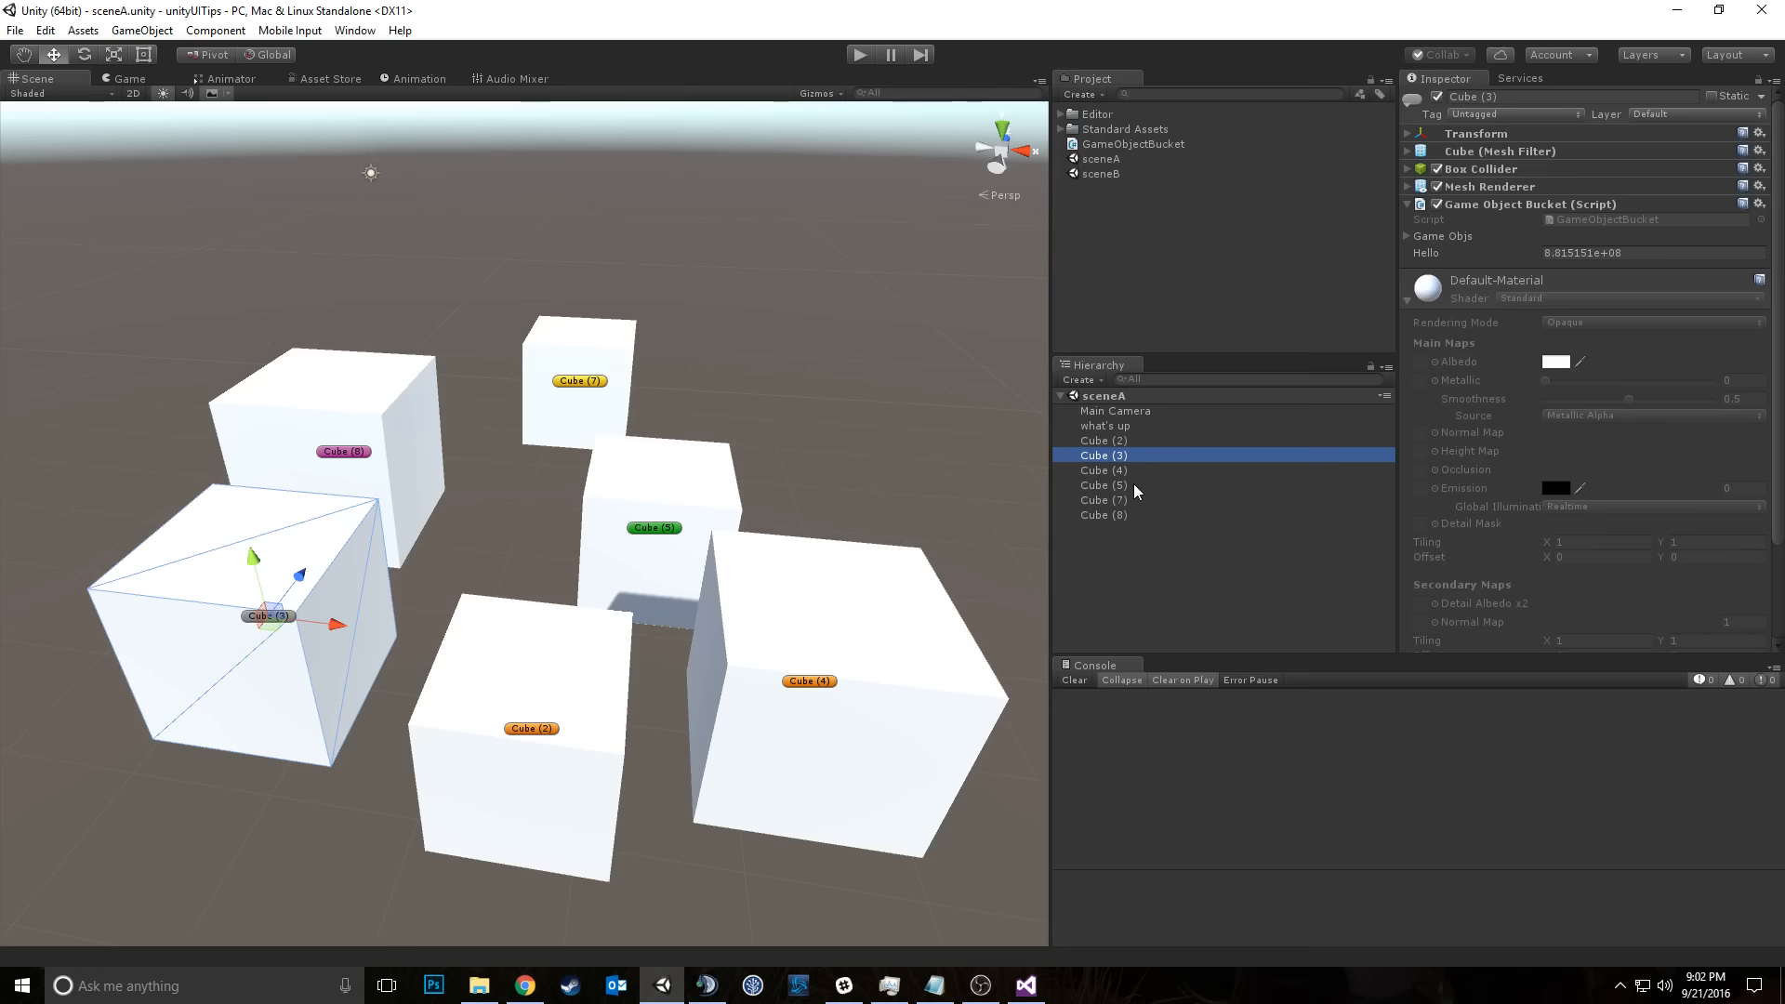
pyautogui.keyDown('ctrl'); pyautogui.click(1135, 484); pyautogui.keyUp('ctrl')
pyautogui.keyDown('ctrl'); pyautogui.click(1107, 515); pyautogui.keyUp('ctrl')
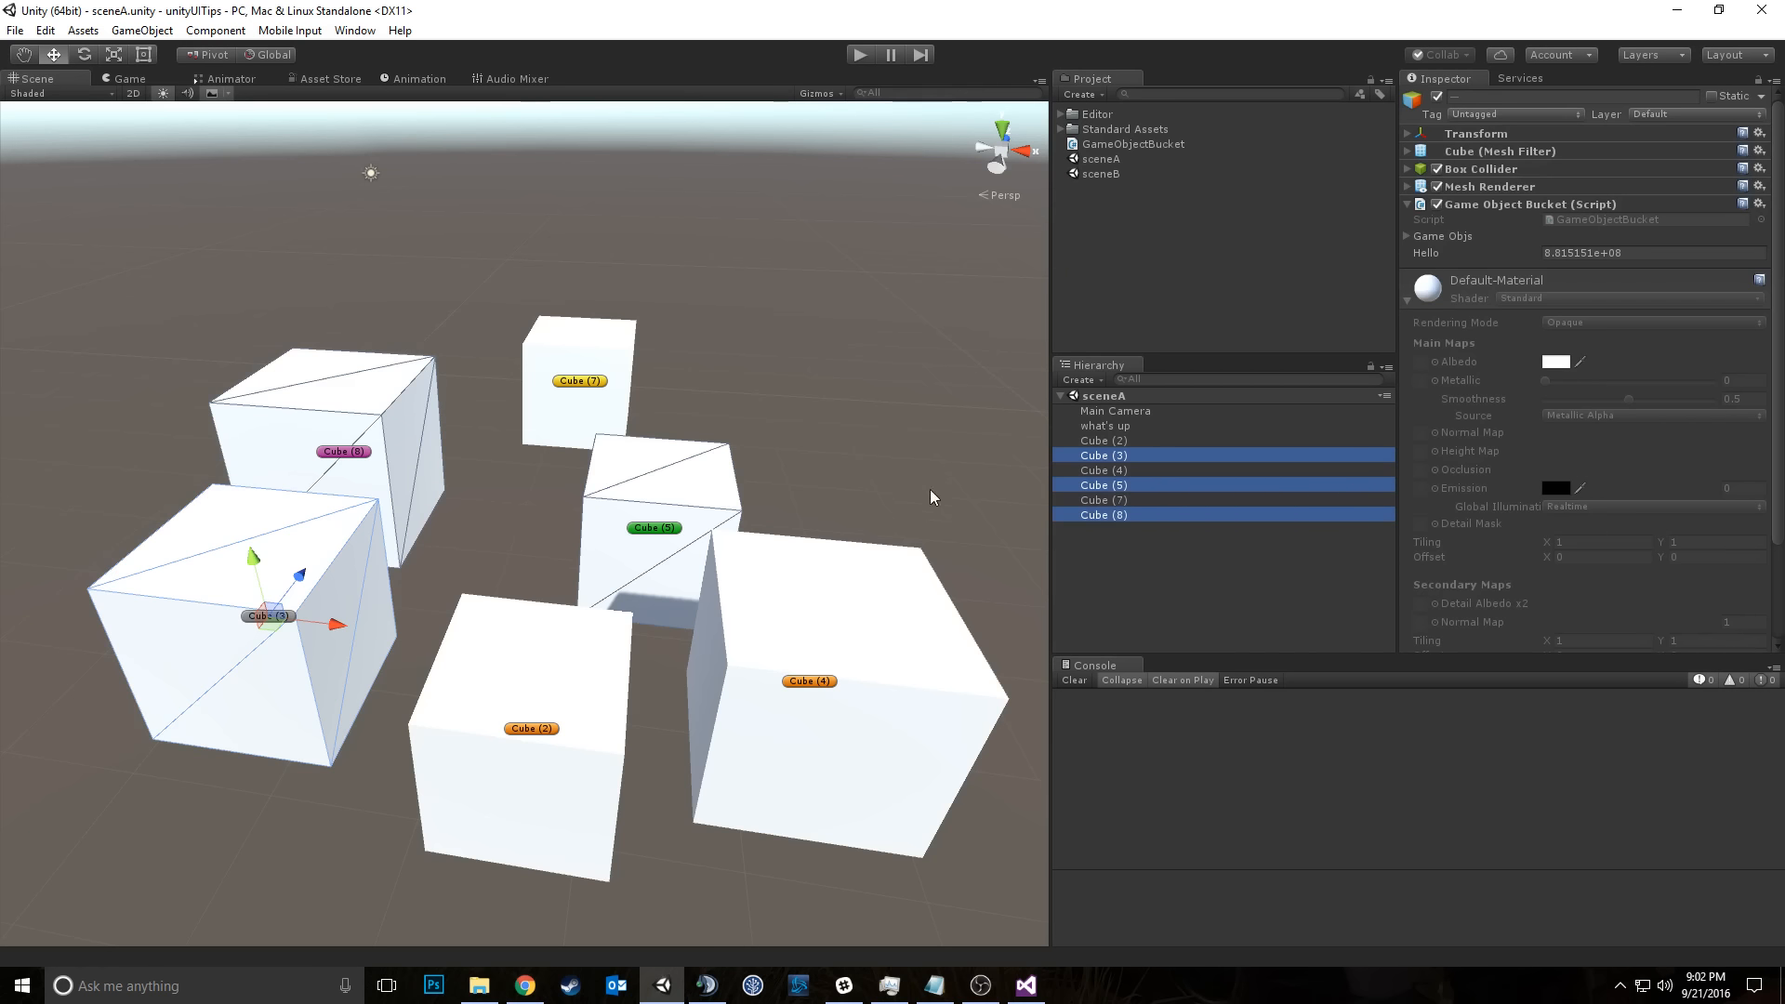
pyautogui.click(1140, 443)
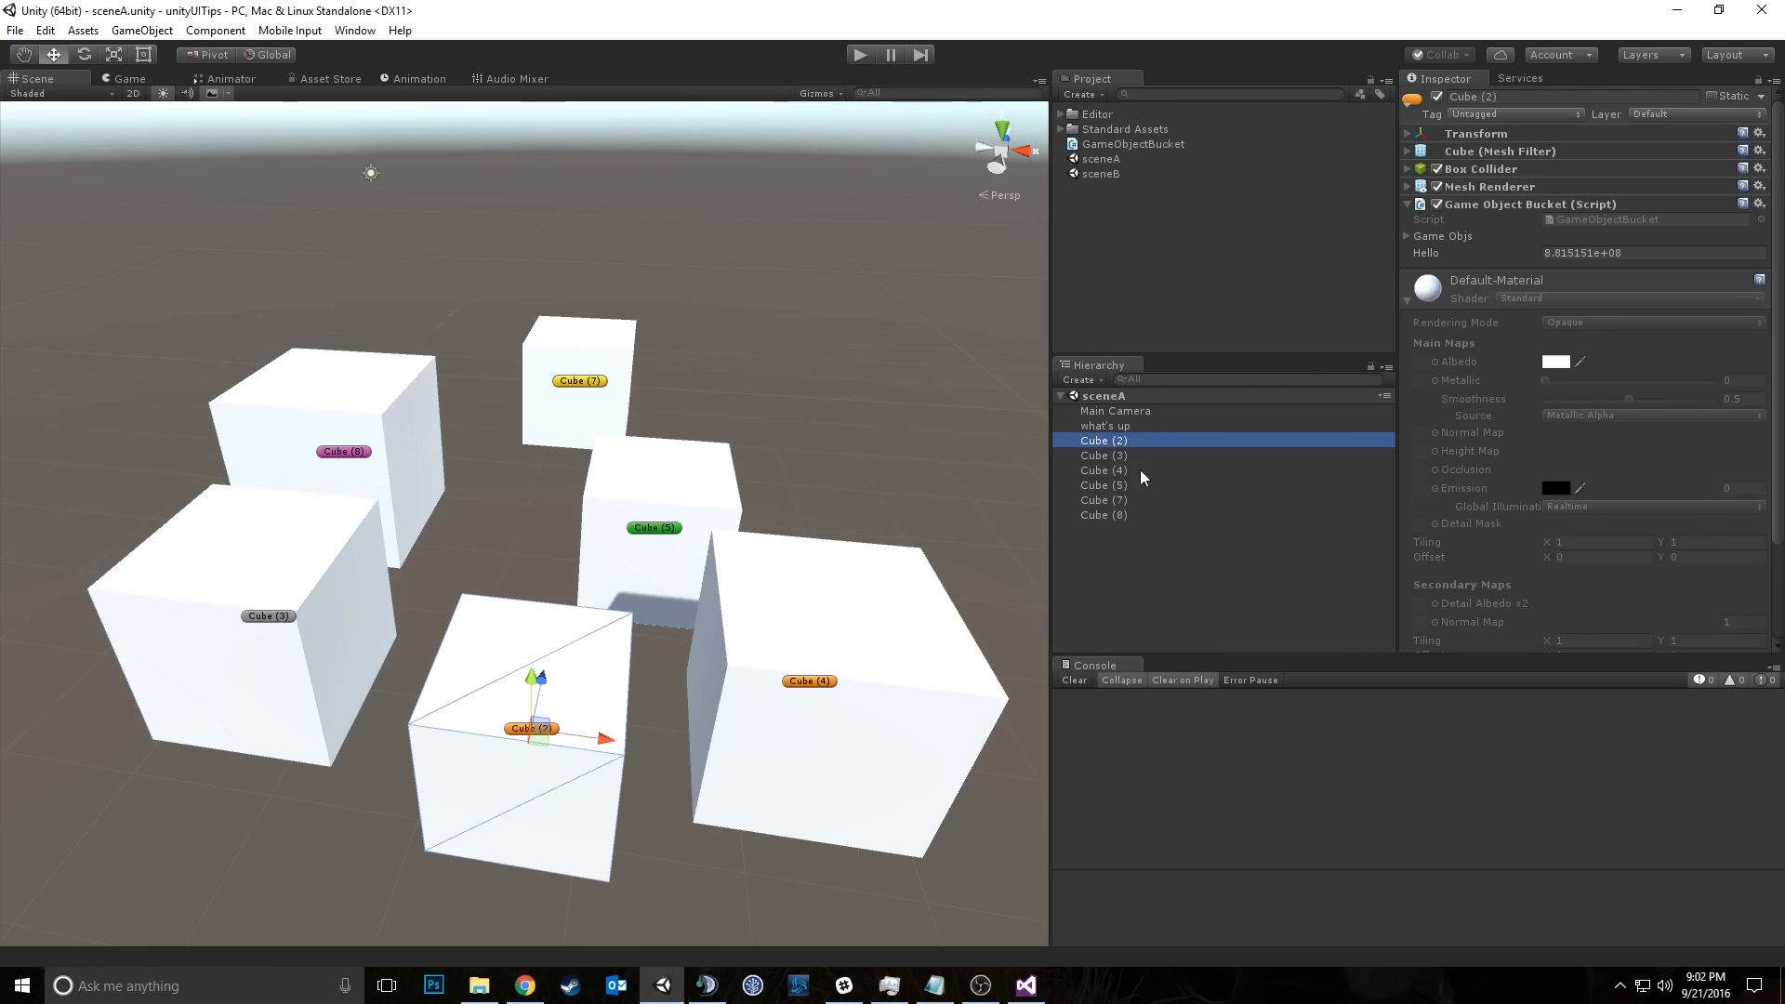
pyautogui.keyDown('shift'); pyautogui.click(1140, 499); pyautogui.keyUp('shift')
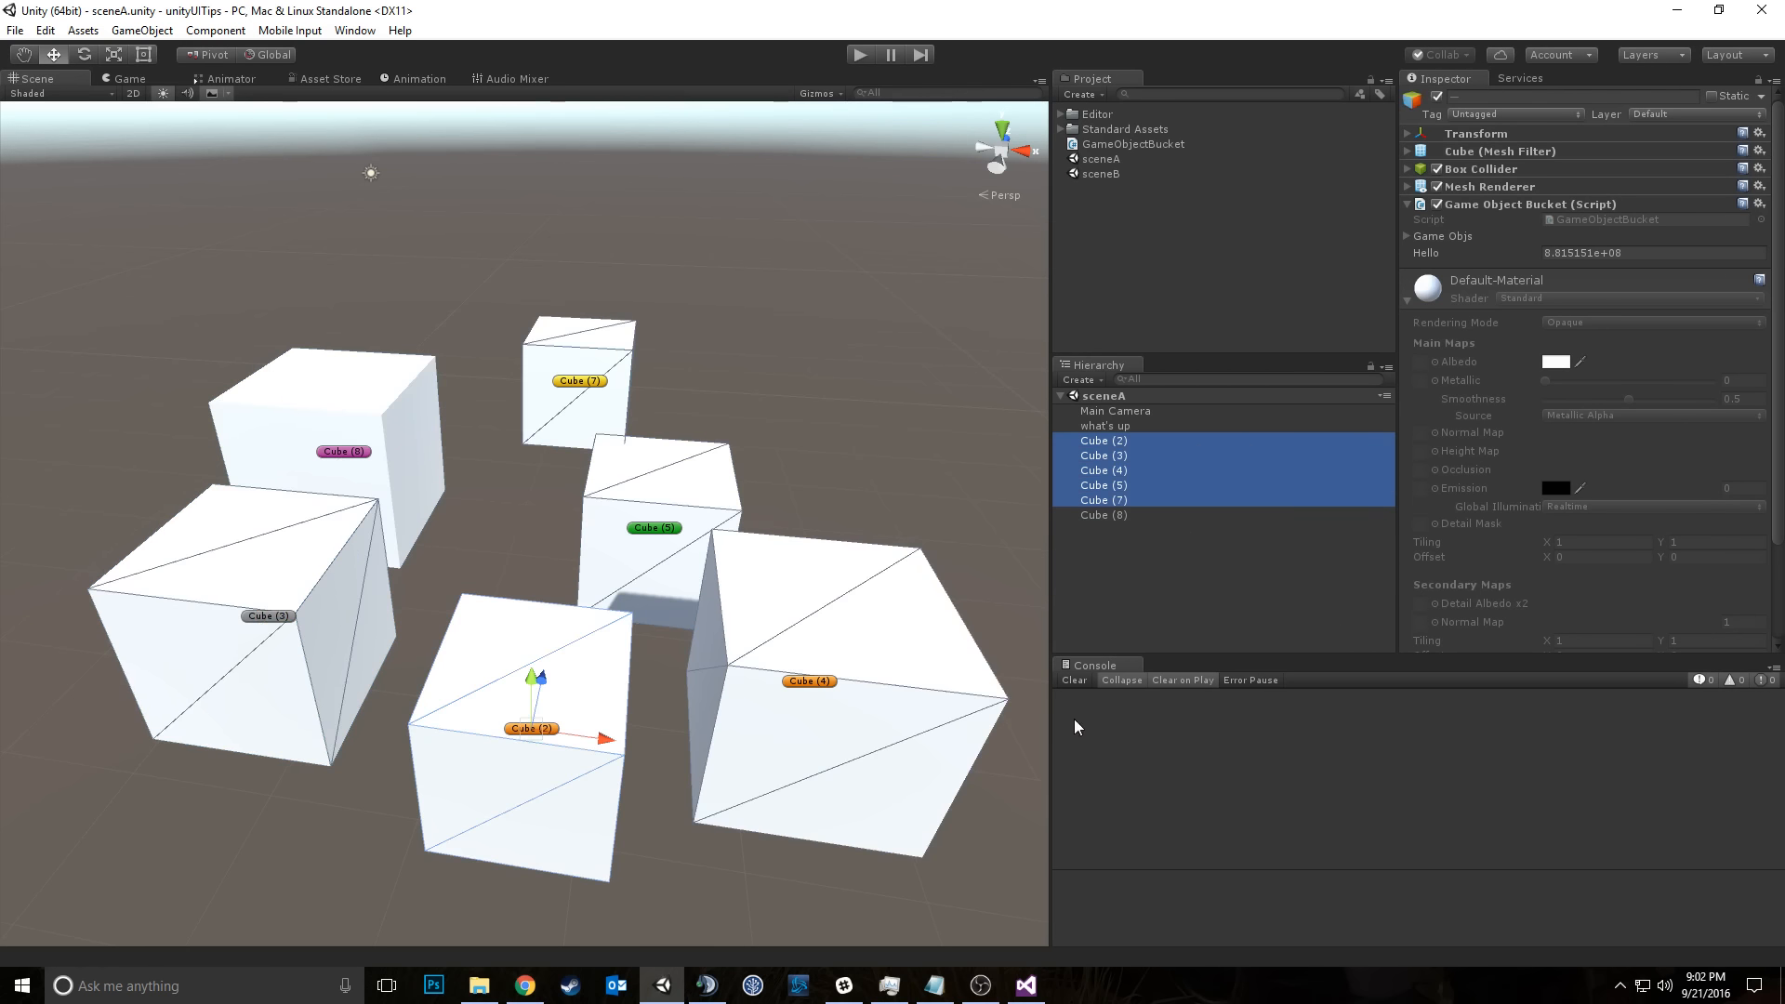
# Step: Select Cube (2), Cube (4), Cube (5) and Cube (7) together, then clear the selection
pyautogui.click(1213, 444)
pyautogui.keyDown('ctrl'); pyautogui.click(1157, 468); pyautogui.keyUp('ctrl')
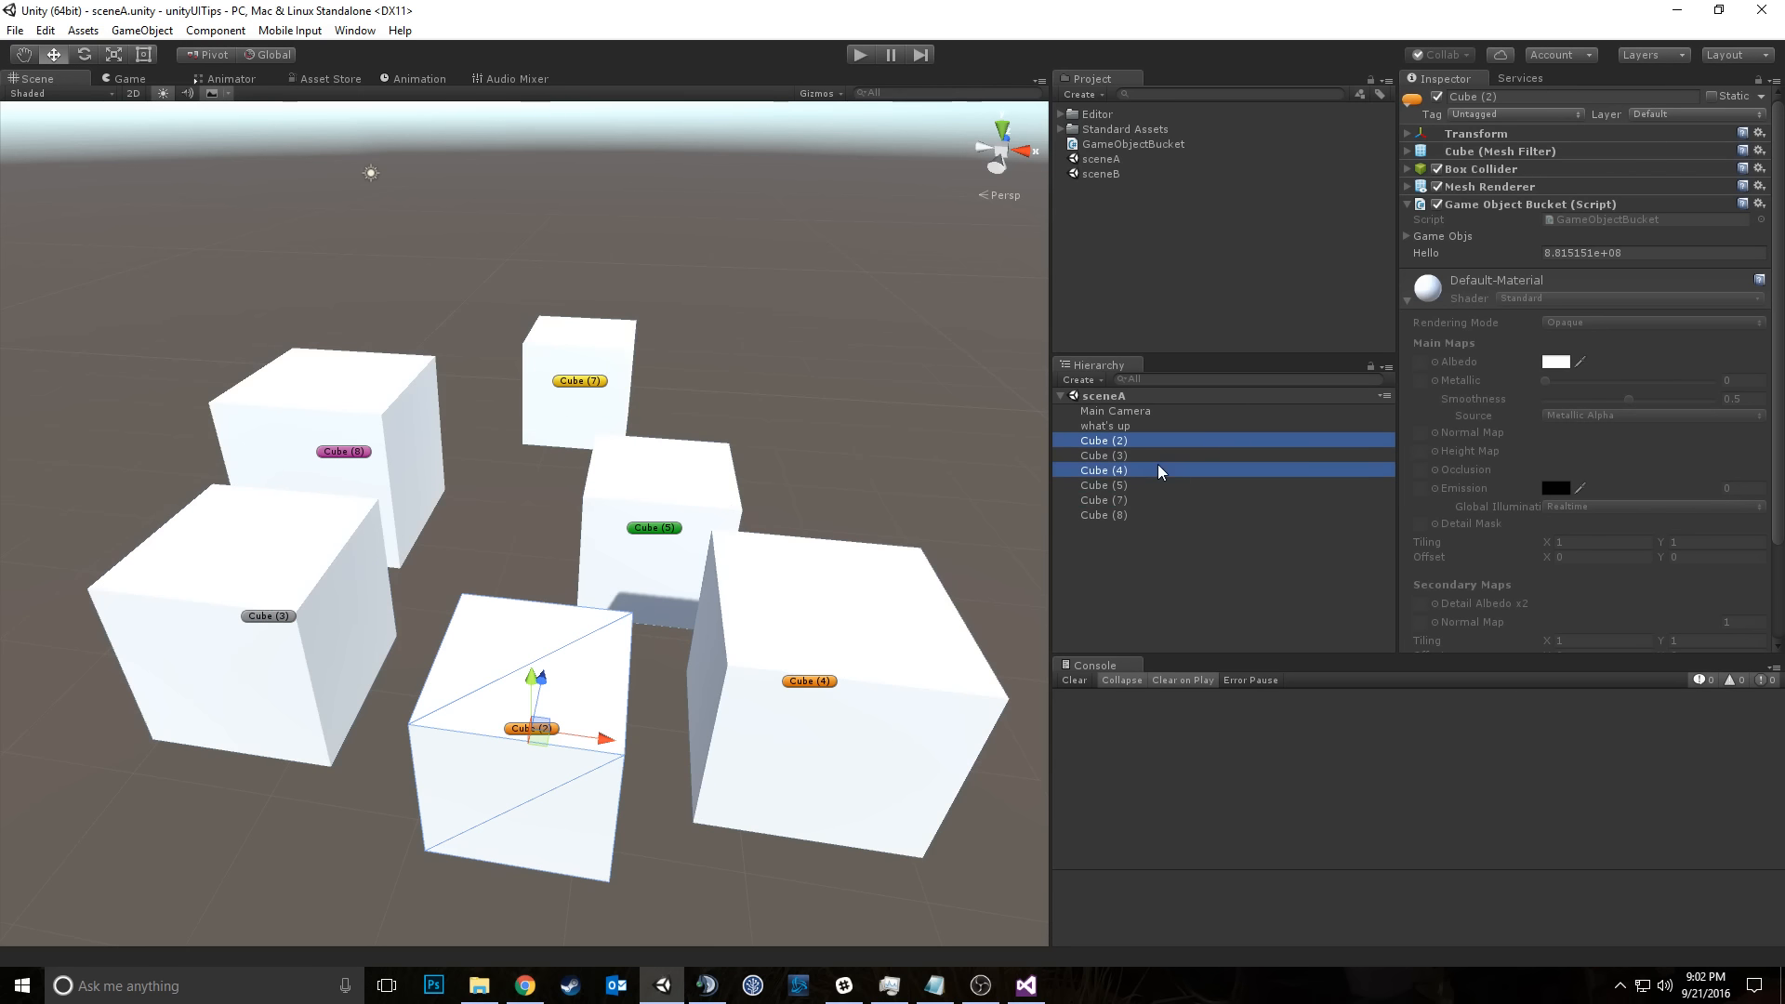
pyautogui.keyDown('ctrl'); pyautogui.click(1138, 486); pyautogui.keyUp('ctrl')
pyautogui.keyDown('ctrl'); pyautogui.click(1136, 499); pyautogui.keyUp('ctrl')
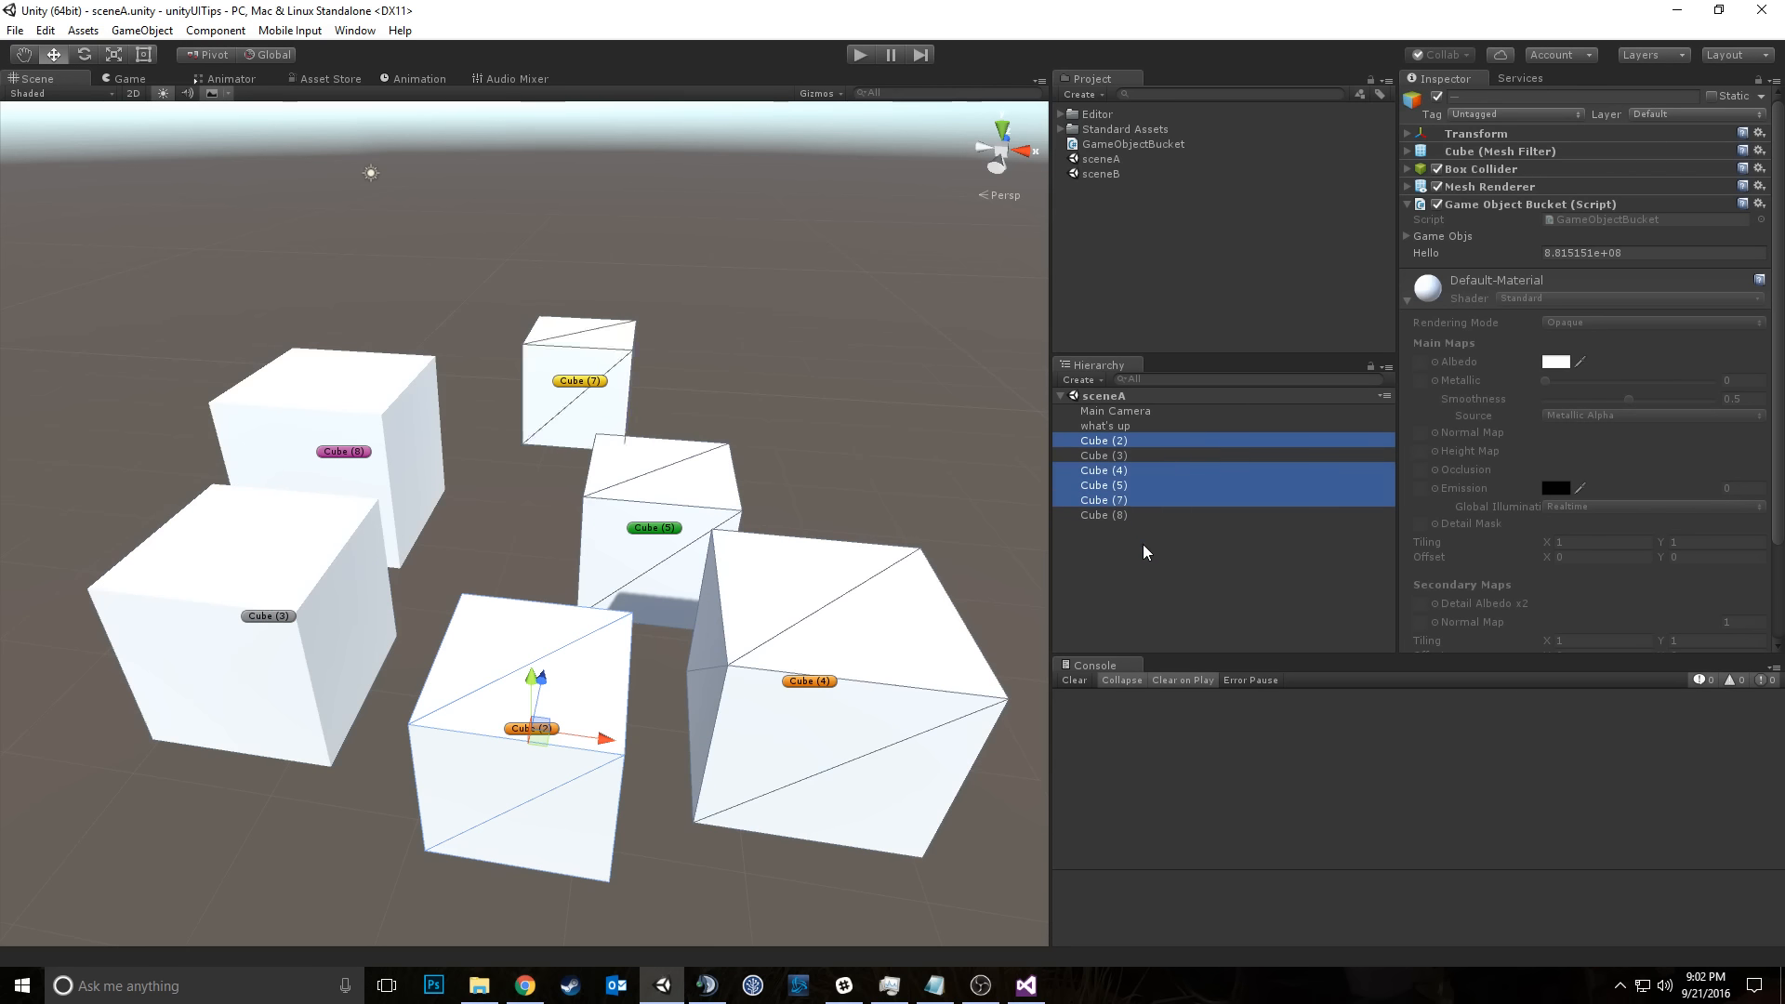
pyautogui.click(1140, 591)
# Step: Select the range from Cube (3) to Cube (5) twice, clearing it each time, then select Cube (4) and Cube (8) individually
pyautogui.click(1156, 455)
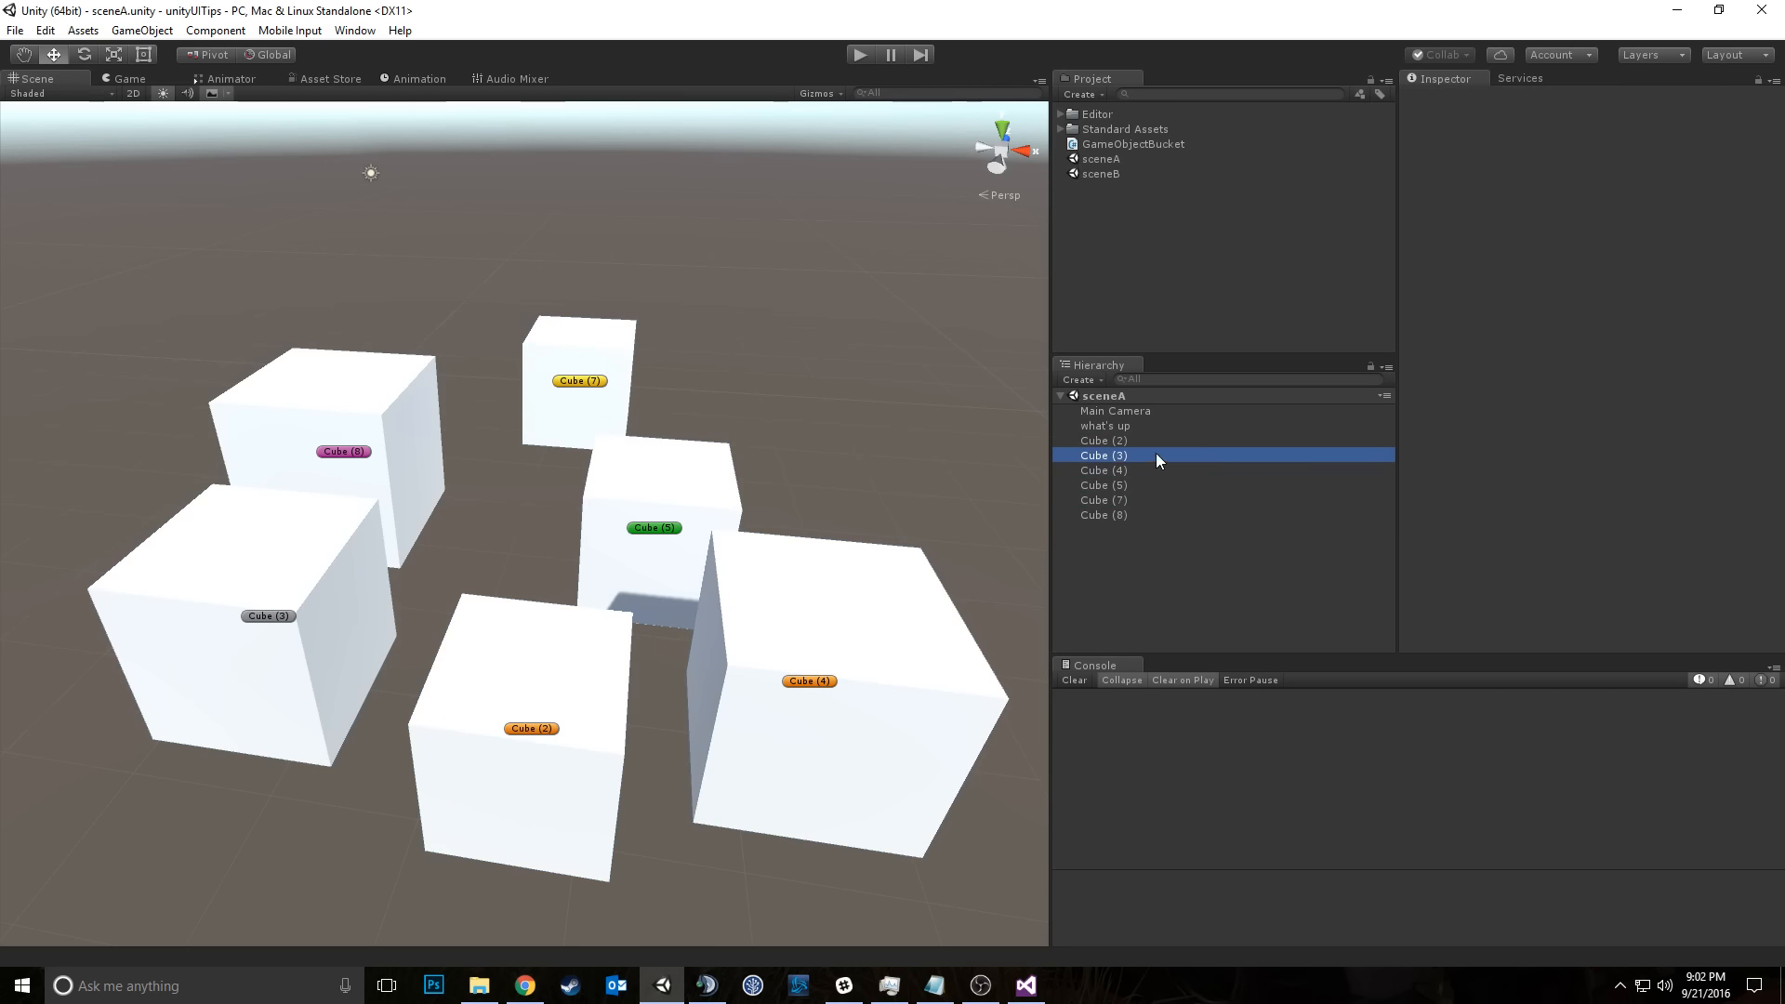
pyautogui.keyDown('shift'); pyautogui.click(1146, 487); pyautogui.keyUp('shift')
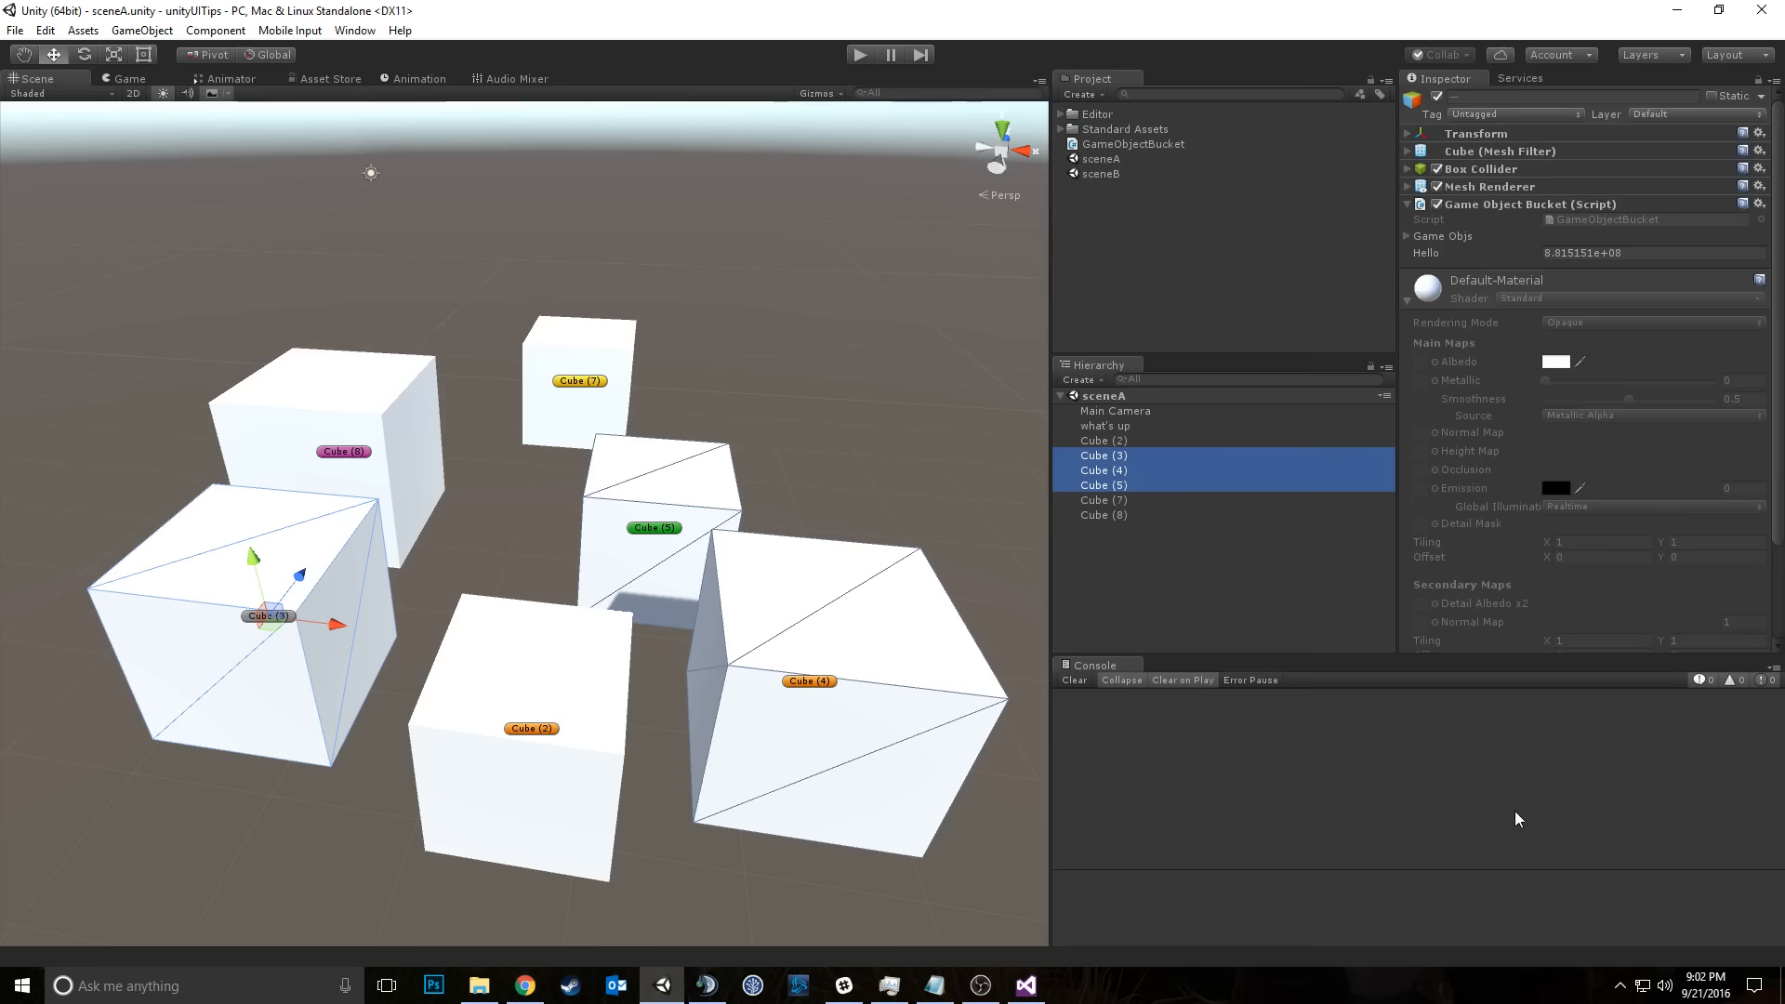
pyautogui.click(1257, 625)
pyautogui.click(1156, 455)
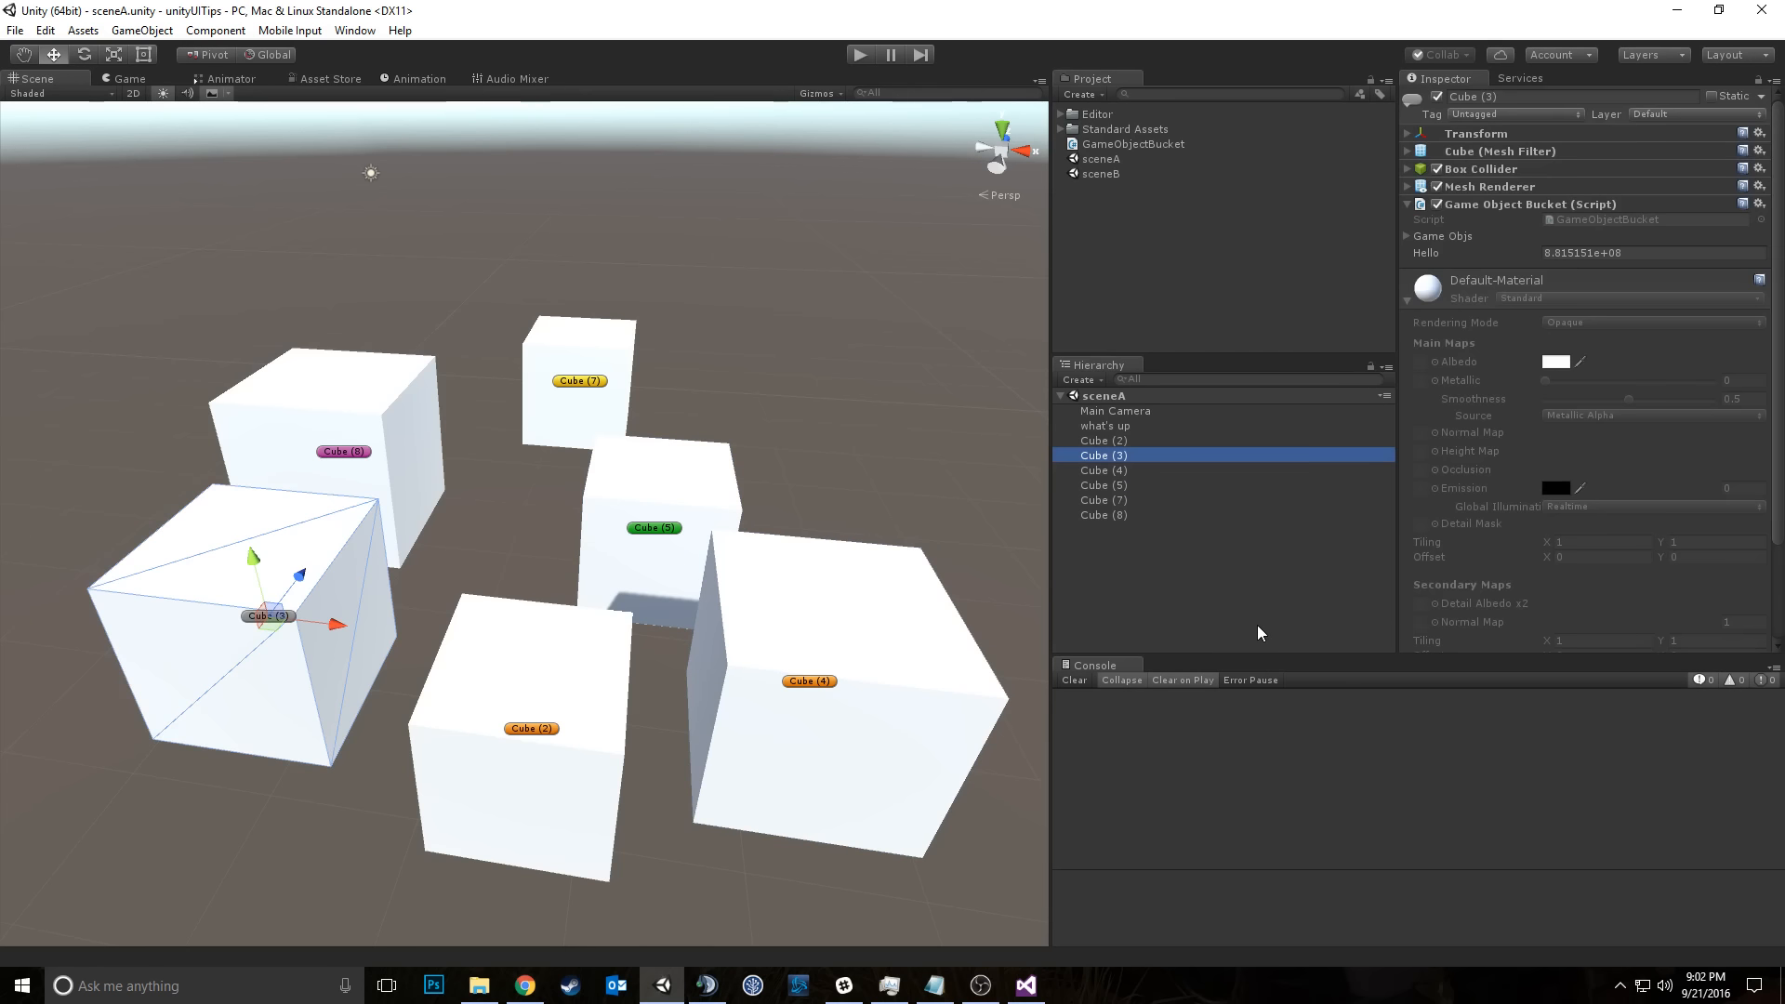
pyautogui.keyDown('shift'); pyautogui.click(1159, 484); pyautogui.keyUp('shift')
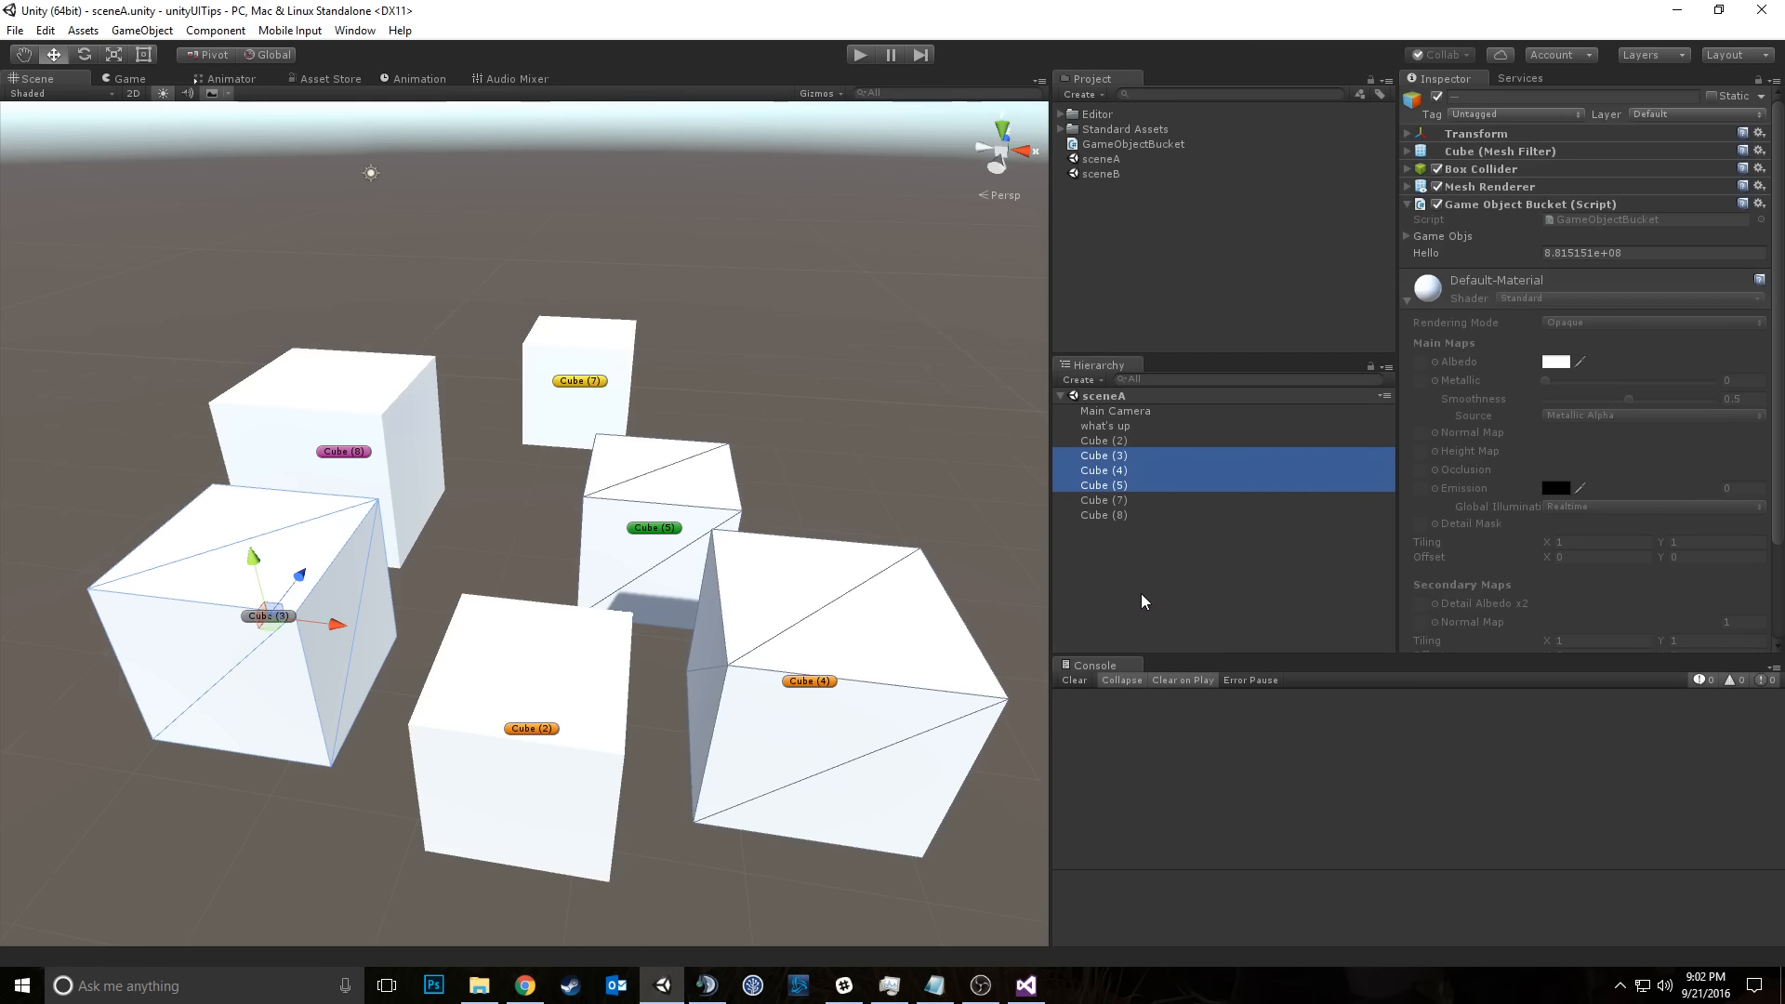
pyautogui.click(1143, 599)
pyautogui.click(1174, 476)
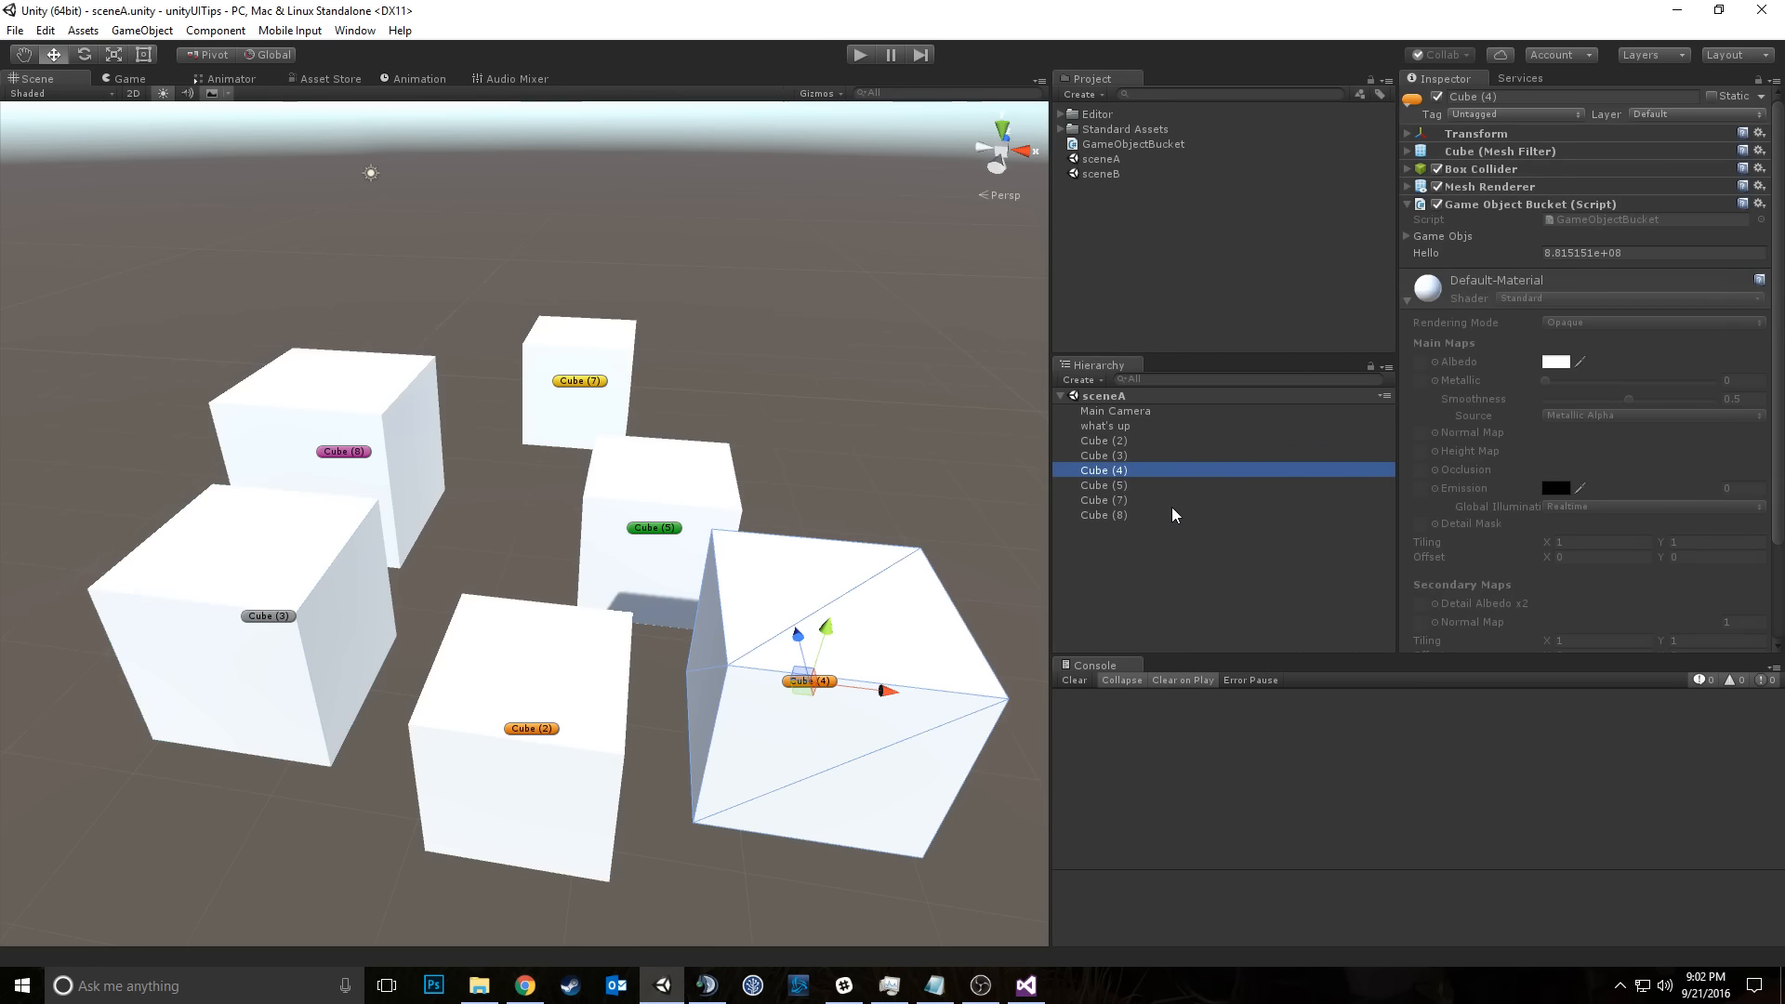
pyautogui.click(1172, 515)
pyautogui.click(1203, 468)
# Step: Select Cube (2), Cube (4) and Cube (7) together and store them as Selection 1
pyautogui.click(1187, 443)
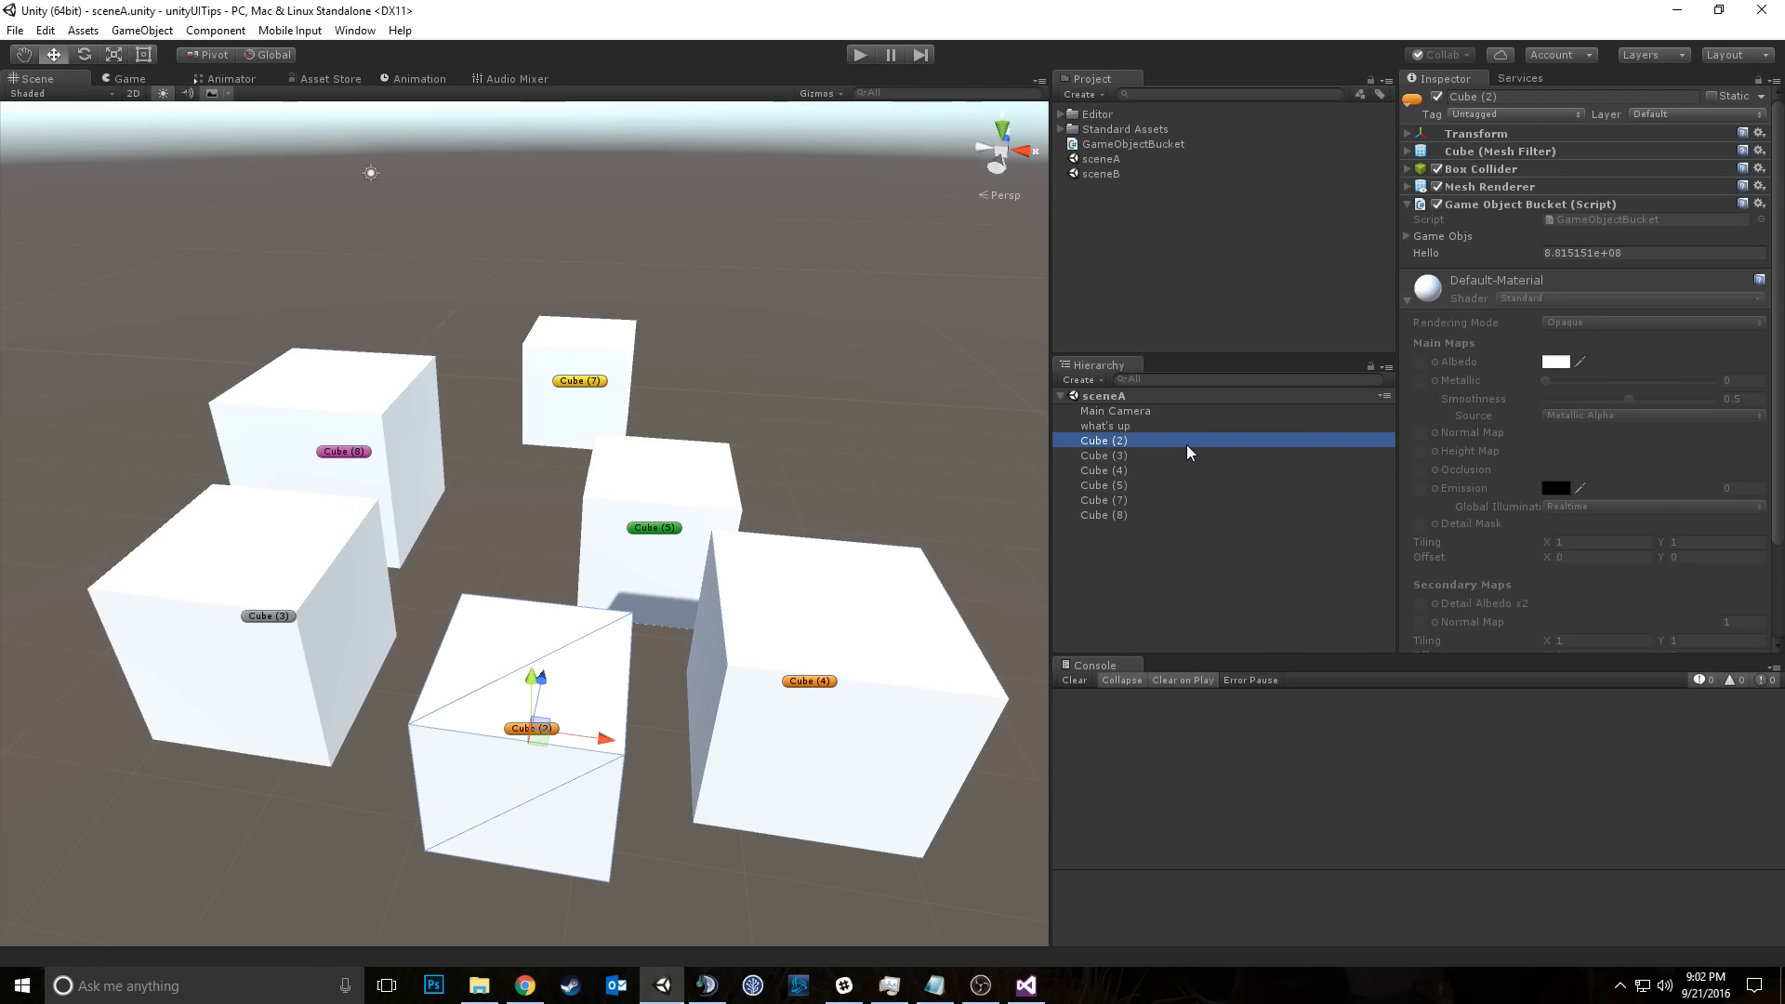
pyautogui.keyDown('ctrl'); pyautogui.click(1150, 470); pyautogui.keyUp('ctrl')
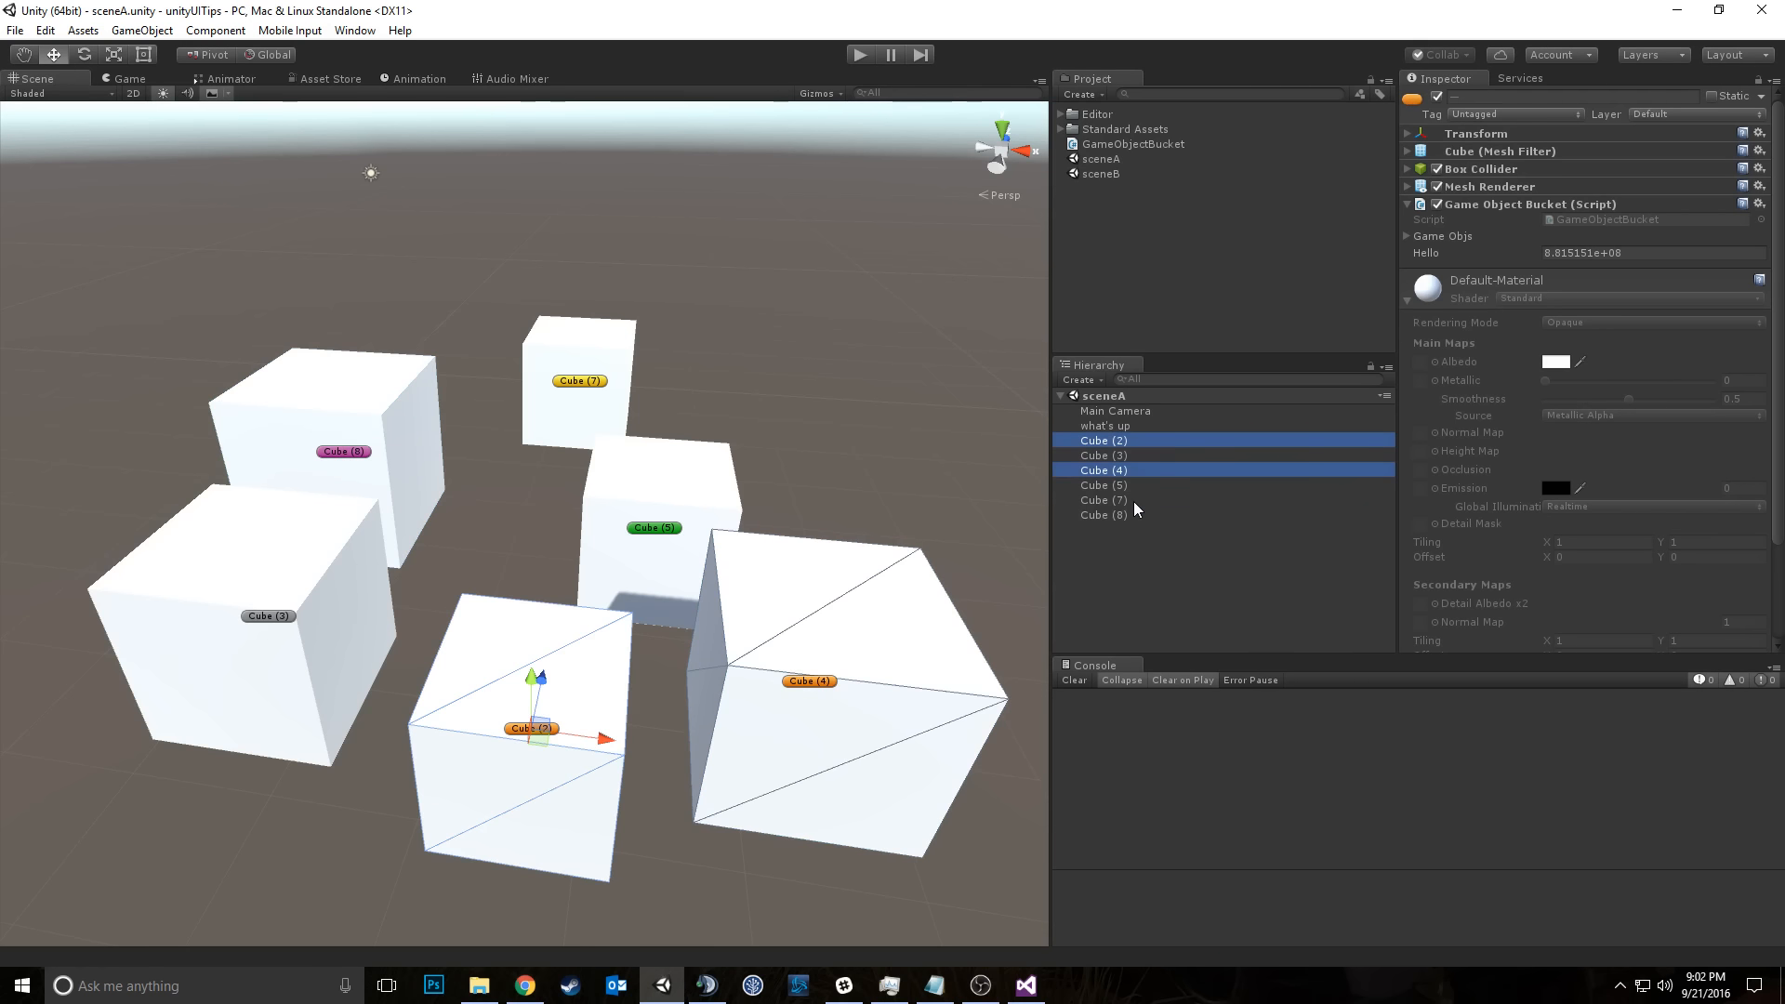
pyautogui.keyDown('ctrl'); pyautogui.click(1134, 500); pyautogui.keyUp('ctrl')
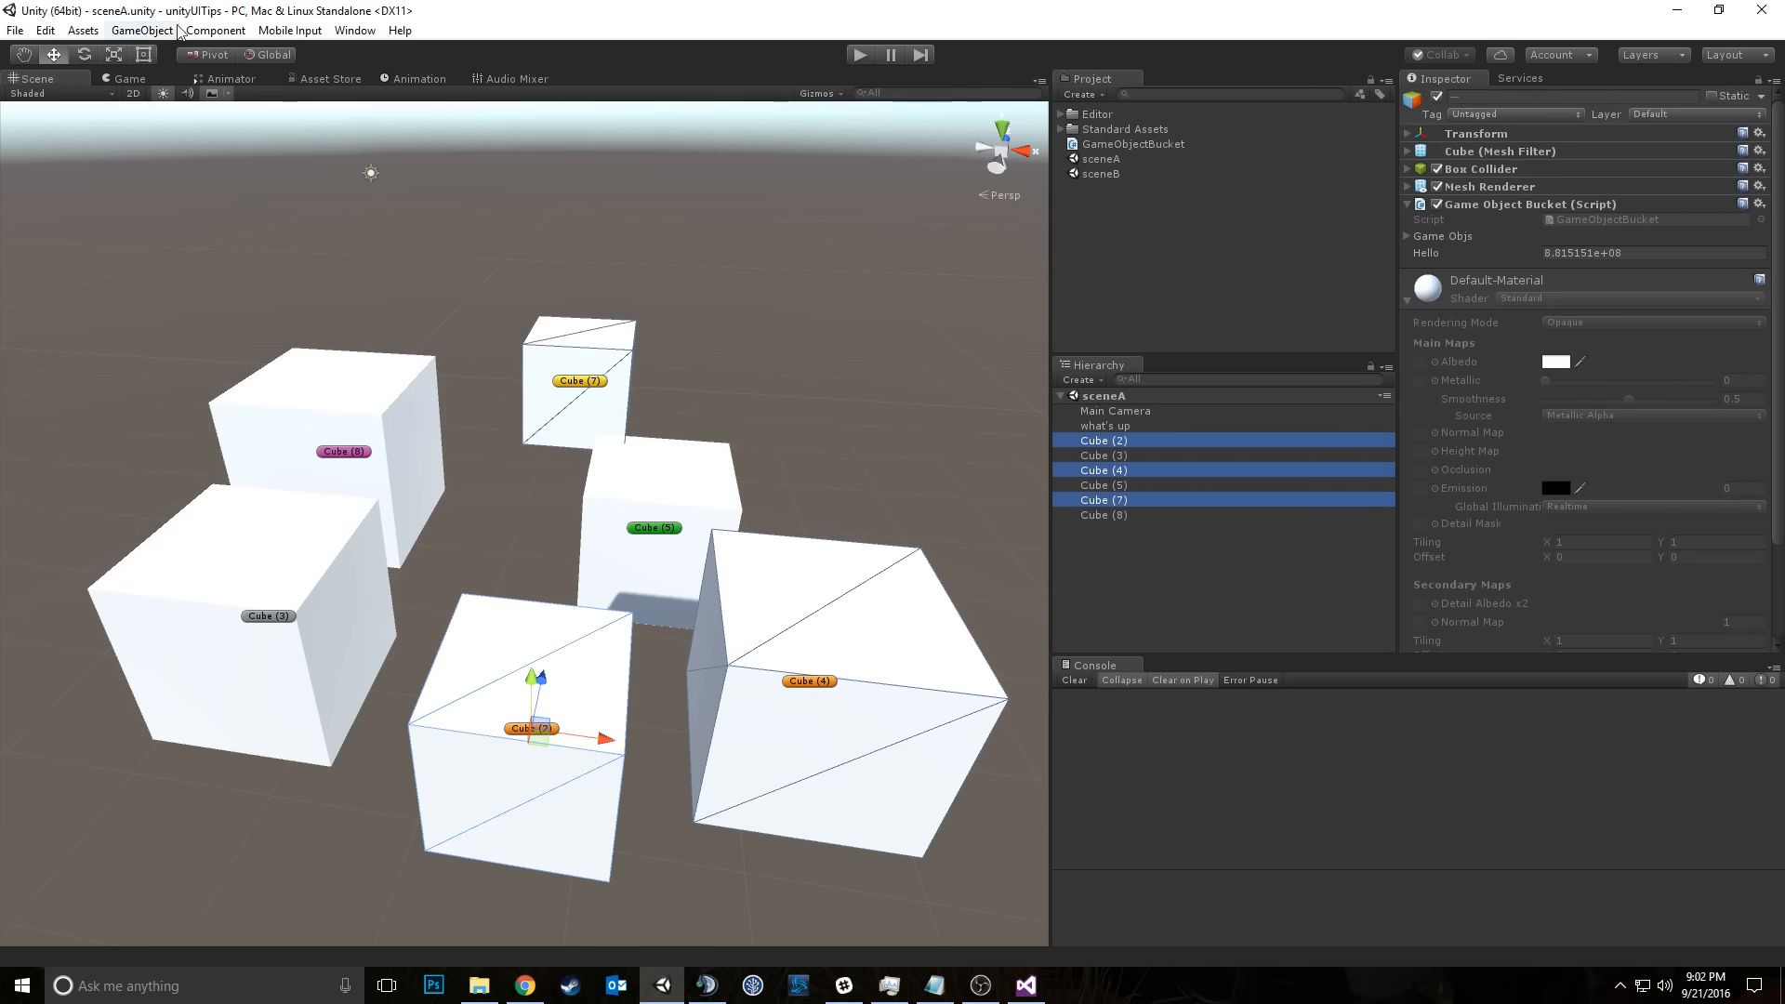
pyautogui.click(45, 29)
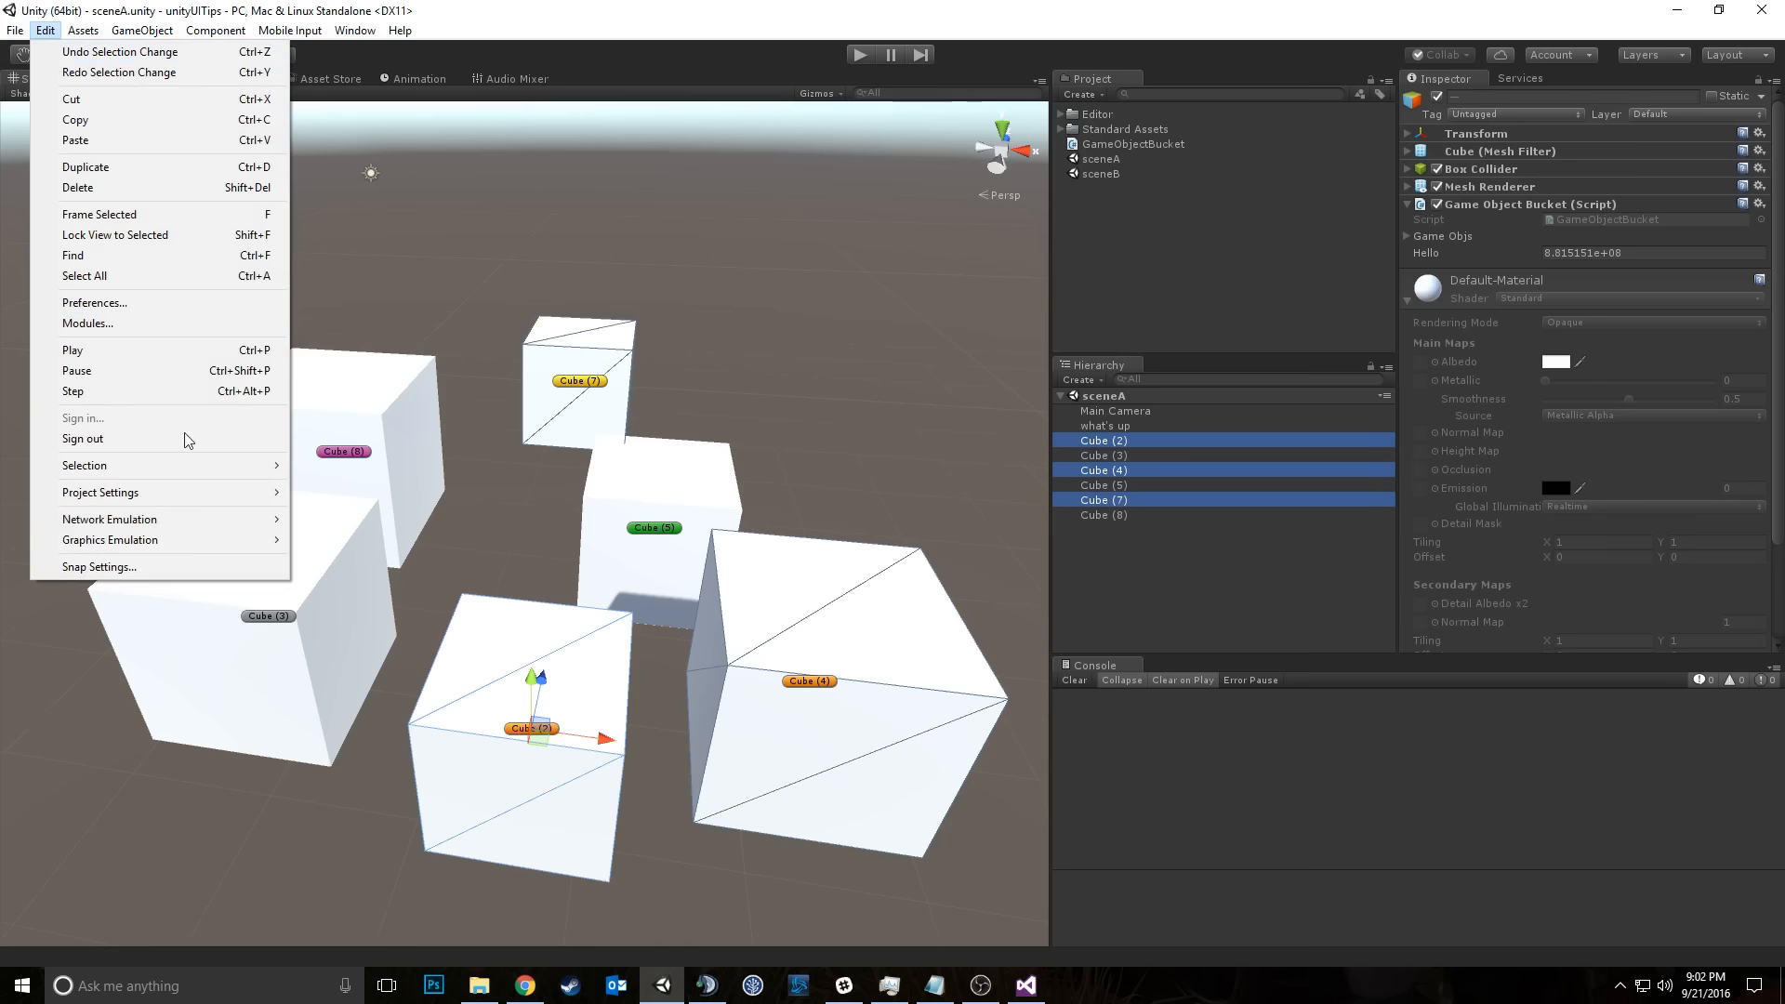
pyautogui.moveTo(171, 472)
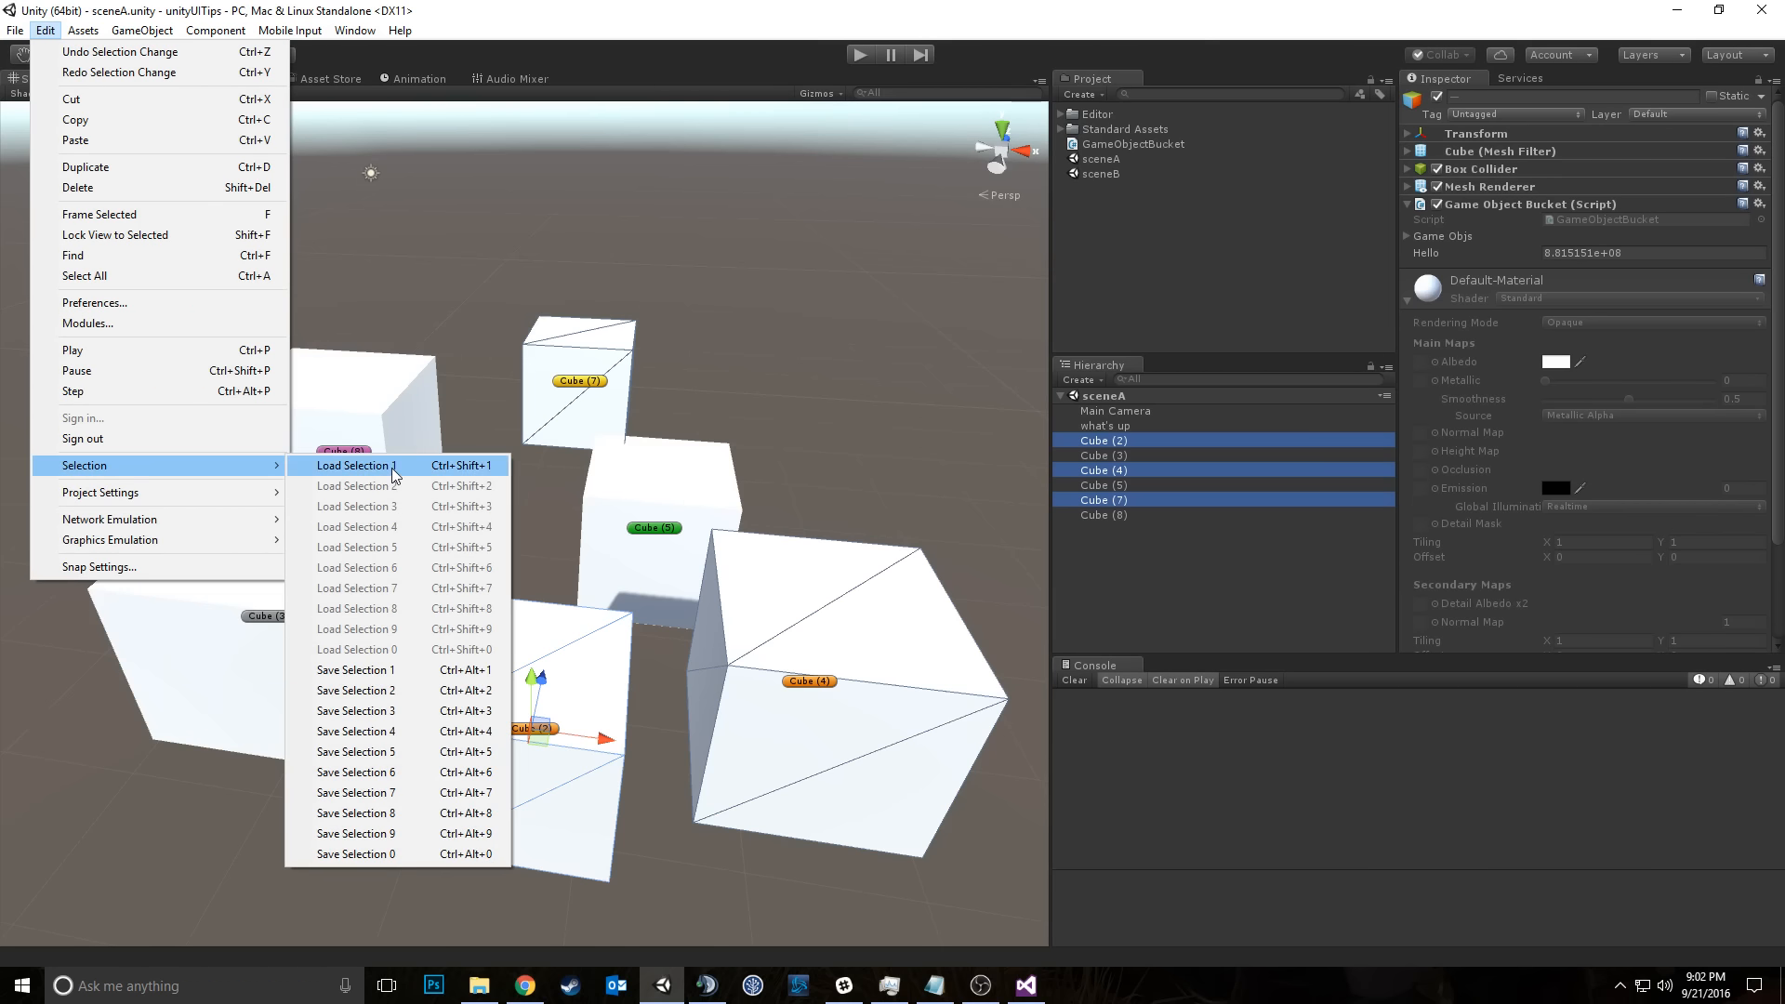
pyautogui.click(406, 679)
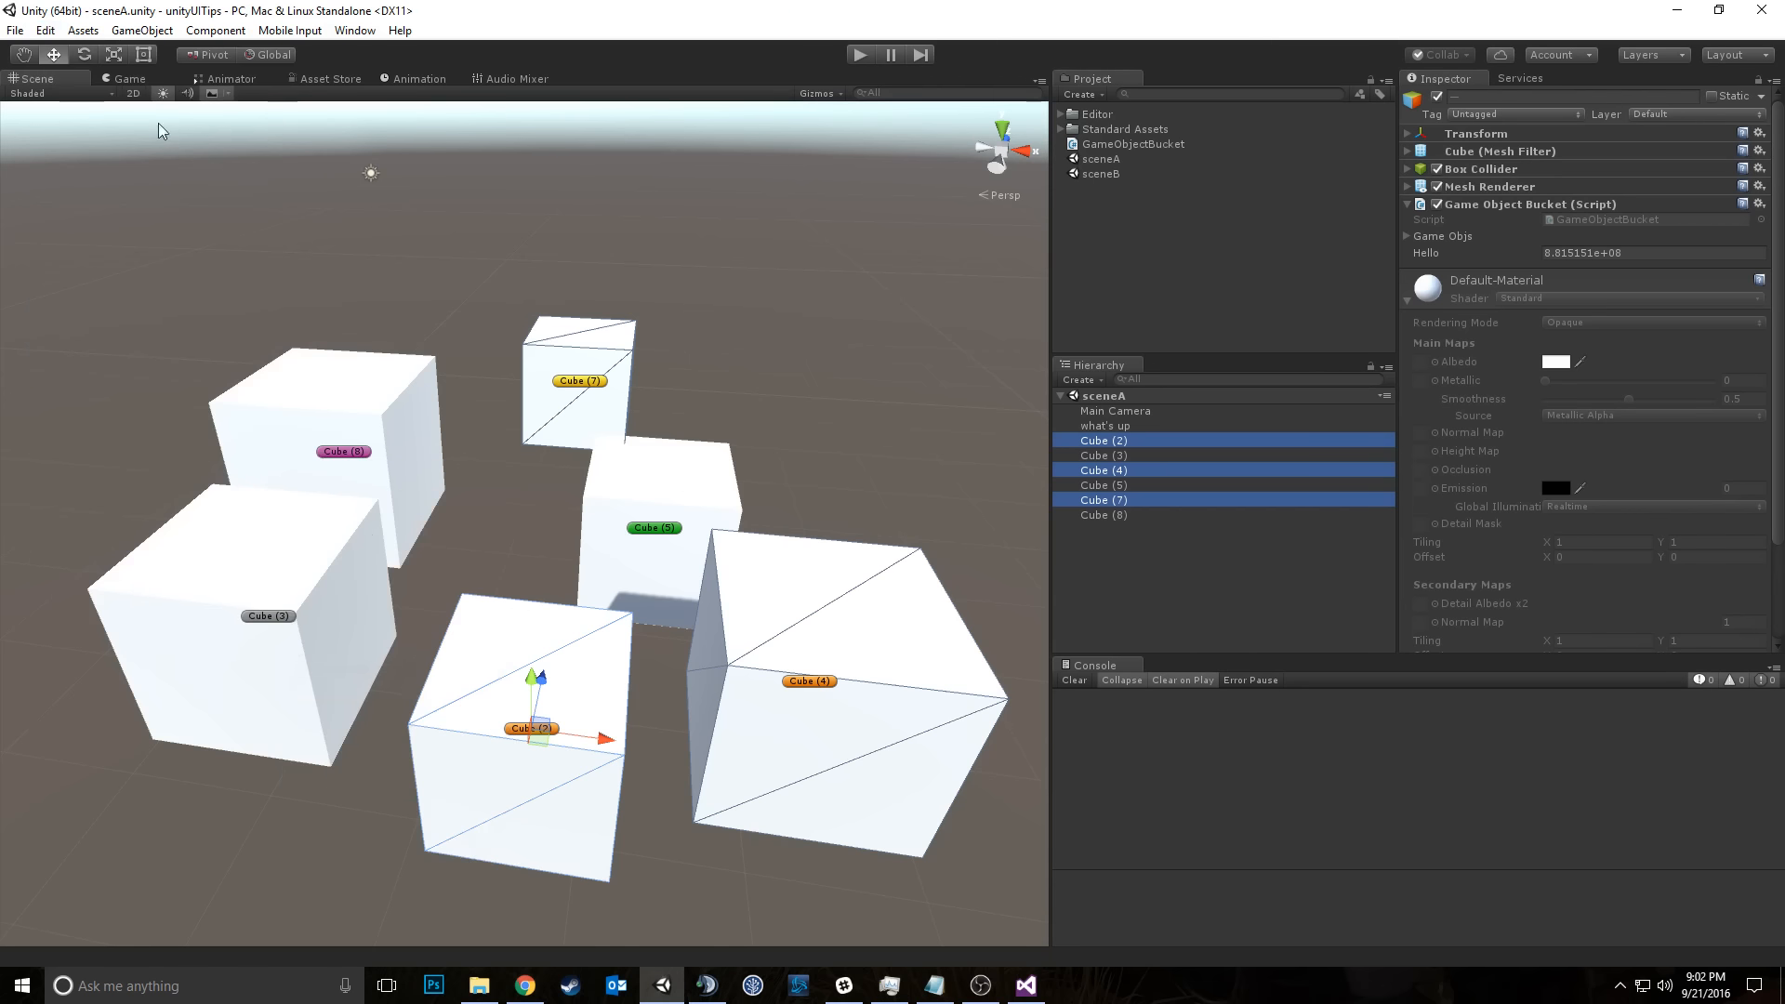
# Step: Select Cube (8), Cube (3) and Cube (5) one after another, then clear the selection
pyautogui.click(772, 320)
pyautogui.click(362, 393)
pyautogui.click(330, 530)
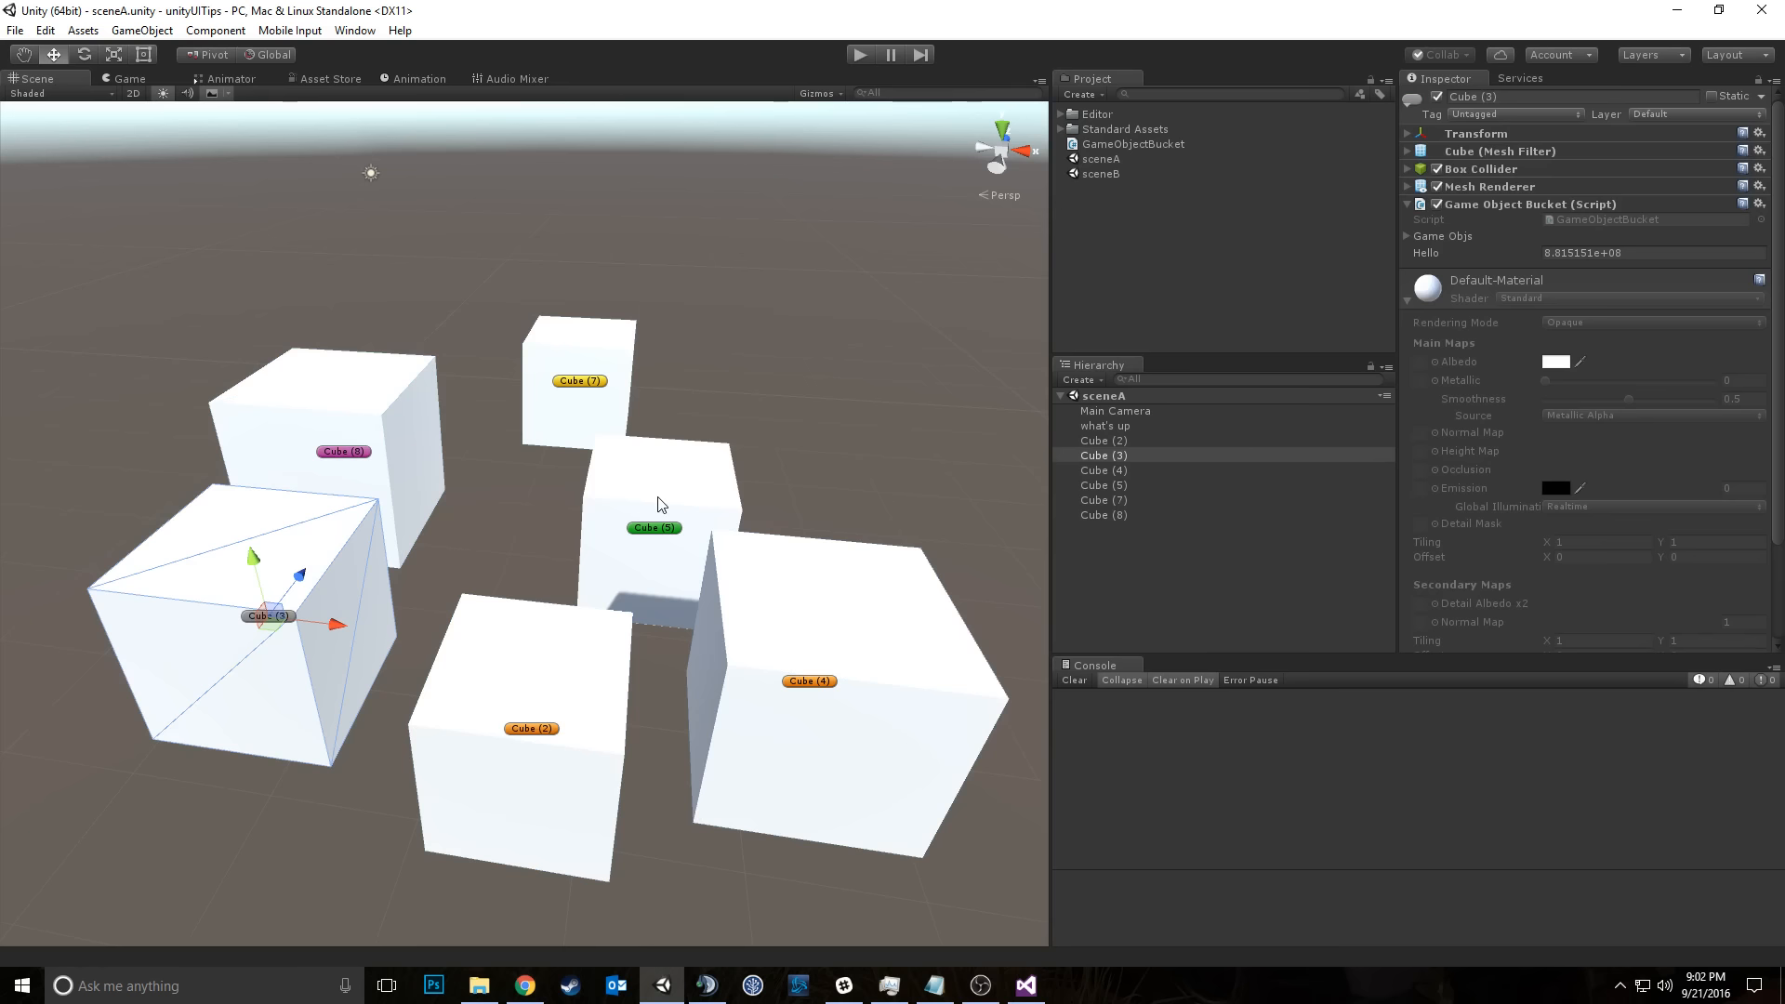
pyautogui.click(660, 506)
pyautogui.click(542, 320)
# Step: Load Selection 1 and move its cubes upward together
pyautogui.click(46, 30)
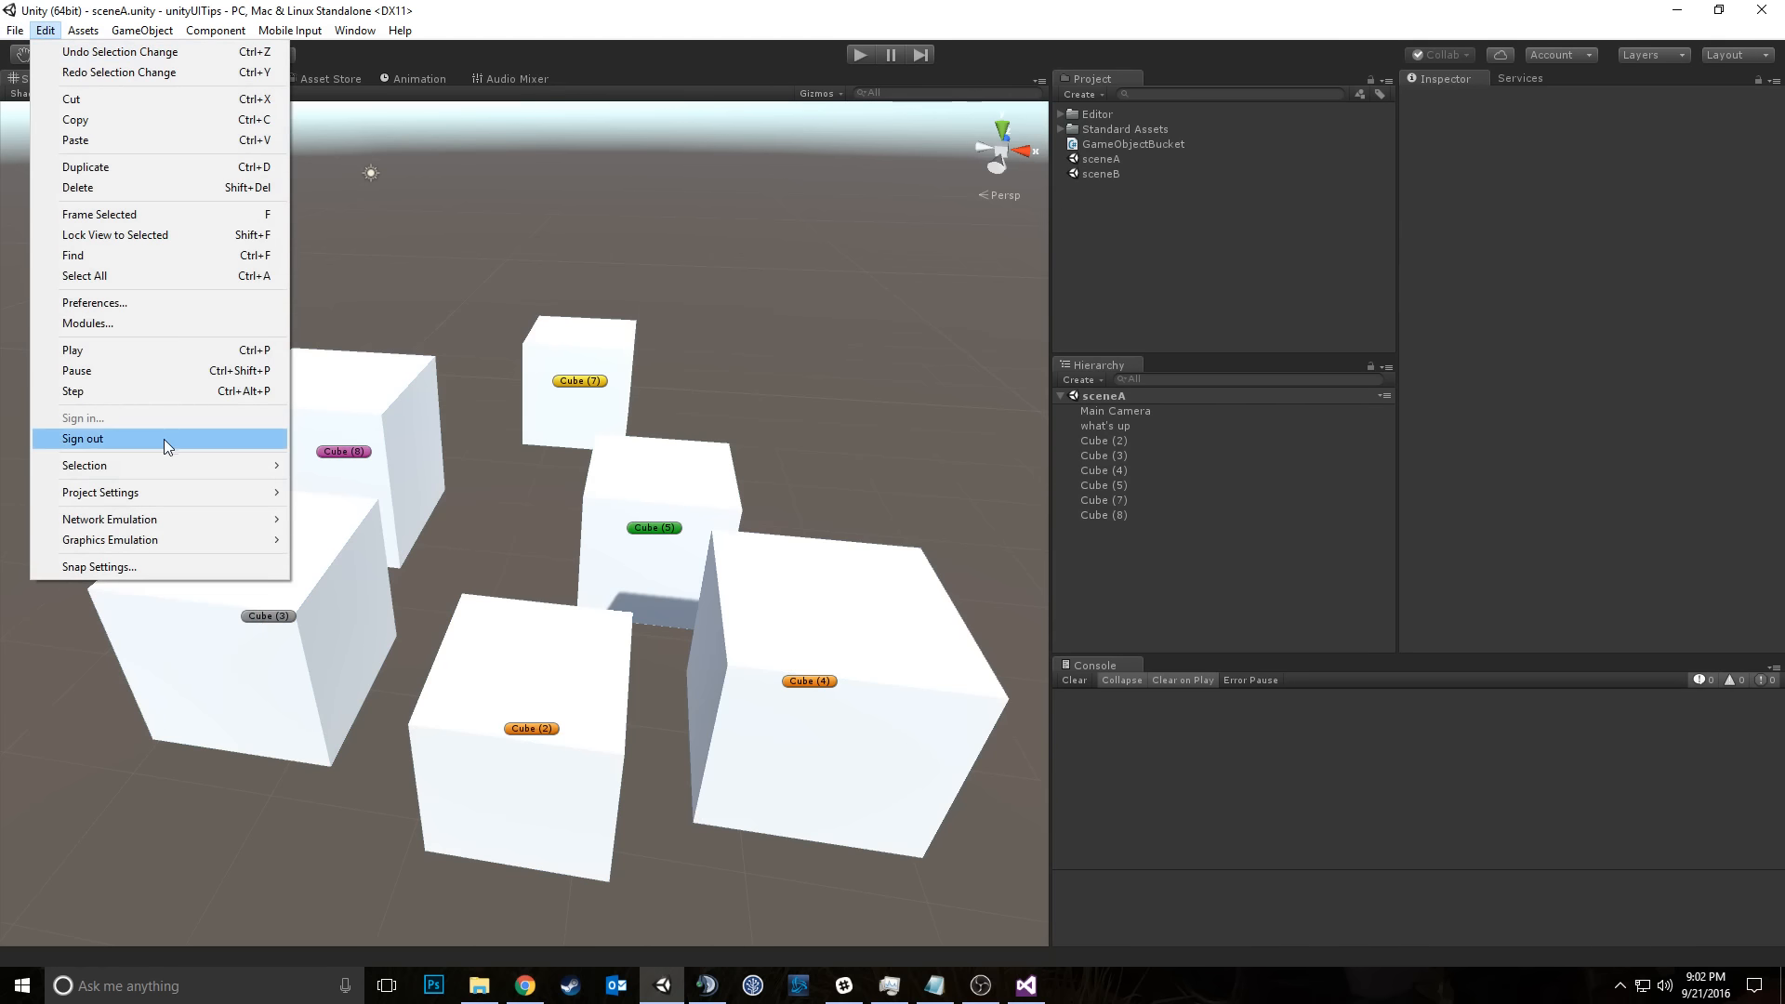
pyautogui.click(369, 464)
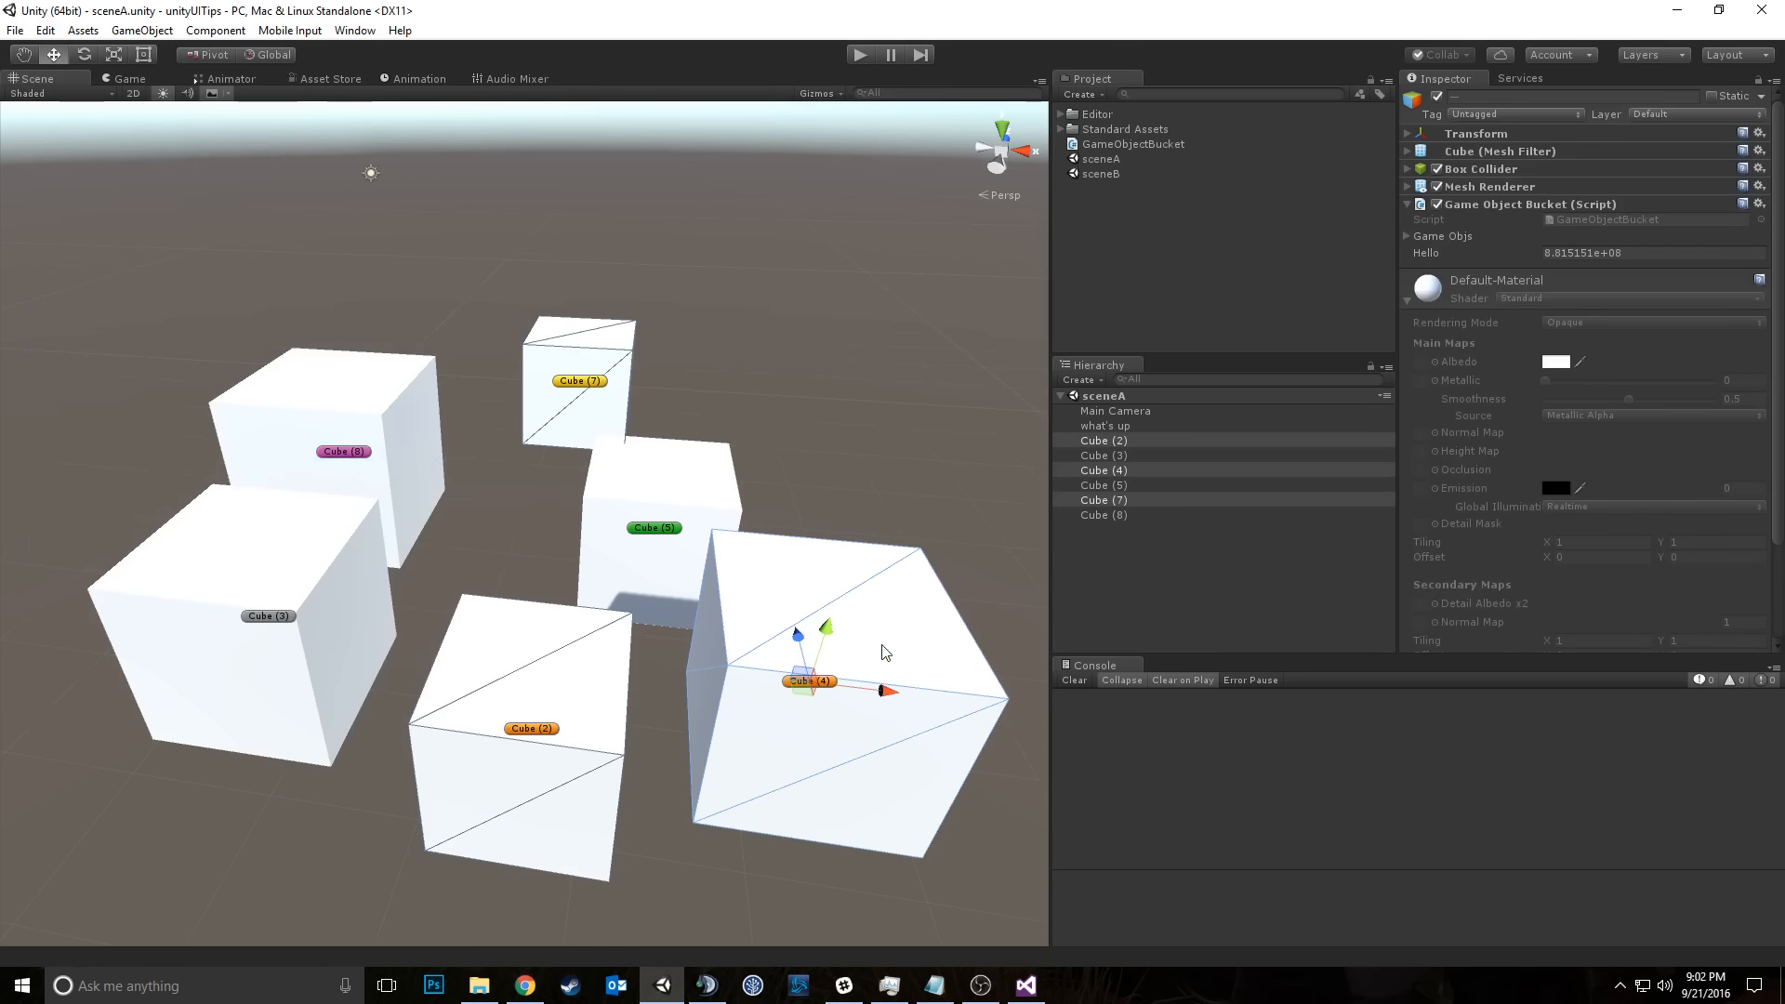
pyautogui.moveTo(818, 642); pyautogui.dragTo(779, 511)
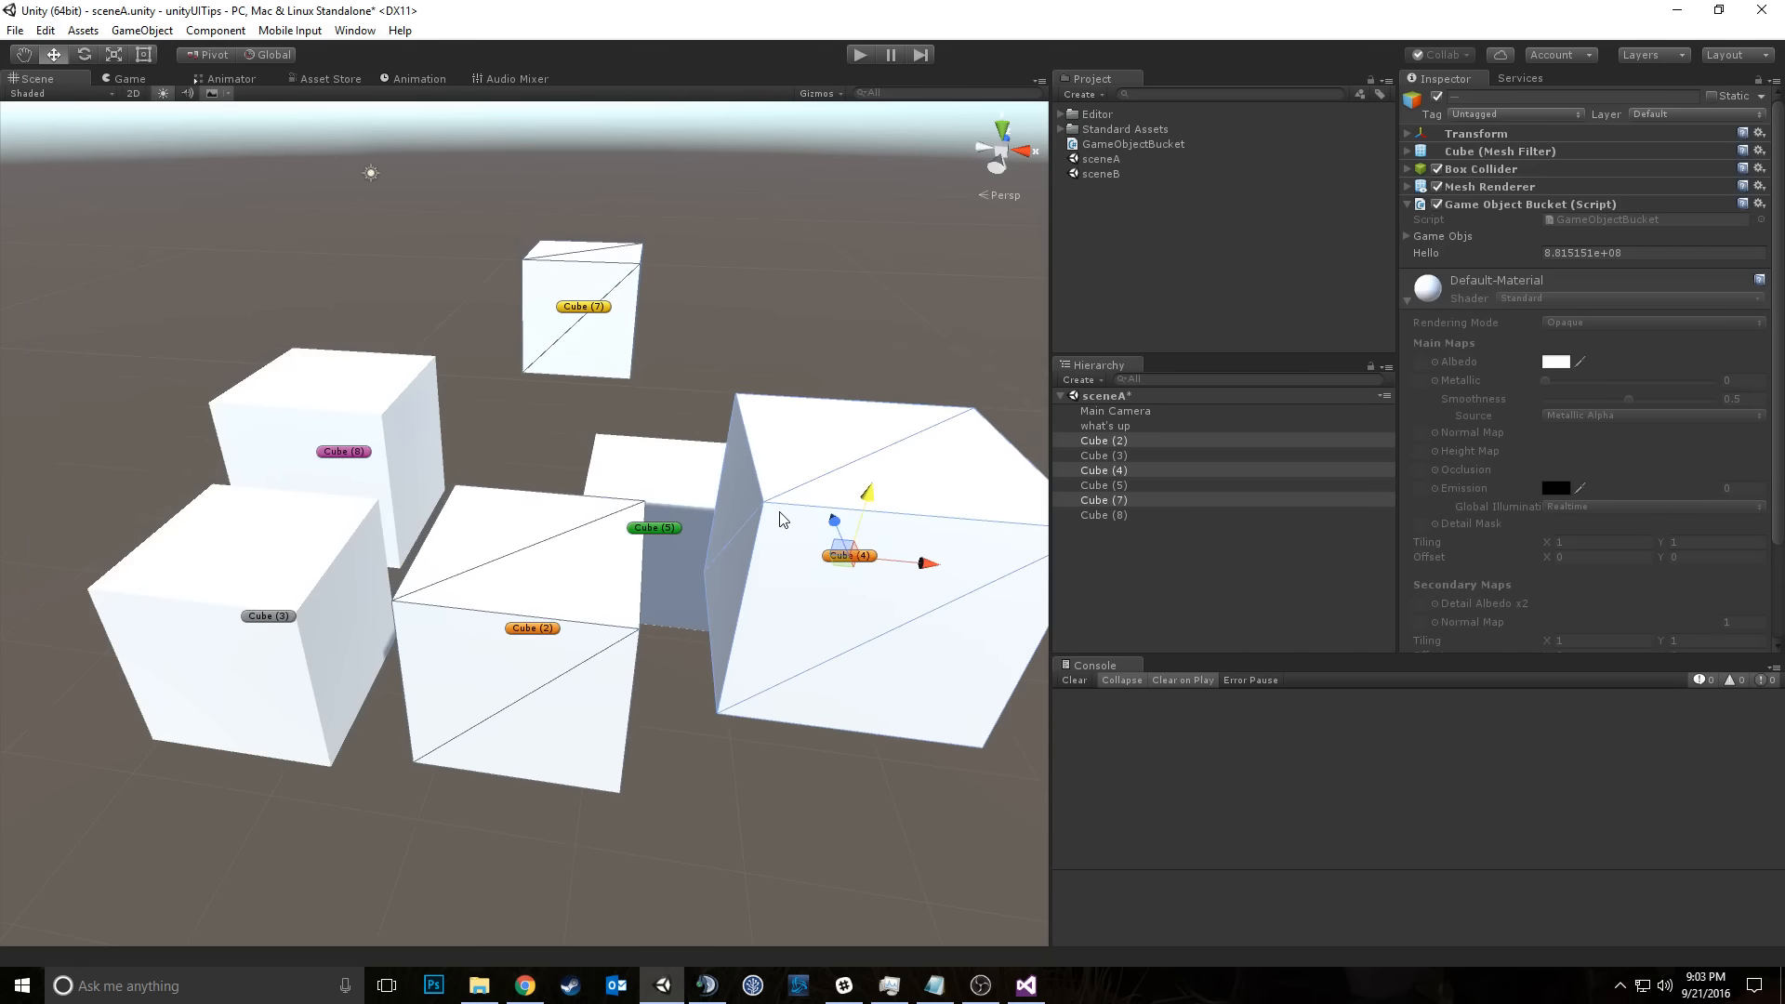
# Step: Undo the upward move of the cubes, then select Cube (4) and frame it in the Scene view
pyautogui.hotkey('ctrl', 'z')
pyautogui.click(831, 298)
pyautogui.moveTo(776, 435); pyautogui.dragTo(859, 501, button='right')
pyautogui.click(1175, 472)
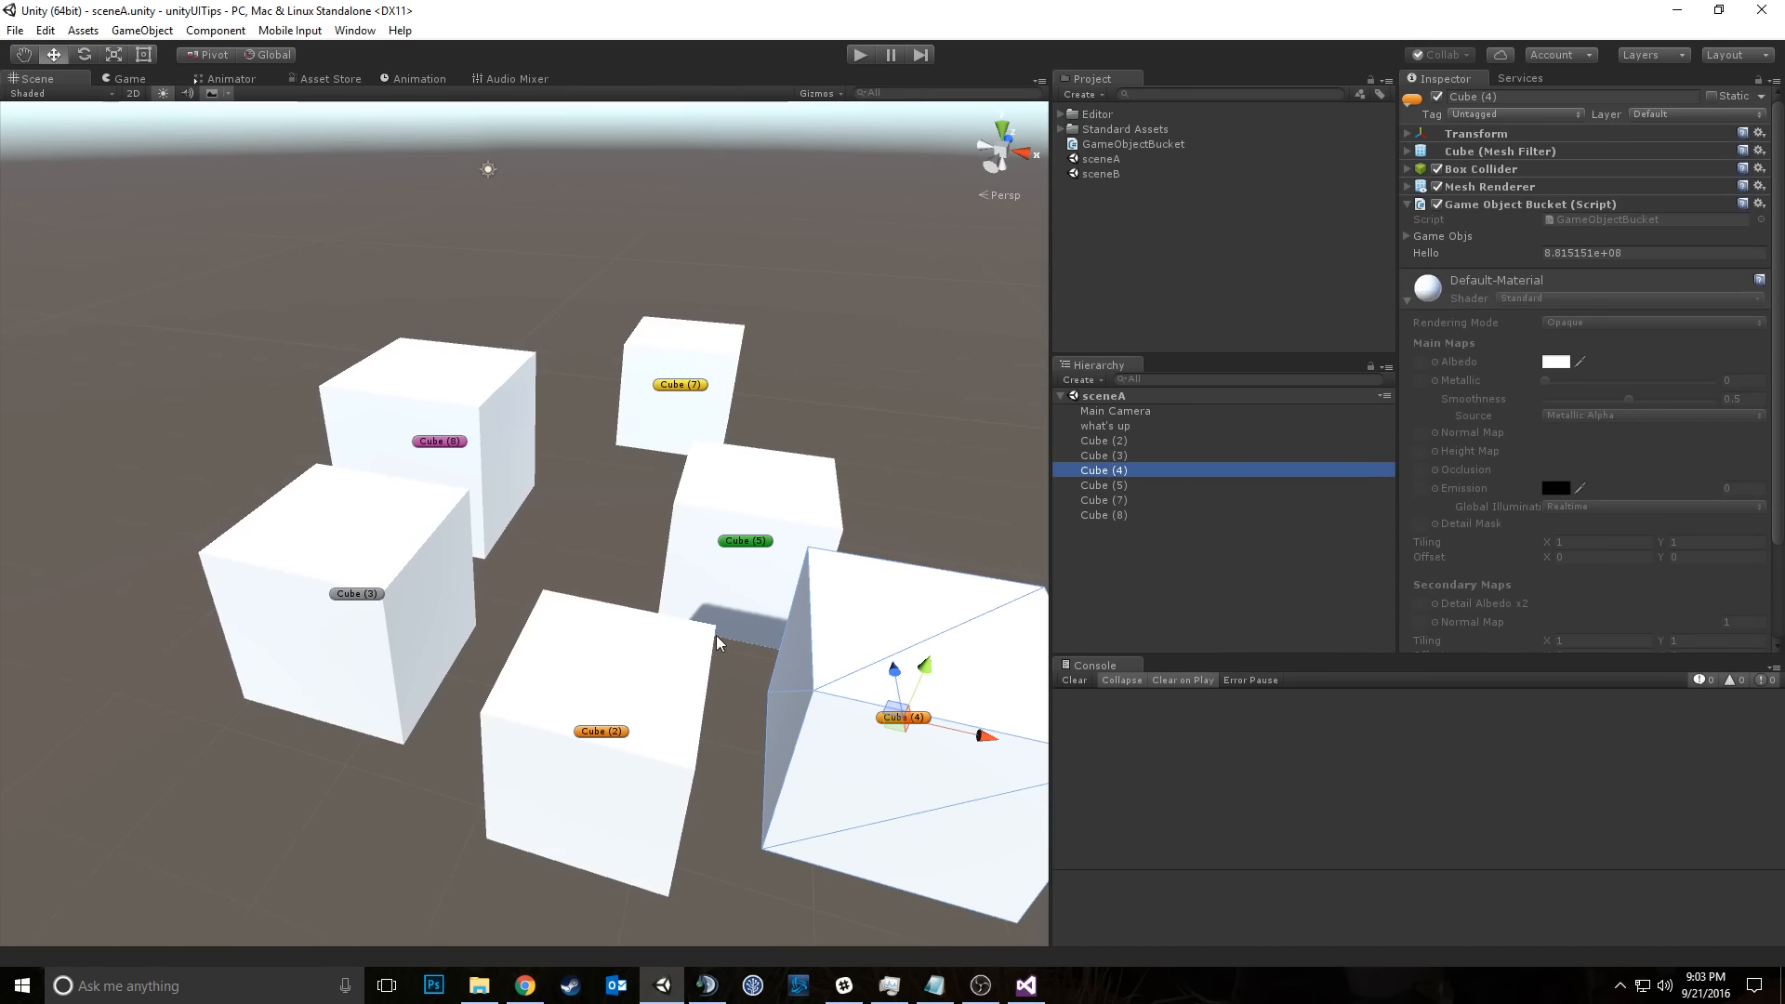
pyautogui.press('f')
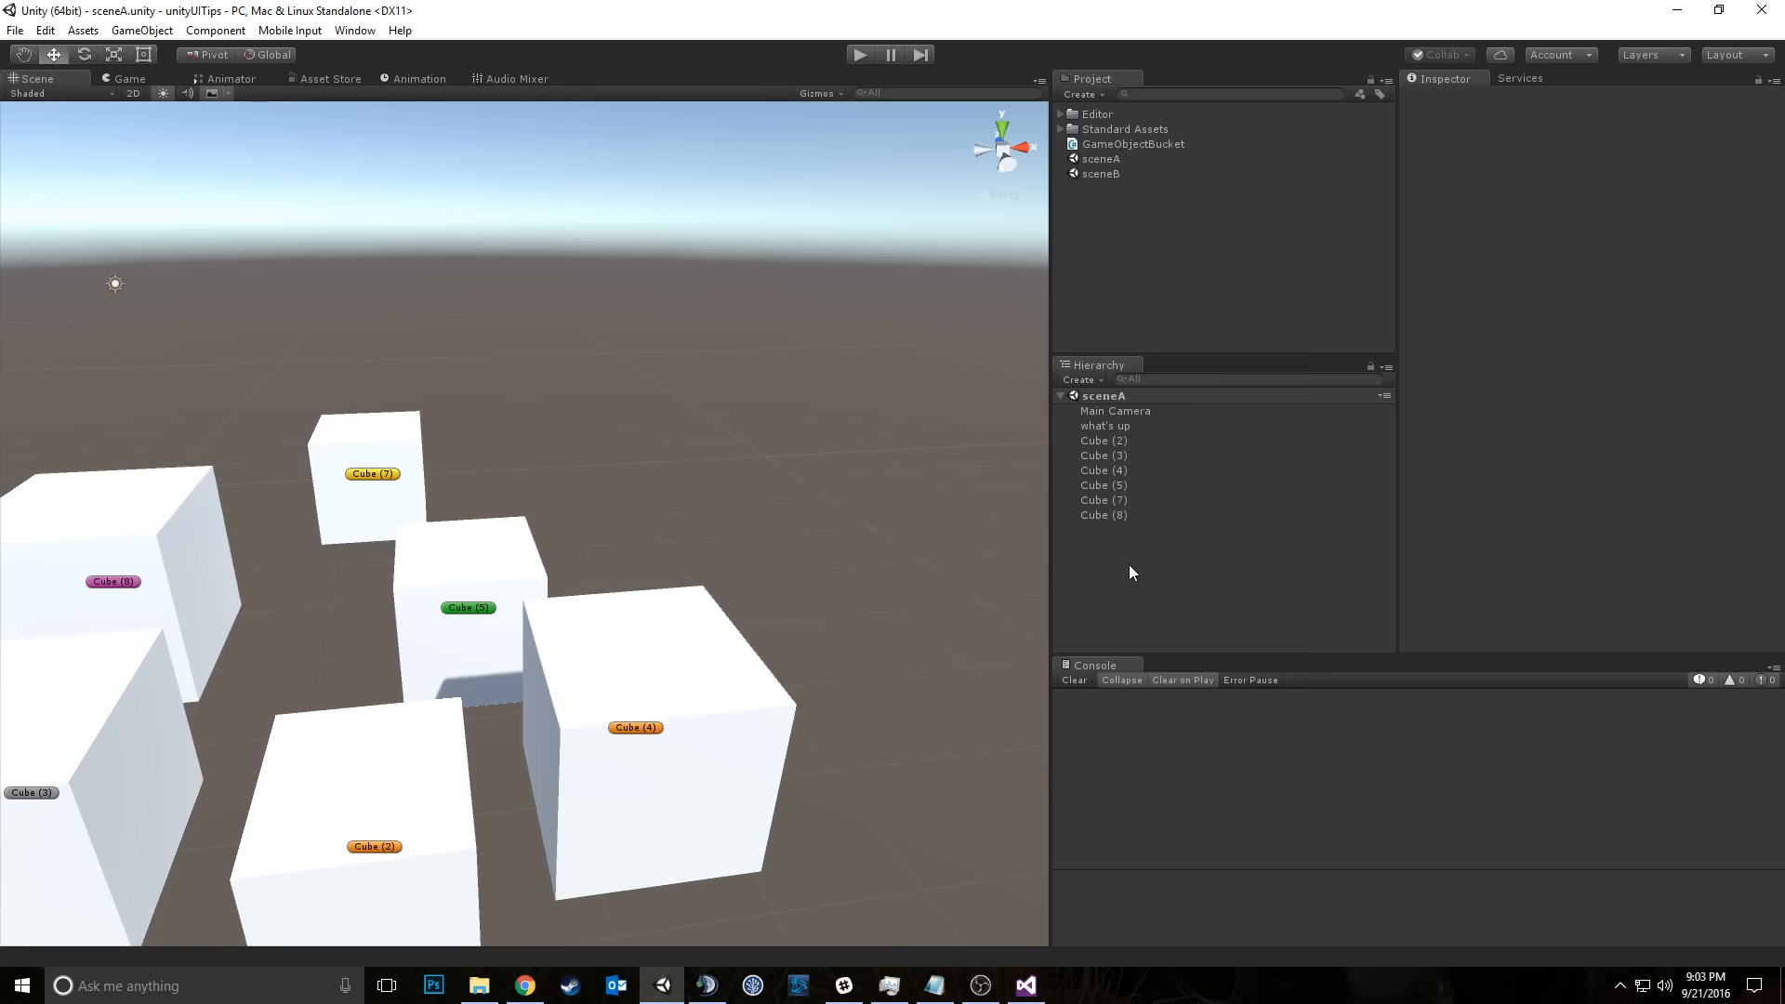
# Step: Select Cube (2) on its own, then Cube (5), Cube (4) and Cube (2) together, and clear the selection
pyautogui.click(1160, 443)
pyautogui.moveTo(954, 716); pyautogui.dragTo(712, 691, button='right')
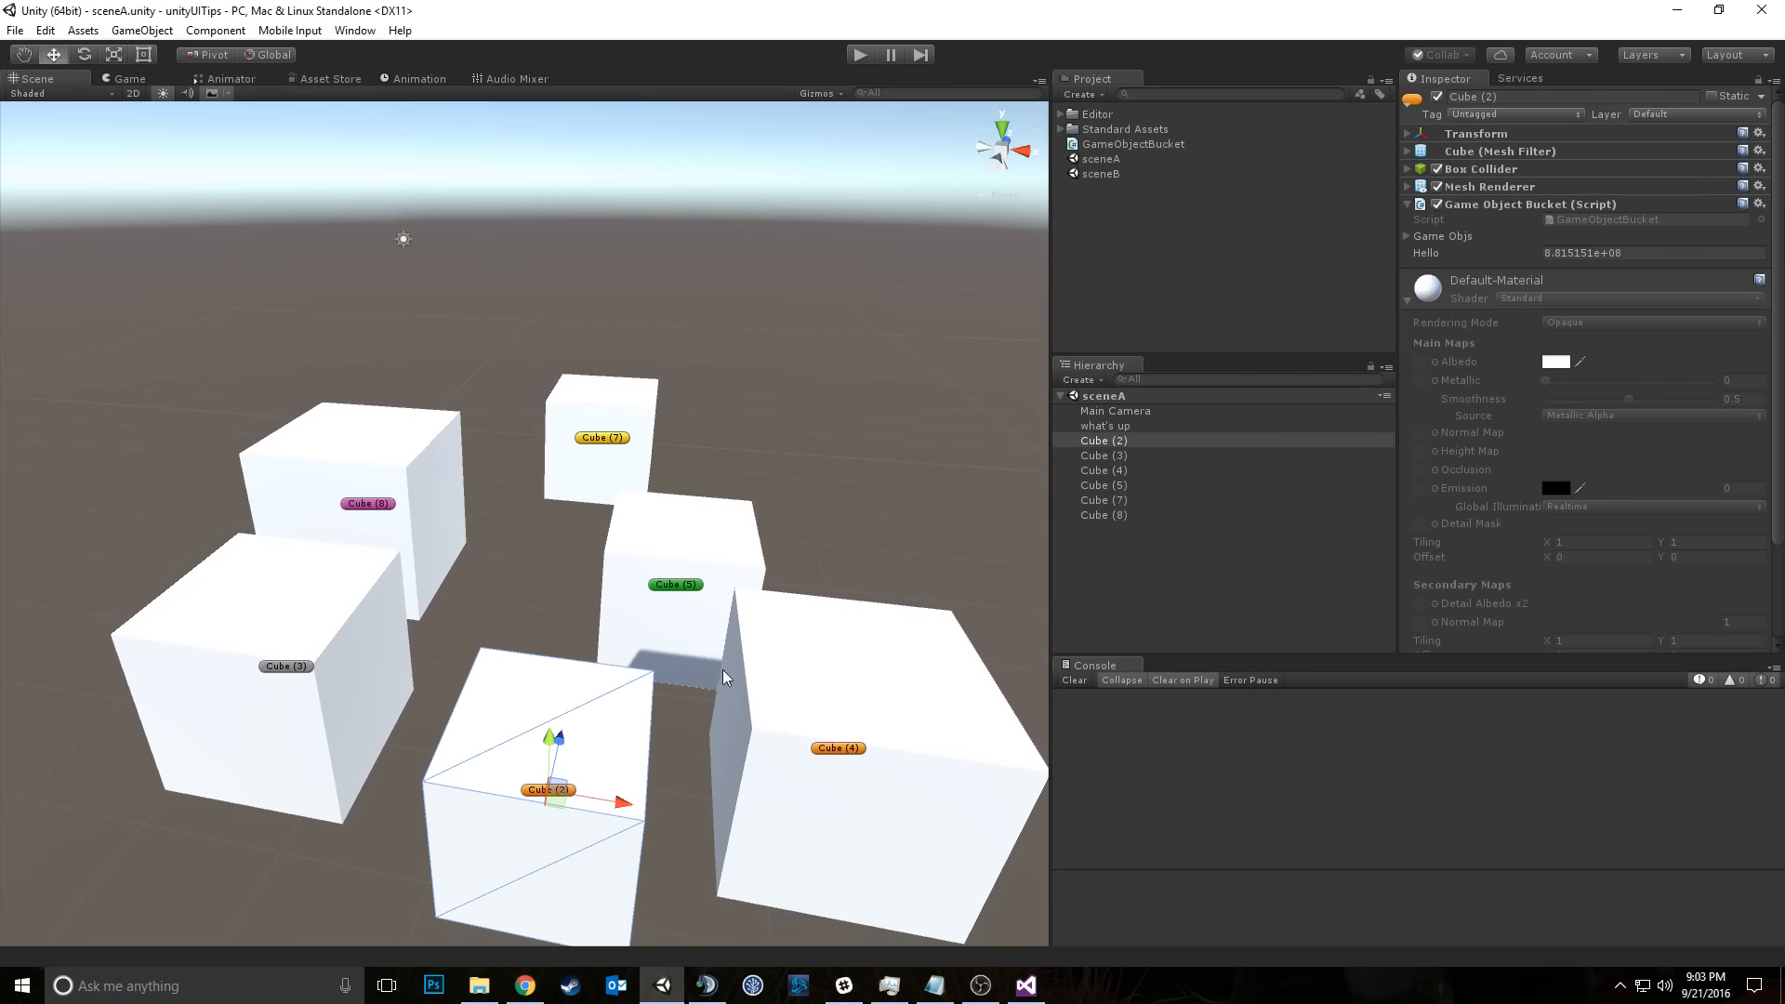
pyautogui.click(737, 569)
pyautogui.keyDown('shift'); pyautogui.click(865, 728); pyautogui.keyUp('shift')
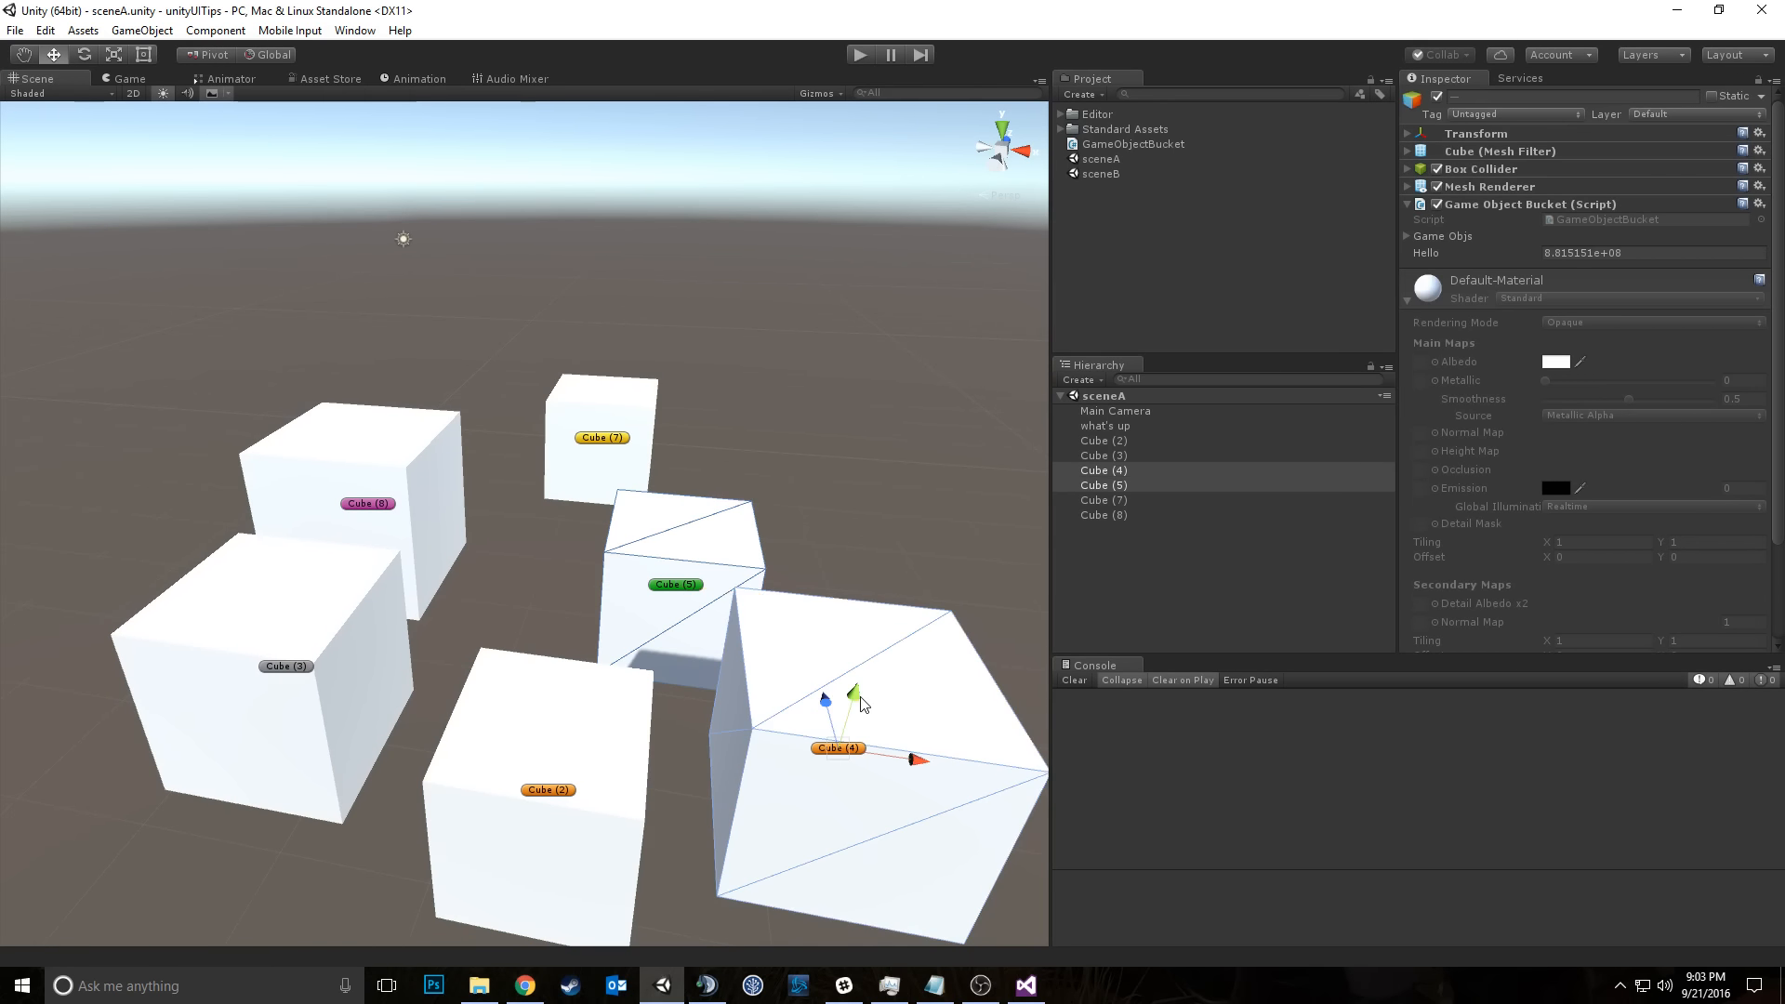
pyautogui.keyDown('shift'); pyautogui.click(558, 734); pyautogui.keyUp('shift')
pyautogui.press('q')
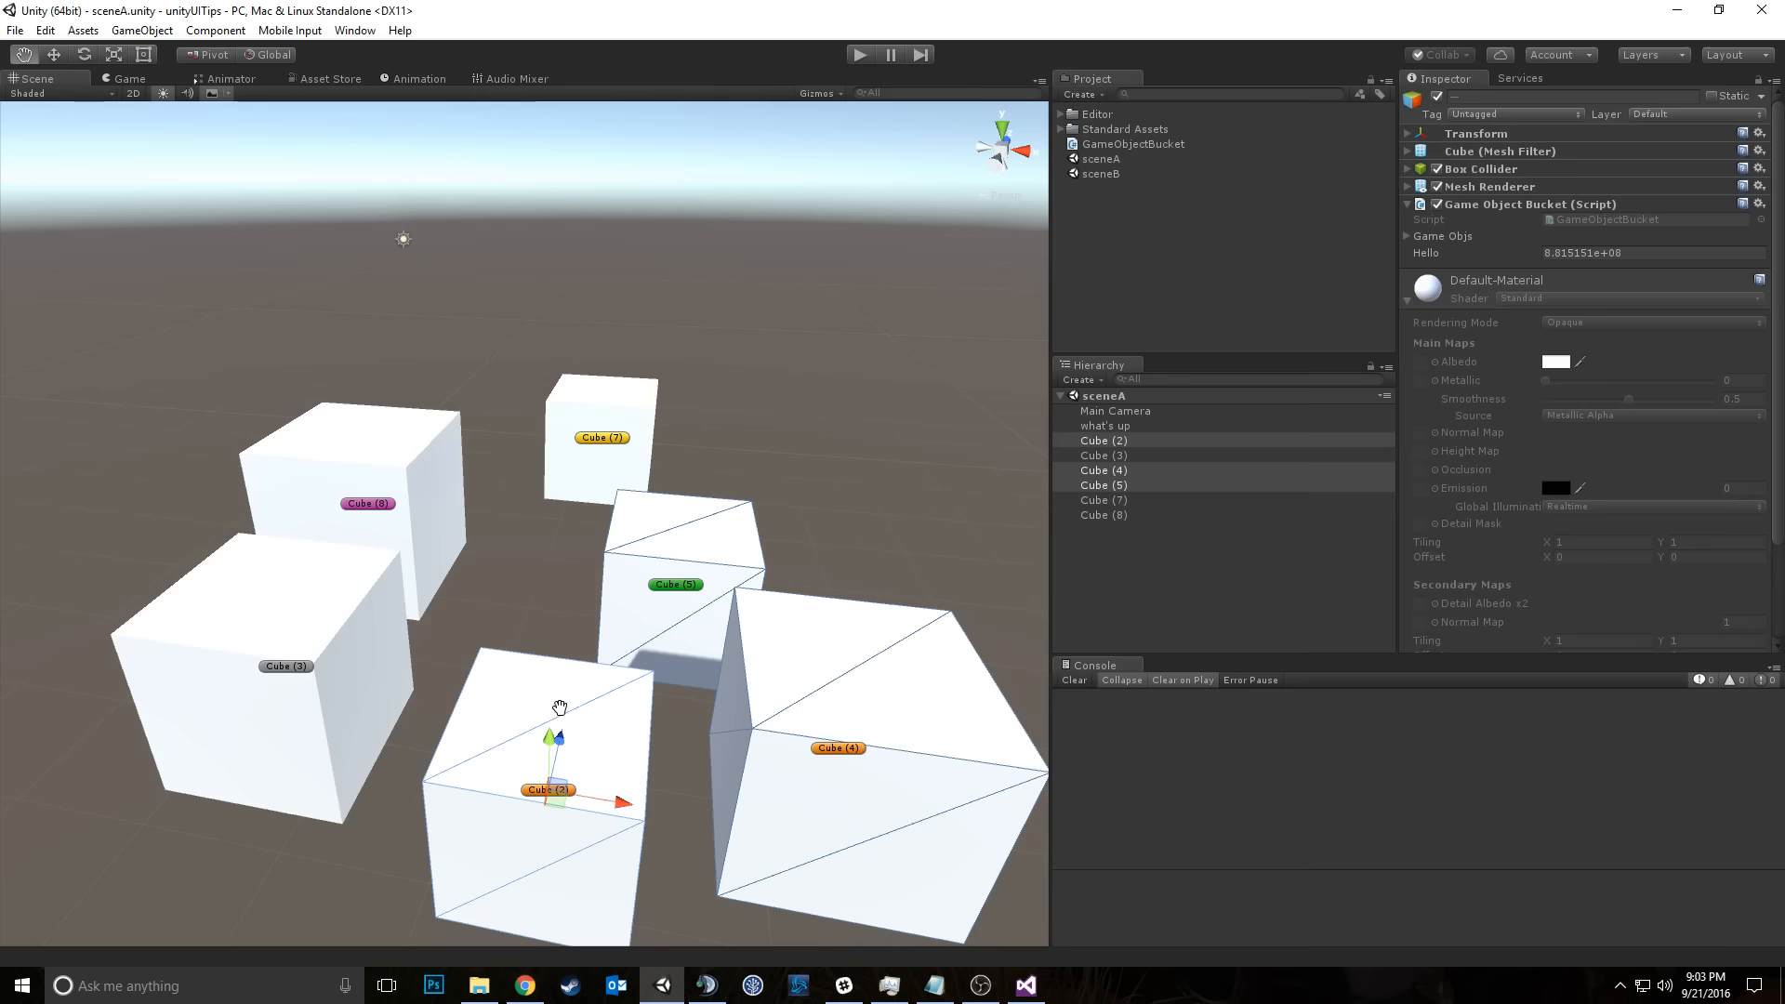
pyautogui.press('w')
pyautogui.click(528, 528)
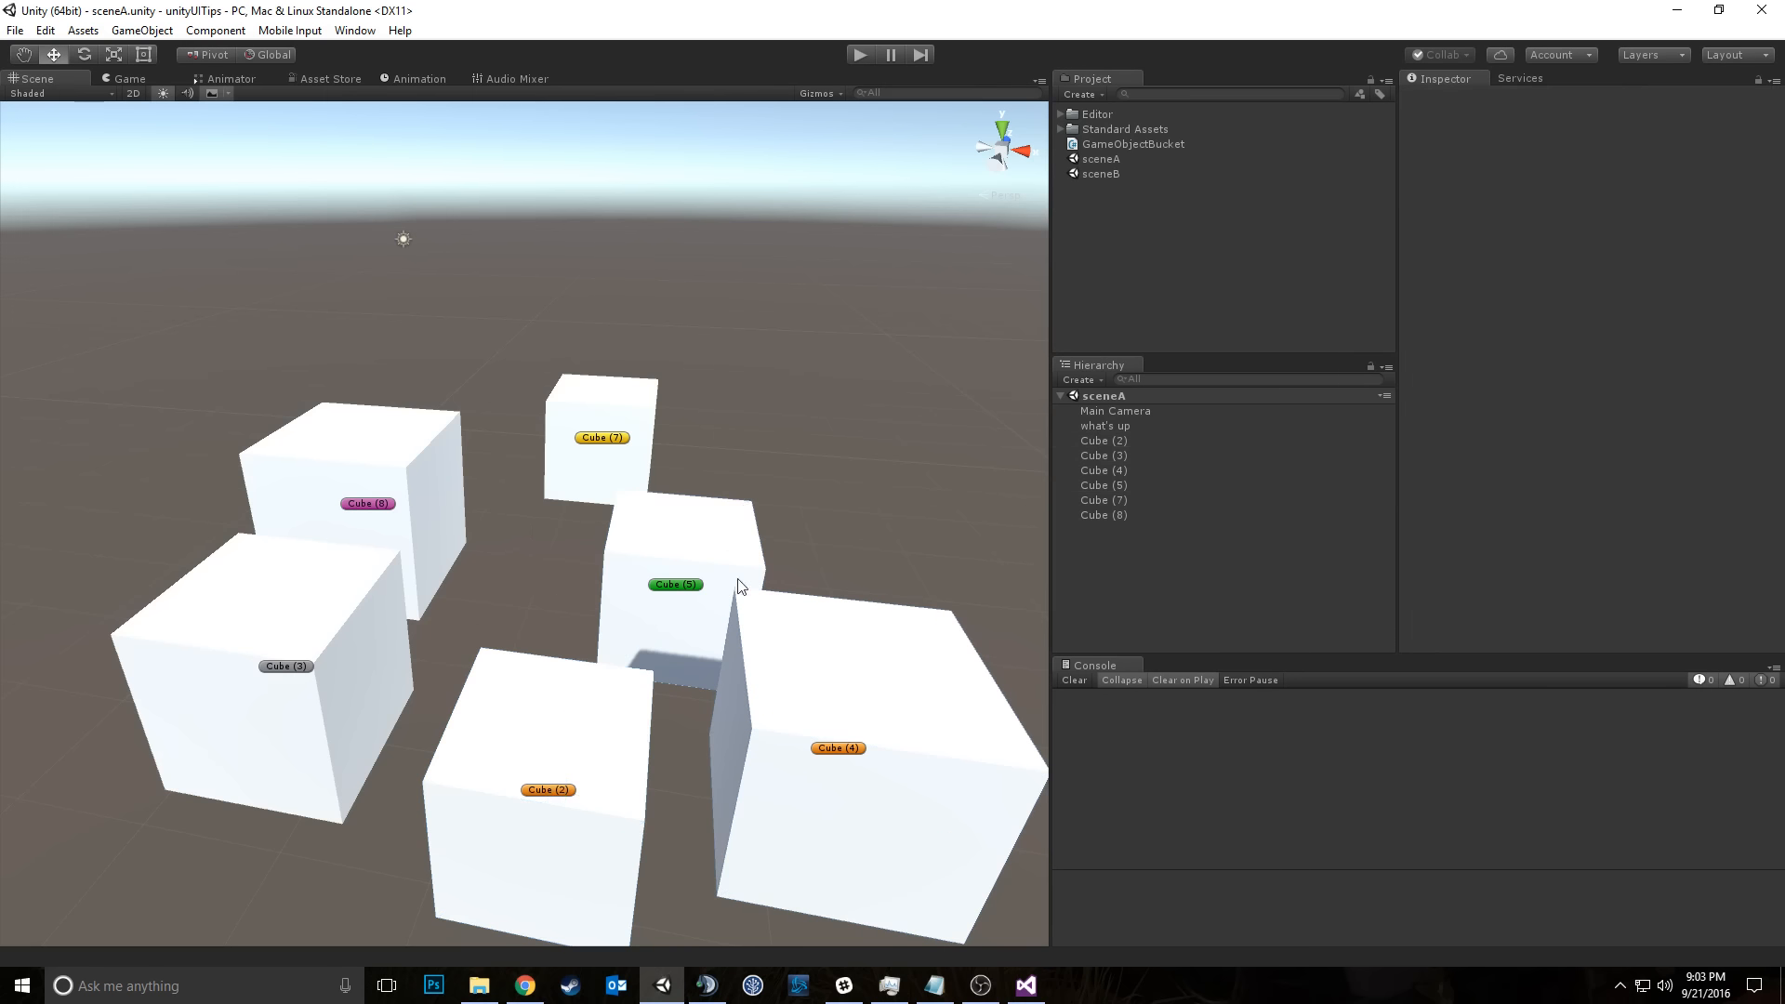
# Step: Select Cube (5), Cube (2) and Cube (4) together and save them as Selection 6
pyautogui.click(45, 30)
pyautogui.moveTo(176, 463)
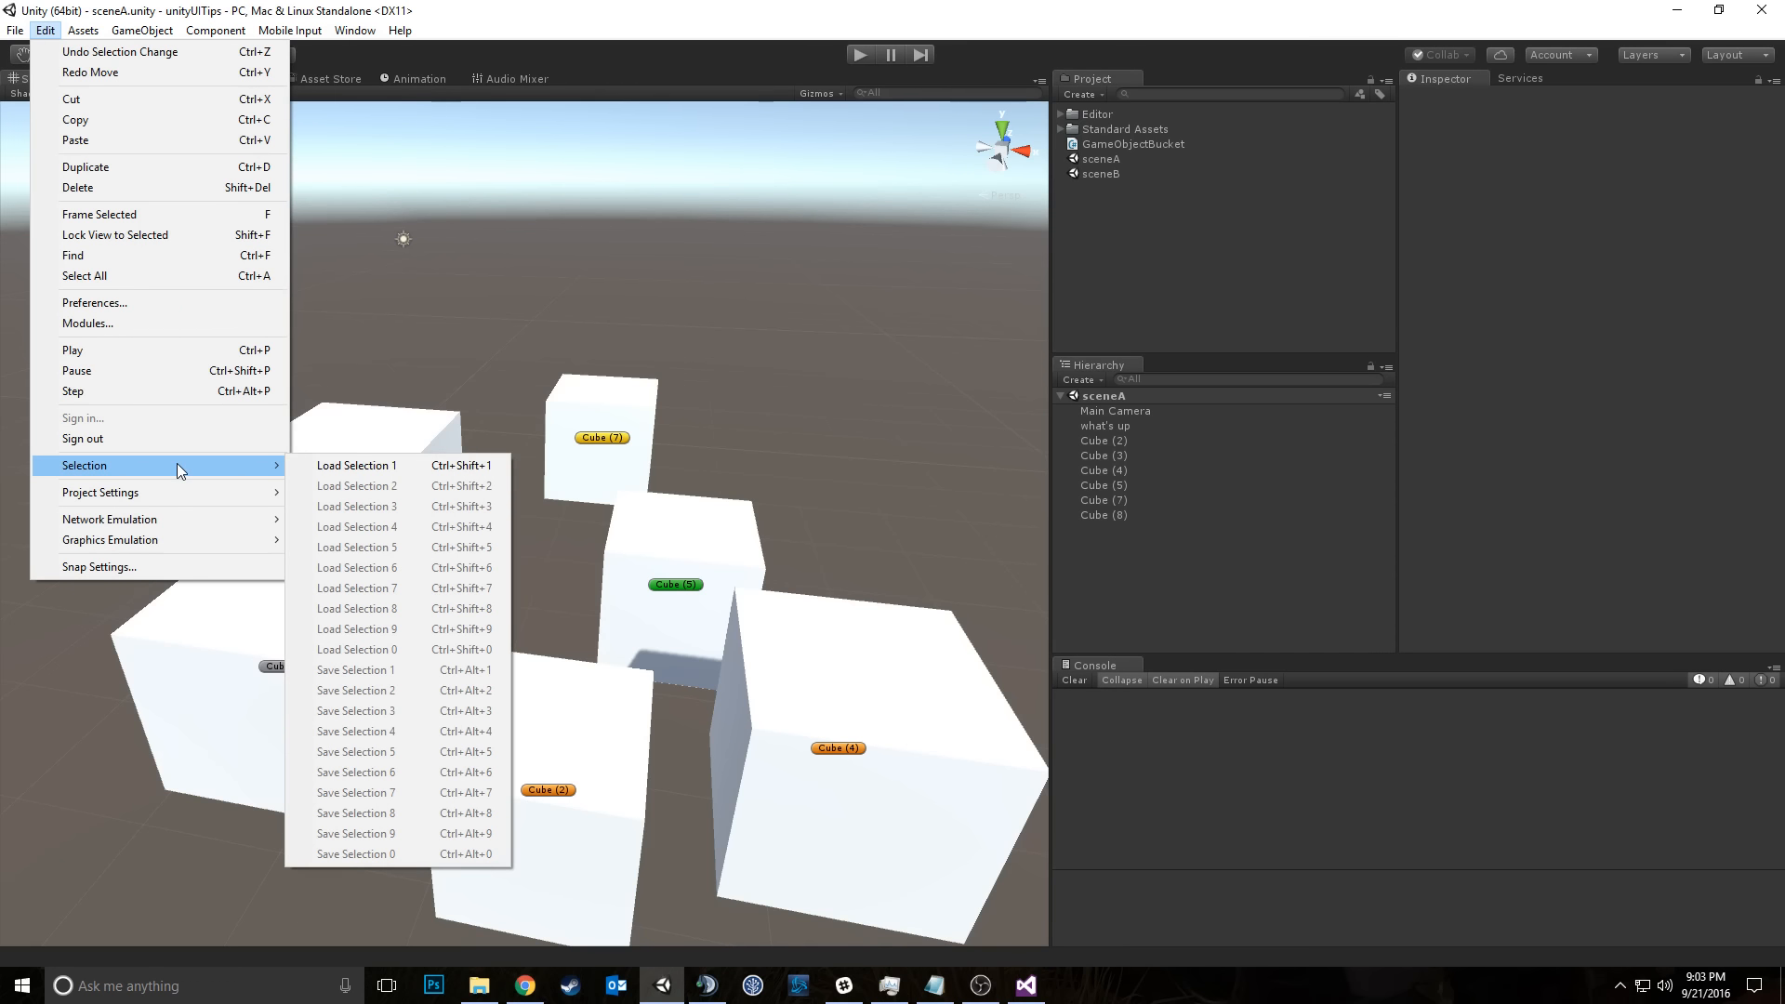
pyautogui.click(638, 547)
pyautogui.keyDown('shift'); pyautogui.click(564, 777); pyautogui.keyUp('shift')
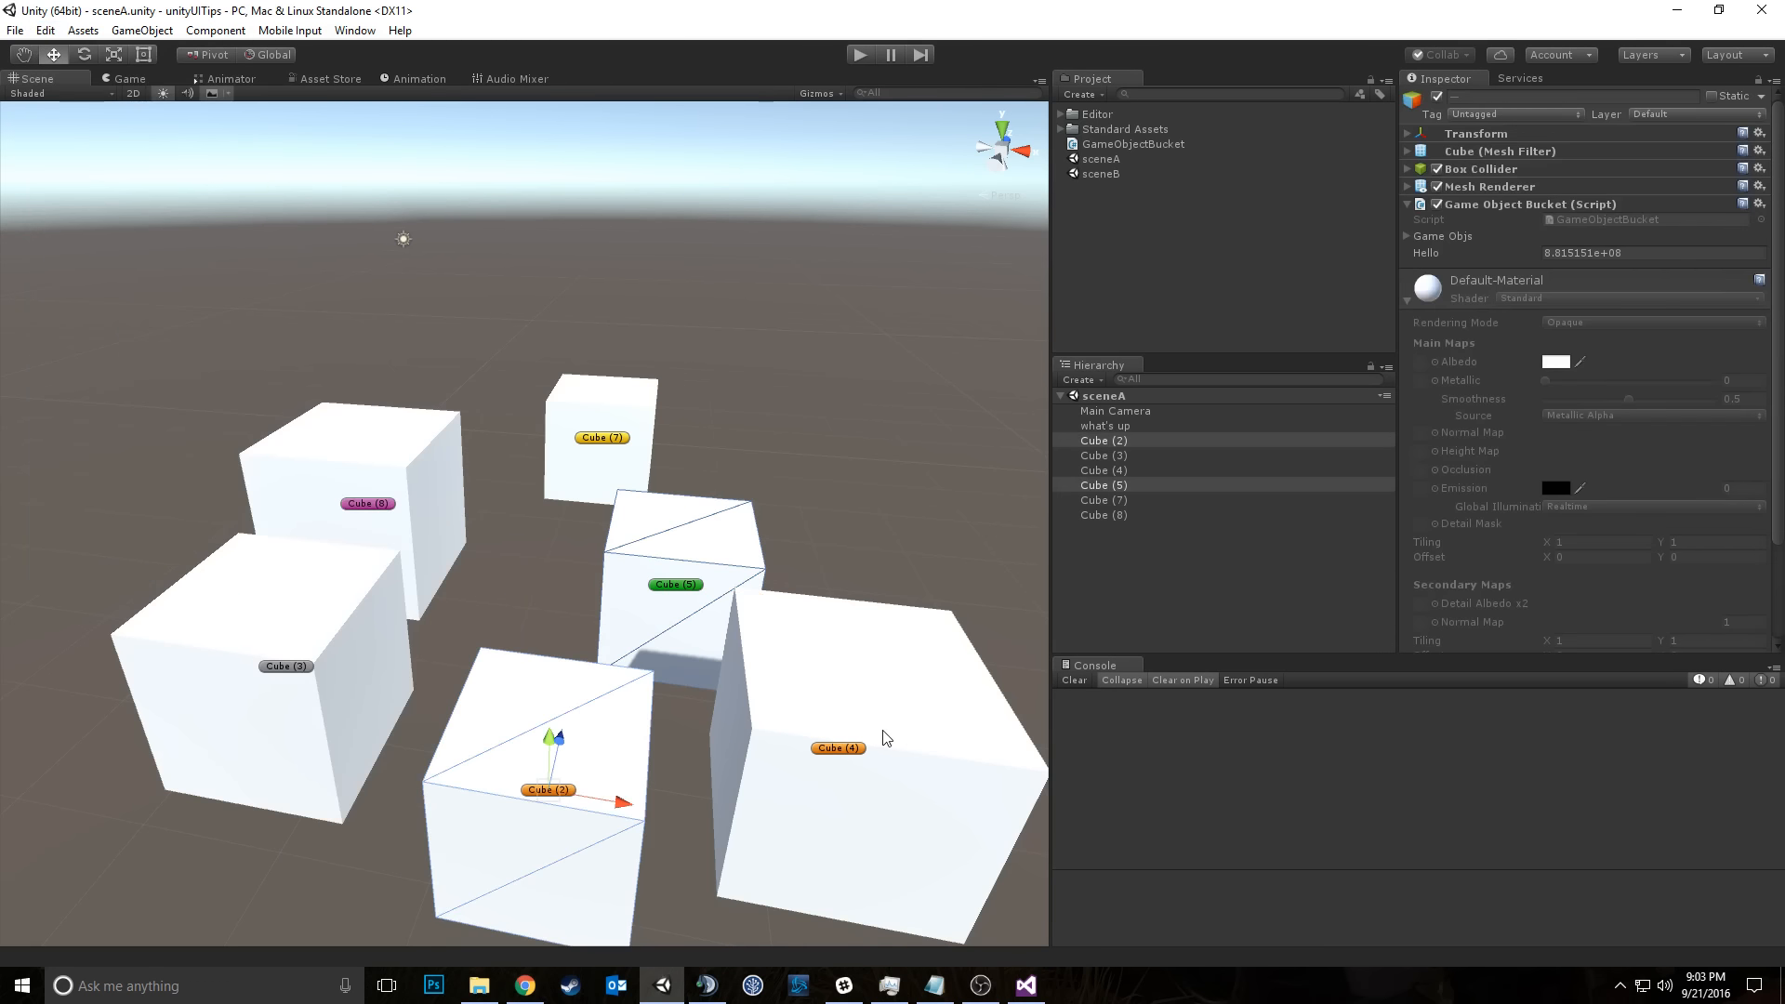
pyautogui.keyDown('shift'); pyautogui.click(884, 738); pyautogui.keyUp('shift')
pyautogui.press('q')
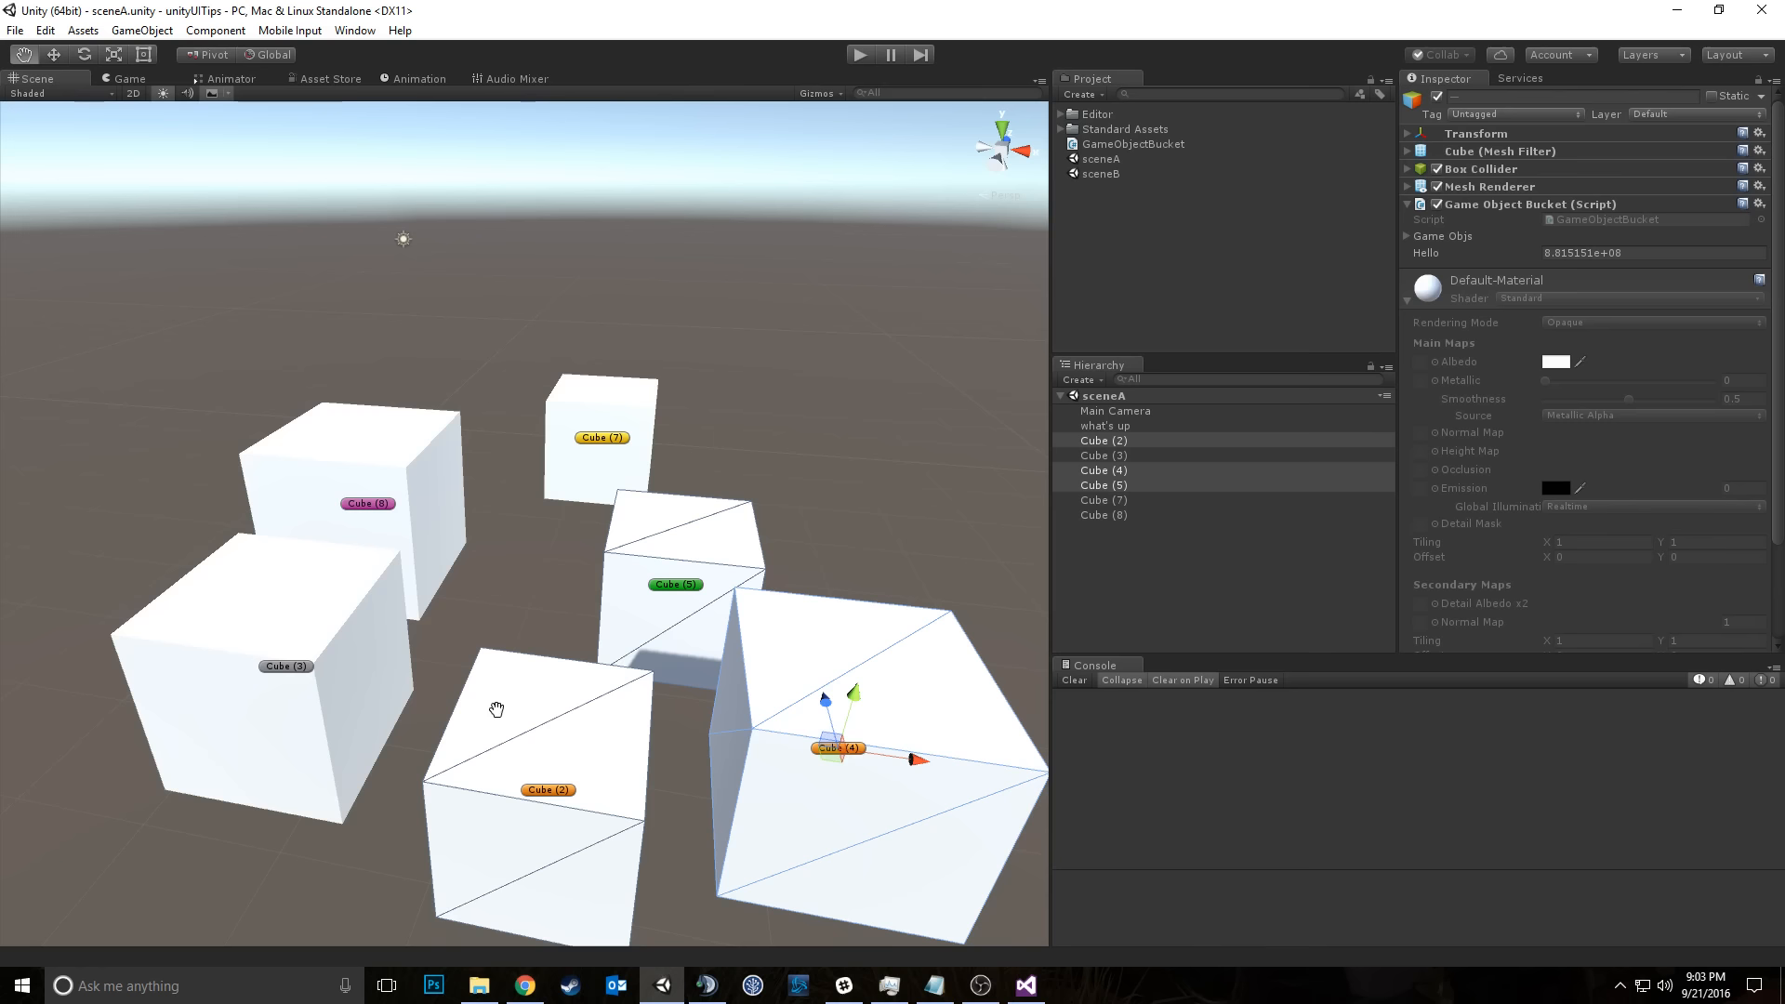
pyautogui.click(45, 30)
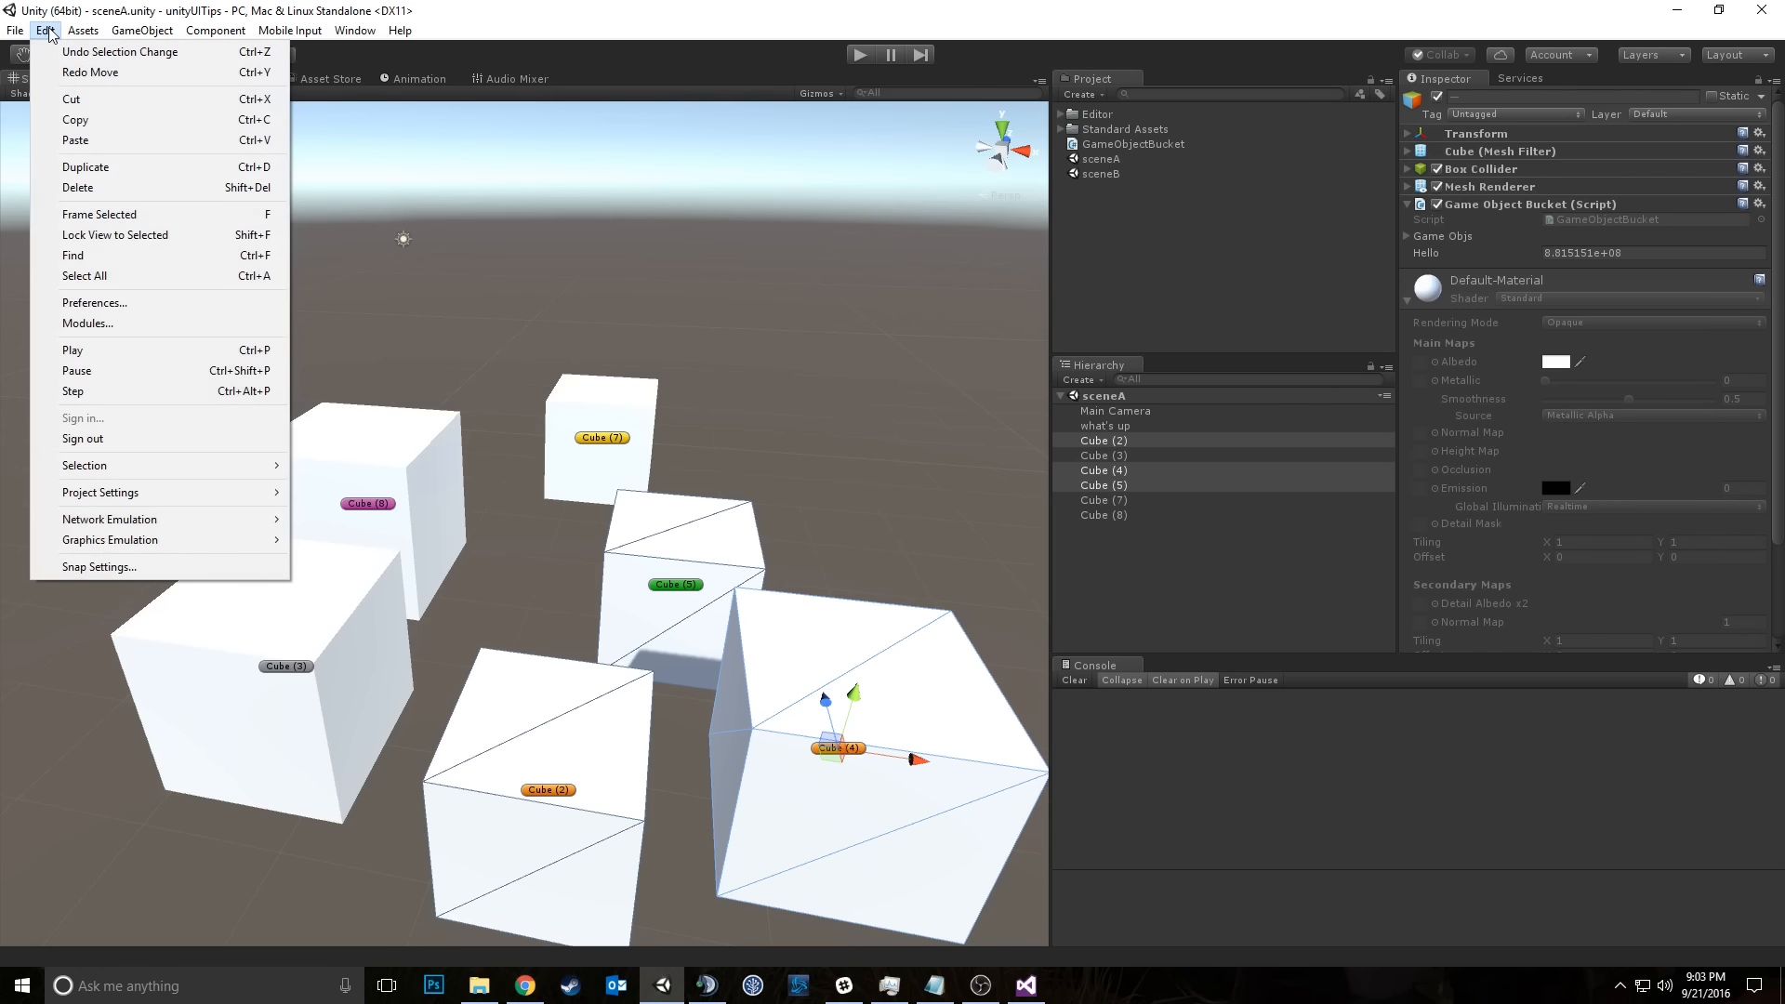
pyautogui.moveTo(126, 471)
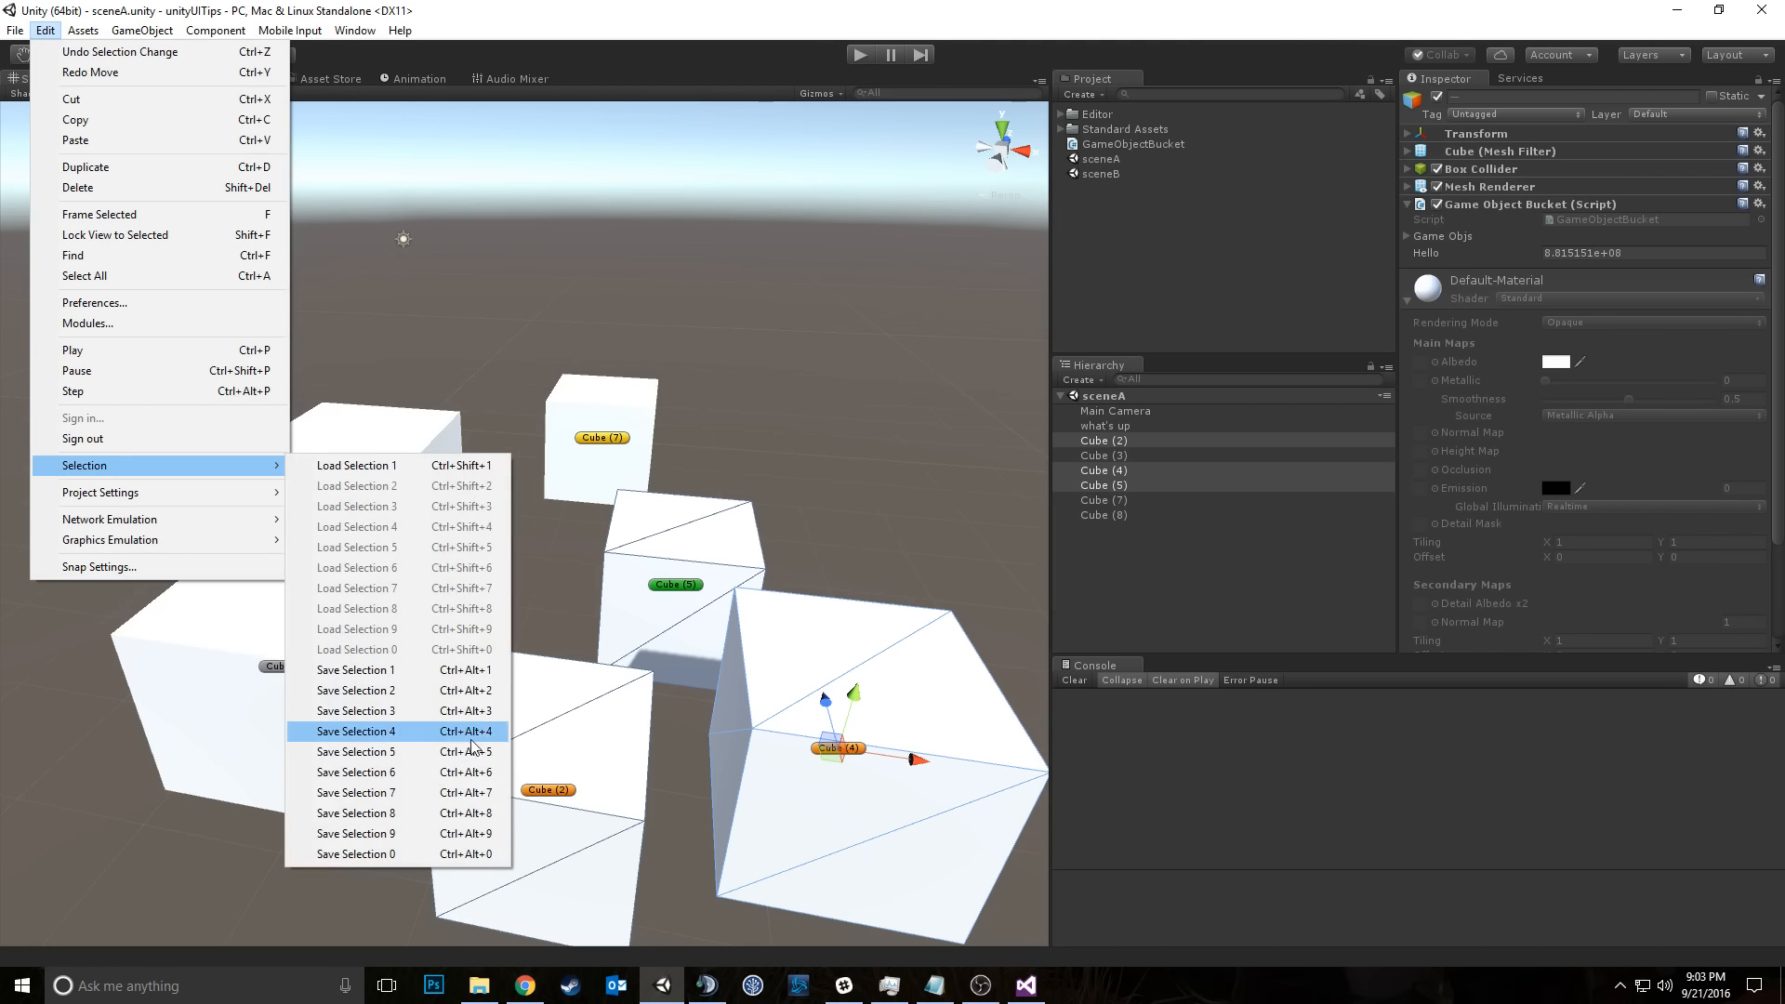
pyautogui.click(402, 778)
# Step: Clear the current selection, load Selection 6, and clear it again
pyautogui.click(490, 574)
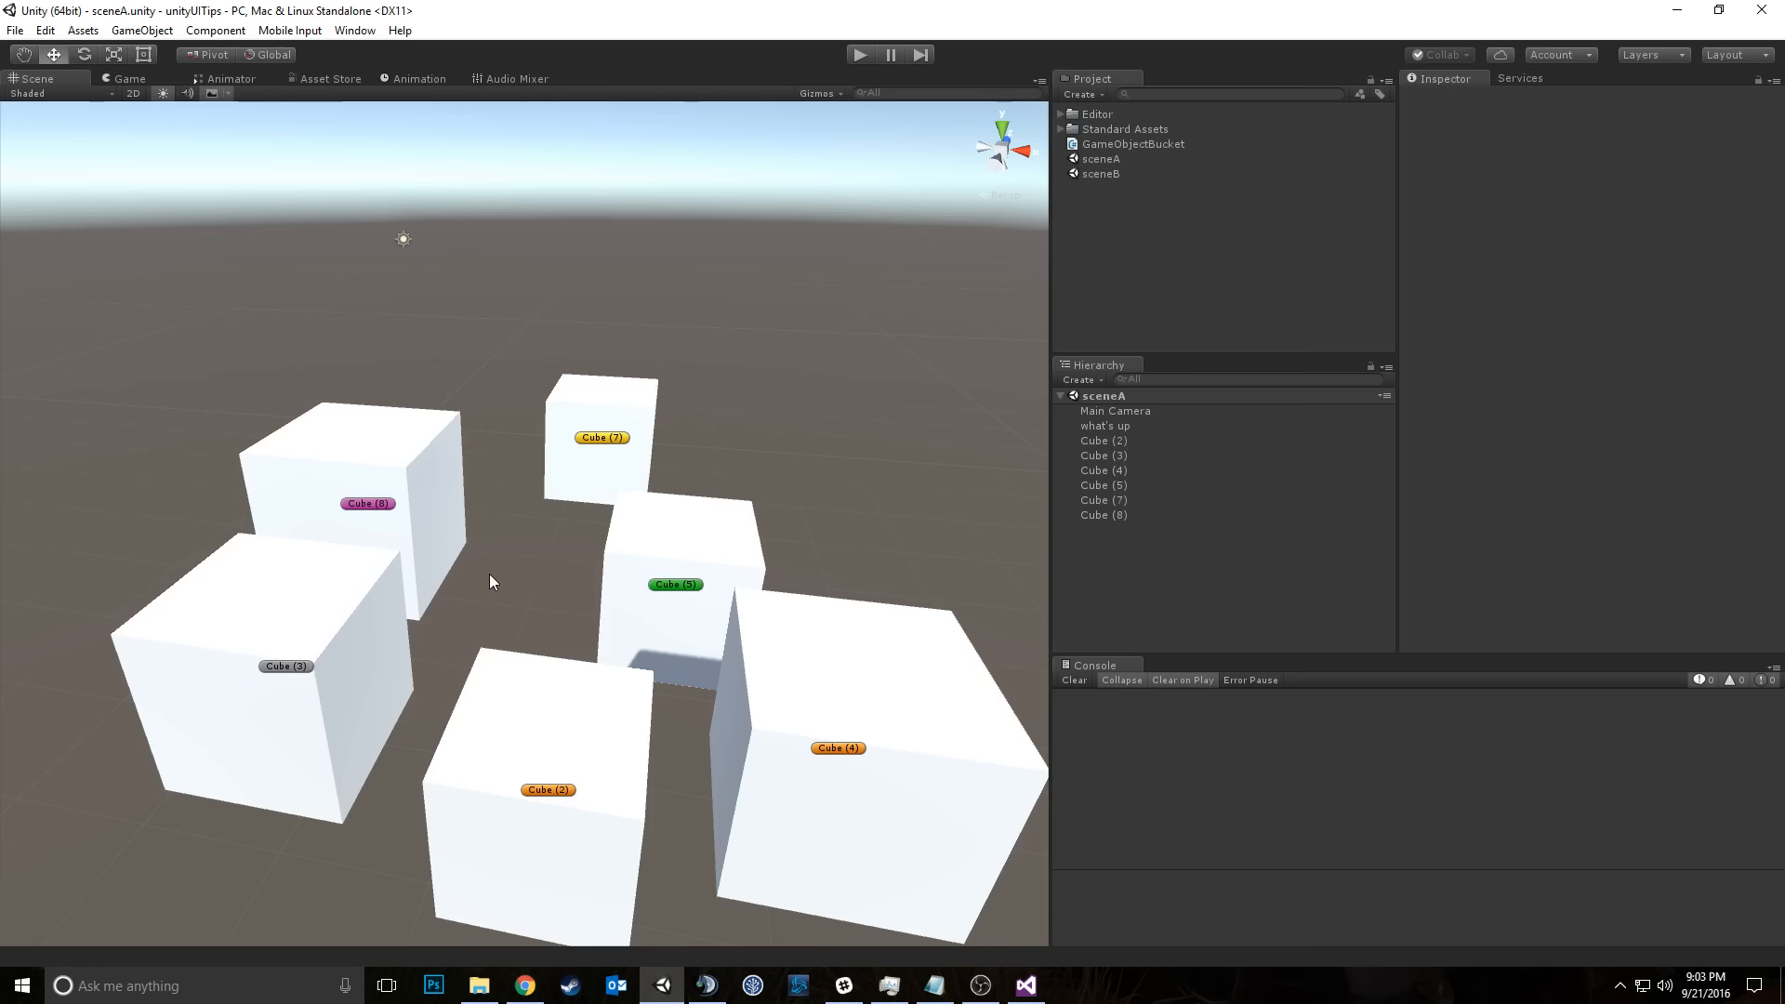
pyautogui.hotkey('ctrl', 'shift', '6')
pyautogui.click(504, 529)
# Step: Select Cube (5), Cube (8), Cube (3) and Cube (2) together, save them as Selection 3, and clear the selection
pyautogui.click(669, 547)
pyautogui.keyDown('shift'); pyautogui.click(375, 497); pyautogui.keyUp('shift')
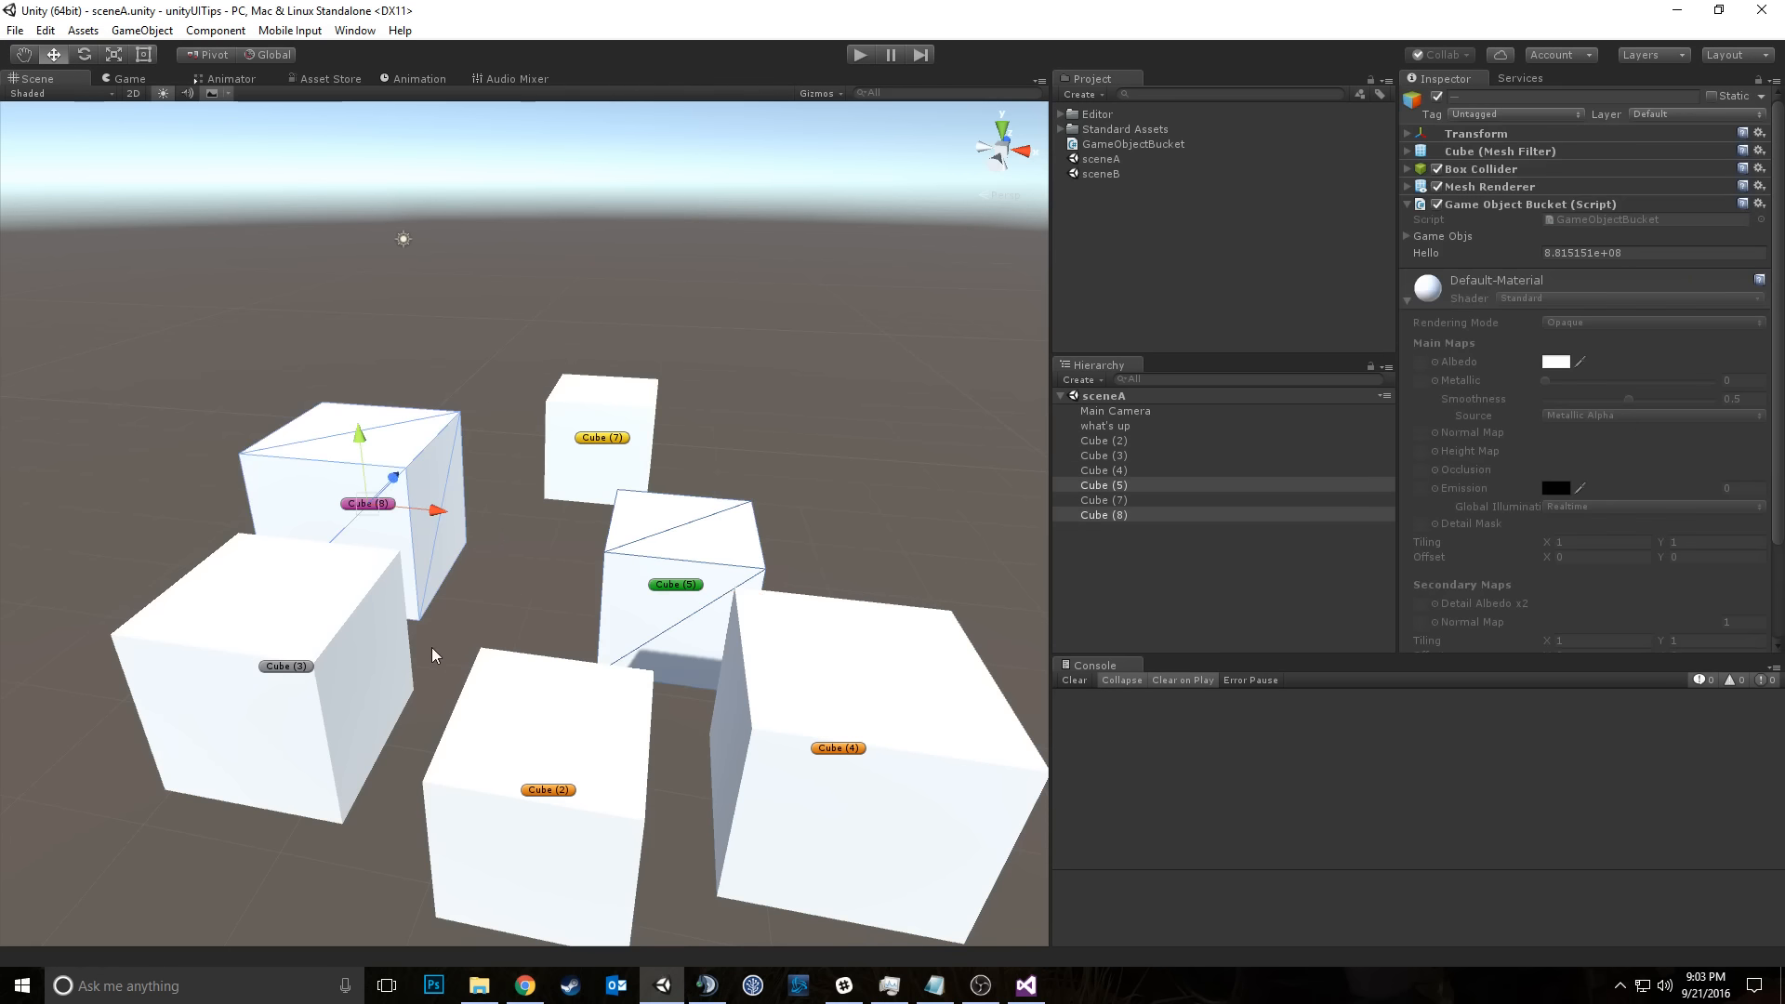
pyautogui.keyDown('shift'); pyautogui.click(278, 707); pyautogui.keyUp('shift')
pyautogui.keyDown('shift'); pyautogui.click(550, 737); pyautogui.keyUp('shift')
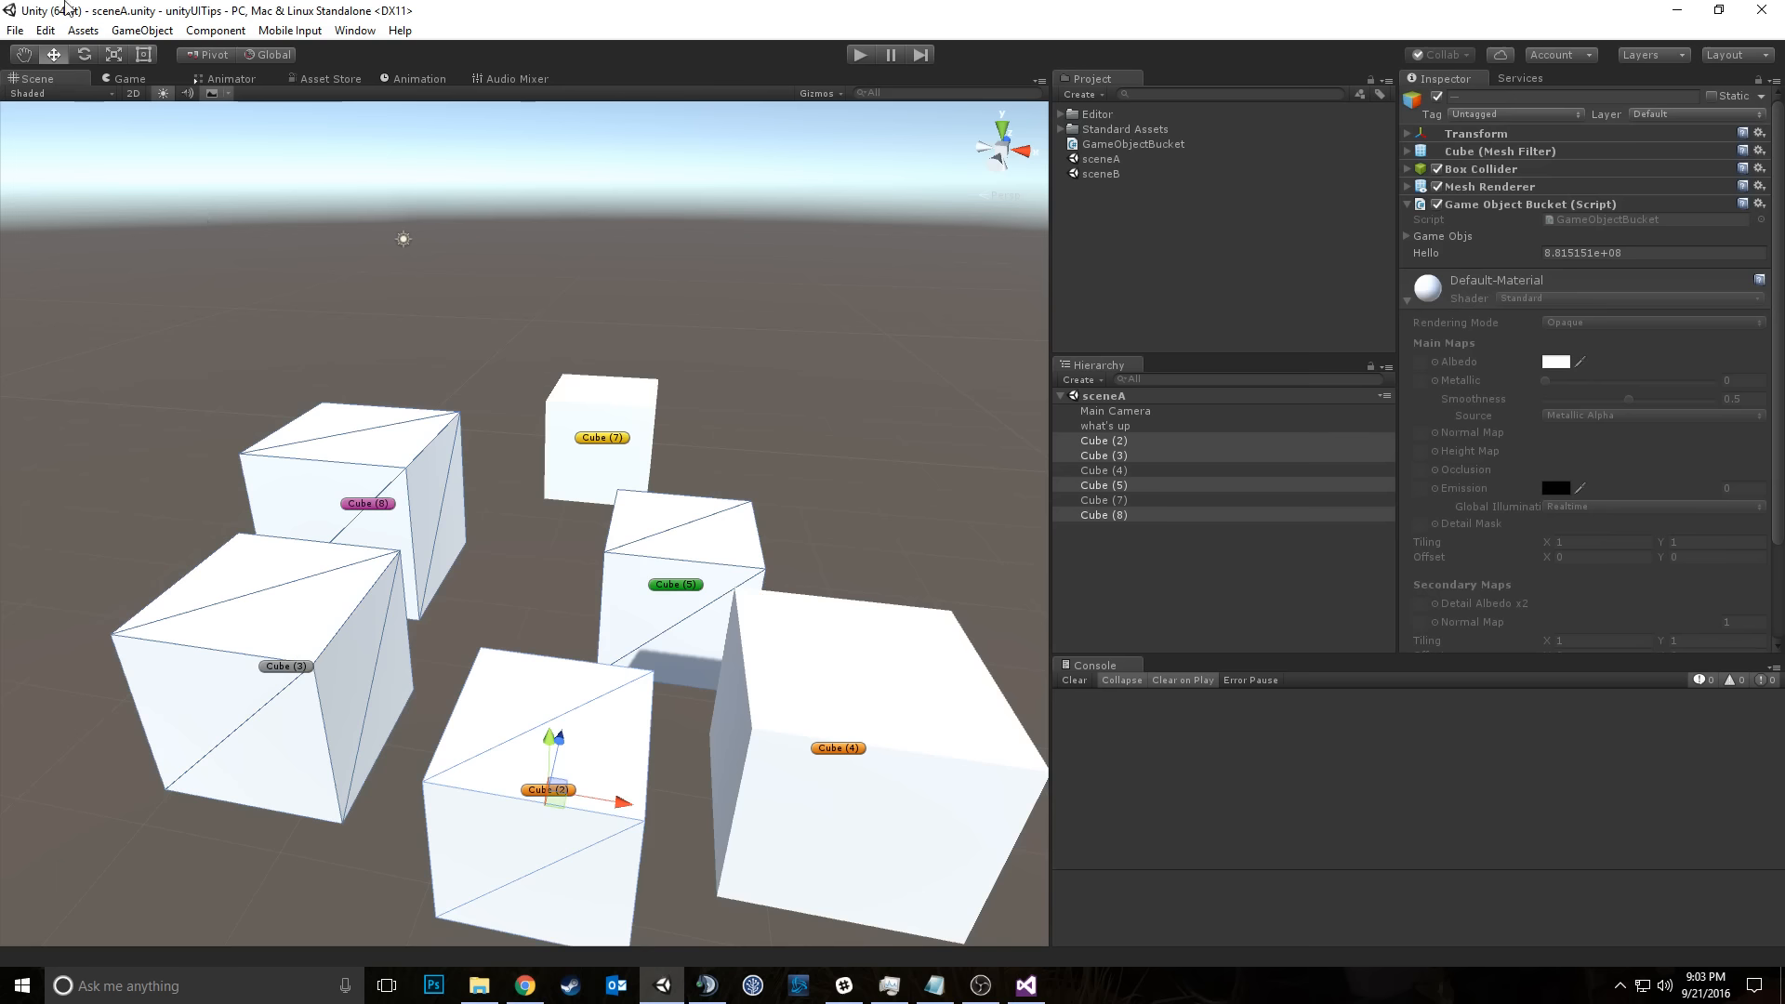
pyautogui.press('q')
pyautogui.press('w')
pyautogui.click(521, 530)
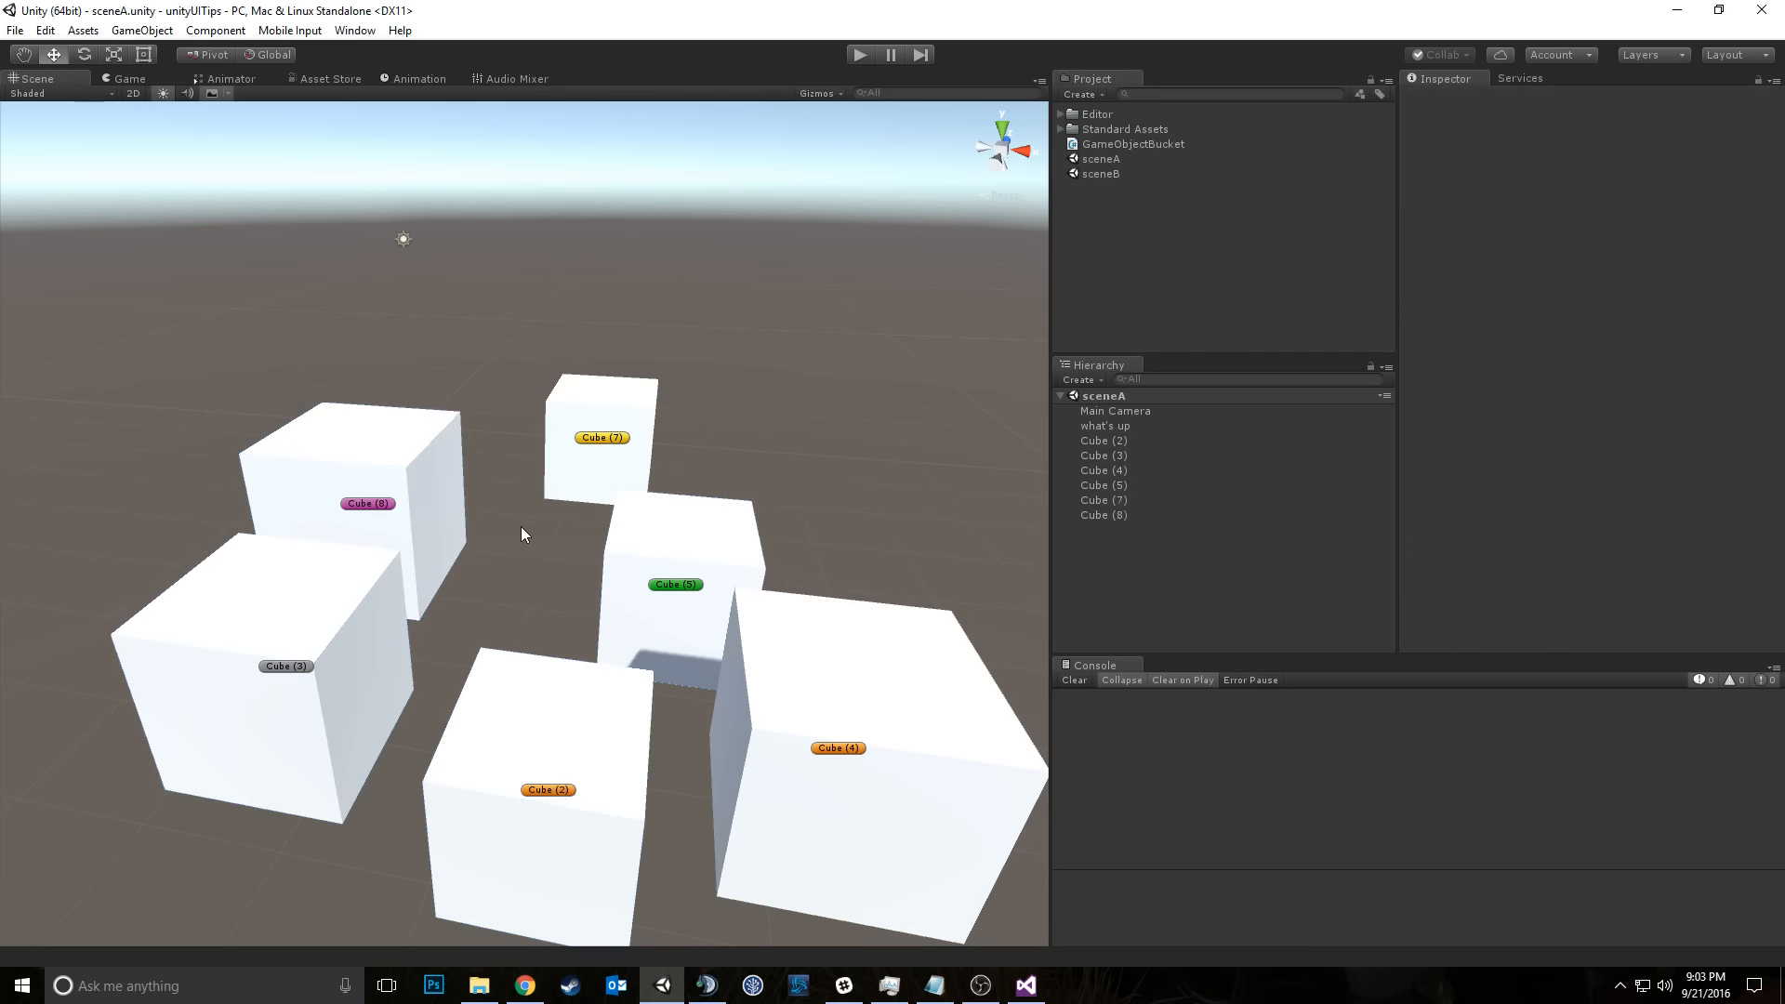
# Step: Load Selection 3 to check its stored cubes, then clear the selection
pyautogui.click(47, 30)
pyautogui.moveTo(186, 461)
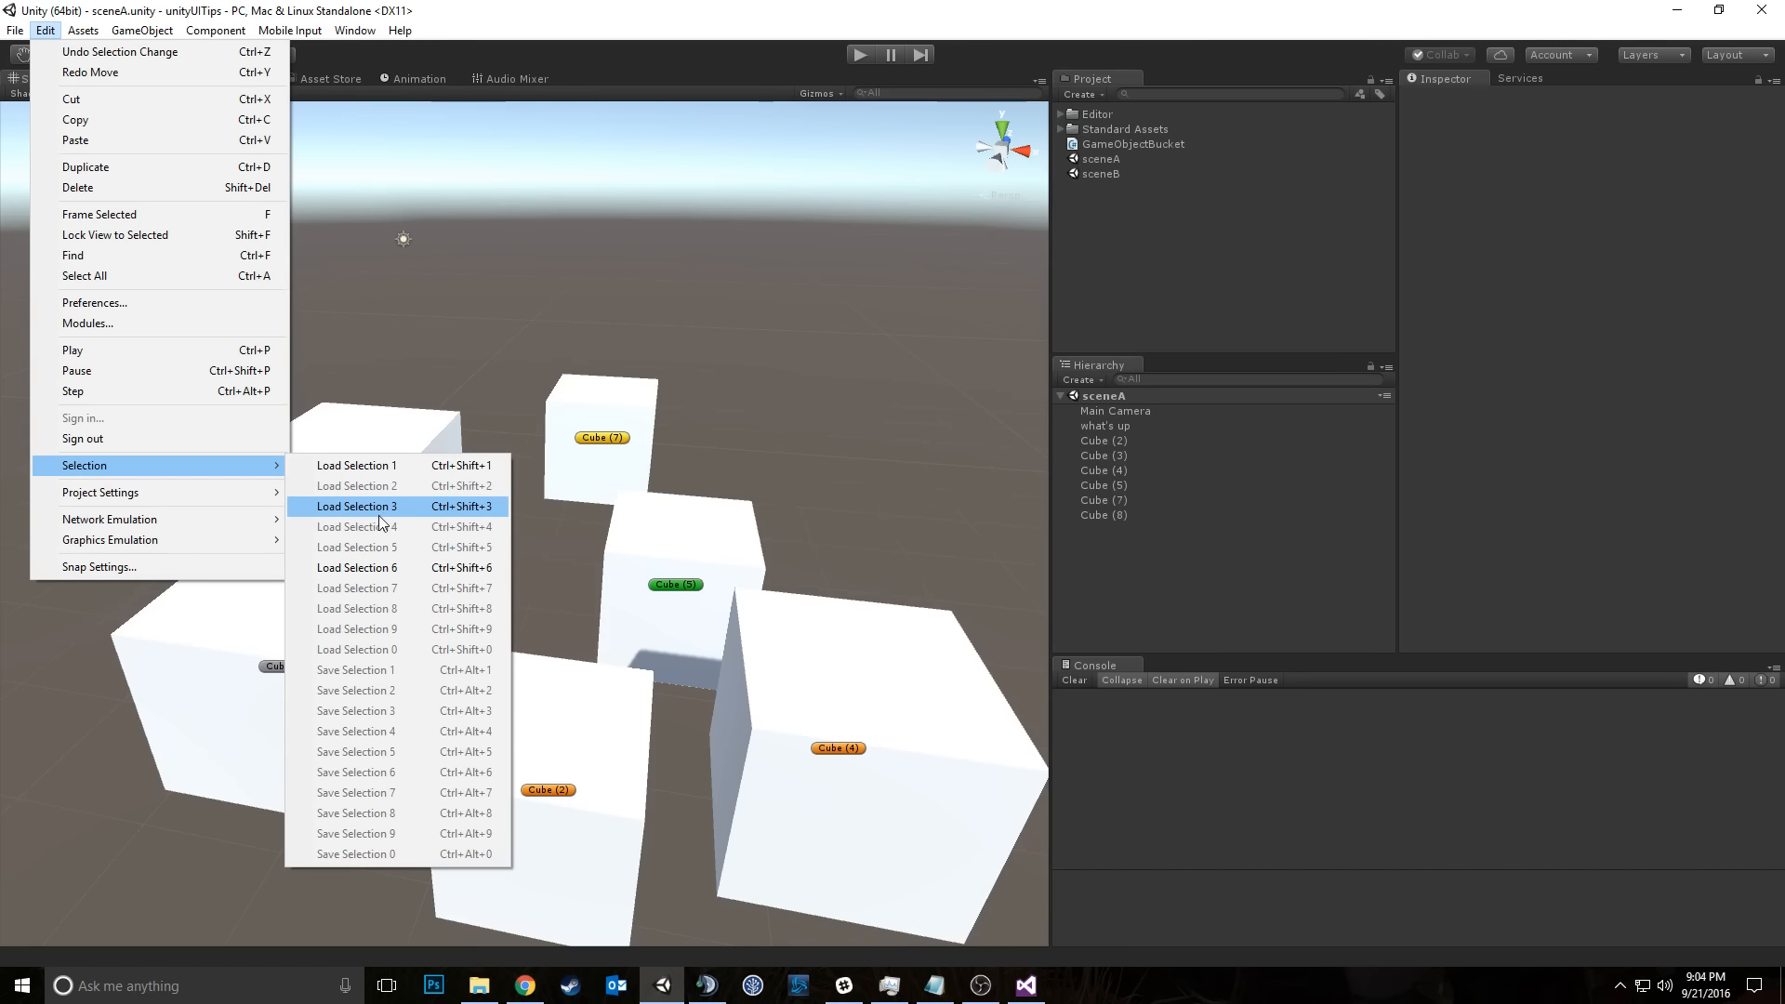
pyautogui.click(414, 508)
pyautogui.click(859, 261)
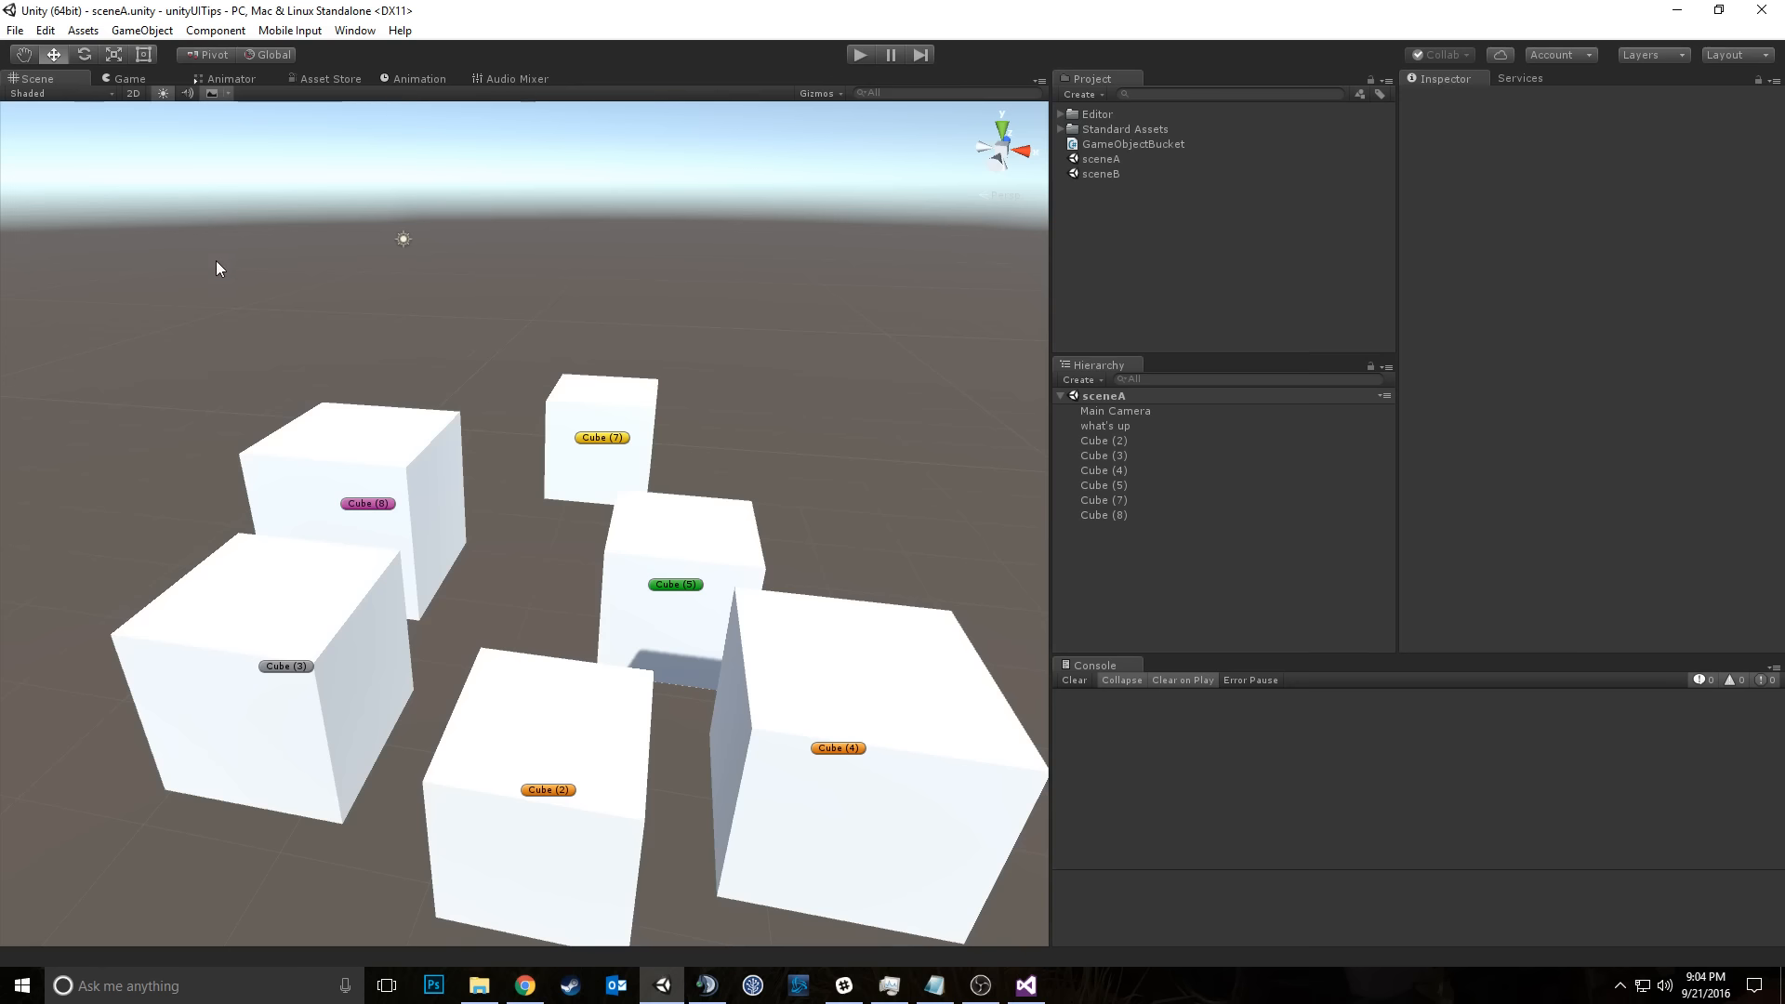
# Step: Select Cube (3), Cube (7) and Cube (8) with one selection box and frame them, then select only Cube (4)
pyautogui.moveTo(239, 311); pyautogui.dragTo(579, 599)
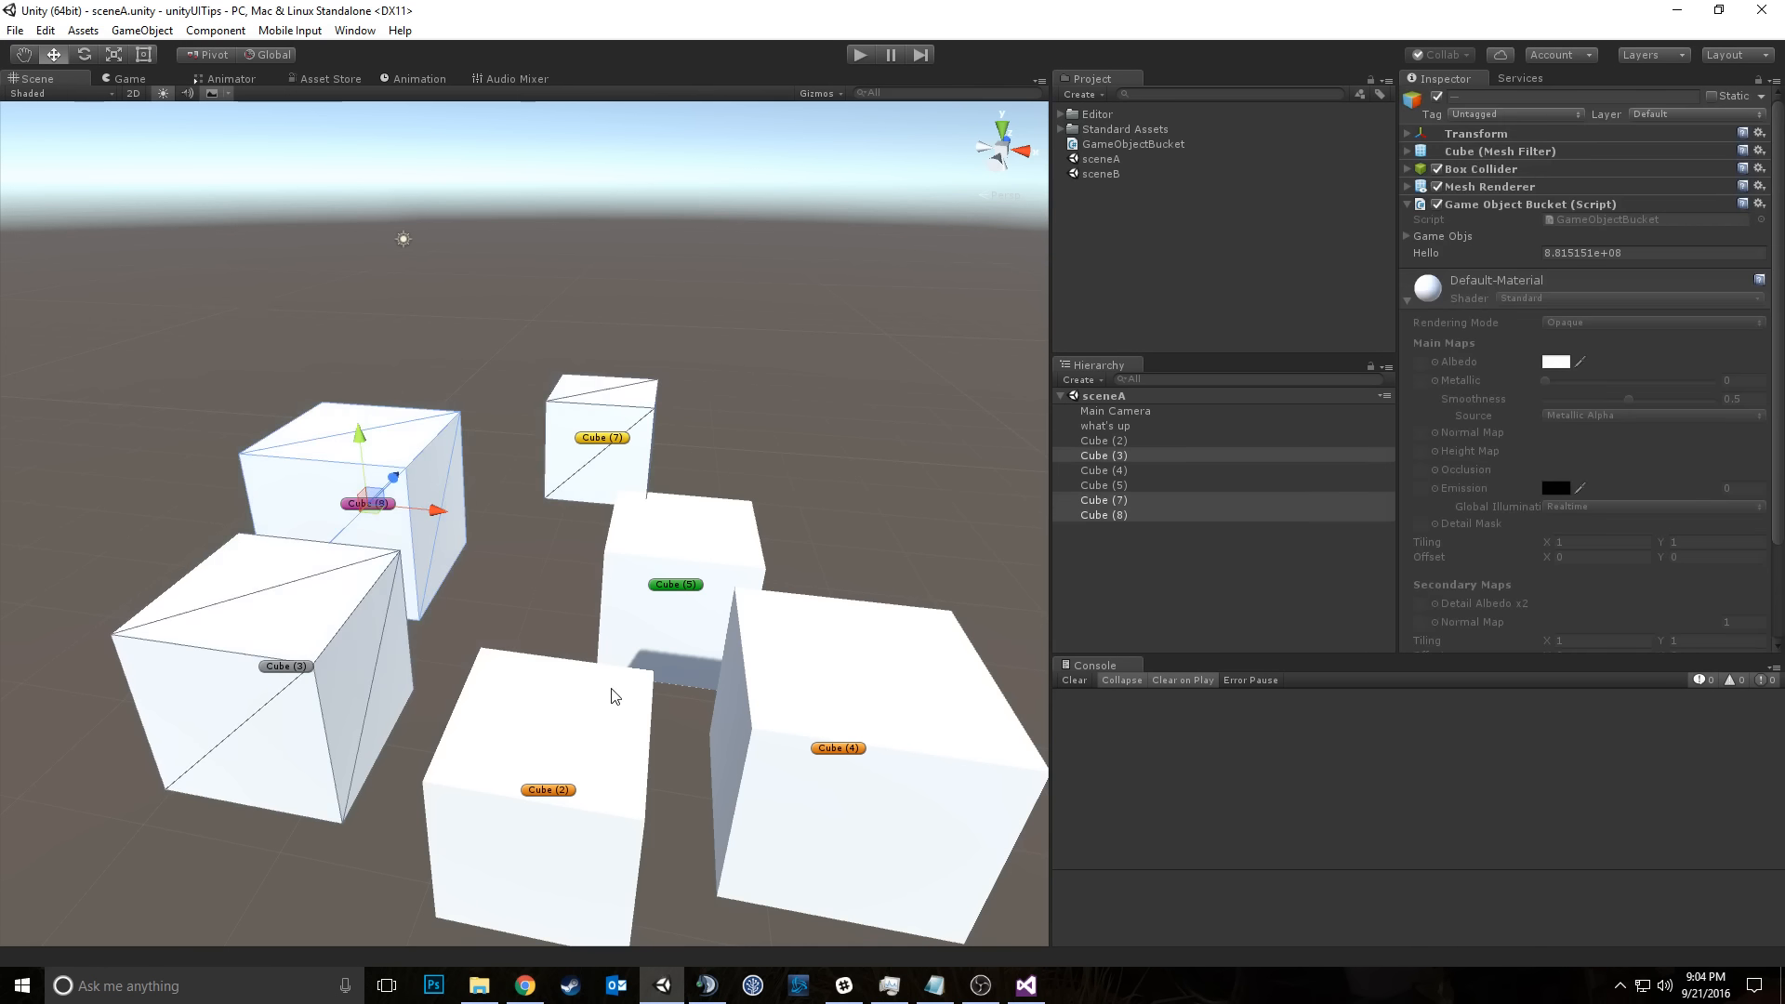
pyautogui.press('f')
pyautogui.keyDown('alt'); pyautogui.moveTo(292, 537); pyautogui.dragTo(783, 532); pyautogui.keyUp('alt')
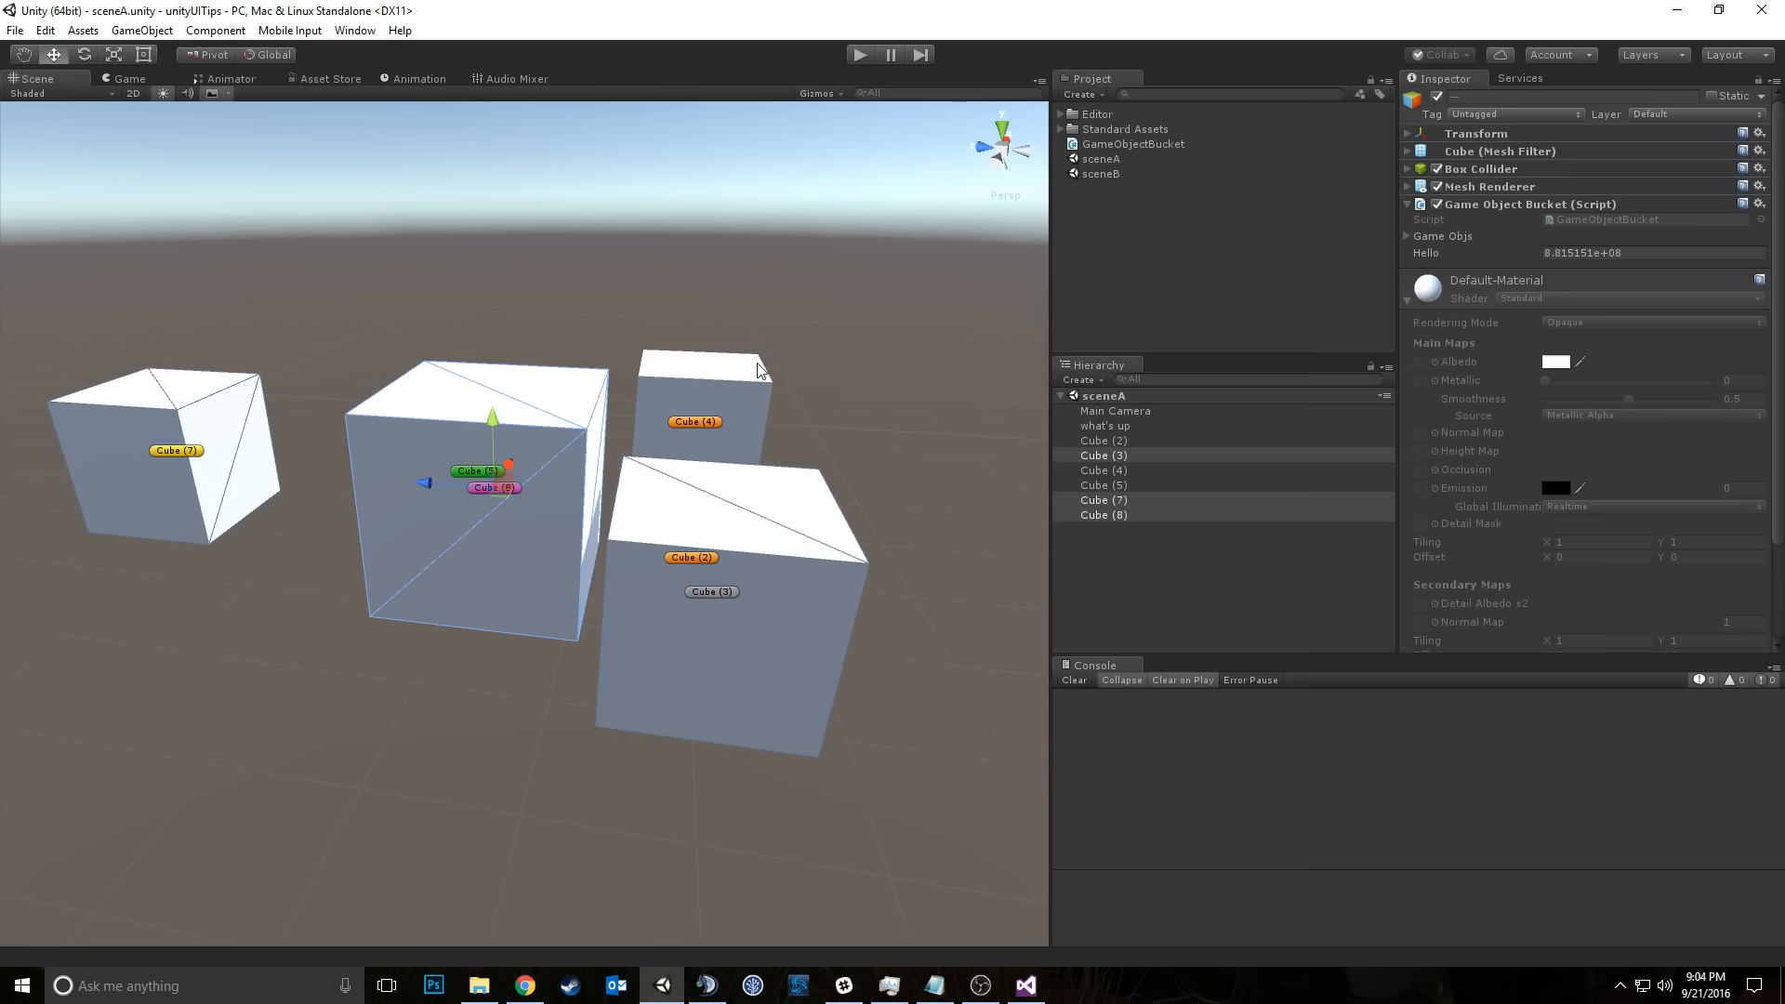
pyautogui.click(731, 379)
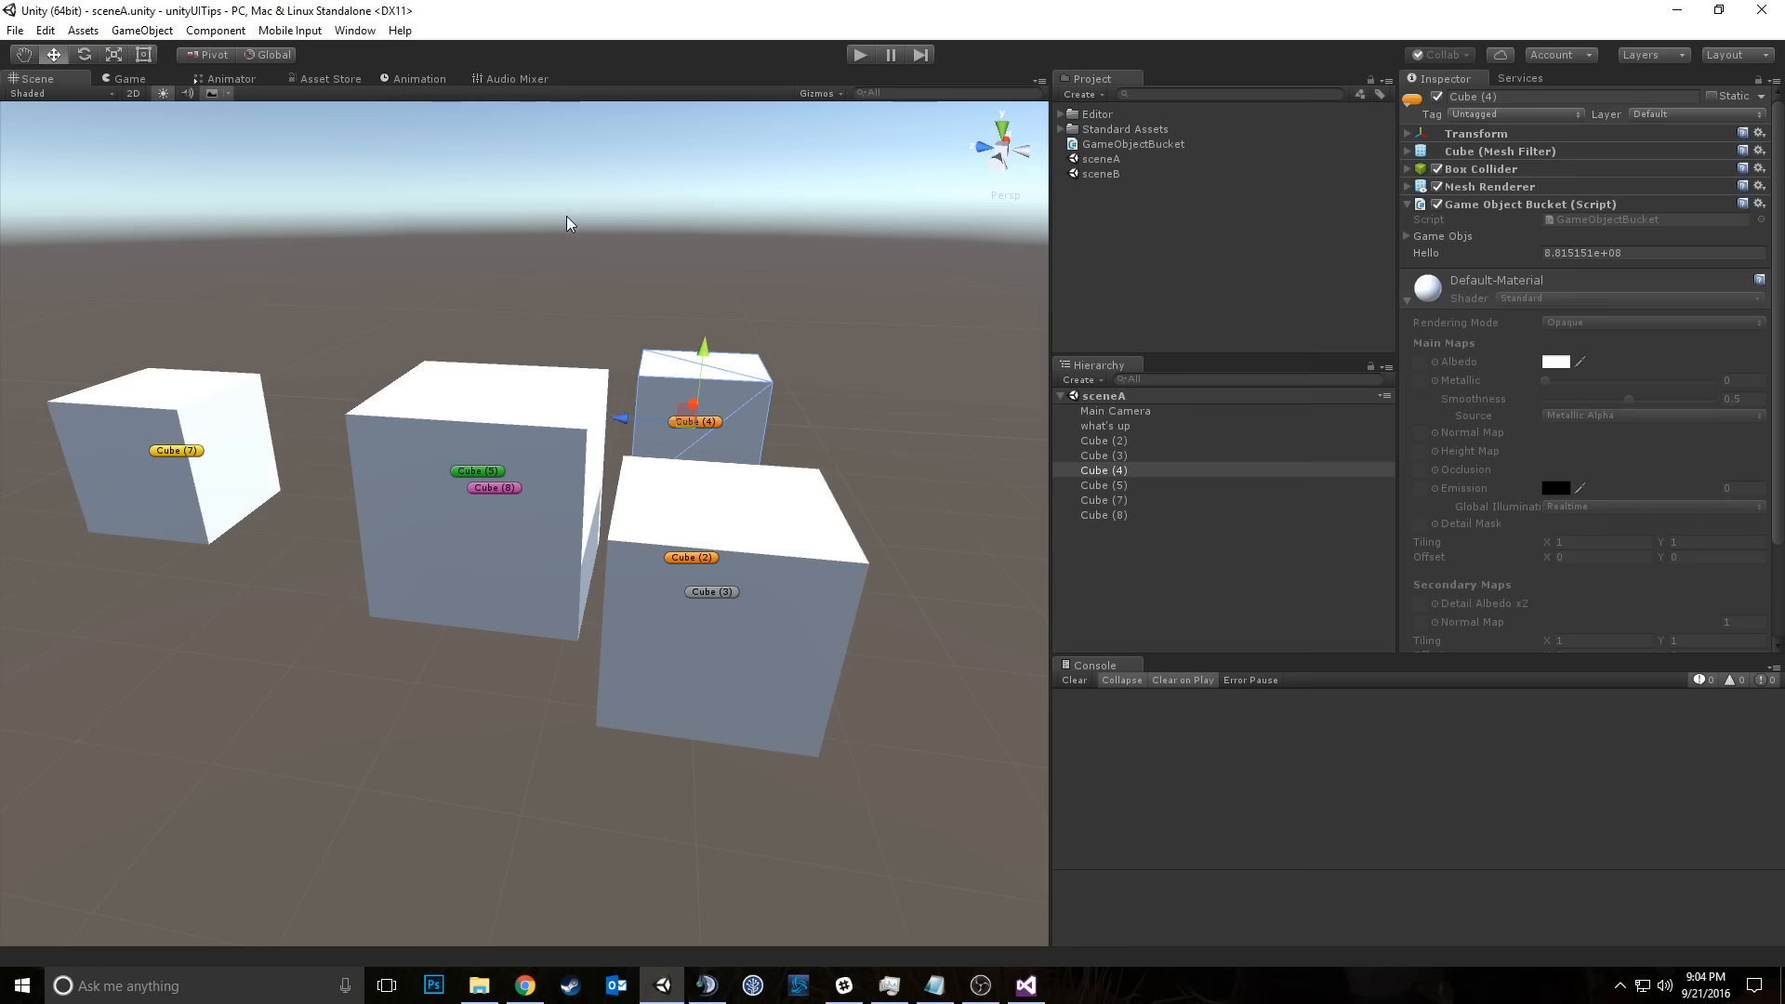
# Step: Delete all cubes from Cube (2) to Cube (8) from sceneA
pyautogui.click(1123, 515)
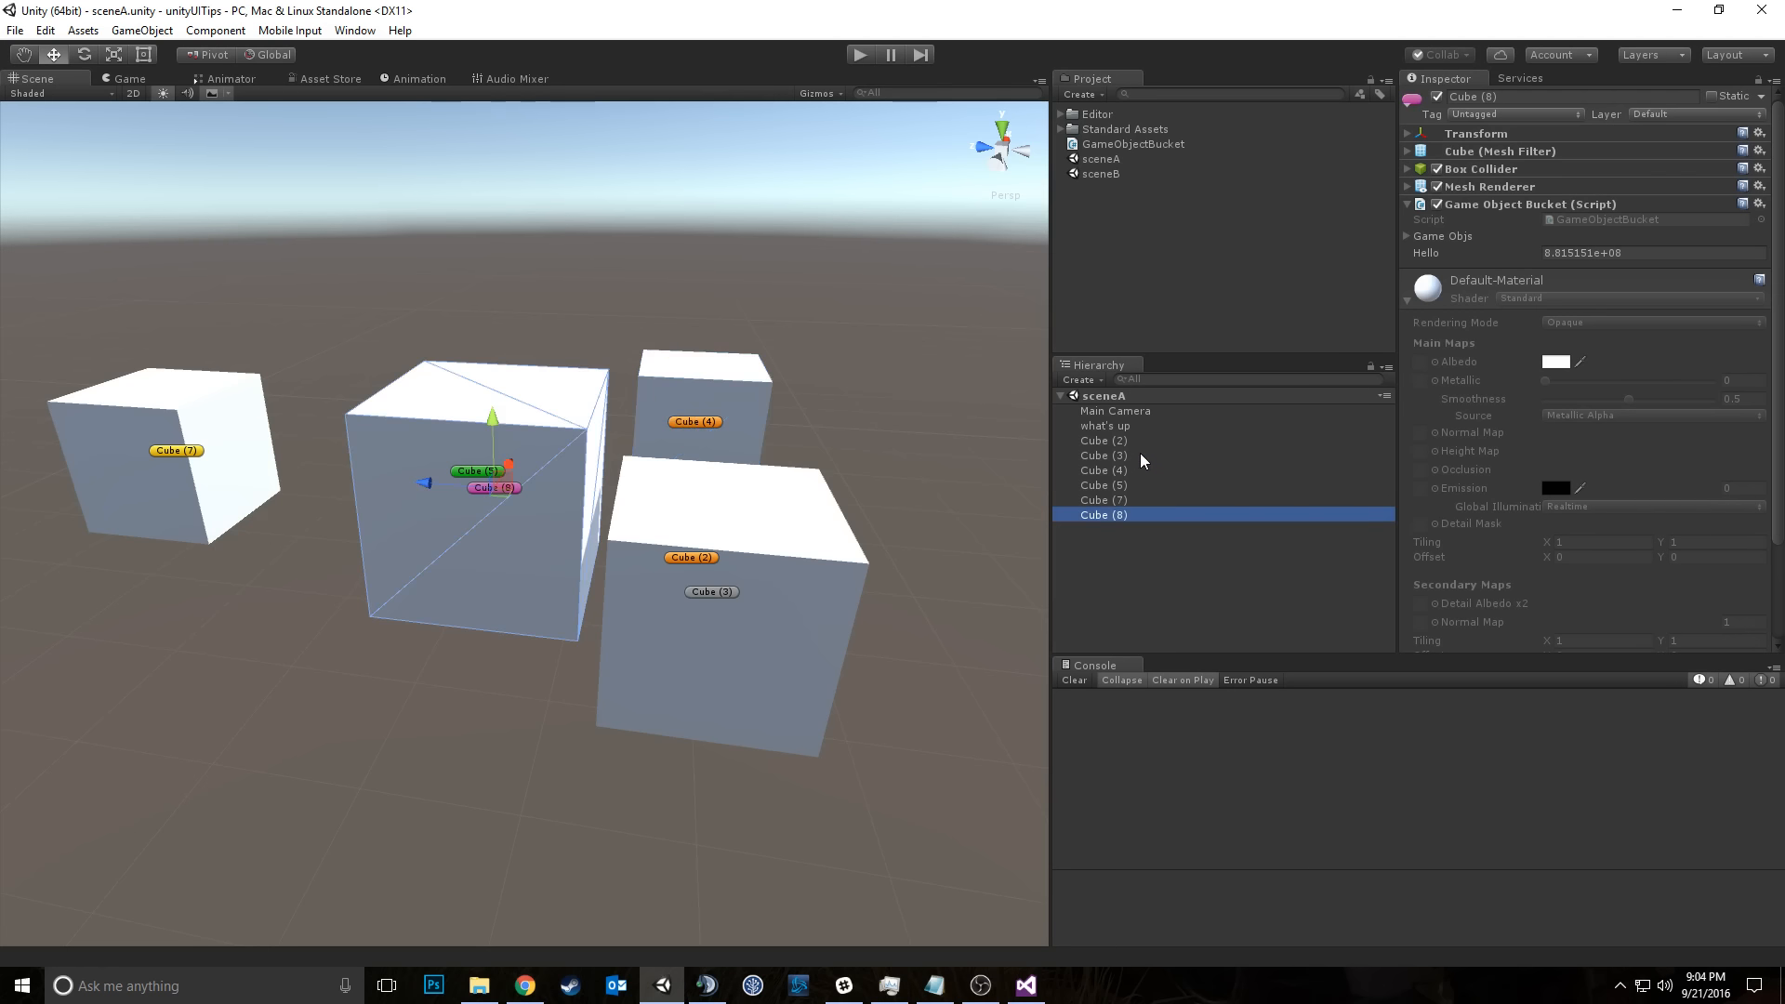
pyautogui.keyDown('shift'); pyautogui.click(1127, 442); pyautogui.keyUp('shift')
pyautogui.press('Delete')
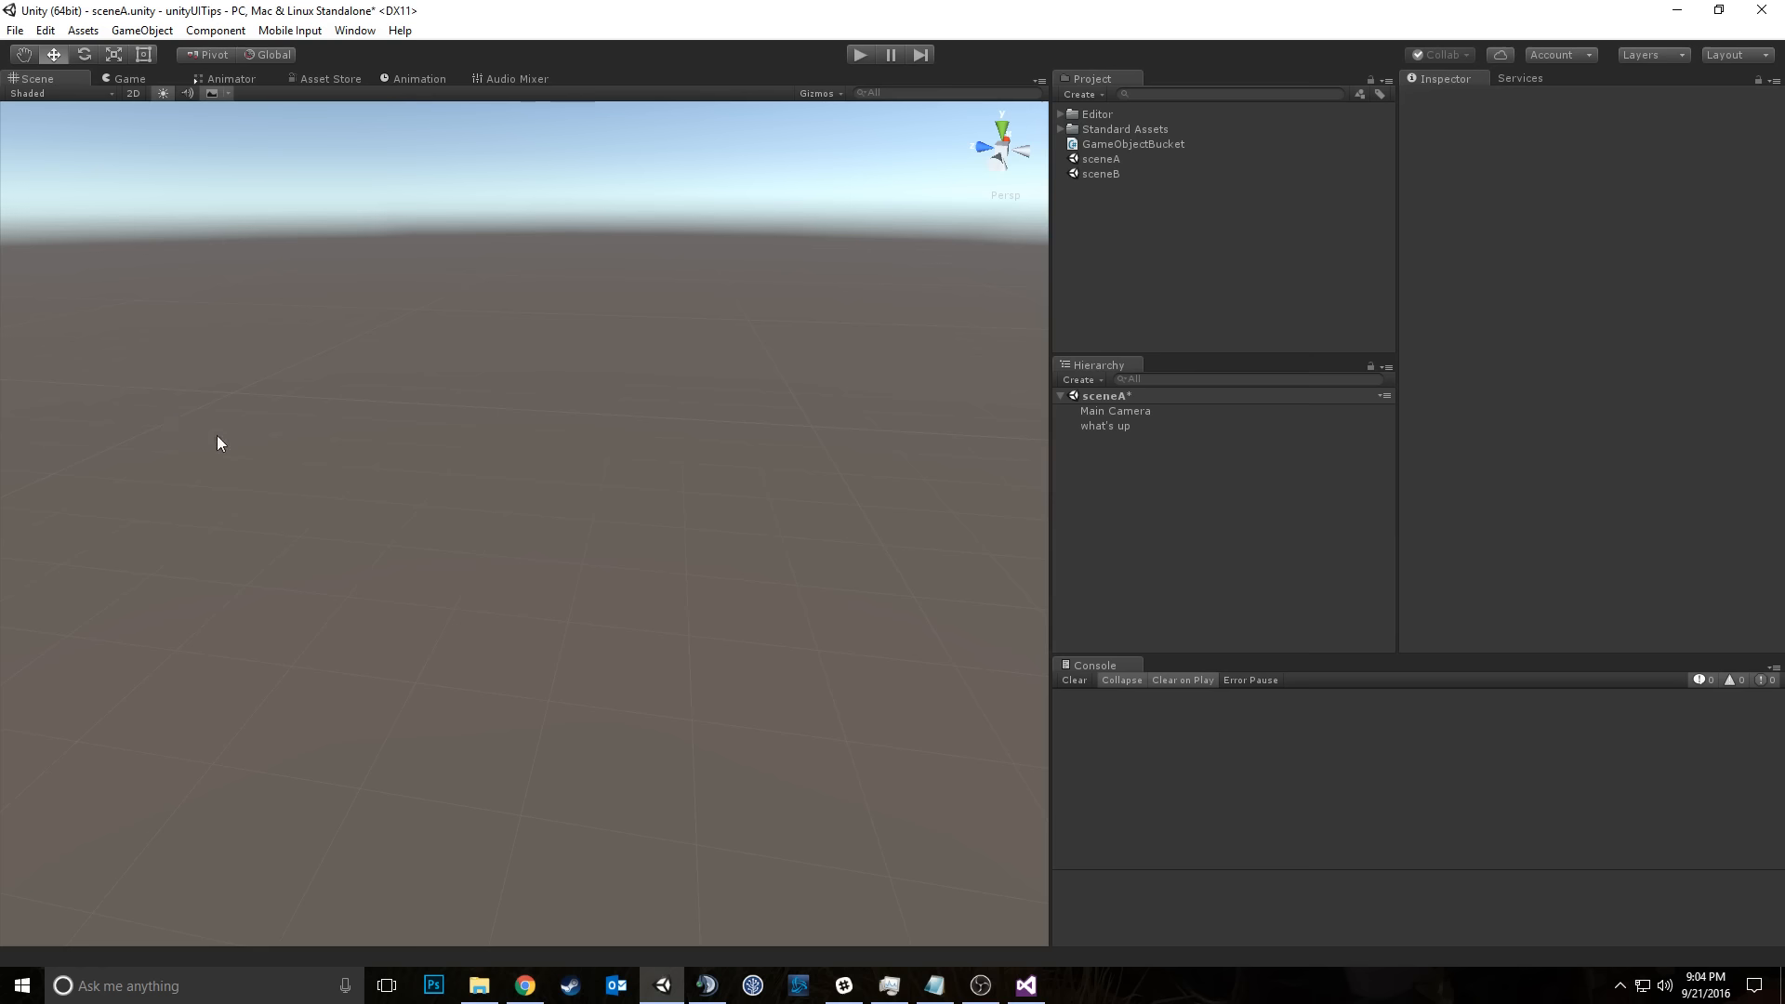
# Step: Create a UI Canvas in sceneA and add a UI Image as its child
pyautogui.click(157, 31)
pyautogui.moveTo(279, 175)
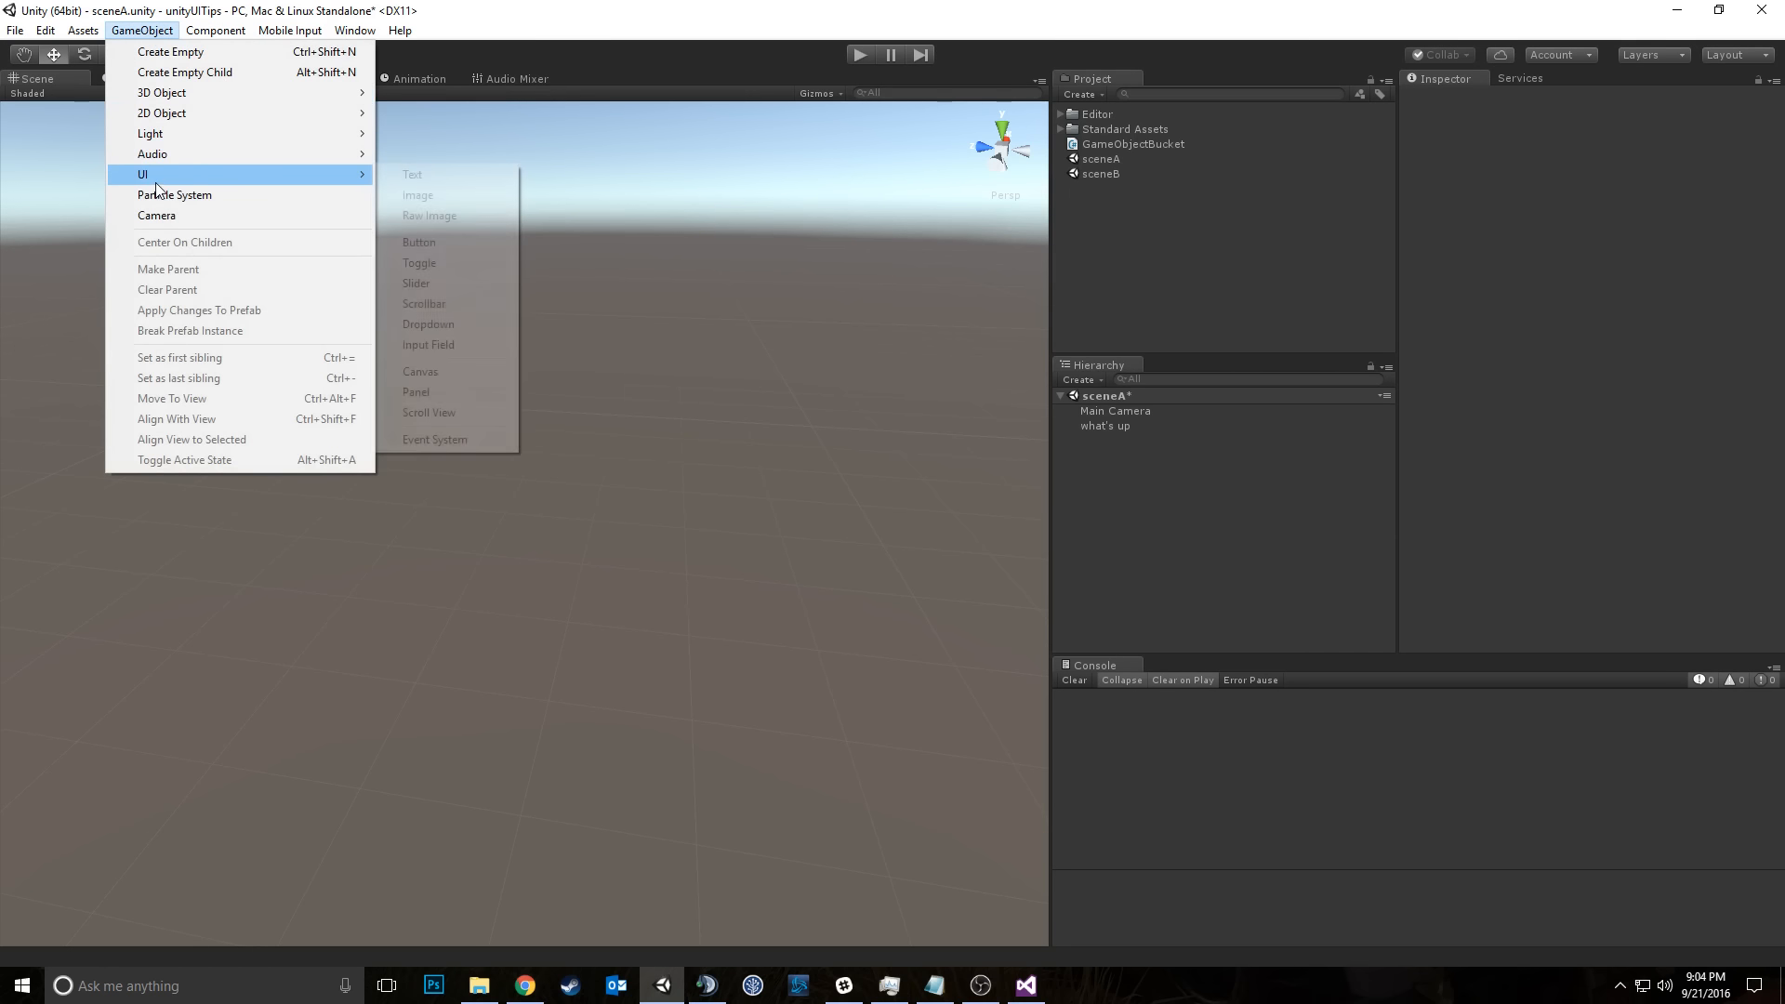
pyautogui.click(421, 370)
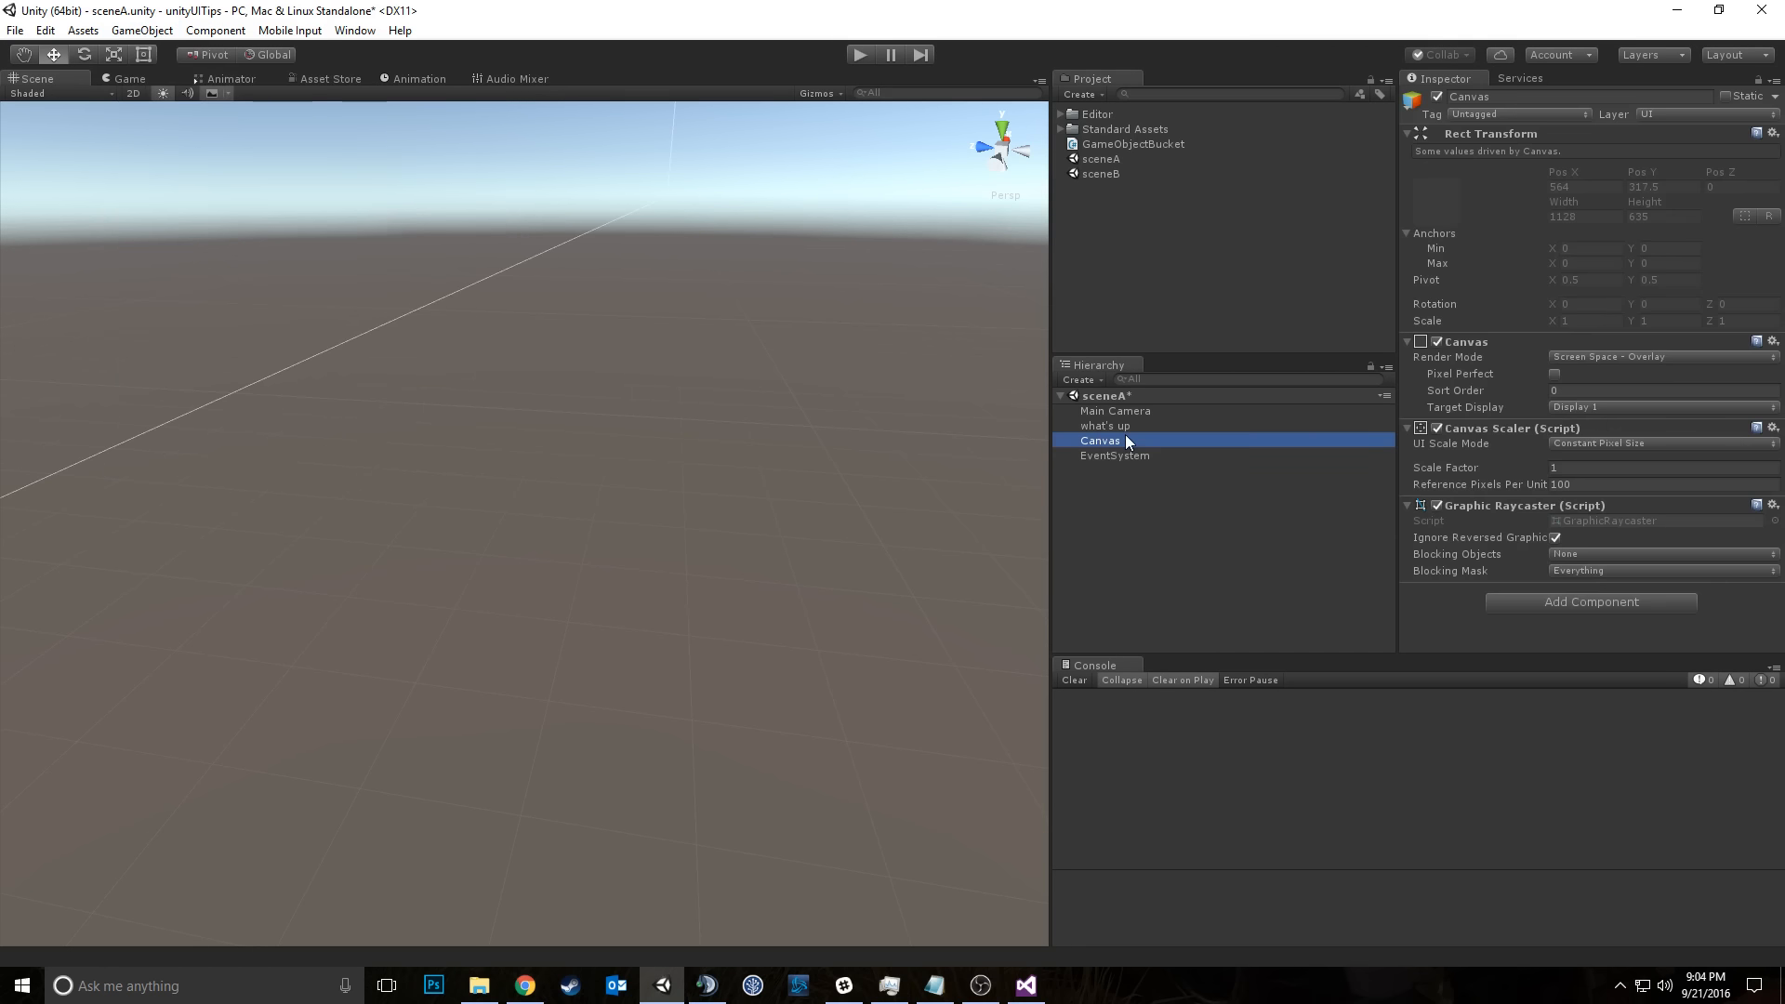
pyautogui.rightClick(1123, 441)
pyautogui.moveTo(1204, 689)
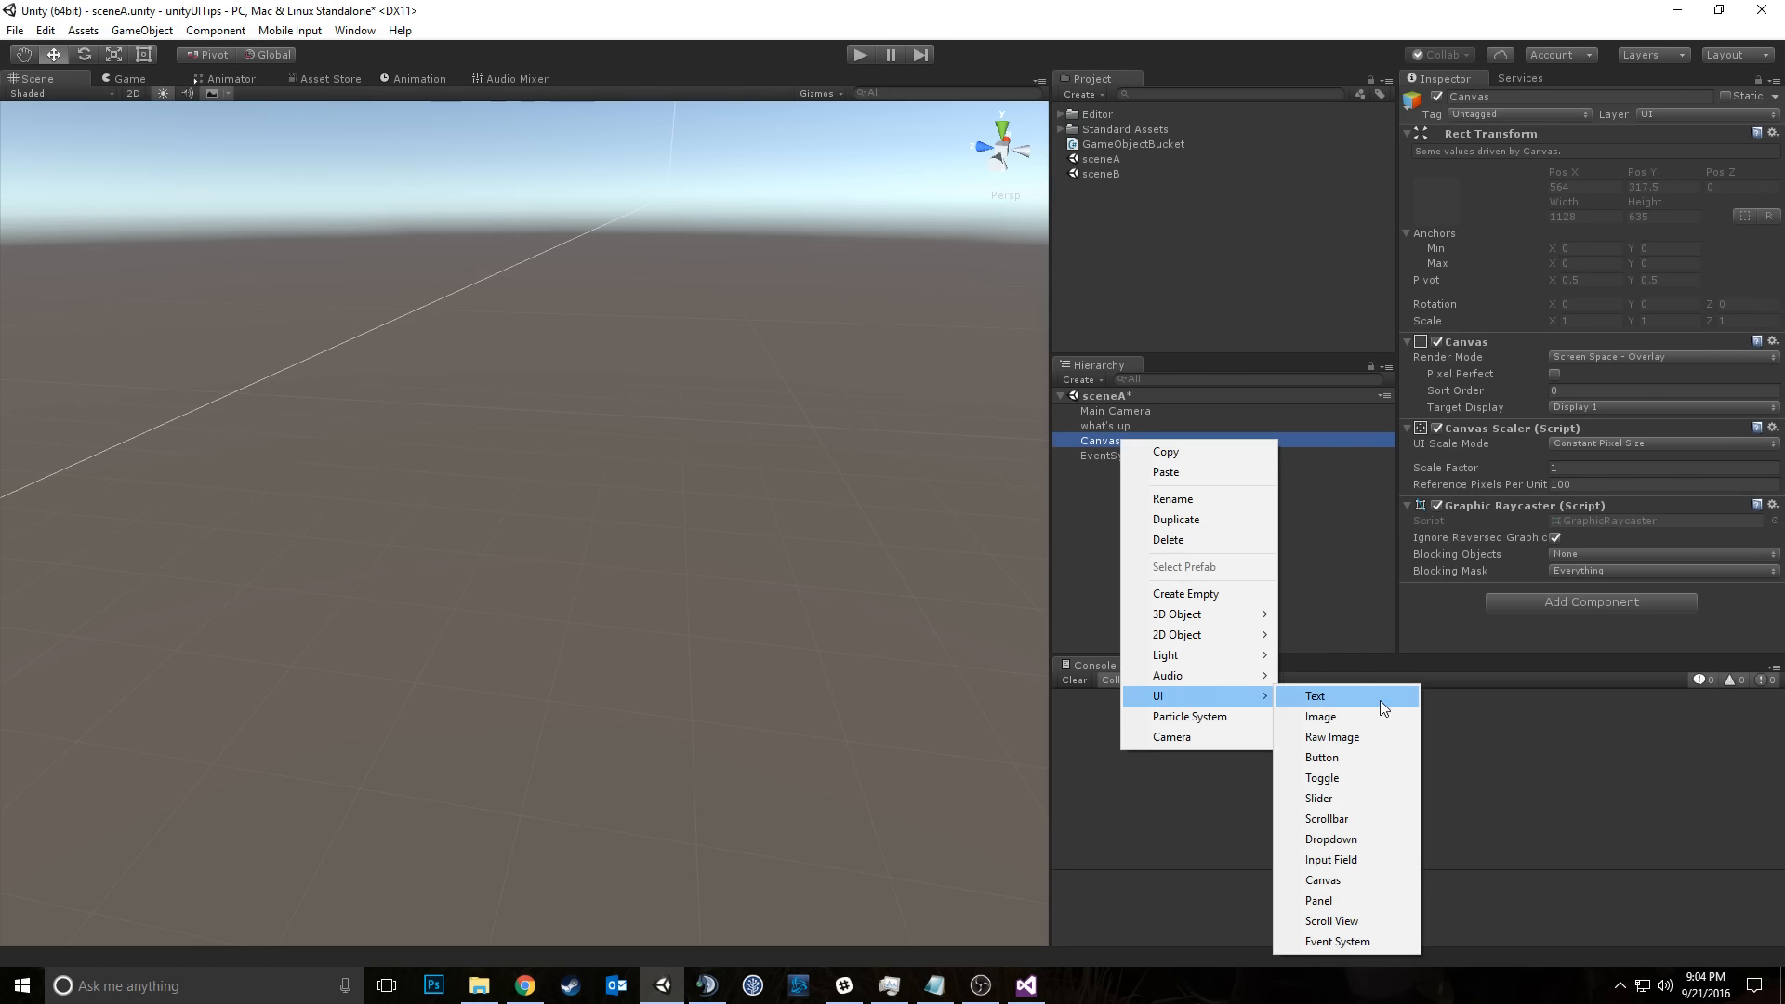
pyautogui.click(1356, 723)
# Step: Set the Image's anchor, pivot and position to the bottom-left preset and show the result in the Game view
pyautogui.click(1436, 178)
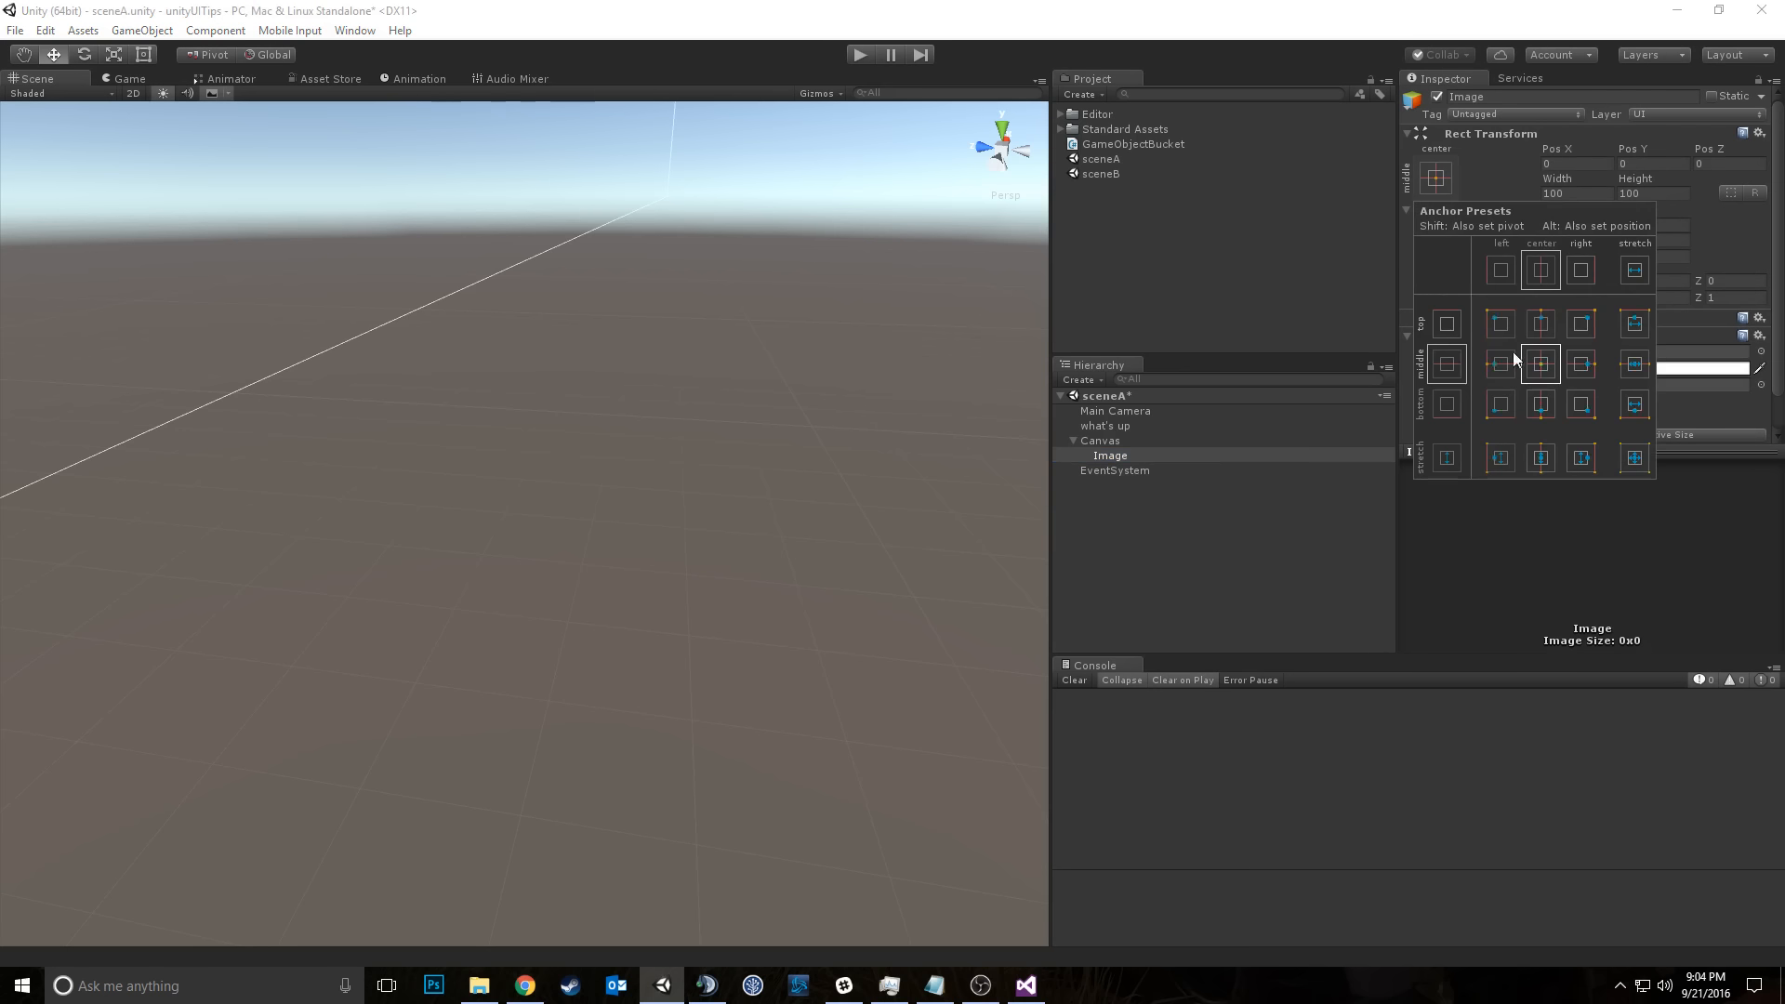
pyautogui.click(1500, 406)
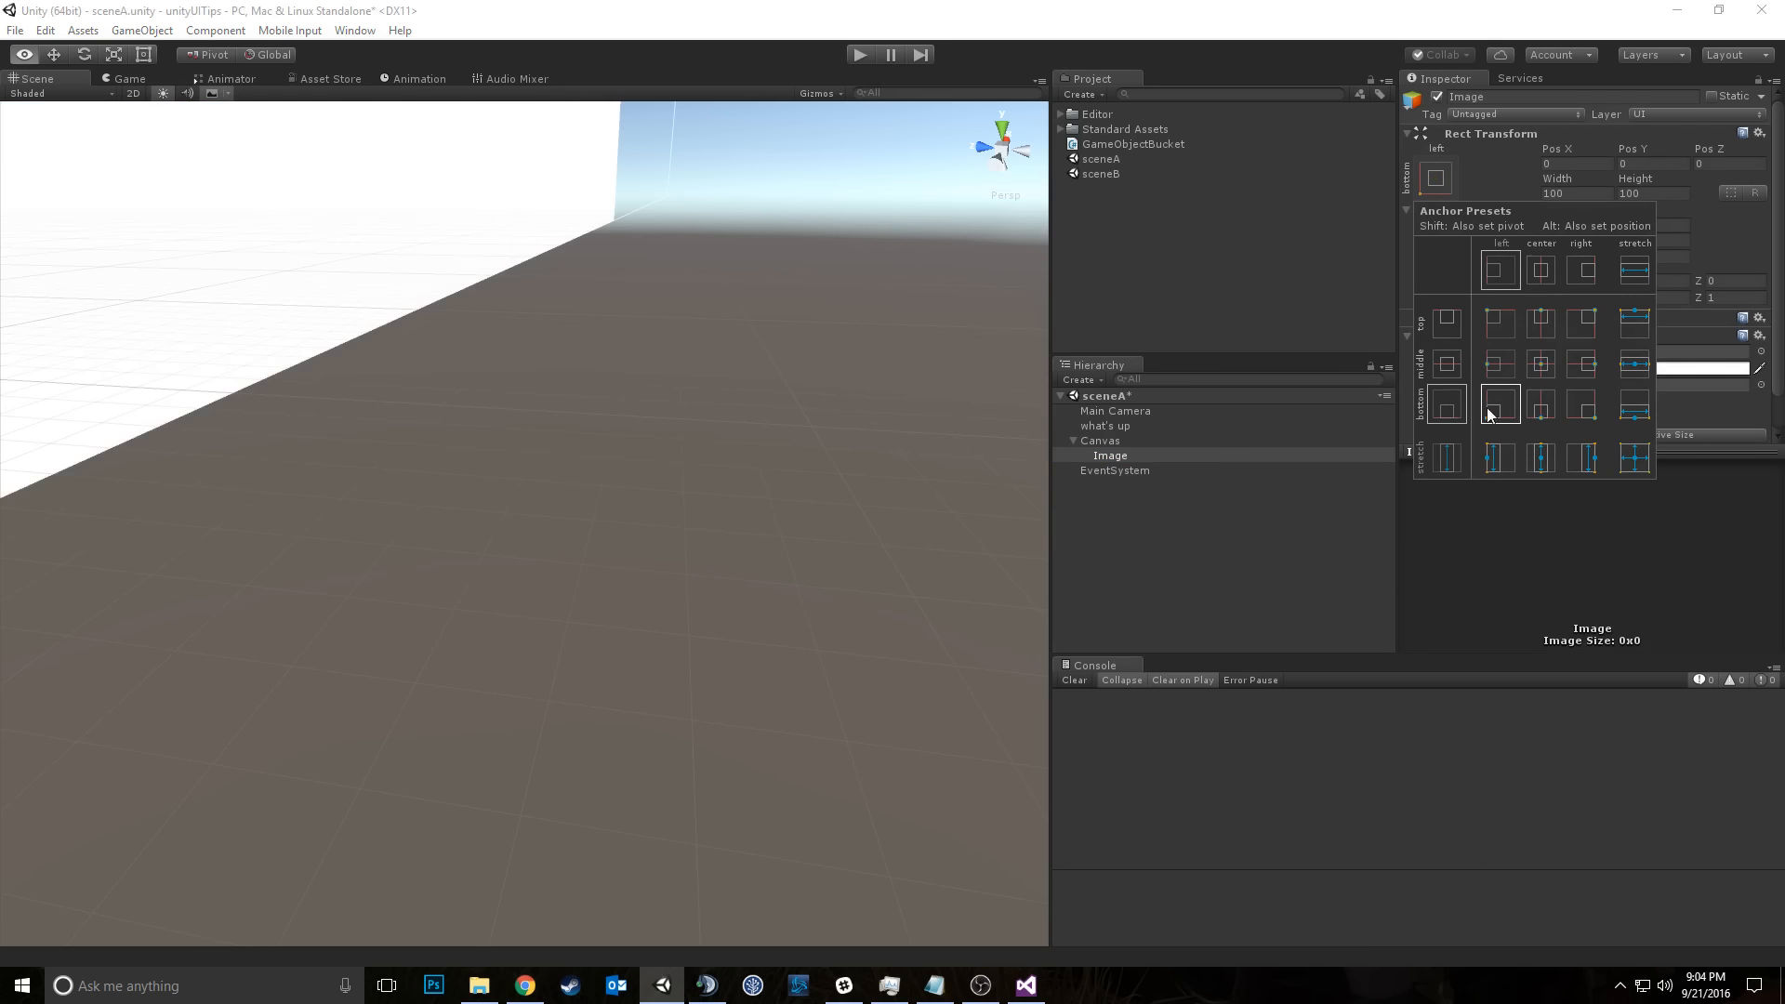
pyautogui.click(121, 79)
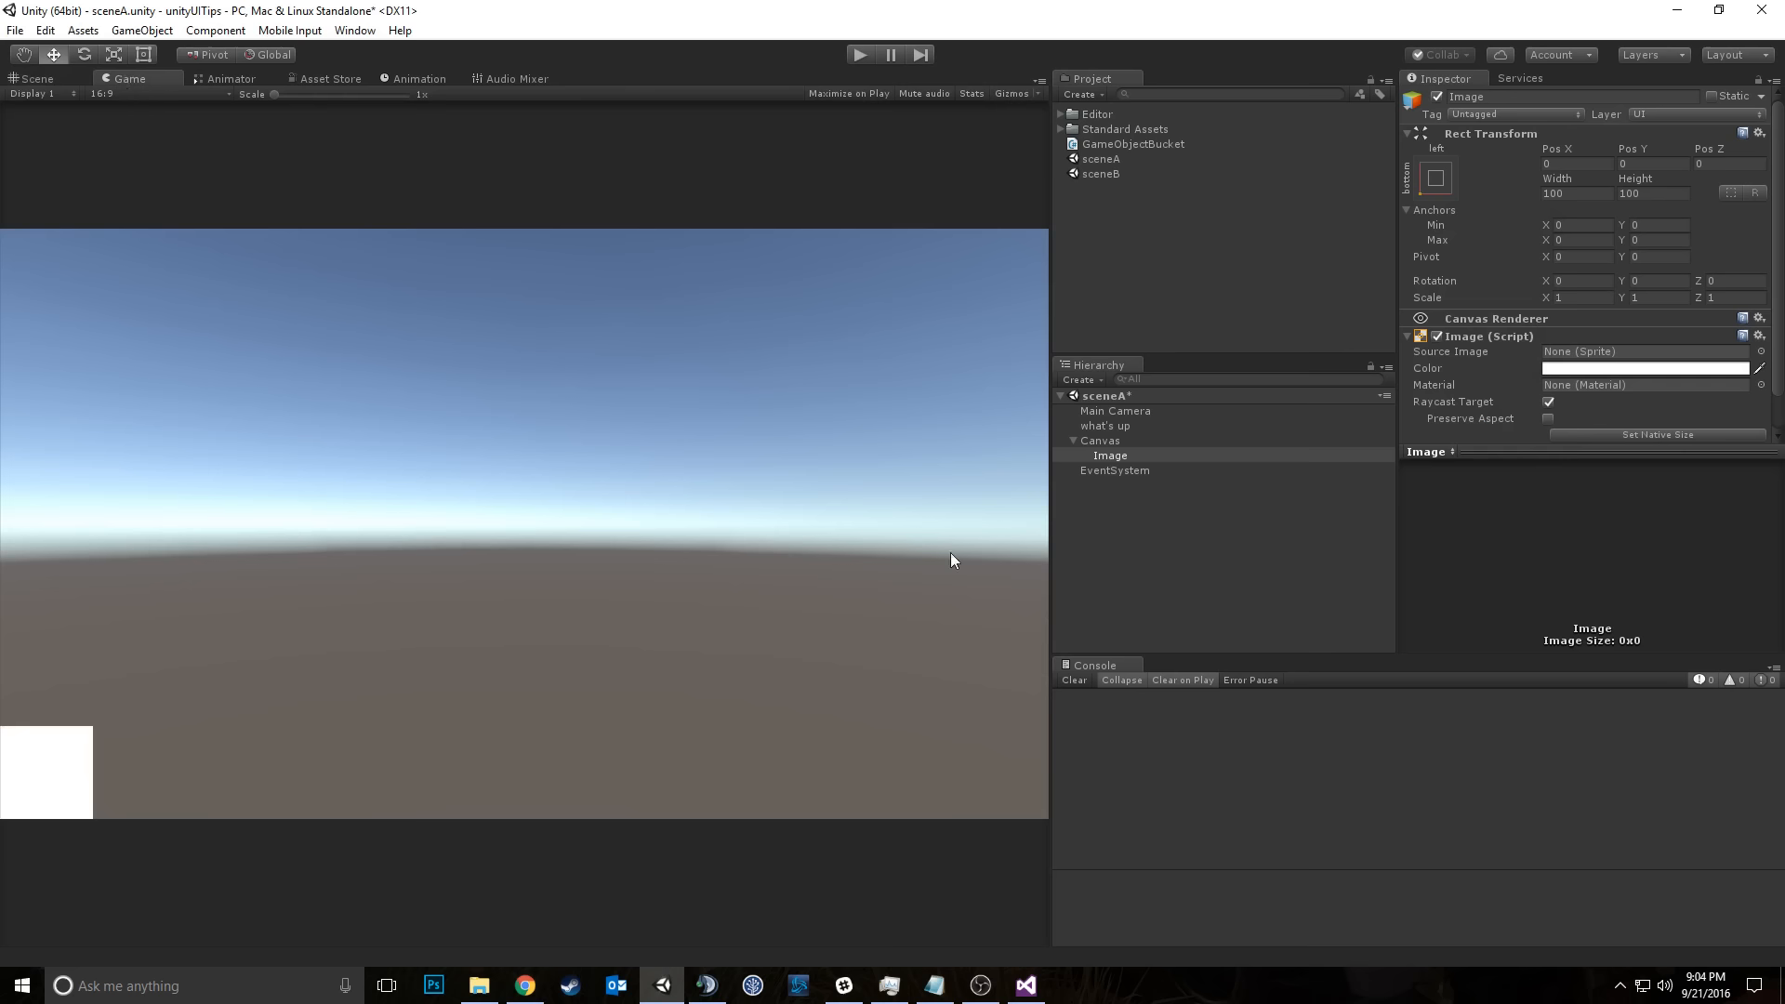
# Step: Duplicate the Image and set the copy's anchor, pivot and position to the top-right preset
pyautogui.click(1115, 455)
pyautogui.rightClick(1115, 455)
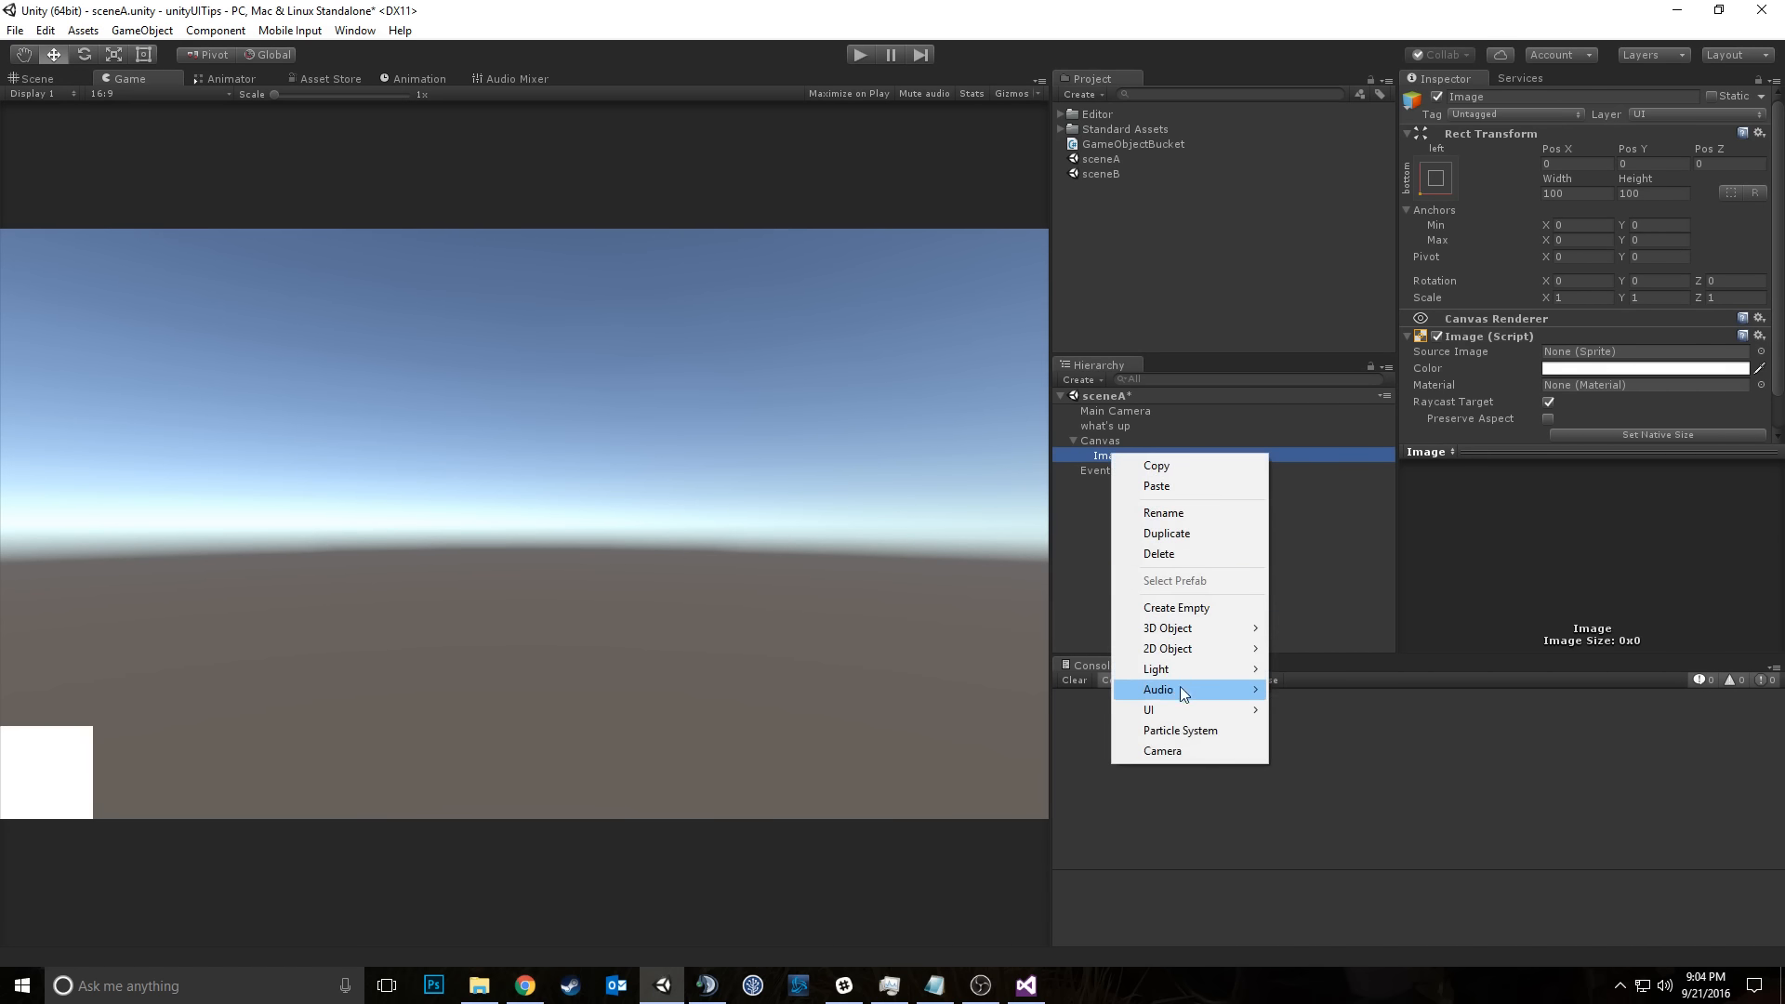
pyautogui.click(1095, 446)
pyautogui.click(1106, 453)
pyautogui.hotkey('ctrl', 'd')
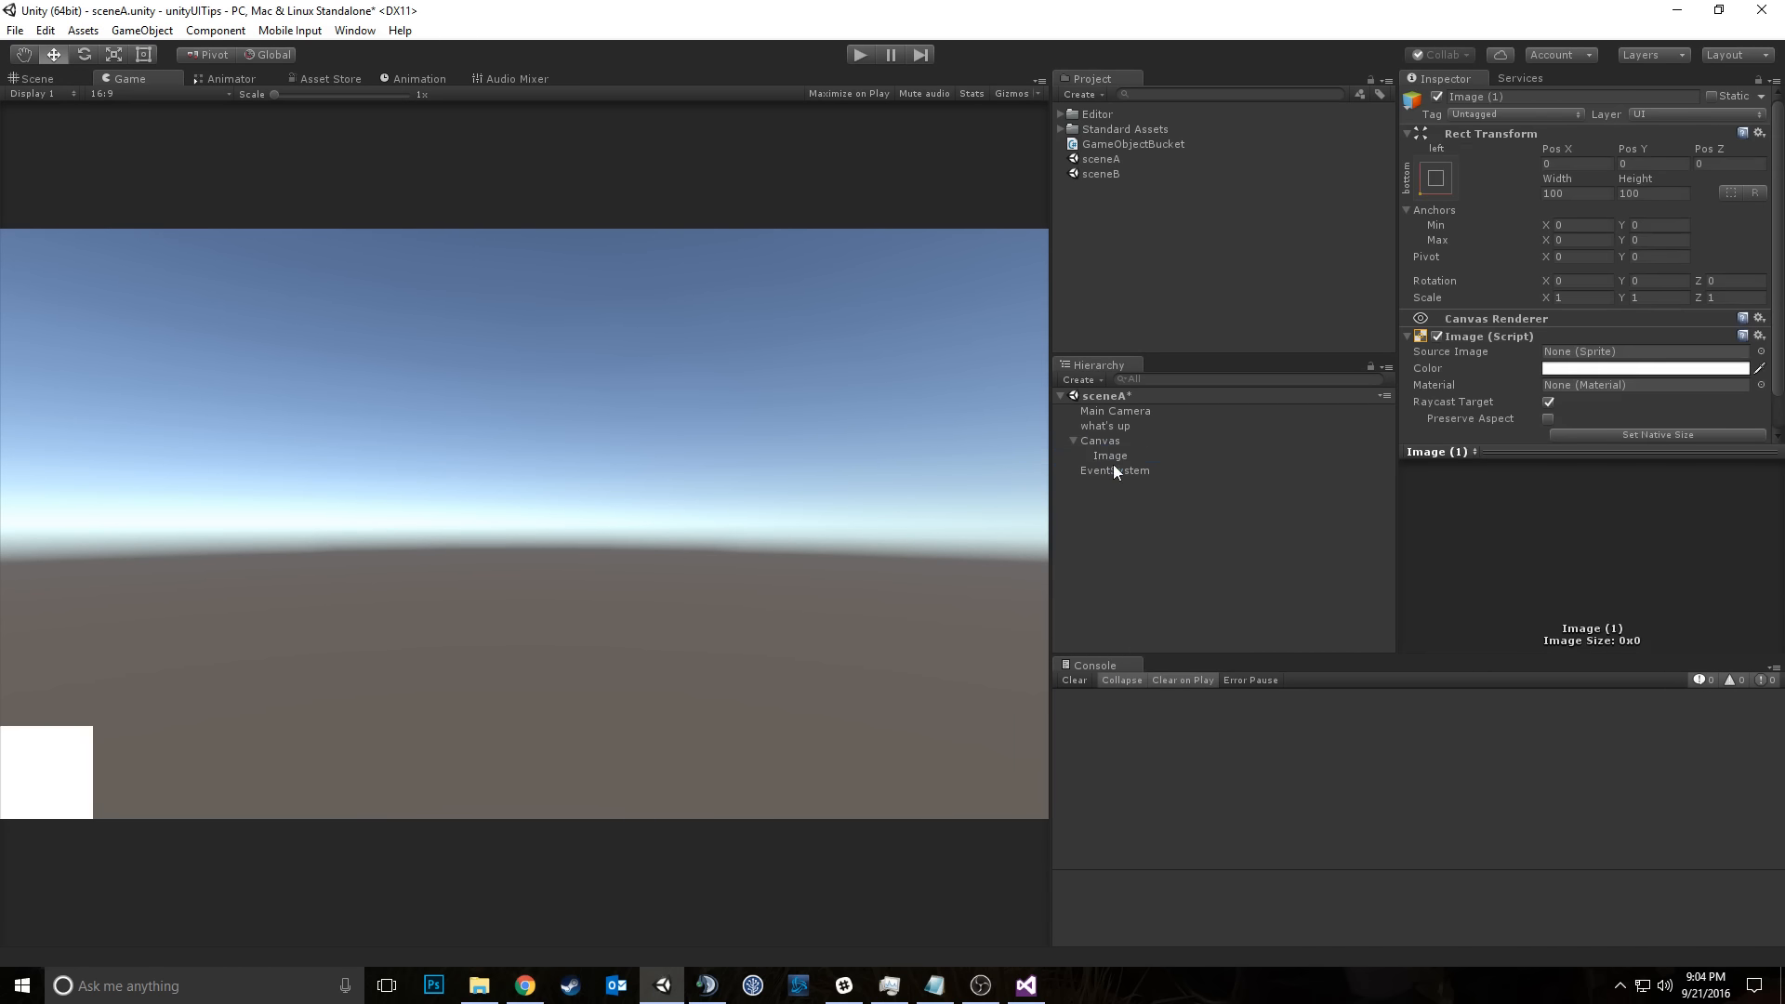
pyautogui.click(1435, 185)
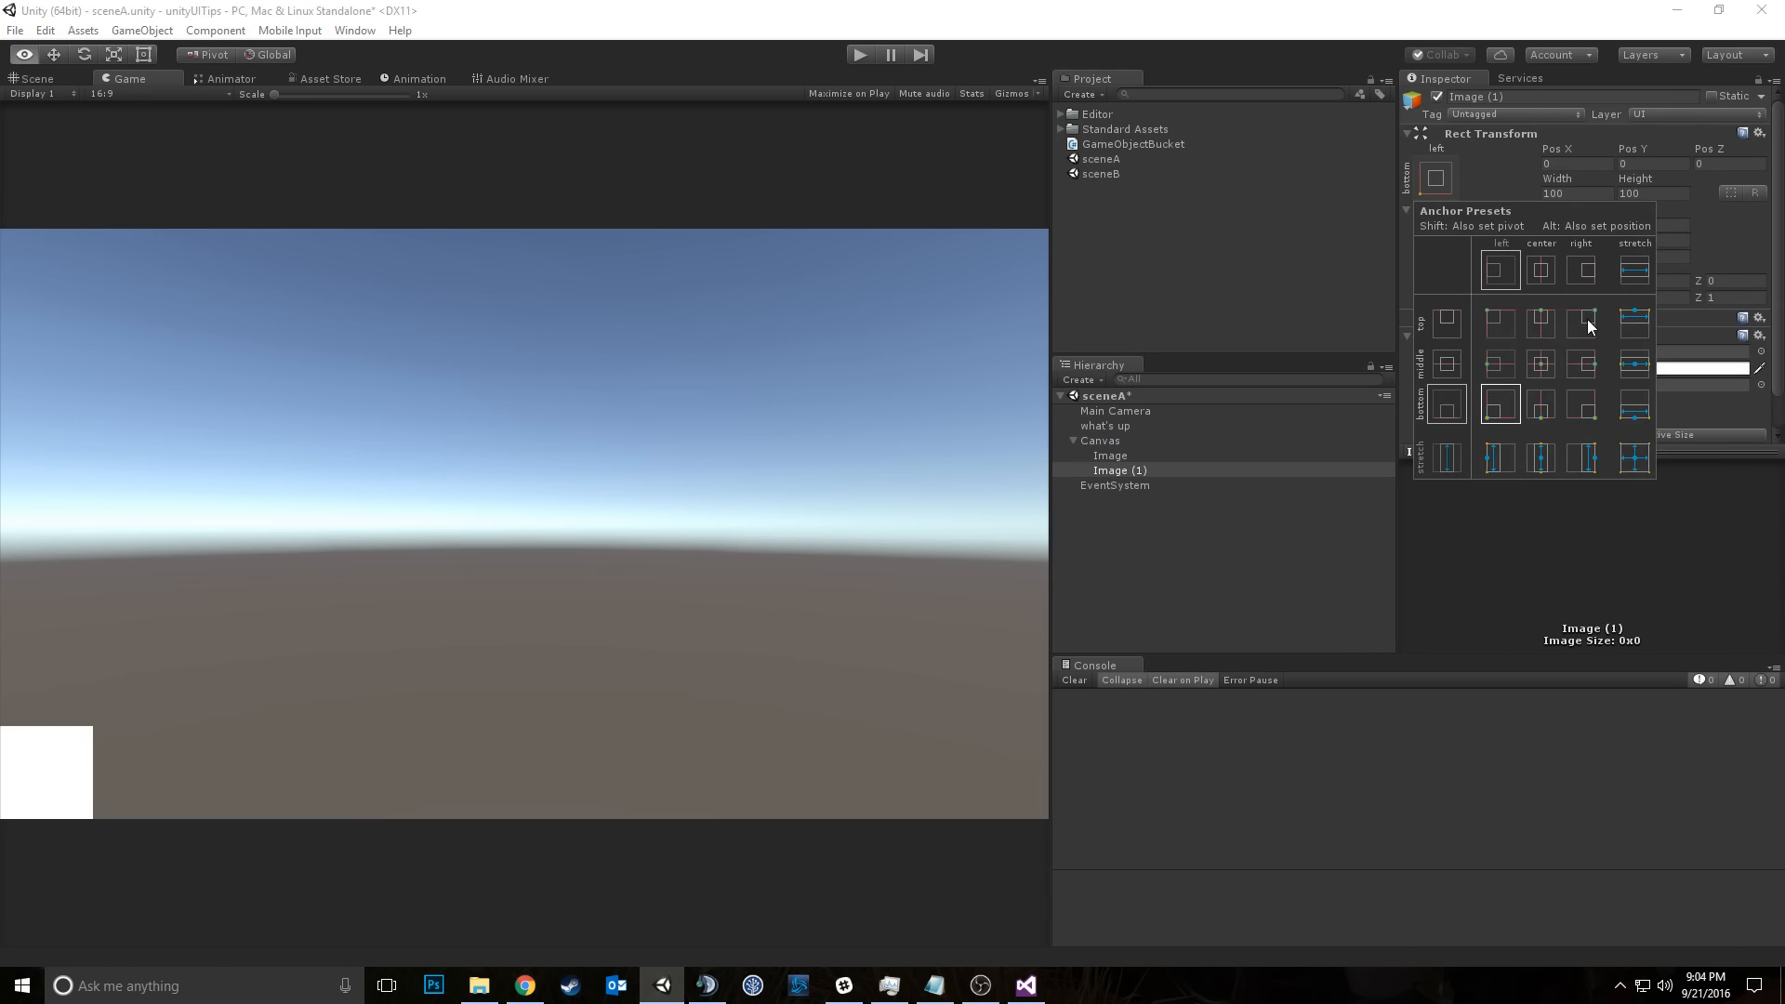
pyautogui.keyDown('alt'); pyautogui.keyDown('shift'); pyautogui.click(1580, 323); pyautogui.keyUp('shift'); pyautogui.keyUp('alt')
# Step: Duplicate the top-right Image and set the copy's anchor, pivot and position to the bottom-right preset
pyautogui.click(1145, 470)
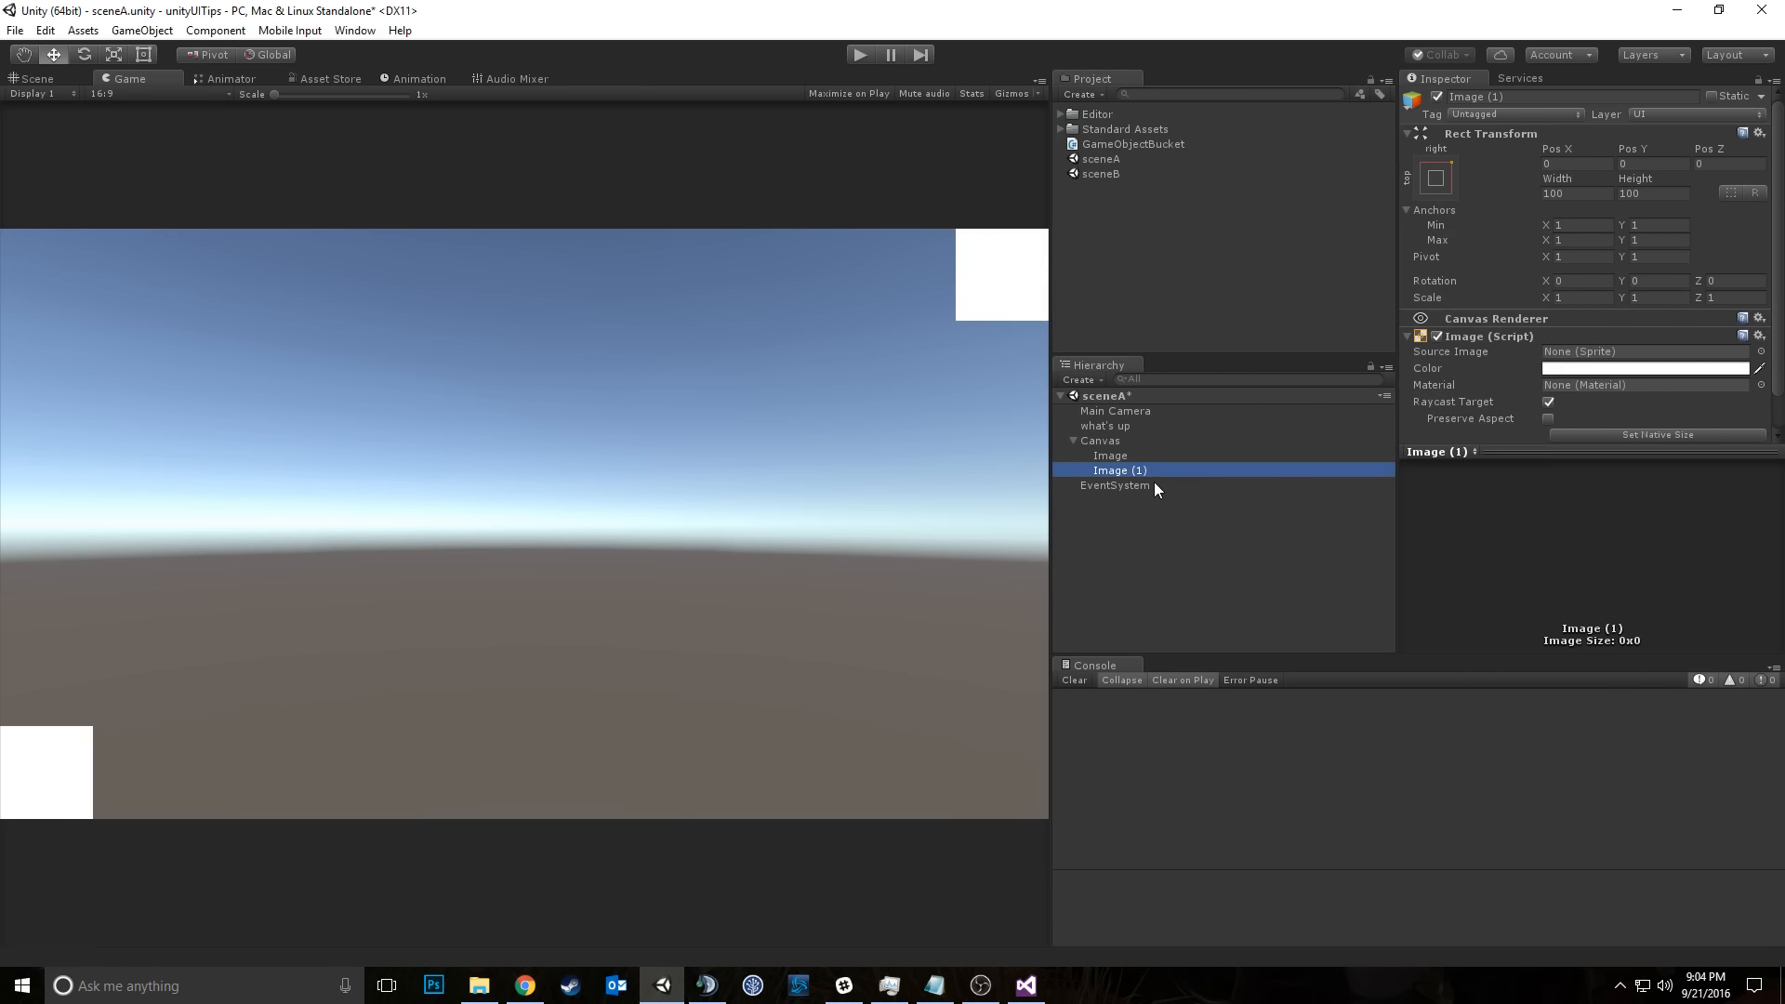
pyautogui.hotkey('ctrl', 'd')
pyautogui.click(1409, 186)
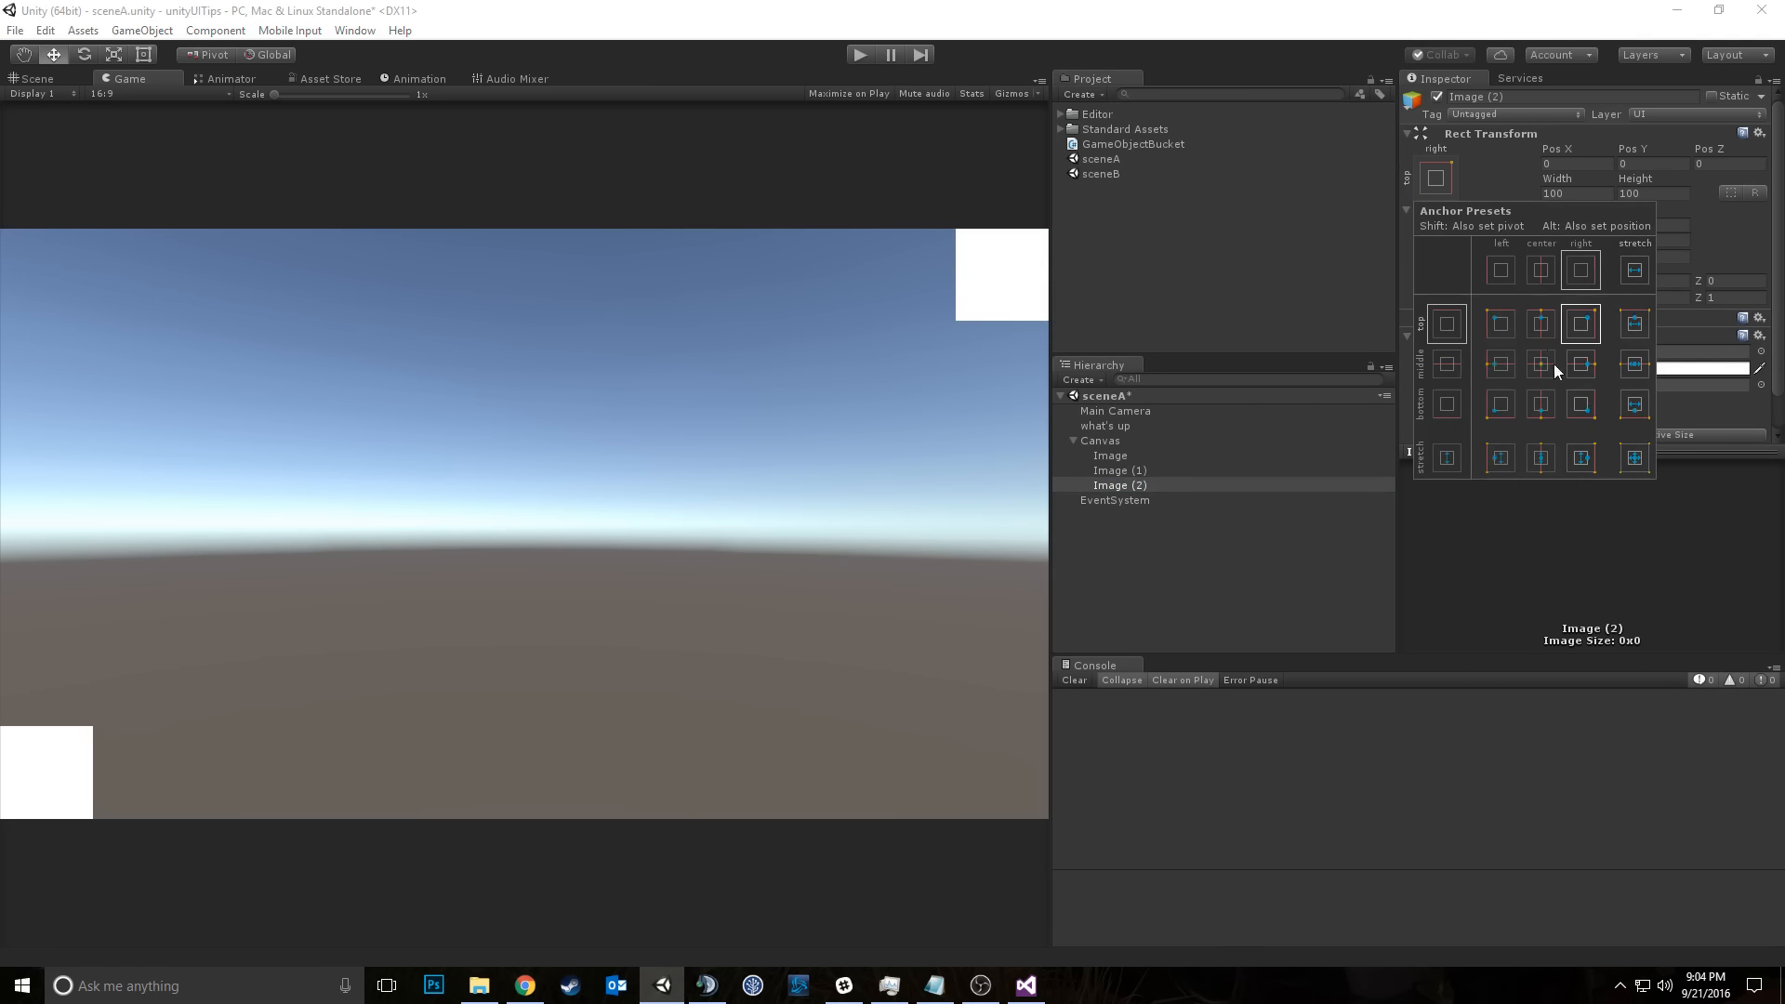
pyautogui.keyDown('alt'); pyautogui.keyDown('shift'); pyautogui.click(1578, 405); pyautogui.keyUp('shift'); pyautogui.keyUp('alt')
# Step: Create a UI Image as a child of the bottom-left Image and set its source image to ButtonBrakeUpSprite
pyautogui.click(1125, 481)
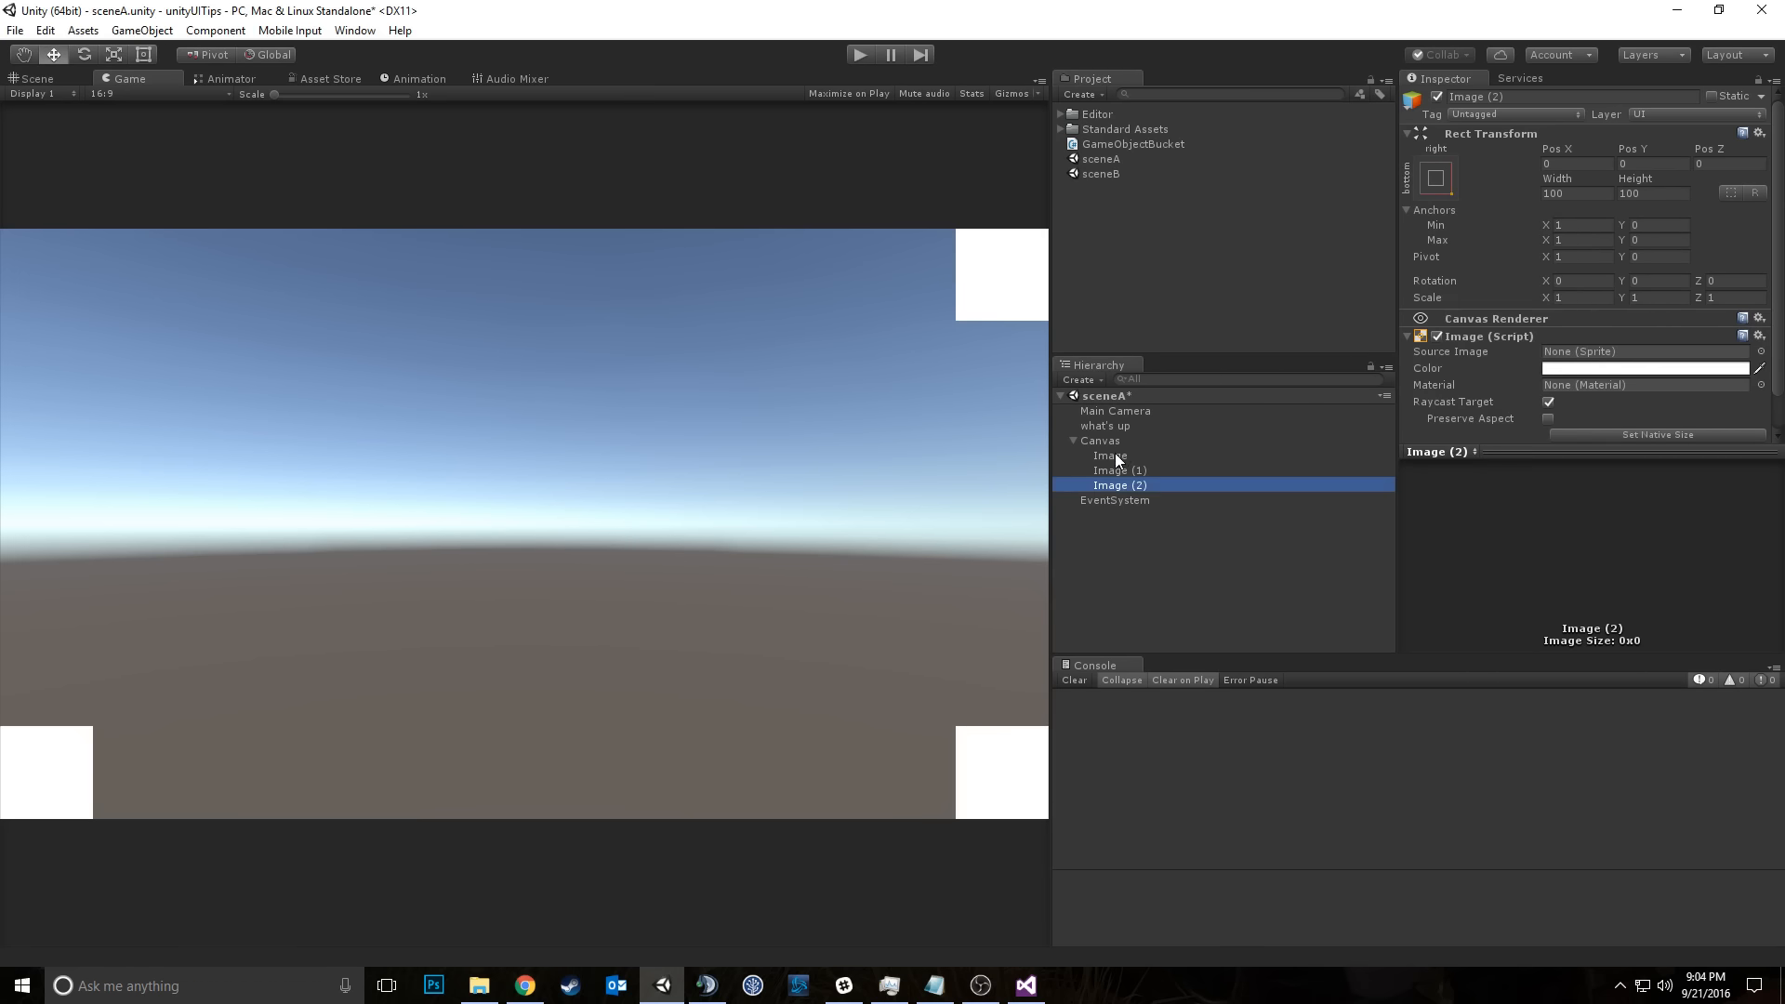
pyautogui.rightClick(1119, 459)
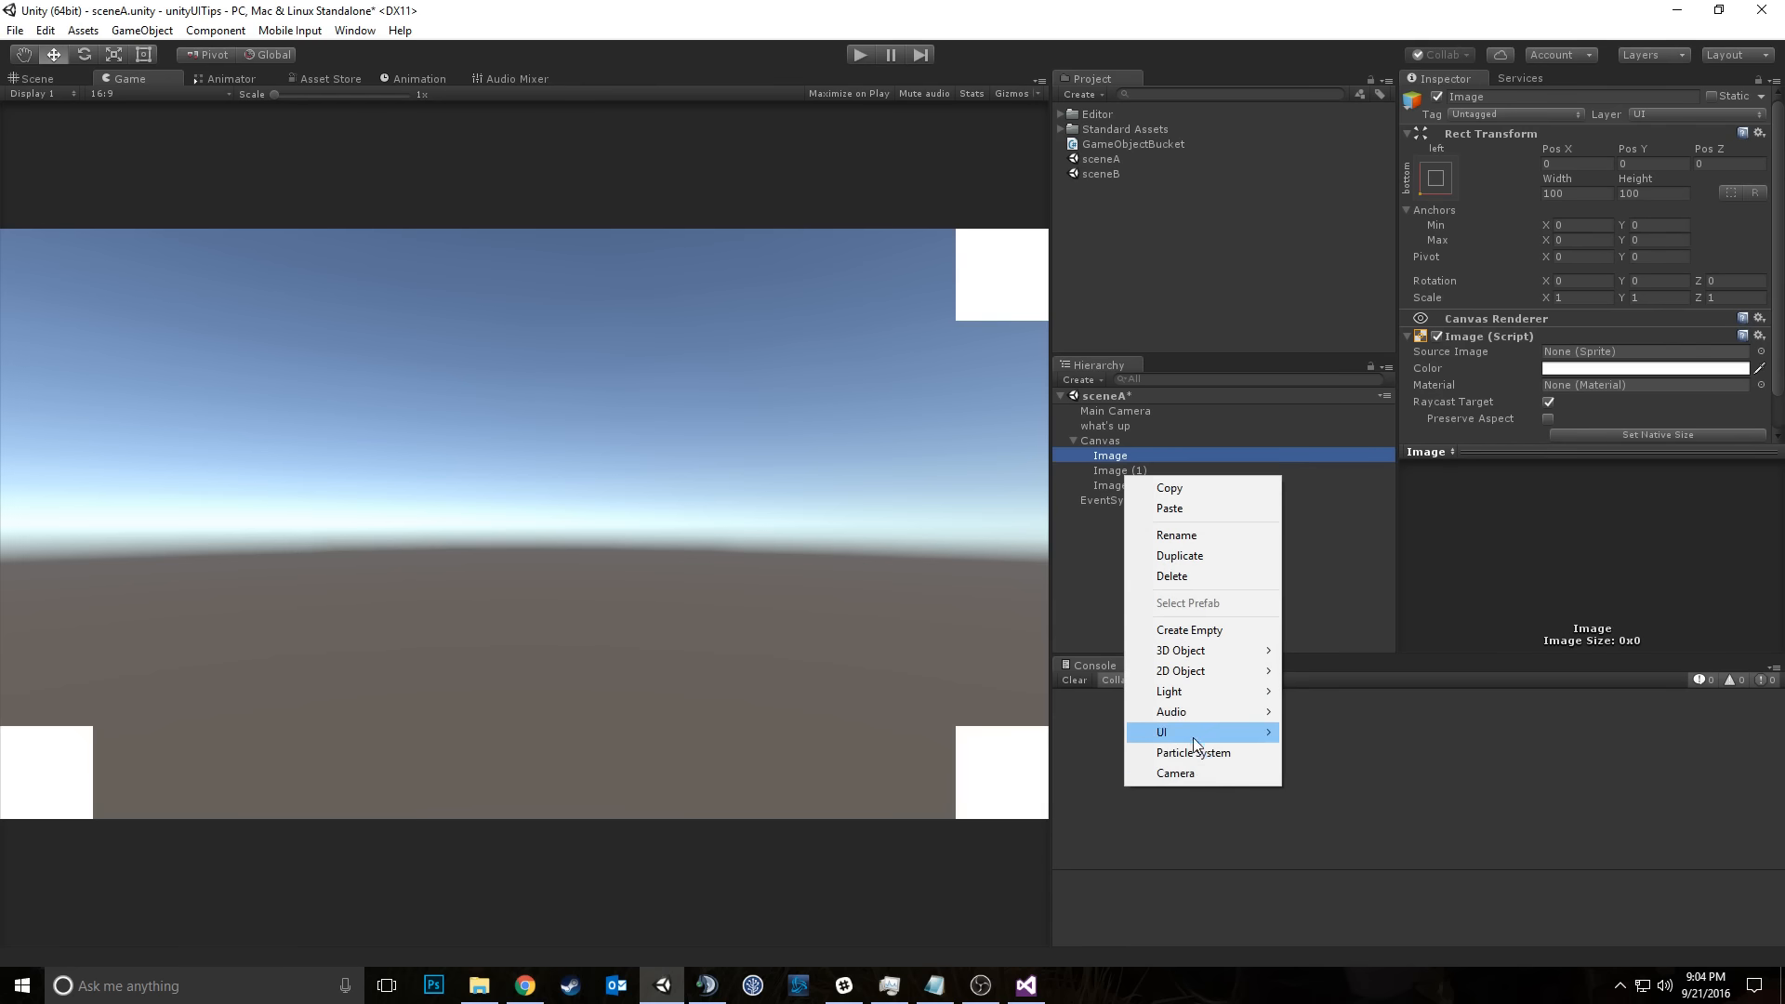
pyautogui.moveTo(1195, 741)
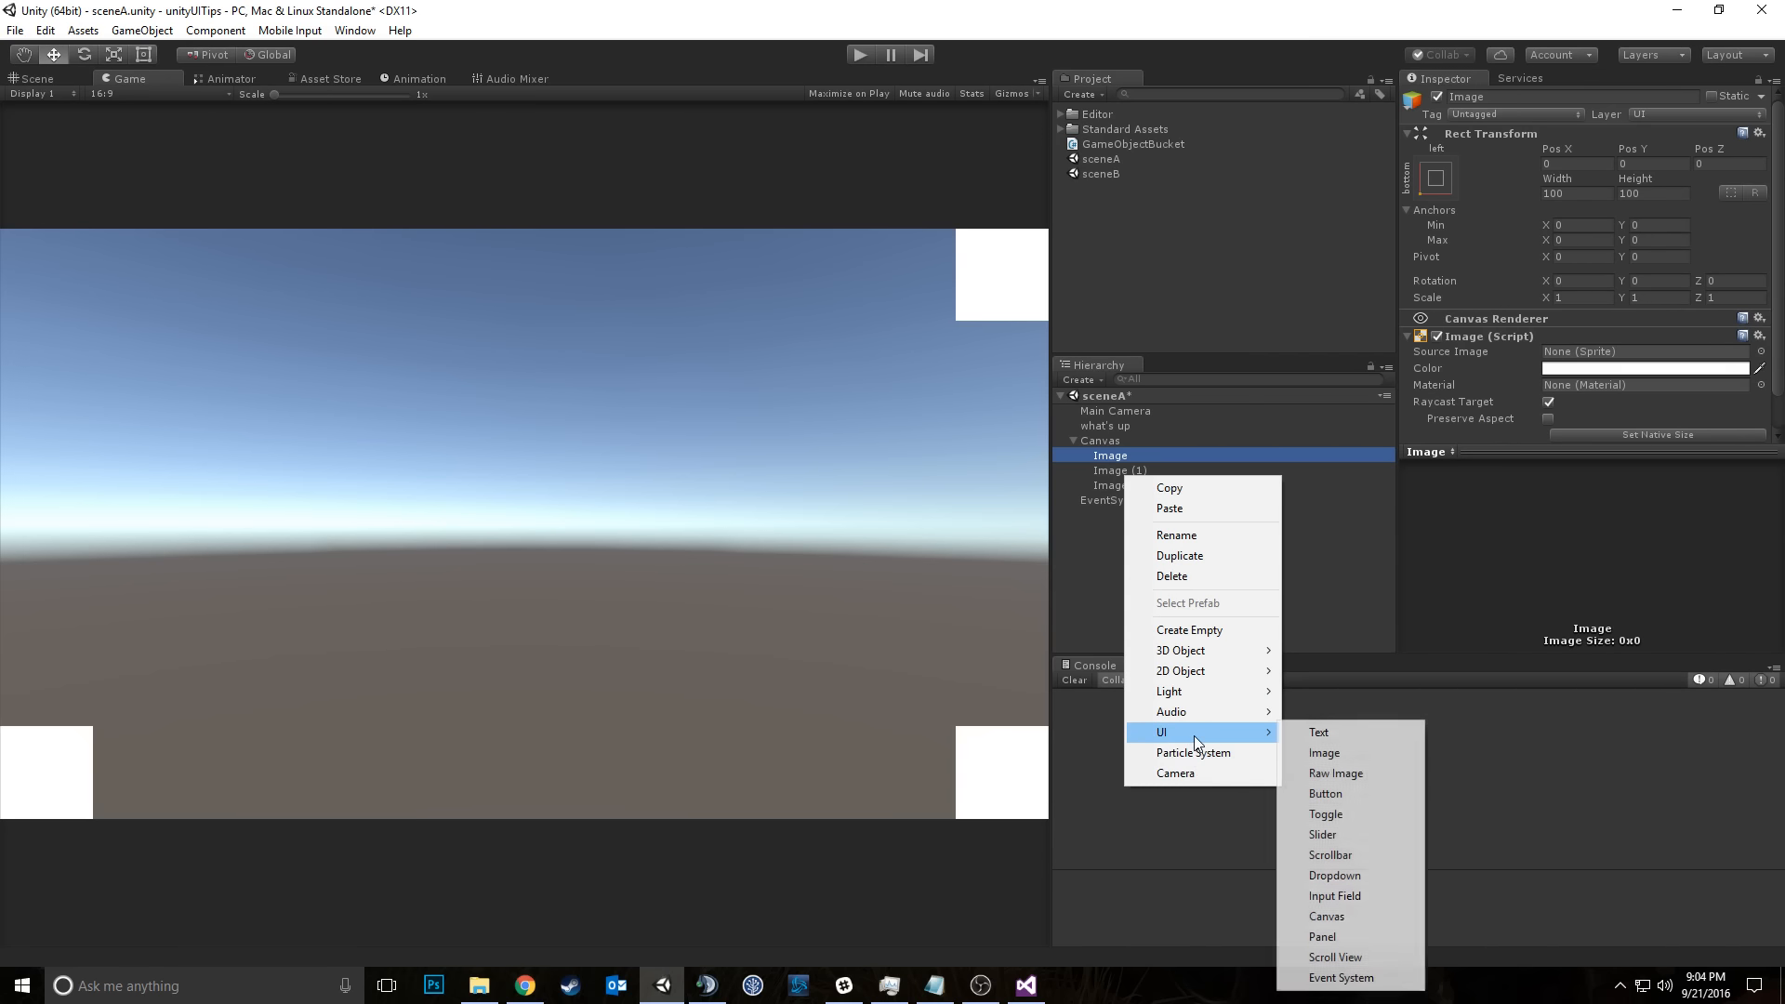
pyautogui.click(1348, 752)
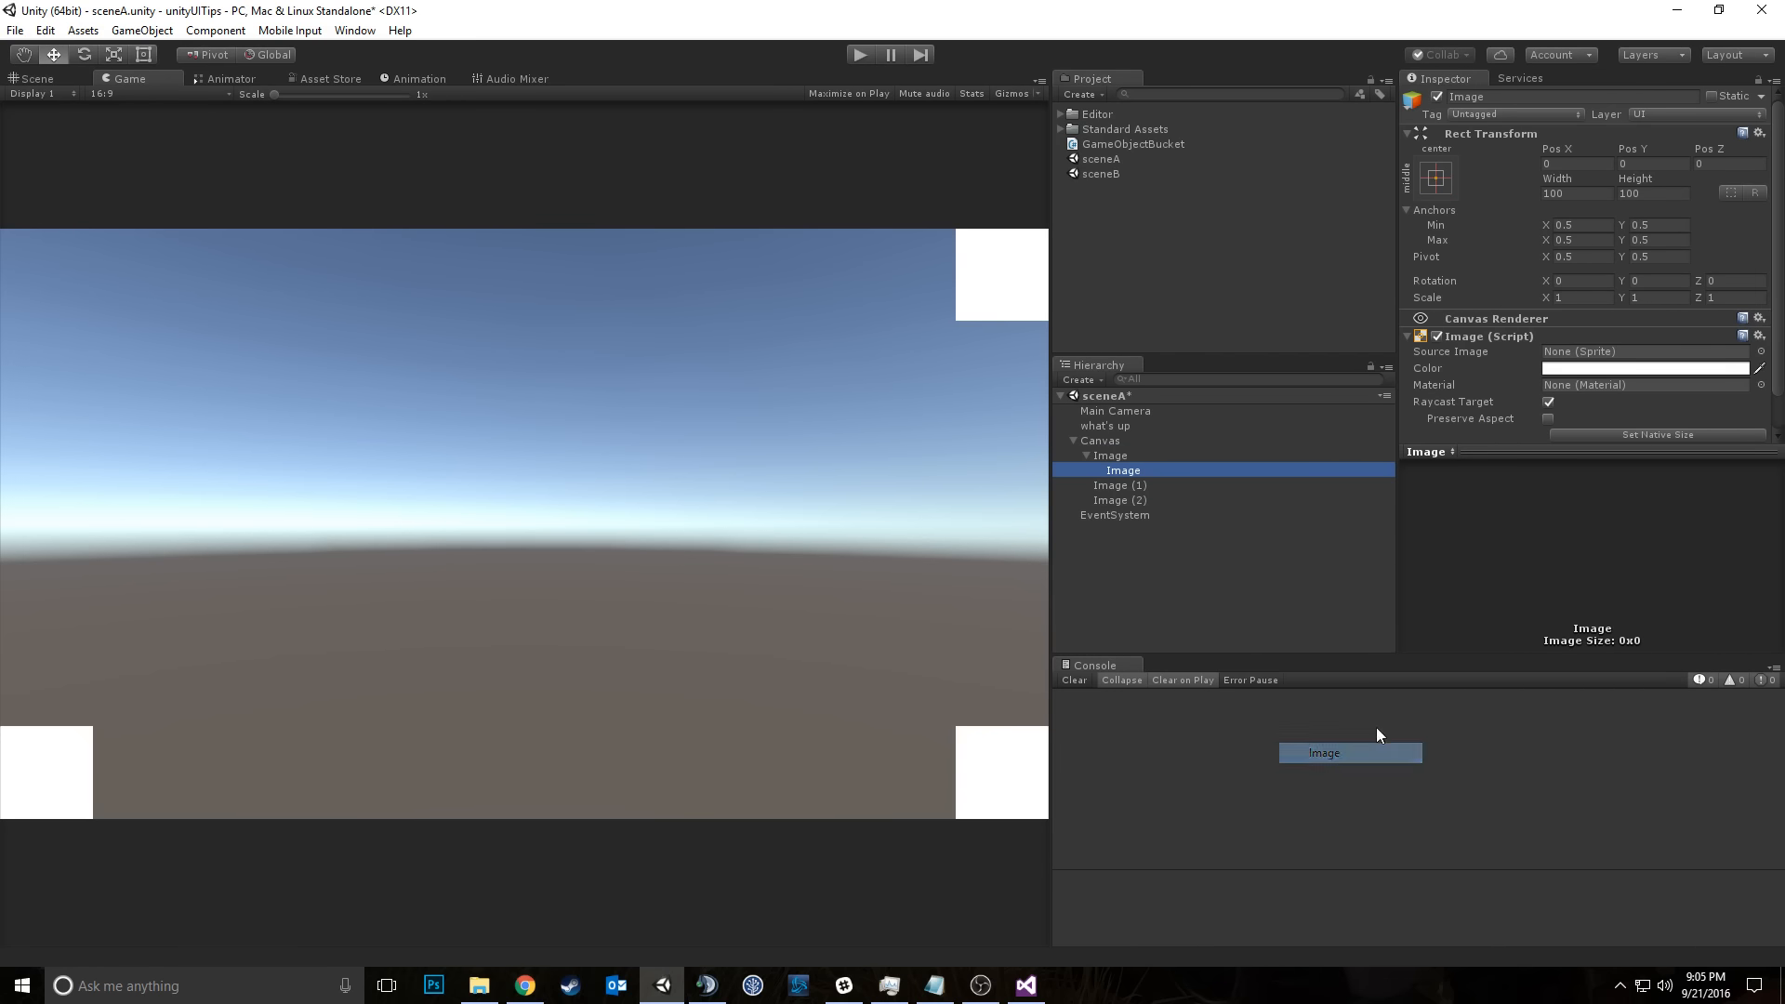
pyautogui.click(1761, 351)
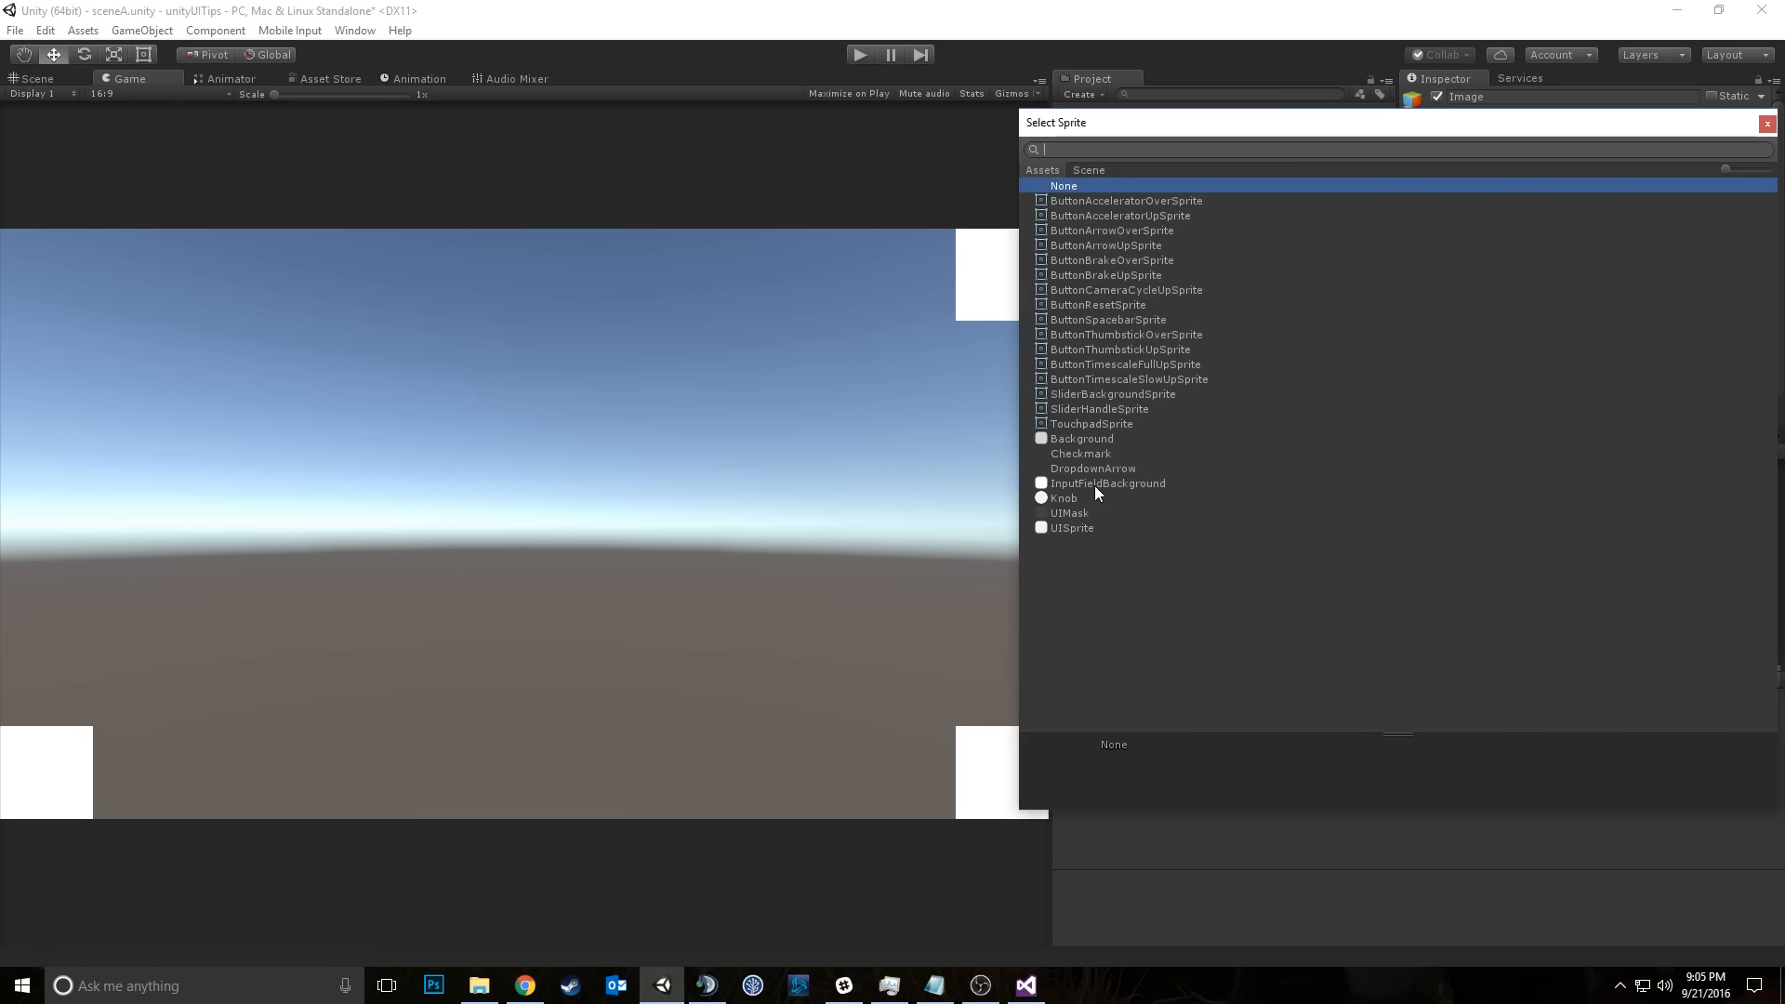
pyautogui.click(1131, 275)
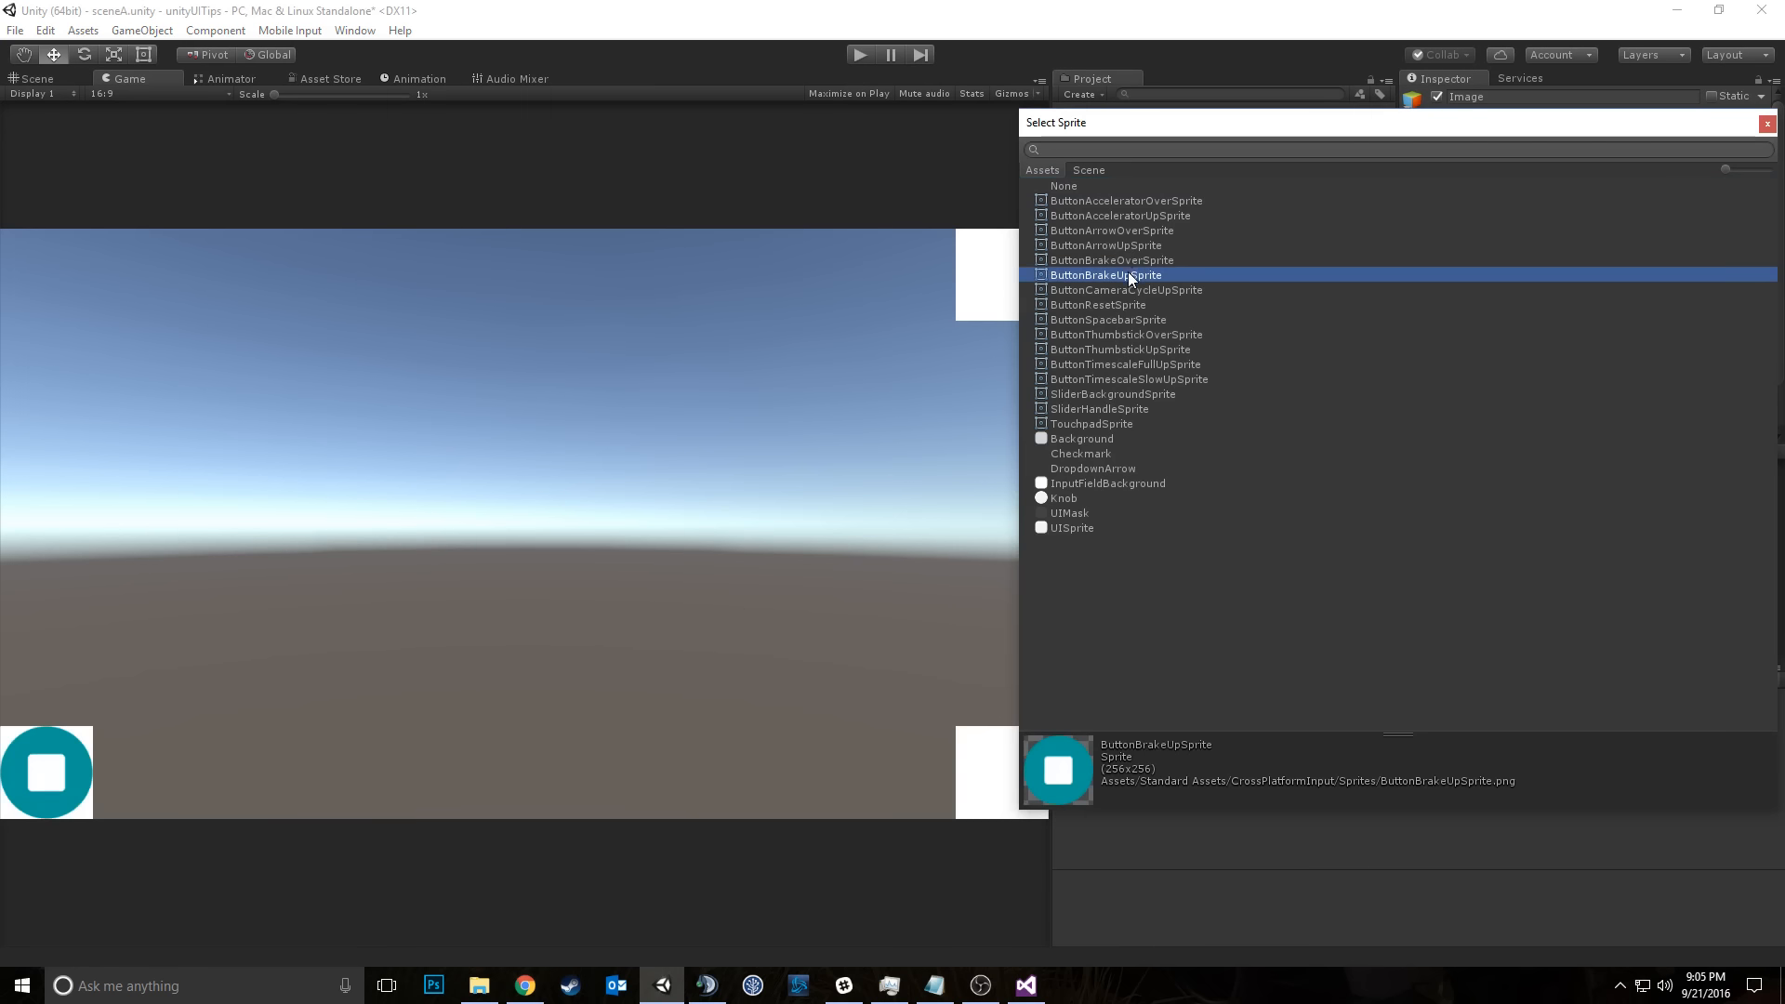
pyautogui.doubleClick(1128, 273)
# Step: Apply the full stretch anchor preset to the child Image, including its position
pyautogui.click(1144, 462)
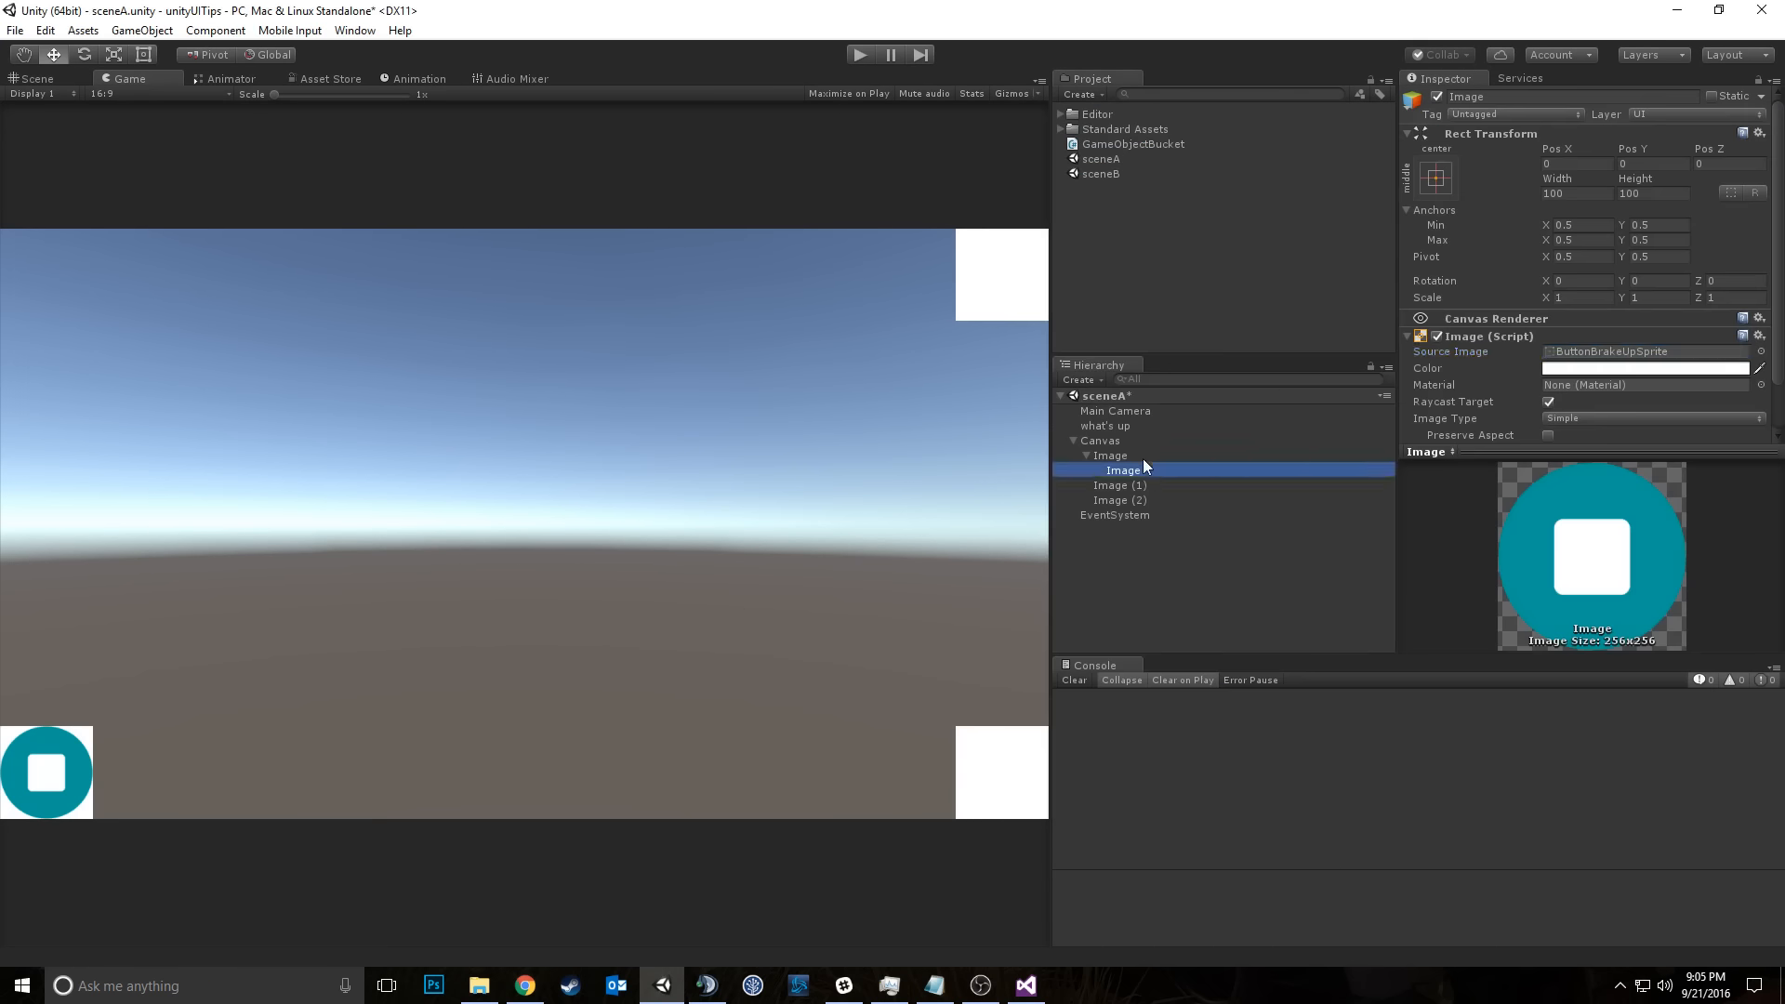
pyautogui.click(1436, 179)
pyautogui.keyDown('alt'); pyautogui.click(1645, 459); pyautogui.keyUp('alt')
# Step: Set the child Image's Left, Top, Right and Bottom offsets to 5 and its Pos Z to 0
pyautogui.click(1577, 193)
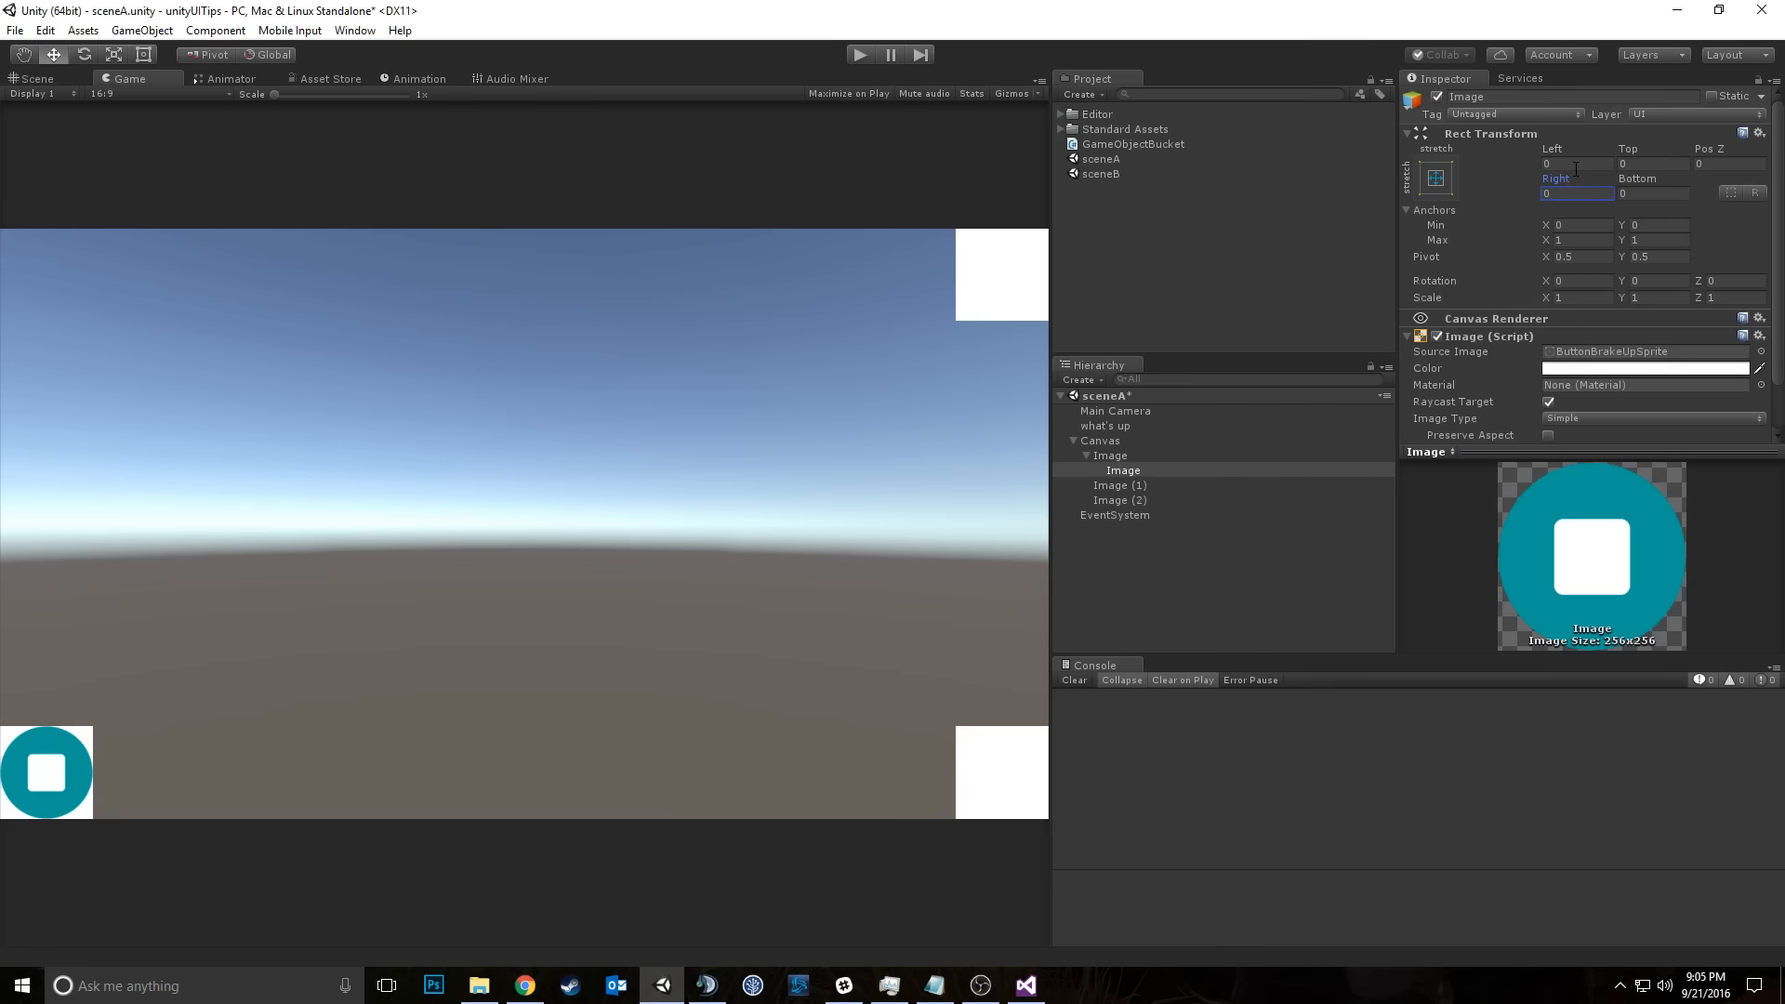
pyautogui.click(1577, 164)
pyautogui.write('5')
pyautogui.press('Tab')
pyautogui.write('5')
pyautogui.press('Tab')
pyautogui.write('5')
pyautogui.press('Tab')
pyautogui.write('5')
pyautogui.press('Tab')
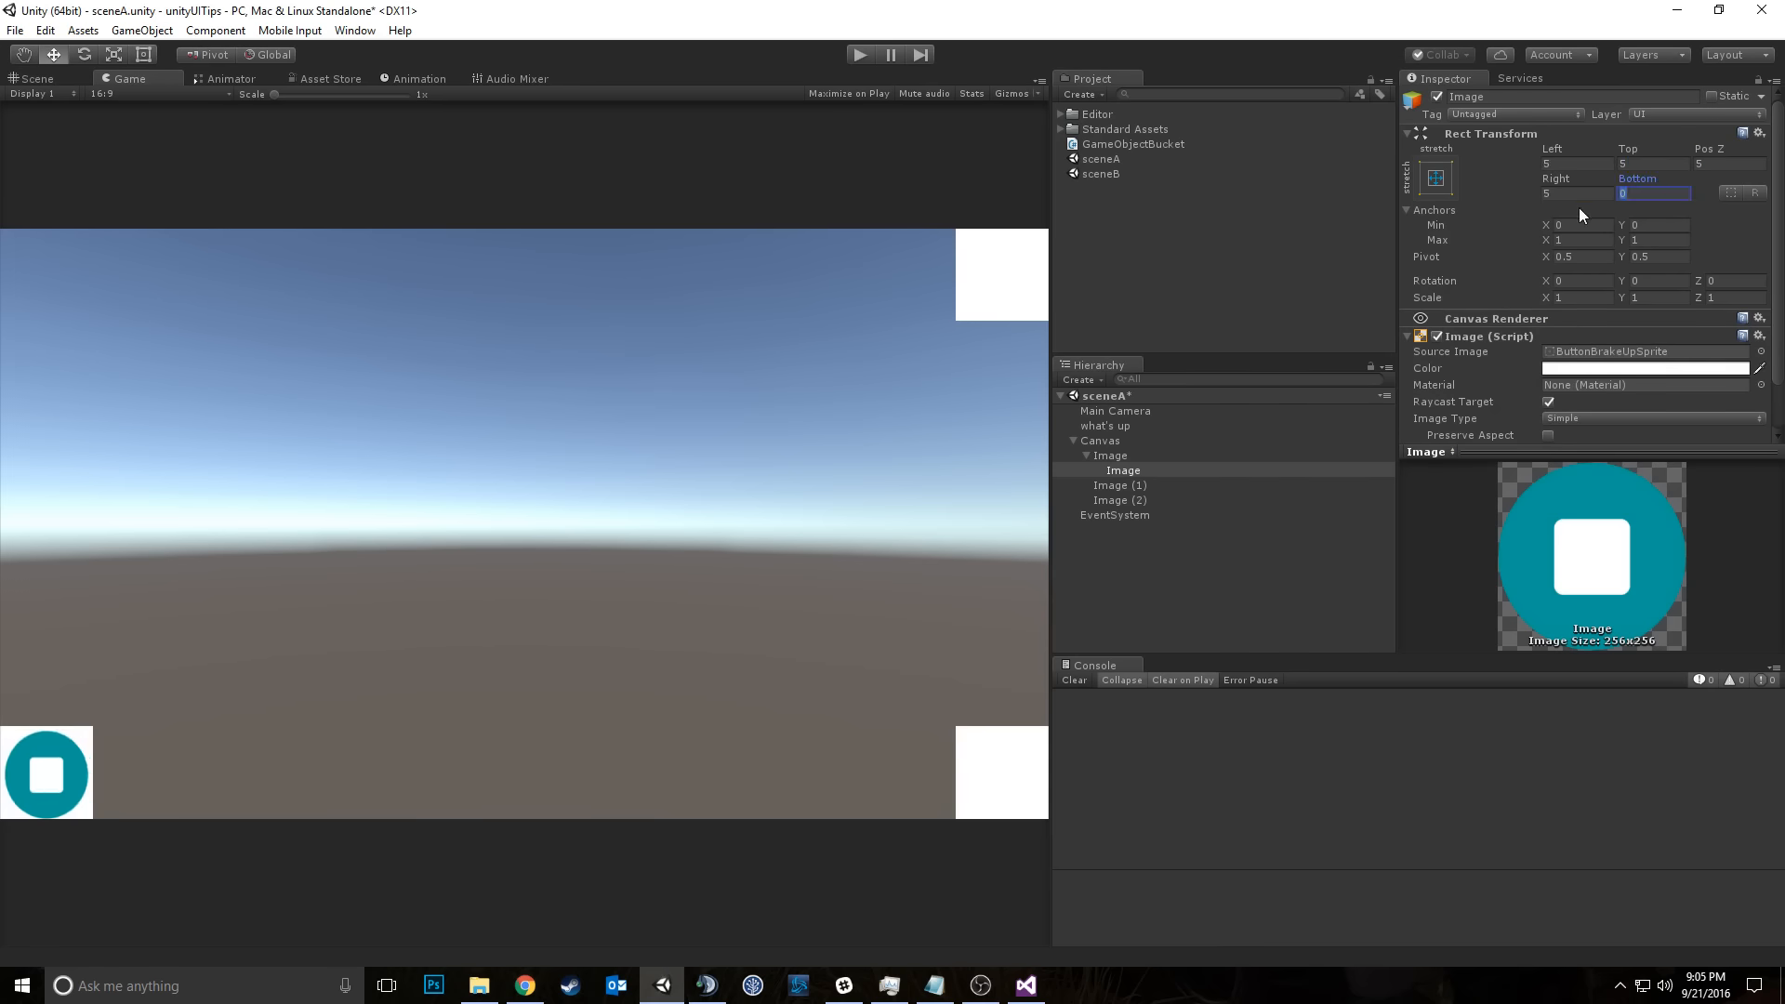
pyautogui.write('5')
pyautogui.click(1715, 168)
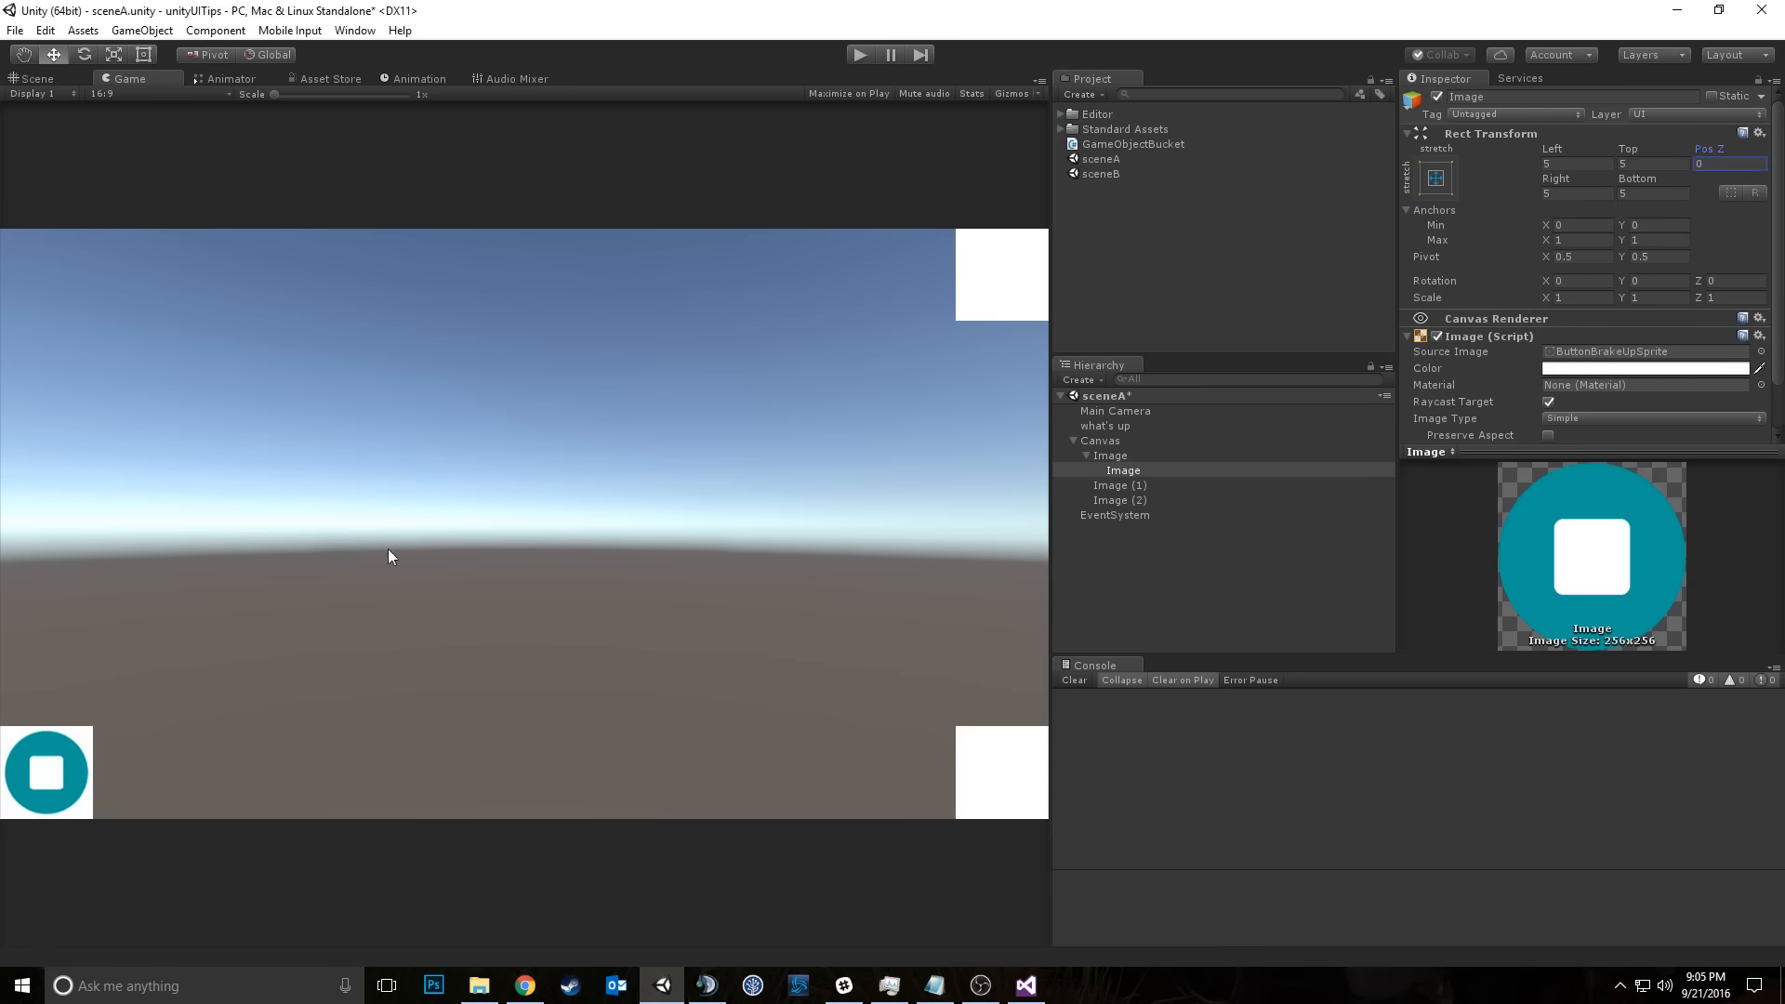
# Step: Try fading the bottom-left parent Image through its color's alpha, then return the alpha to 255
pyautogui.click(1115, 455)
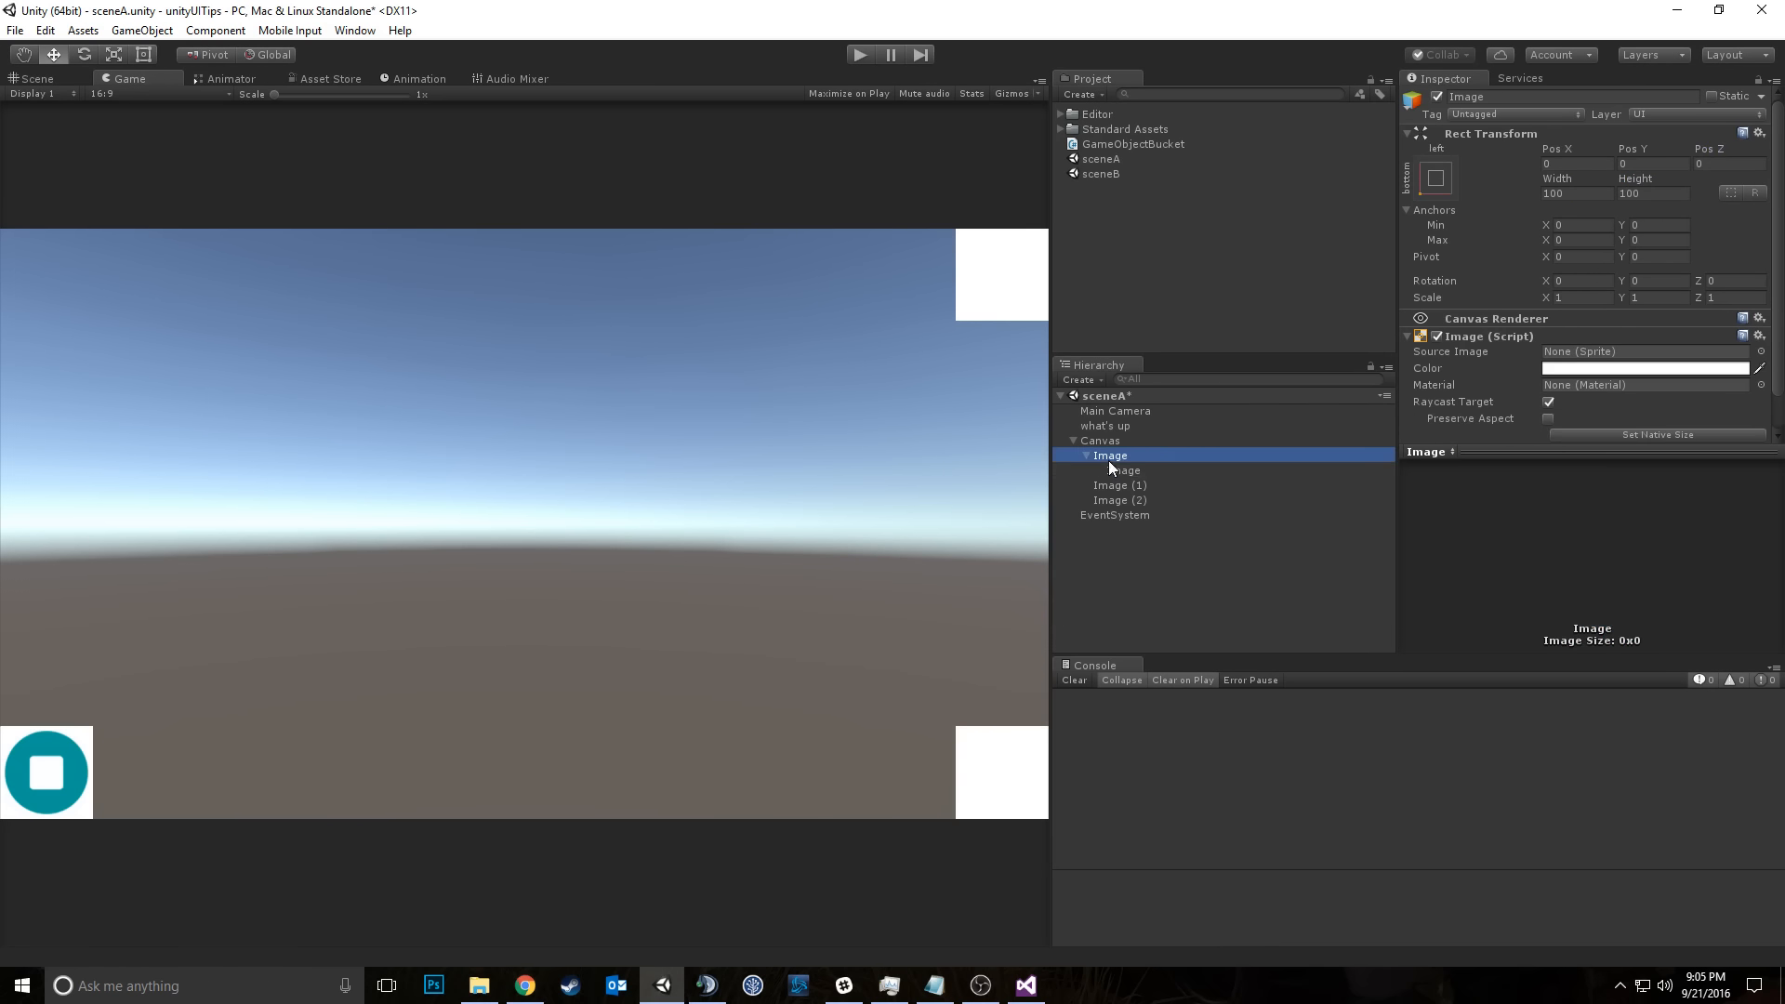
pyautogui.scroll(-2, 1553, 351)
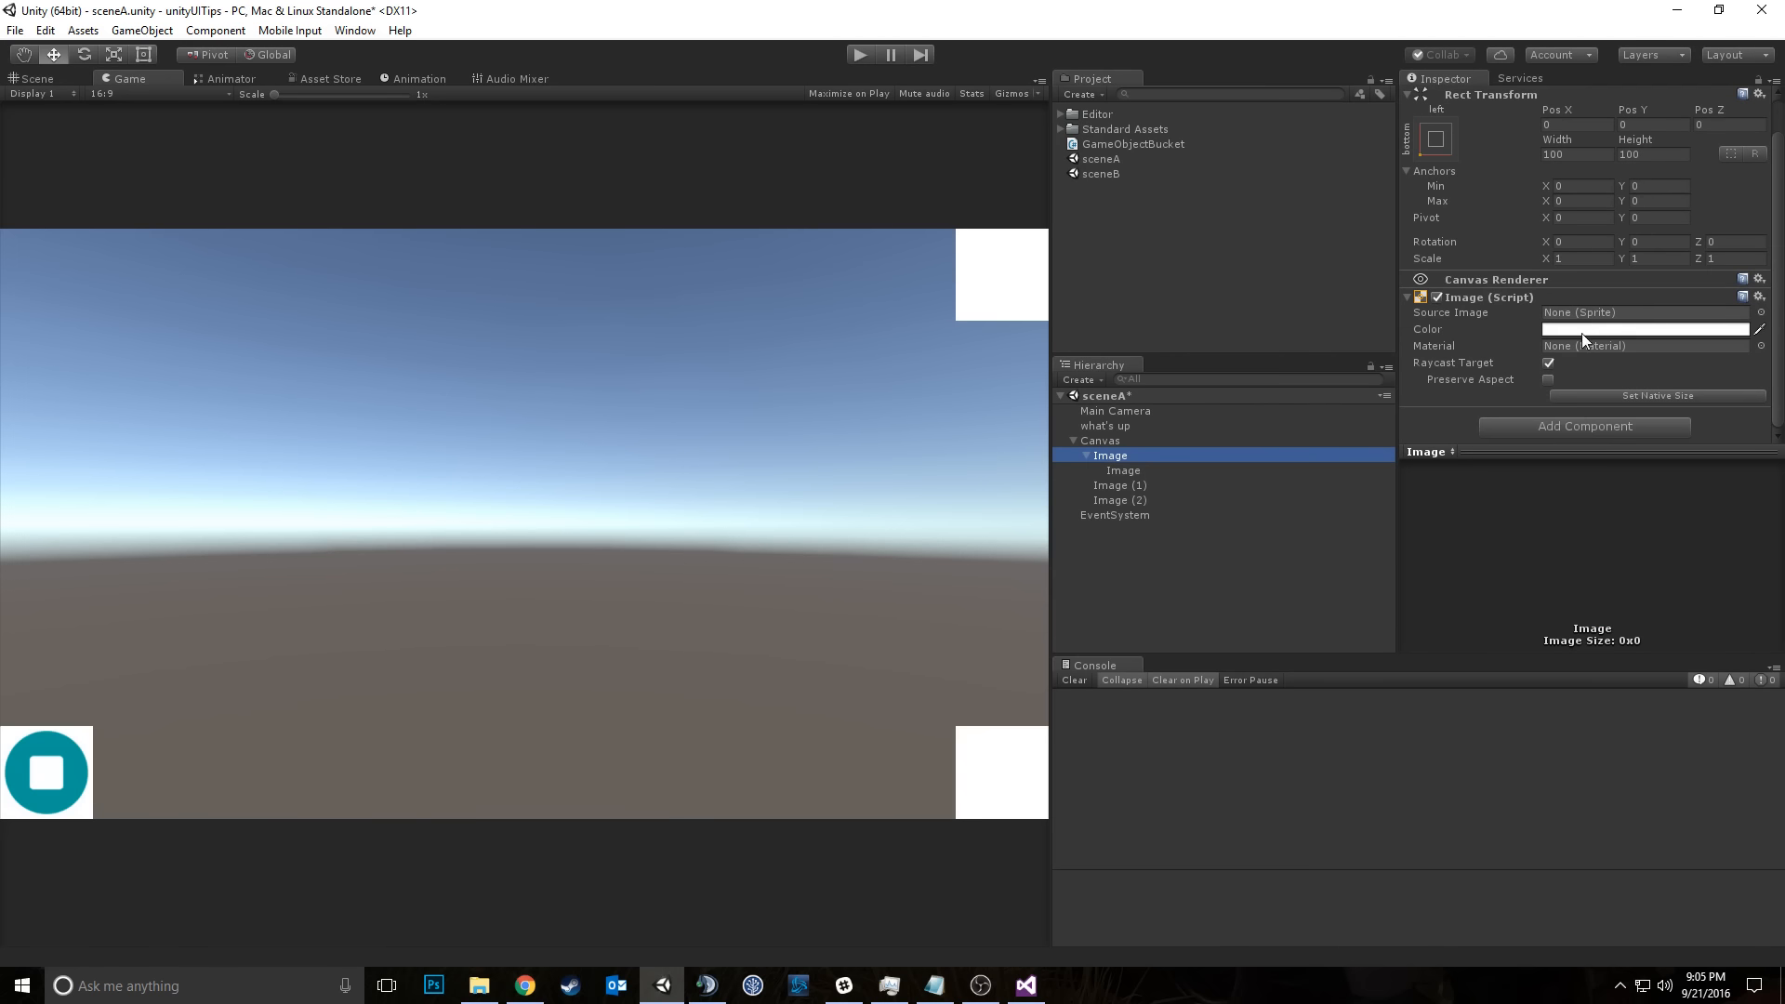
pyautogui.click(1581, 333)
pyautogui.moveTo(120, 331); pyautogui.dragTo(174, 318)
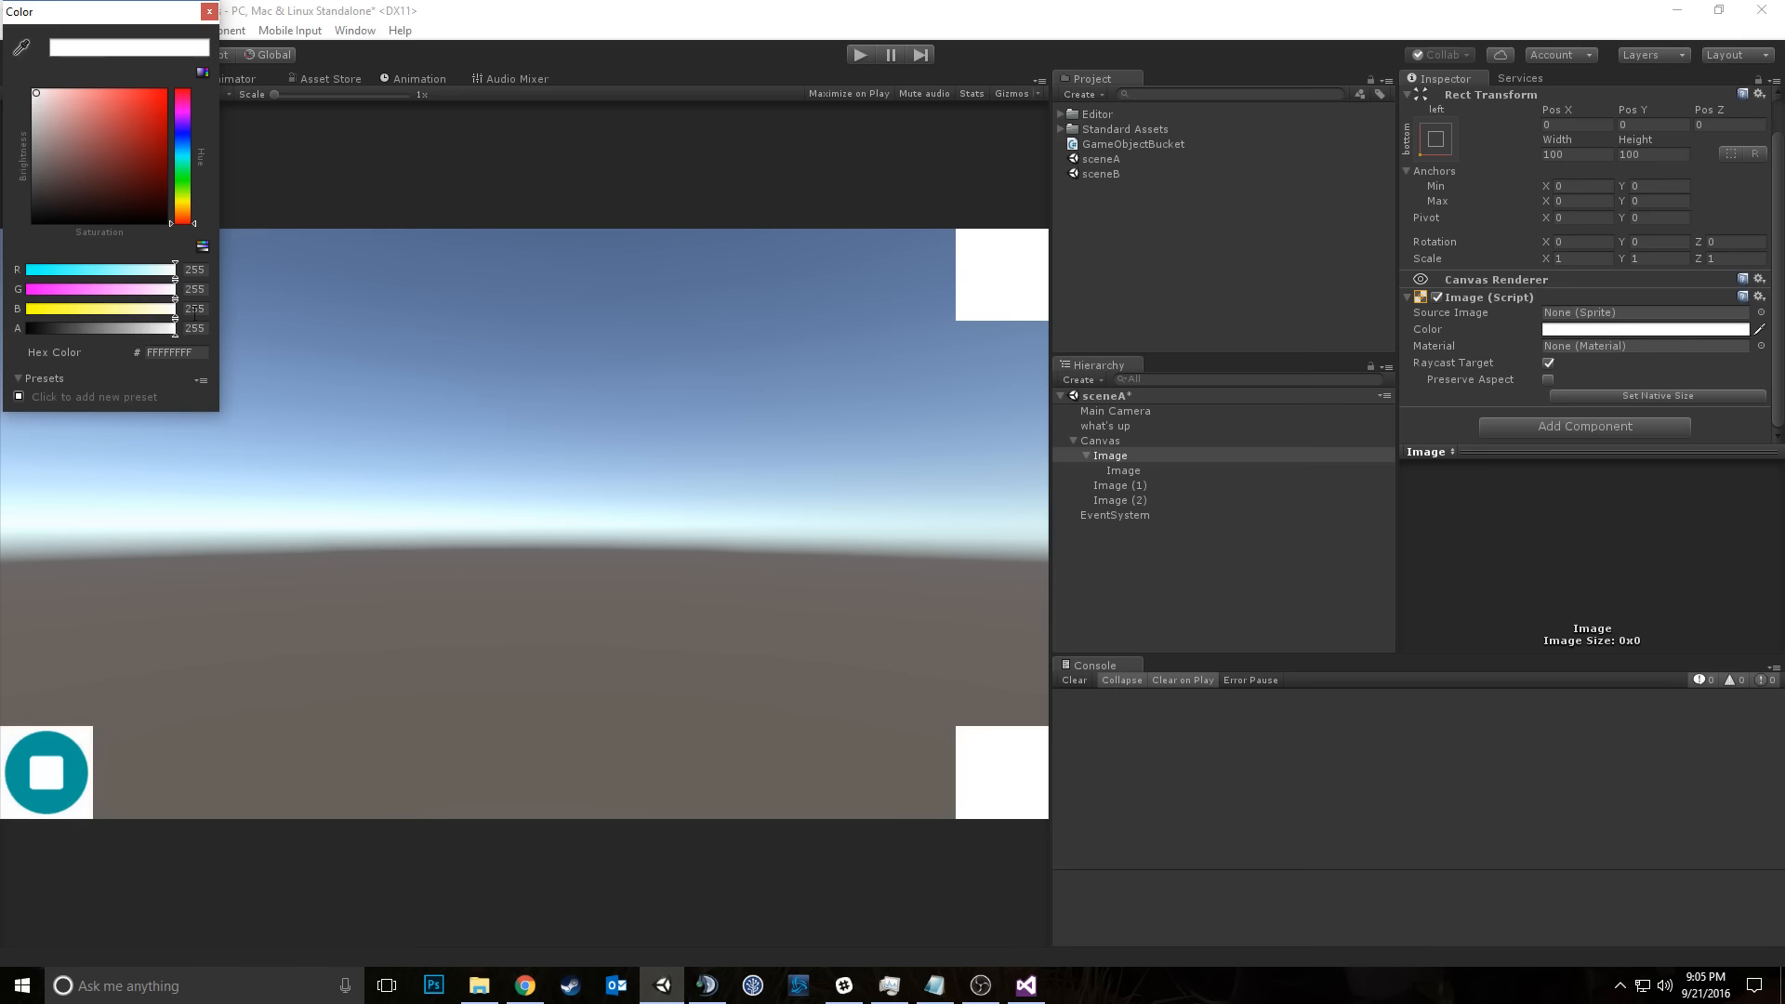
pyautogui.click(209, 11)
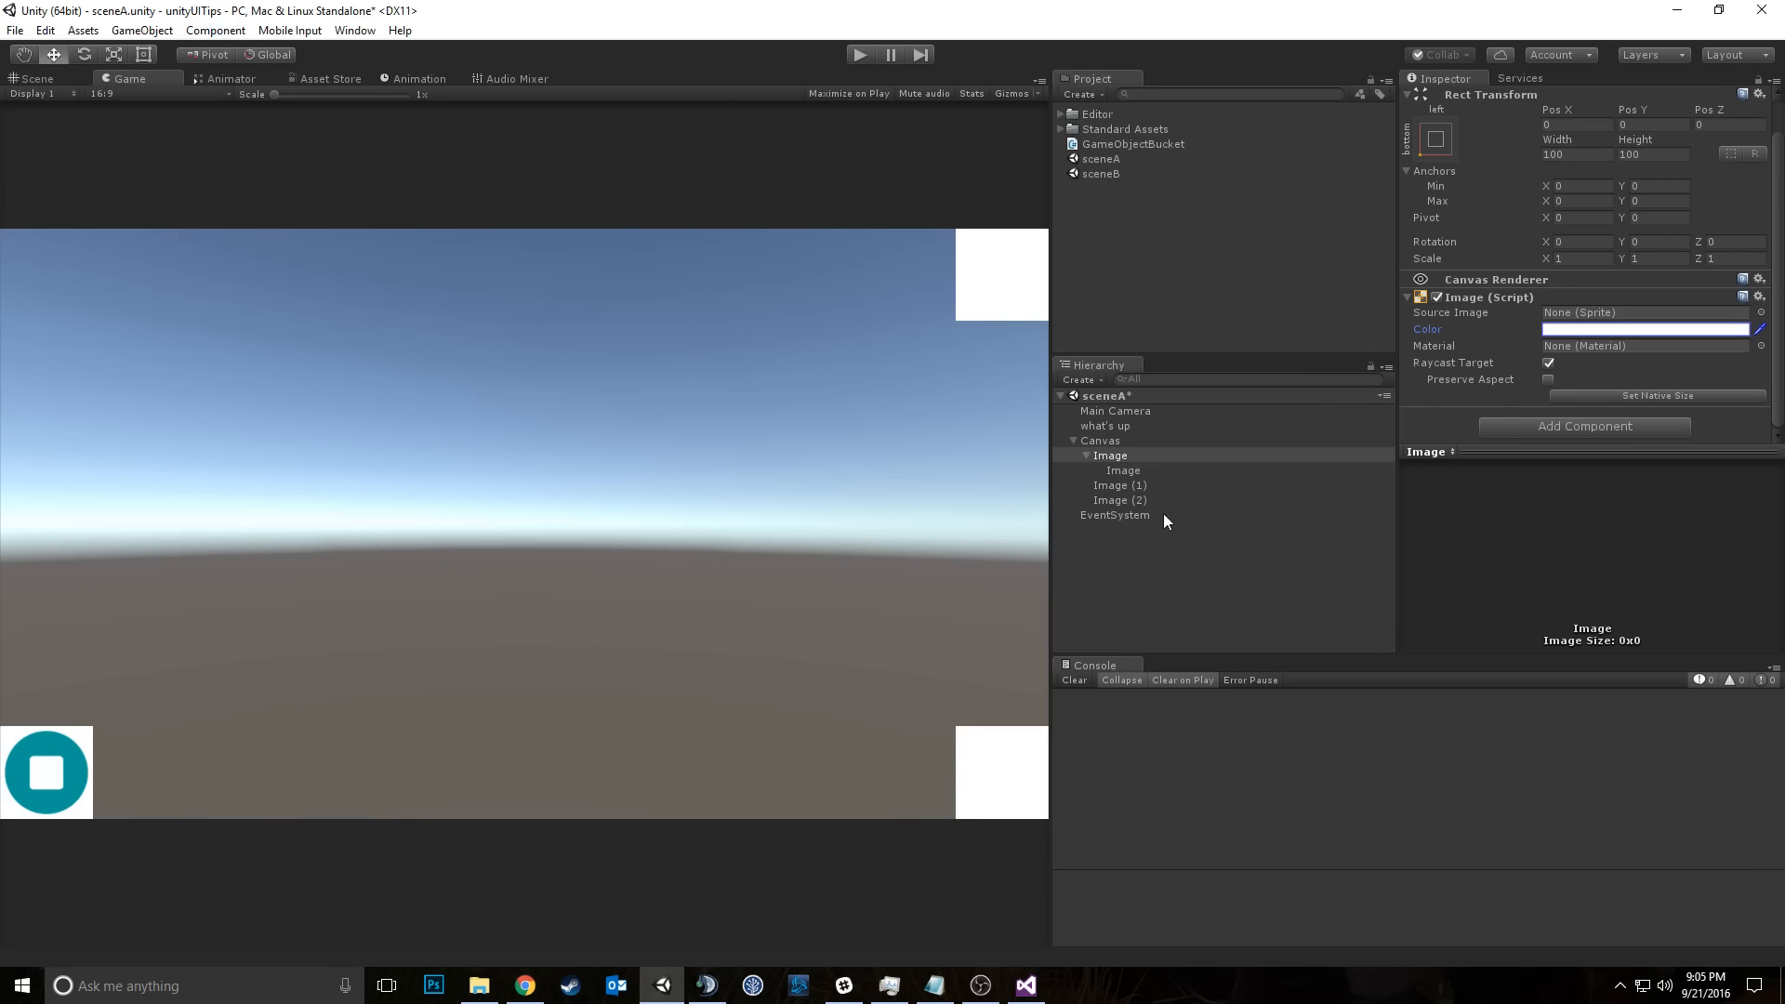
# Step: Inspect the bottom-left parent Image and its child separately and as a multi-selection, ending with only the parent selected
pyautogui.click(1126, 463)
pyautogui.click(1132, 455)
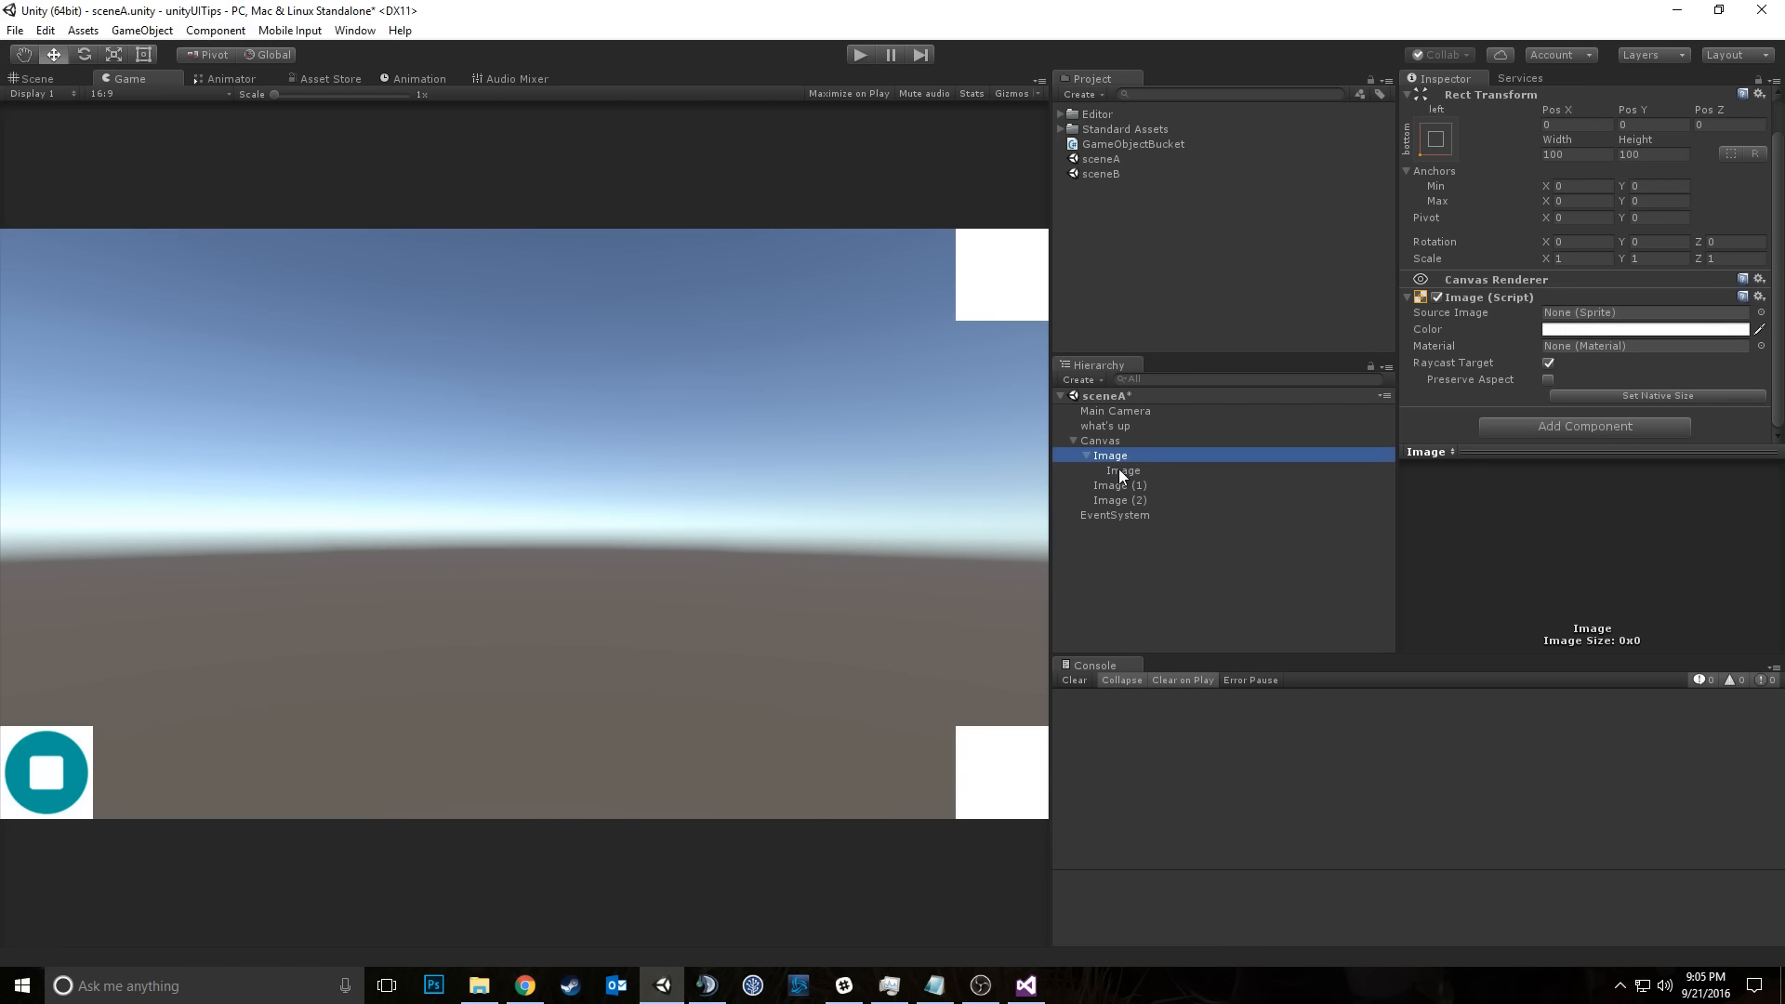
pyautogui.click(1118, 469)
pyautogui.click(1149, 454)
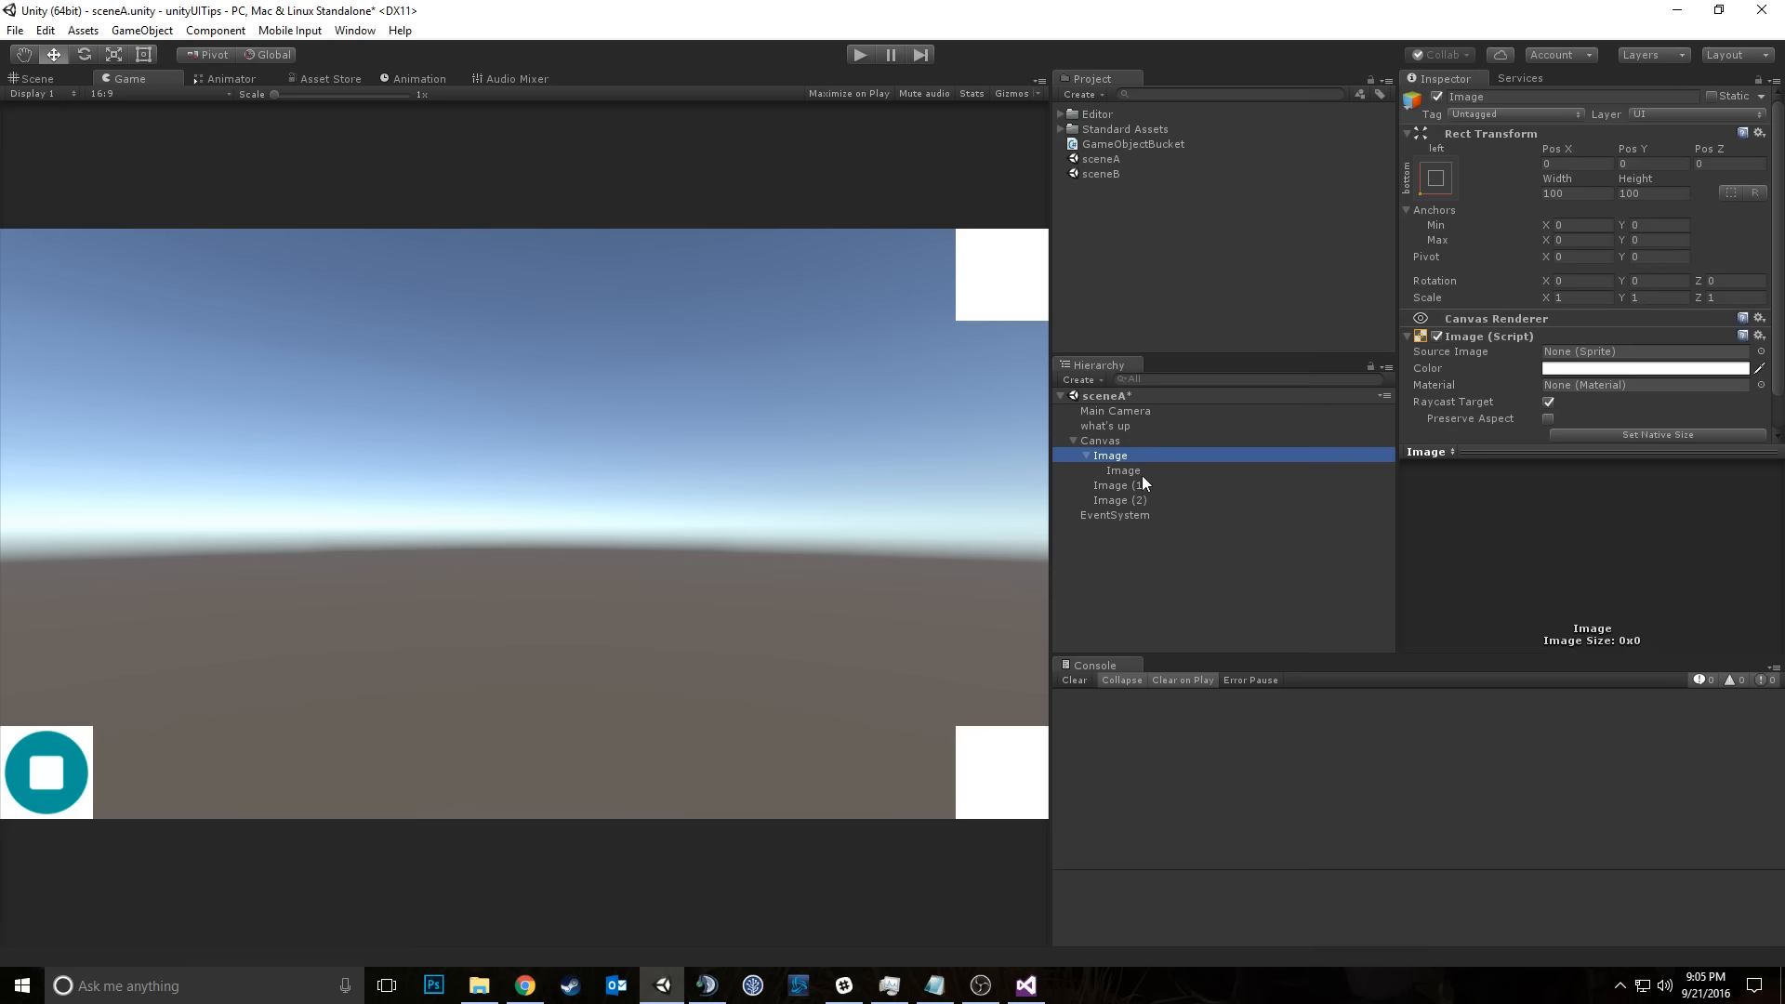
pyautogui.keyDown('ctrl'); pyautogui.click(1136, 473); pyautogui.keyUp('ctrl')
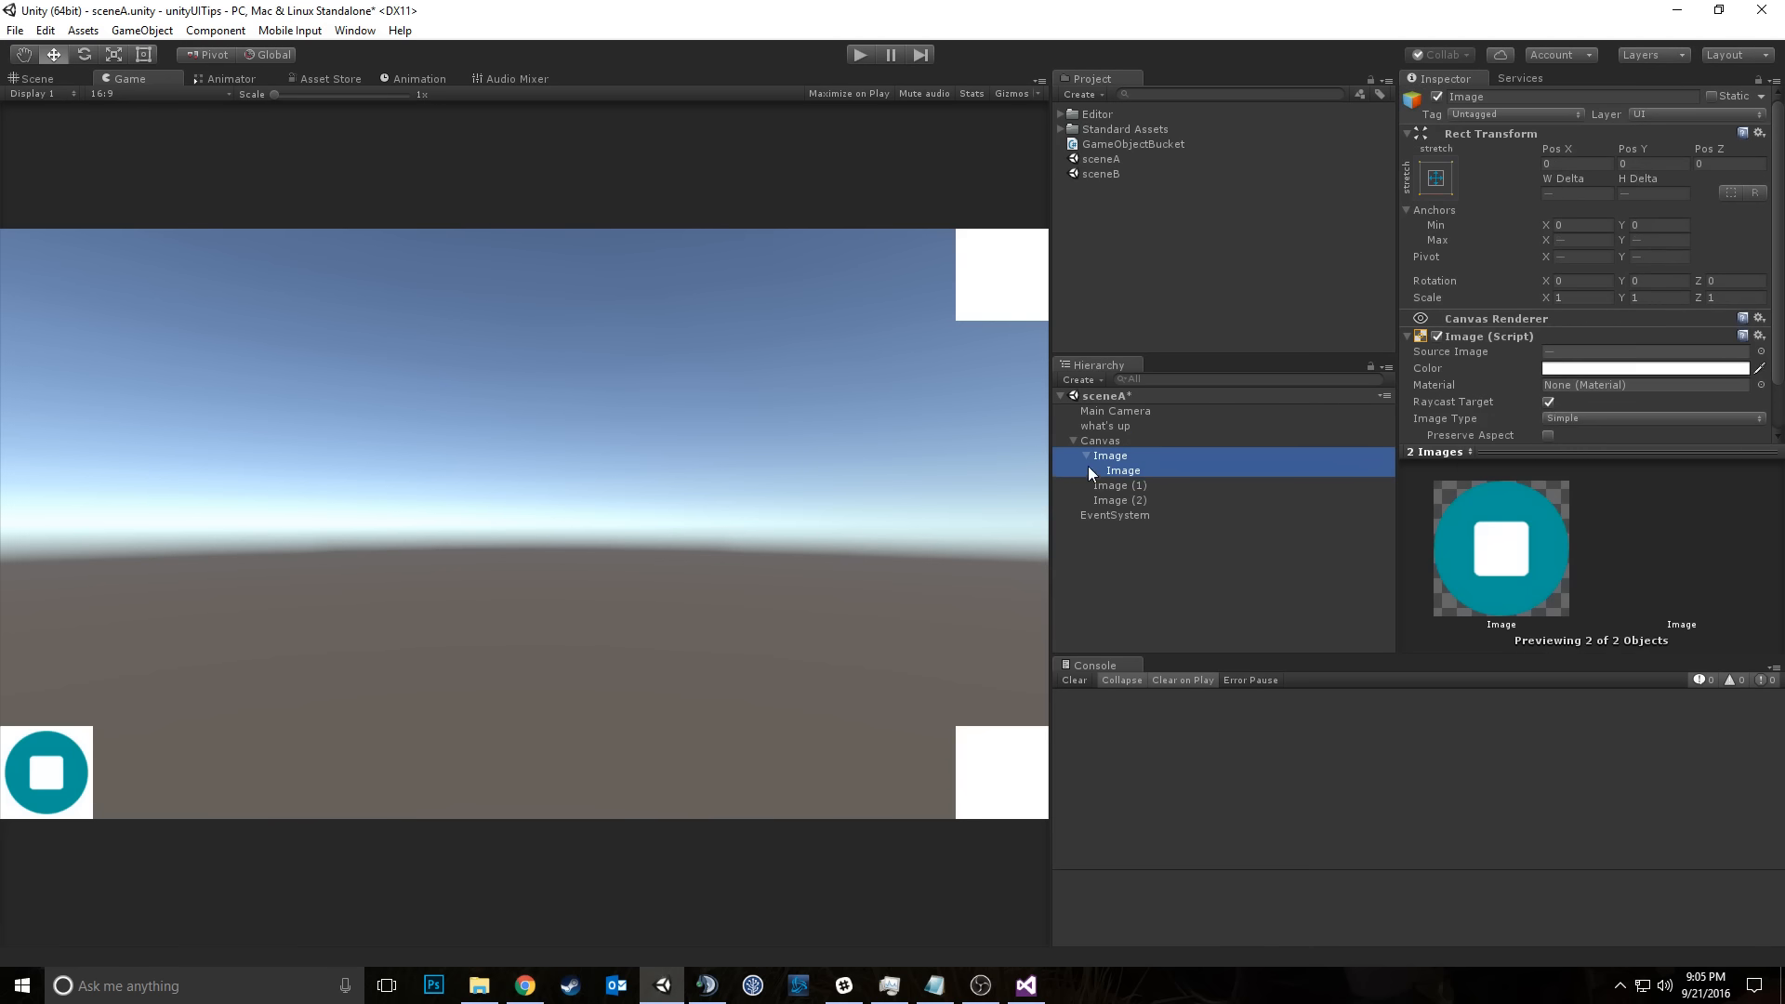
pyautogui.keyDown('ctrl'); pyautogui.click(1091, 471); pyautogui.keyUp('ctrl')
# Step: Add a Canvas Group component to the bottom-left parent Image and set its alpha to 0.84
pyautogui.scroll(-2, 1525, 366)
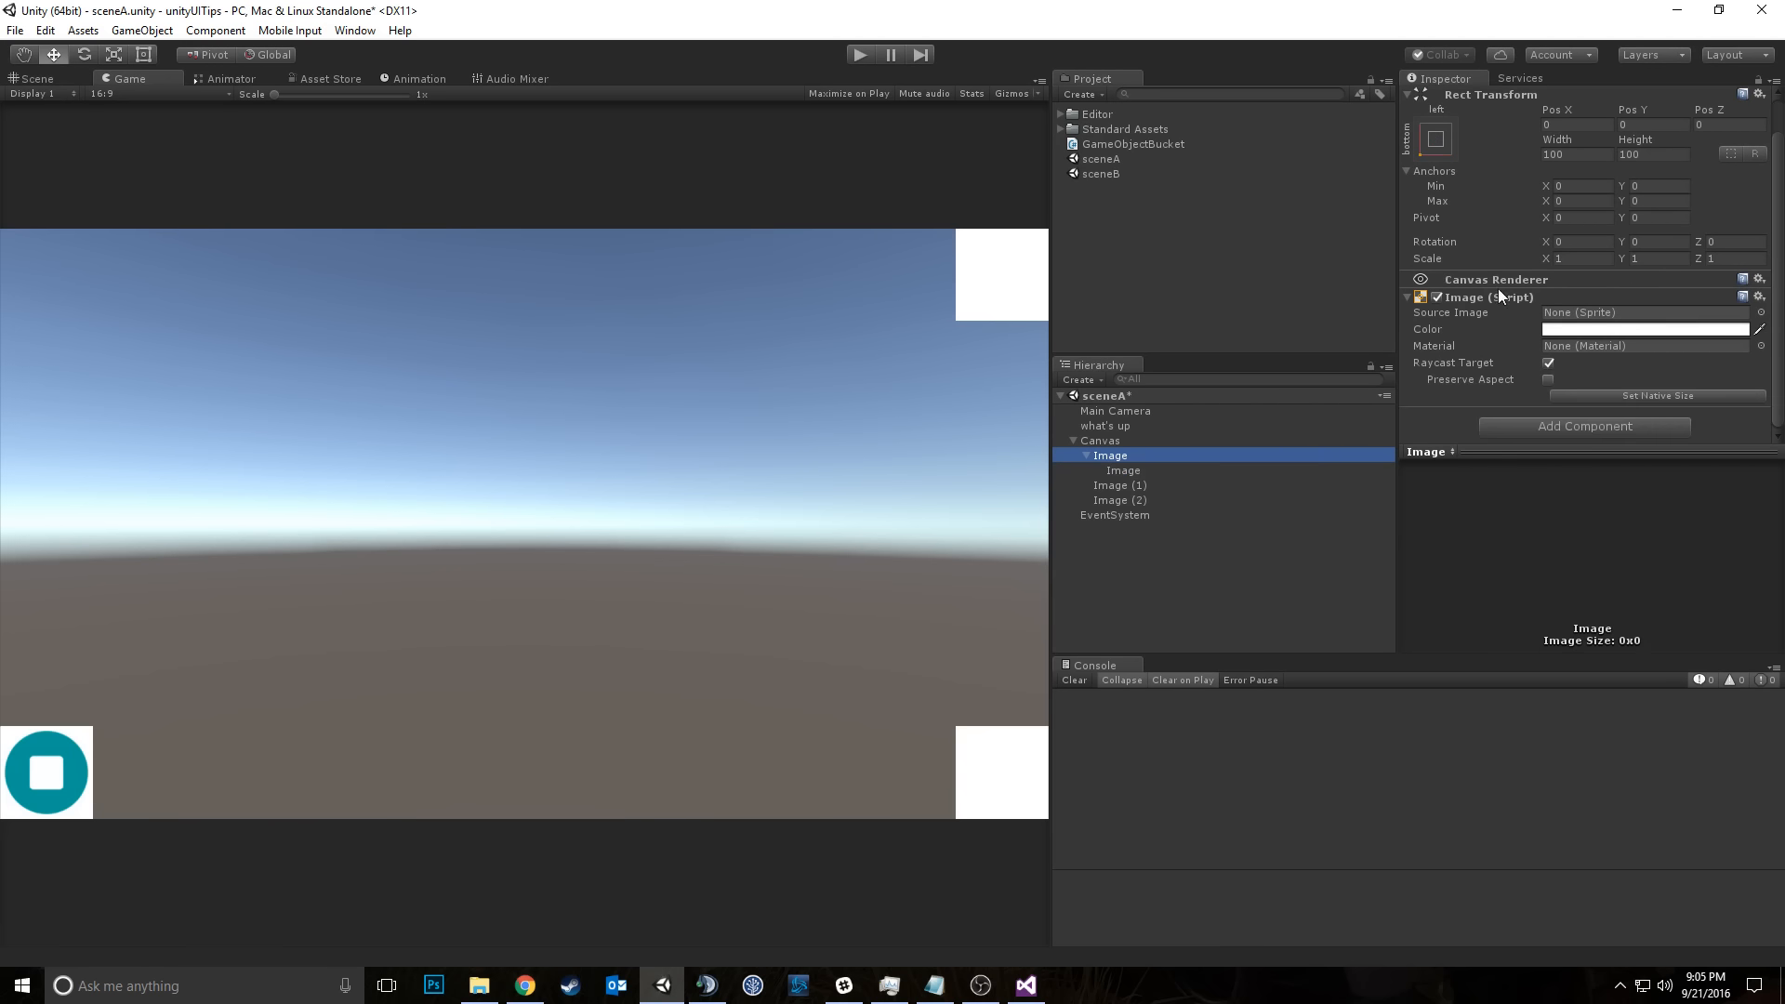
pyautogui.click(1405, 297)
pyautogui.click(1572, 371)
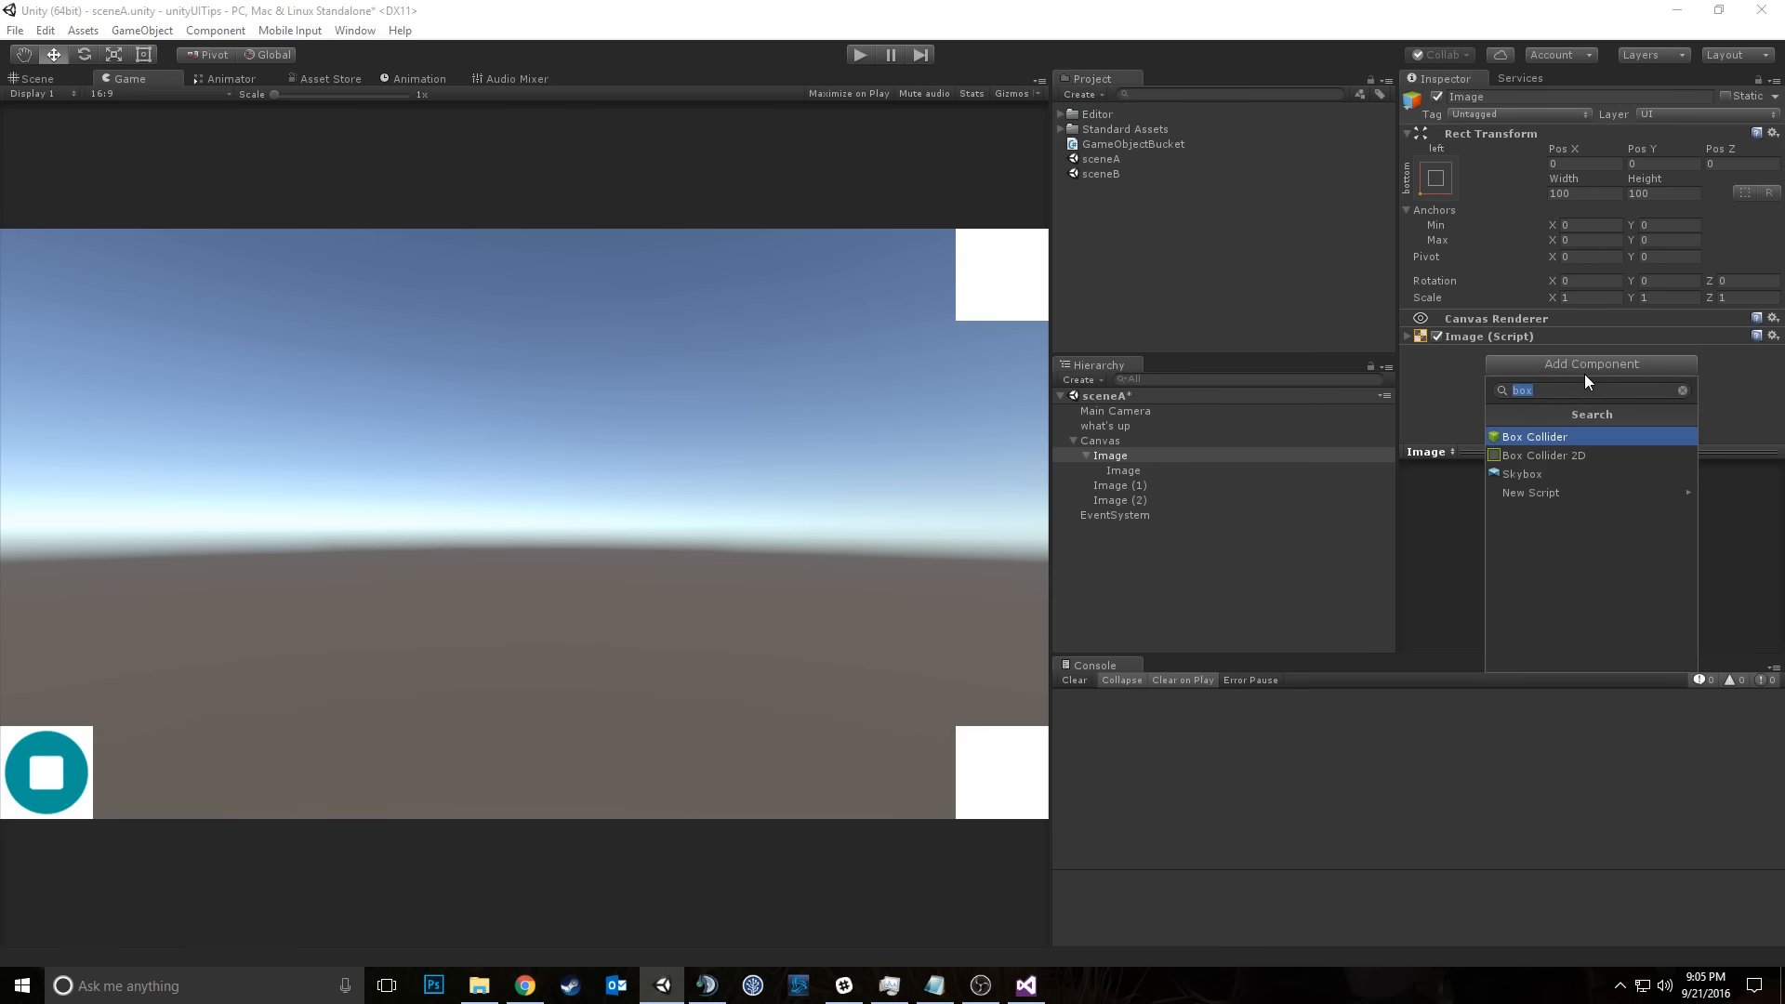
pyautogui.write('can')
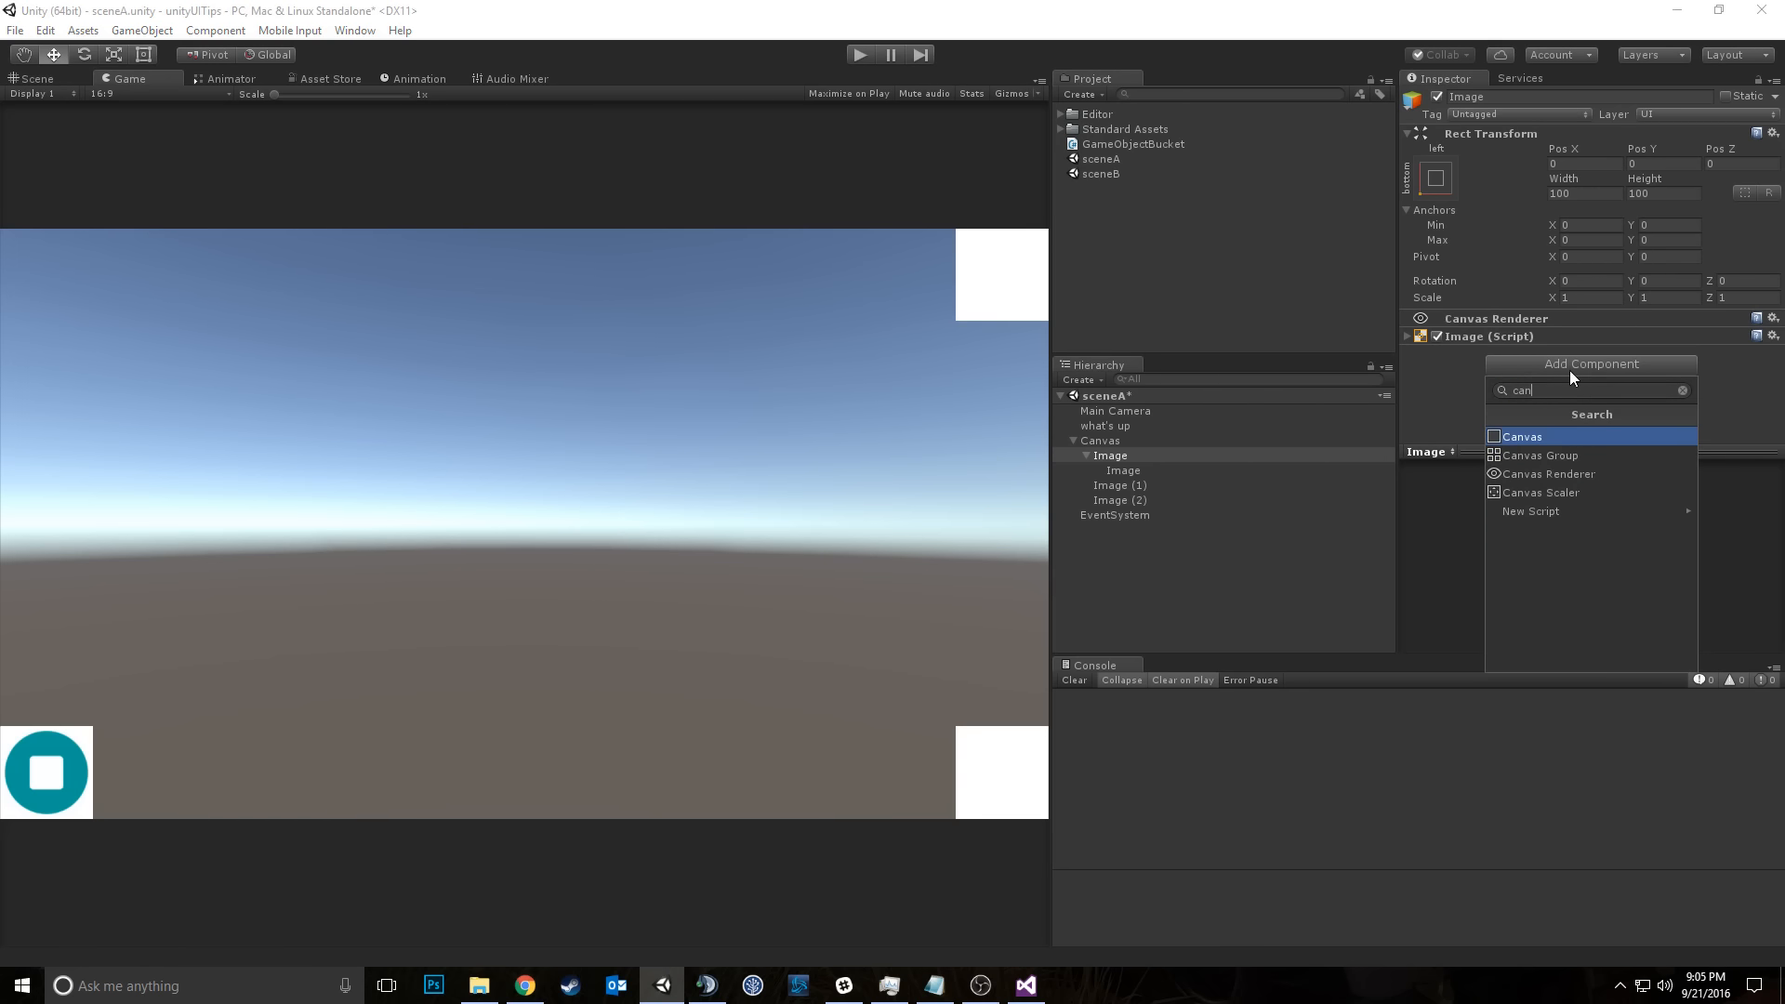
pyautogui.write('v')
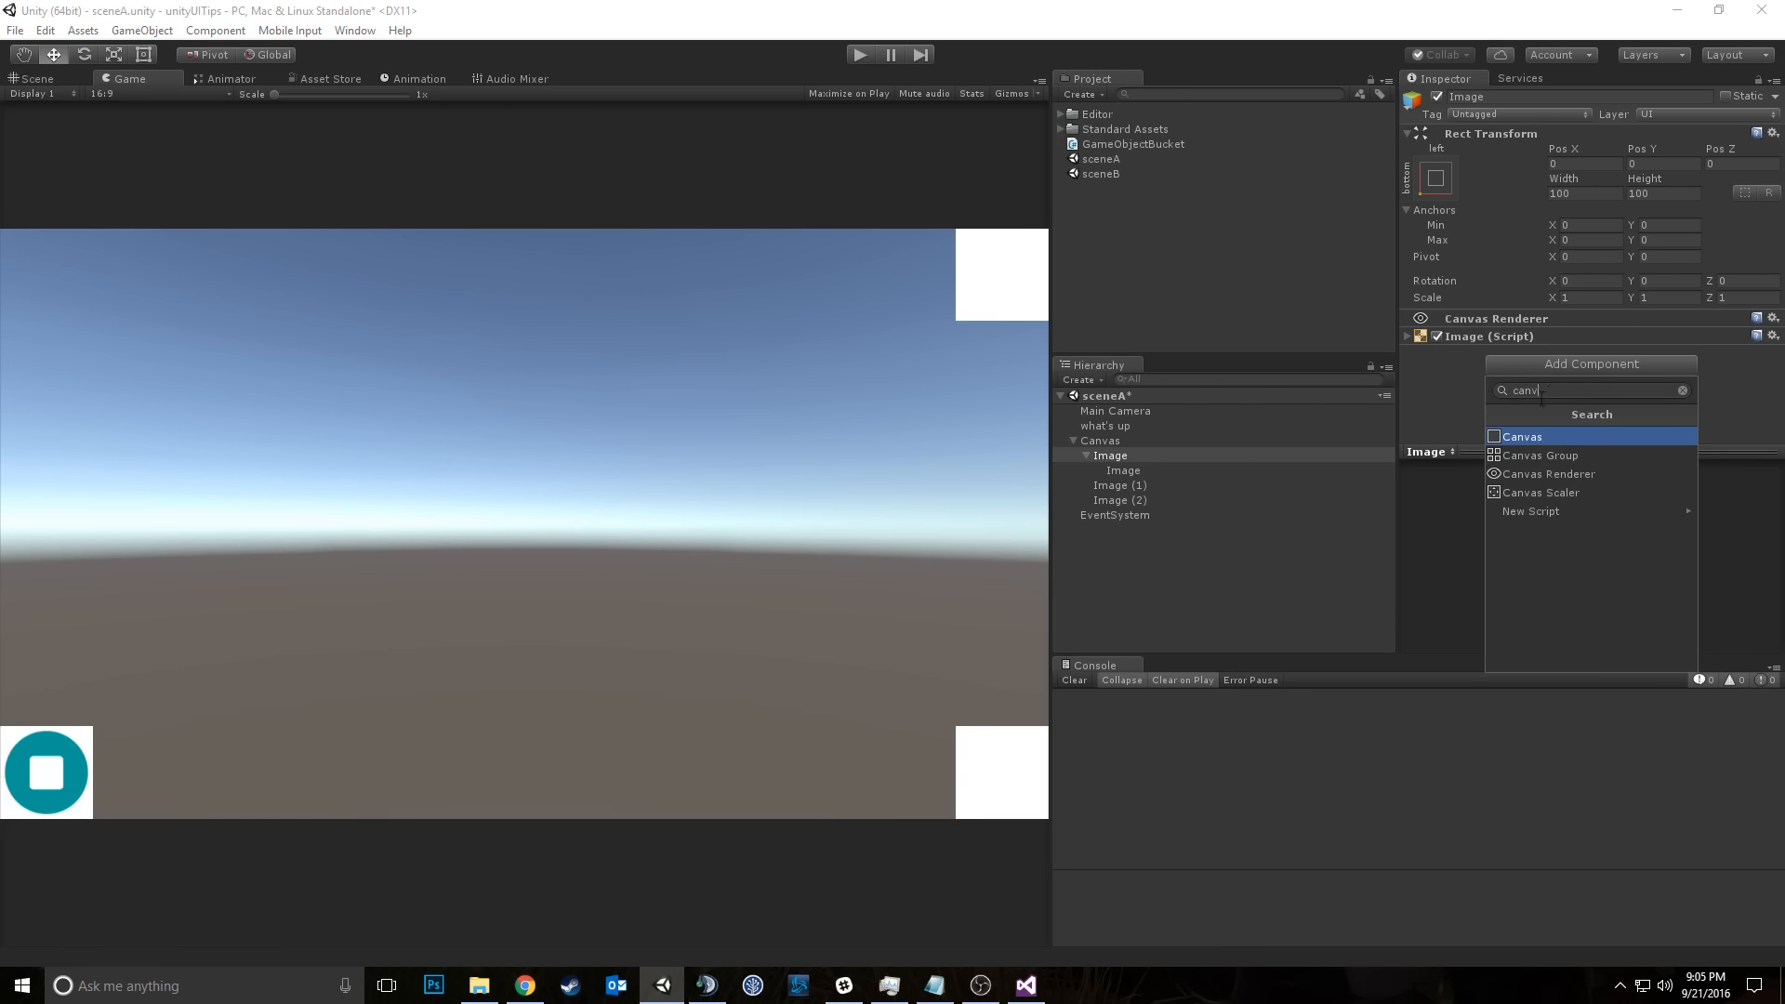
pyautogui.click(1524, 454)
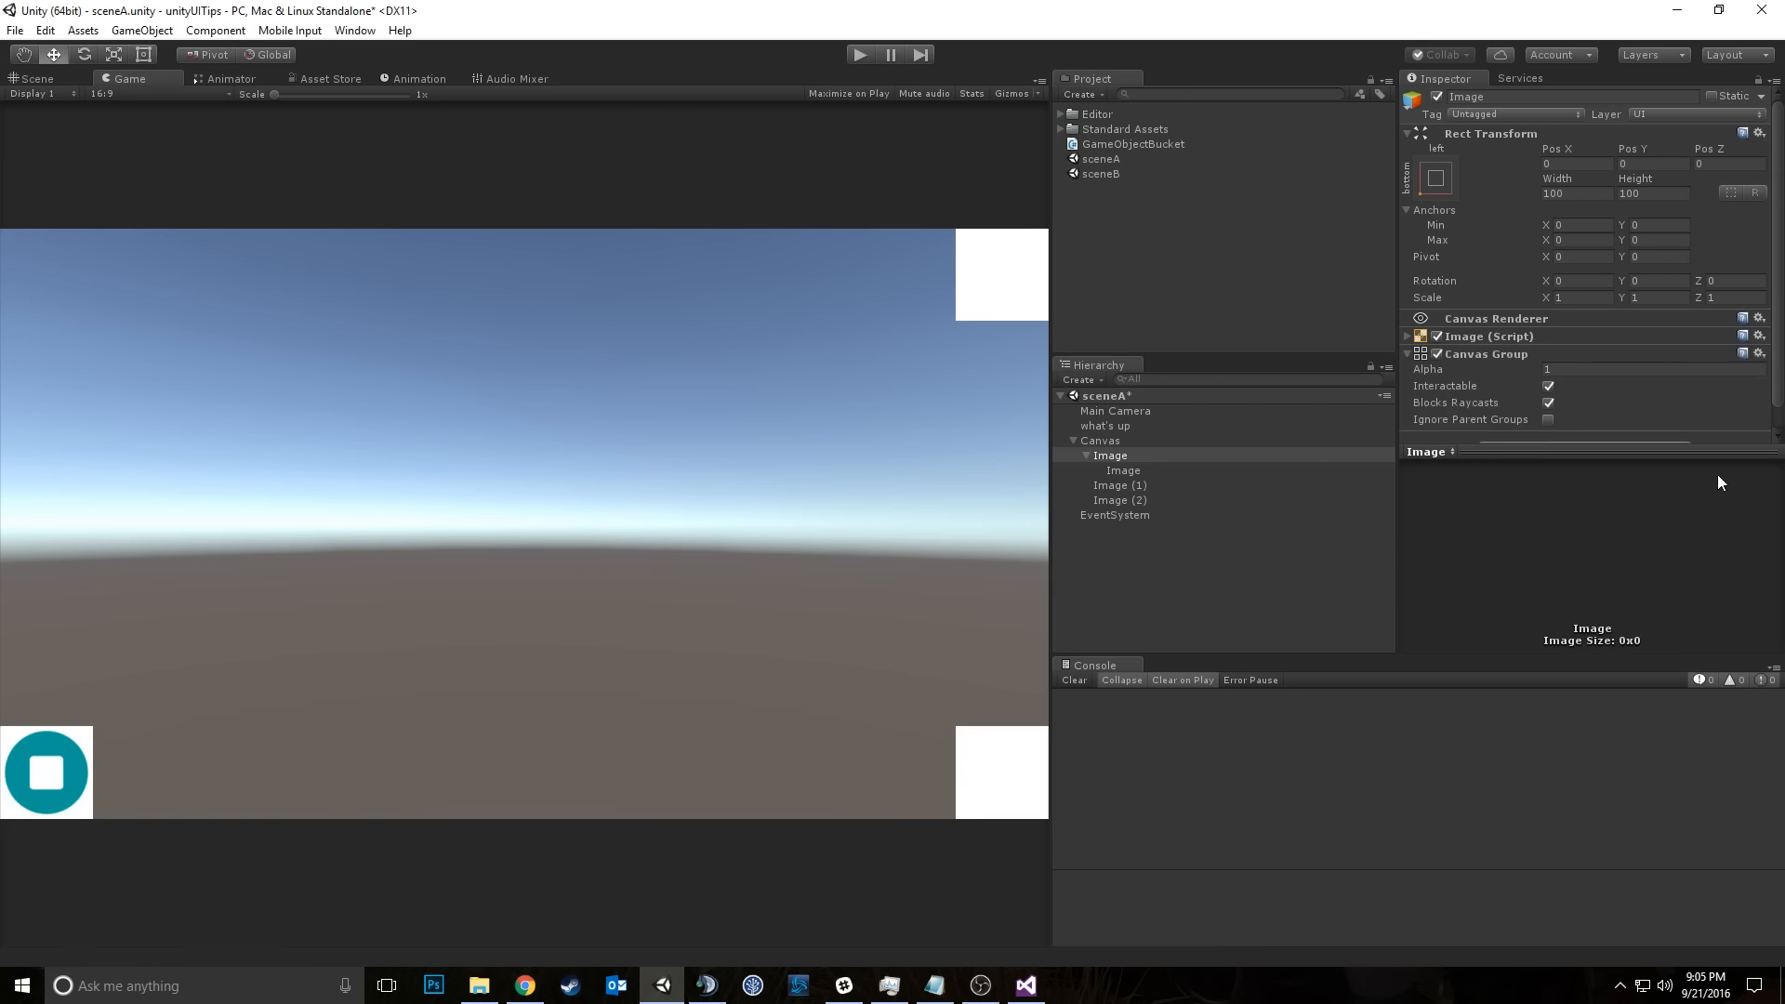
pyautogui.scroll(-1, 1622, 427)
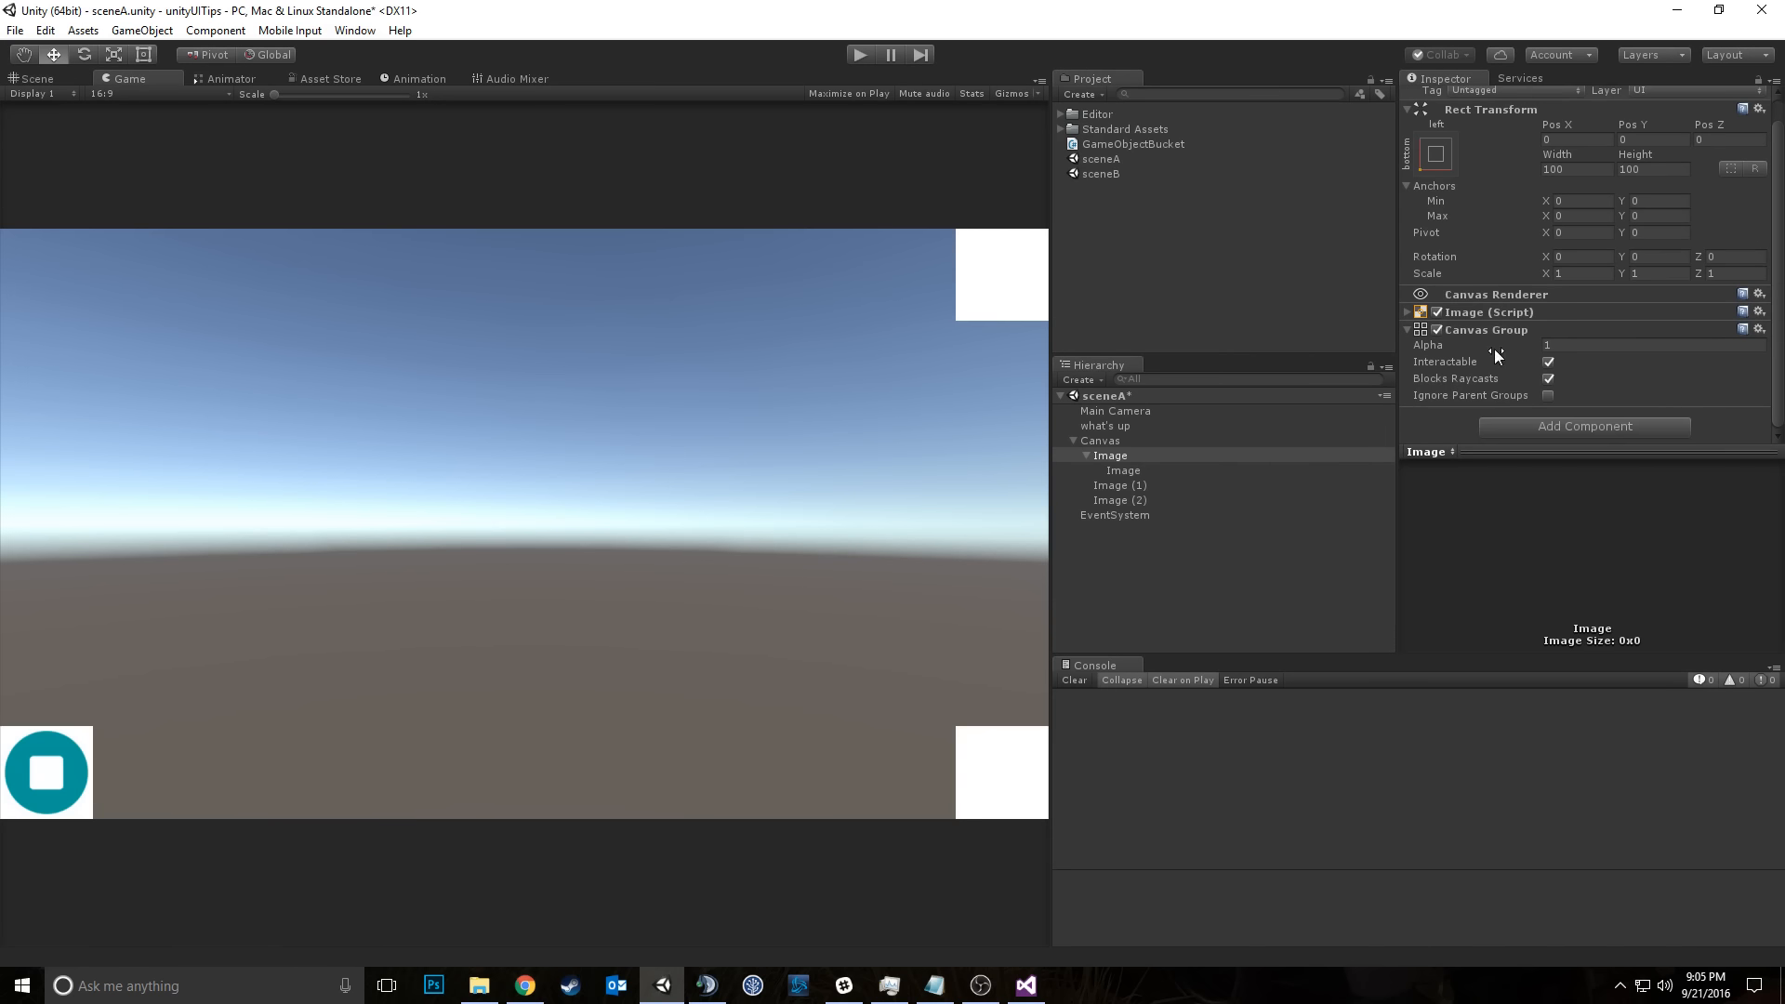
pyautogui.moveTo(1493, 349); pyautogui.dragTo(1645, 348)
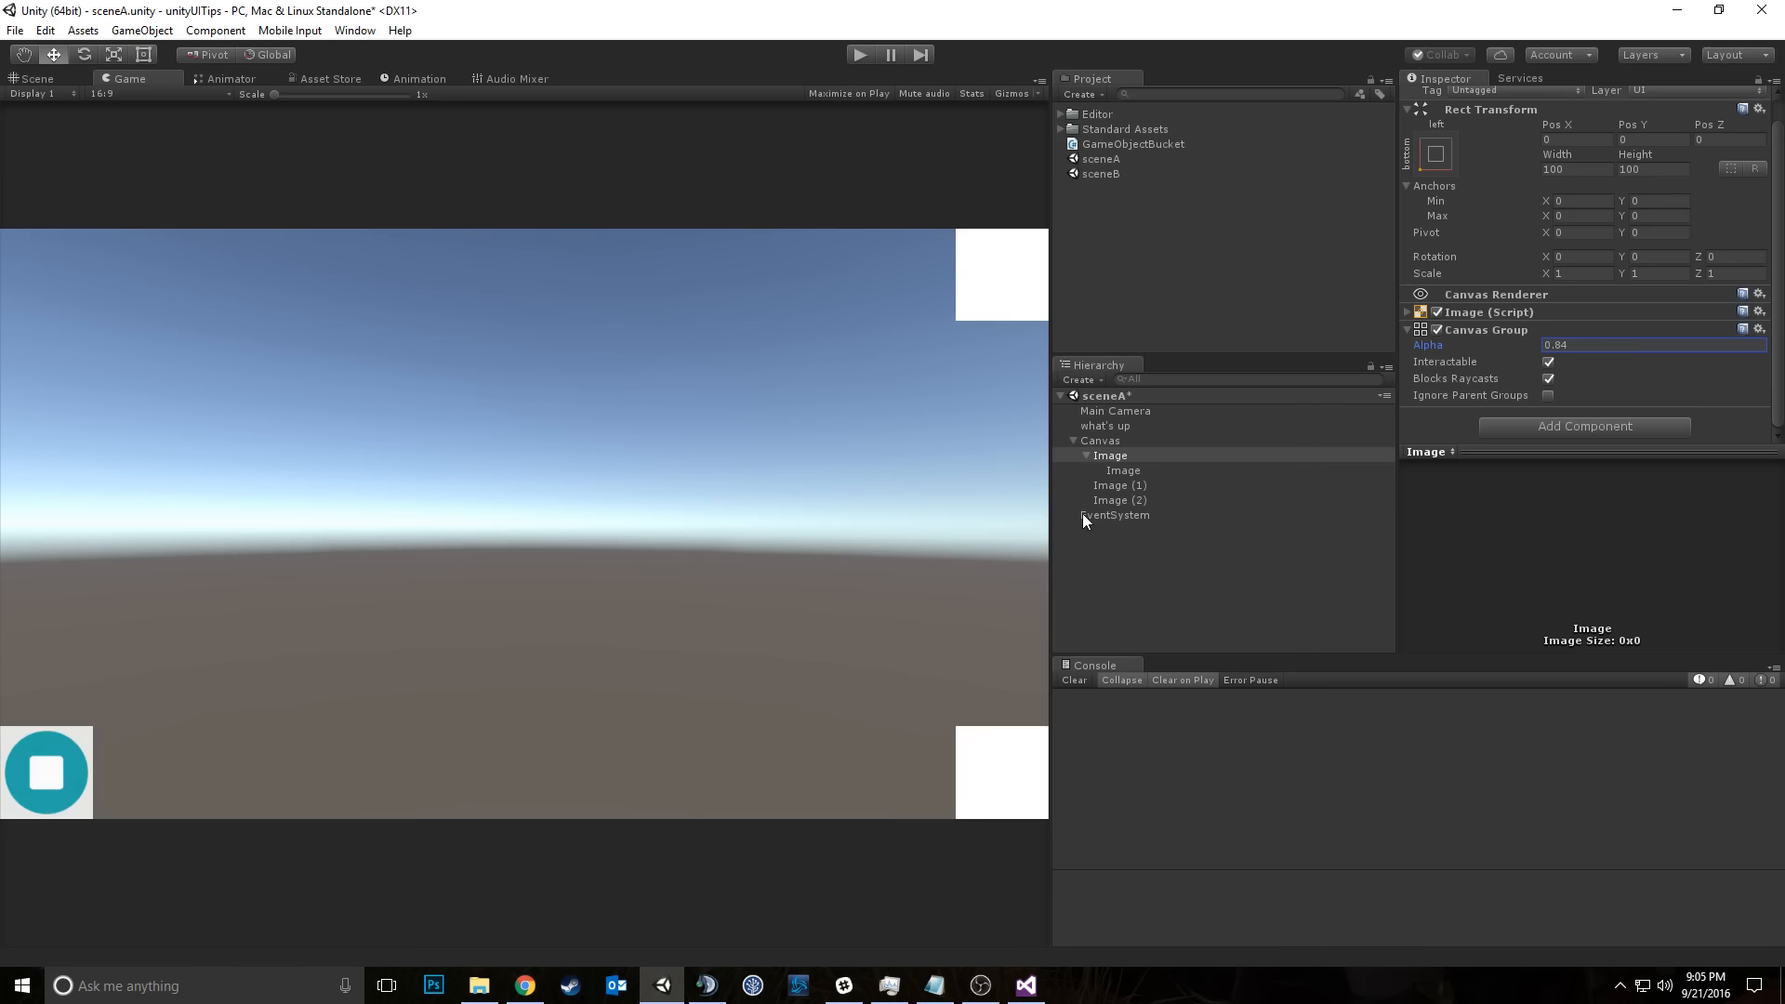
# Step: Add a Canvas Group component to the top-right Image (1)
pyautogui.click(1097, 455)
pyautogui.click(1108, 488)
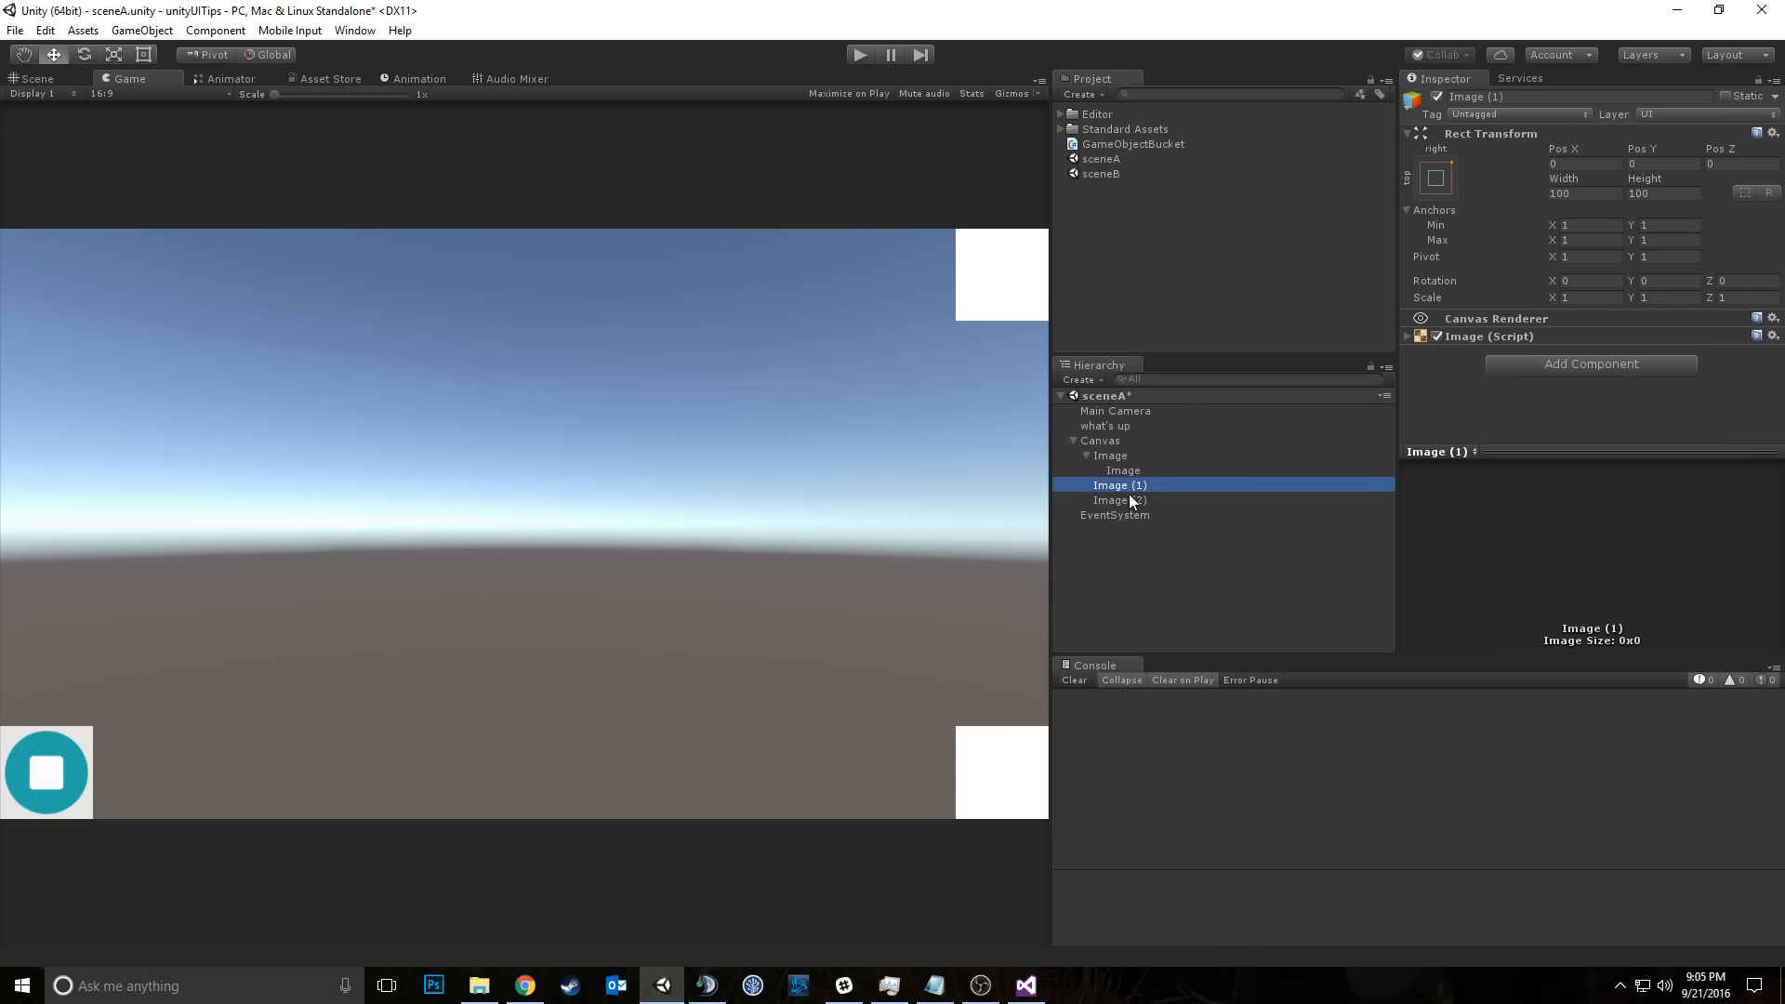
pyautogui.click(1591, 363)
pyautogui.write('canvas')
pyautogui.click(1545, 445)
pyautogui.scroll(-1, 1552, 383)
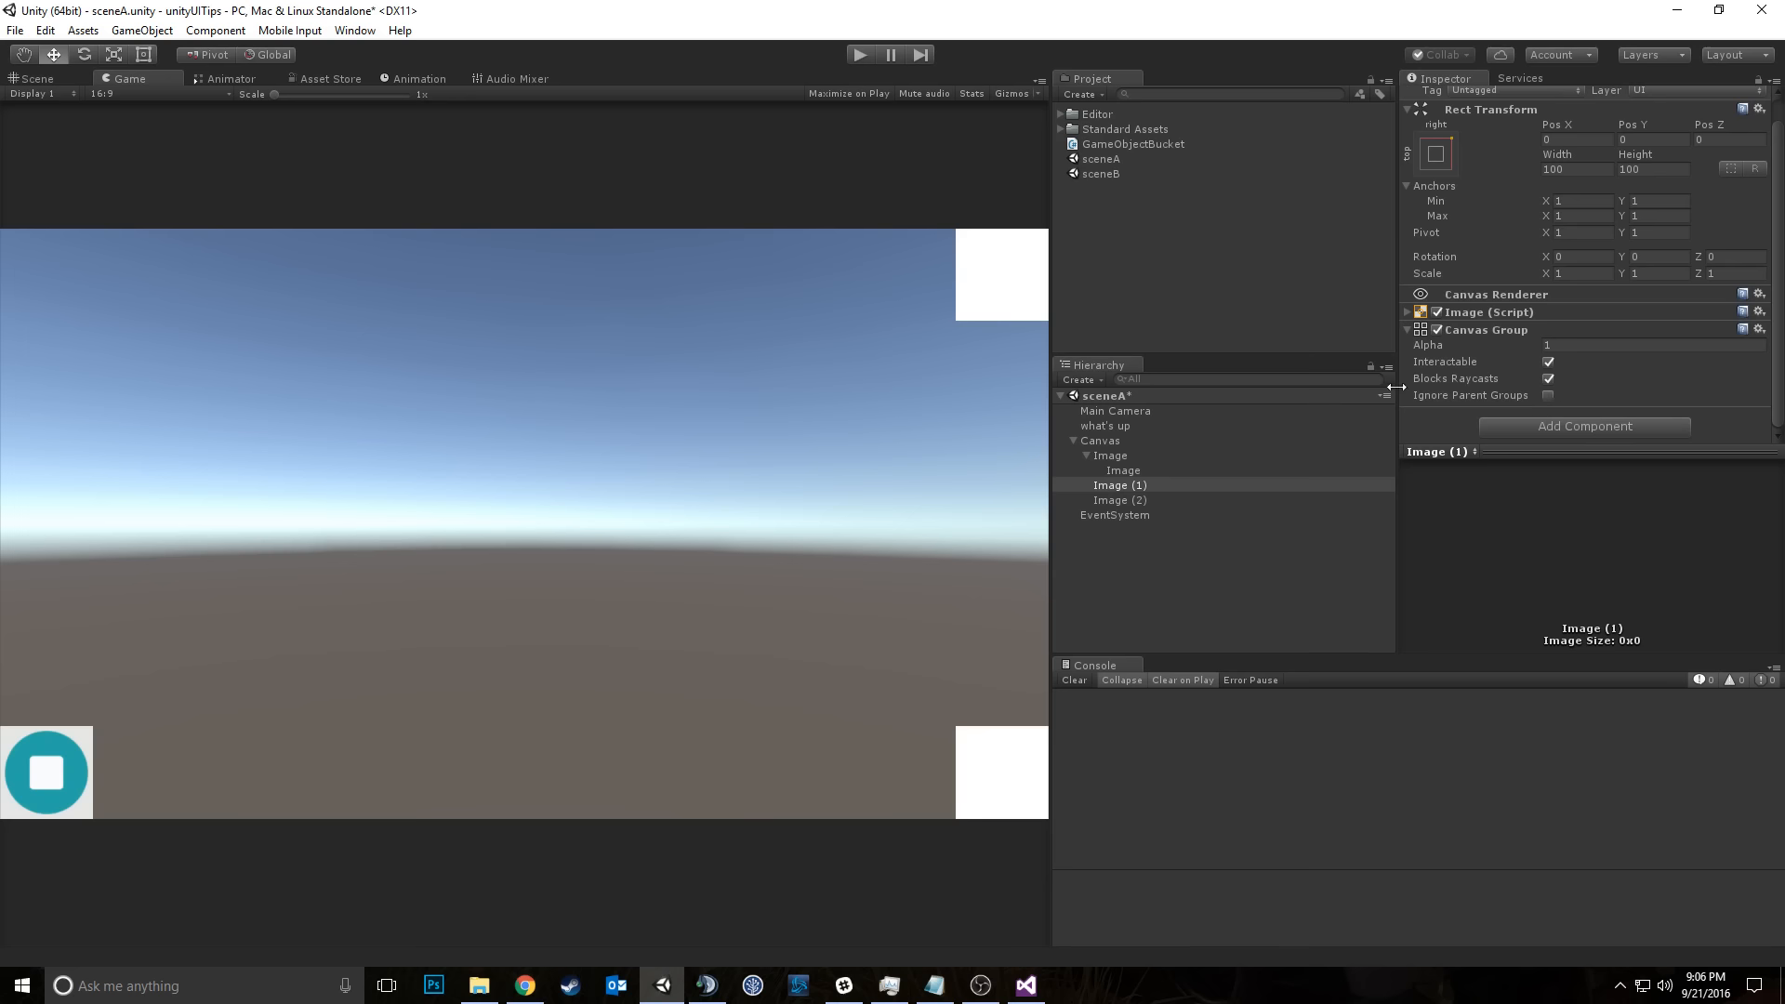
# Step: Add a Button component to the child Image of the bottom-left Image and clear the Console
pyautogui.click(1119, 486)
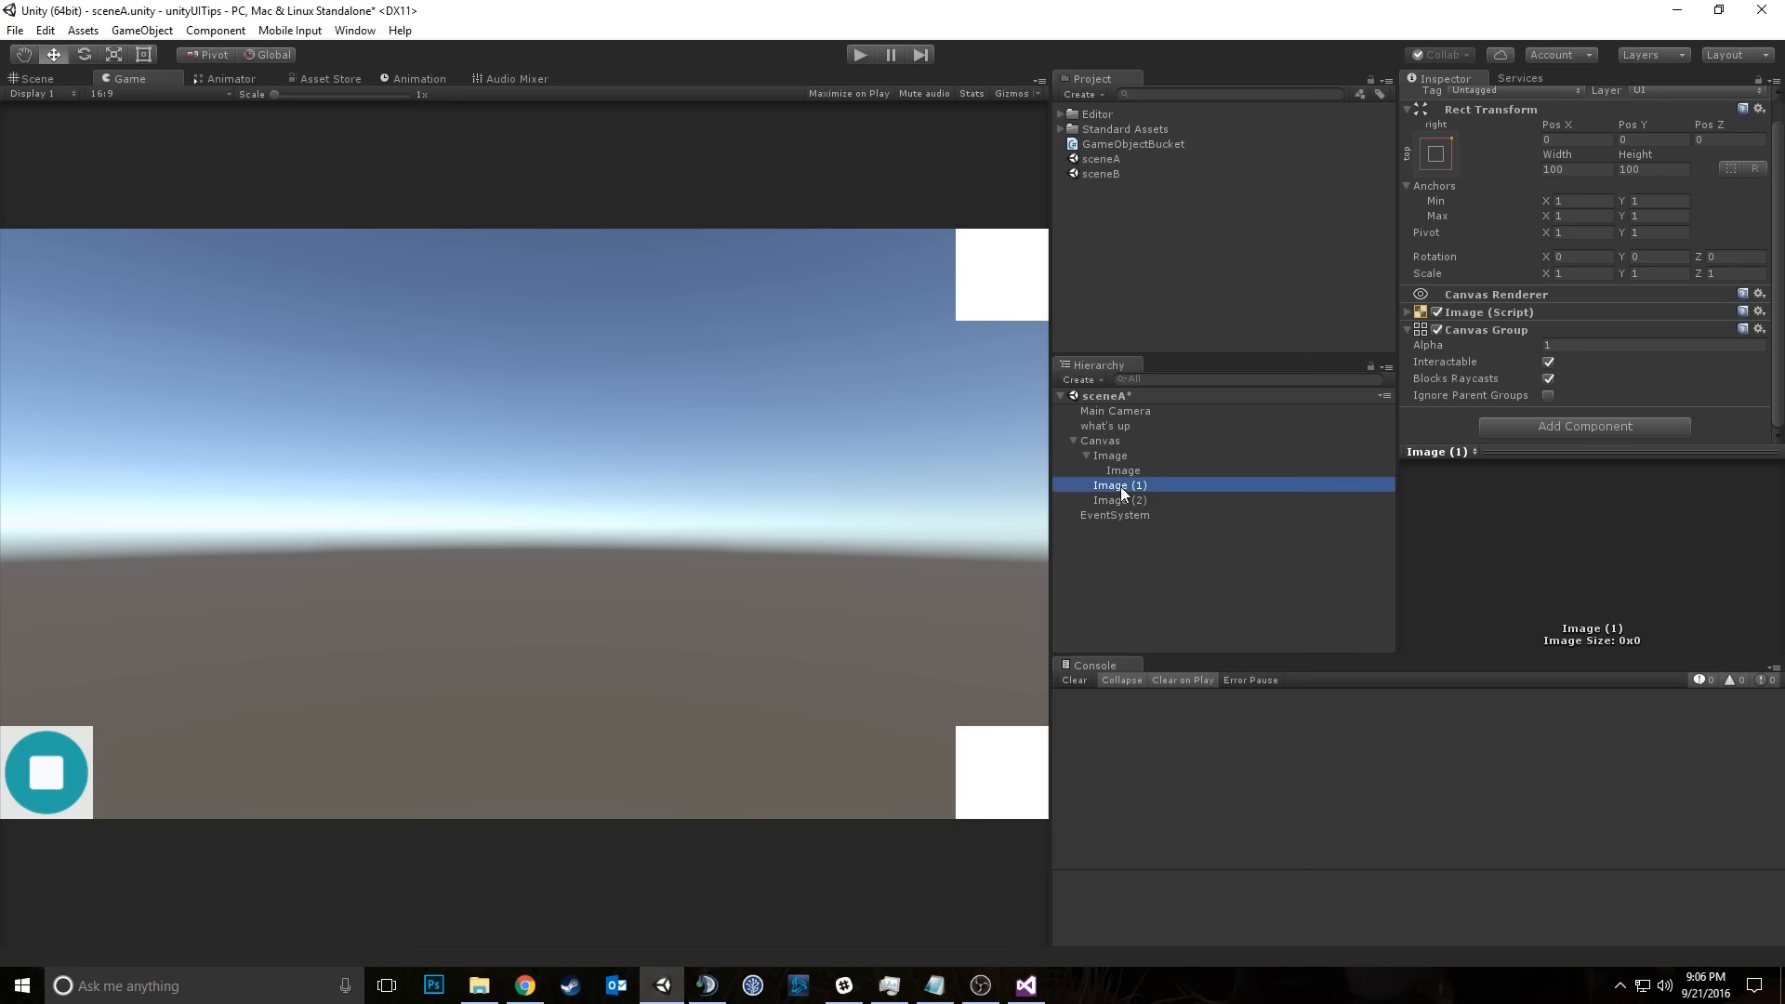
pyautogui.click(1123, 470)
pyautogui.click(1529, 367)
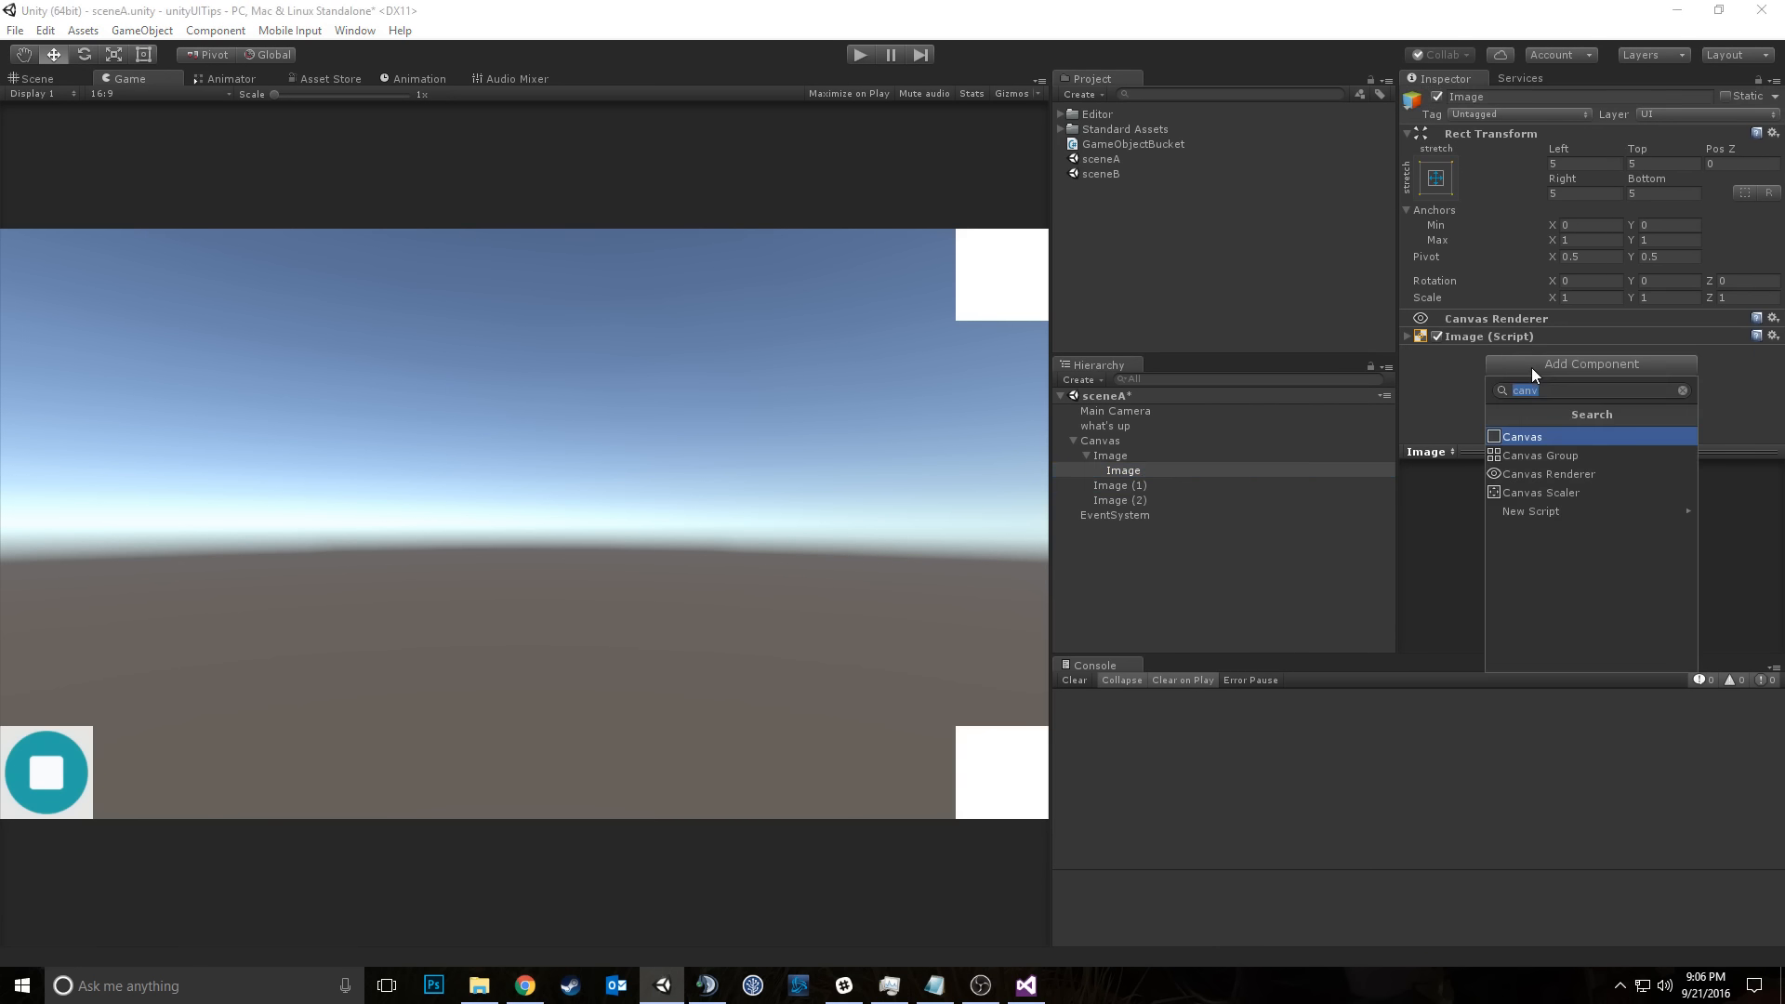
pyautogui.write('button')
pyautogui.click(1515, 437)
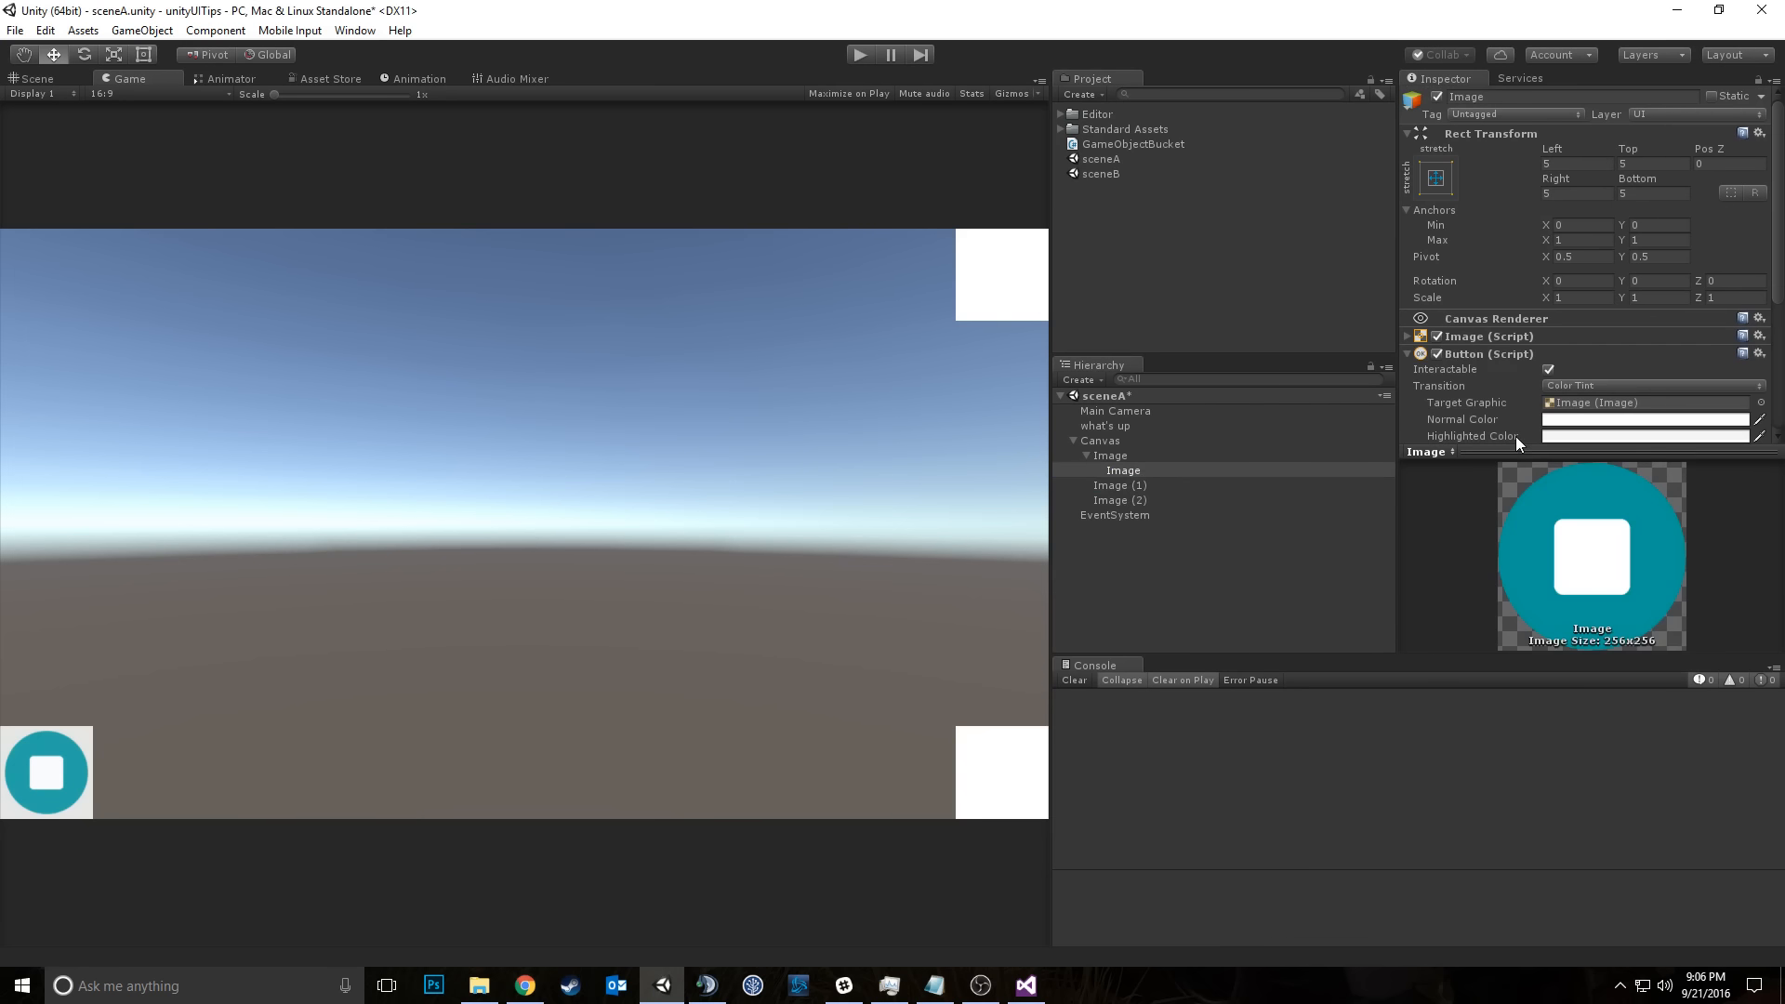
pyautogui.scroll(-5, 1535, 405)
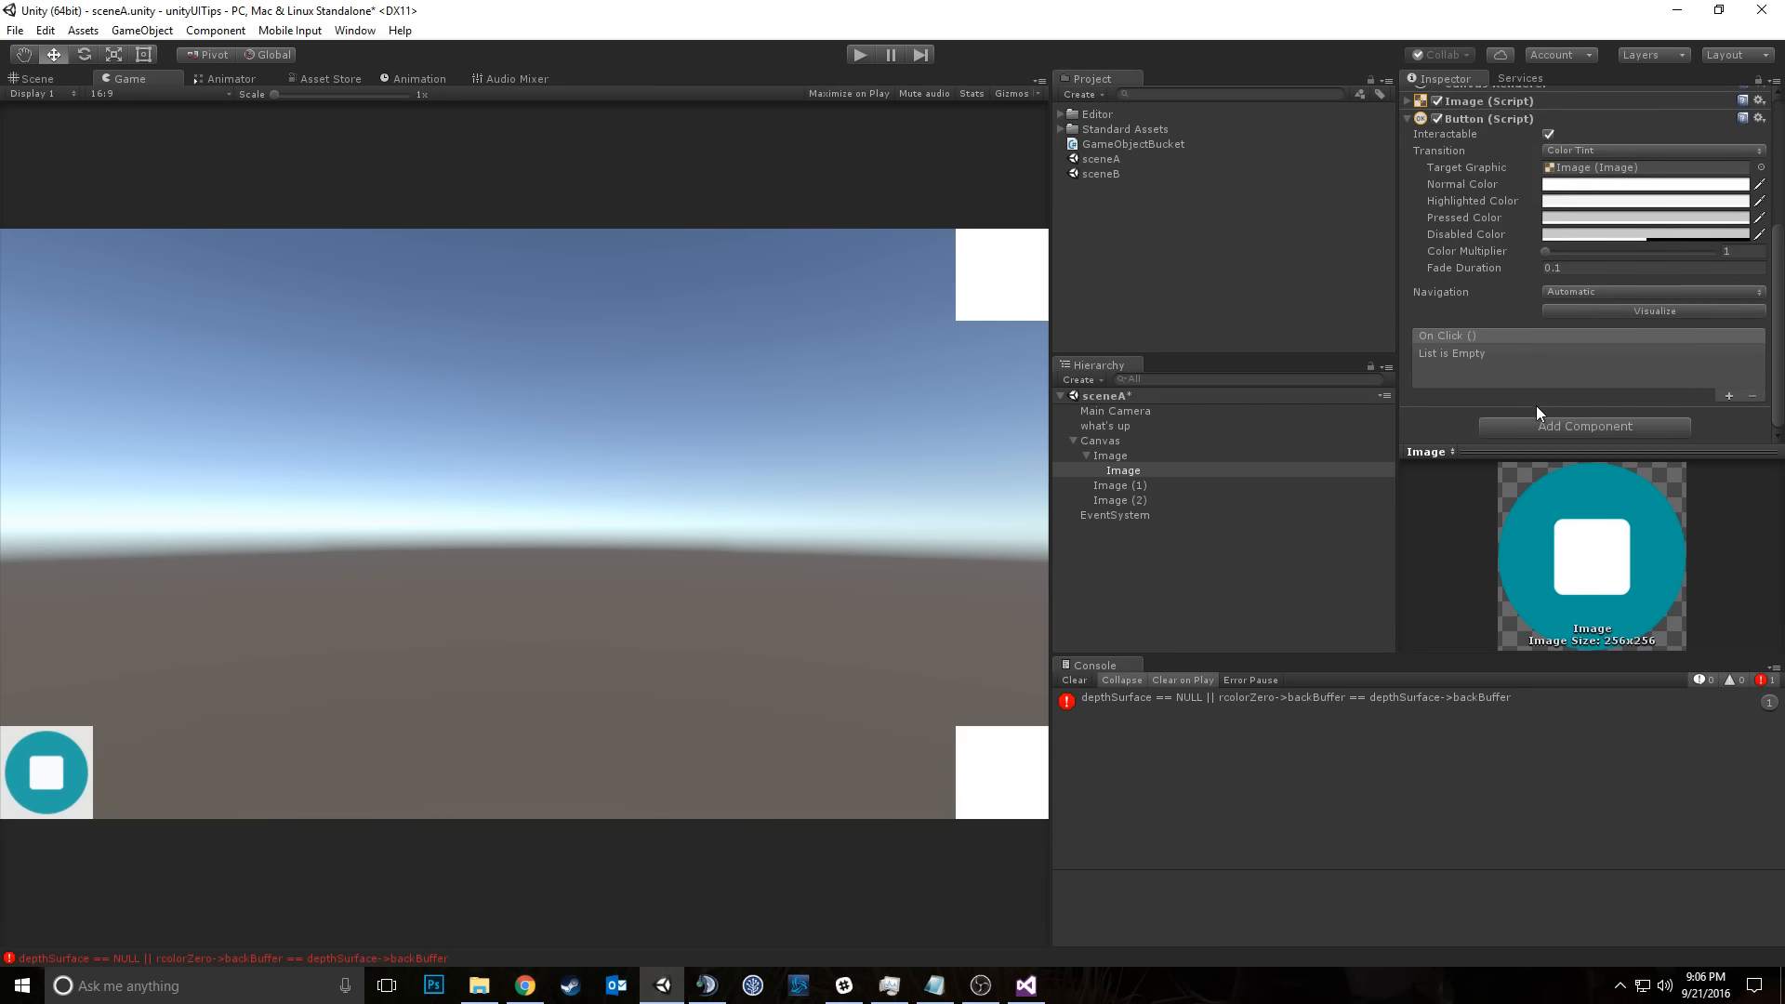
pyautogui.click(1259, 704)
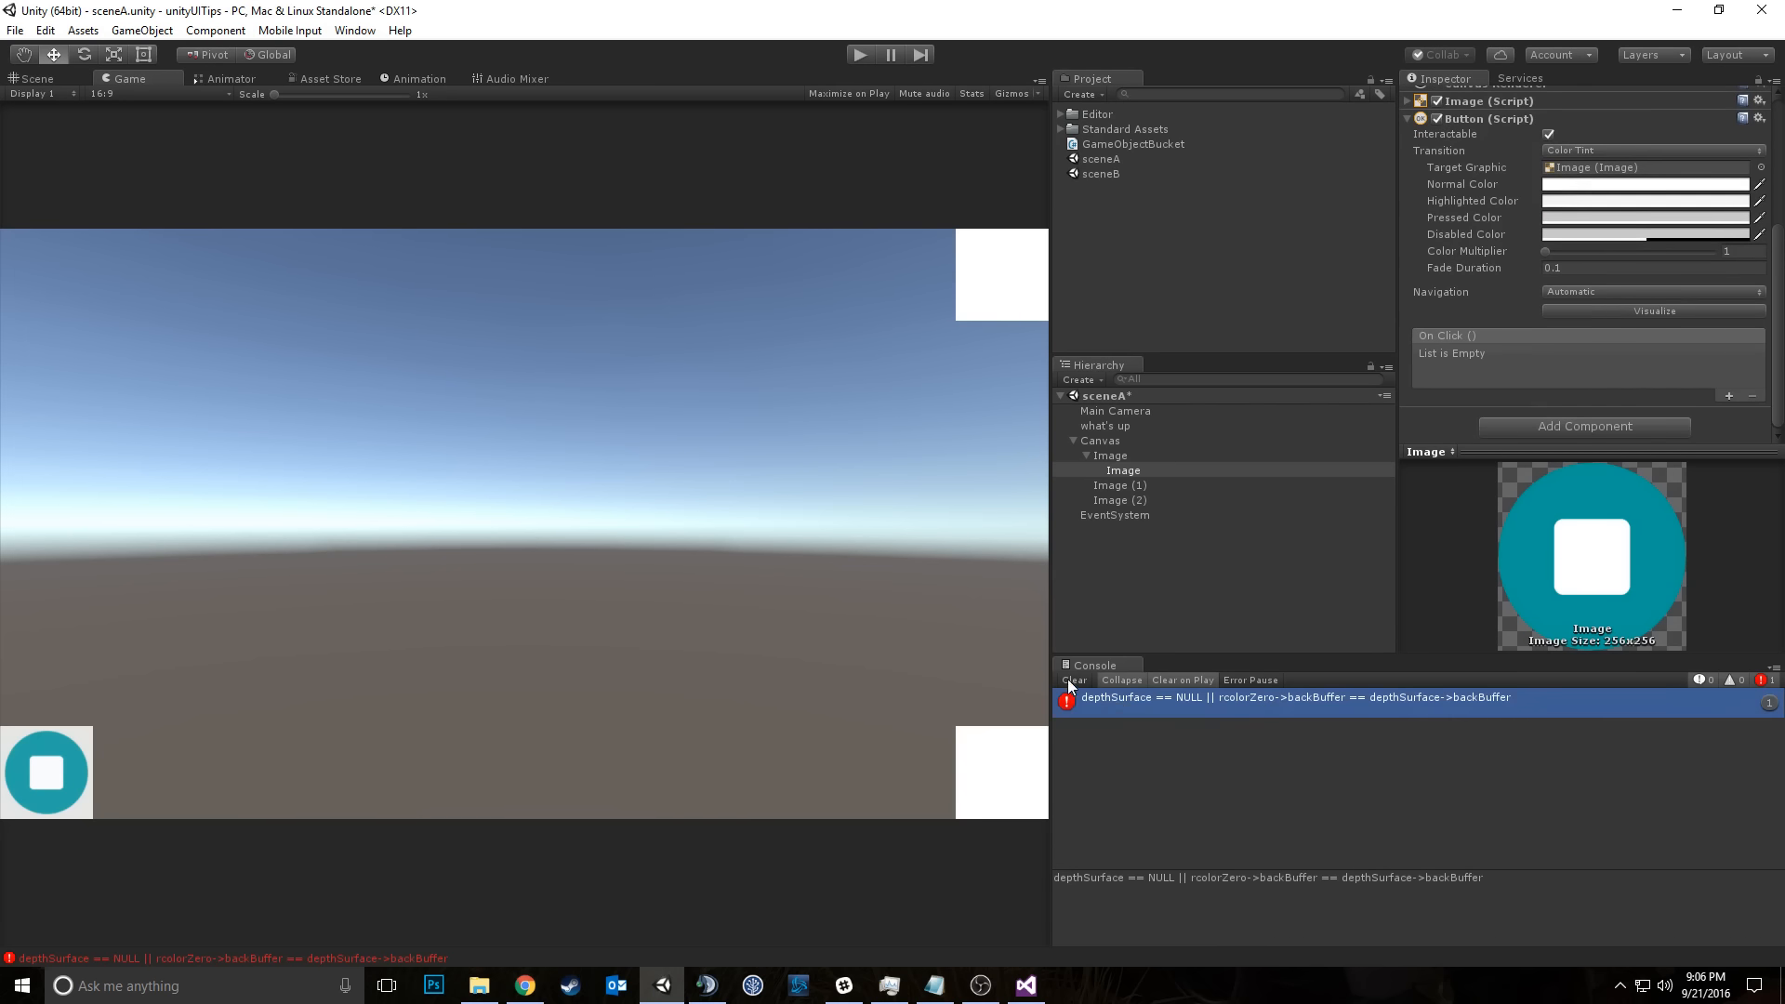
pyautogui.click(1074, 680)
# Step: In play mode, set the child Button's Pressed Color to red (FF0000FF) and test the button in the Game view
pyautogui.scroll(5, 1543, 344)
pyautogui.scroll(-3, 1532, 350)
pyautogui.scroll(1, 1517, 367)
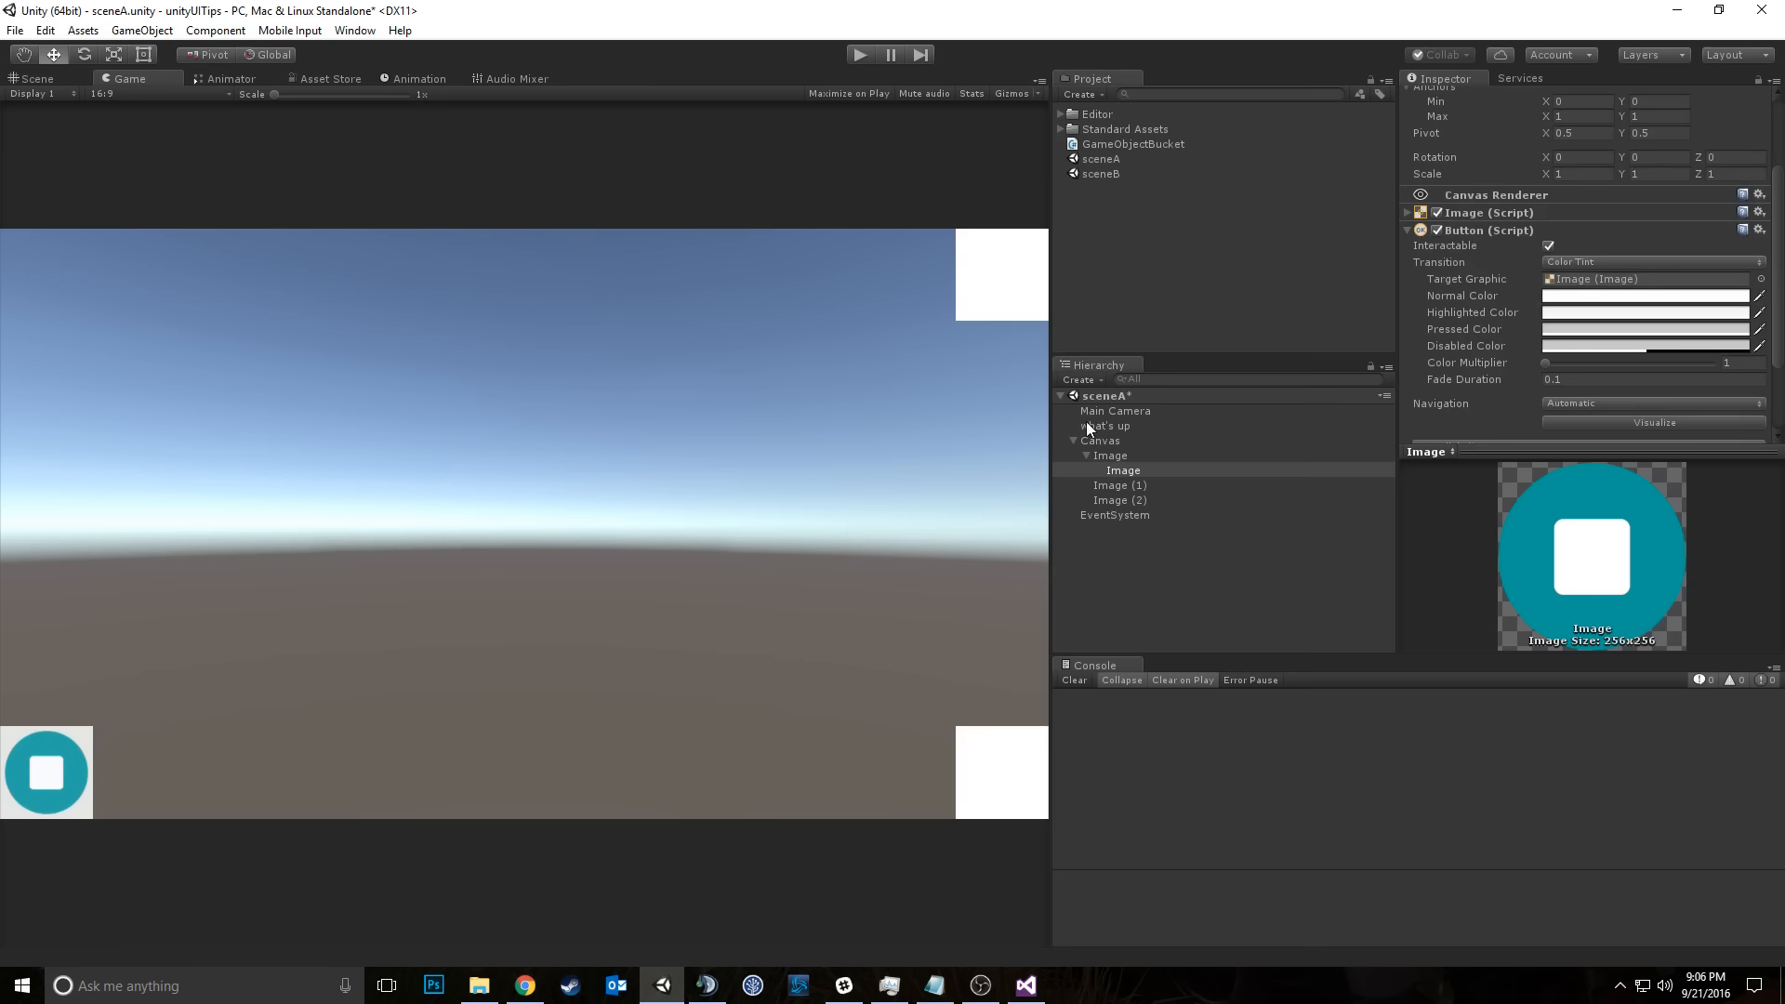
pyautogui.click(858, 56)
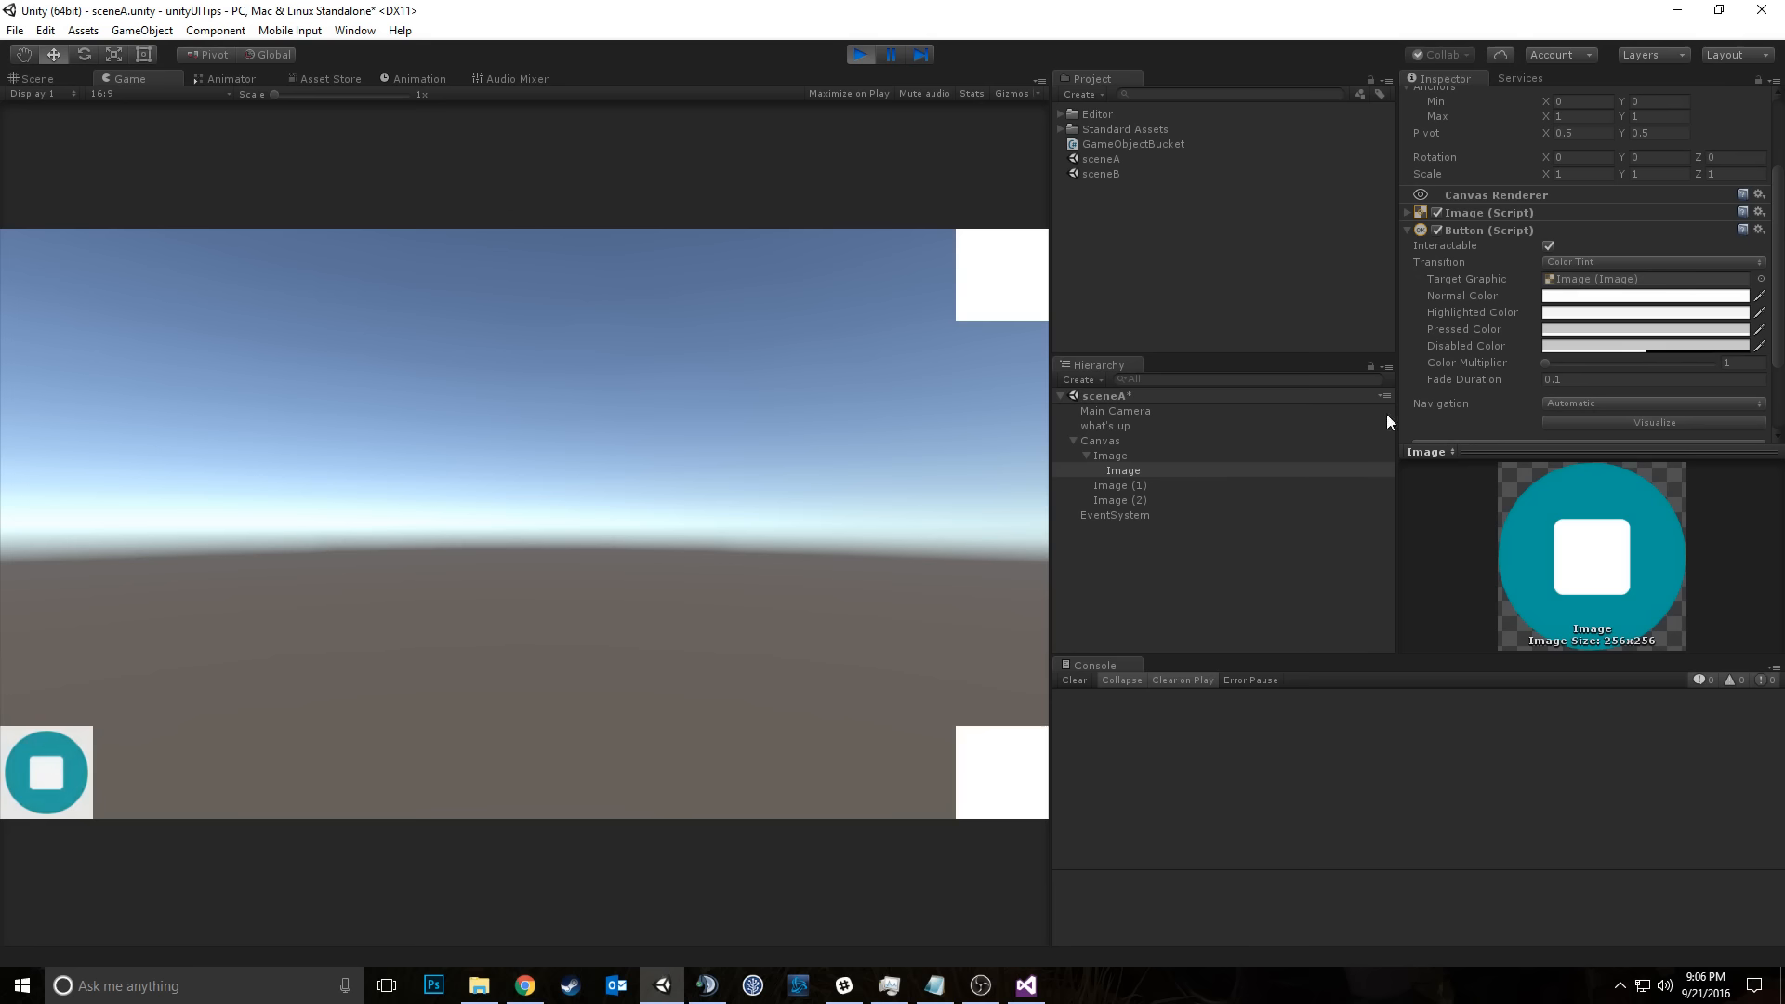
pyautogui.click(1570, 328)
pyautogui.moveTo(93, 111); pyautogui.dragTo(342, 50)
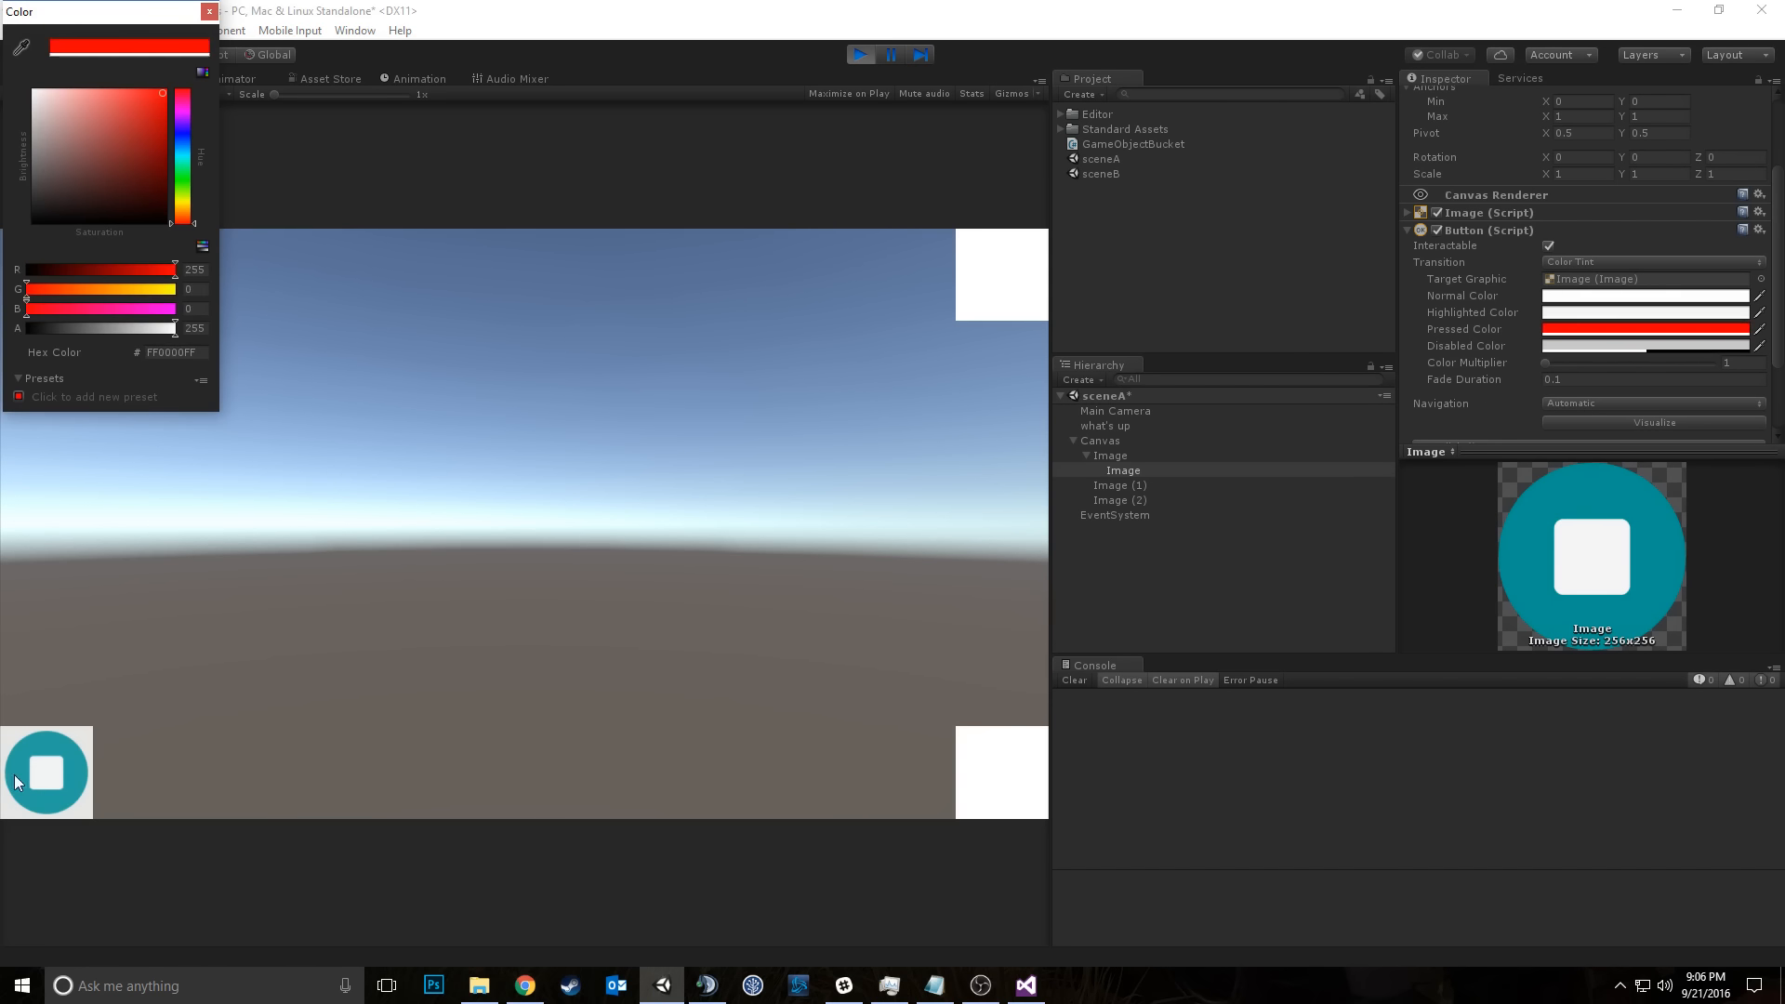
pyautogui.click(42, 795)
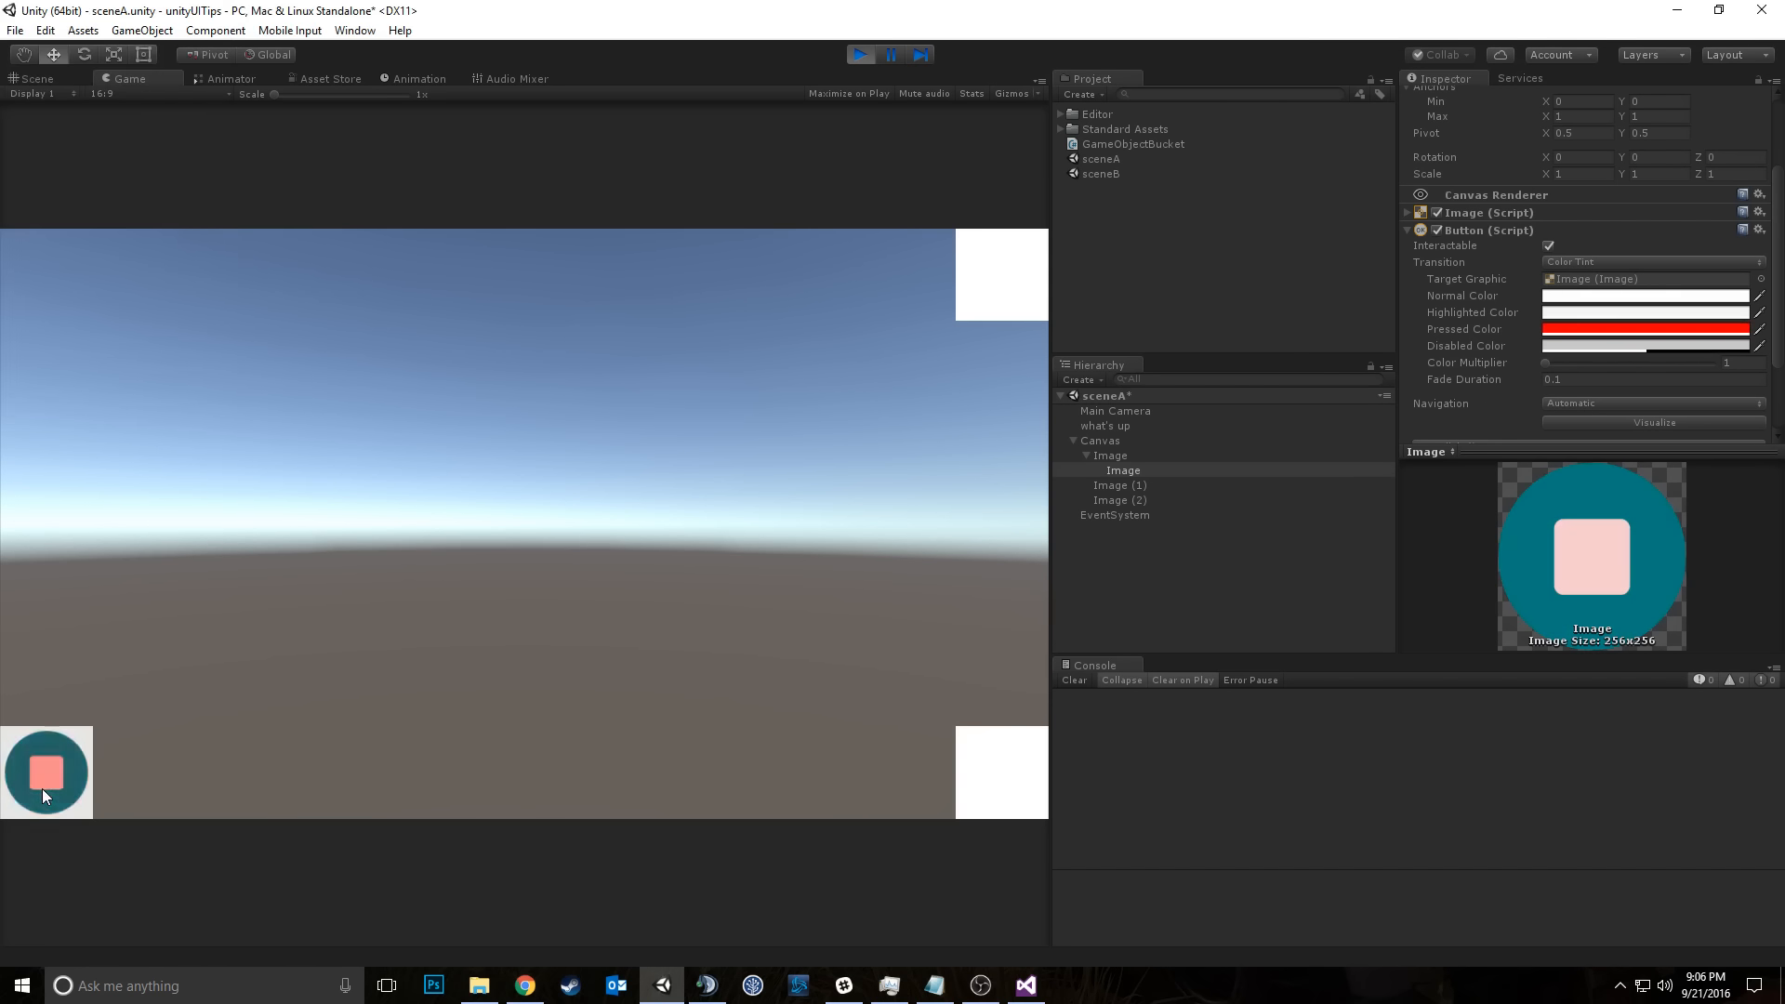
# Step: Turn off Interactable in the Canvas Group of the bottom-left parent Image
pyautogui.click(1112, 456)
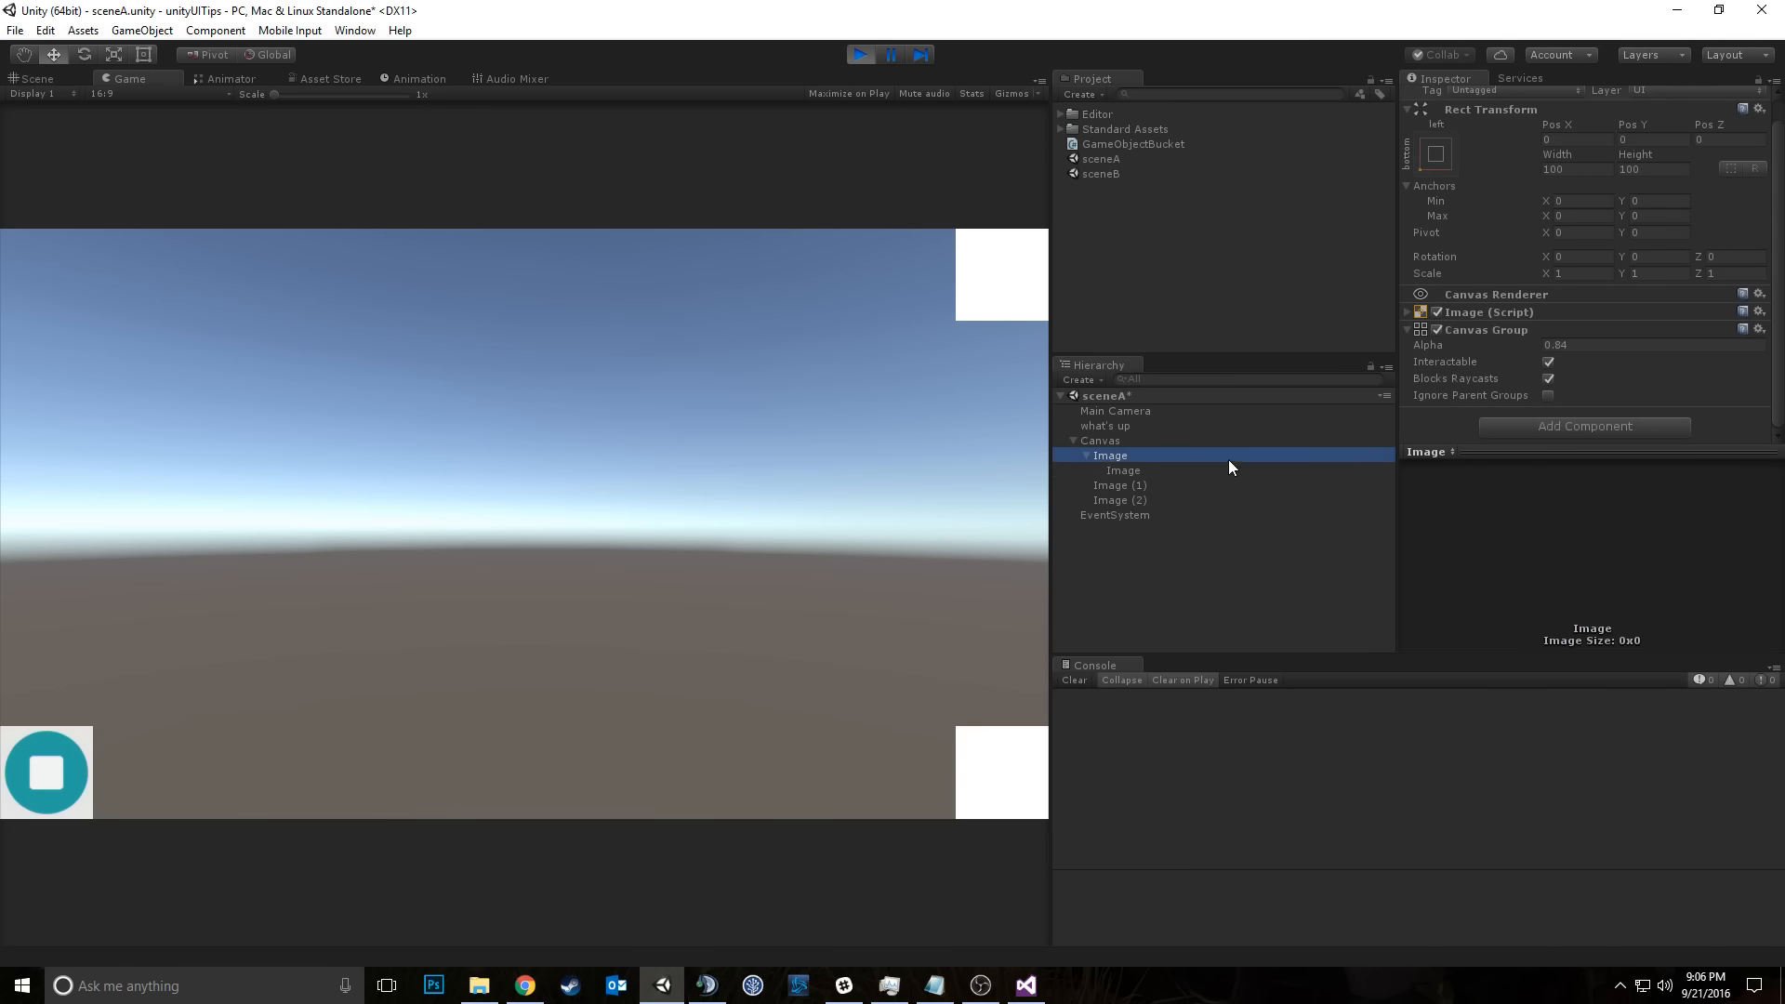
pyautogui.click(1209, 514)
pyautogui.click(1112, 455)
pyautogui.scroll(-1, 1524, 405)
pyautogui.click(1548, 362)
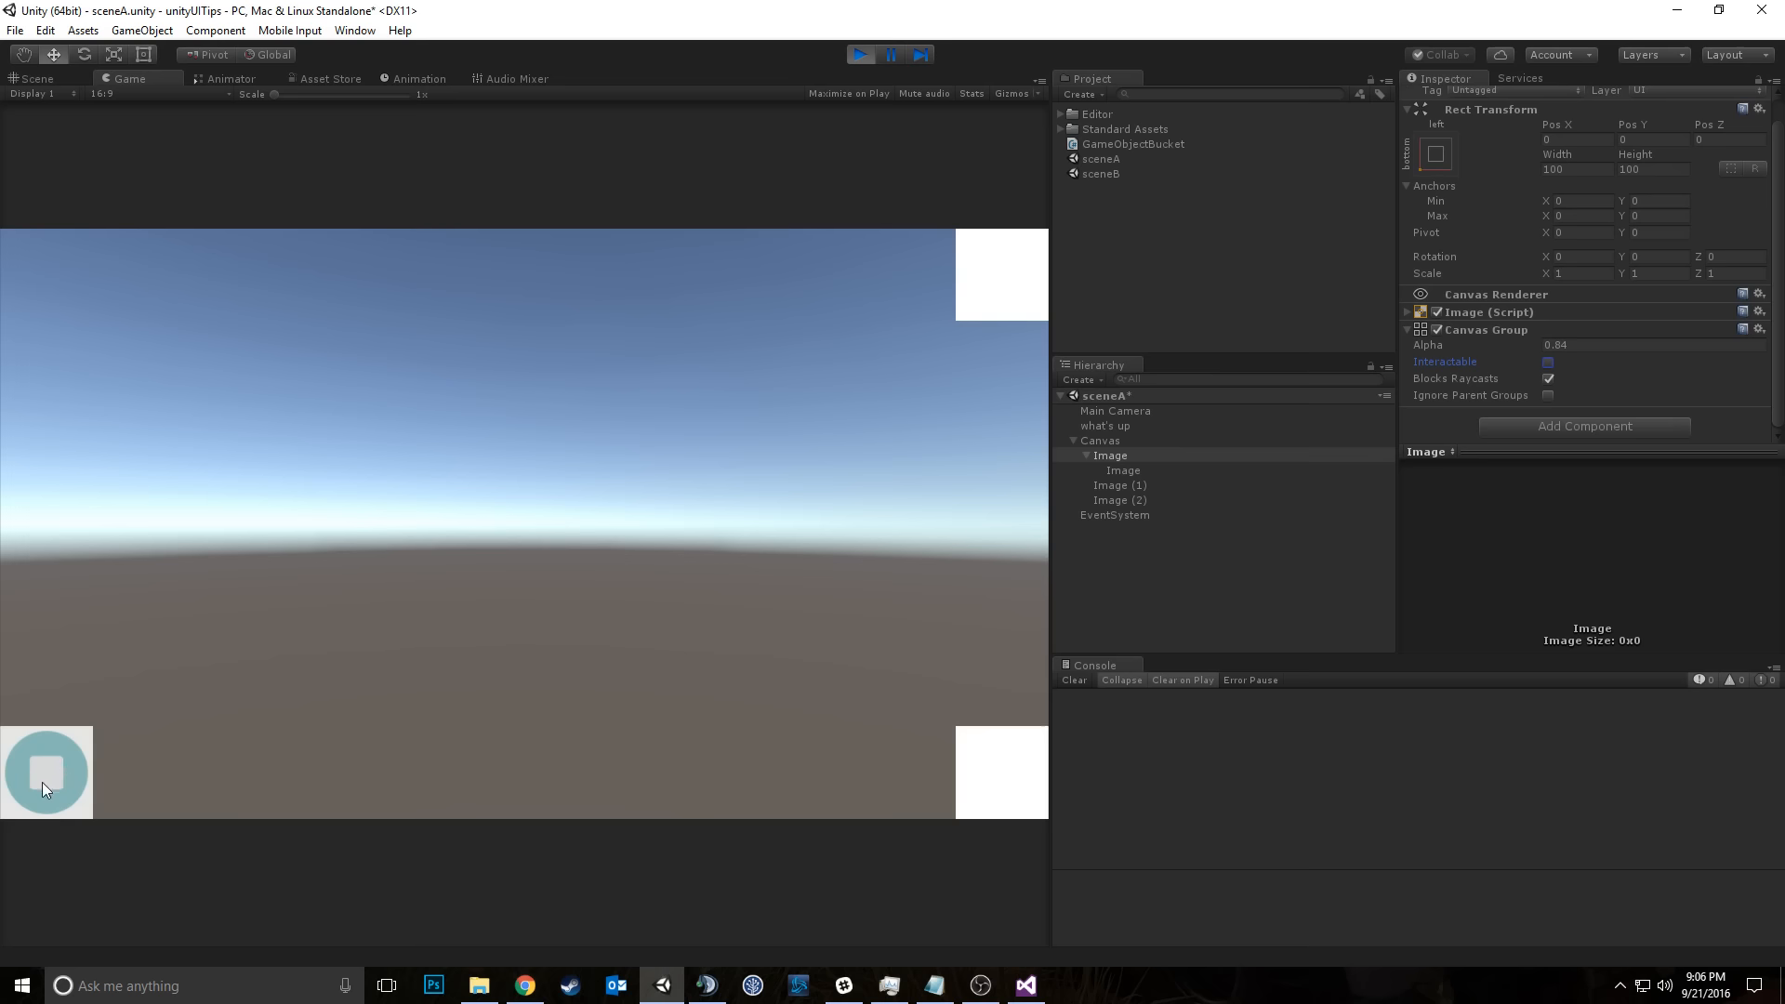
# Step: Set the Disabled Color of the child Image's Button to semi-transparent green (00FF4180)
pyautogui.click(1110, 470)
pyautogui.scroll(-2, 1513, 410)
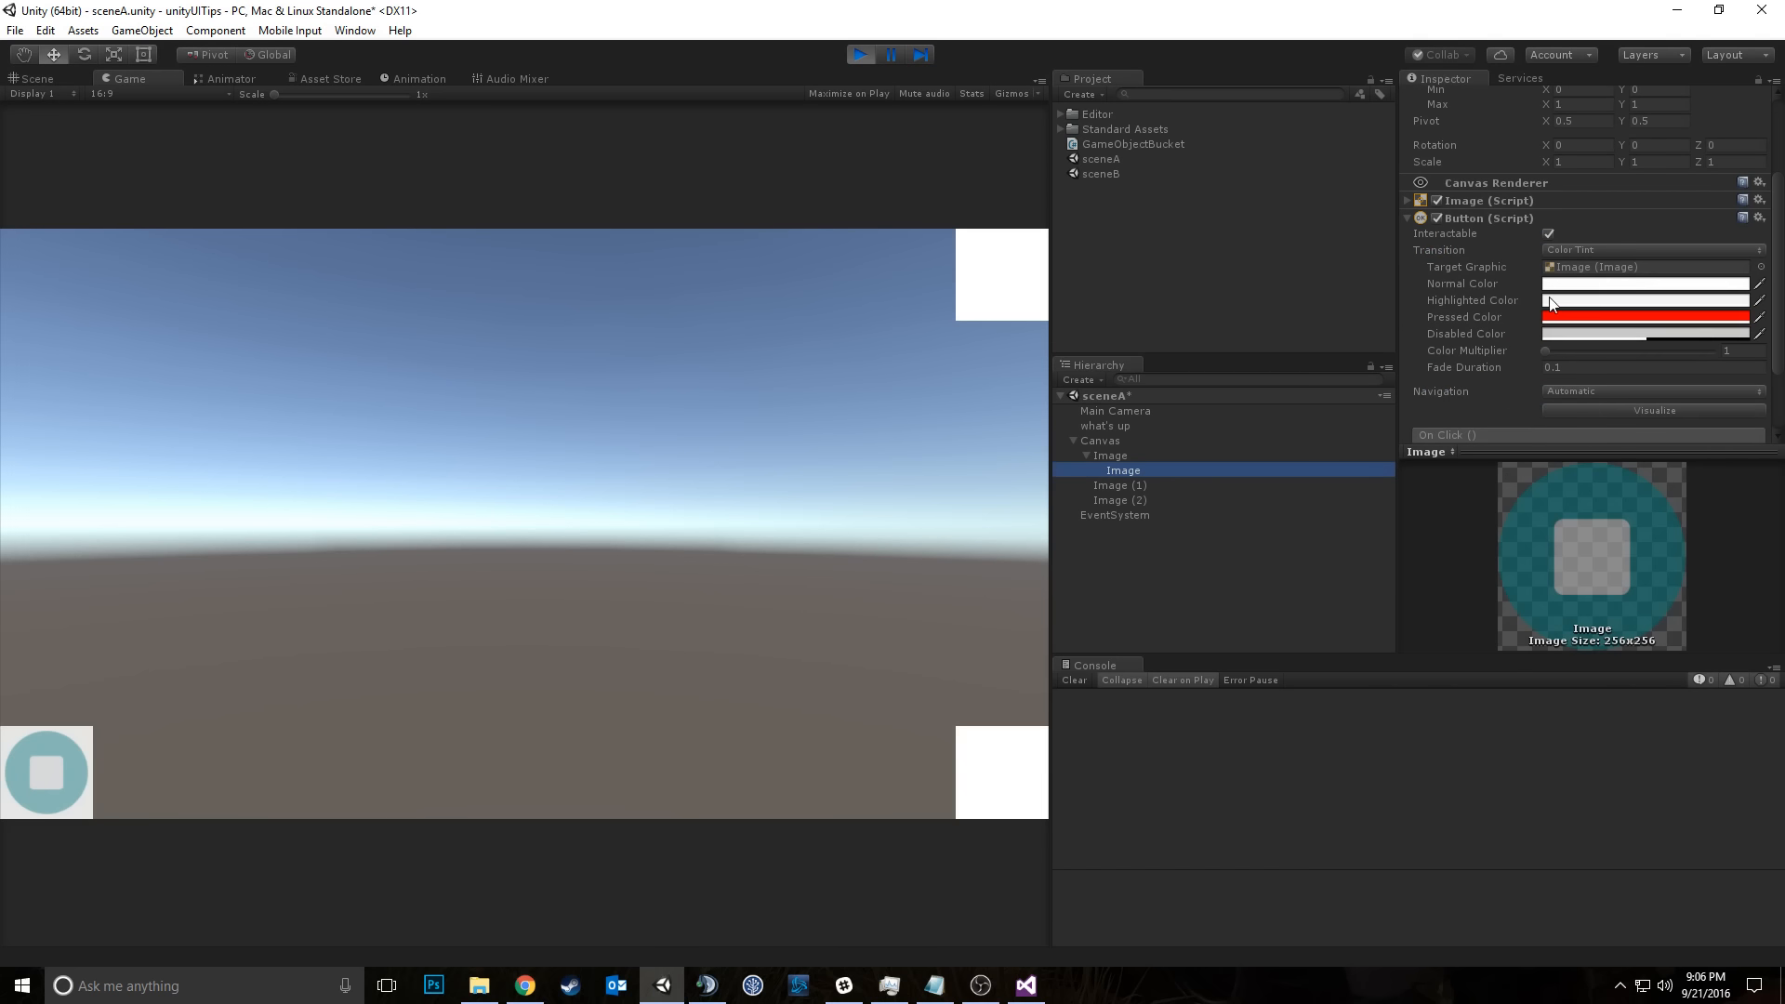
pyautogui.click(1558, 335)
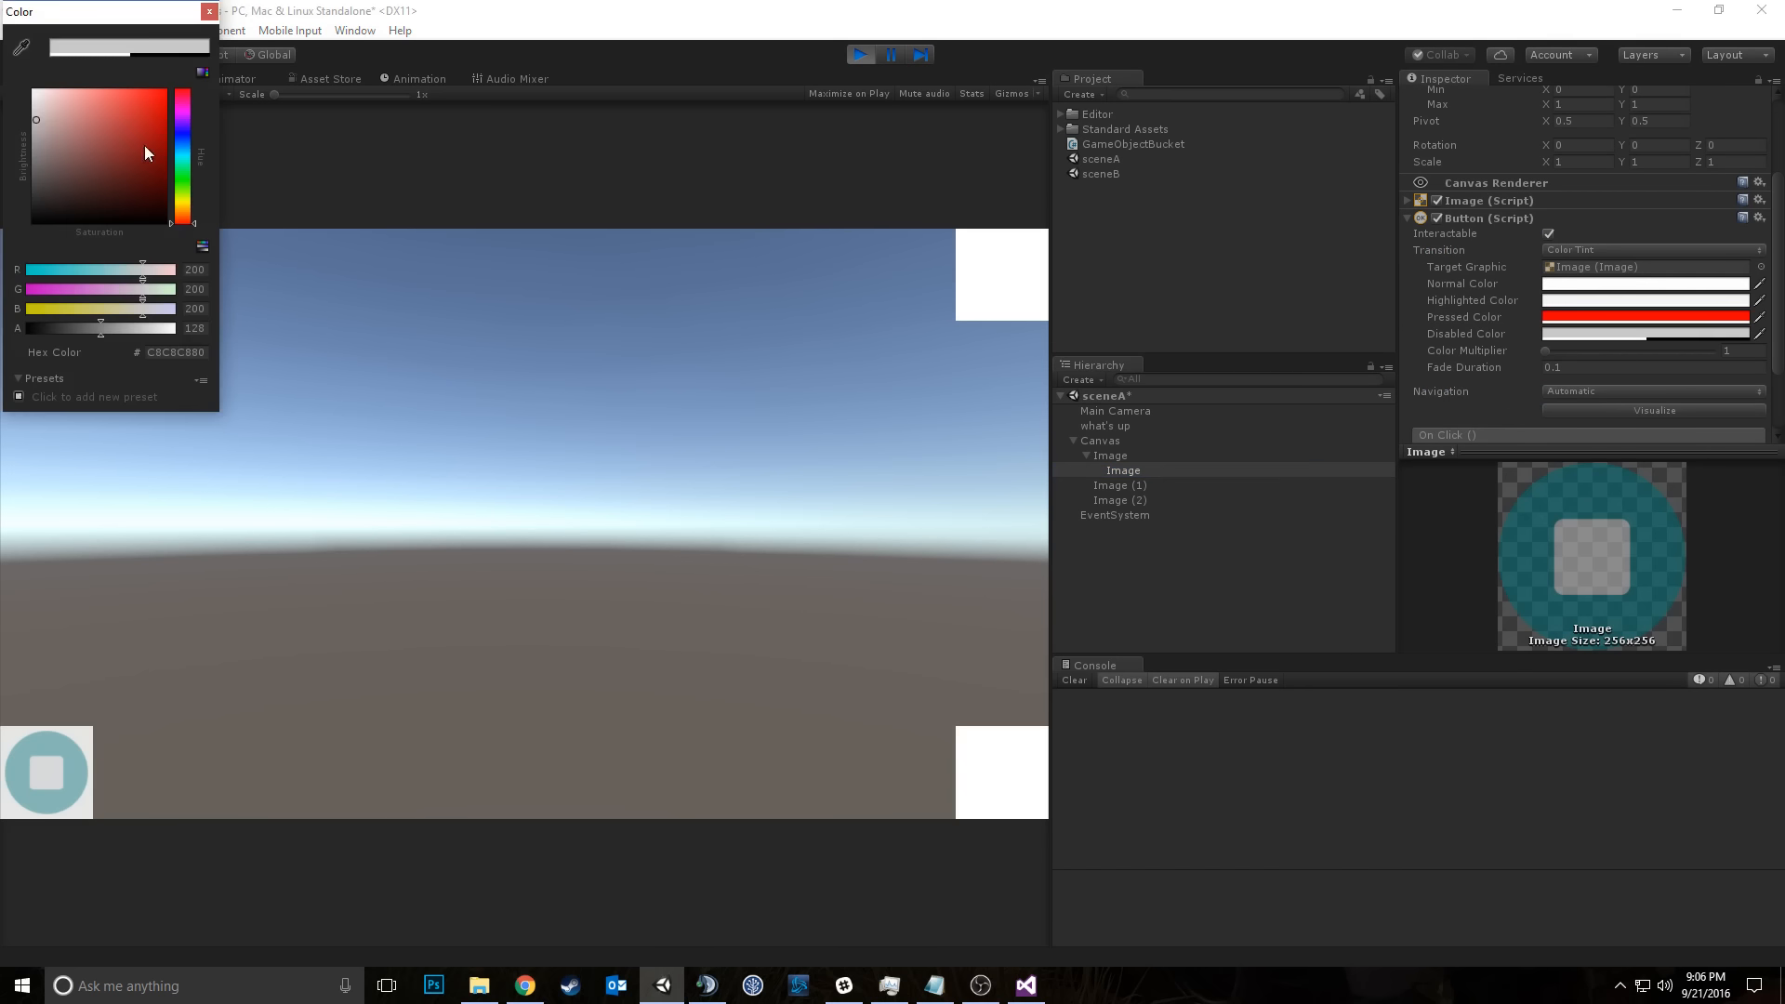
pyautogui.click(179, 173)
pyautogui.moveTo(130, 164); pyautogui.dragTo(166, 91)
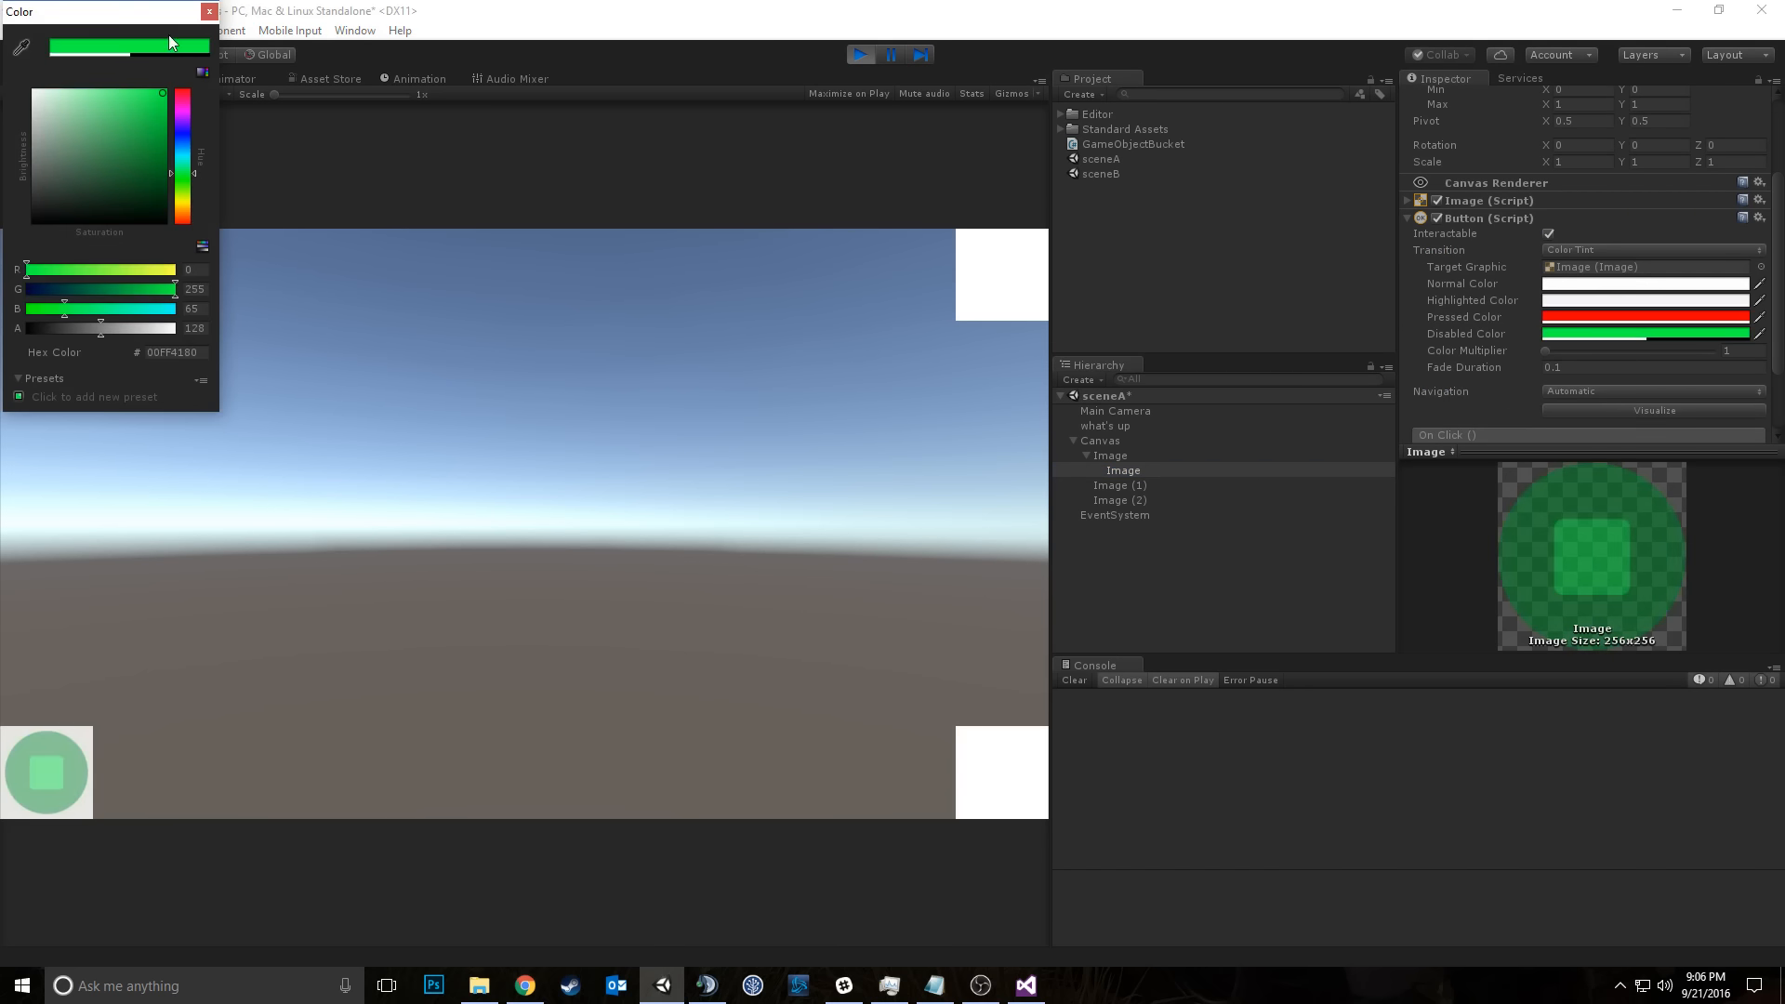
pyautogui.click(209, 12)
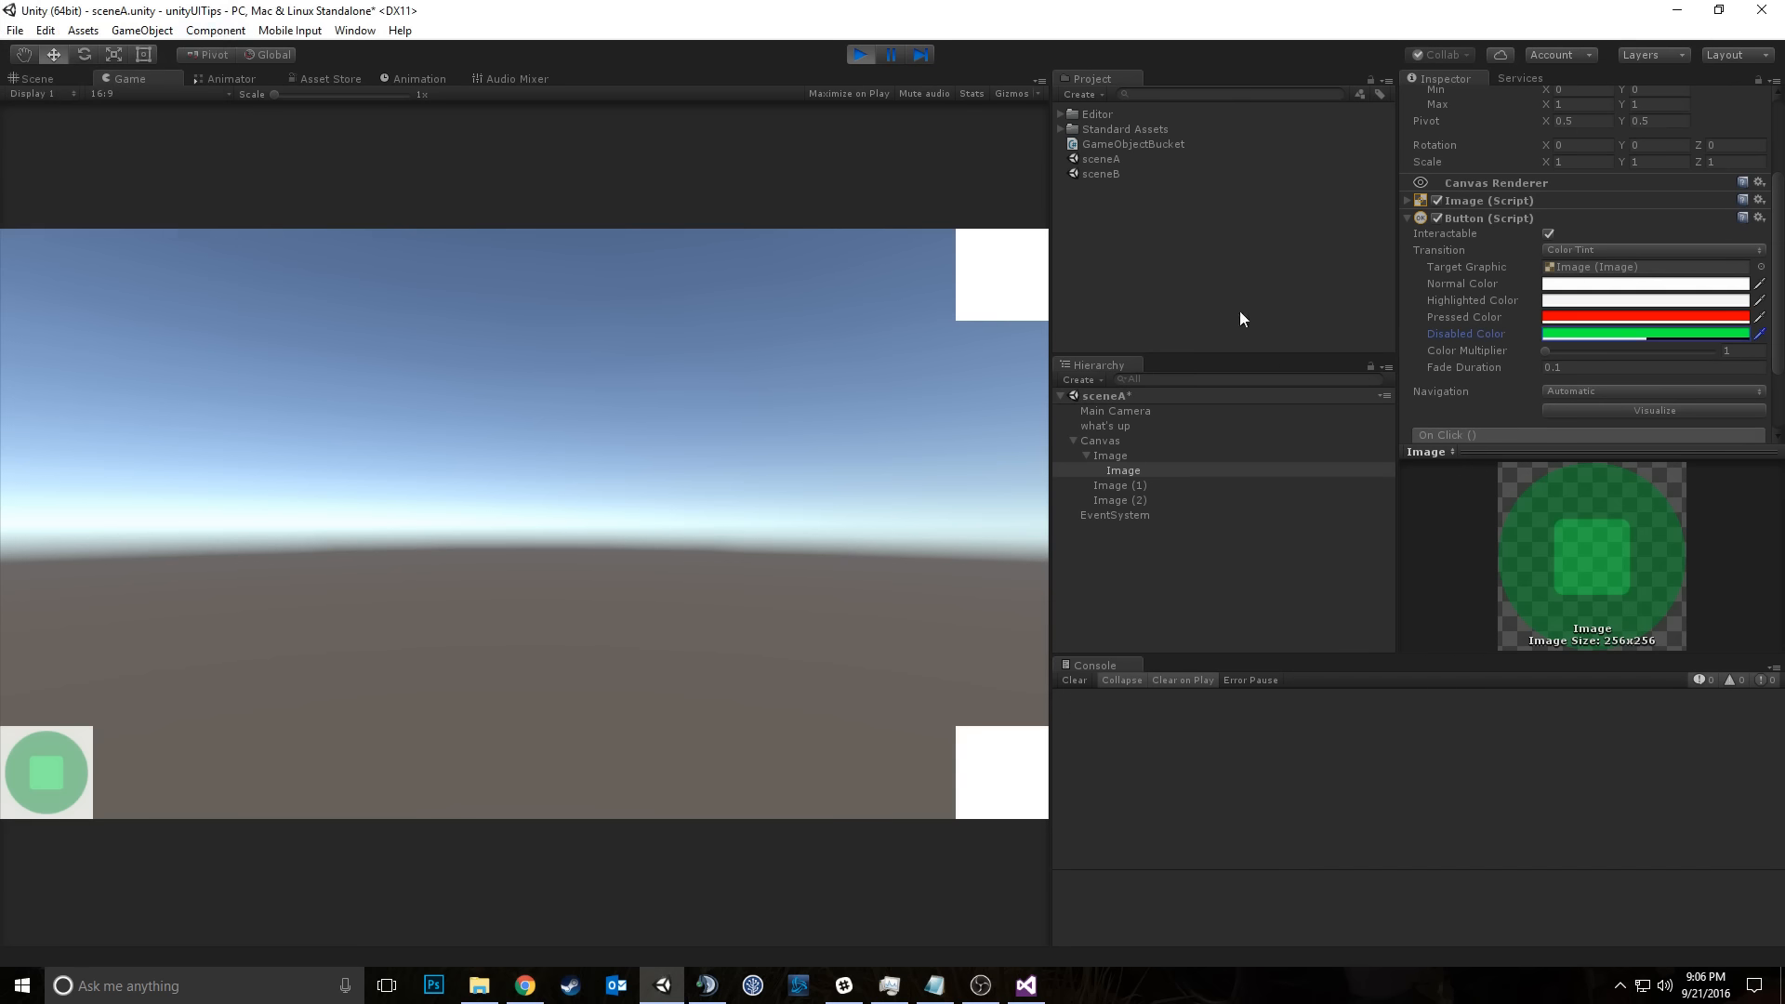
# Step: Toggle Interactable on and off again in the parent Image's Canvas Group and turn off Blocks Raycasts
pyautogui.click(1101, 455)
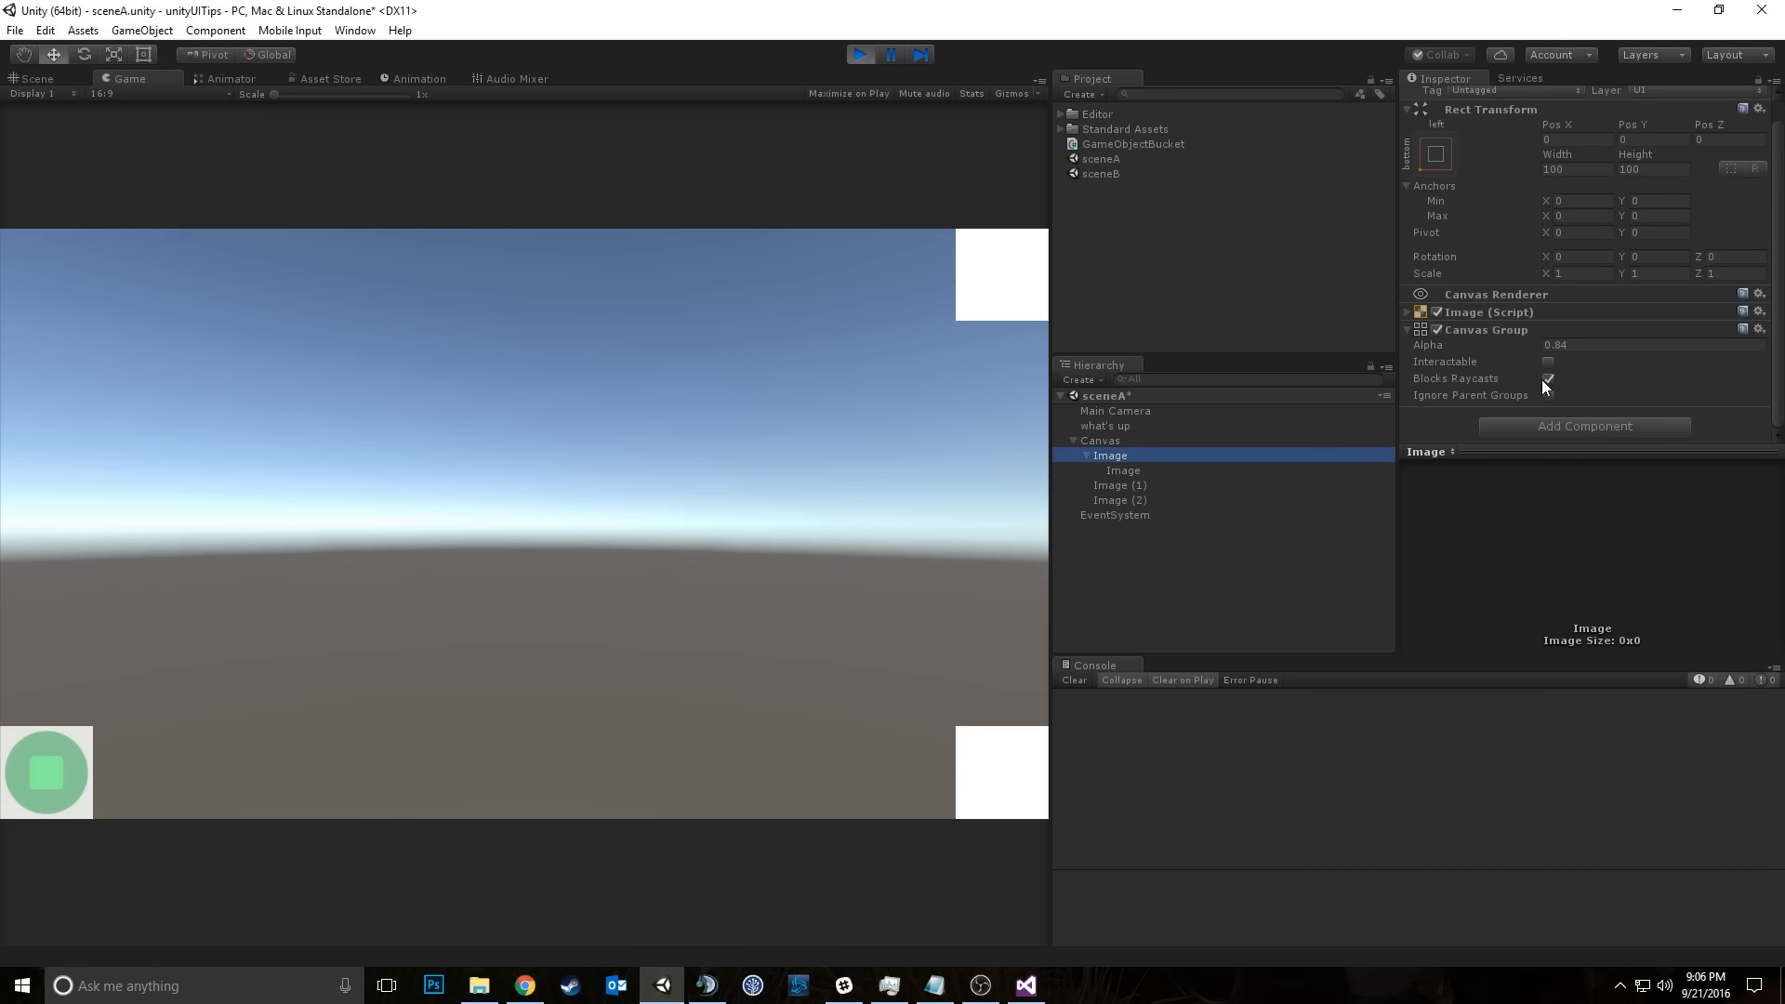
pyautogui.click(1548, 361)
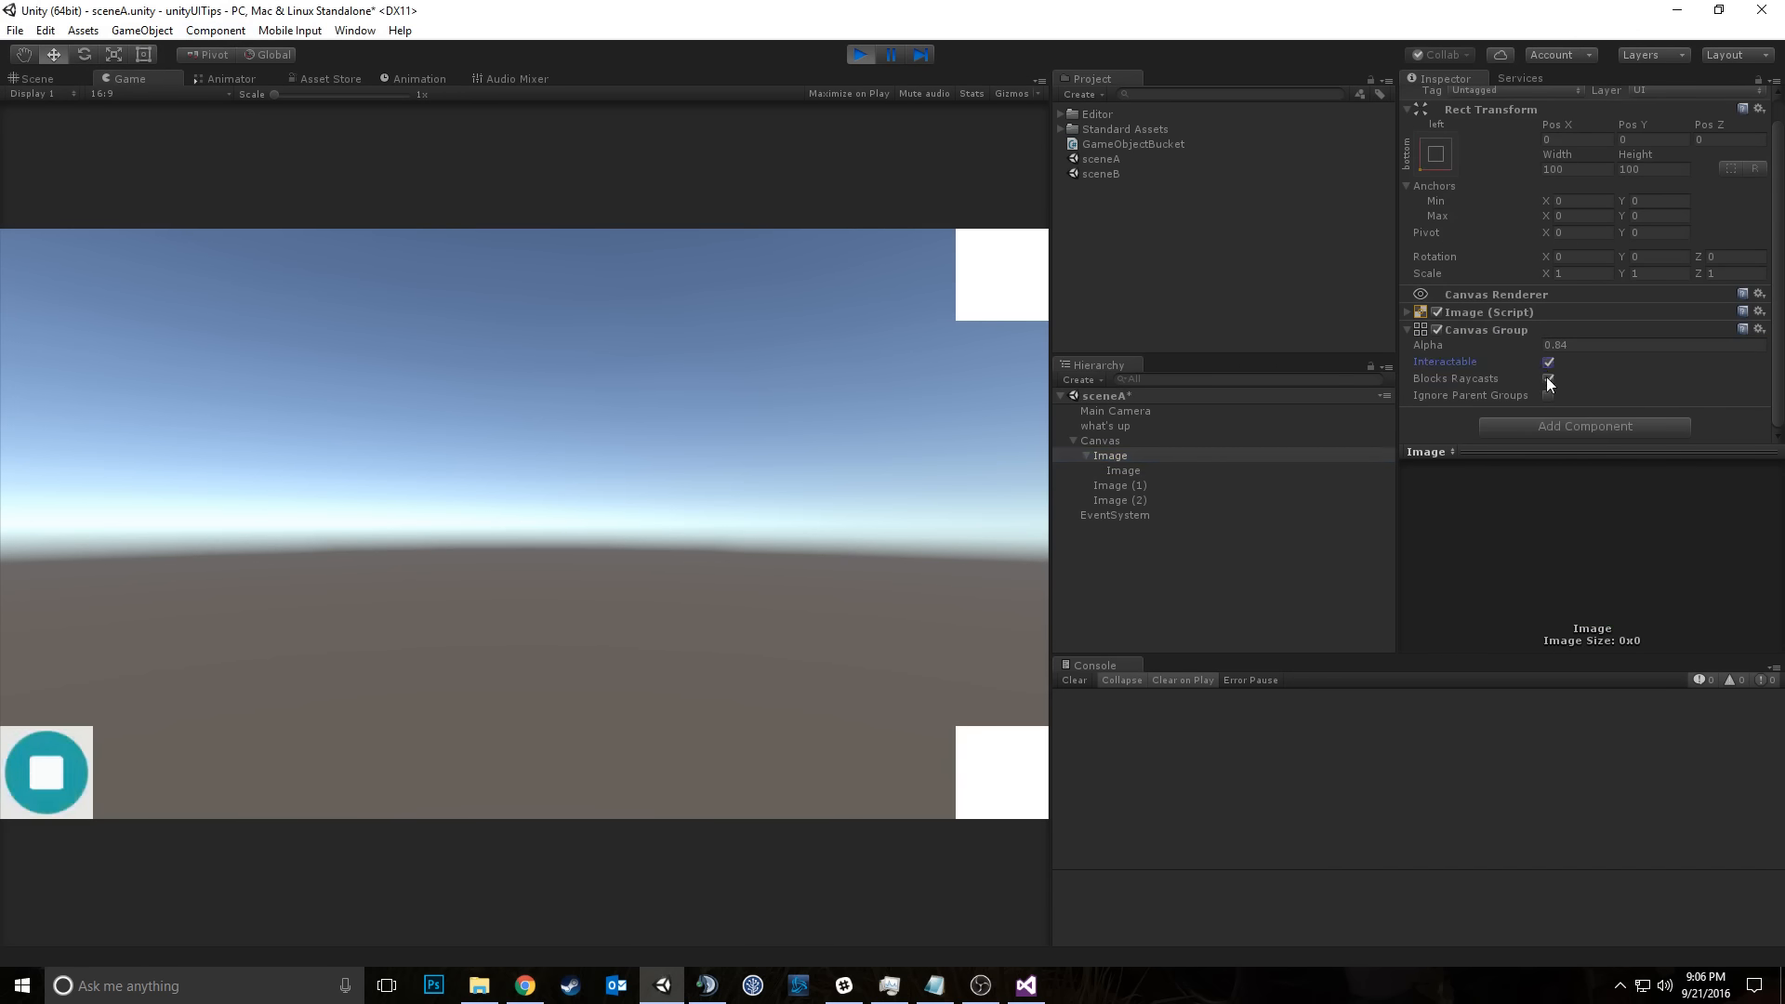
pyautogui.click(1548, 378)
pyautogui.click(1548, 363)
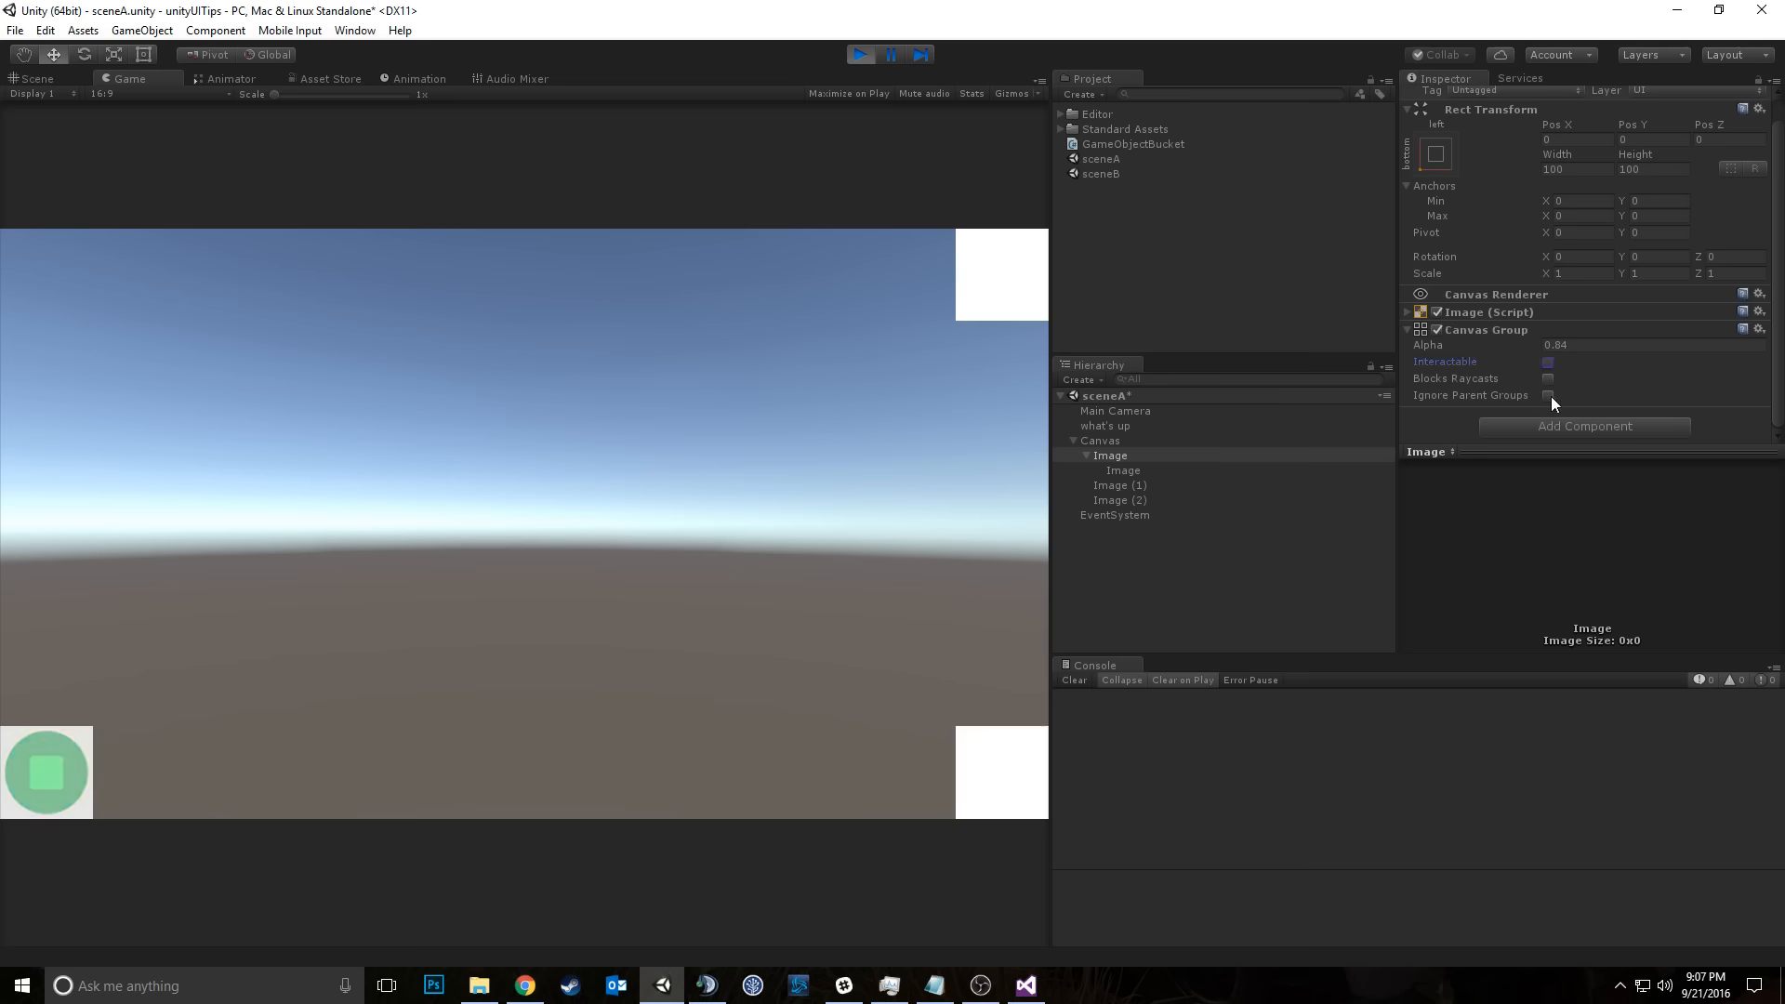
# Step: Add a Canvas Group component to the child Image of the bottom-left Image
pyautogui.click(1109, 471)
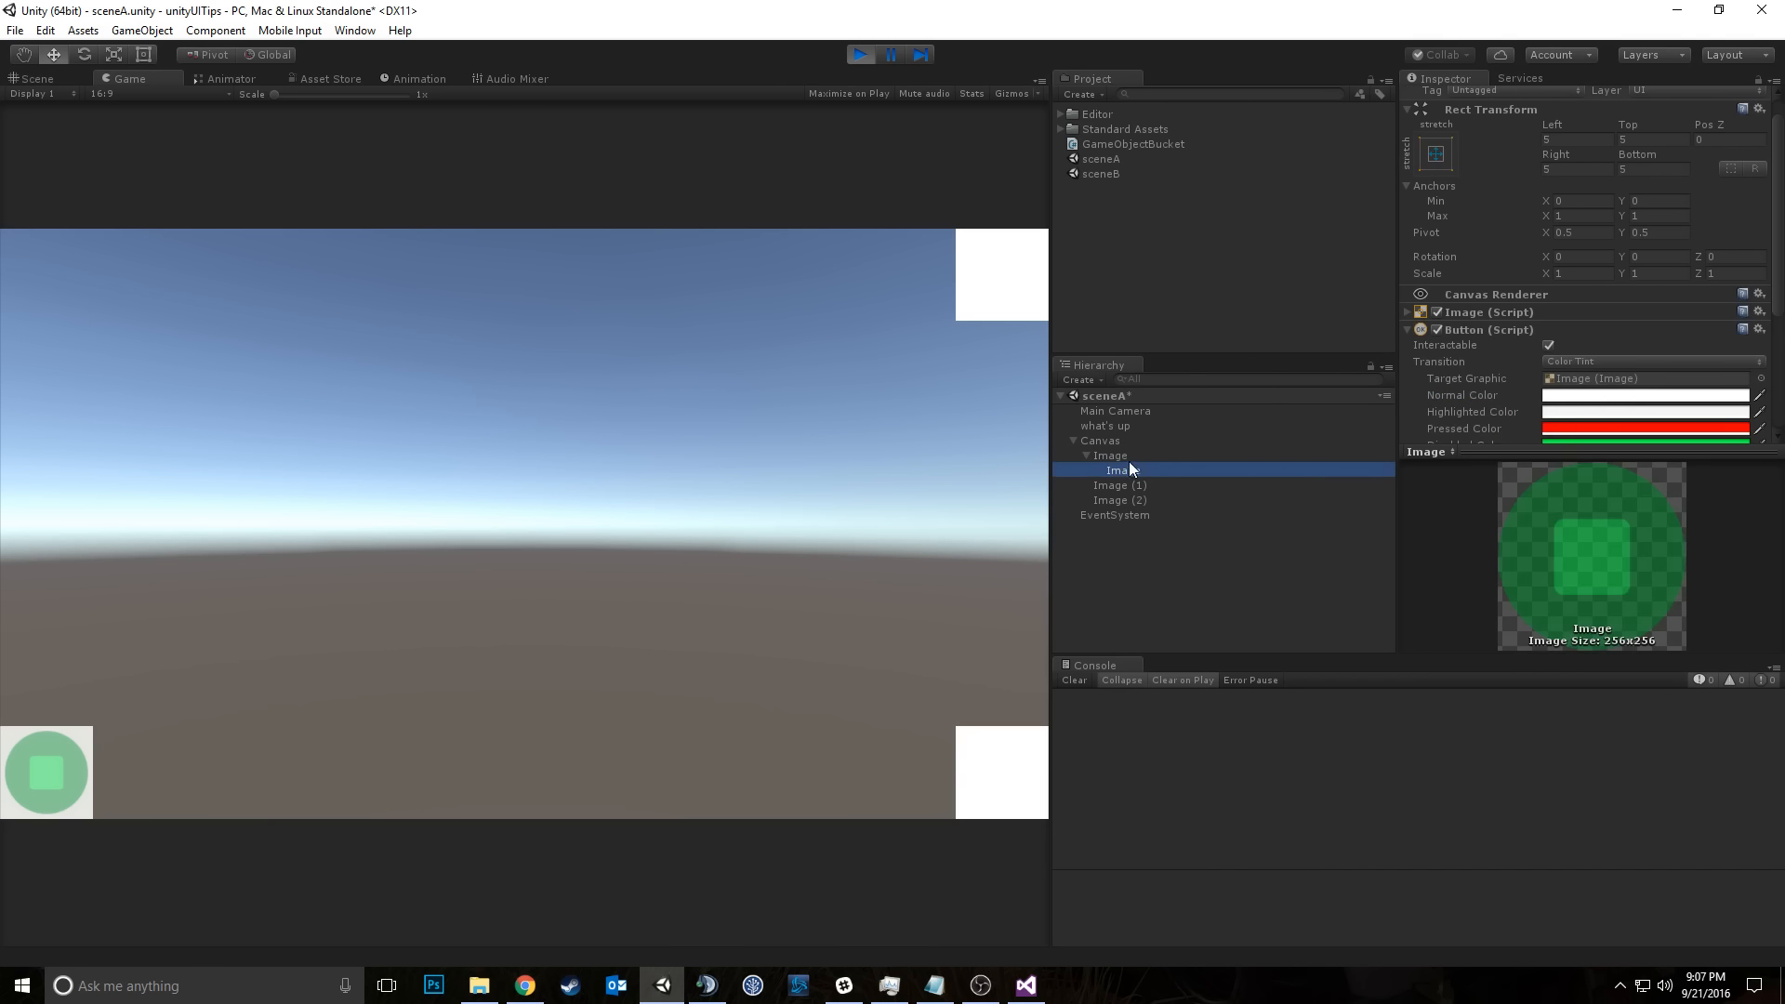
pyautogui.scroll(-4, 1560, 379)
pyautogui.click(1530, 426)
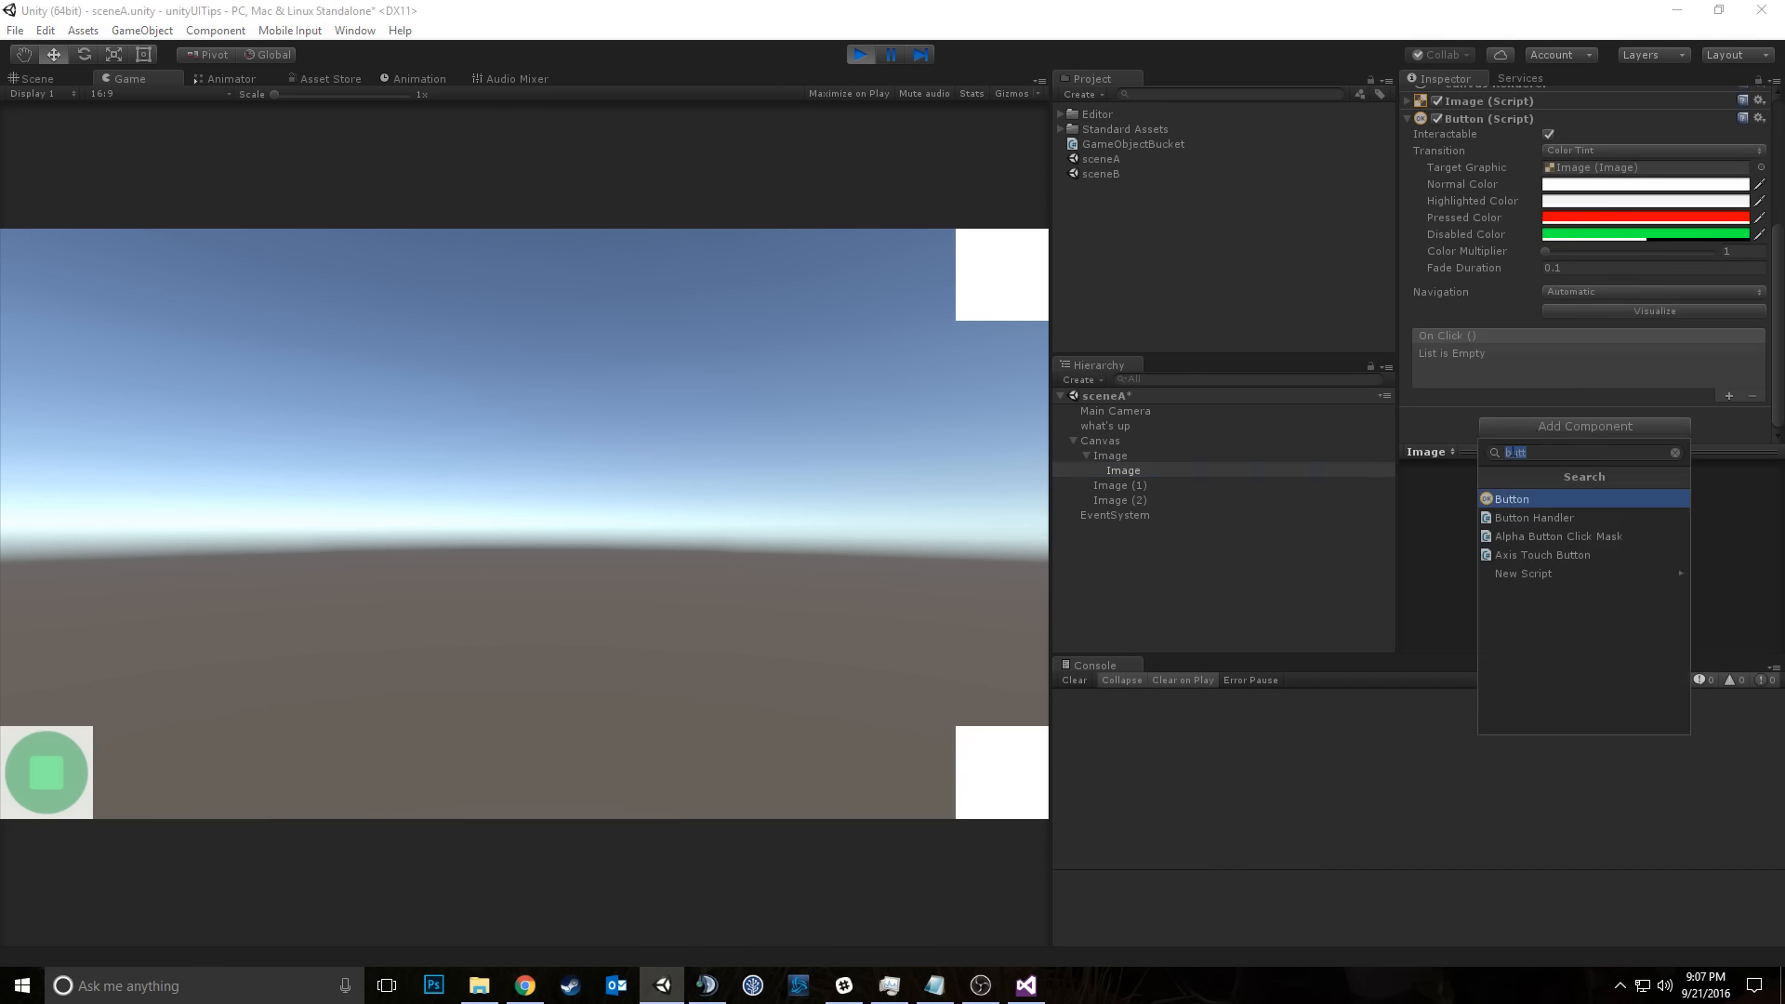
pyautogui.write('can')
pyautogui.click(1523, 513)
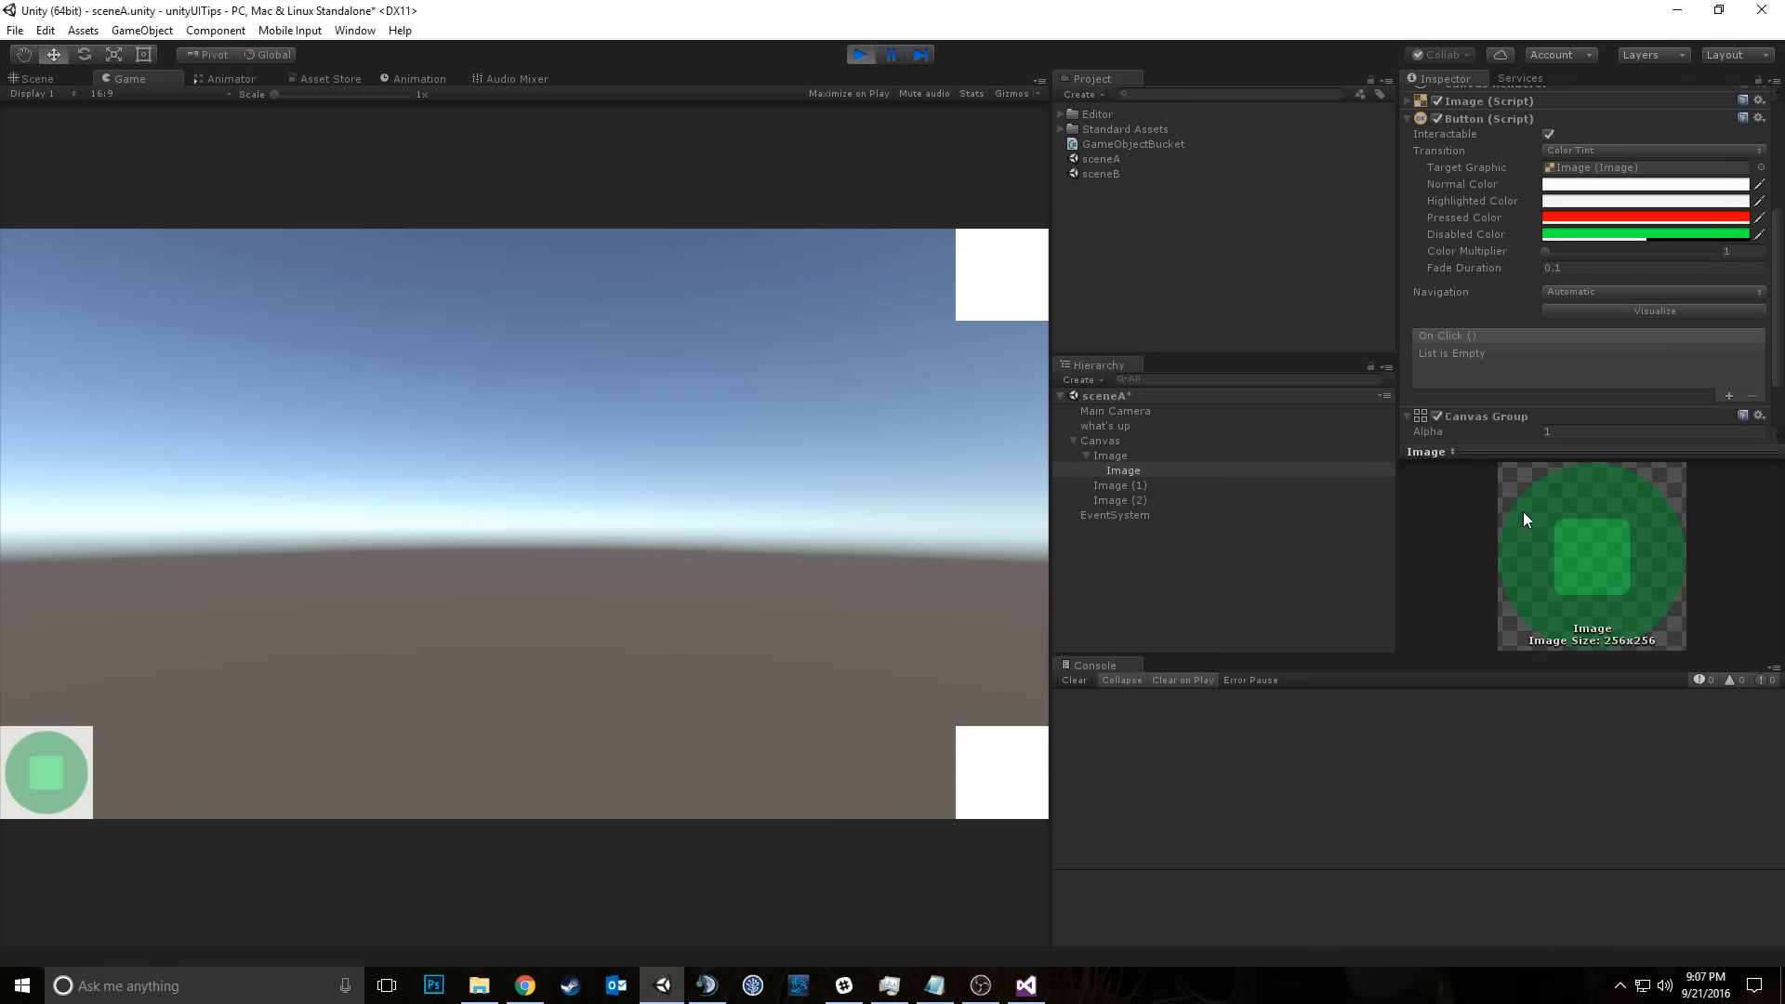
# Step: Turn off Ignore Parent Groups on the parent Image's Canvas Group and turn it on for the child Image's Canvas Group
pyautogui.click(1138, 457)
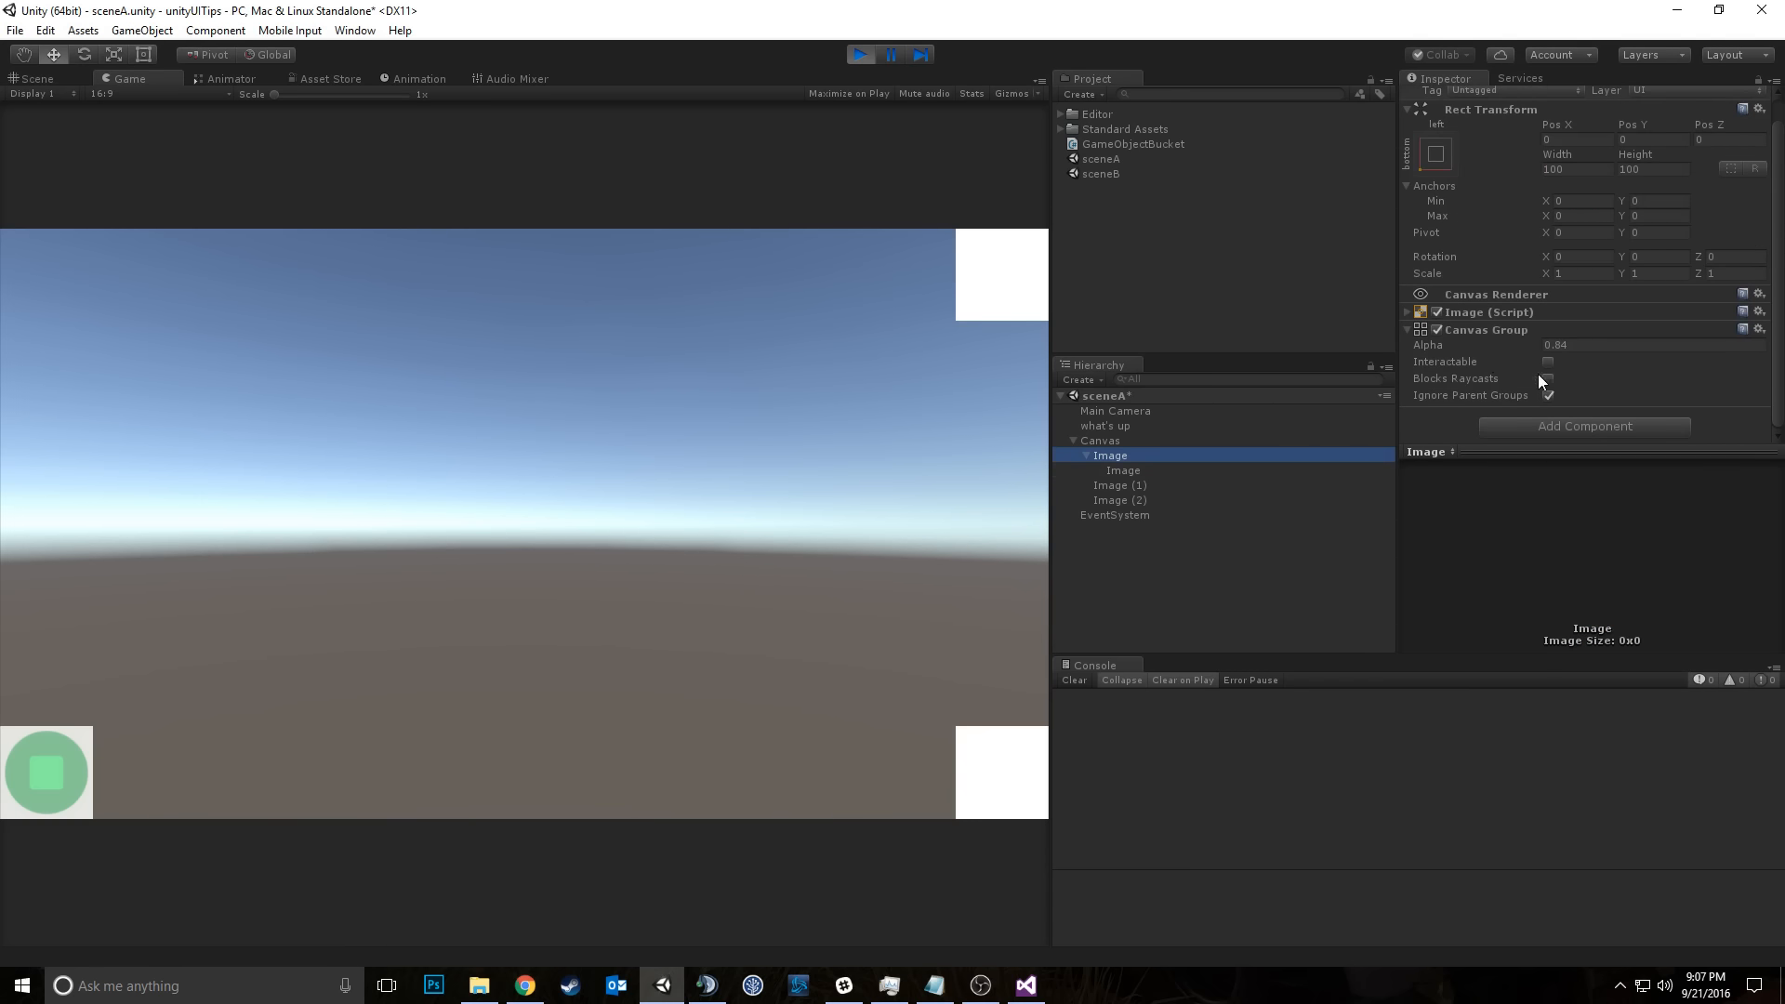
pyautogui.click(1547, 395)
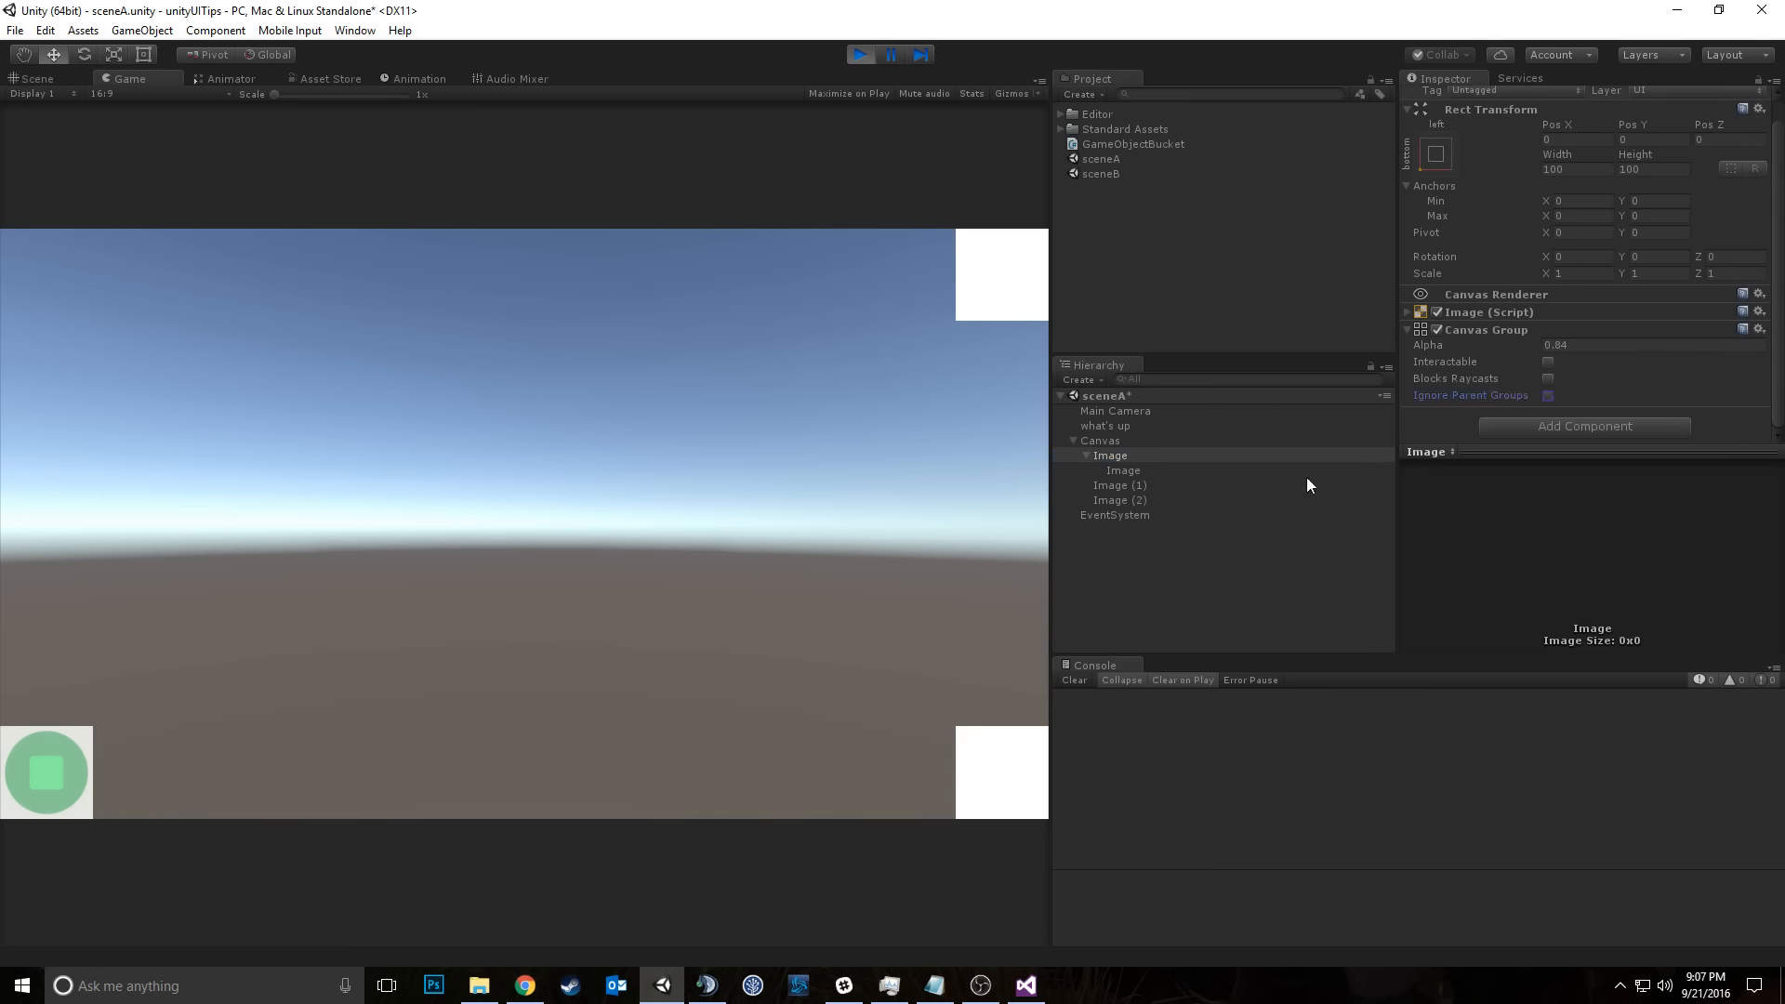
pyautogui.click(1123, 470)
pyautogui.scroll(-5, 1432, 377)
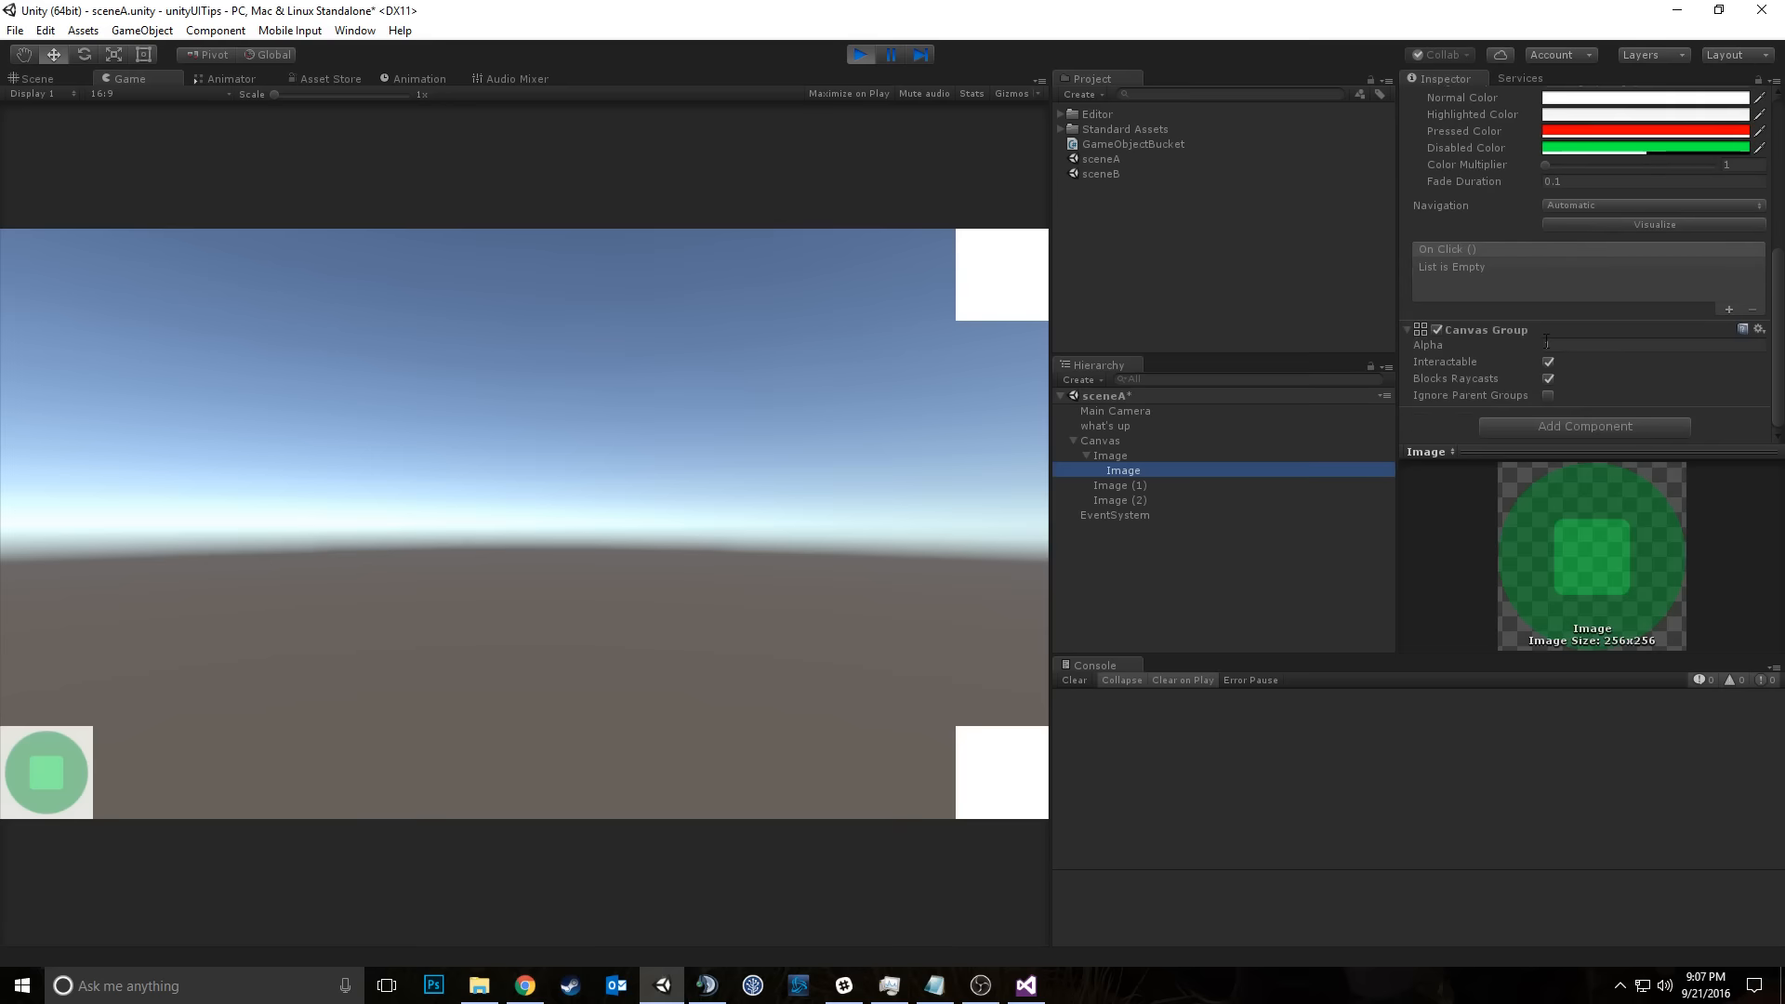
pyautogui.click(1547, 396)
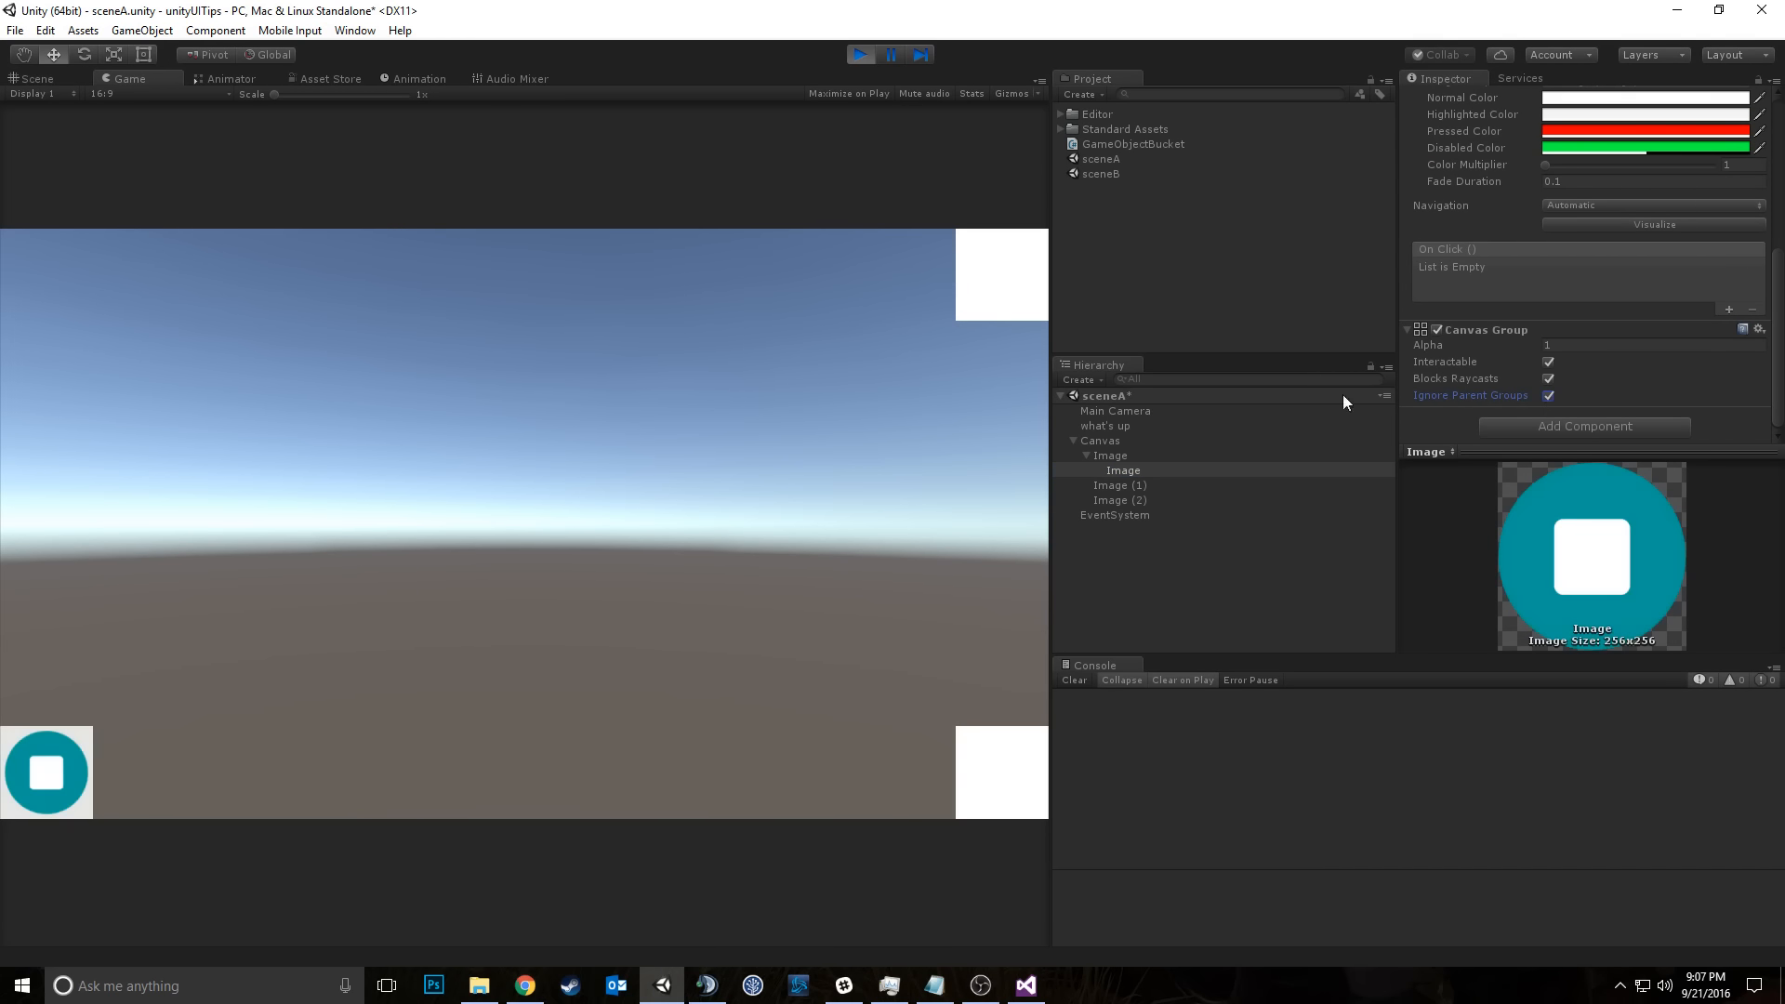
# Step: Set the parent Image's Canvas Group alpha to 0, and raise it to 1
pyautogui.click(1197, 453)
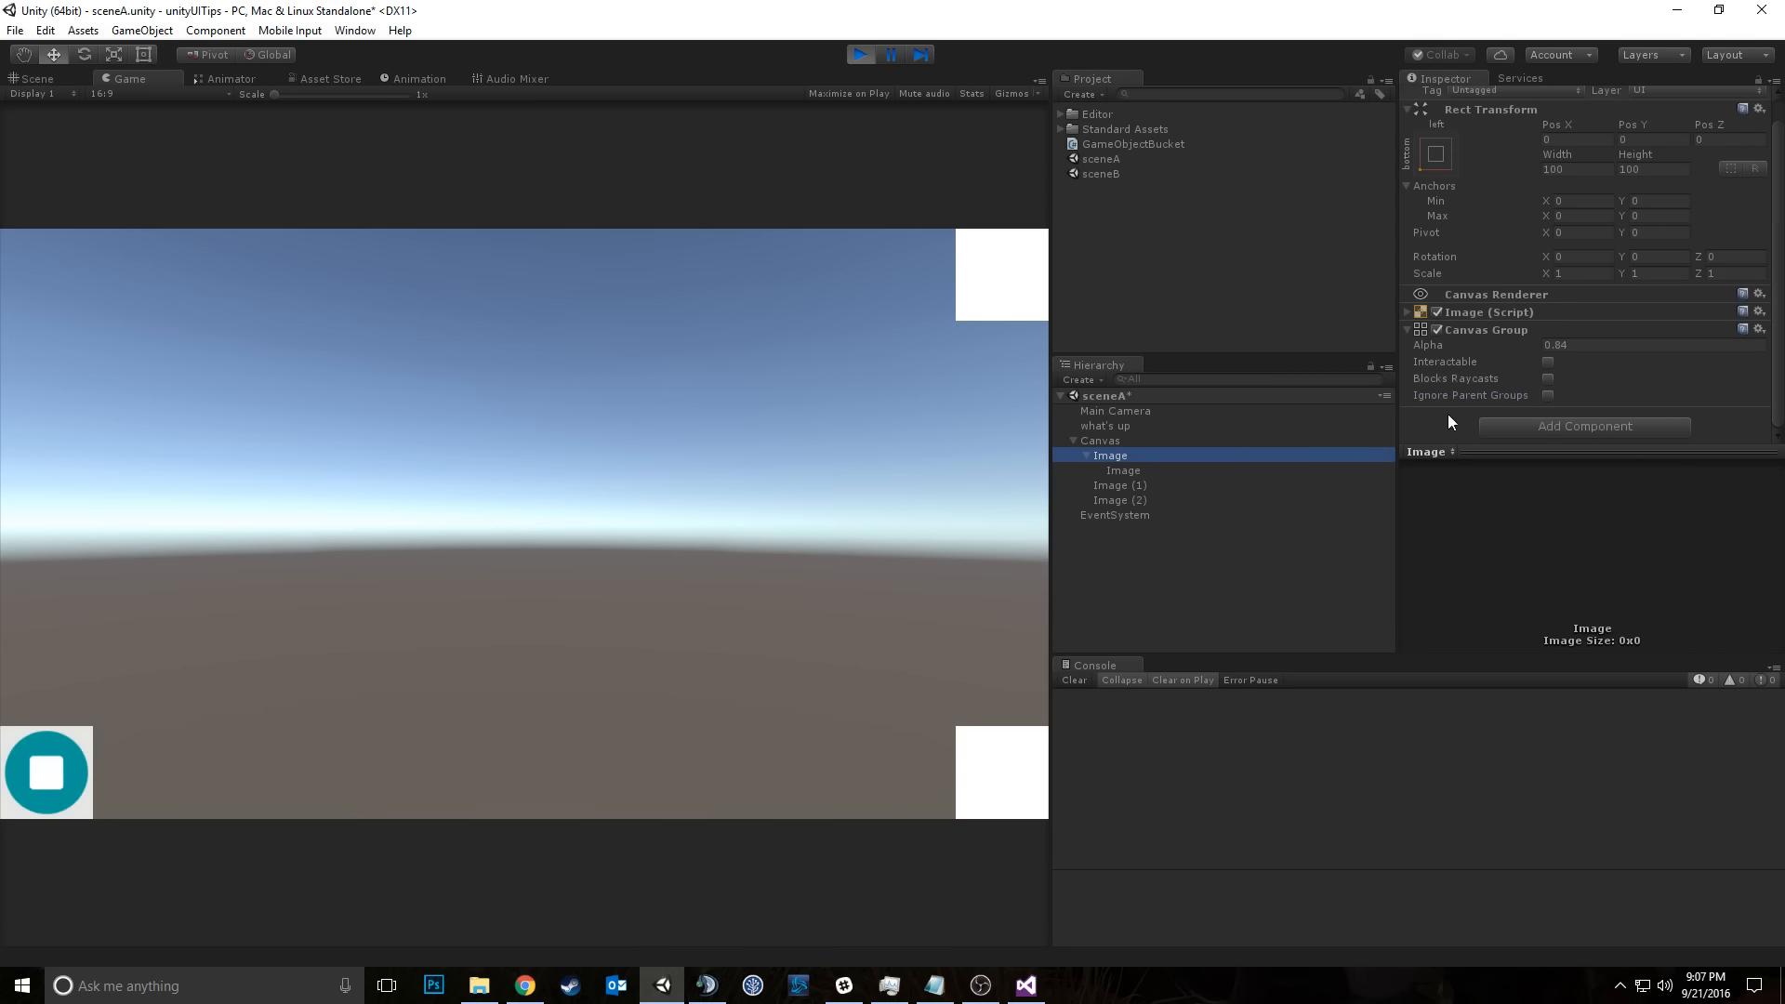
pyautogui.click(1546, 344)
pyautogui.write('0')
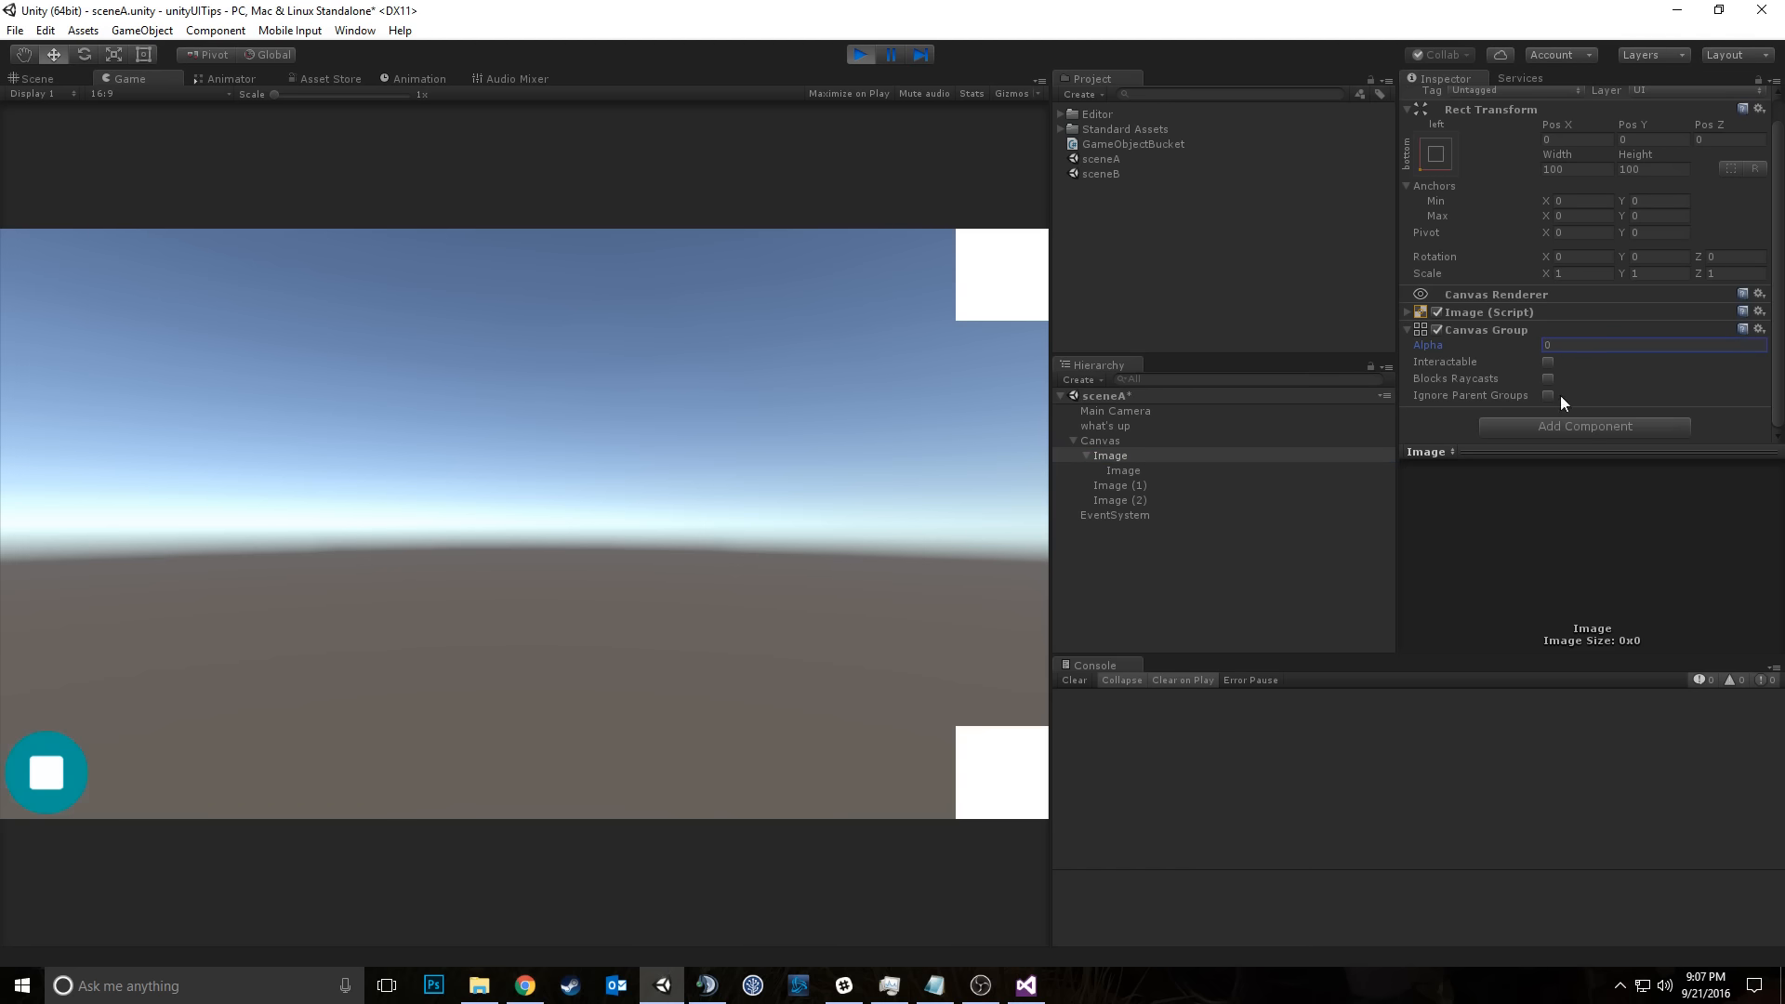
pyautogui.moveTo(1561, 396); pyautogui.dragTo(1469, 412)
pyautogui.moveTo(1485, 343); pyautogui.dragTo(1698, 343)
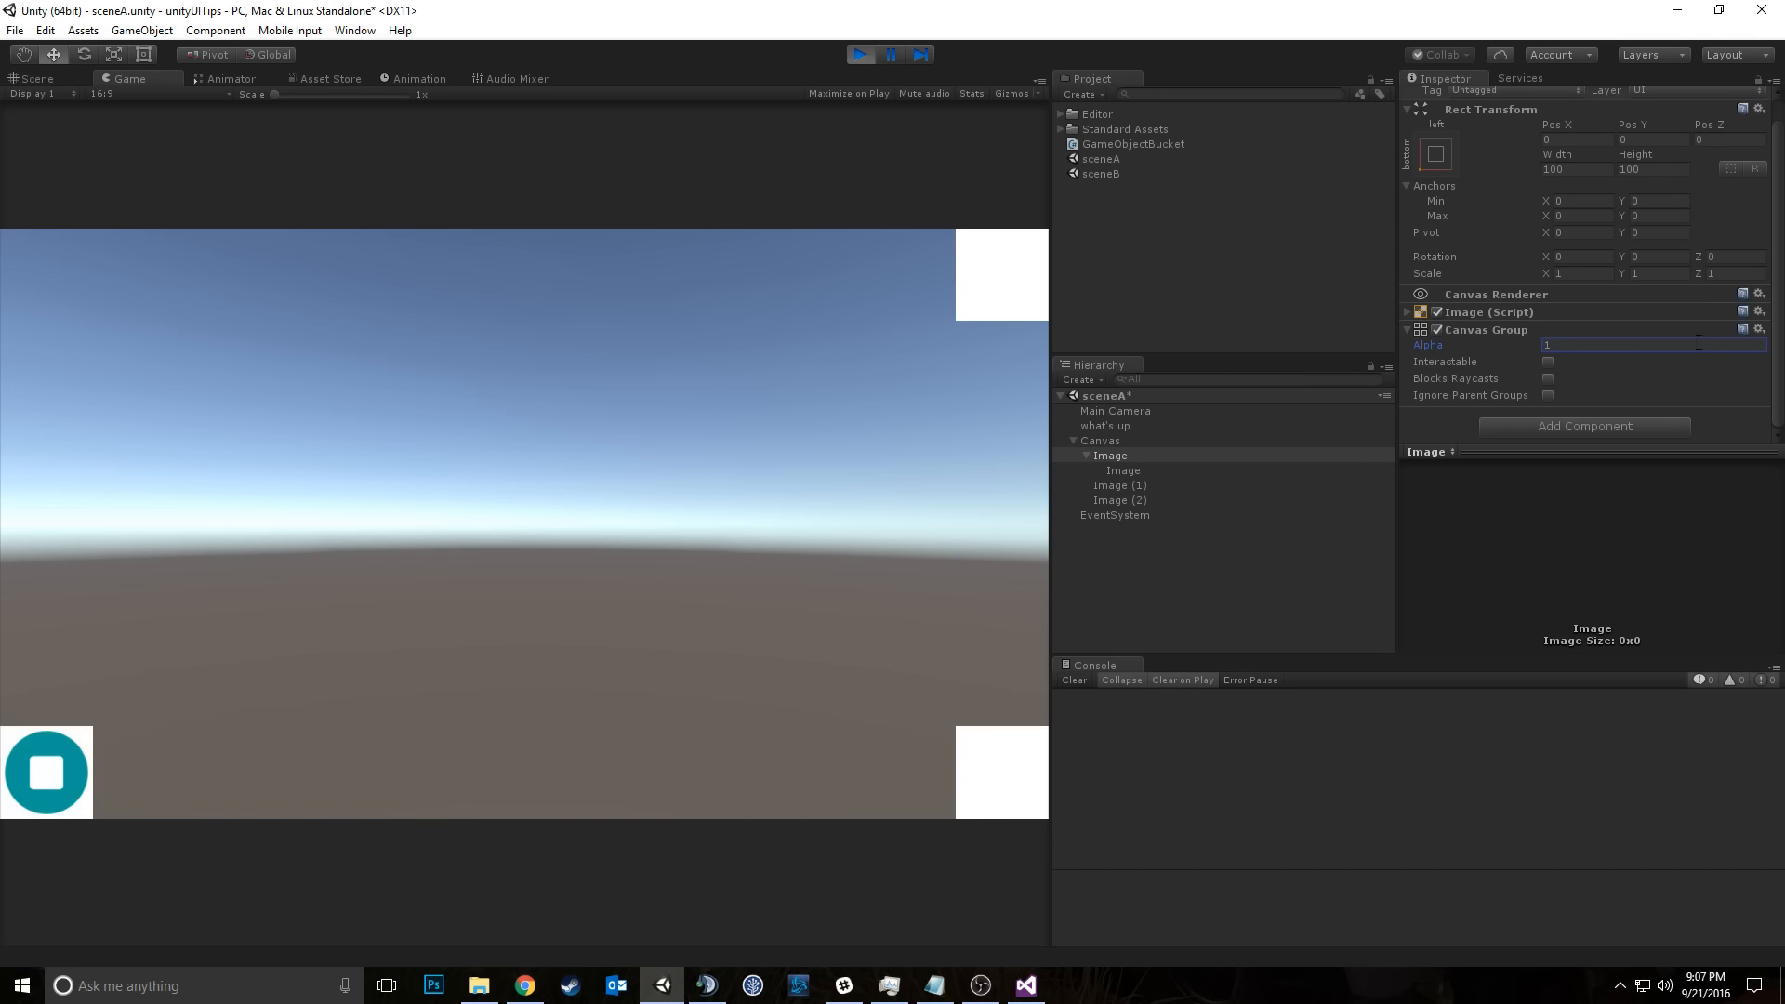
# Step: Turn off Ignore Parent Groups in the child Image's Canvas Group
pyautogui.click(1116, 471)
pyautogui.scroll(-5, 1493, 372)
pyautogui.click(1548, 396)
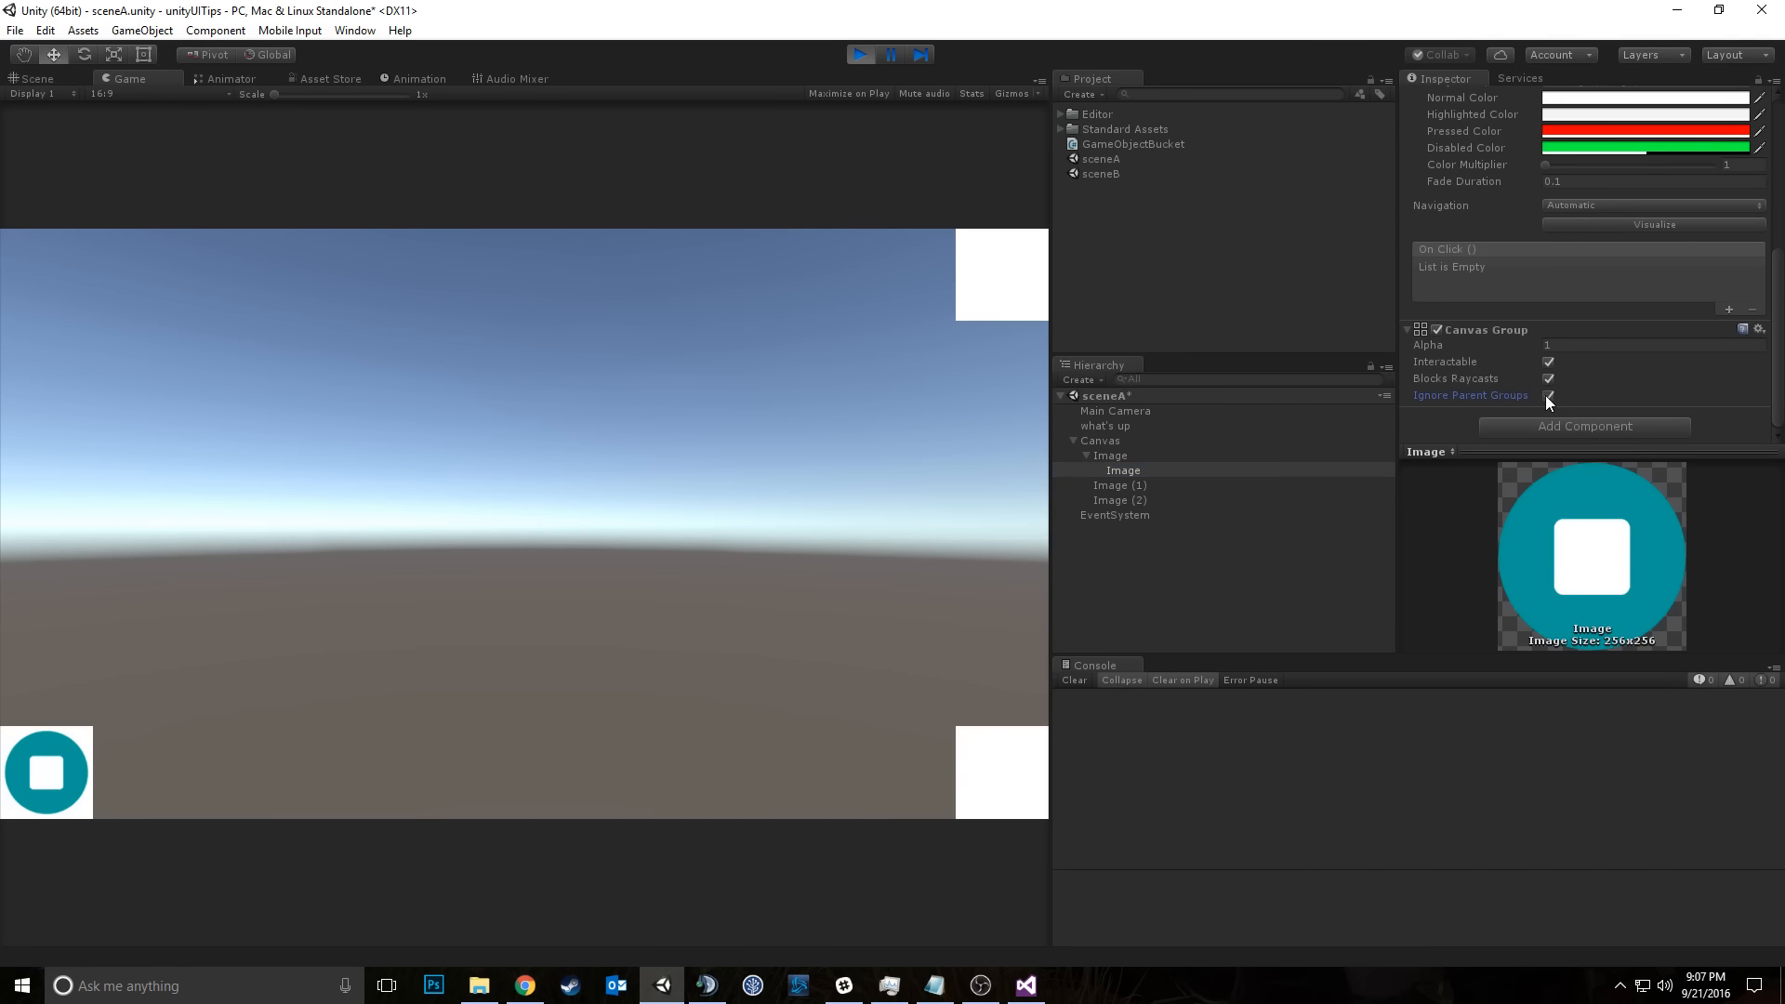
pyautogui.click(1546, 396)
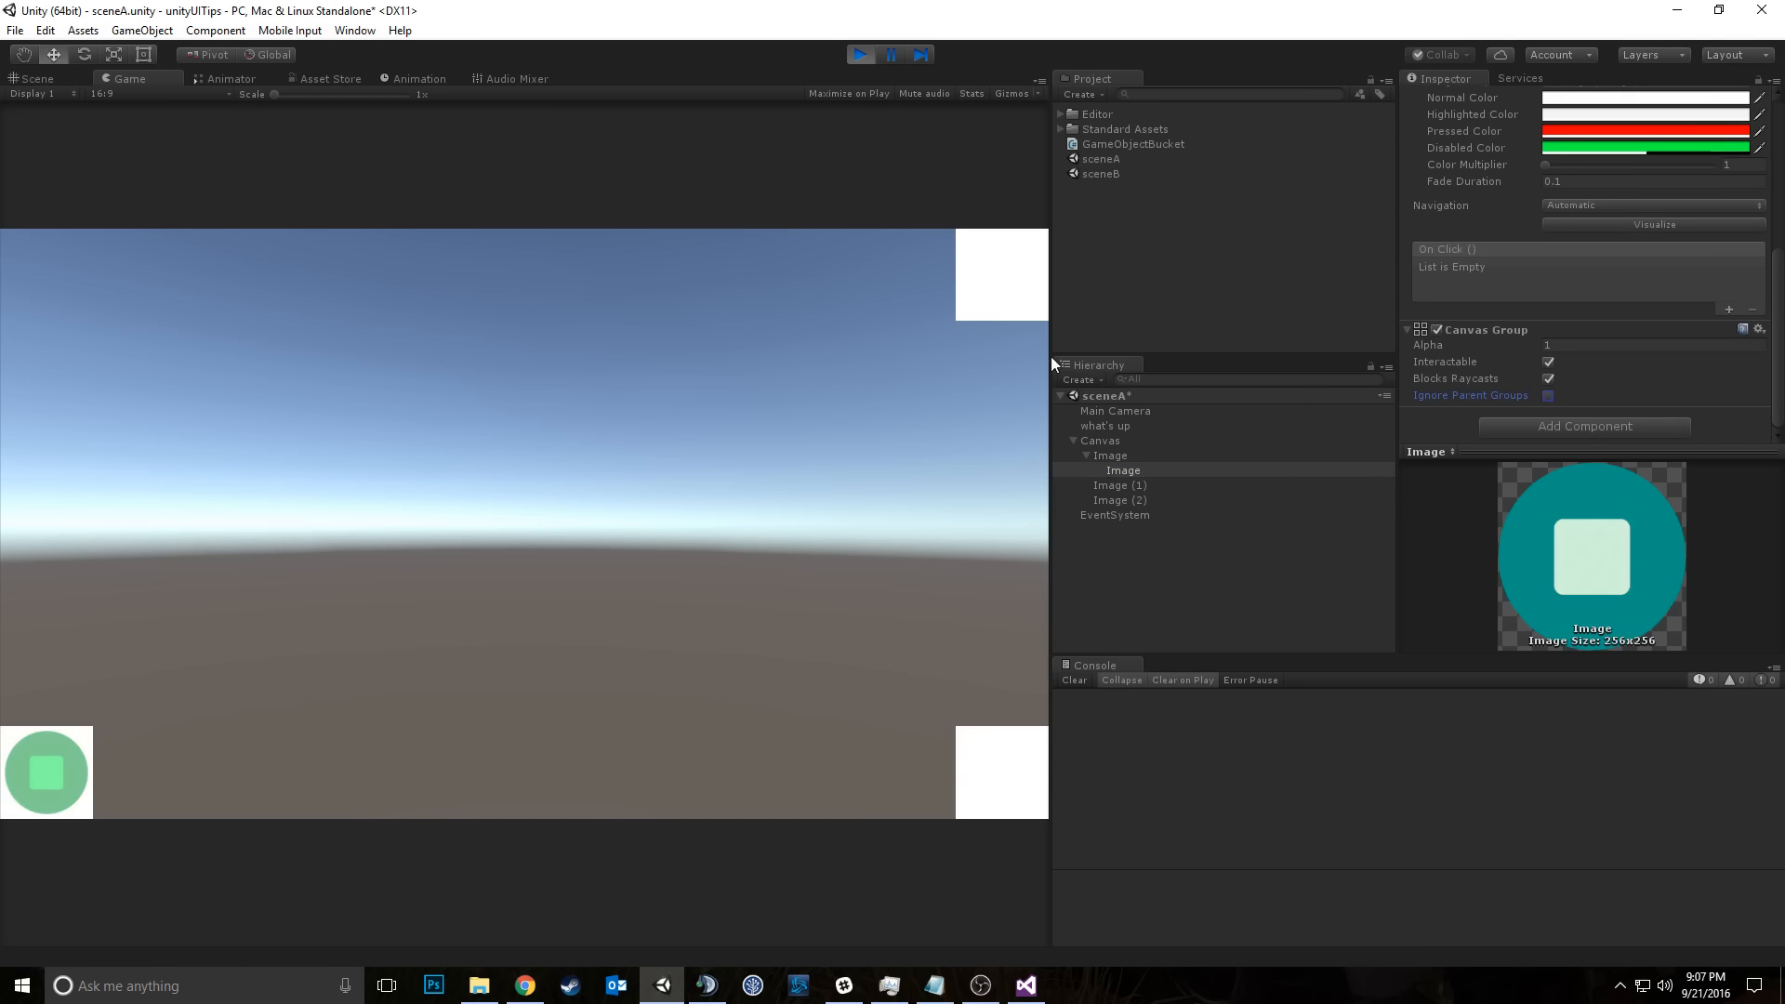
# Step: Remove the Canvas Group component from the child Image and exit play mode
pyautogui.rightClick(1466, 331)
pyautogui.rightClick(1449, 332)
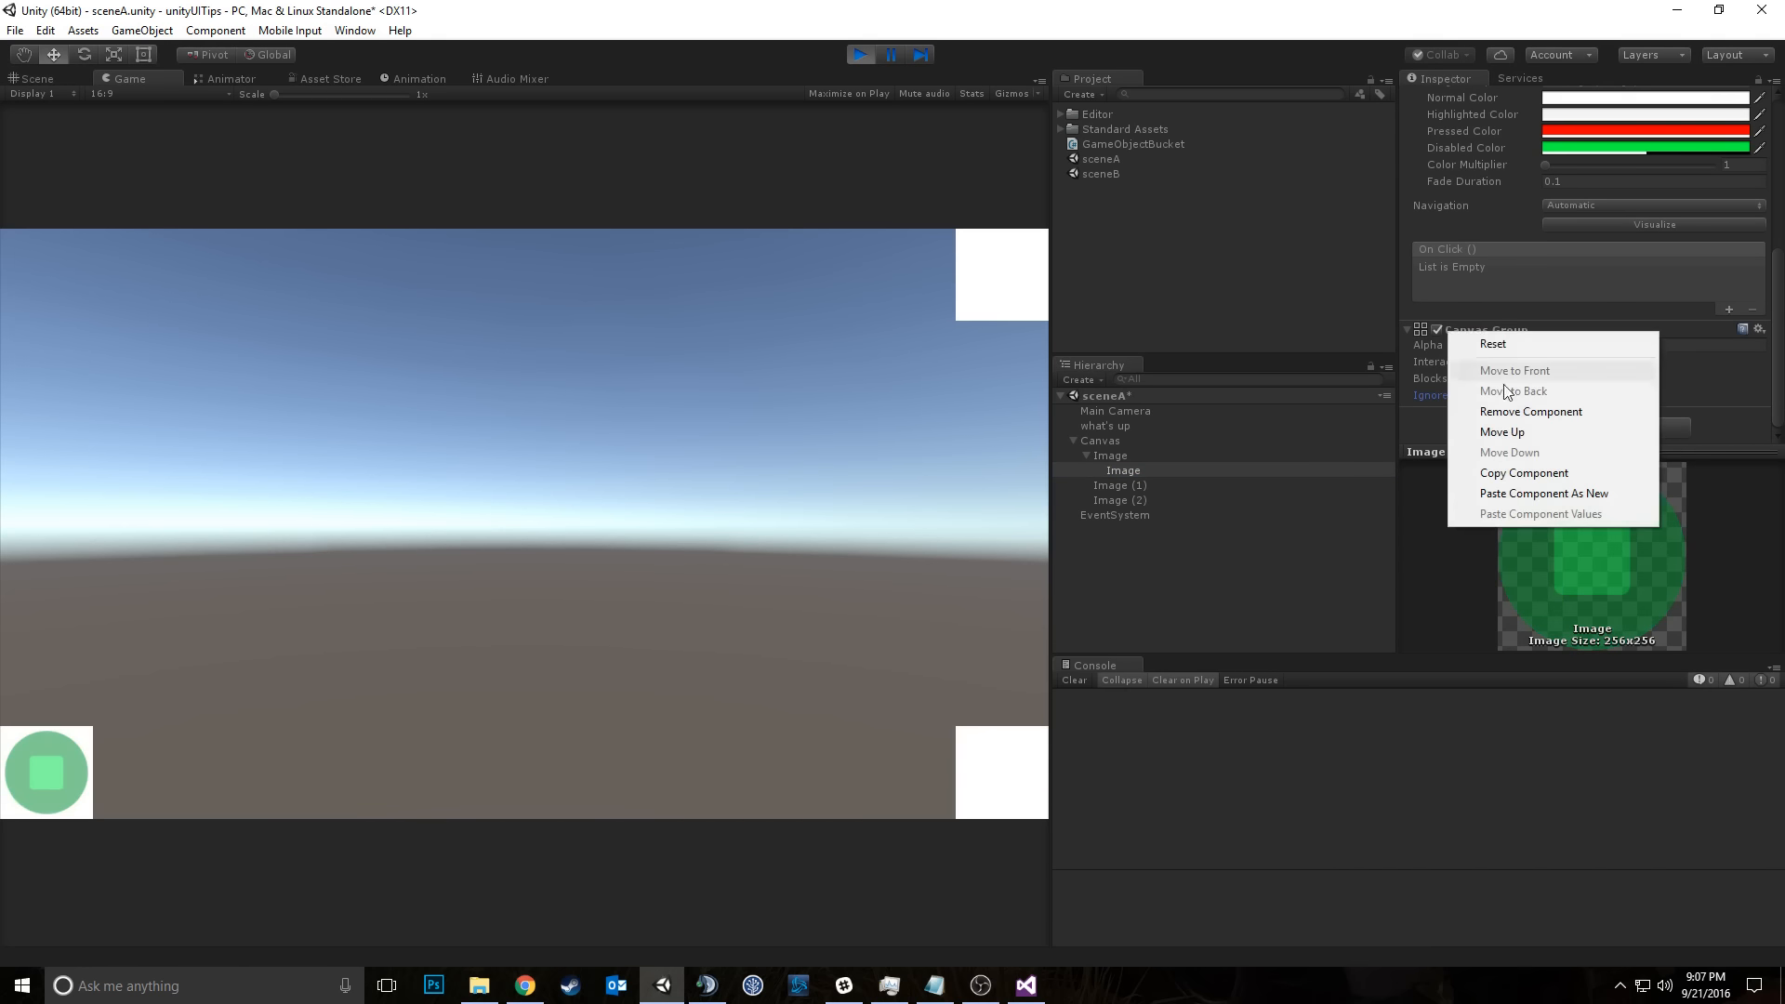
pyautogui.click(1550, 415)
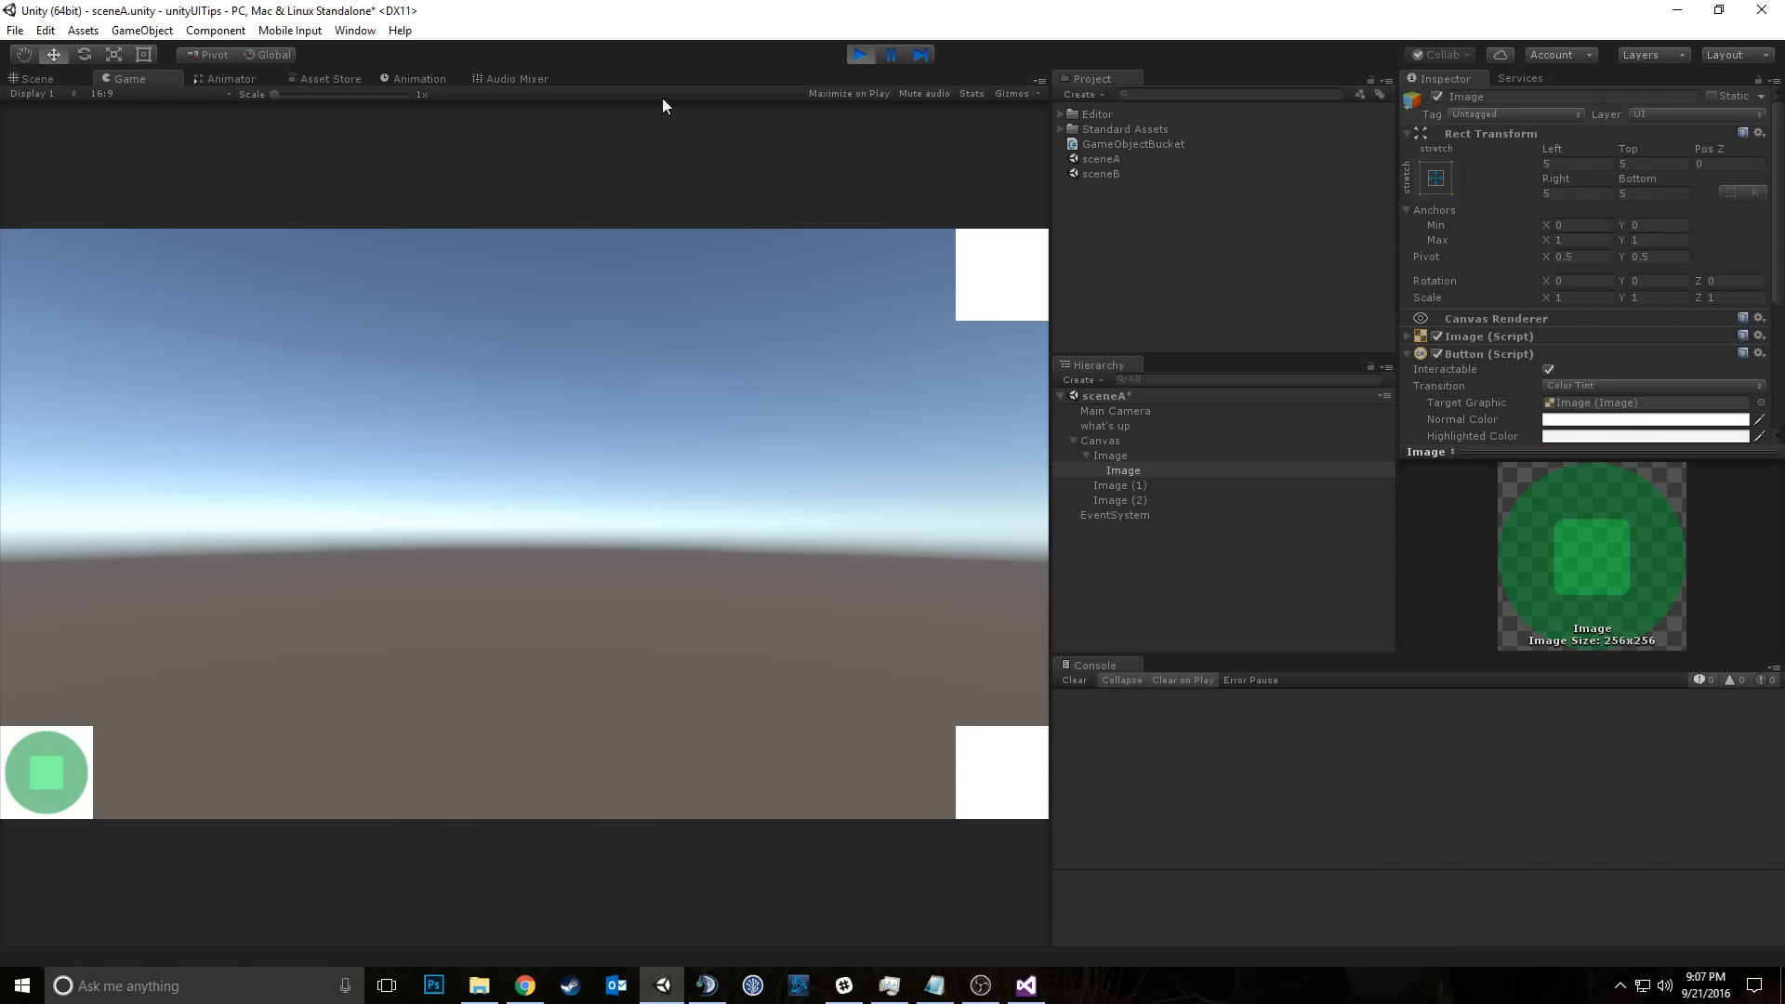
pyautogui.click(859, 55)
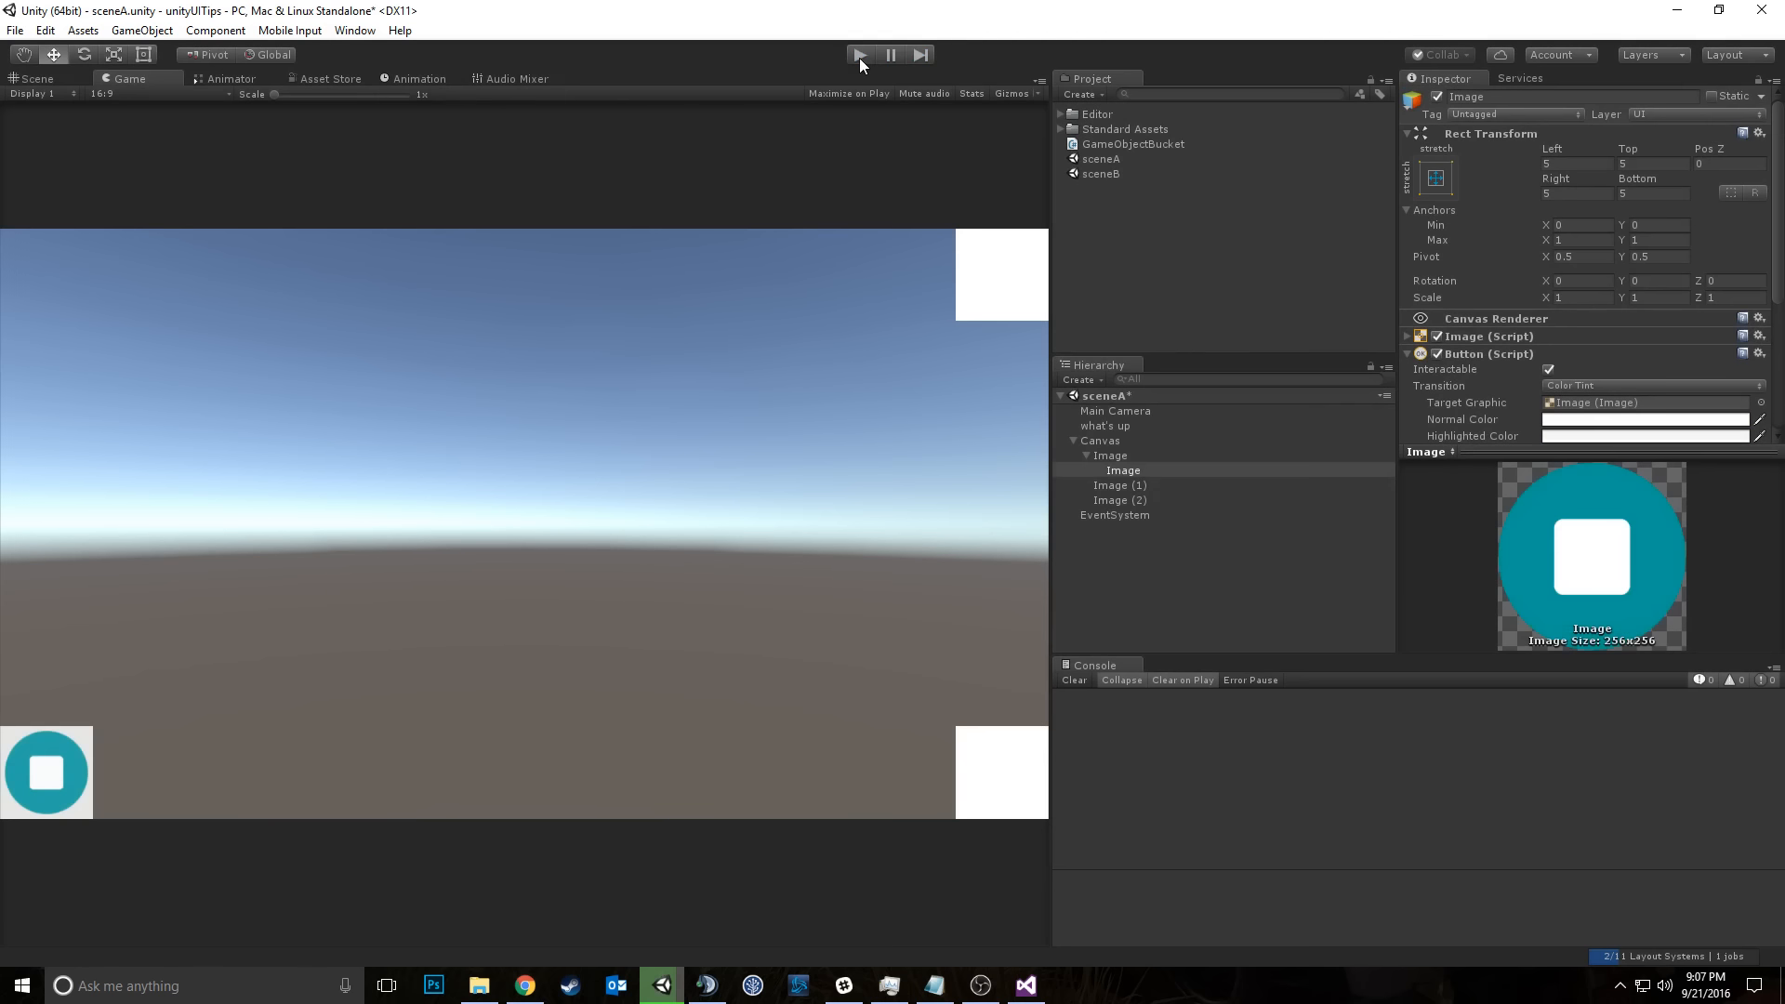
# Step: Open the Physics project settings and look over the list of available project settings categories
pyautogui.click(46, 31)
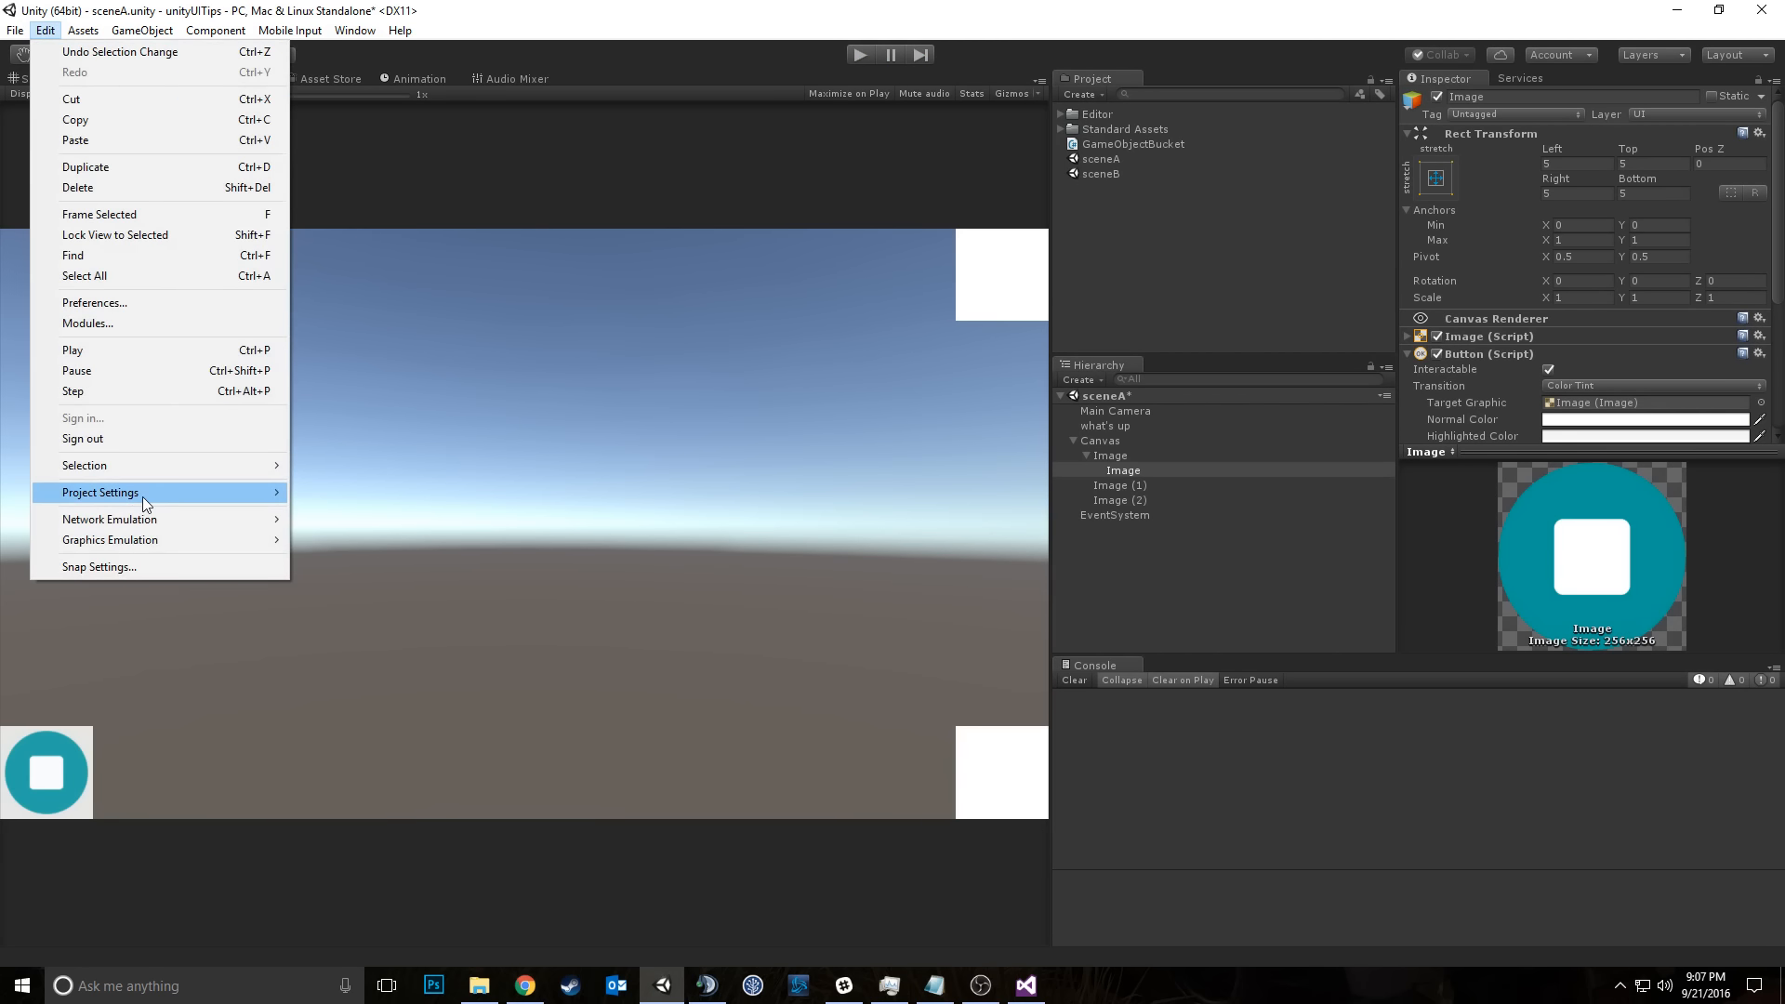
pyautogui.moveTo(154, 500)
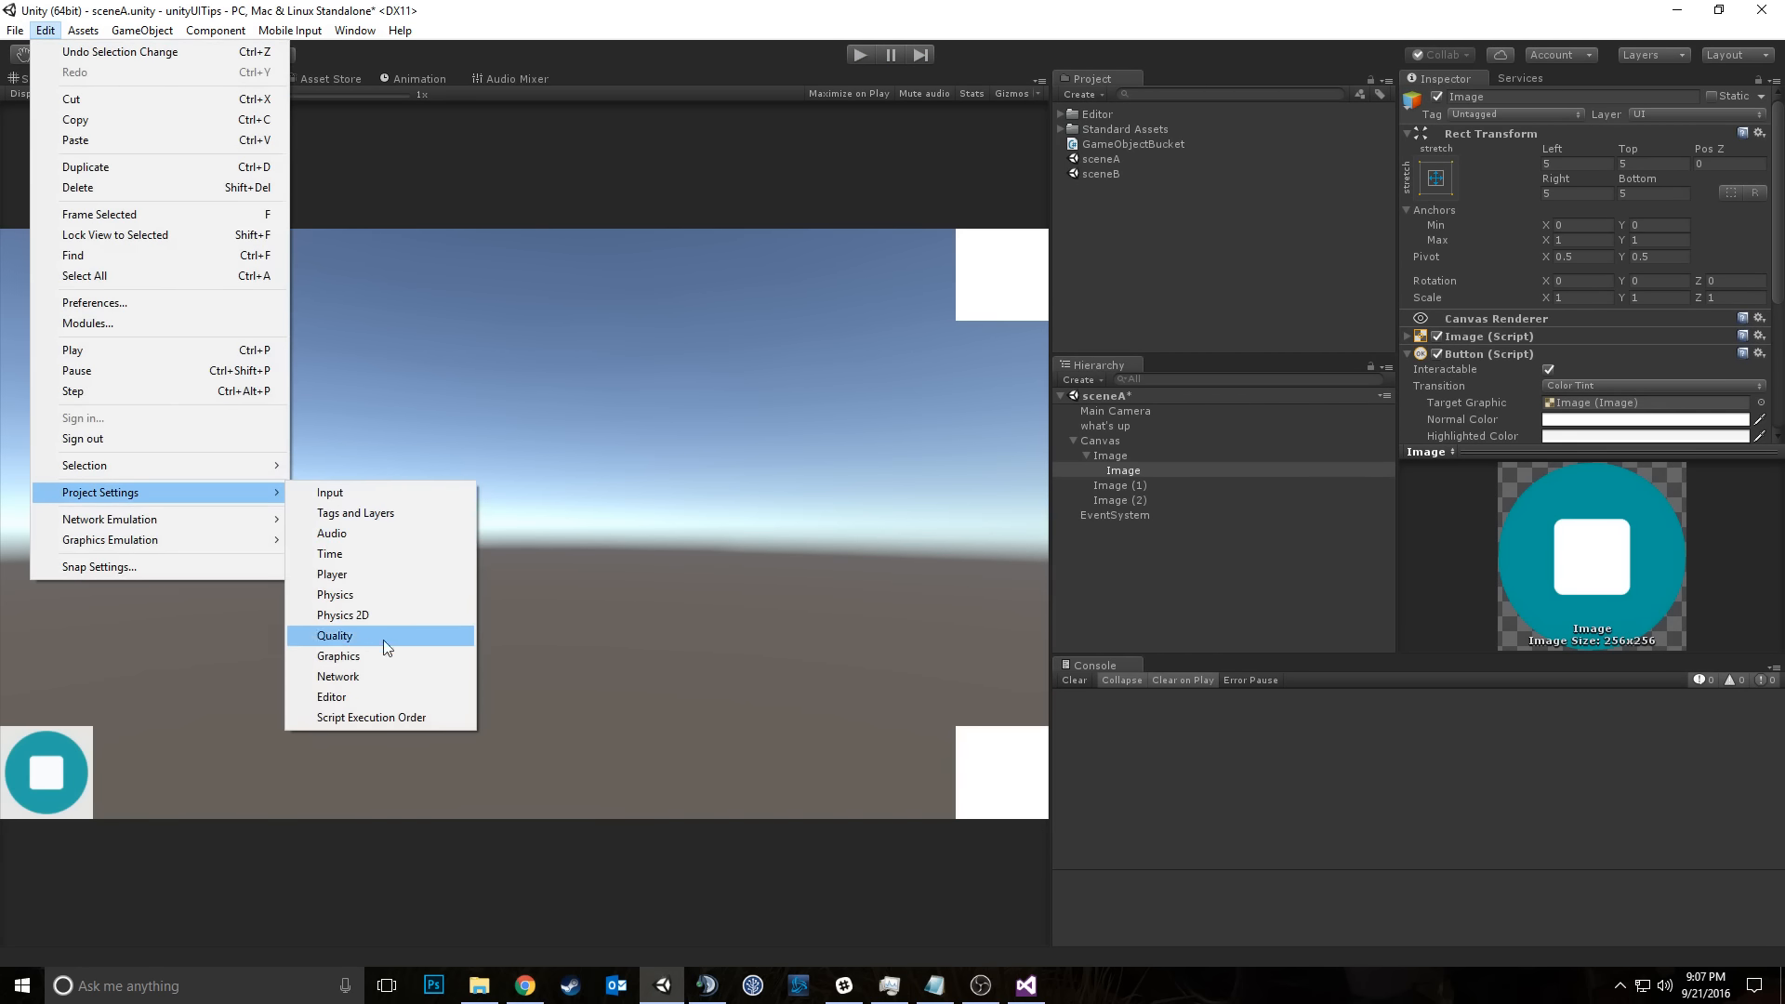
pyautogui.click(368, 595)
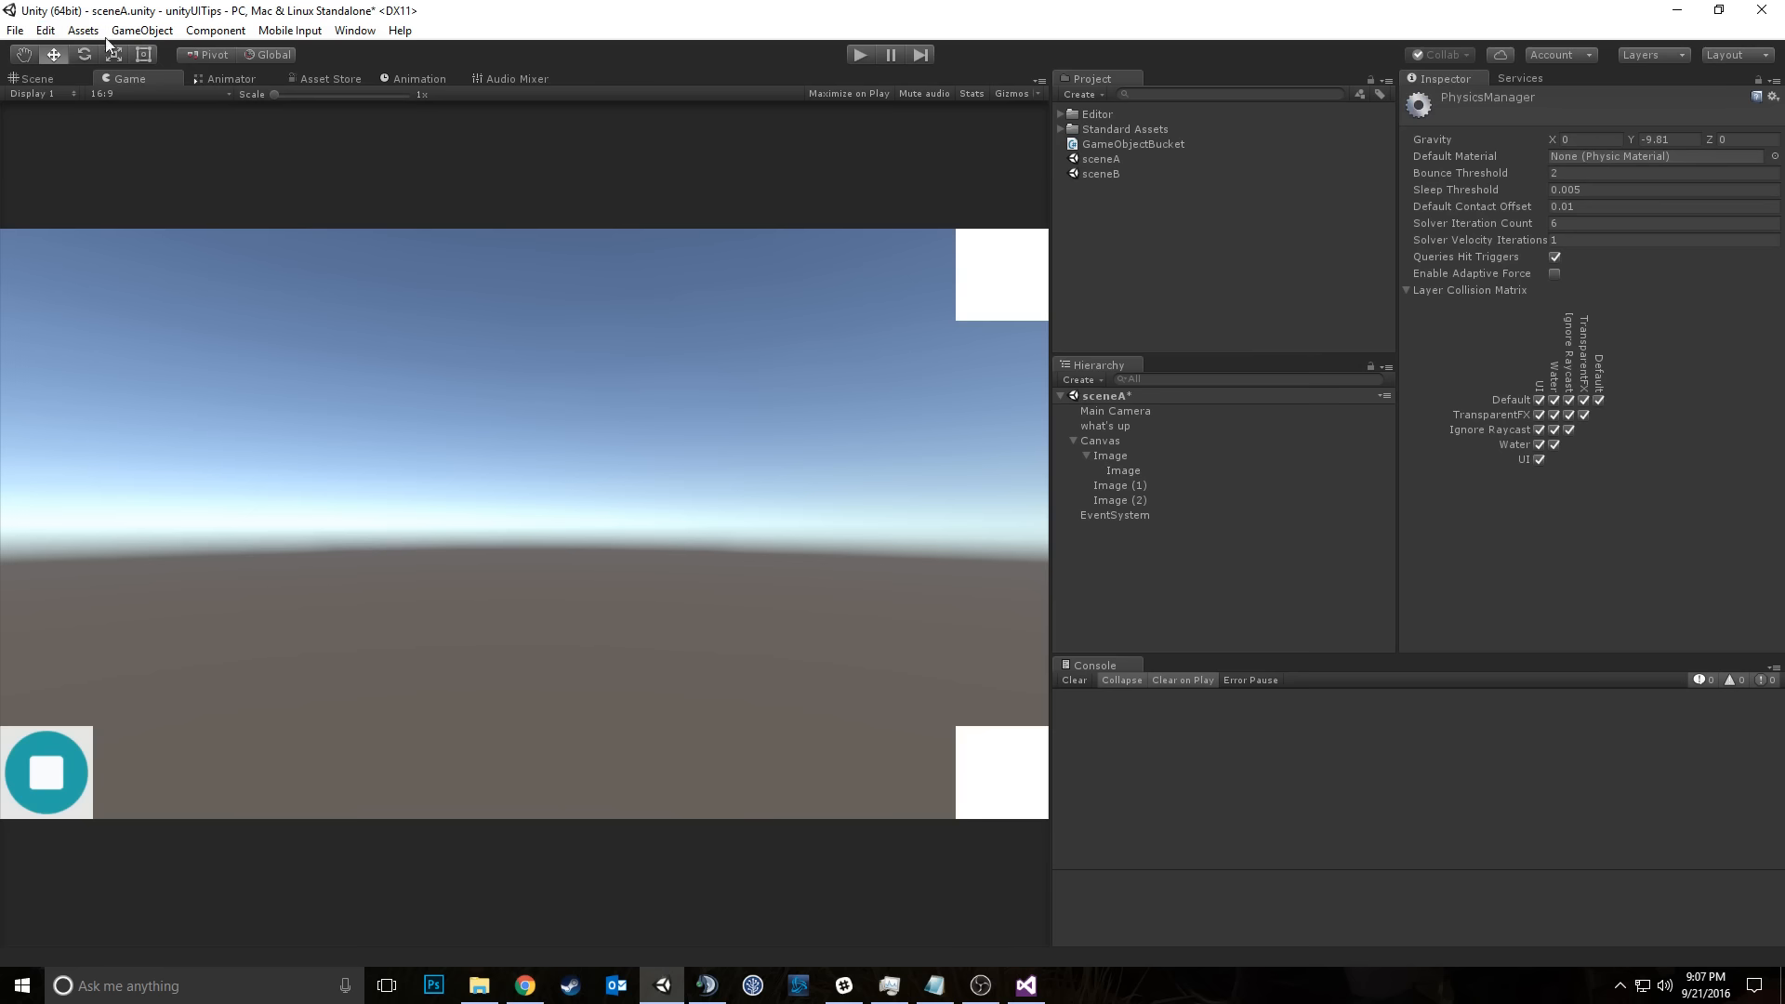
pyautogui.click(44, 30)
pyautogui.moveTo(253, 493)
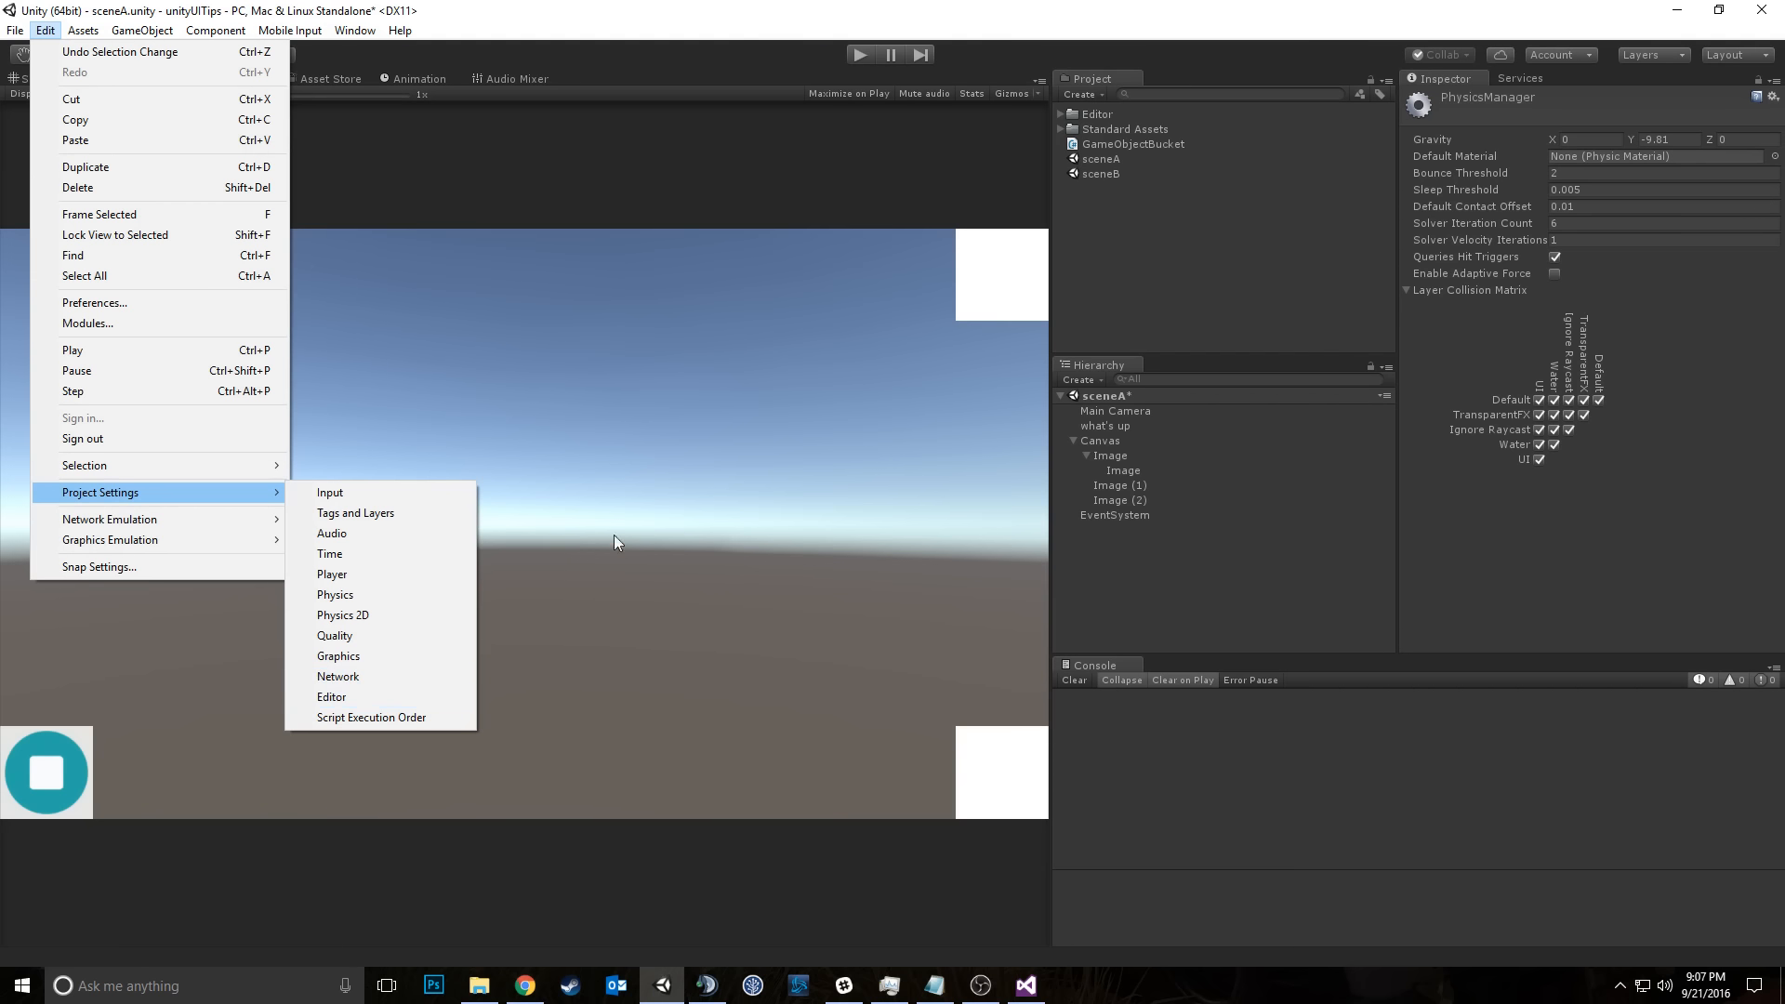
pyautogui.click(924, 173)
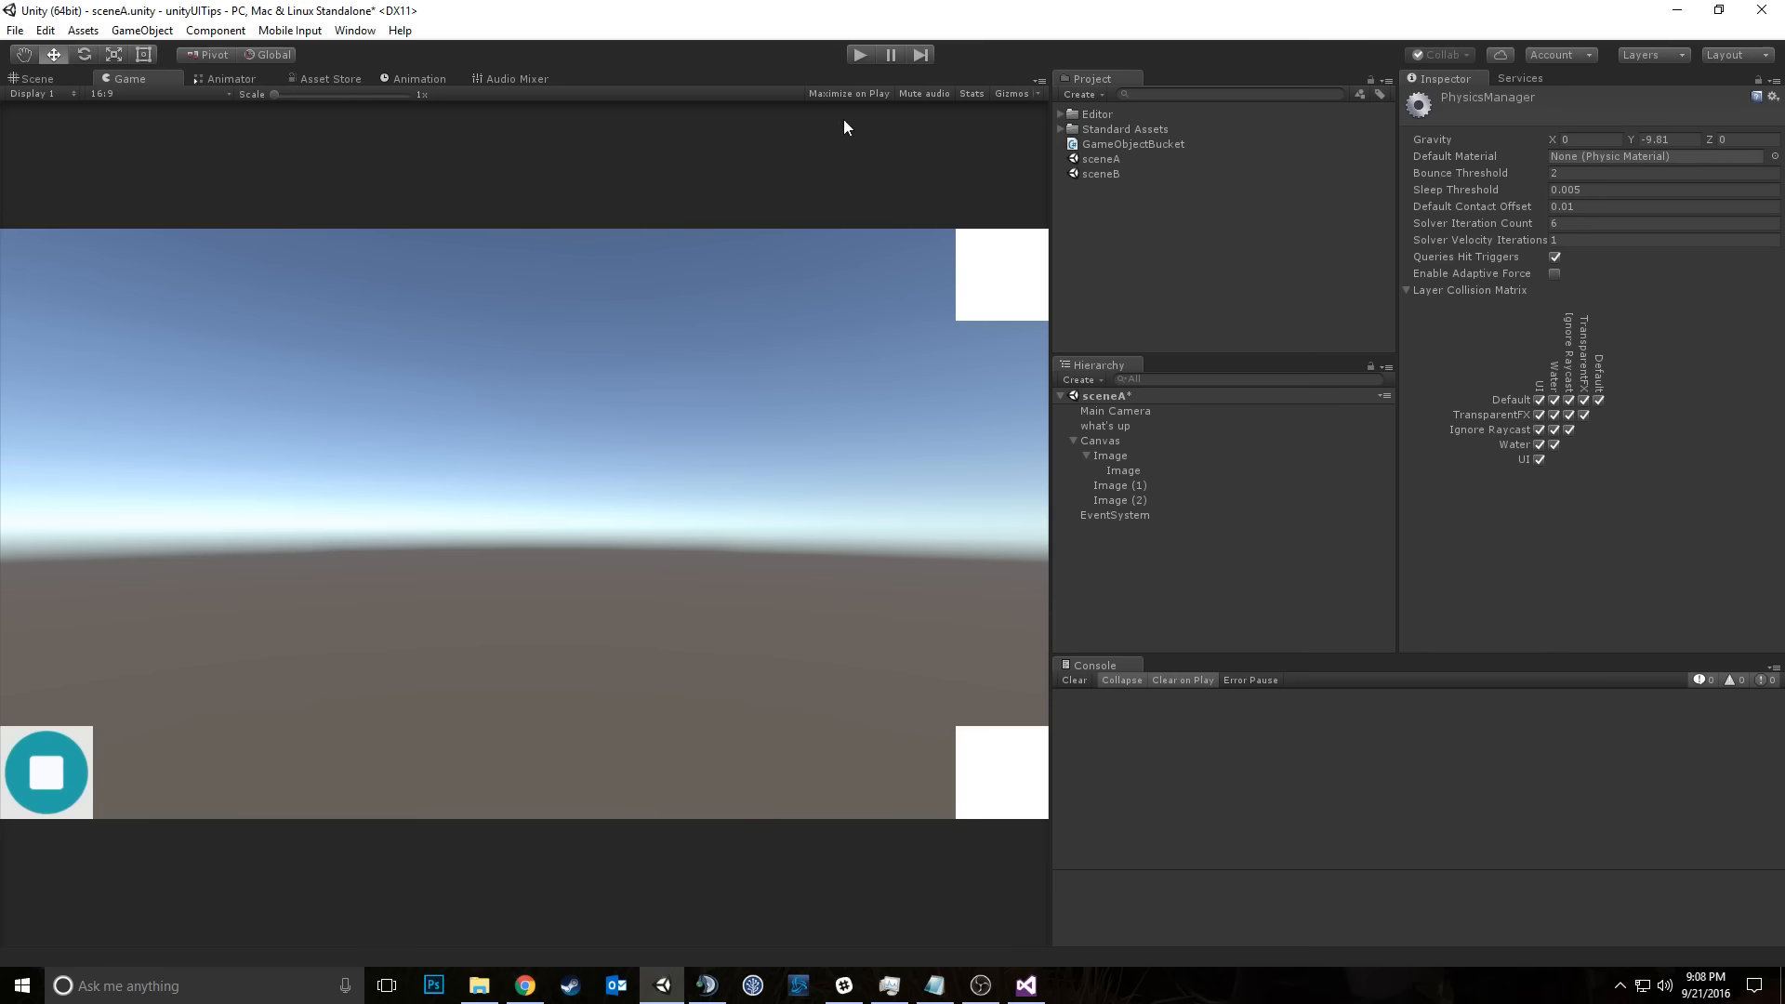
# Step: Look over the Game view statistics, the Asset Store, Animation and Audio Mixer views, and the project's Services
pyautogui.click(972, 95)
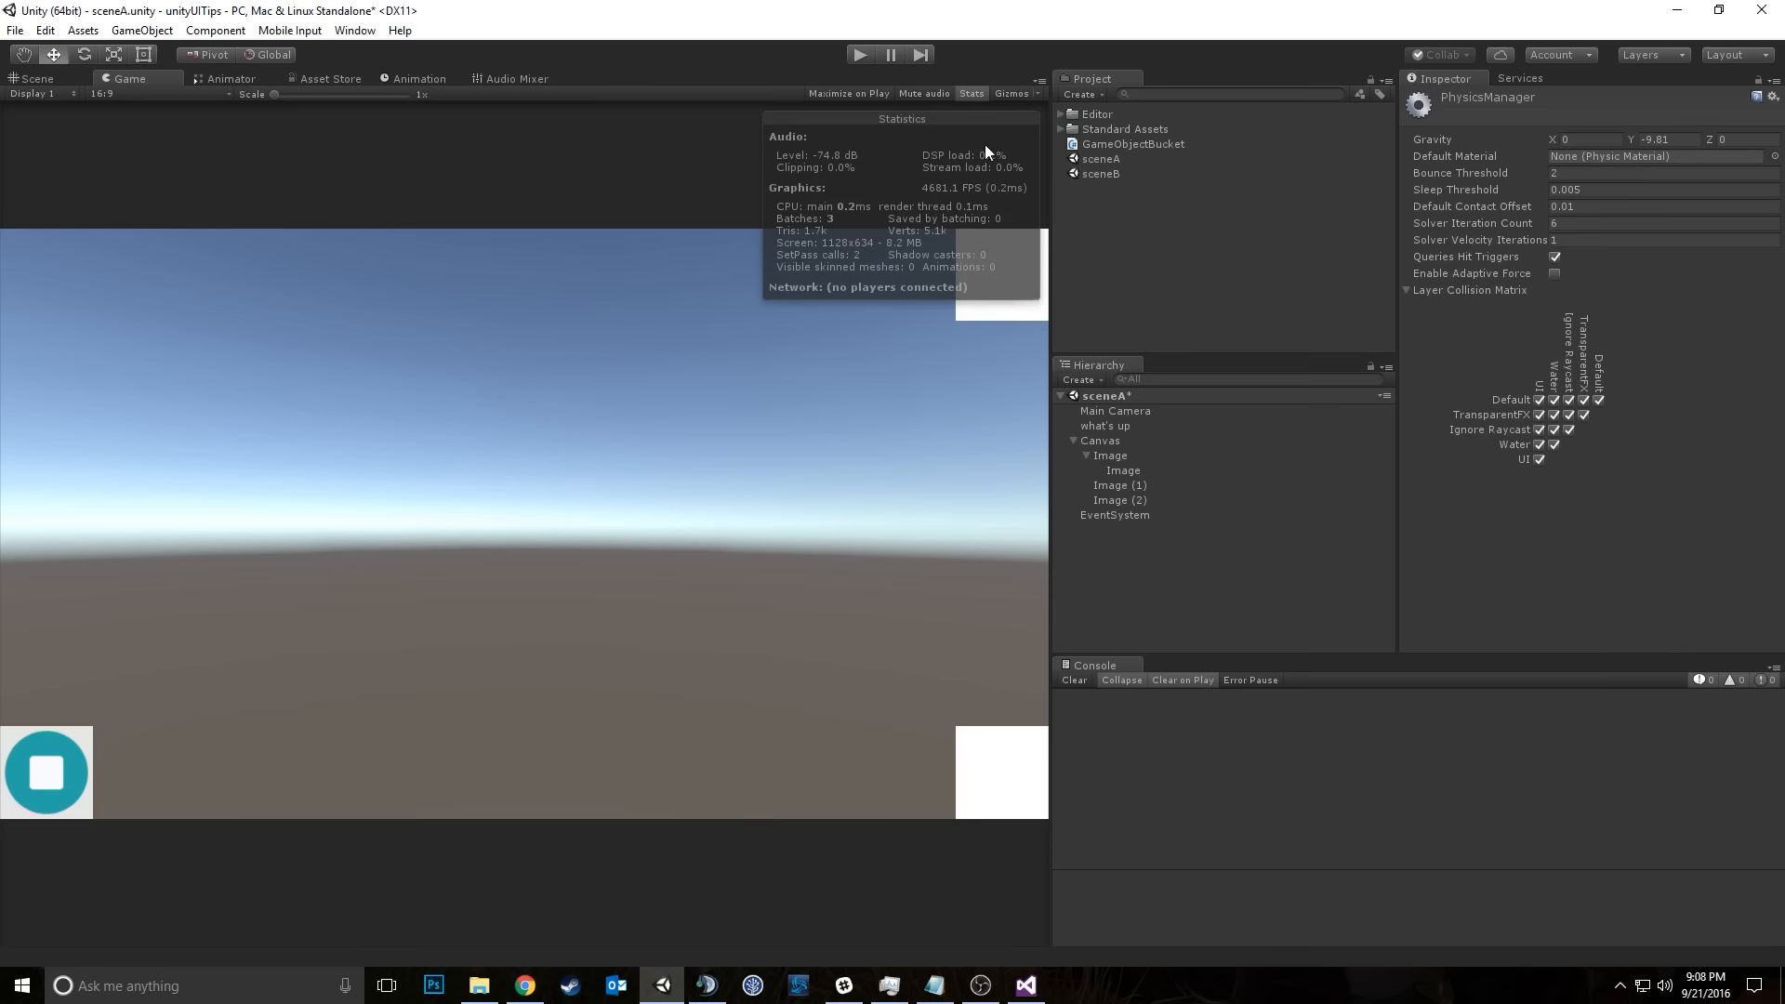
pyautogui.click(980, 93)
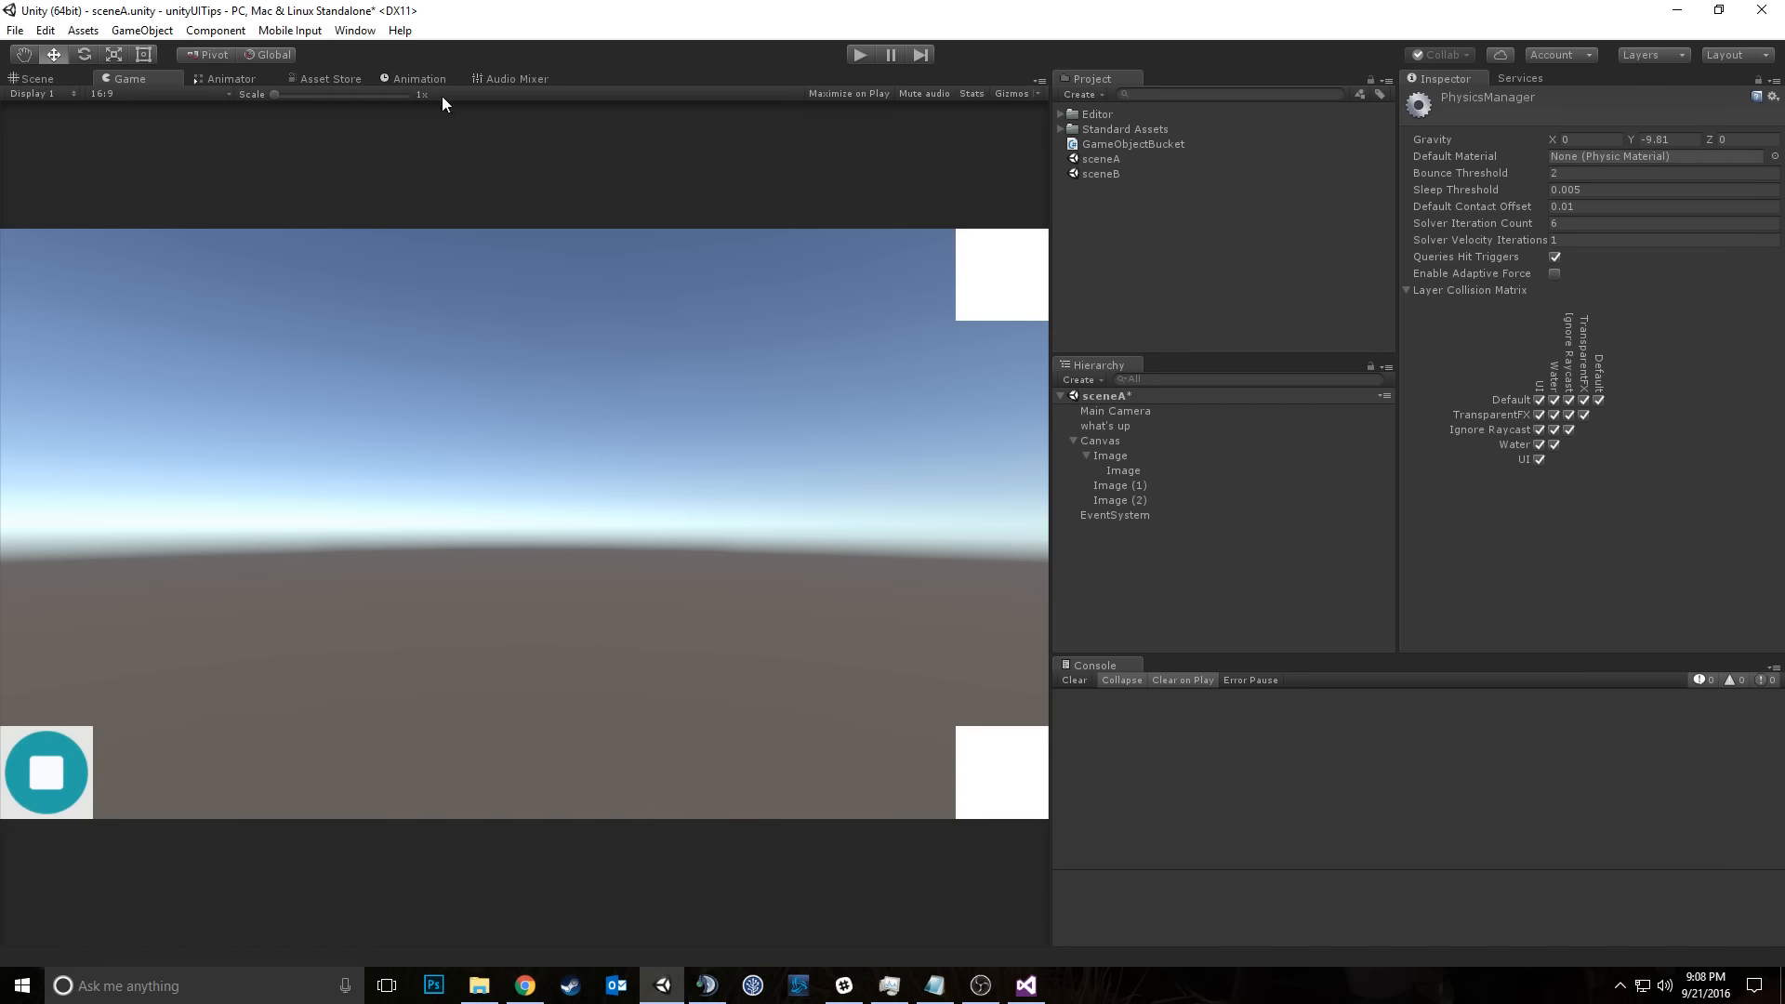
pyautogui.click(321, 82)
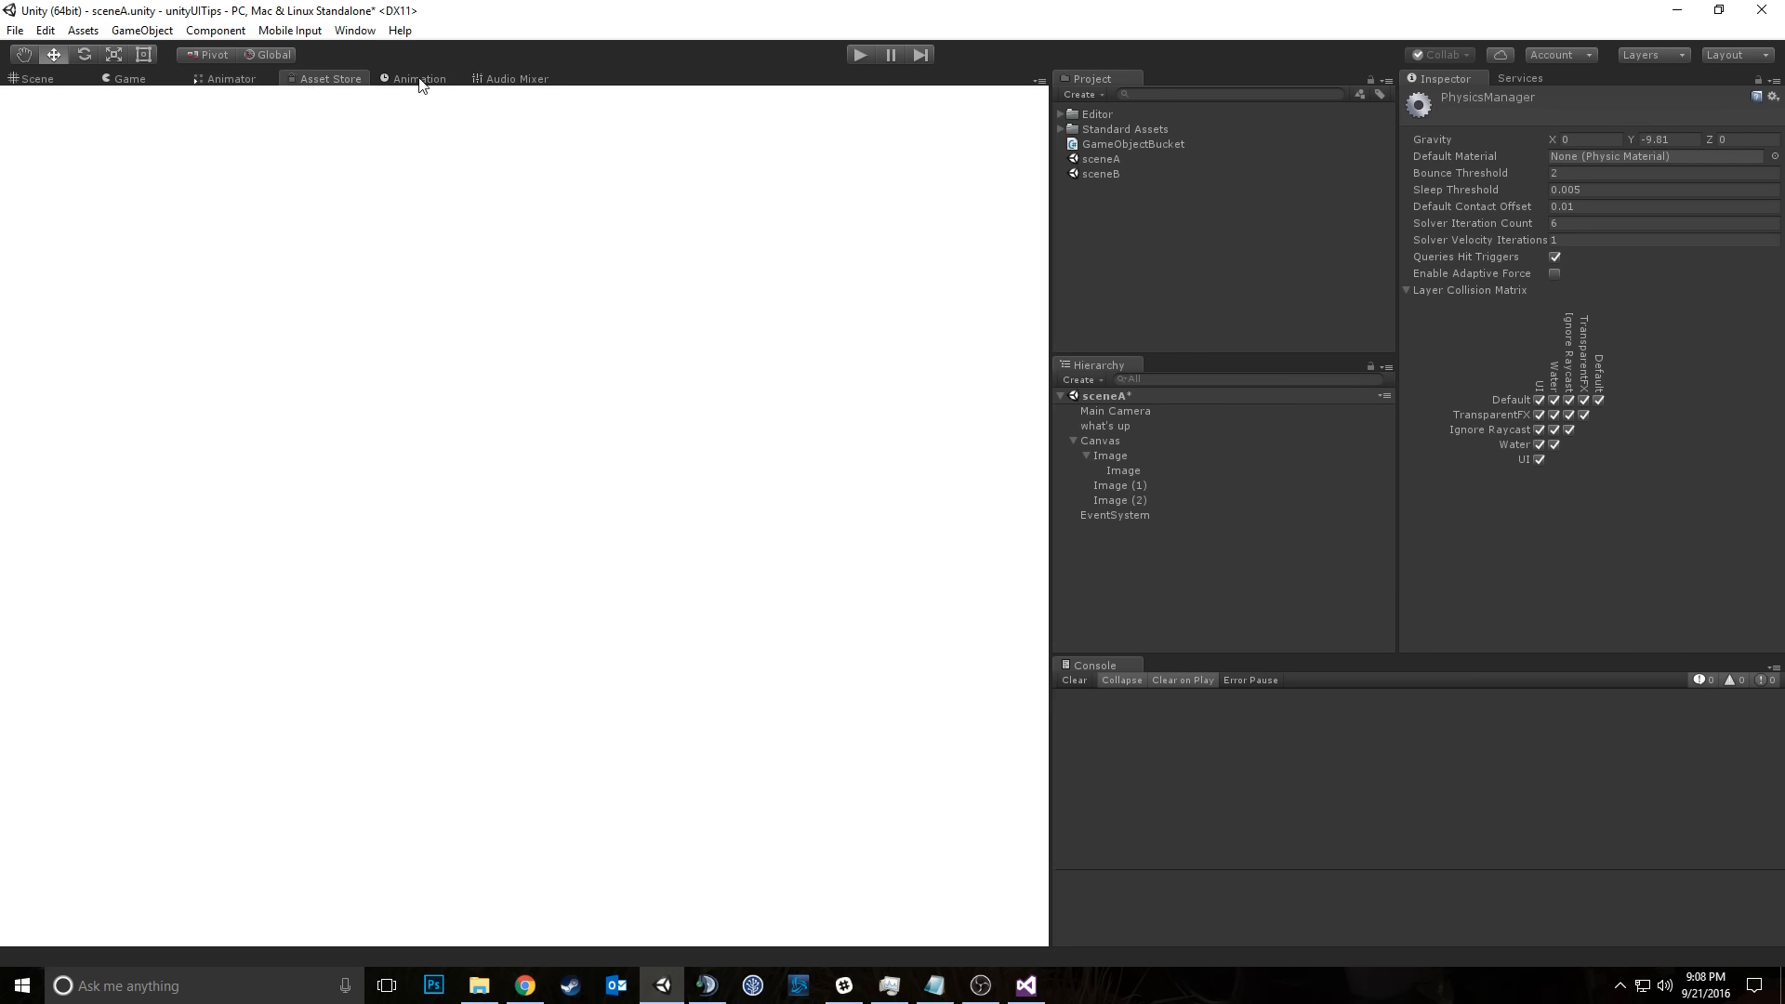
pyautogui.click(419, 78)
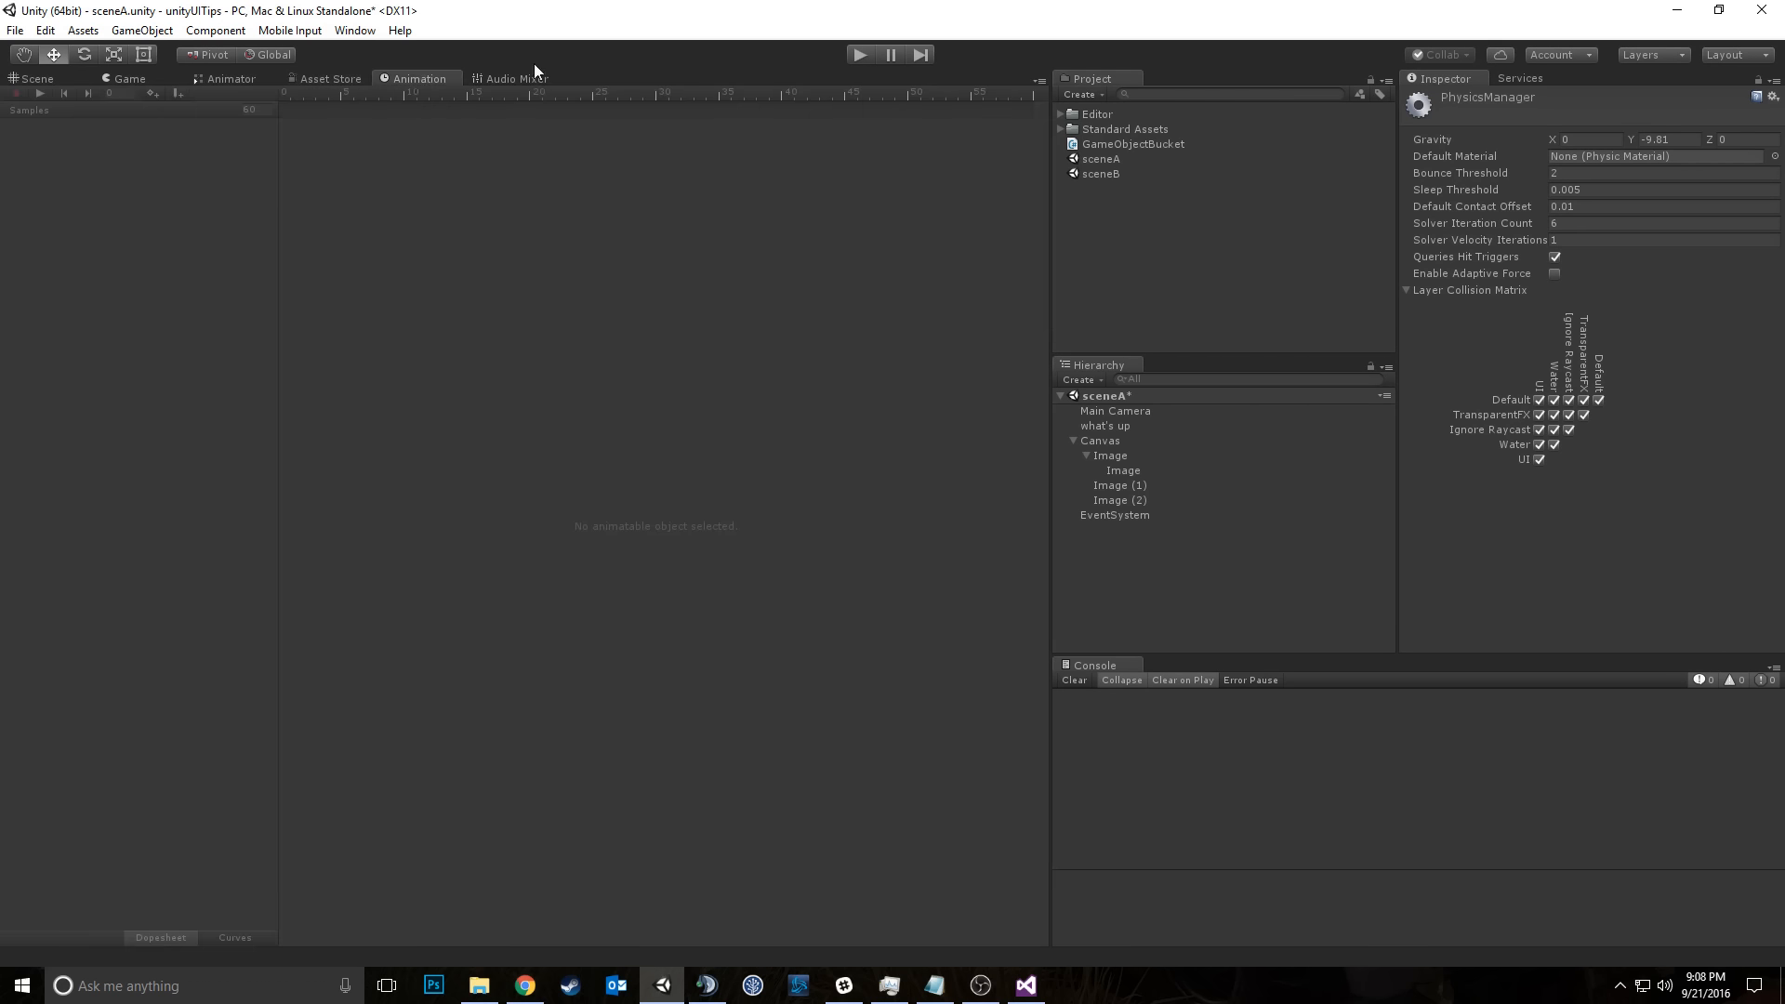
pyautogui.click(487, 82)
pyautogui.click(141, 81)
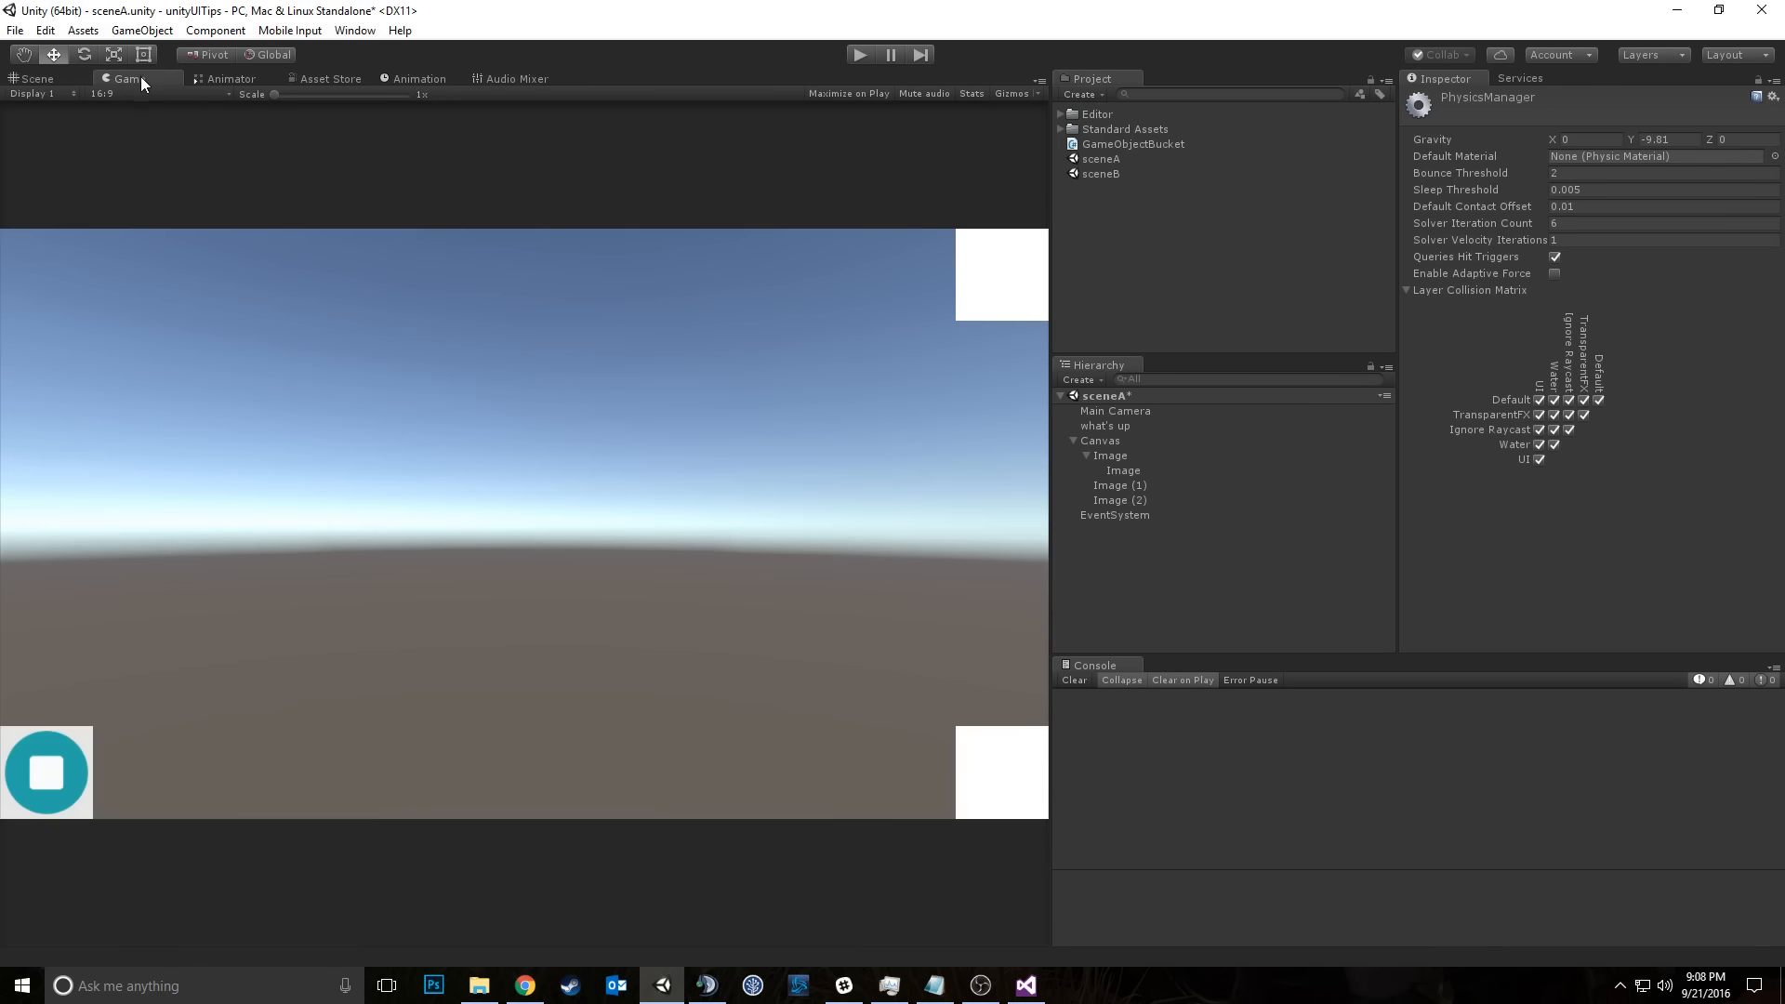
pyautogui.click(1519, 80)
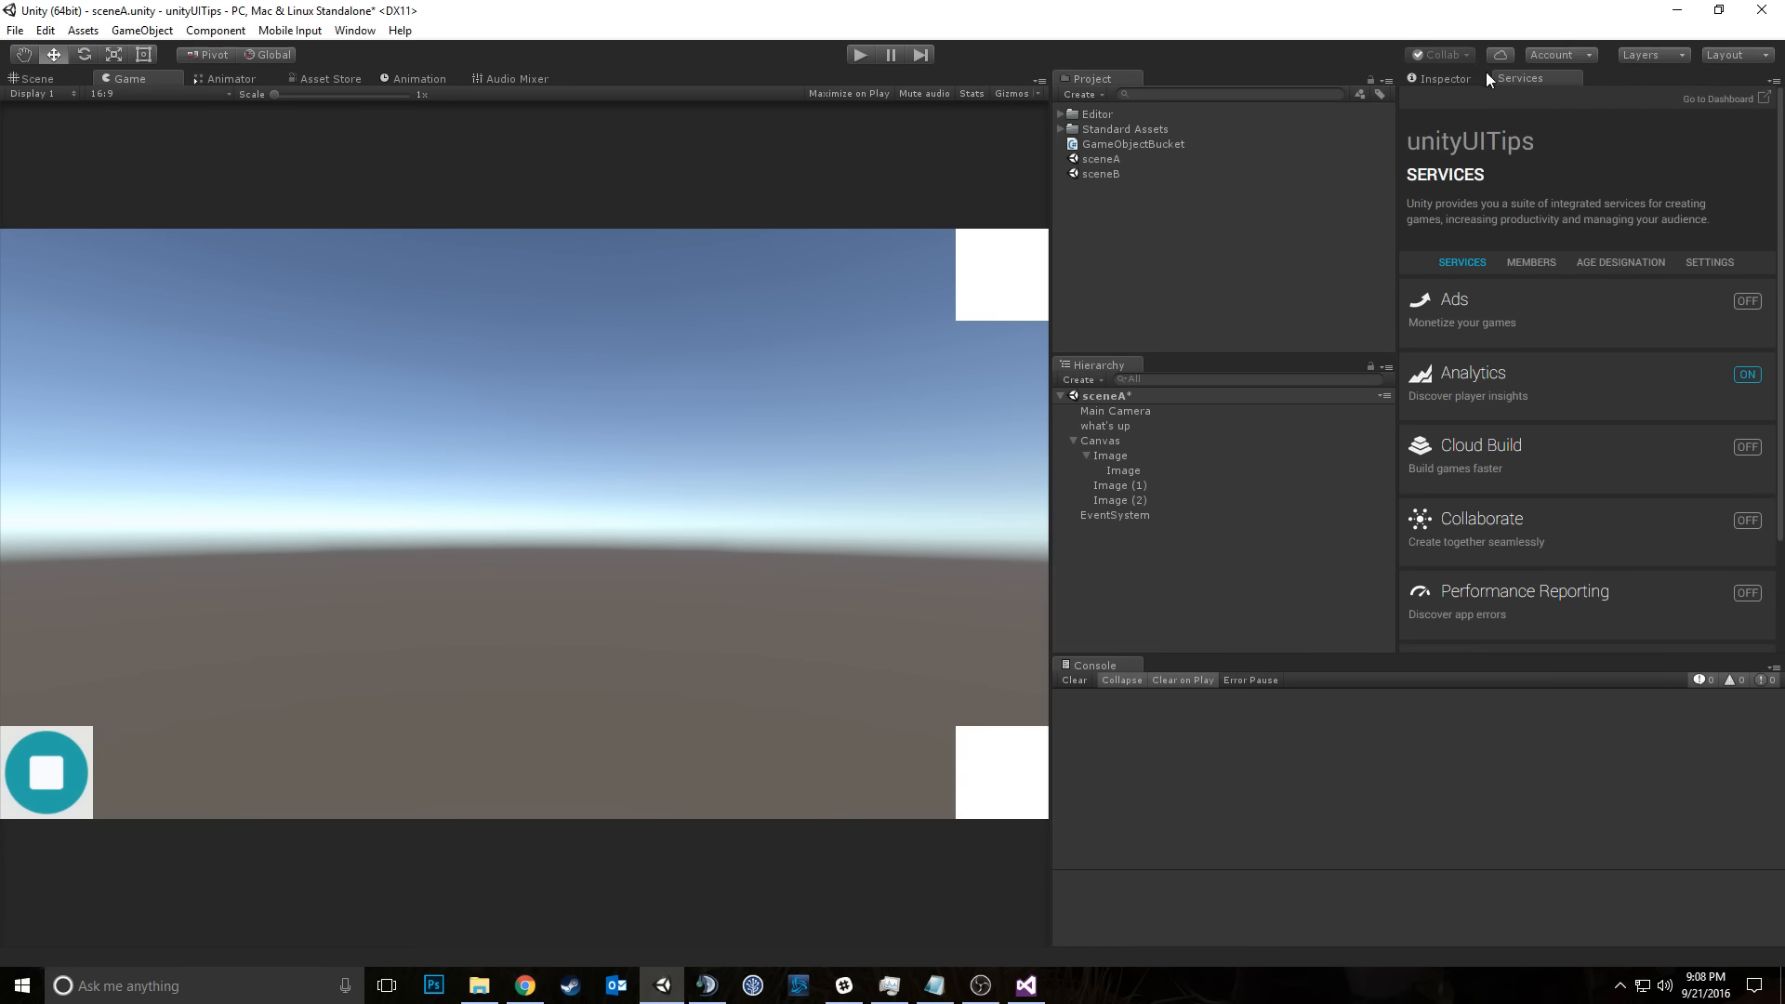
pyautogui.click(1458, 76)
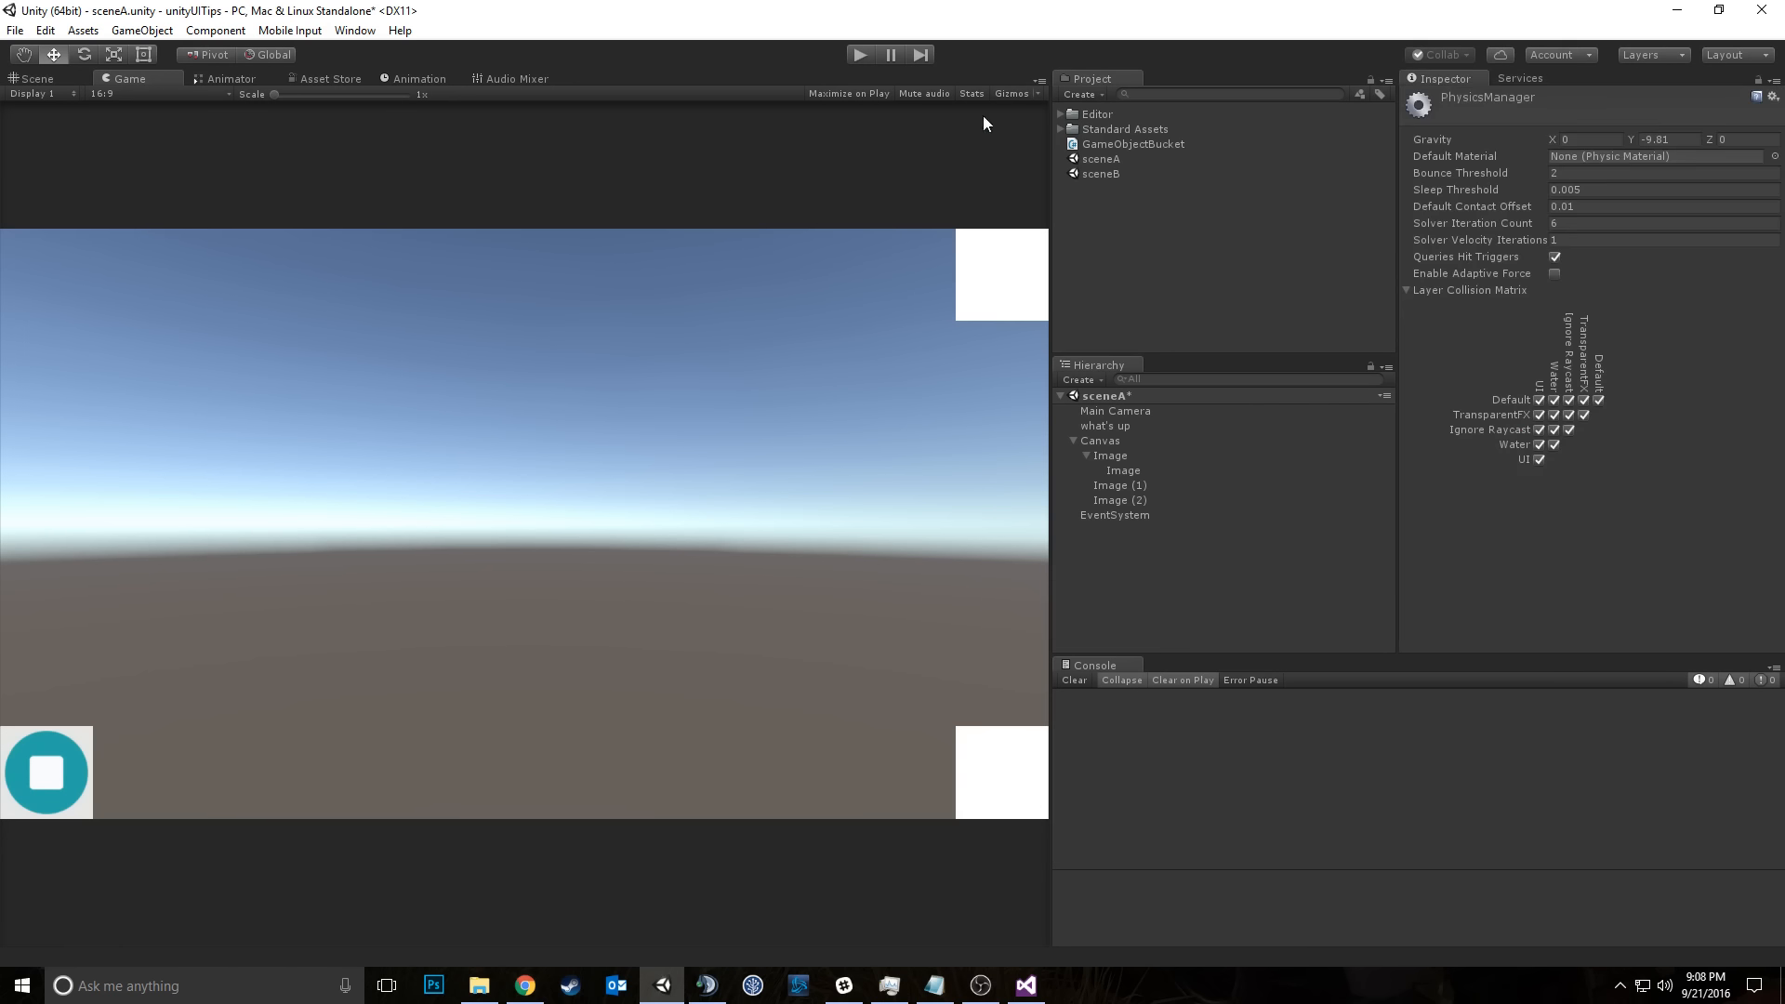